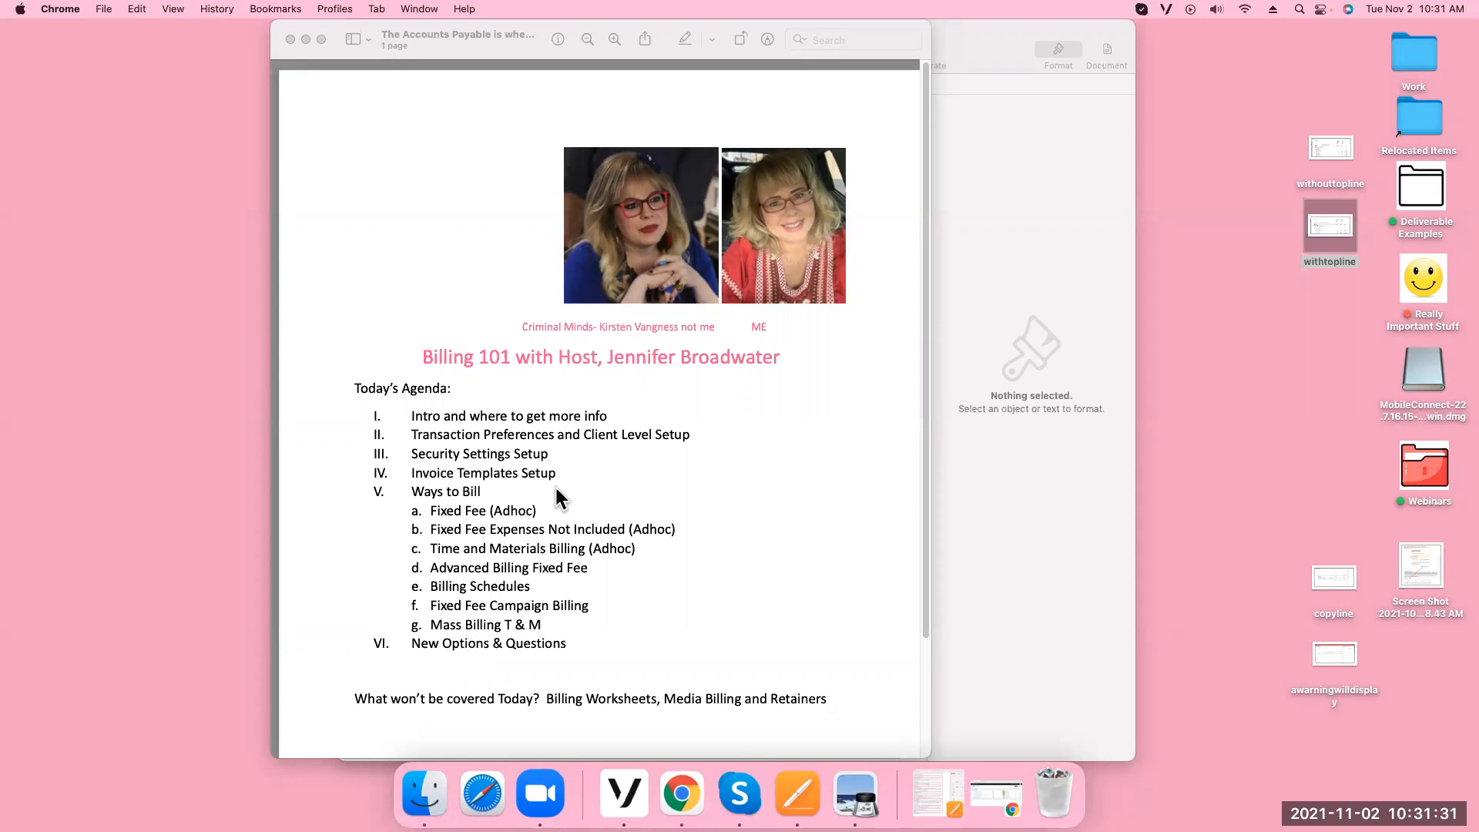
Move the agenda aside, bring the Workamajig Projects window to the front, and start a new browser tab
{"action": "left_click_drag", "start_coordinate": [708, 28], "coordinate": [71, 67]}
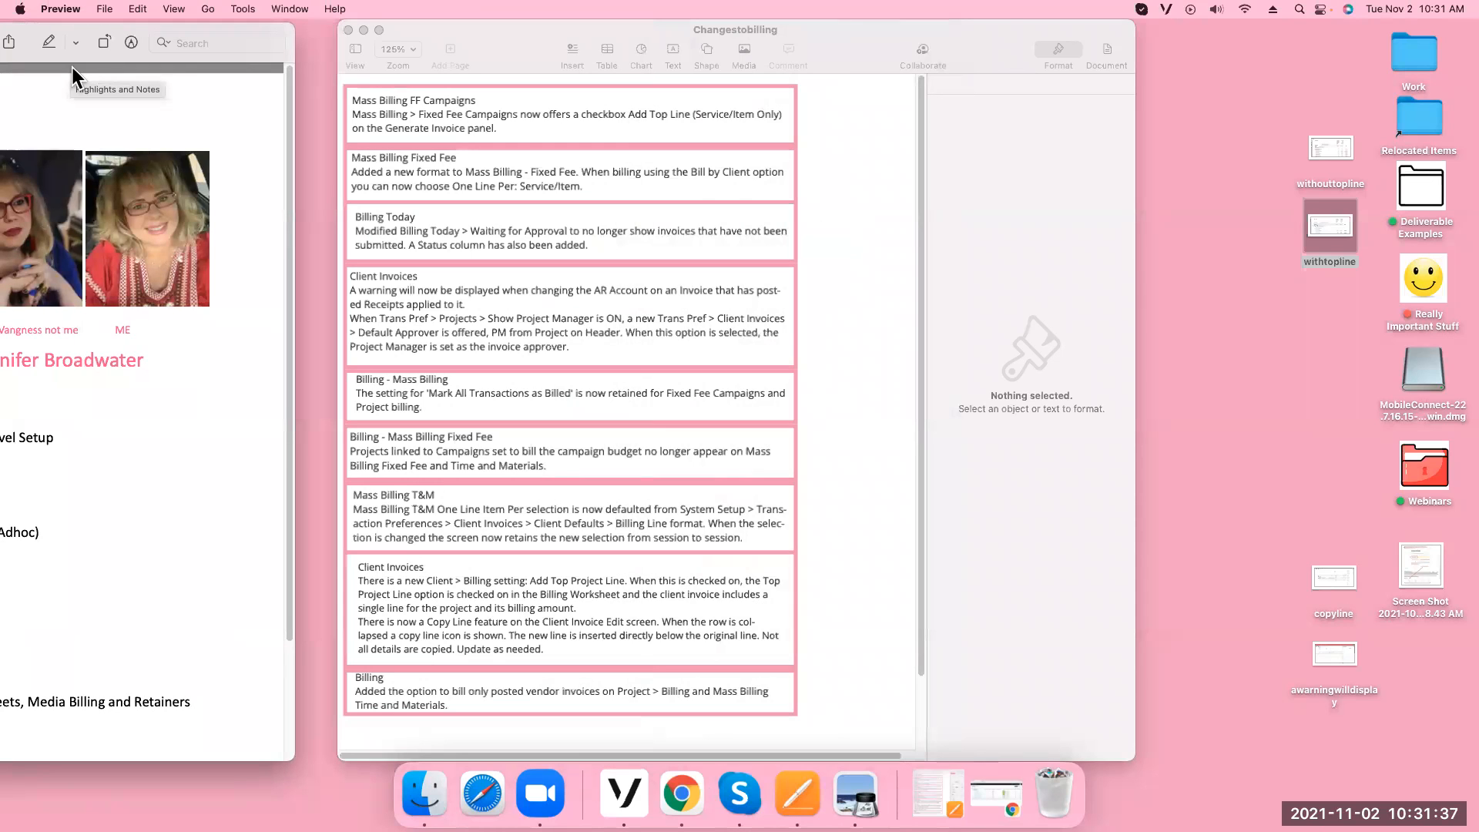
{"action": "left_click_drag", "start_coordinate": [72, 67], "coordinate": [719, 40]}
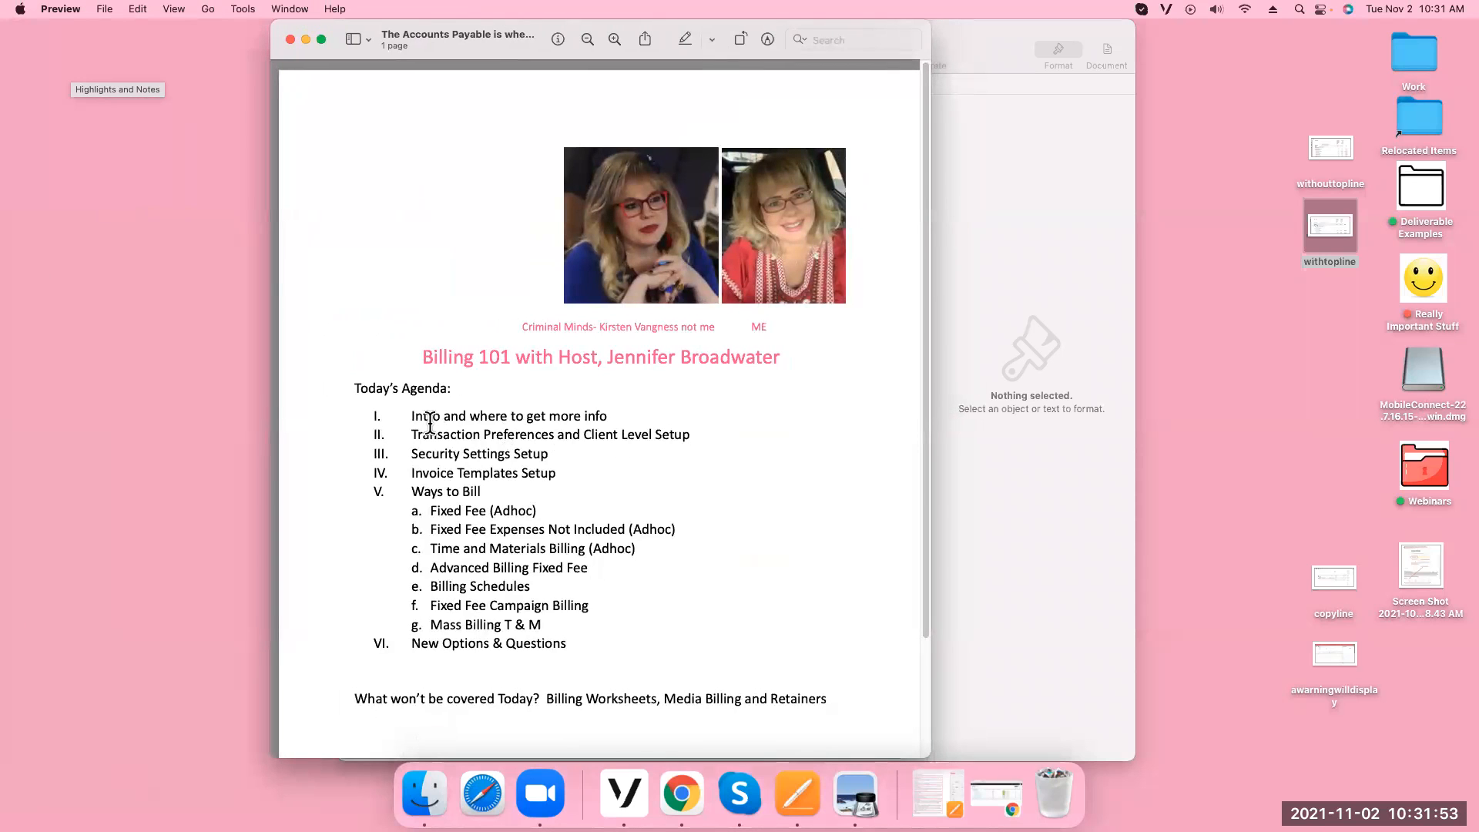
{"action": "left_click", "coordinate": [678, 798]}
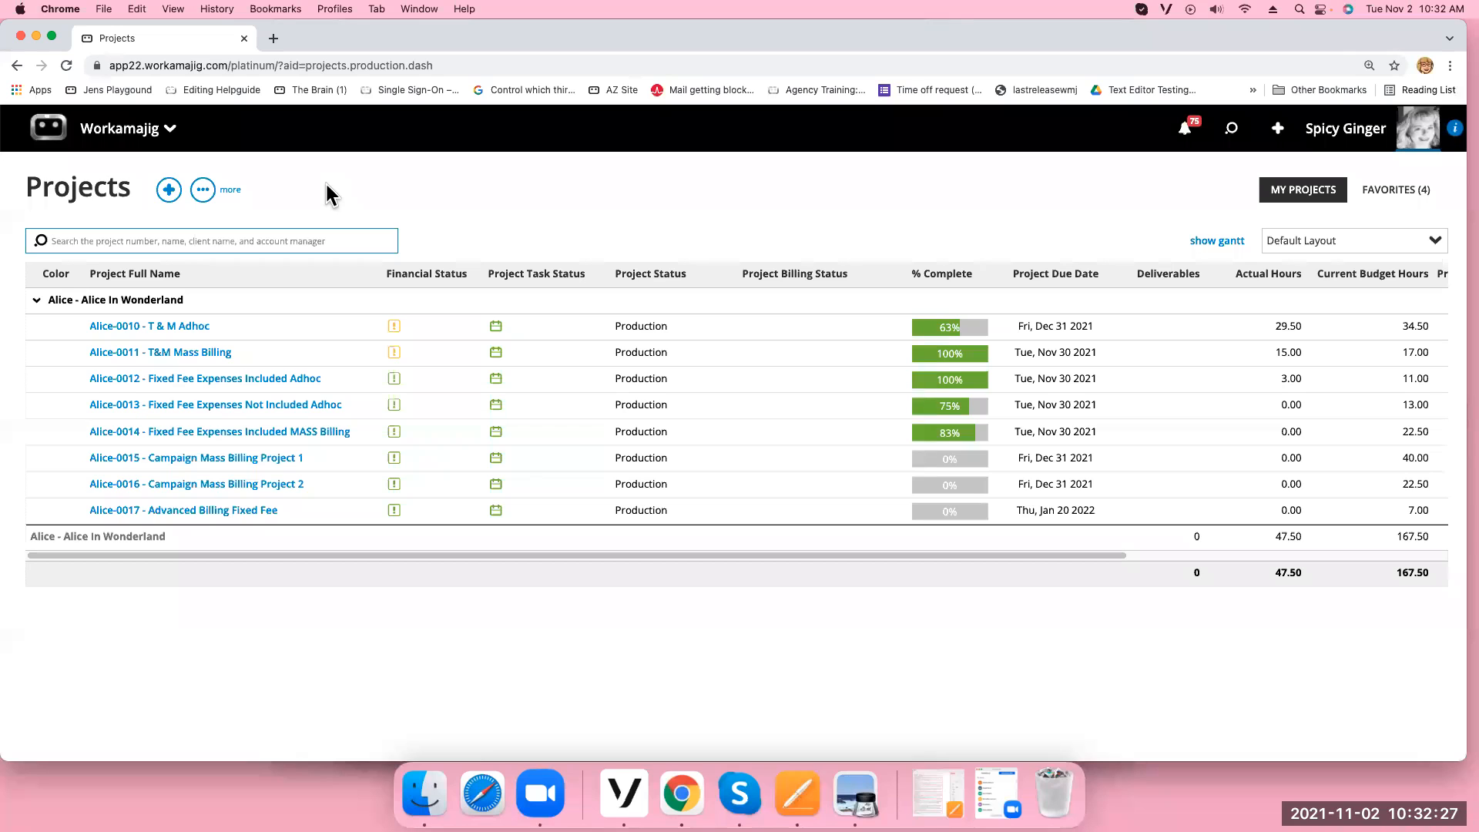
{"action": "left_click", "coordinate": [272, 42]}
{"action": "type", "text": "workamajig.com/hc/en-us"}
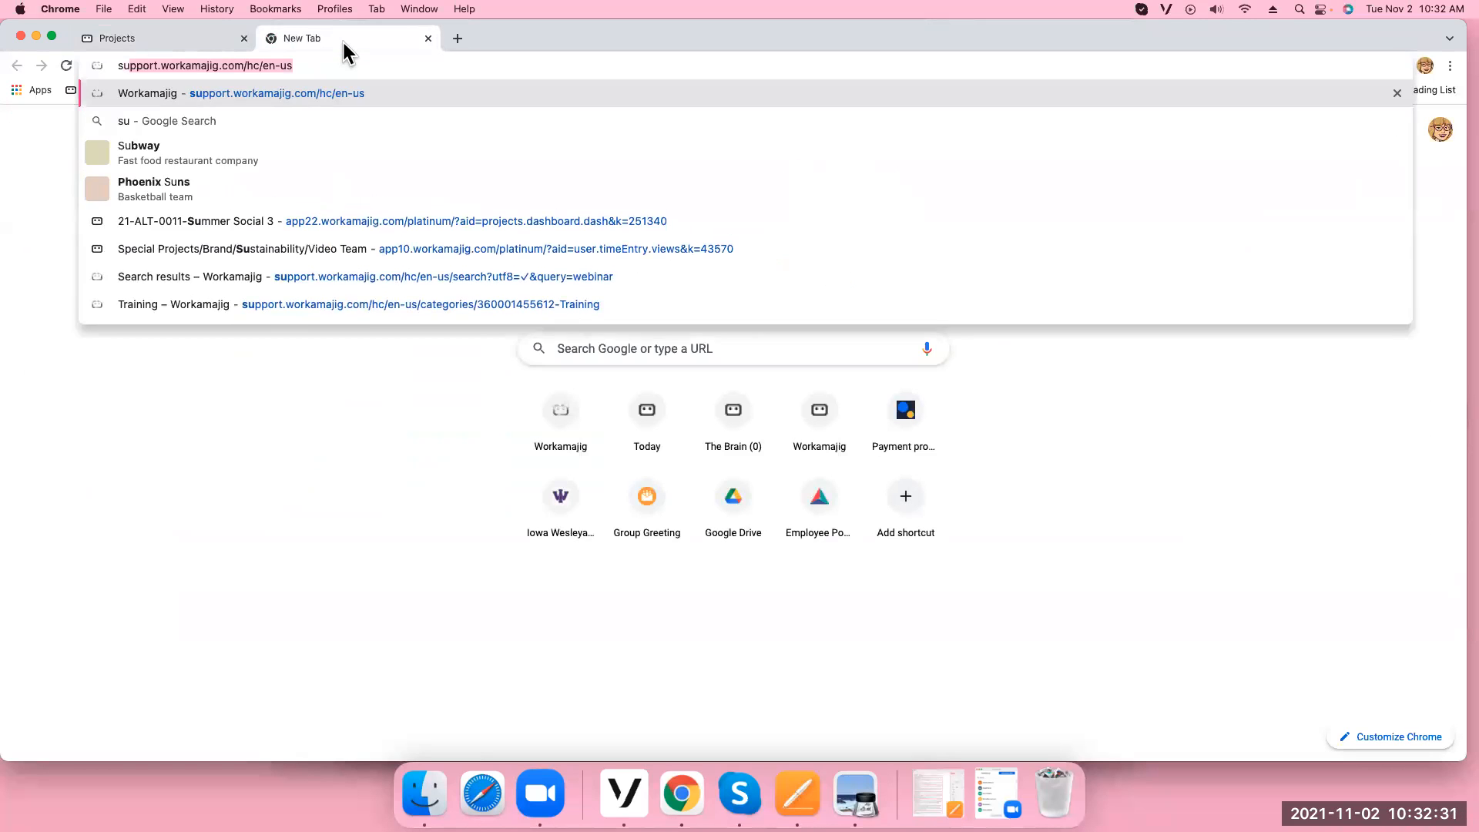
{"action": "key", "text": "Return"}
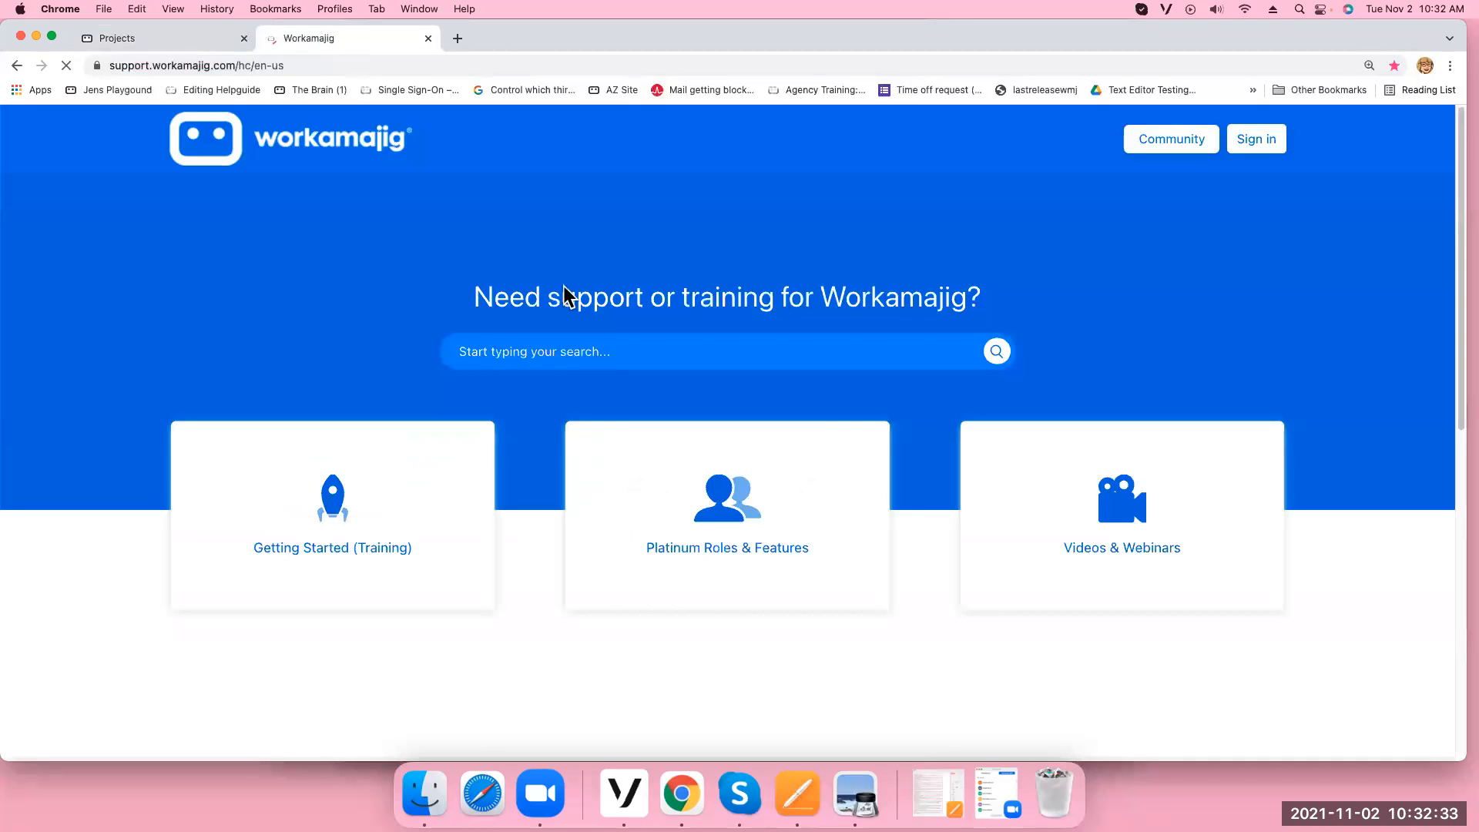
{"action": "left_click", "coordinate": [545, 351]}
{"action": "type", "text": "billing"}
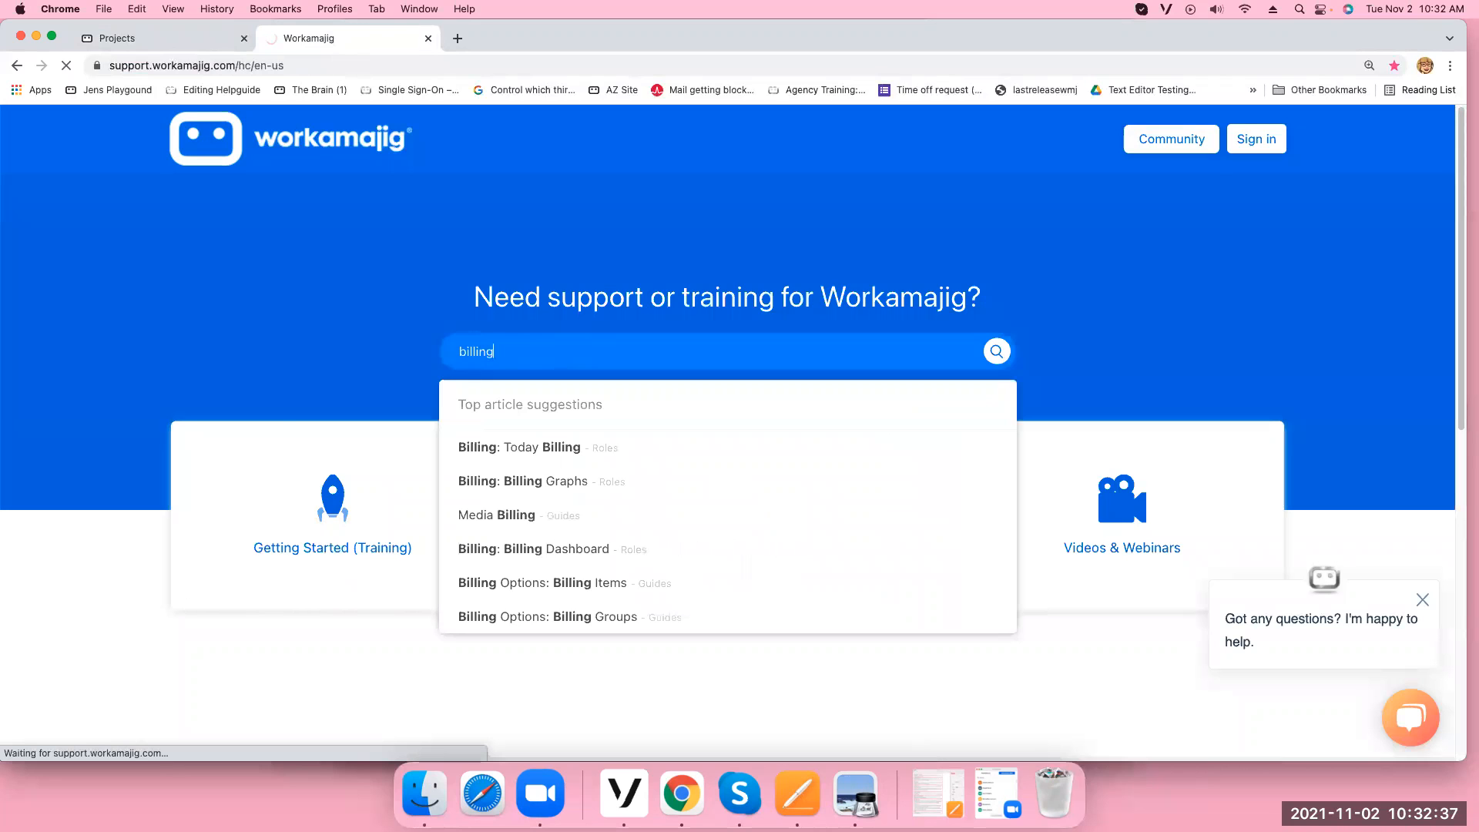
{"action": "scroll", "coordinate": [254, 666], "scroll_direction": "down", "scroll_amount": 2}
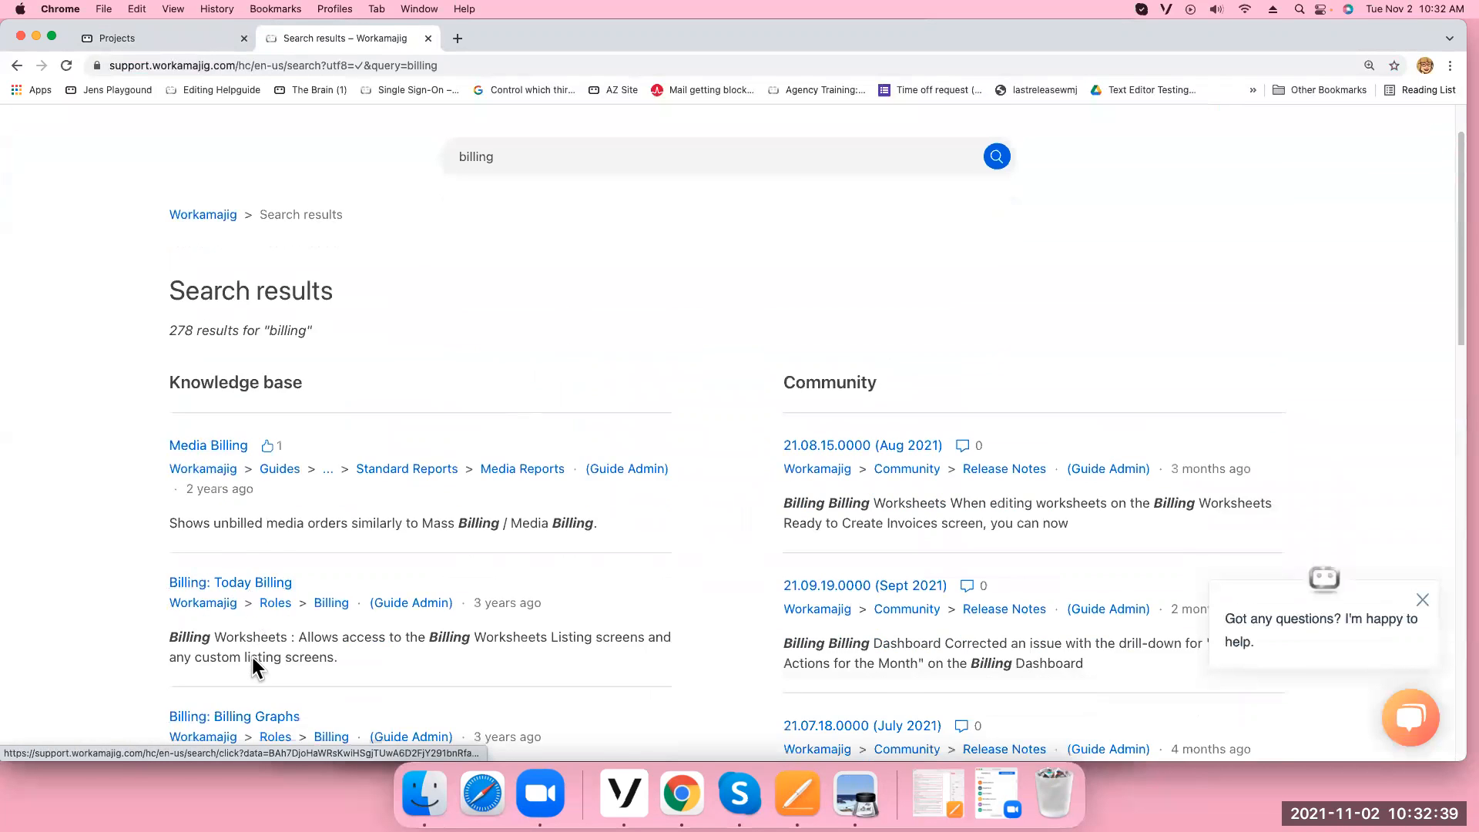
{"action": "scroll", "coordinate": [254, 664], "scroll_direction": "down", "scroll_amount": 1}
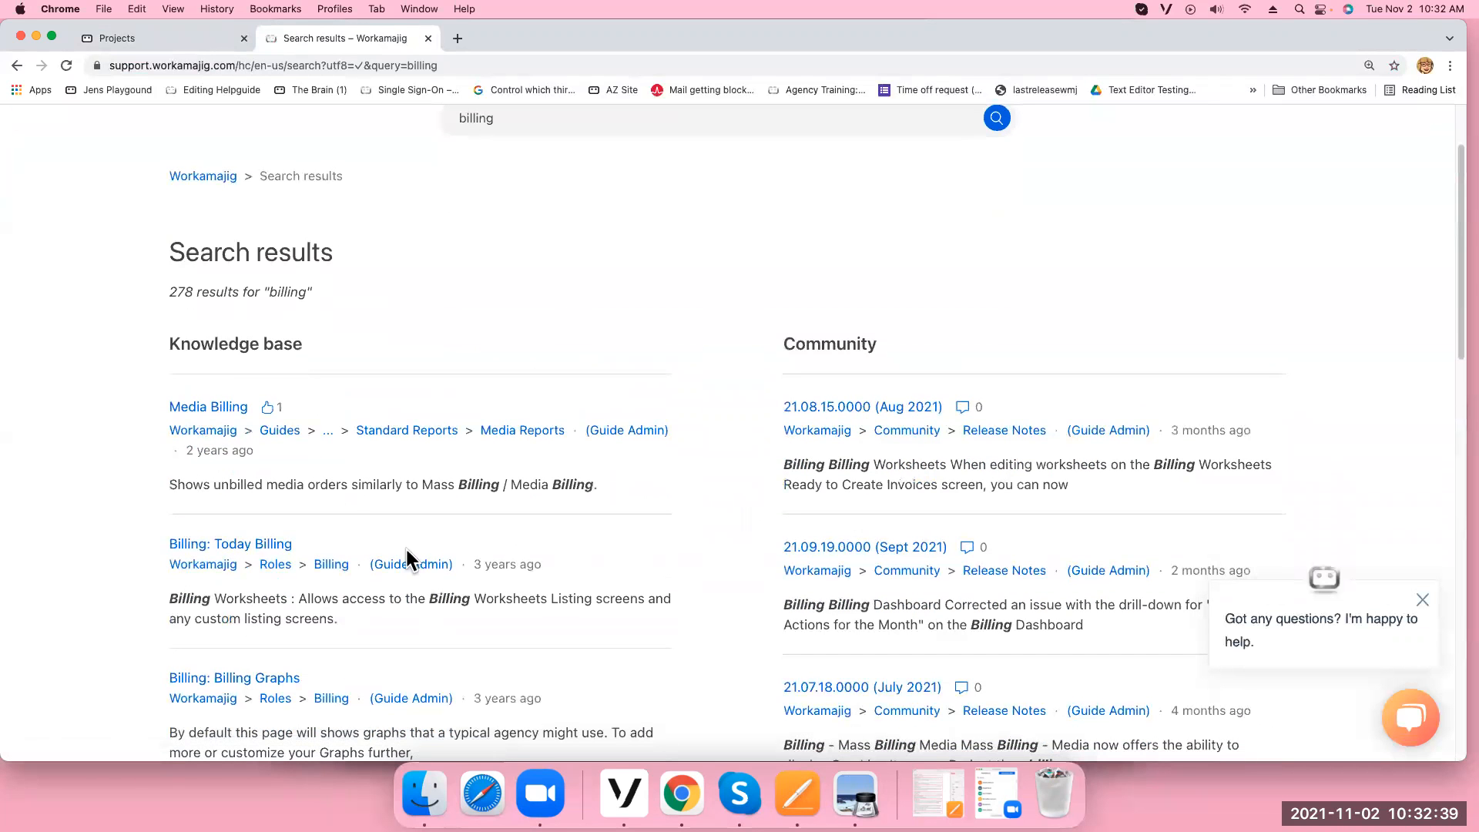
{"action": "double_click", "coordinate": [567, 124]}
{"action": "type", "text": "webinar"}
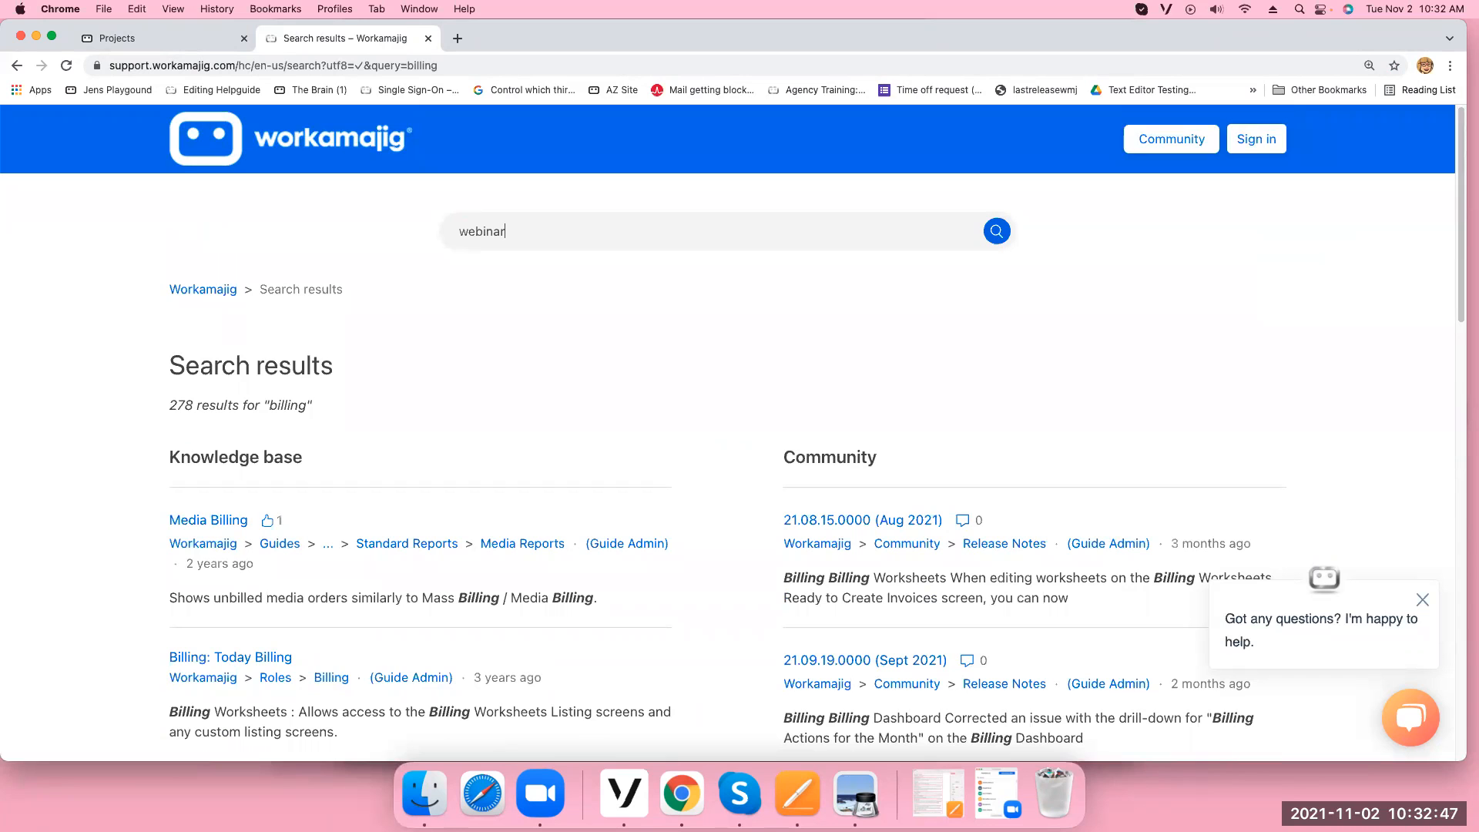
{"action": "key", "text": "Return"}
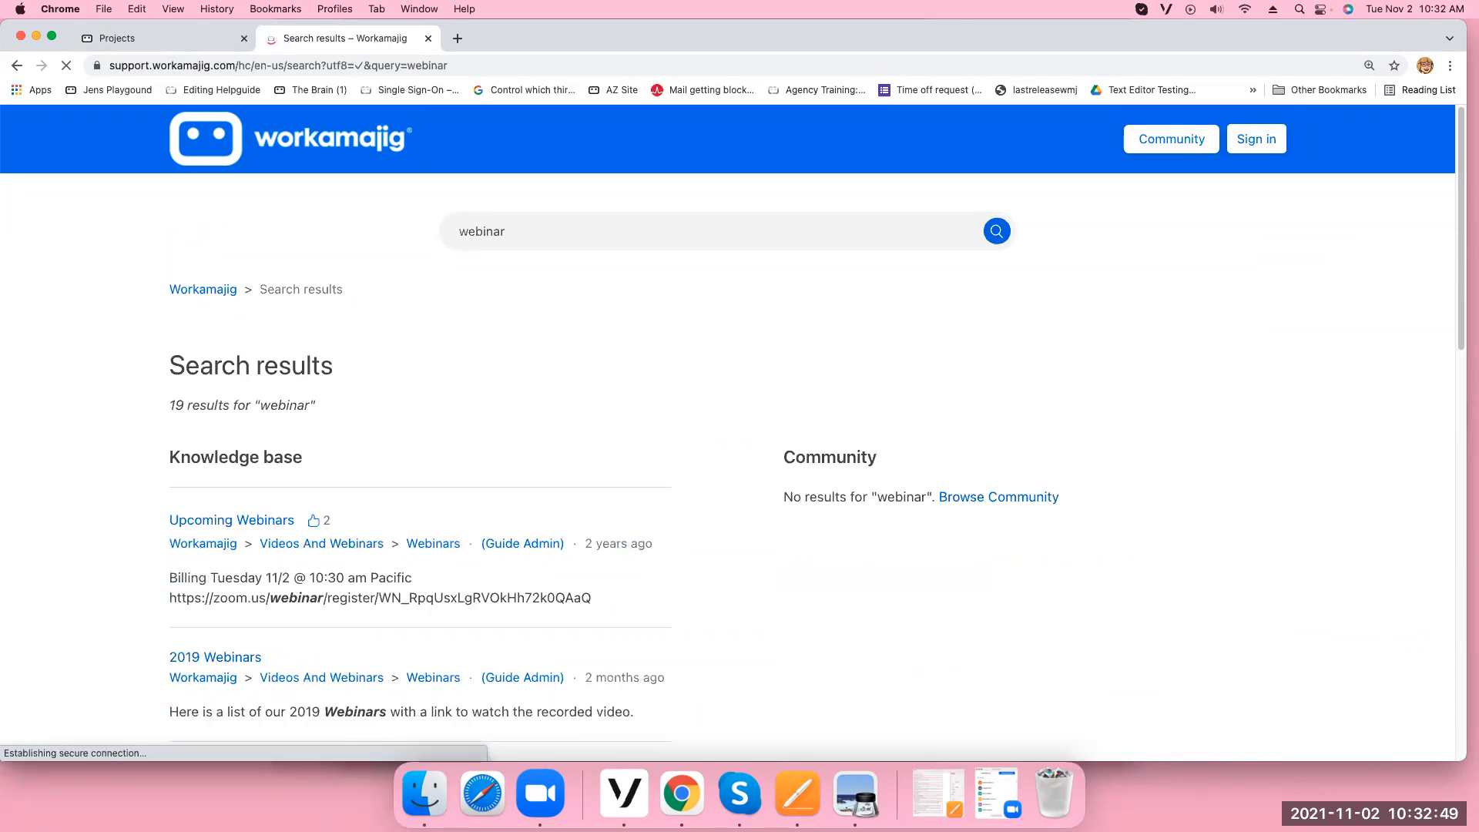
{"action": "scroll", "coordinate": [358, 630], "scroll_direction": "down", "scroll_amount": 5}
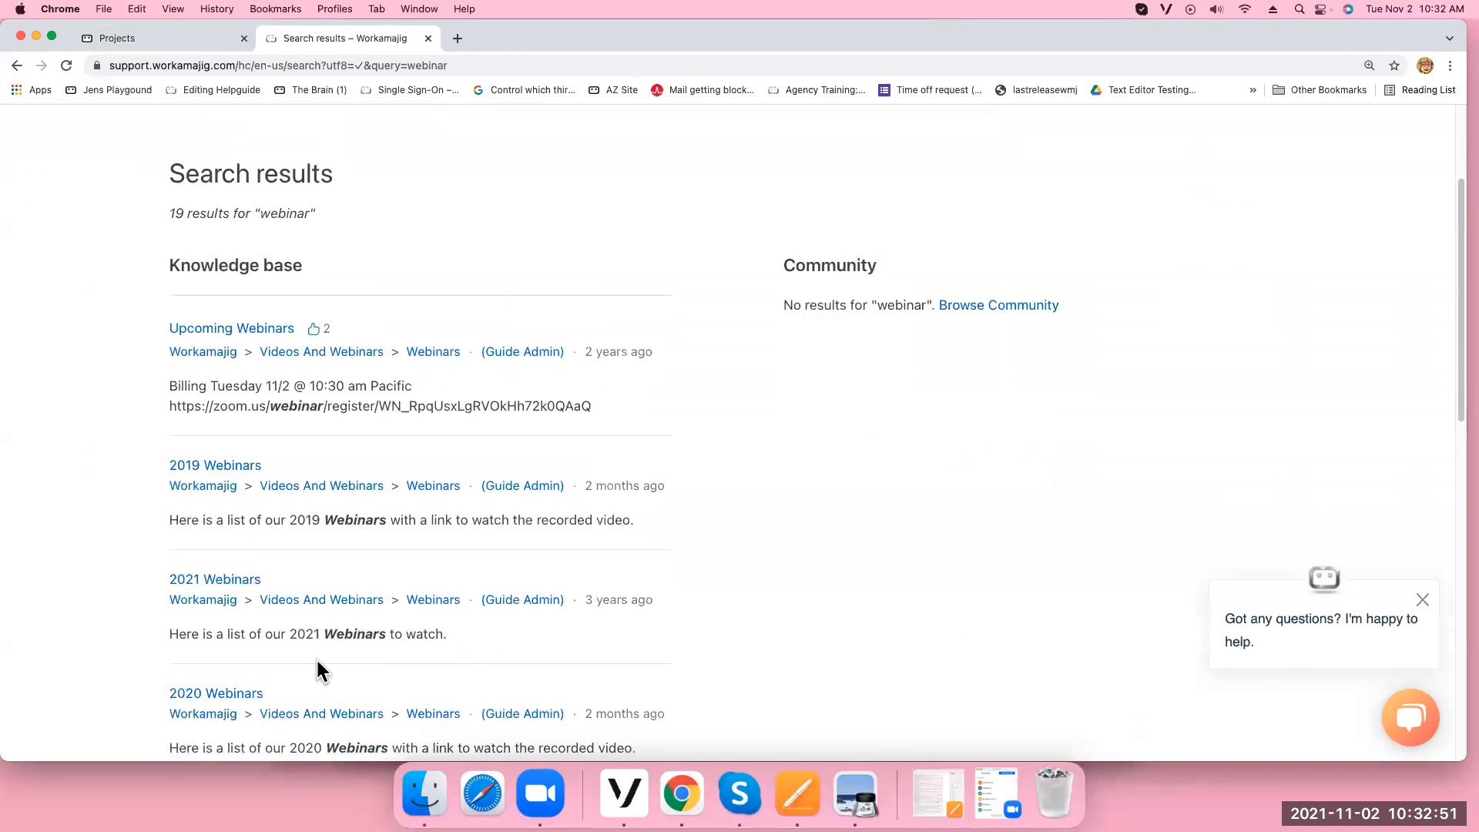
{"action": "left_click", "coordinate": [198, 550]}
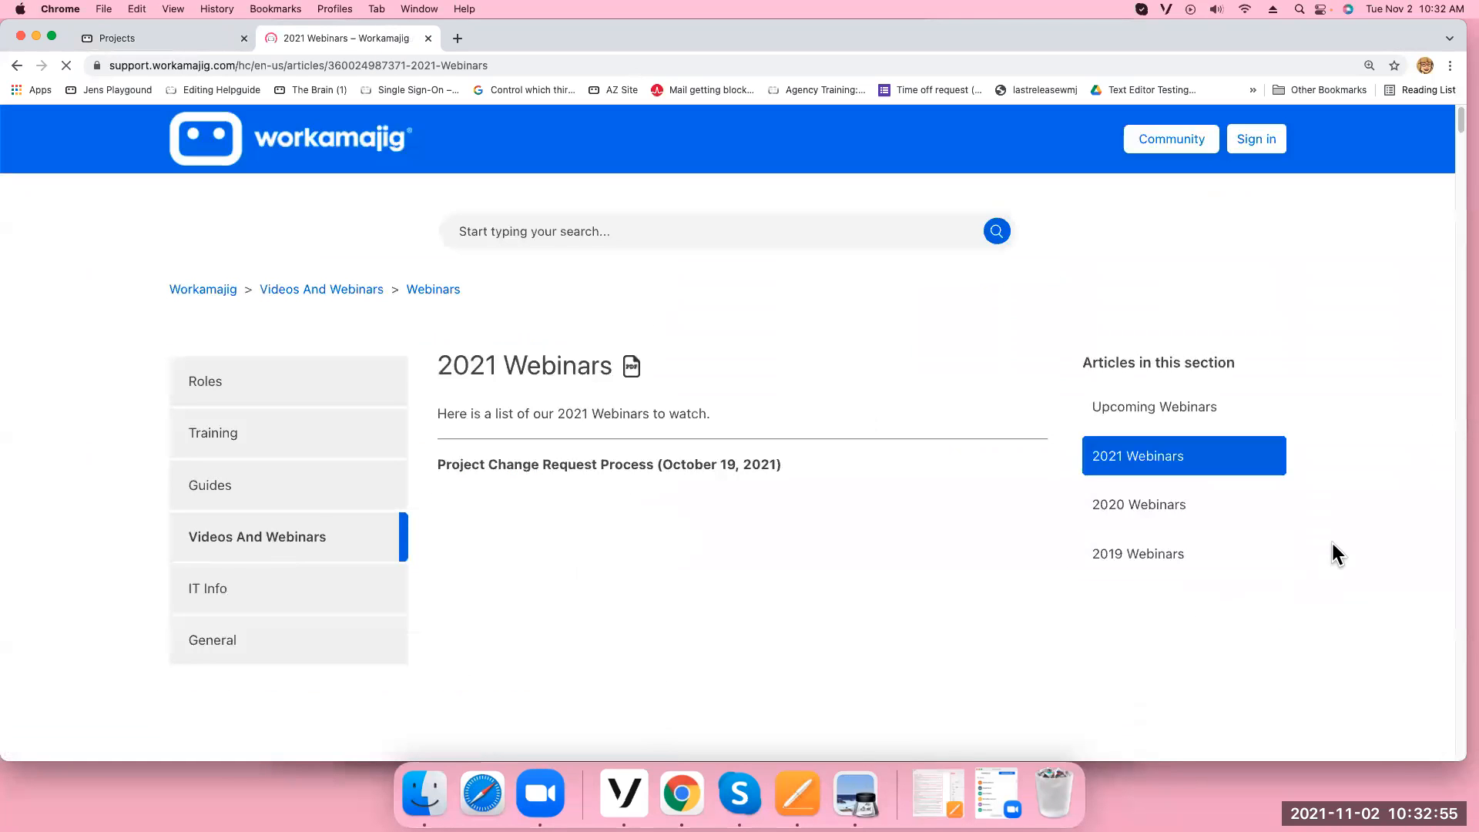
{"action": "scroll", "coordinate": [1099, 588], "scroll_direction": "down", "scroll_amount": 5}
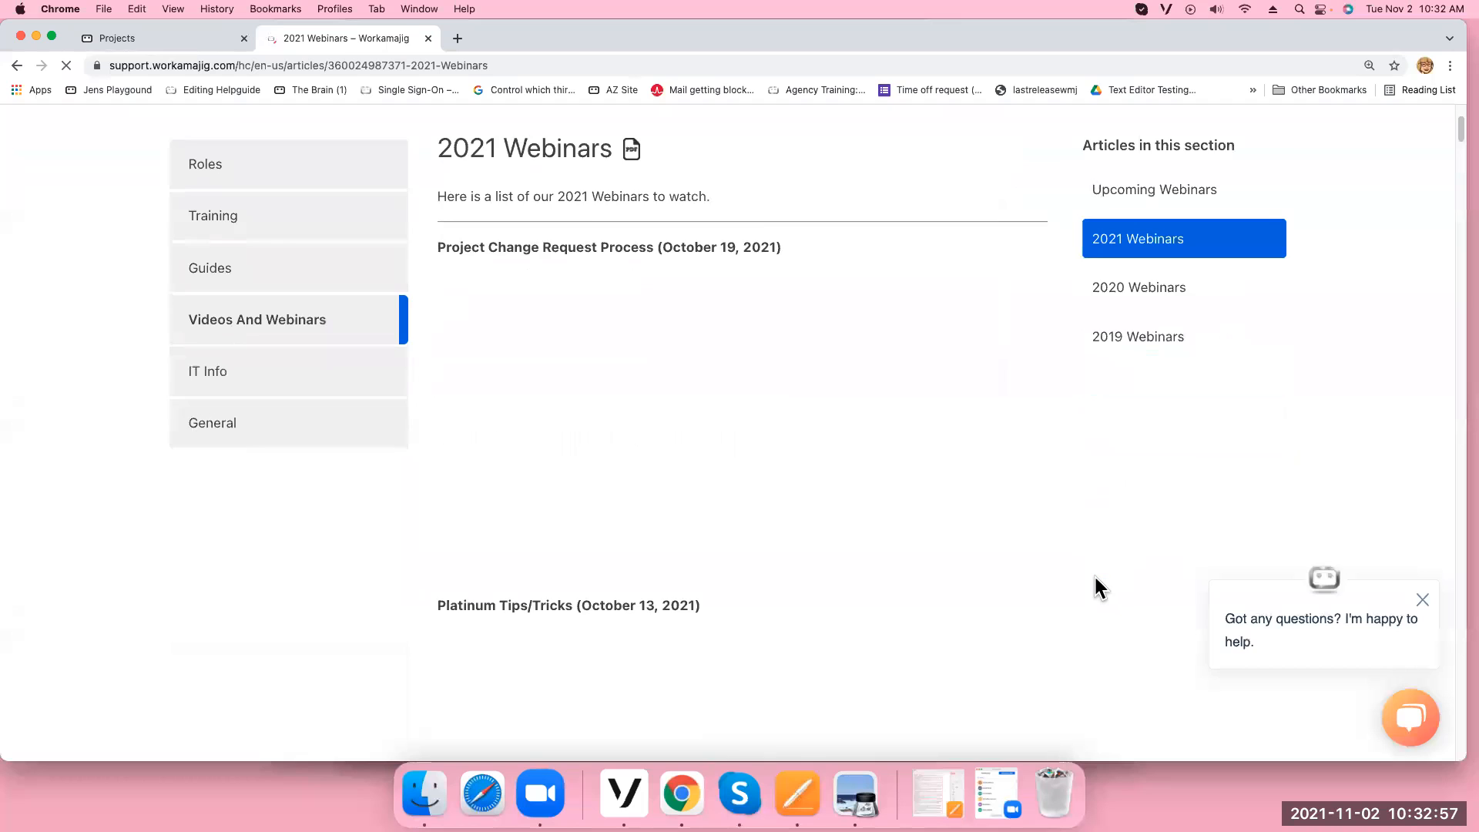
{"action": "scroll", "coordinate": [1093, 583], "scroll_direction": "down", "scroll_amount": 4}
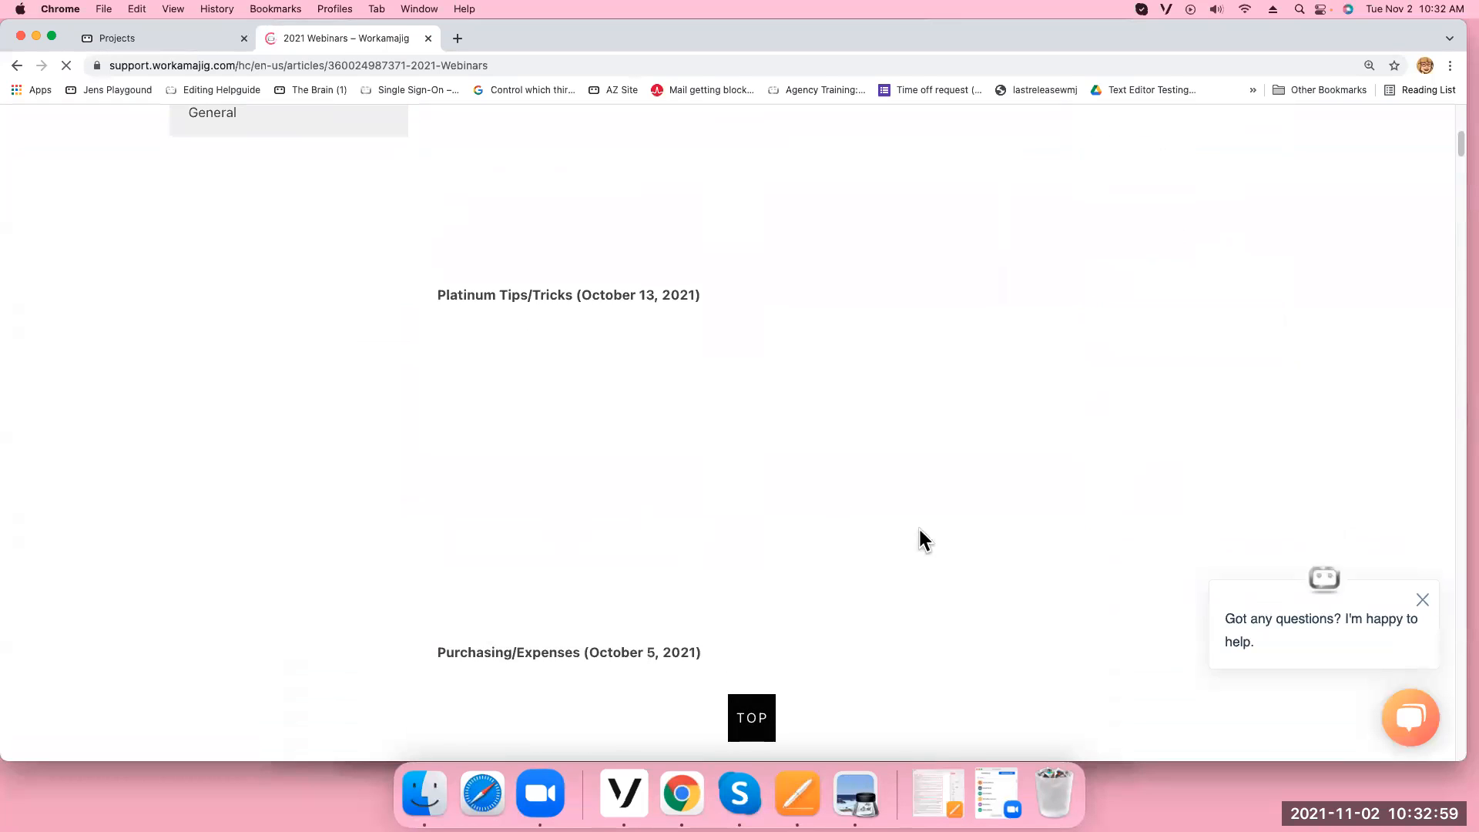
{"action": "scroll", "coordinate": [944, 535], "scroll_direction": "up", "scroll_amount": 6}
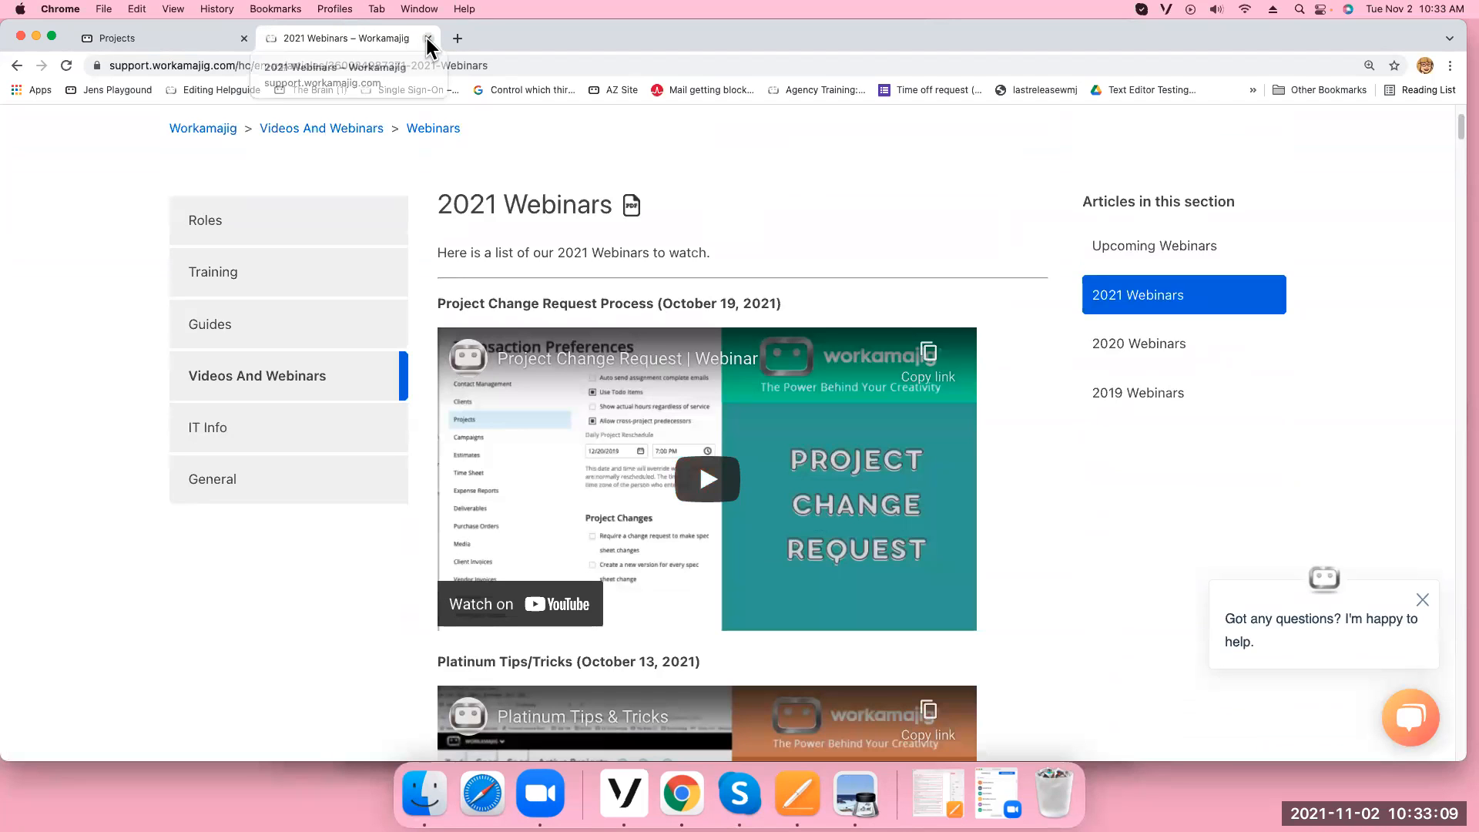
{"action": "left_click", "coordinate": [17, 67]}
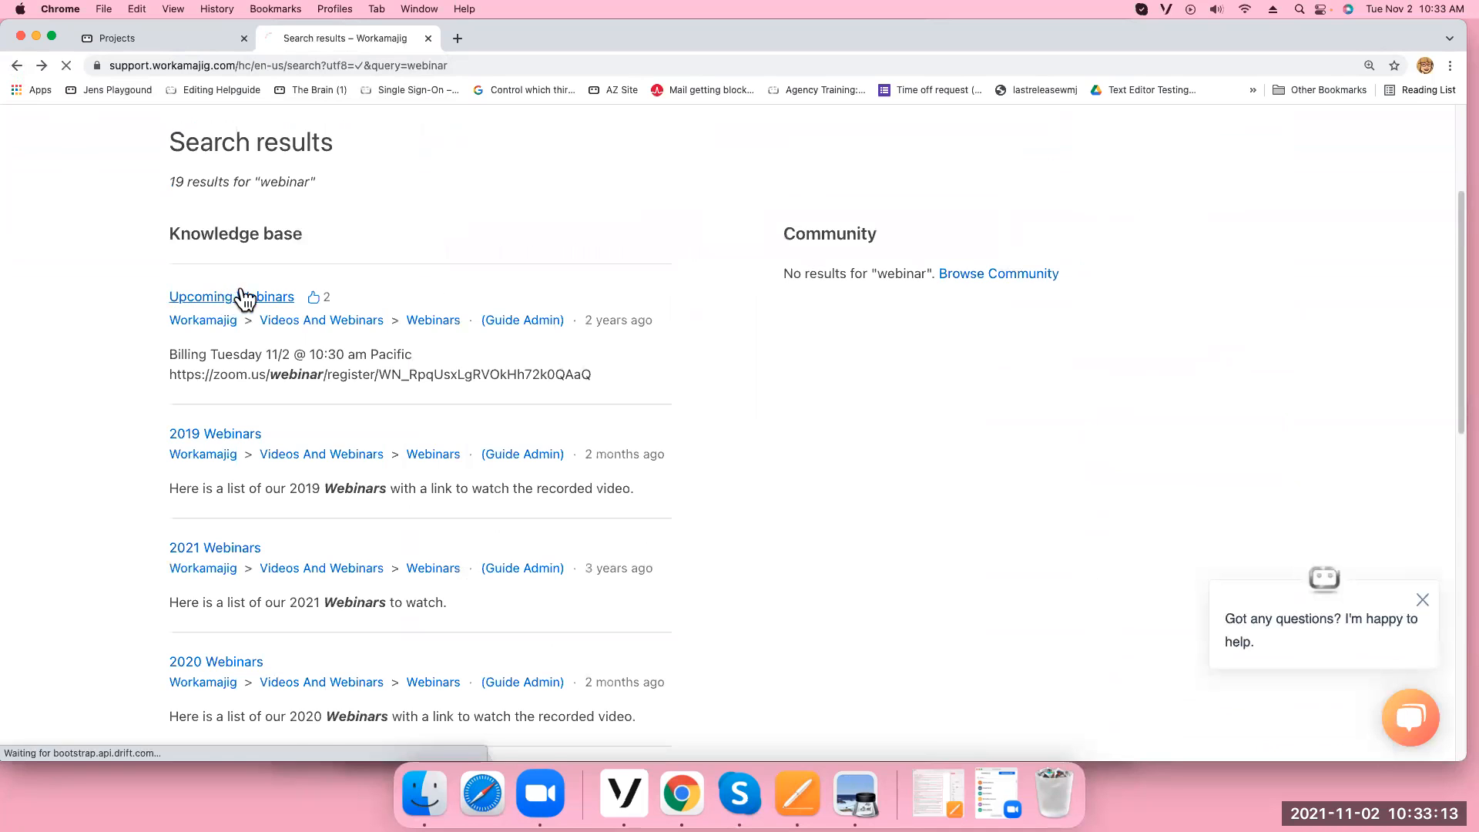
{"action": "left_click", "coordinate": [239, 299]}
{"action": "scroll", "coordinate": [616, 581], "scroll_direction": "down", "scroll_amount": 3}
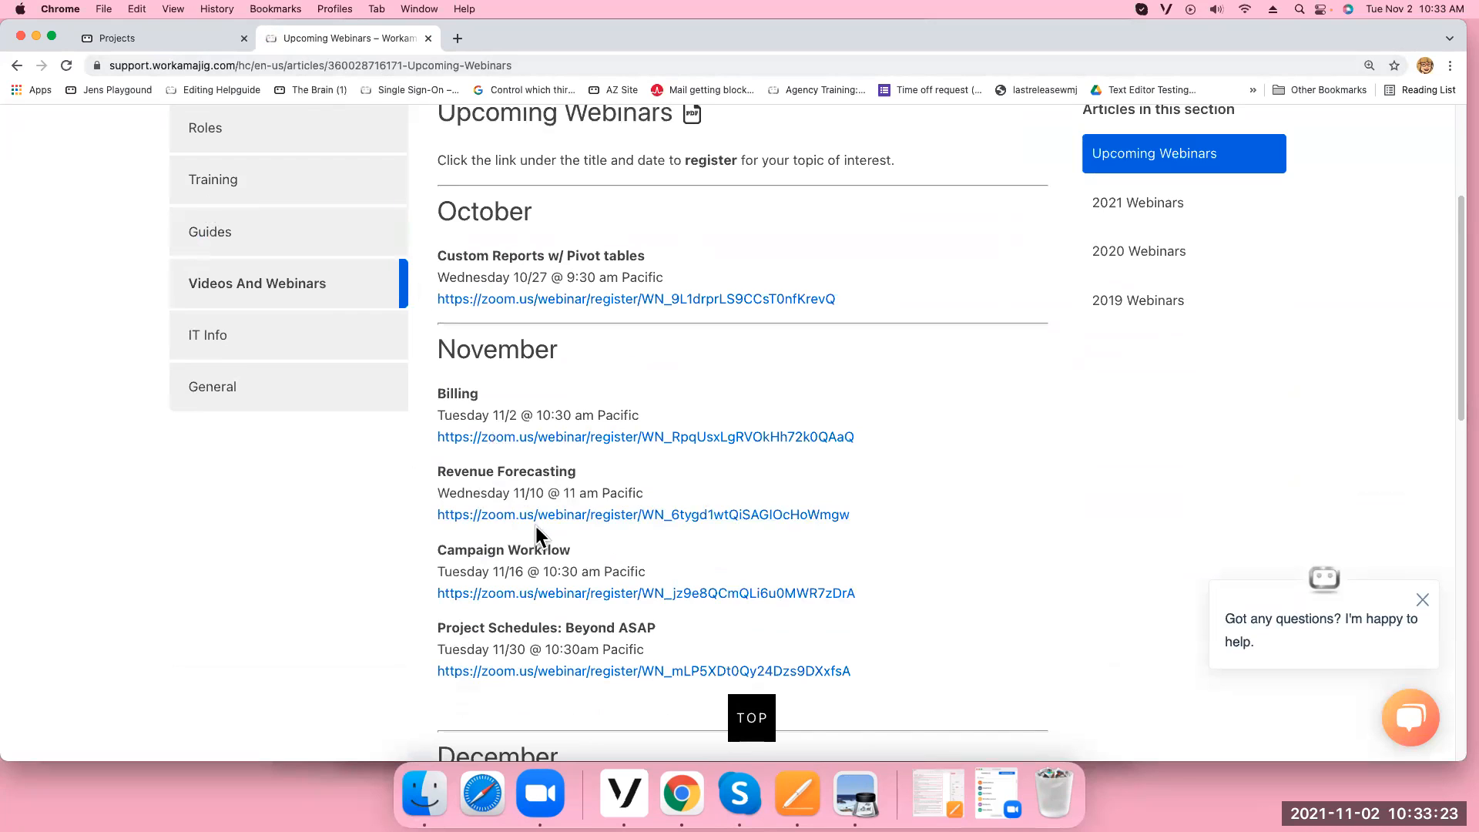
{"action": "left_click", "coordinate": [428, 39]}
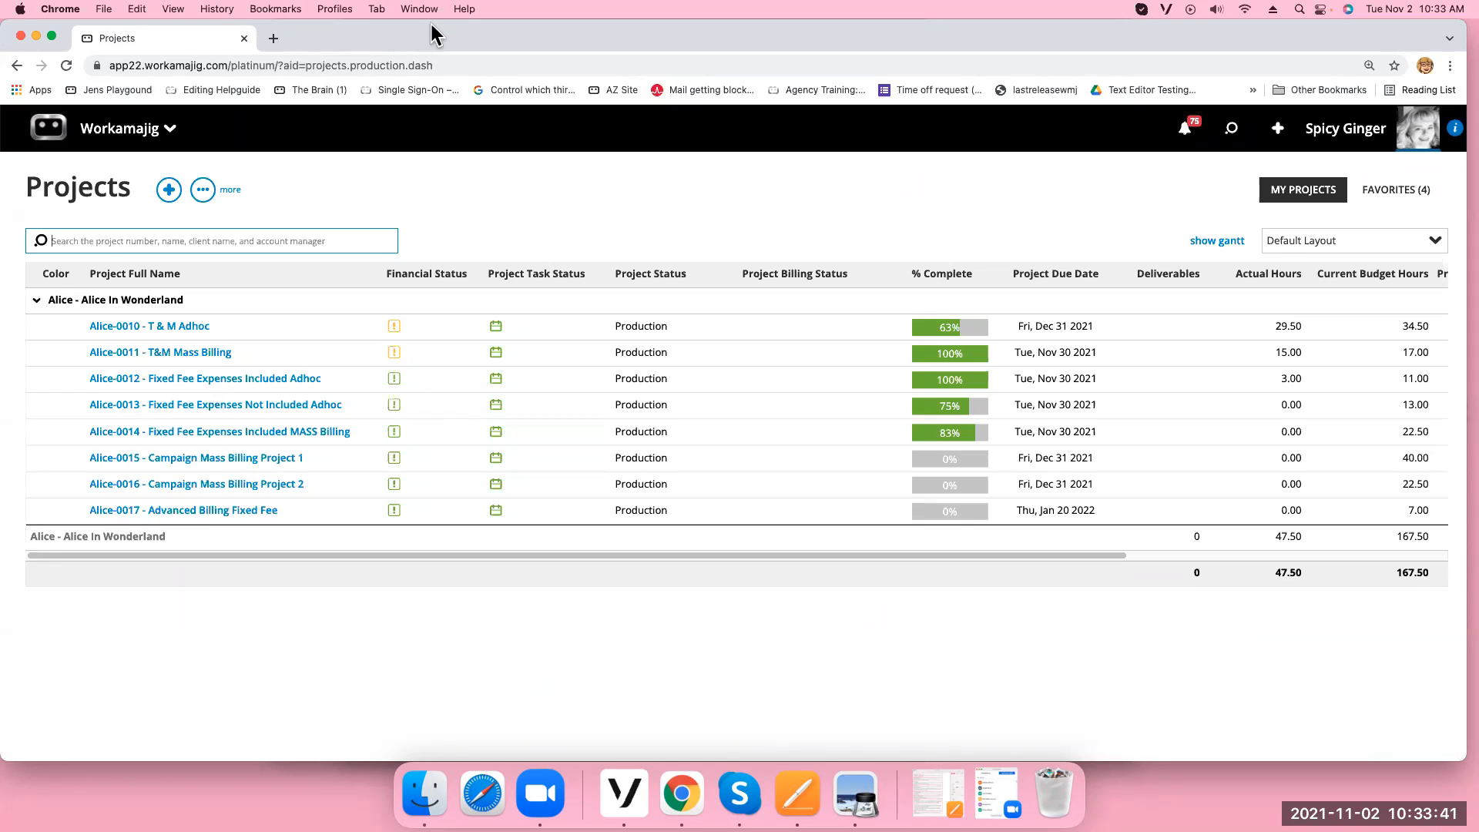
Set the Chrome page zoom to 125%
{"action": "left_click", "coordinate": [122, 135]}
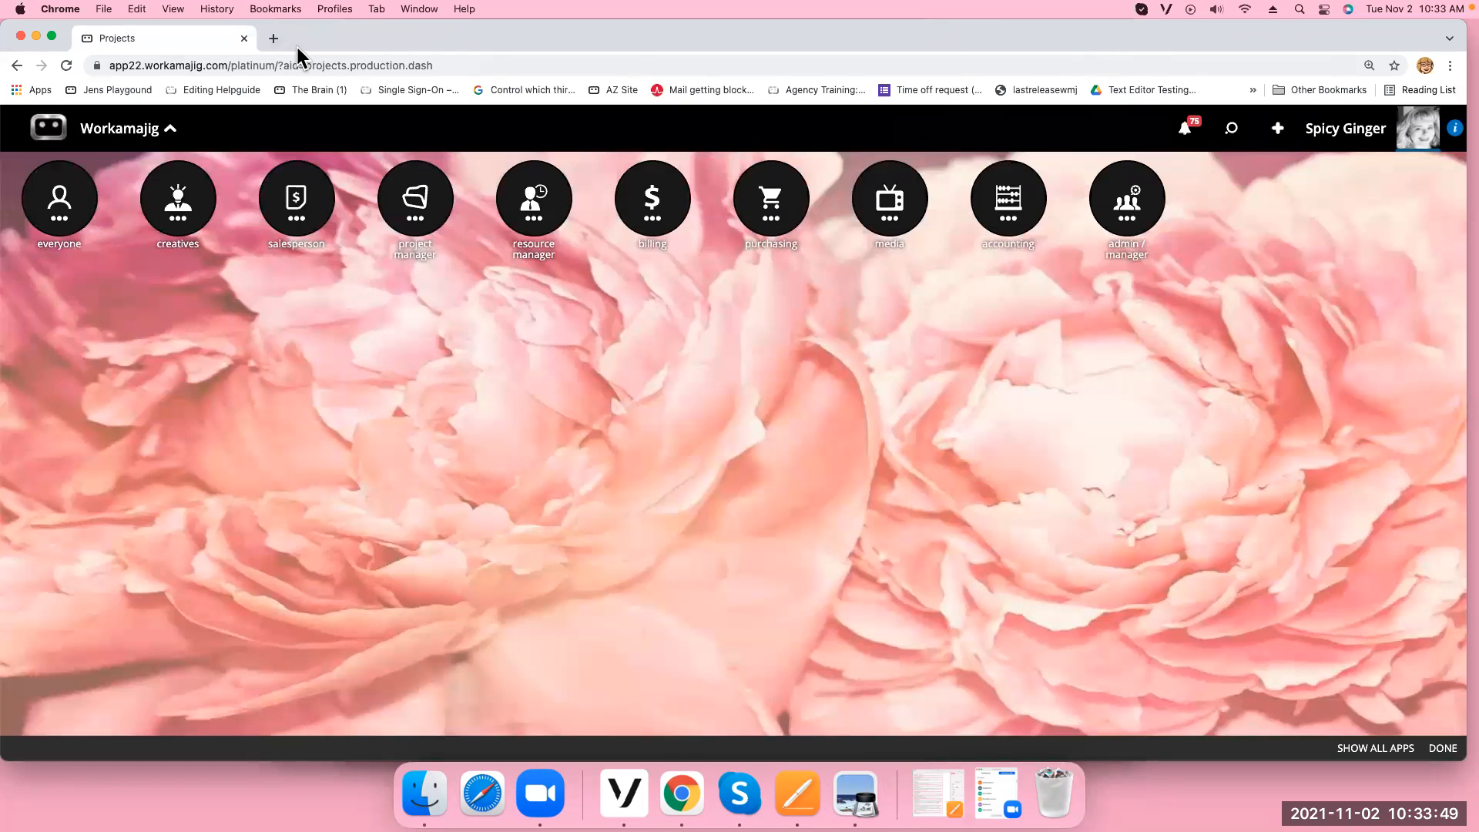
{"action": "left_click", "coordinate": [1451, 67]}
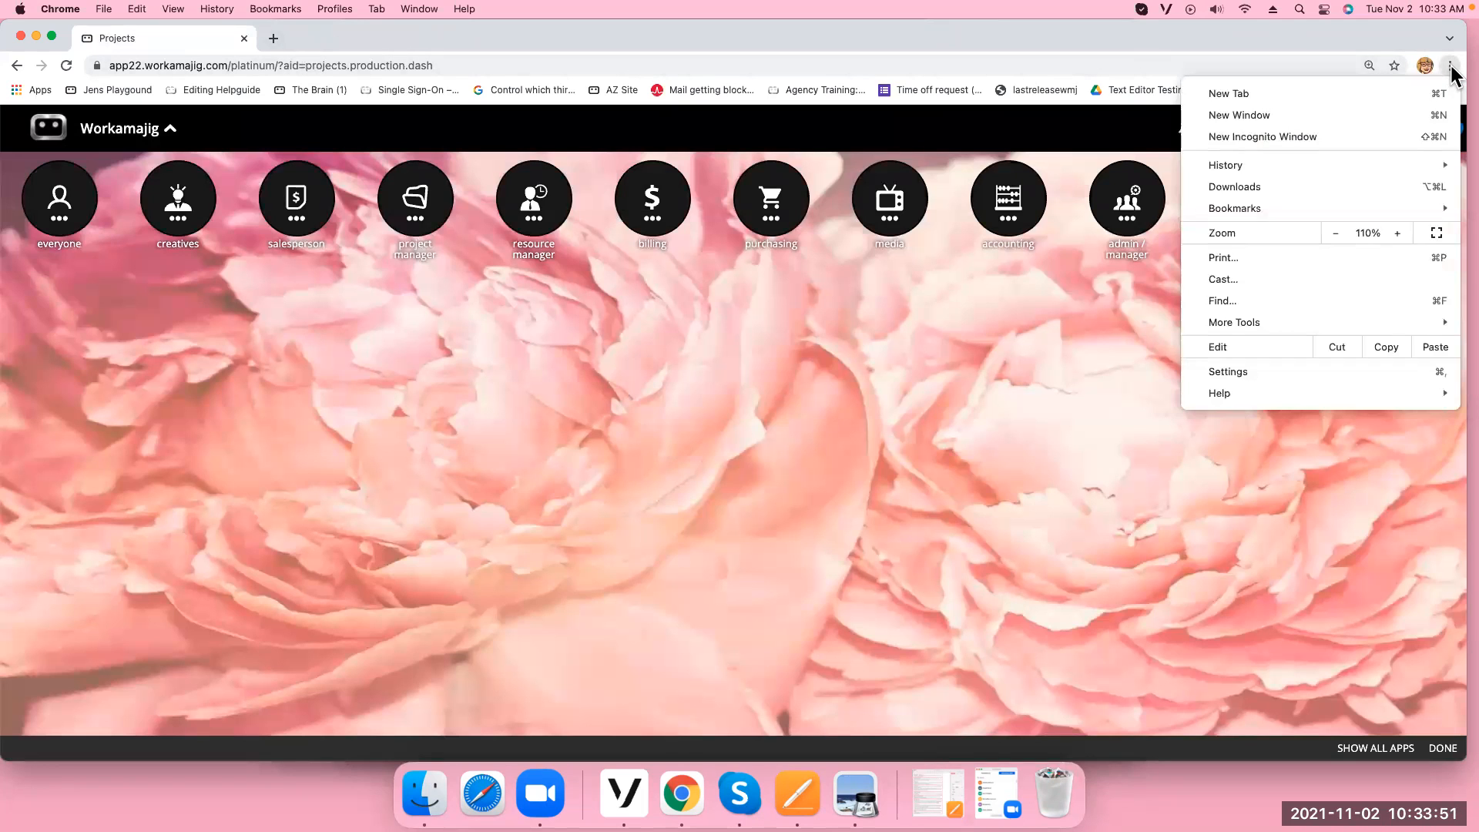
{"action": "left_click", "coordinate": [1396, 234]}
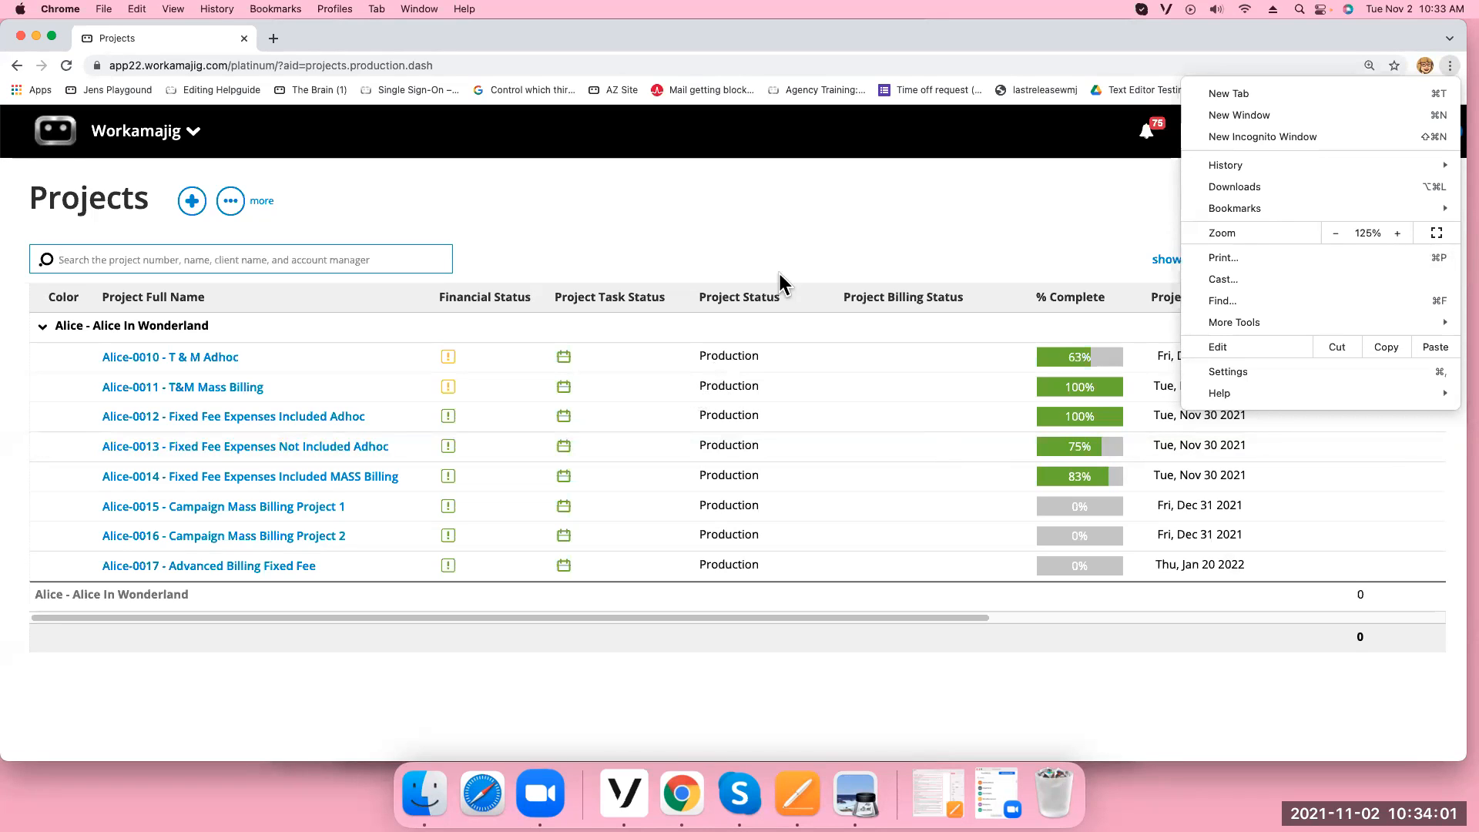
{"action": "left_click", "coordinate": [609, 136]}
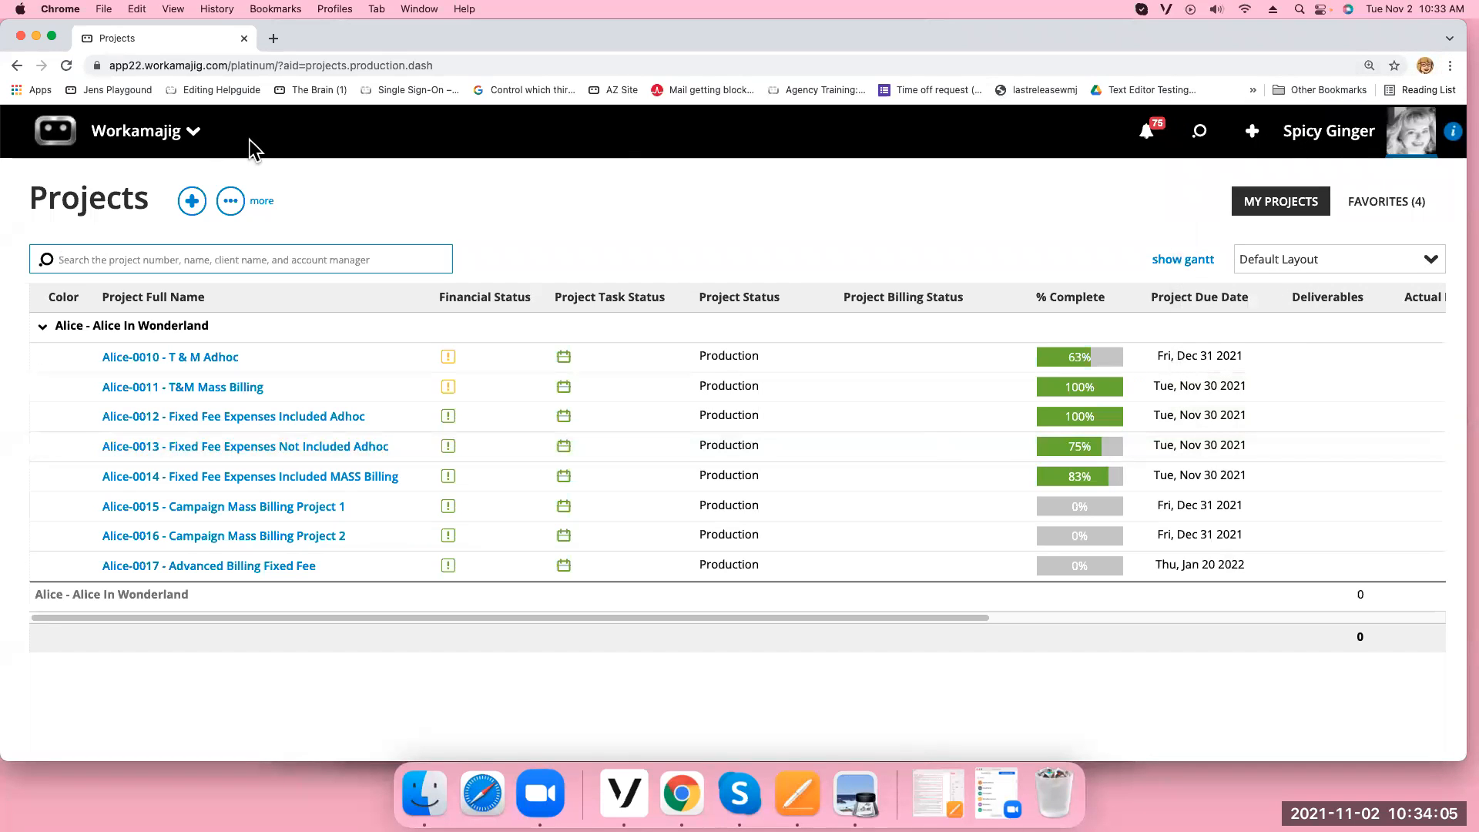
Go to System Setup through the launcher's admin/manager apps
{"action": "left_click", "coordinate": [188, 137]}
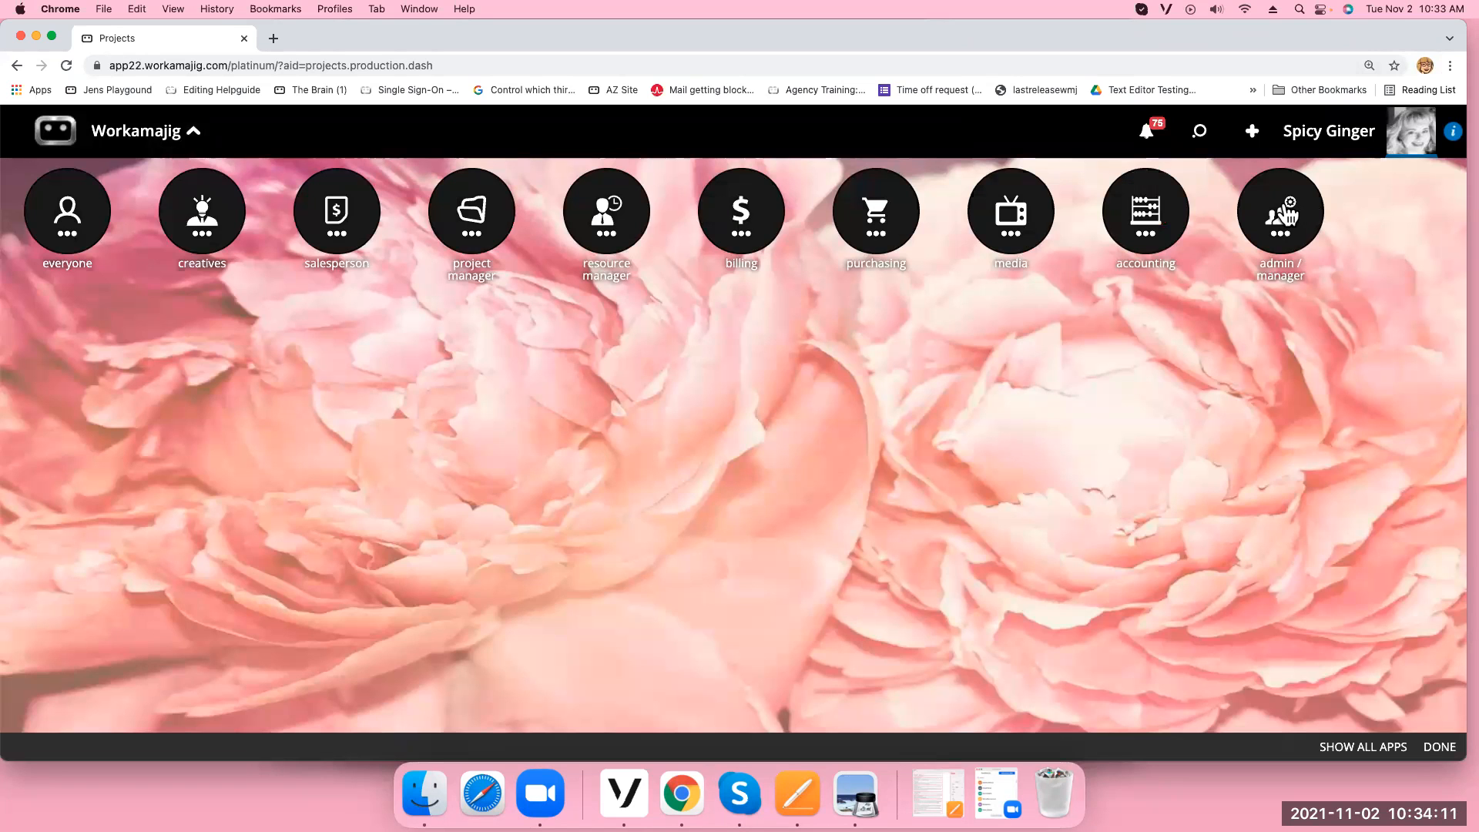
{"action": "left_click", "coordinate": [1285, 215]}
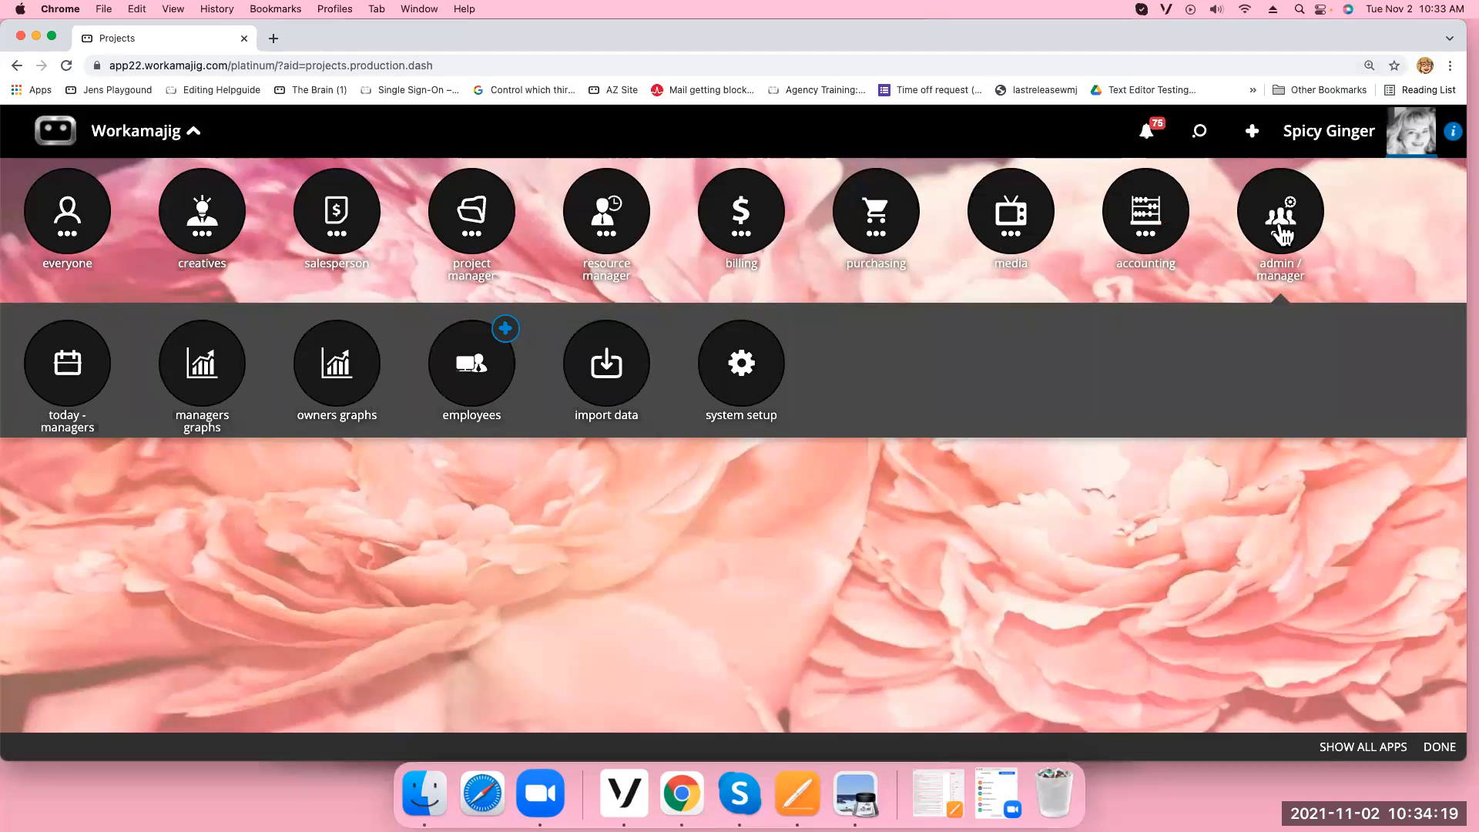
{"action": "left_click", "coordinate": [755, 385]}
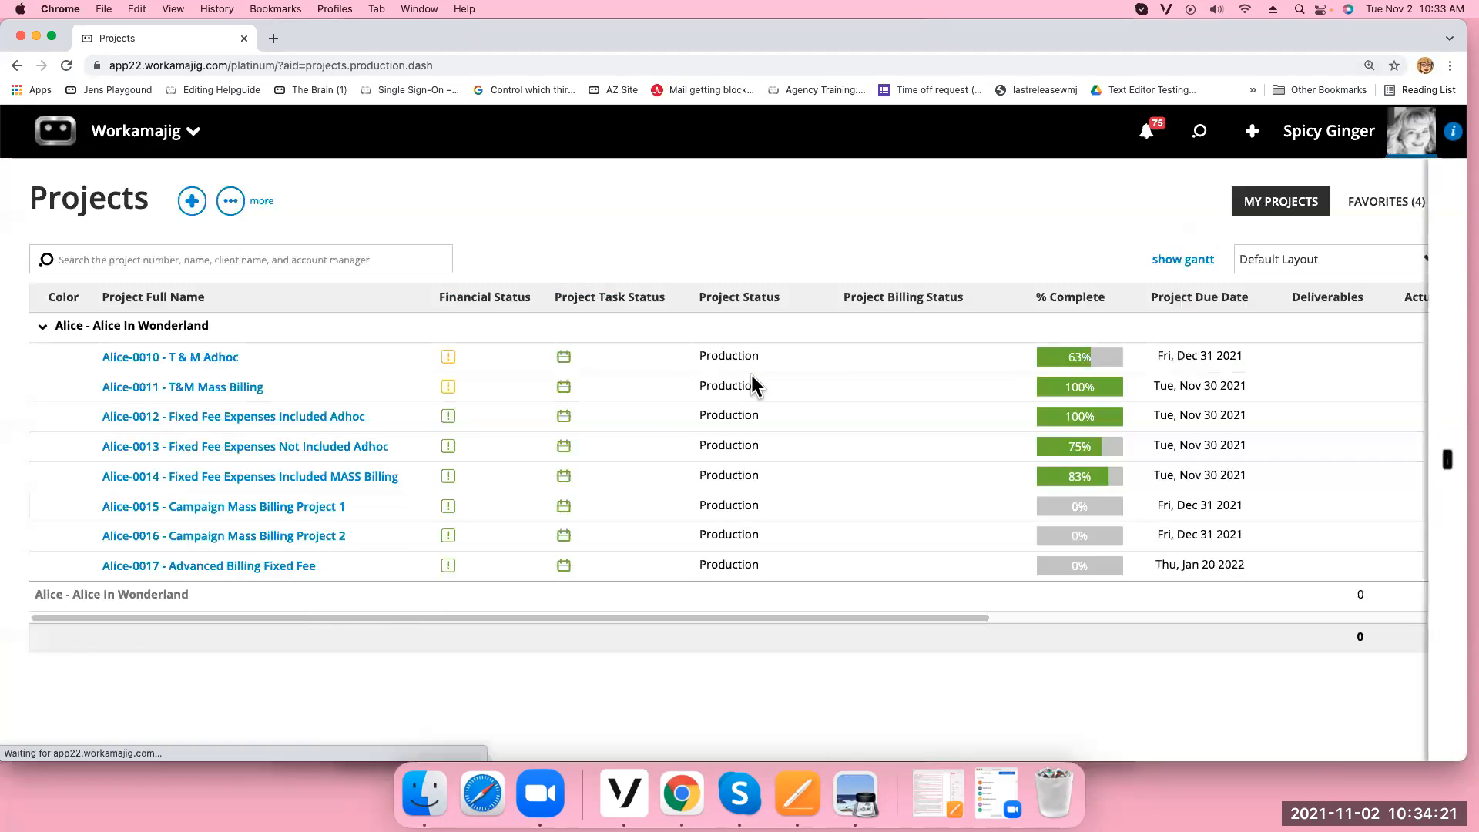
Show Client Invoices transaction preferences, keeping Default Approver as Automatically Approved
{"action": "left_click", "coordinate": [377, 668]}
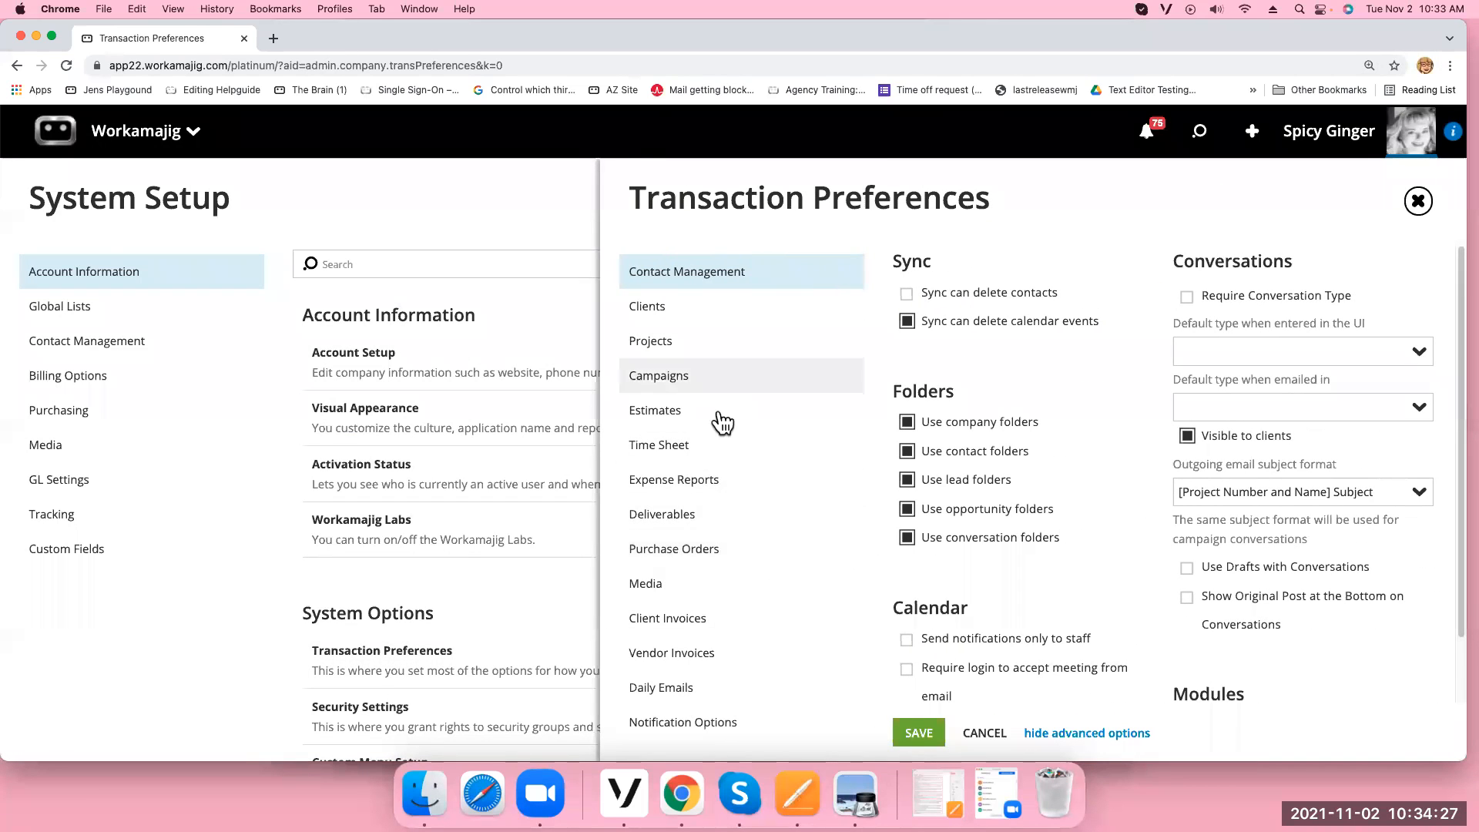
{"action": "left_click", "coordinate": [711, 629]}
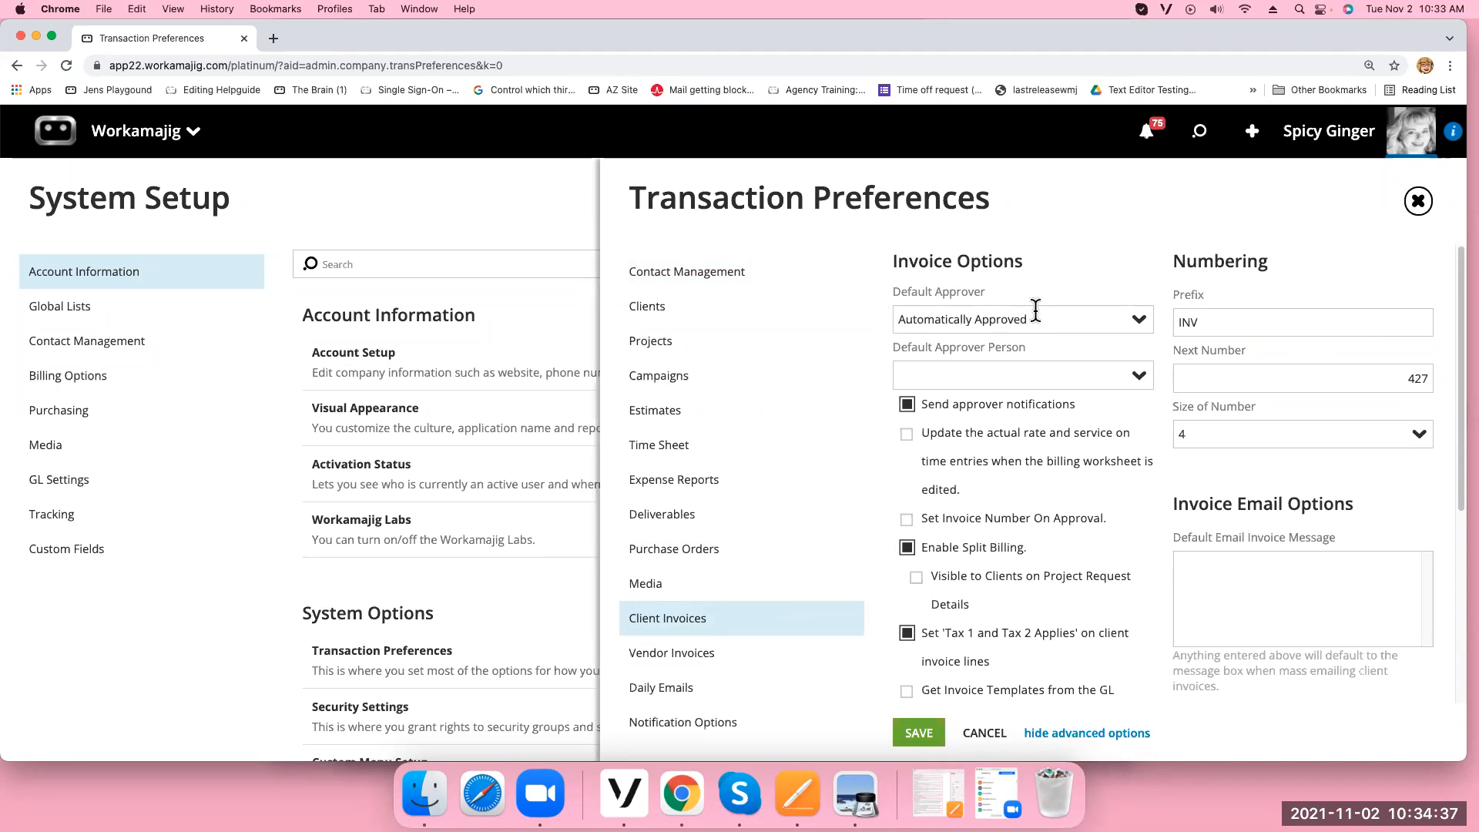
{"action": "left_click", "coordinate": [1139, 320]}
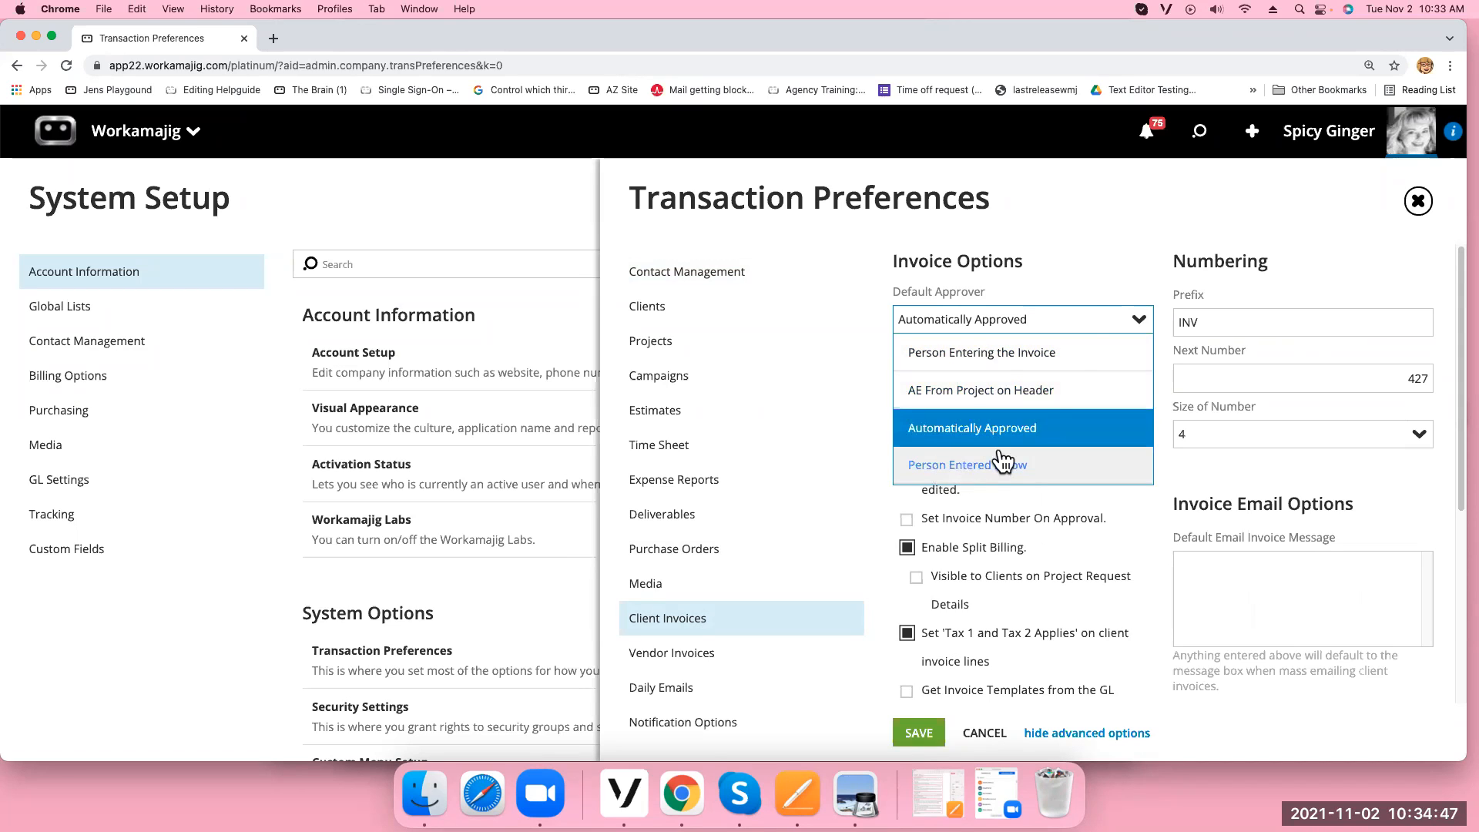
{"action": "left_click", "coordinate": [1129, 514]}
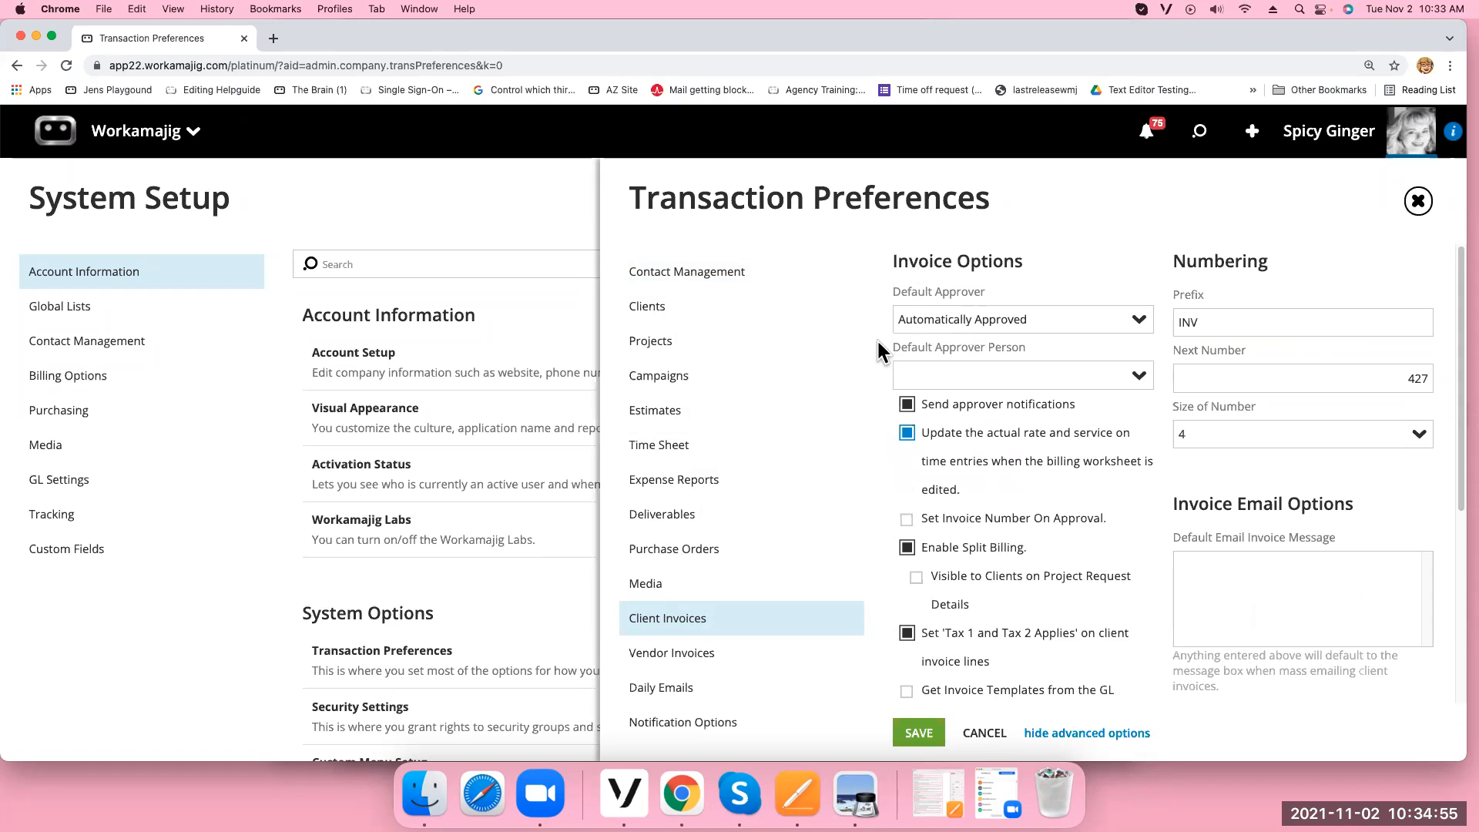
{"action": "left_click", "coordinate": [1139, 377]}
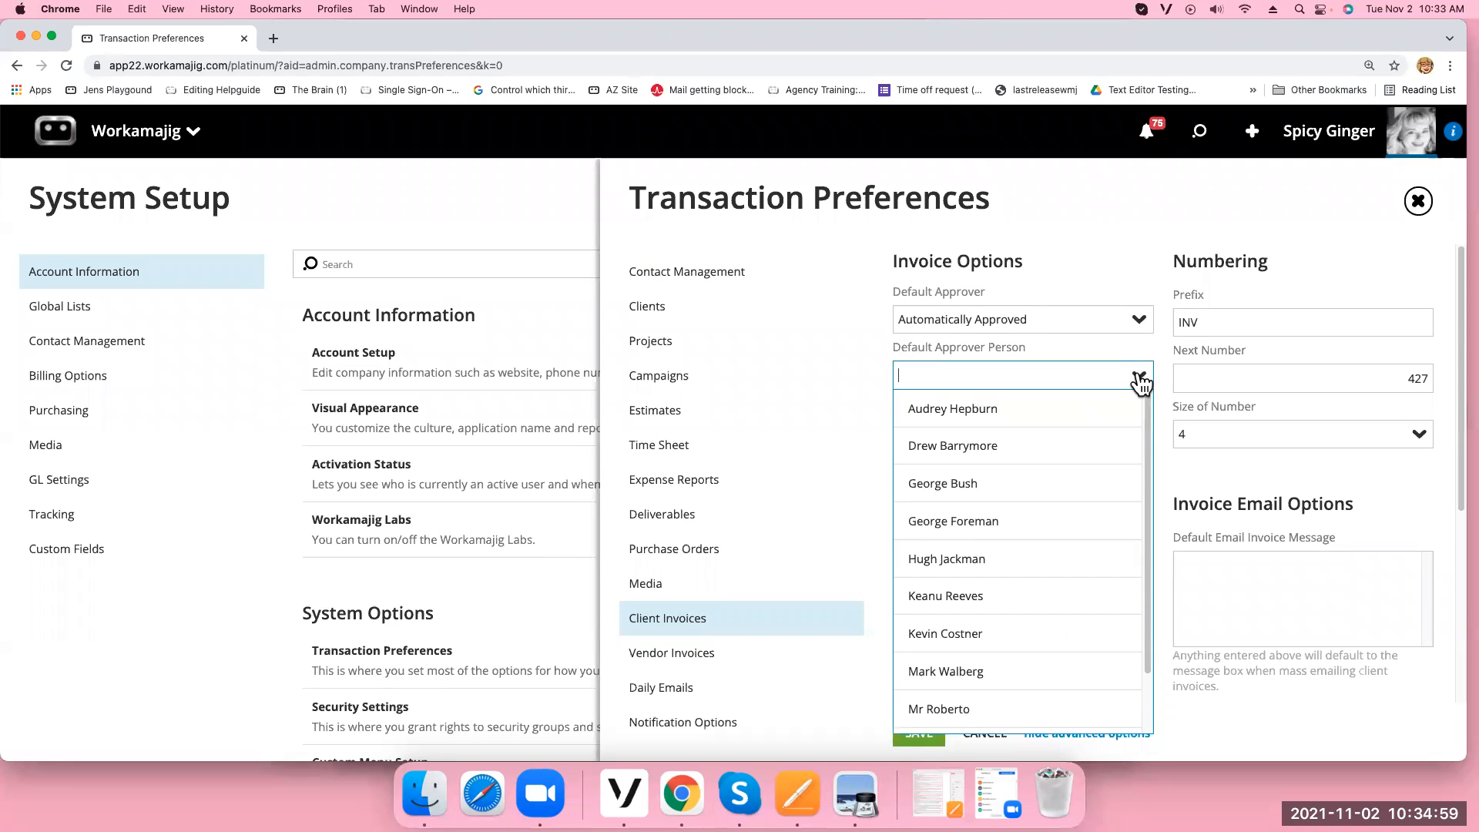
Choose the logged-in user as Default Approver Person for client invoices
{"action": "scroll", "coordinate": [1151, 521], "scroll_direction": "down", "scroll_amount": 1}
{"action": "scroll", "coordinate": [1152, 534], "scroll_direction": "down", "scroll_amount": 2}
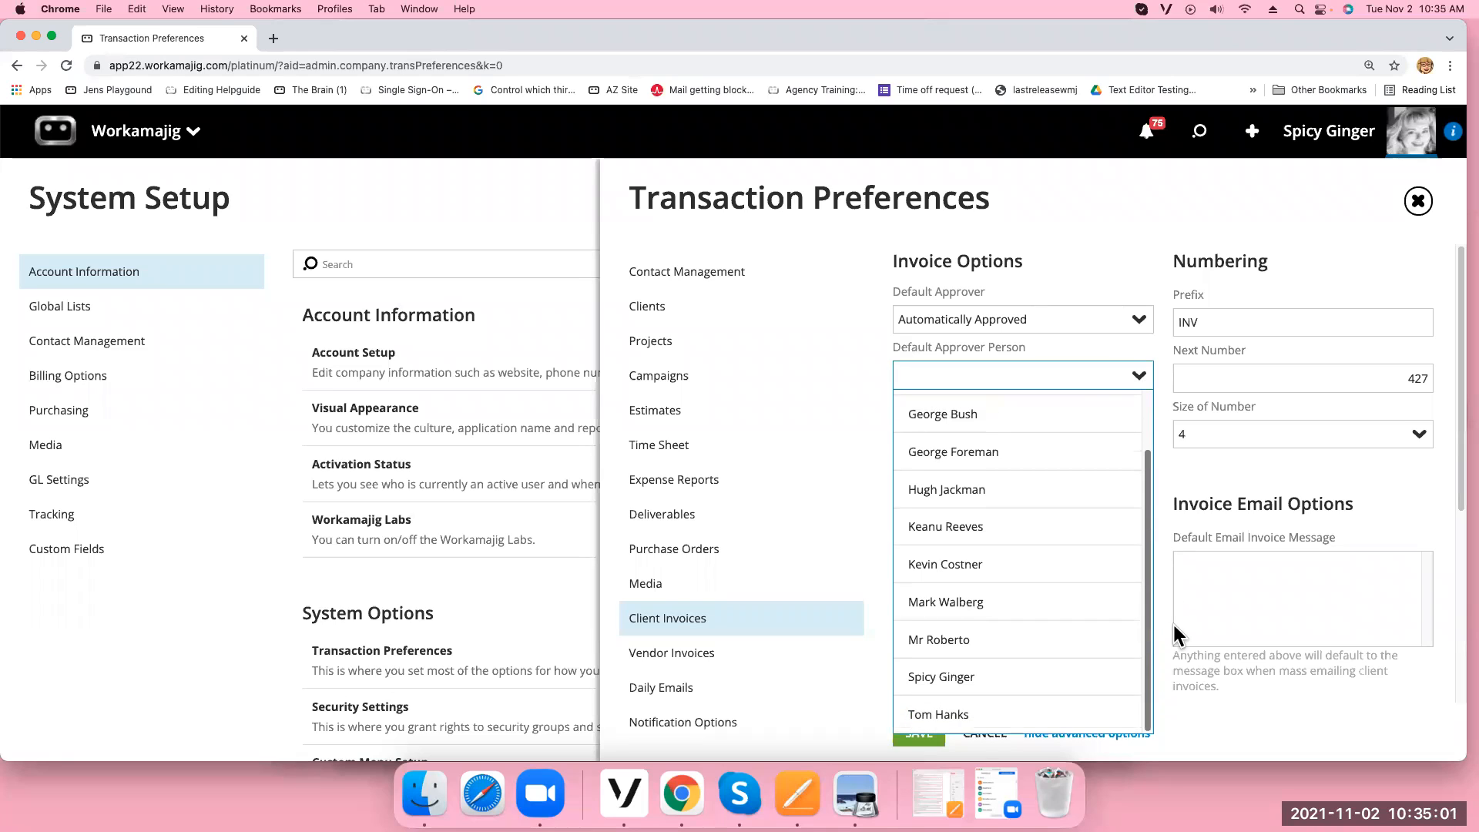
{"action": "left_click", "coordinate": [977, 690]}
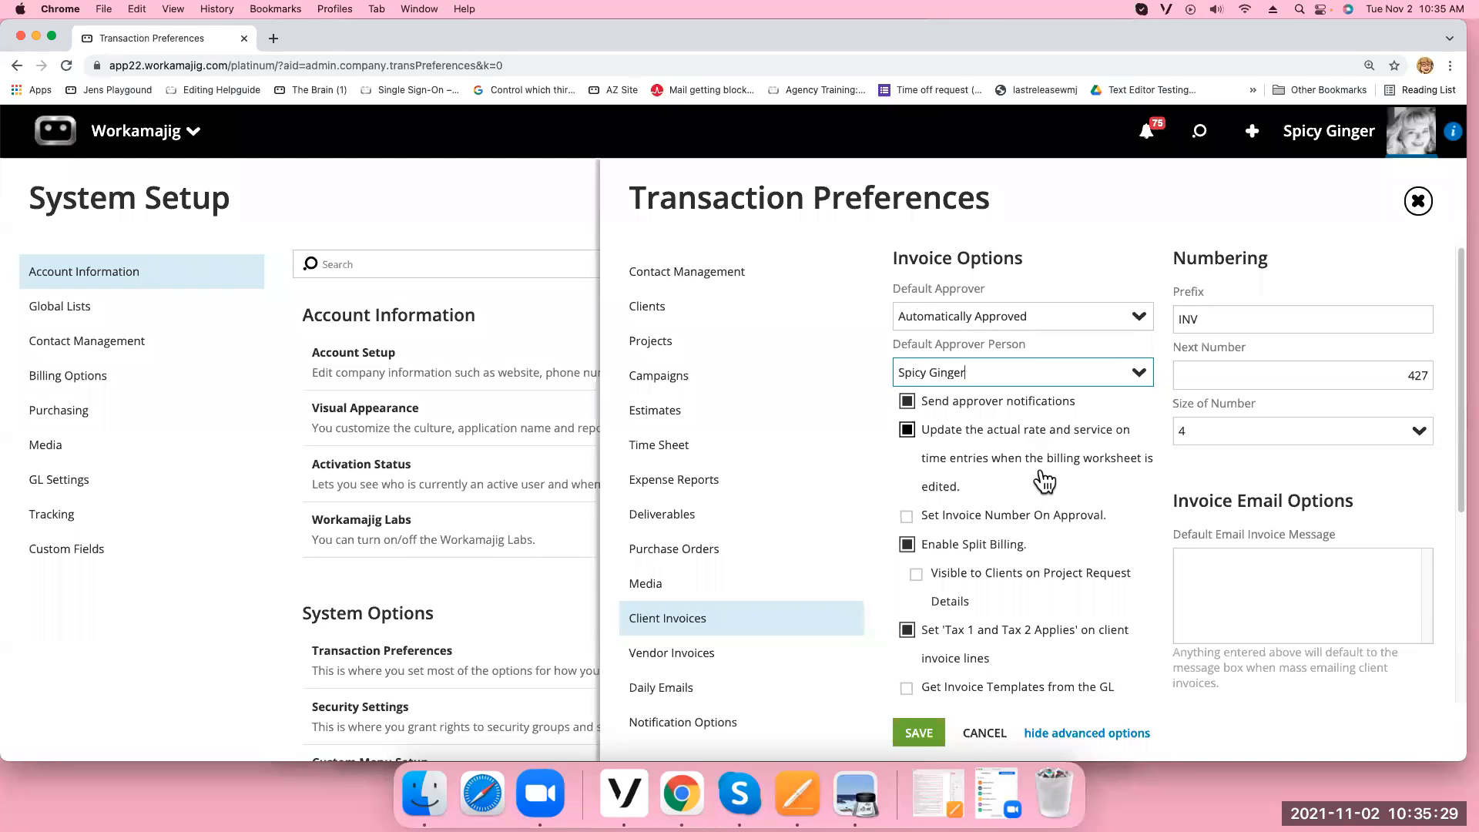
{"action": "scroll", "coordinate": [1051, 481], "scroll_direction": "down", "scroll_amount": 1}
{"action": "scroll", "coordinate": [1051, 481], "scroll_direction": "down", "scroll_amount": 1}
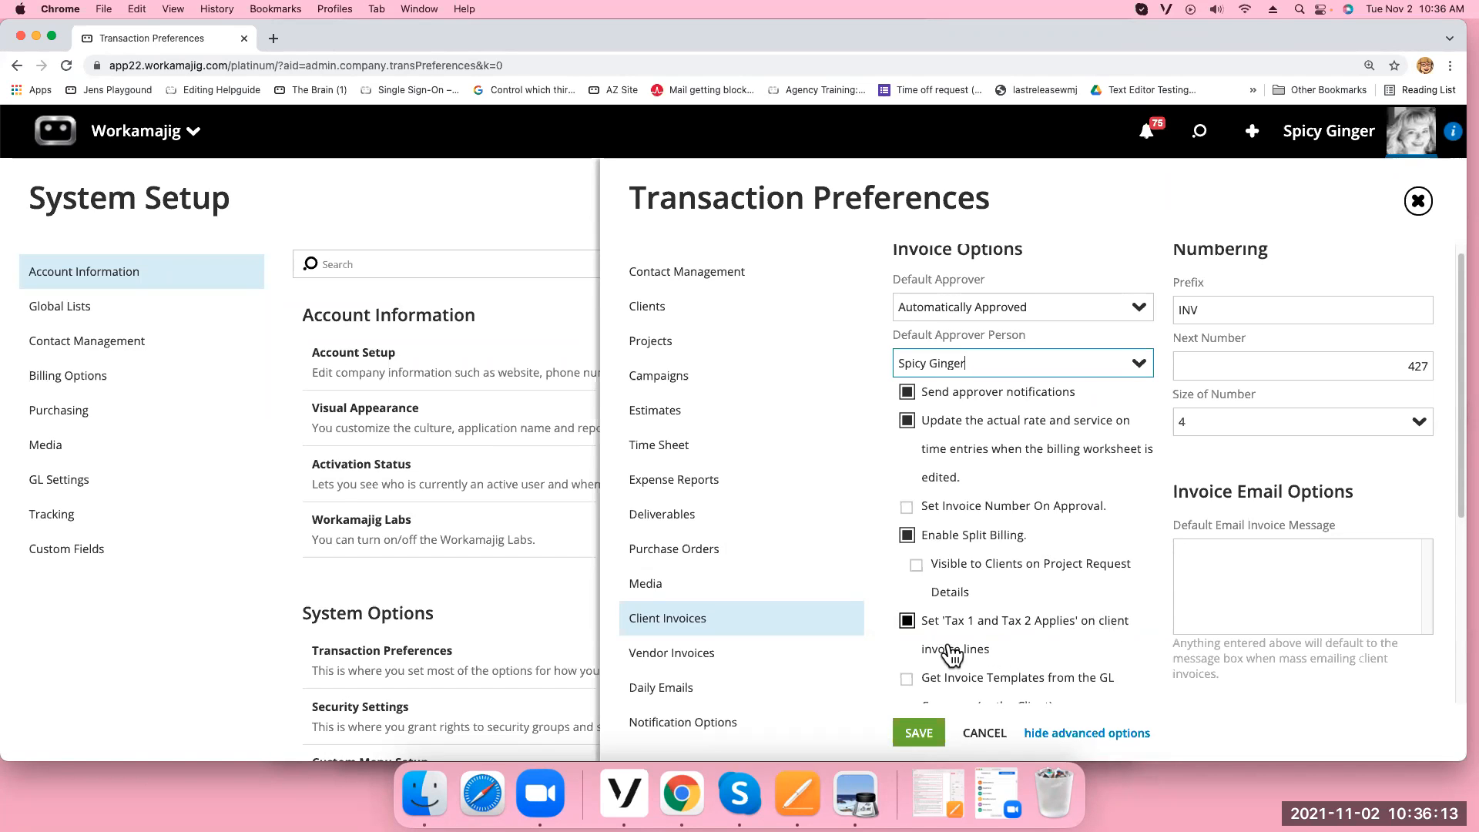
Review the Billing Line format choices under Client Defaults
{"action": "scroll", "coordinate": [1076, 620], "scroll_direction": "down", "scroll_amount": 4}
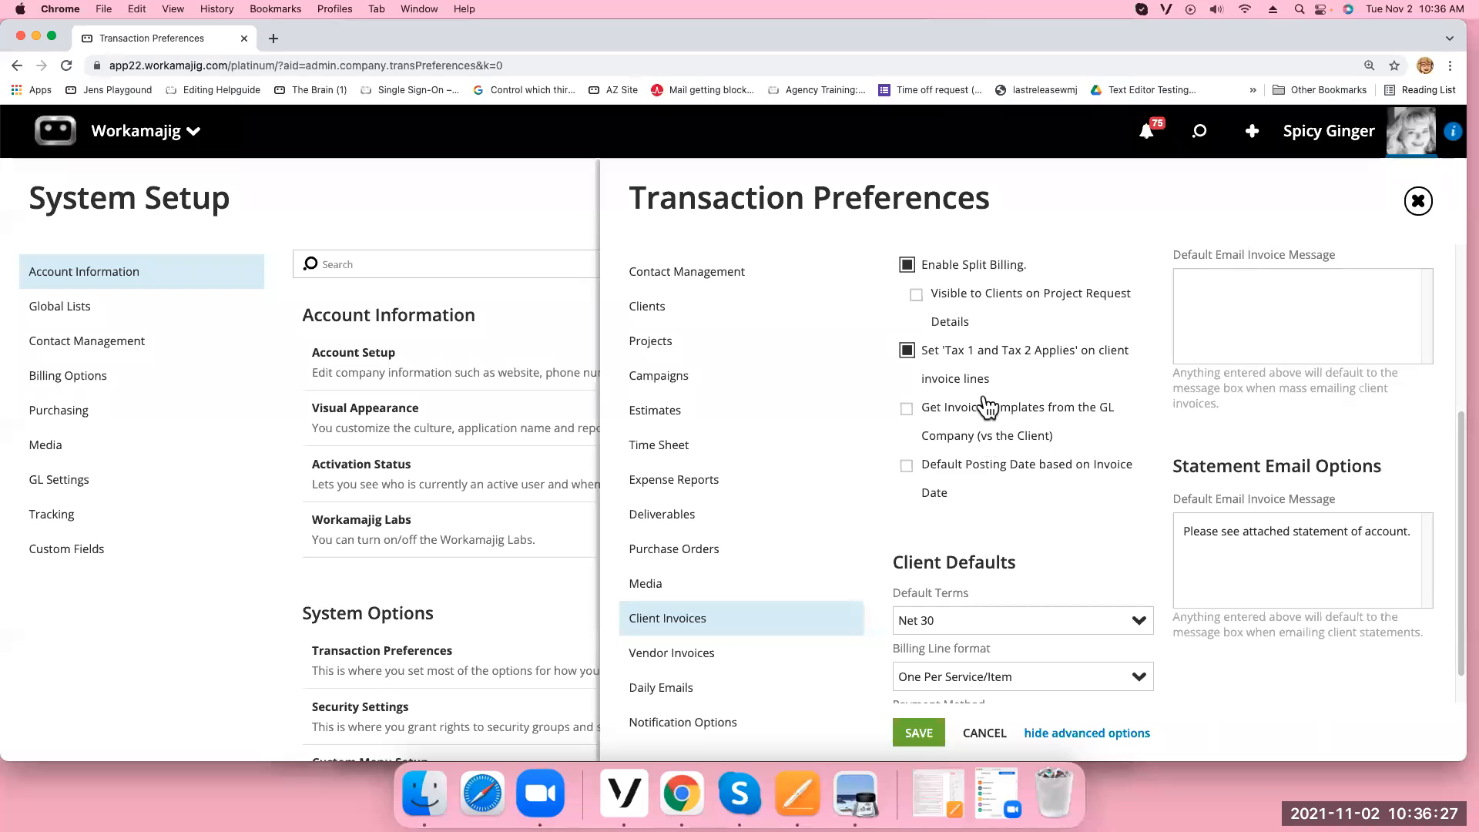
{"action": "scroll", "coordinate": [1087, 530], "scroll_direction": "down", "scroll_amount": 1}
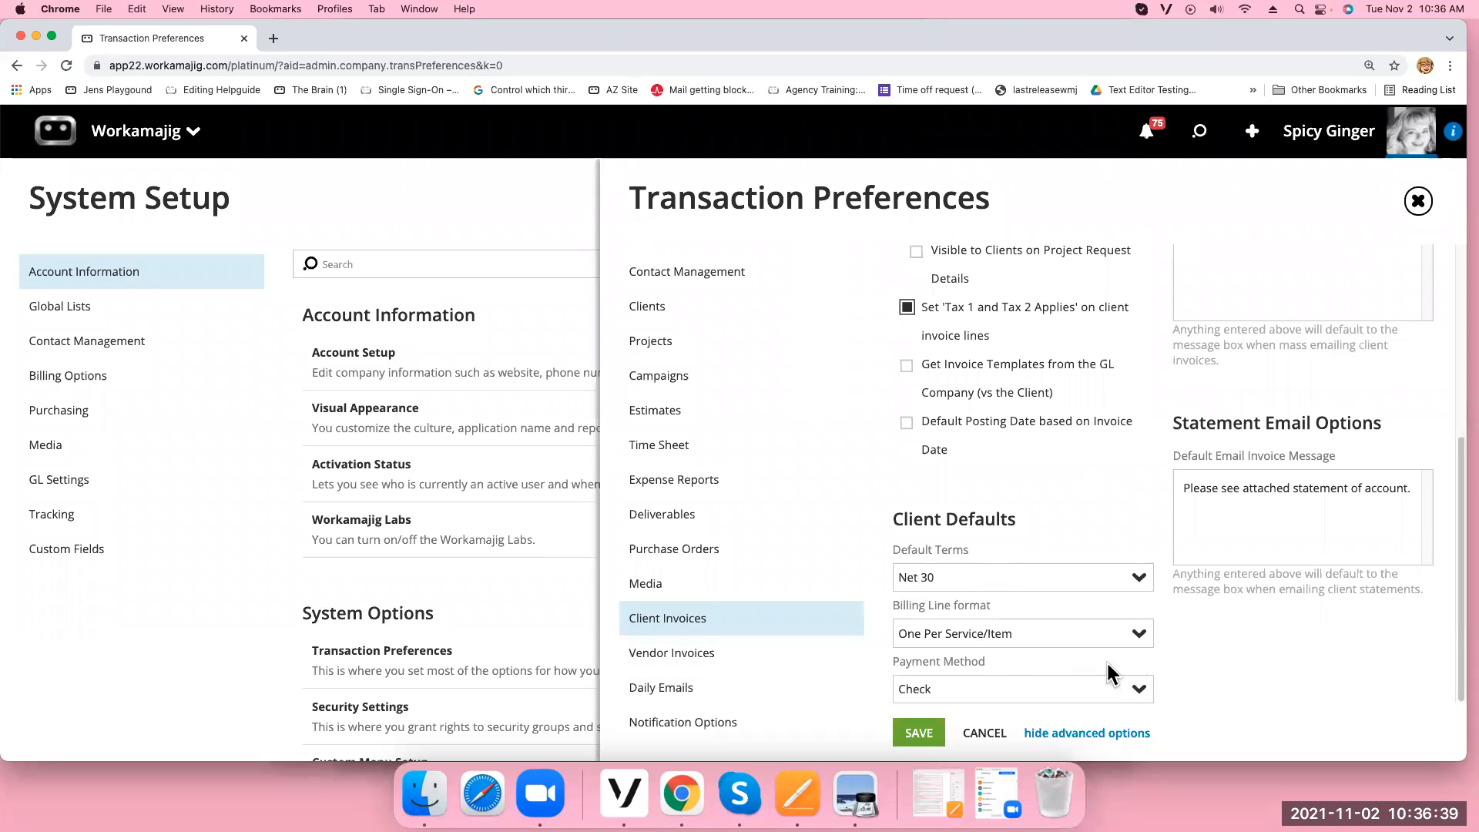
{"action": "left_click", "coordinate": [1139, 635]}
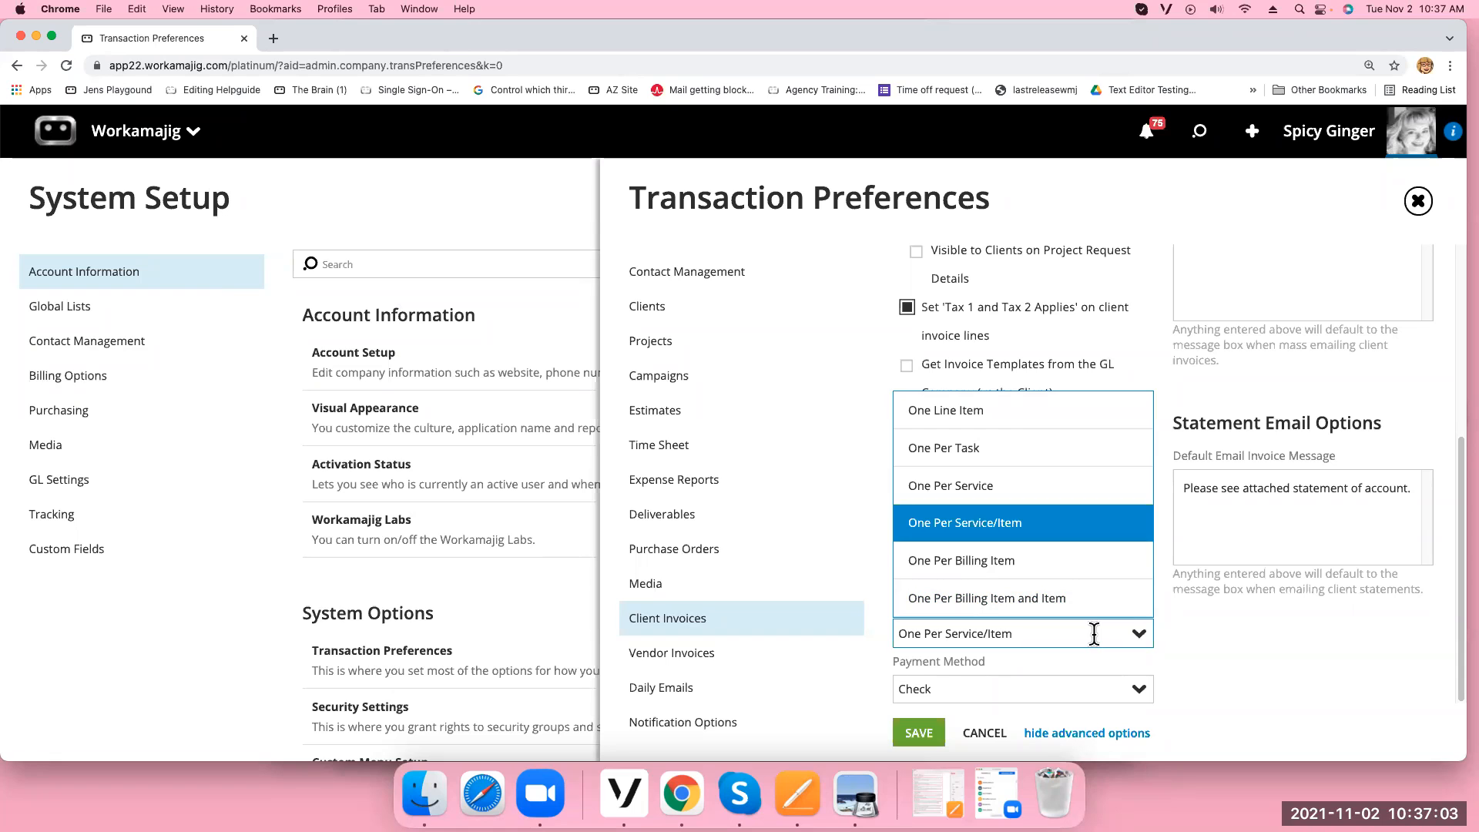
{"action": "left_click_drag", "start_coordinate": [1459, 599], "coordinate": [1452, 378]}
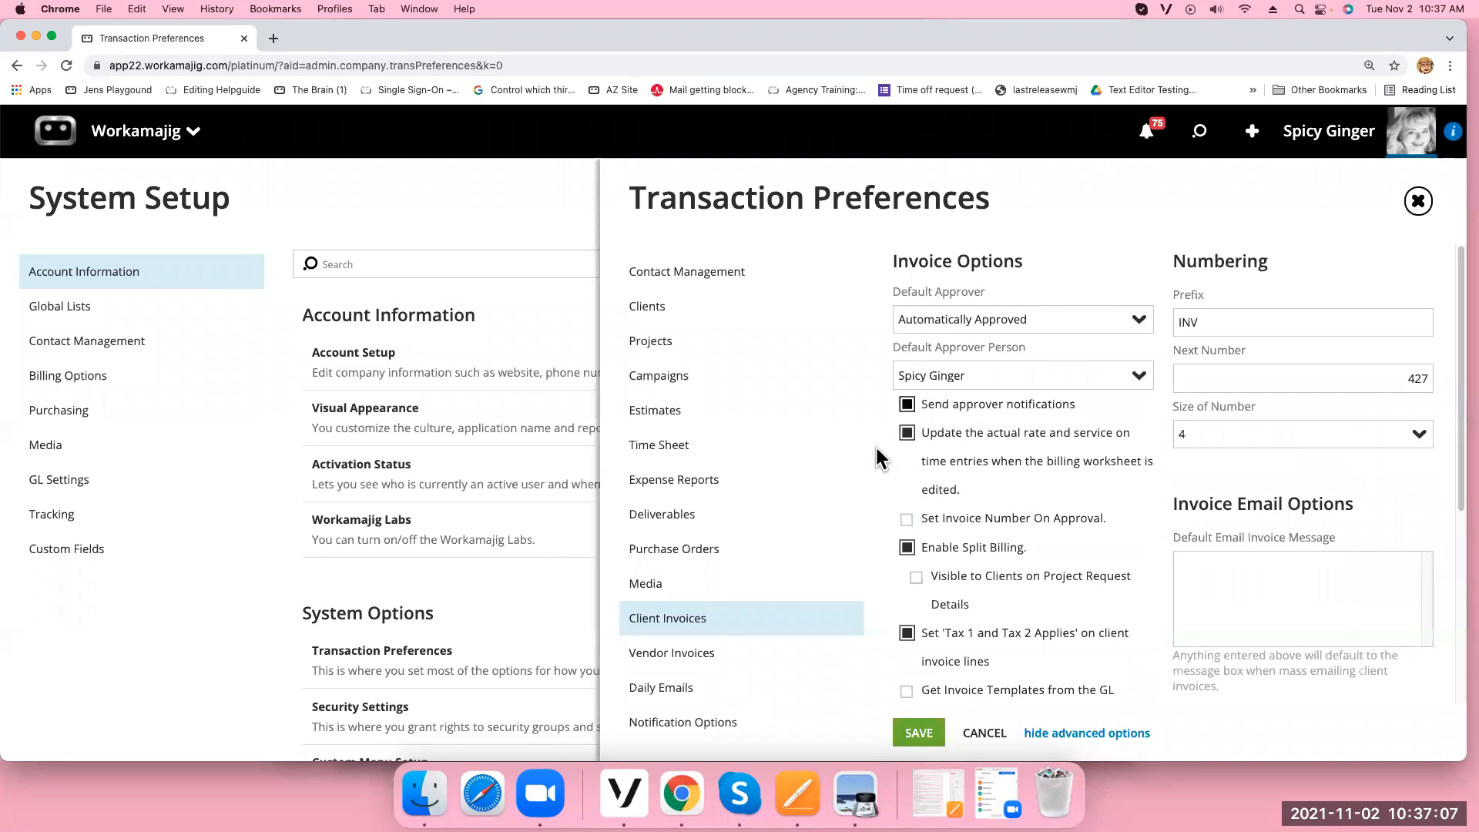
Go to billing > clients, answering NO to saving the preference changes
{"action": "left_click", "coordinate": [121, 132]}
{"action": "left_click", "coordinate": [729, 230]}
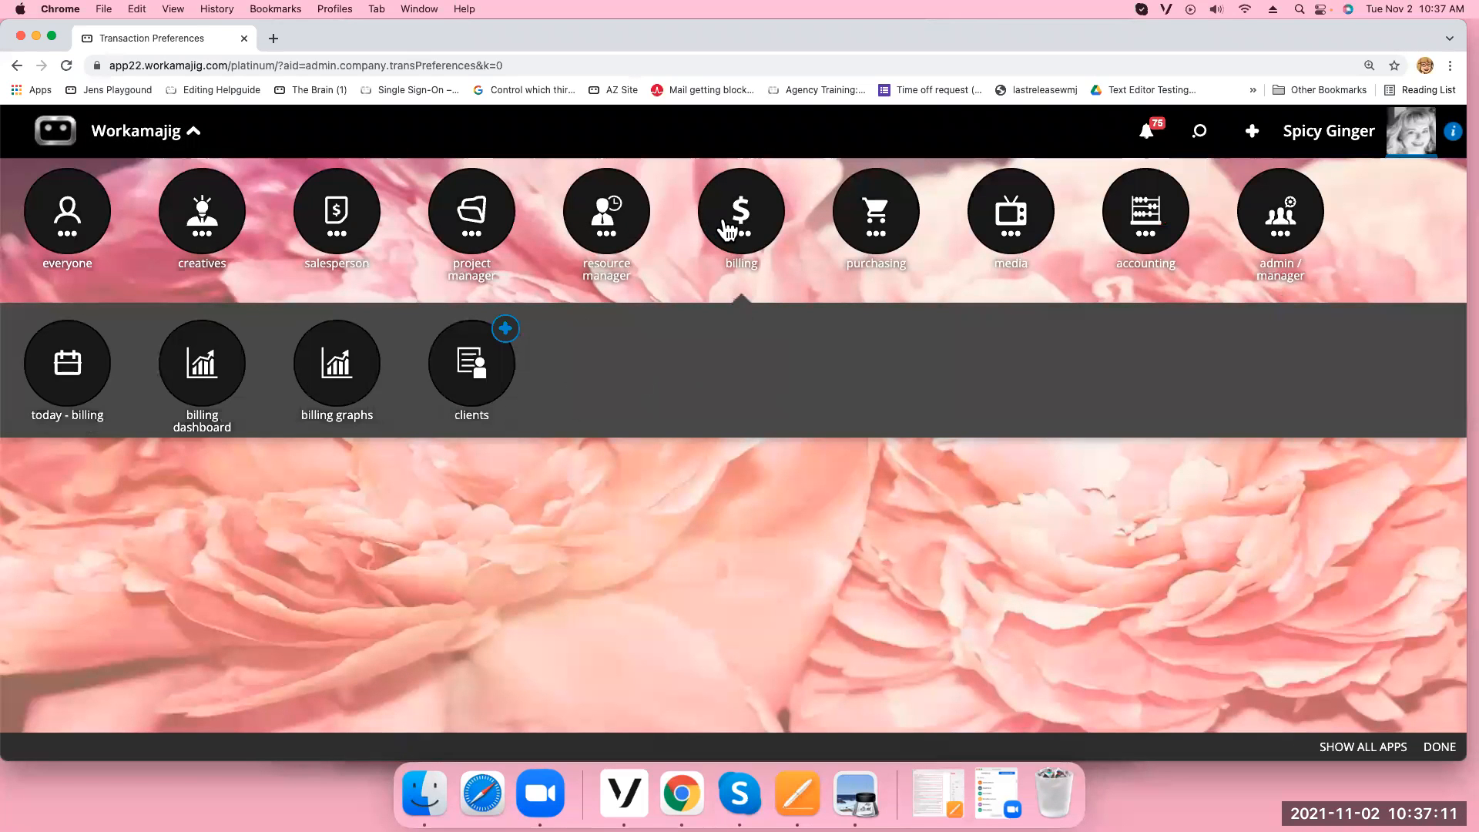
{"action": "left_click", "coordinate": [460, 370]}
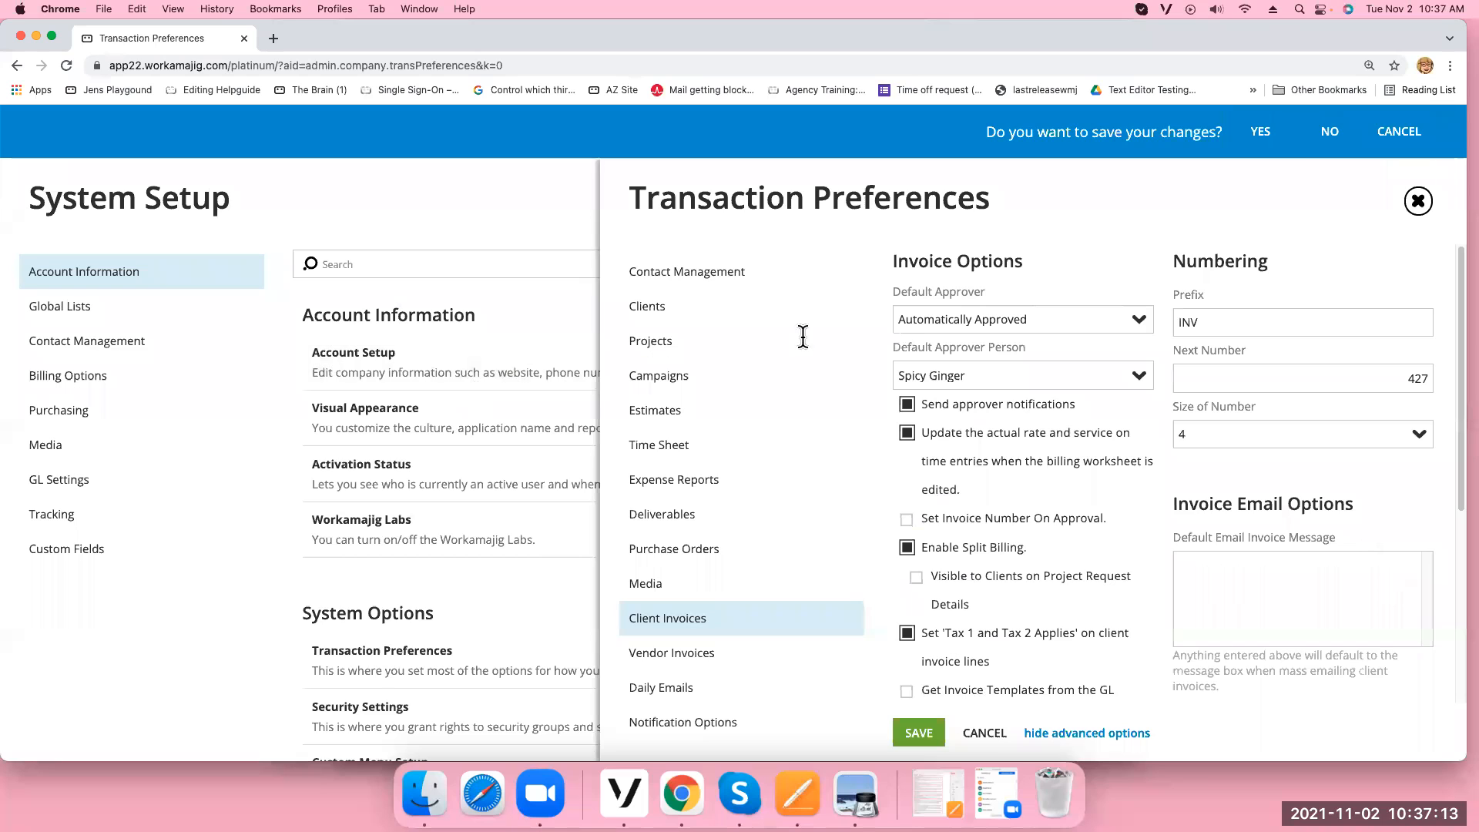
{"action": "left_click", "coordinate": [1329, 134]}
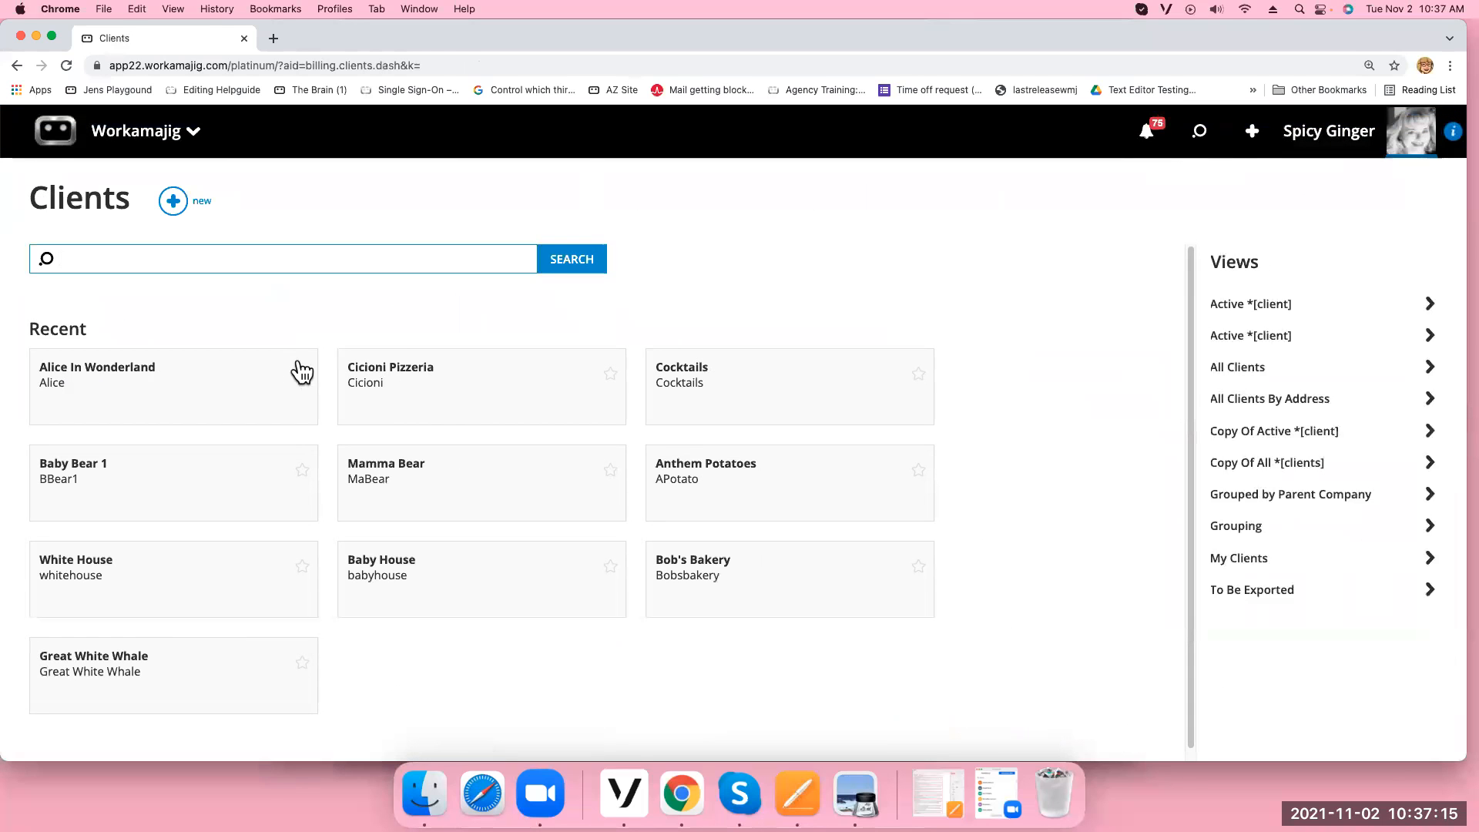
Edit Cicioni Pizzeria's billing defaults, setting Sales Tax 1 to General Tax
{"action": "left_click", "coordinate": [449, 406]}
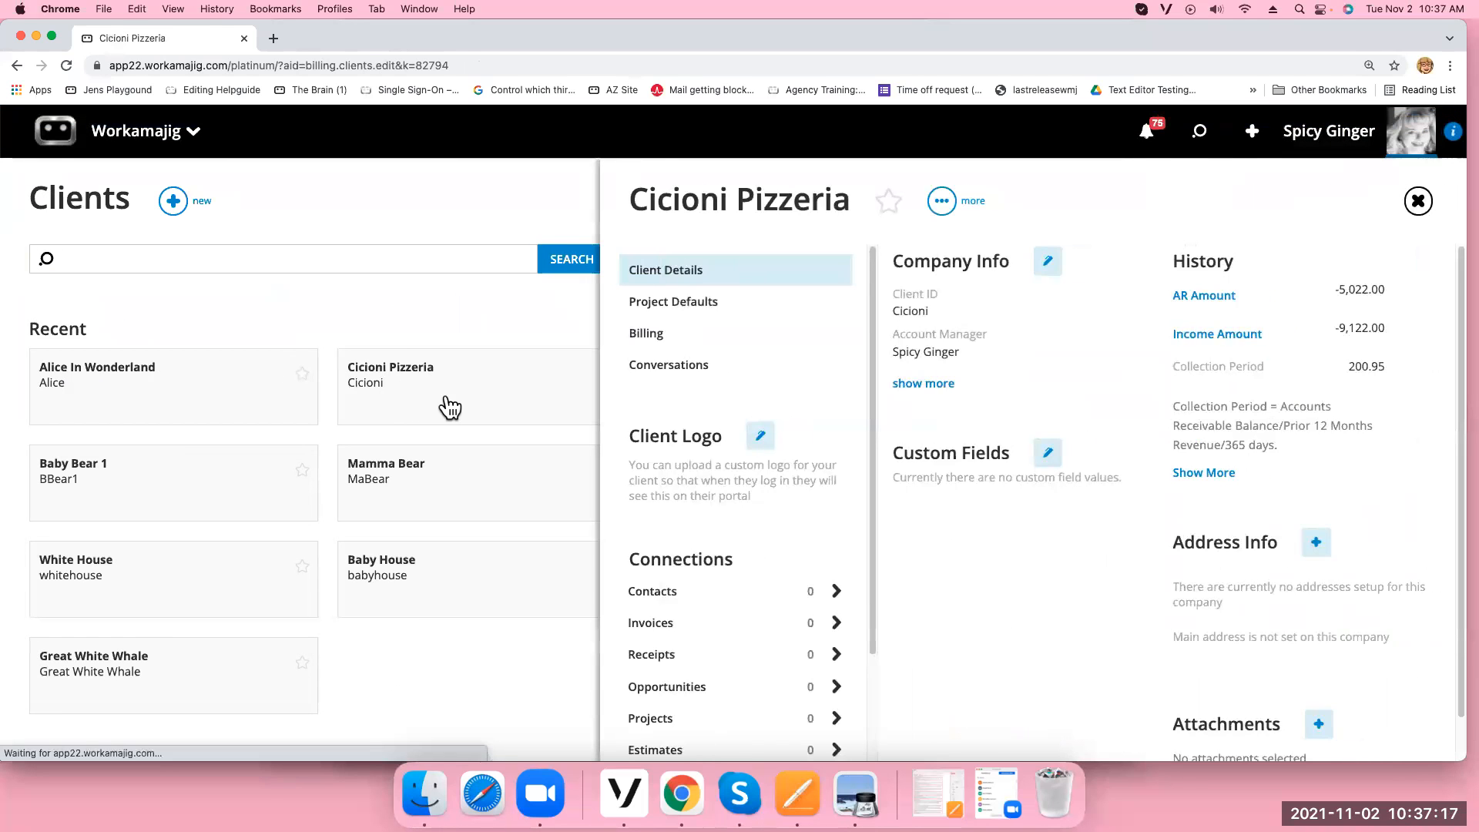
{"action": "left_click", "coordinate": [740, 342]}
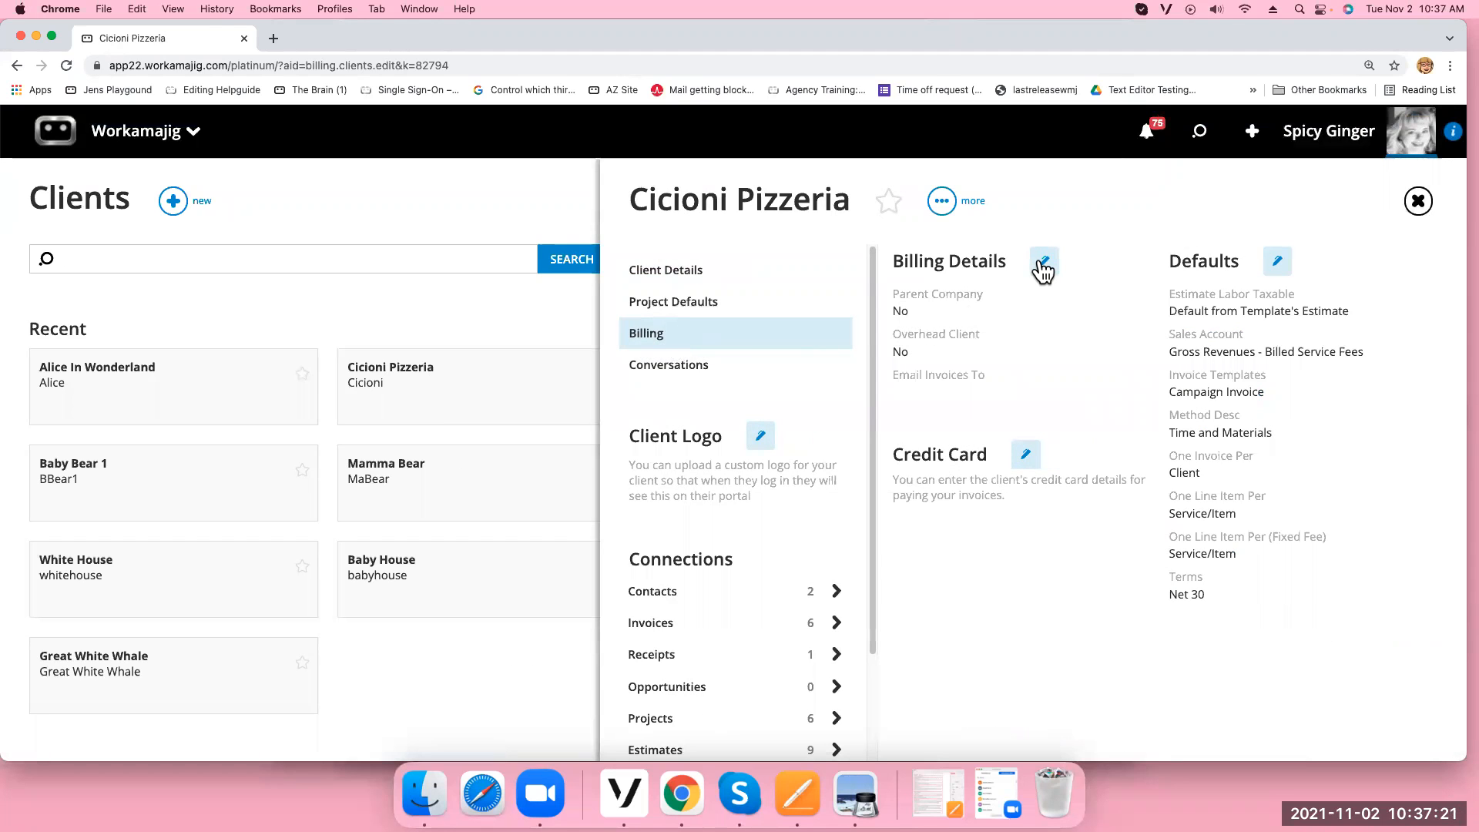
{"action": "left_click", "coordinate": [1279, 264]}
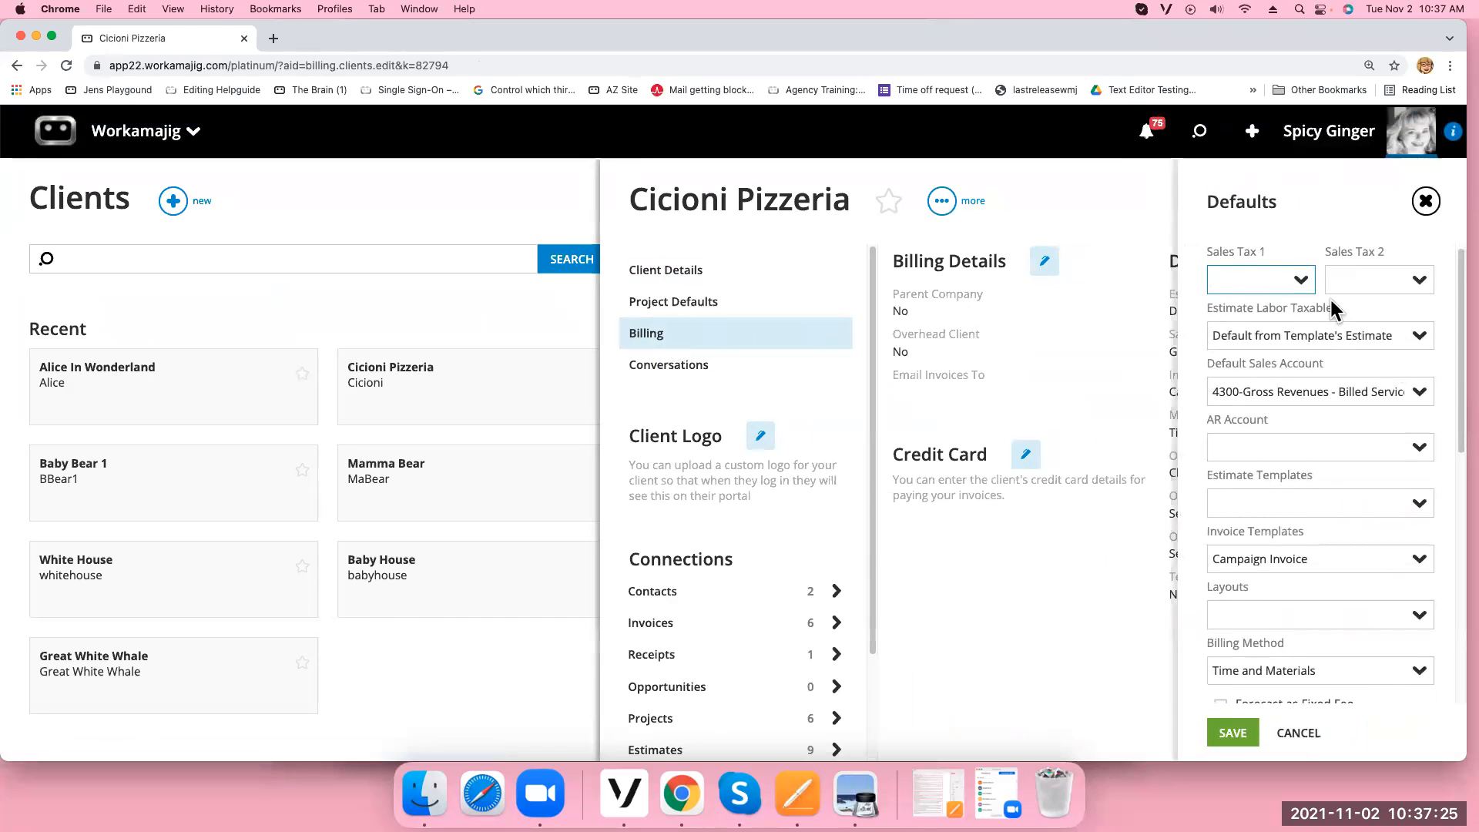
{"action": "left_click", "coordinate": [1302, 280]}
{"action": "left_click", "coordinate": [1148, 356]}
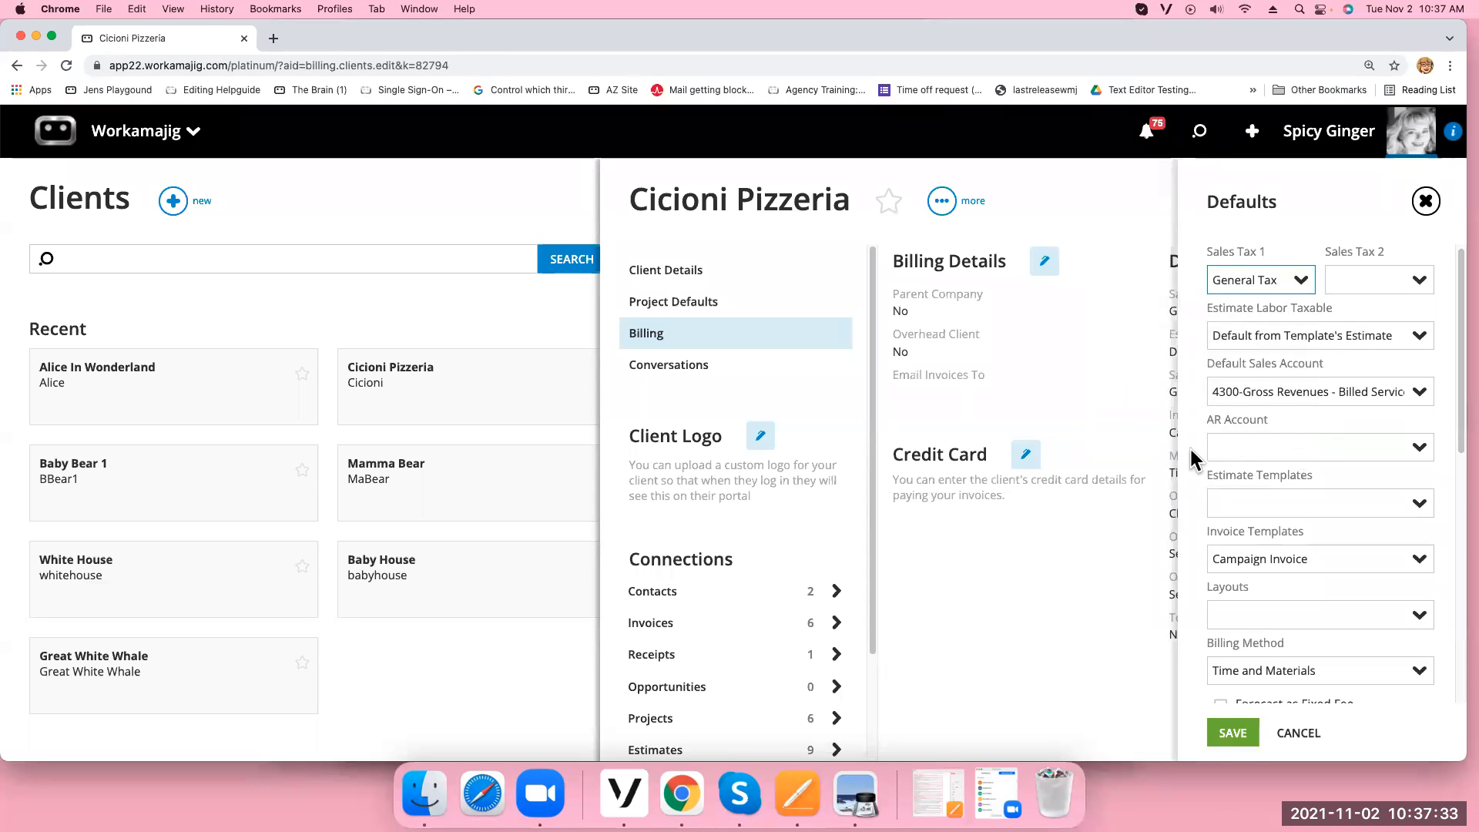
Set AR account 1200-Accounts Receivable and the Avengers template, keep Time and Materials, and save
{"action": "left_click", "coordinate": [1420, 450]}
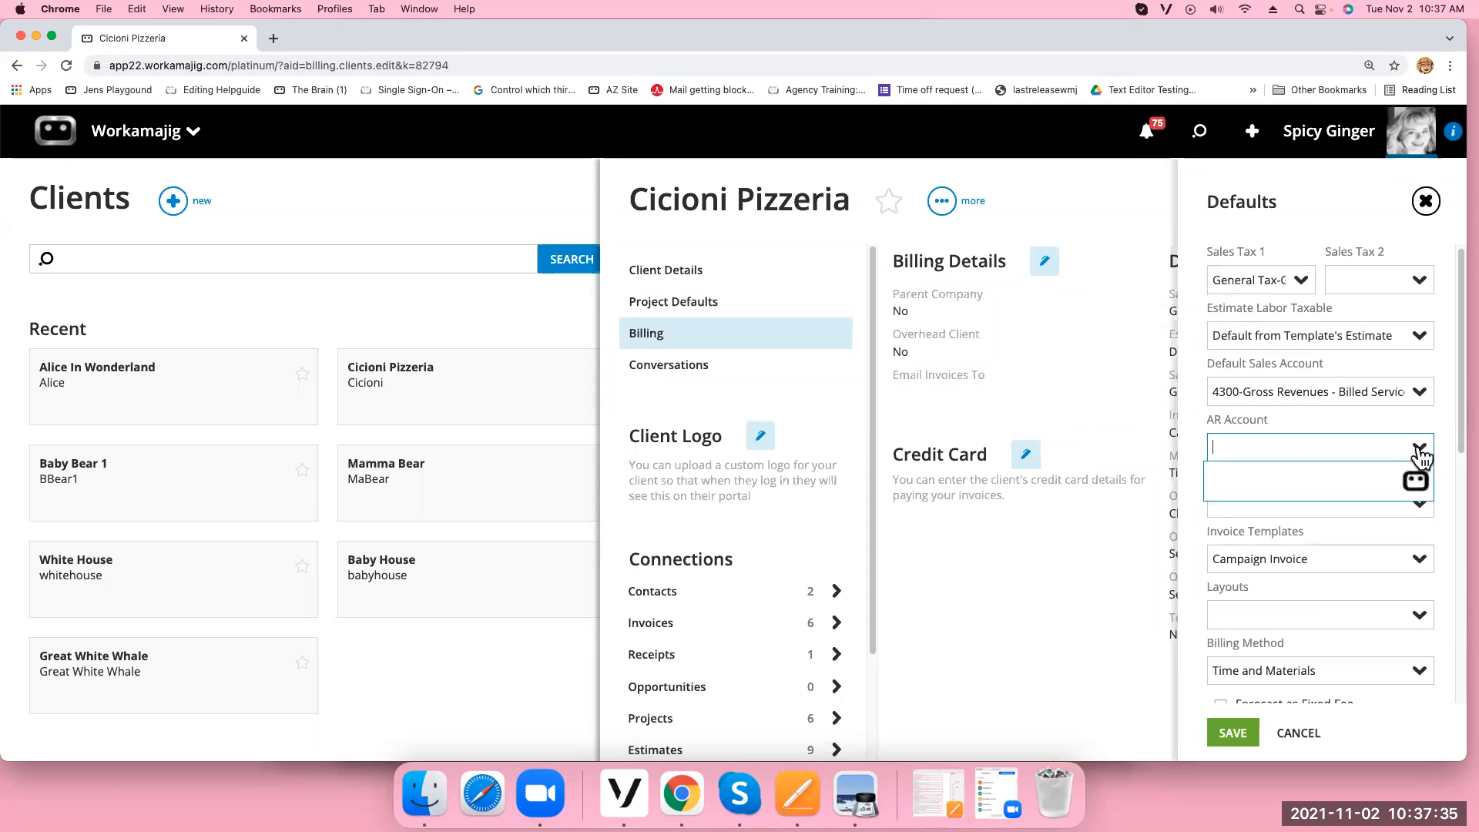
{"action": "type", "text": "ac"}
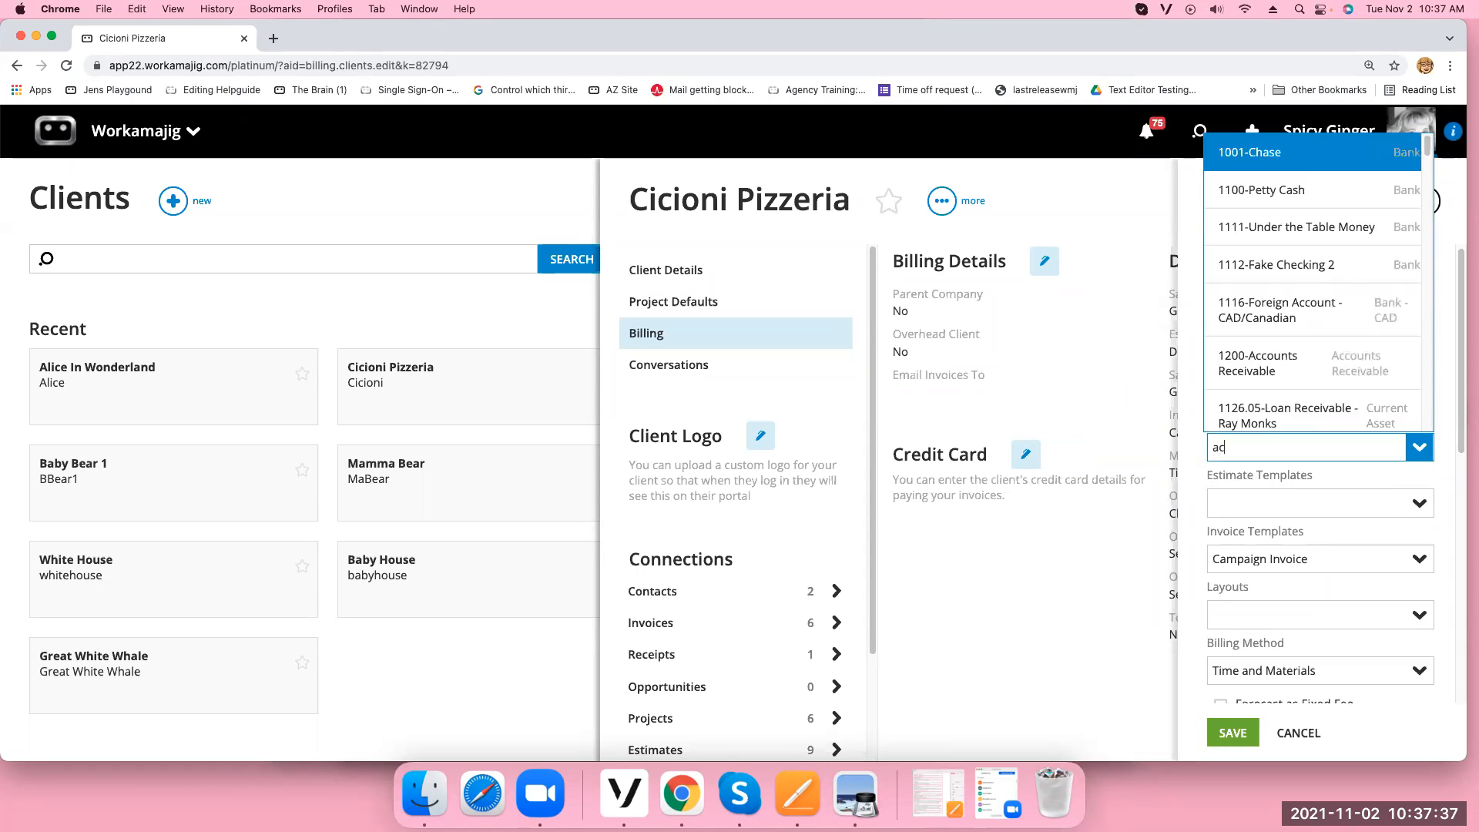
{"action": "type", "text": "c"}
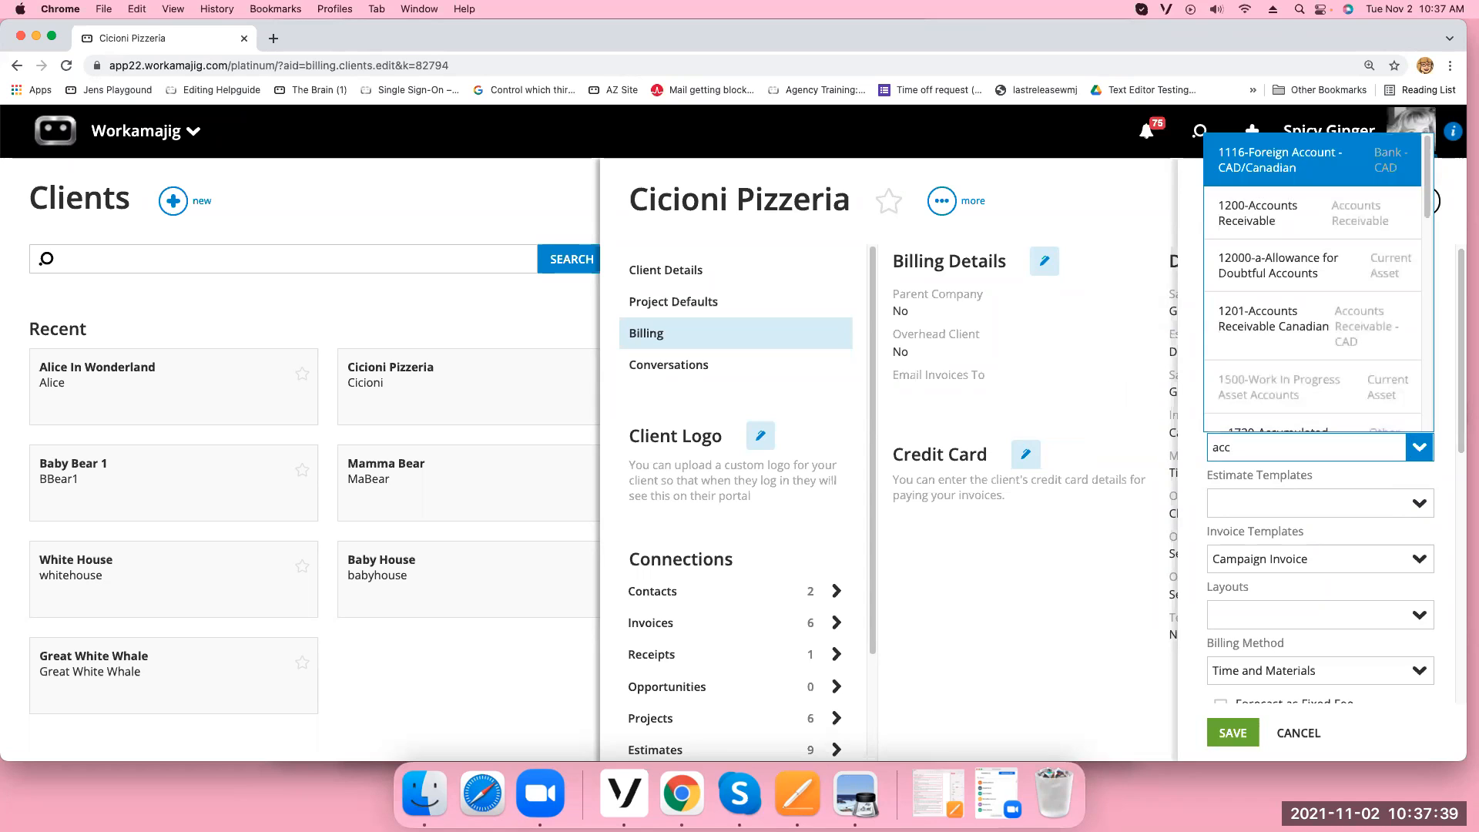
{"action": "left_click", "coordinate": [1278, 211]}
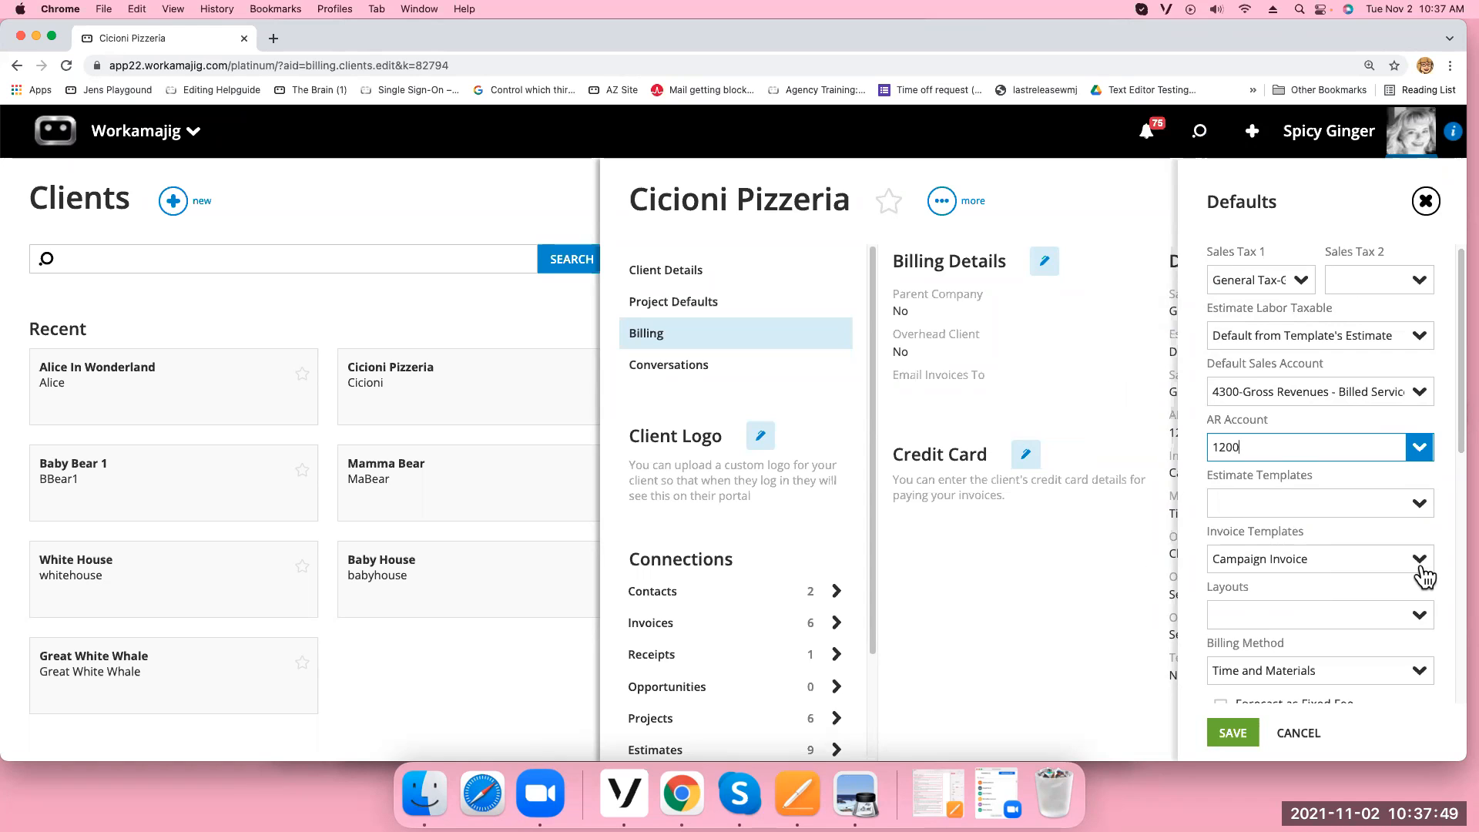
{"action": "left_click_drag", "start_coordinate": [1458, 439], "coordinate": [1462, 502]}
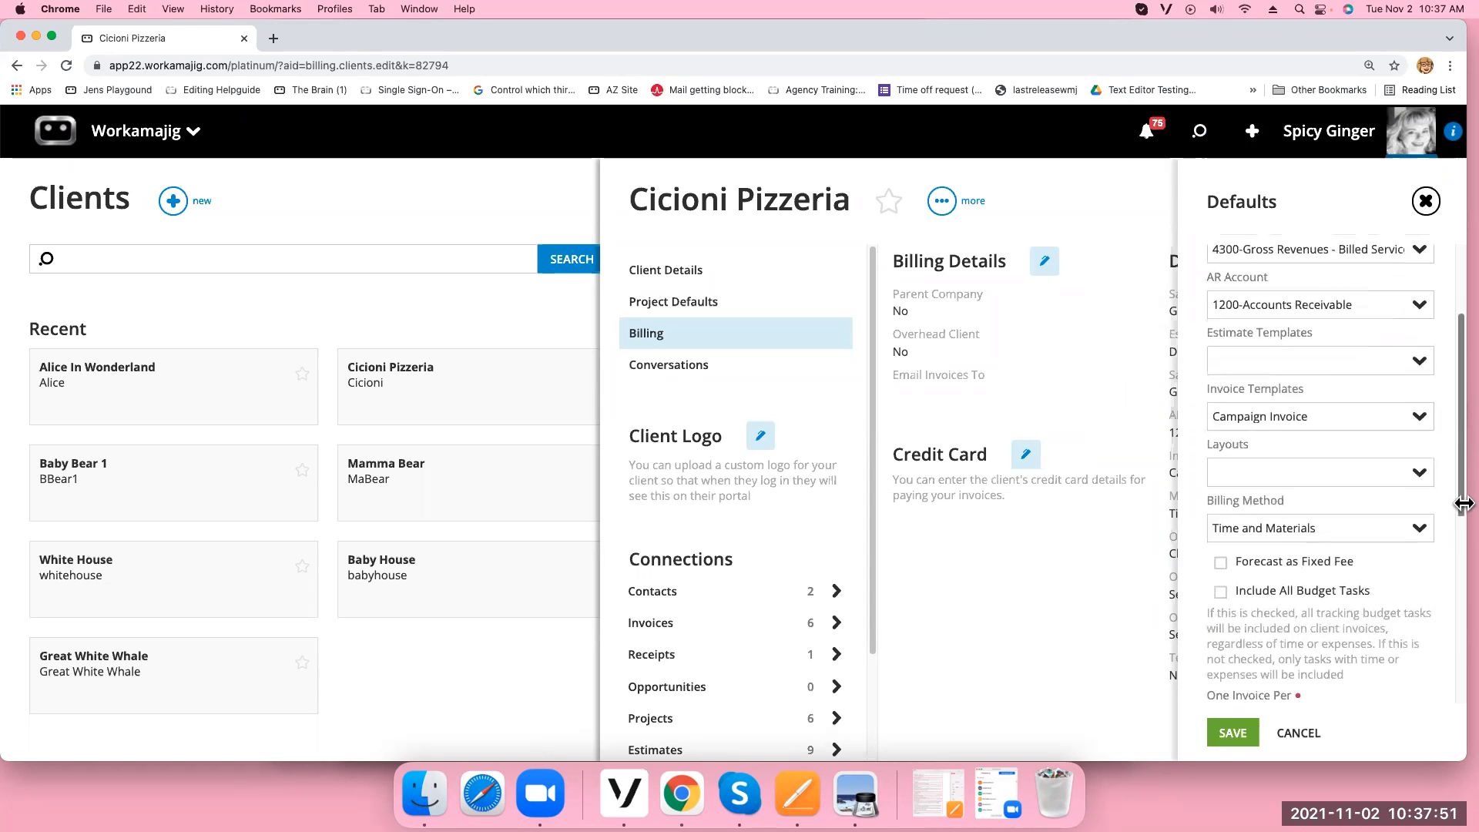
{"action": "left_click", "coordinate": [1420, 426]}
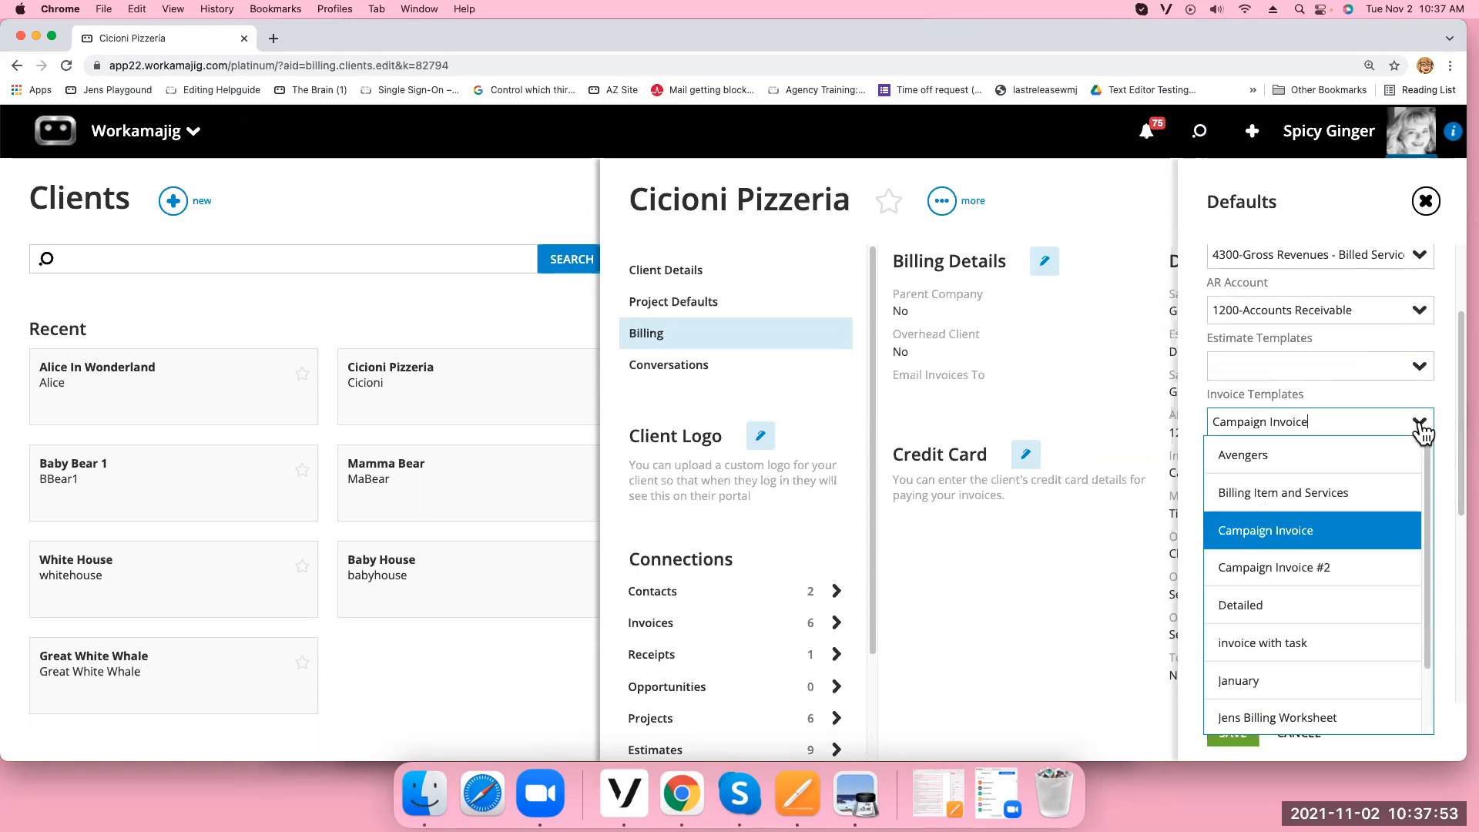
{"action": "left_click", "coordinate": [1233, 455]}
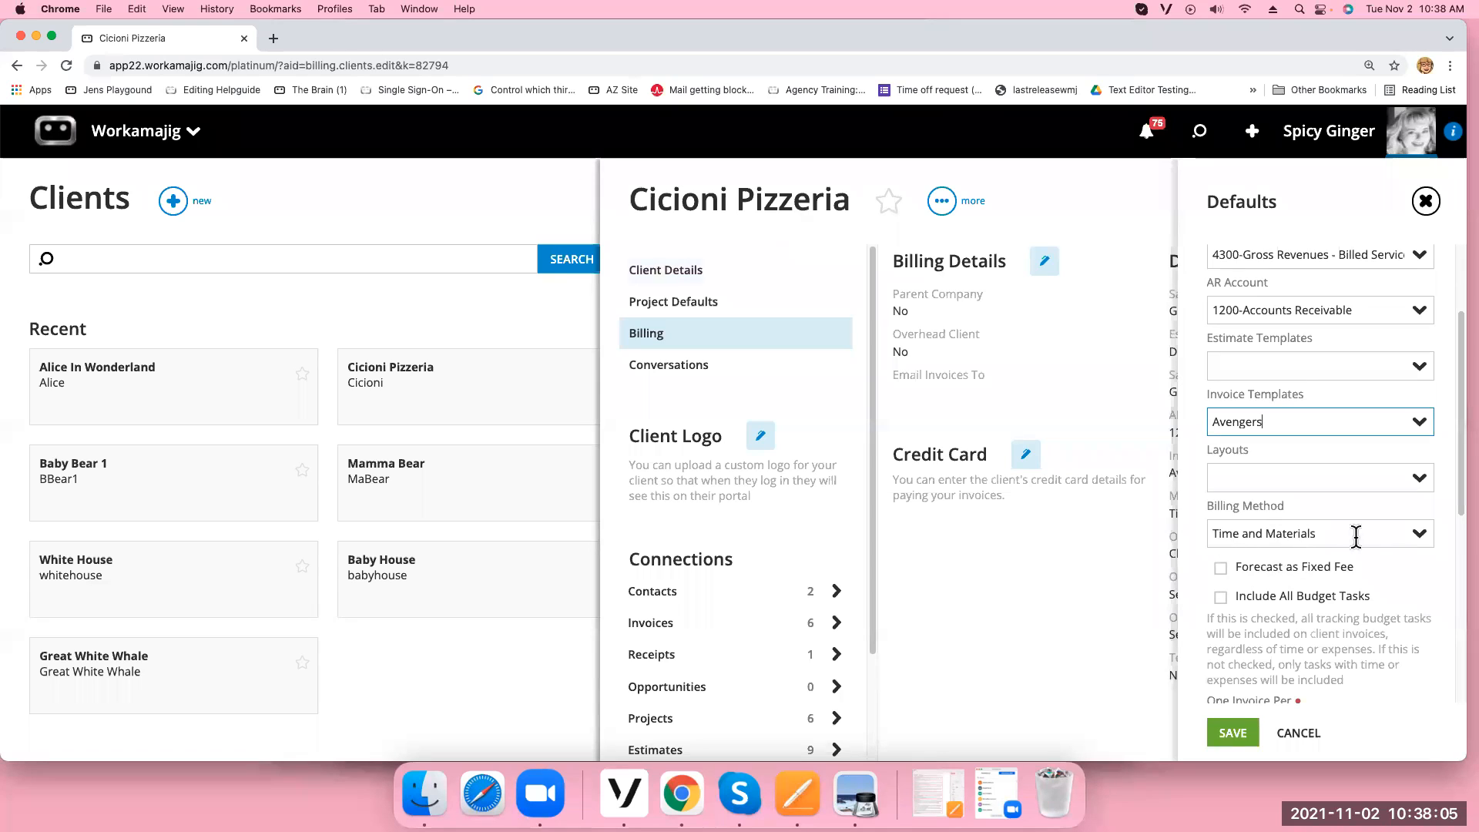
{"action": "left_click", "coordinate": [1419, 540]}
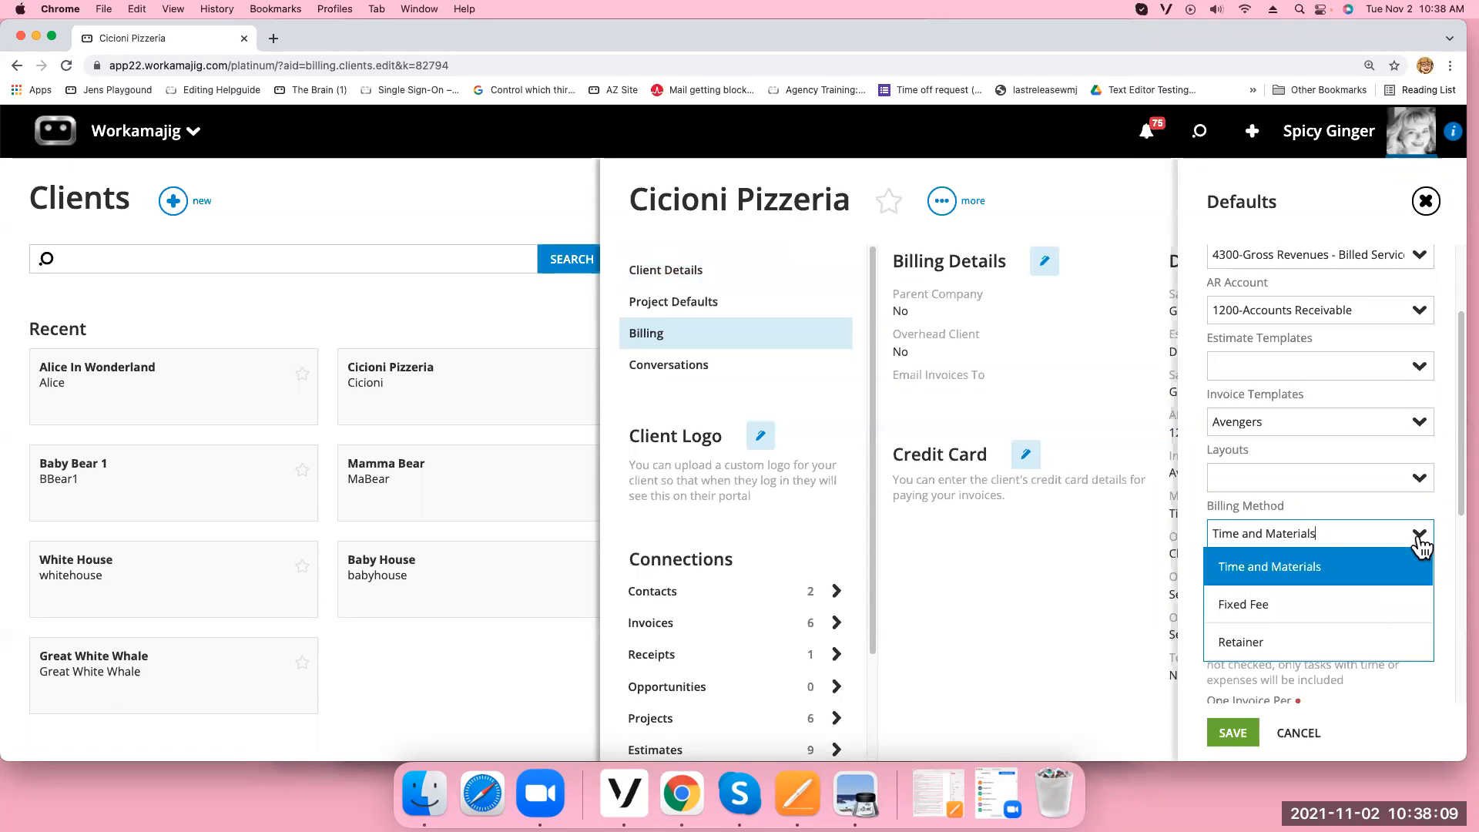
{"action": "left_click", "coordinate": [1363, 728]}
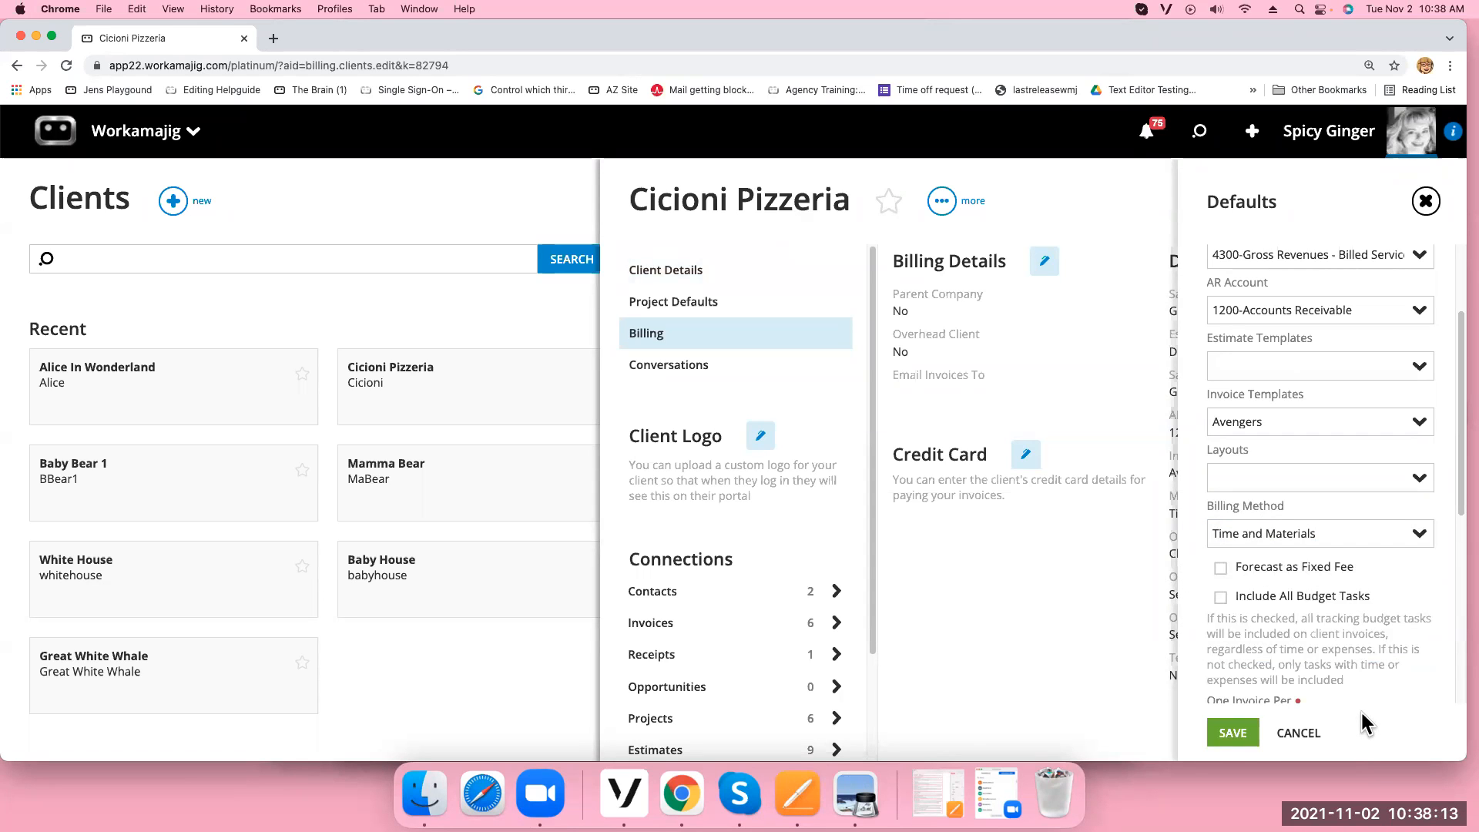
{"action": "left_click", "coordinate": [1232, 733]}
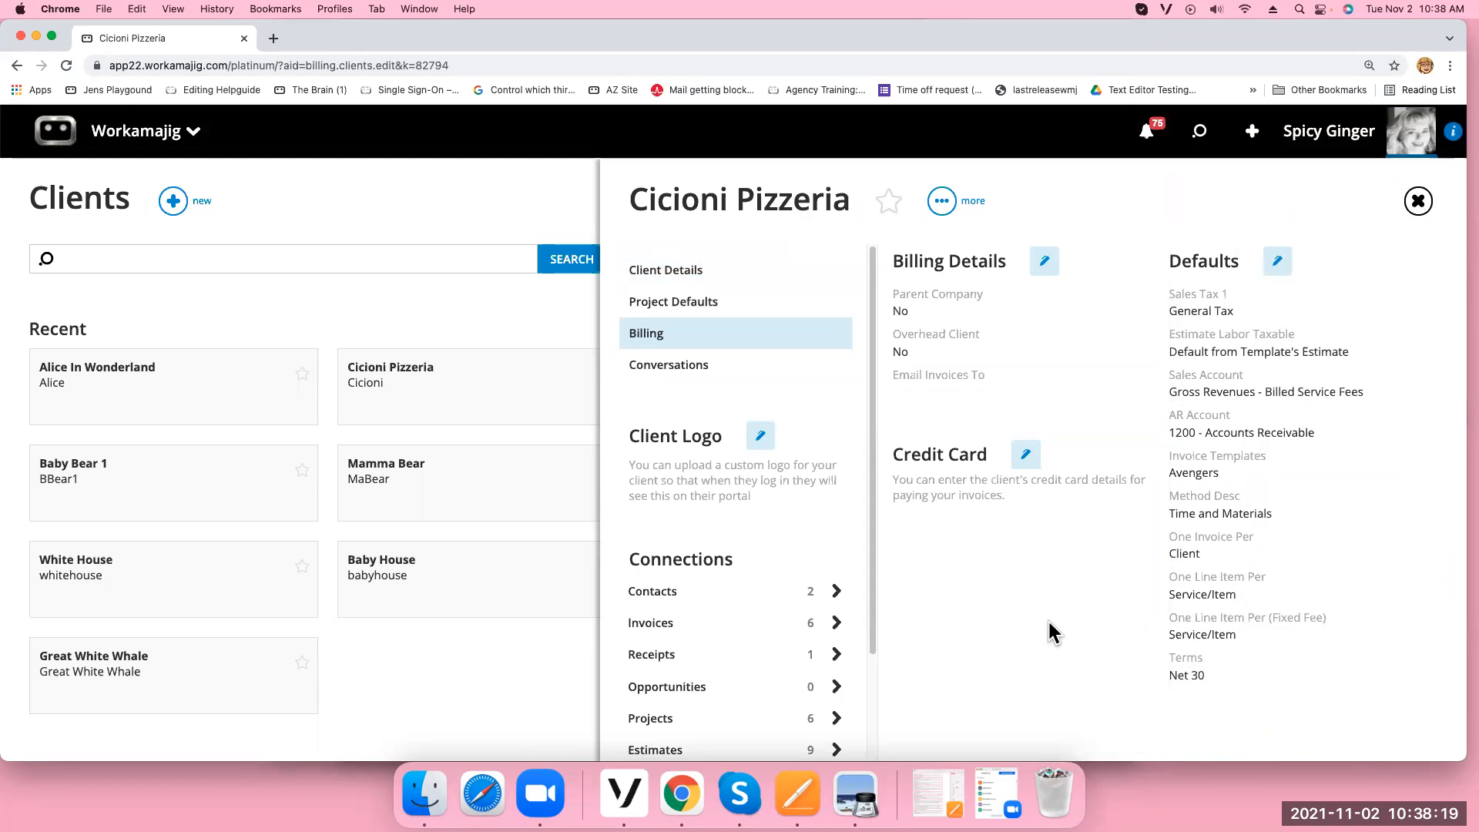
Edit the first Cicioni Pizzeria contact's info and start an Add Invoice Email entry
{"action": "left_click", "coordinate": [677, 601]}
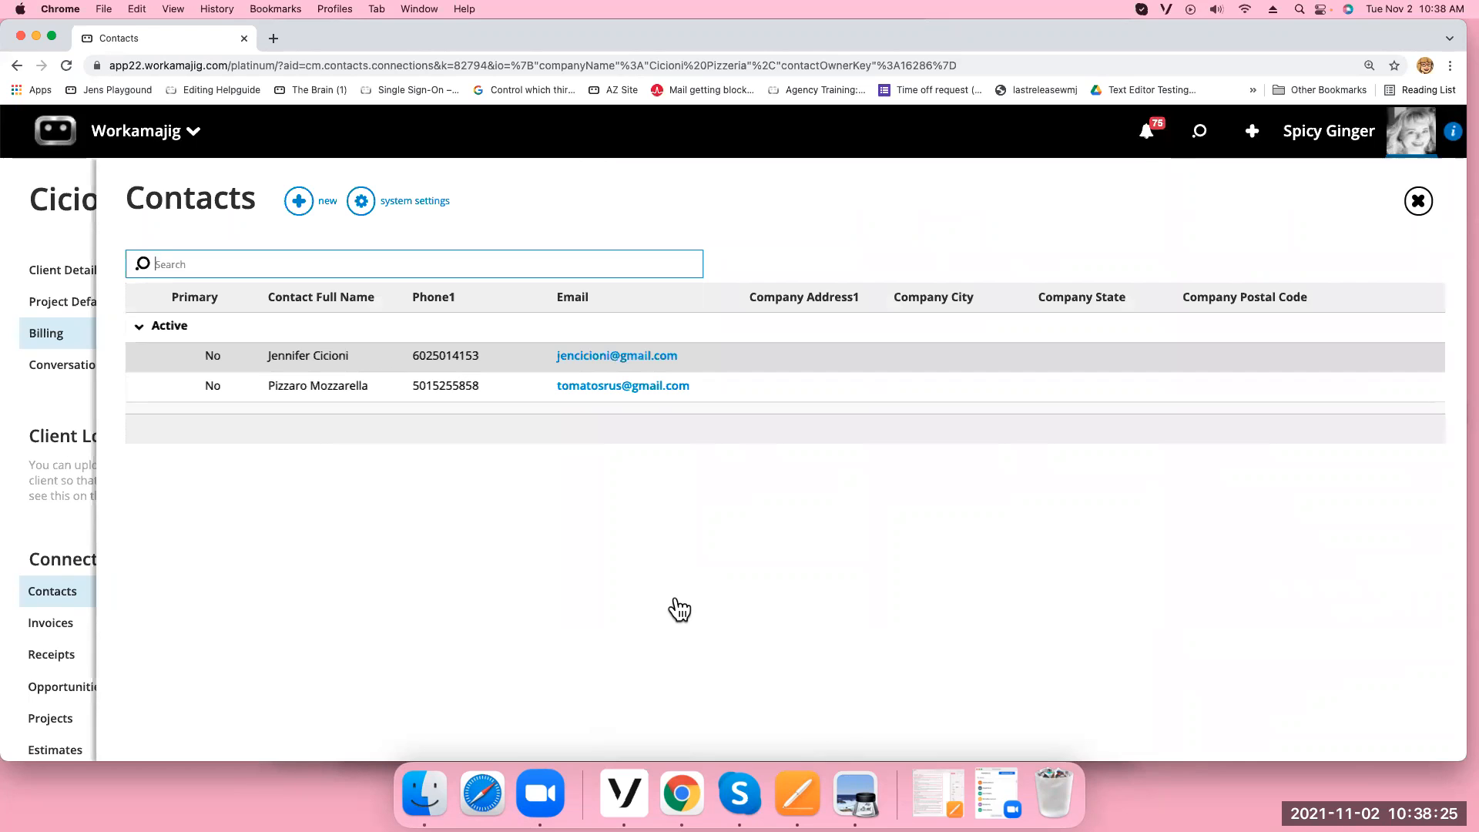
{"action": "left_click", "coordinate": [743, 358]}
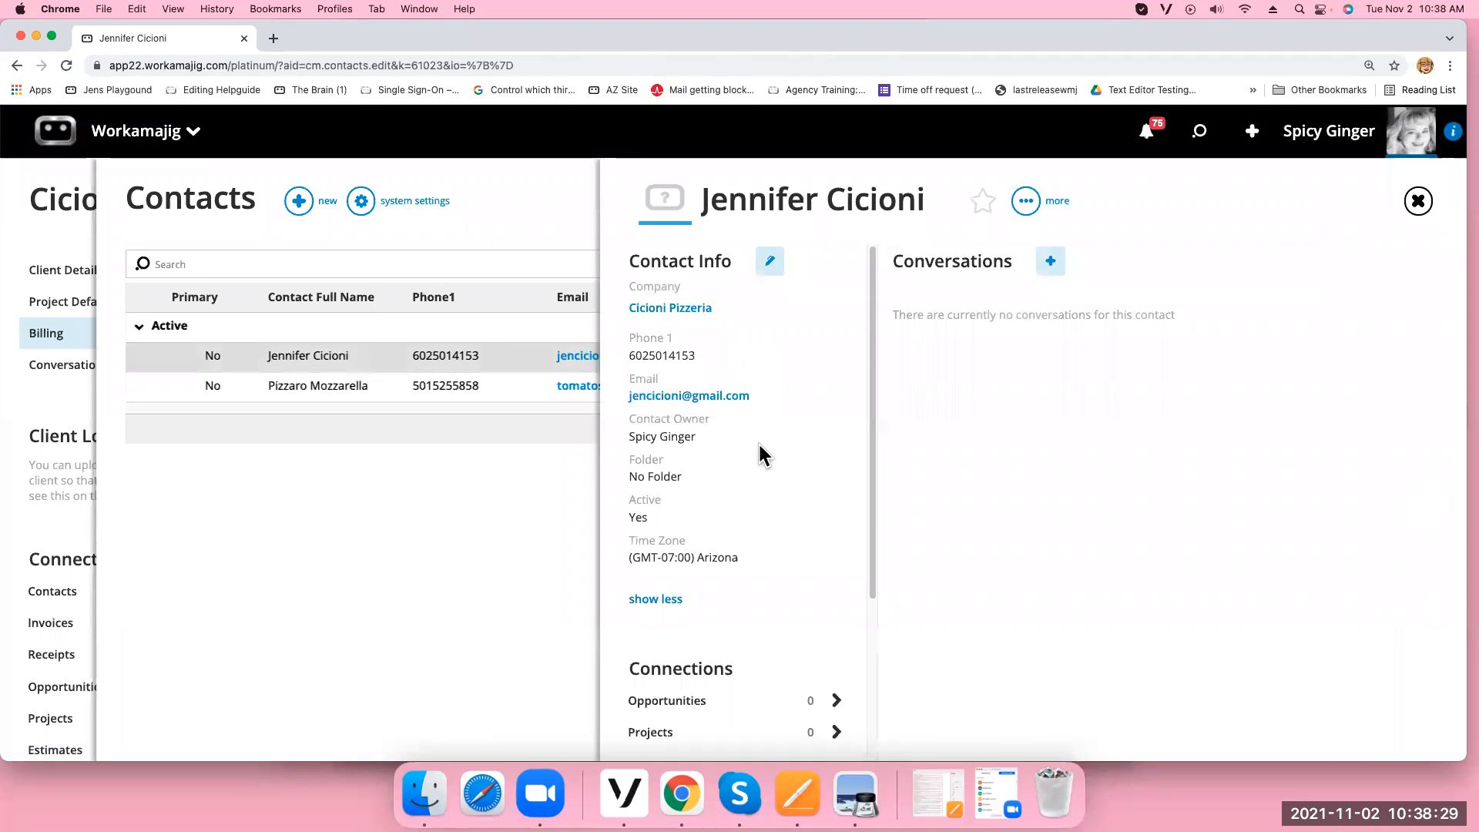
{"action": "left_click", "coordinate": [769, 262]}
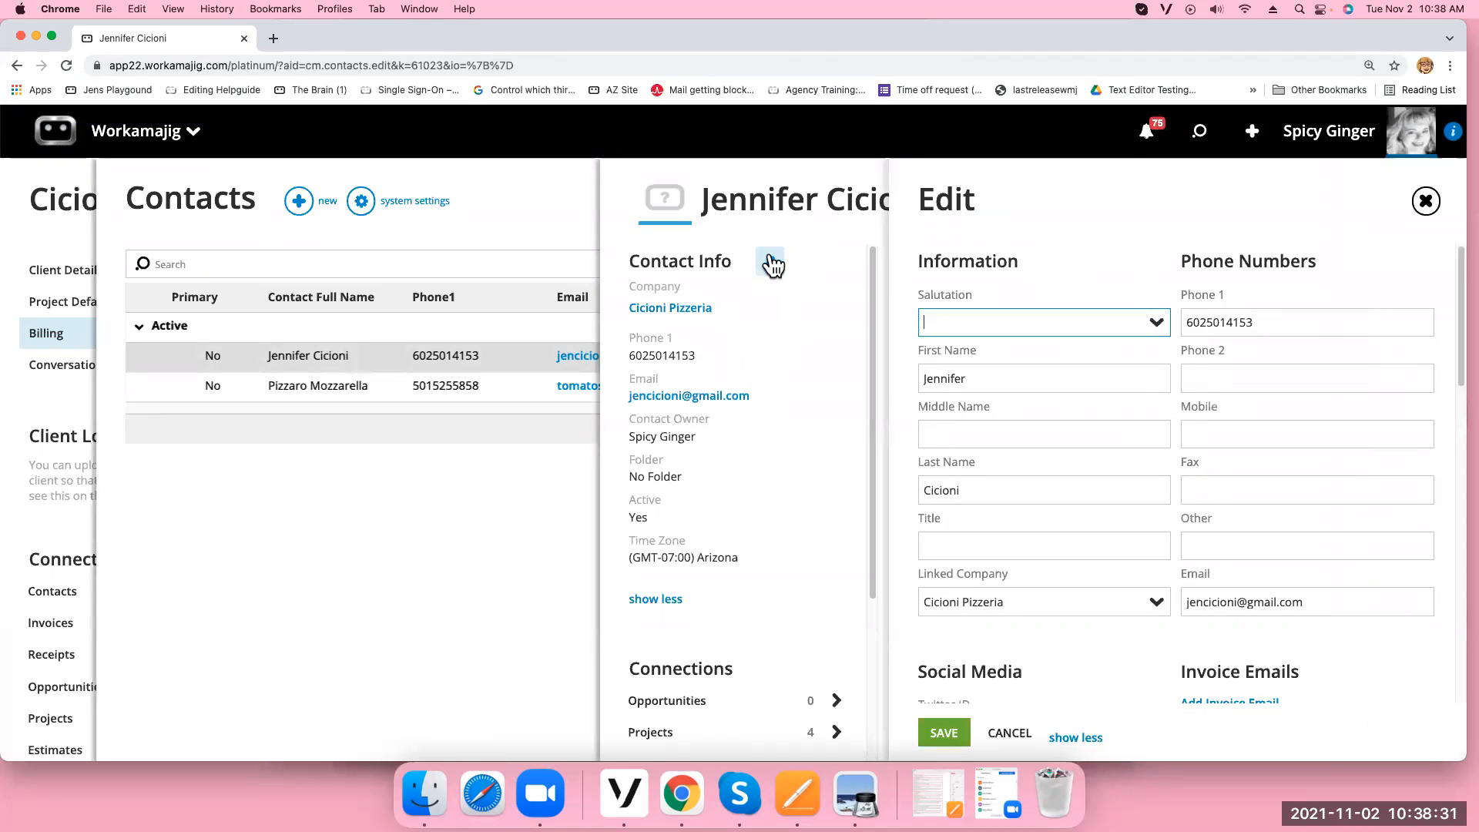
{"action": "scroll", "coordinate": [1305, 560], "scroll_direction": "down", "scroll_amount": 10}
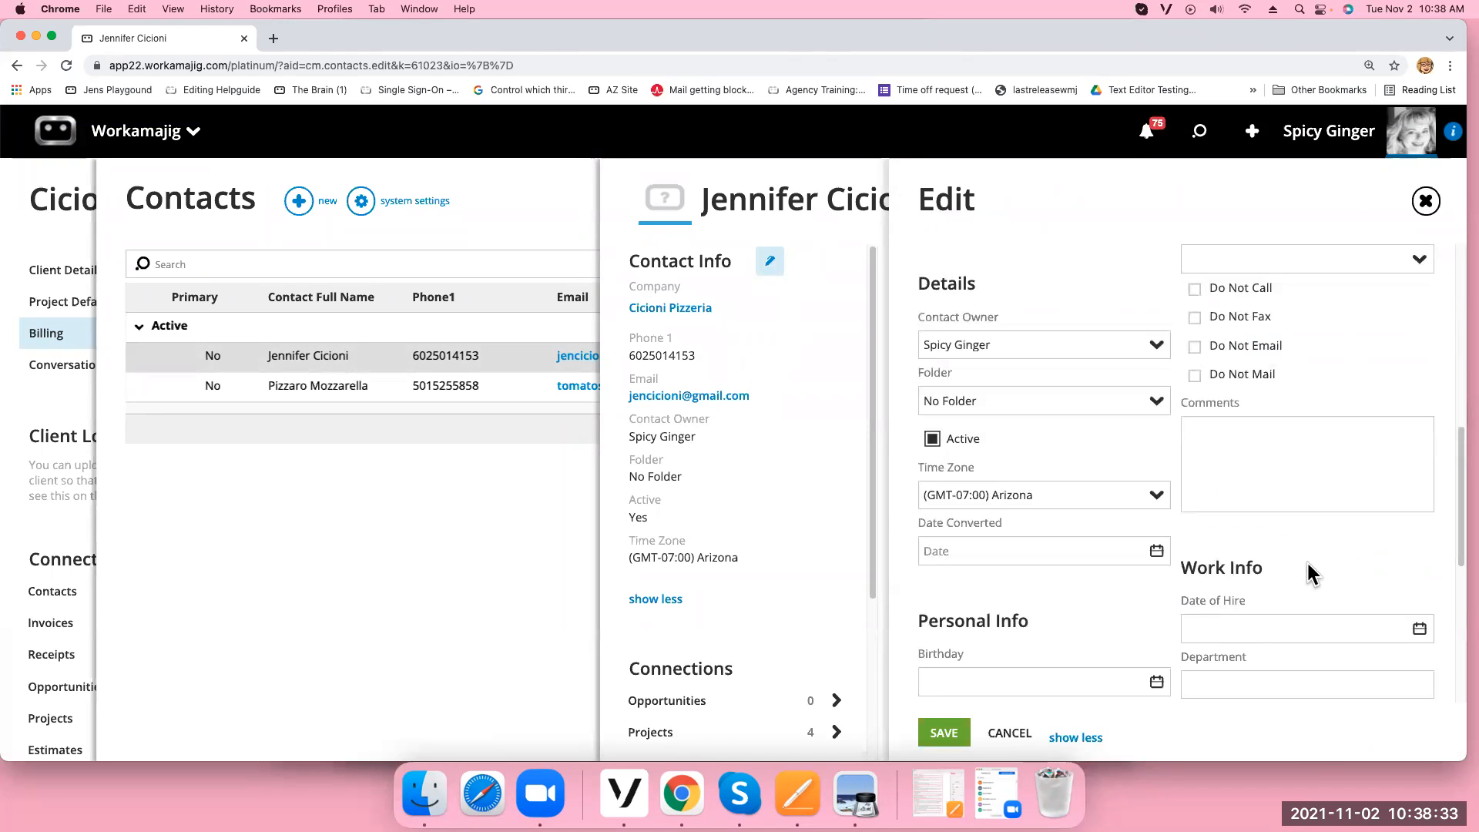
{"action": "scroll", "coordinate": [1310, 563], "scroll_direction": "up", "scroll_amount": 5}
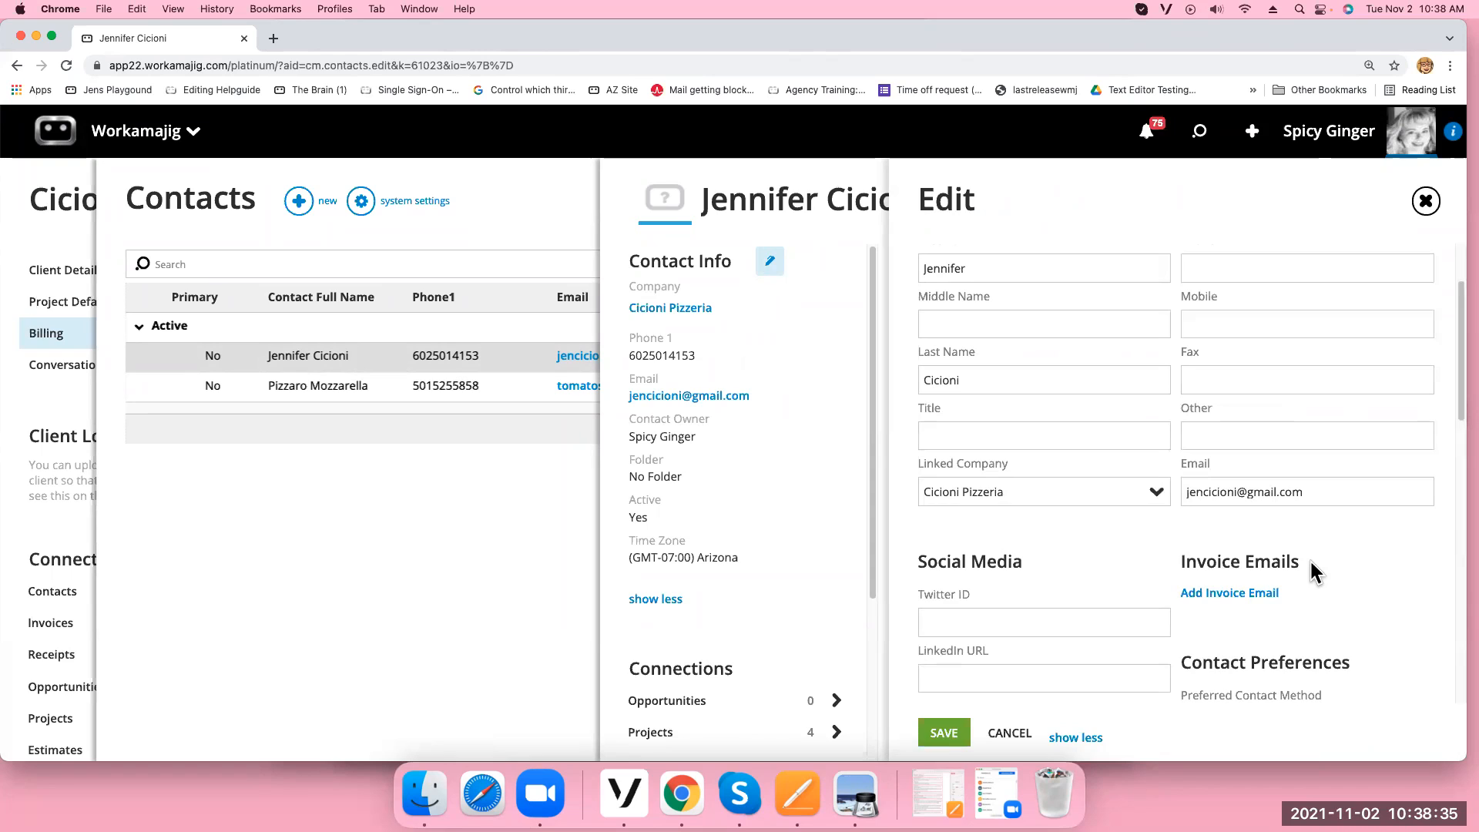
{"action": "left_click", "coordinate": [1206, 597]}
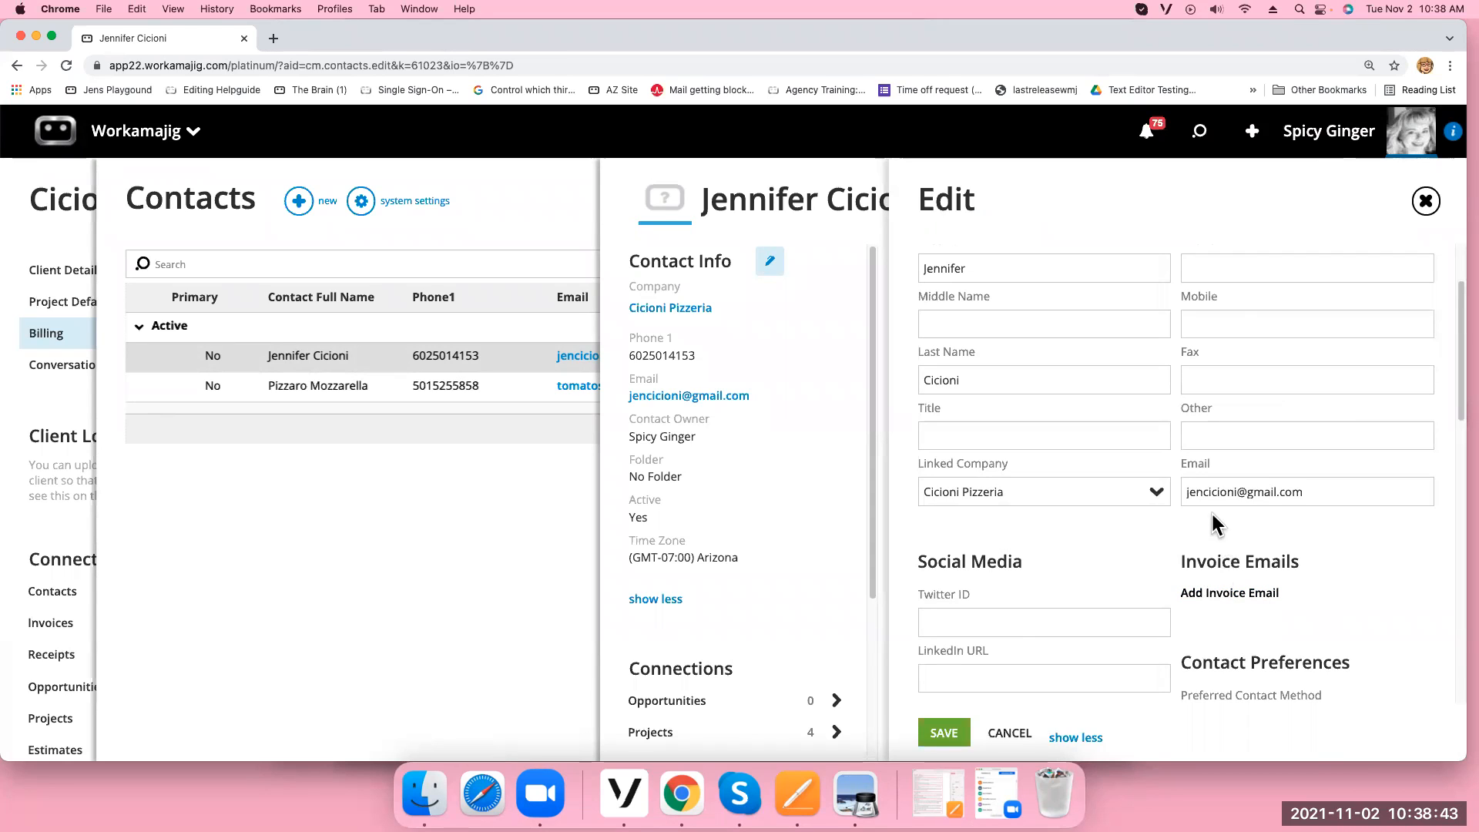
{"action": "left_click_drag", "start_coordinate": [1236, 493], "coordinate": [1156, 497]}
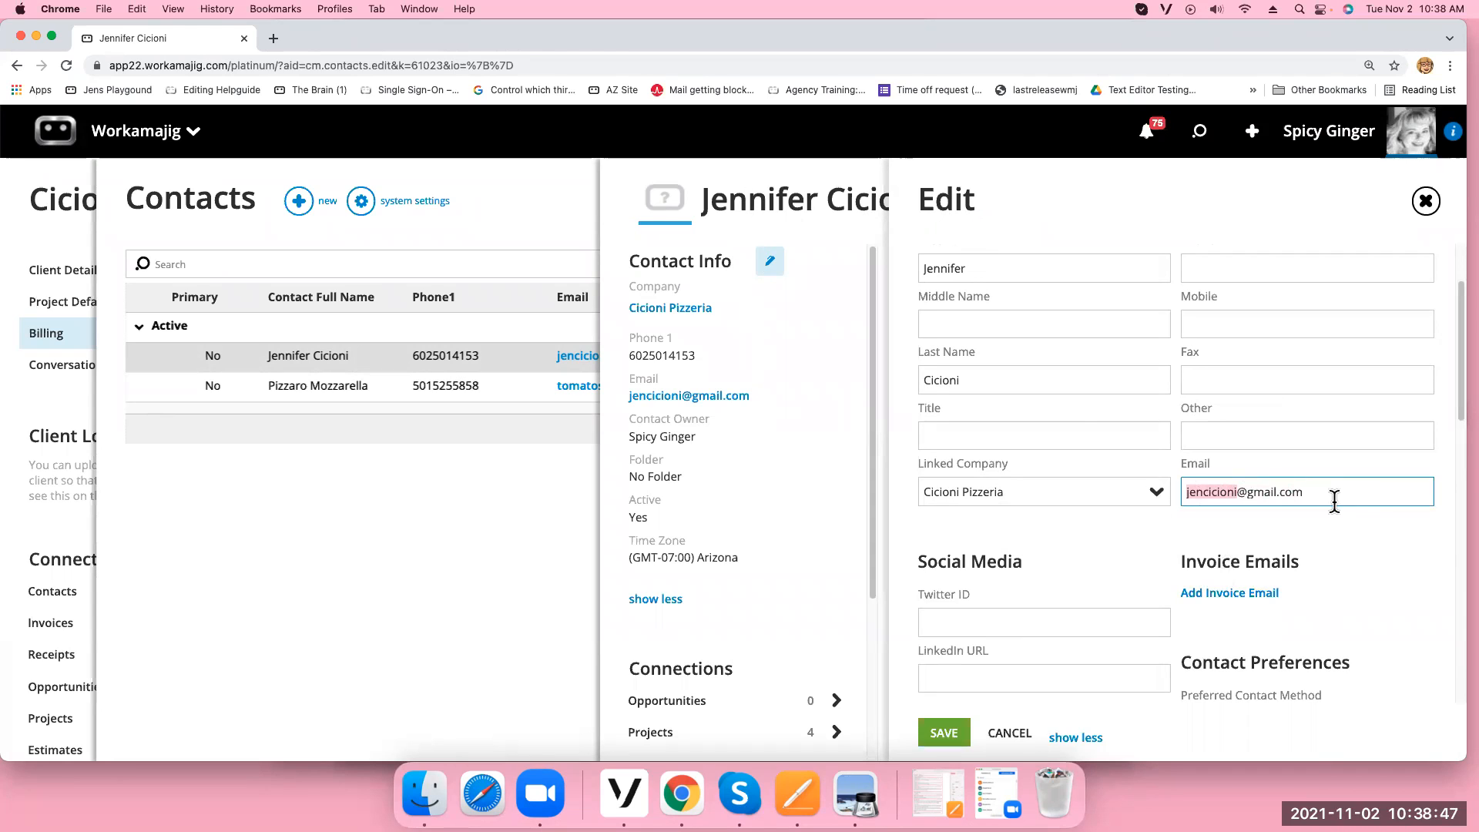
{"action": "left_click", "coordinate": [1230, 598]}
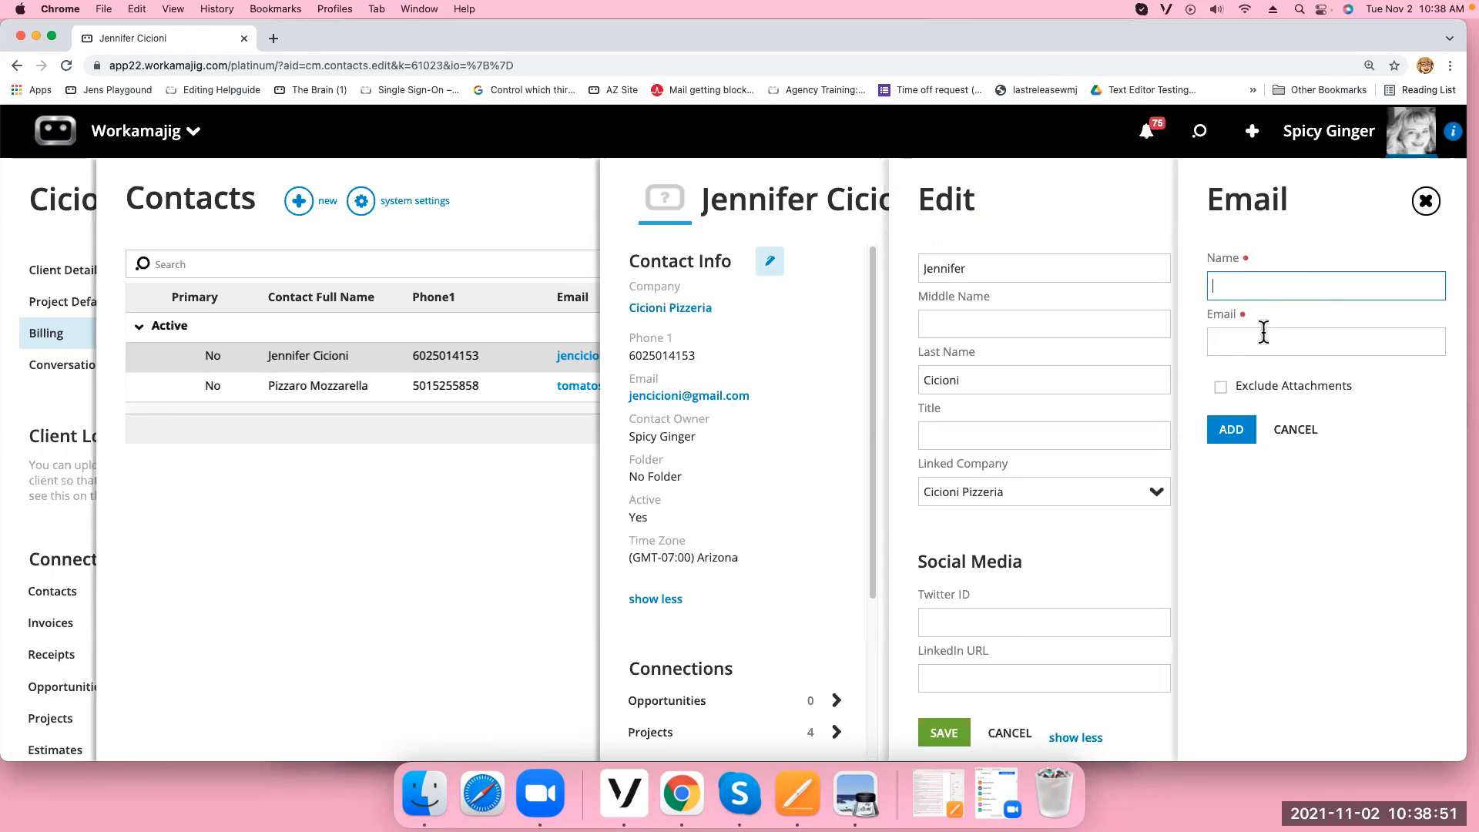
Enter the recipient's name and e-mail address in a fresh Add Invoice Email form, correct the name, and add it
{"action": "left_click", "coordinate": [1426, 201]}
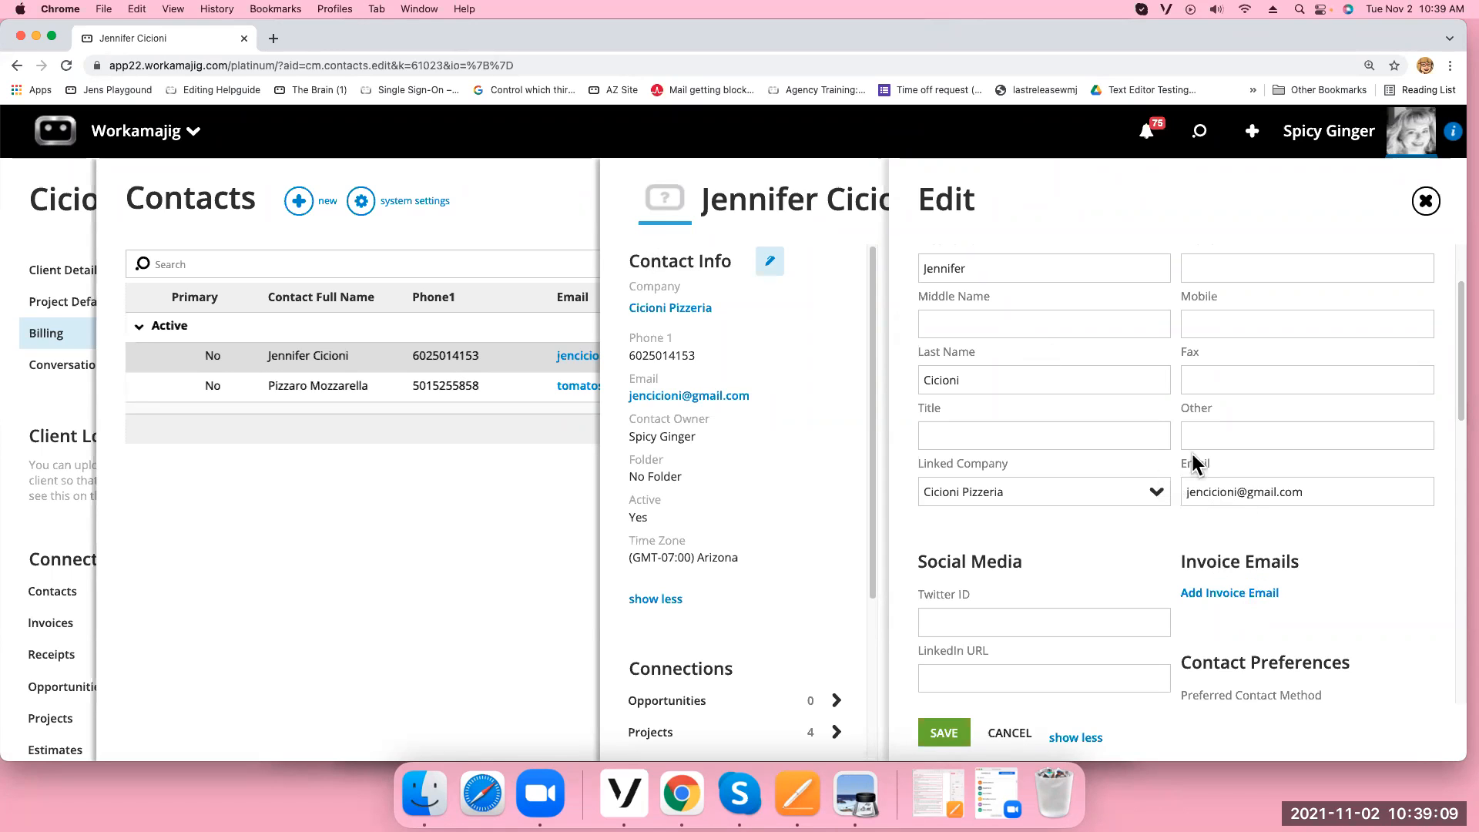
{"action": "left_click", "coordinate": [1222, 594]}
{"action": "left_click", "coordinate": [1239, 342]}
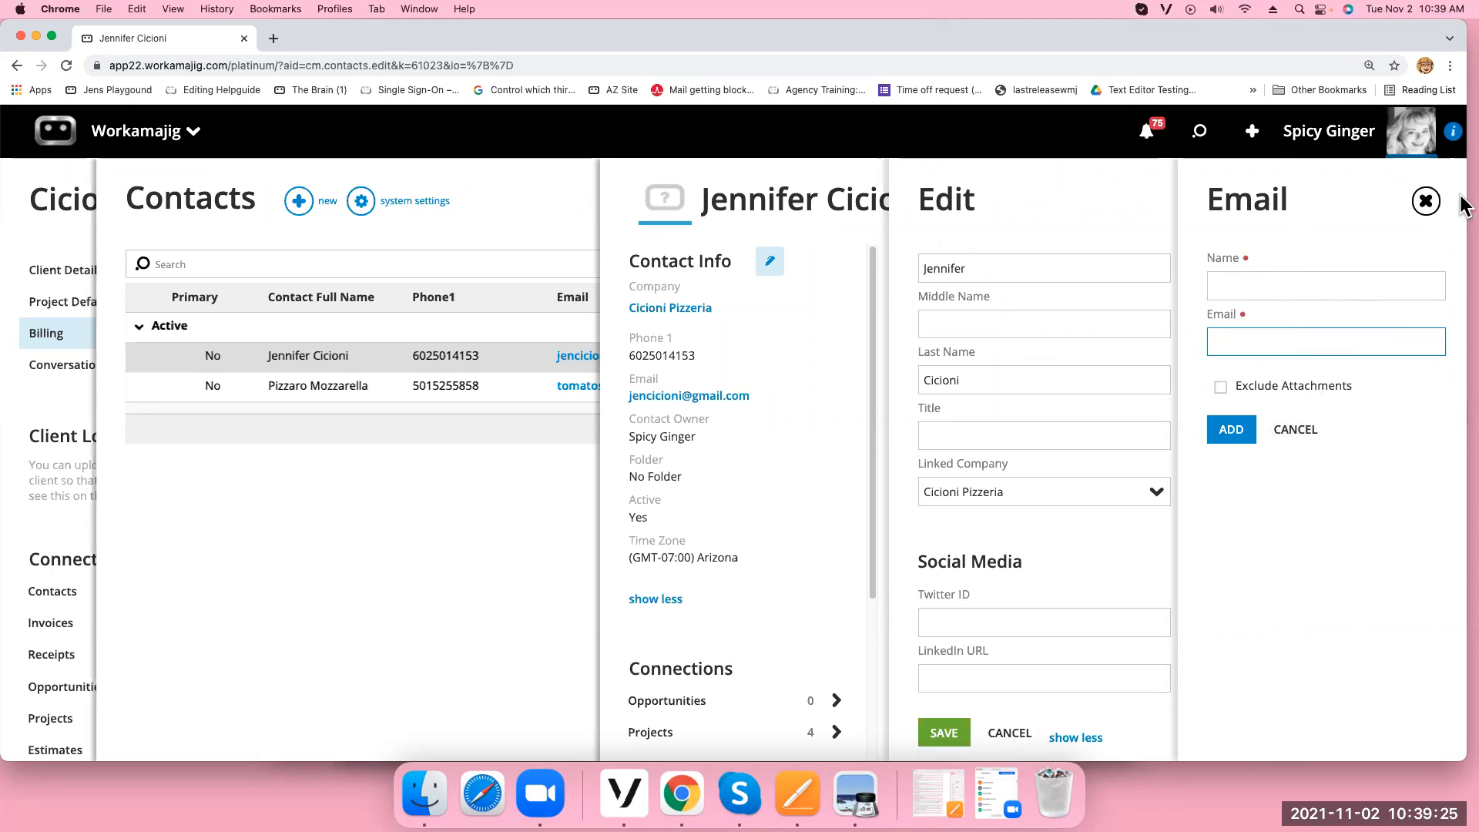
{"action": "left_click", "coordinate": [1251, 282]}
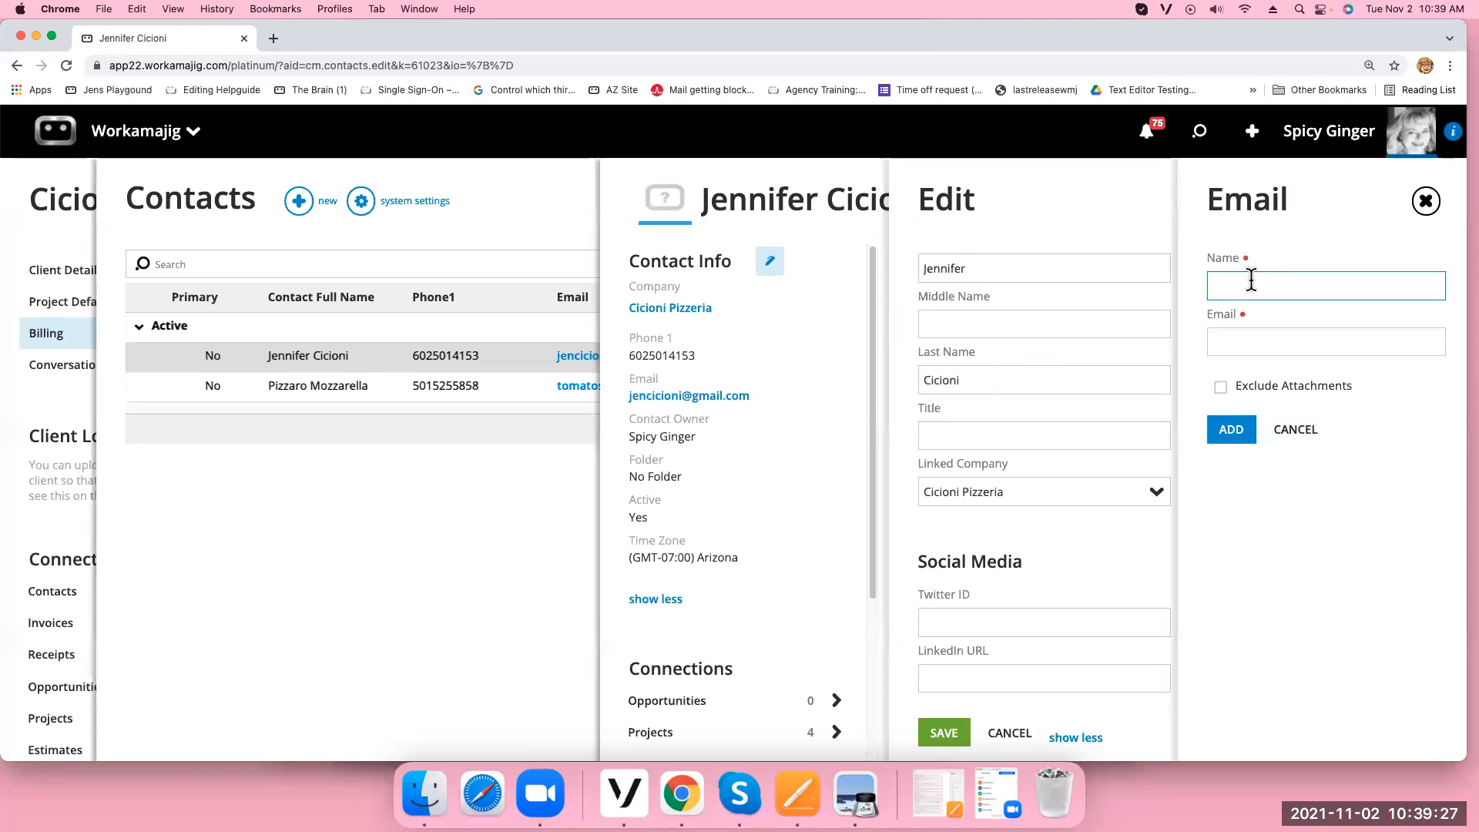
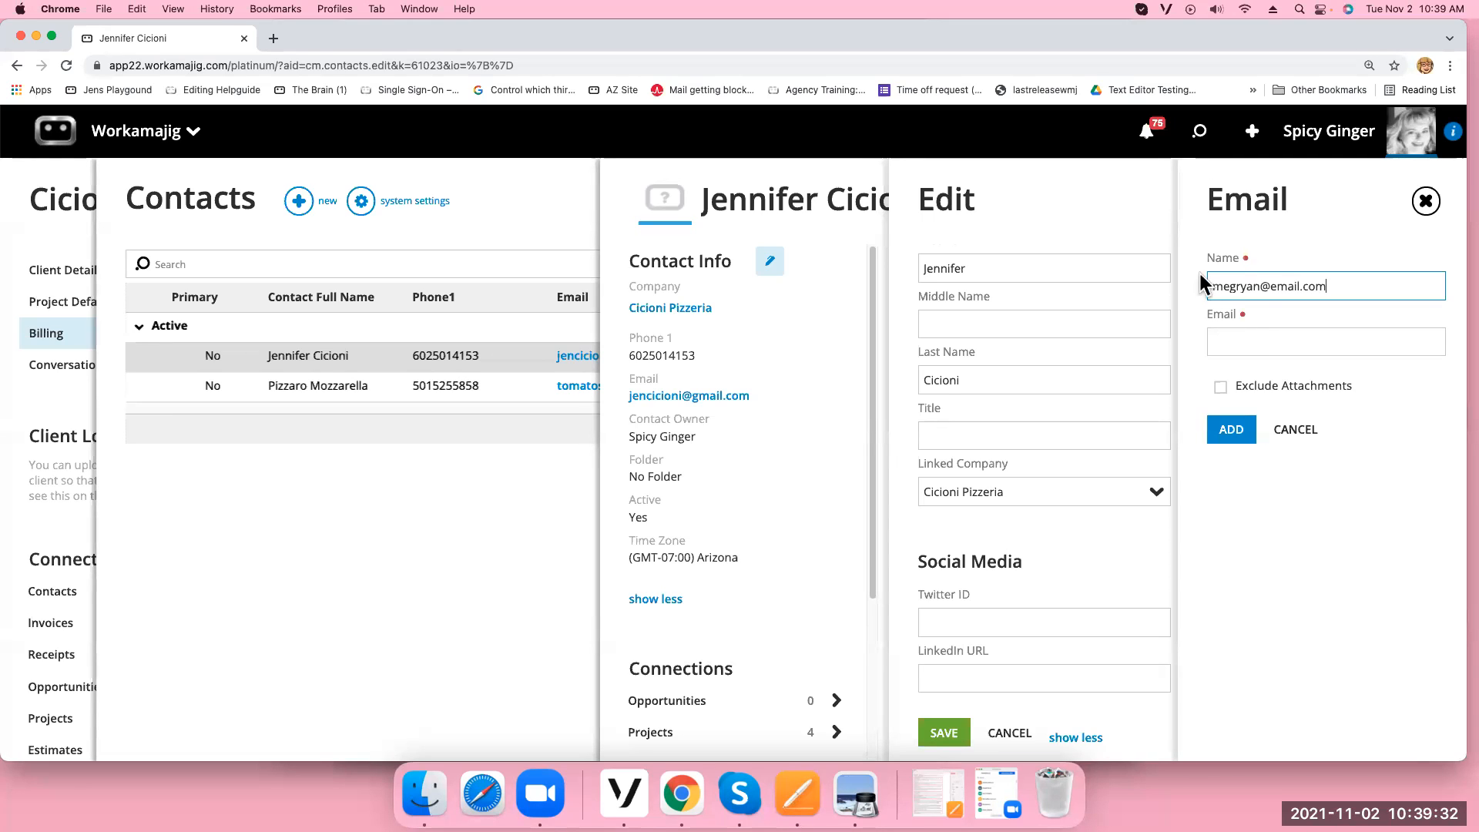
{"action": "left_click", "coordinate": [1271, 340]}
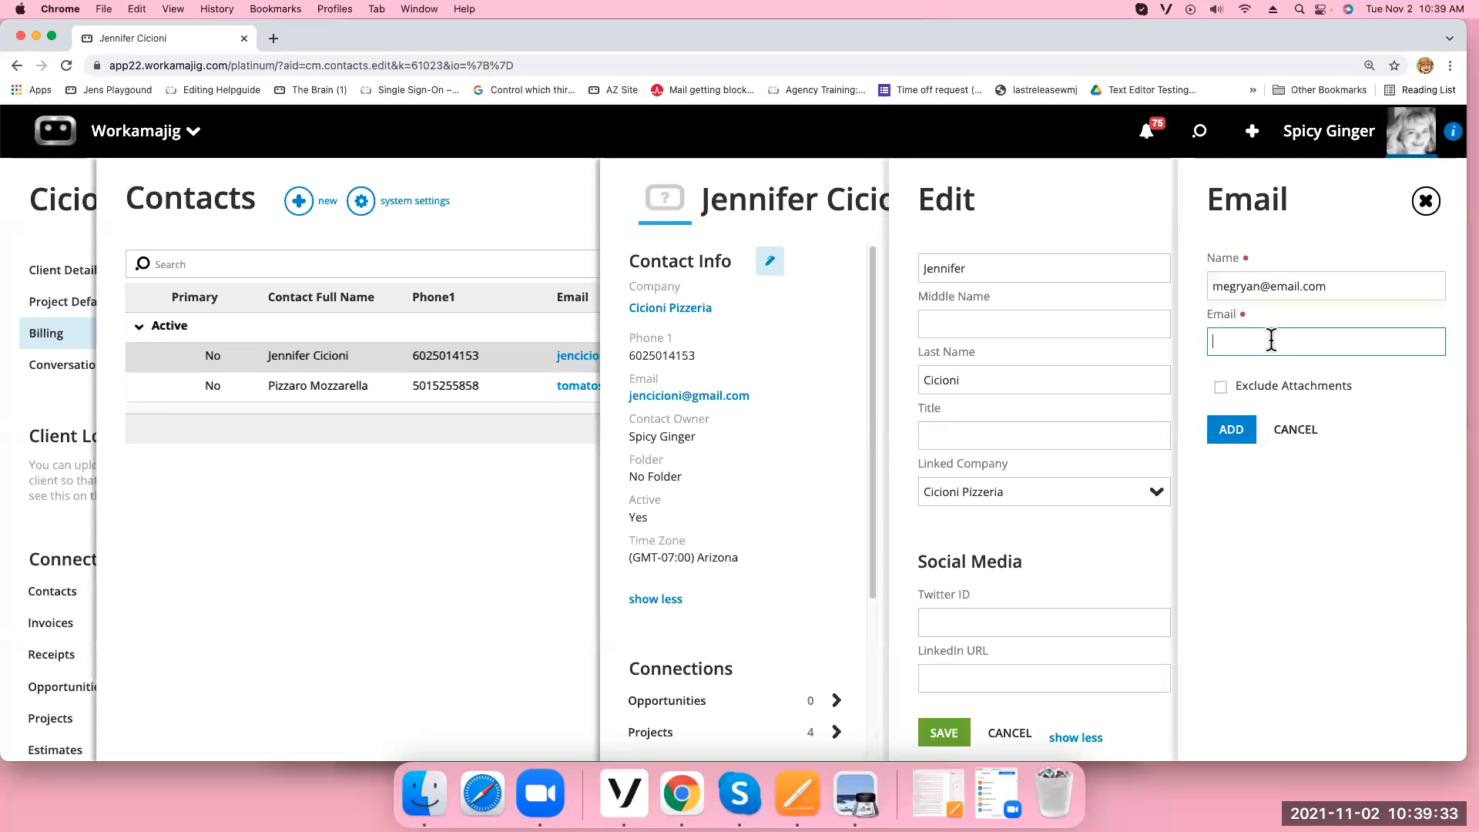
{"action": "left_click", "coordinate": [1348, 285]}
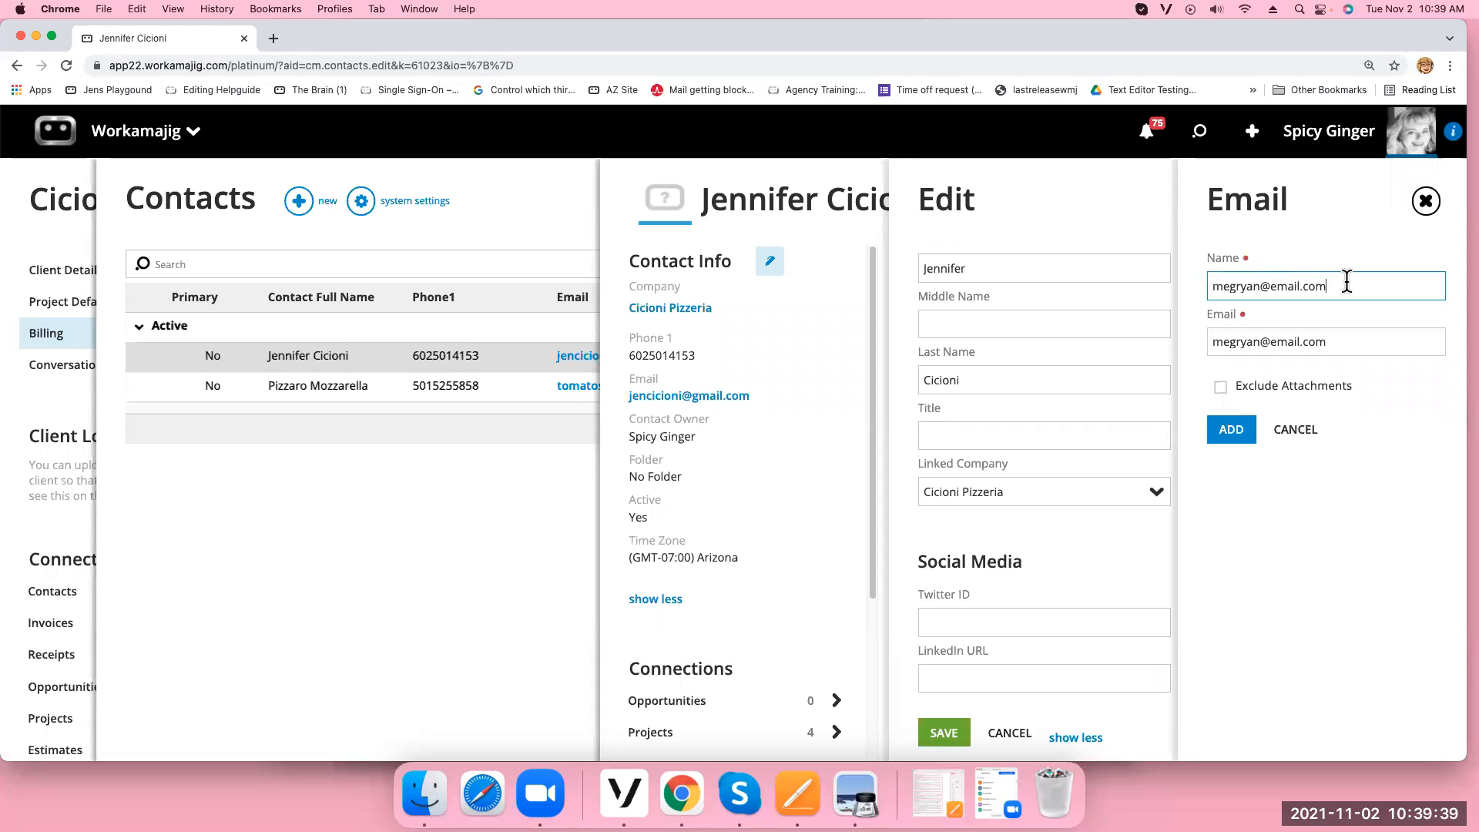
{"action": "key", "text": "BackSpace"}
{"action": "key", "text": "BackSpace"}
{"action": "key", "text": "BackSpace"}
{"action": "key", "text": "BackSpace"}
{"action": "key", "text": "BackSpace"}
{"action": "key", "text": "BackSpace"}
{"action": "key", "text": "BackSpace"}
{"action": "key", "text": "BackSpace"}
{"action": "key", "text": "BackSpace"}
{"action": "key", "text": "BackSpace"}
{"action": "key", "text": "BackSpace"}
{"action": "type", "text": "n"}
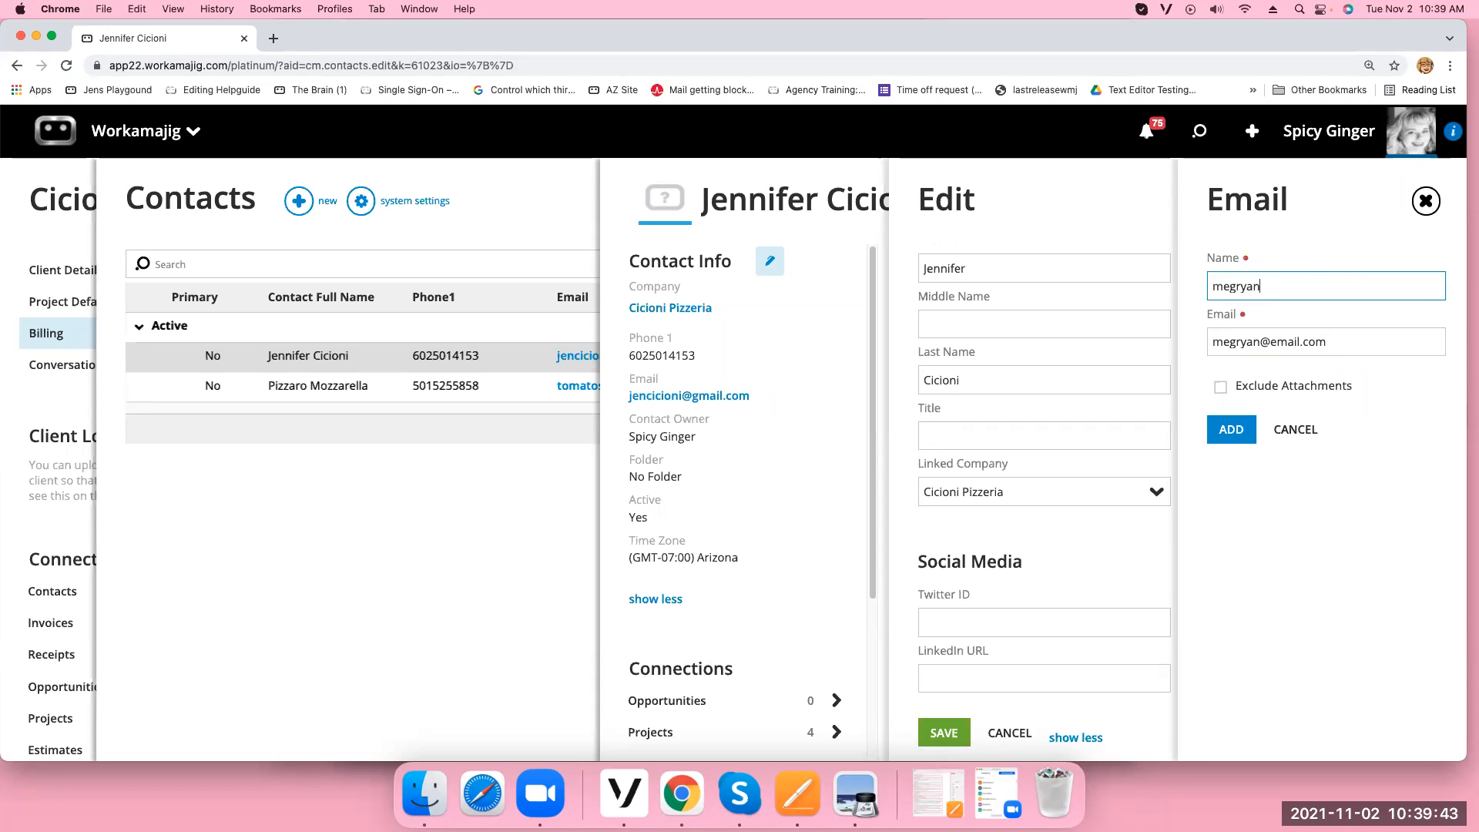
{"action": "left_click", "coordinate": [1236, 286]}
{"action": "left_click", "coordinate": [1232, 432]}
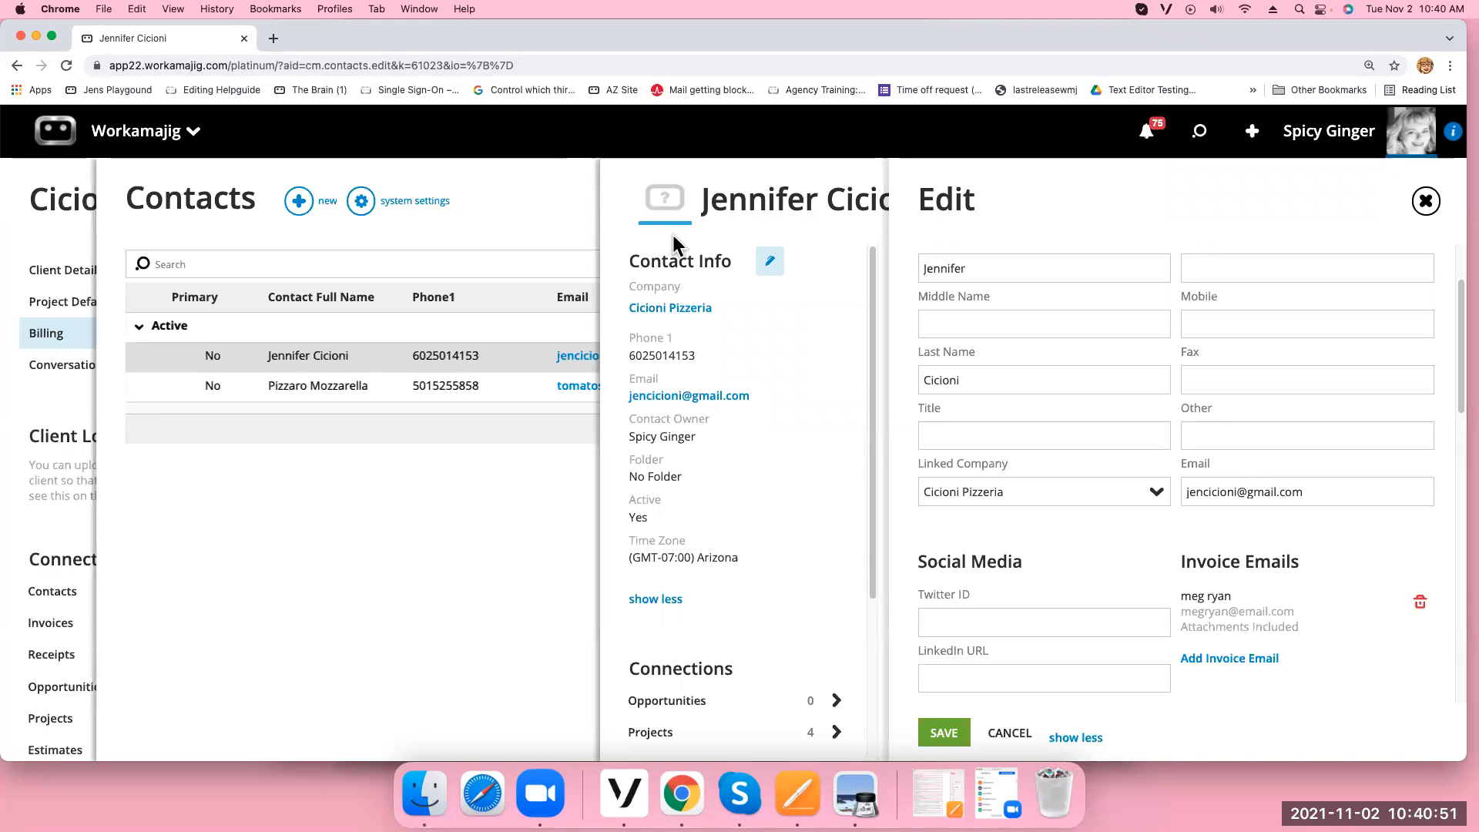
Discard the contact edits and reach Security Settings via admin/manager > system setup
{"action": "left_click", "coordinate": [1426, 202]}
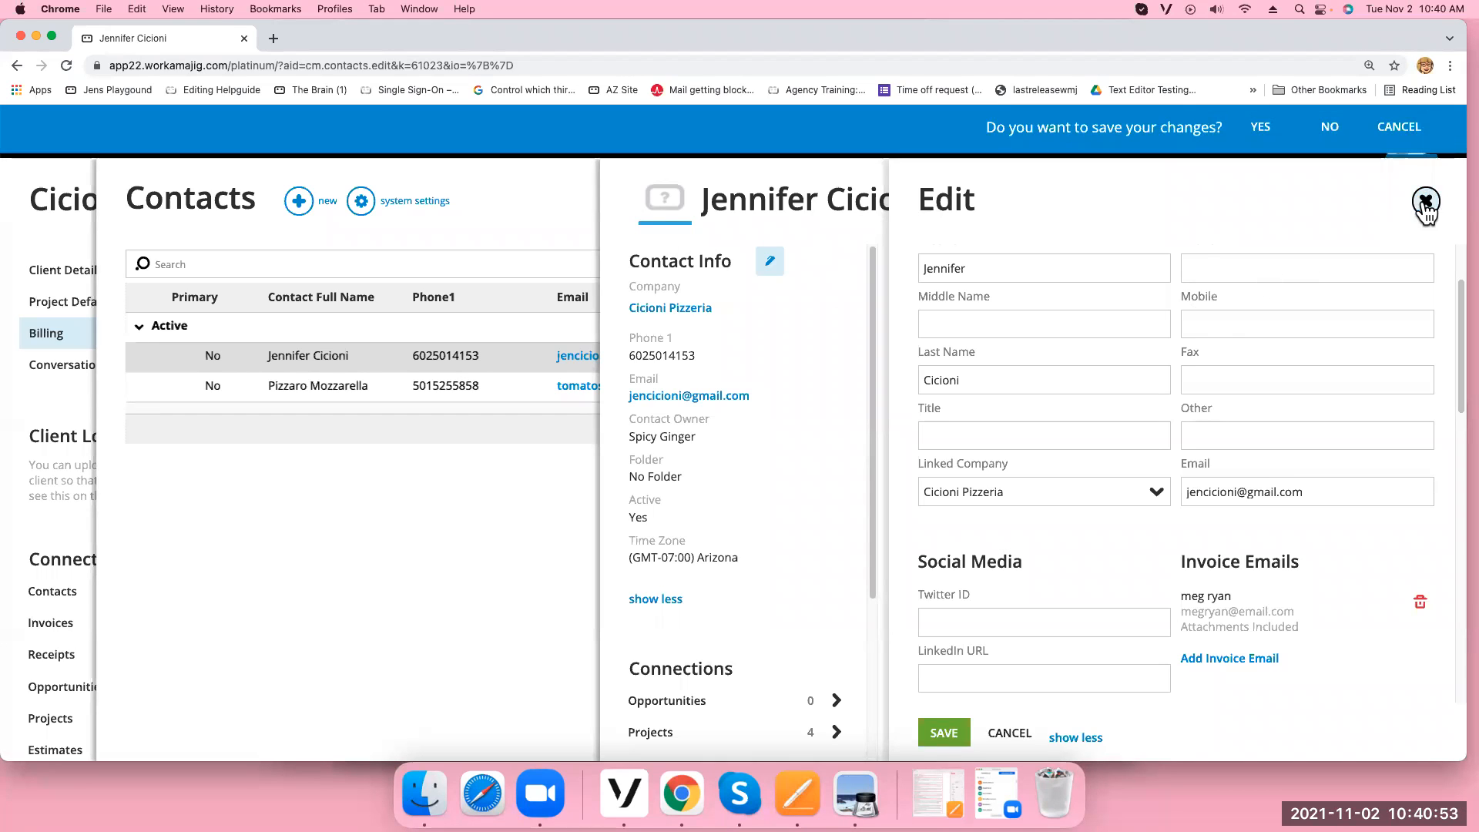
{"action": "left_click", "coordinate": [1329, 128]}
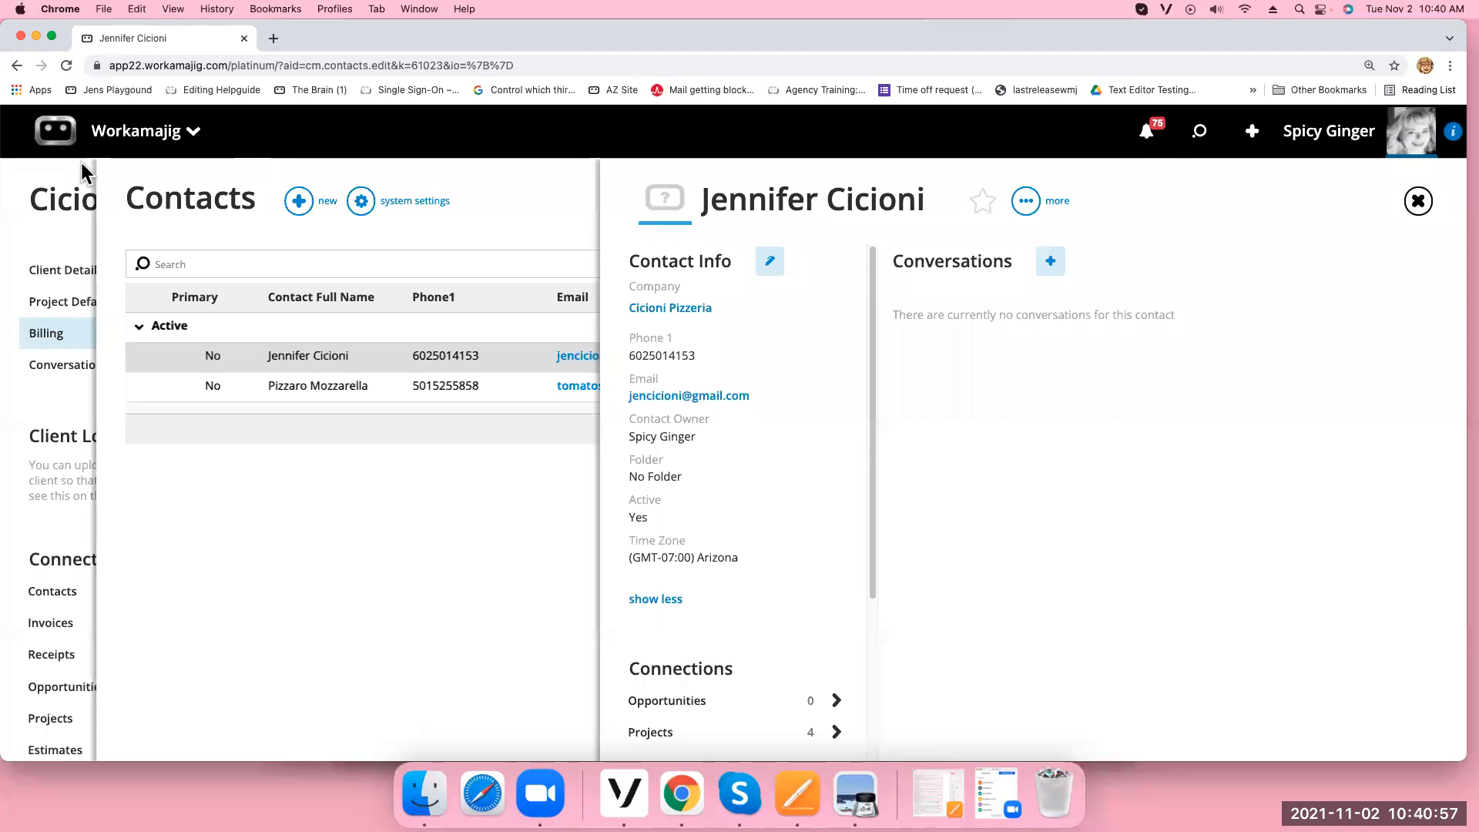
{"action": "left_click", "coordinate": [135, 144]}
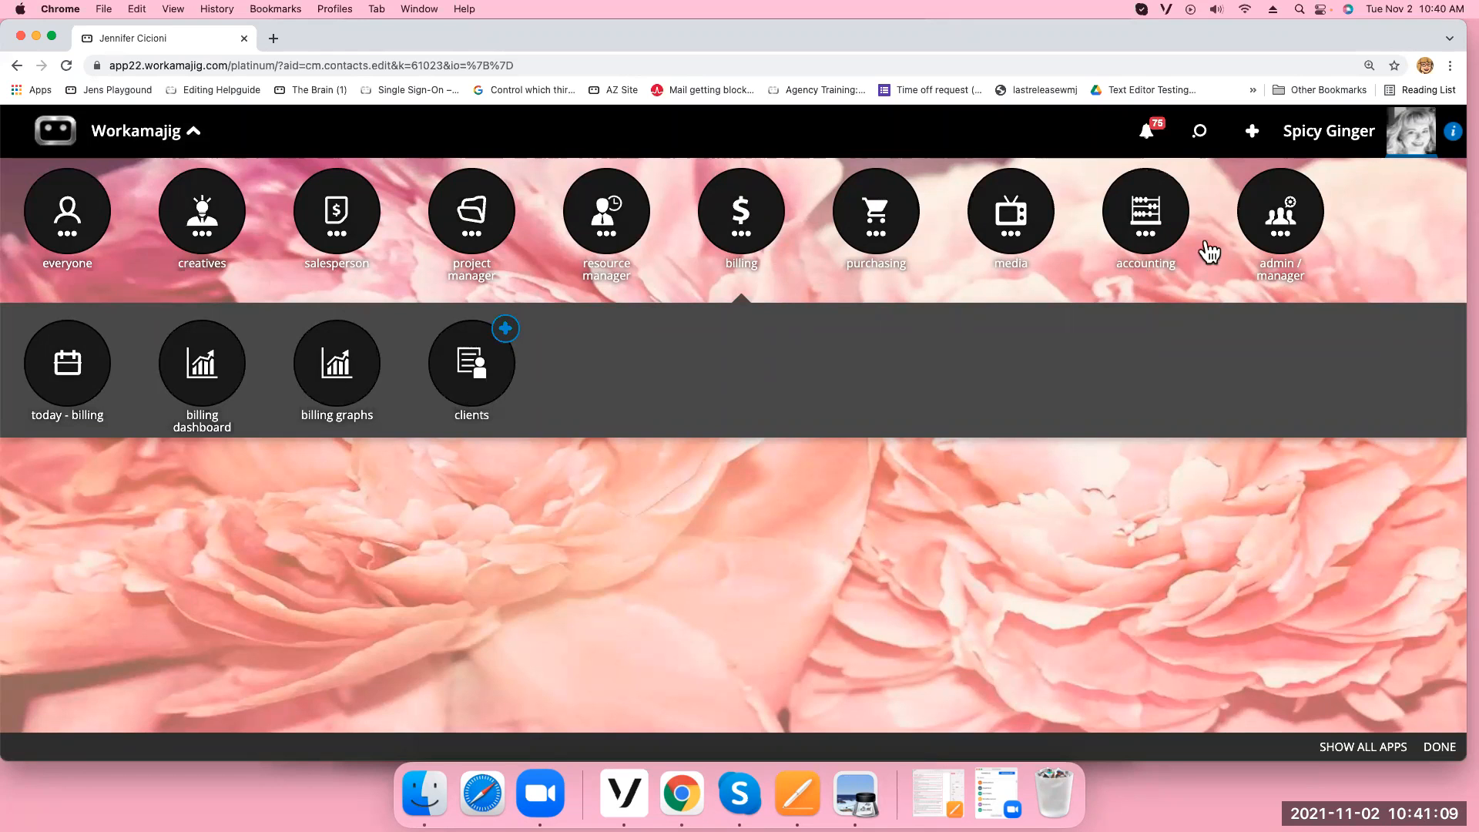
{"action": "left_click", "coordinate": [1279, 222]}
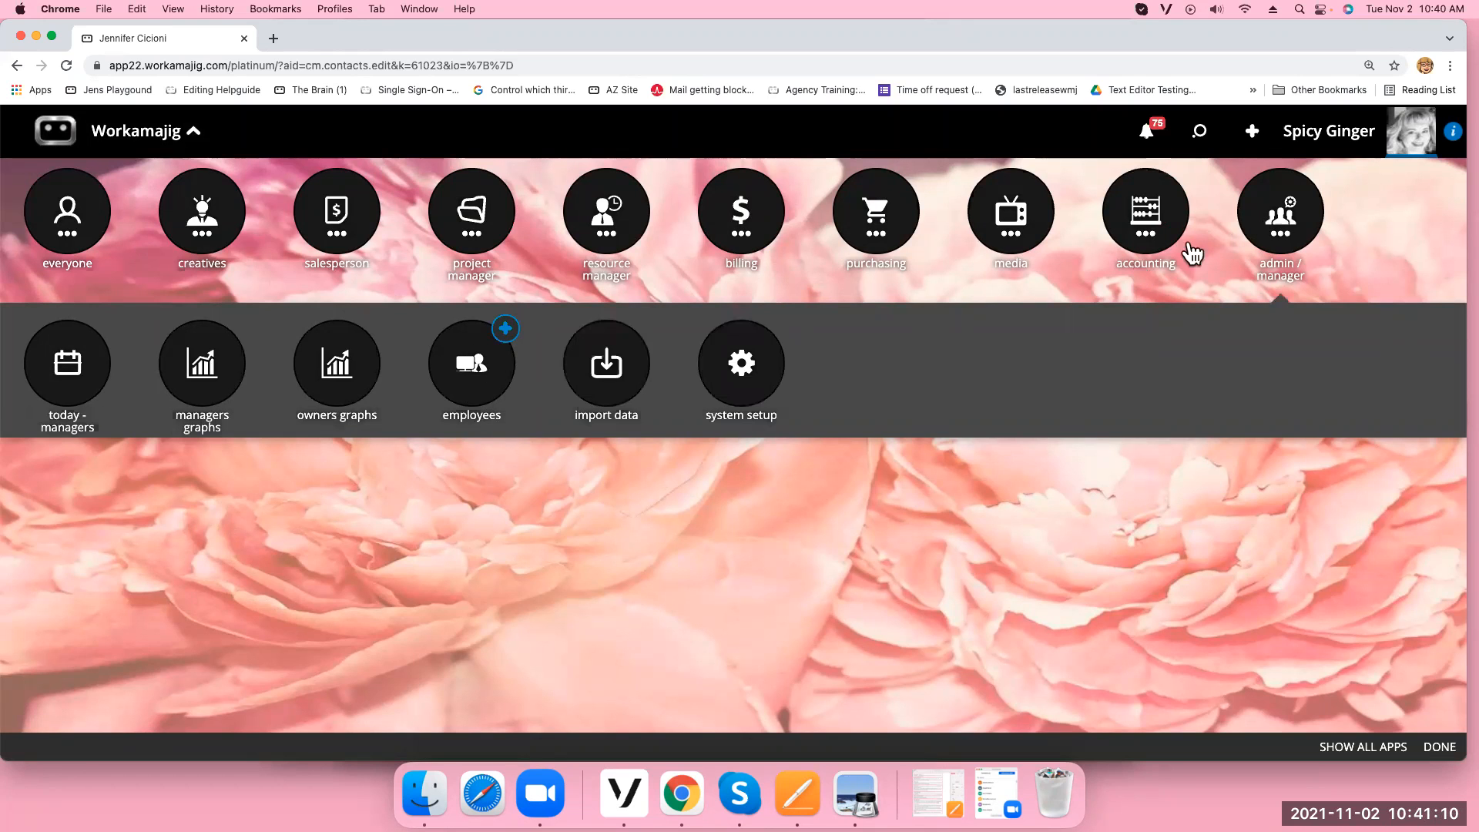
{"action": "left_click", "coordinate": [750, 373]}
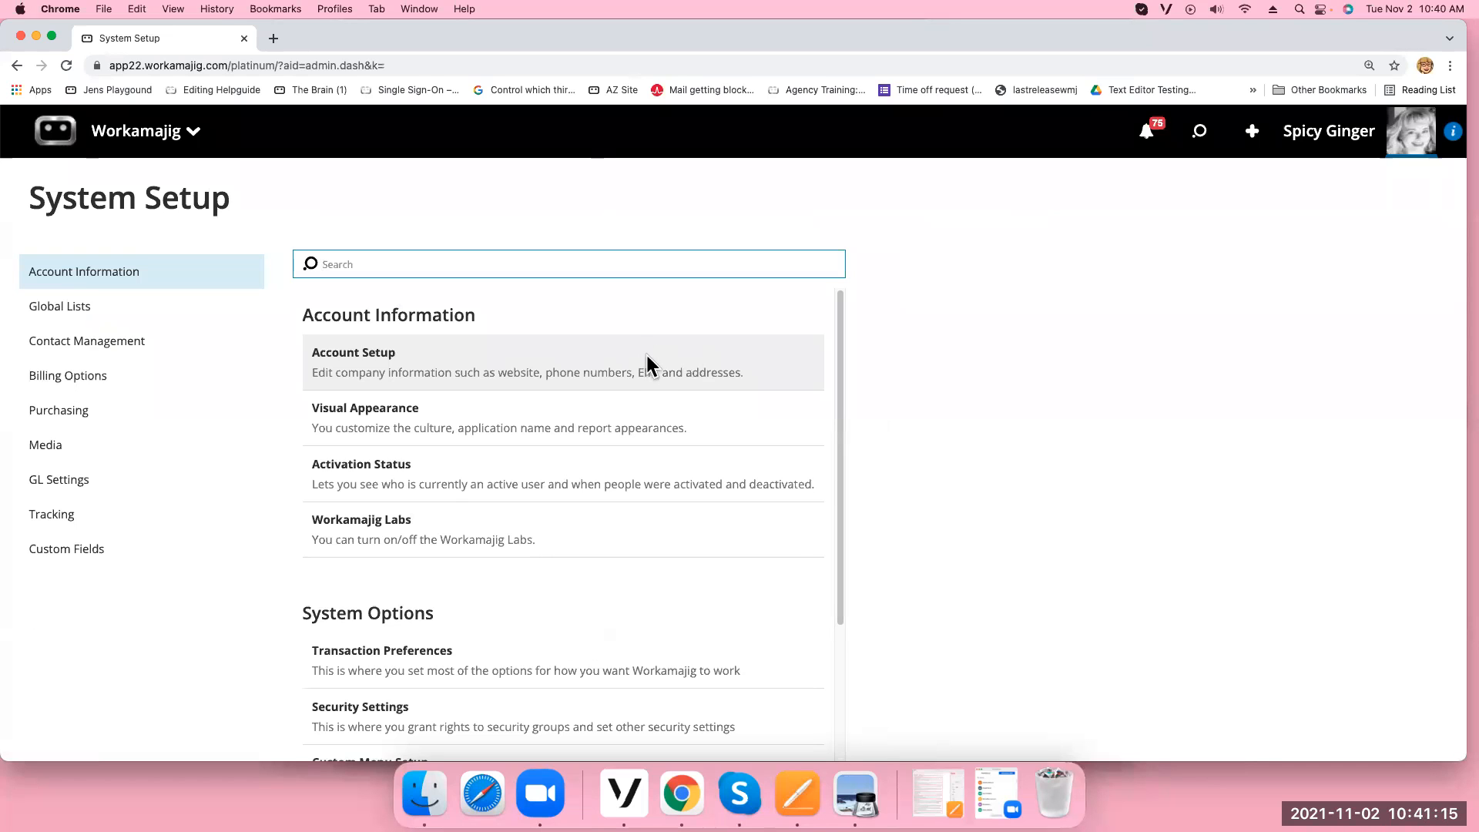
{"action": "left_click", "coordinate": [387, 709]}
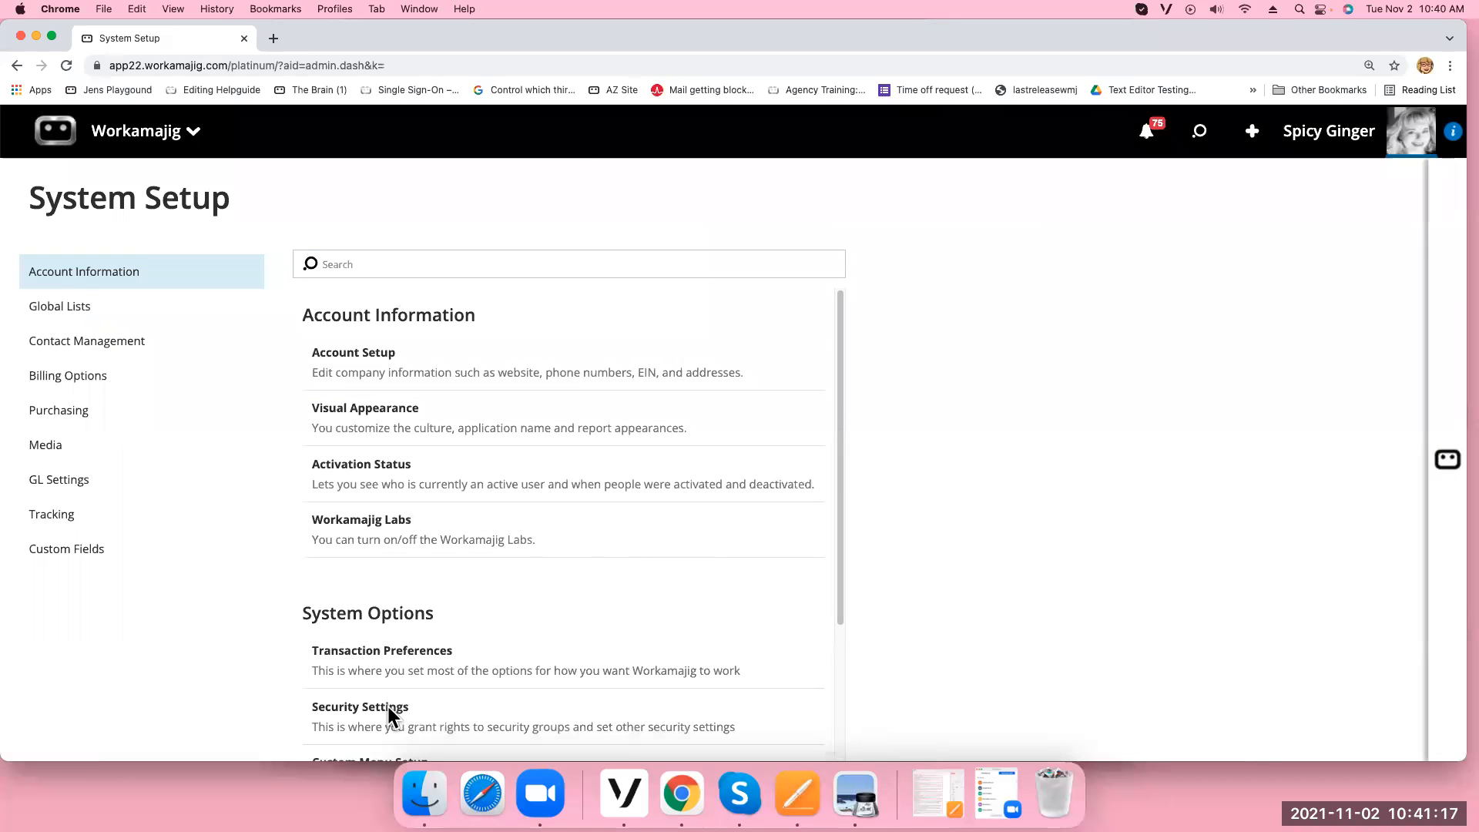
Filter the Accounting group's rights by 'invoi' and scroll through the invoice rights
{"action": "type", "text": "invoice"}
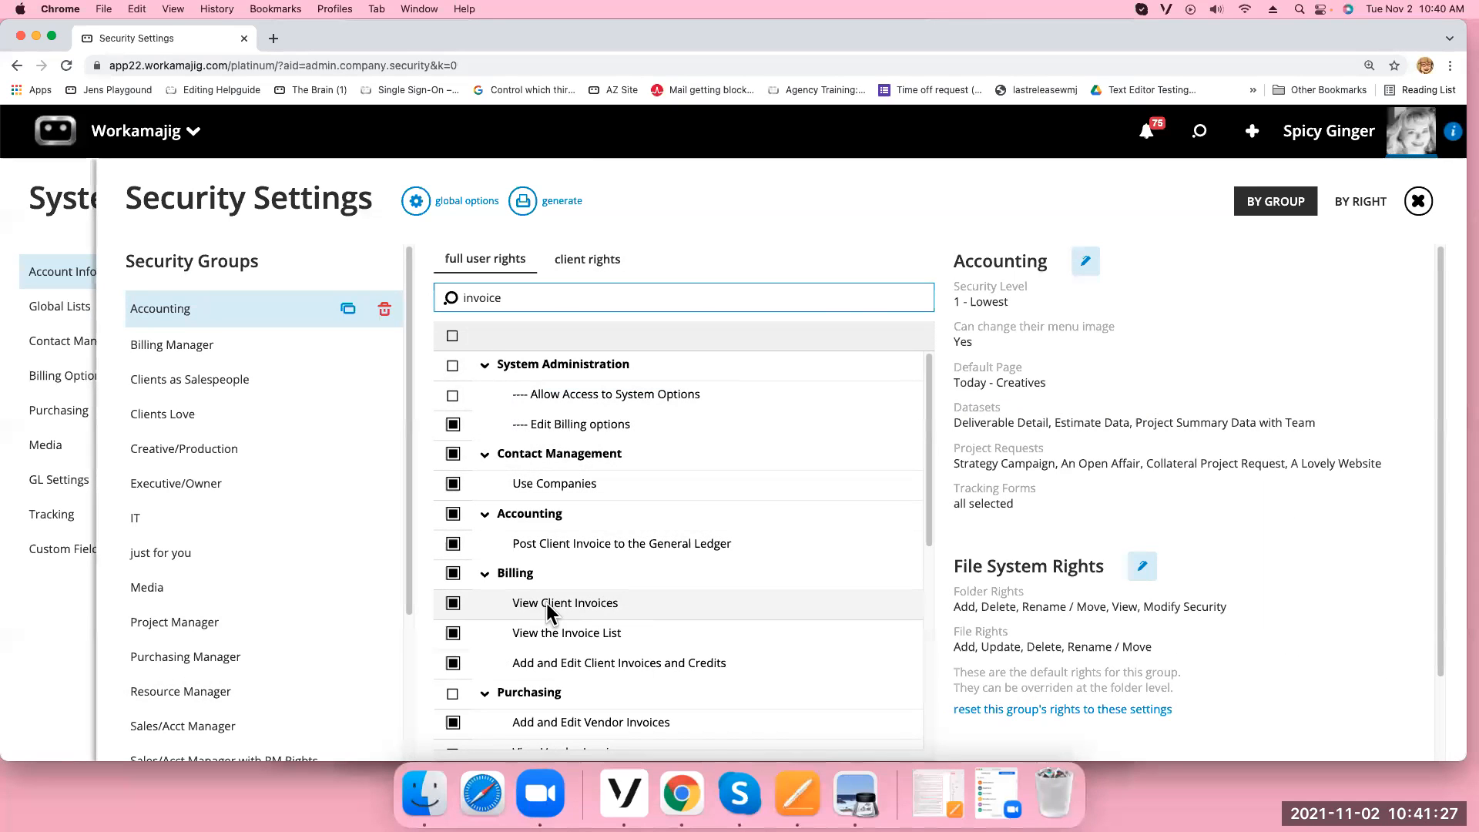
{"action": "scroll", "coordinate": [609, 638], "scroll_direction": "down", "scroll_amount": 1}
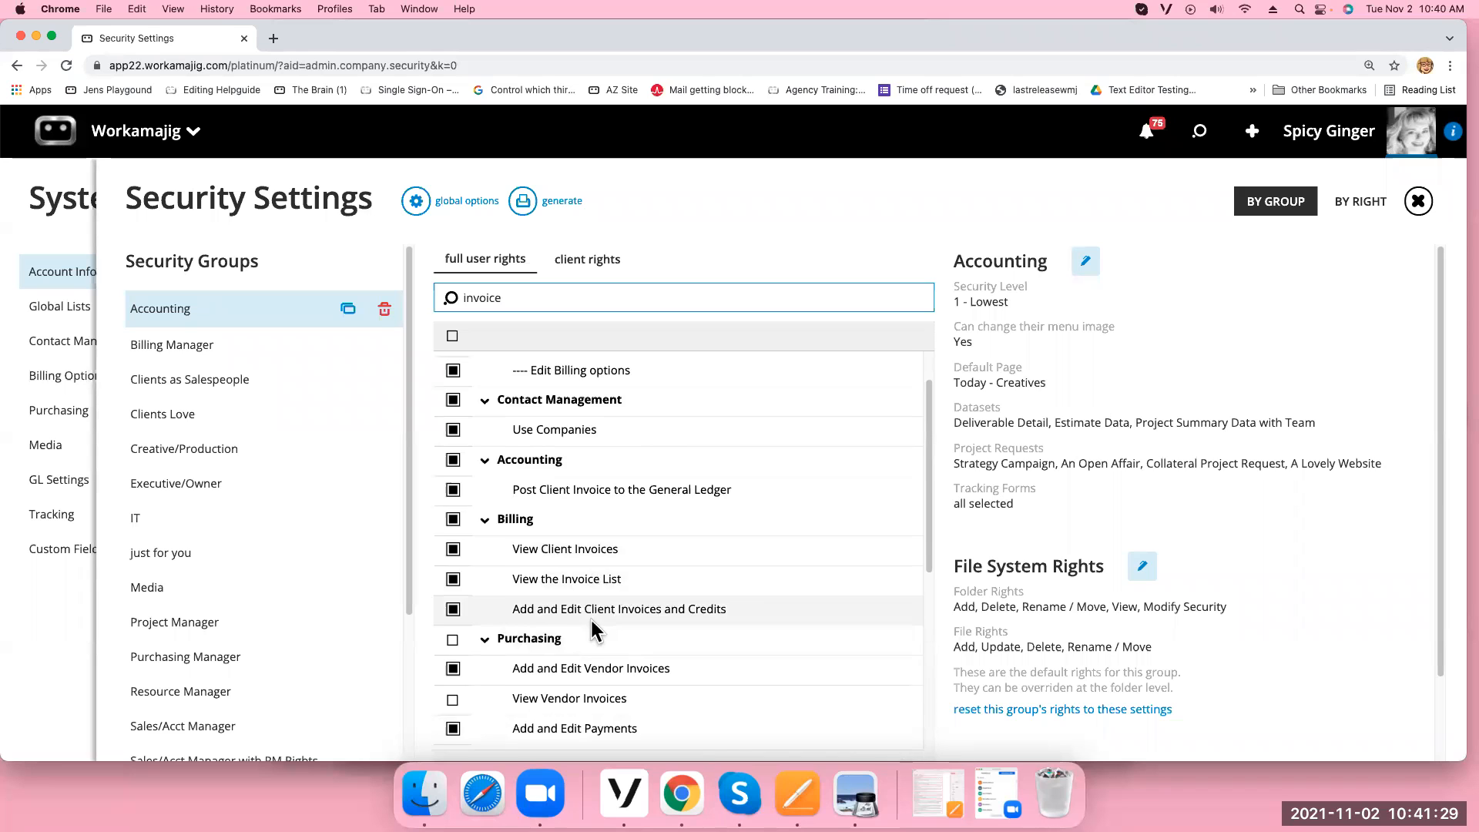
{"action": "scroll", "coordinate": [593, 640], "scroll_direction": "down", "scroll_amount": 3}
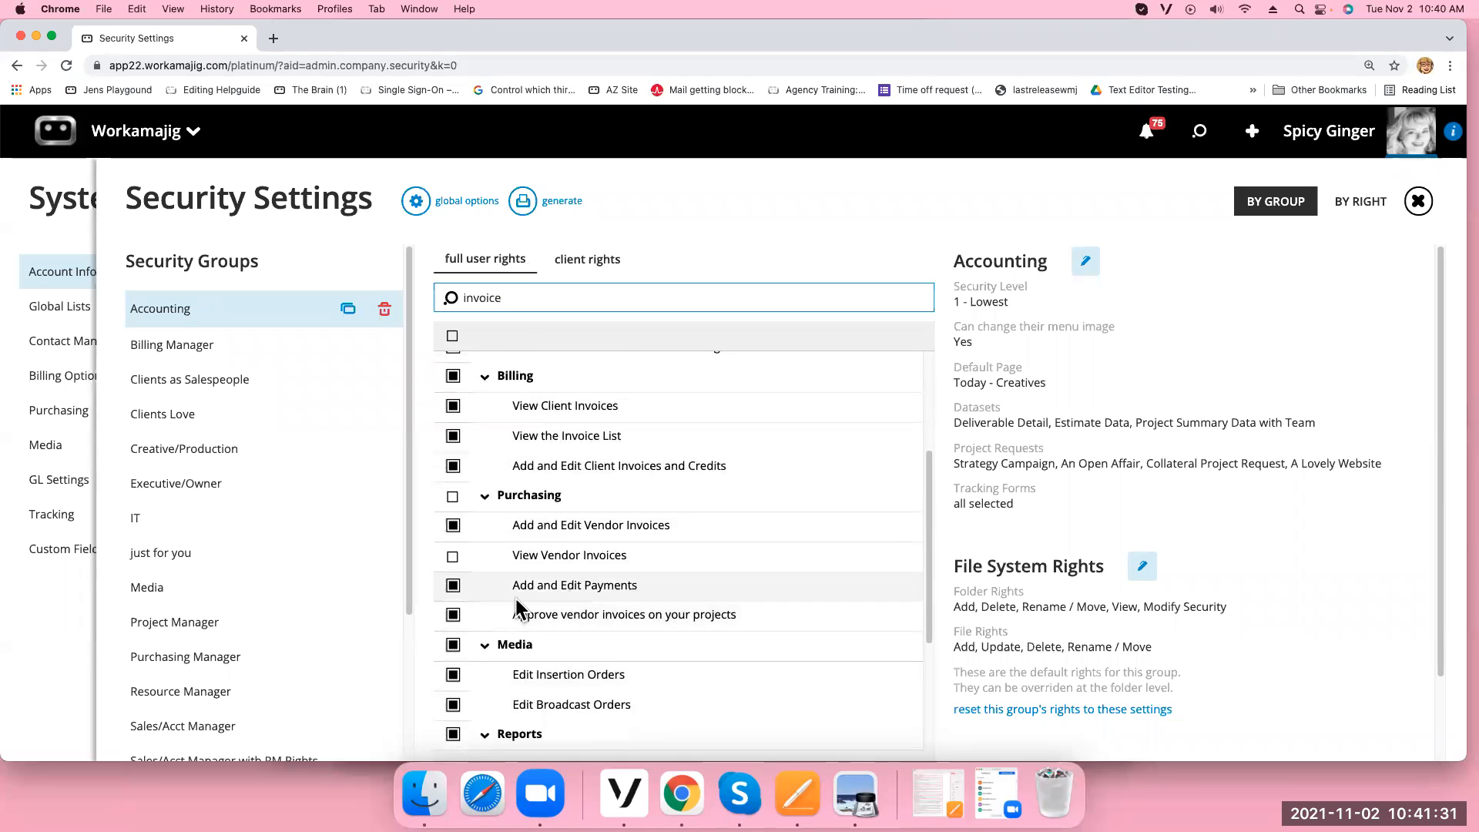
{"action": "scroll", "coordinate": [709, 536], "scroll_direction": "down", "scroll_amount": 1}
{"action": "scroll", "coordinate": [710, 535], "scroll_direction": "up", "scroll_amount": 3}
{"action": "scroll", "coordinate": [705, 530], "scroll_direction": "down", "scroll_amount": 3}
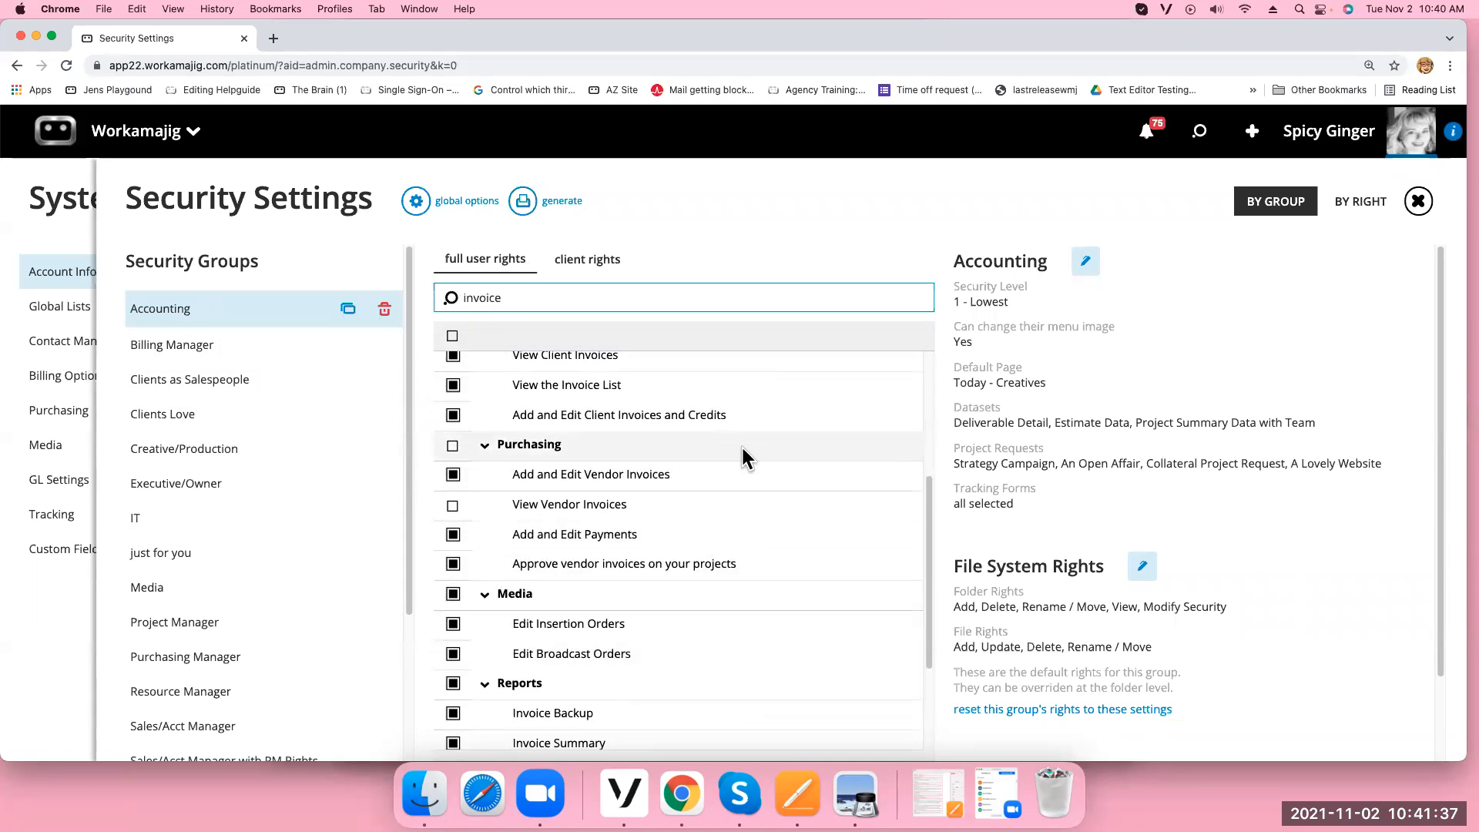
{"action": "scroll", "coordinate": [742, 444], "scroll_direction": "down", "scroll_amount": 3}
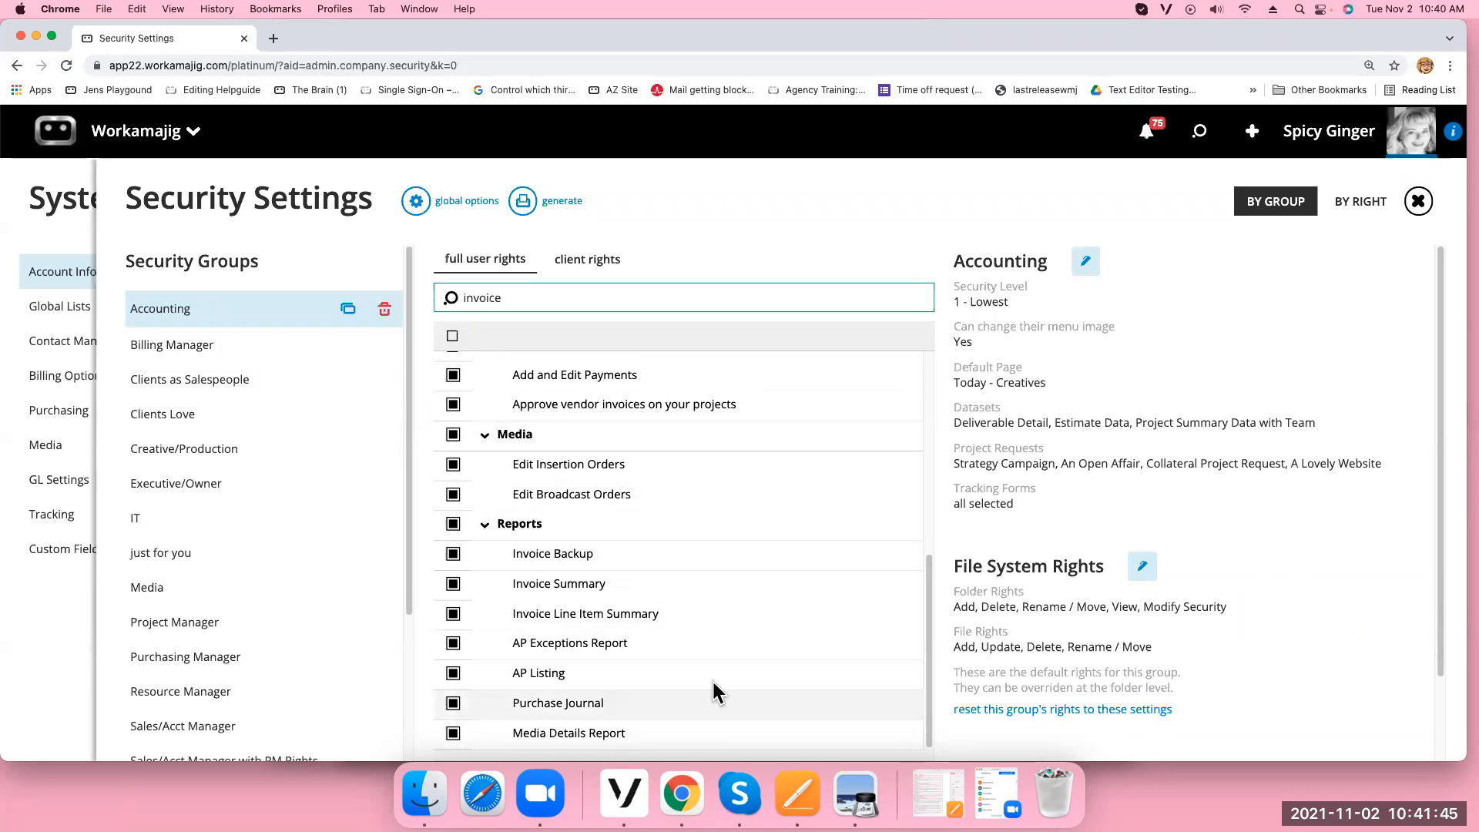
Leave Security Settings, then enable Show Project Manager in the Projects transaction preferences and save
{"action": "left_click", "coordinate": [1418, 202]}
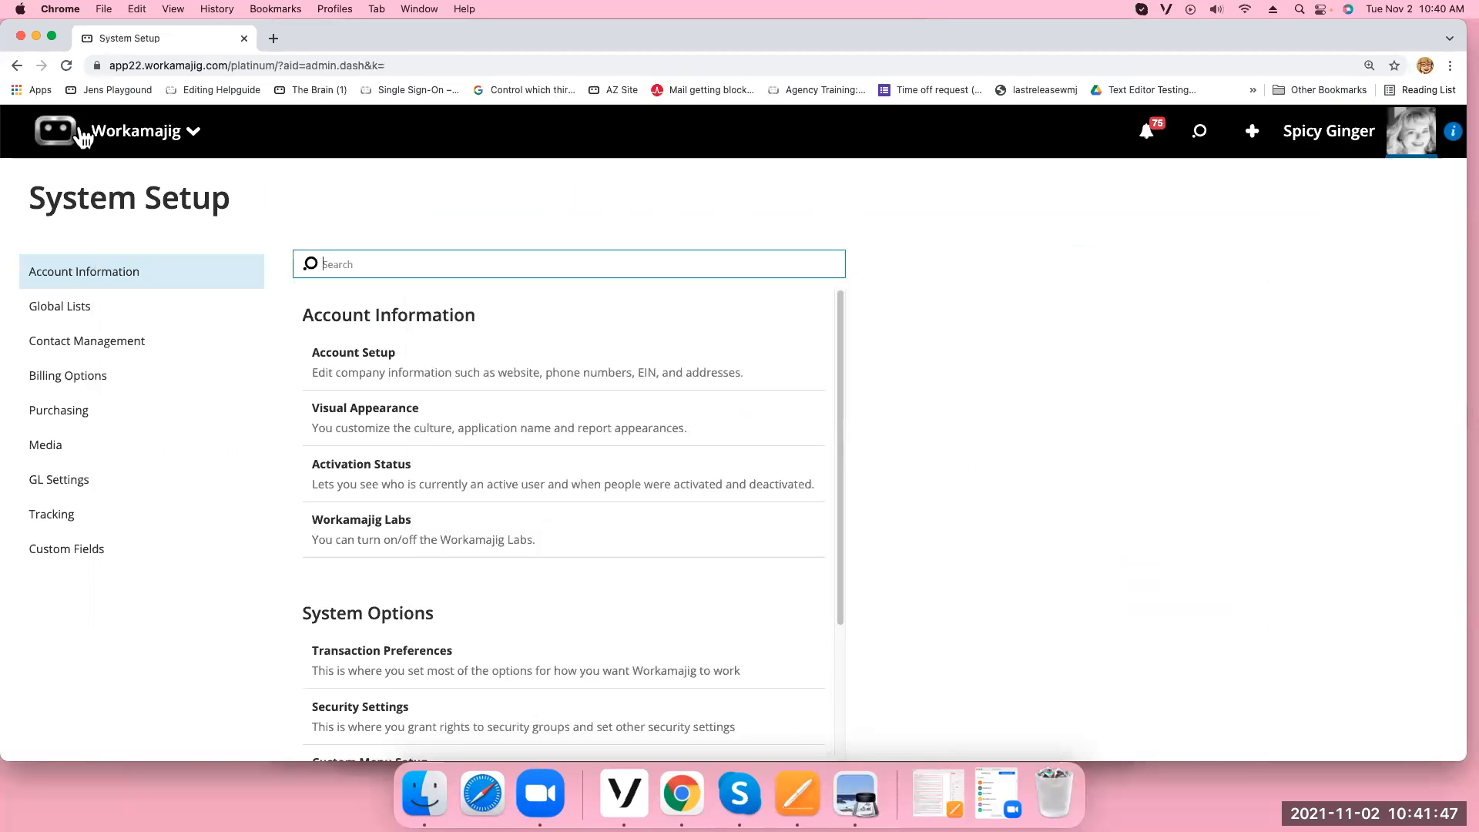
{"action": "left_click", "coordinate": [405, 658]}
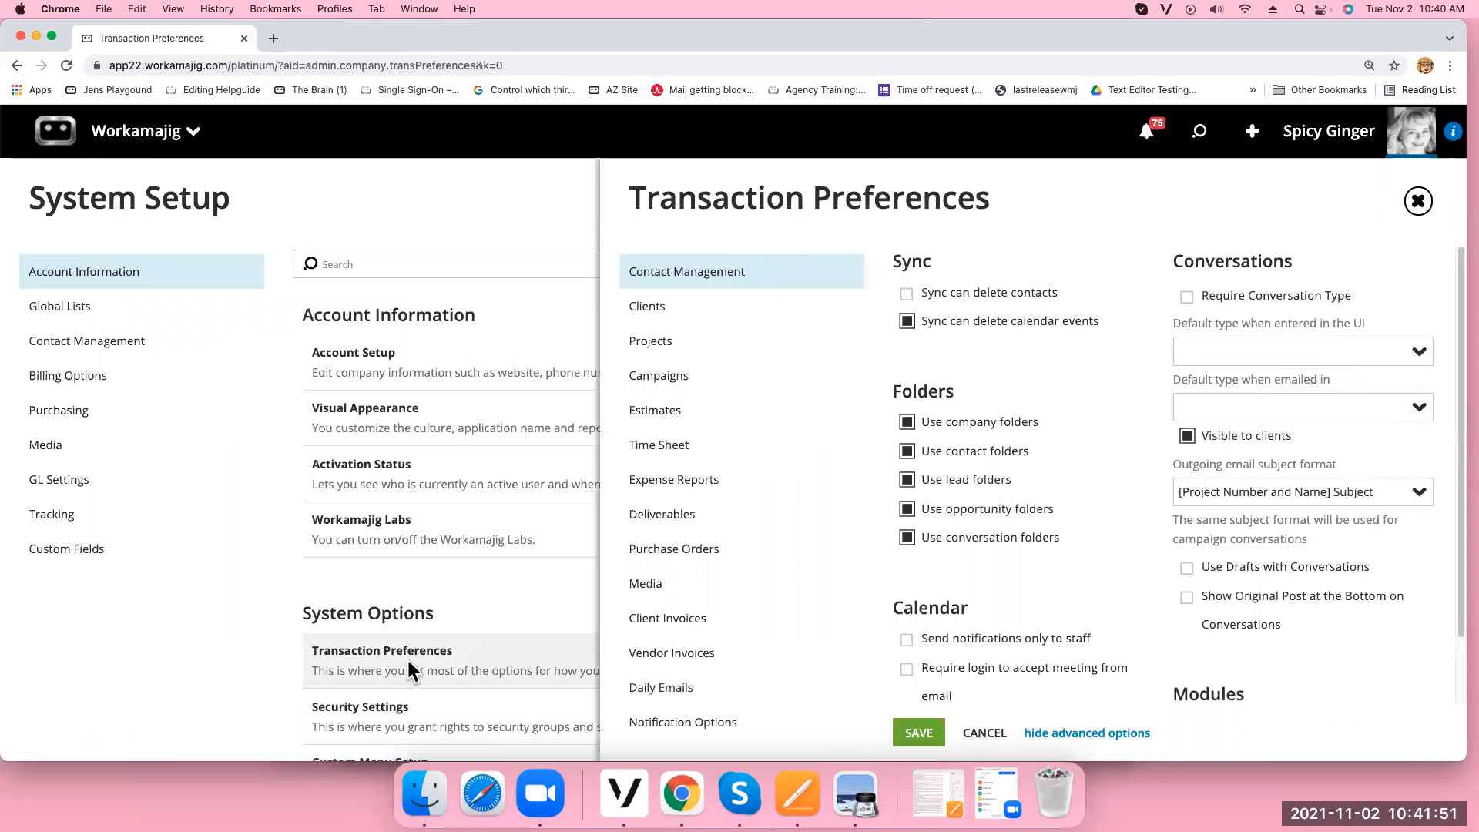
{"action": "left_click", "coordinate": [746, 348]}
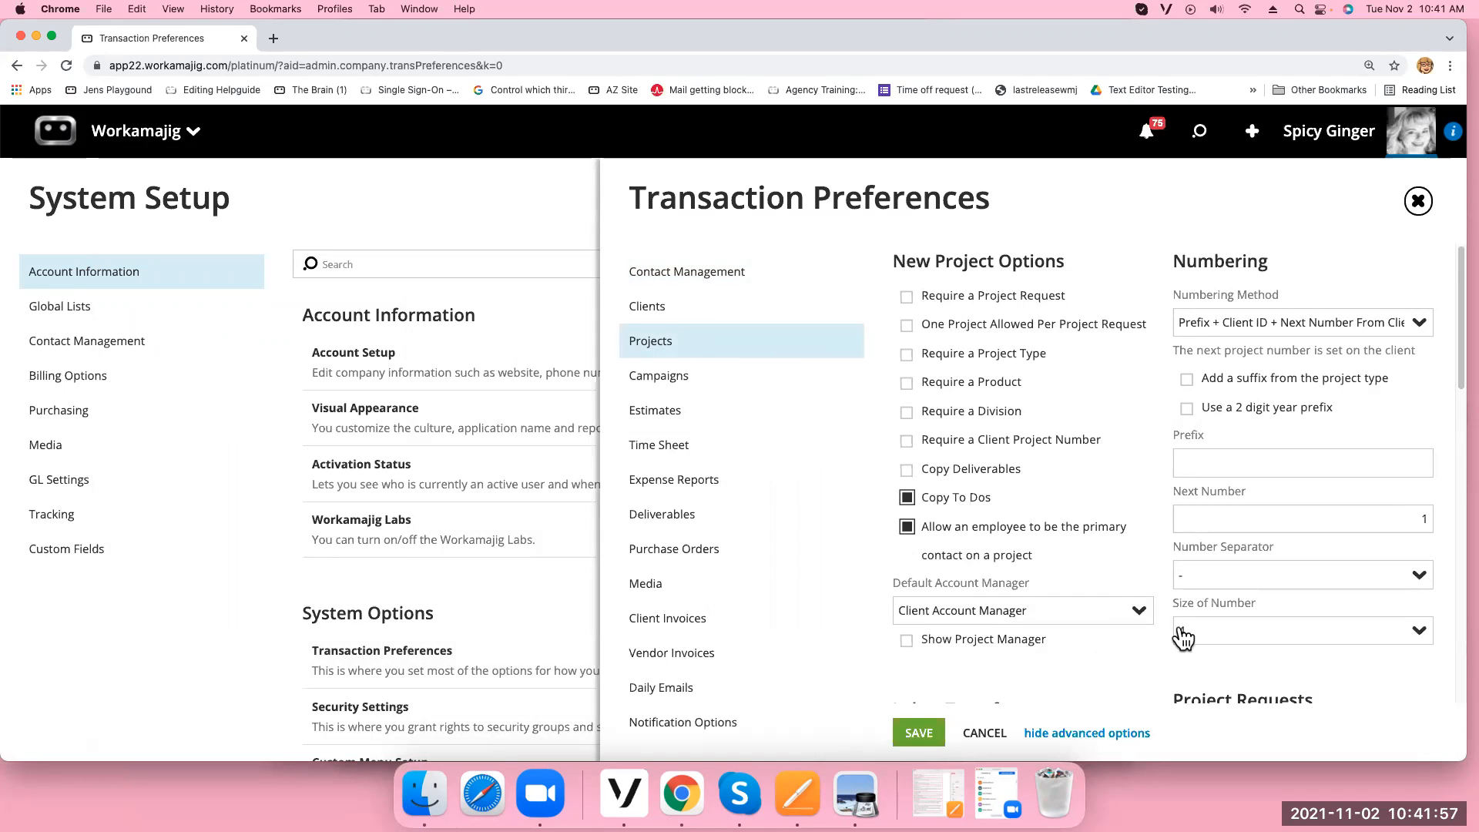
{"action": "scroll", "coordinate": [1310, 432], "scroll_direction": "down", "scroll_amount": 4}
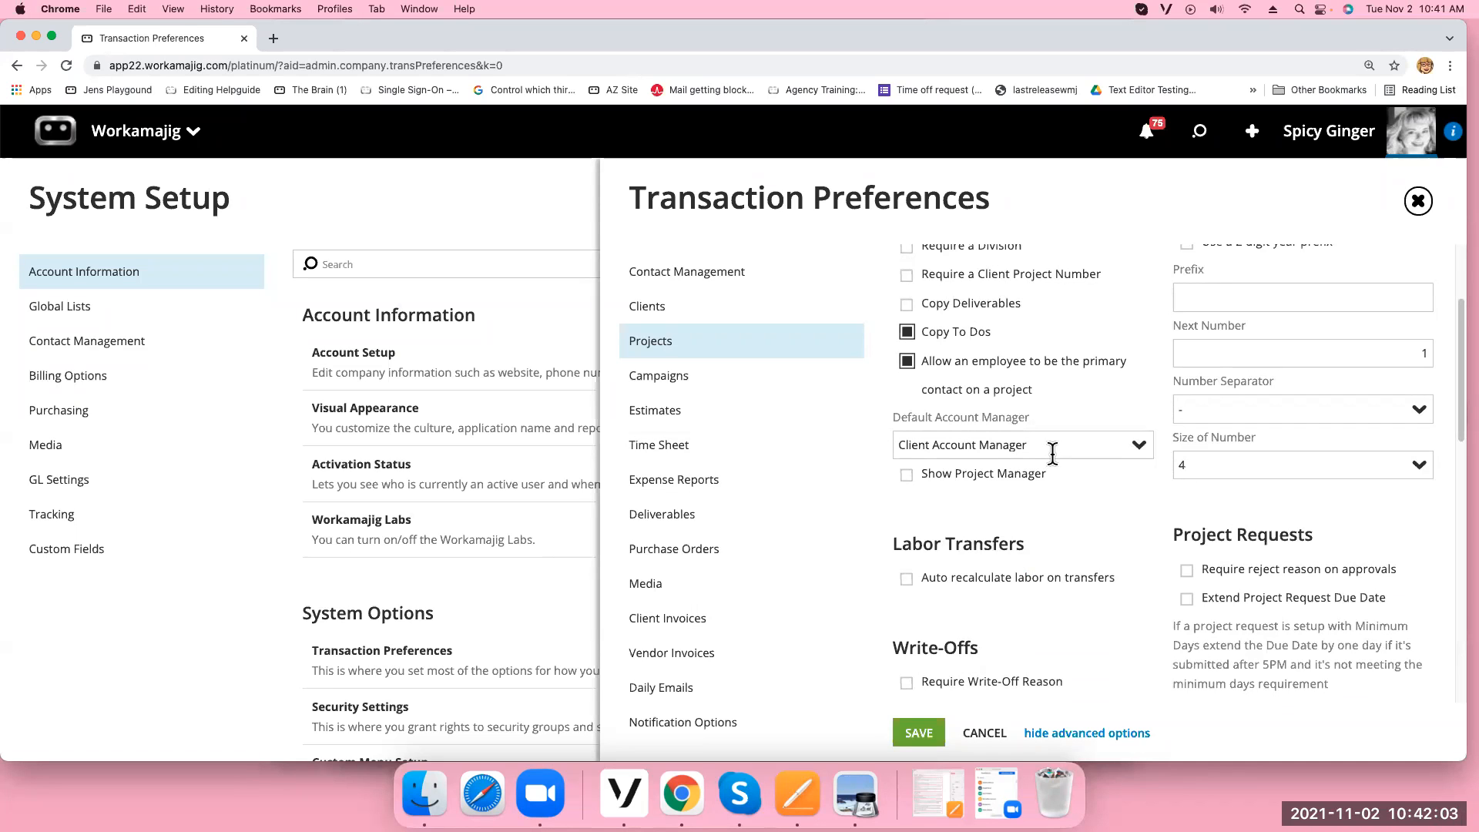
{"action": "left_click", "coordinate": [906, 475]}
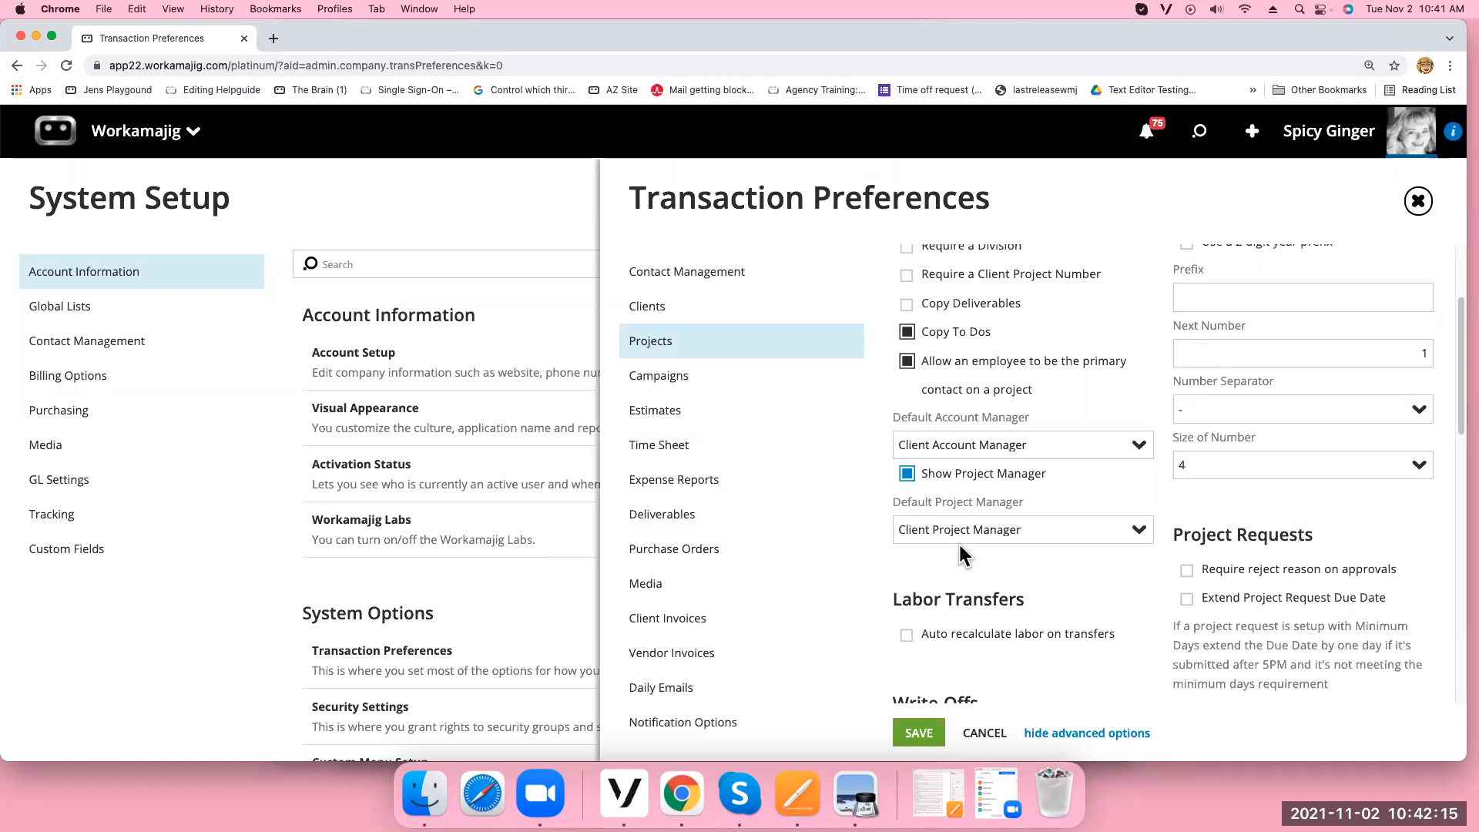
{"action": "left_click", "coordinate": [921, 732]}
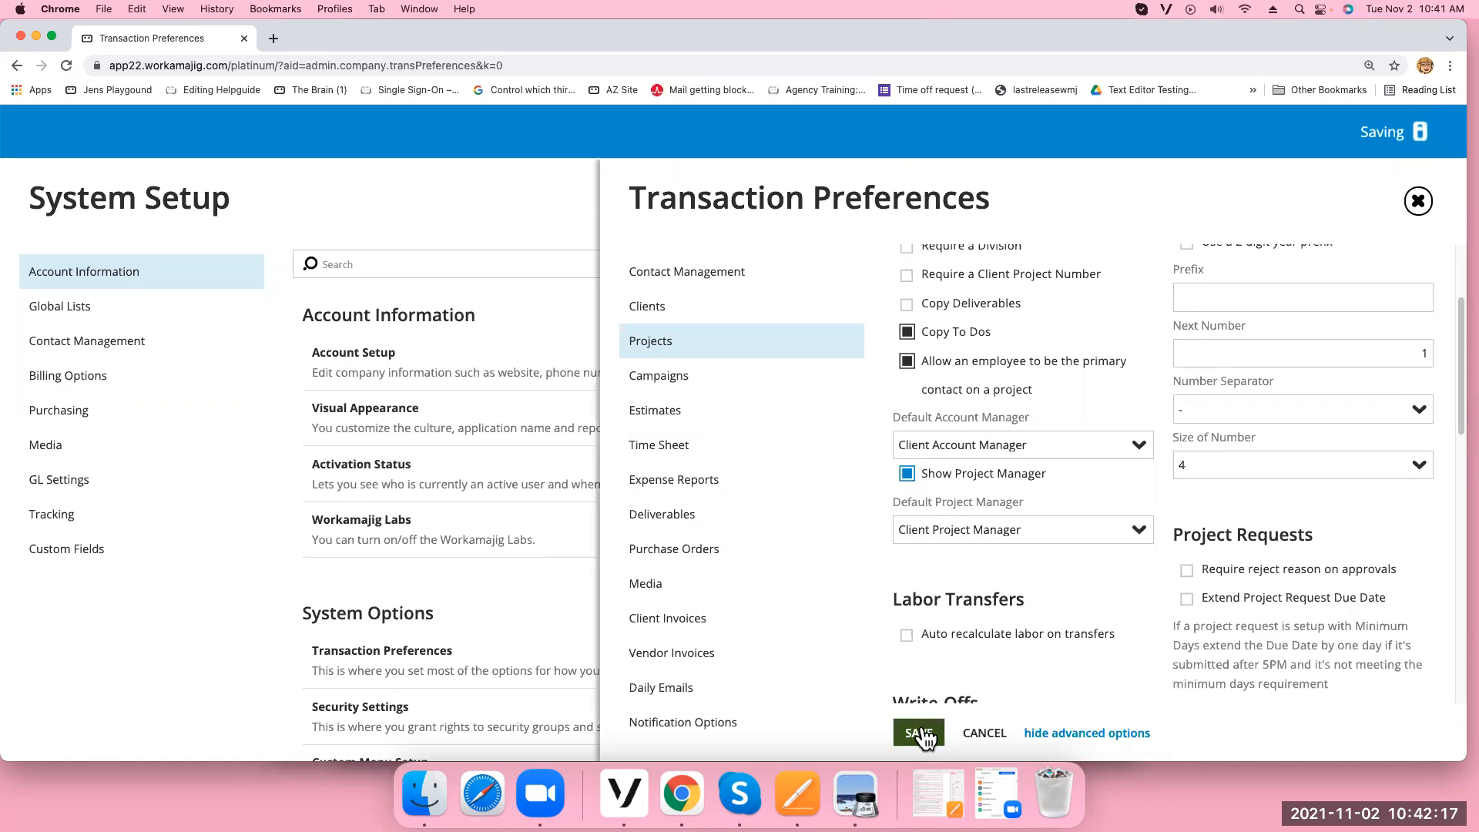
{"action": "left_click", "coordinate": [1418, 202]}
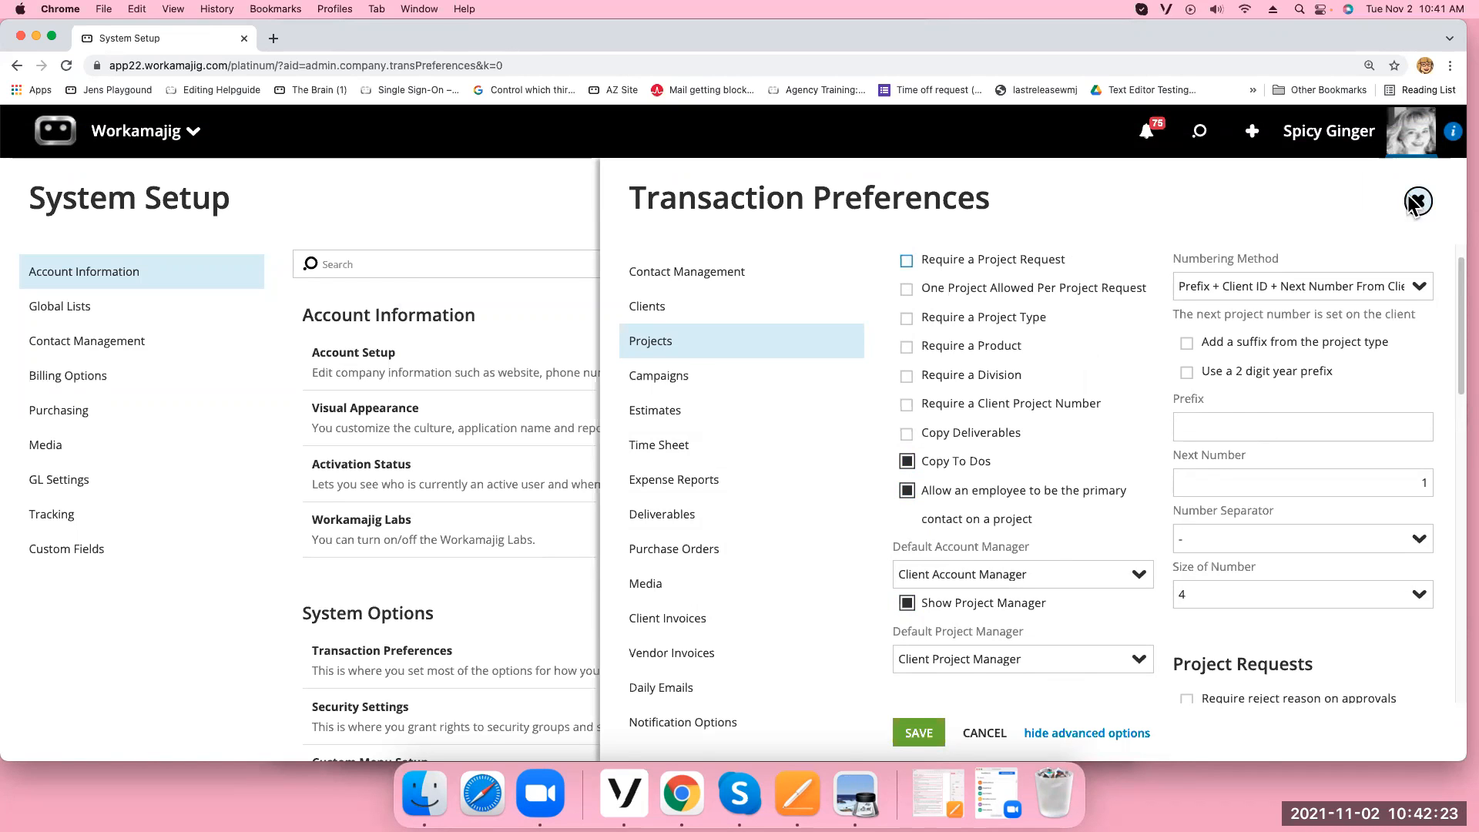
Open project Alice-0013's settings form from the Projects list
{"action": "left_click", "coordinate": [127, 133]}
{"action": "left_click", "coordinate": [472, 231]}
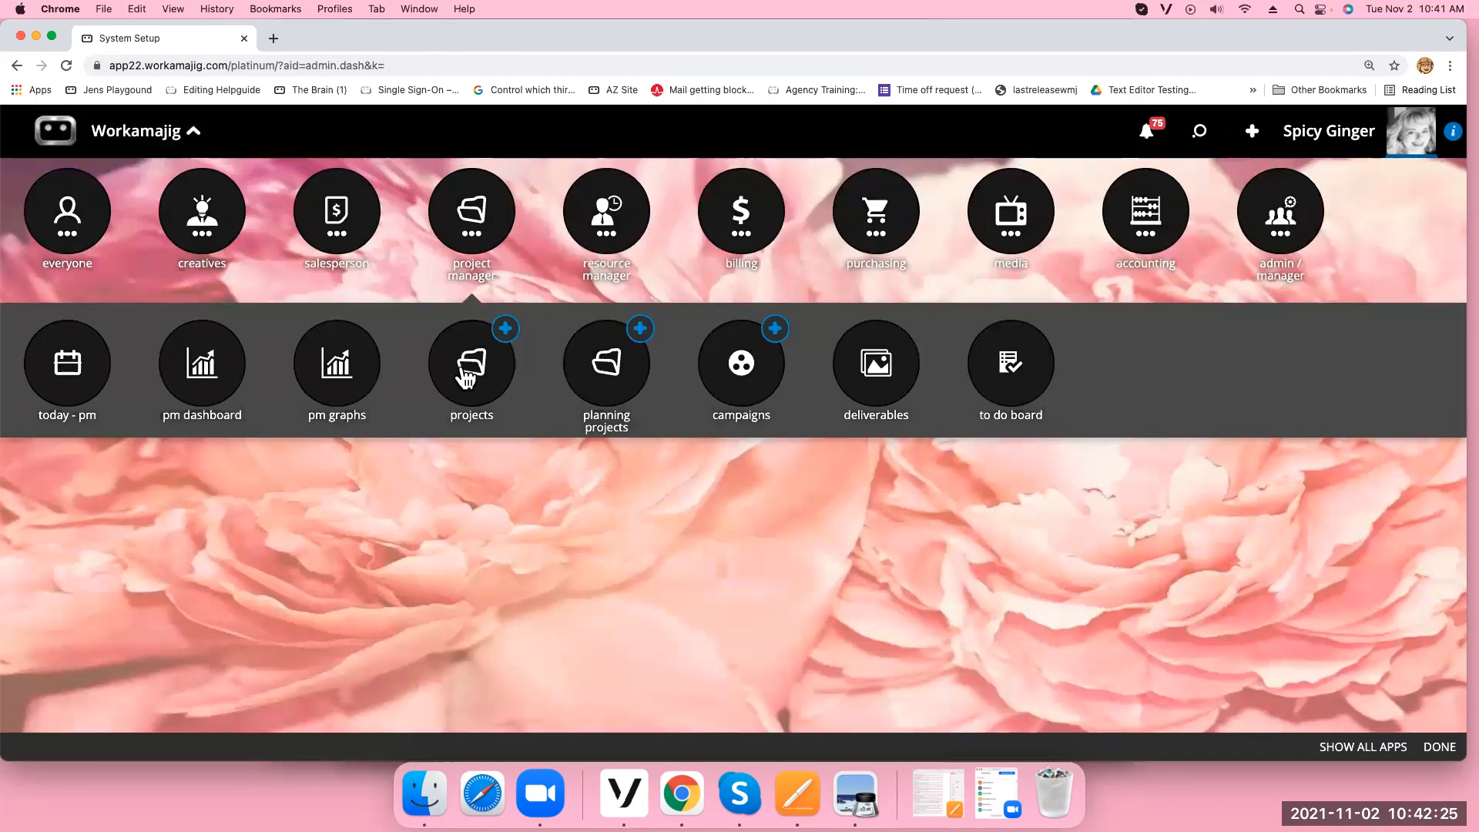
{"action": "left_click", "coordinate": [460, 362]}
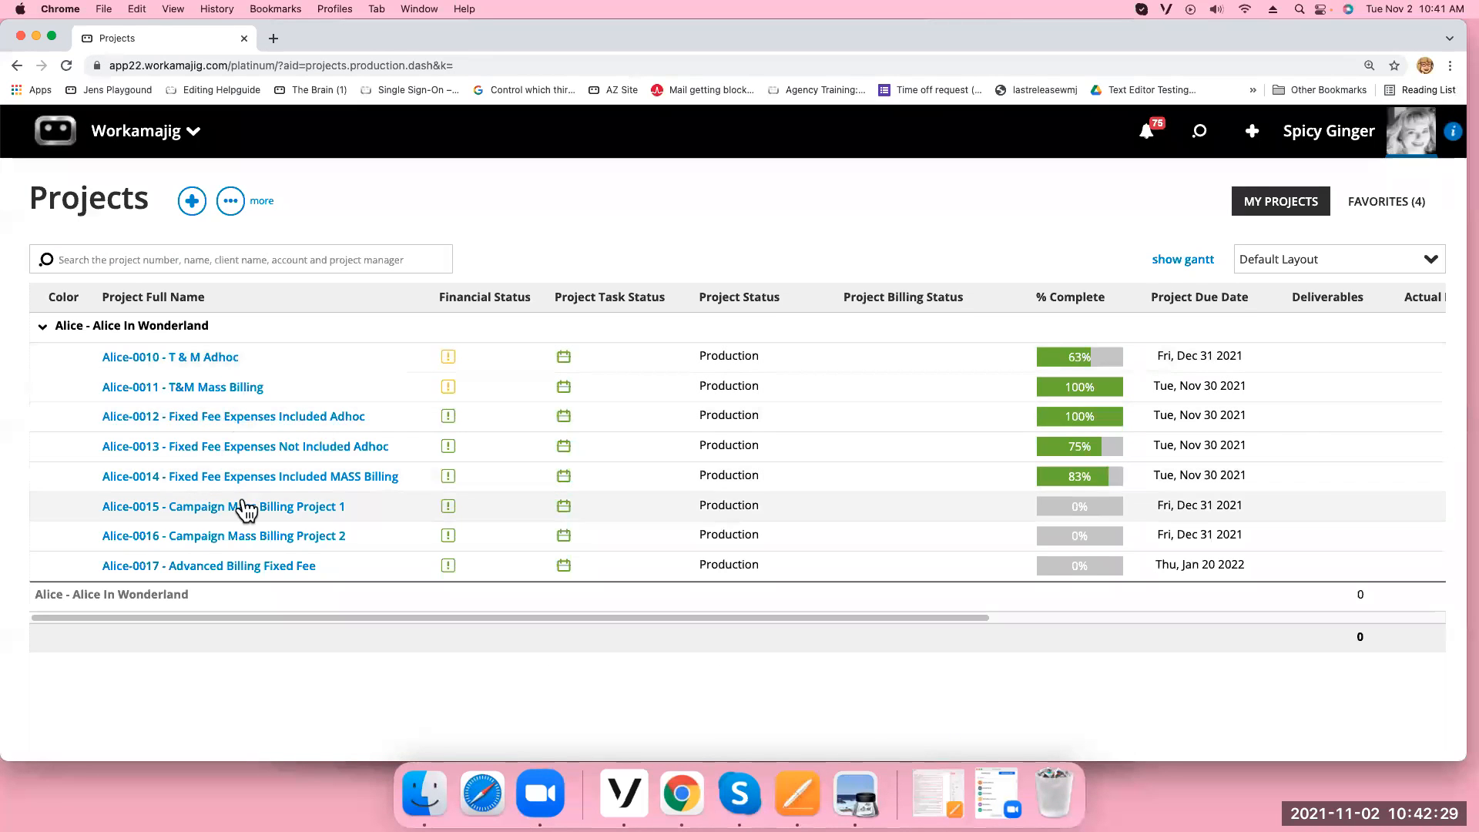
{"action": "left_click", "coordinate": [223, 449]}
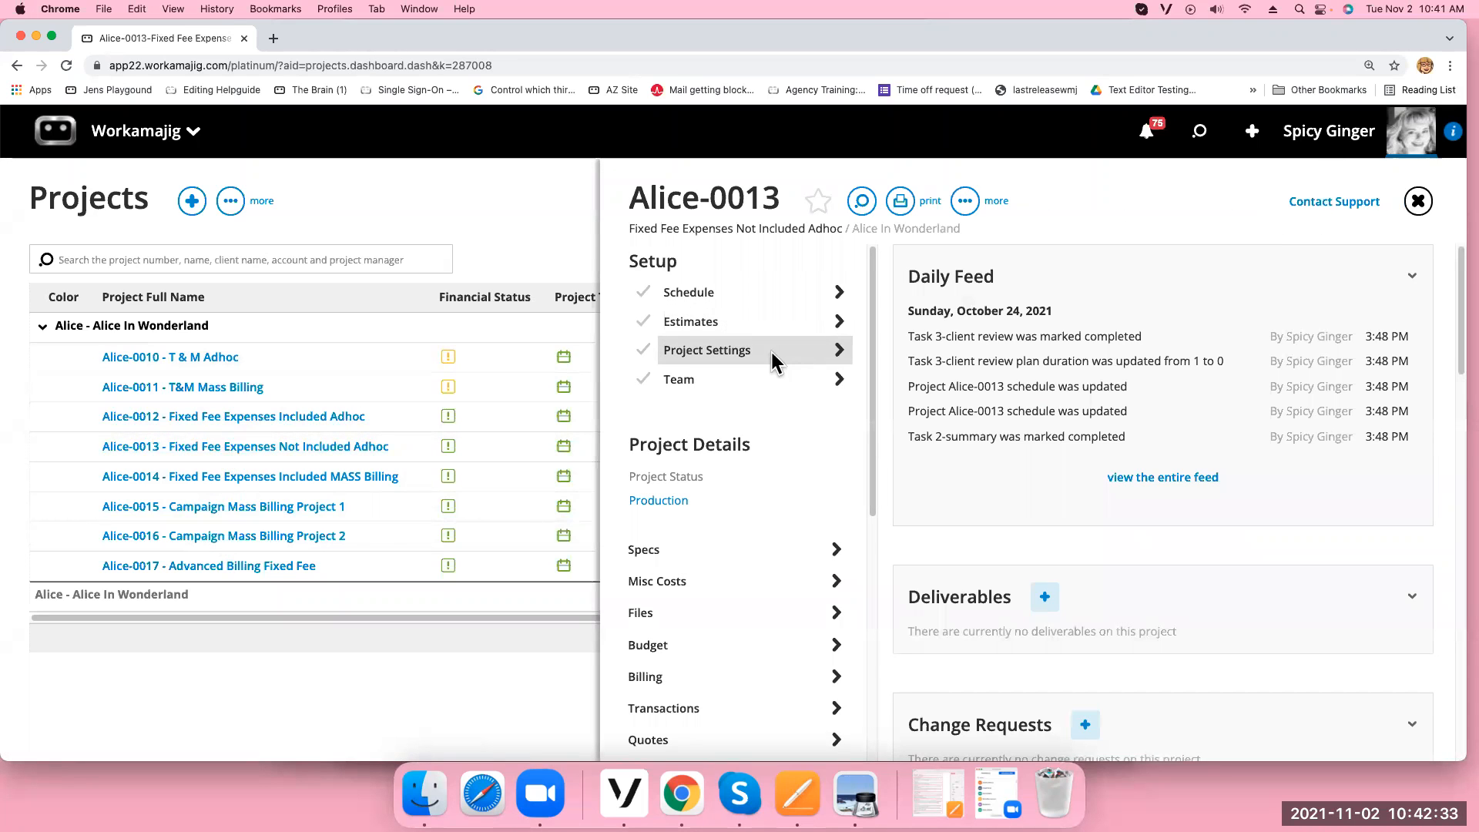
{"action": "left_click", "coordinate": [769, 350]}
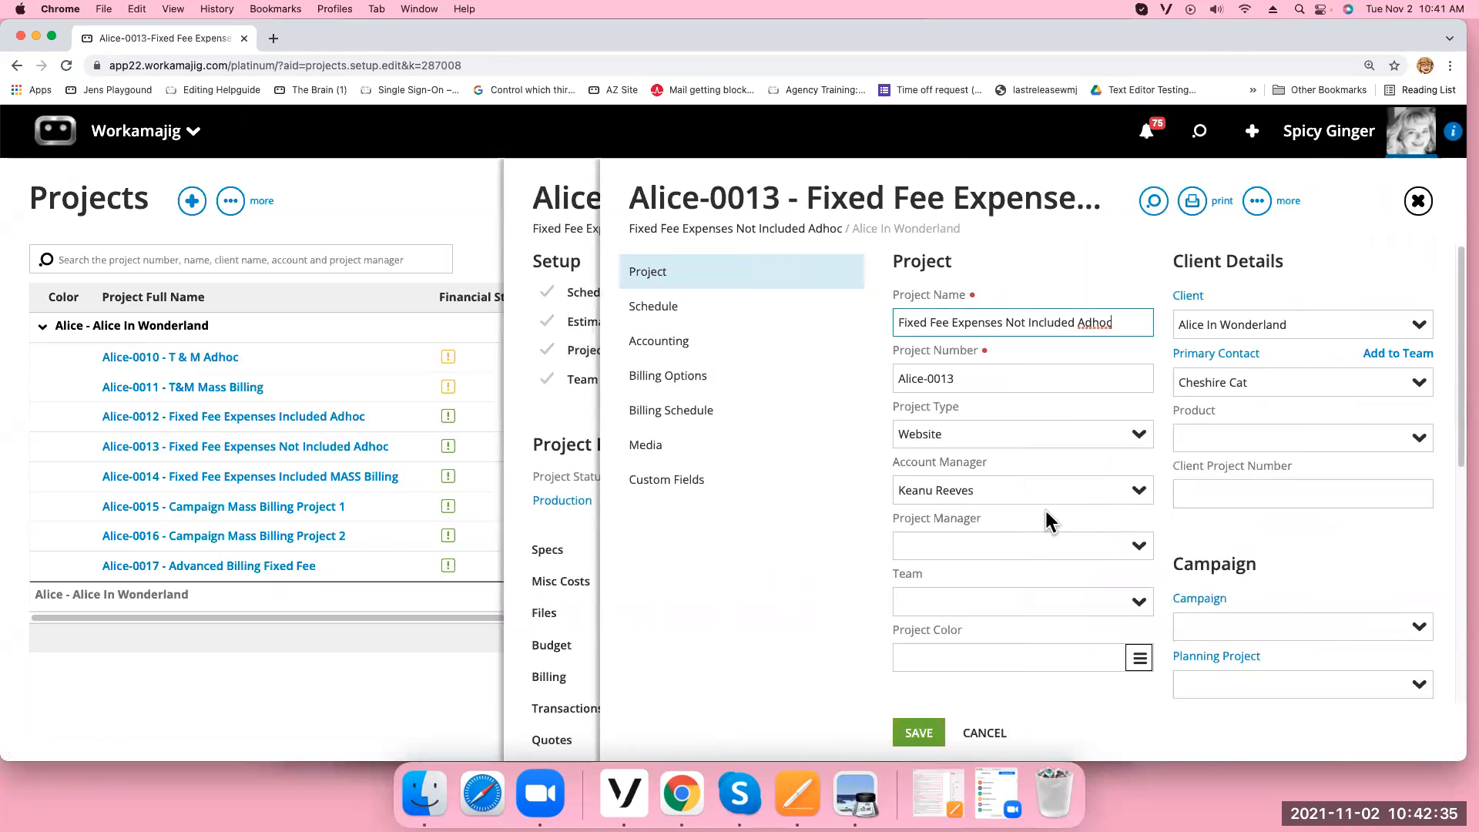
Make the signed-in user project manager and account manager, save, and return to the Projects list
{"action": "left_click_drag", "start_coordinate": [982, 490], "coordinate": [872, 493]}
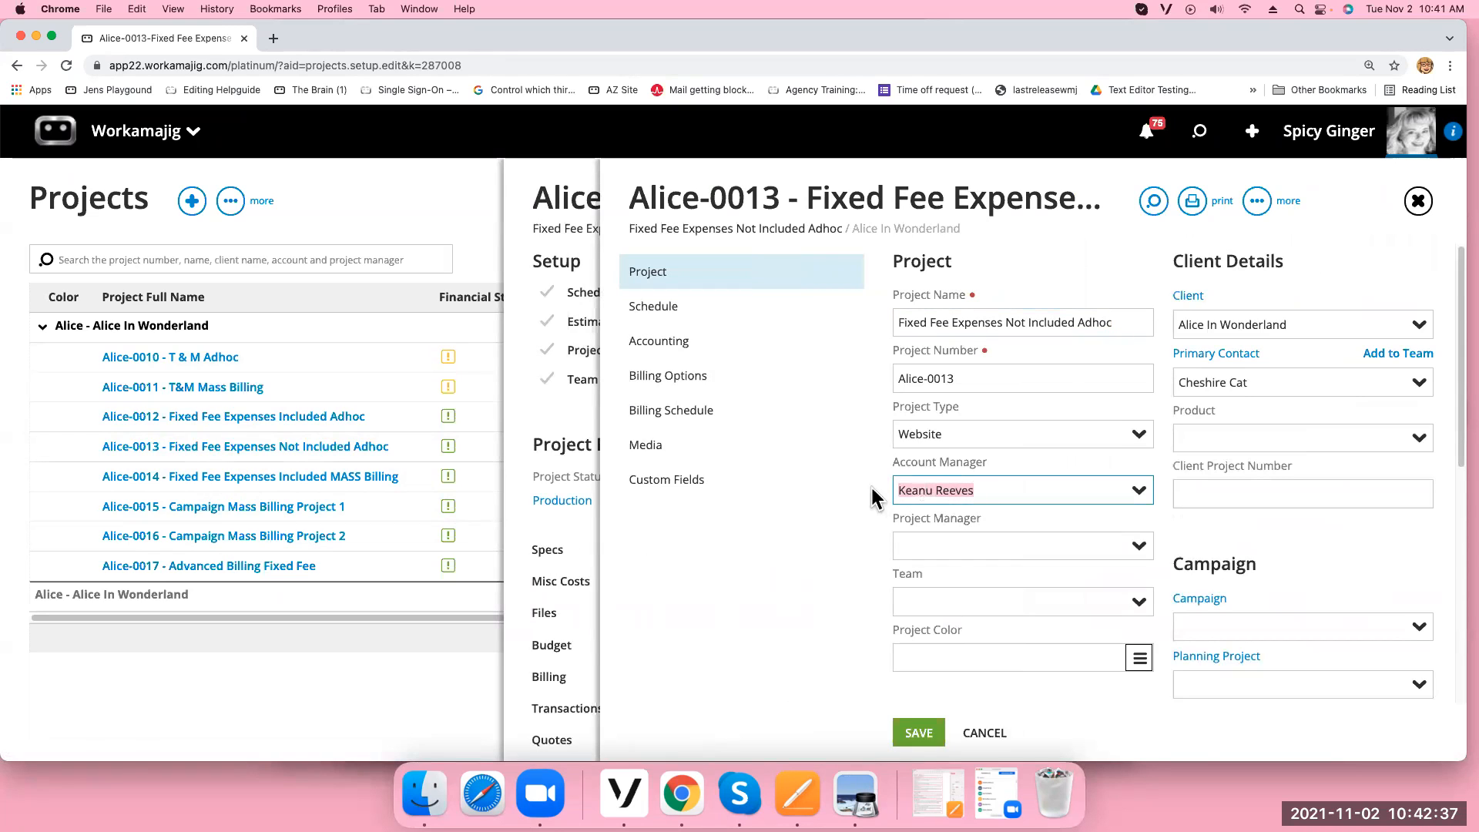
{"action": "left_click", "coordinate": [1137, 546]}
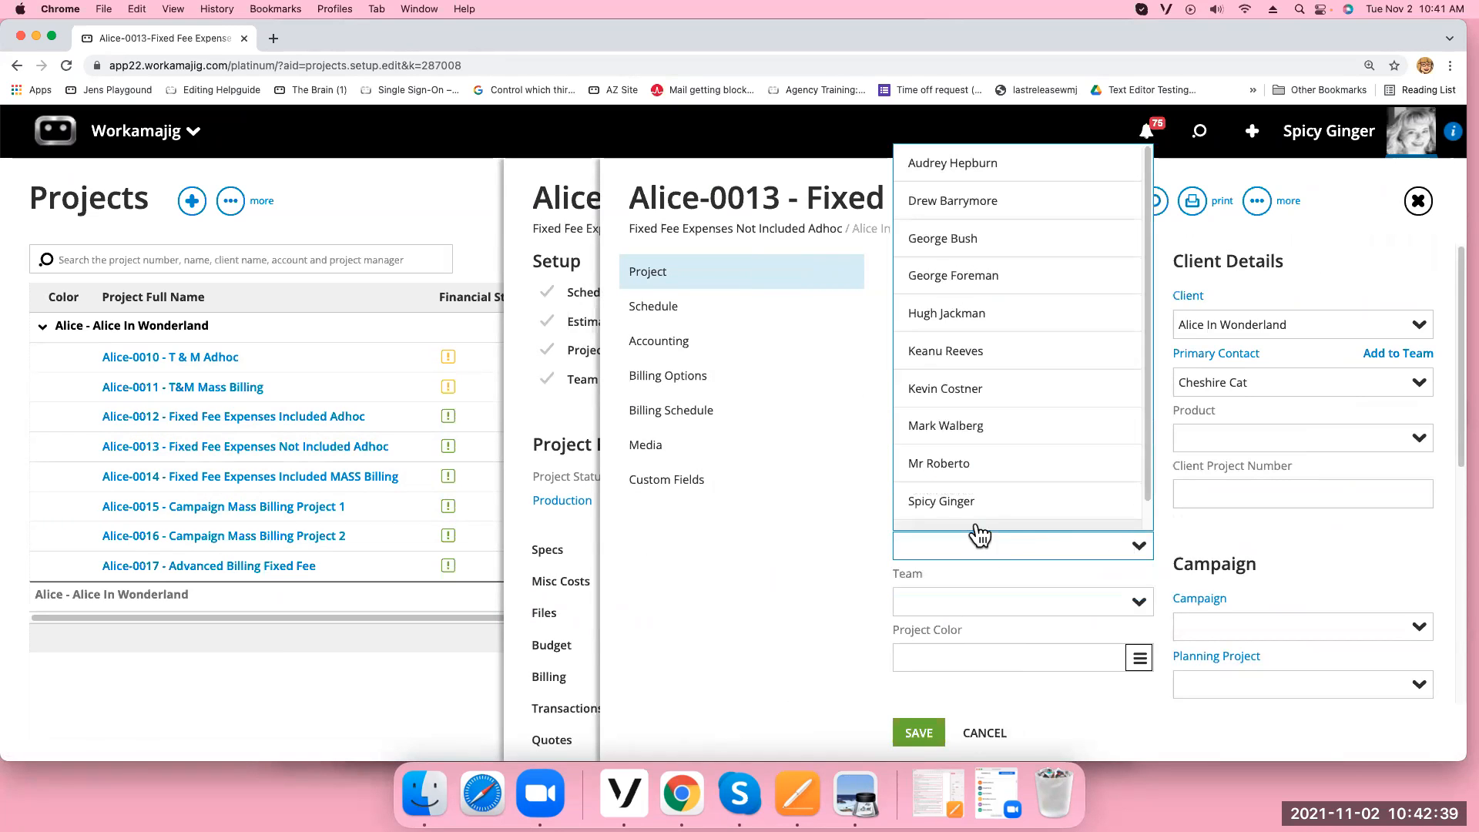
{"action": "left_click", "coordinate": [960, 501]}
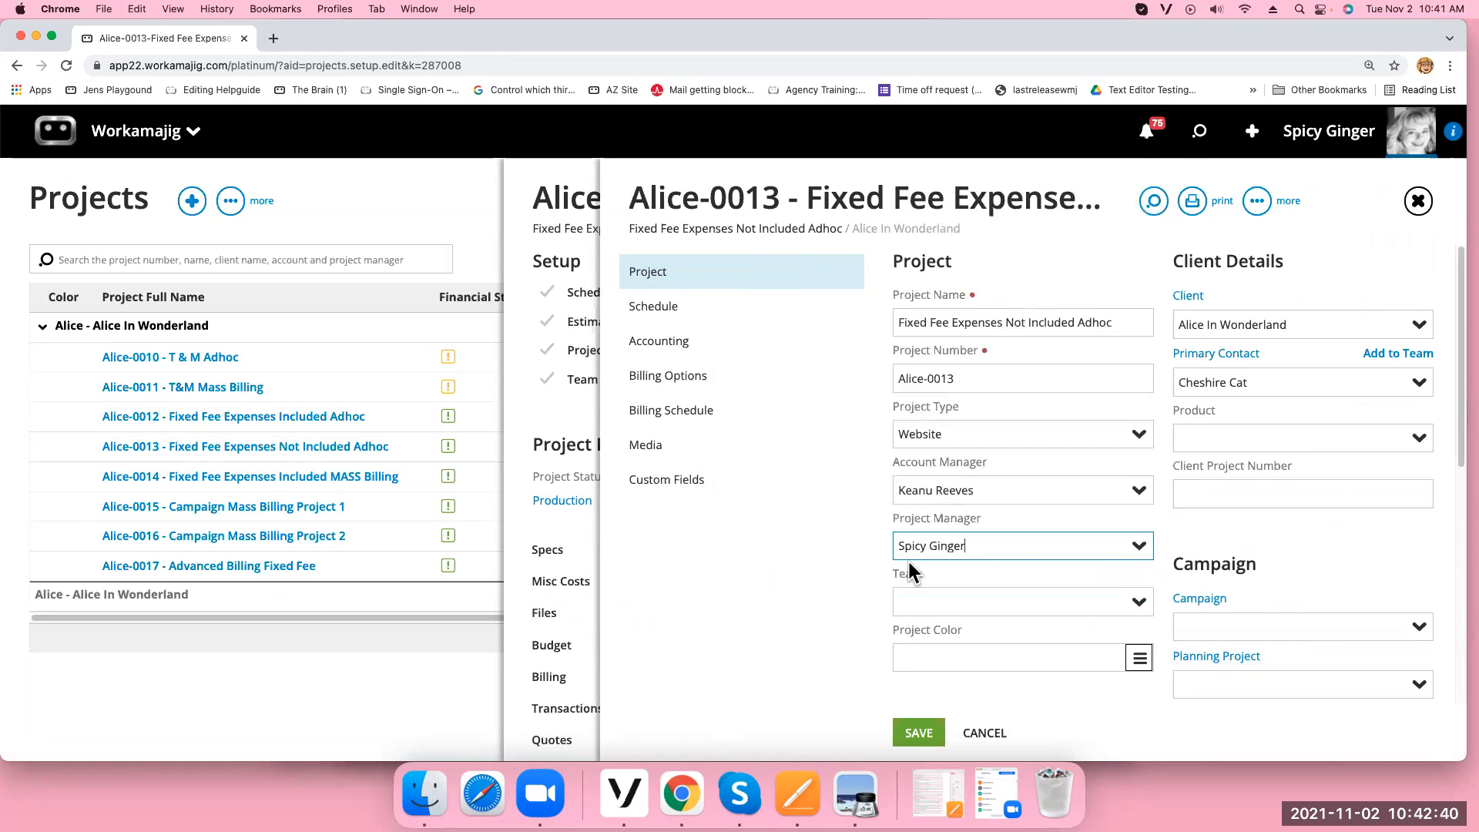
{"action": "left_click", "coordinate": [1138, 490]}
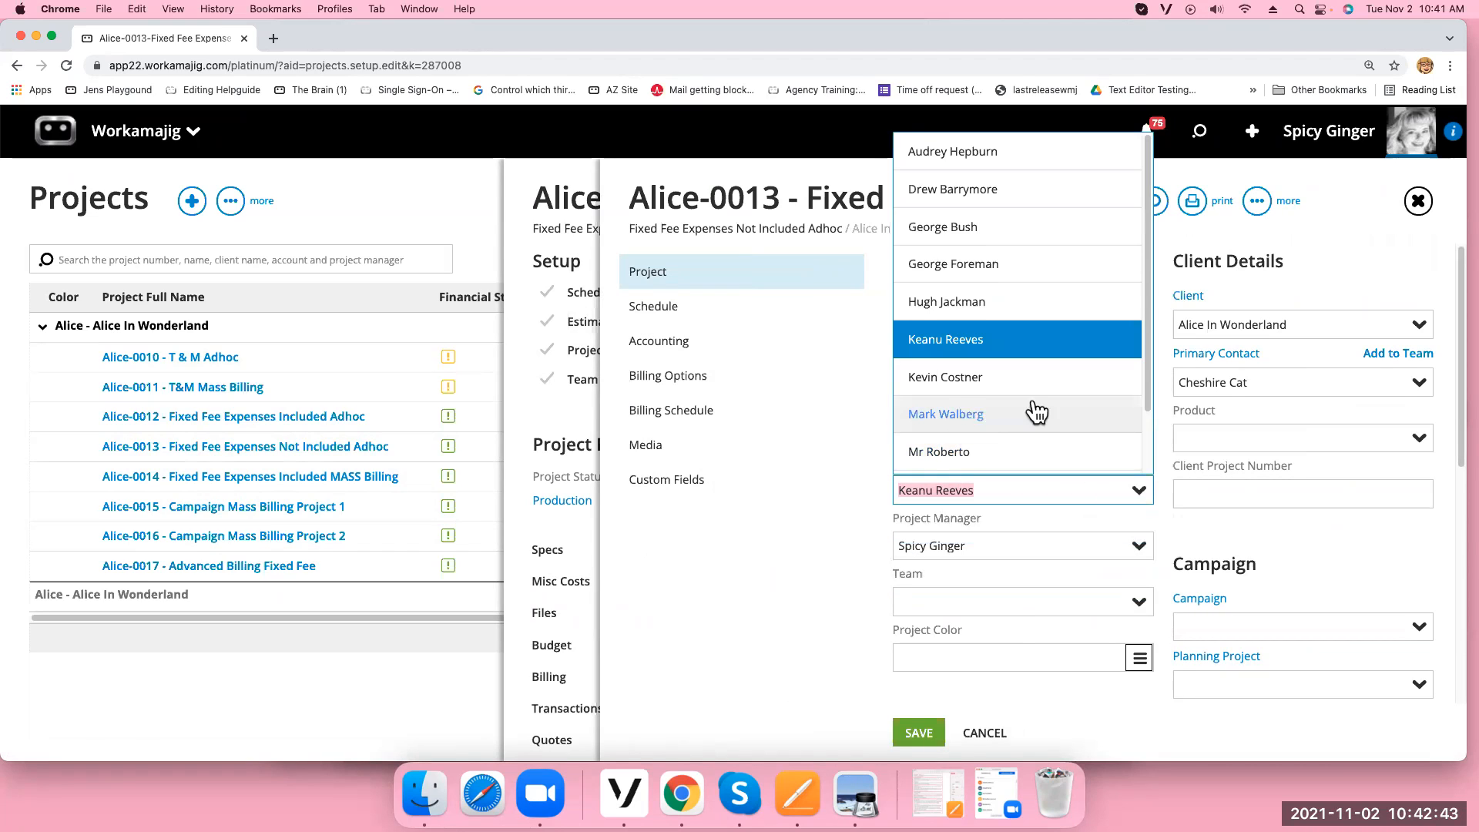
{"action": "scroll", "coordinate": [1036, 413], "scroll_direction": "down", "scroll_amount": 2}
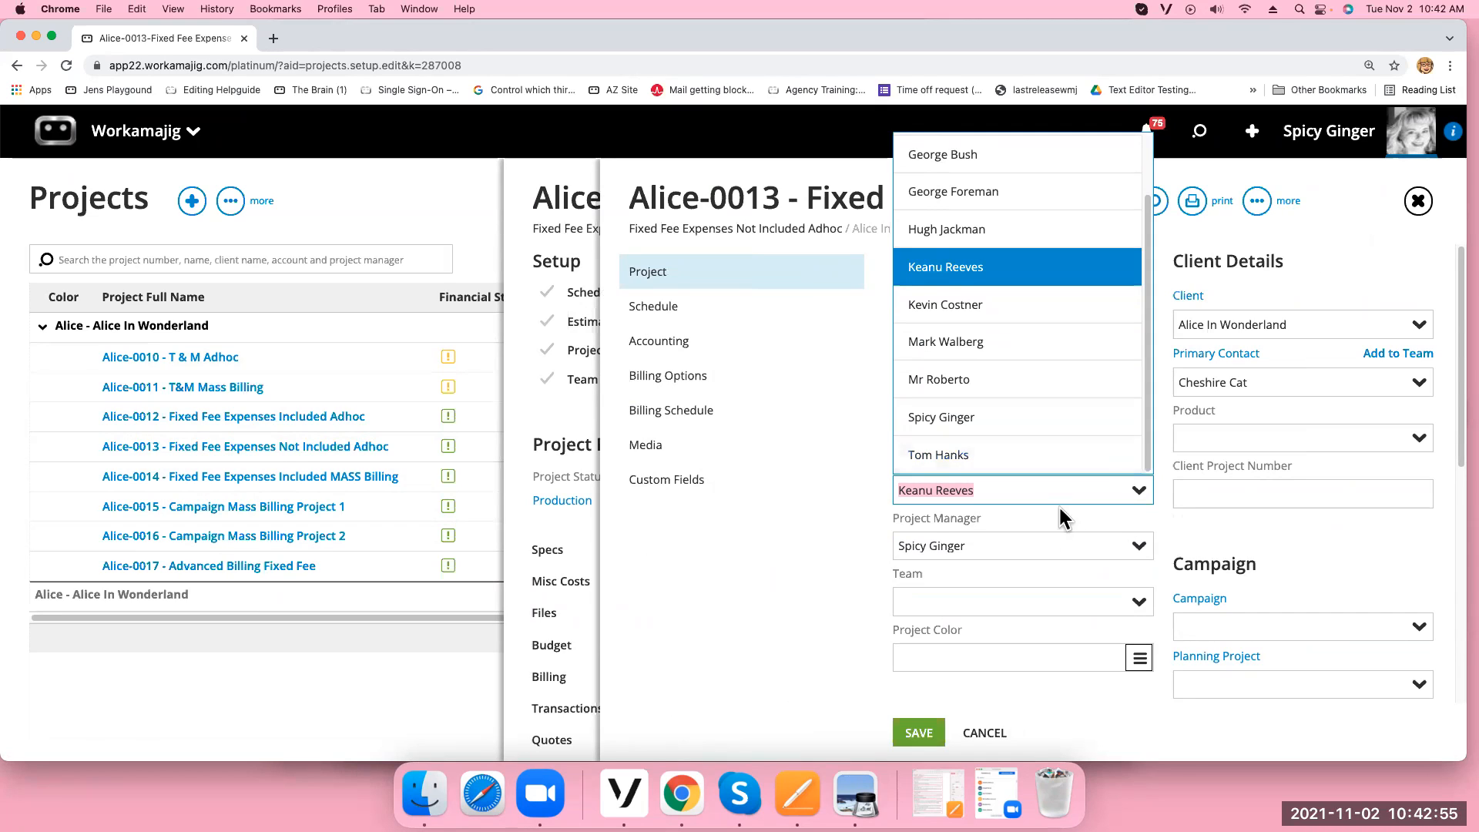
{"action": "left_click", "coordinate": [1066, 424]}
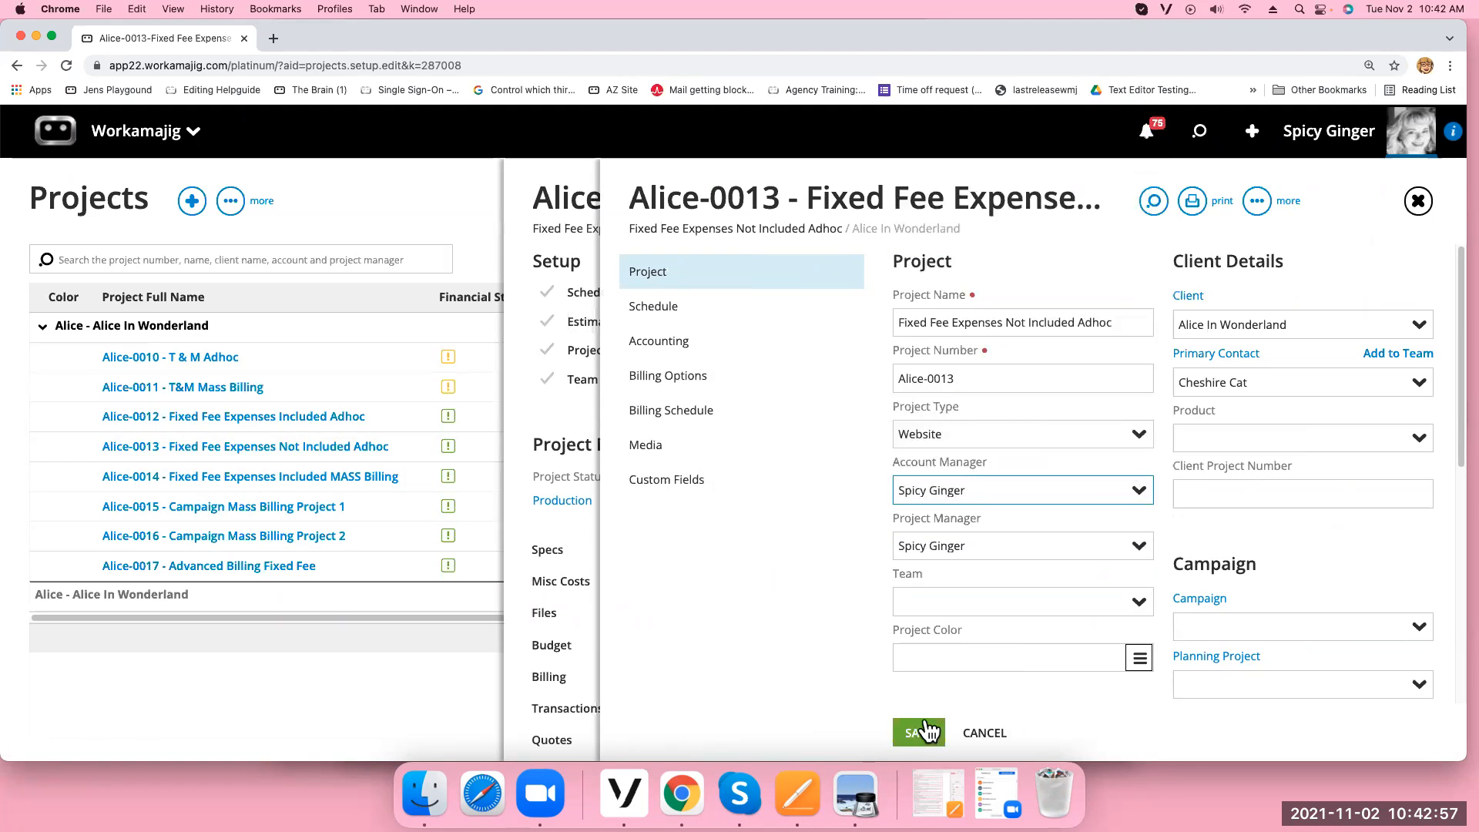
{"action": "left_click", "coordinate": [922, 731]}
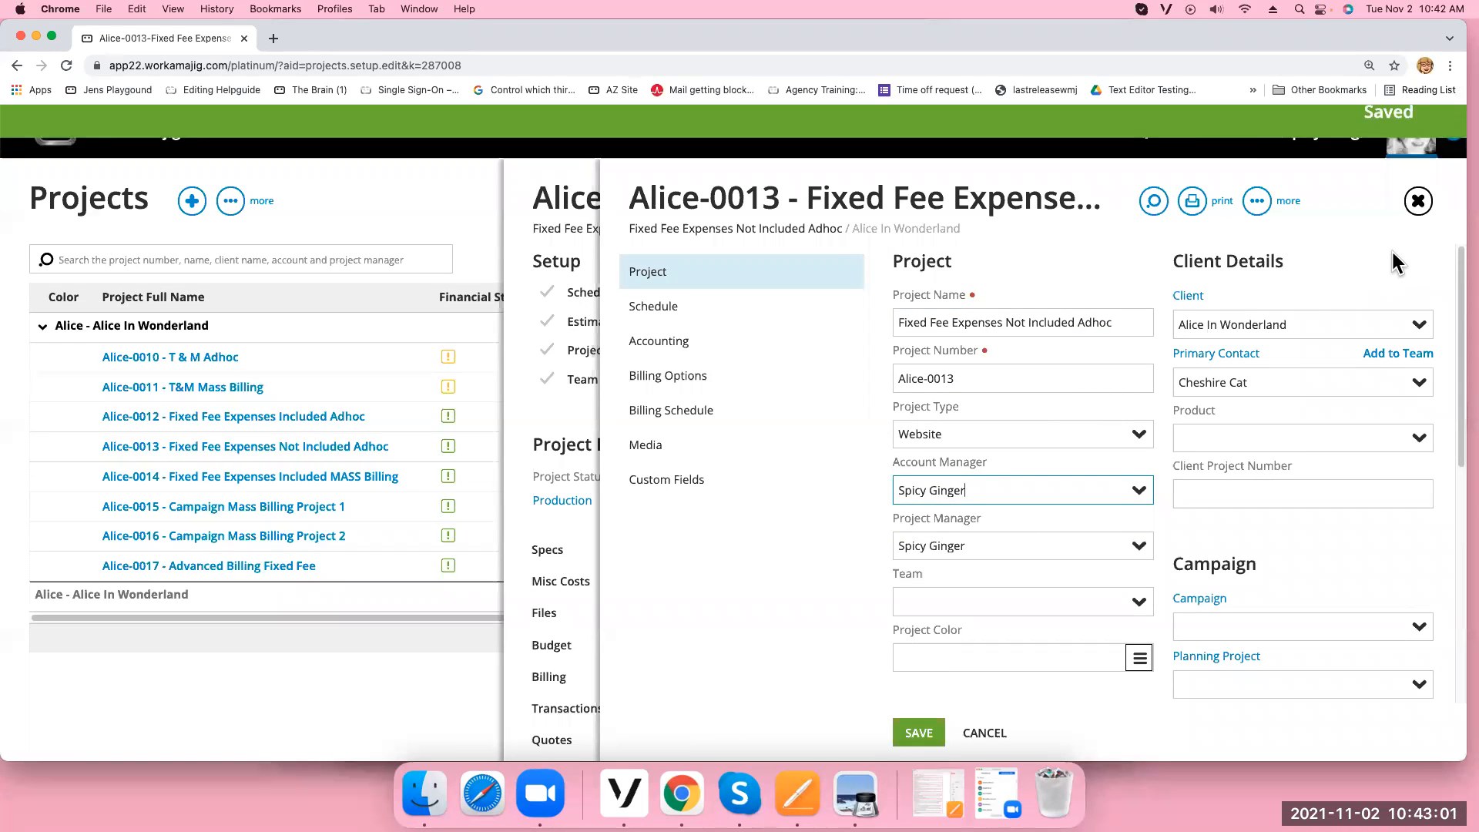
{"action": "left_click", "coordinate": [1418, 201]}
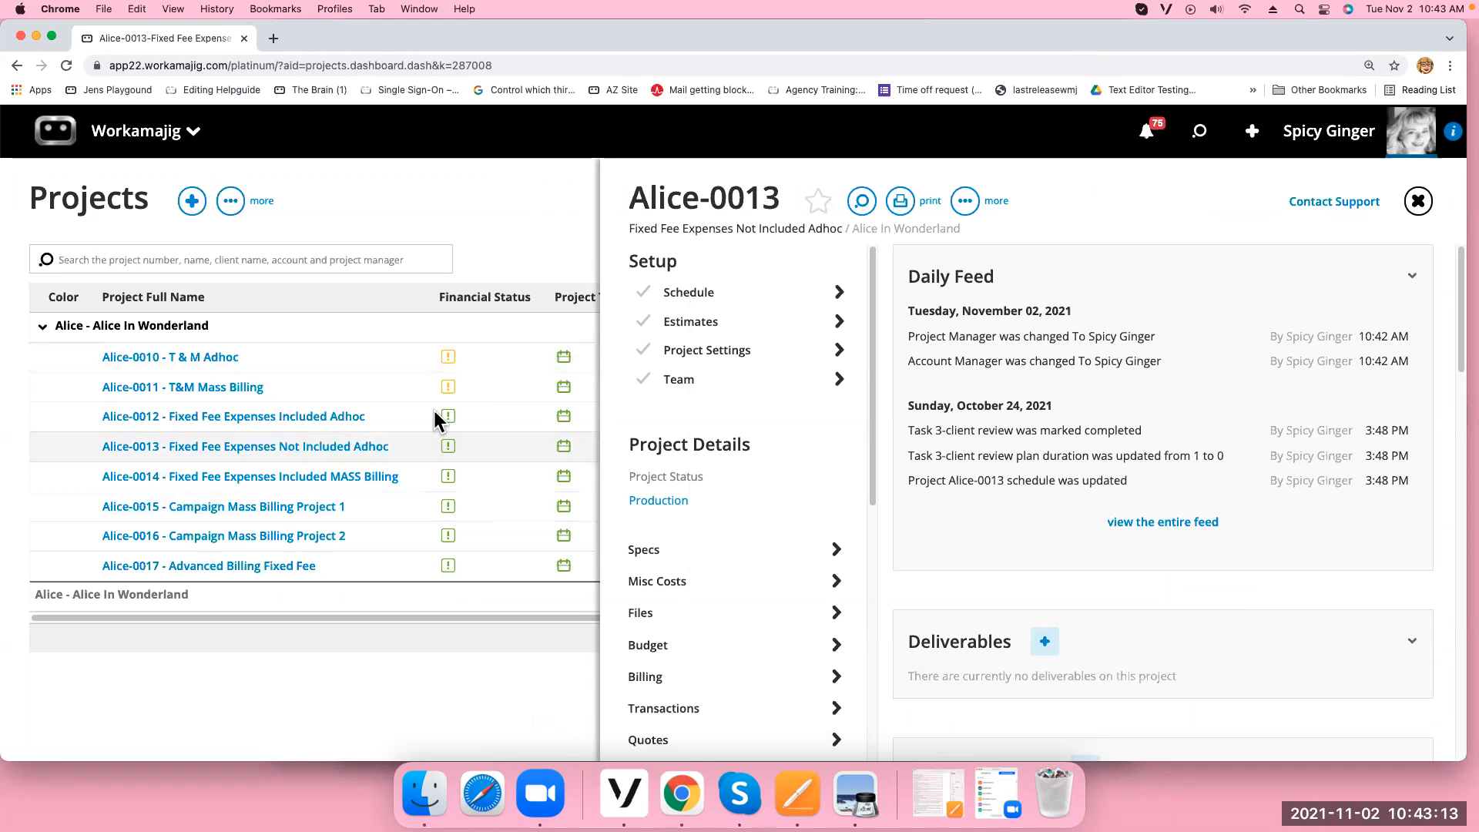
{"action": "left_click", "coordinate": [1418, 202]}
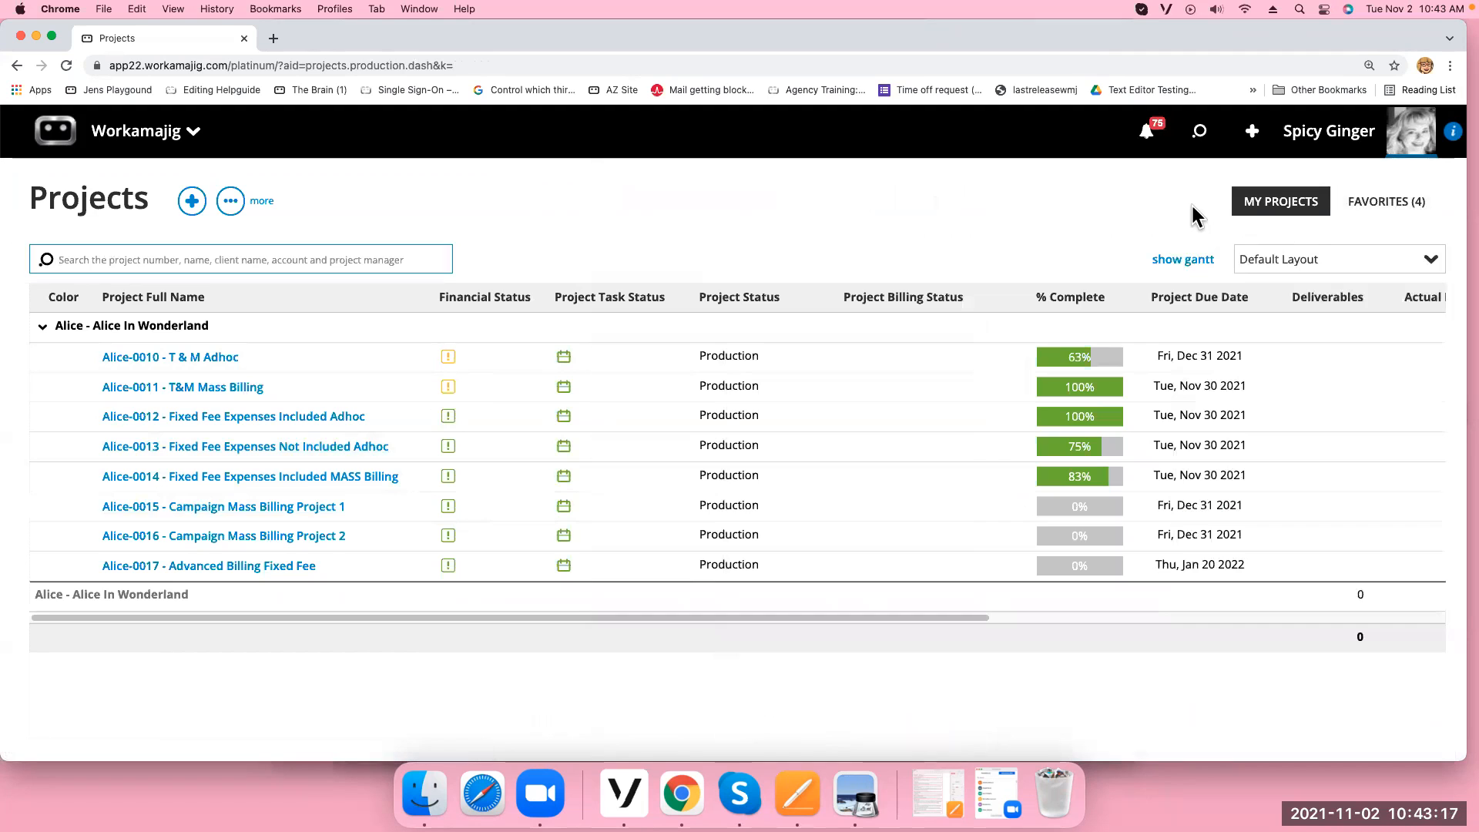
Go to admin/manager System Setup, then Billing Options, and open the Invoice Templates list
{"action": "left_click", "coordinate": [115, 143]}
{"action": "left_click", "coordinate": [1278, 231]}
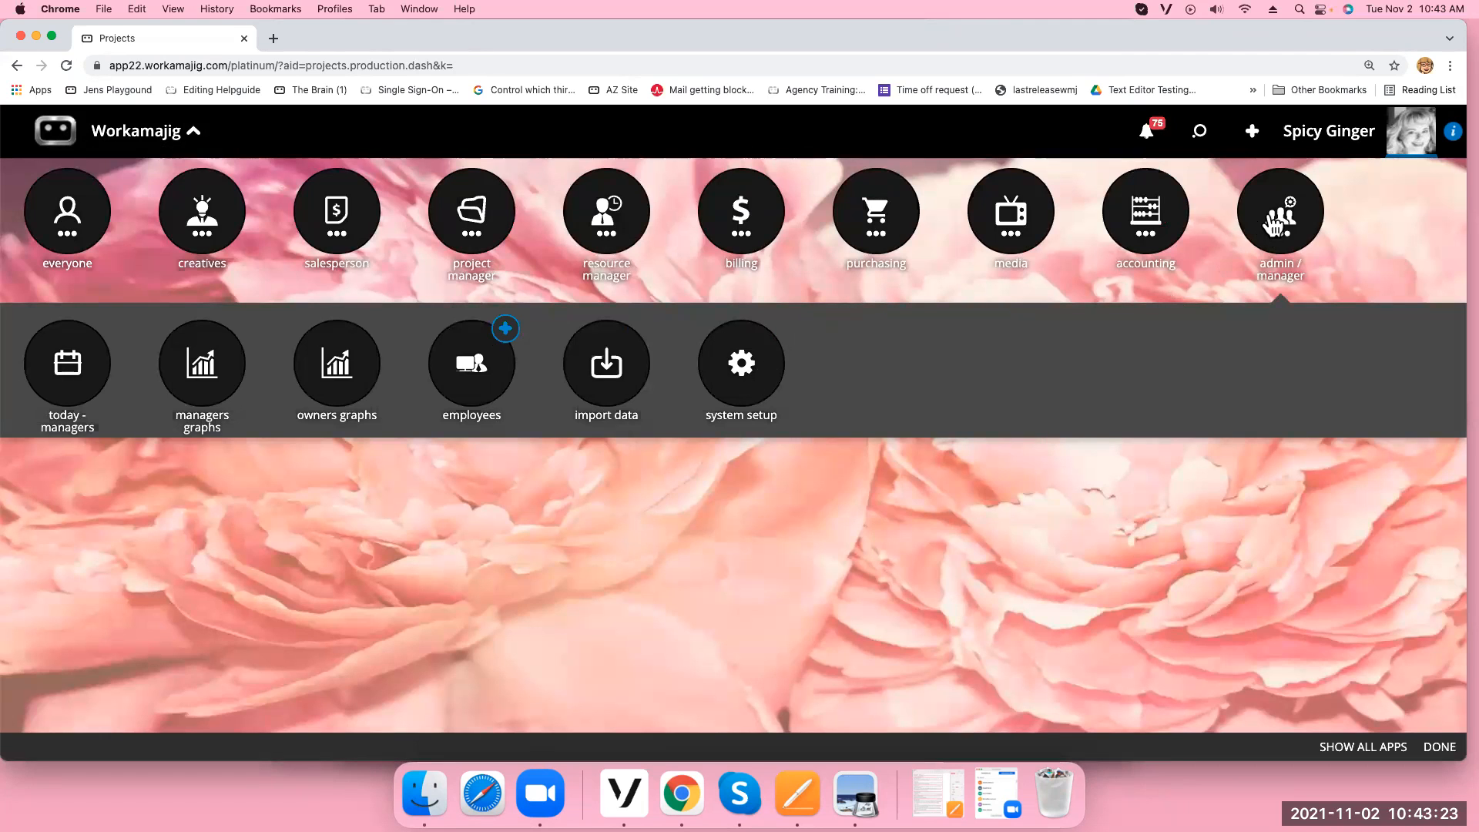
{"action": "left_click", "coordinate": [744, 377]}
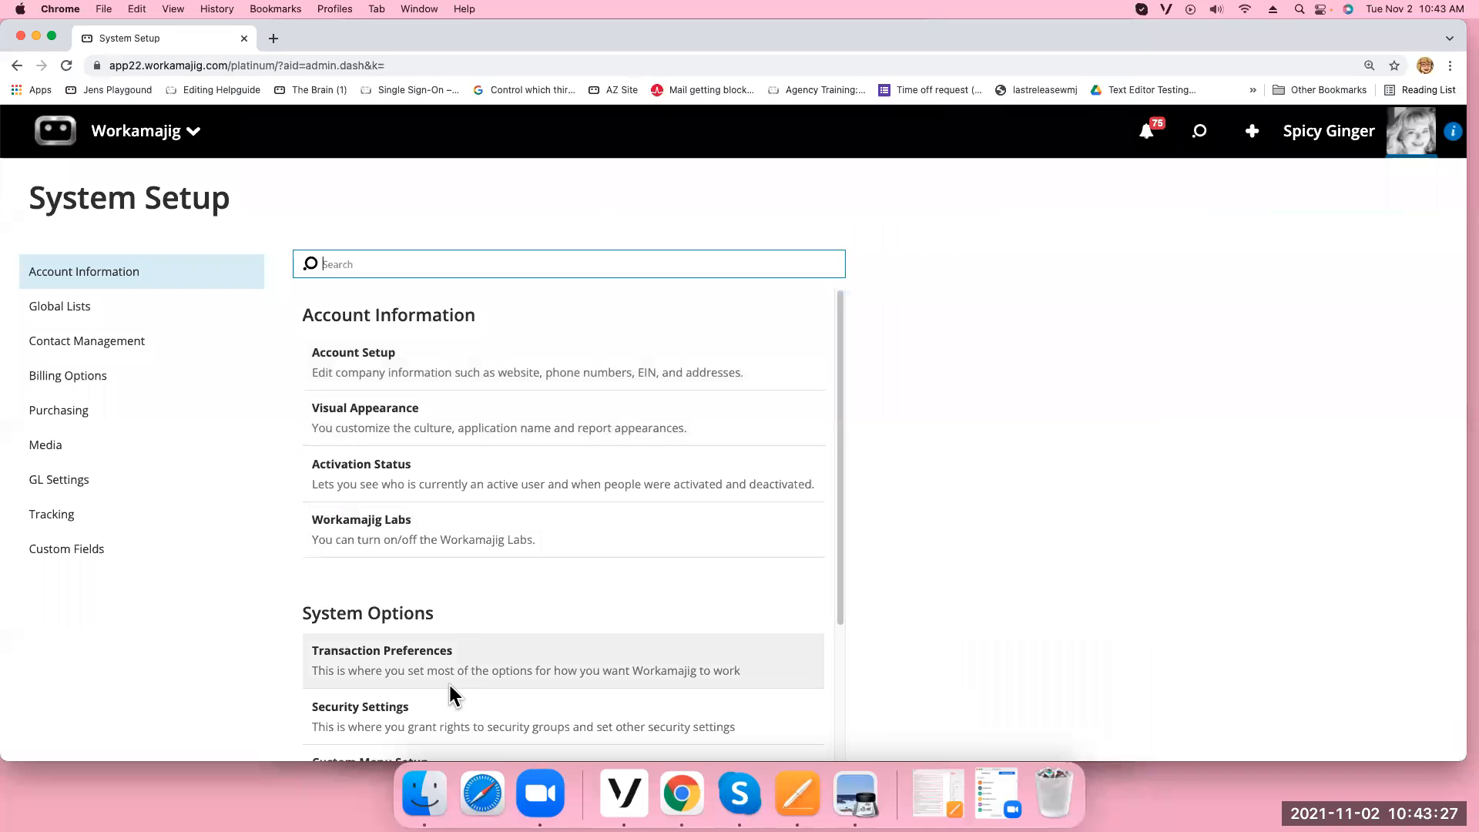
{"action": "left_click", "coordinate": [47, 376]}
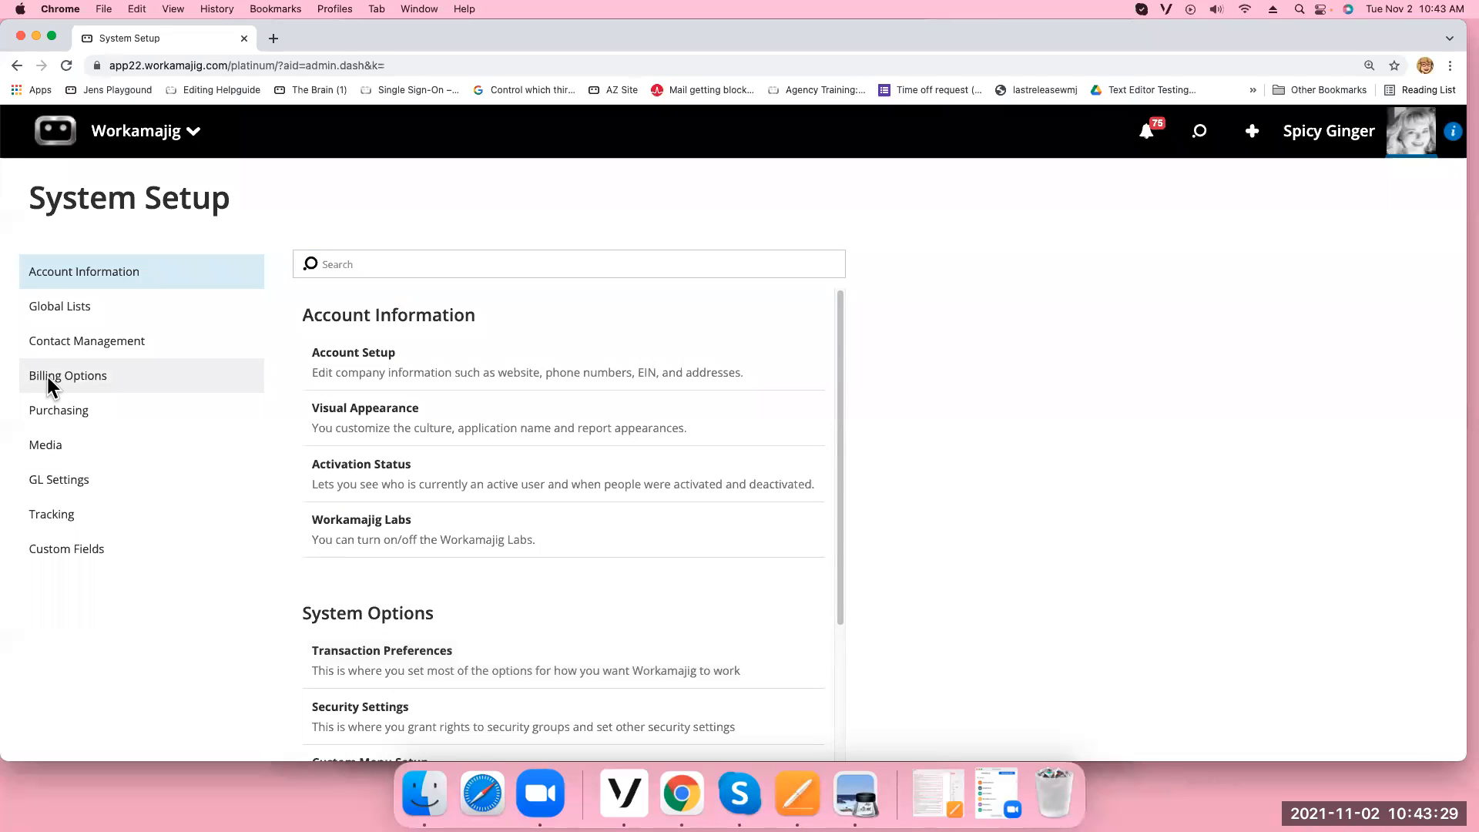
{"action": "left_click_drag", "start_coordinate": [842, 469], "coordinate": [785, 578]}
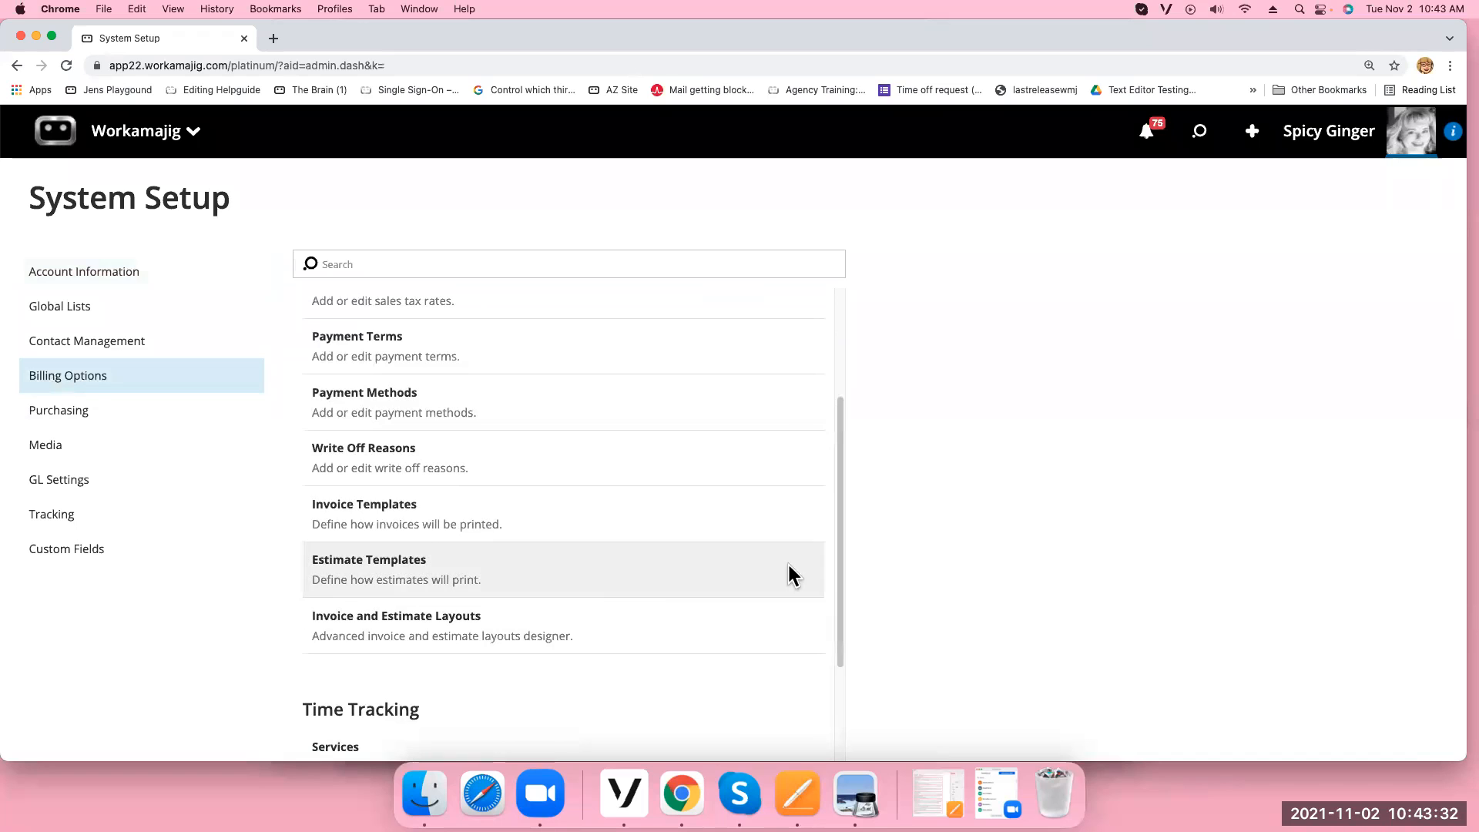
{"action": "left_click", "coordinate": [499, 521]}
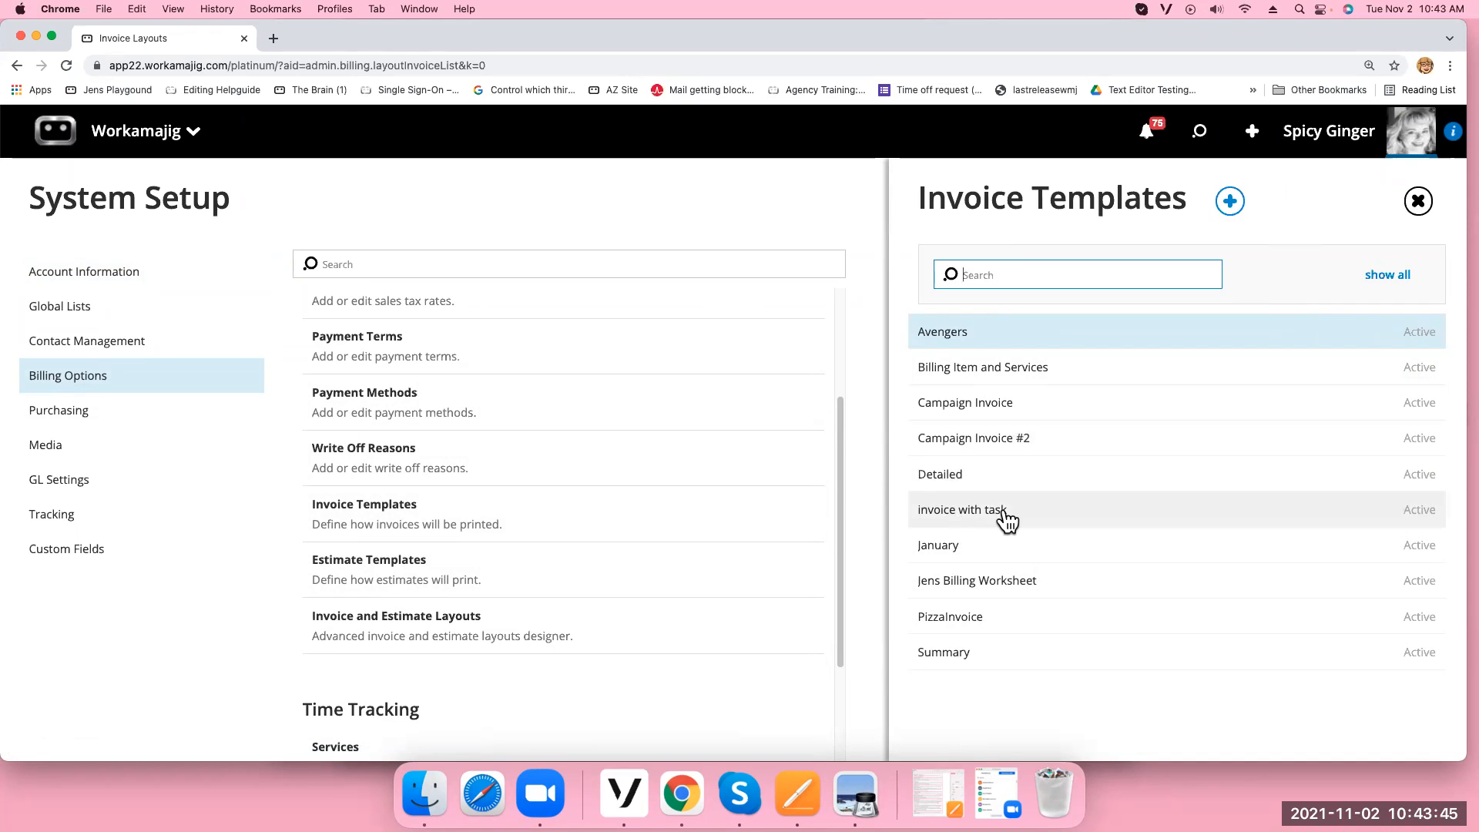
Open the 'invoice with task' template, keep All Lines detail, and leave Show Quantity Description on
{"action": "left_click", "coordinate": [976, 509]}
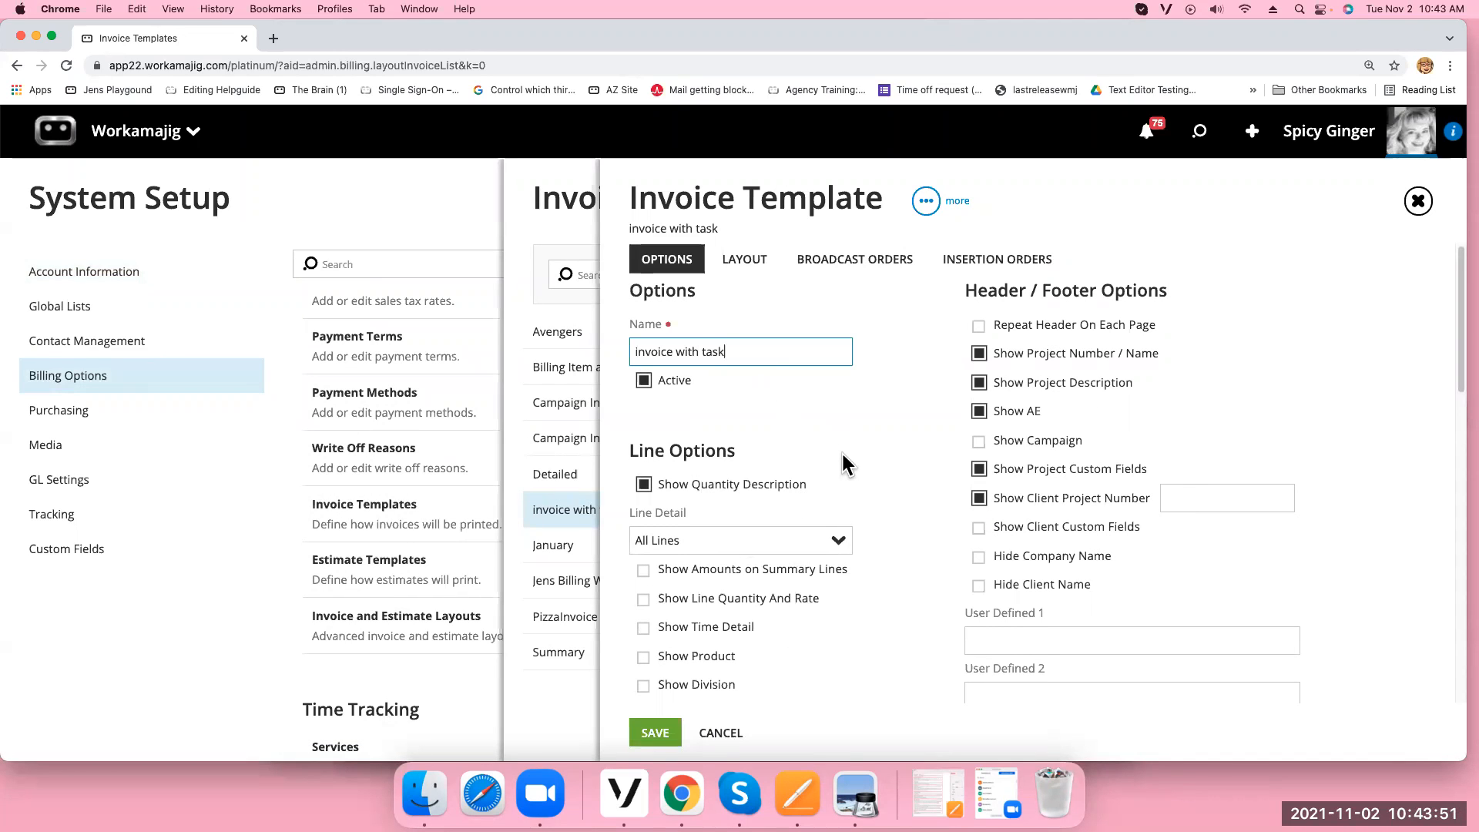
{"action": "scroll", "coordinate": [842, 462], "scroll_direction": "down", "scroll_amount": 1}
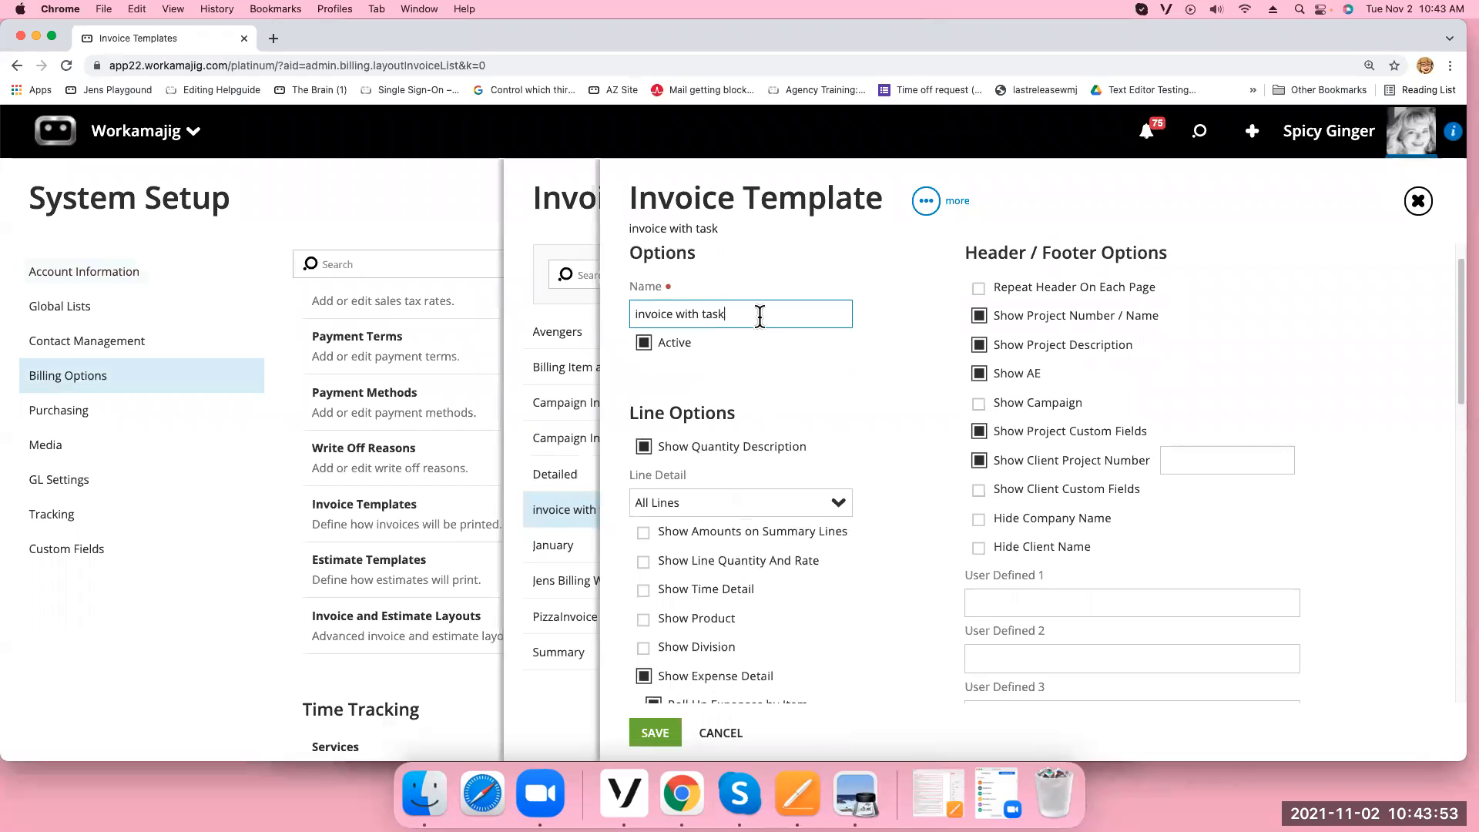
{"action": "scroll", "coordinate": [862, 532], "scroll_direction": "down", "scroll_amount": 5}
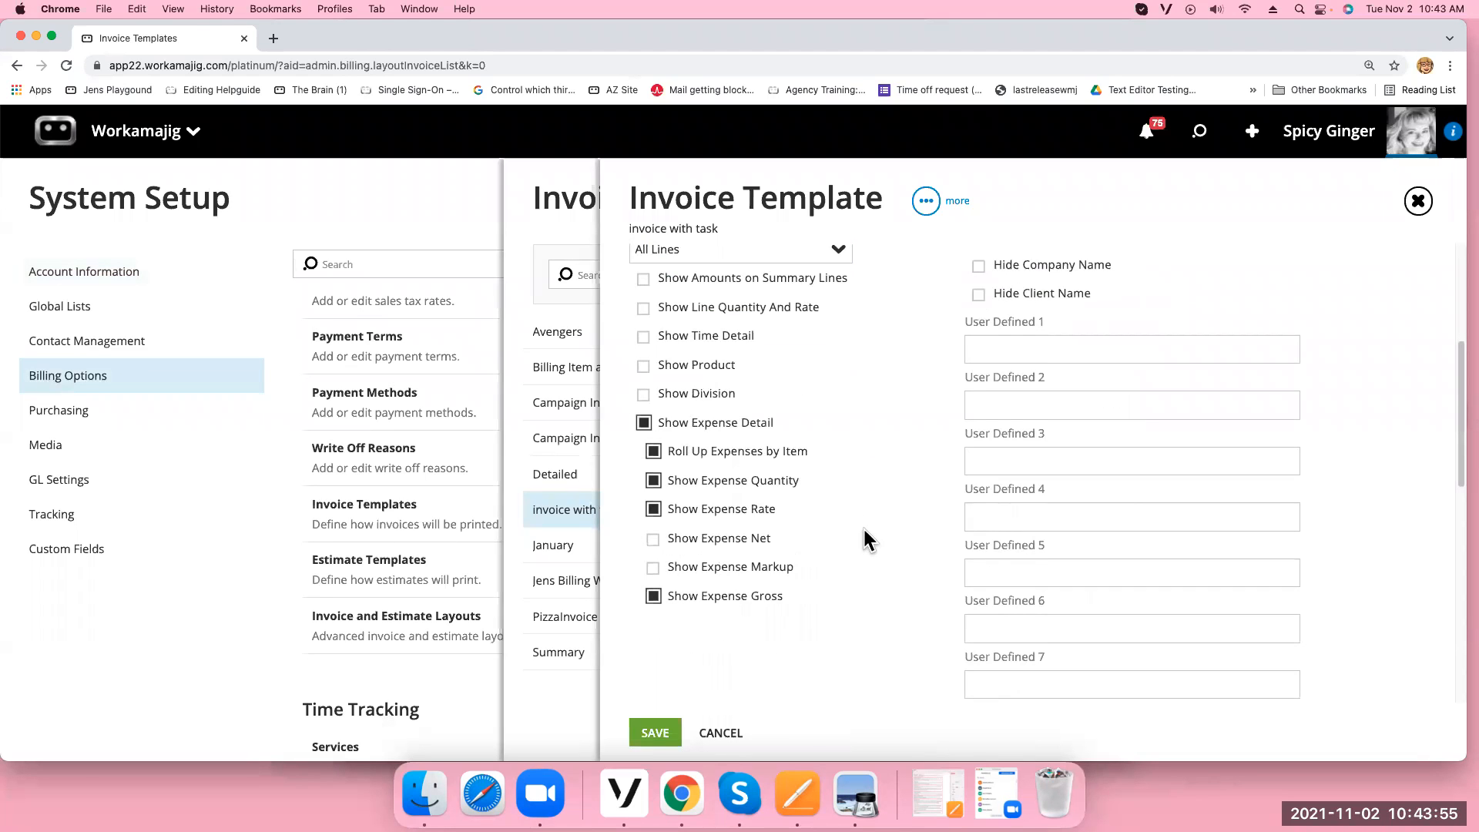
{"action": "scroll", "coordinate": [868, 531], "scroll_direction": "up", "scroll_amount": 5}
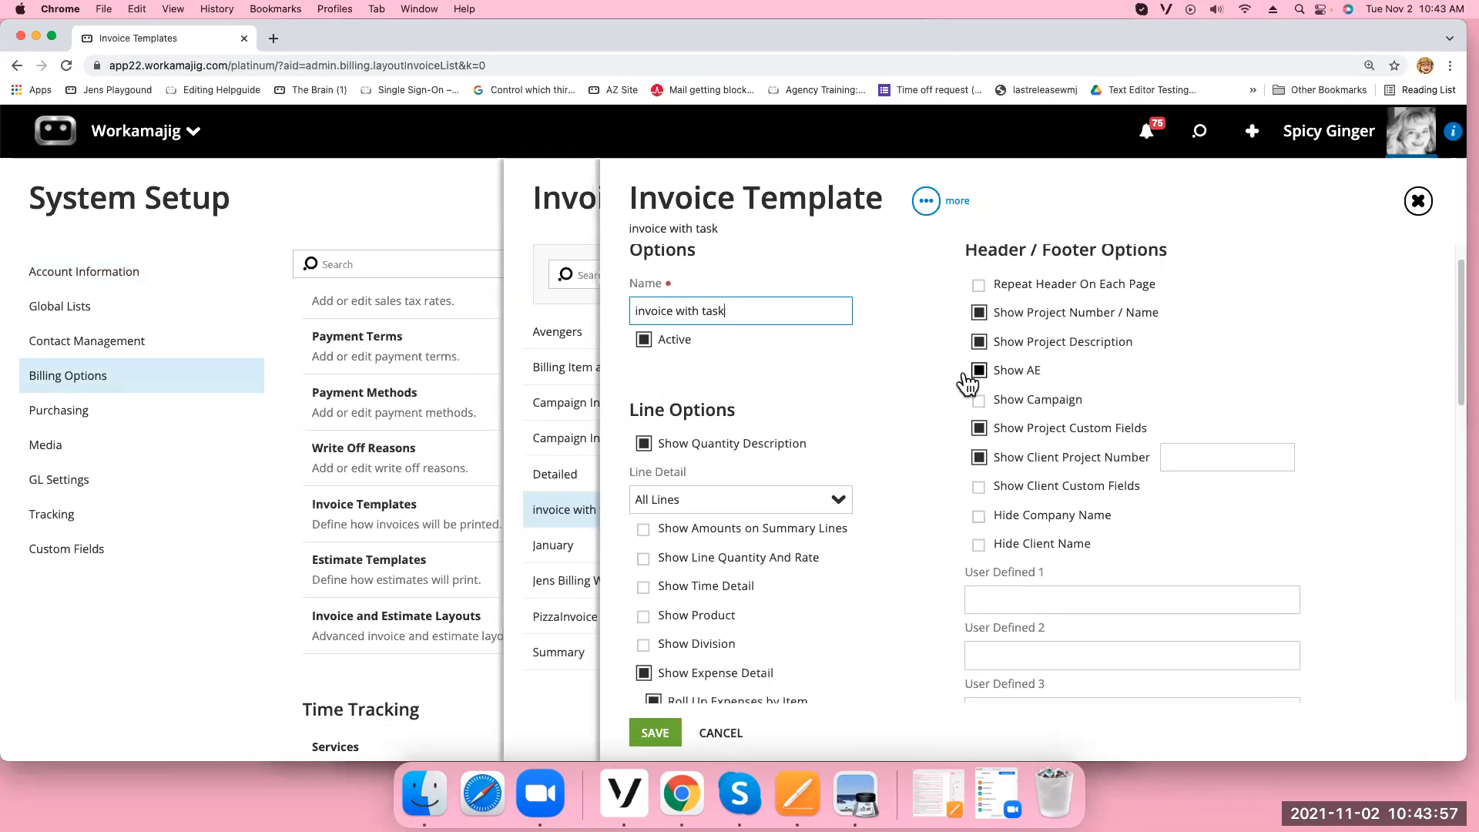
{"action": "left_click", "coordinate": [835, 504]}
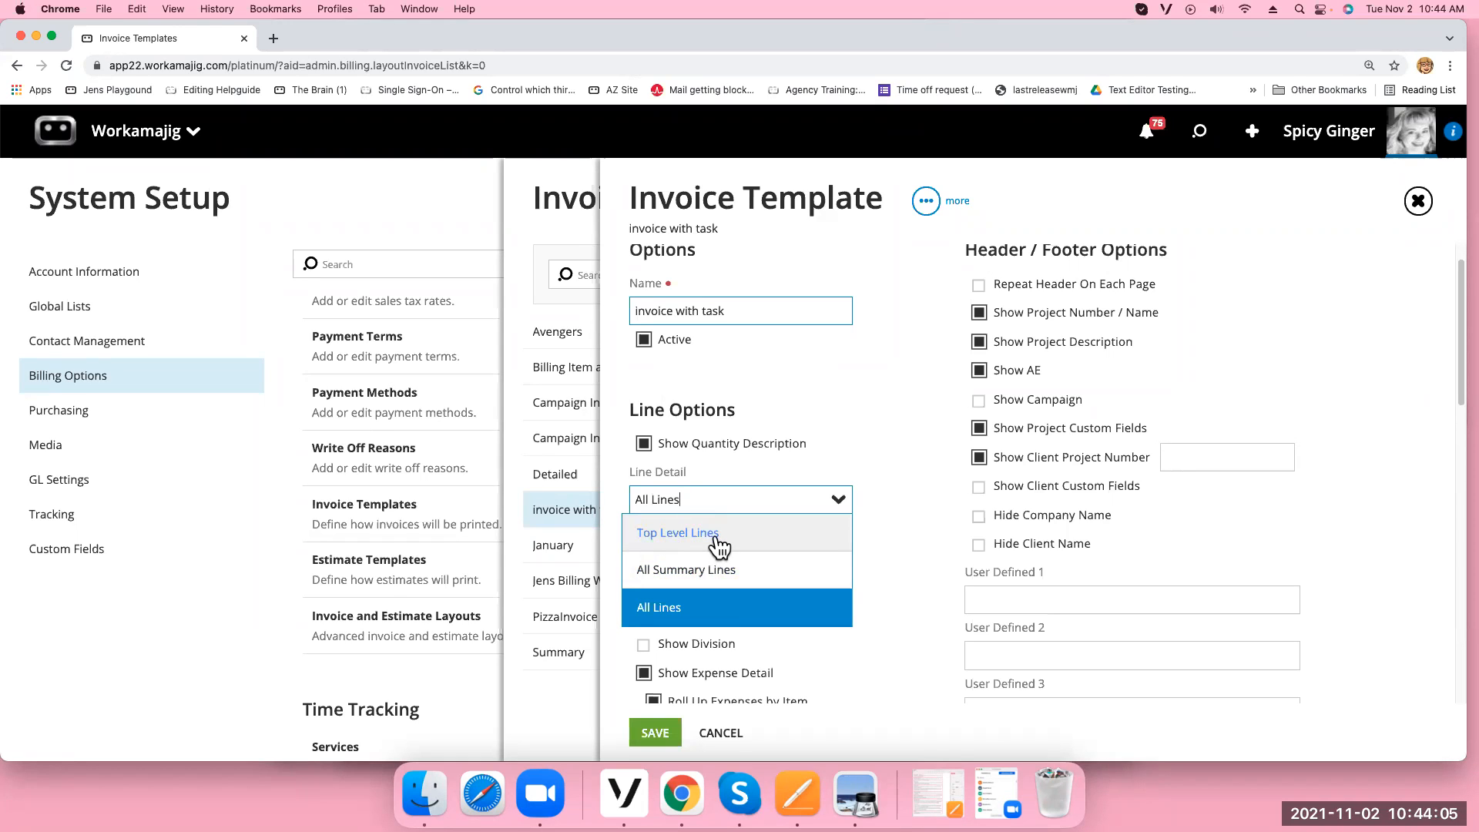
{"action": "left_click", "coordinate": [772, 502]}
{"action": "left_click", "coordinate": [661, 444]}
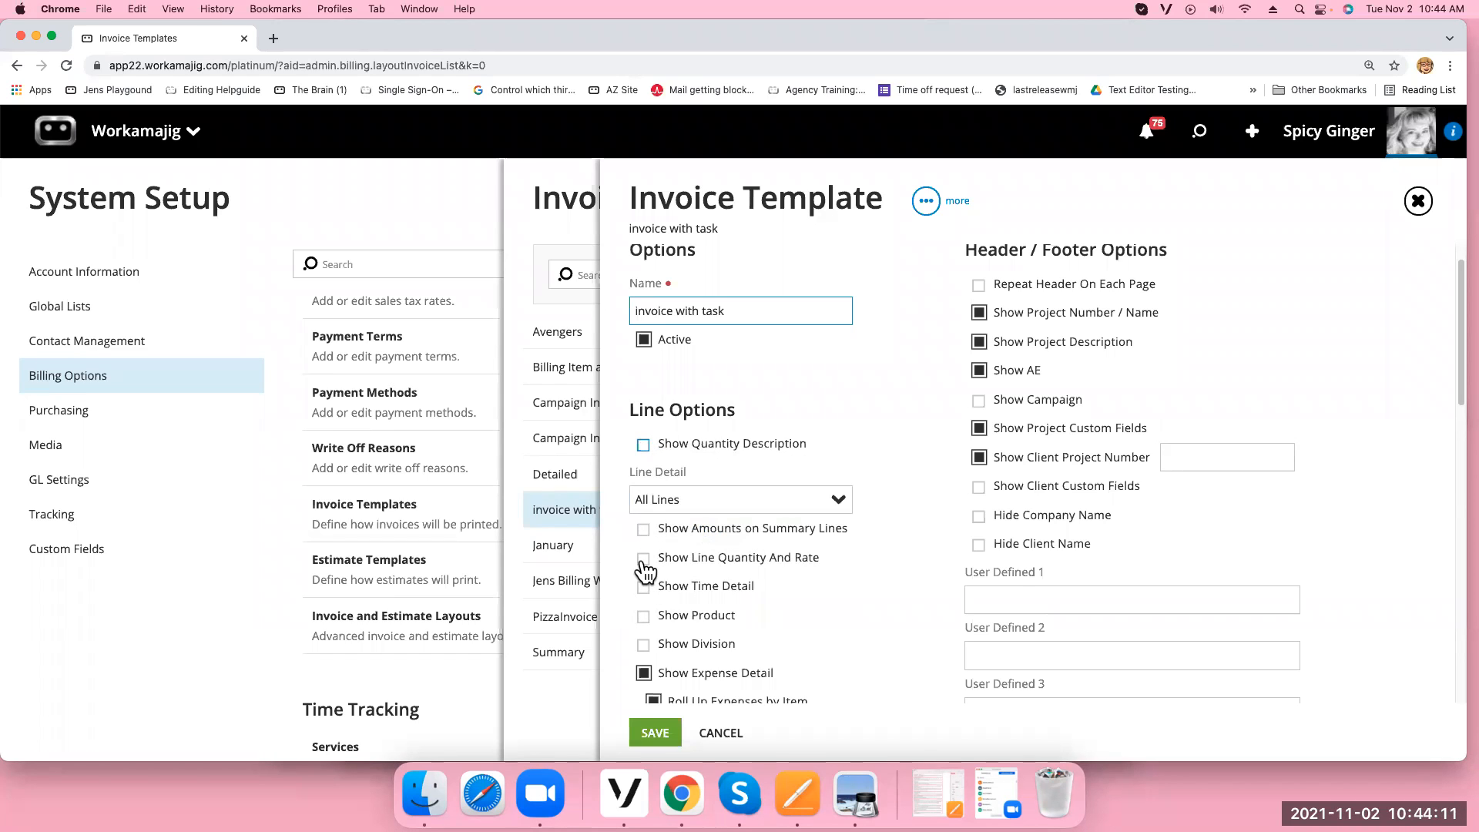
{"action": "left_click", "coordinate": [647, 448]}
Inspect the template's Footer Message field, then close the template editor
{"action": "scroll", "coordinate": [882, 559], "scroll_direction": "down", "scroll_amount": 2}
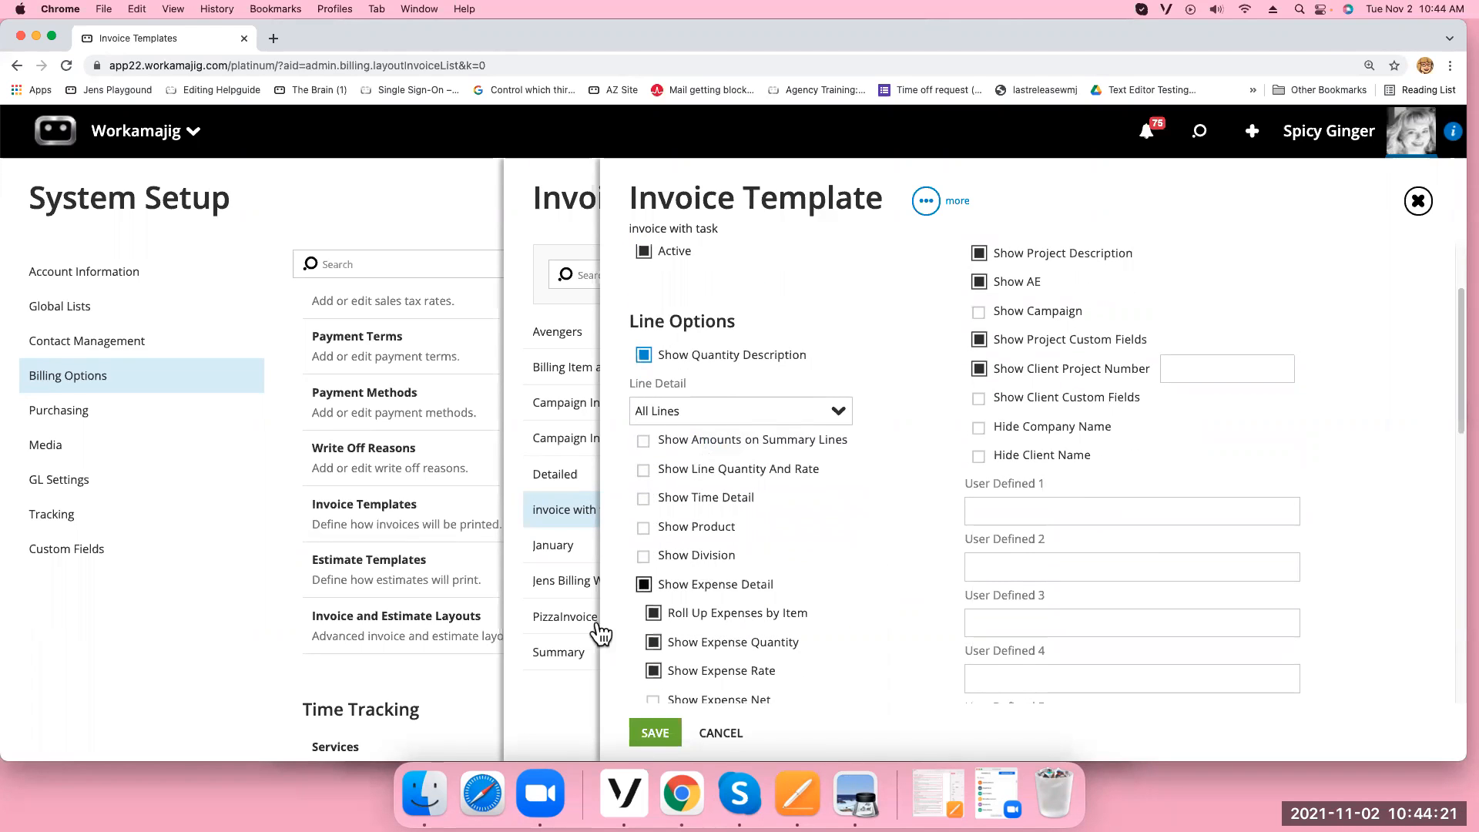
{"action": "scroll", "coordinate": [817, 680], "scroll_direction": "down", "scroll_amount": 2}
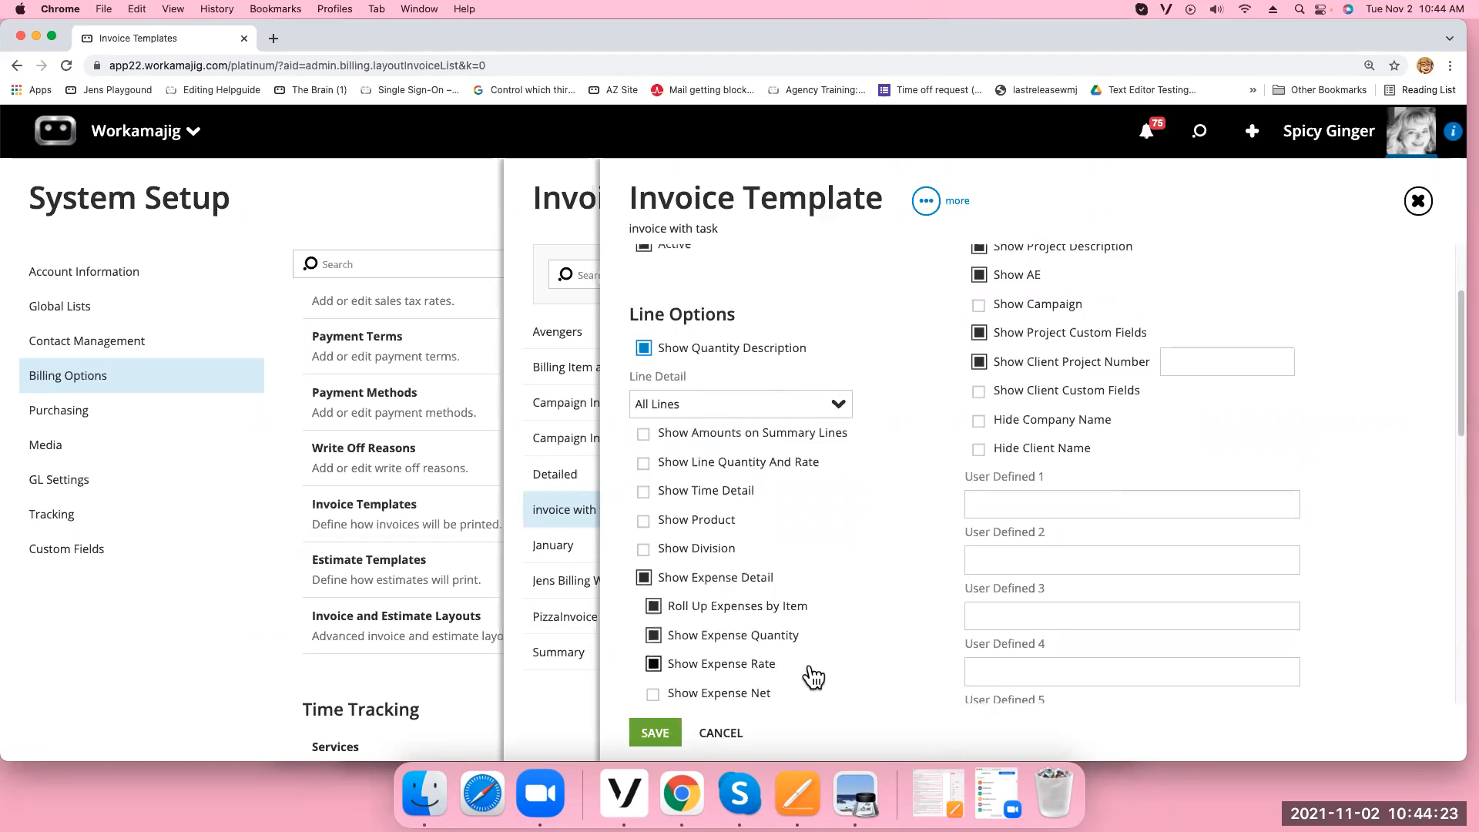
{"action": "scroll", "coordinate": [822, 681], "scroll_direction": "down", "scroll_amount": 10}
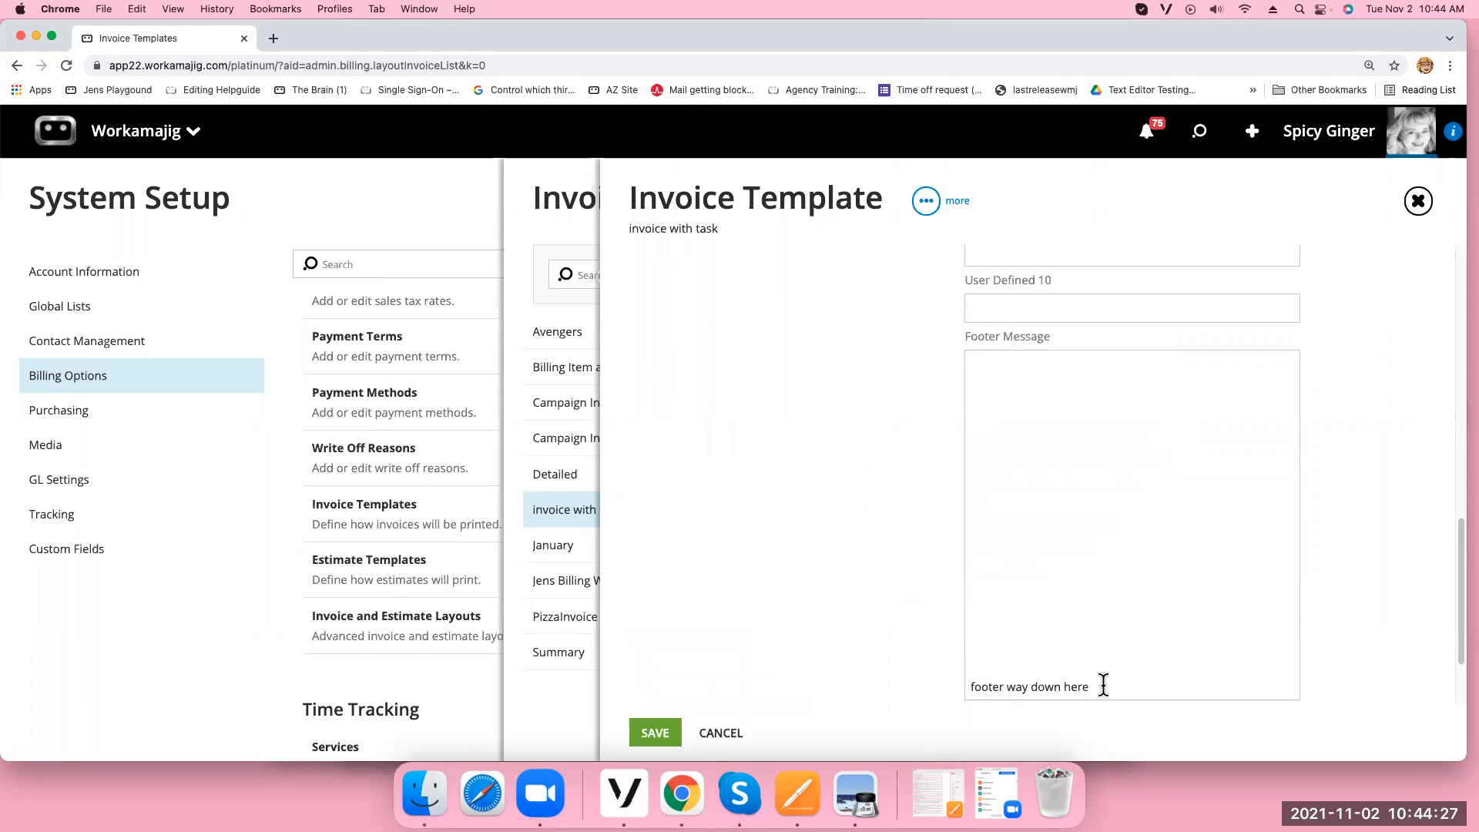
{"action": "left_click", "coordinate": [976, 364]}
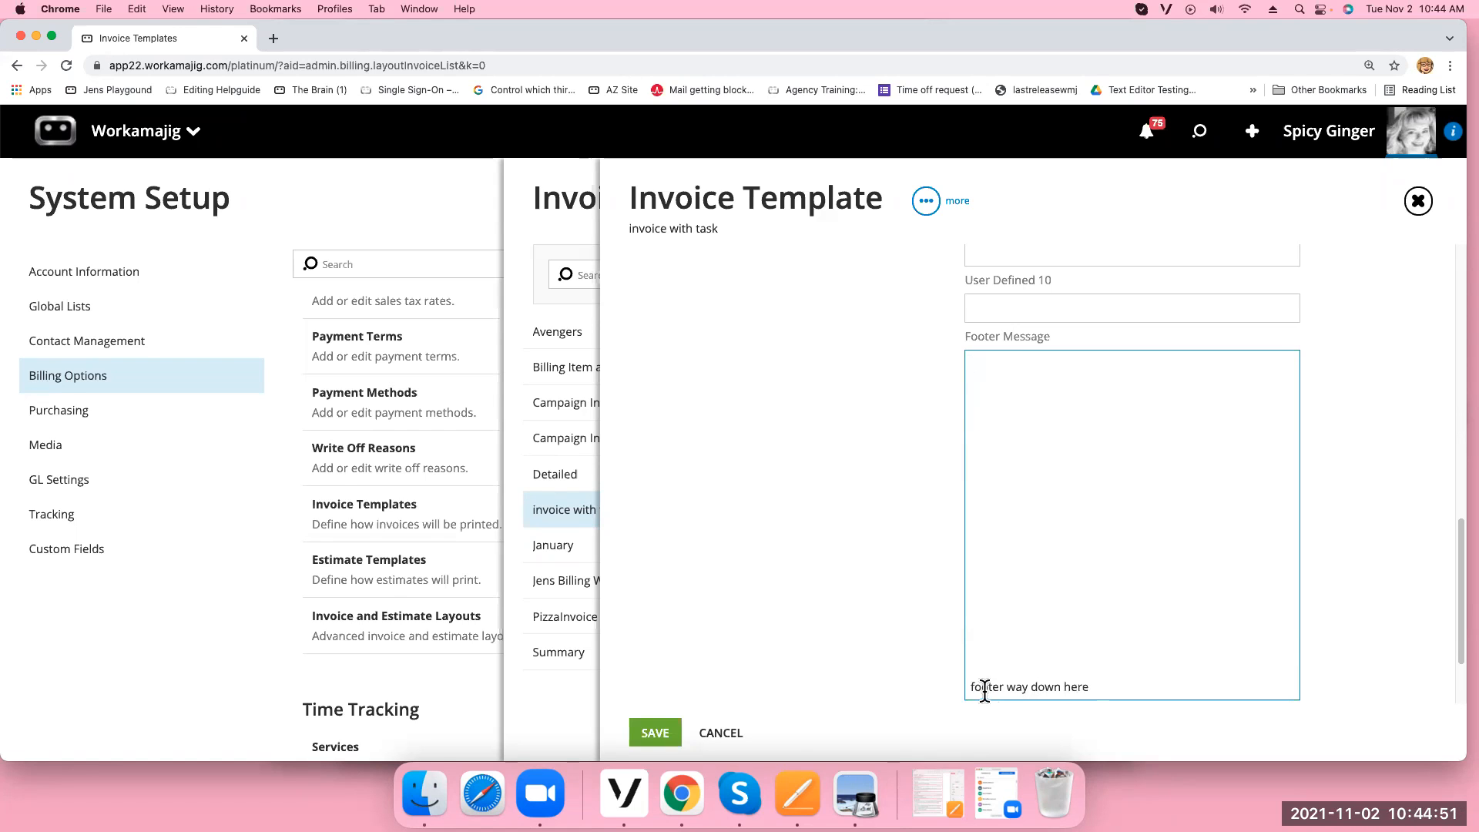
{"action": "left_click_drag", "start_coordinate": [1463, 634], "coordinate": [1456, 574]}
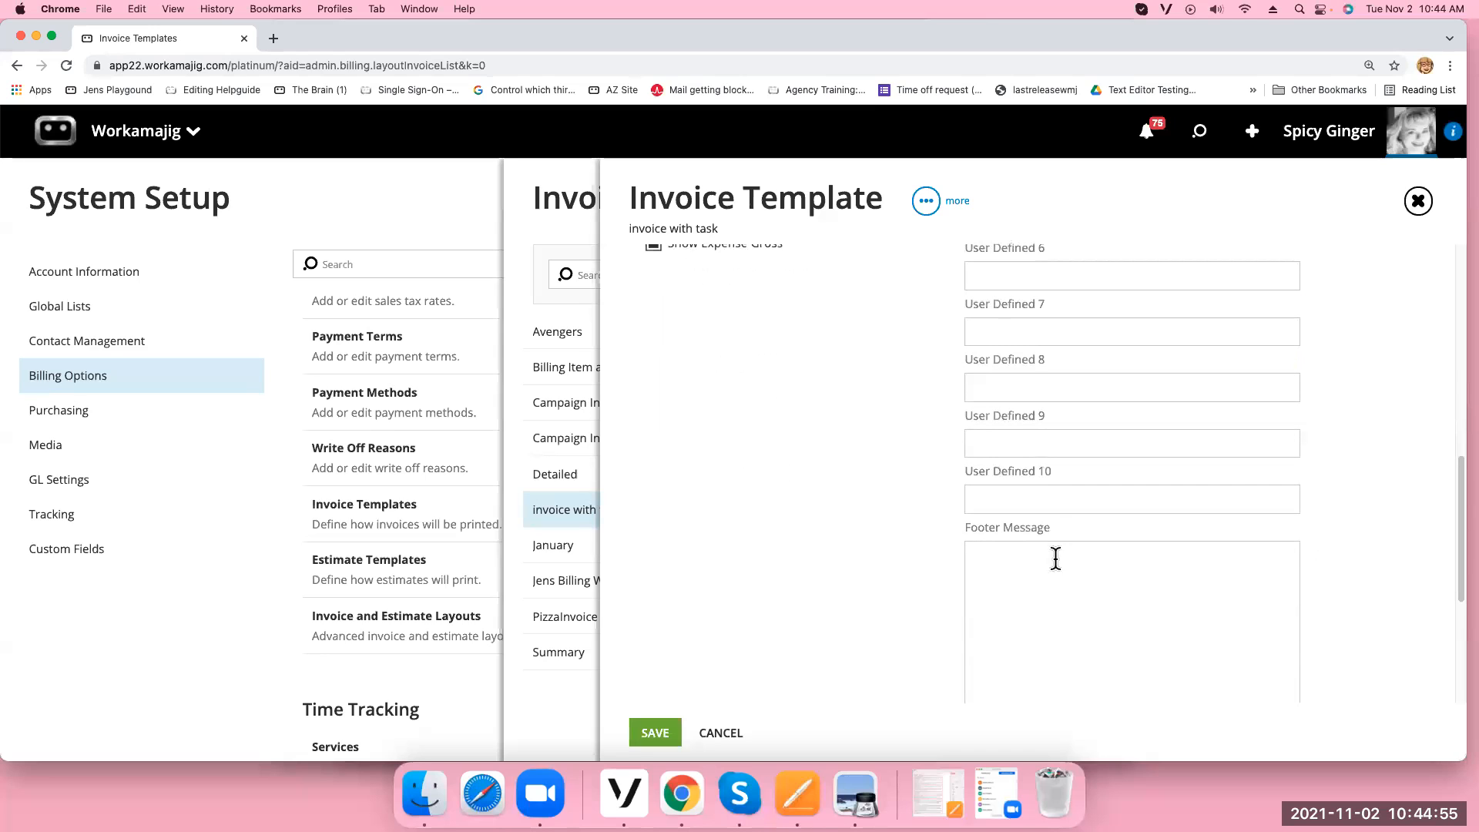
{"action": "left_click", "coordinate": [977, 556]}
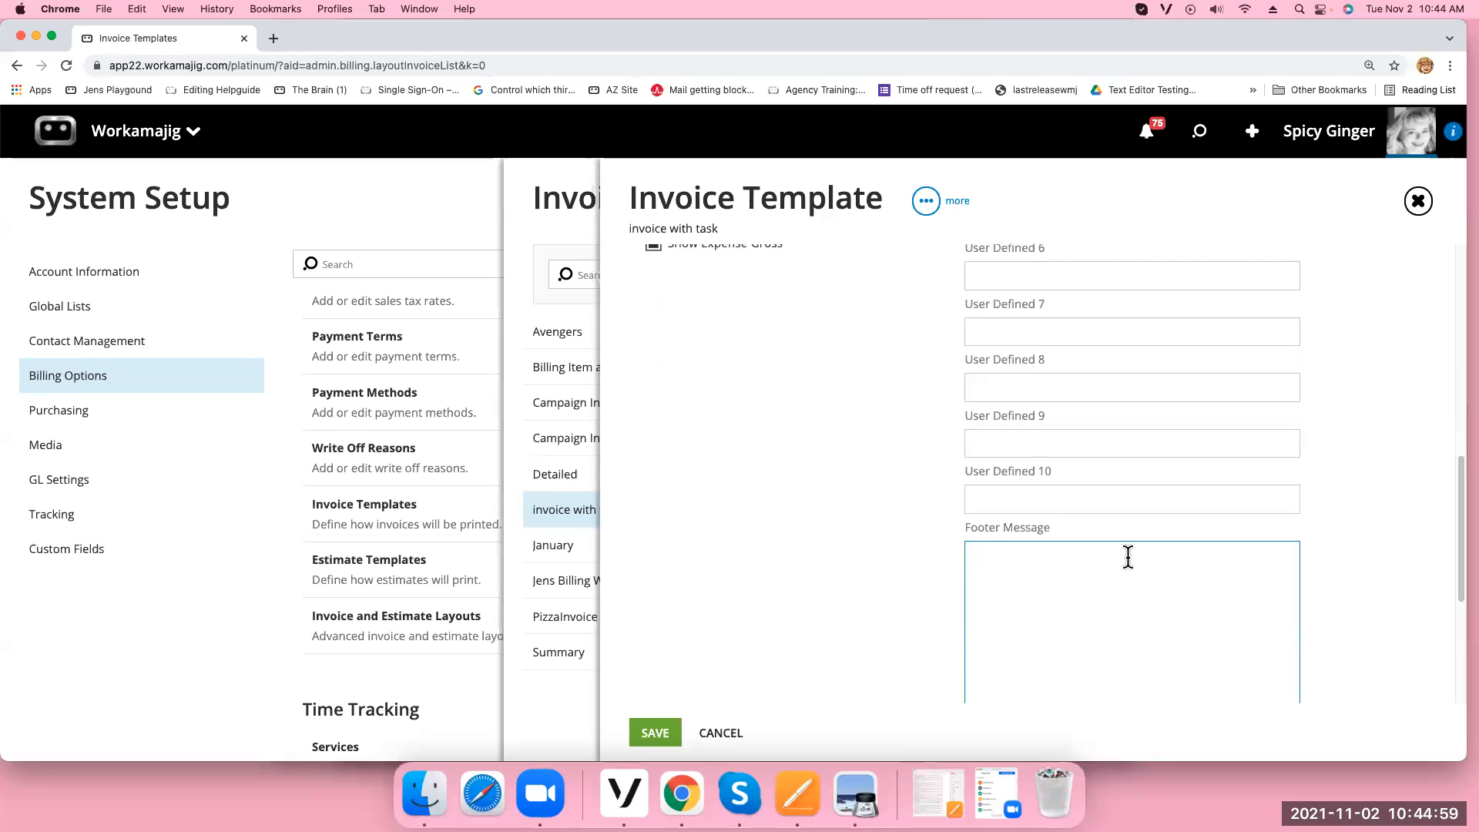
{"action": "left_click", "coordinate": [1418, 203]}
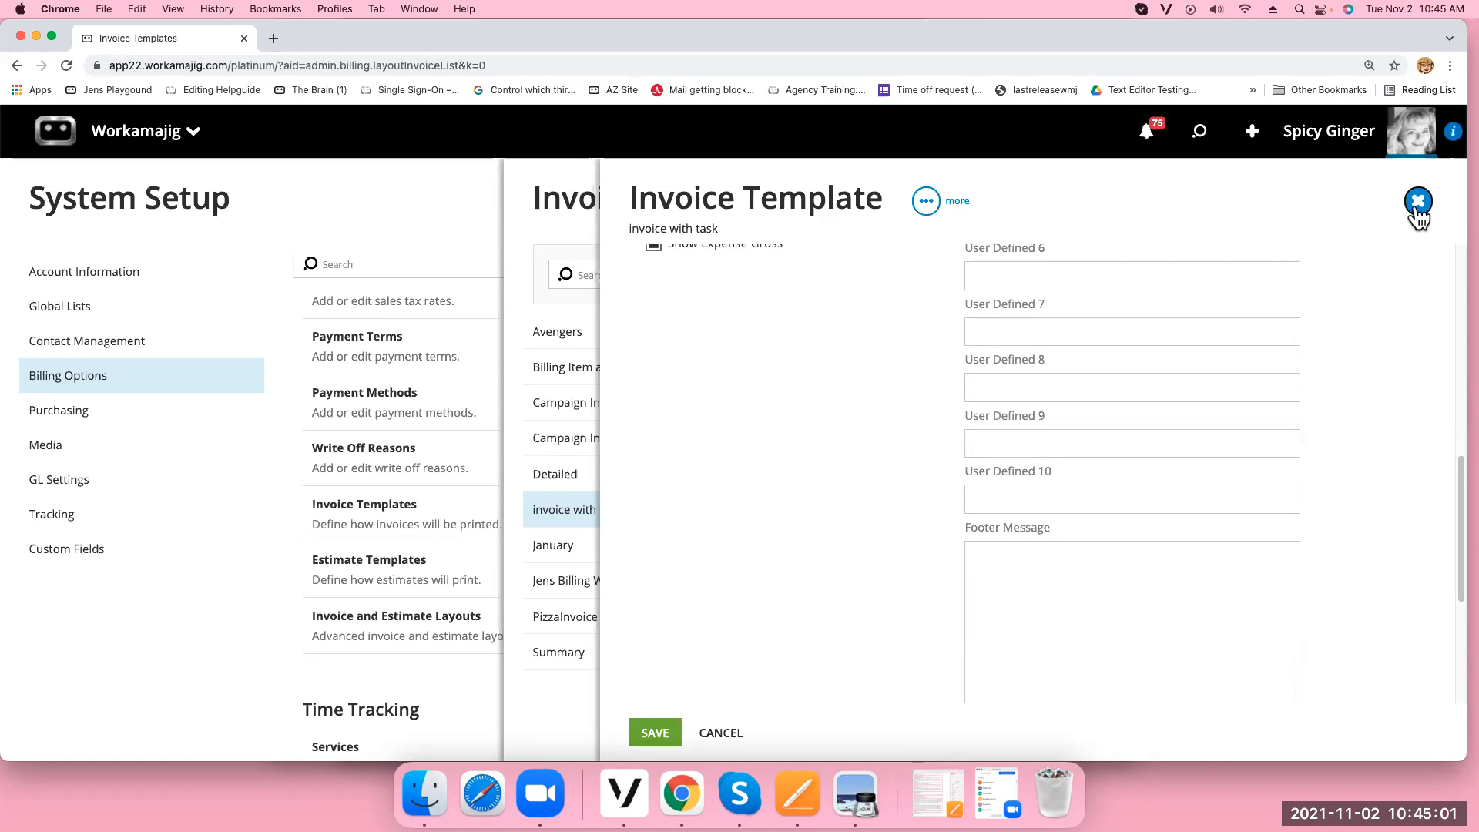
Discard the open template and view the Detailed template's Layout settings
{"action": "left_click", "coordinate": [1329, 131]}
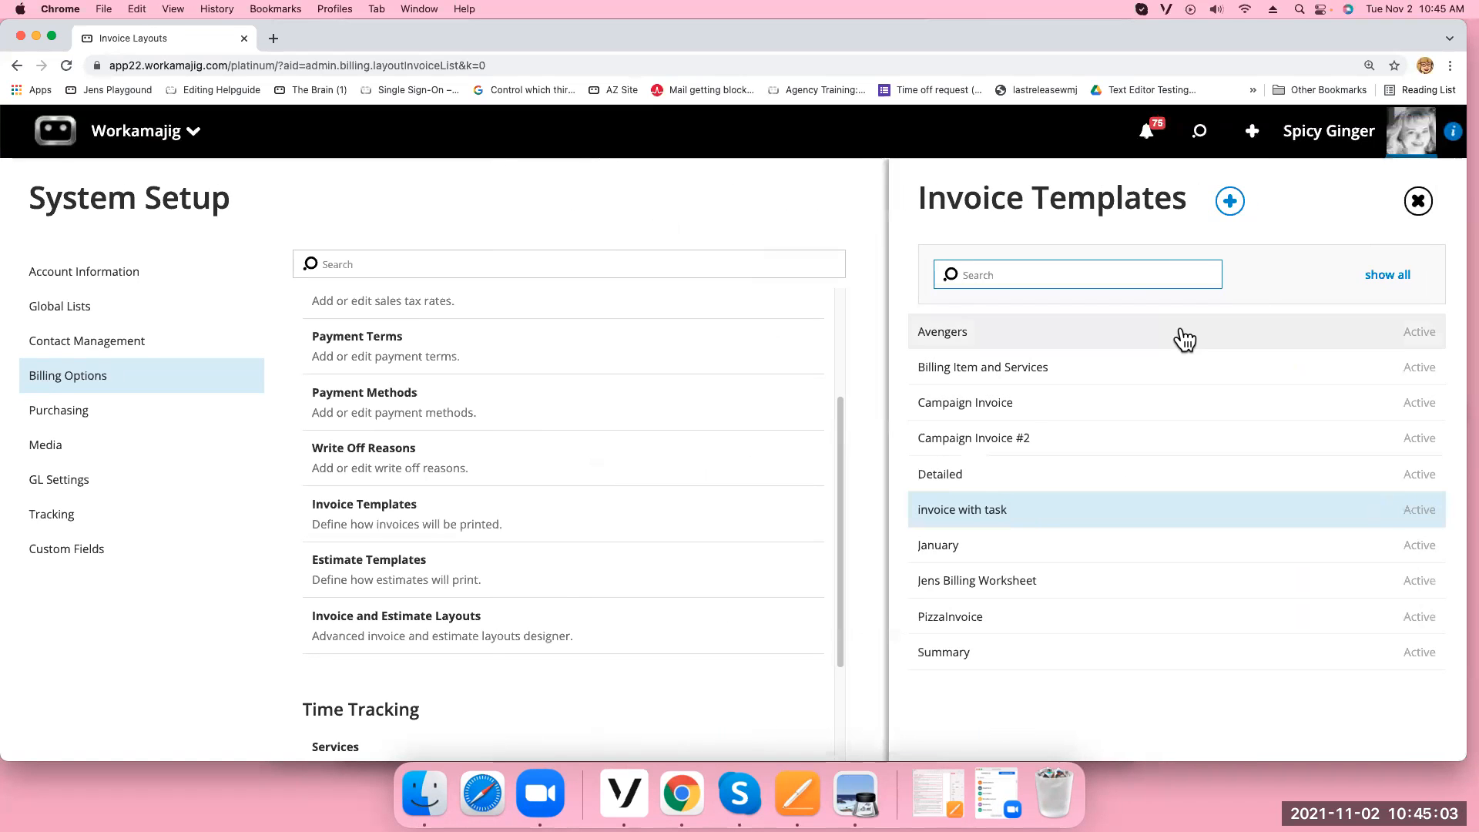
{"action": "left_click", "coordinate": [962, 481]}
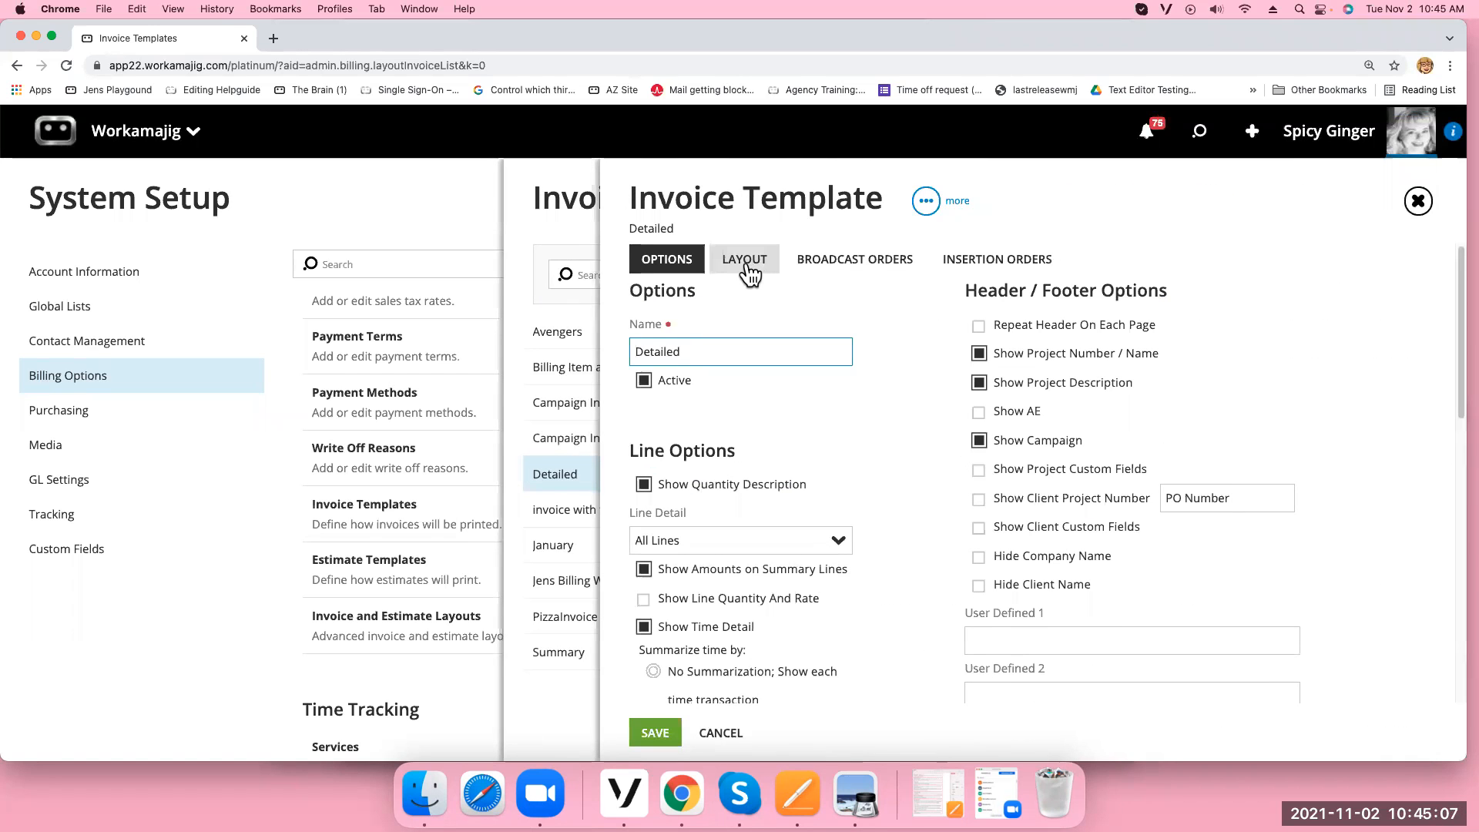
{"action": "left_click", "coordinate": [745, 262]}
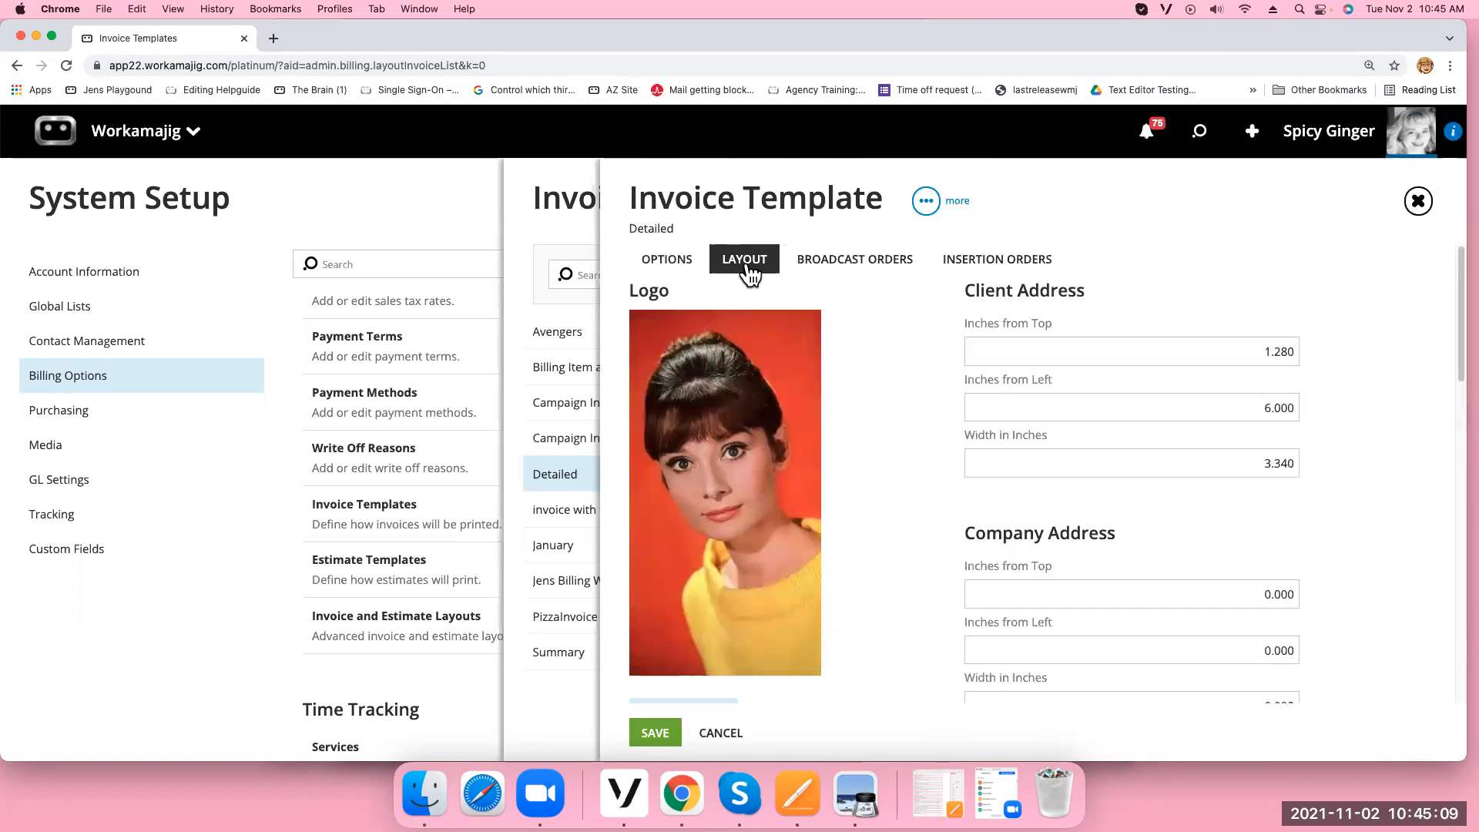
{"action": "scroll", "coordinate": [890, 628], "scroll_direction": "down", "scroll_amount": 6}
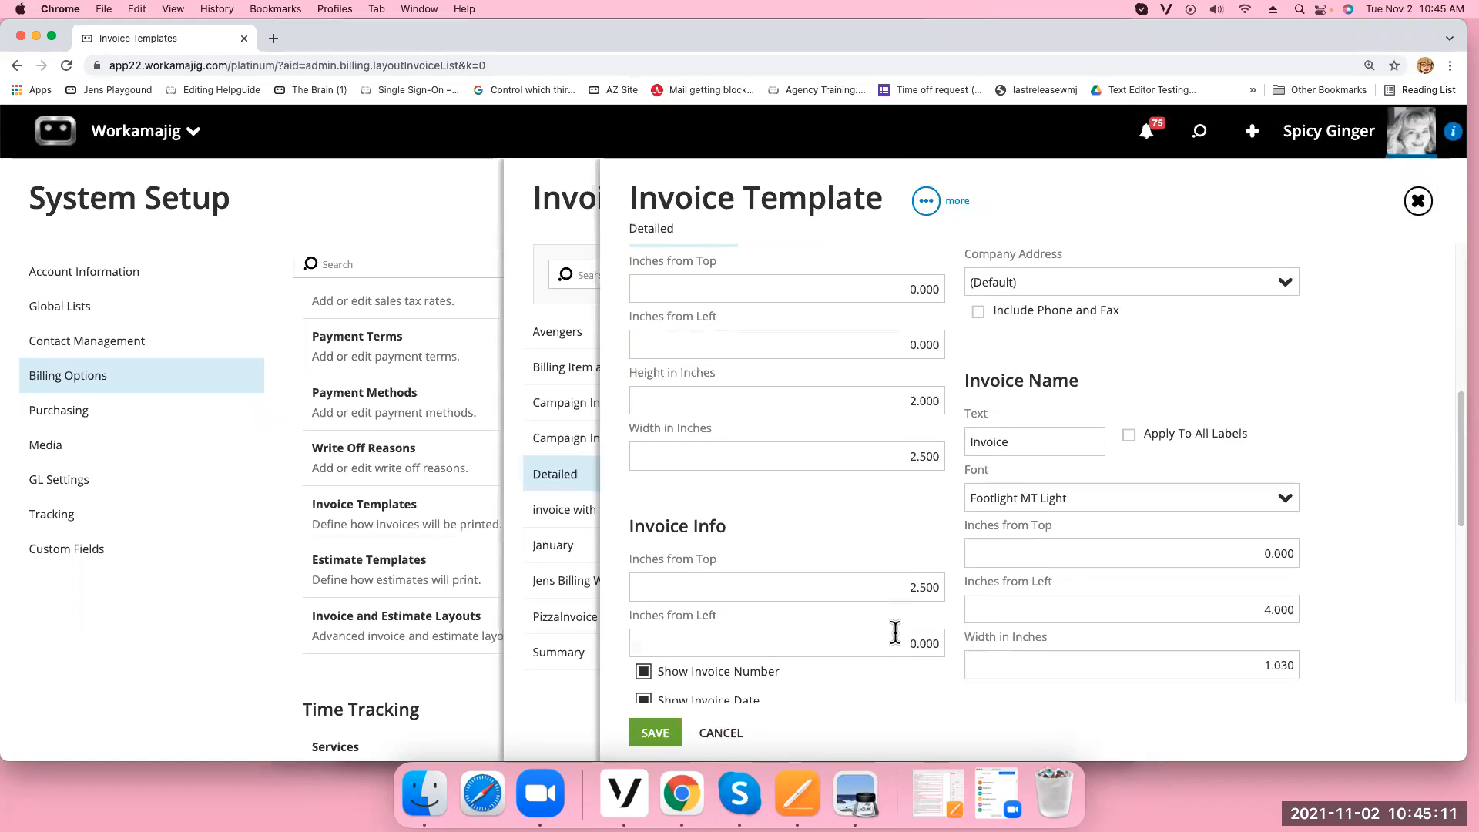
{"action": "scroll", "coordinate": [895, 632], "scroll_direction": "up", "scroll_amount": 3}
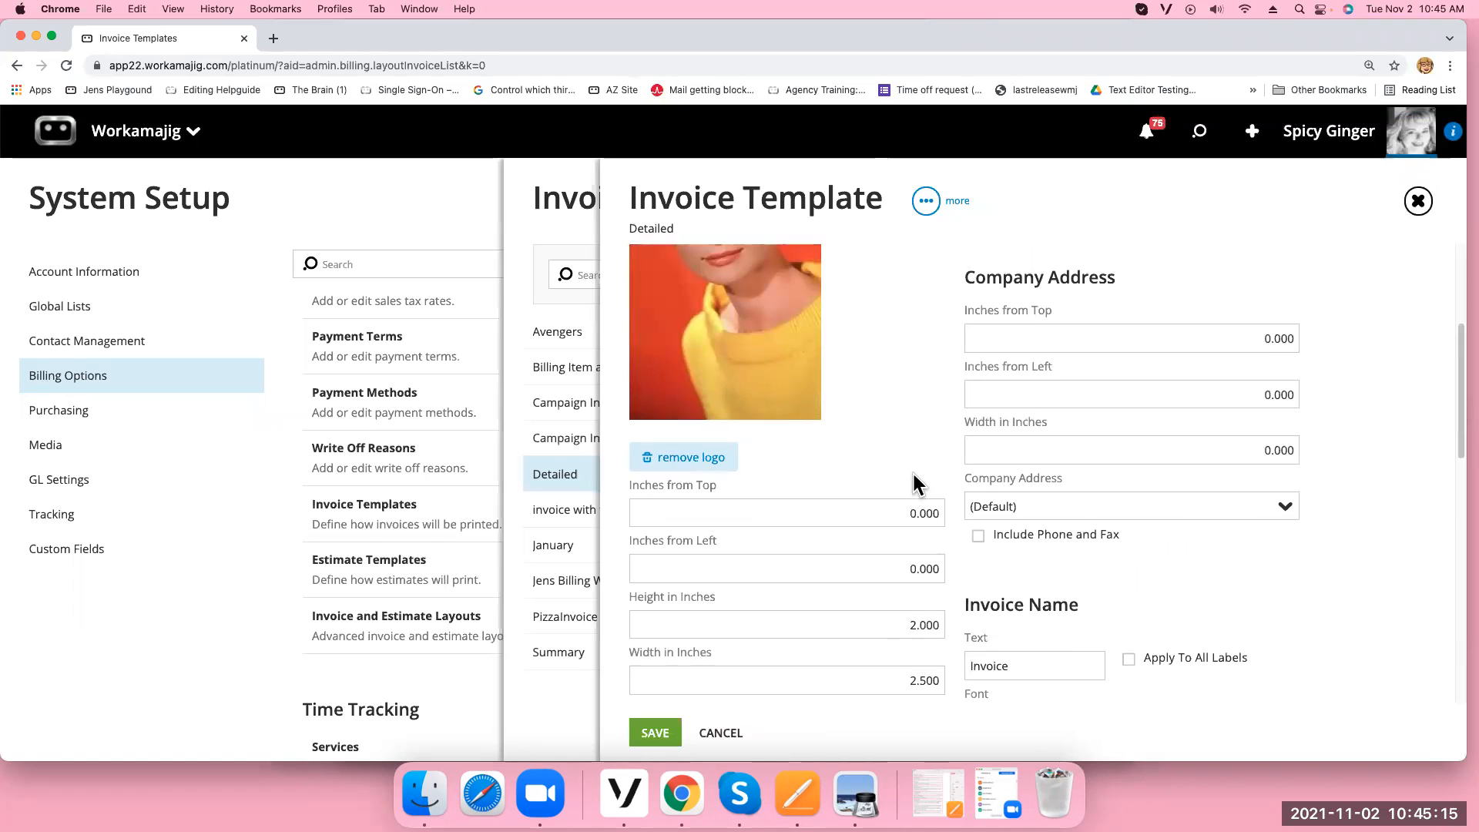
{"action": "scroll", "coordinate": [914, 485], "scroll_direction": "up", "scroll_amount": 3}
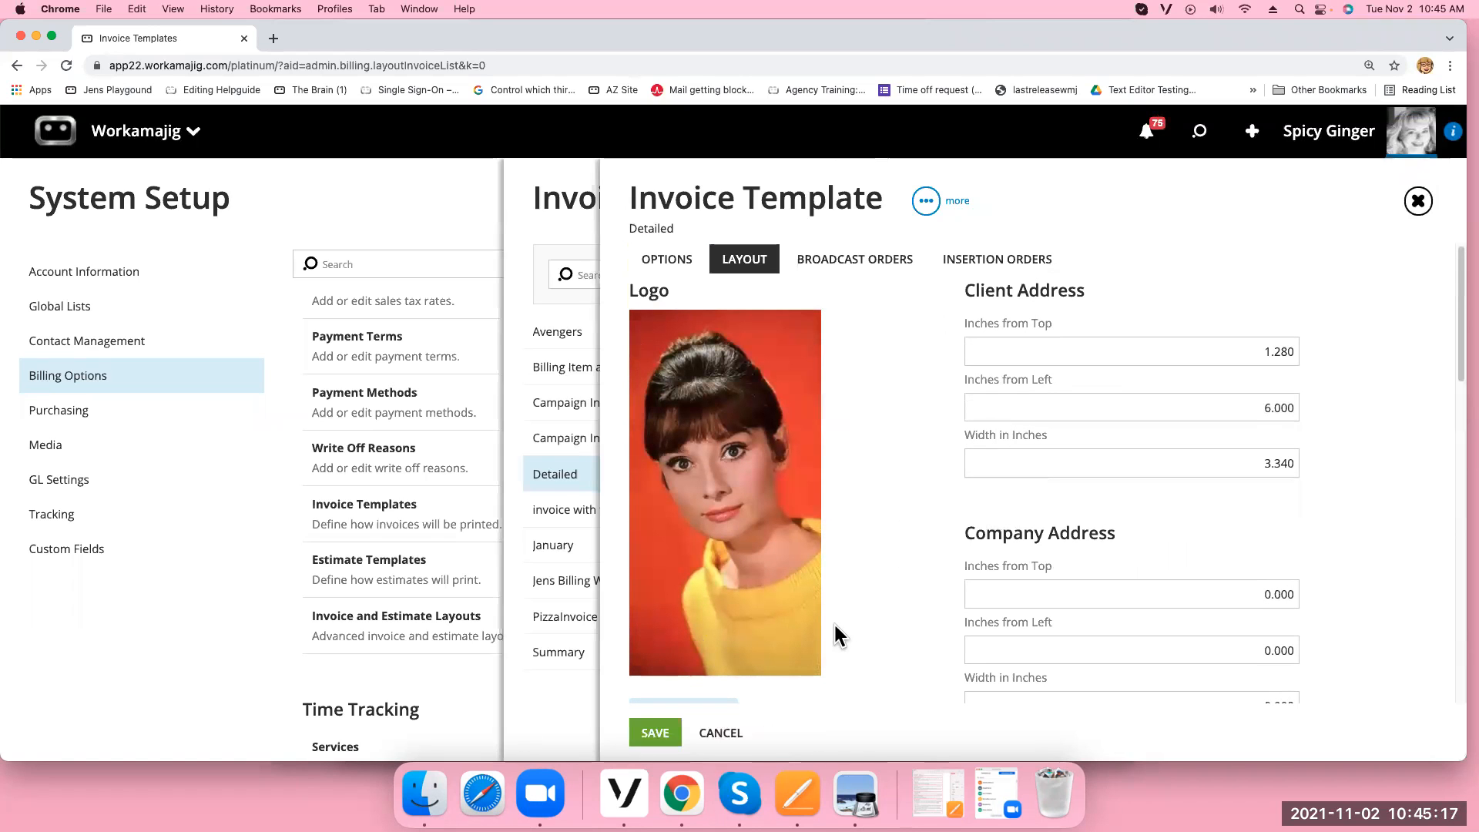
{"action": "scroll", "coordinate": [876, 630], "scroll_direction": "down", "scroll_amount": 3}
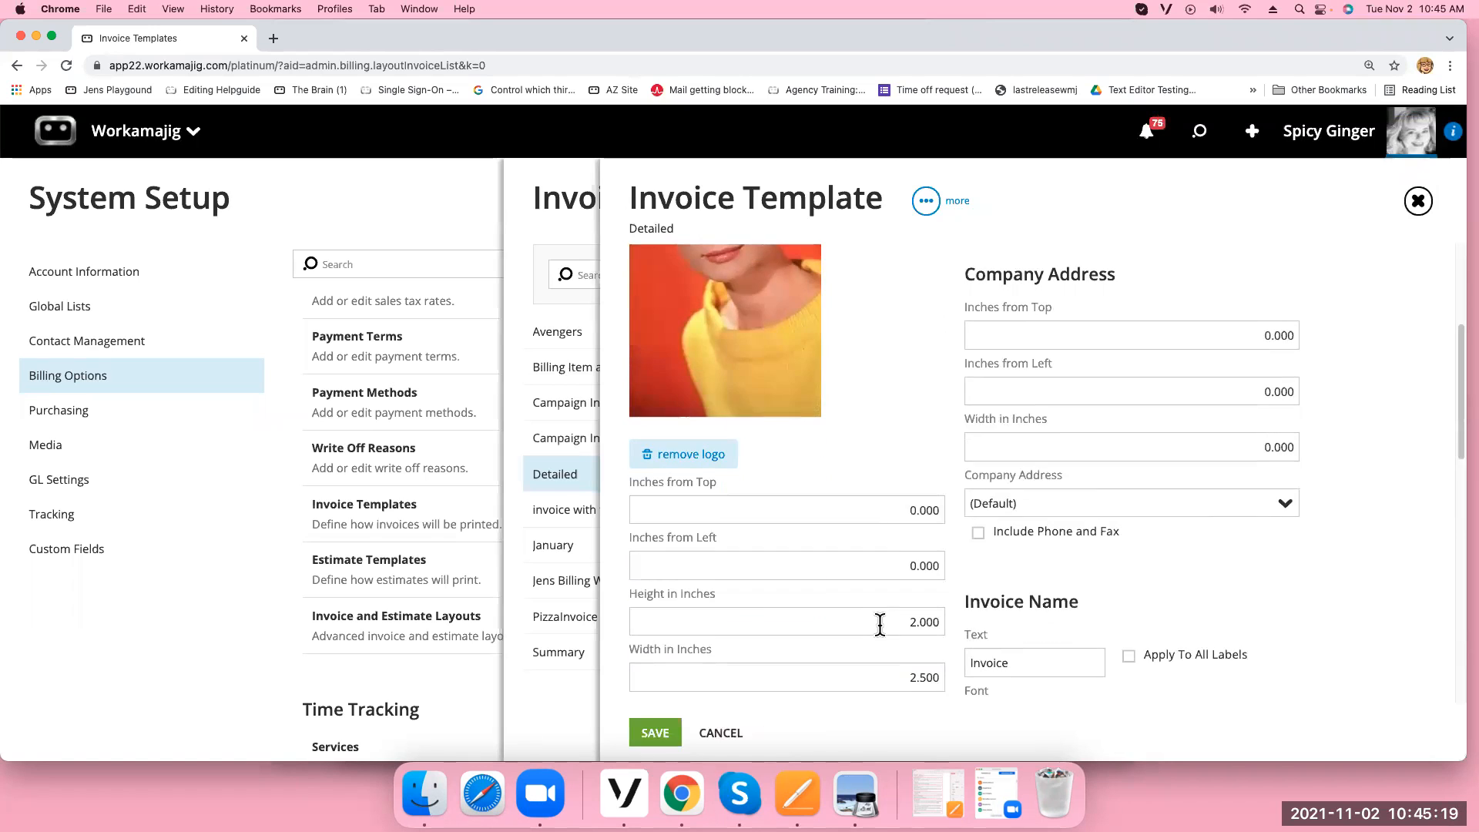
Set the logo height to 1 inch and width to 1 inch, then save
{"action": "left_click", "coordinate": [889, 625]}
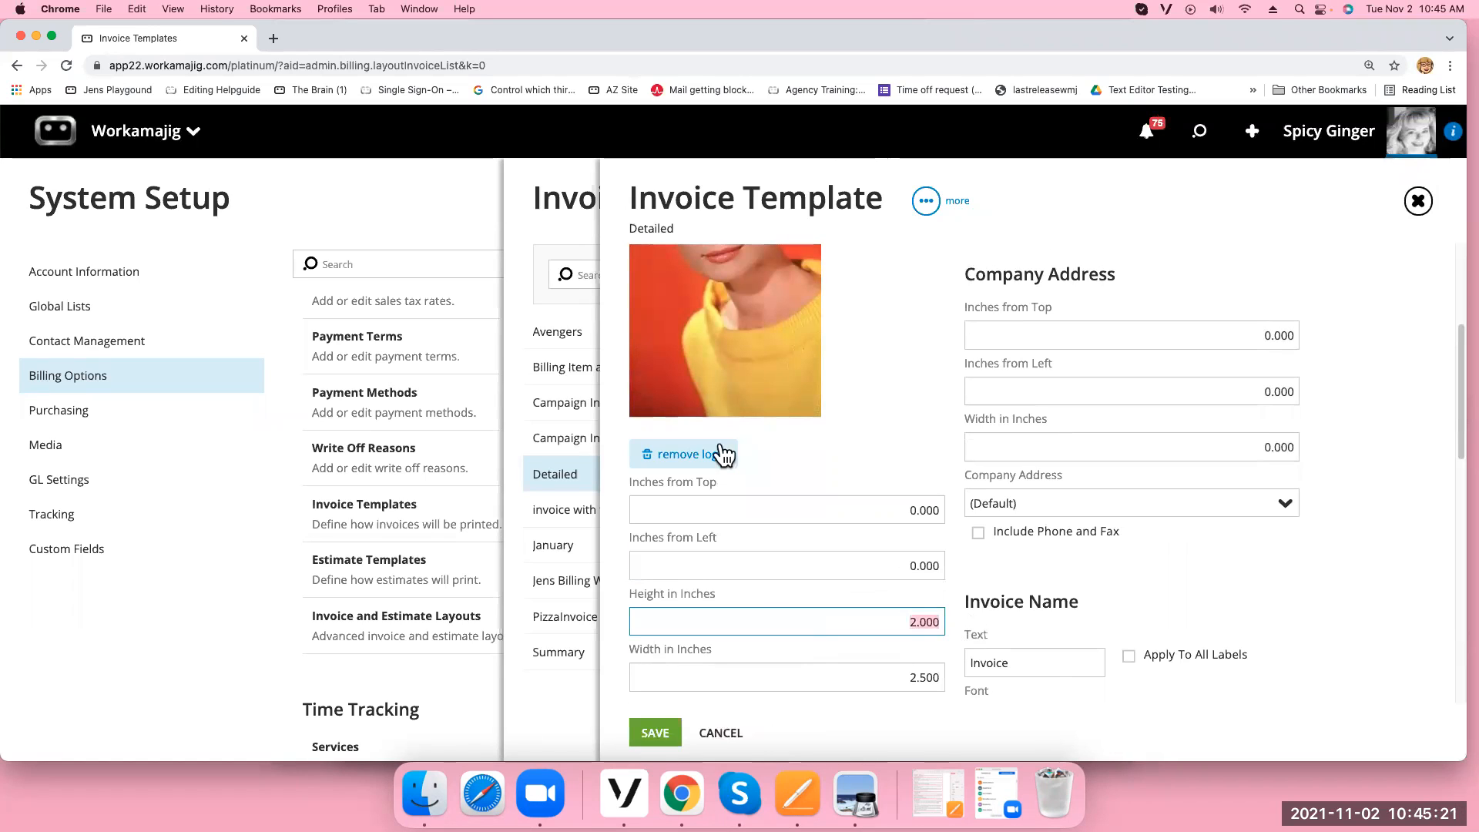
{"action": "left_click", "coordinate": [891, 681]}
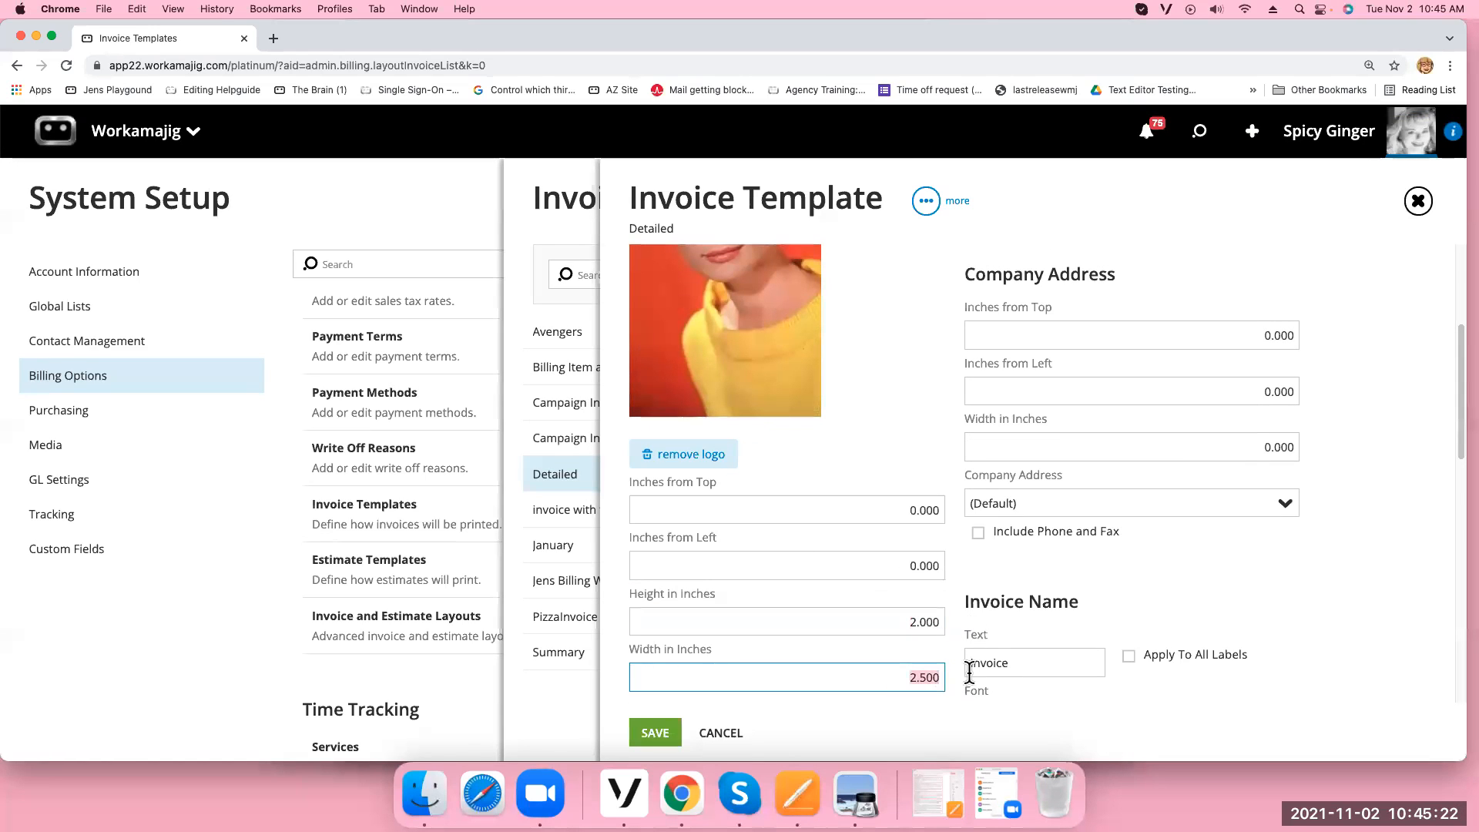
{"action": "left_click", "coordinate": [901, 626]}
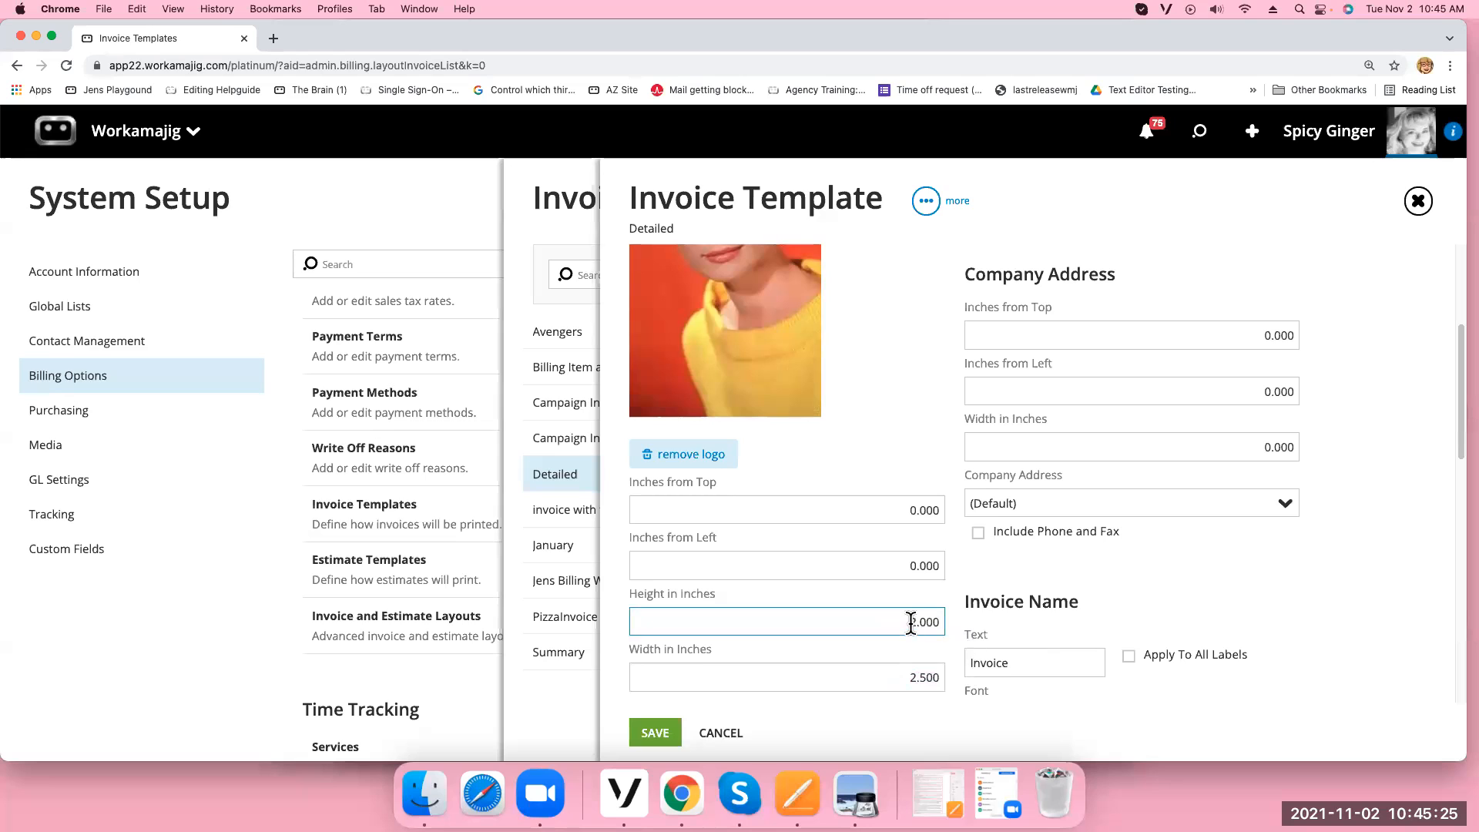
{"action": "key", "text": "BackSpace"}
{"action": "key", "text": "BackSpace"}
{"action": "key", "text": "BackSpace"}
{"action": "key", "text": "BackSpace"}
{"action": "key", "text": "BackSpace"}
{"action": "type", "text": "1"}
{"action": "left_click", "coordinate": [910, 681]}
{"action": "type", "text": "1"}
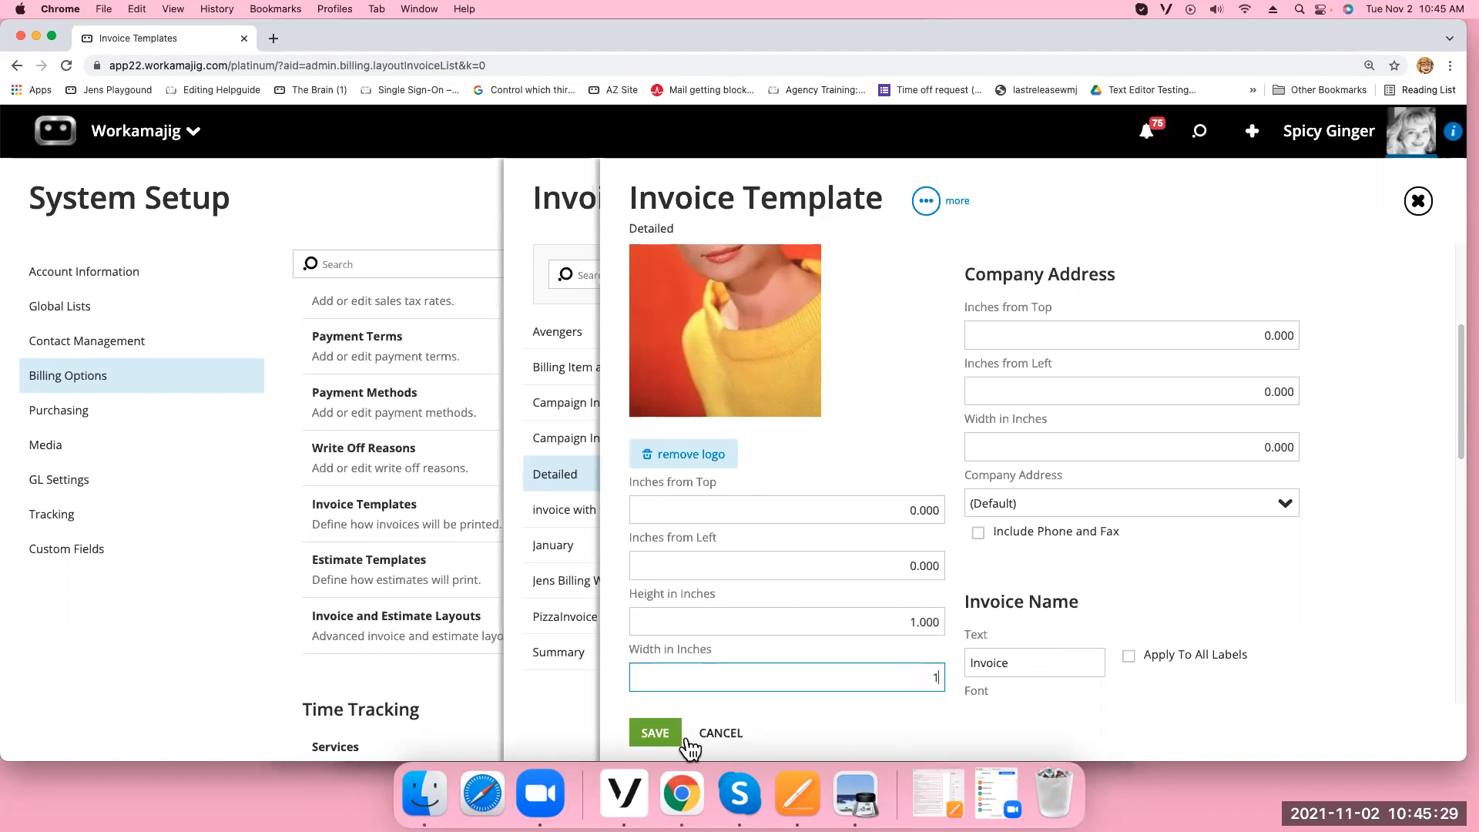
{"action": "left_click", "coordinate": [647, 733]}
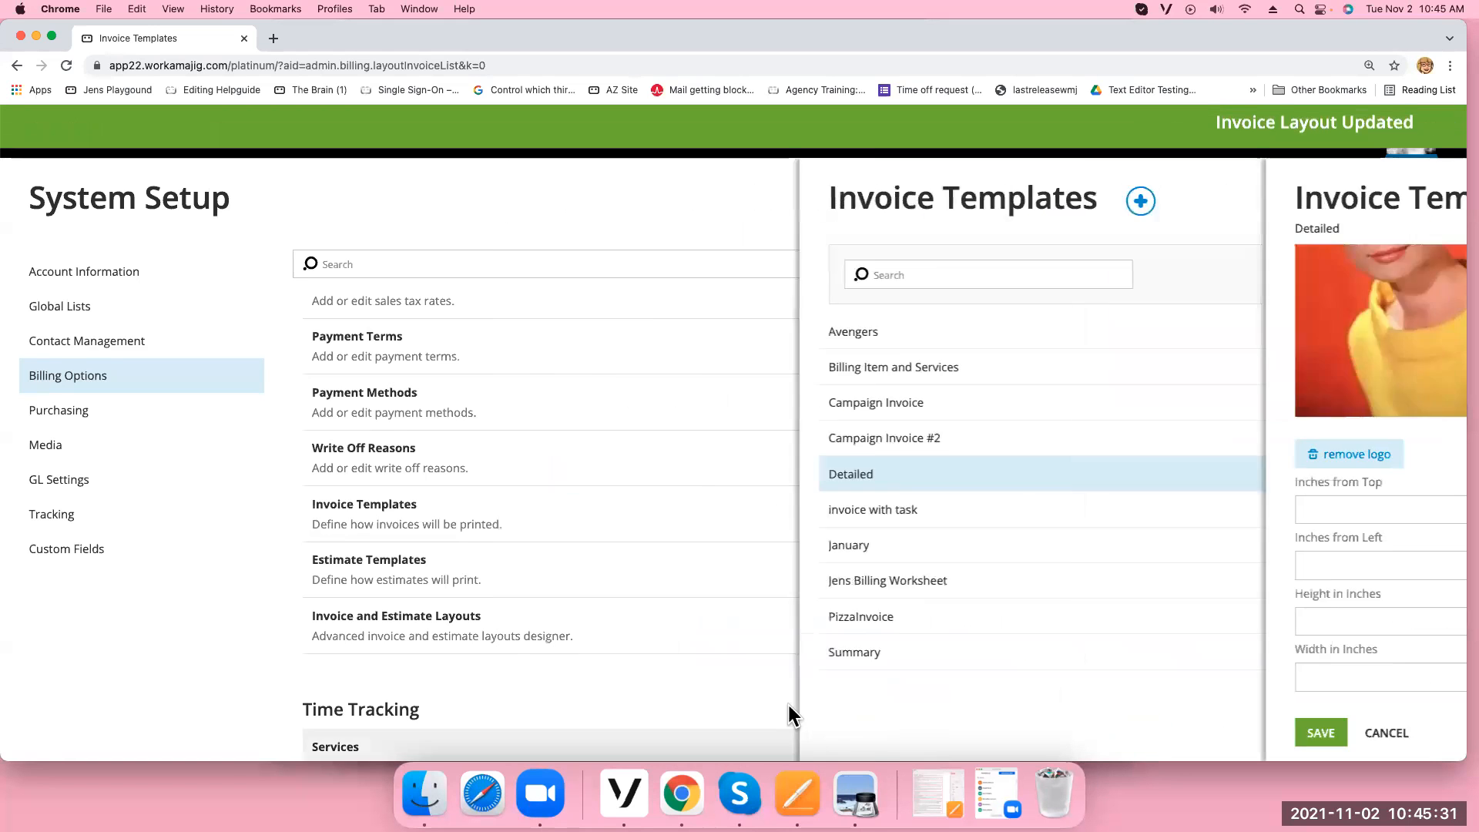
Reopen the Detailed template and view its Broadcast Orders grouping (by Station with subtotal)
{"action": "left_click", "coordinate": [961, 476]}
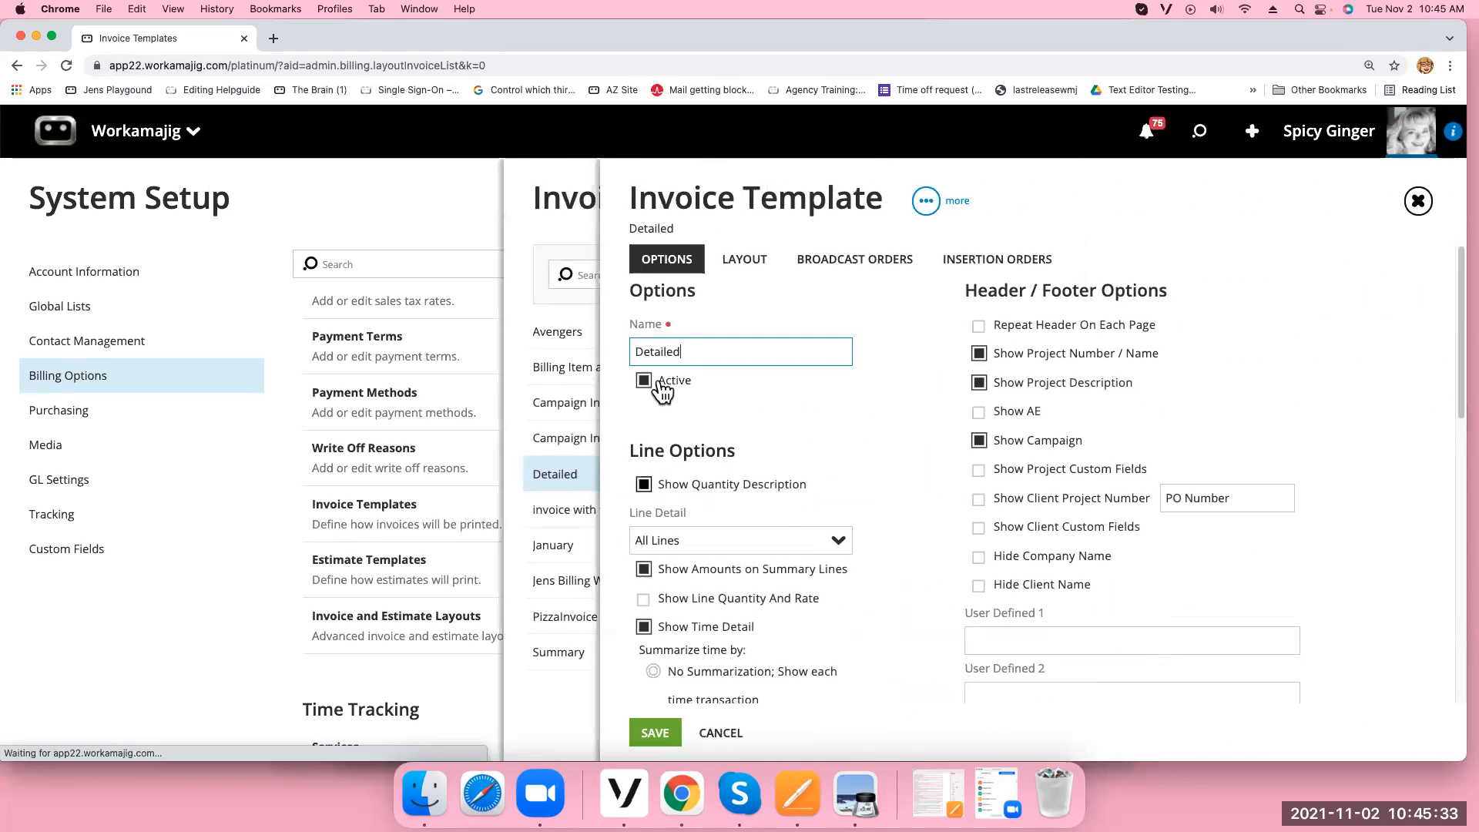
{"action": "left_click", "coordinate": [740, 266]}
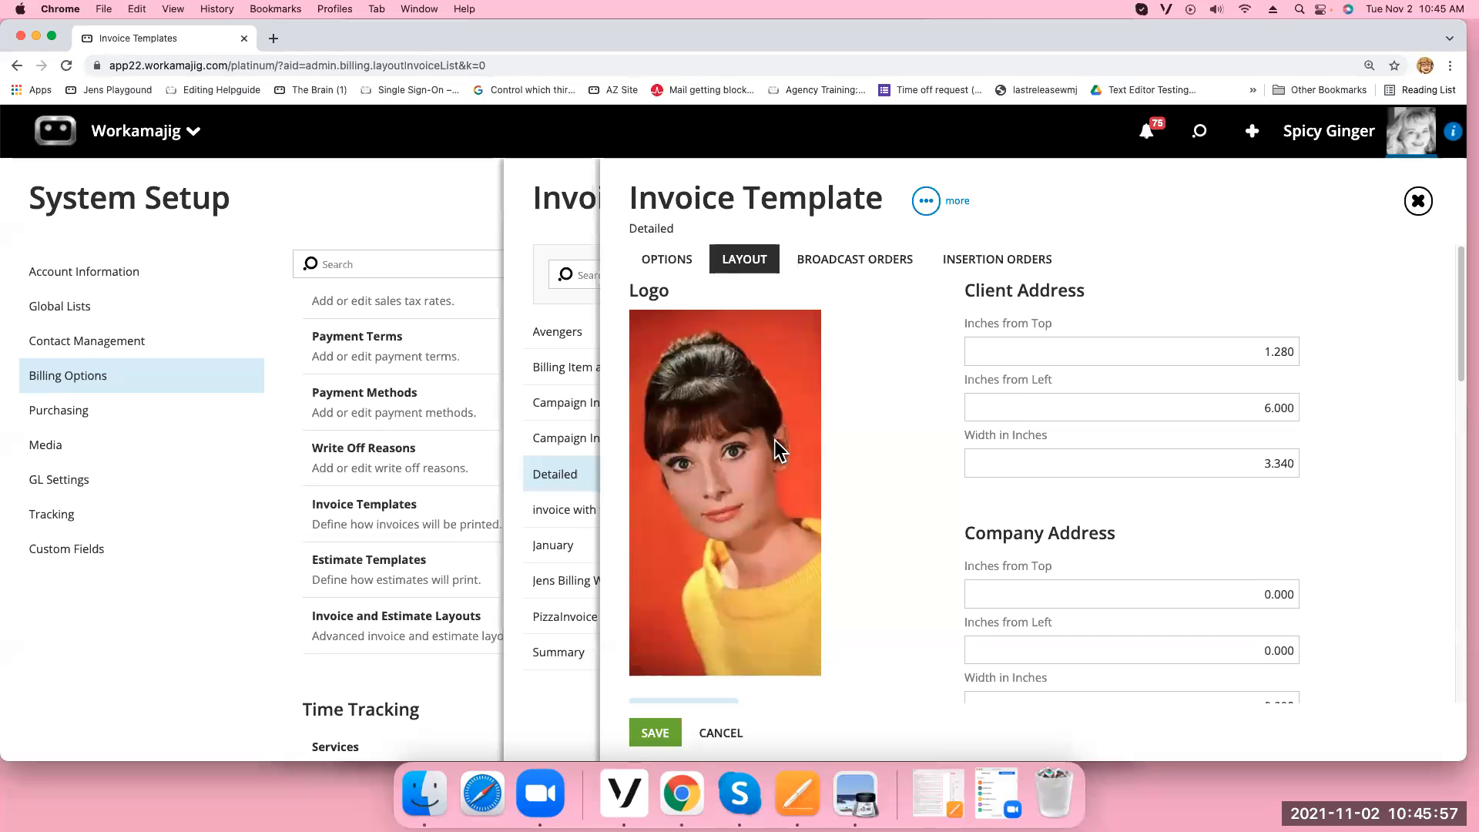
{"action": "left_click", "coordinate": [865, 266]}
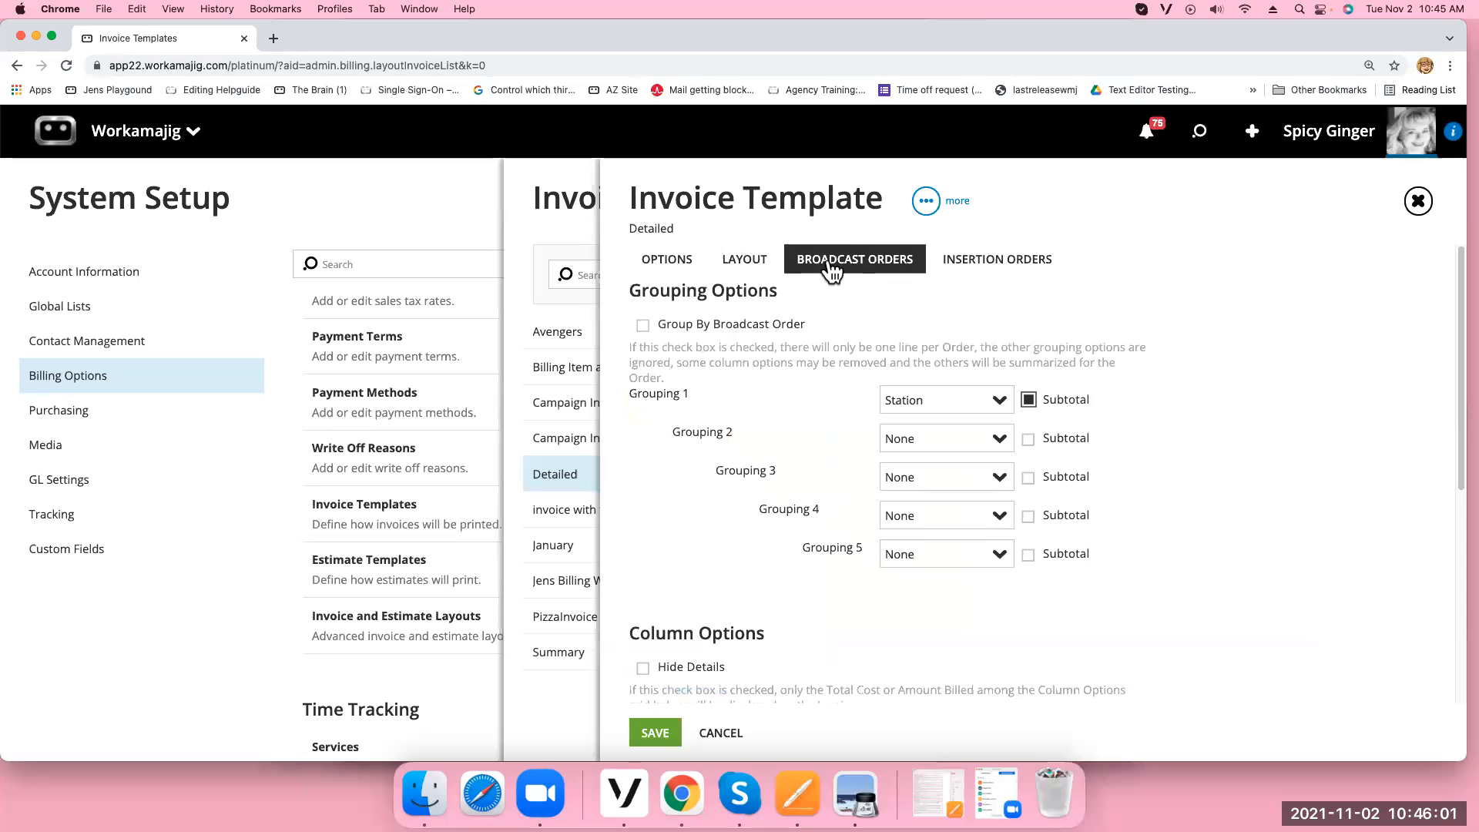
Check the Insertion Orders, Broadcast Orders and Layout tabs, then open the Recent search list
{"action": "left_click", "coordinate": [1011, 269]}
{"action": "left_click", "coordinate": [875, 270]}
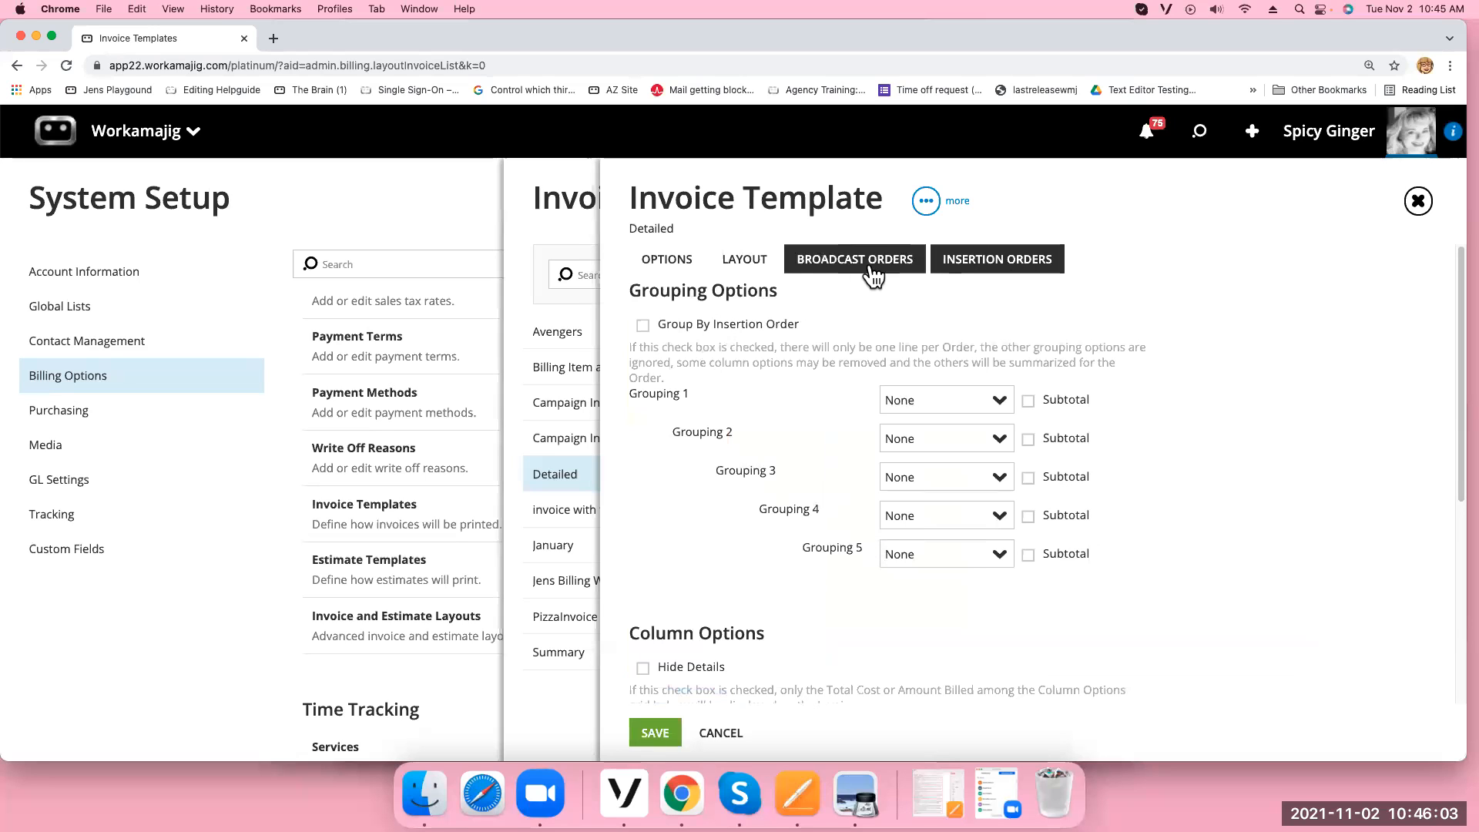
{"action": "left_click", "coordinate": [751, 276]}
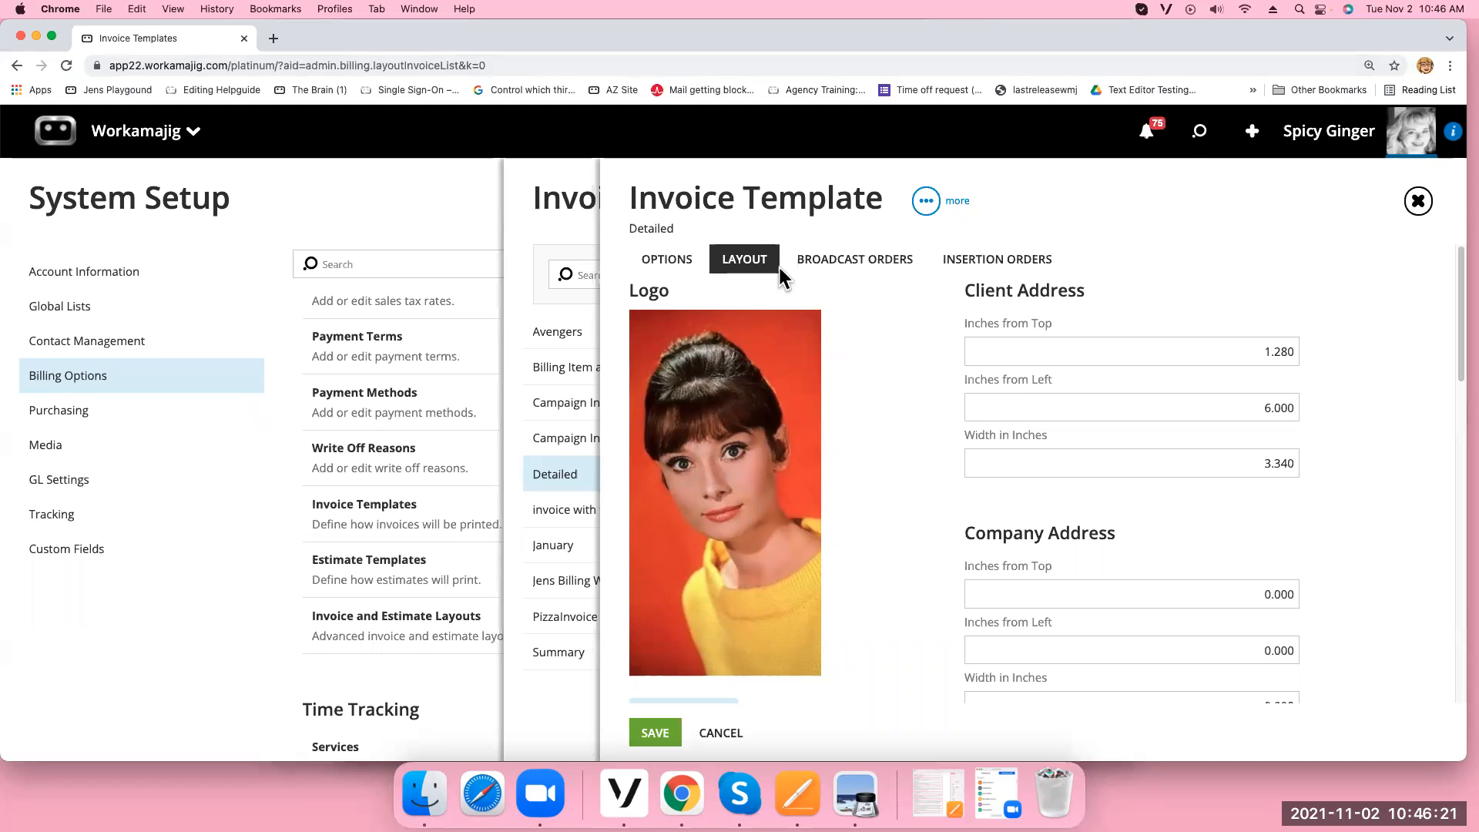
{"action": "left_click", "coordinate": [1201, 140]}
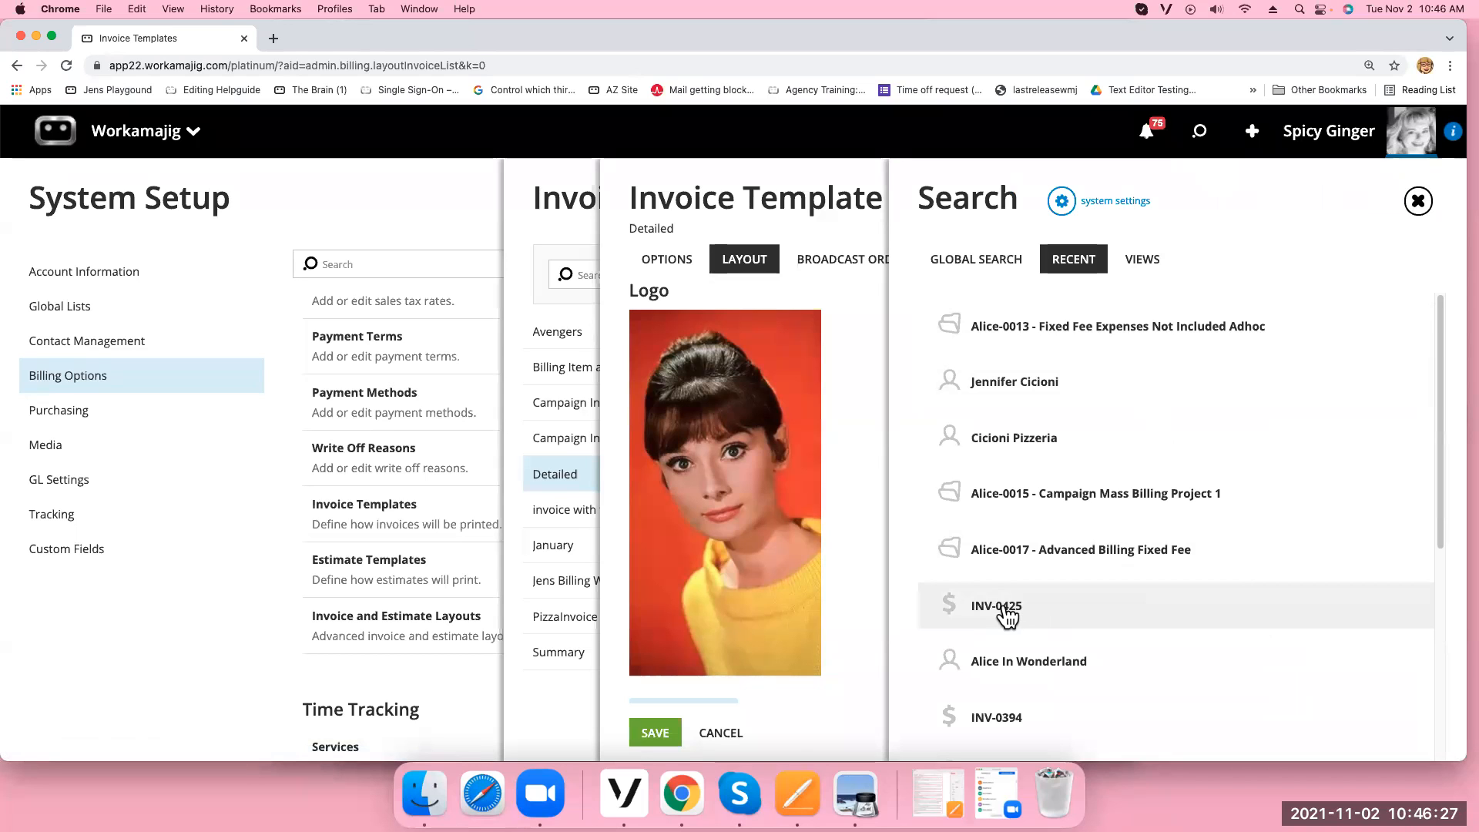
Glance at invoice INV-0425 from Recent, then reopen Recent and open INV-0421
{"action": "left_click", "coordinate": [1002, 607]}
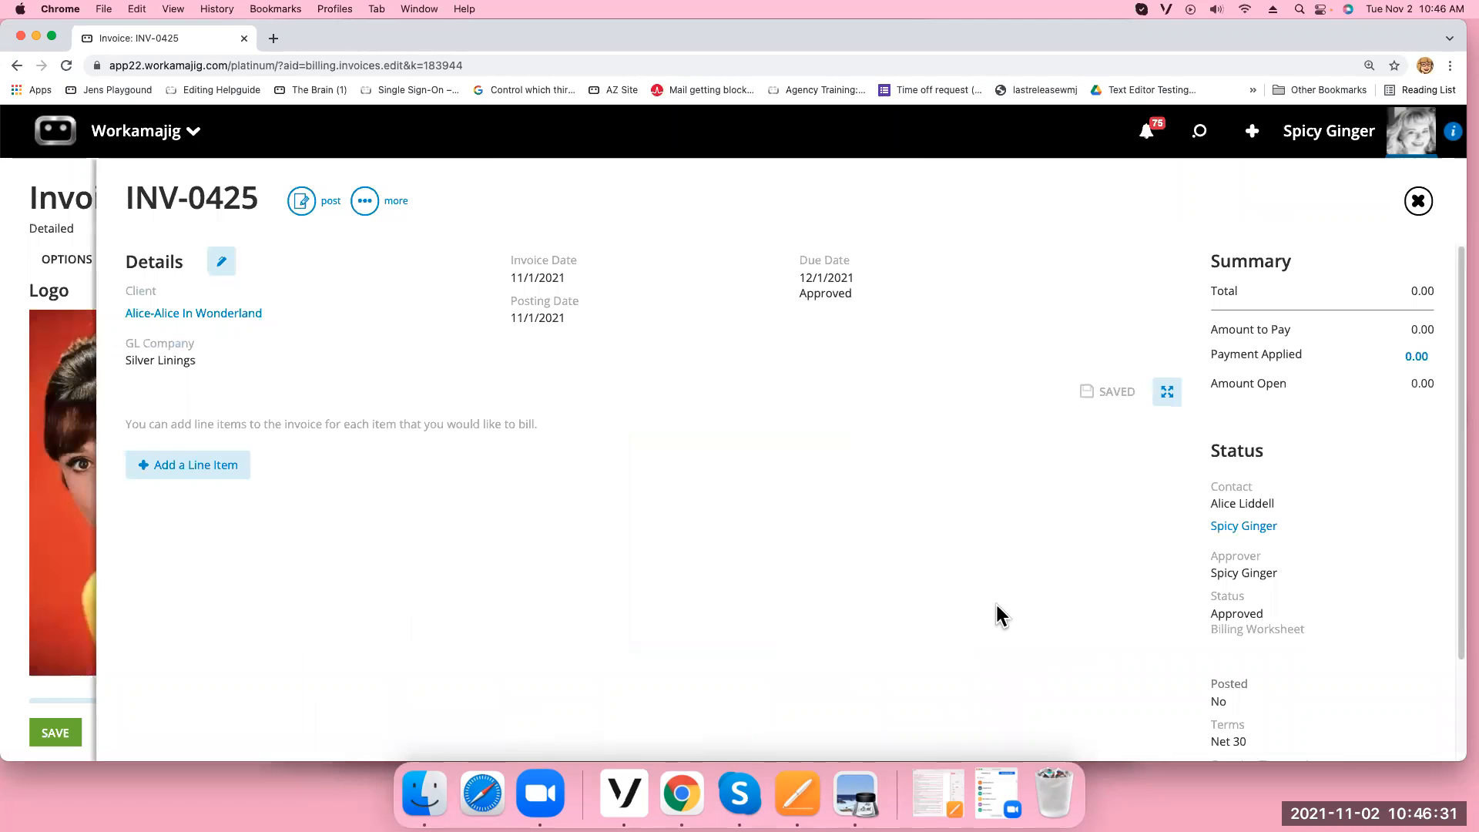
{"action": "left_click", "coordinate": [1418, 202]}
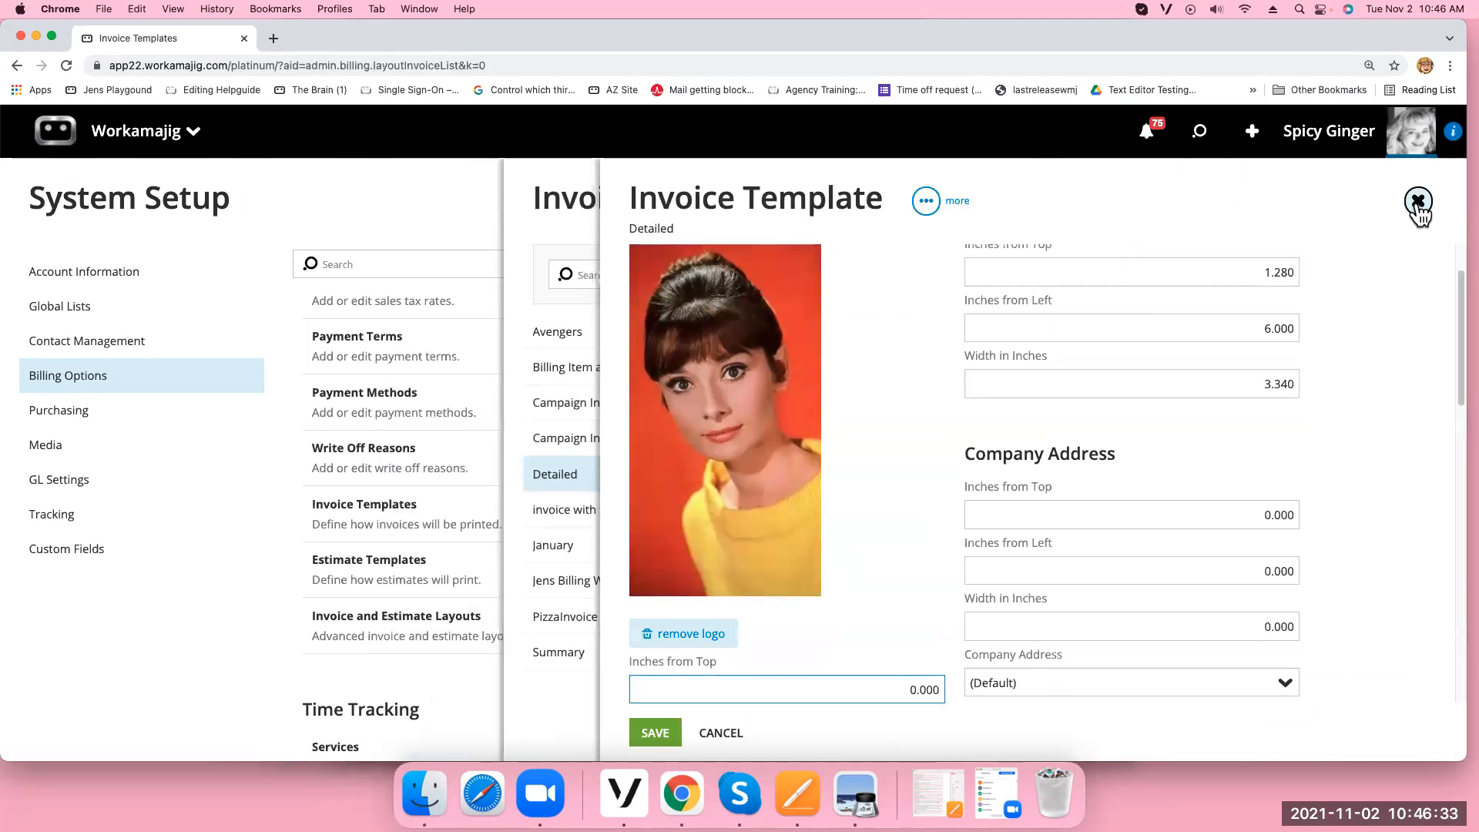
{"action": "left_click", "coordinate": [1200, 136]}
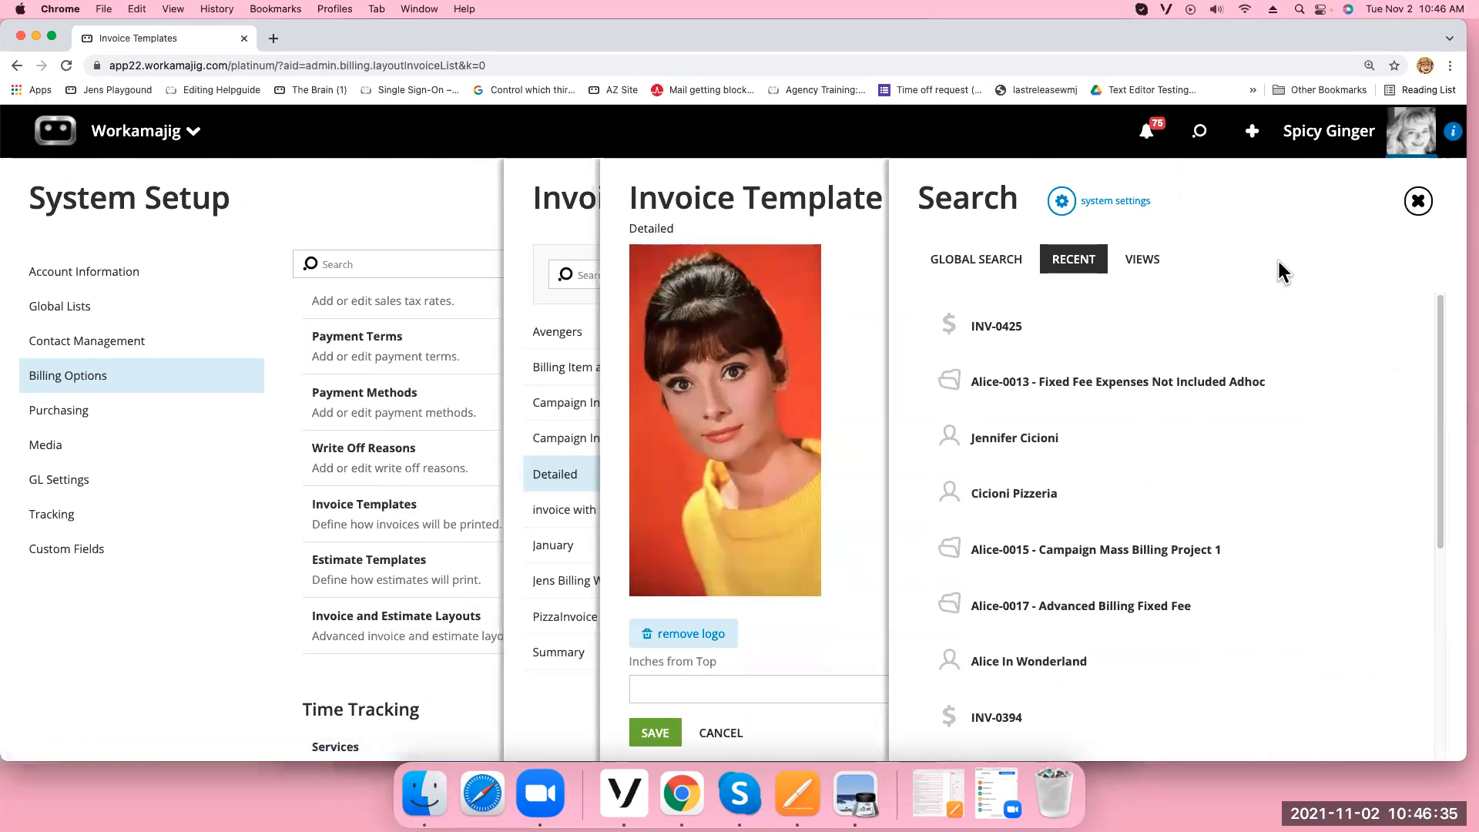
{"action": "scroll", "coordinate": [1293, 531], "scroll_direction": "down", "scroll_amount": 5}
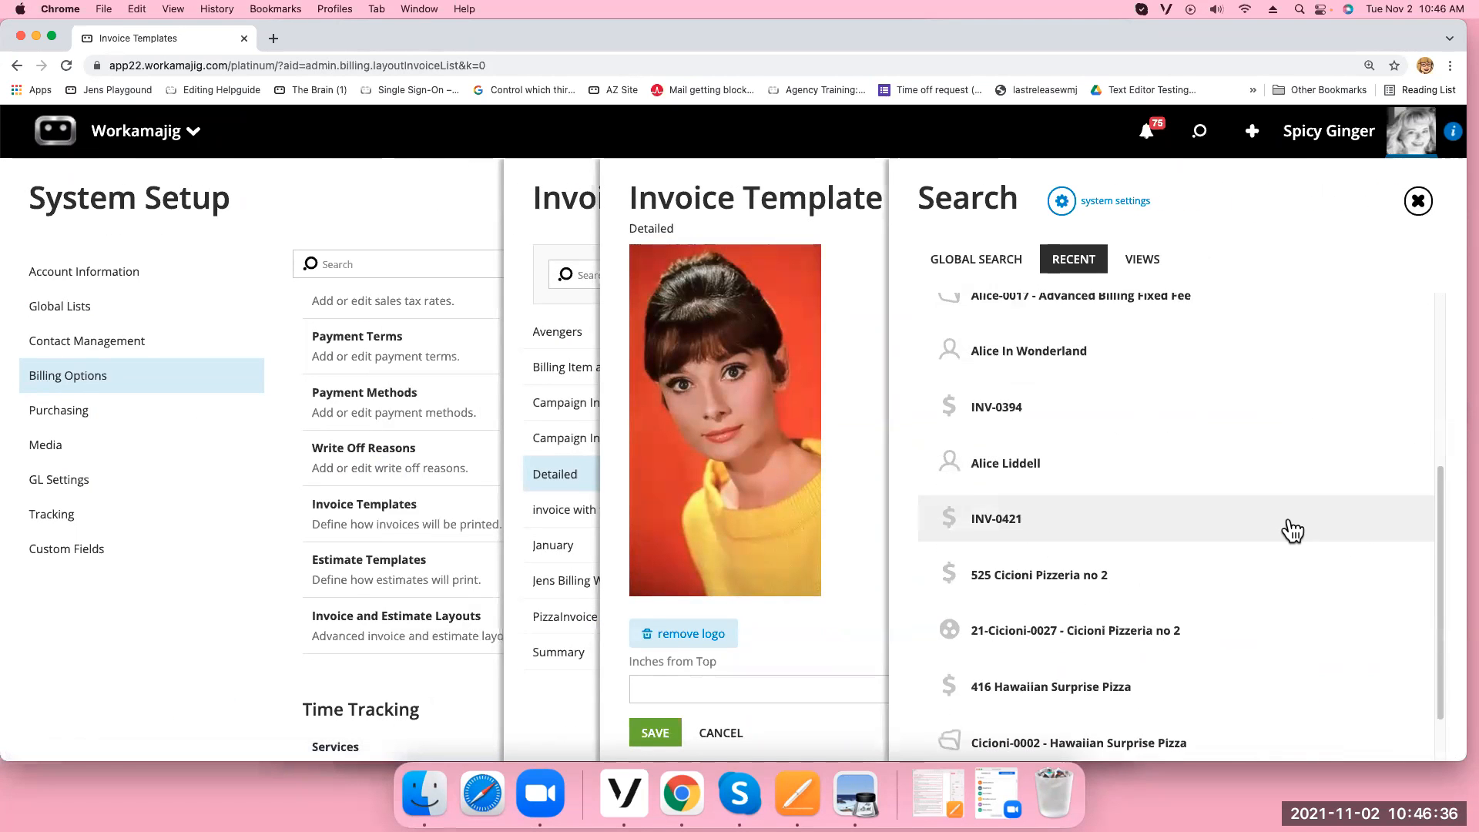
{"action": "left_click", "coordinate": [1120, 514]}
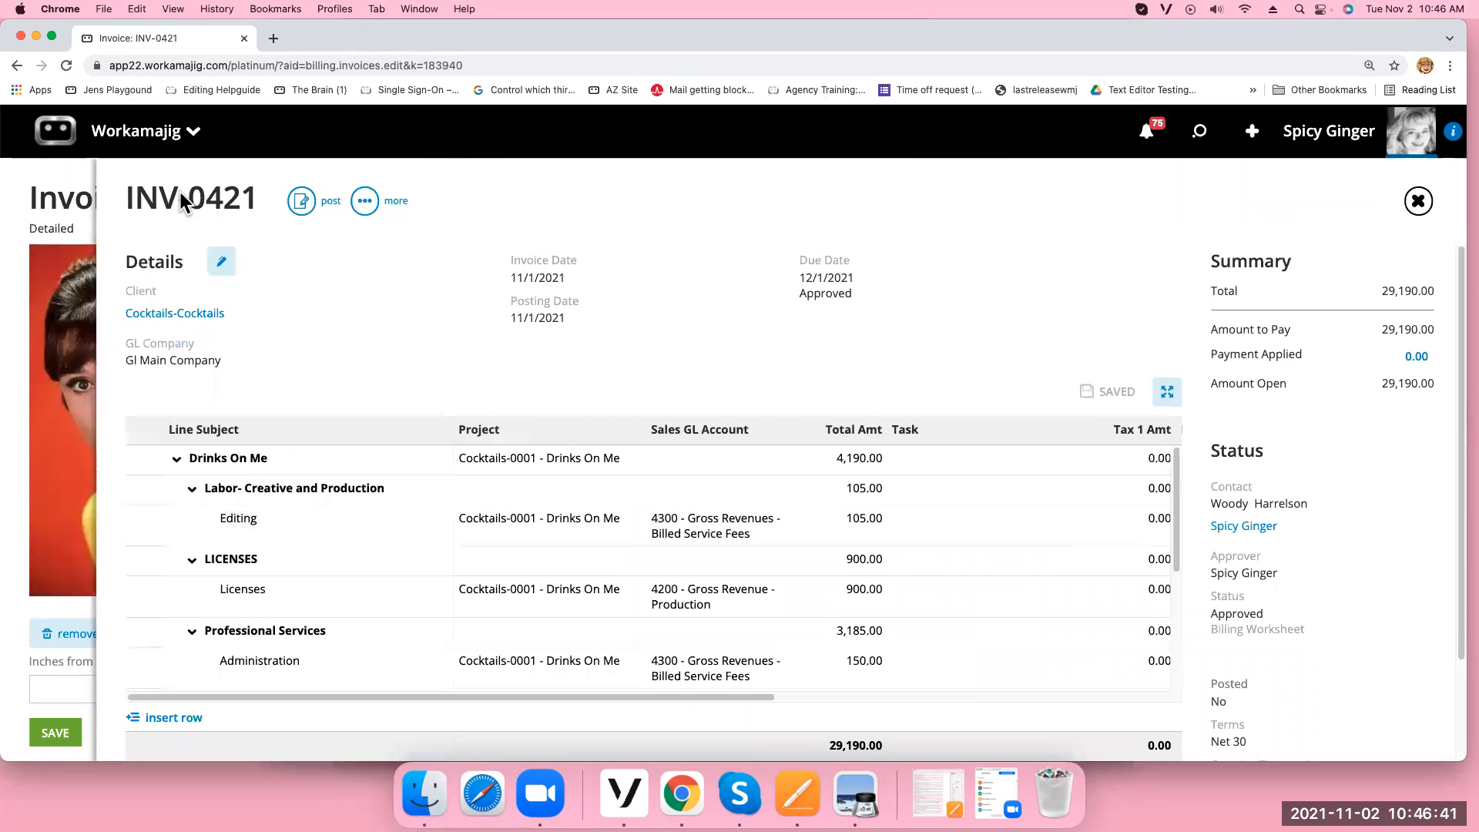
Change invoice INV-0421's invoice template to Detailed and save
{"action": "left_click", "coordinate": [222, 265]}
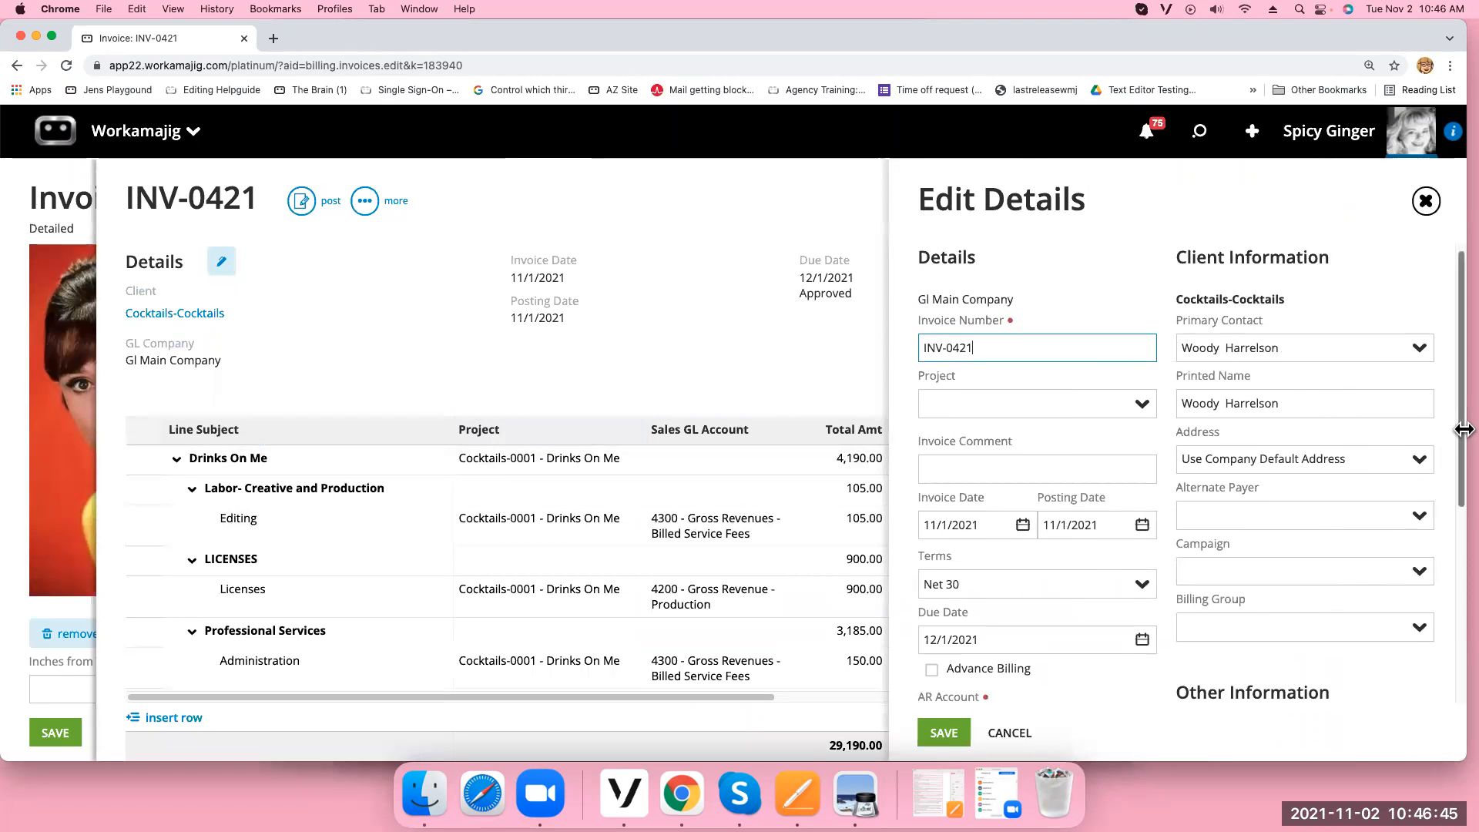
{"action": "left_click_drag", "start_coordinate": [1461, 435], "coordinate": [1461, 637]}
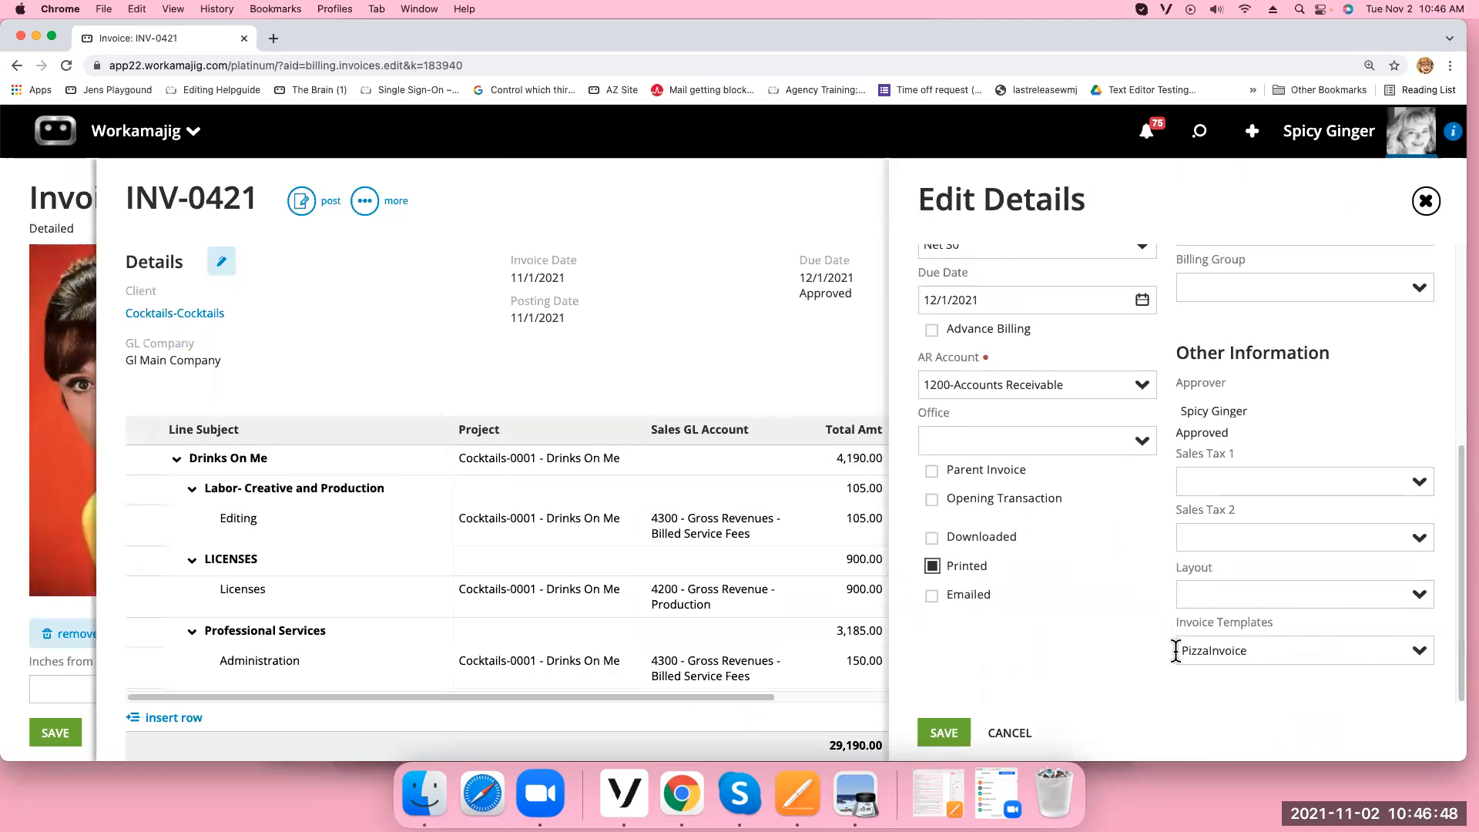
{"action": "left_click", "coordinate": [1416, 651]}
{"action": "left_click", "coordinate": [1215, 426]}
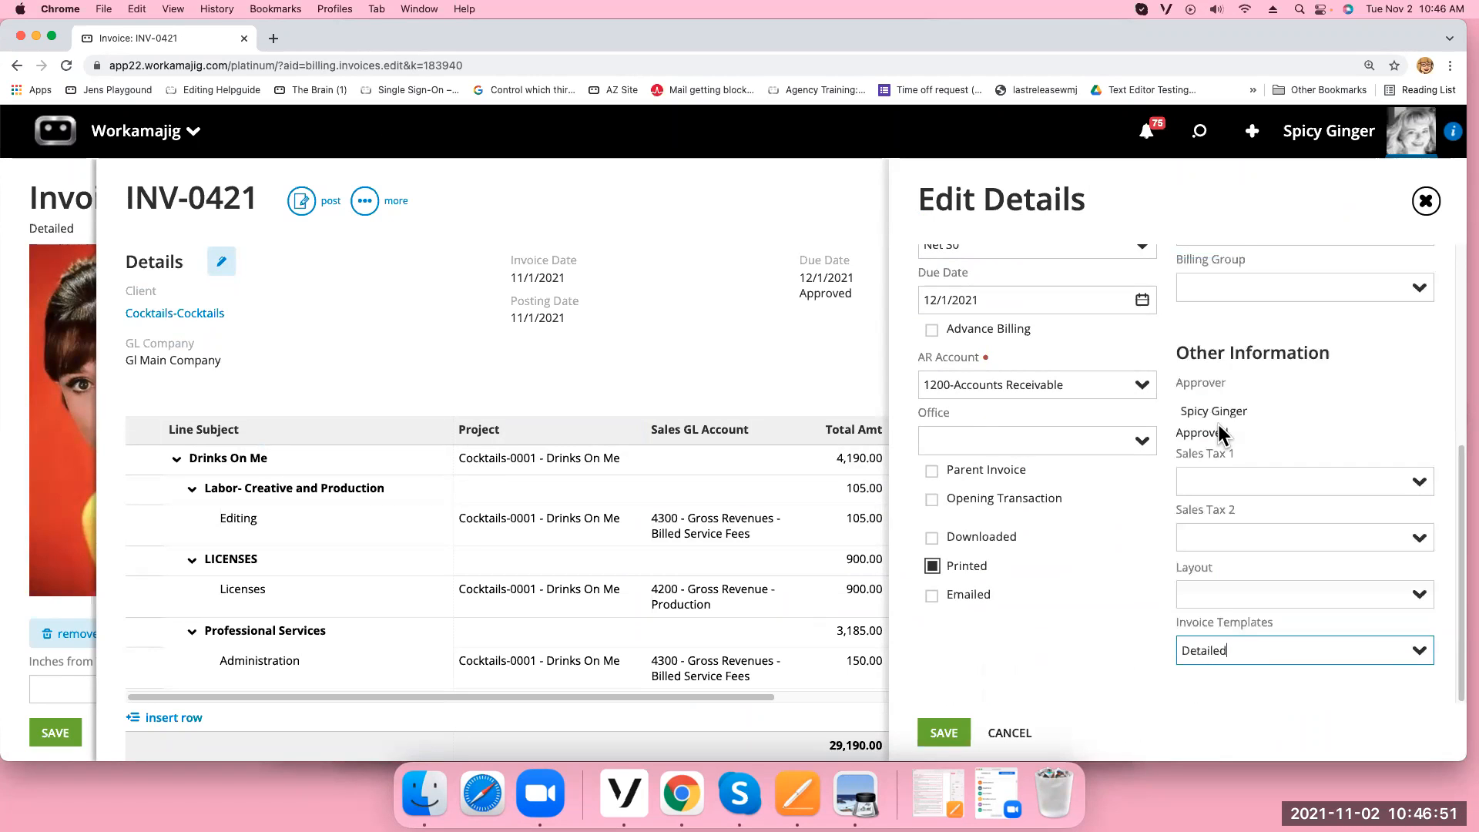
{"action": "left_click", "coordinate": [945, 733]}
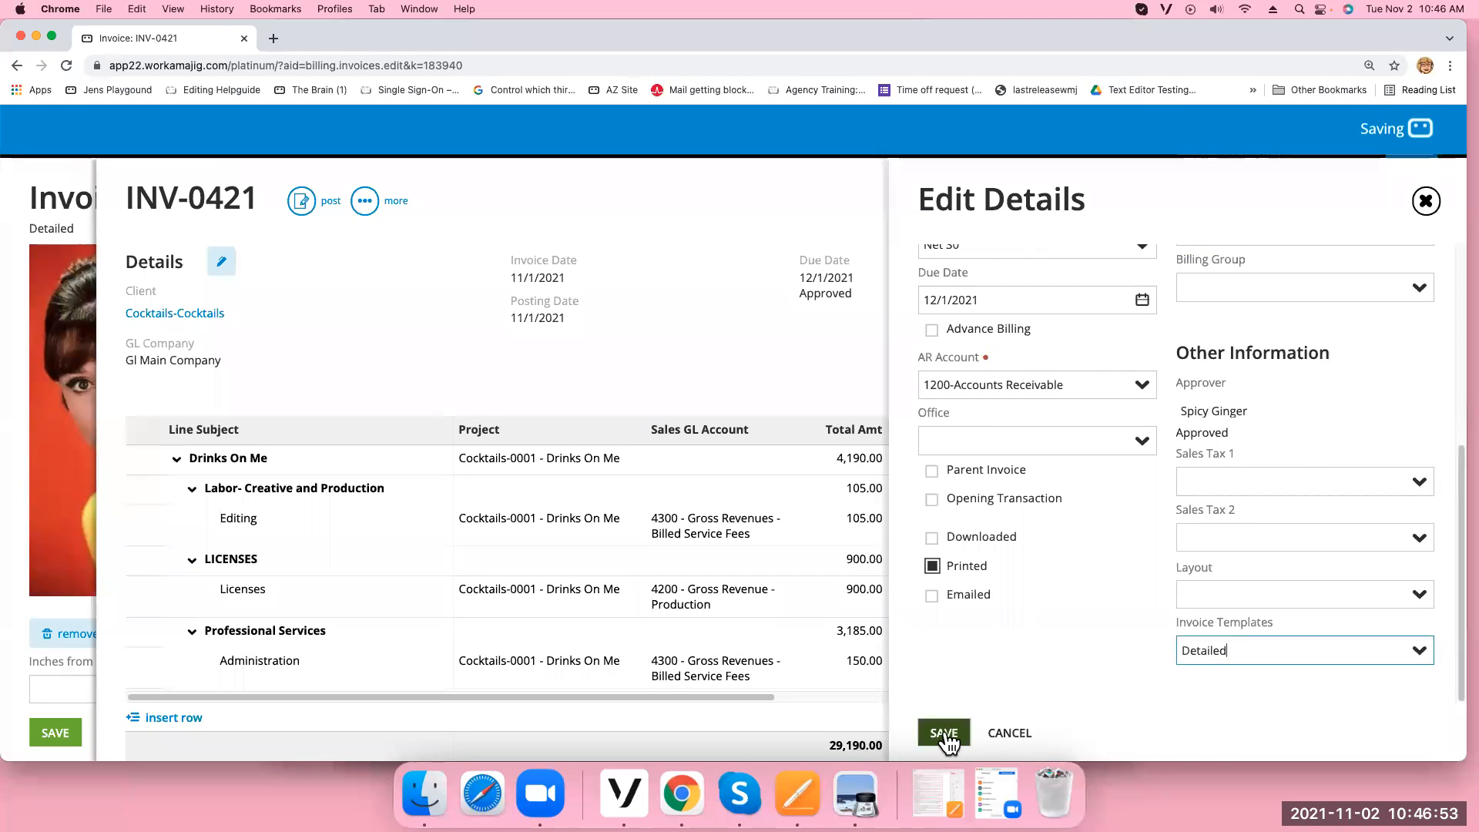
Print the invoice to a PDF and scroll through the preview
{"action": "left_click", "coordinate": [365, 201]}
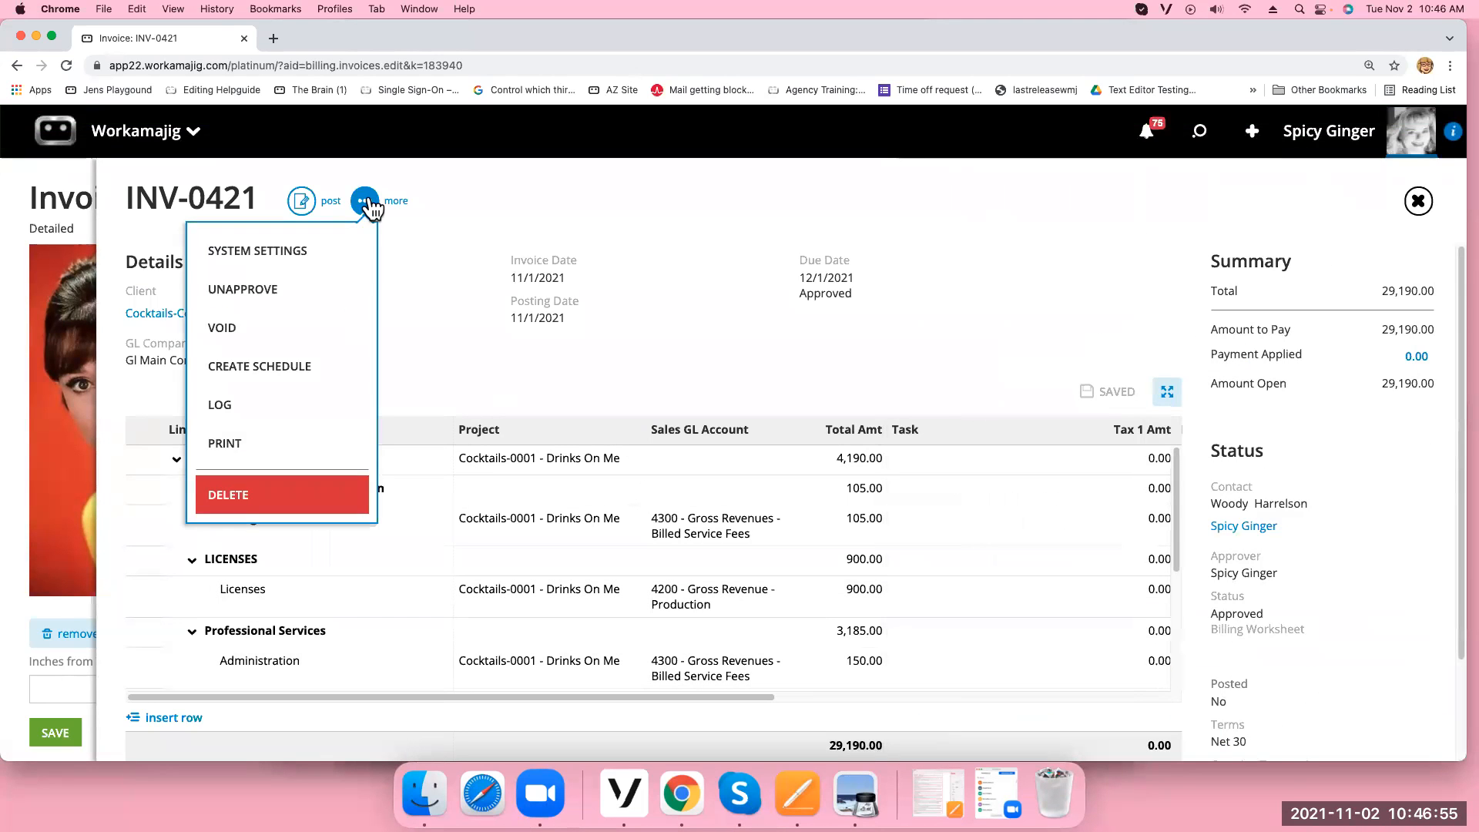
{"action": "left_click", "coordinate": [290, 439]}
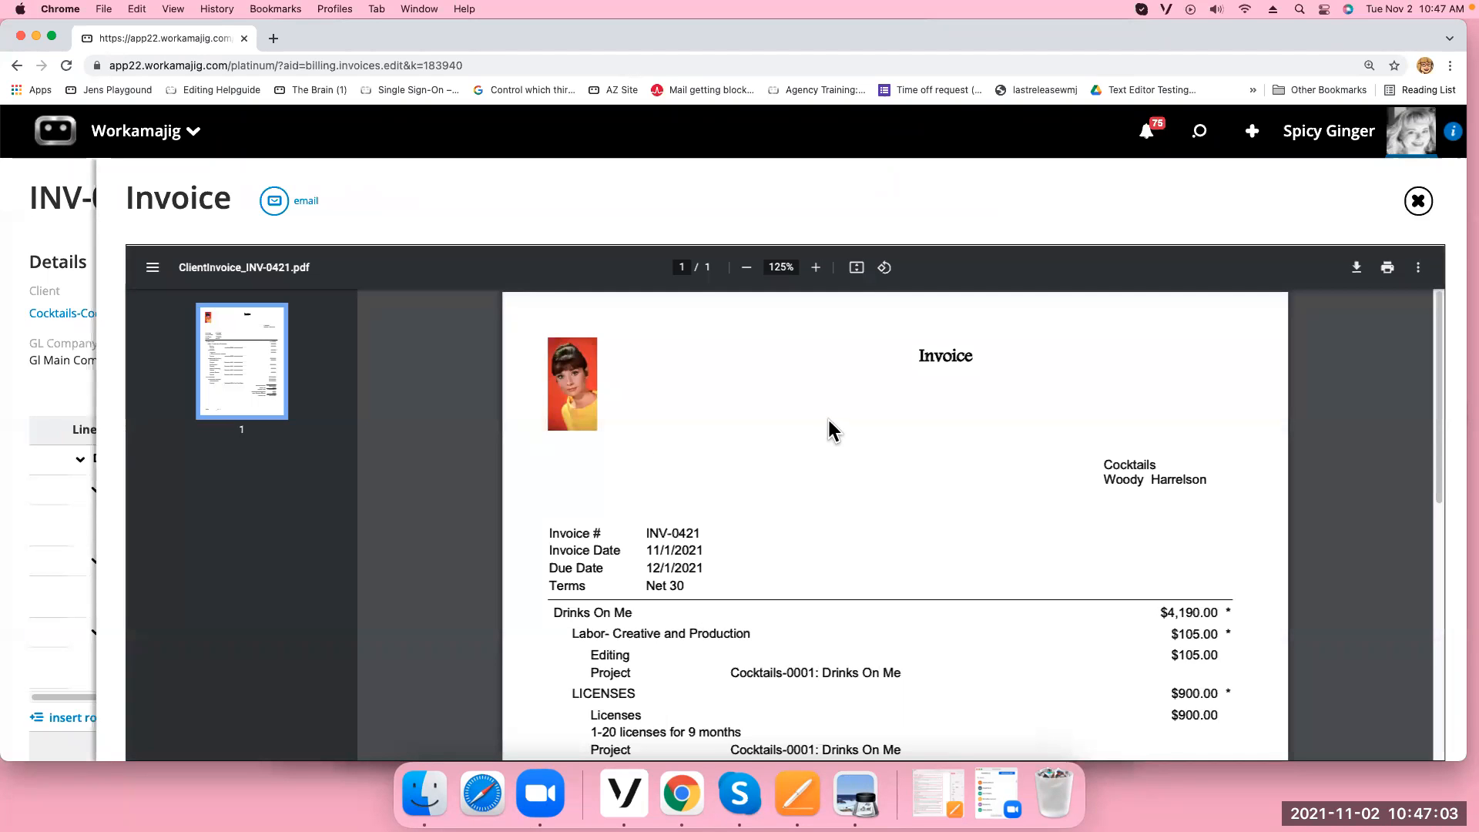
{"action": "scroll", "coordinate": [782, 465], "scroll_direction": "down", "scroll_amount": 1}
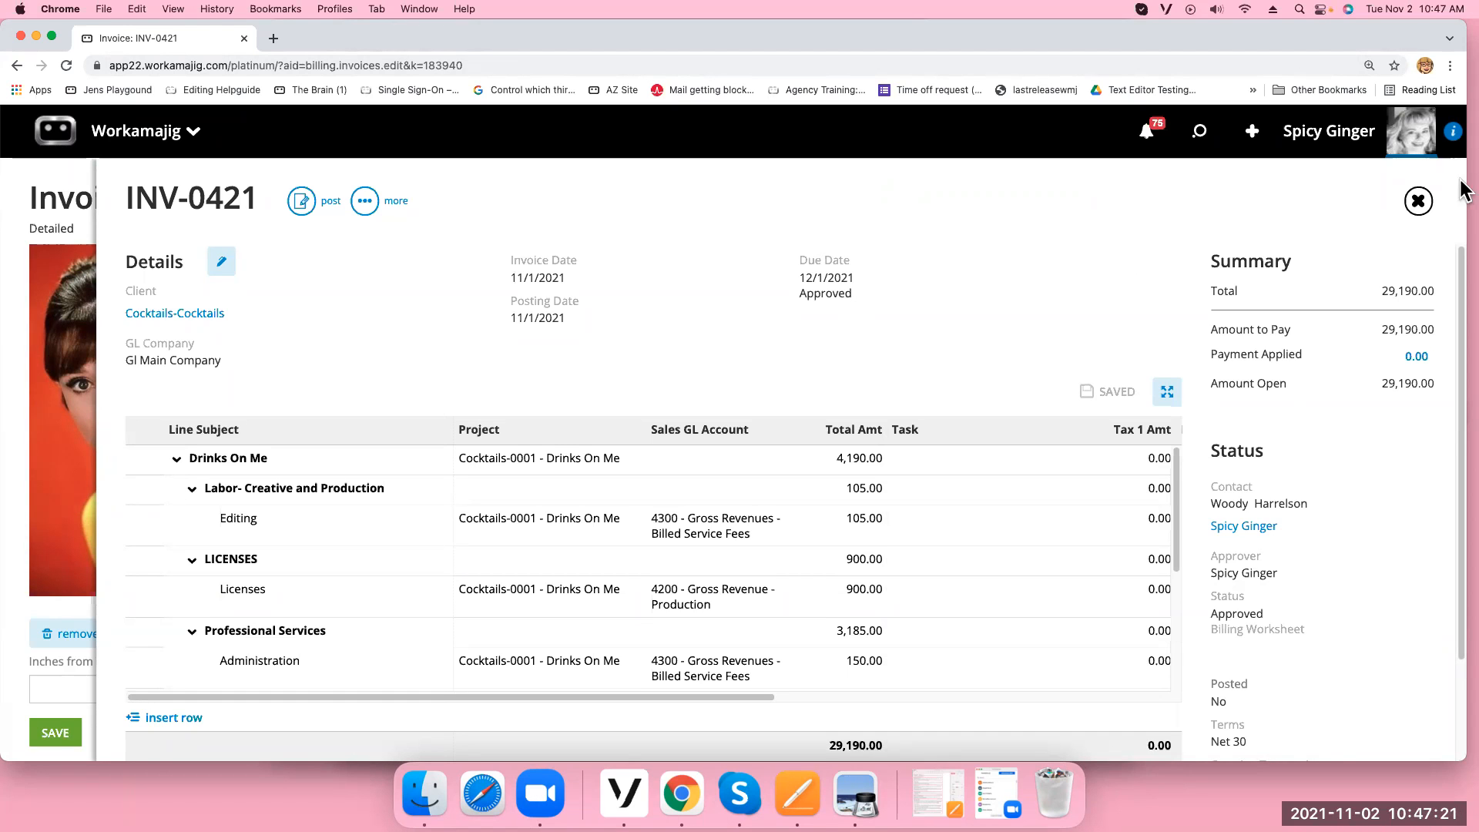
Close invoice INV-0421 and return to System Setup through the admin / manager apps
{"action": "left_click", "coordinate": [1419, 202]}
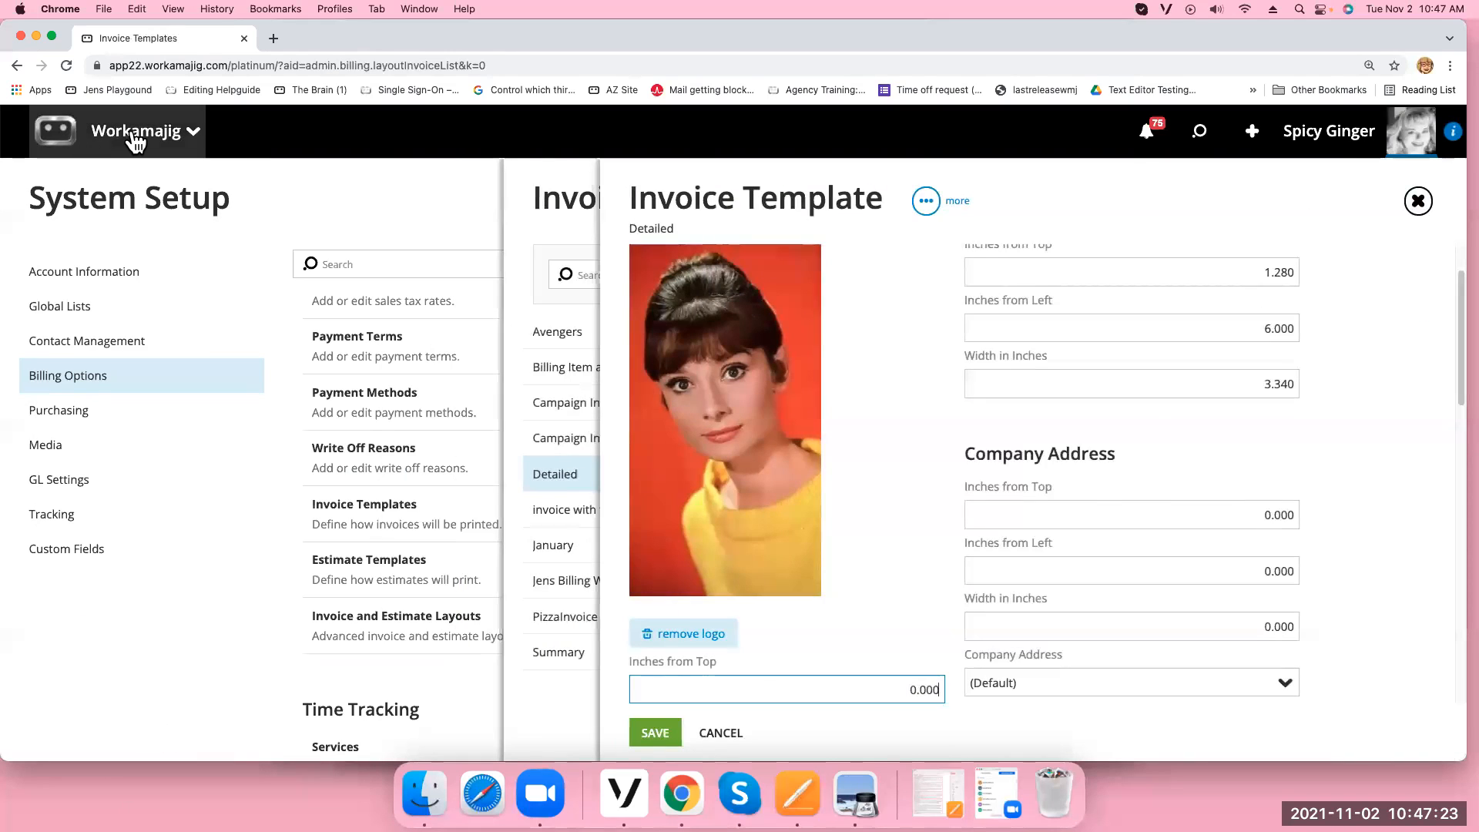
{"action": "left_click", "coordinate": [135, 139]}
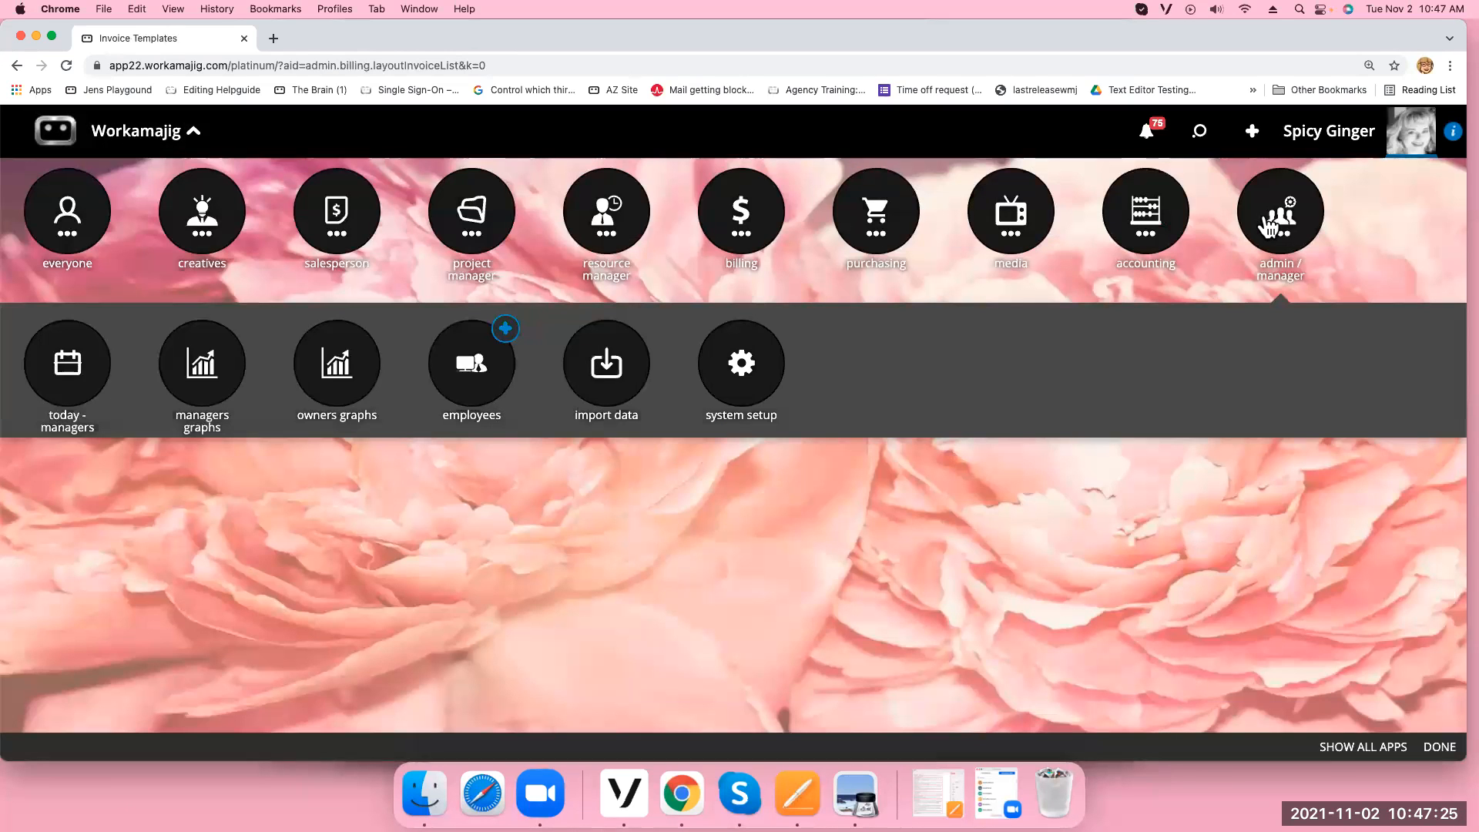
{"action": "left_click", "coordinate": [1294, 231]}
{"action": "left_click", "coordinate": [738, 395]}
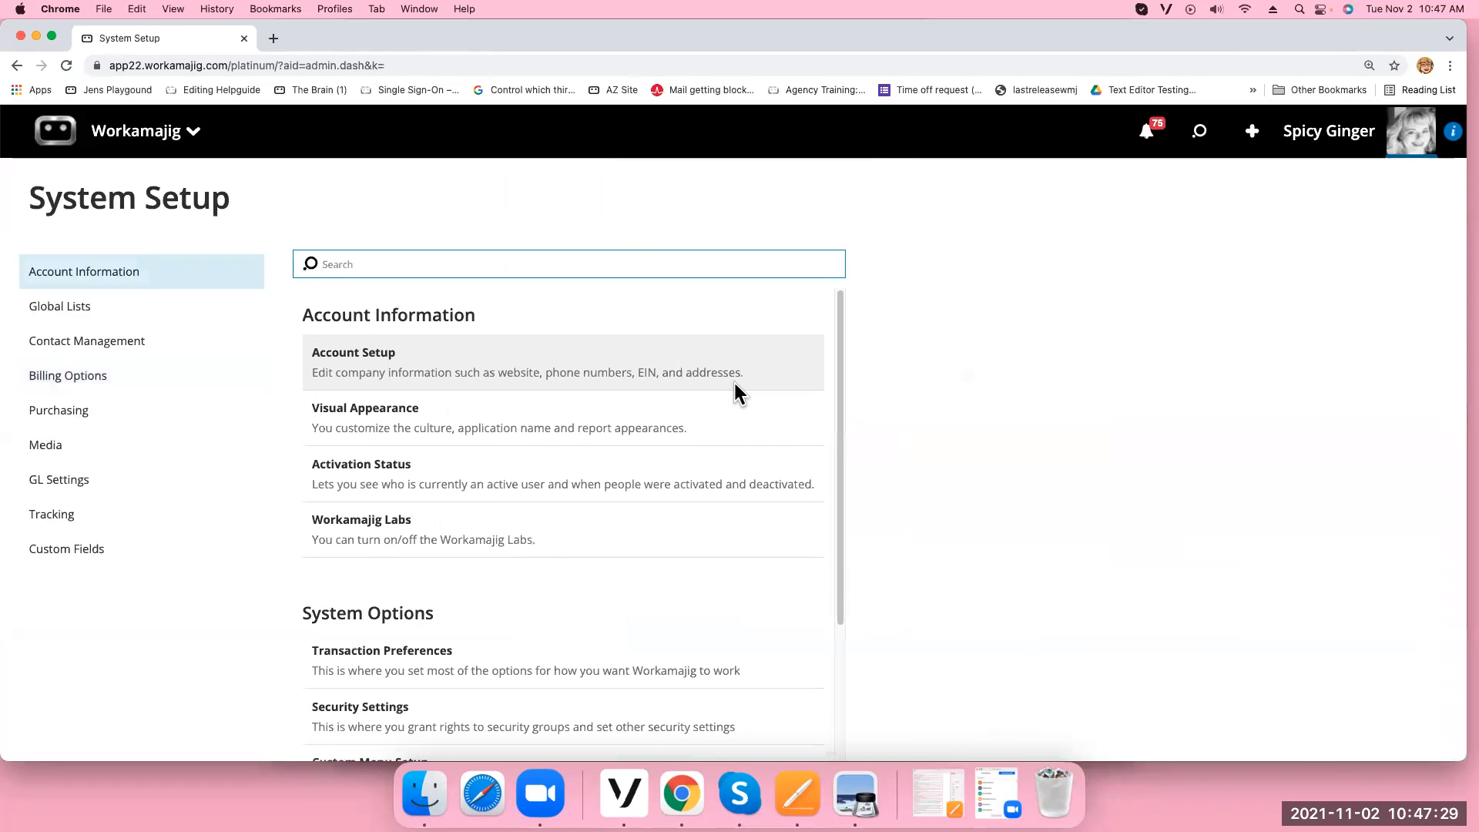
Open Transaction Preferences and scroll through the Client Invoices settings
{"action": "left_click", "coordinate": [350, 665]}
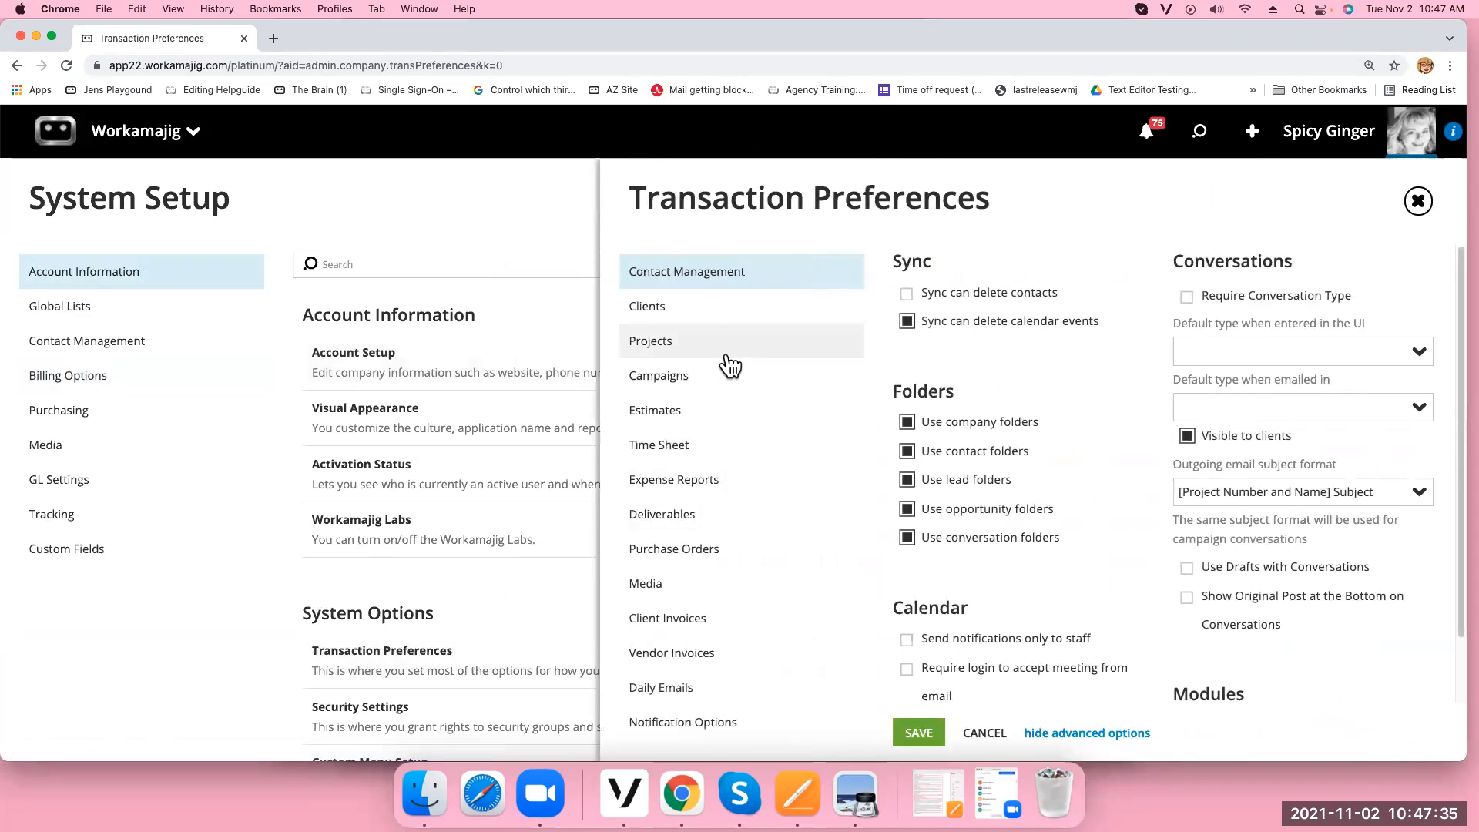
{"action": "left_click", "coordinate": [698, 632]}
{"action": "left_click_drag", "start_coordinate": [1464, 402], "coordinate": [1452, 653]}
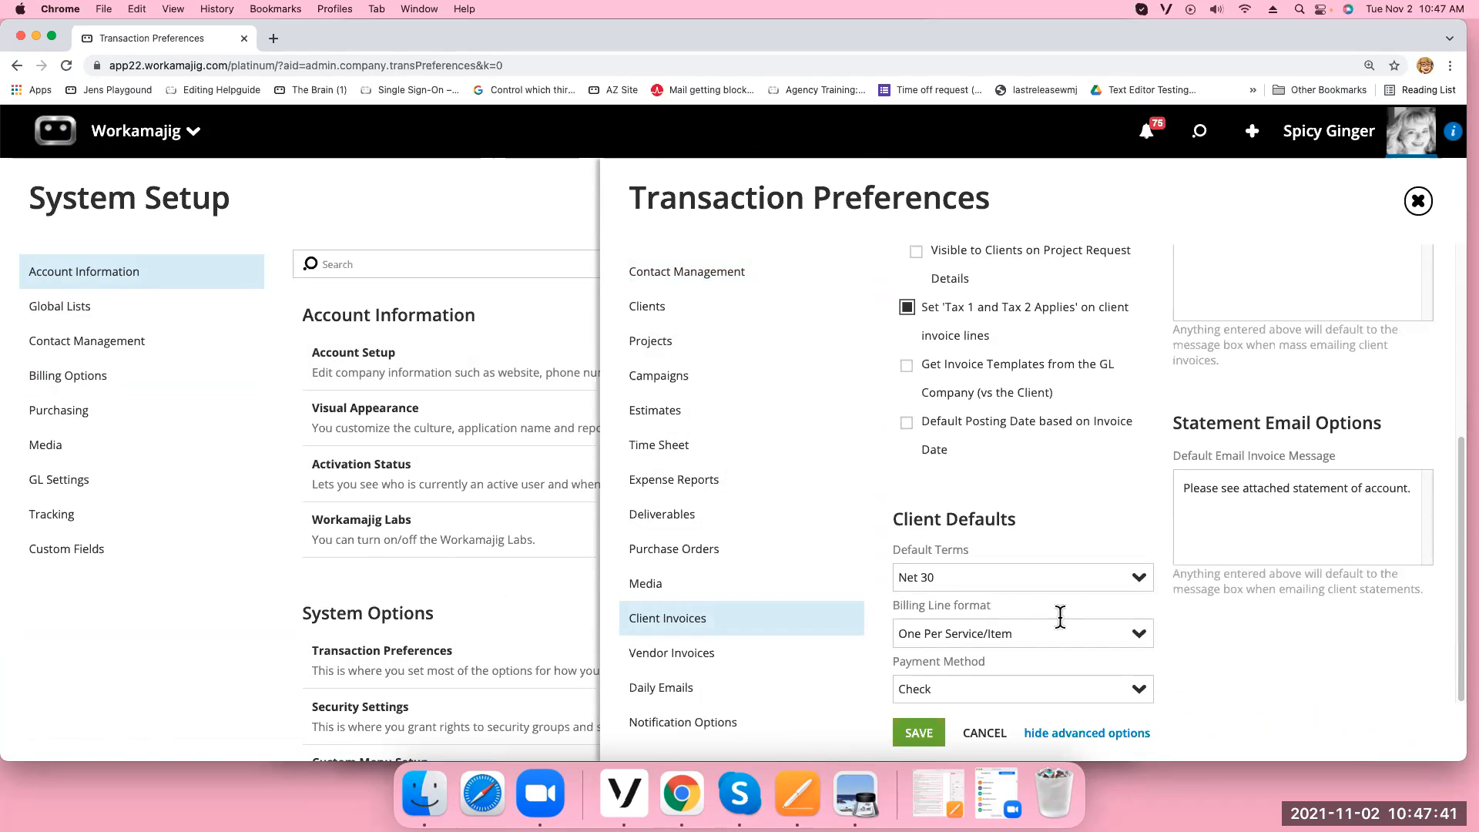
{"action": "scroll", "coordinate": [1180, 589], "scroll_direction": "up", "scroll_amount": 5}
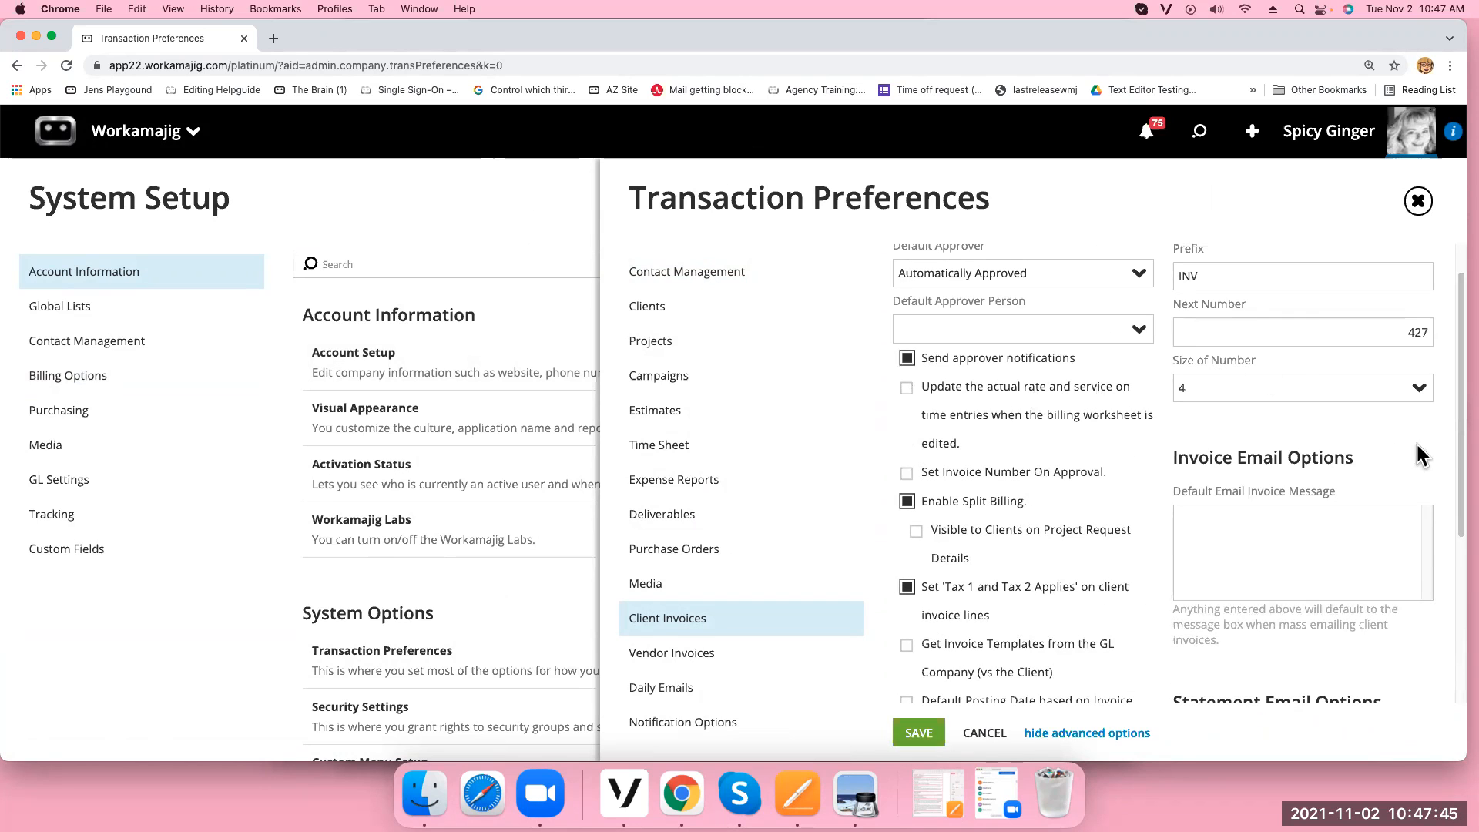
{"action": "left_click_drag", "start_coordinate": [1461, 419], "coordinate": [1455, 627]}
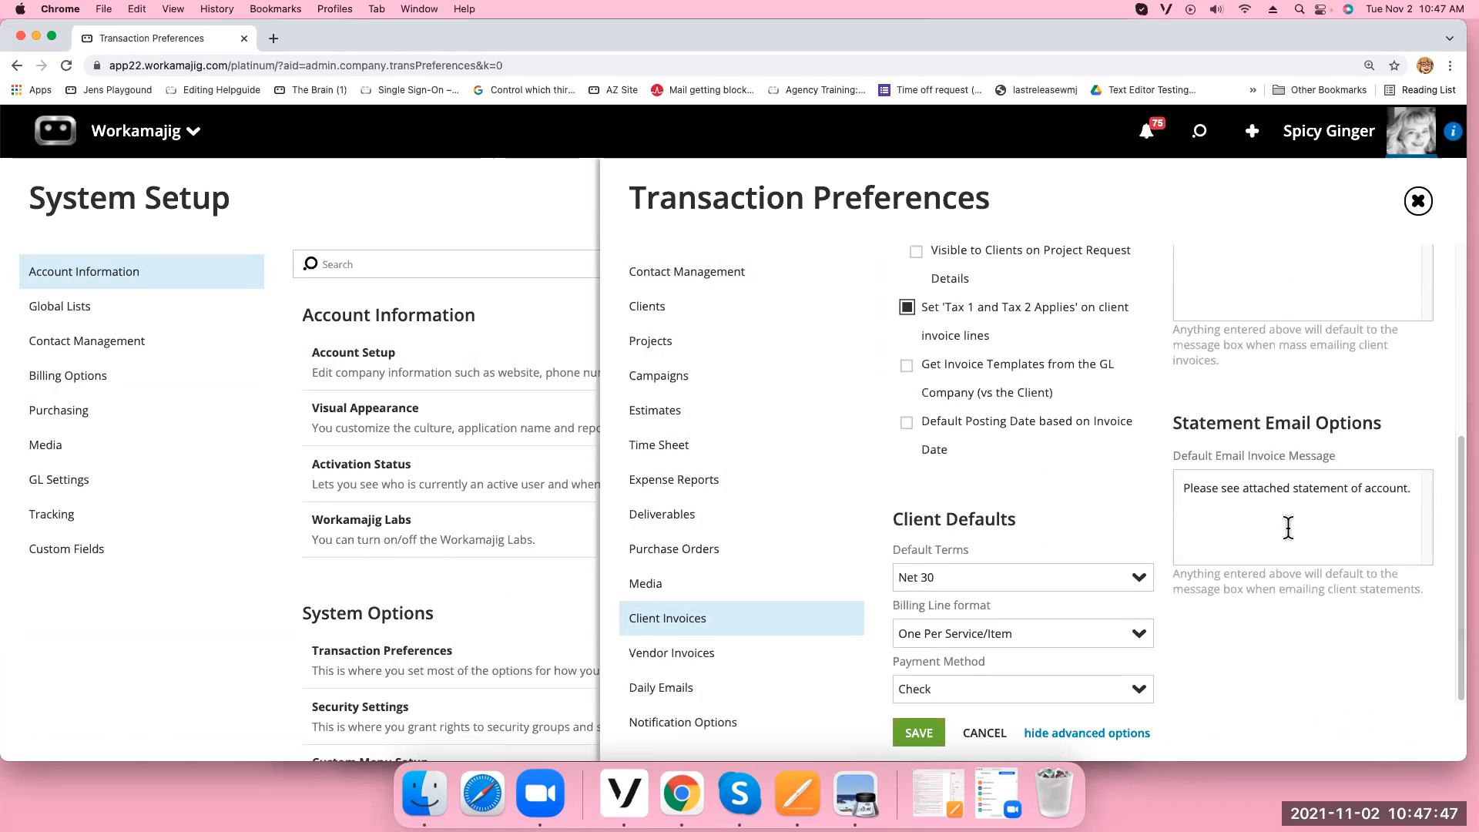
Review the Clients settings, then the Projects section's New Project Options and Numbering
{"action": "left_click", "coordinate": [683, 309]}
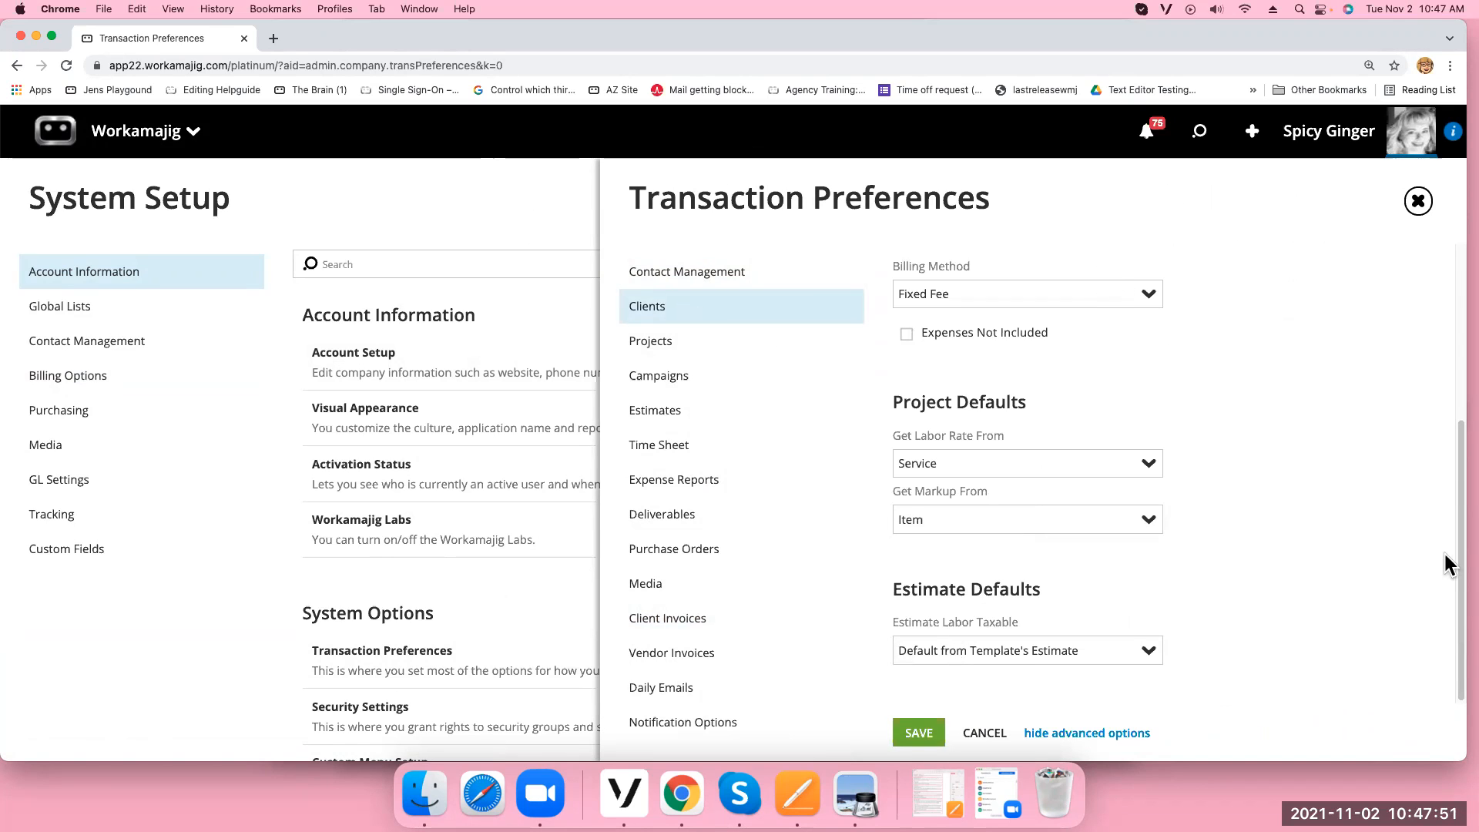
{"action": "left_click_drag", "start_coordinate": [1463, 555], "coordinate": [1452, 482]}
{"action": "scroll", "coordinate": [1450, 524], "scroll_direction": "down", "scroll_amount": 2}
{"action": "left_click", "coordinate": [670, 346]}
{"action": "scroll", "coordinate": [1463, 591], "scroll_direction": "down", "scroll_amount": 10}
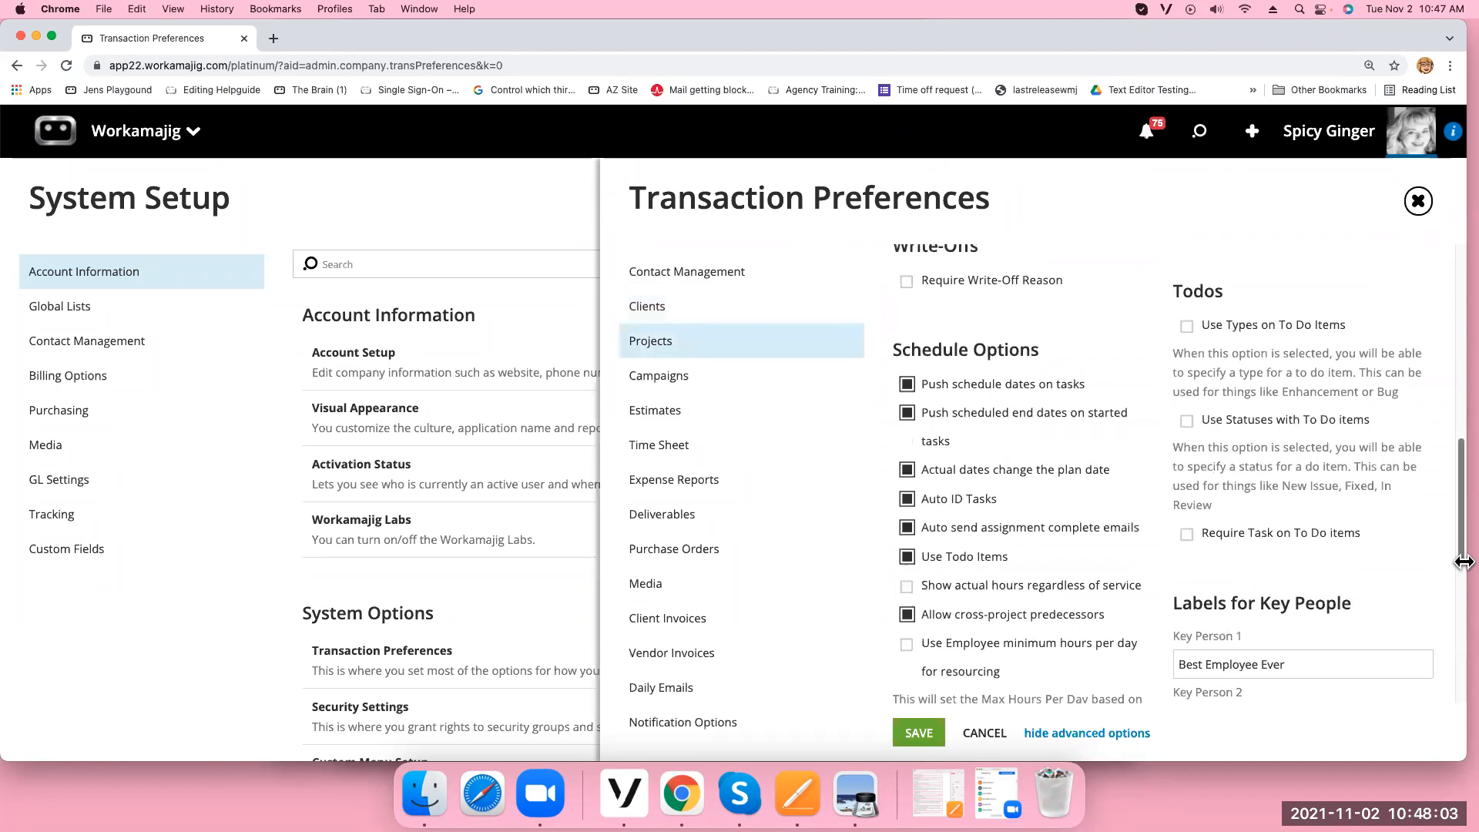
{"action": "left_click_drag", "start_coordinate": [1463, 591], "coordinate": [1463, 683]}
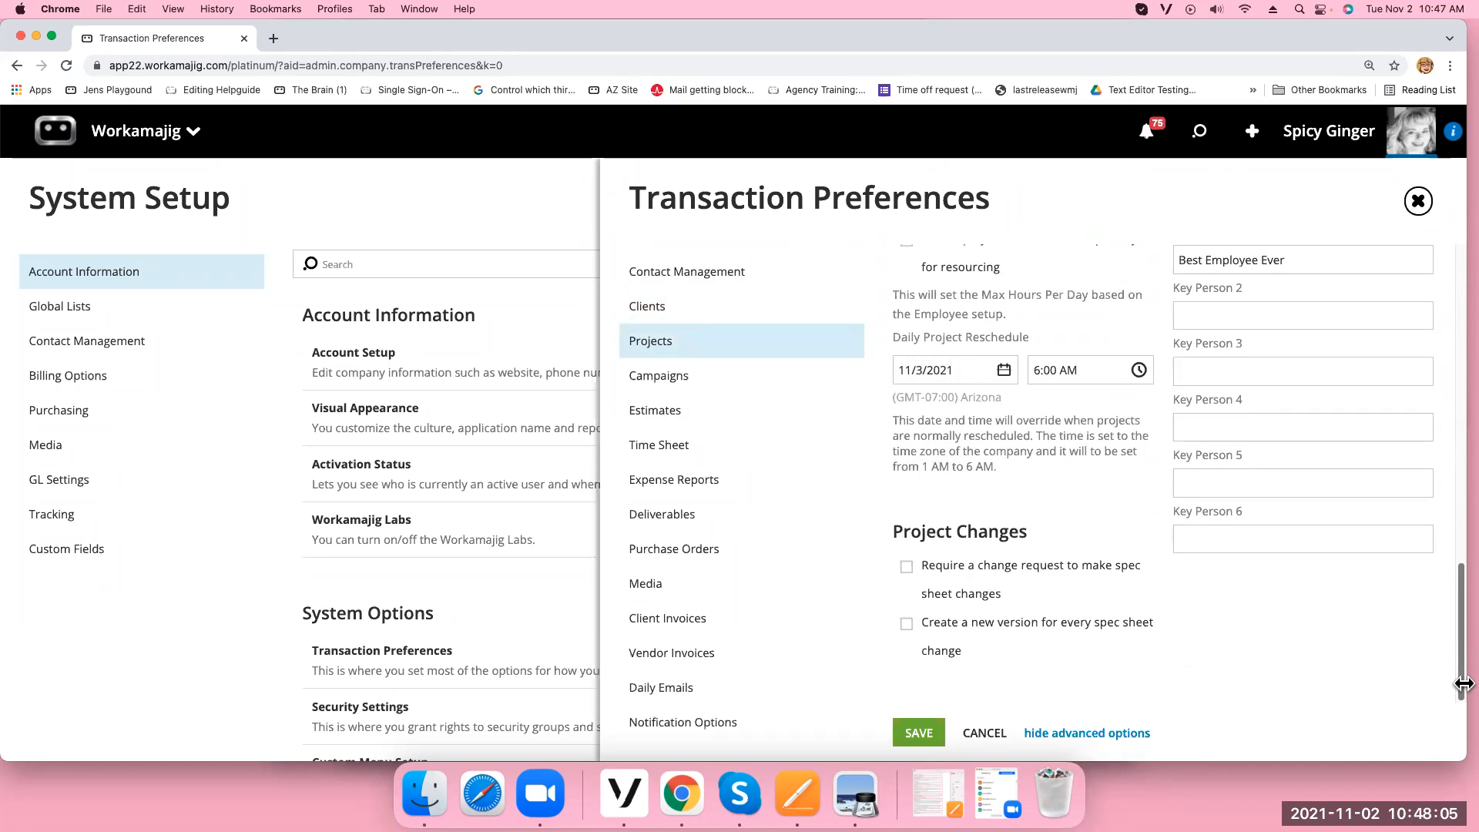
{"action": "left_click_drag", "start_coordinate": [1463, 628], "coordinate": [1434, 271]}
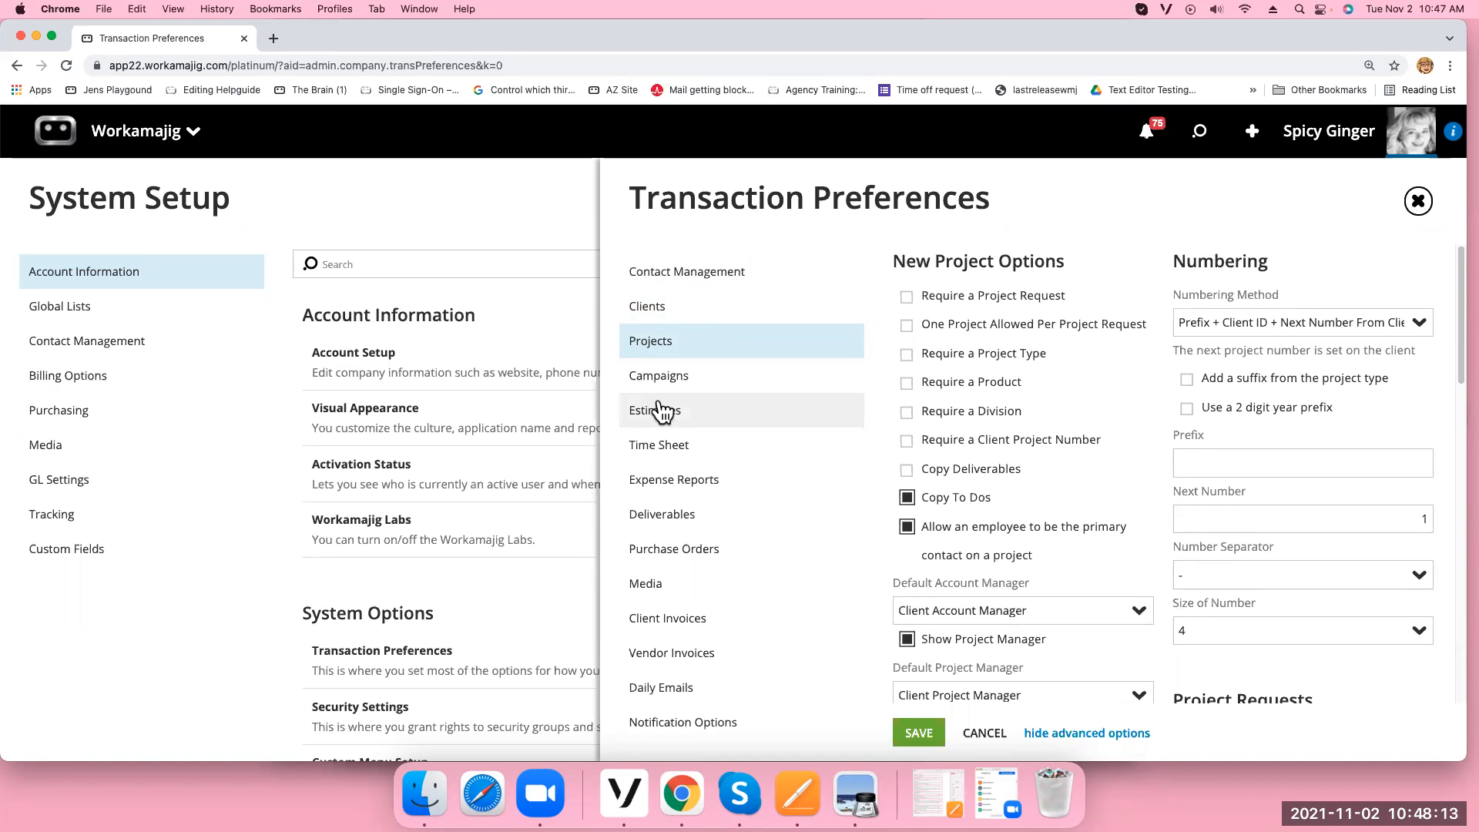
Look through Contact Management, then return to Clients: portal group Clients Love, Fixed Fee billing
{"action": "left_click", "coordinate": [693, 276]}
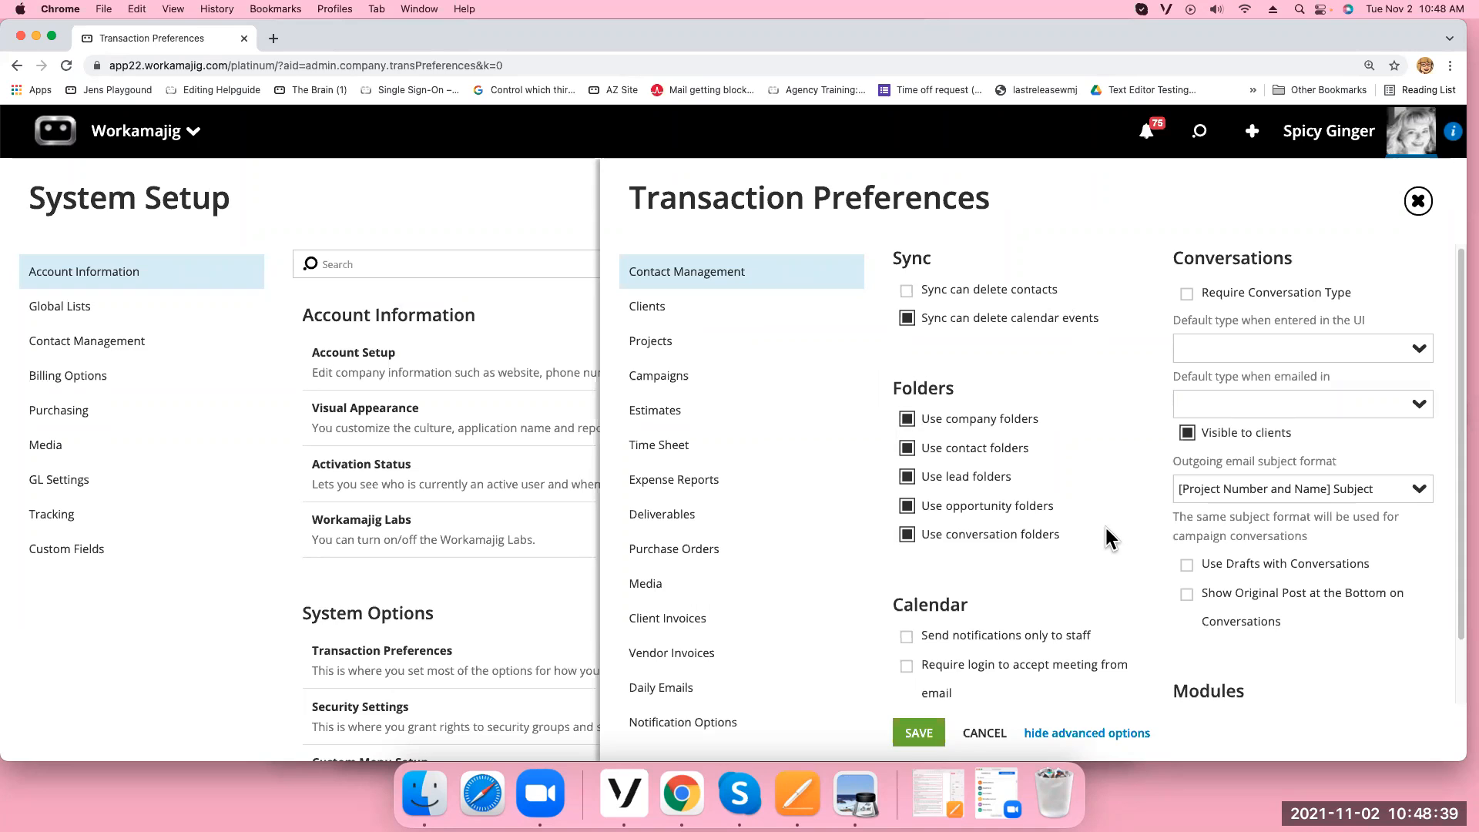
{"action": "scroll", "coordinate": [1132, 517], "scroll_direction": "down", "scroll_amount": 1}
{"action": "scroll", "coordinate": [1133, 529], "scroll_direction": "down", "scroll_amount": 2}
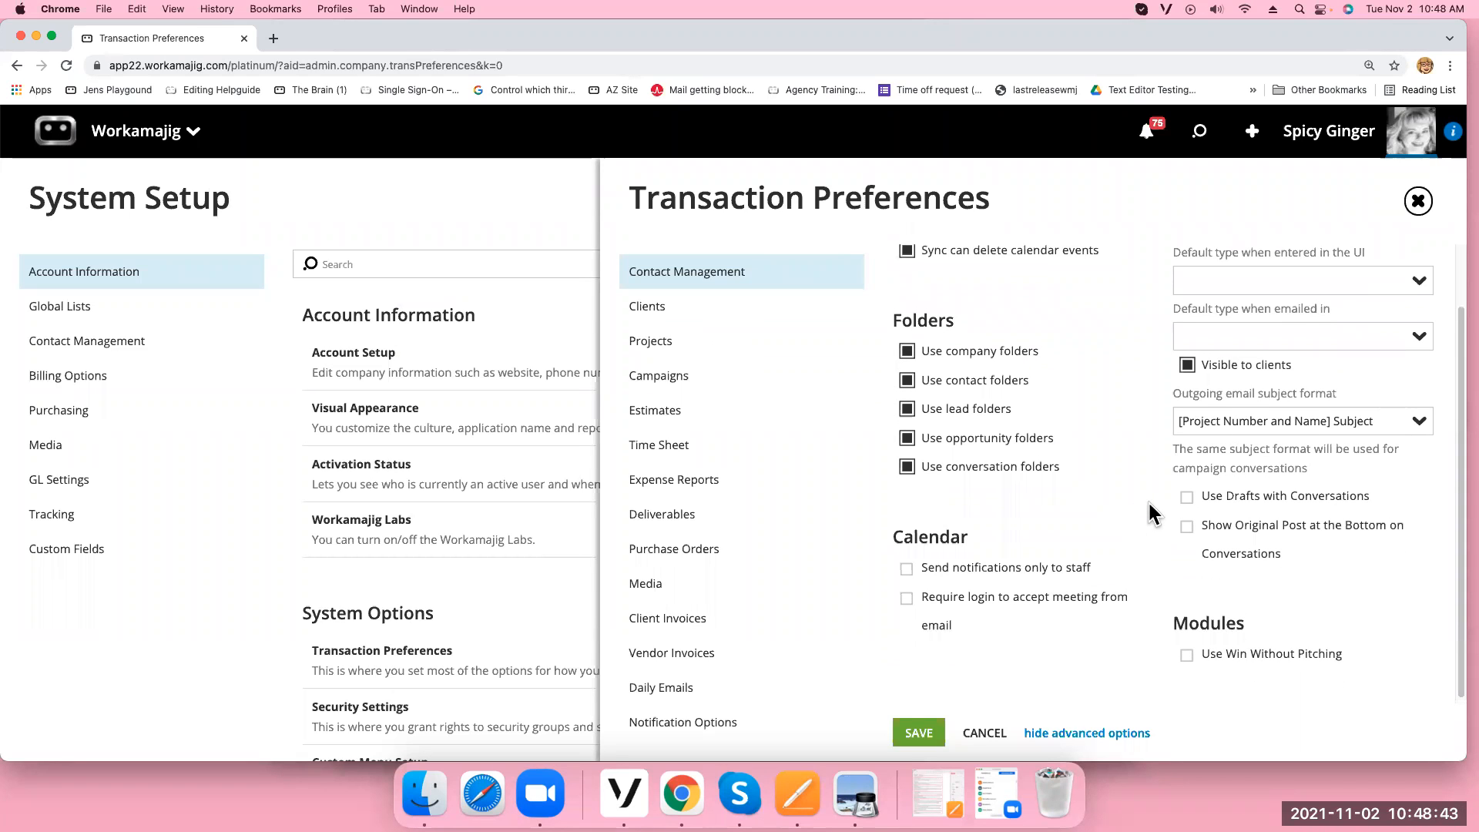
{"action": "scroll", "coordinate": [1148, 501], "scroll_direction": "up", "scroll_amount": 3}
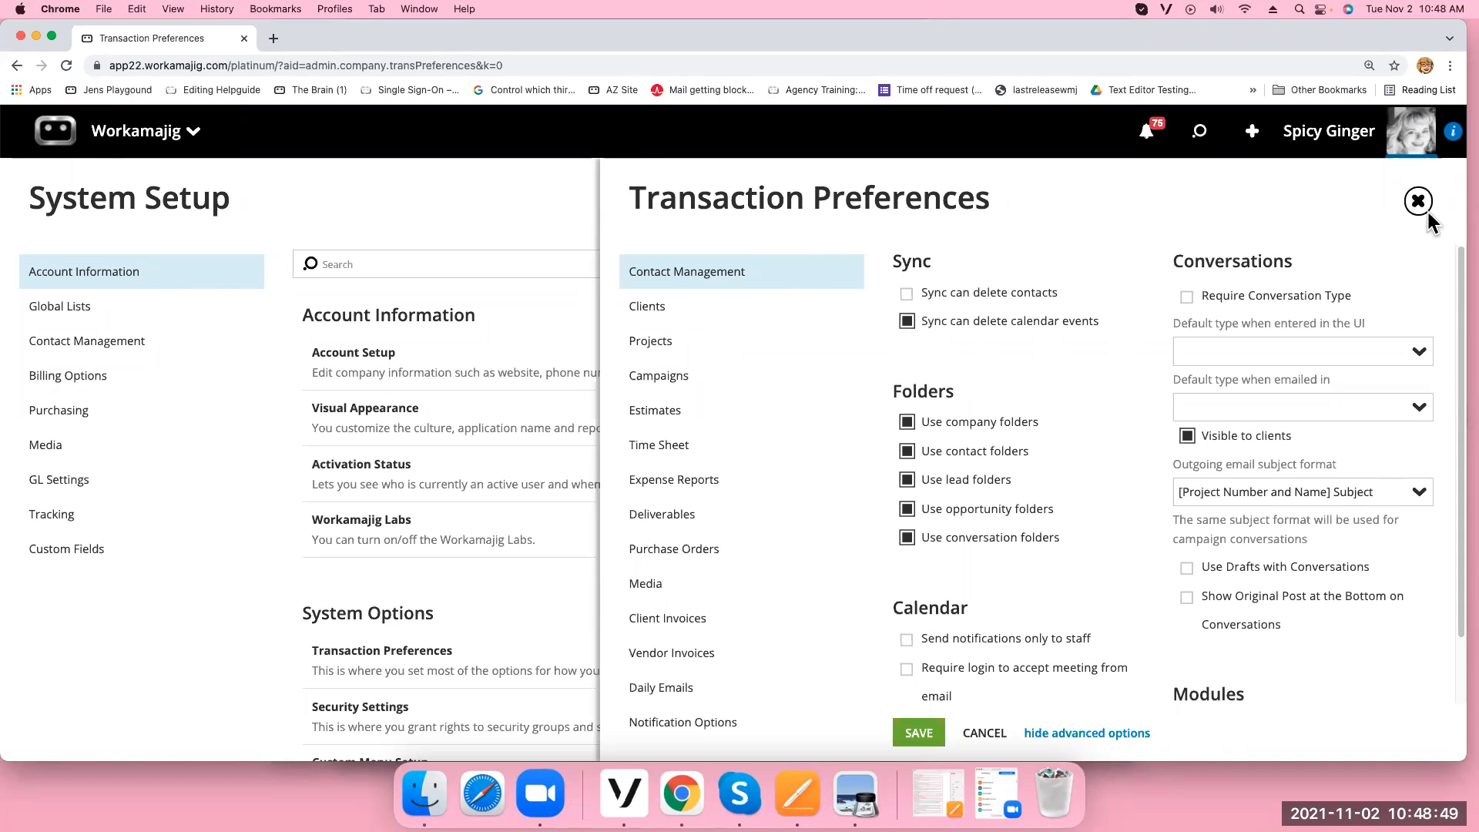
{"action": "left_click", "coordinate": [670, 316]}
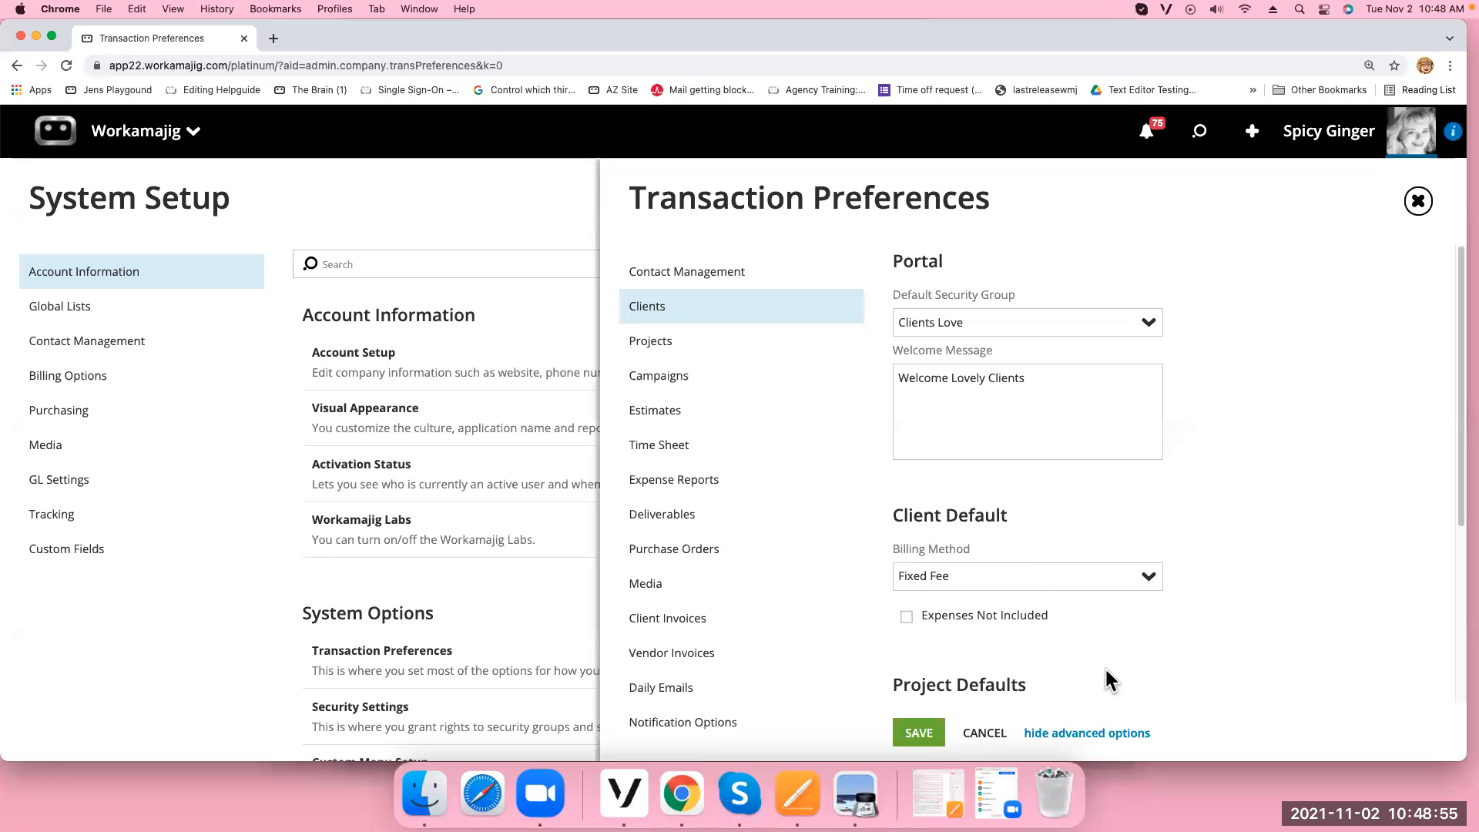
Set the Client Invoices billing line format to One Line Item and save the preferences
{"action": "left_click", "coordinate": [669, 623]}
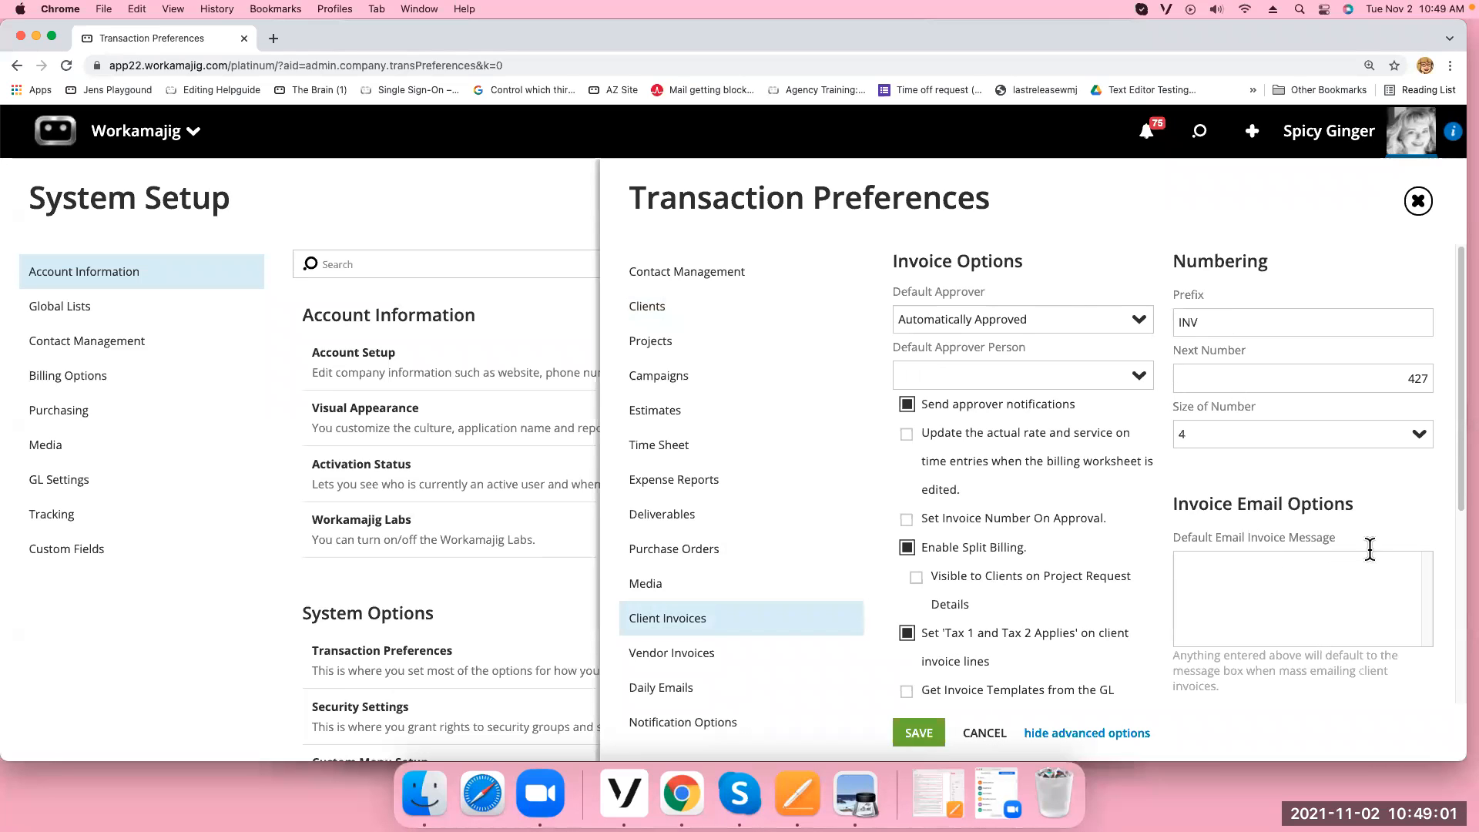
{"action": "left_click_drag", "start_coordinate": [1461, 495], "coordinate": [1448, 697]}
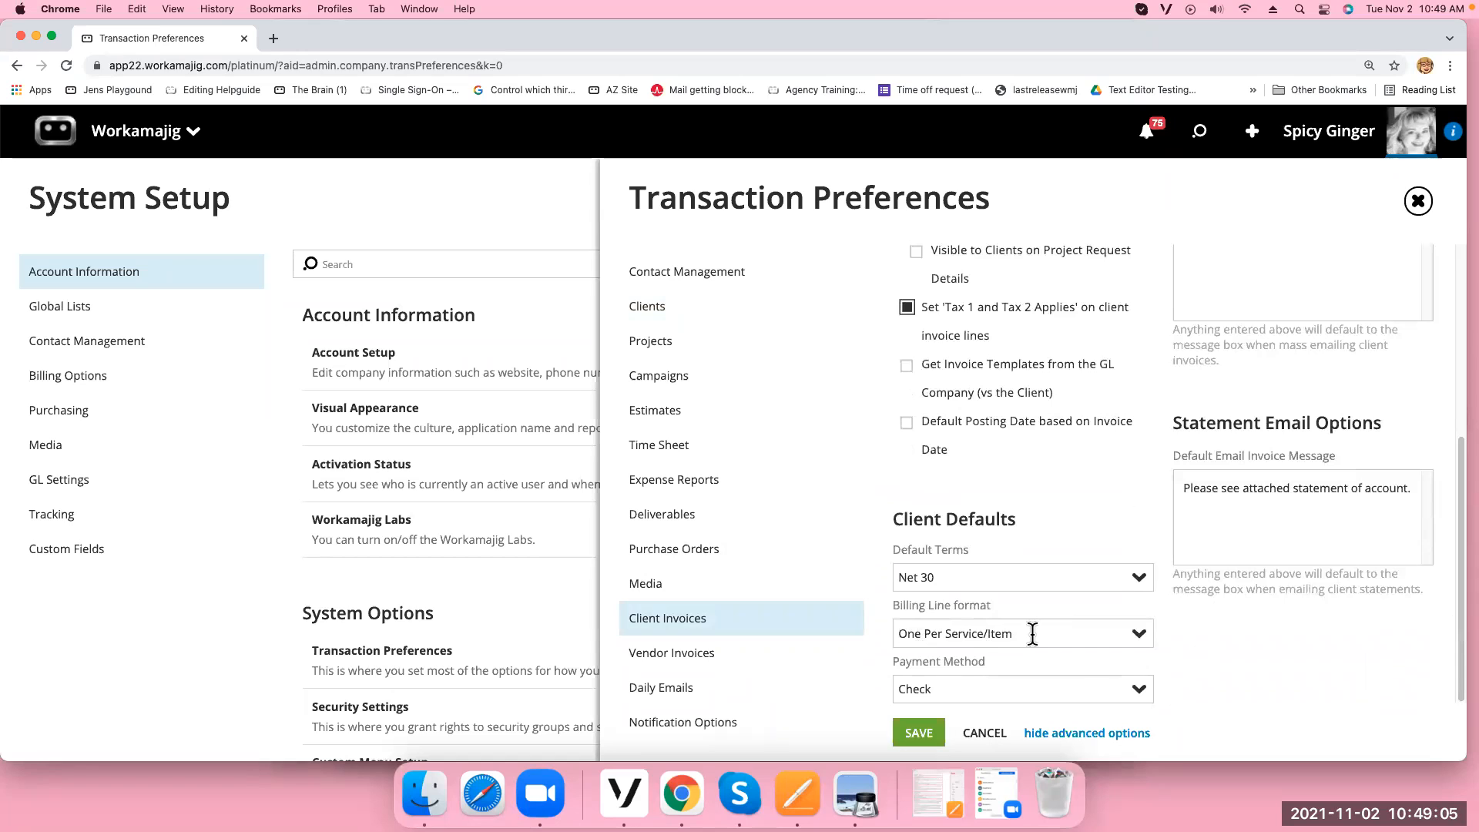
{"action": "left_click", "coordinate": [1140, 636]}
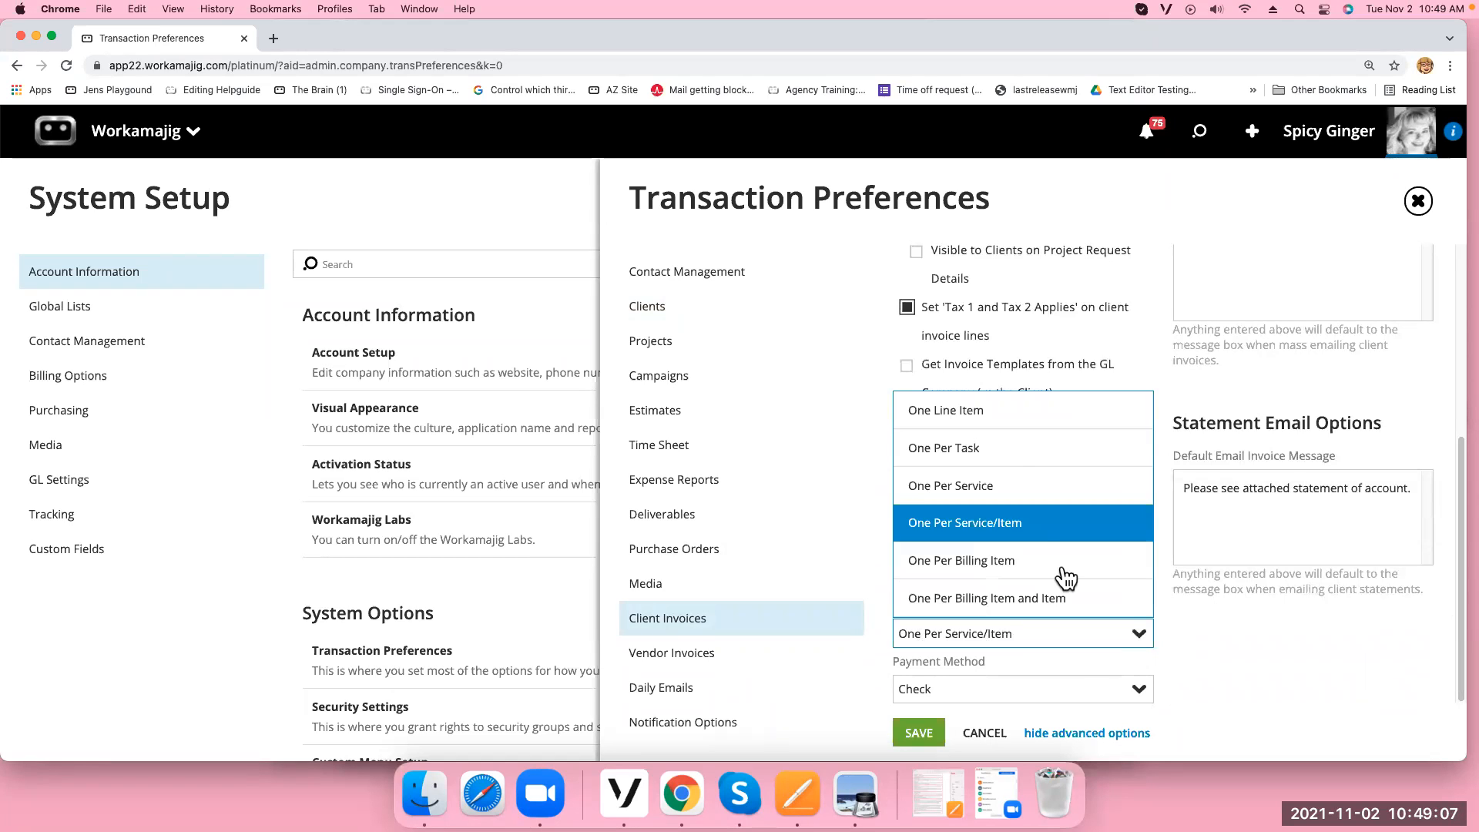
{"action": "left_click", "coordinate": [954, 420]}
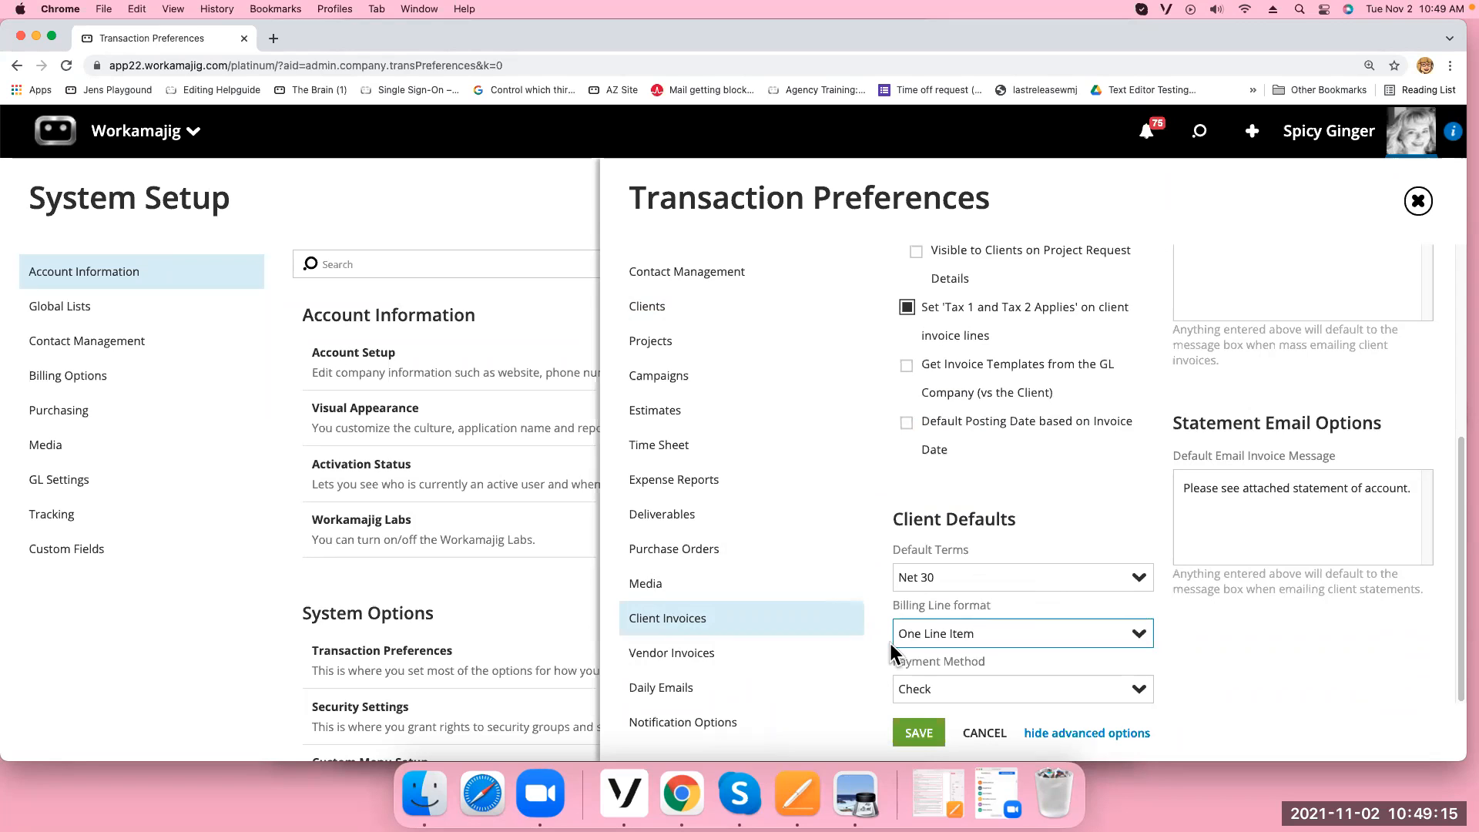
{"action": "left_click", "coordinate": [920, 734]}
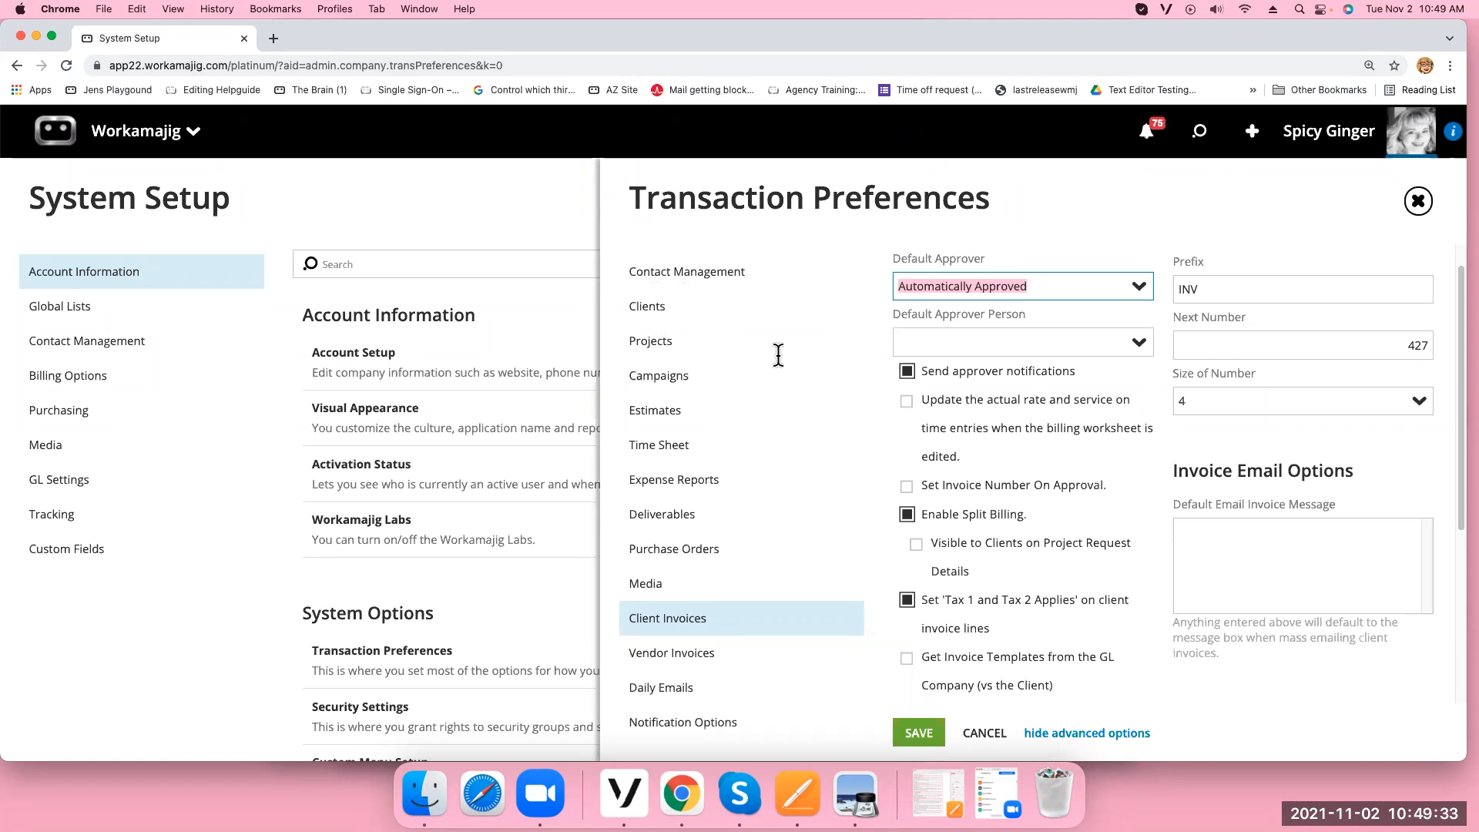
{"action": "left_click", "coordinate": [117, 136]}
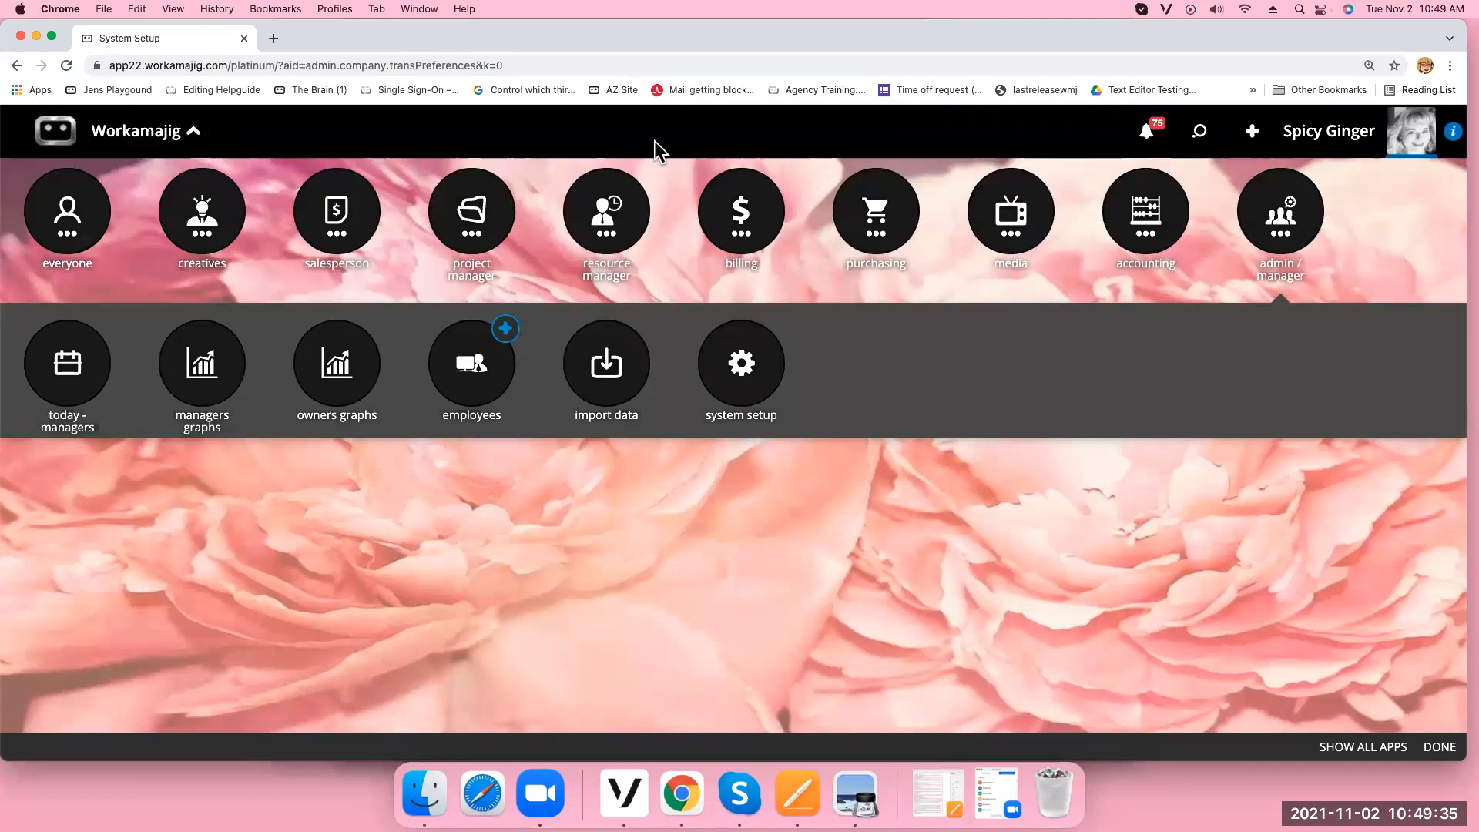
Check Alice In Wonderland's billing default invoice templates, leaving Avengers unchanged, and close the client record
{"action": "left_click", "coordinate": [743, 224]}
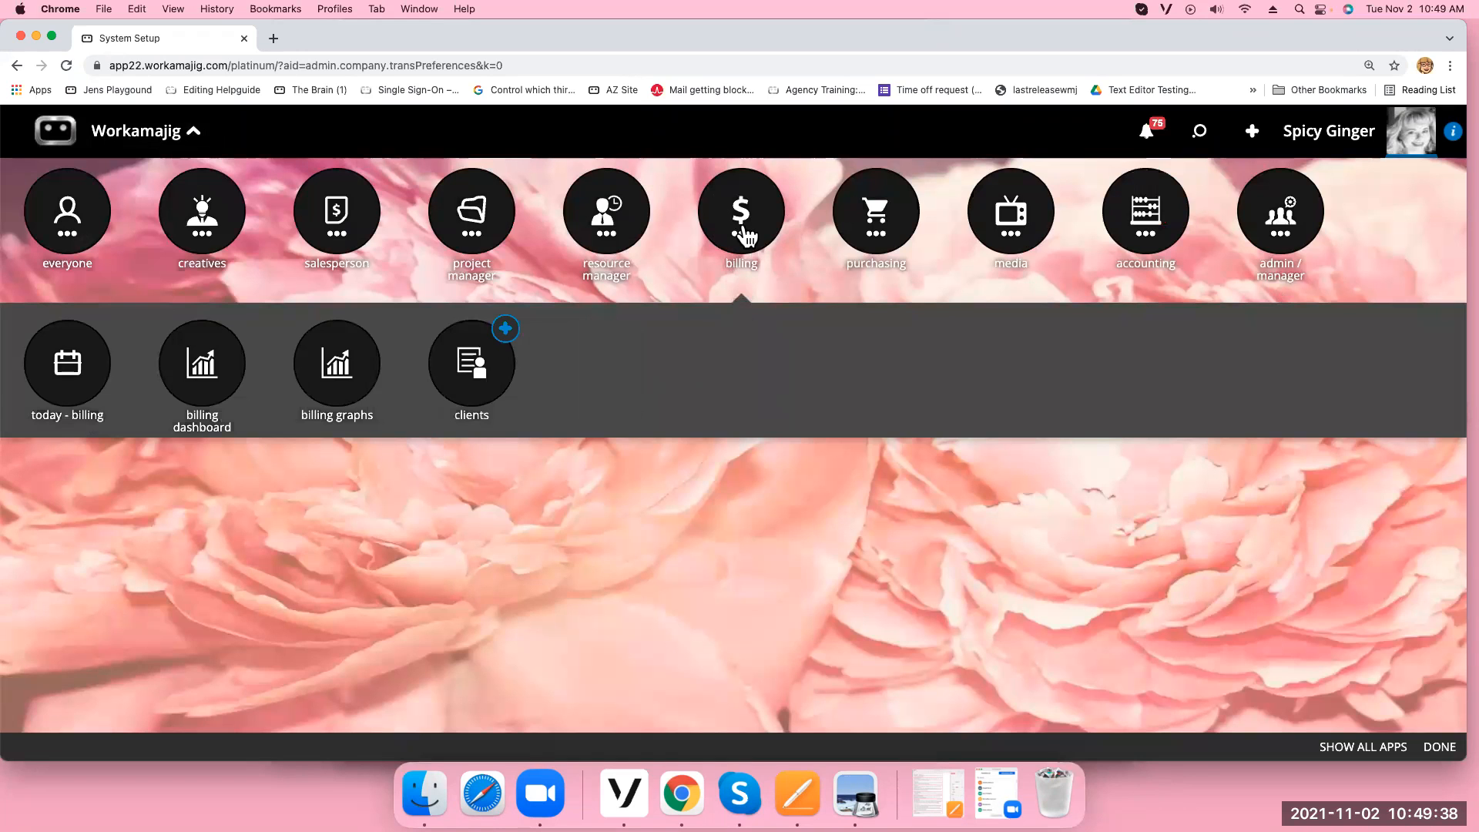
{"action": "left_click", "coordinate": [471, 402]}
{"action": "left_click", "coordinate": [463, 400]}
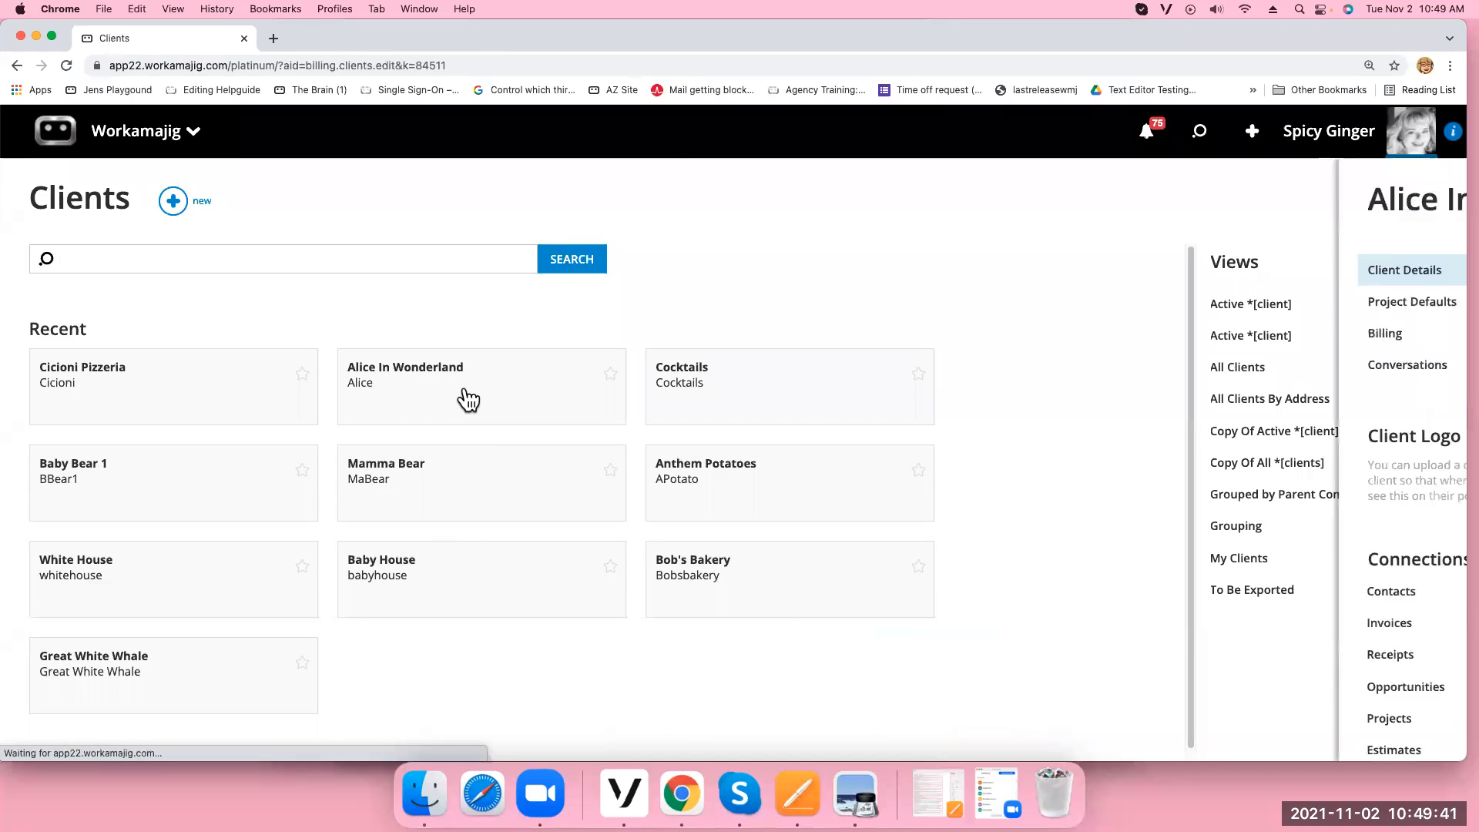
{"action": "left_click", "coordinate": [681, 344]}
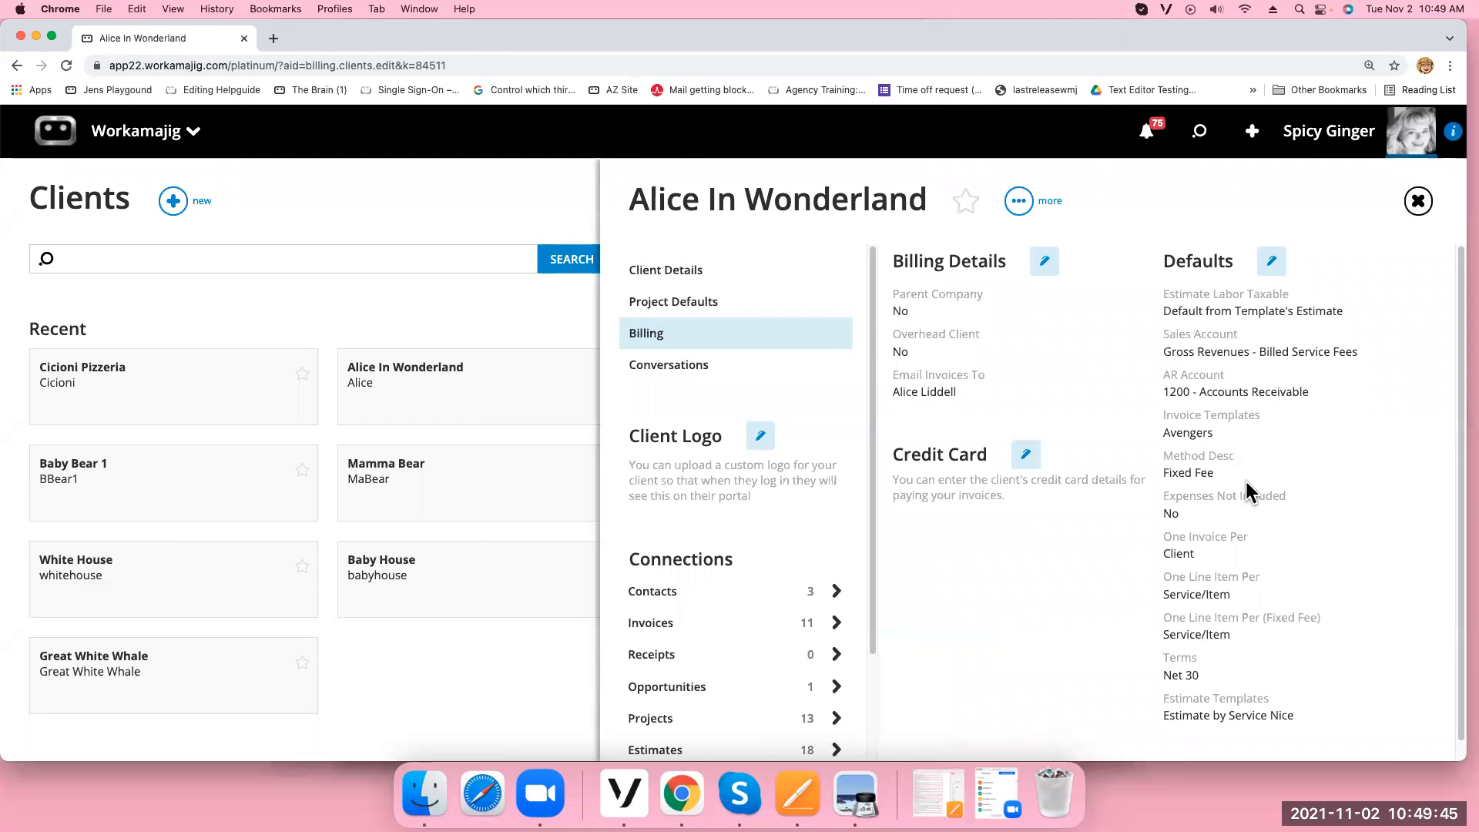
{"action": "left_click", "coordinate": [1273, 263]}
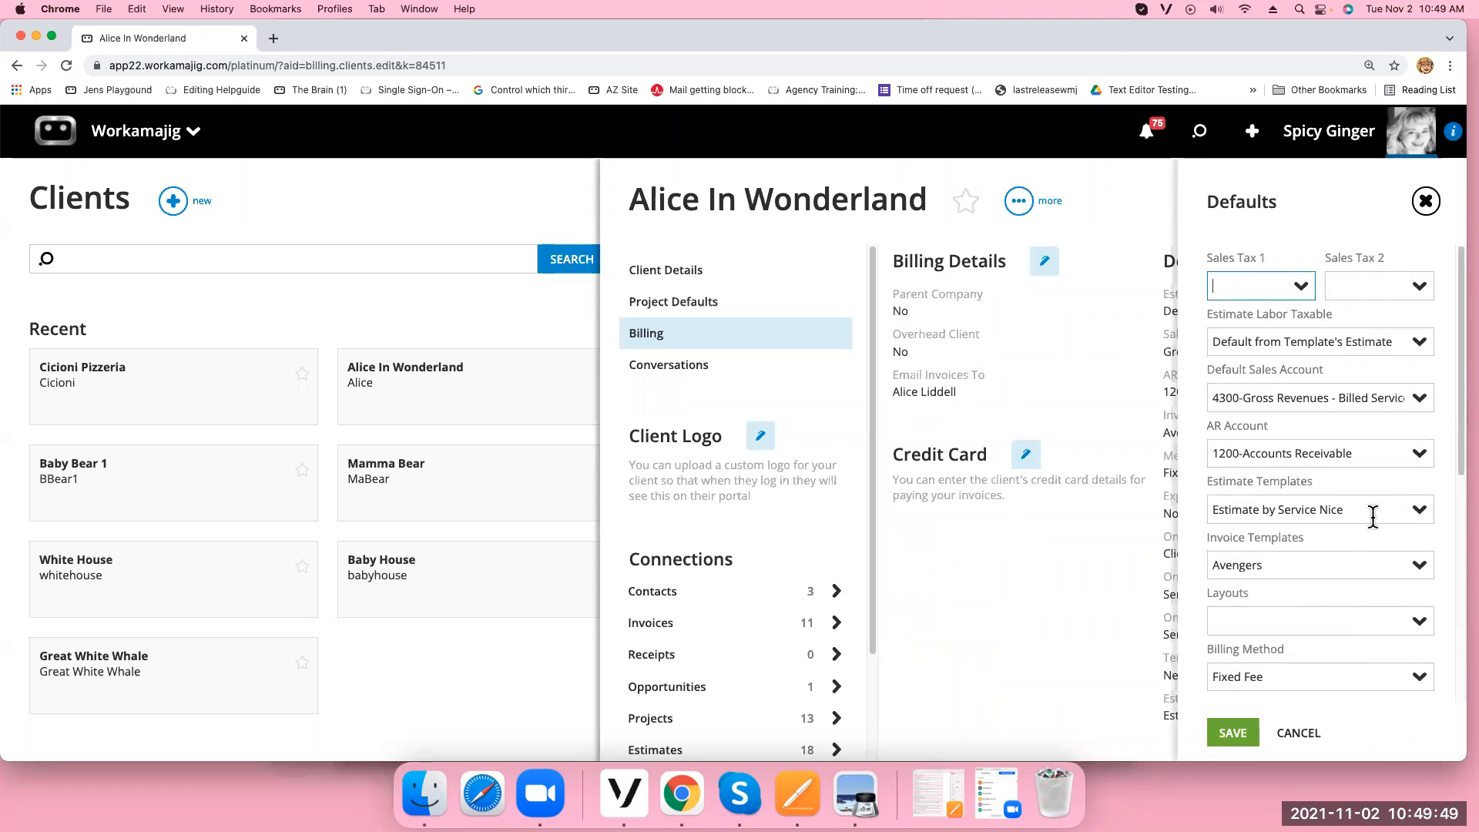
{"action": "left_click", "coordinate": [1418, 567]}
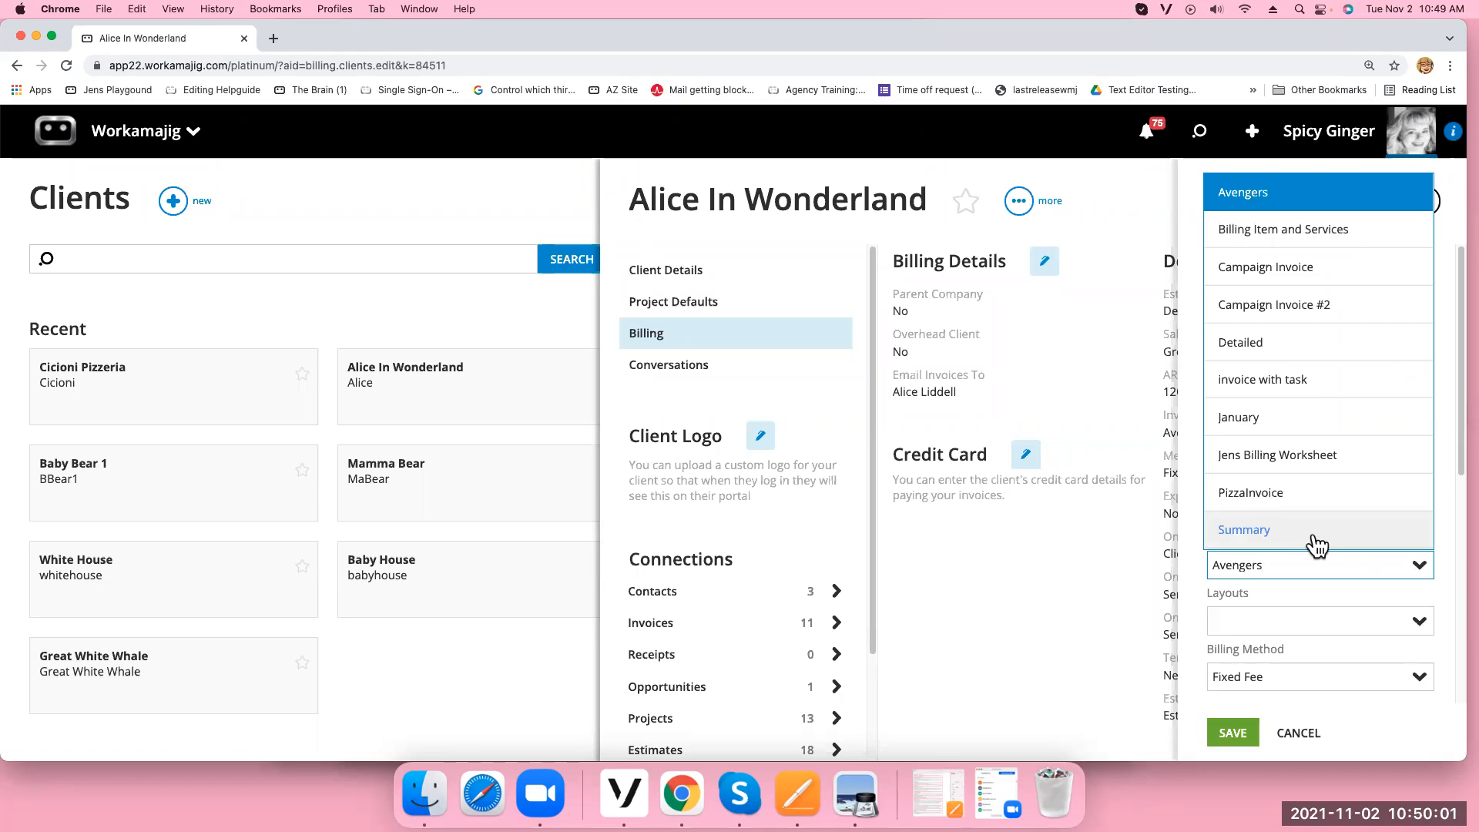
{"action": "left_click", "coordinate": [1055, 563]}
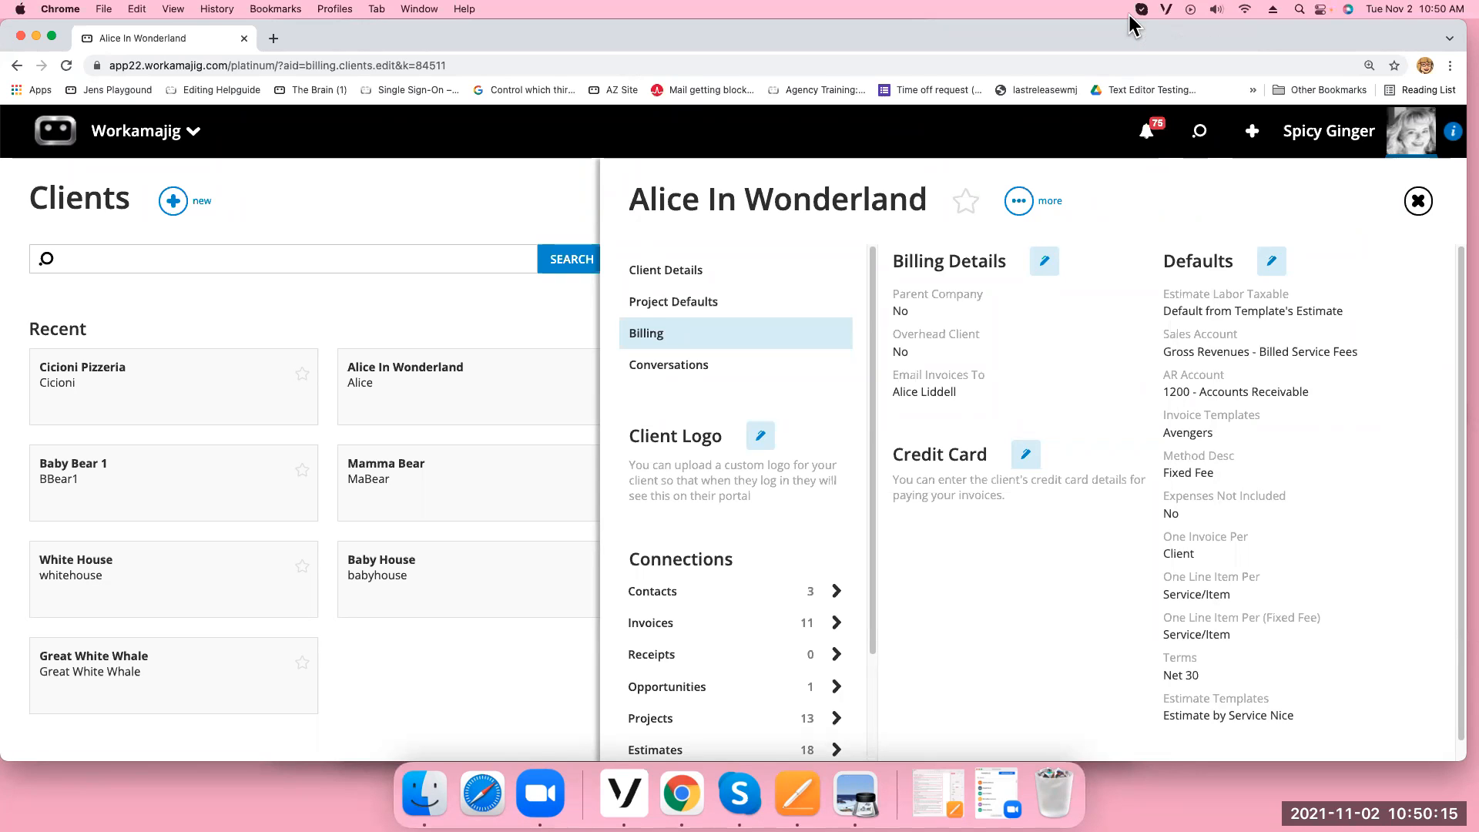
{"action": "left_click", "coordinate": [1418, 202]}
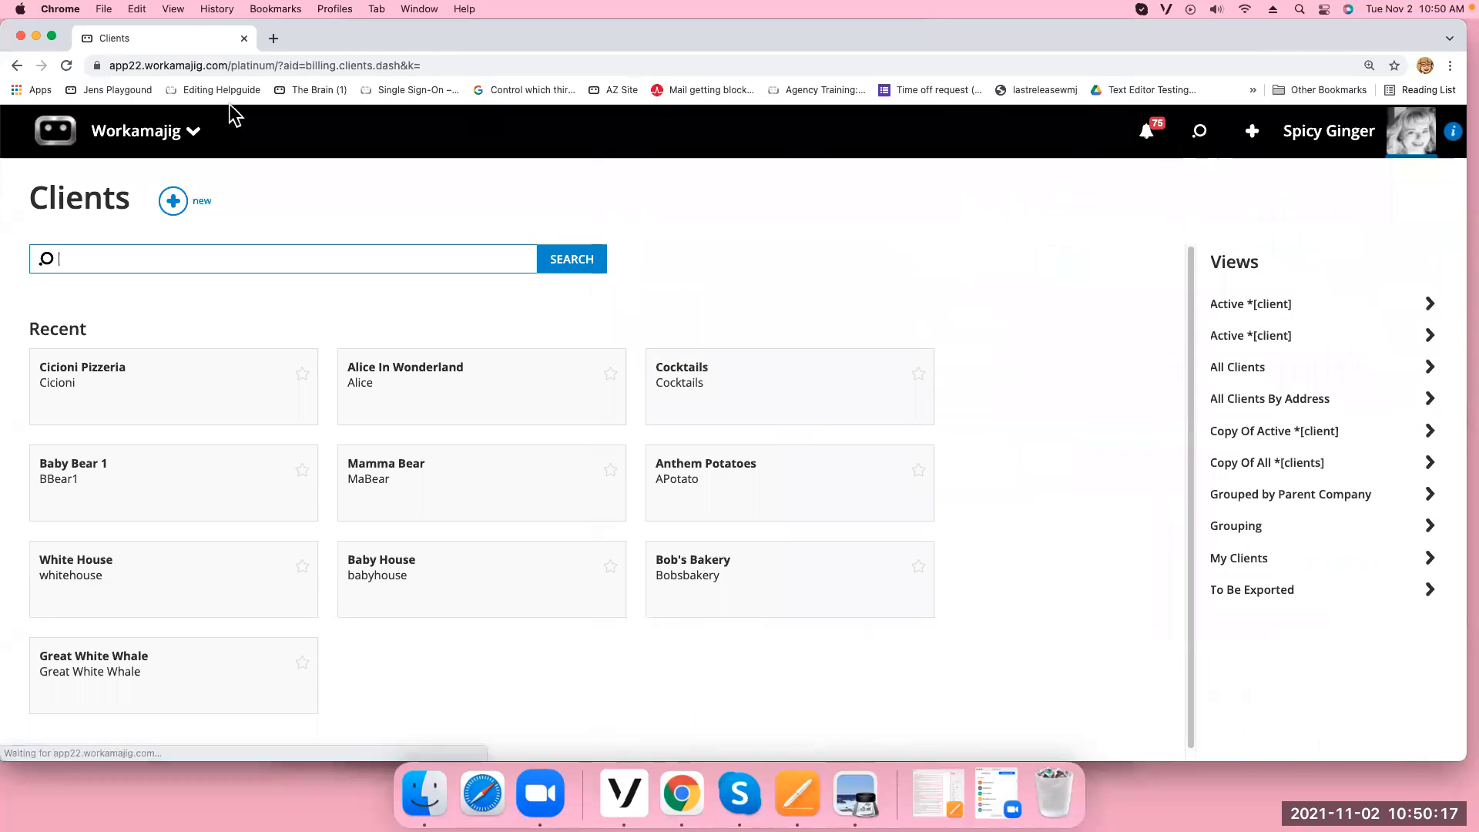
Open project Alice-0012, Fixed Fee Expenses Included Adhoc, from the Projects list and edit its settings
{"action": "left_click", "coordinate": [177, 139]}
{"action": "left_click", "coordinate": [466, 231]}
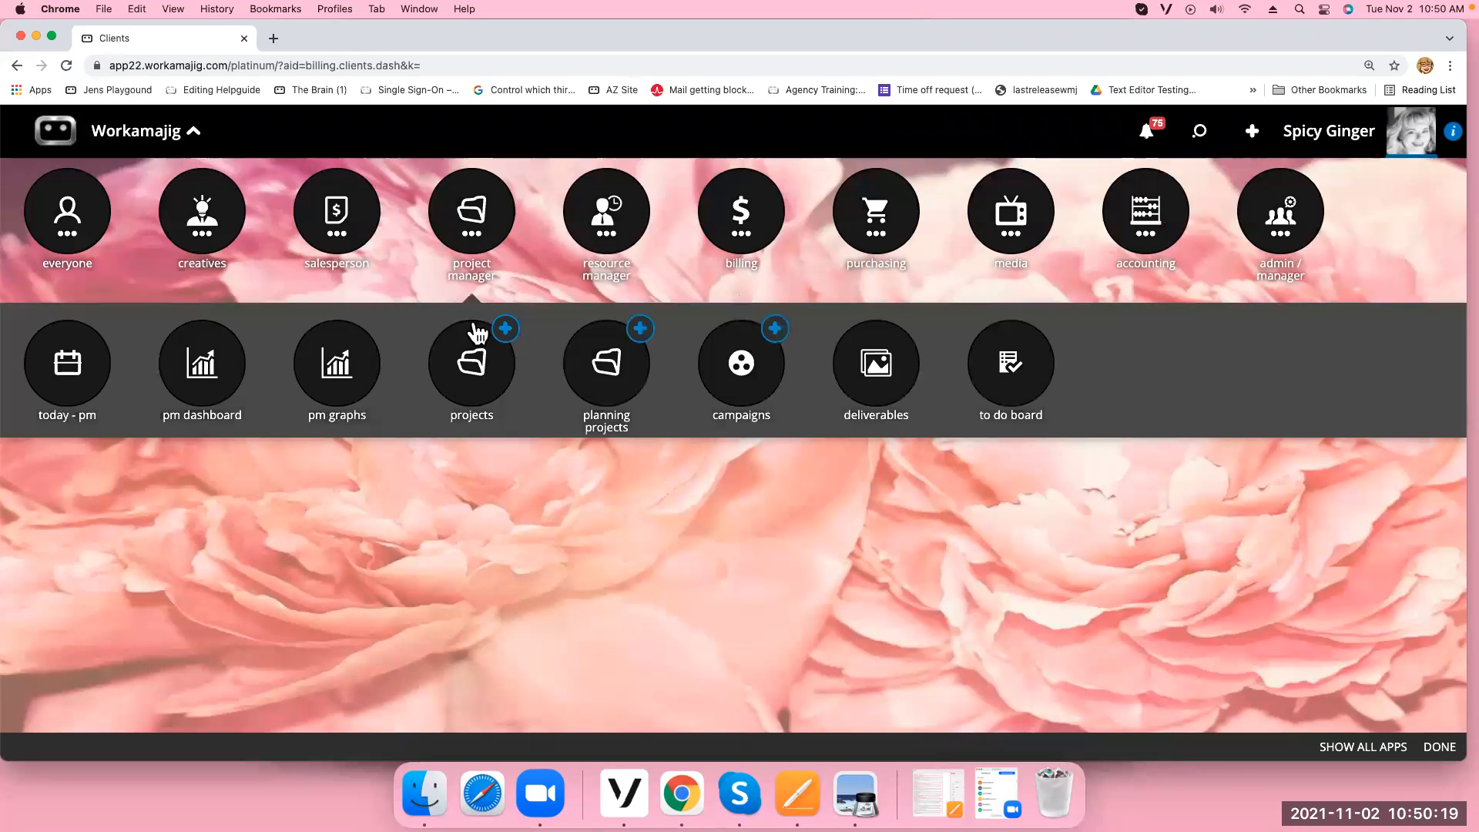
{"action": "left_click", "coordinate": [464, 394]}
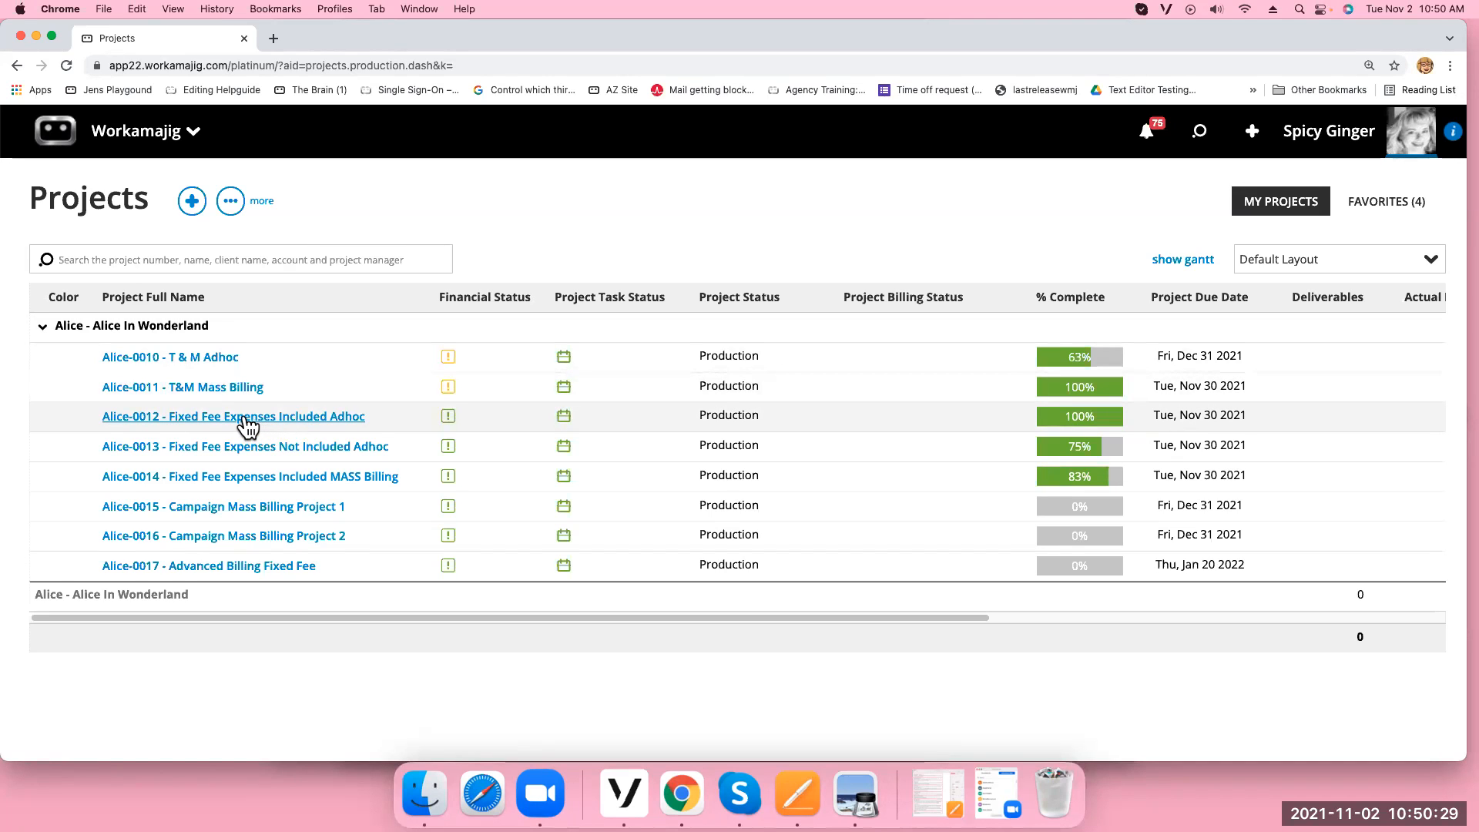
{"action": "left_click", "coordinate": [198, 416]}
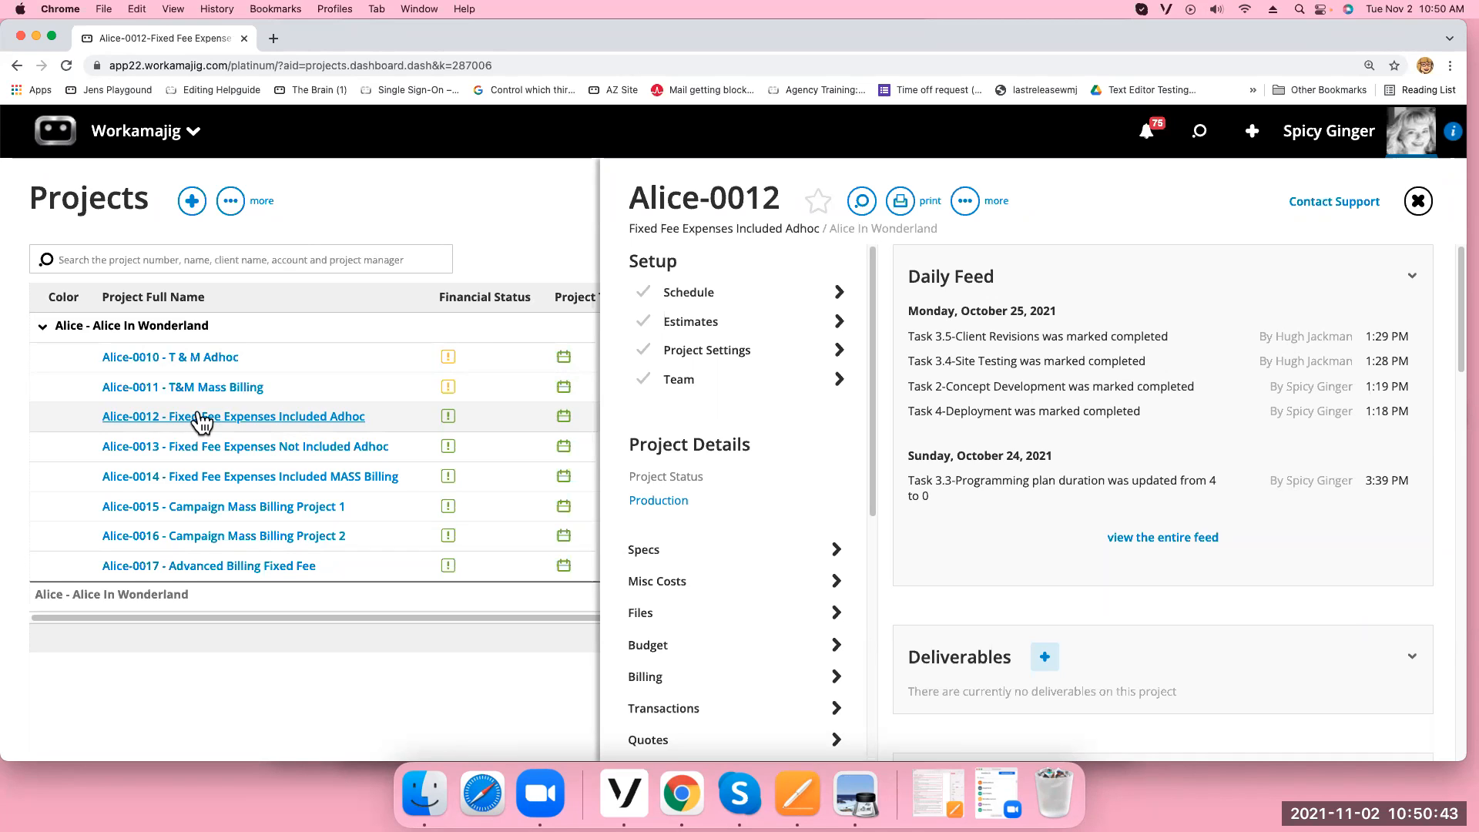
{"action": "left_click", "coordinate": [725, 353]}
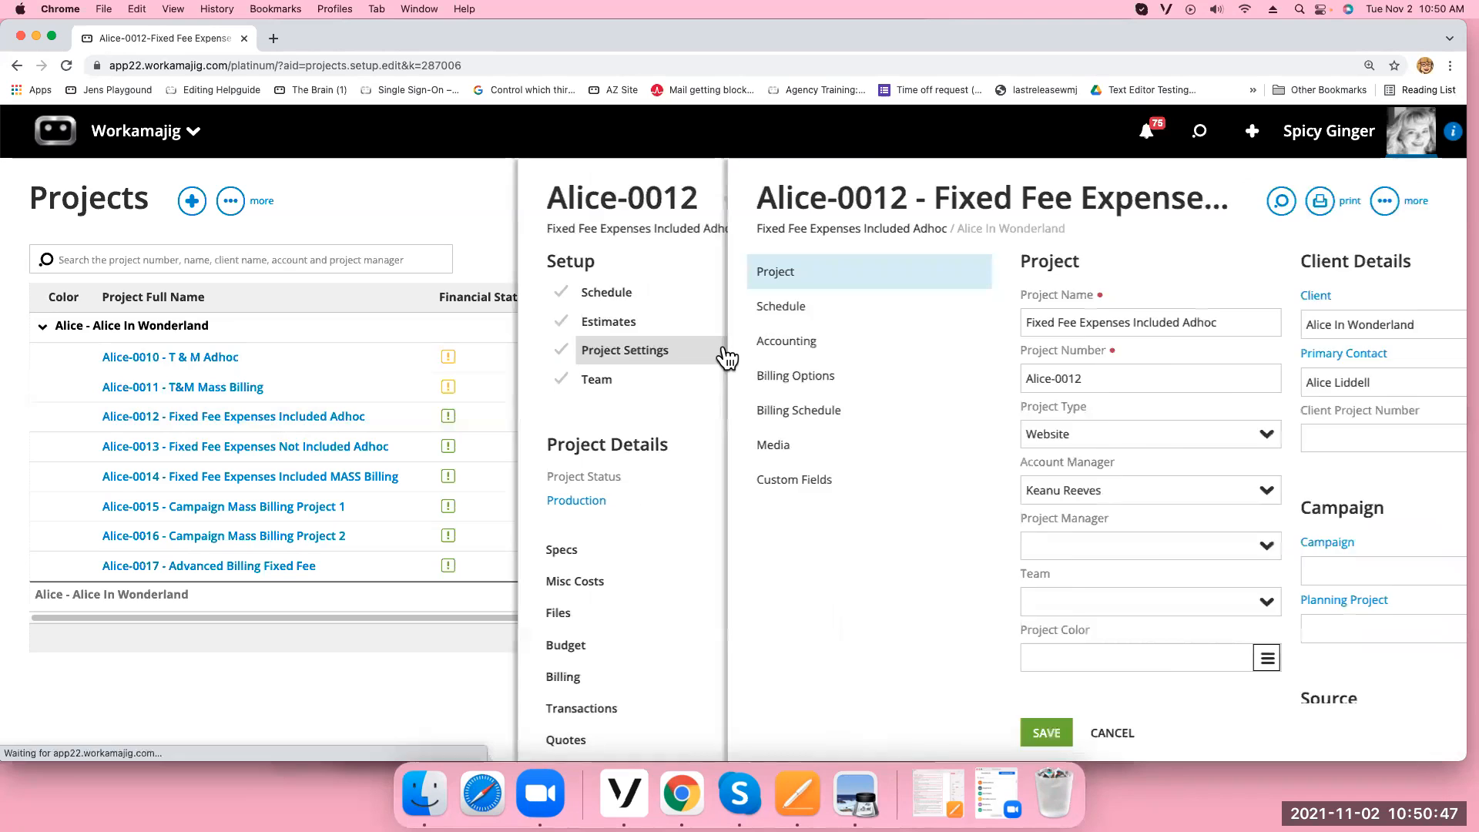
Make the current user Alice-0012's billing manager, set status Ready for Estimate Billing, and save
{"action": "left_click", "coordinate": [719, 376]}
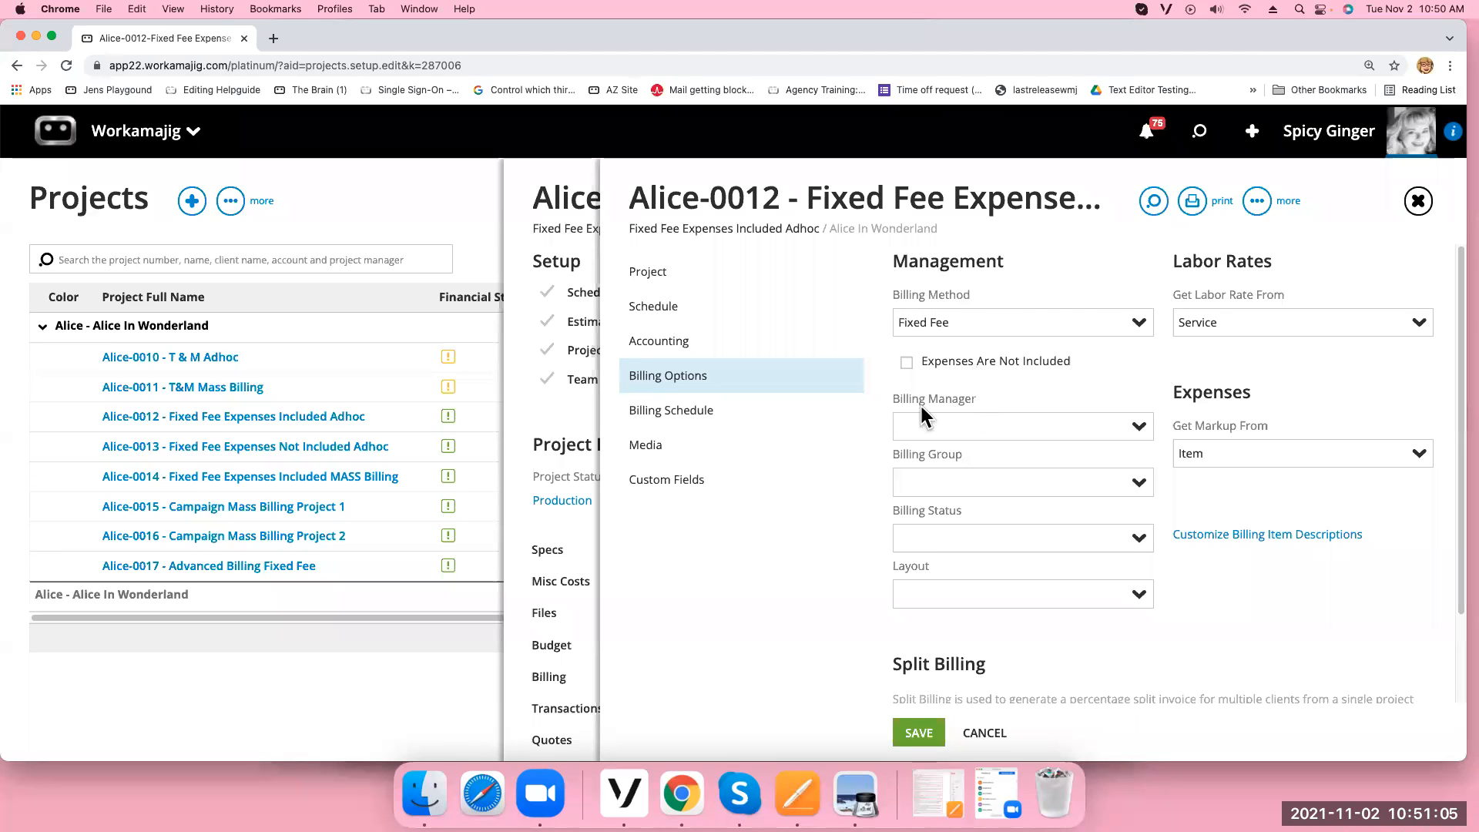
{"action": "left_click", "coordinate": [1137, 428]}
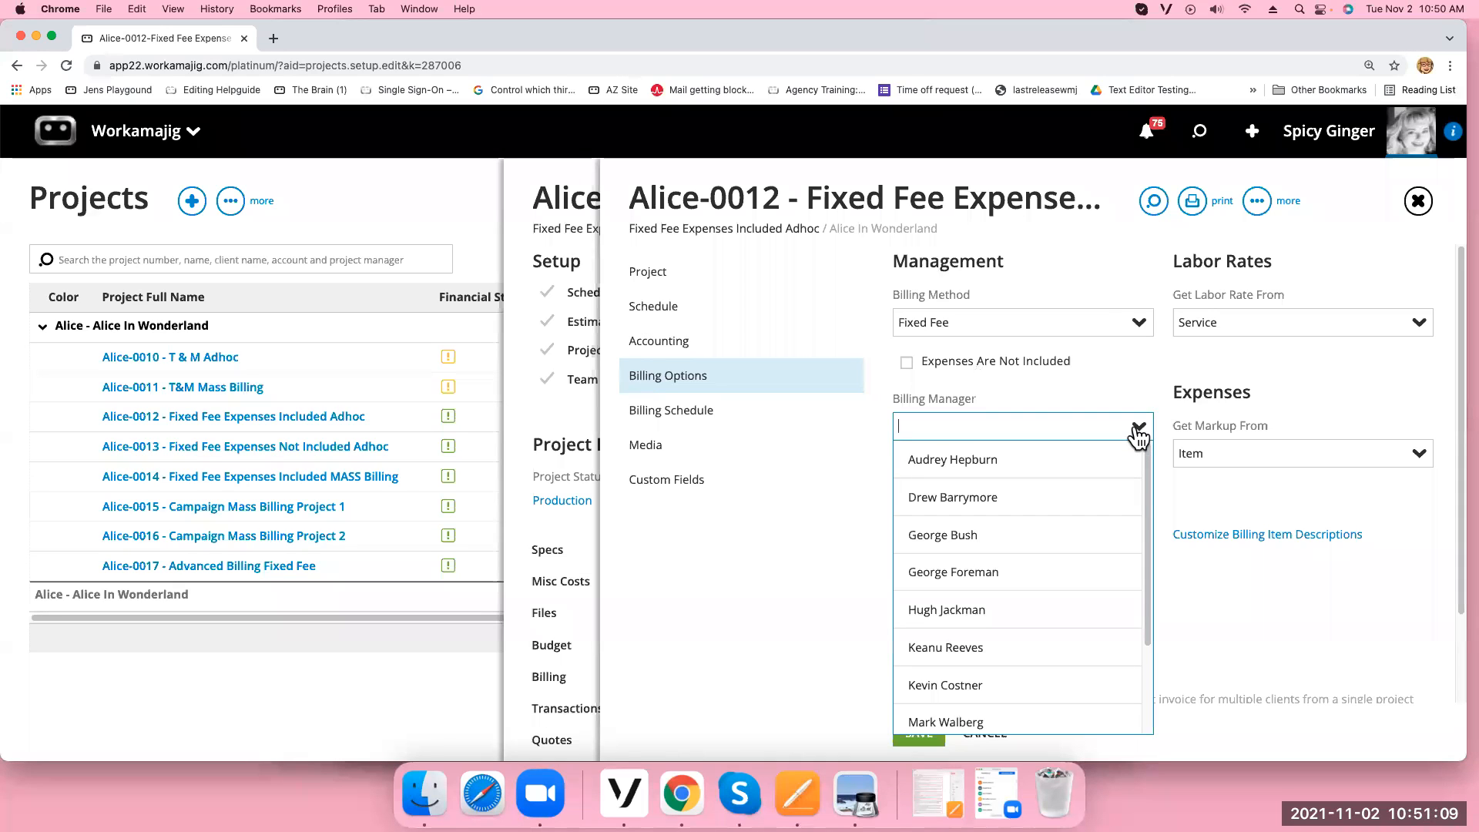
{"action": "scroll", "coordinate": [1079, 626], "scroll_direction": "down", "scroll_amount": 2}
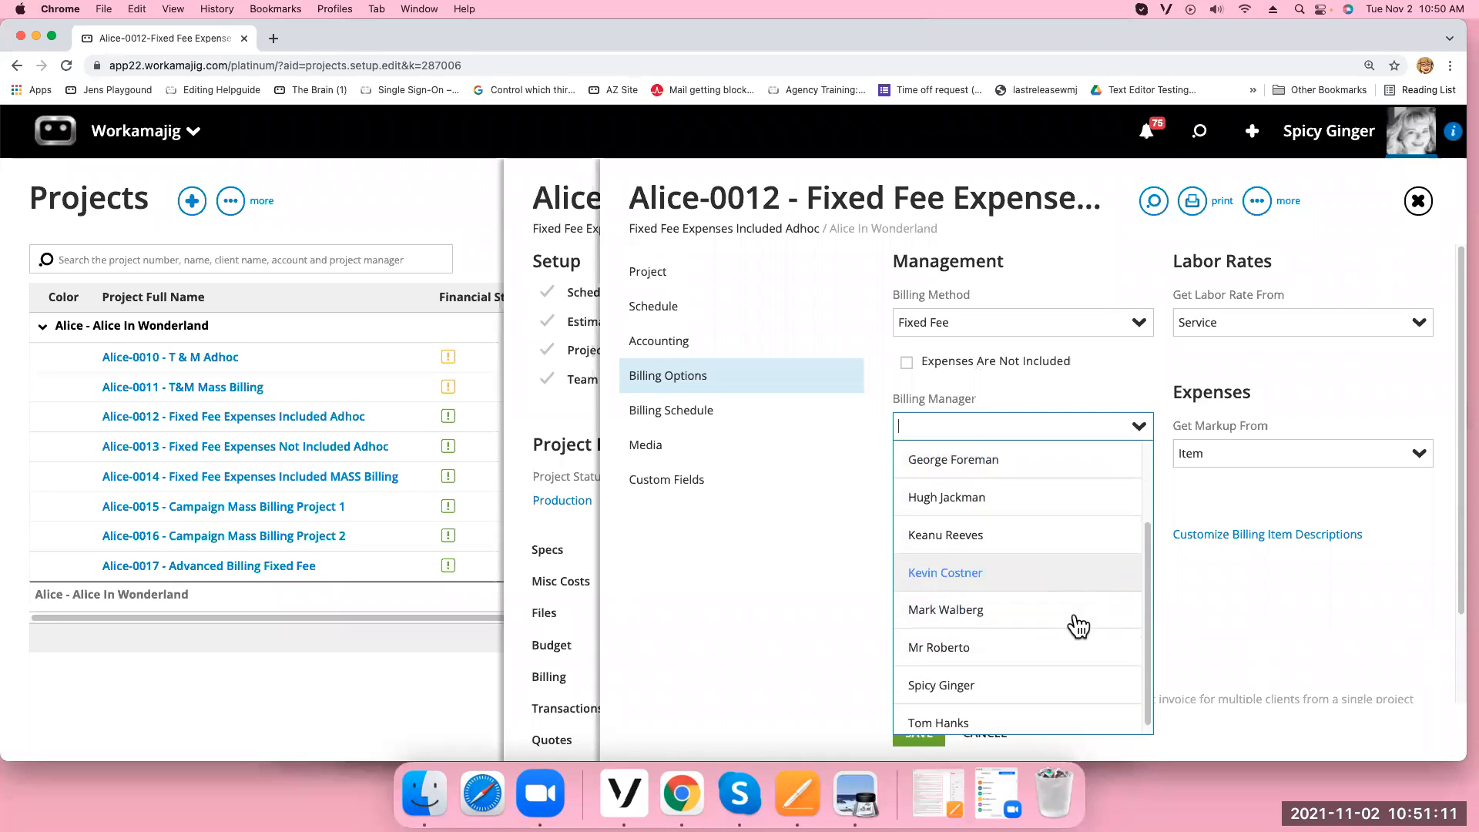
{"action": "left_click", "coordinate": [969, 684]}
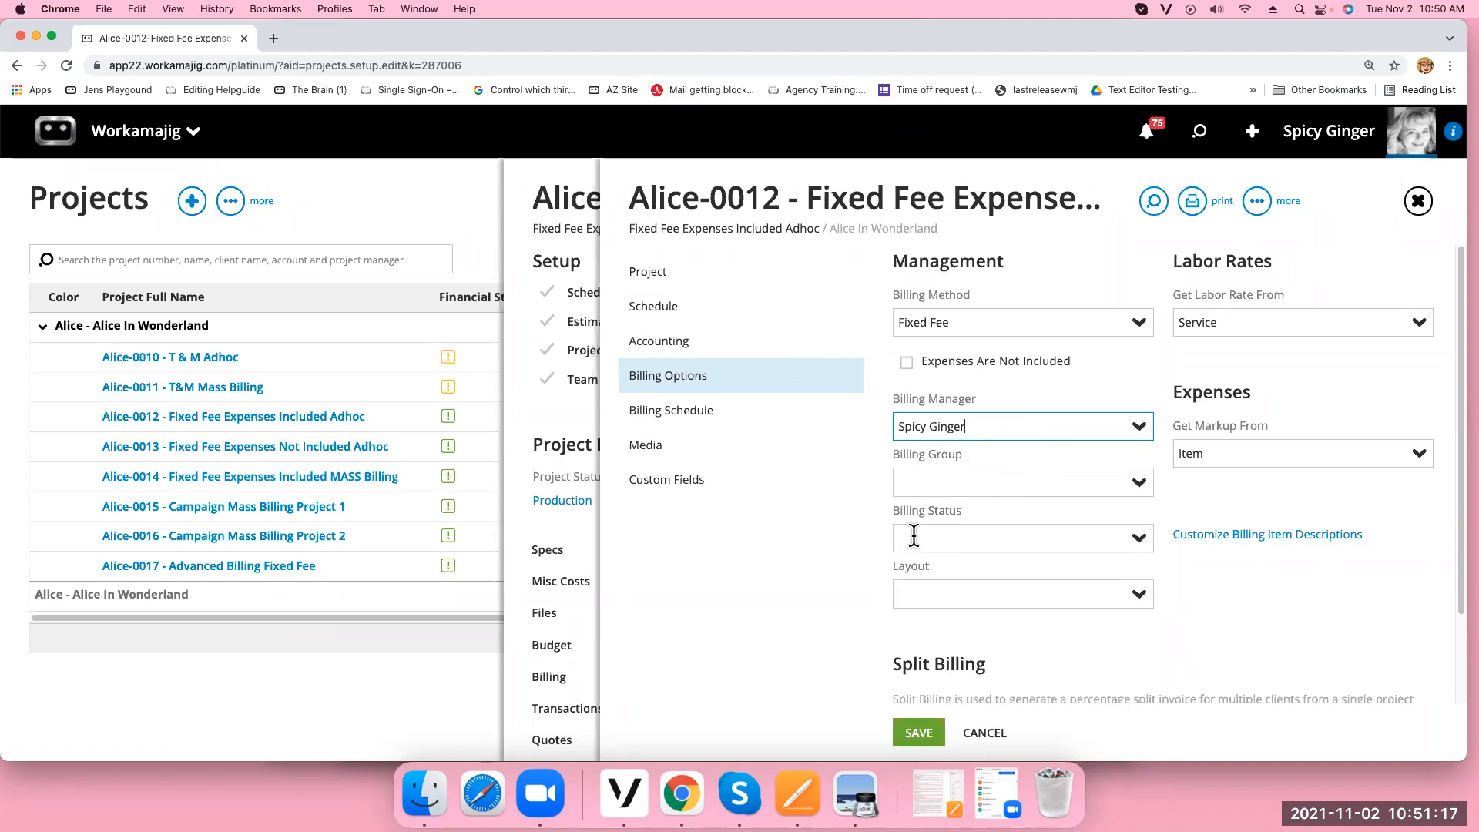
{"action": "left_click", "coordinate": [1139, 539]}
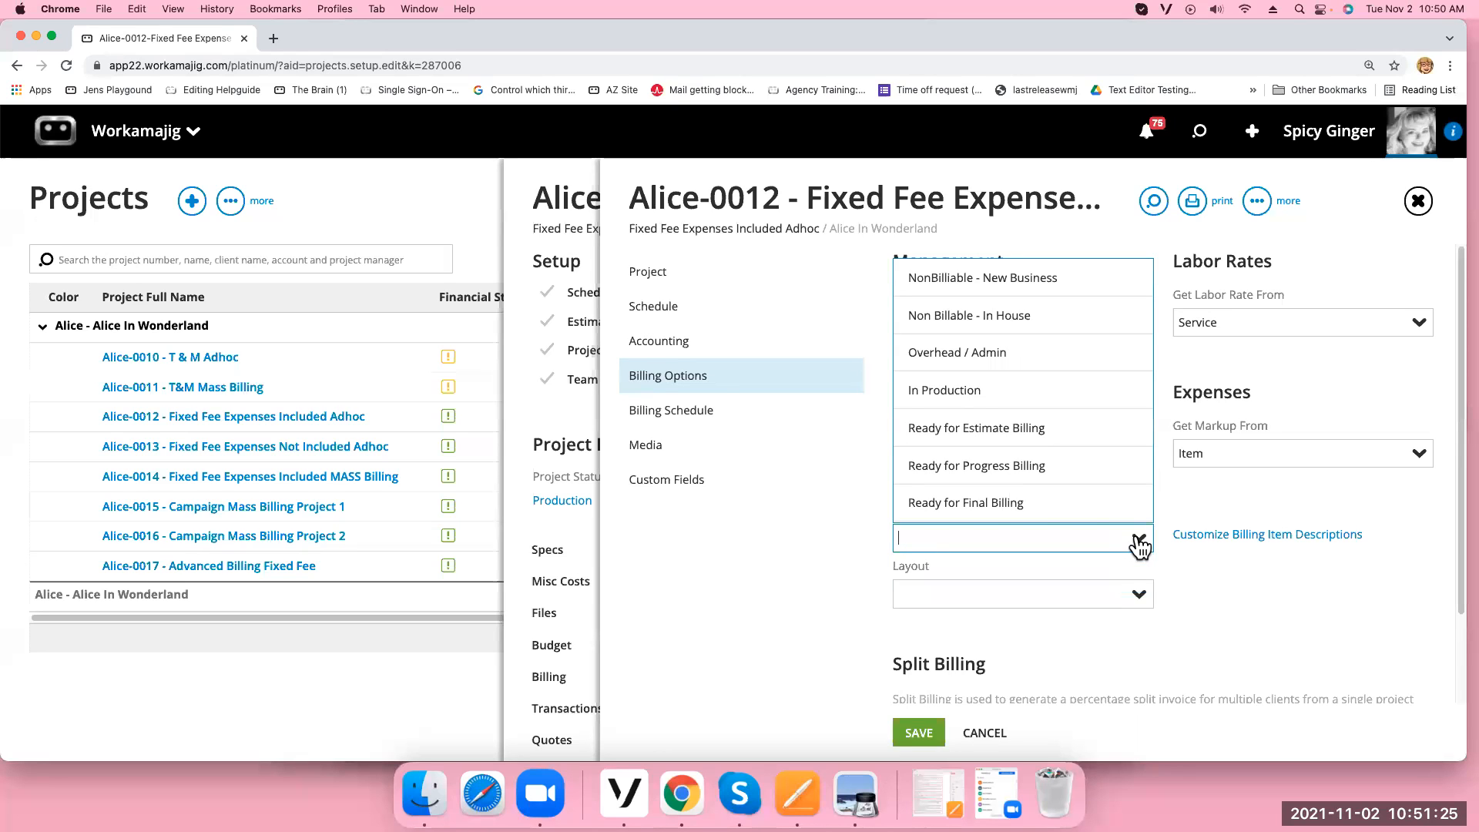
{"action": "left_click", "coordinate": [993, 430]}
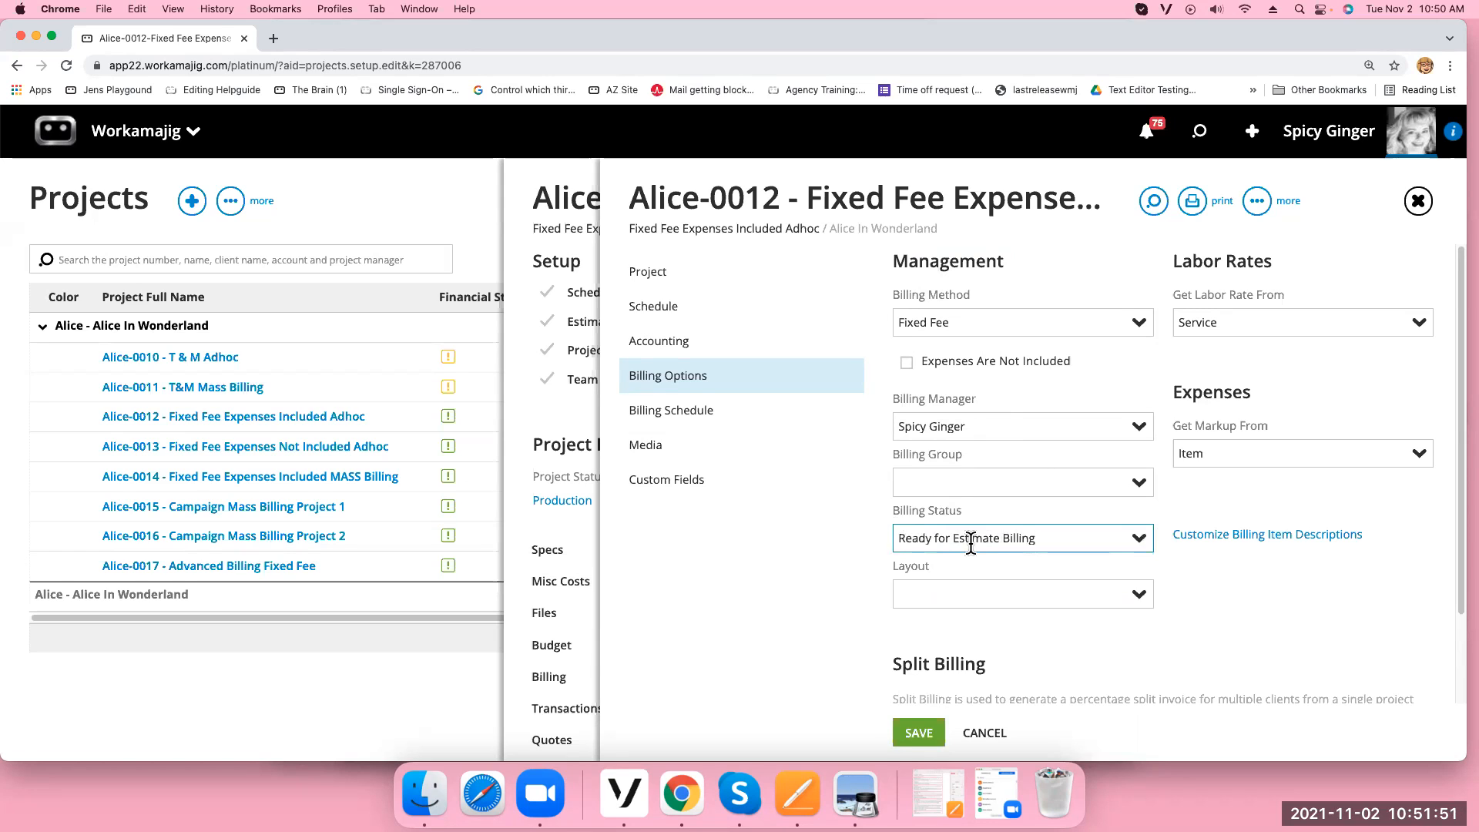
{"action": "left_click", "coordinate": [928, 736]}
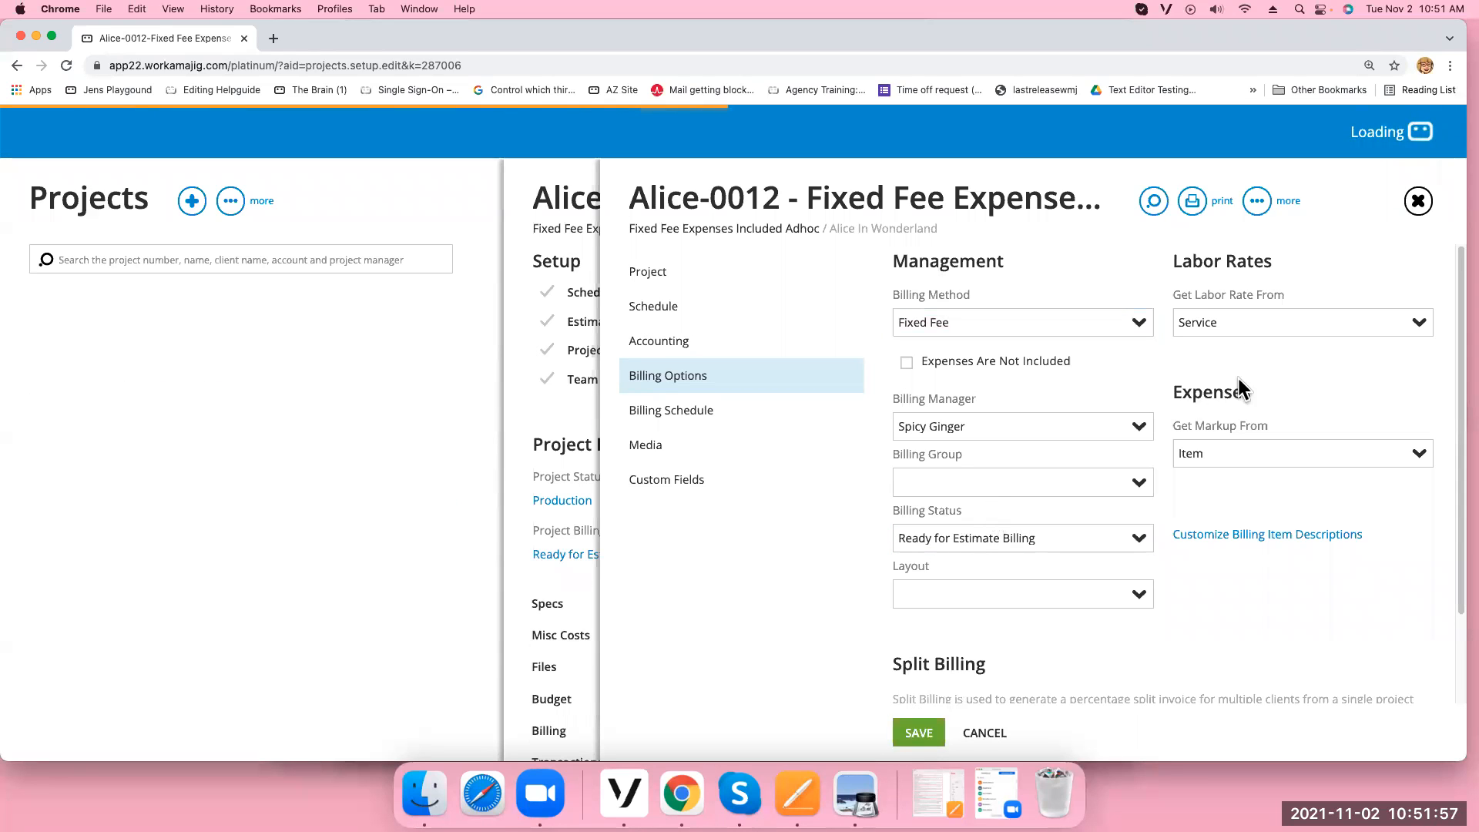
{"action": "left_click", "coordinate": [1418, 325]}
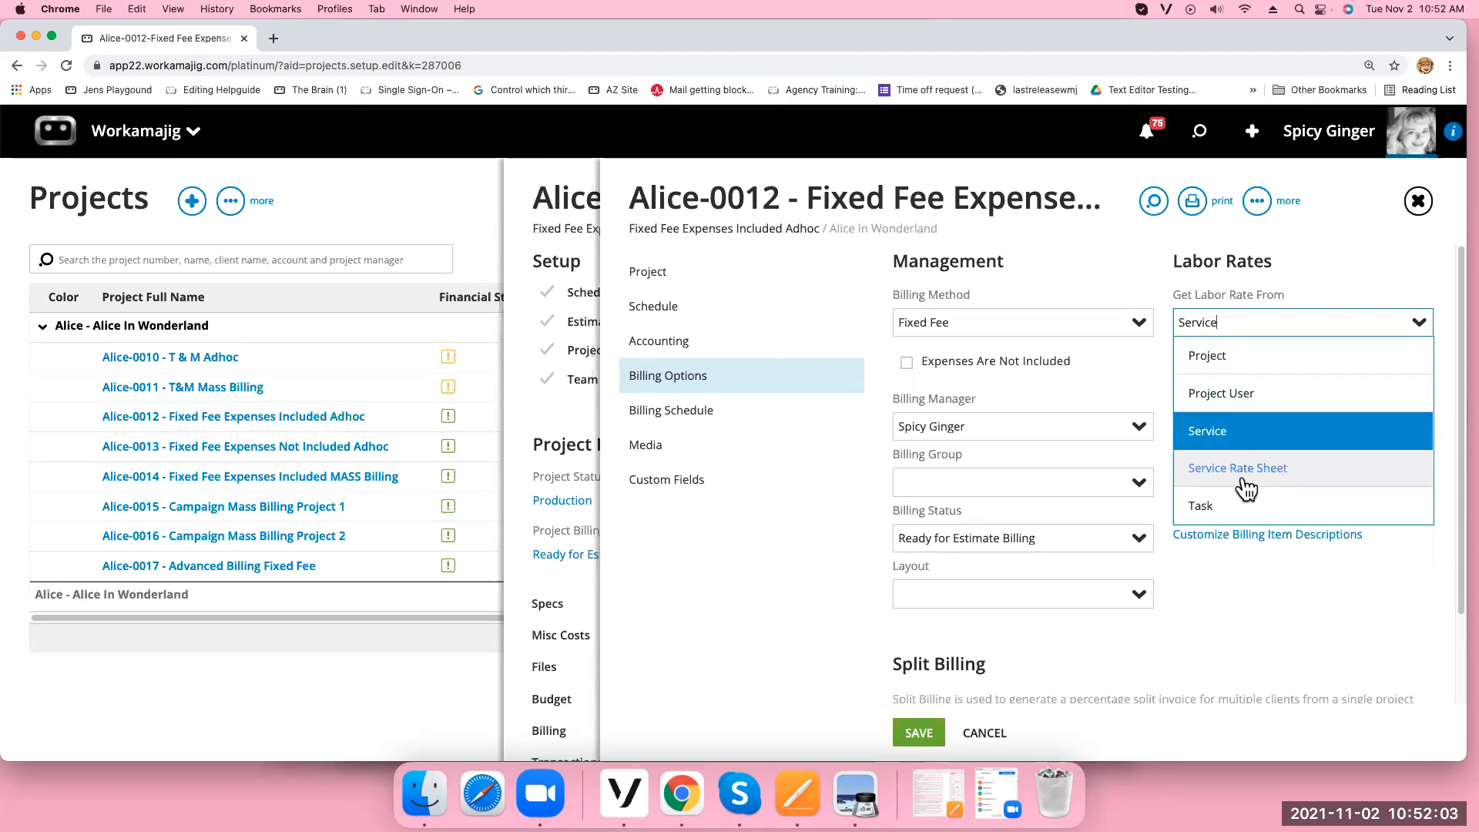
{"action": "left_click", "coordinate": [1213, 355]}
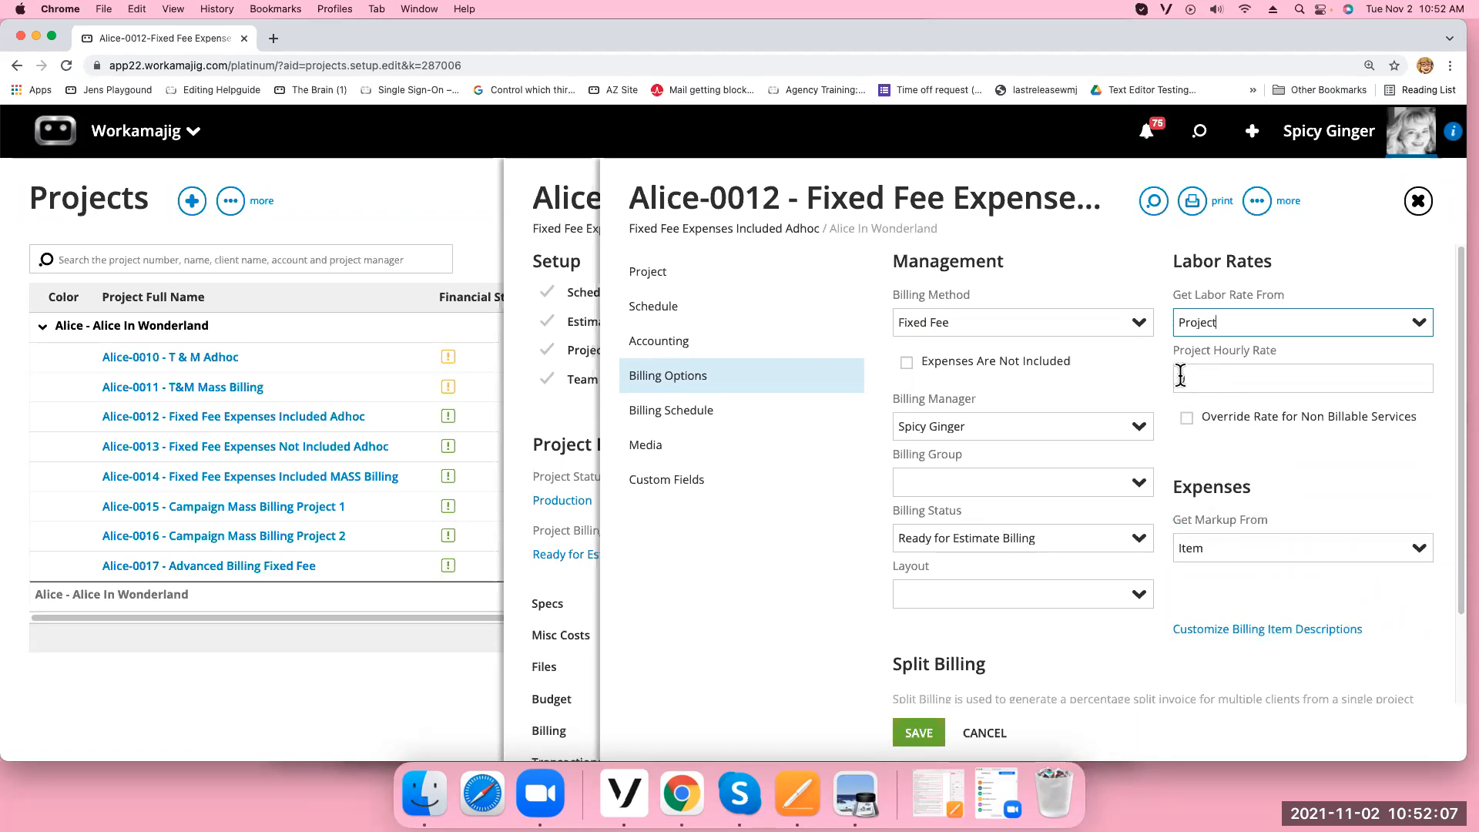
{"action": "left_click", "coordinate": [1420, 331]}
{"action": "left_click", "coordinate": [1332, 390]}
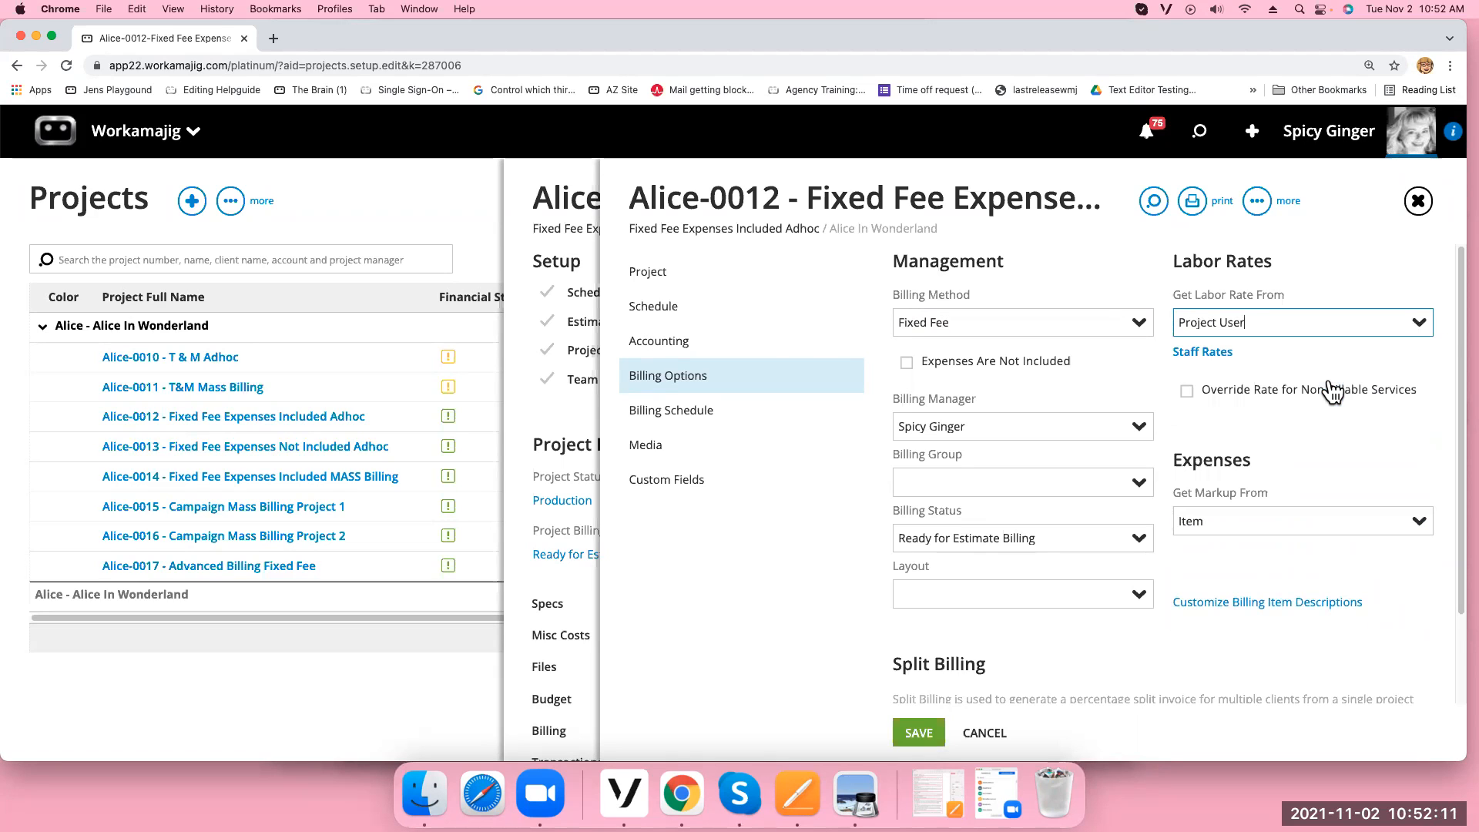
{"action": "left_click", "coordinate": [1207, 354]}
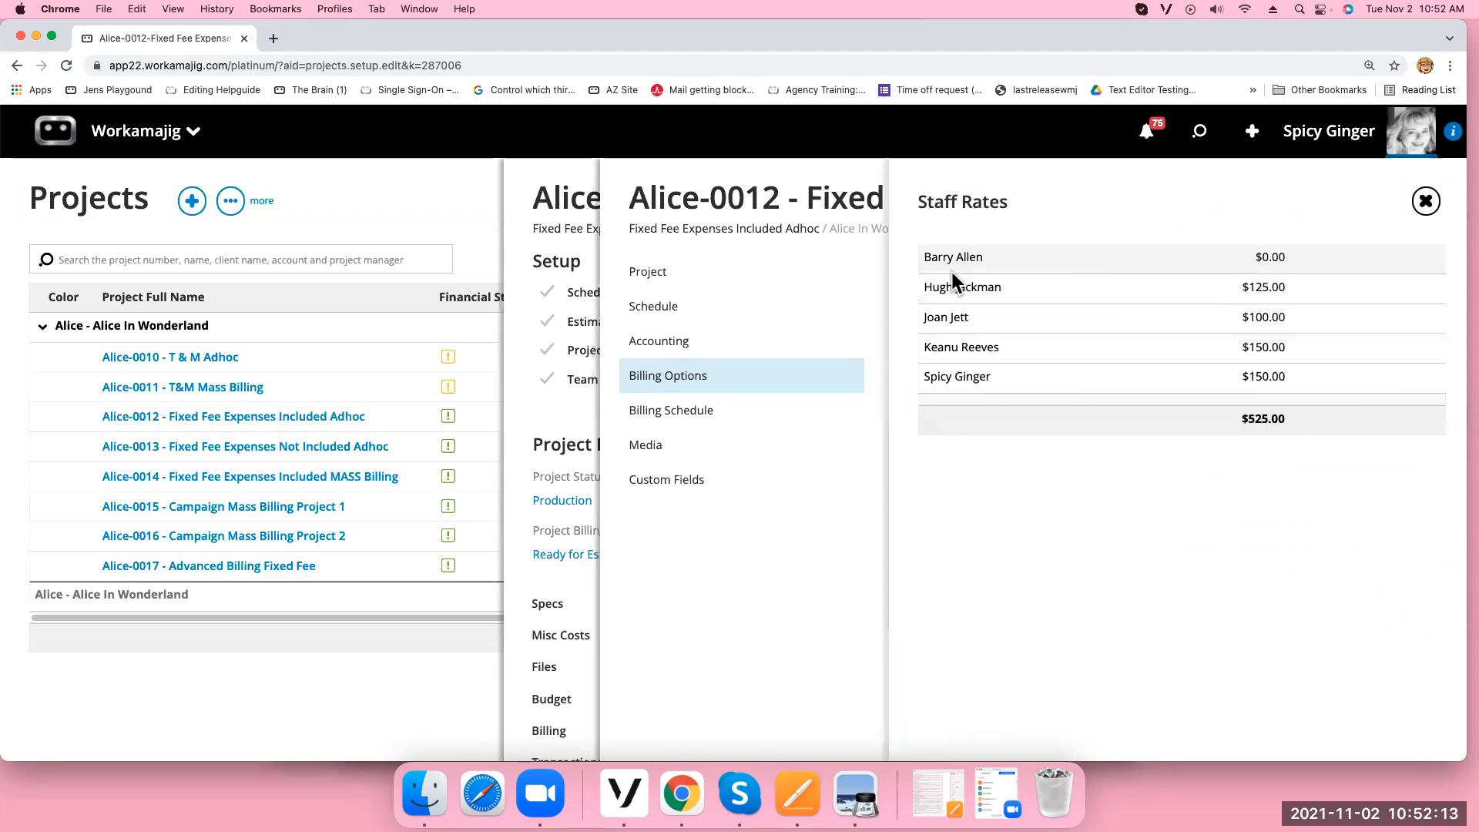
{"action": "left_click", "coordinate": [1426, 201]}
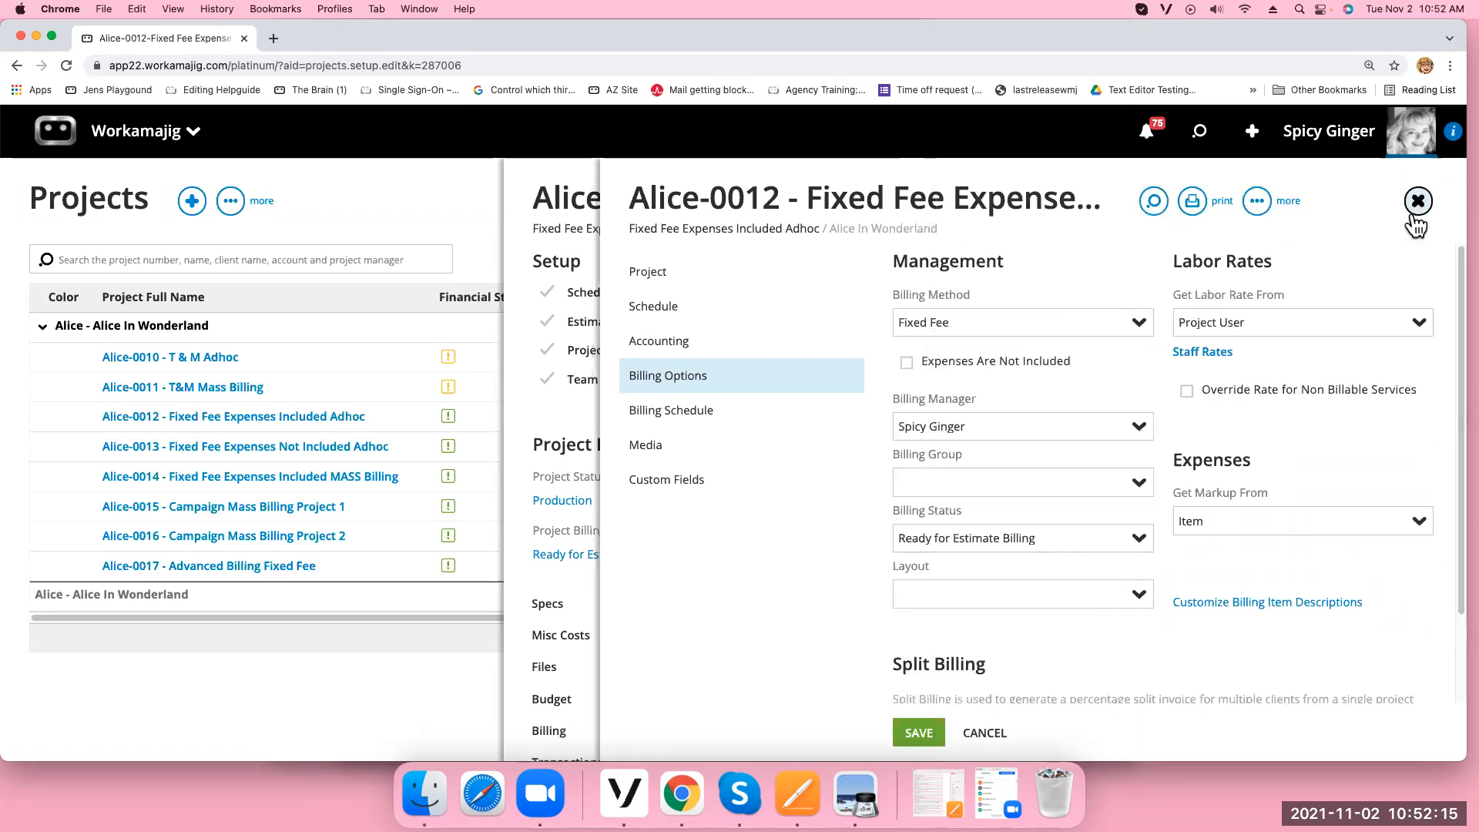
{"action": "left_click", "coordinate": [1421, 331]}
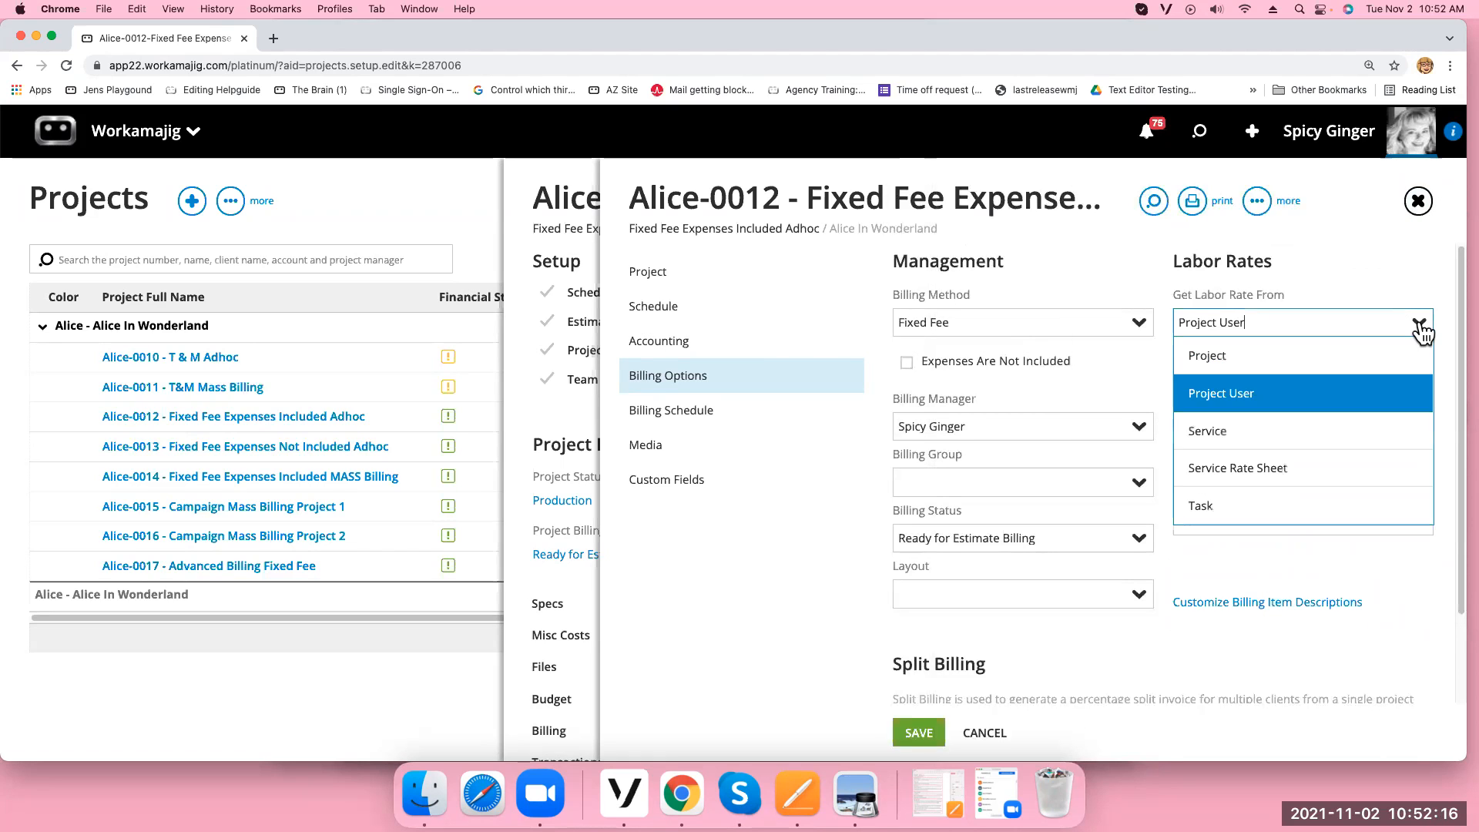
{"action": "left_click", "coordinate": [1207, 431]}
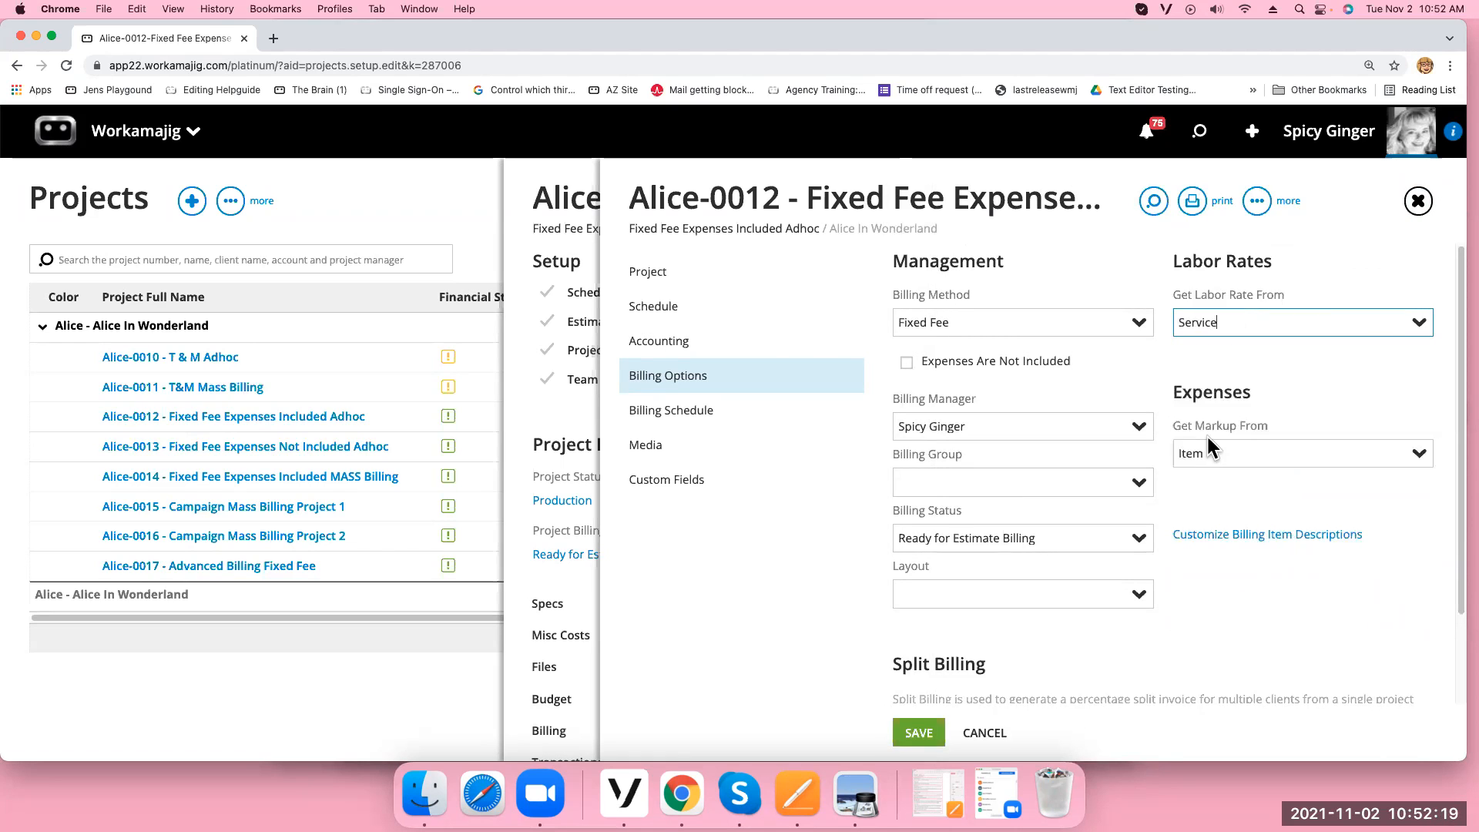
{"action": "left_click", "coordinate": [919, 734]}
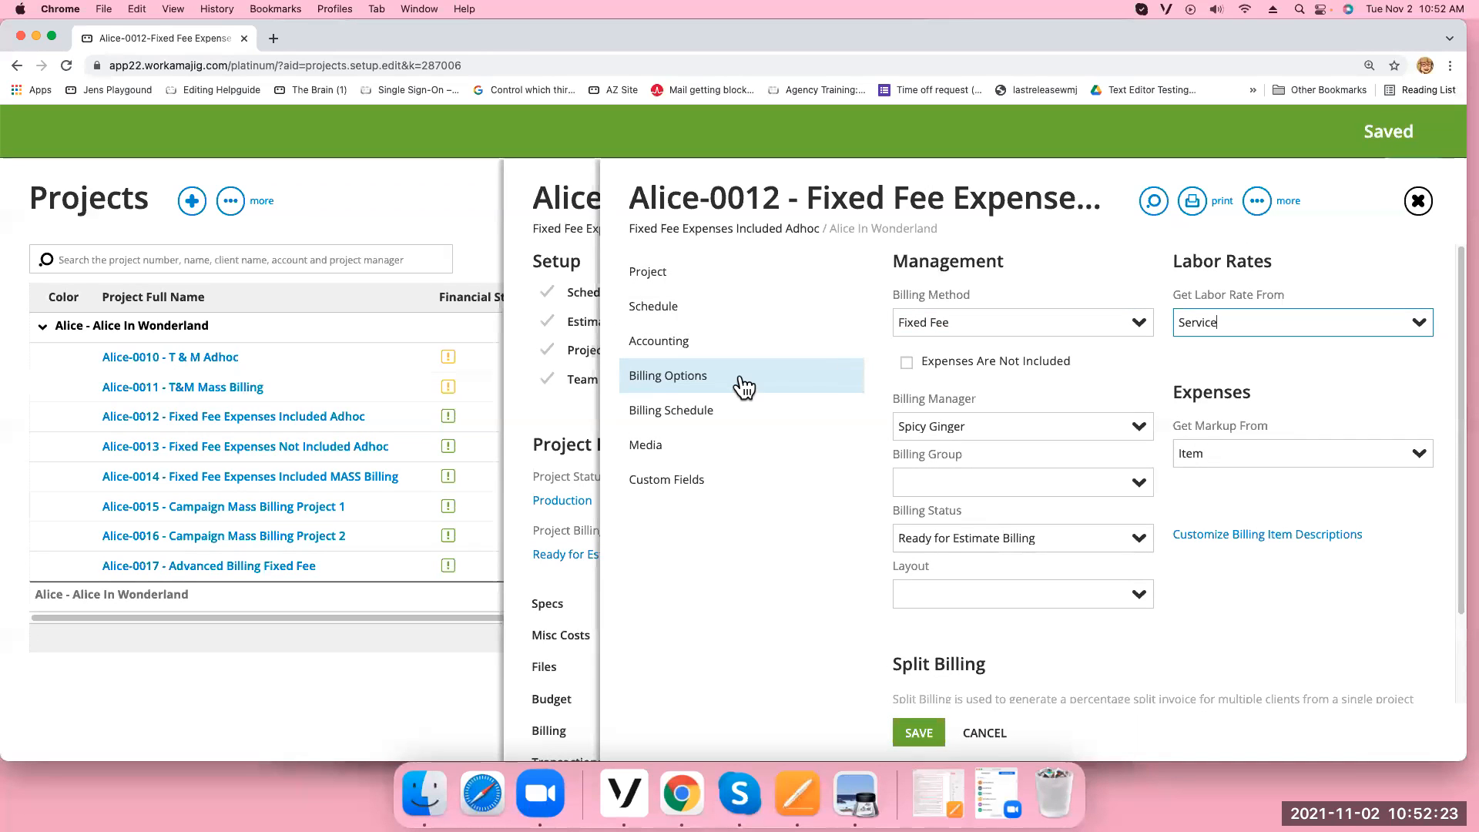
{"action": "left_click", "coordinate": [1417, 201]}
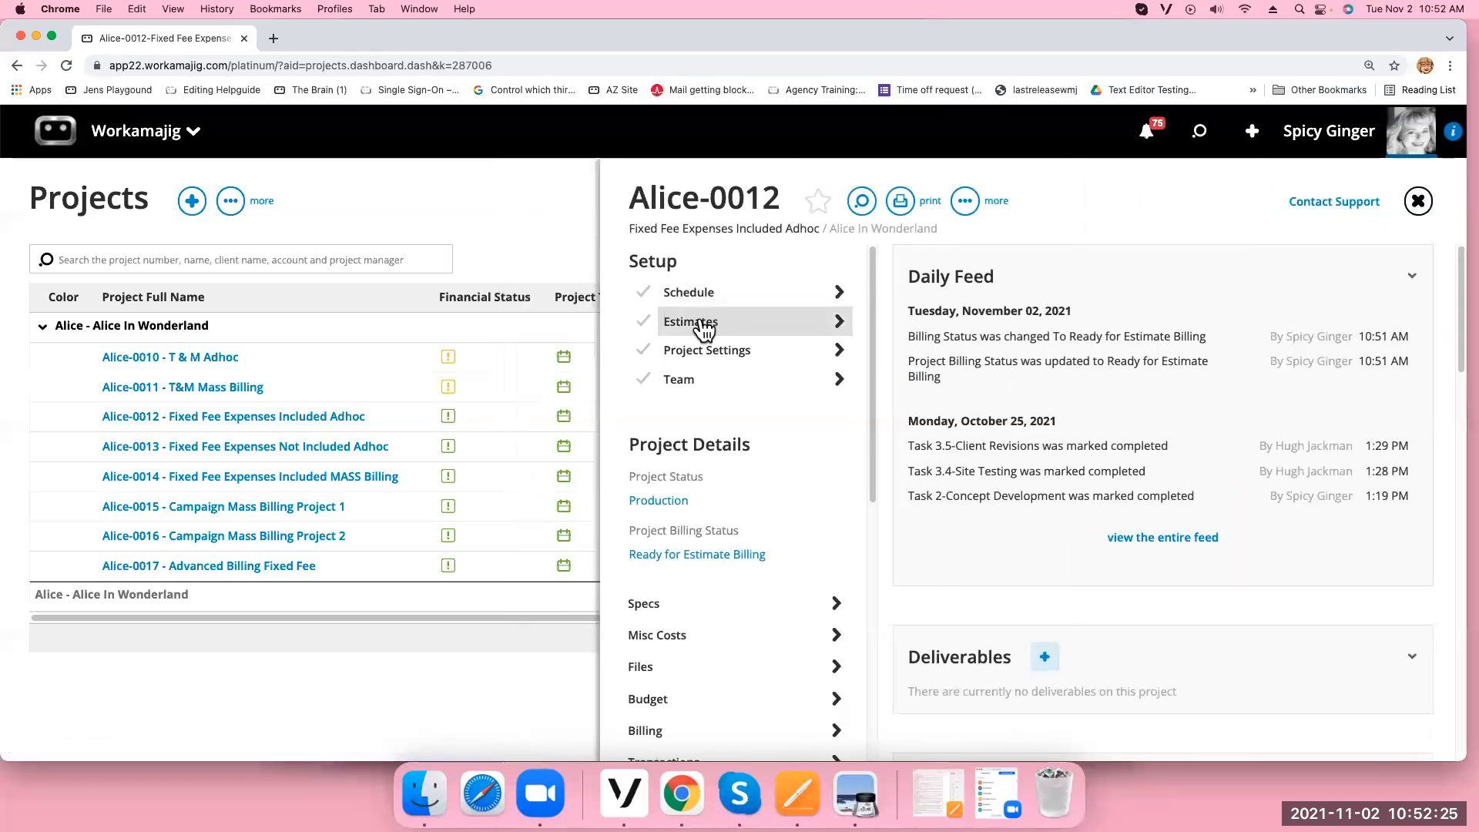
Review approved estimate 508 and its extra actions, then close the estimate and Estimates list
{"action": "left_click", "coordinate": [702, 323]}
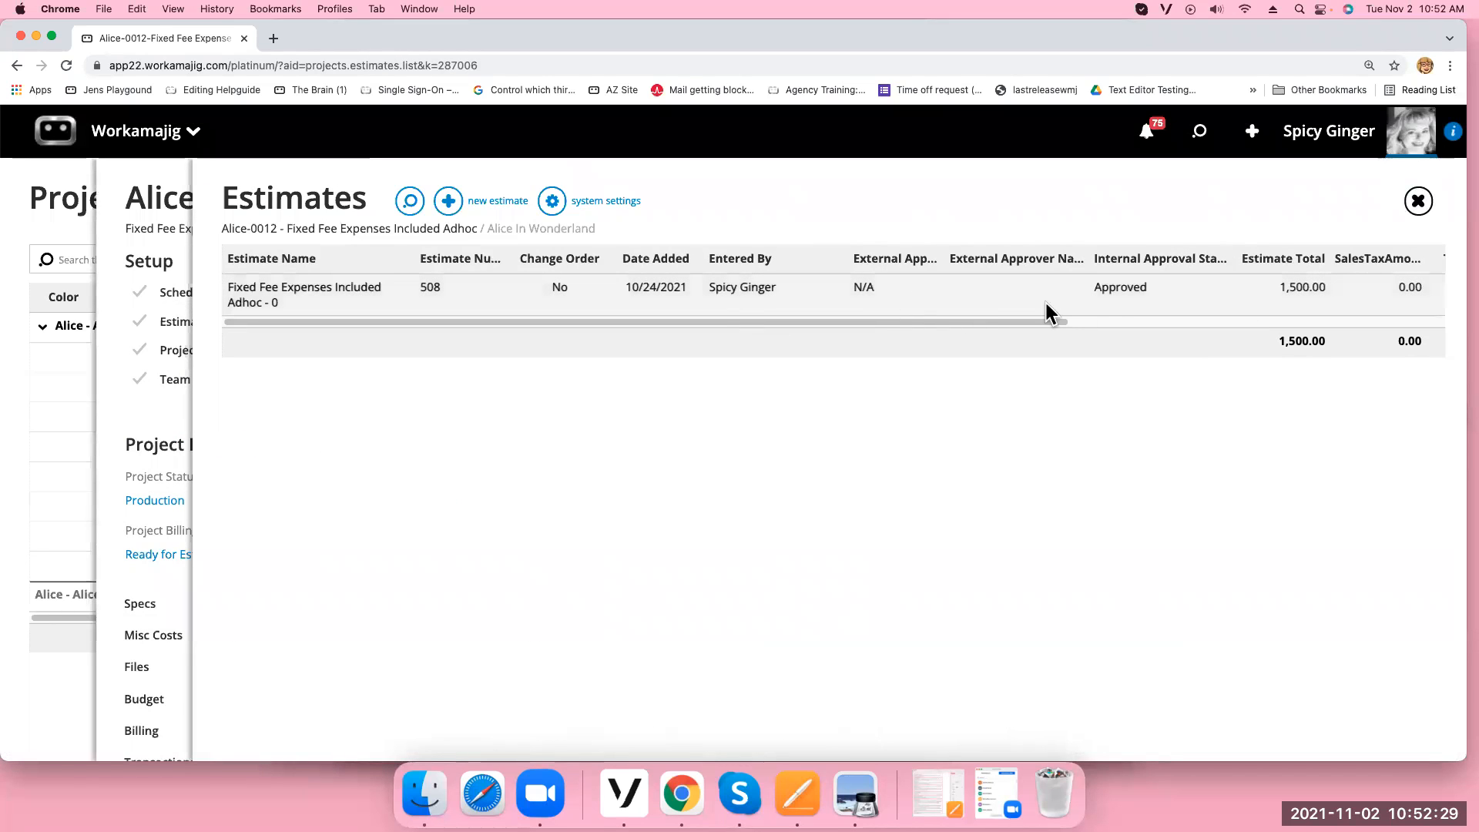
{"action": "left_click", "coordinate": [954, 290]}
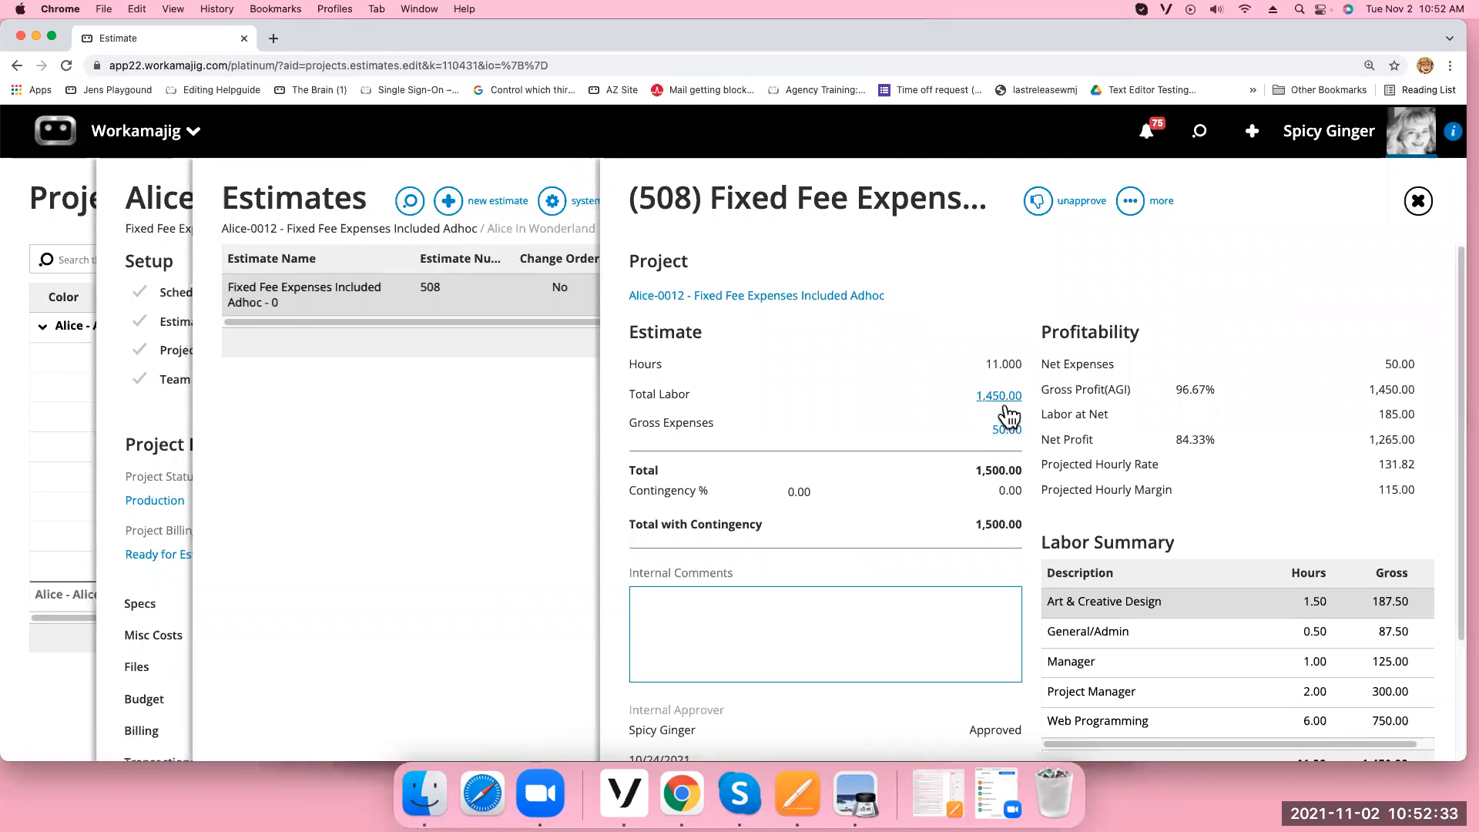
{"action": "left_click", "coordinate": [1130, 201]}
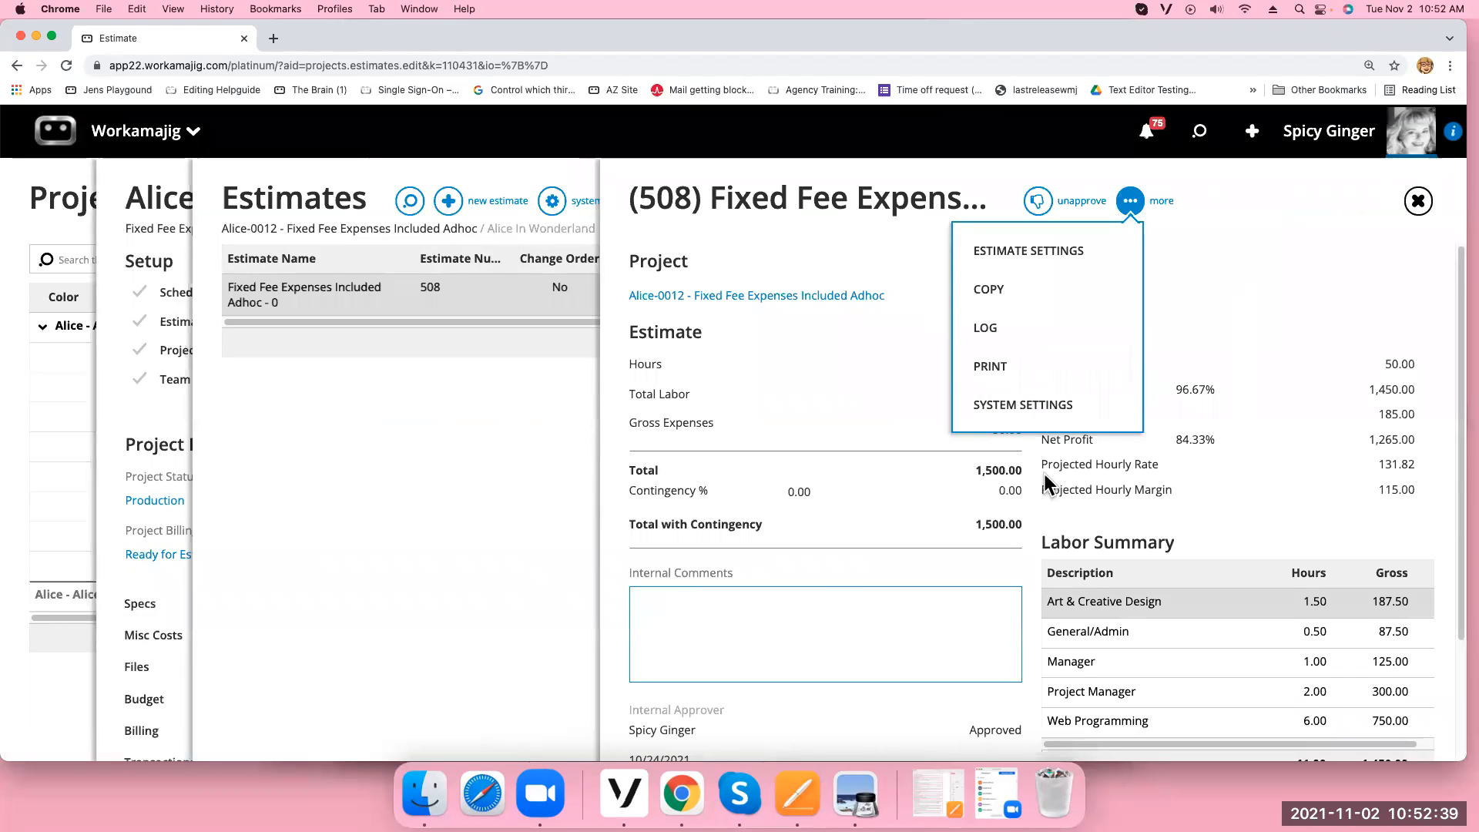
{"action": "left_click", "coordinate": [1416, 204]}
{"action": "left_click", "coordinate": [1416, 203]}
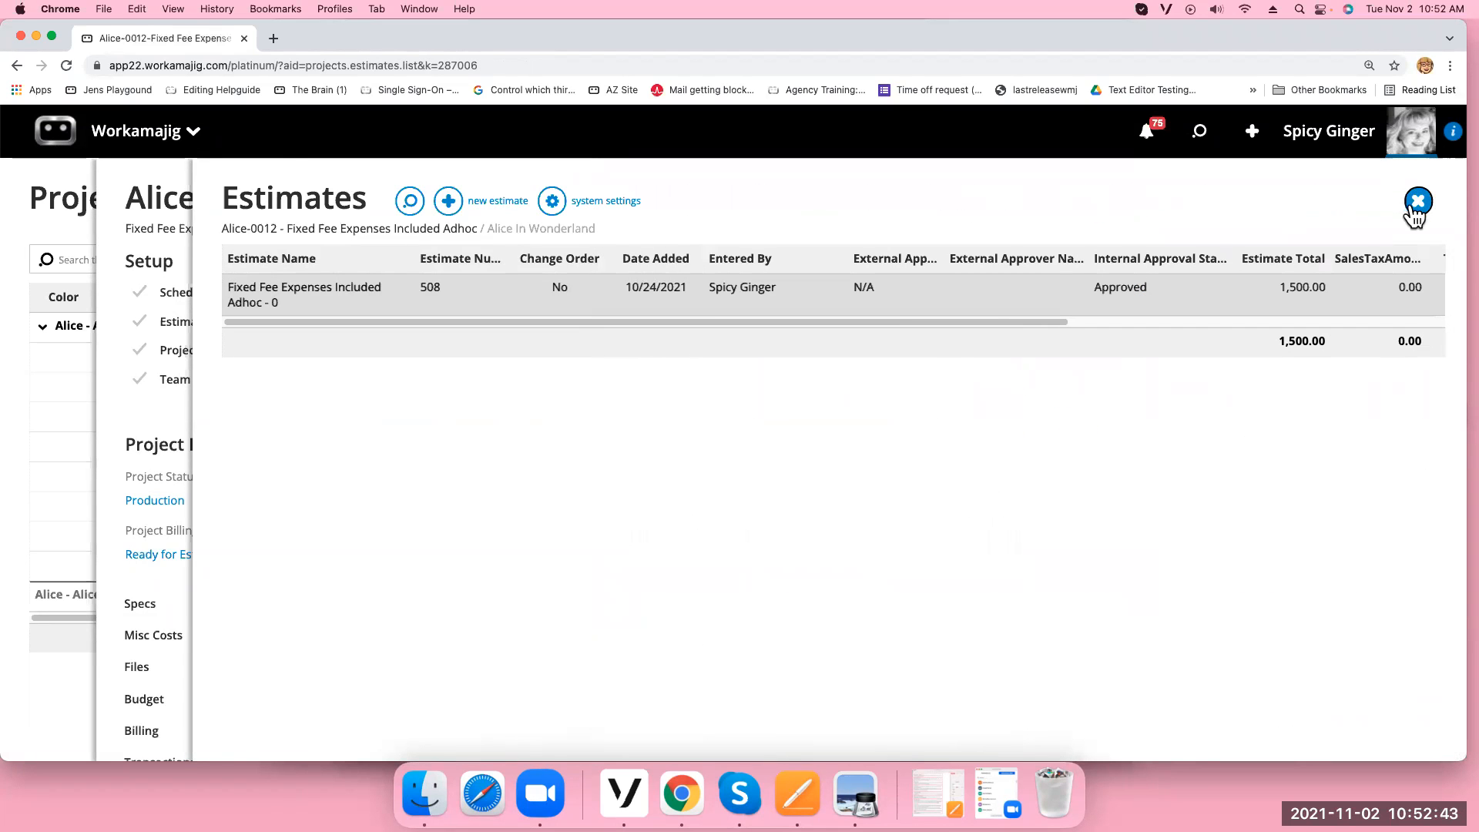
{"action": "left_click", "coordinate": [1417, 203]}
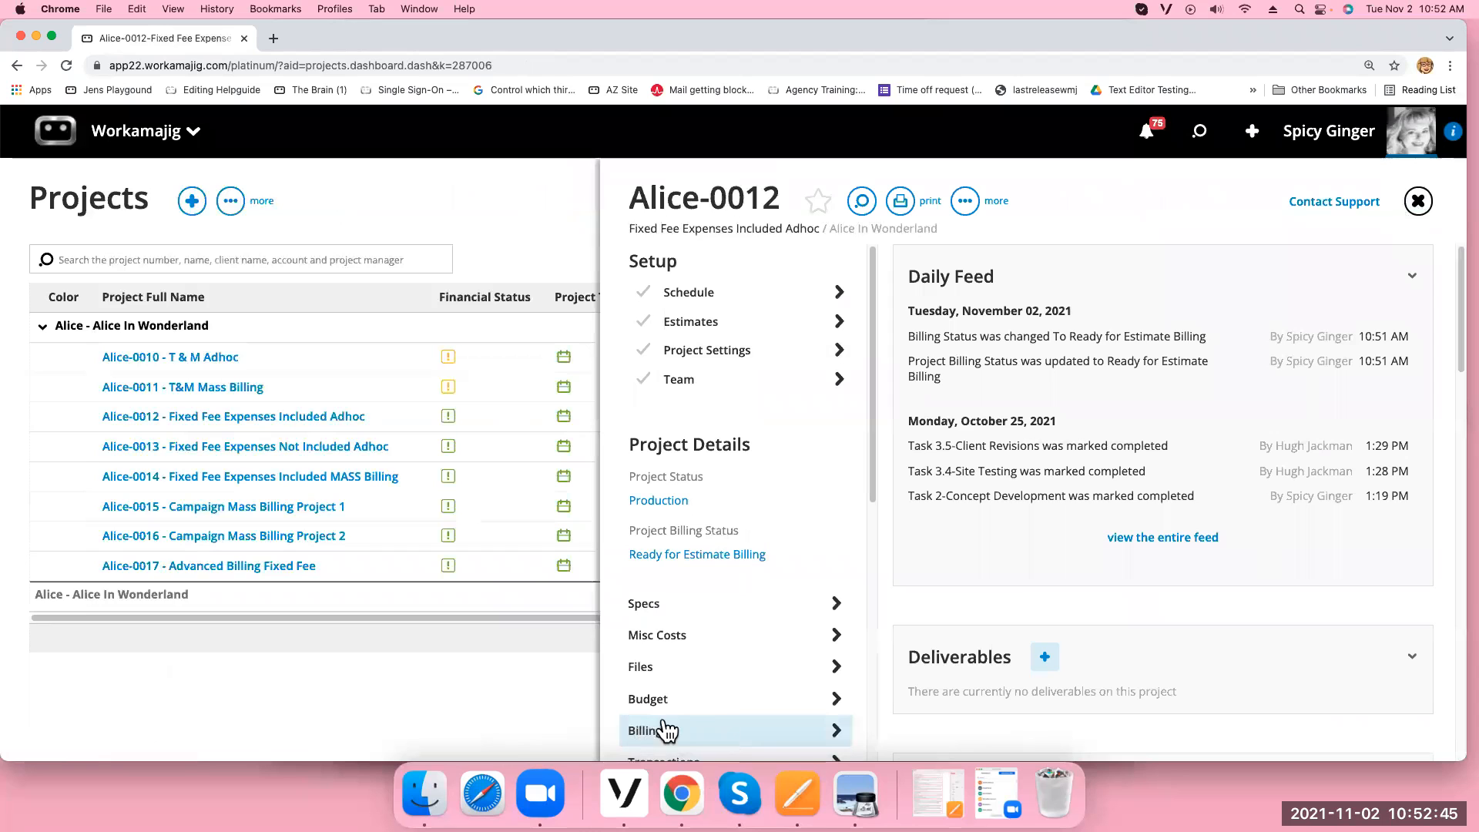
On Alice-0012's billing worksheet, bill all five services and the Shipping expense at 100%, totalling 1,500.00
{"action": "left_click", "coordinate": [667, 732]}
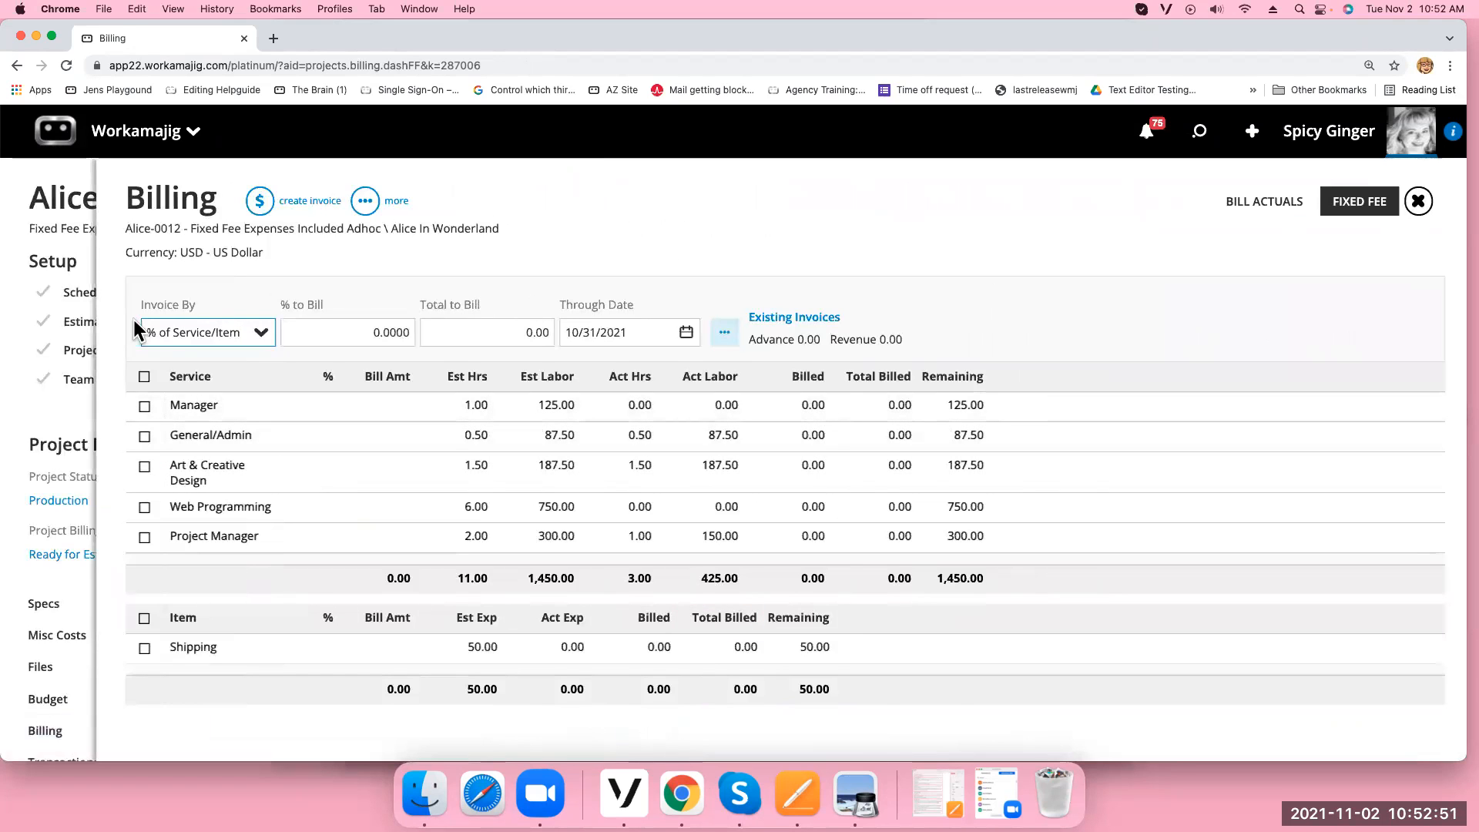
{"action": "left_click", "coordinate": [144, 377]}
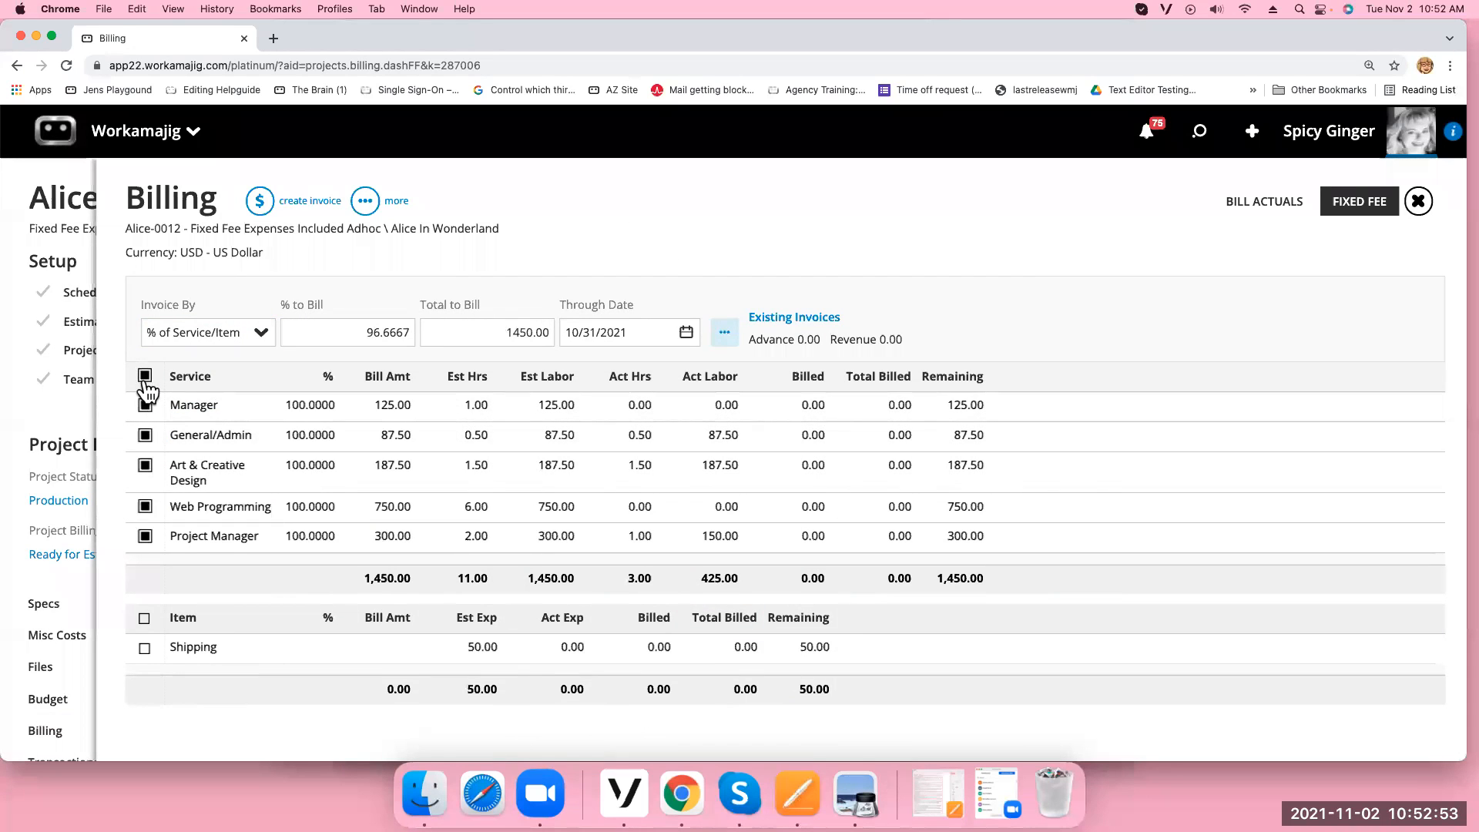
{"action": "left_click", "coordinate": [144, 617]}
{"action": "left_click_drag", "start_coordinate": [352, 337], "coordinate": [466, 339]}
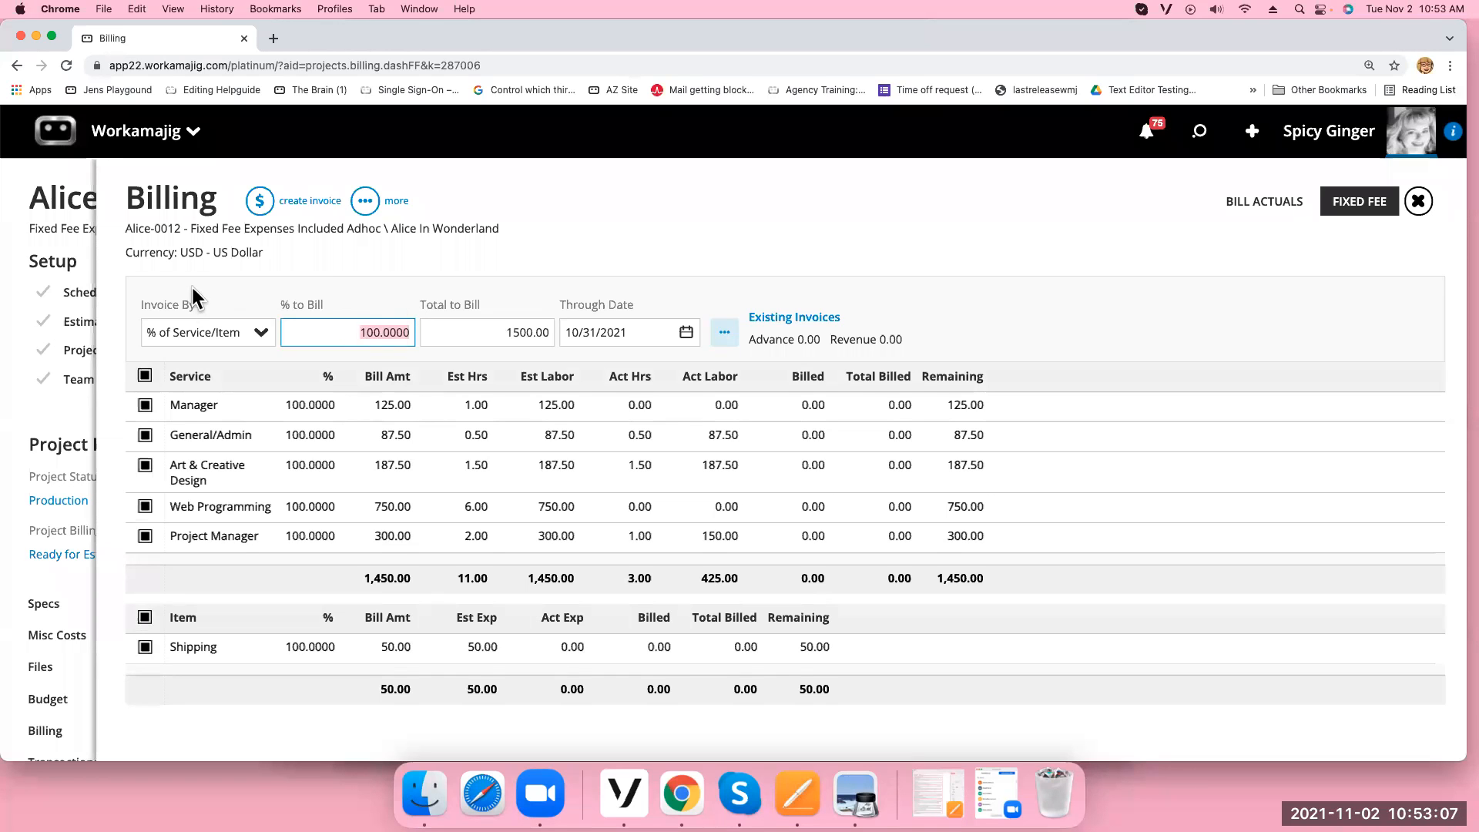
{"action": "left_click", "coordinate": [260, 201]}
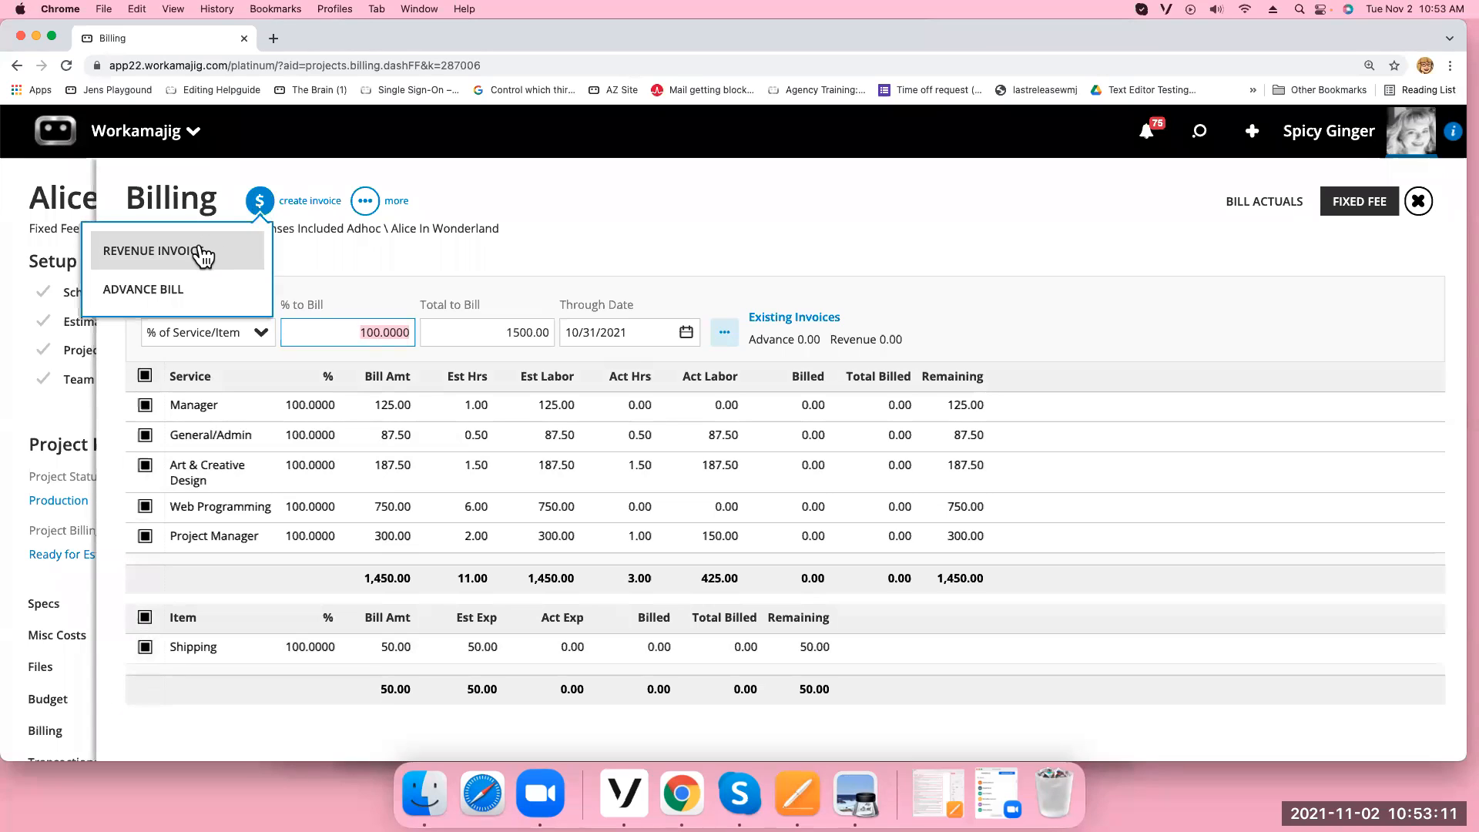
Create revenue invoice INV-0427 for 1,500.00 and save its details with the Avengers template
{"action": "left_click", "coordinate": [162, 254]}
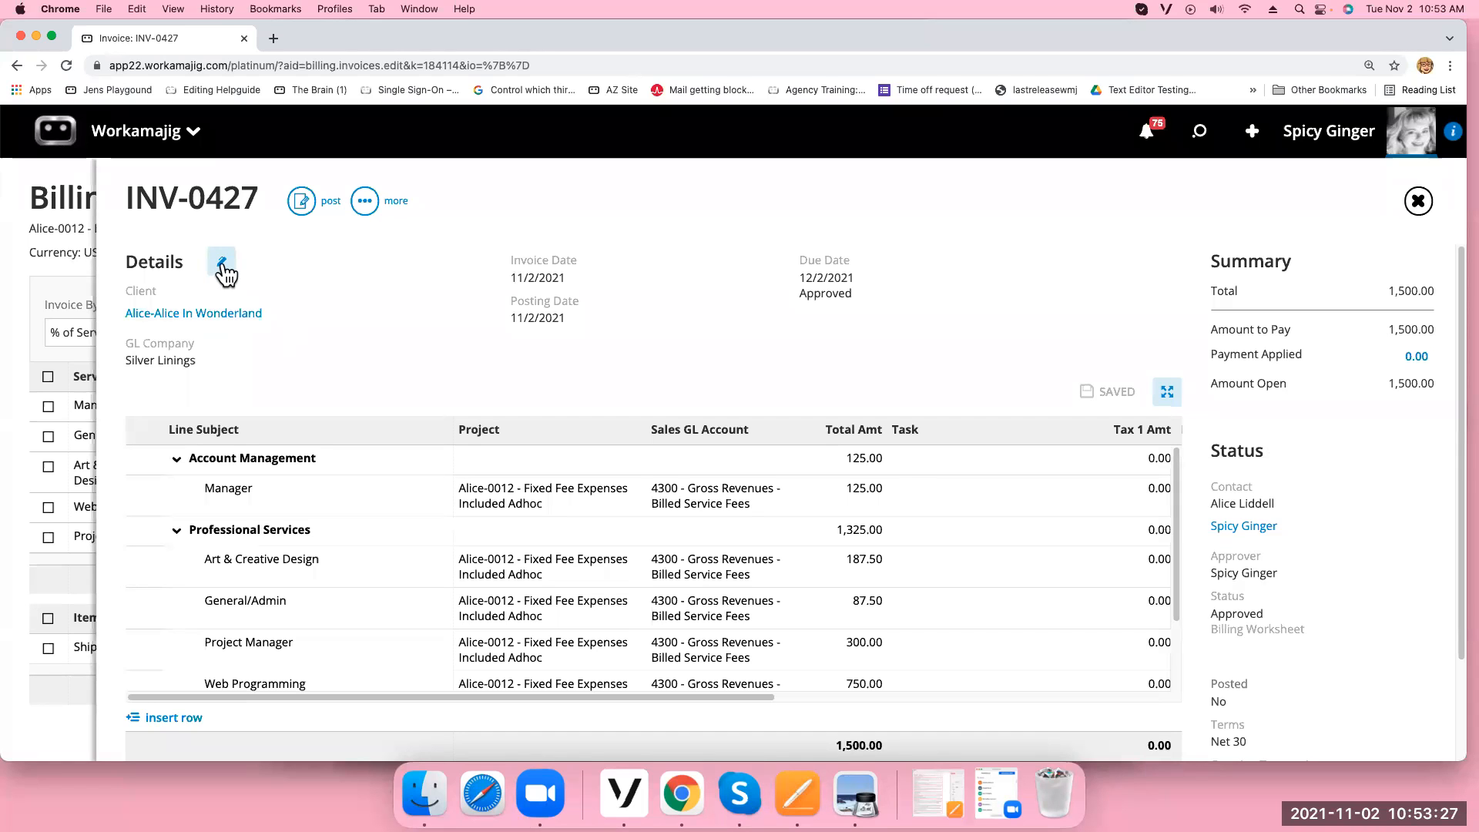
{"action": "left_click", "coordinate": [222, 262]}
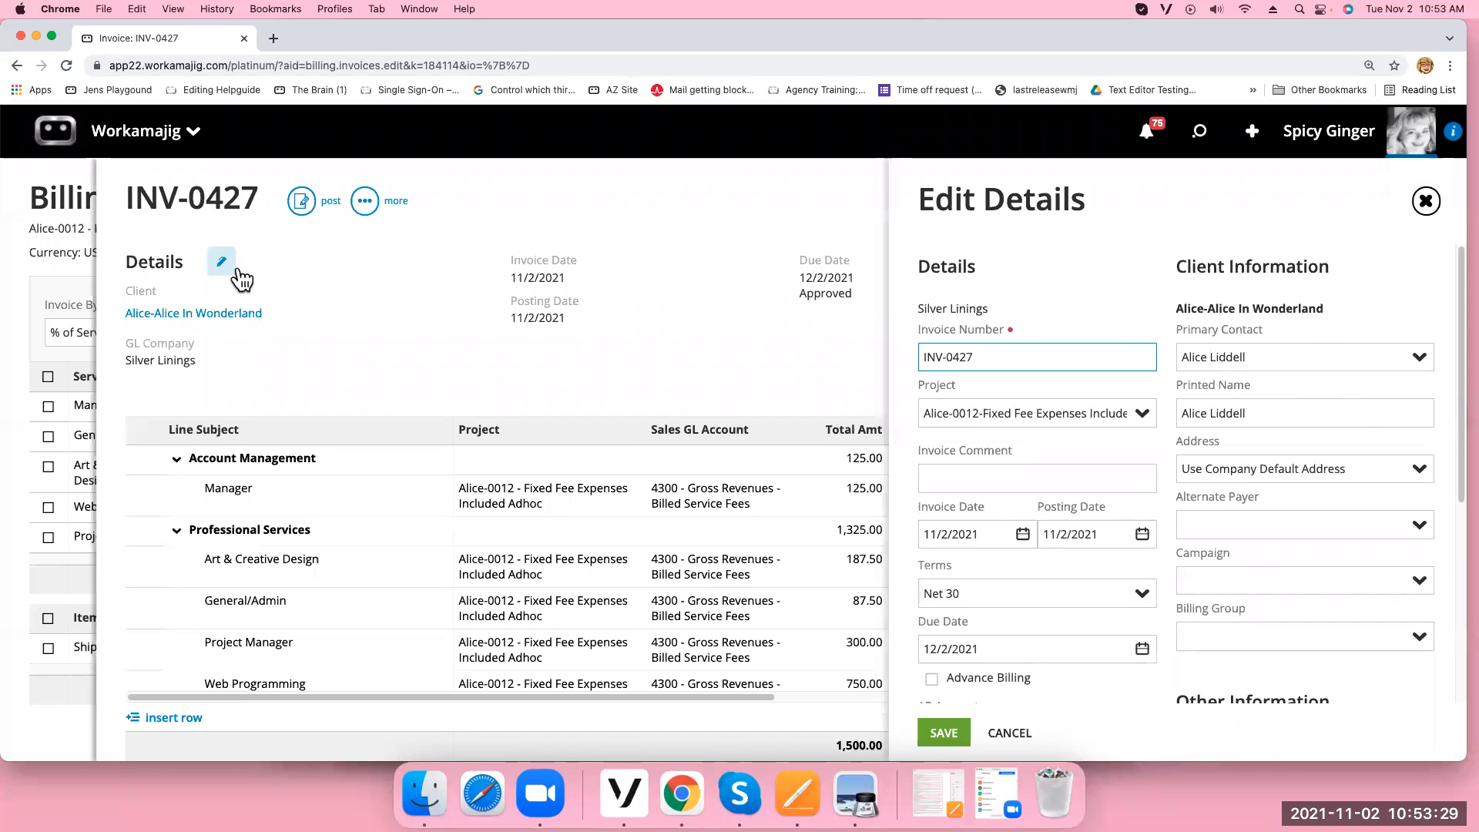
{"action": "scroll", "coordinate": [1462, 551], "scroll_direction": "down", "scroll_amount": 5}
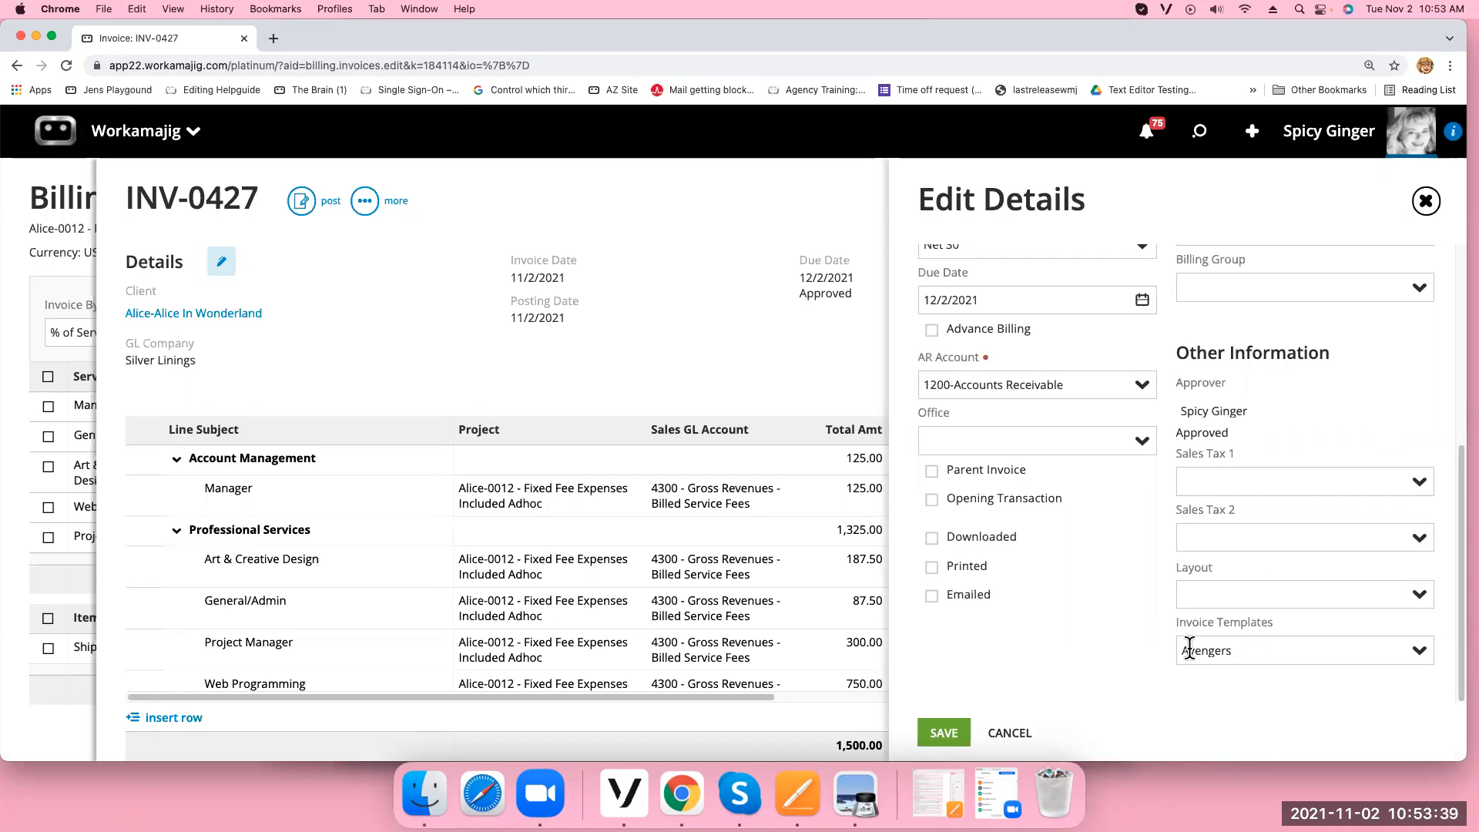
{"action": "left_click", "coordinate": [952, 731]}
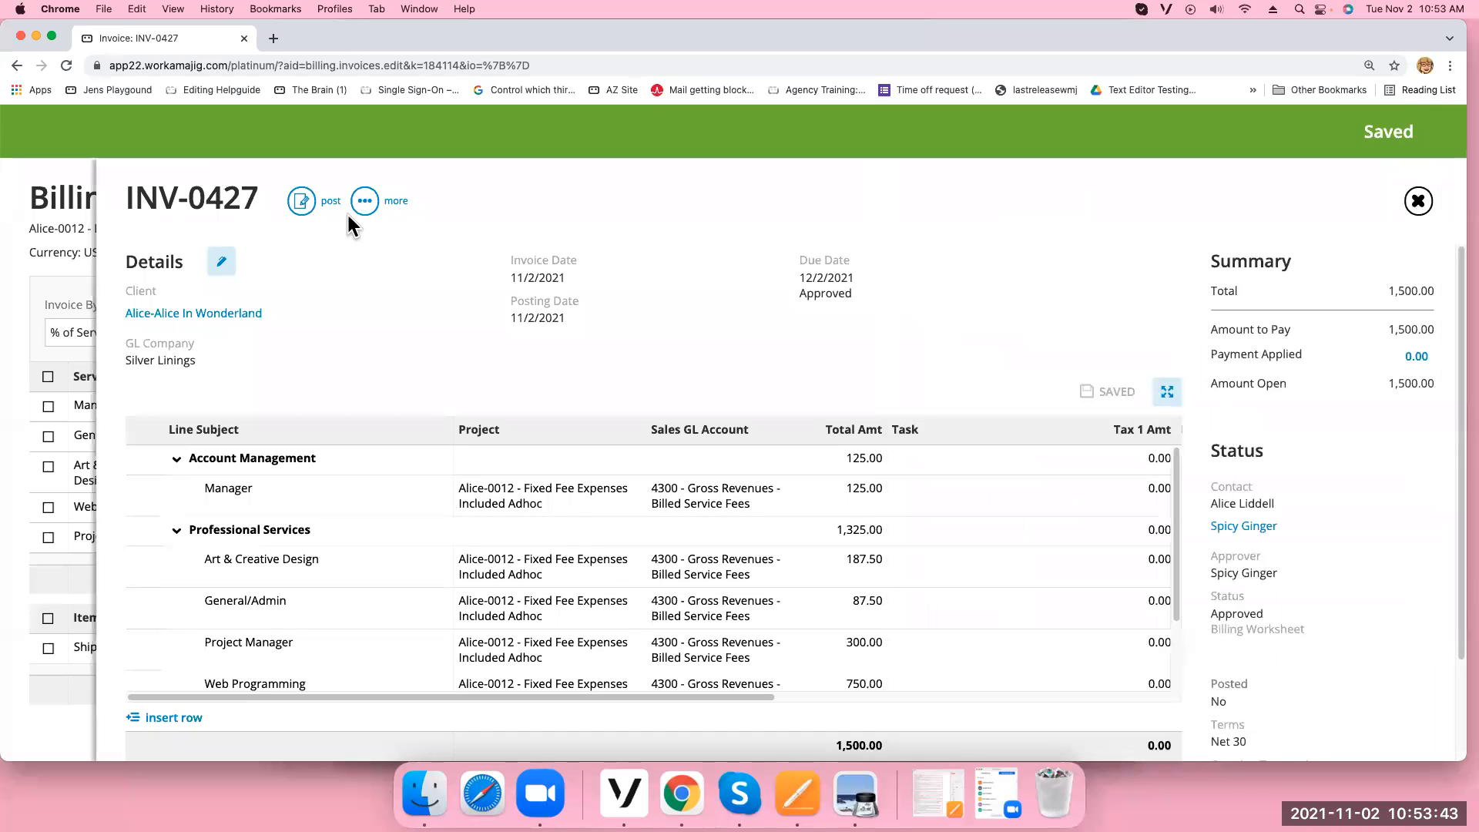
{"action": "left_click", "coordinate": [363, 202]}
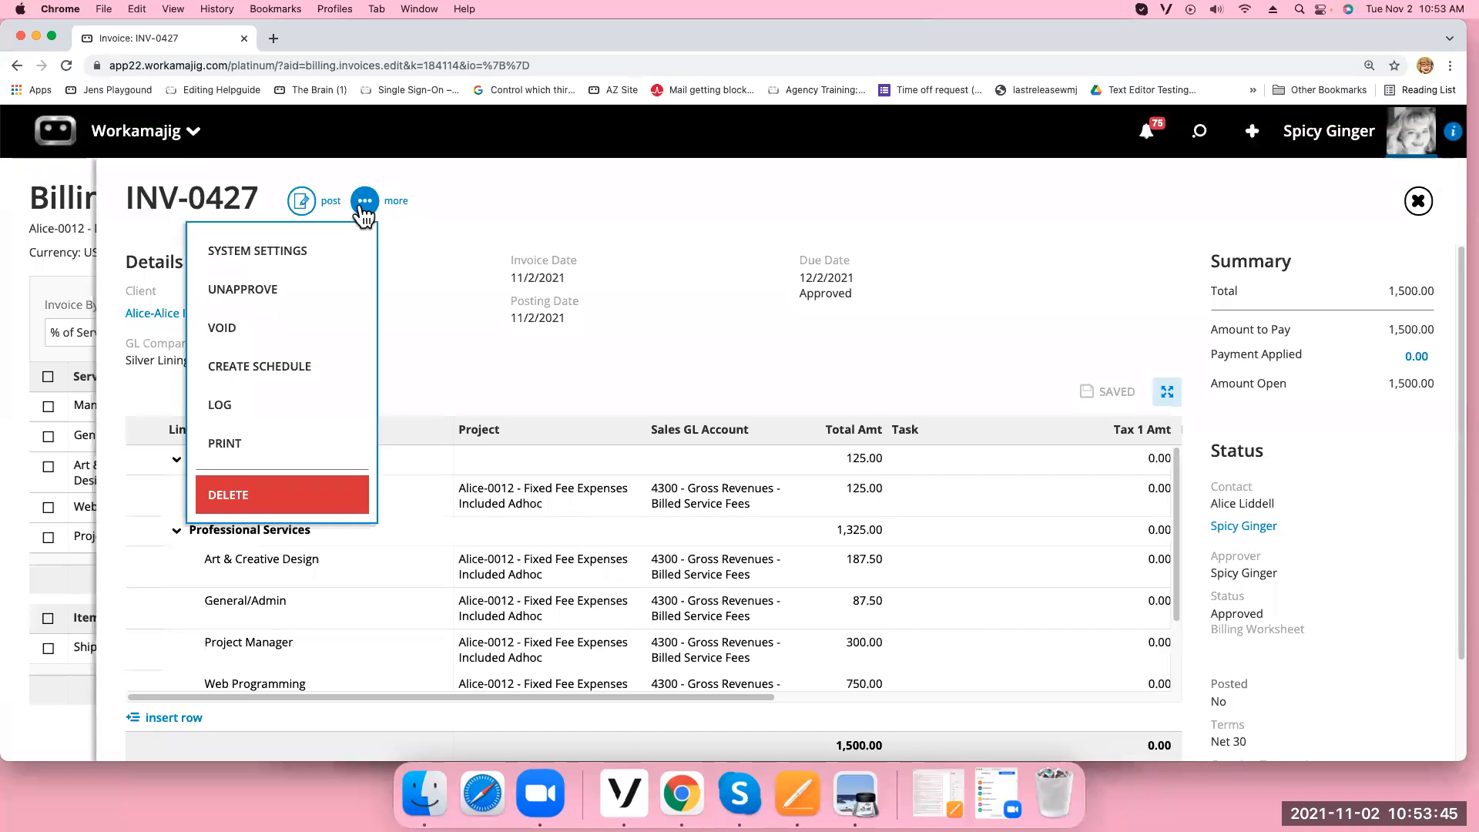
Print INV-0427 to PDF, check its project, AE and pay-your-bill lines, then close the preview
{"action": "left_click", "coordinate": [268, 451]}
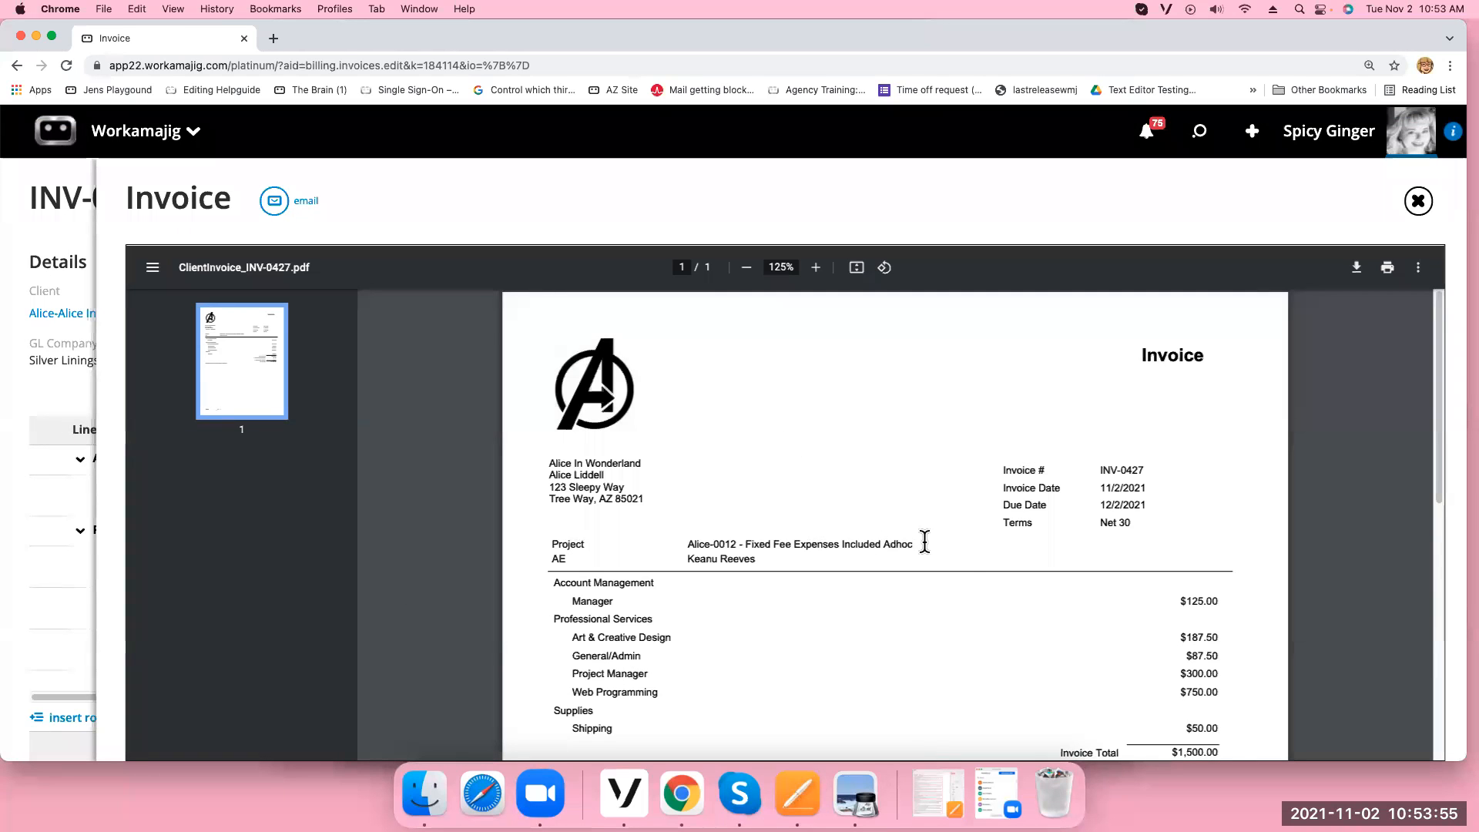
{"action": "left_click_drag", "start_coordinate": [924, 542], "coordinate": [681, 545]}
{"action": "left_click_drag", "start_coordinate": [552, 558], "coordinate": [780, 580]}
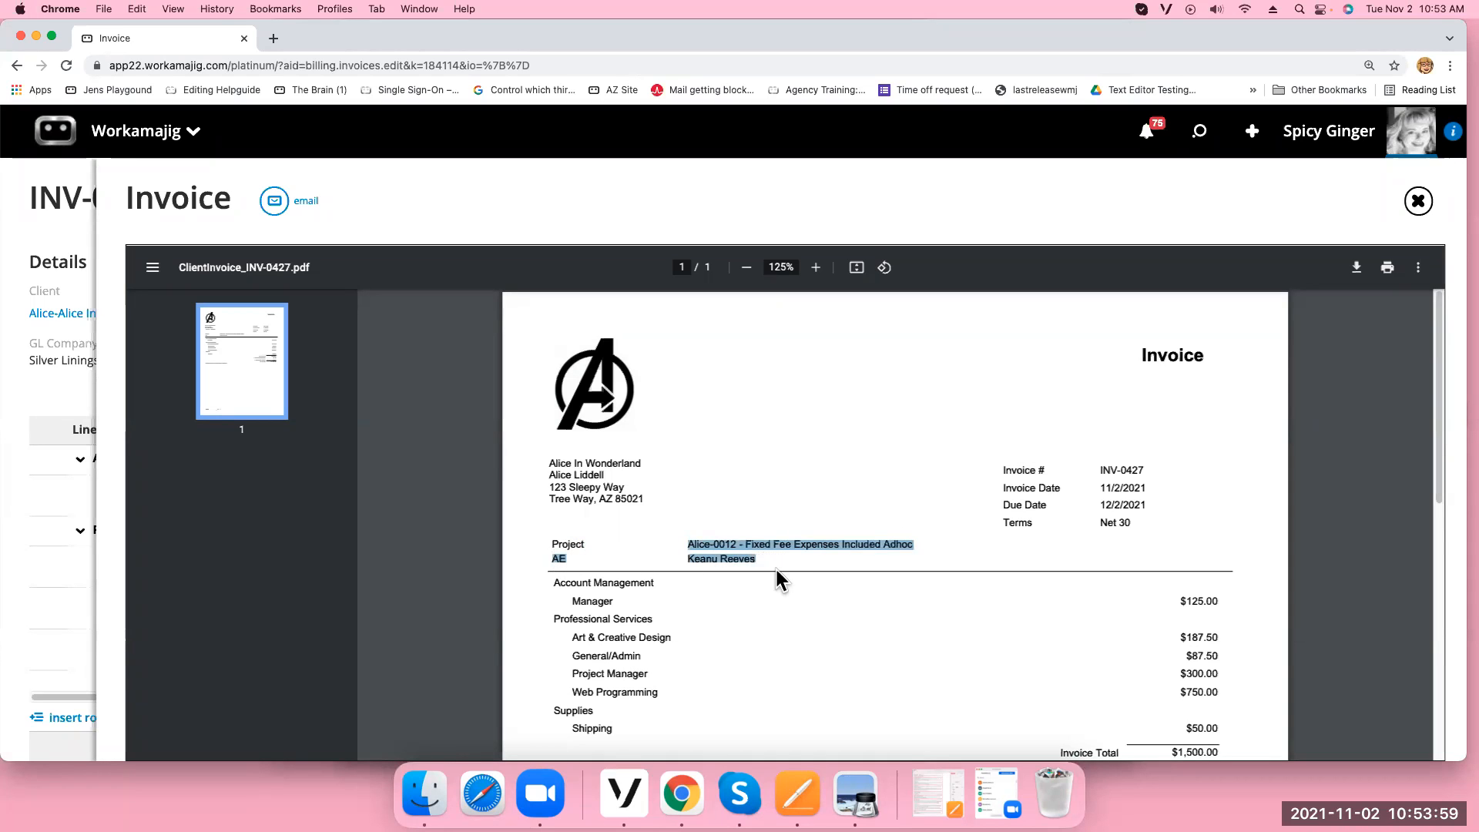
{"action": "left_click", "coordinate": [780, 579]}
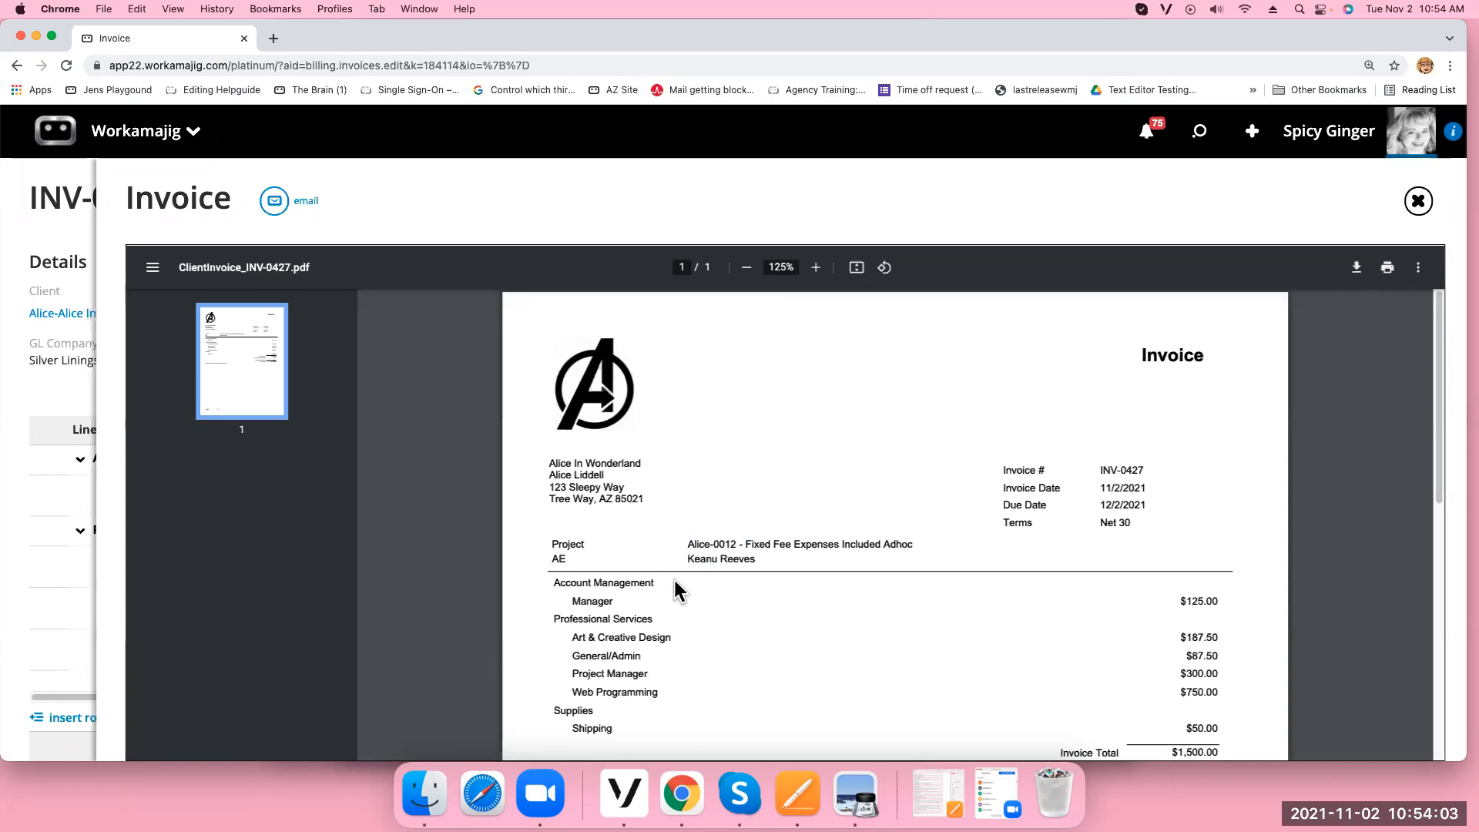
{"action": "scroll", "coordinate": [617, 586], "scroll_direction": "down", "scroll_amount": 2}
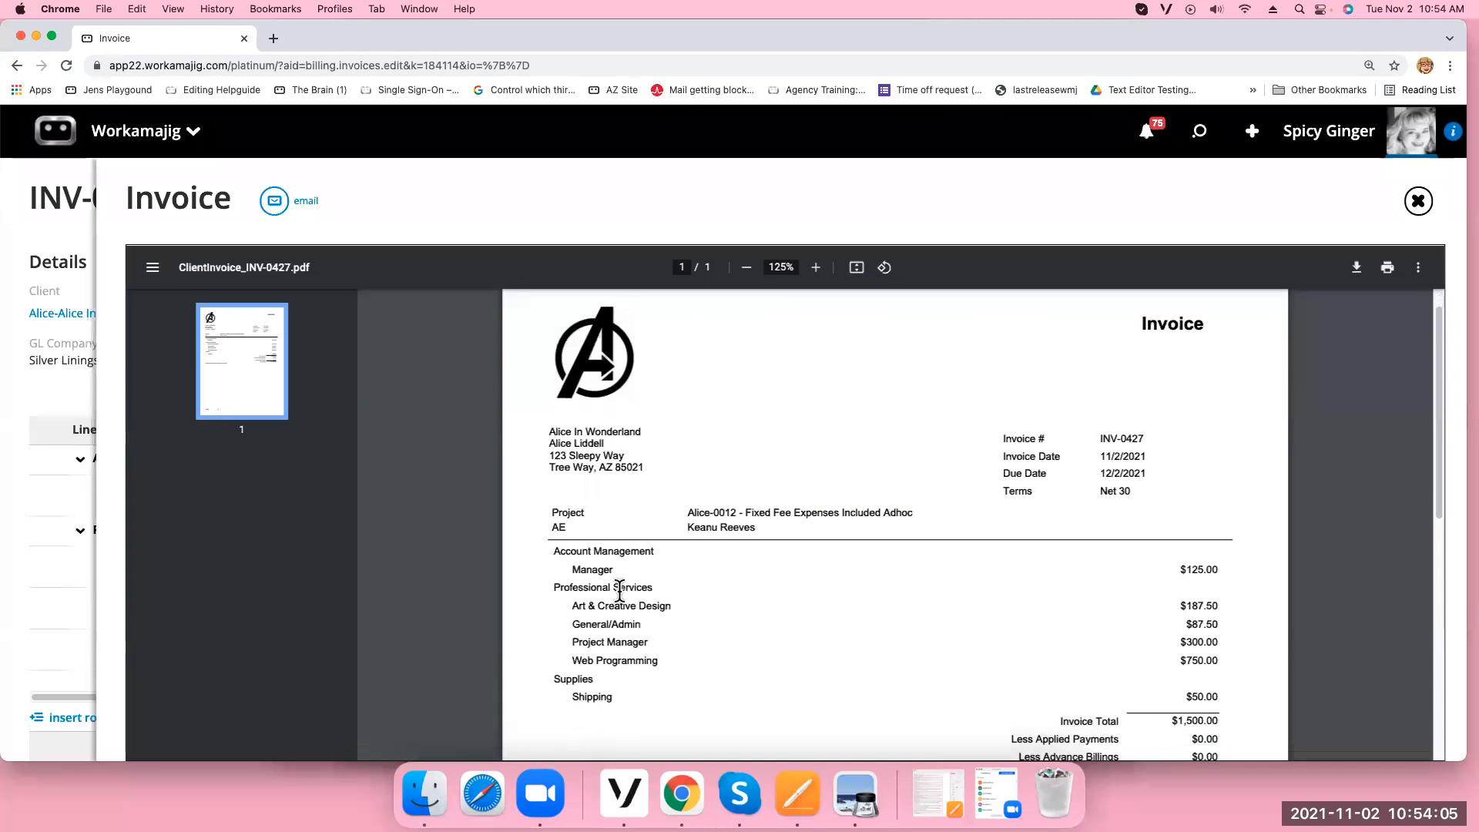
{"action": "scroll", "coordinate": [1139, 647], "scroll_direction": "down", "scroll_amount": 5}
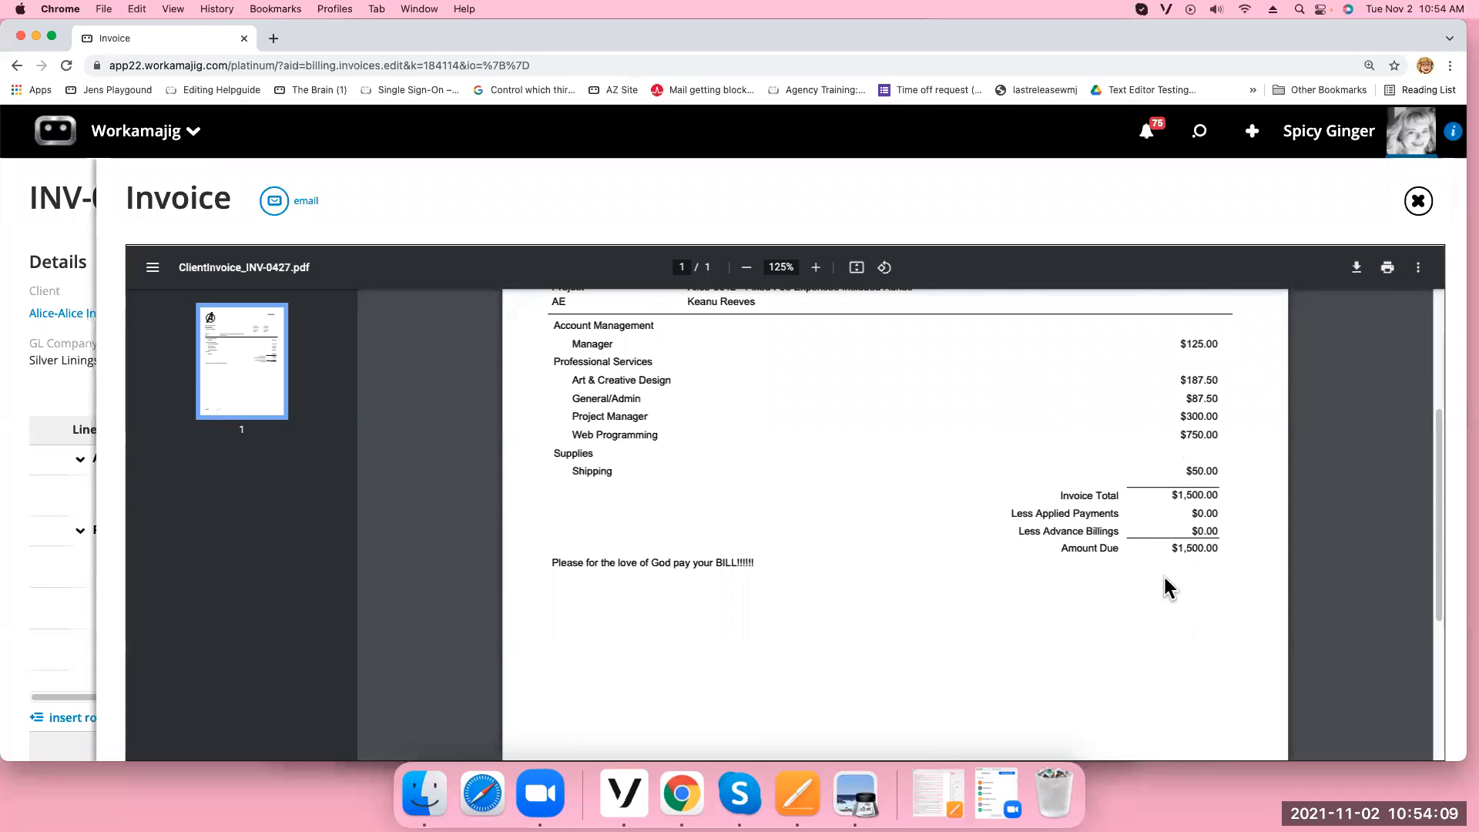
{"action": "left_click_drag", "start_coordinate": [754, 565], "coordinate": [555, 575]}
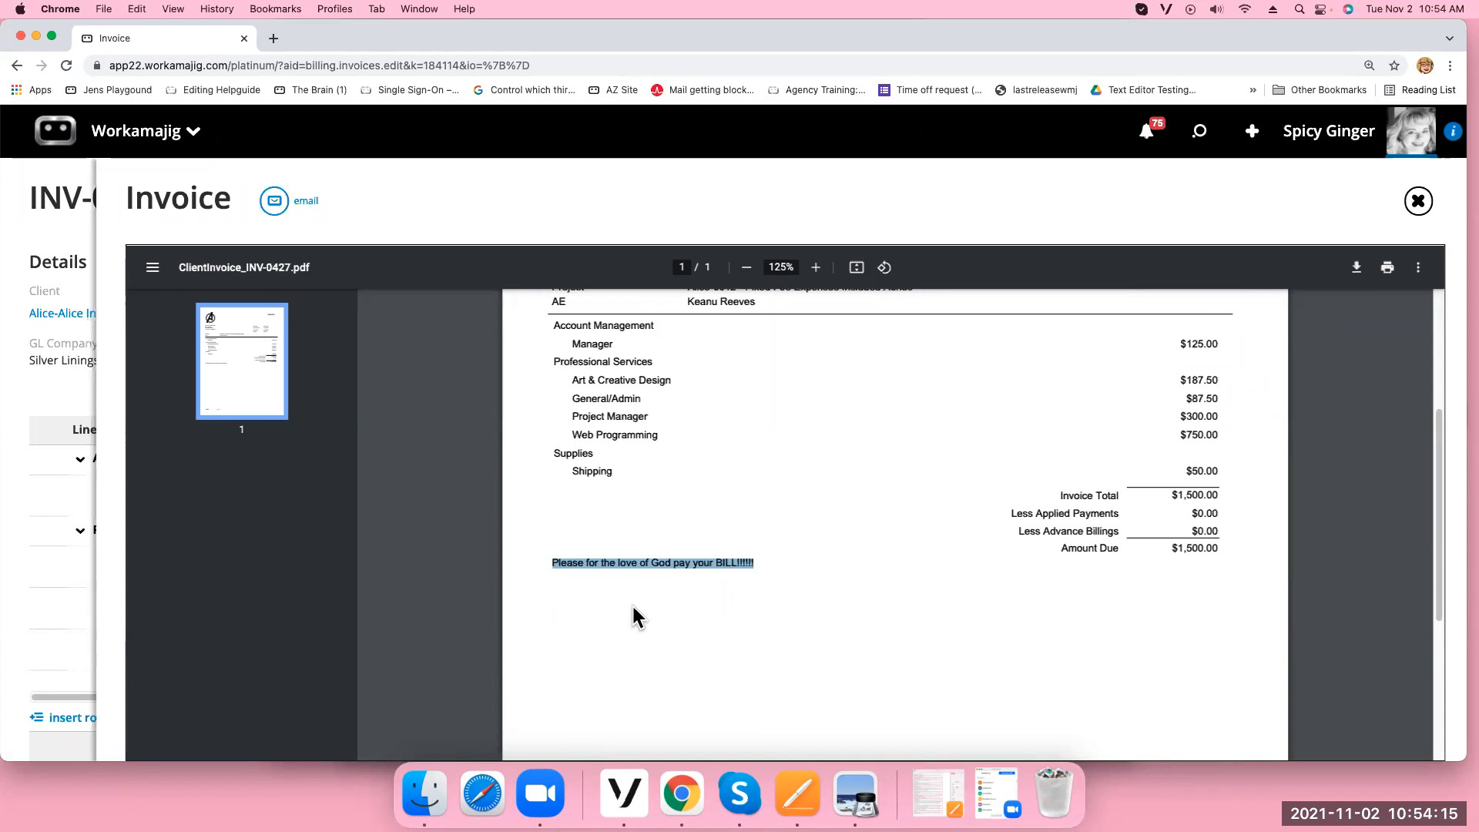
{"action": "left_click_drag", "start_coordinate": [1437, 499], "coordinate": [1396, 460]}
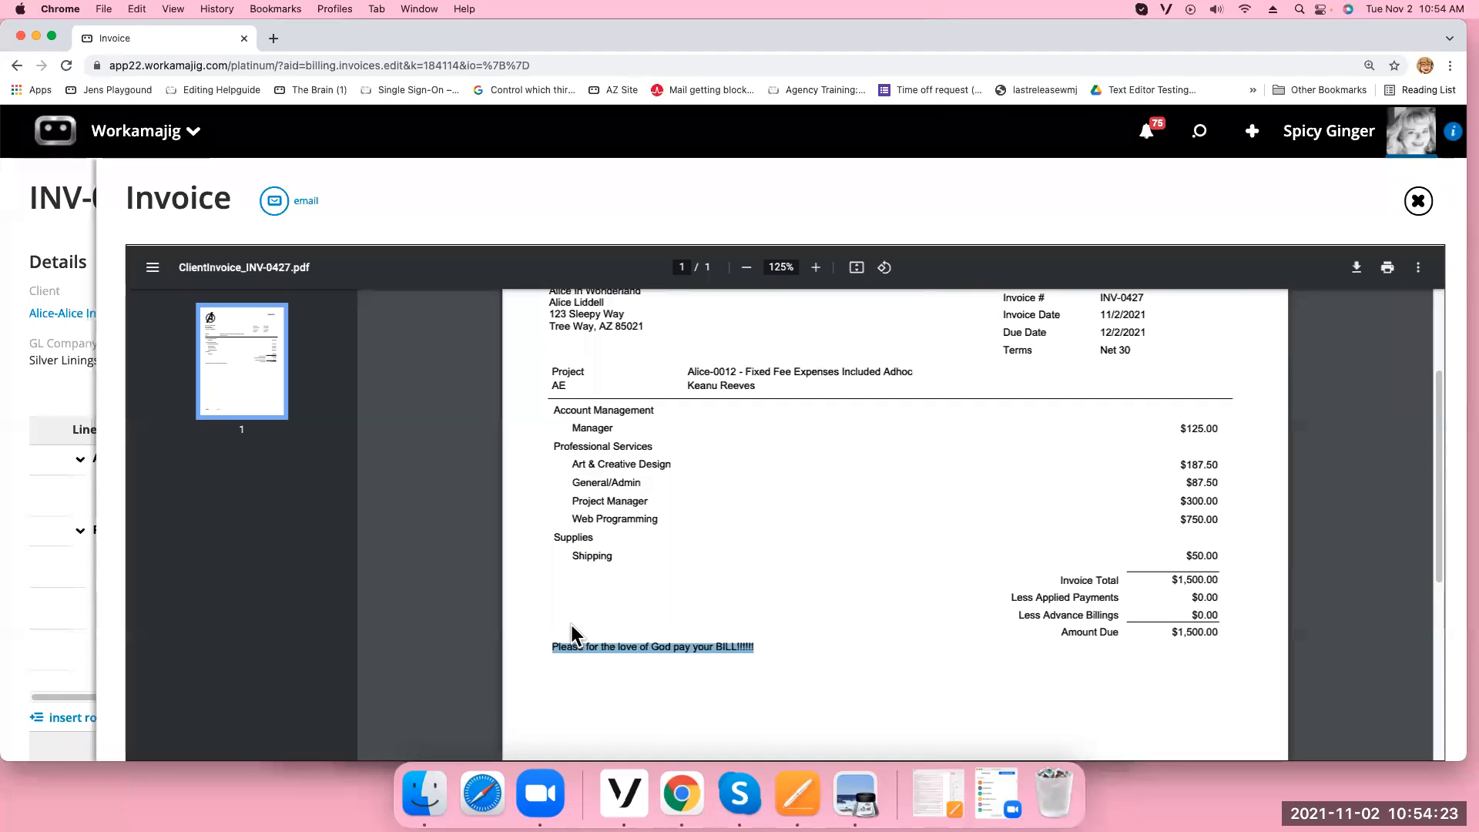
{"action": "left_click", "coordinate": [1420, 204]}
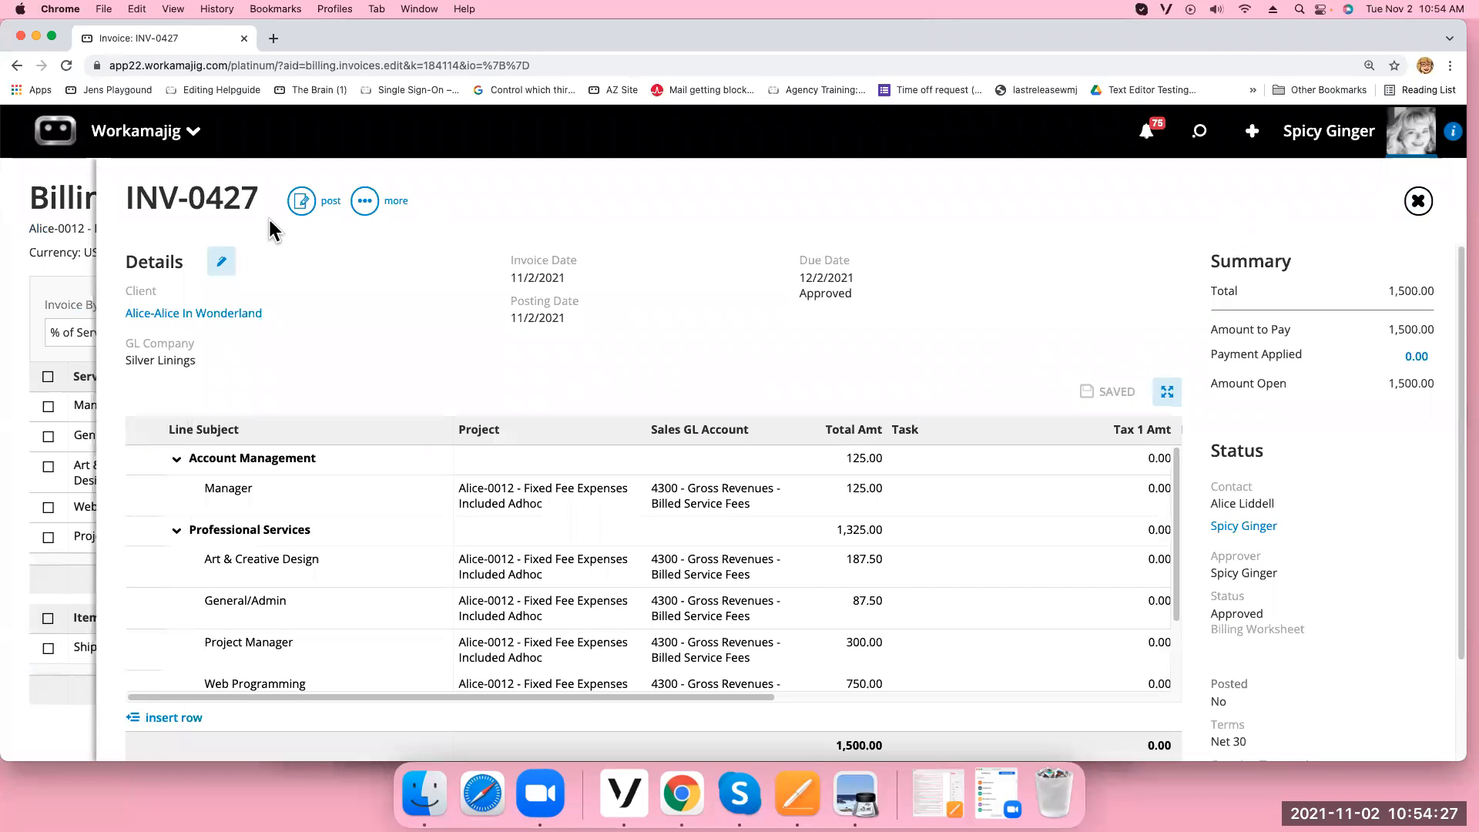
Change INV-0427's invoice template from Avengers to PizzaInvoice, save it, and print the invoice from the more menu
{"action": "left_click", "coordinate": [221, 261]}
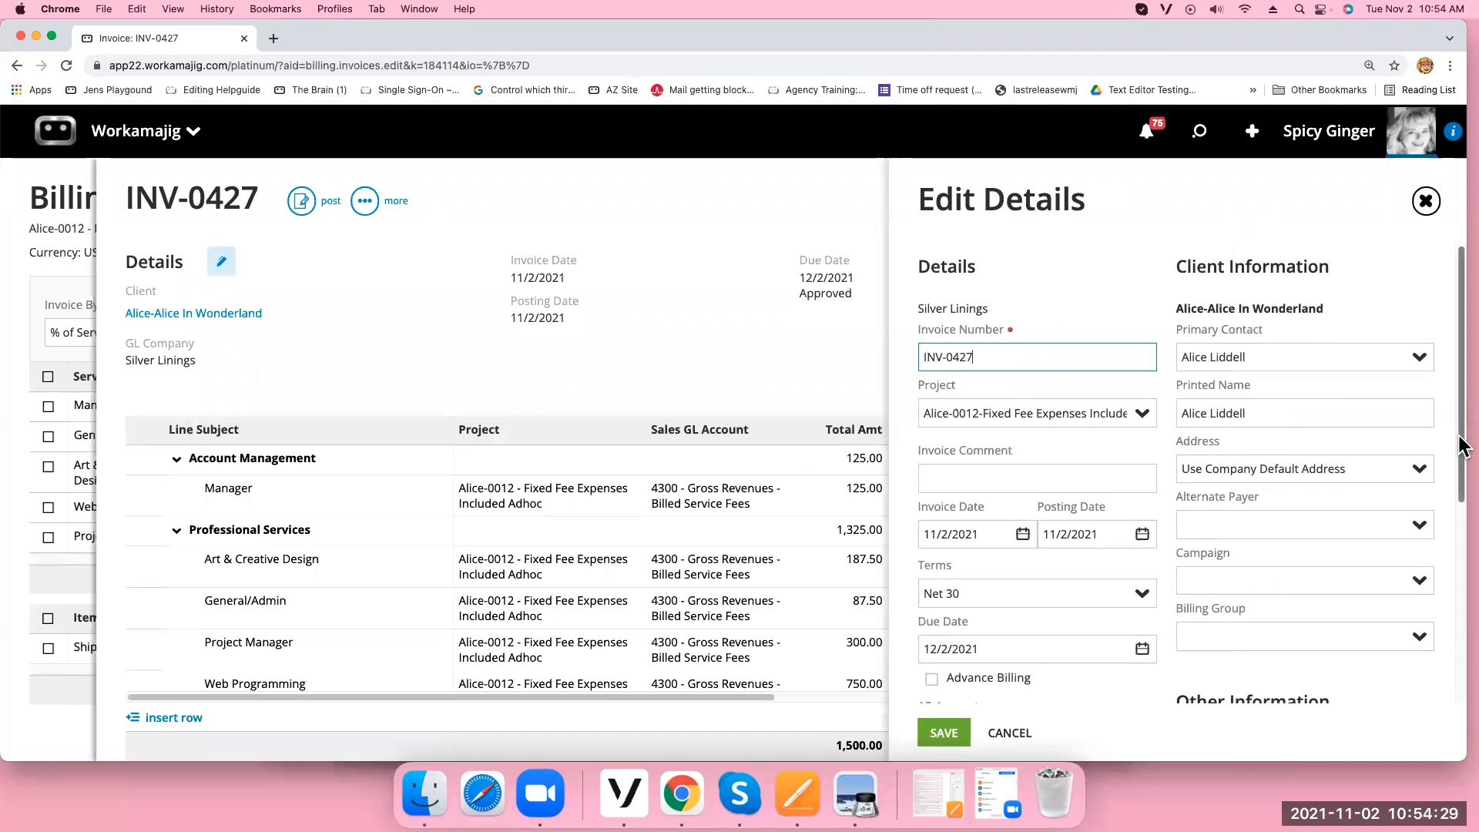
{"action": "left_click_drag", "start_coordinate": [1461, 474], "coordinate": [1462, 694]}
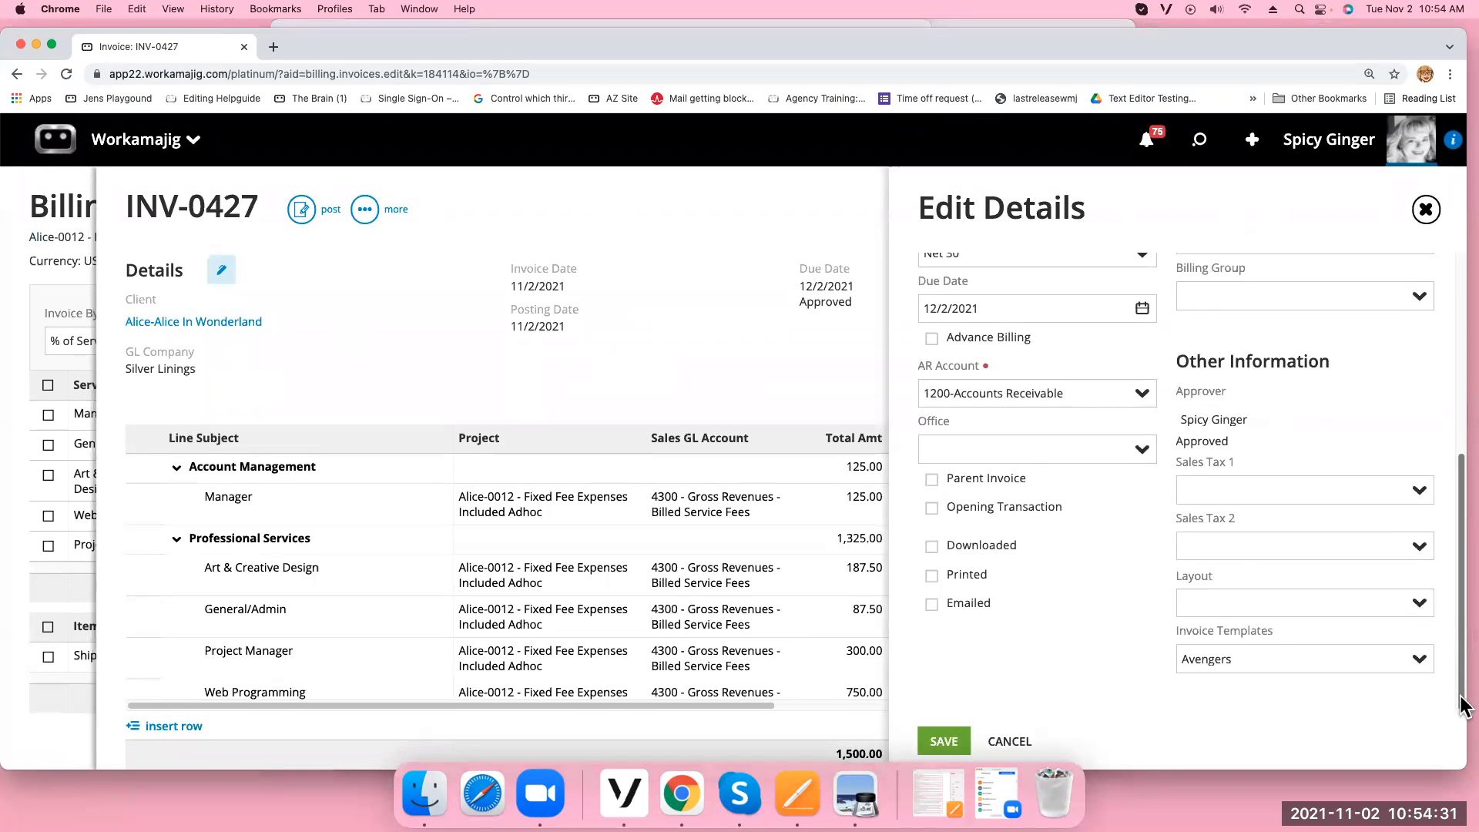
{"action": "left_click", "coordinate": [1419, 658]}
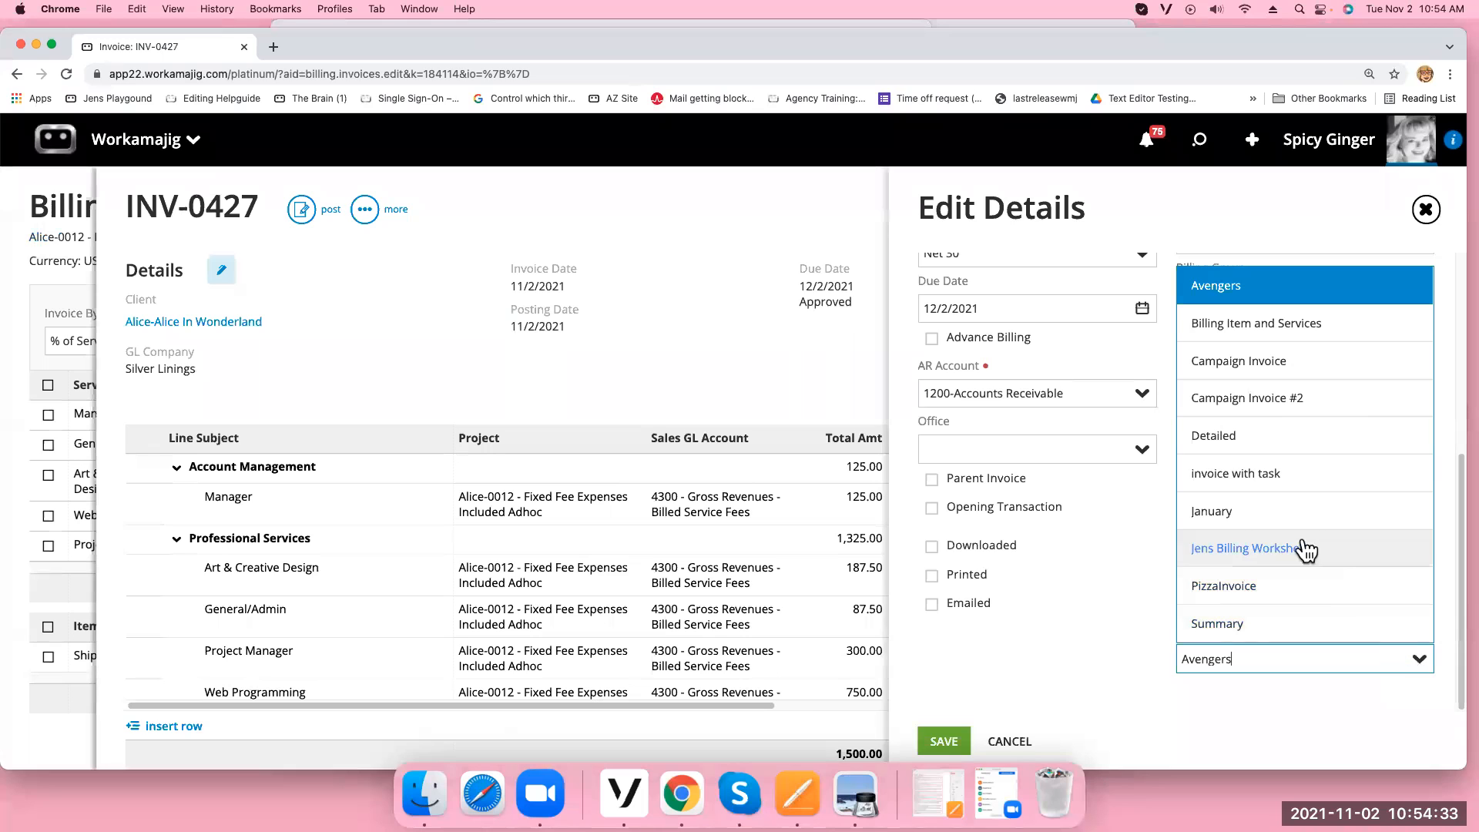
{"action": "left_click", "coordinate": [1281, 598]}
{"action": "left_click", "coordinate": [941, 740]}
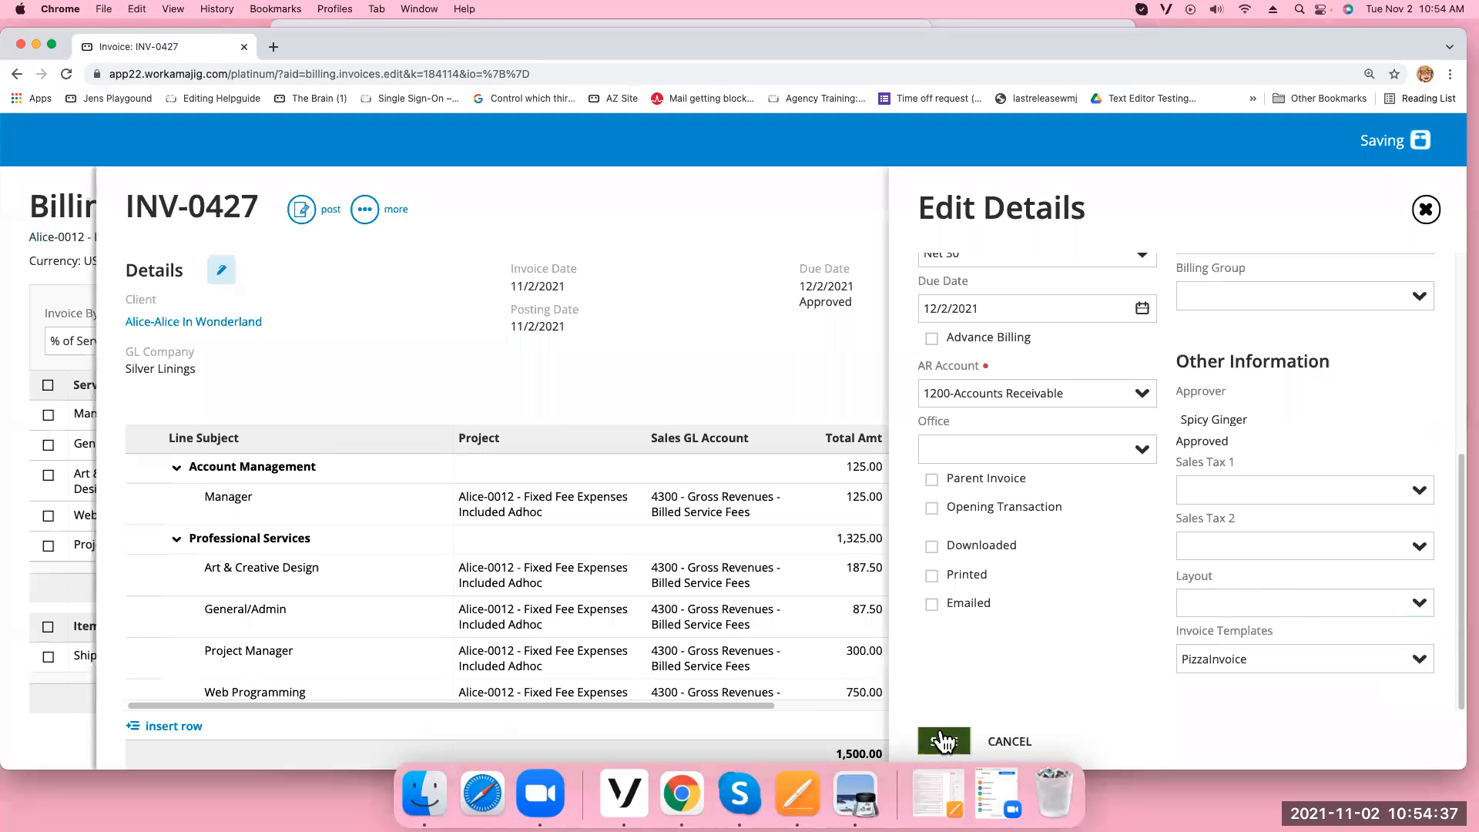
{"action": "left_click", "coordinate": [365, 209]}
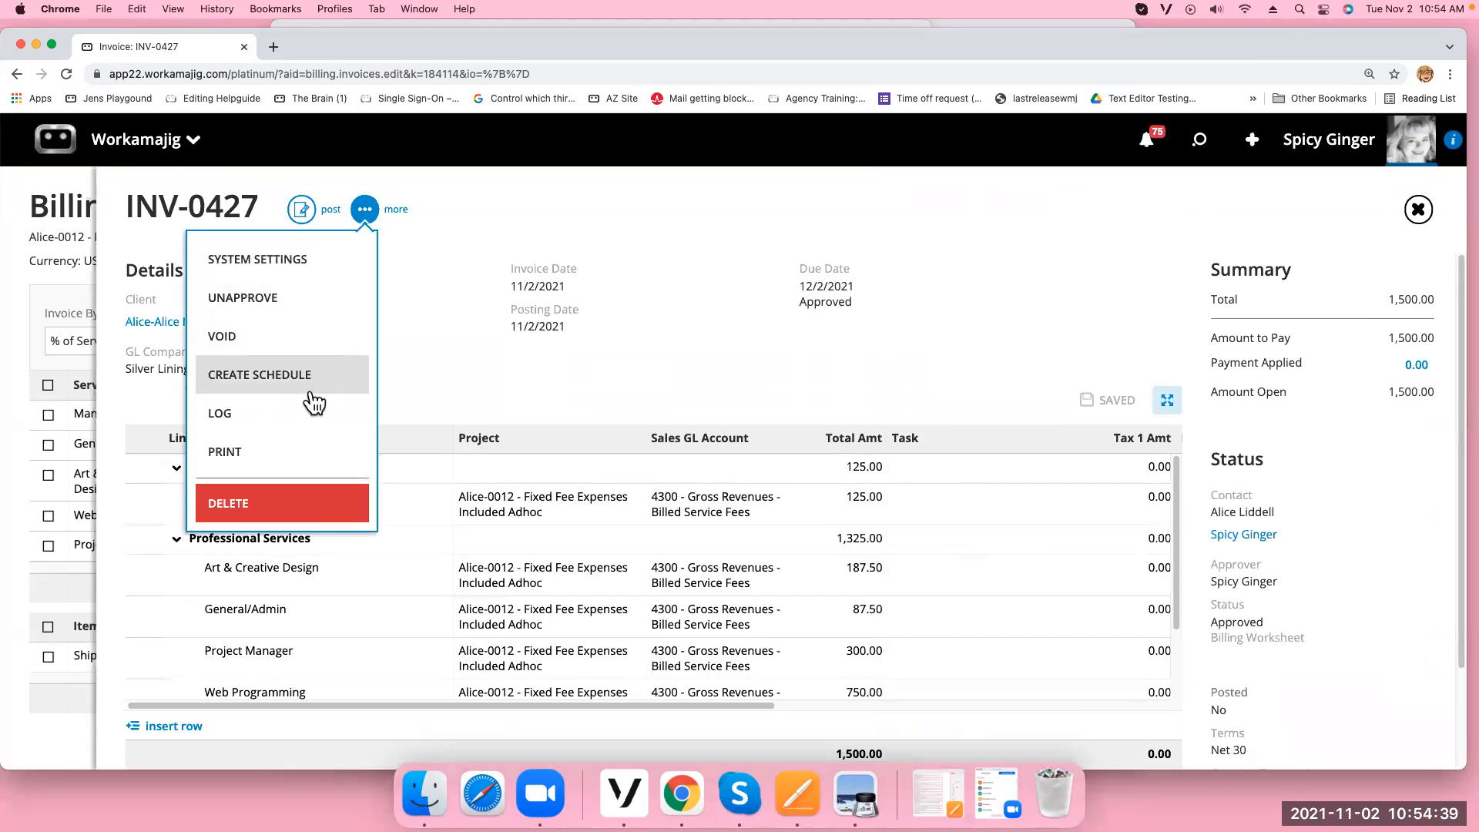
{"action": "left_click", "coordinate": [304, 449]}
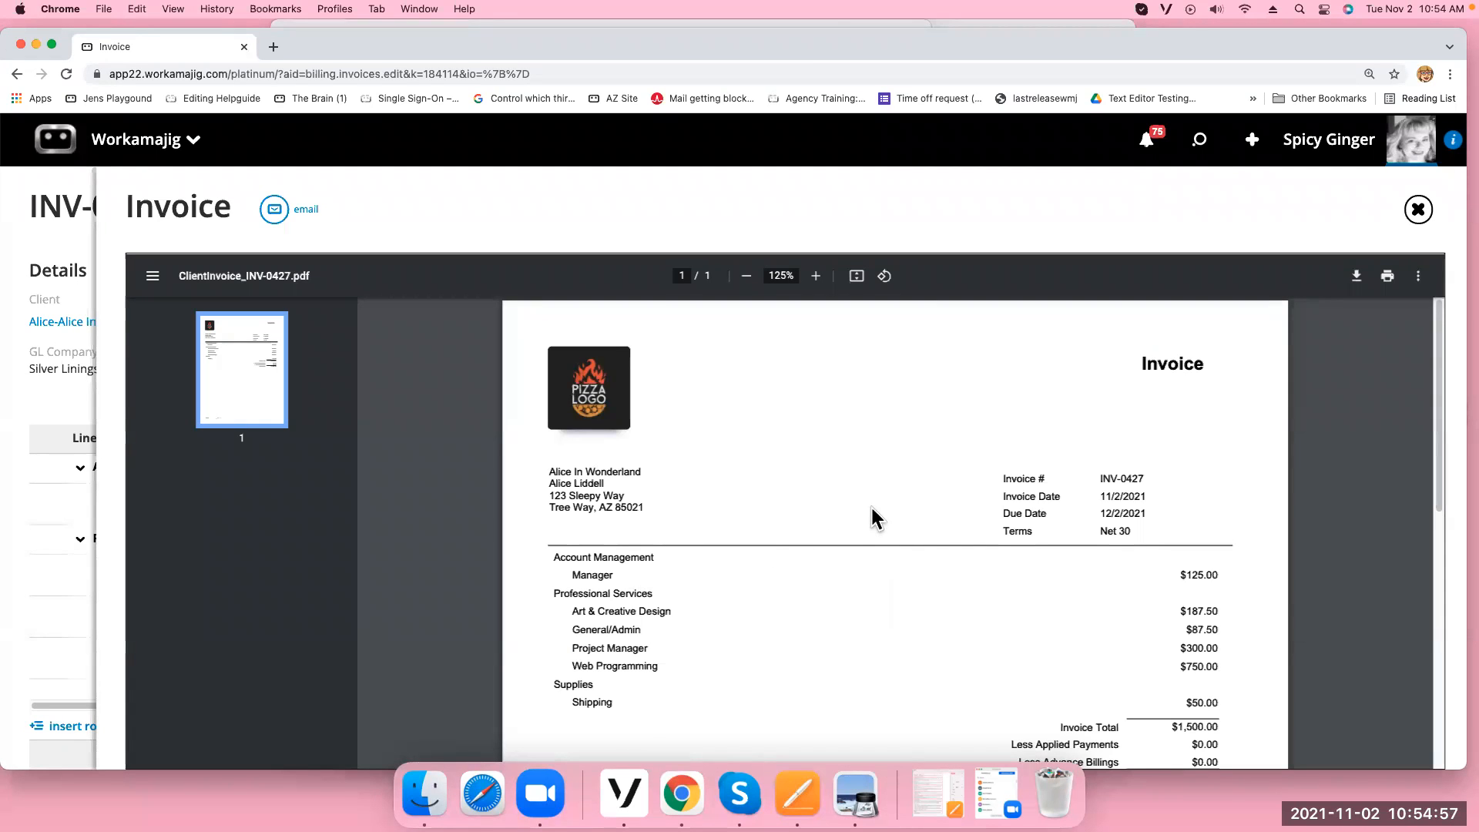
Review the PizzaInvoice PDF preview, including the pizza logo, Net 30 terms and totals, then close it
{"action": "left_click_drag", "start_coordinate": [1136, 532], "coordinate": [1083, 530]}
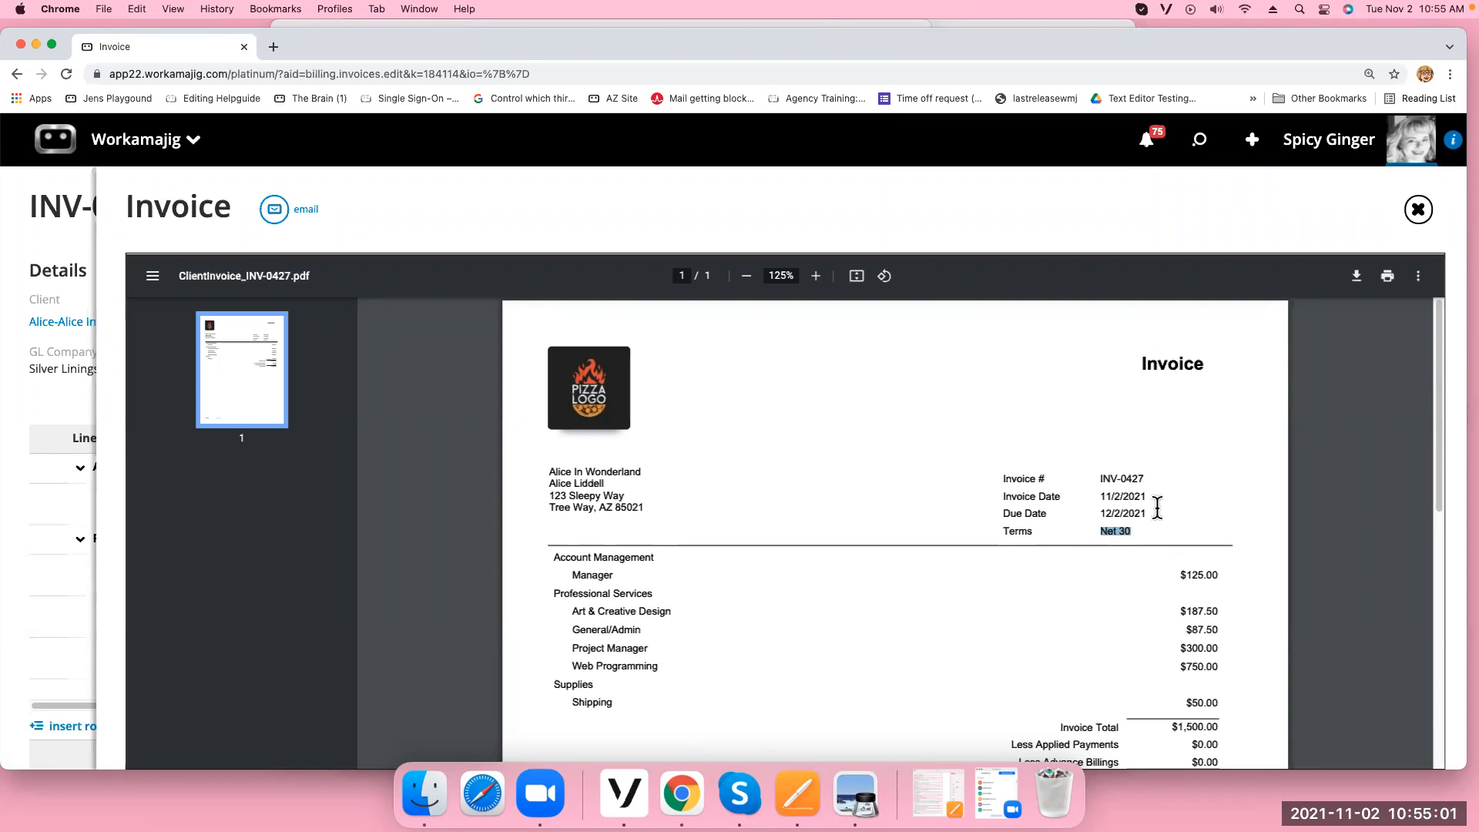
{"action": "left_click_drag", "start_coordinate": [1437, 447], "coordinate": [1385, 420]}
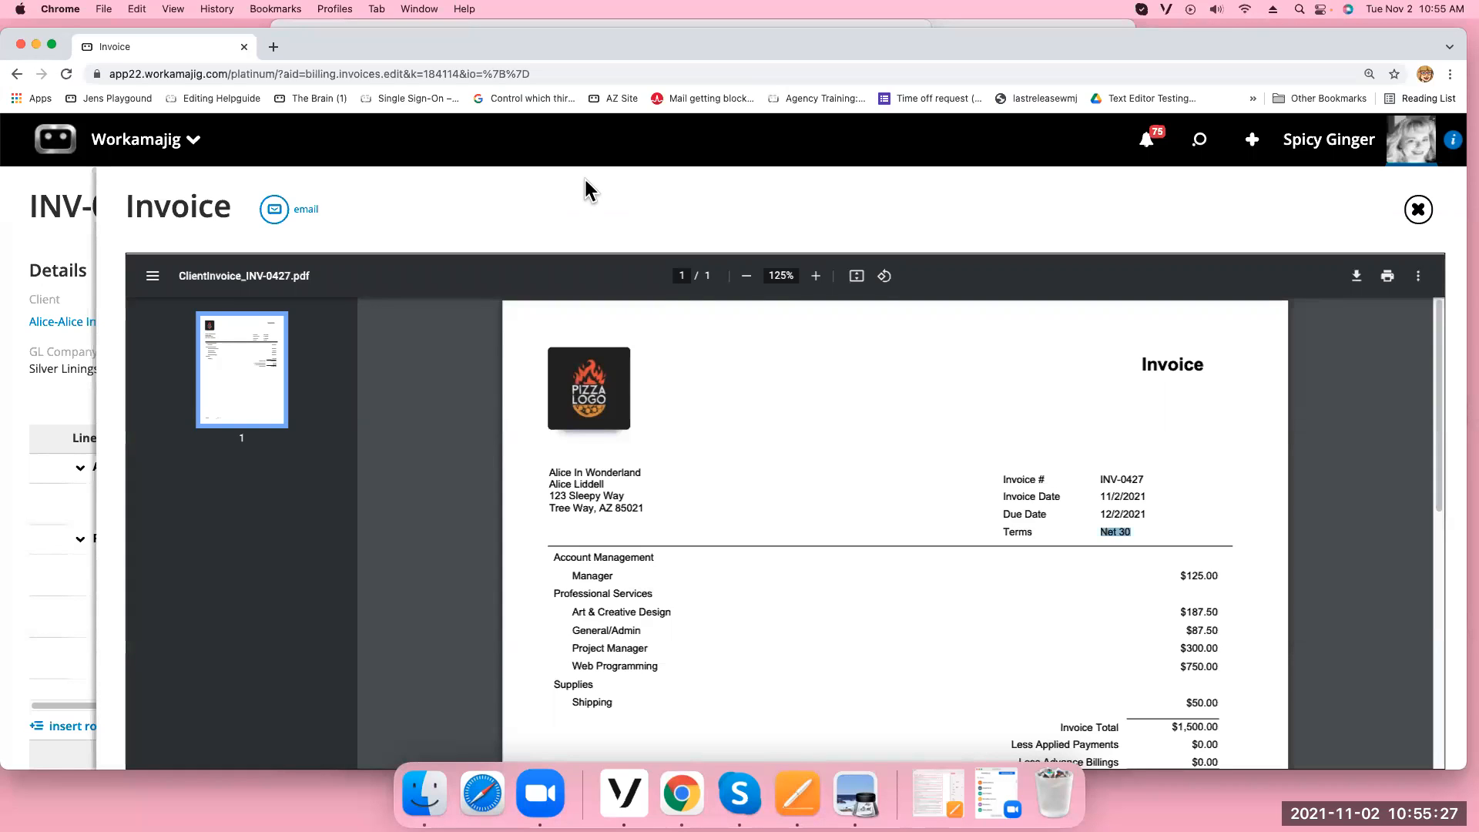
{"action": "scroll", "coordinate": [1252, 532], "scroll_direction": "down", "scroll_amount": 4}
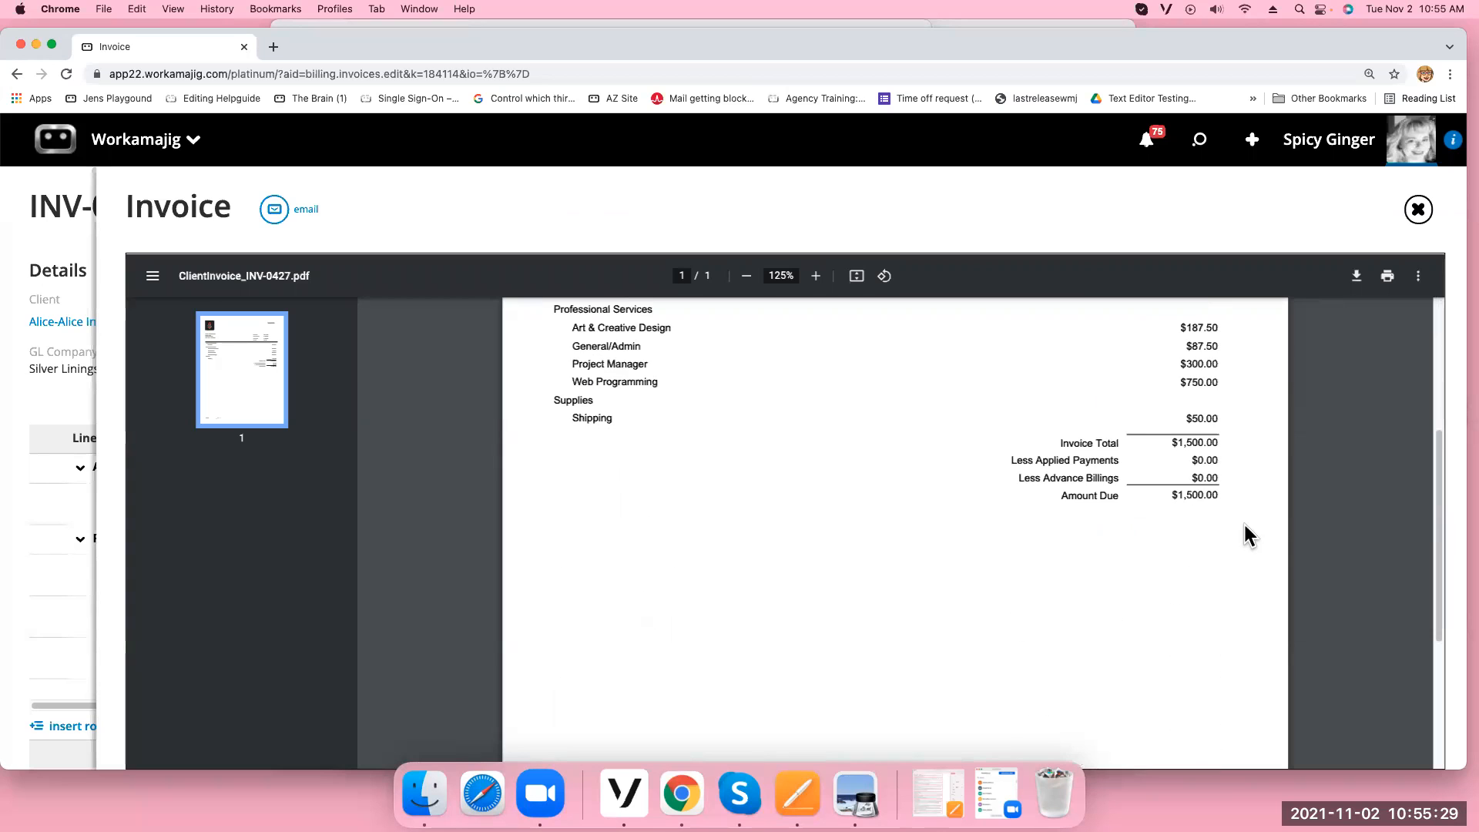
{"action": "left_click_drag", "start_coordinate": [1433, 486], "coordinate": [1433, 336]}
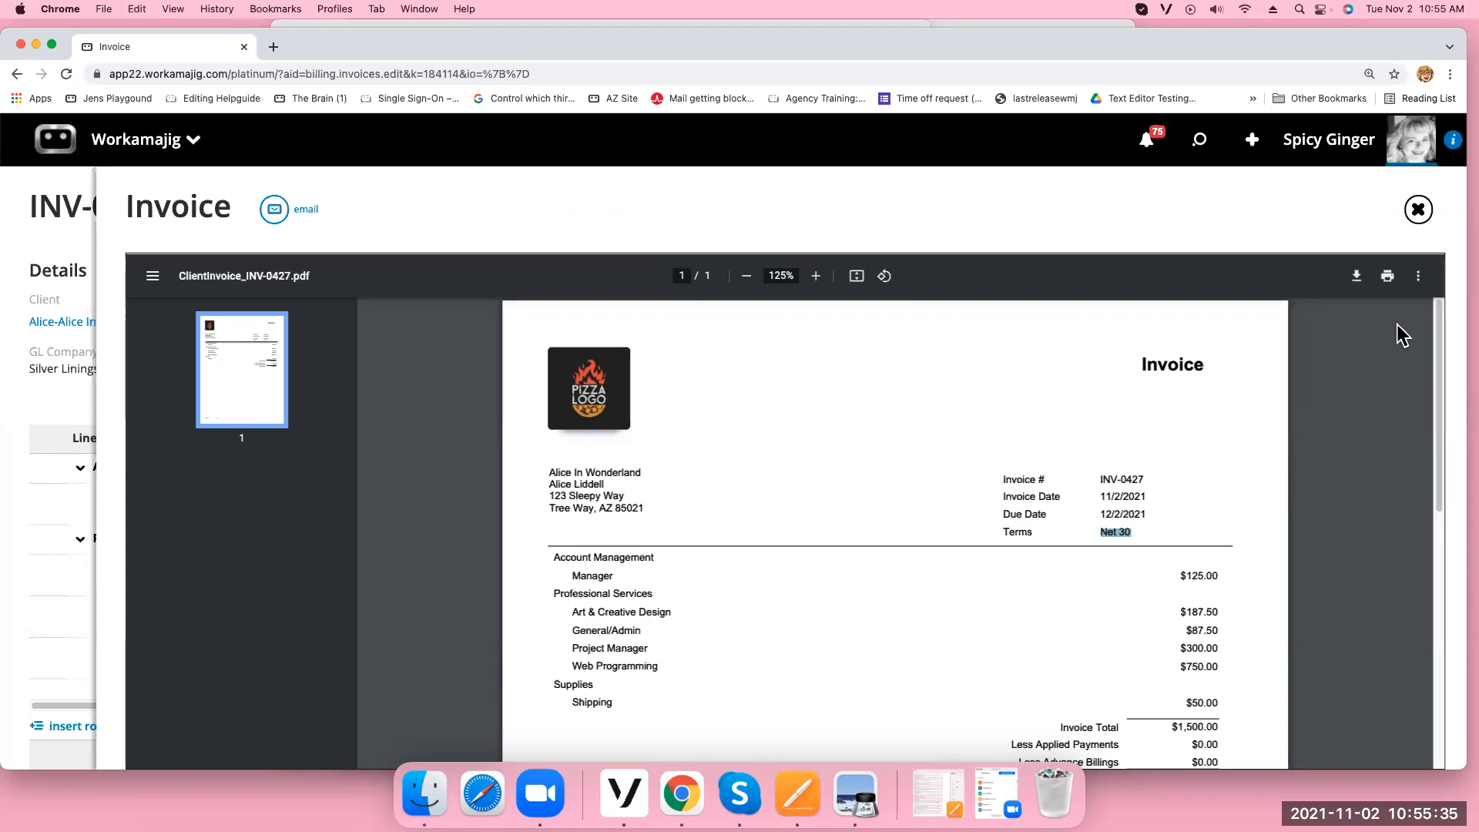
{"action": "left_click", "coordinate": [1418, 209]}
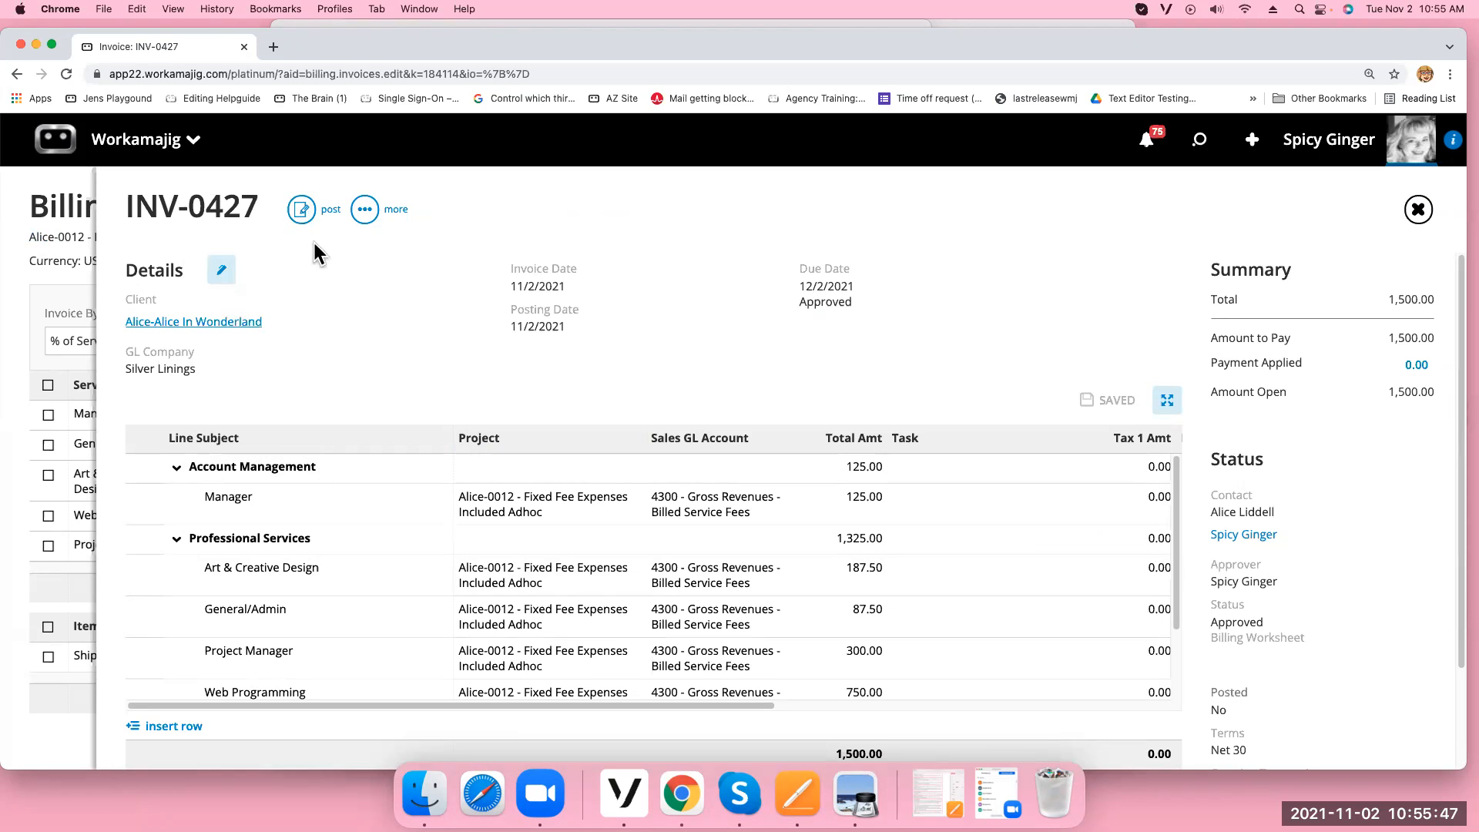
Print INV-0427 to PDF from the more menu and start emailing the printed invoice
{"action": "left_click", "coordinate": [365, 209]}
{"action": "left_click", "coordinate": [317, 454]}
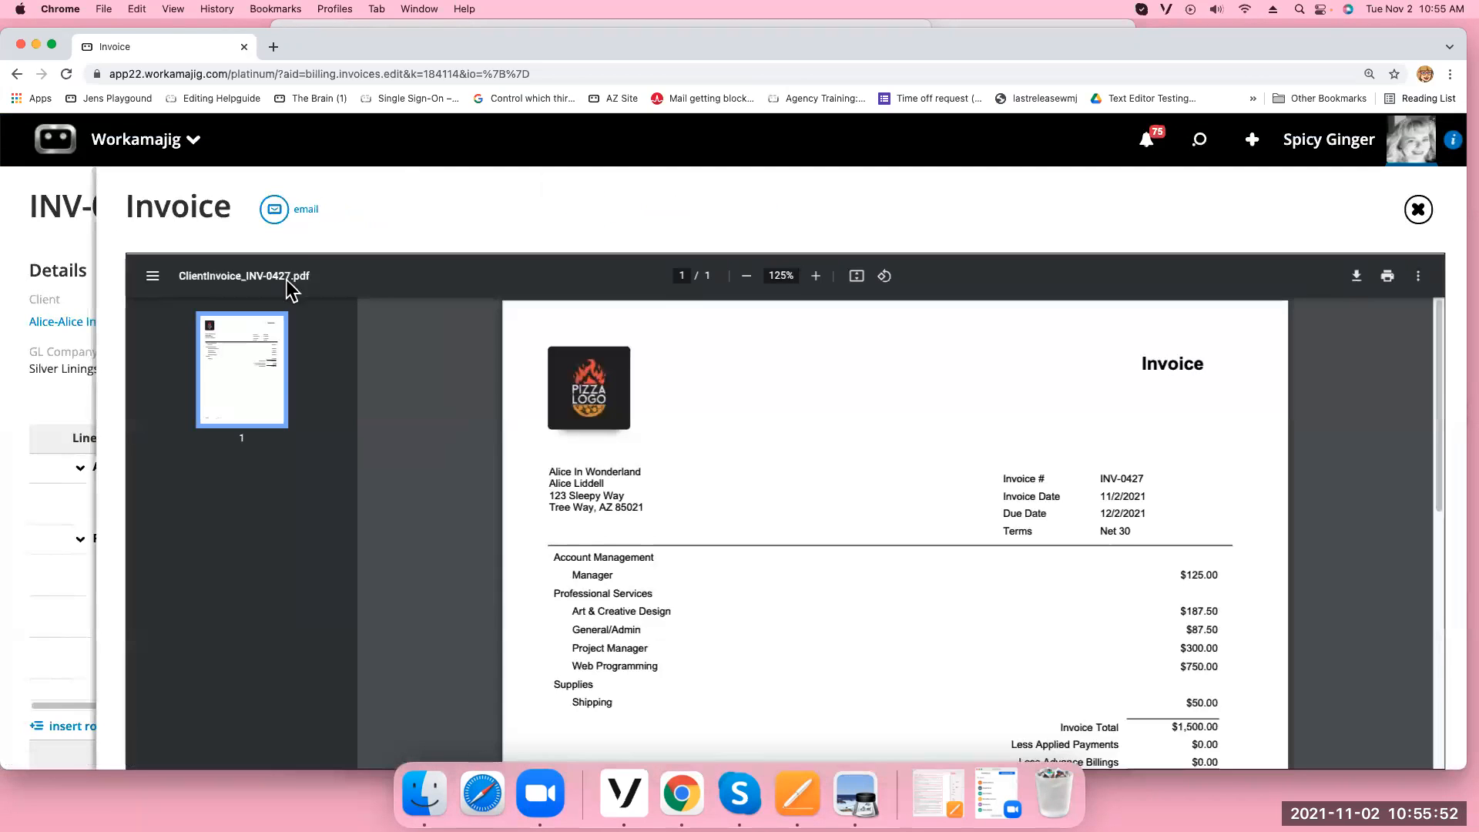
{"action": "left_click", "coordinate": [275, 208]}
Address the email to the client's primary contact from Contacts, send it, and close the email panel
{"action": "left_click", "coordinate": [1431, 270]}
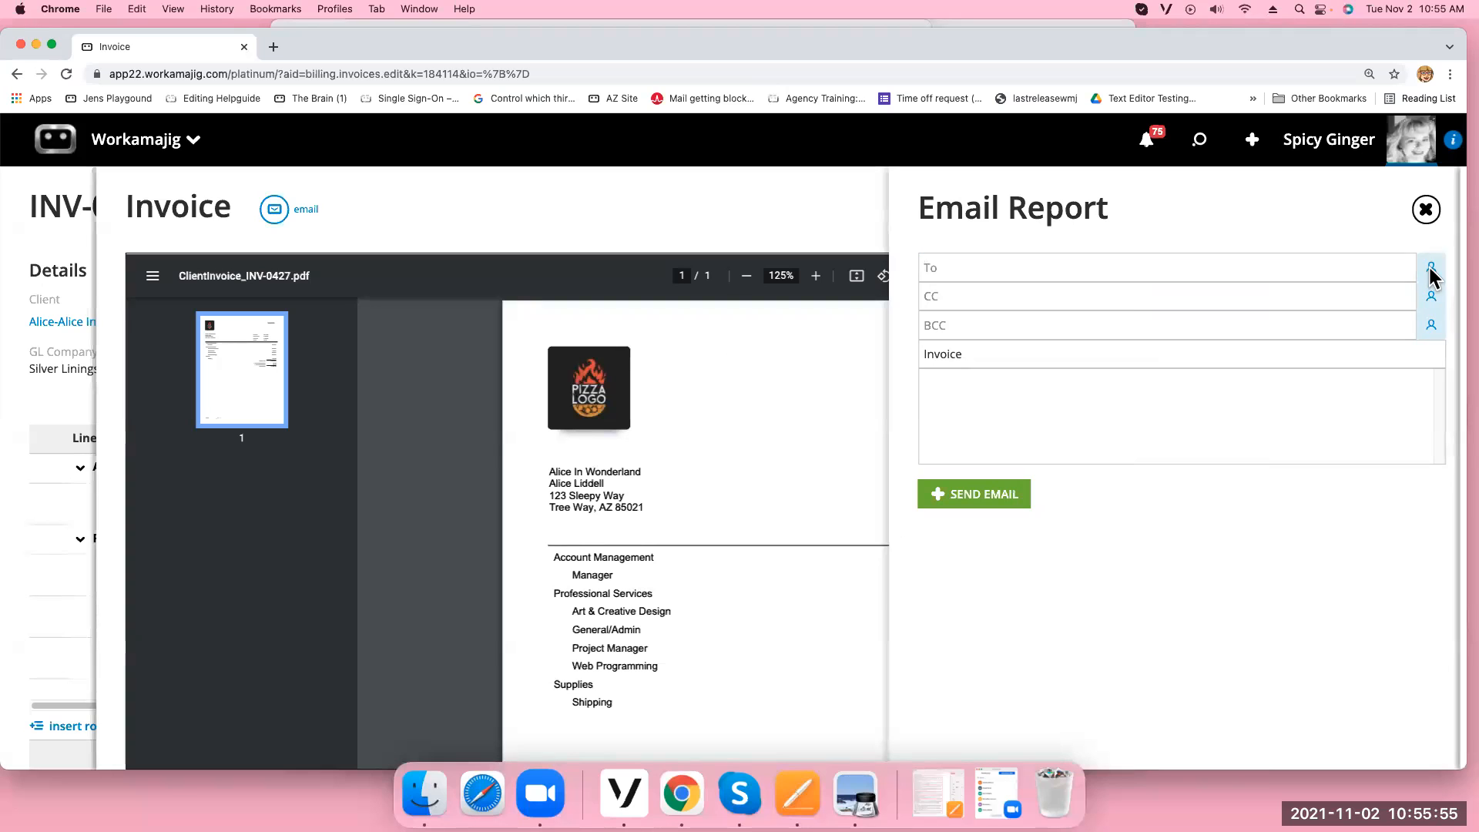
{"action": "left_click", "coordinate": [1423, 271]}
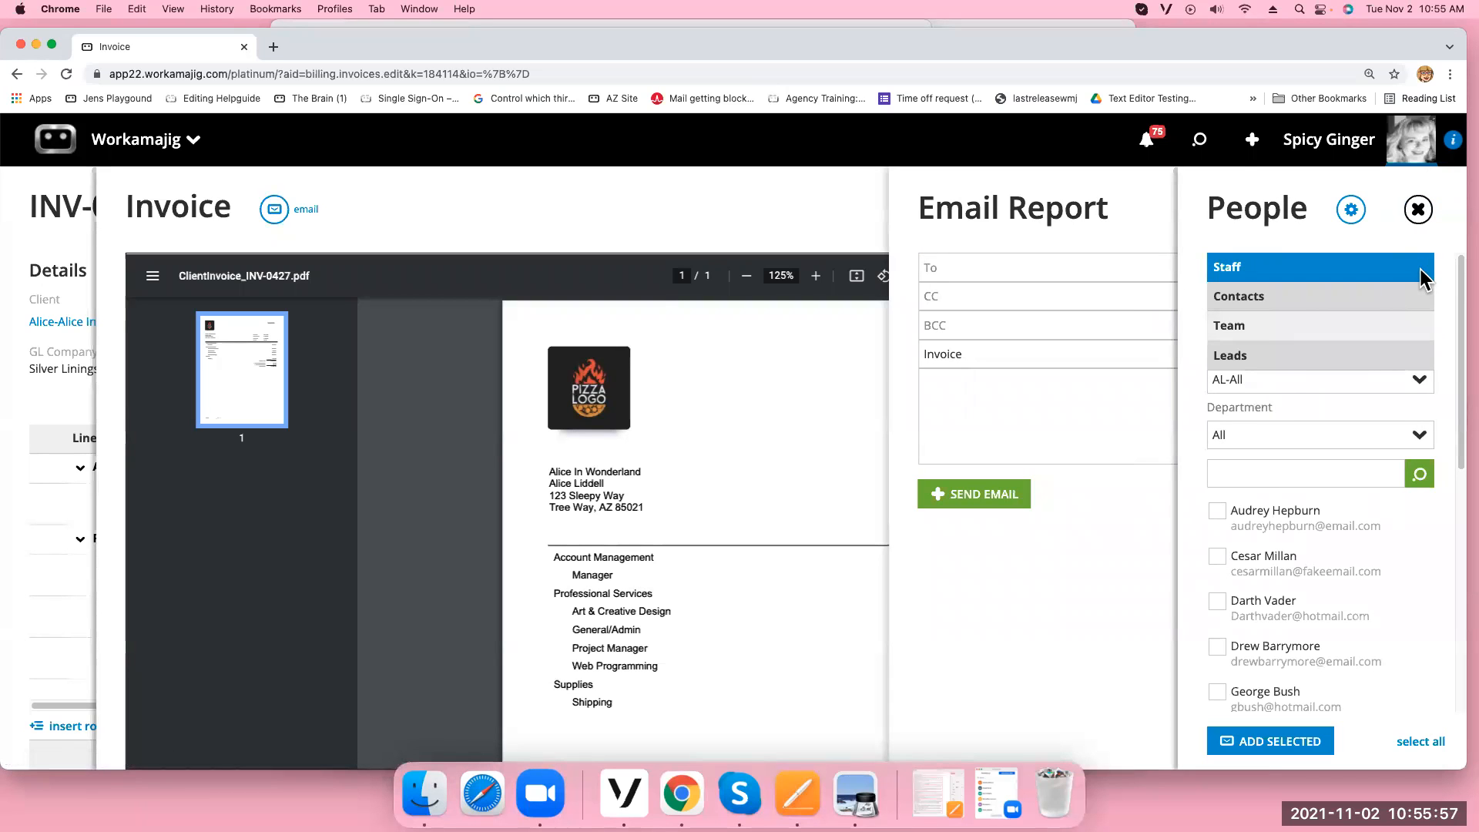
{"action": "left_click", "coordinate": [1309, 314]}
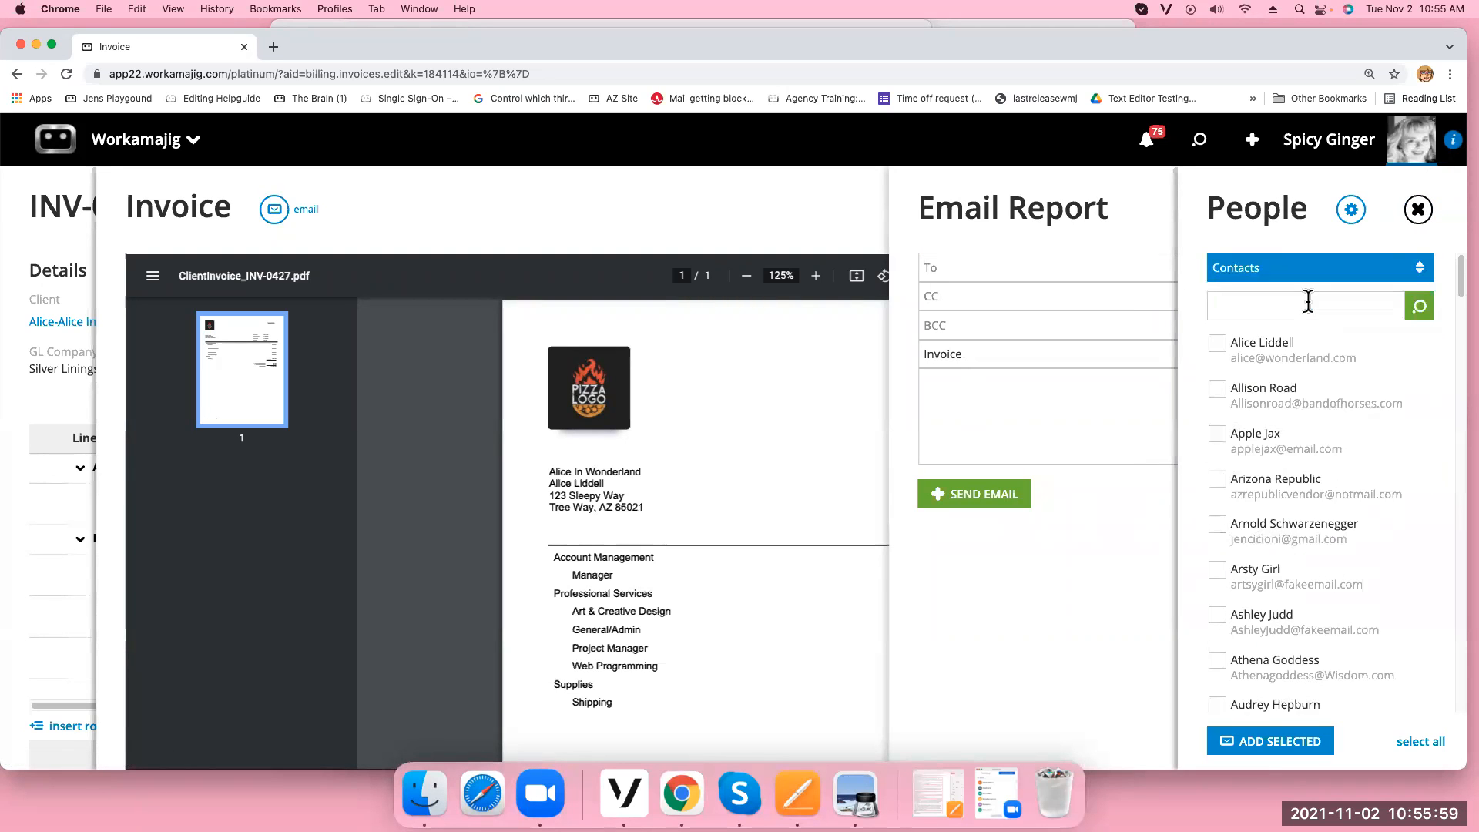
{"action": "left_click", "coordinate": [1217, 345]}
{"action": "left_click", "coordinate": [1294, 751]}
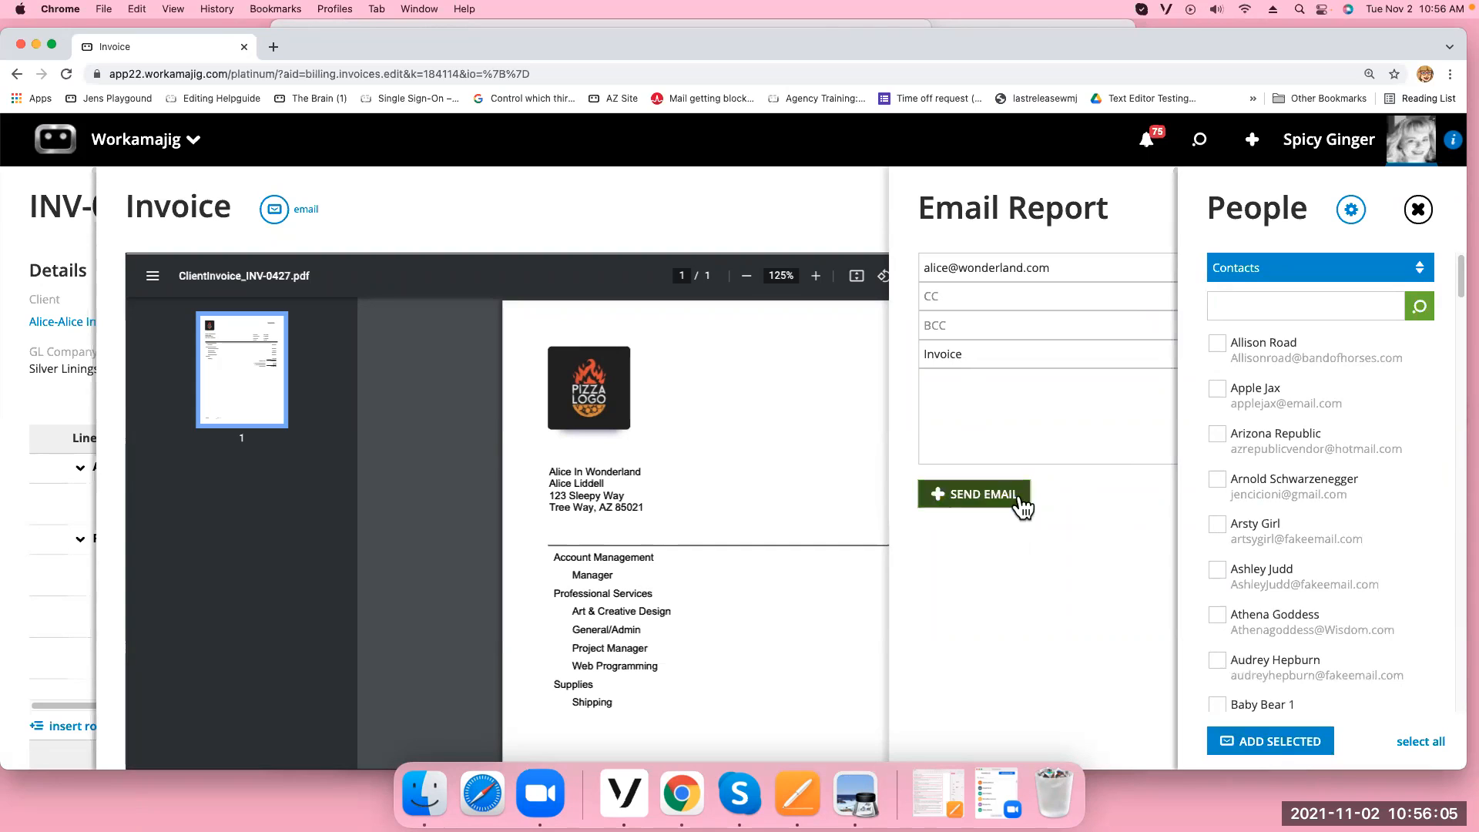
{"action": "left_click", "coordinate": [1415, 210]}
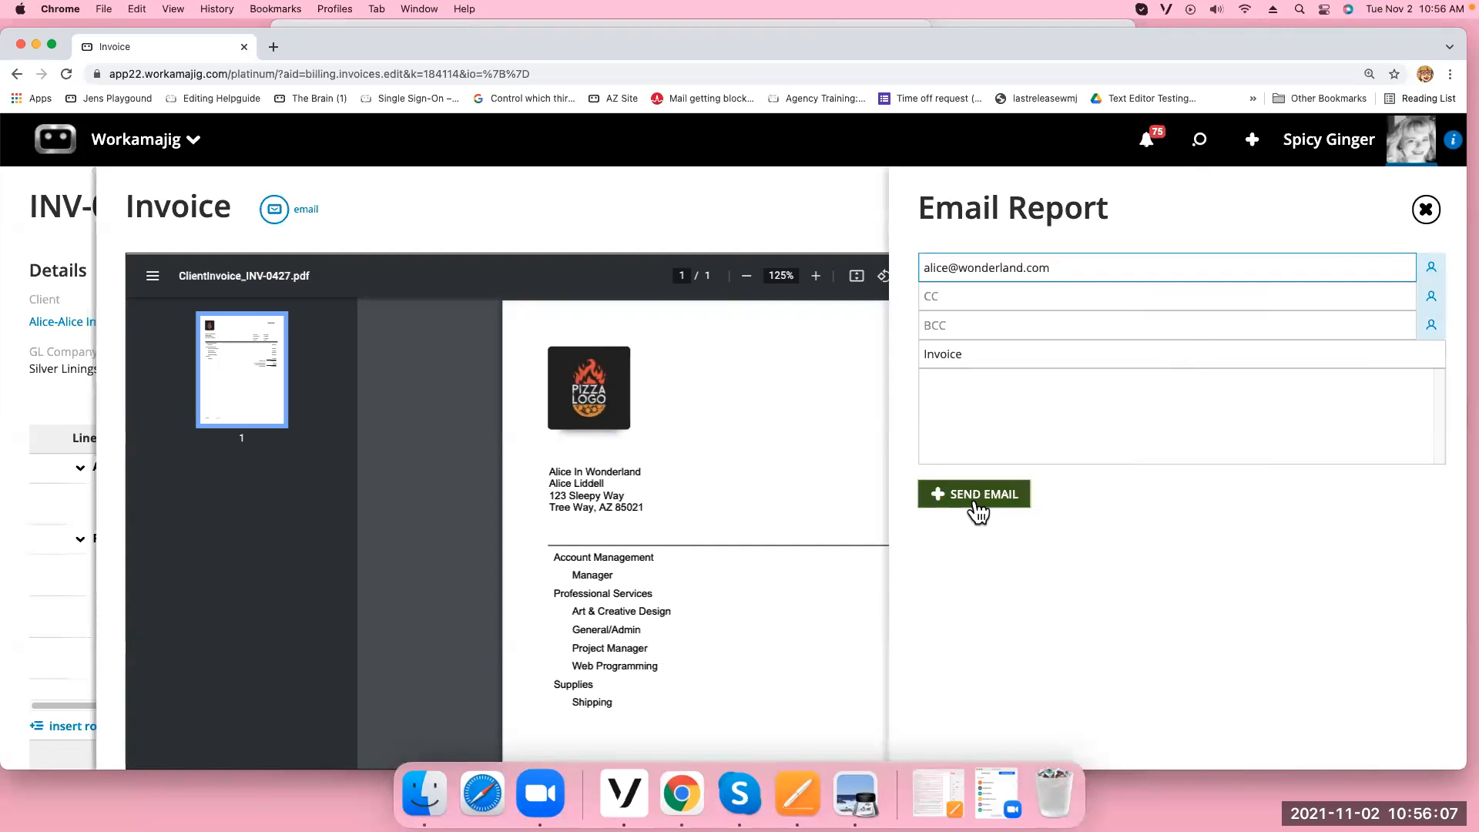
{"action": "left_click", "coordinate": [1424, 210]}
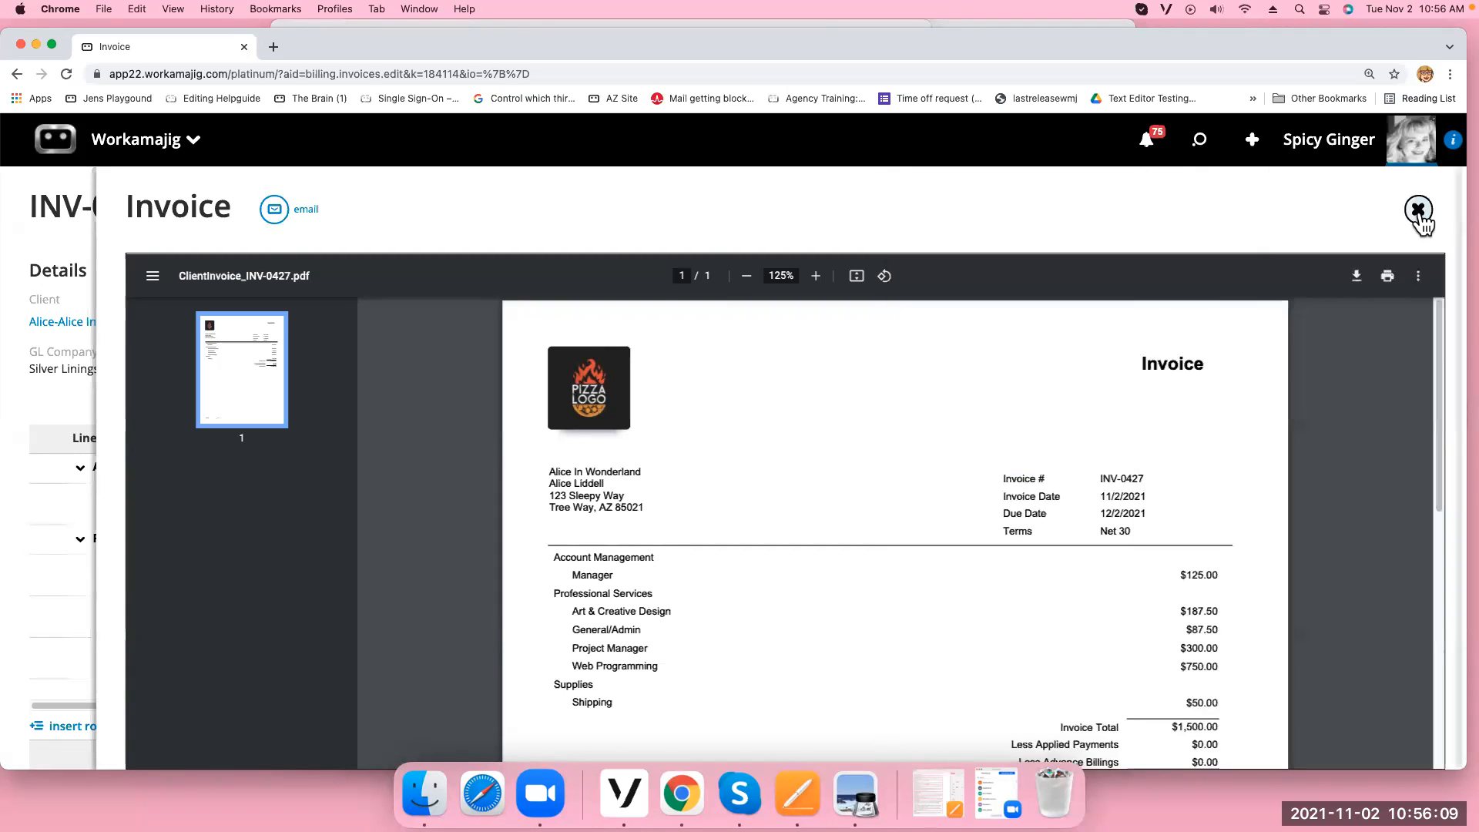
{"action": "left_click", "coordinate": [1357, 277]}
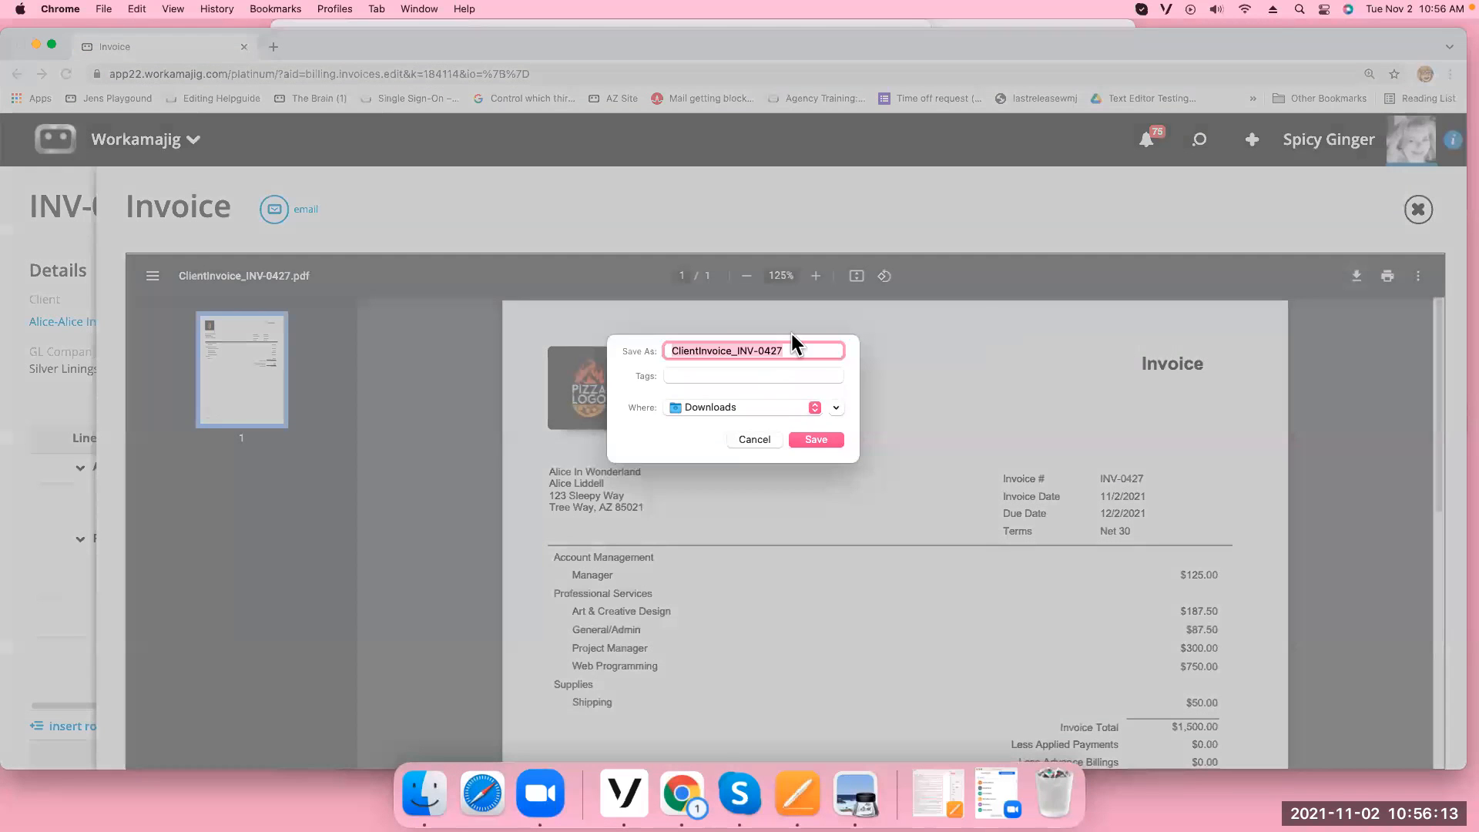
{"action": "left_click", "coordinate": [758, 445]}
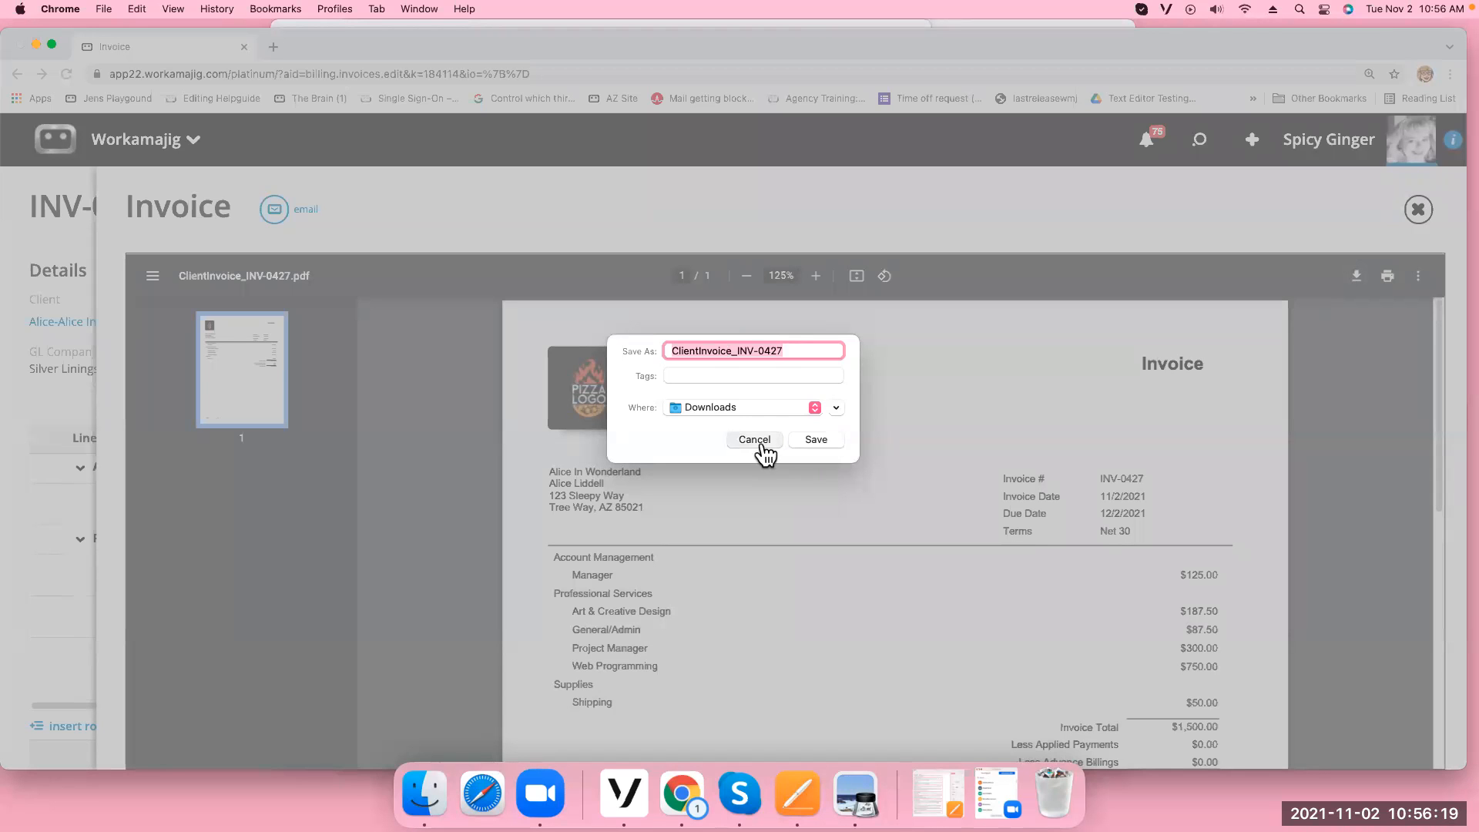
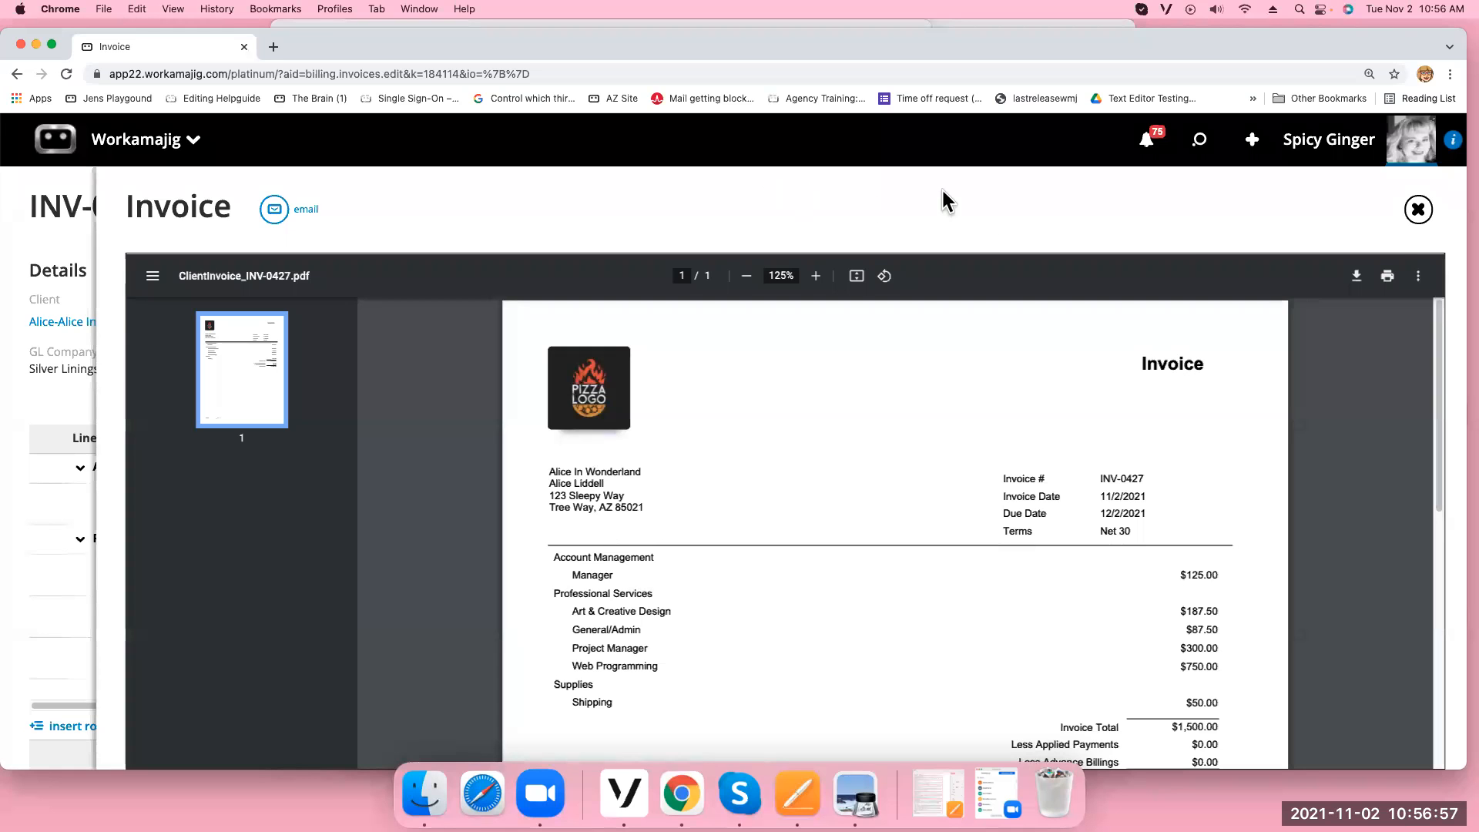
Close the PDF preview and delete invoice INV-0427, confirming the deletion with YES
{"action": "left_click", "coordinate": [1418, 214]}
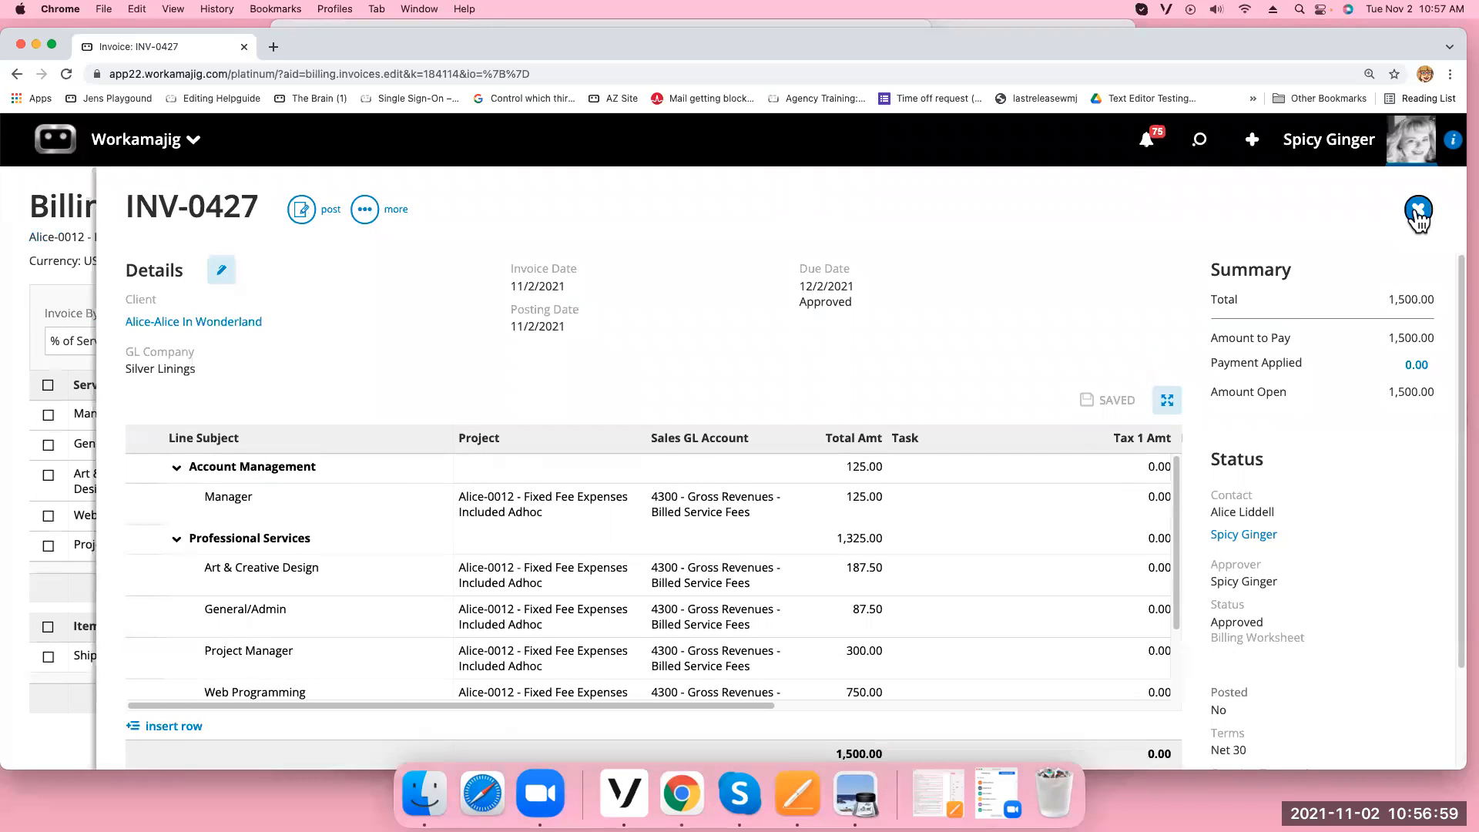
{"action": "left_click", "coordinate": [366, 212]}
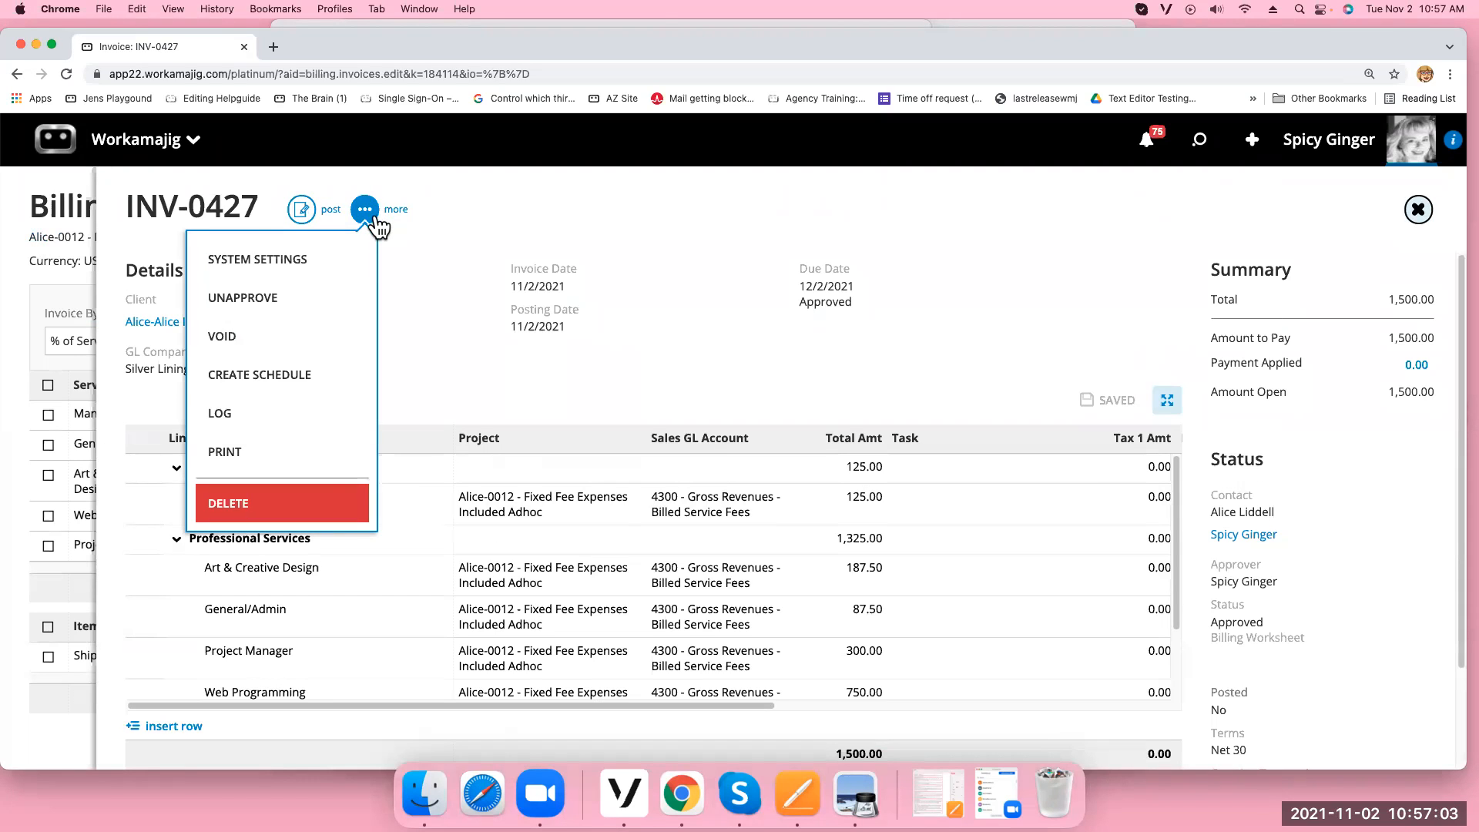
{"action": "left_click", "coordinate": [284, 509]}
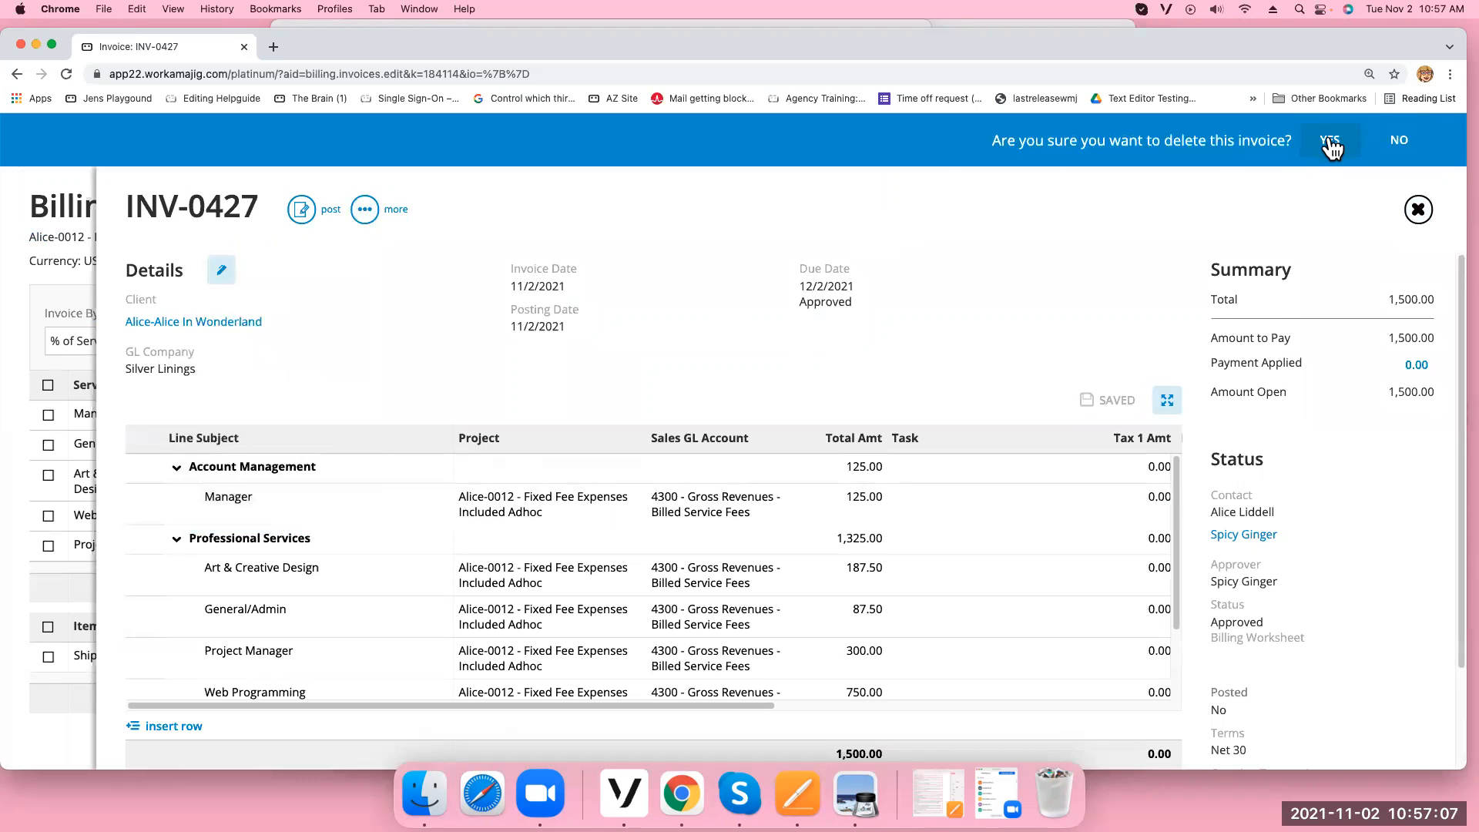
{"action": "left_click", "coordinate": [1330, 147]}
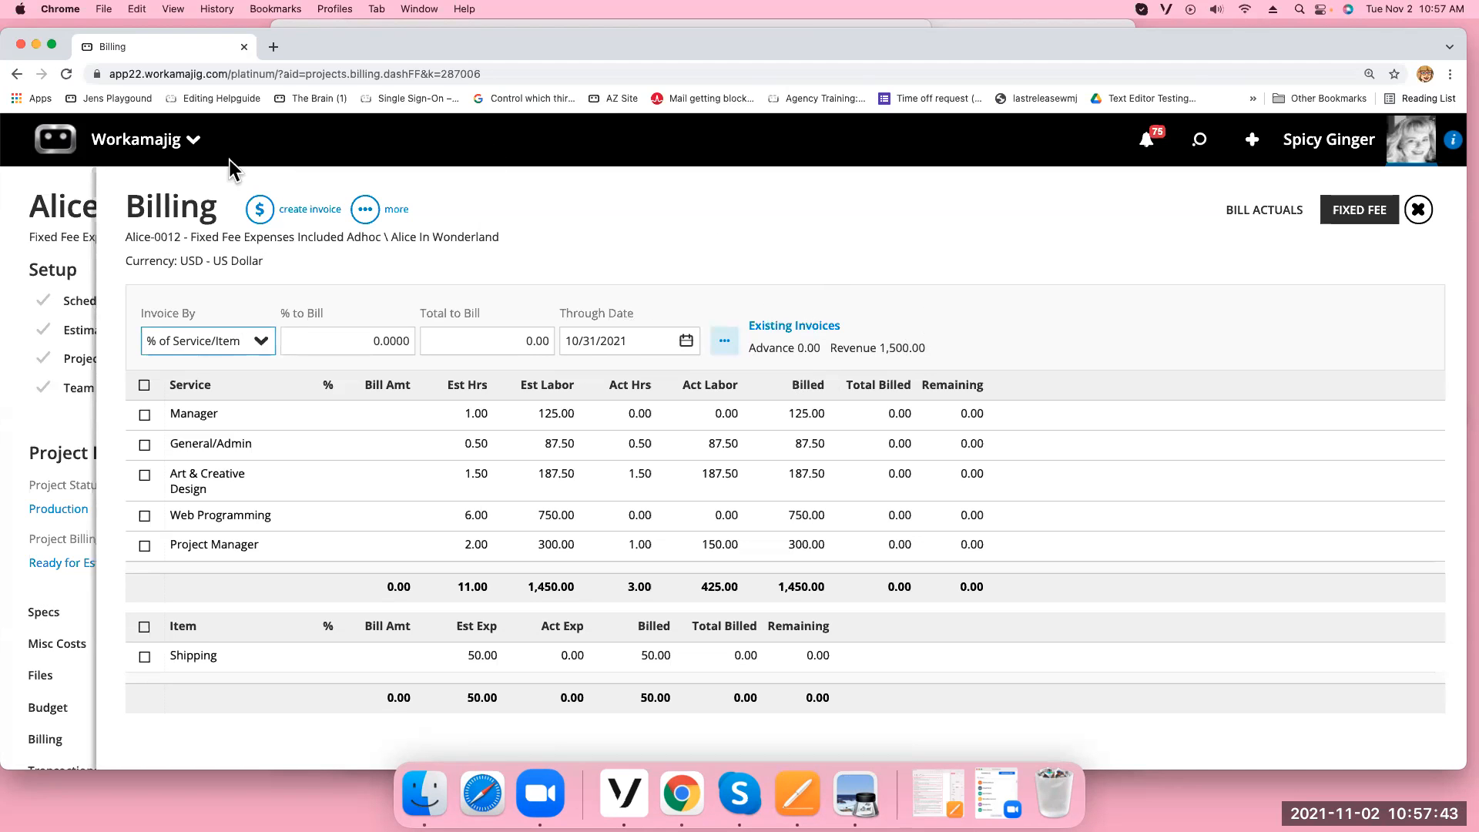
Close the Billing worksheet and project panel, then open the Project Manager's Projects list
{"action": "left_click", "coordinate": [1415, 211]}
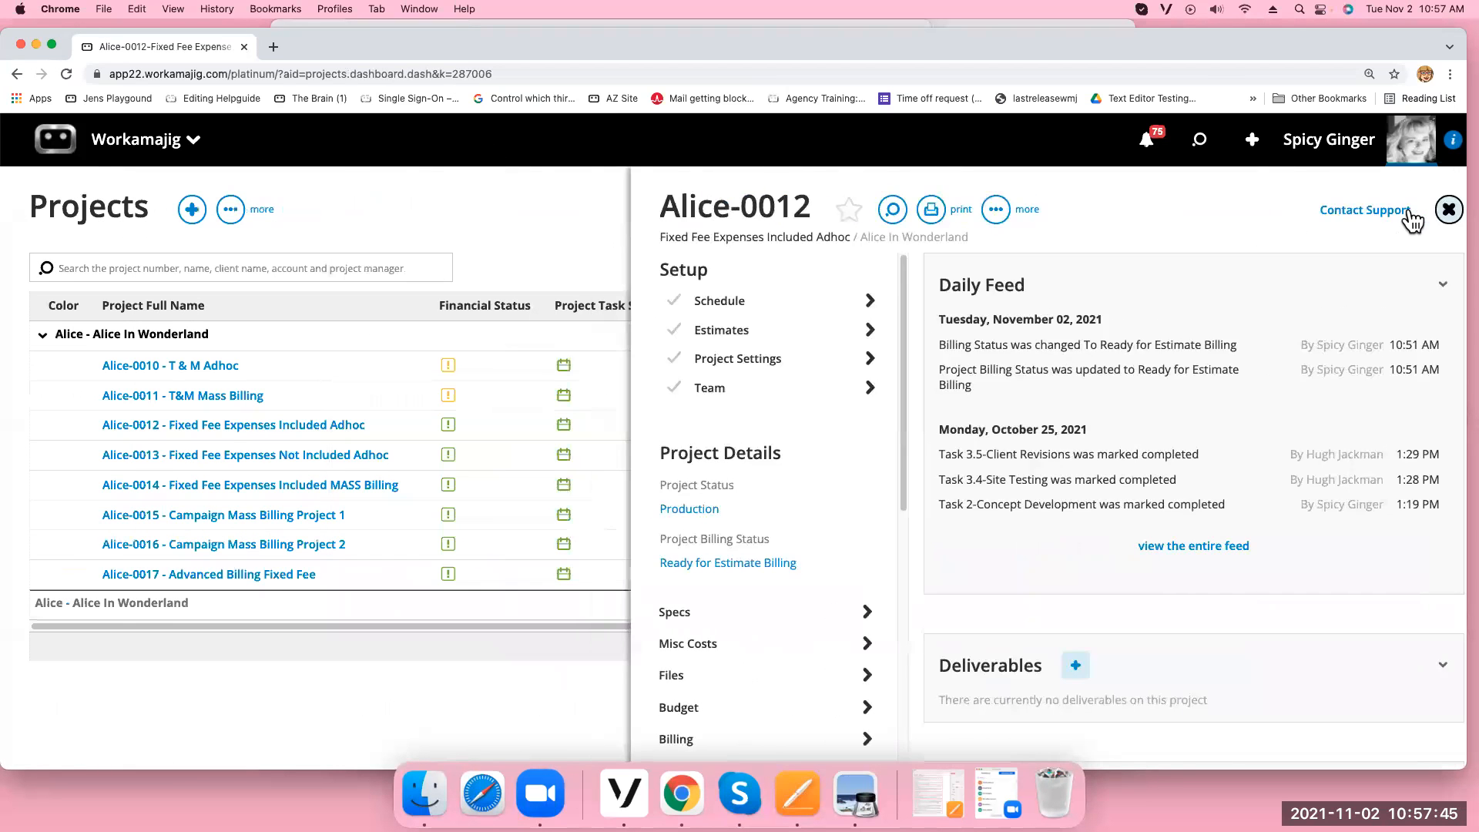
{"action": "left_click", "coordinate": [1450, 208]}
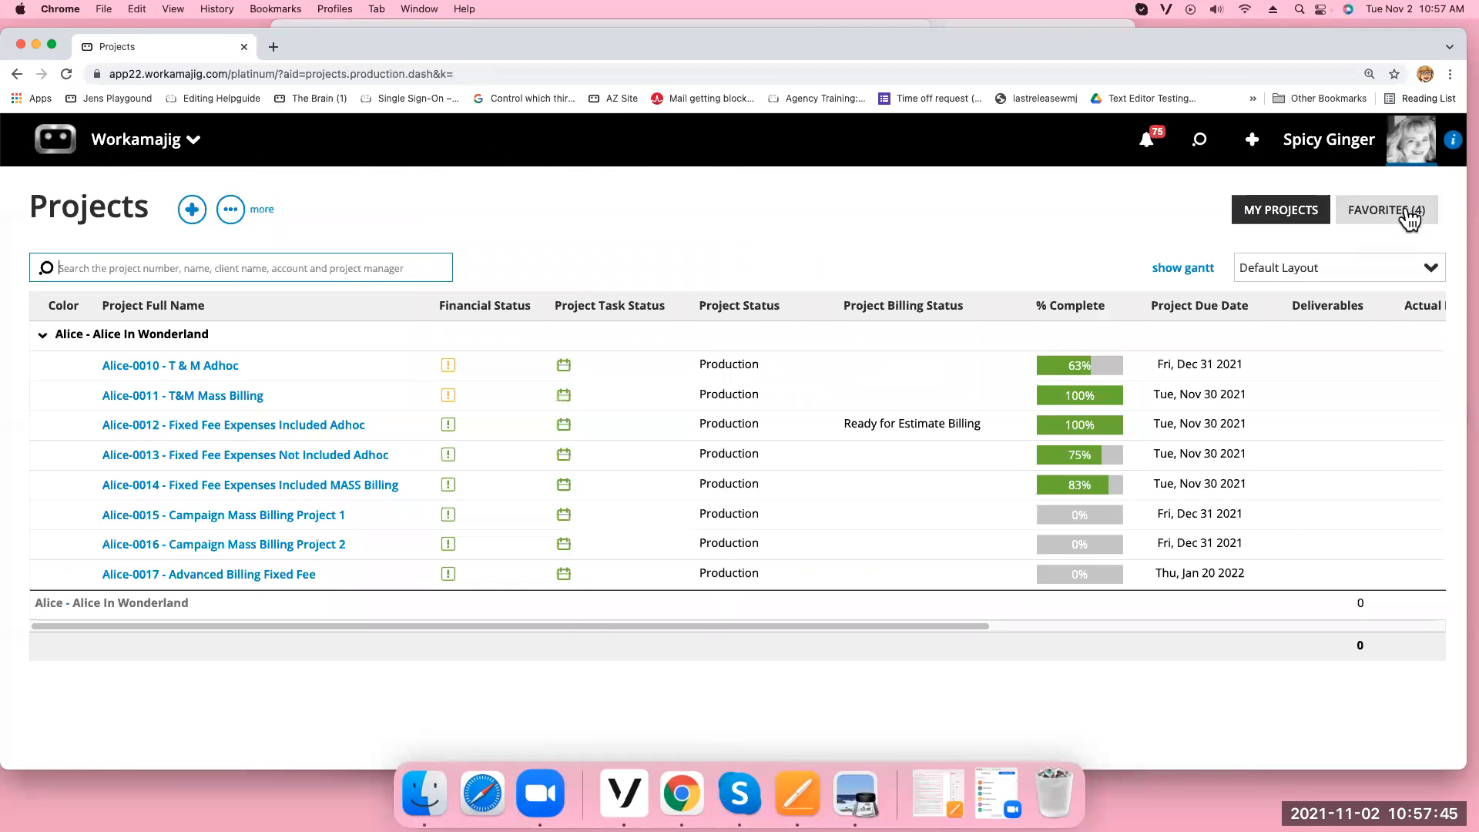
{"action": "left_click", "coordinate": [193, 141]}
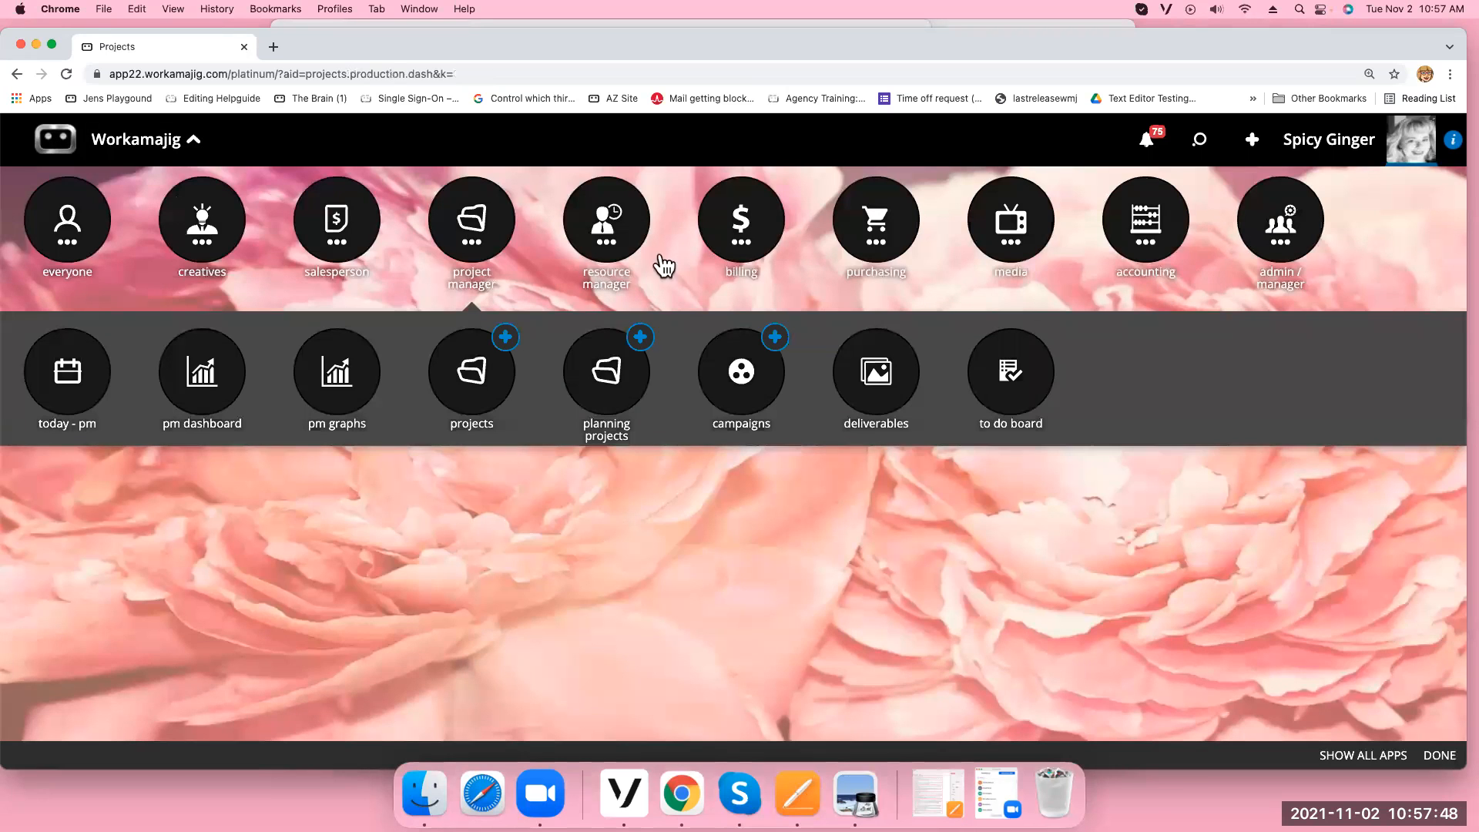
{"action": "left_click", "coordinate": [463, 251]}
{"action": "left_click", "coordinate": [471, 252]}
{"action": "left_click", "coordinate": [477, 373]}
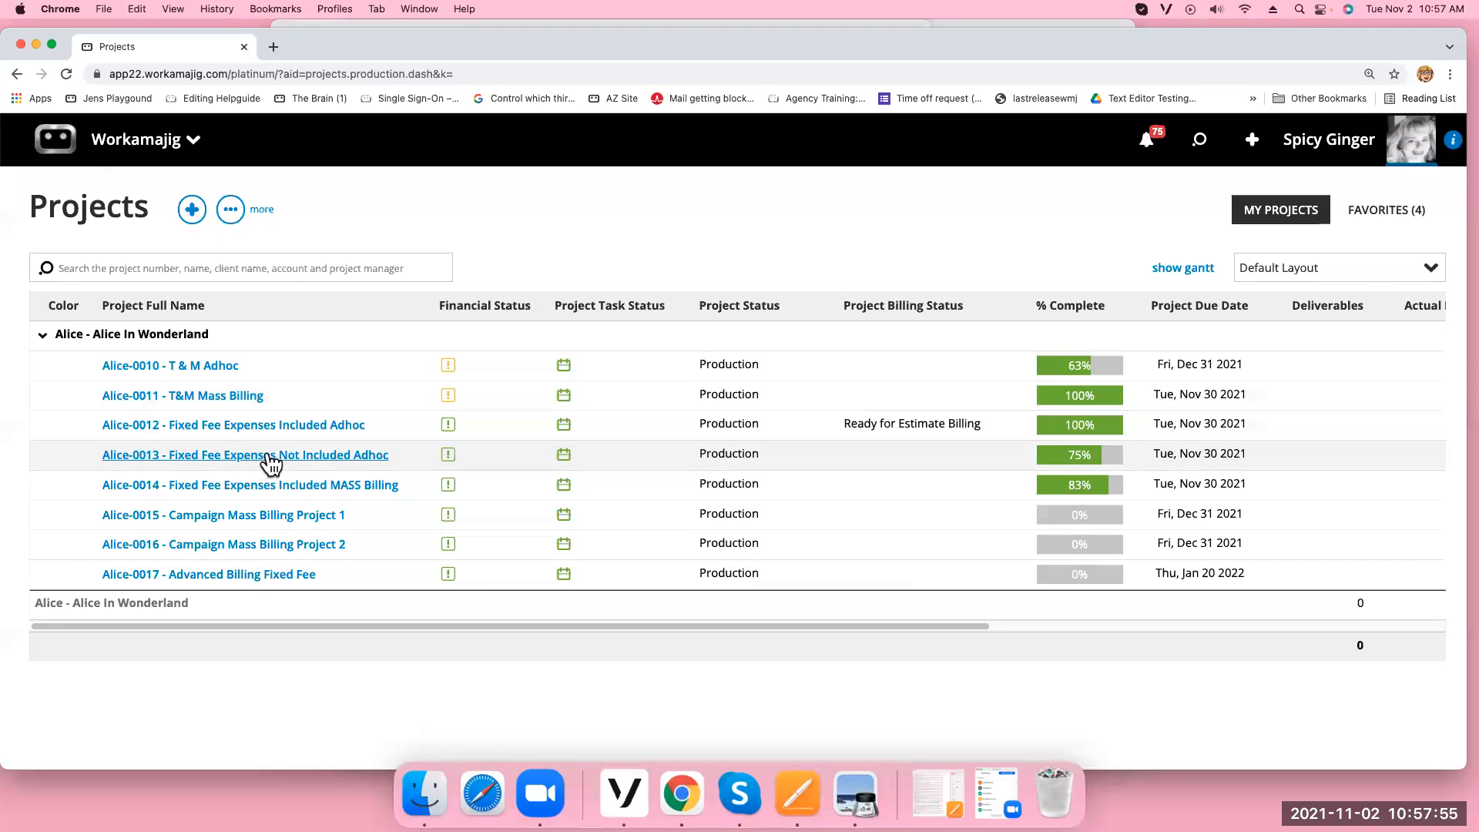
Unapprove Alice-0012's estimate 508 and show its Total Labor breakout (11 hours, 1,450.00)
{"action": "left_click", "coordinate": [271, 424]}
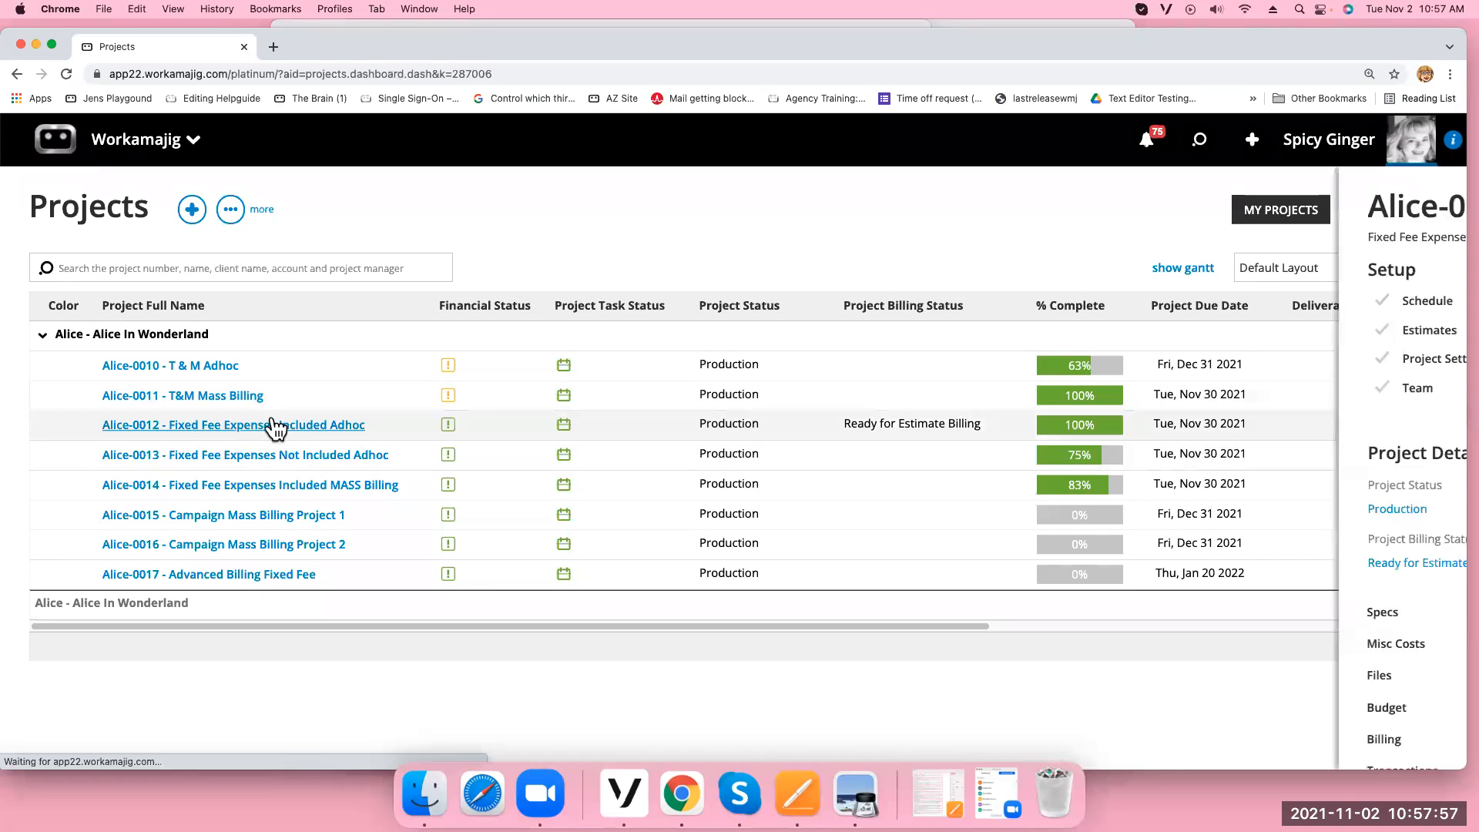
{"action": "left_click", "coordinate": [713, 330]}
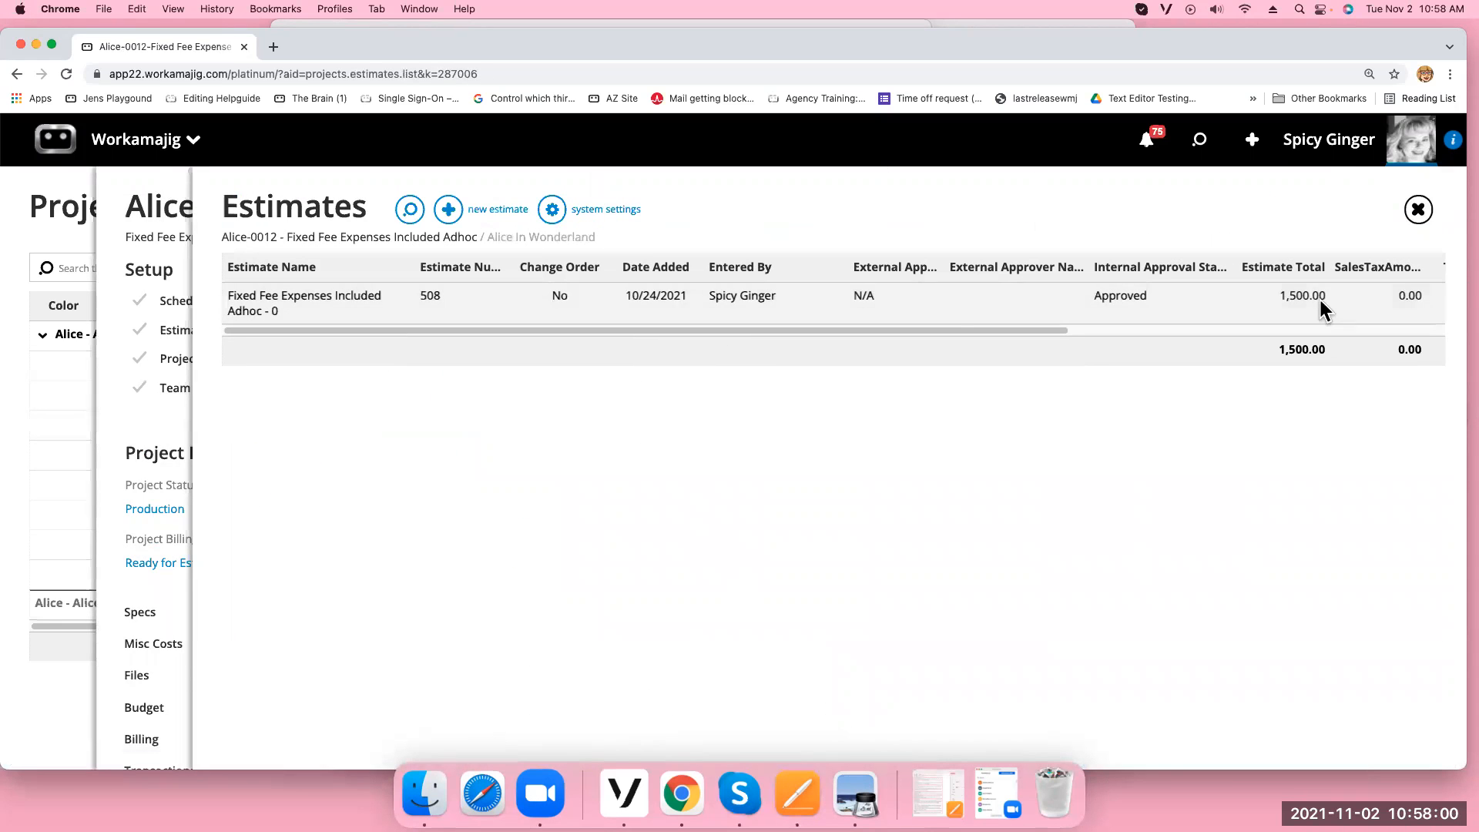
{"action": "left_click", "coordinate": [923, 312]}
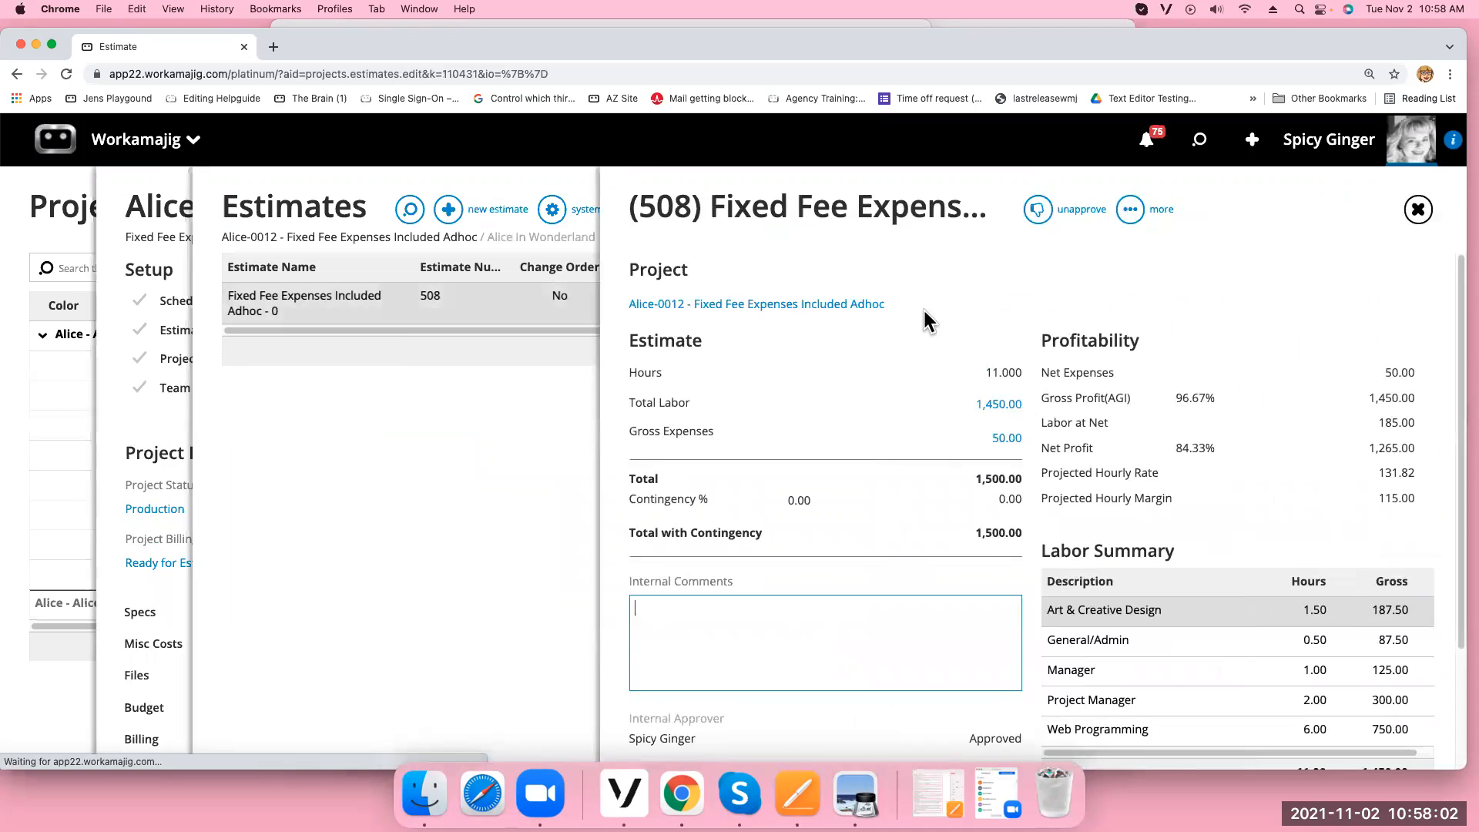
{"action": "left_click", "coordinate": [1038, 210]}
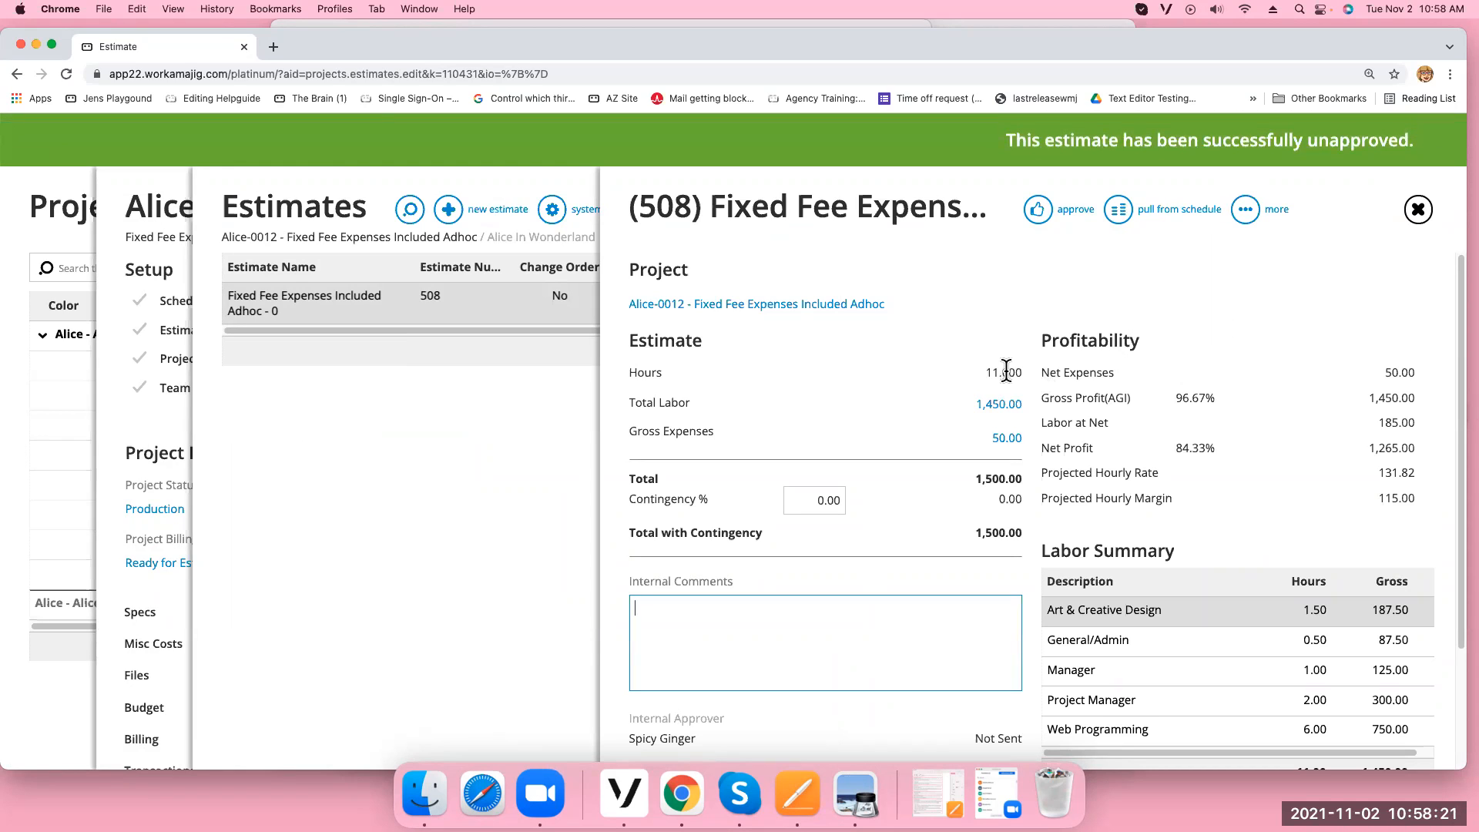
{"action": "left_click", "coordinate": [998, 404]}
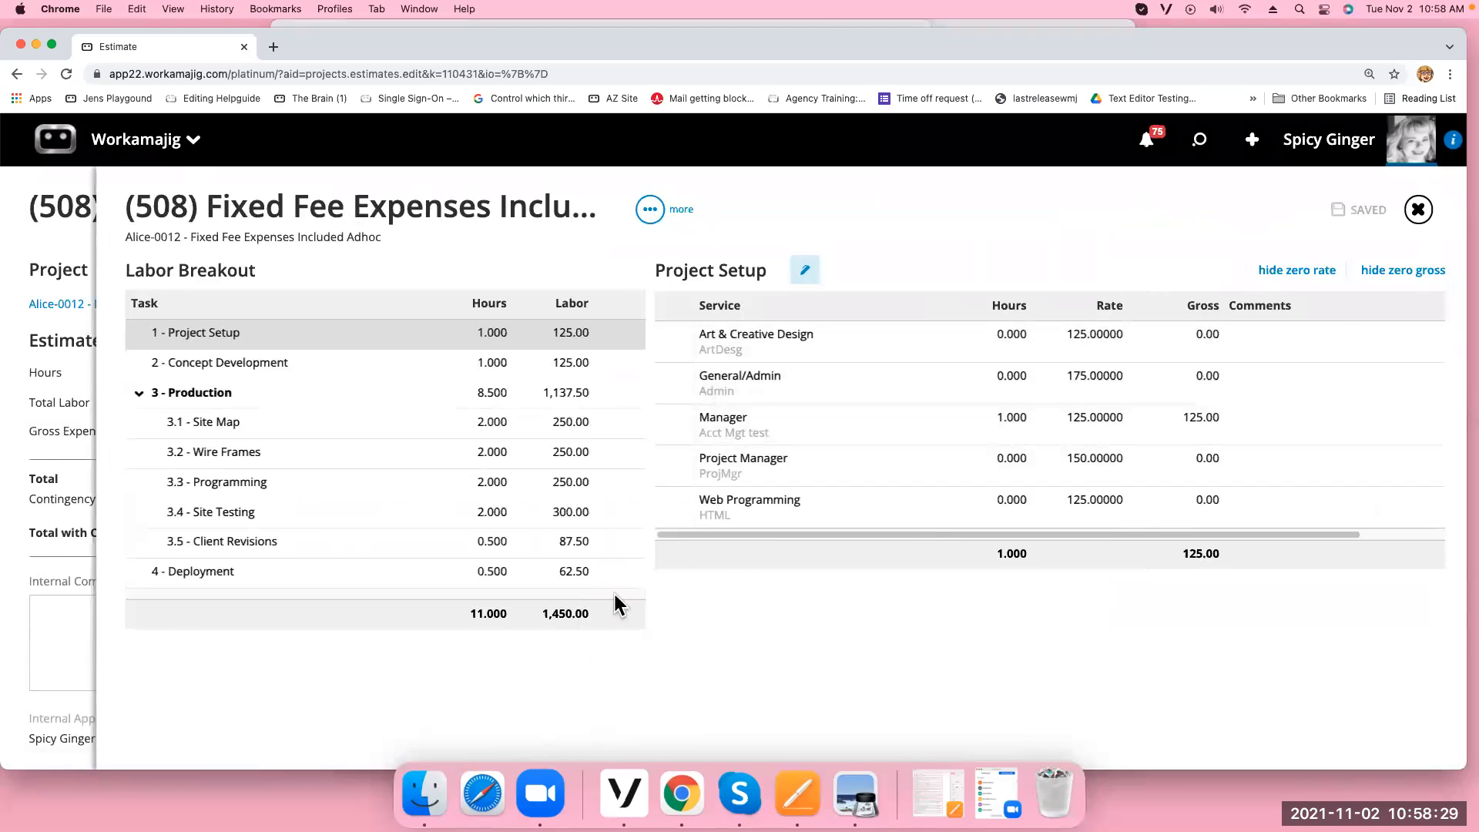
Change the Manager's gross on estimate 508's labor breakout to 175
{"action": "left_click", "coordinate": [1186, 423]}
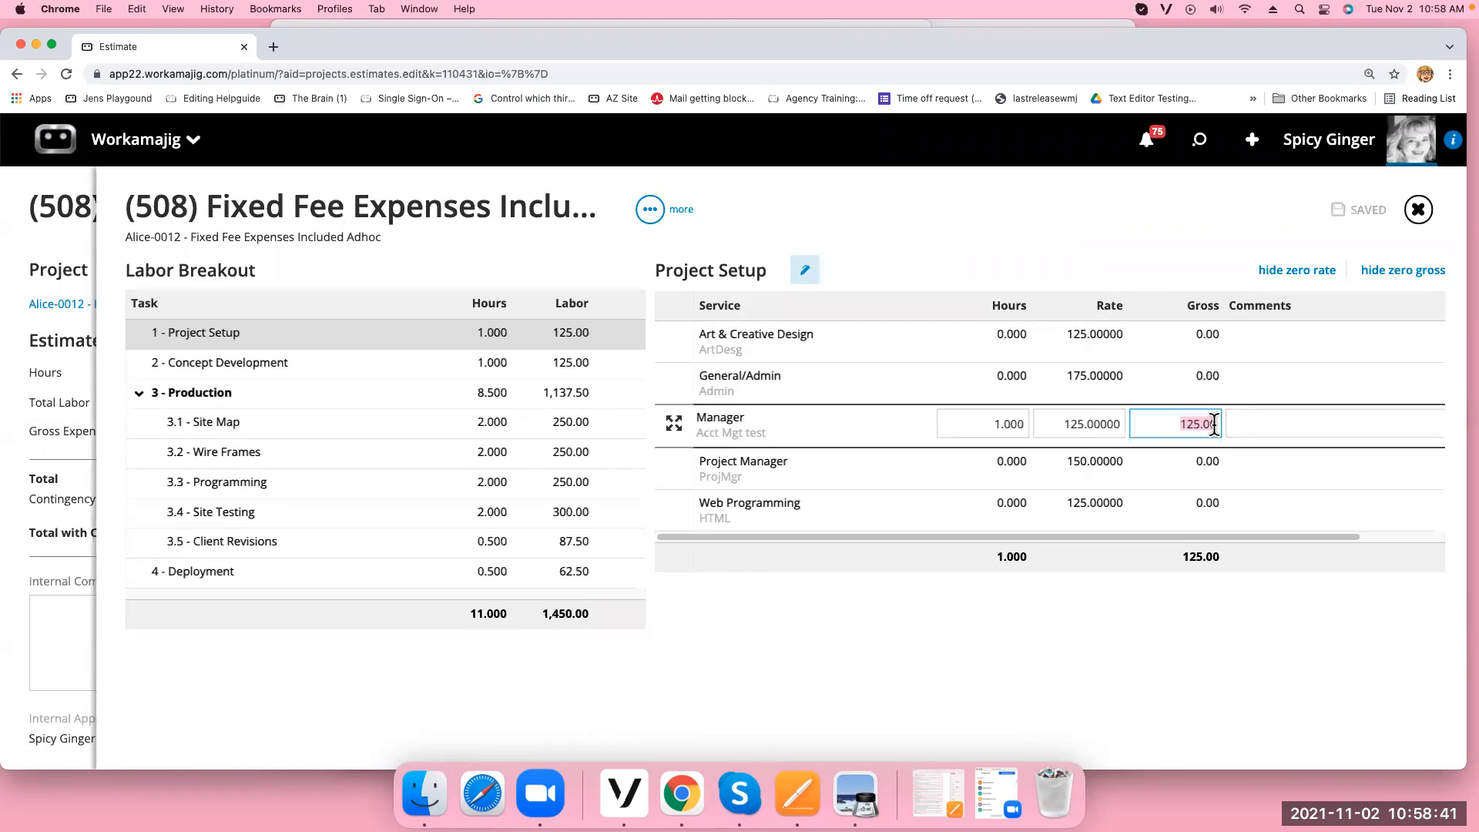
{"action": "type", "text": "175"}
{"action": "key", "text": "Return"}
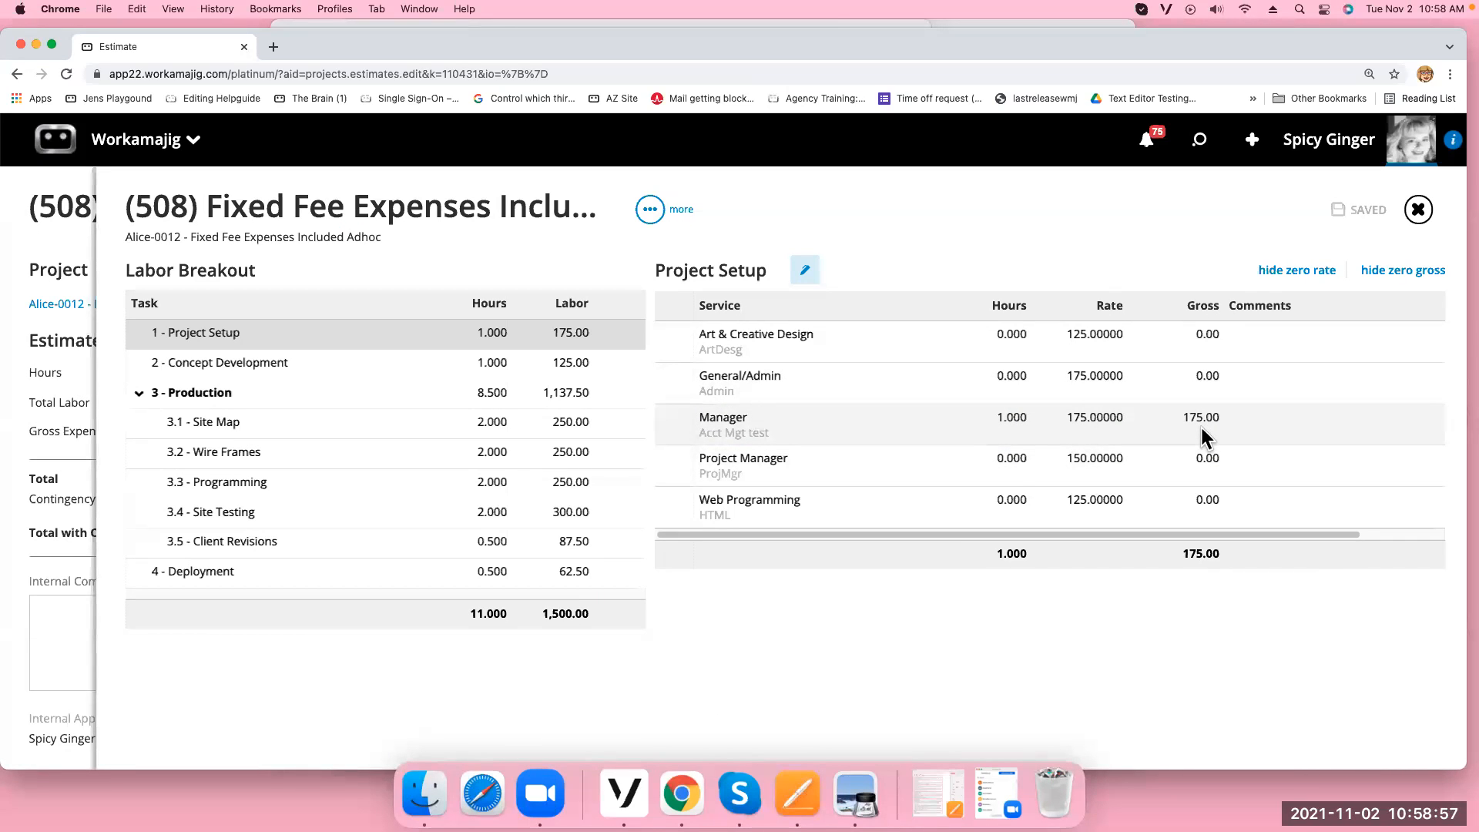
{"action": "left_click", "coordinate": [1418, 208]}
Re-approve estimate 508 at 1,550.00 and close back to the Alice-0012 dashboard
{"action": "left_click", "coordinate": [1037, 209]}
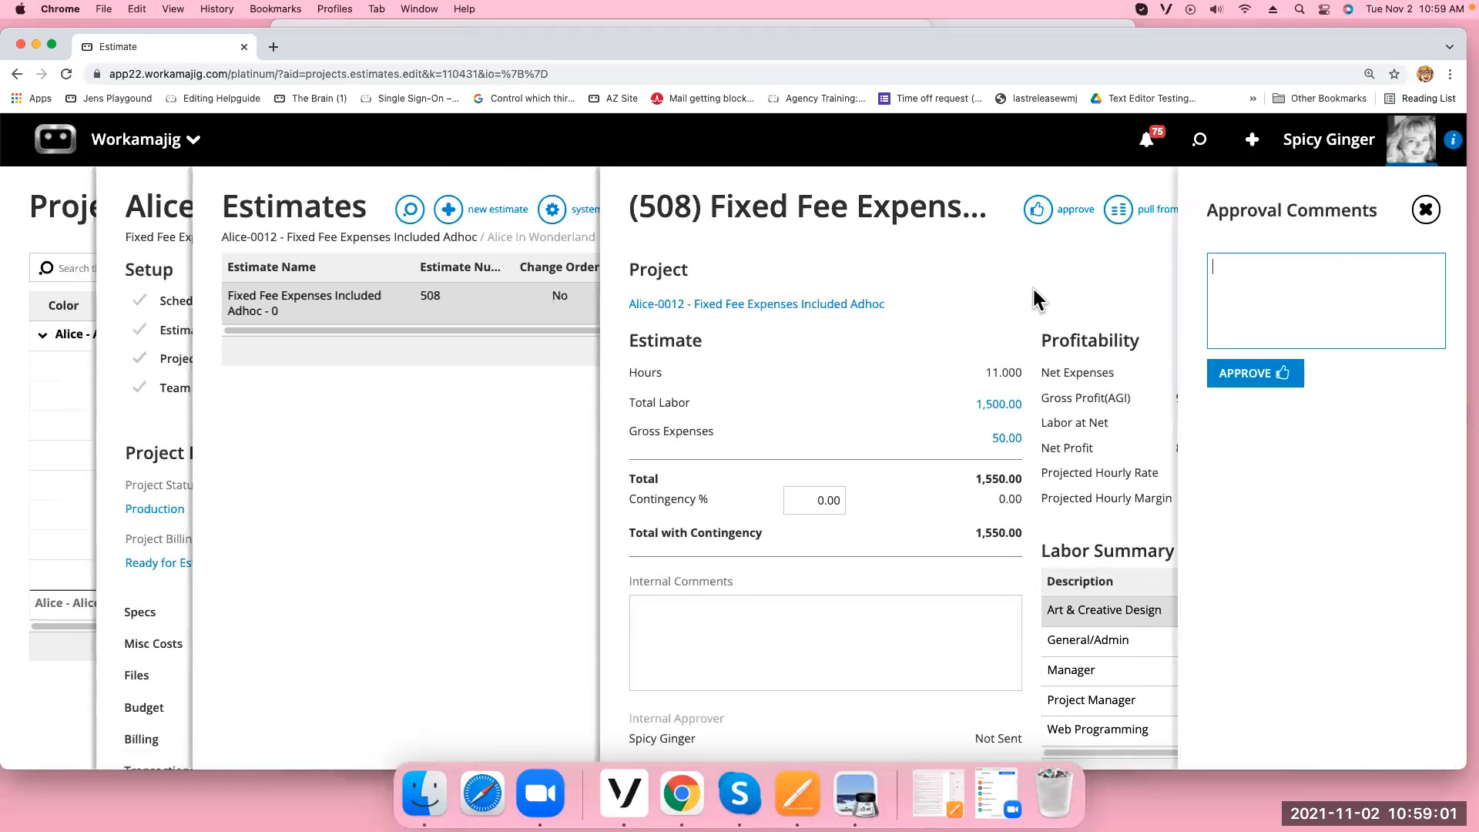
{"action": "left_click", "coordinate": [1252, 377]}
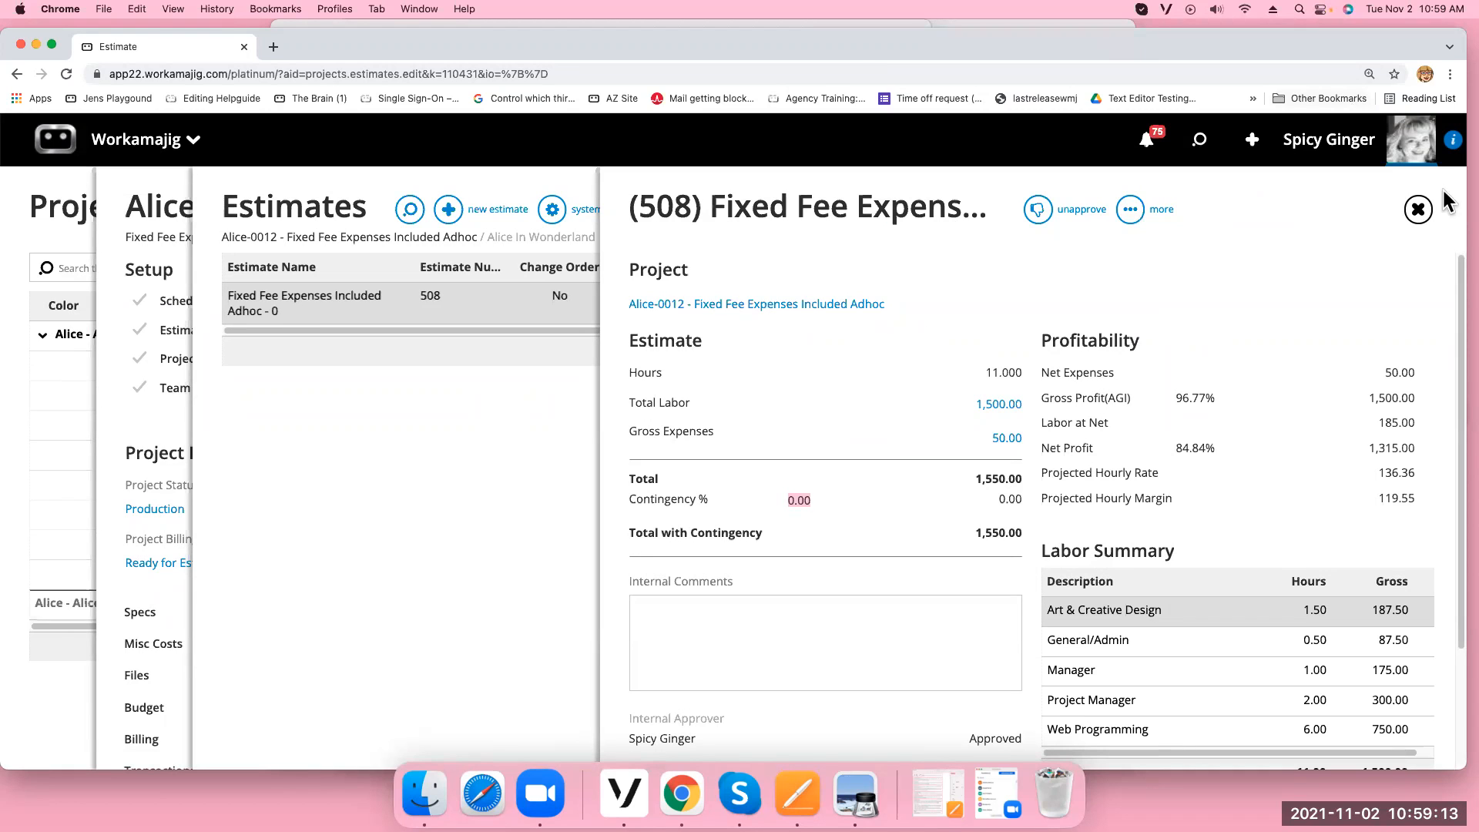
{"action": "left_click", "coordinate": [1419, 212]}
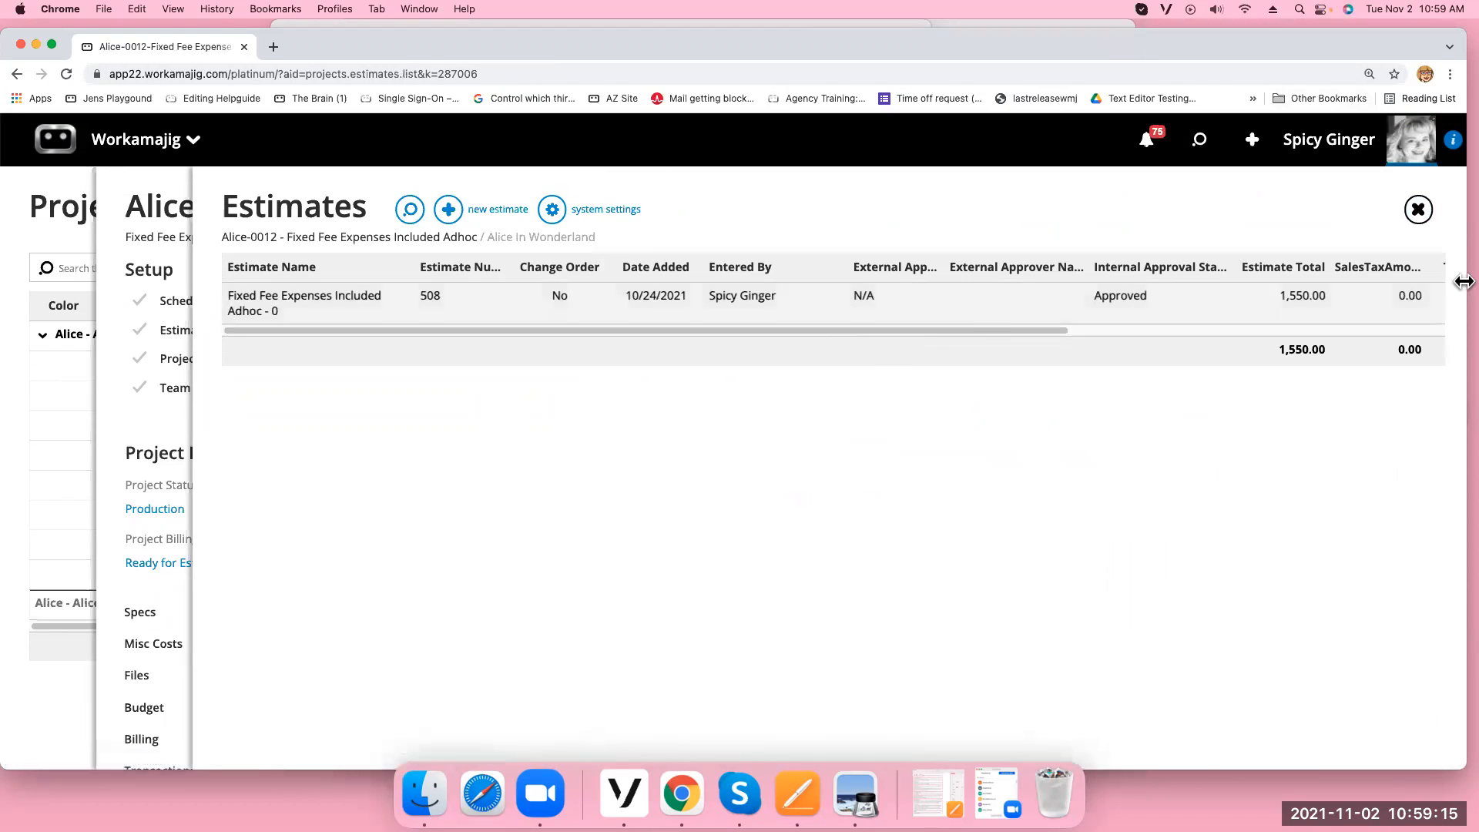
{"action": "left_click", "coordinate": [1420, 210]}
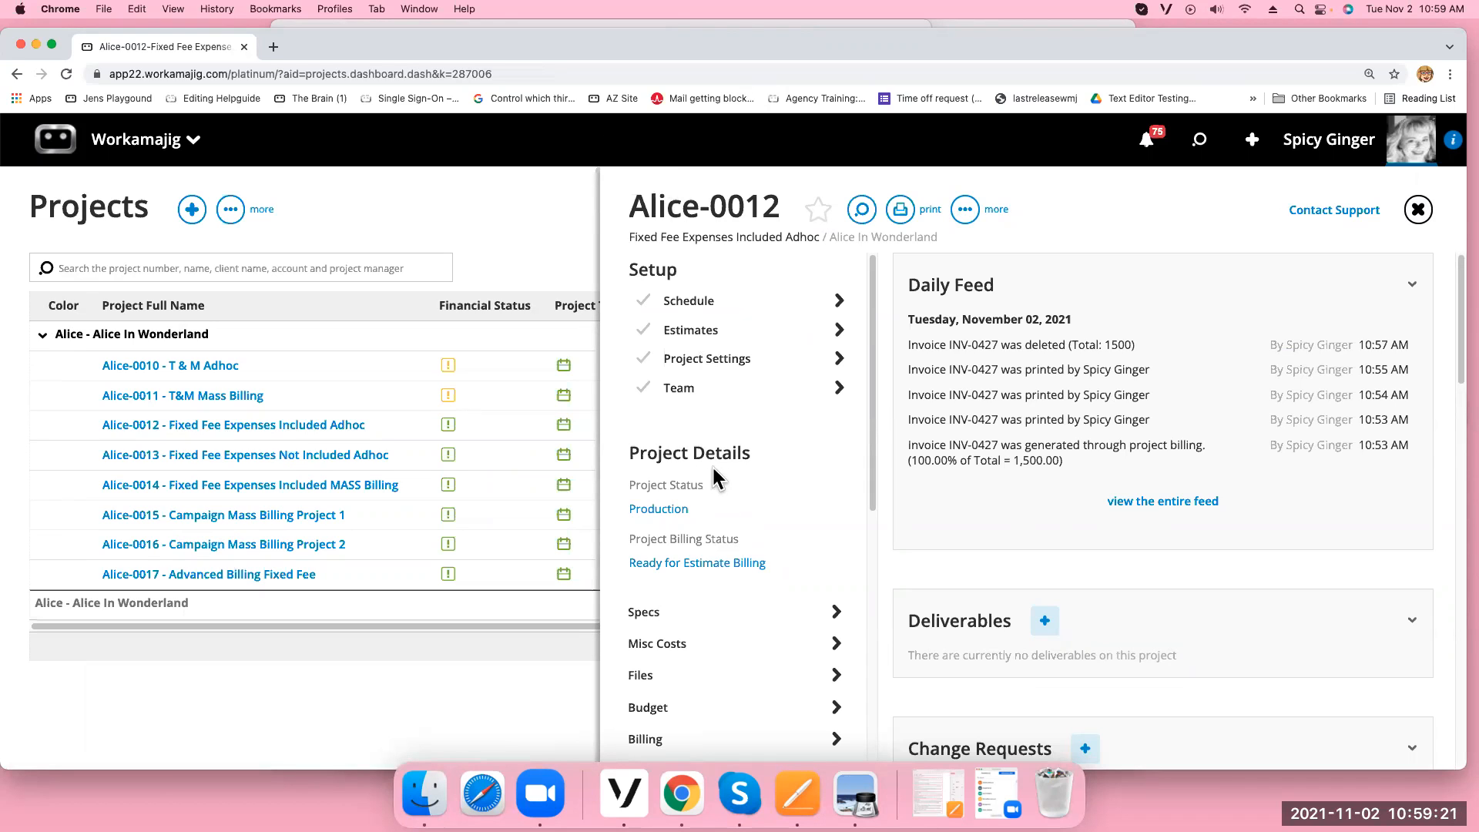
On Billing, select all services plus the Shipping item and create a revenue invoice
{"action": "left_click", "coordinate": [662, 734]}
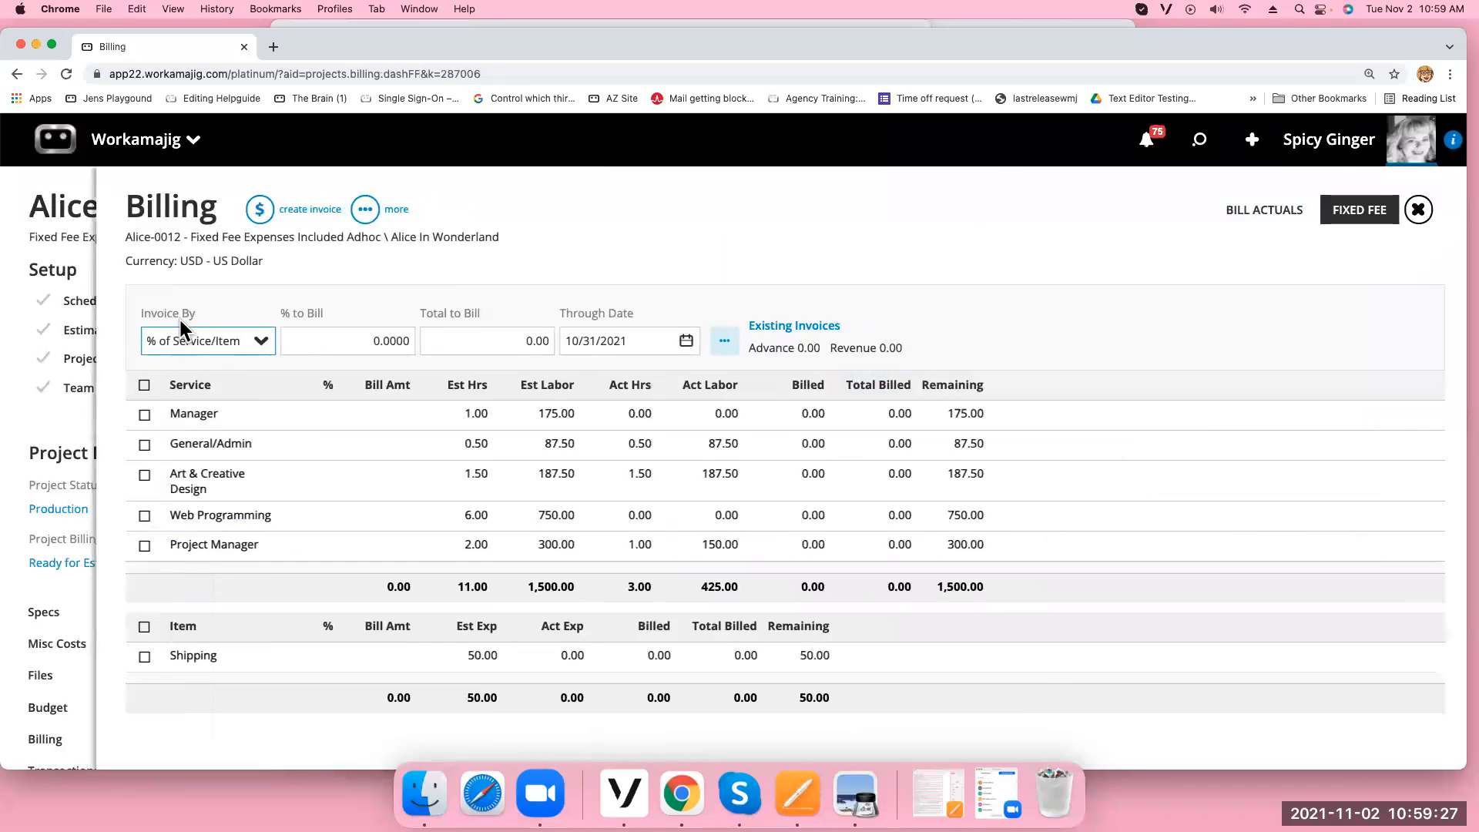
{"action": "left_click", "coordinate": [144, 384]}
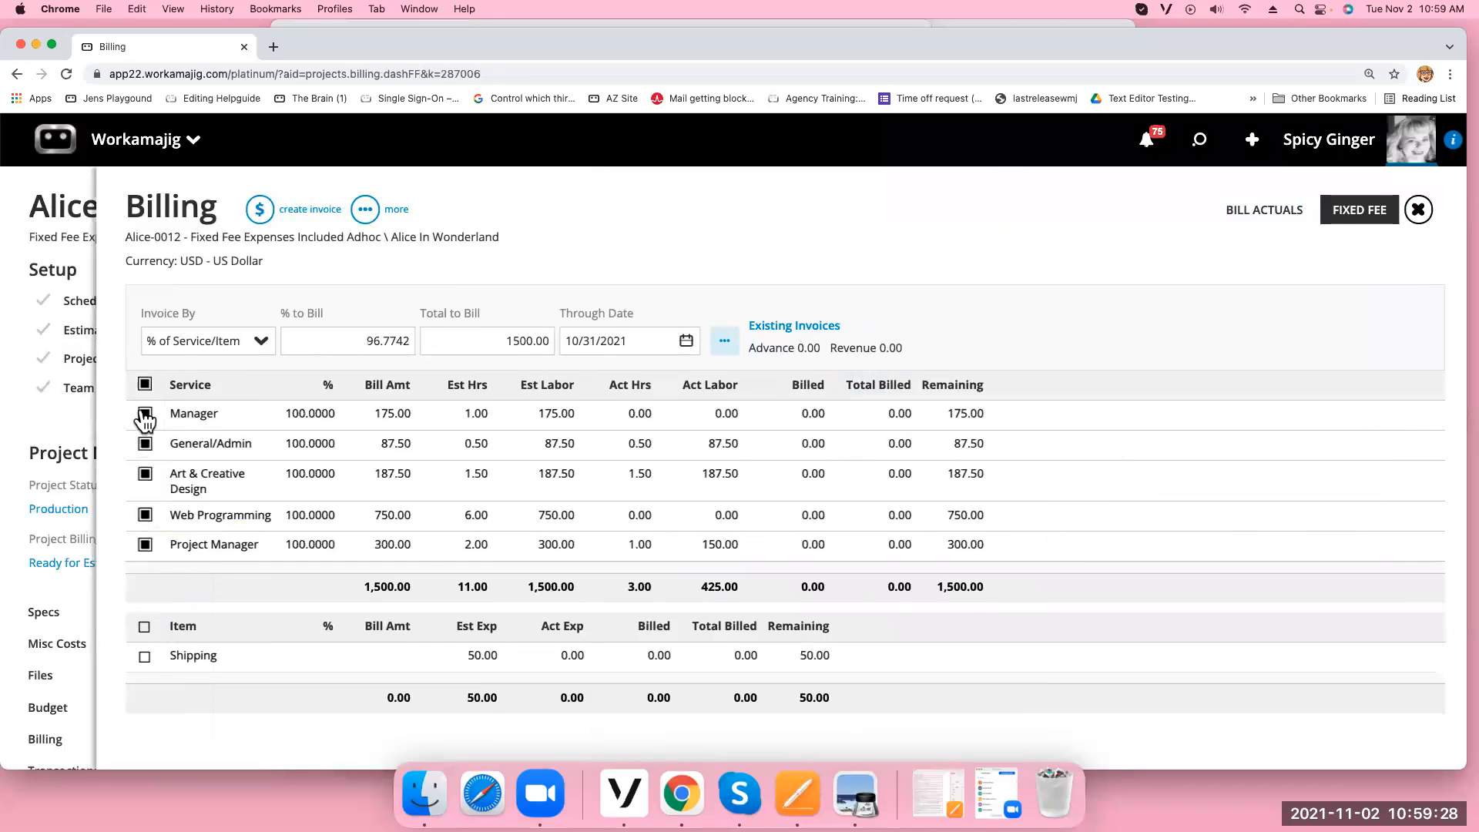
{"action": "left_click", "coordinate": [144, 626]}
{"action": "left_click", "coordinate": [260, 216]}
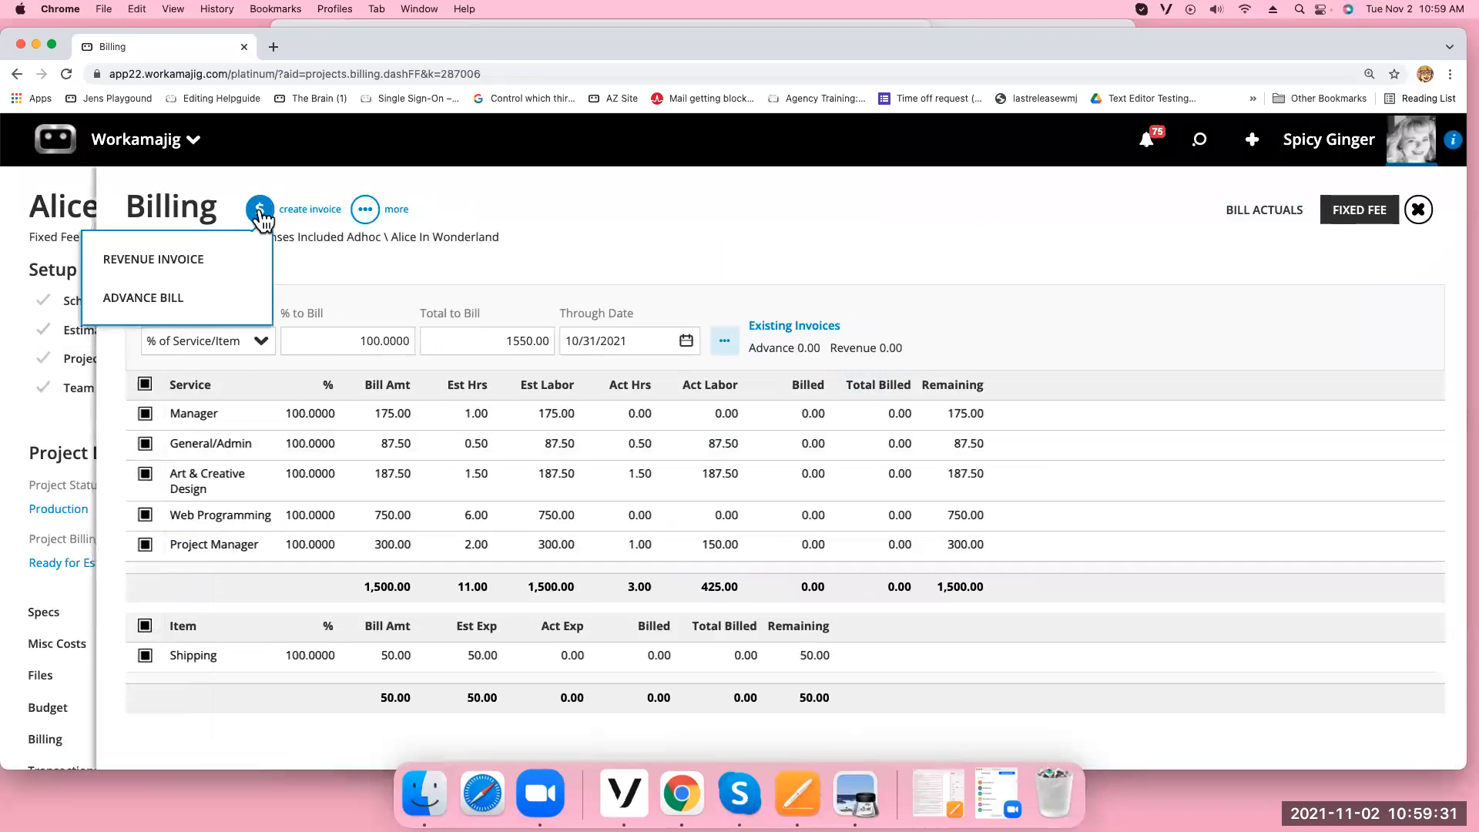
{"action": "left_click", "coordinate": [216, 260]}
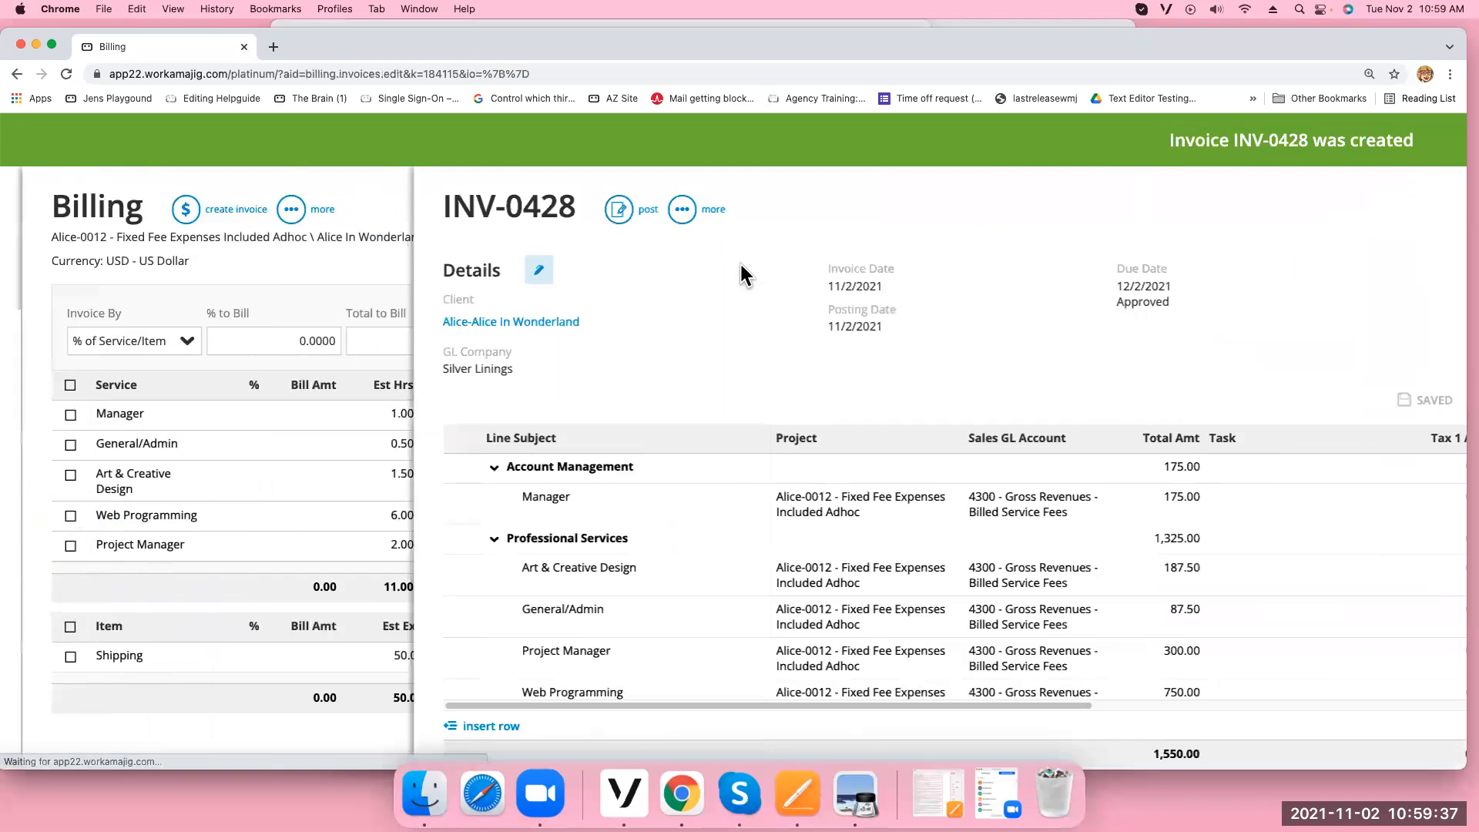
Review INV-0428's details, then print it to a PDF preview
{"action": "left_click", "coordinate": [221, 269]}
{"action": "scroll", "coordinate": [1173, 520], "scroll_direction": "down", "scroll_amount": 5}
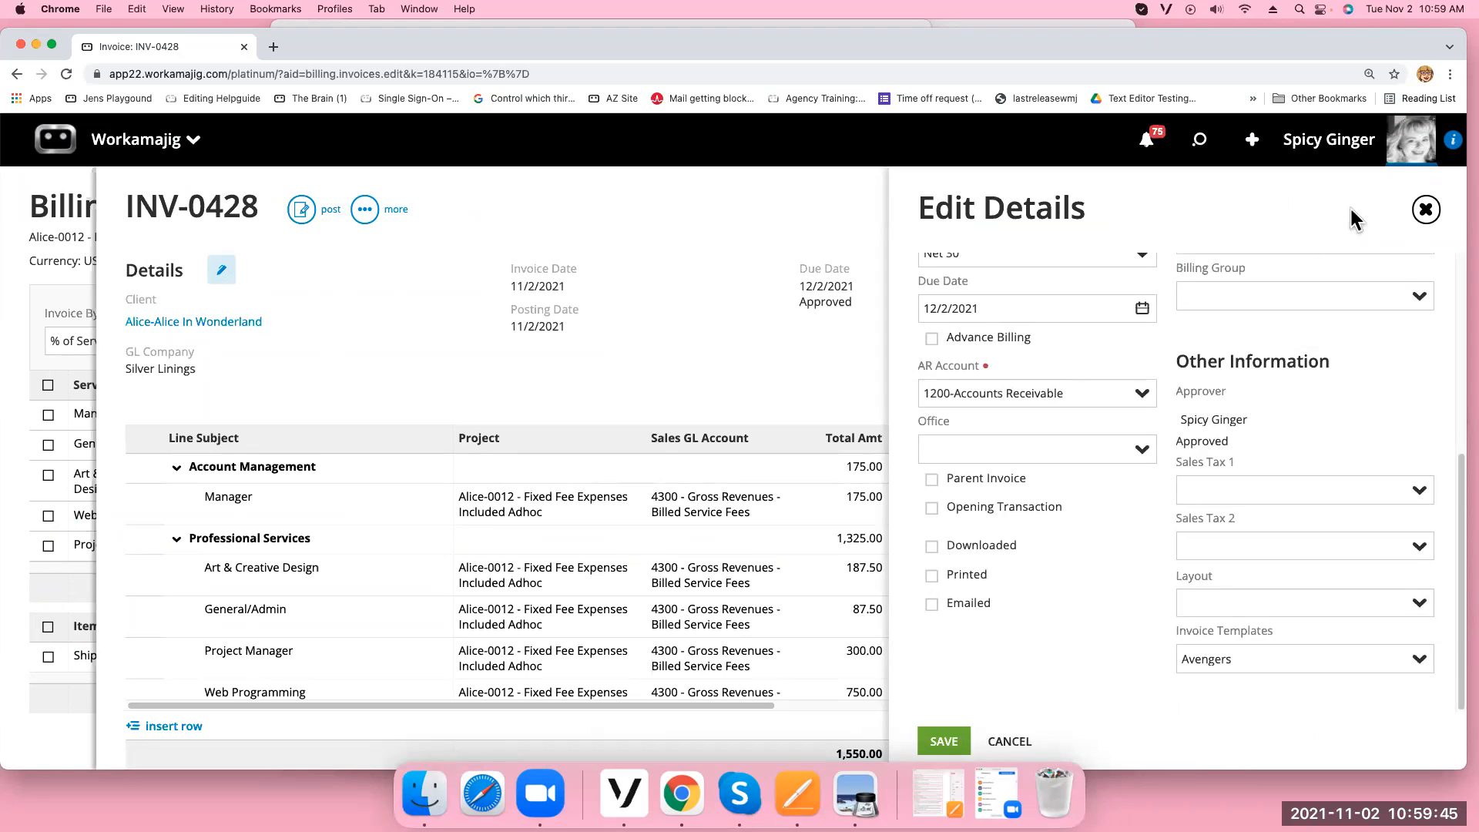
{"action": "left_click", "coordinate": [1424, 210]}
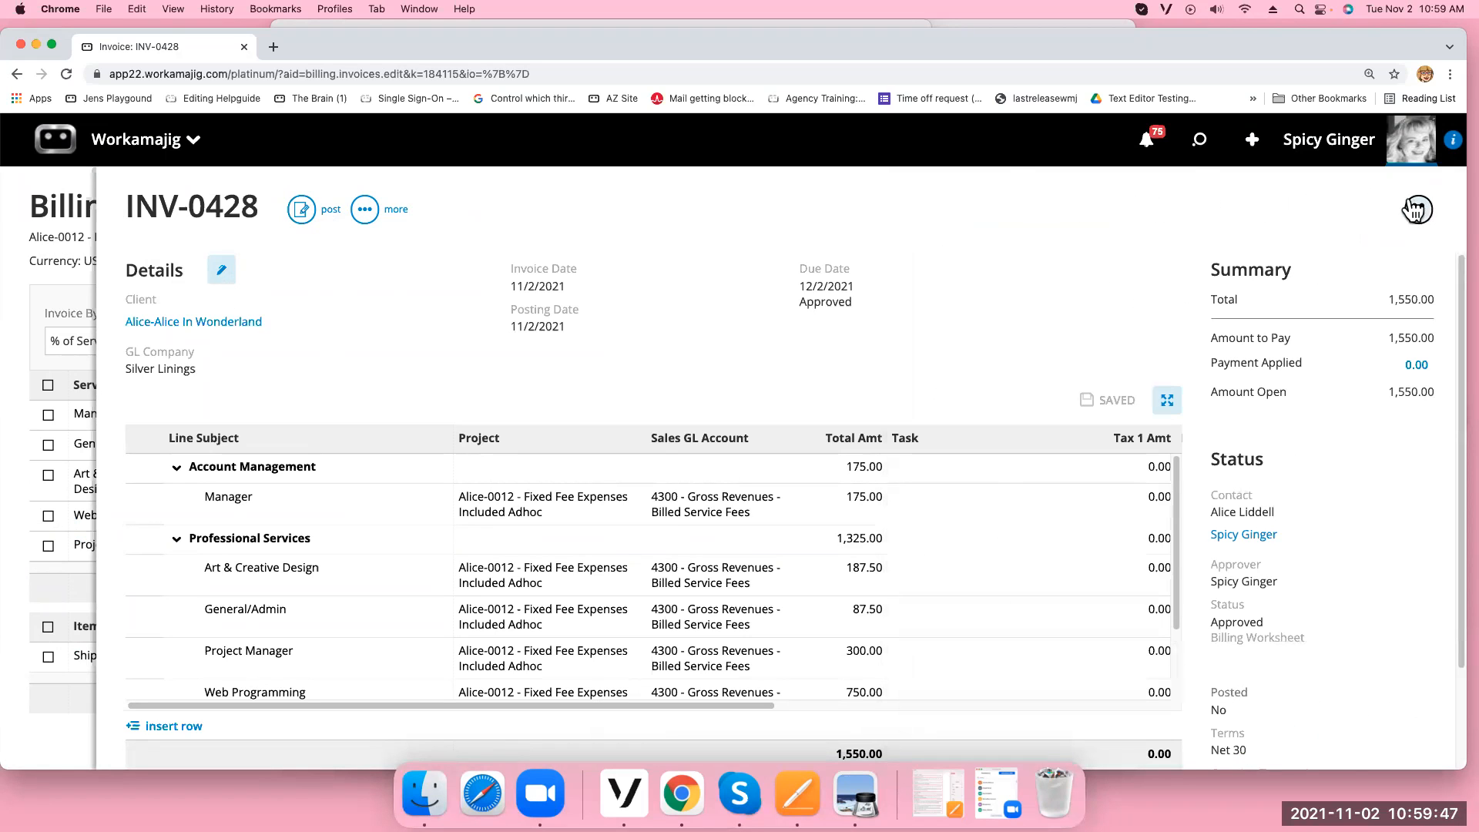
{"action": "left_click", "coordinate": [371, 218]}
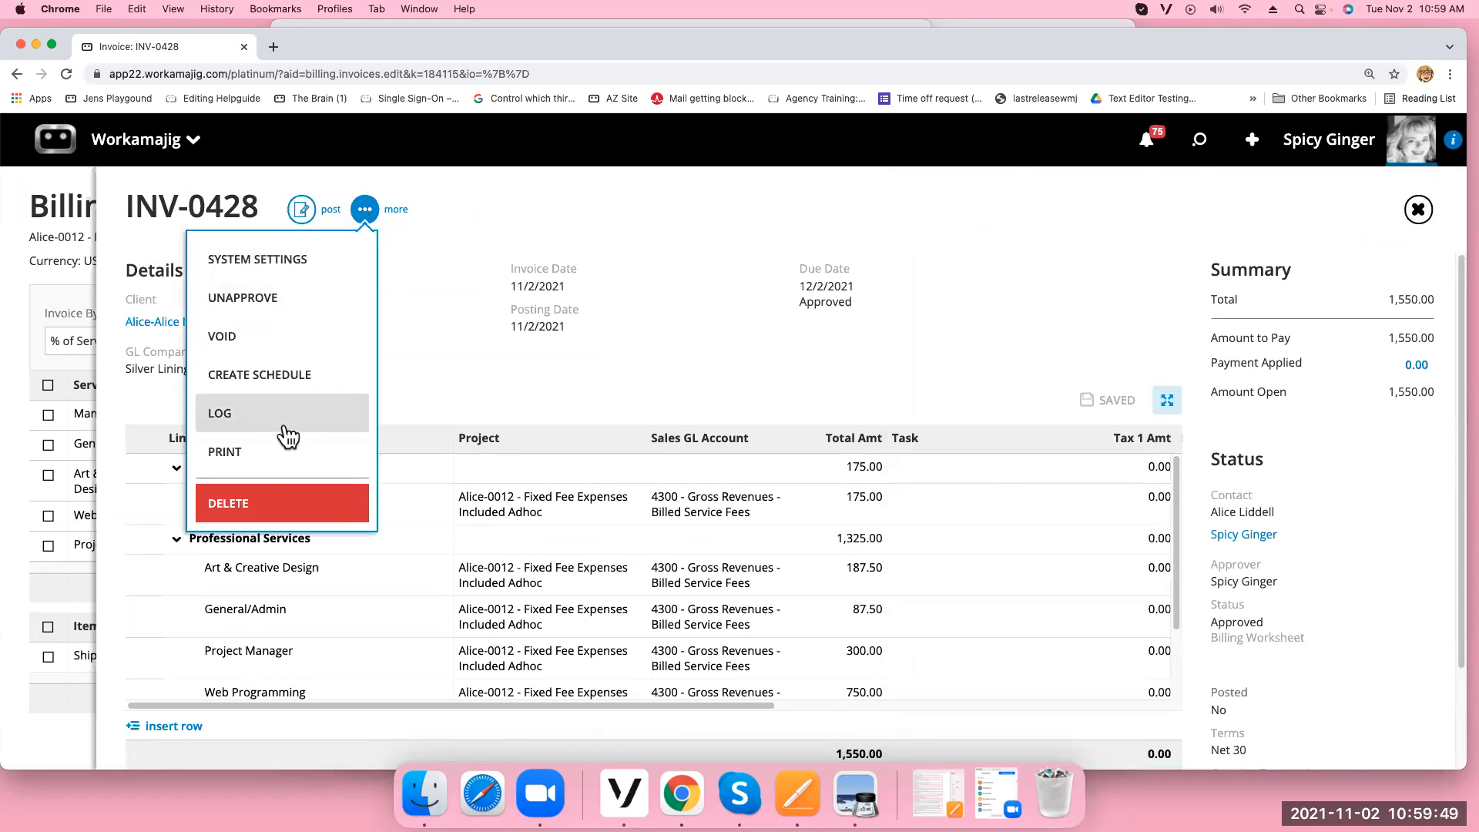
{"action": "left_click", "coordinate": [271, 454]}
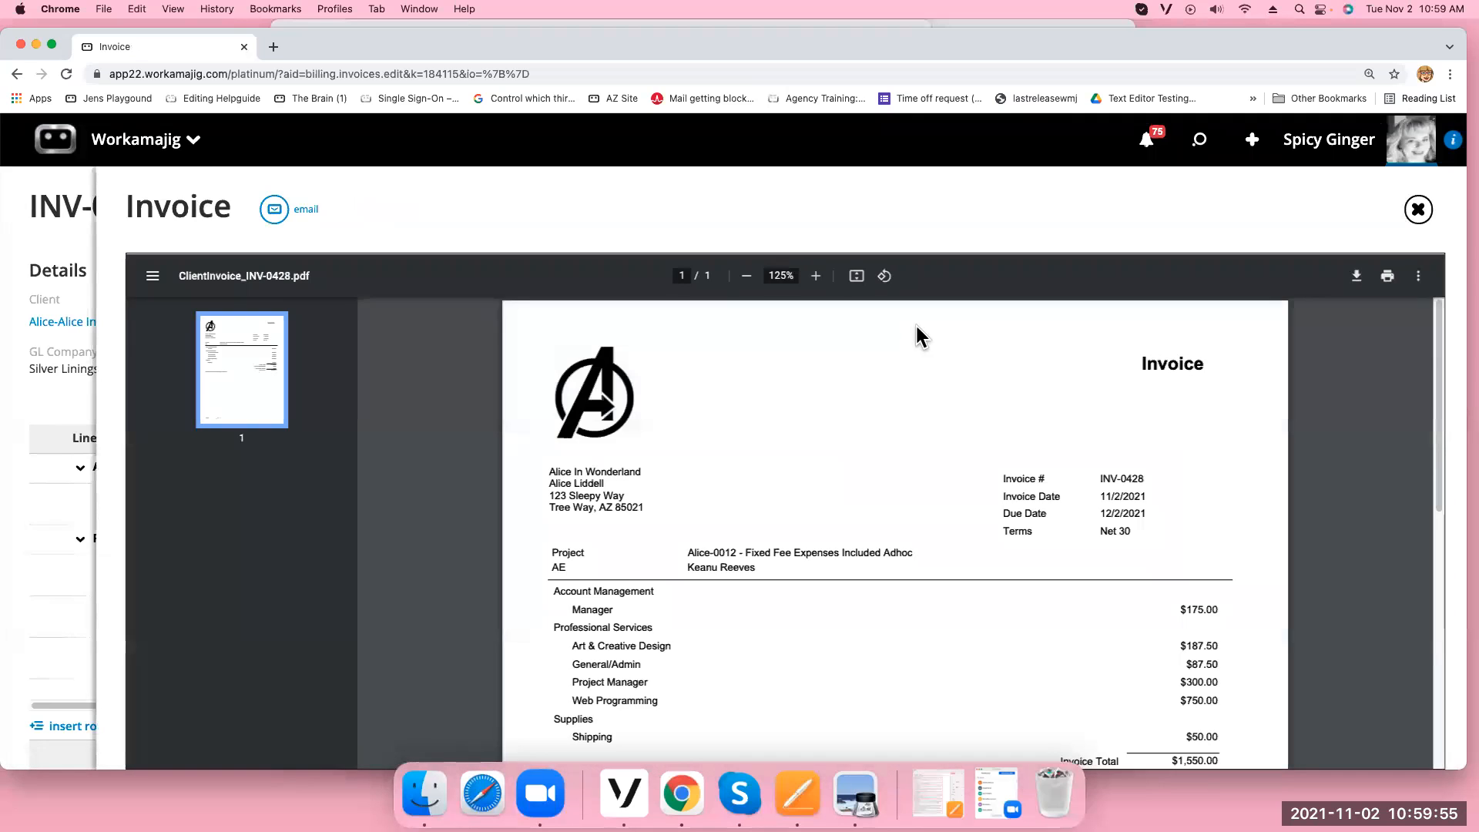
Email the INV-0428 PDF to the client contact picked from Contacts, then close the preview
{"action": "left_click", "coordinate": [274, 212]}
{"action": "left_click", "coordinate": [1431, 268]}
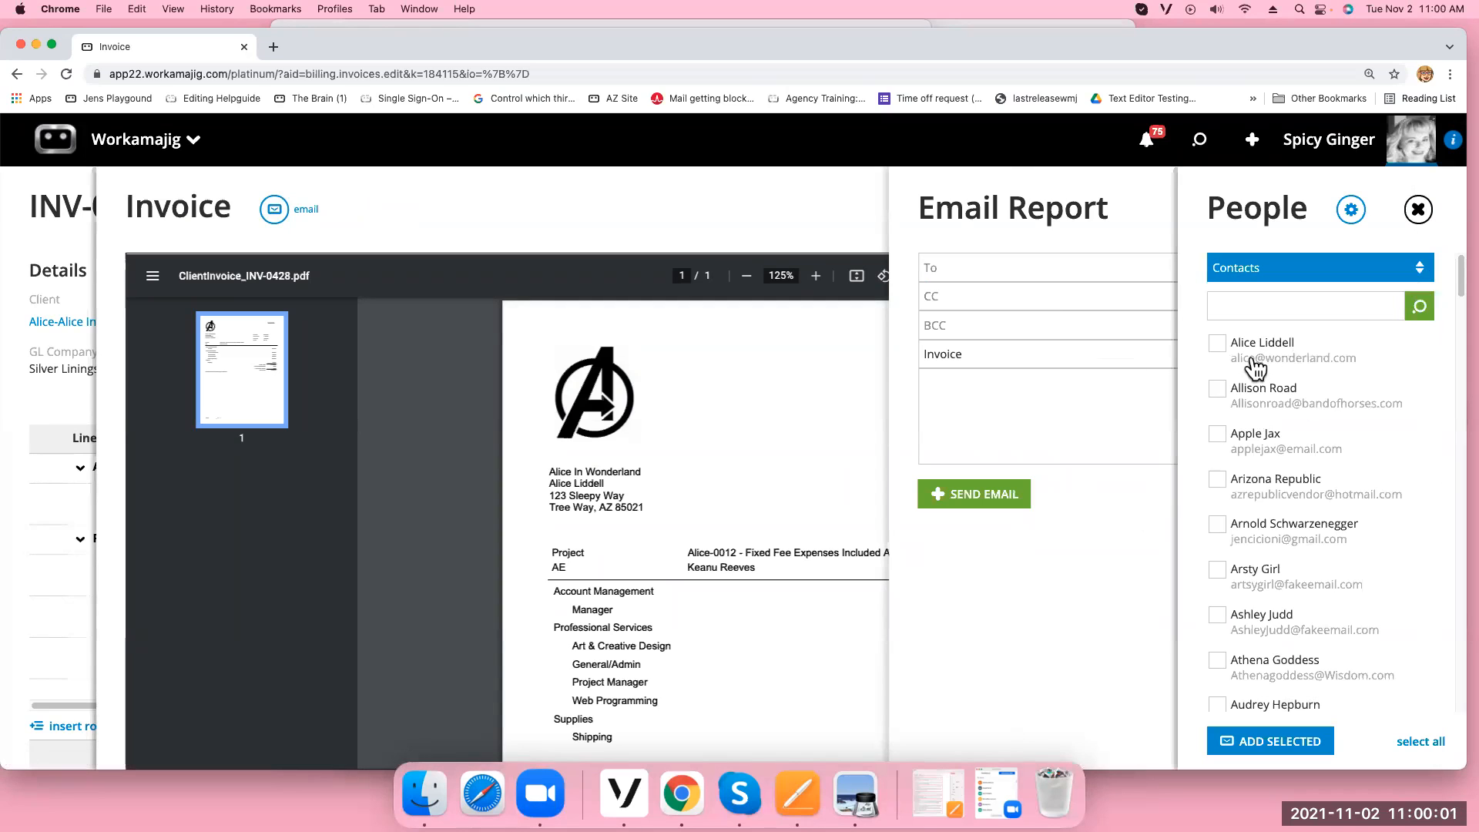
{"action": "left_click", "coordinate": [1217, 343]}
{"action": "left_click", "coordinate": [1276, 740]}
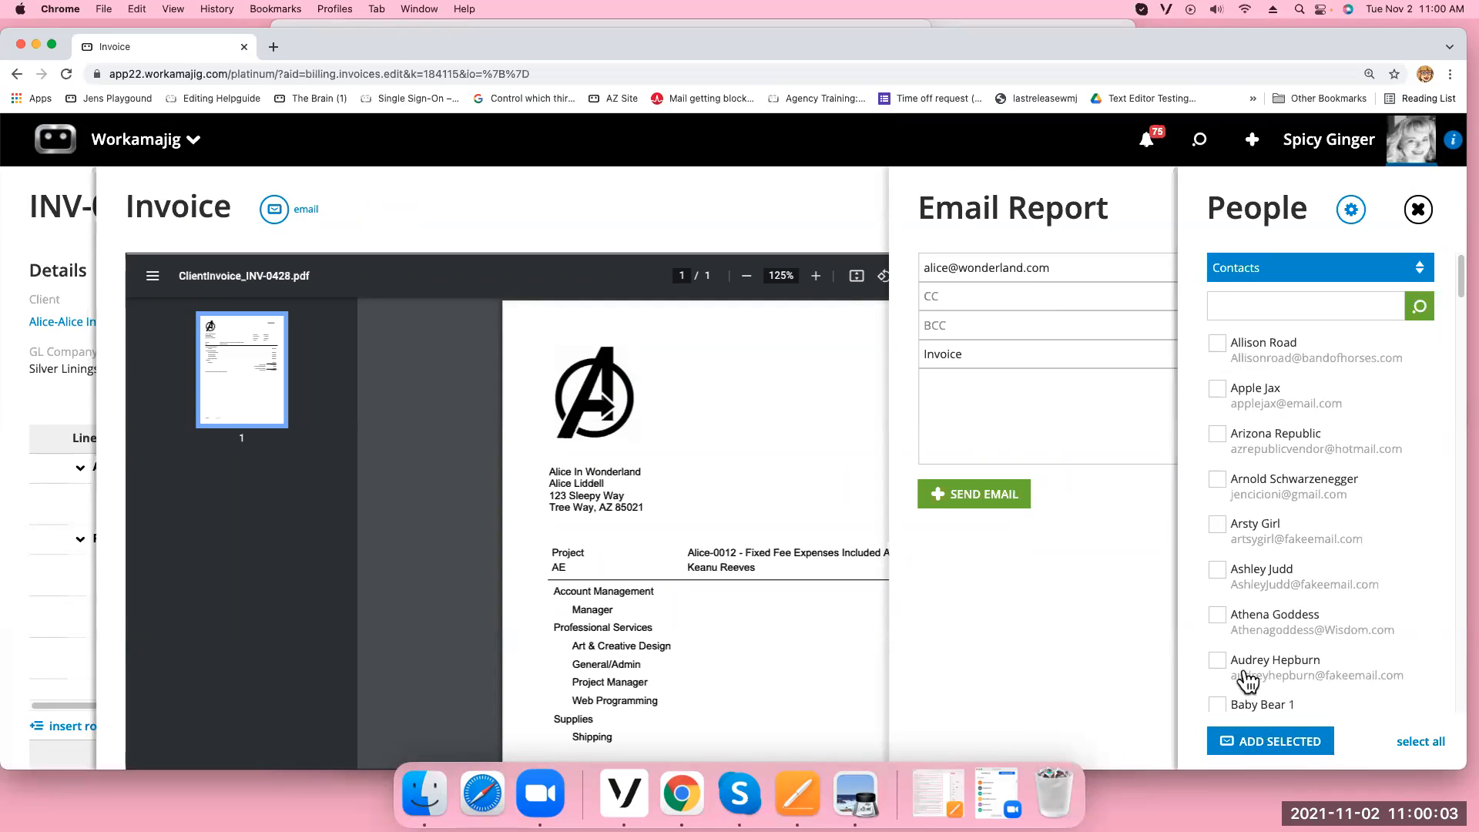
{"action": "left_click", "coordinate": [1418, 210]}
{"action": "left_click", "coordinate": [993, 398]}
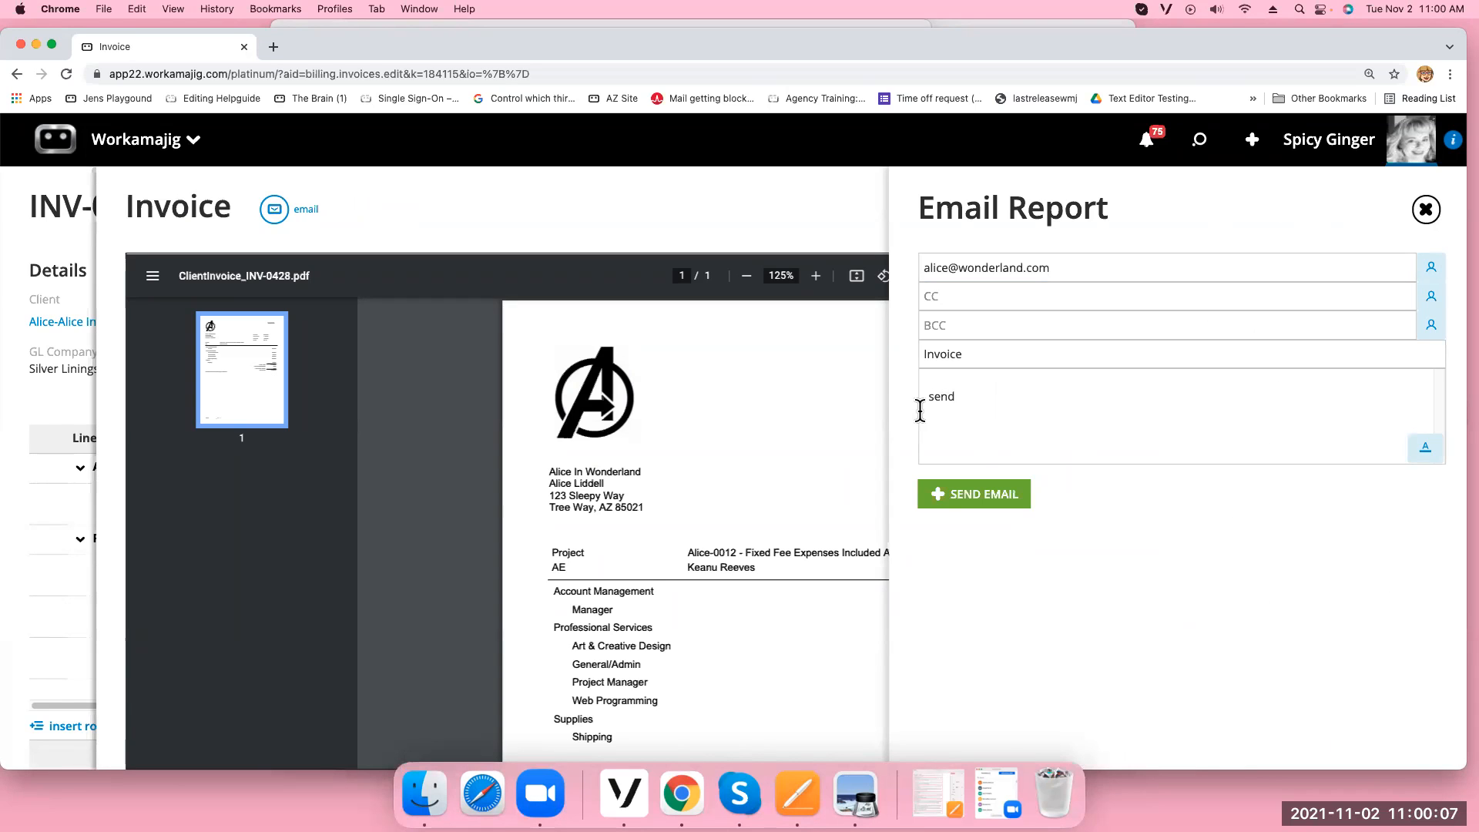
{"action": "left_click", "coordinate": [972, 499]}
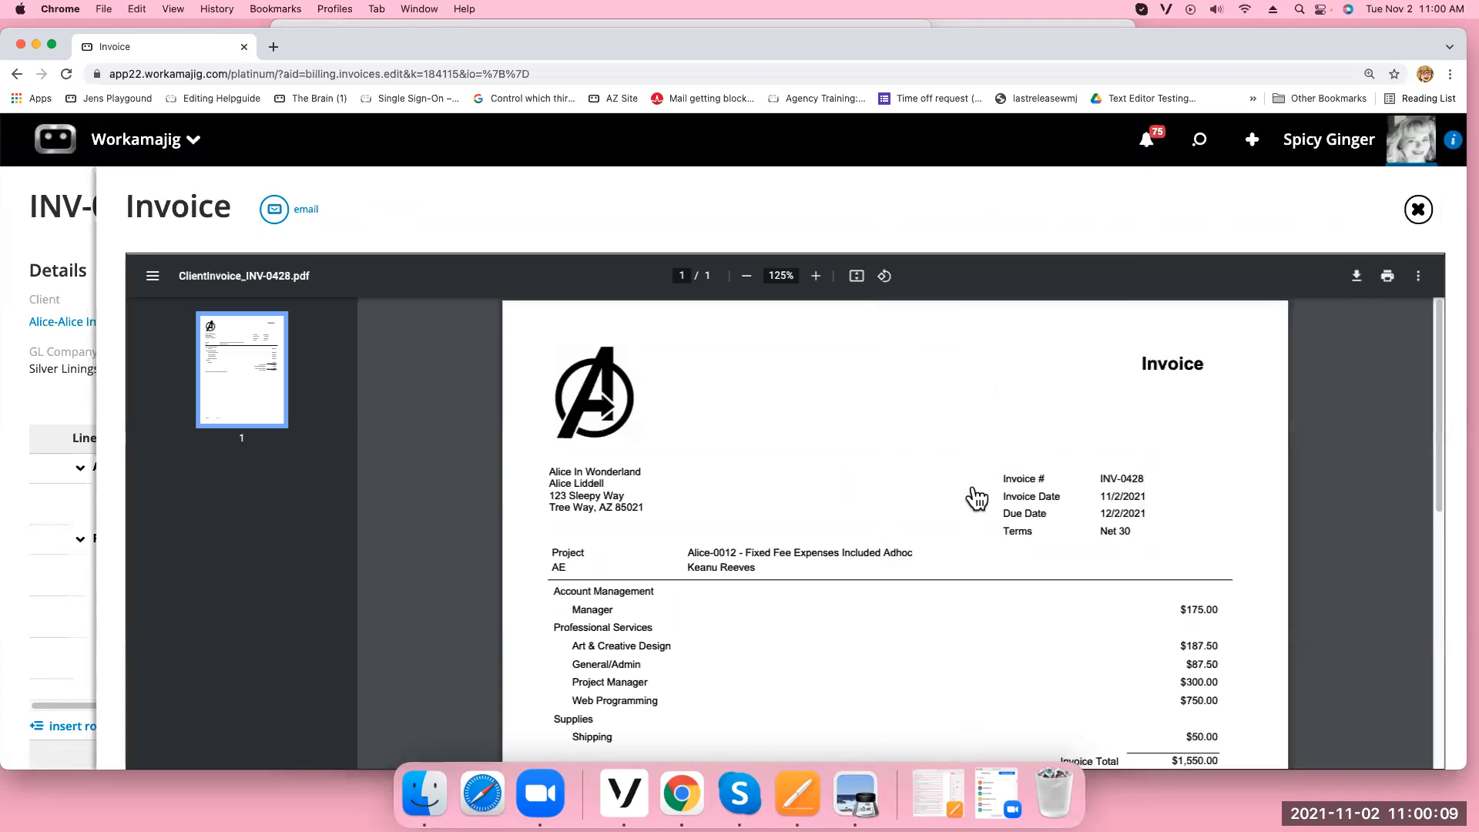
{"action": "left_click", "coordinate": [1418, 210]}
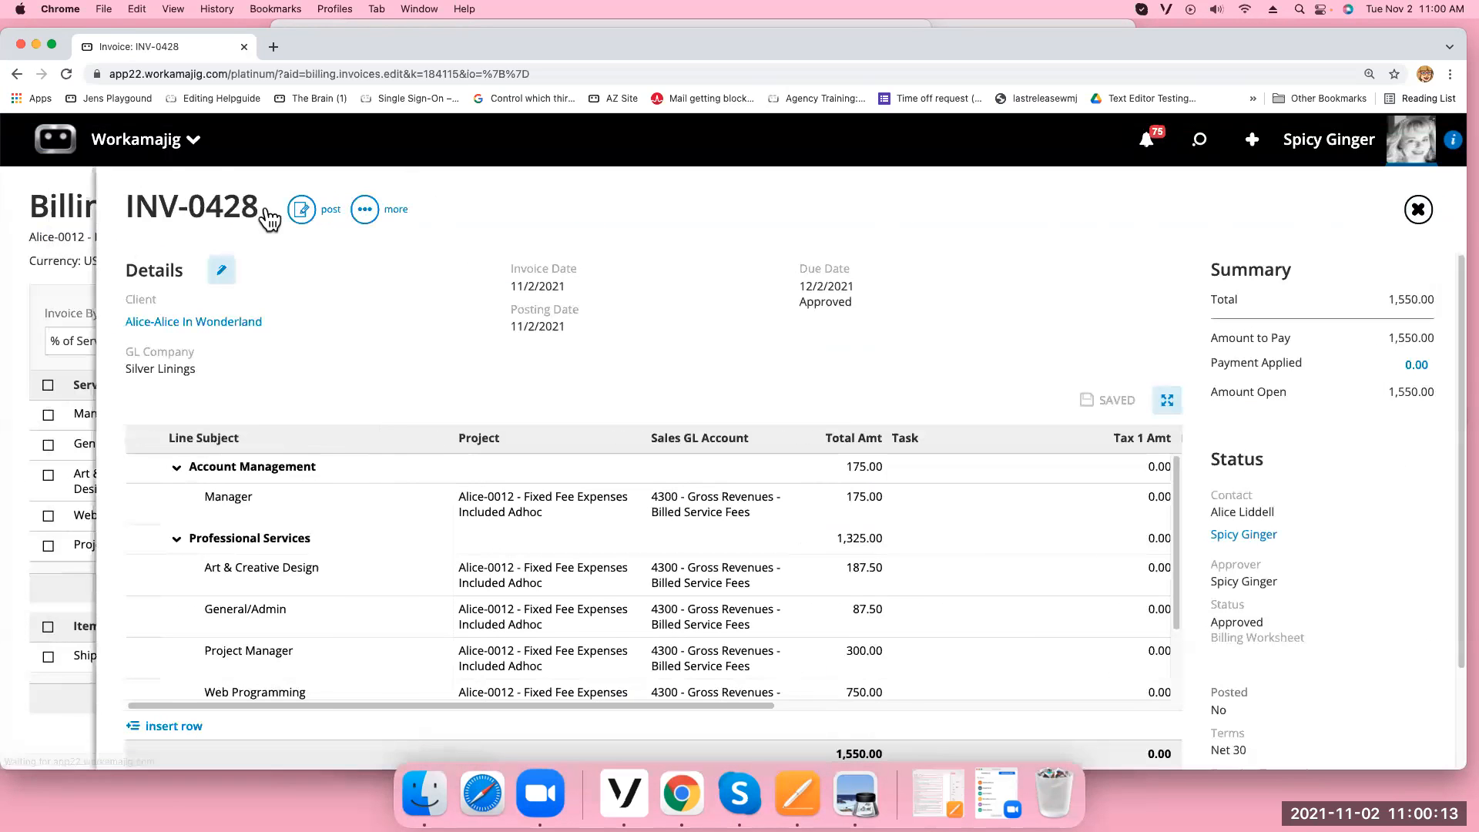
Reload the invoice page and open, then cancel, INV-0428's Edit Details
{"action": "left_click", "coordinate": [66, 73]}
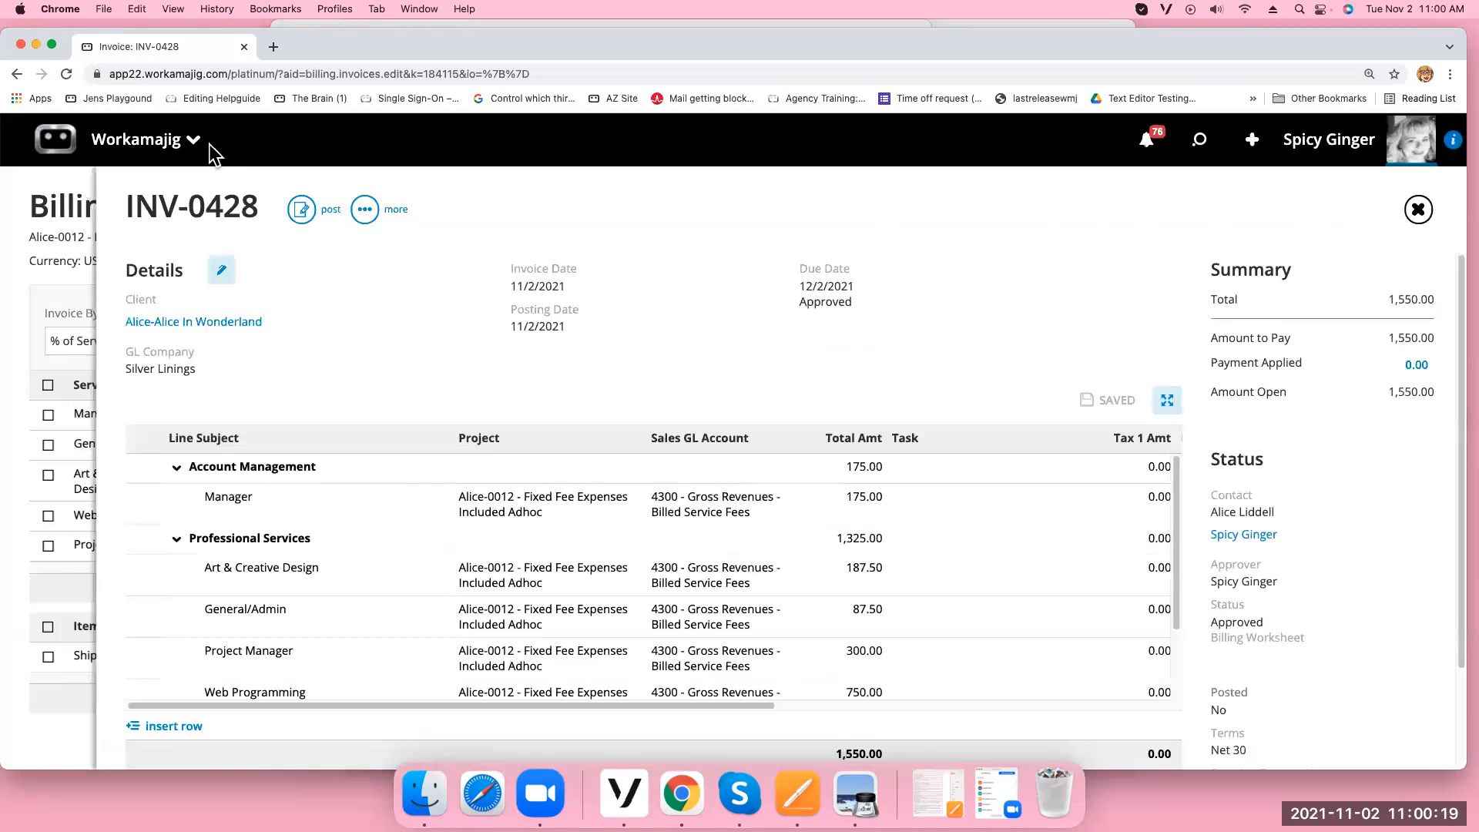
{"action": "left_click", "coordinate": [221, 270]}
{"action": "scroll", "coordinate": [1033, 350], "scroll_direction": "down", "scroll_amount": 5}
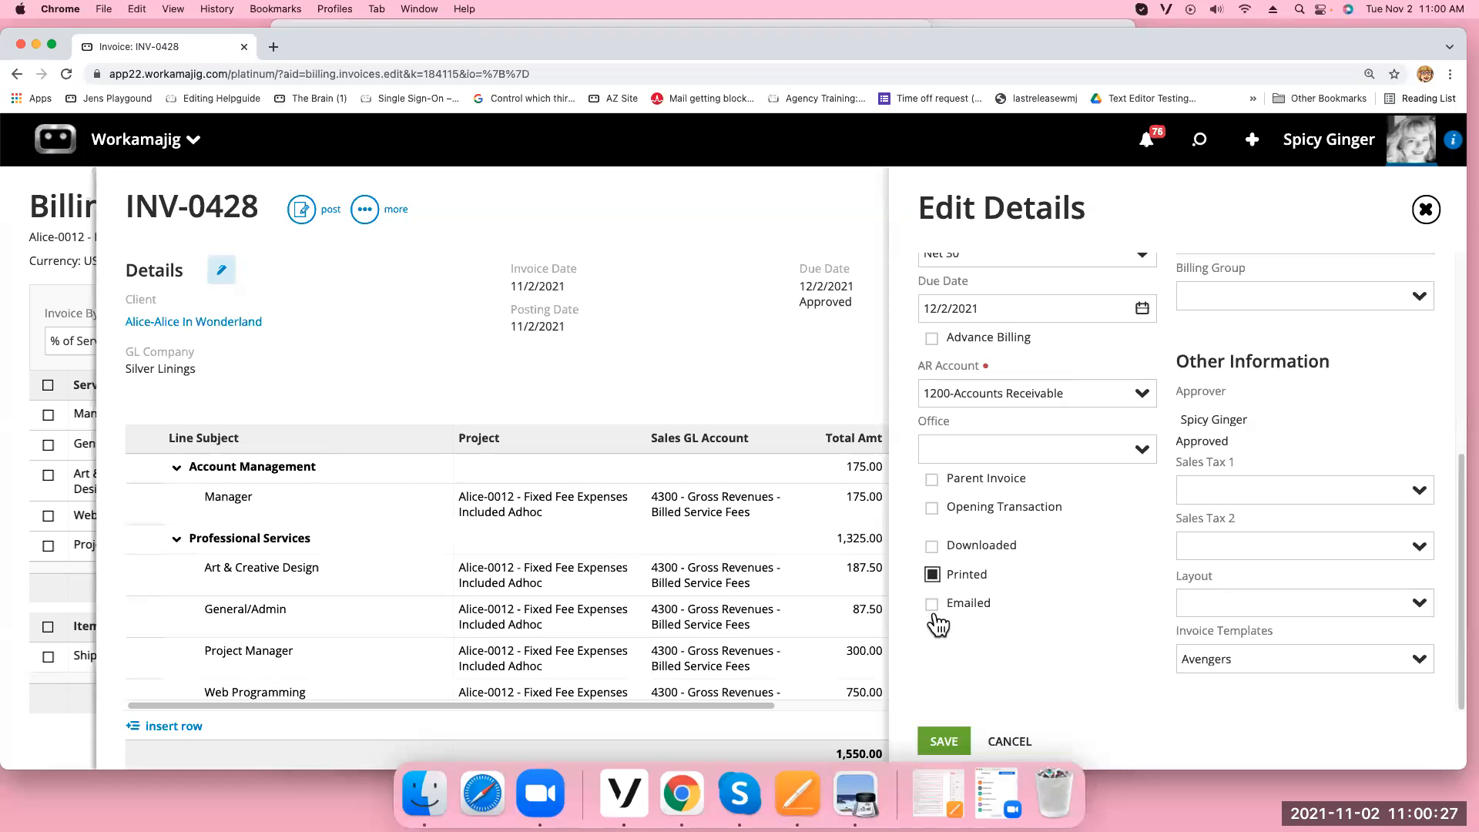
{"action": "left_click", "coordinate": [1425, 208]}
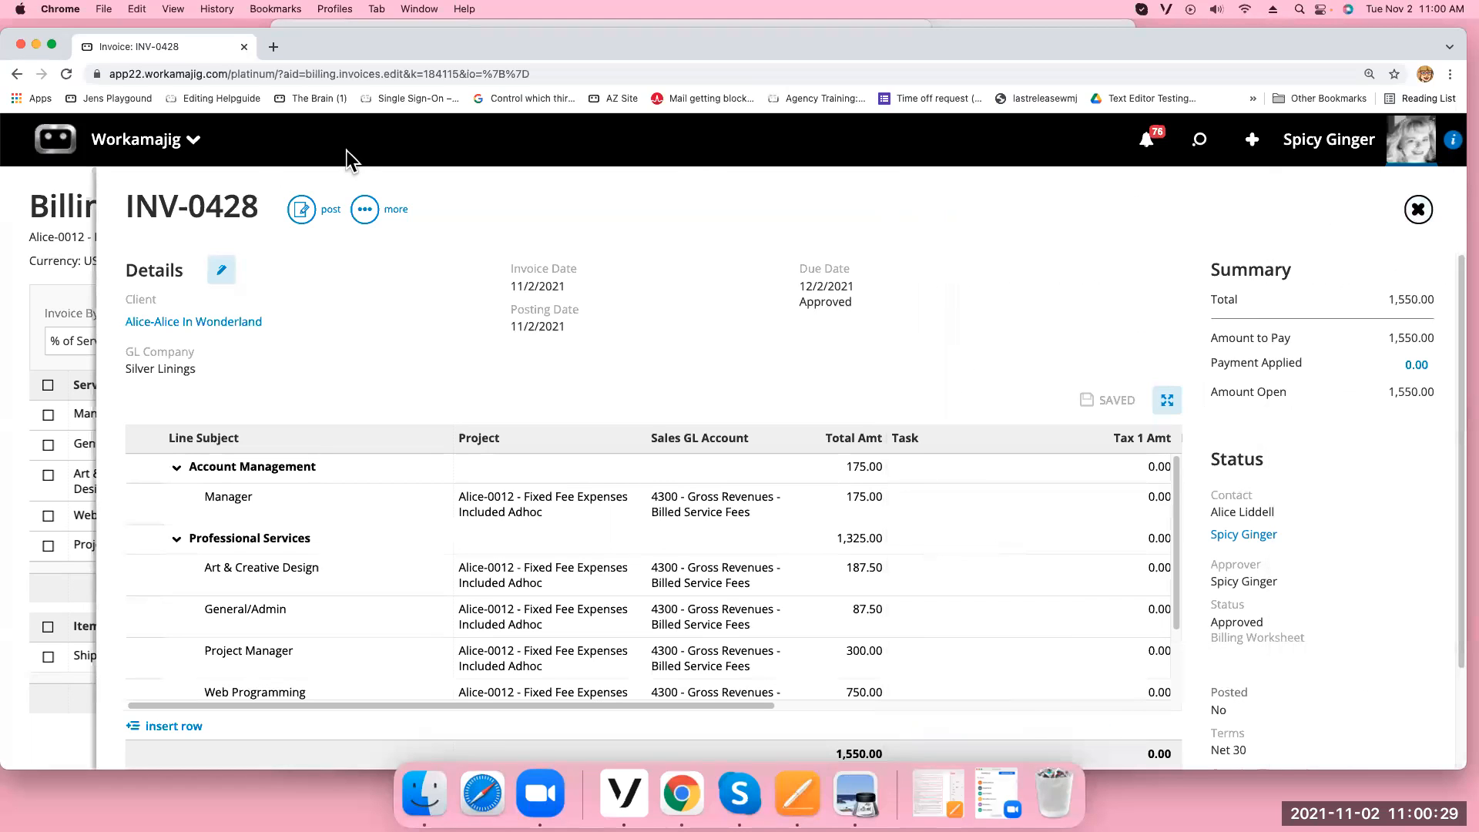
Print INV-0428 to show its $1,550.00 PDF preview
{"action": "left_click", "coordinate": [364, 209]}
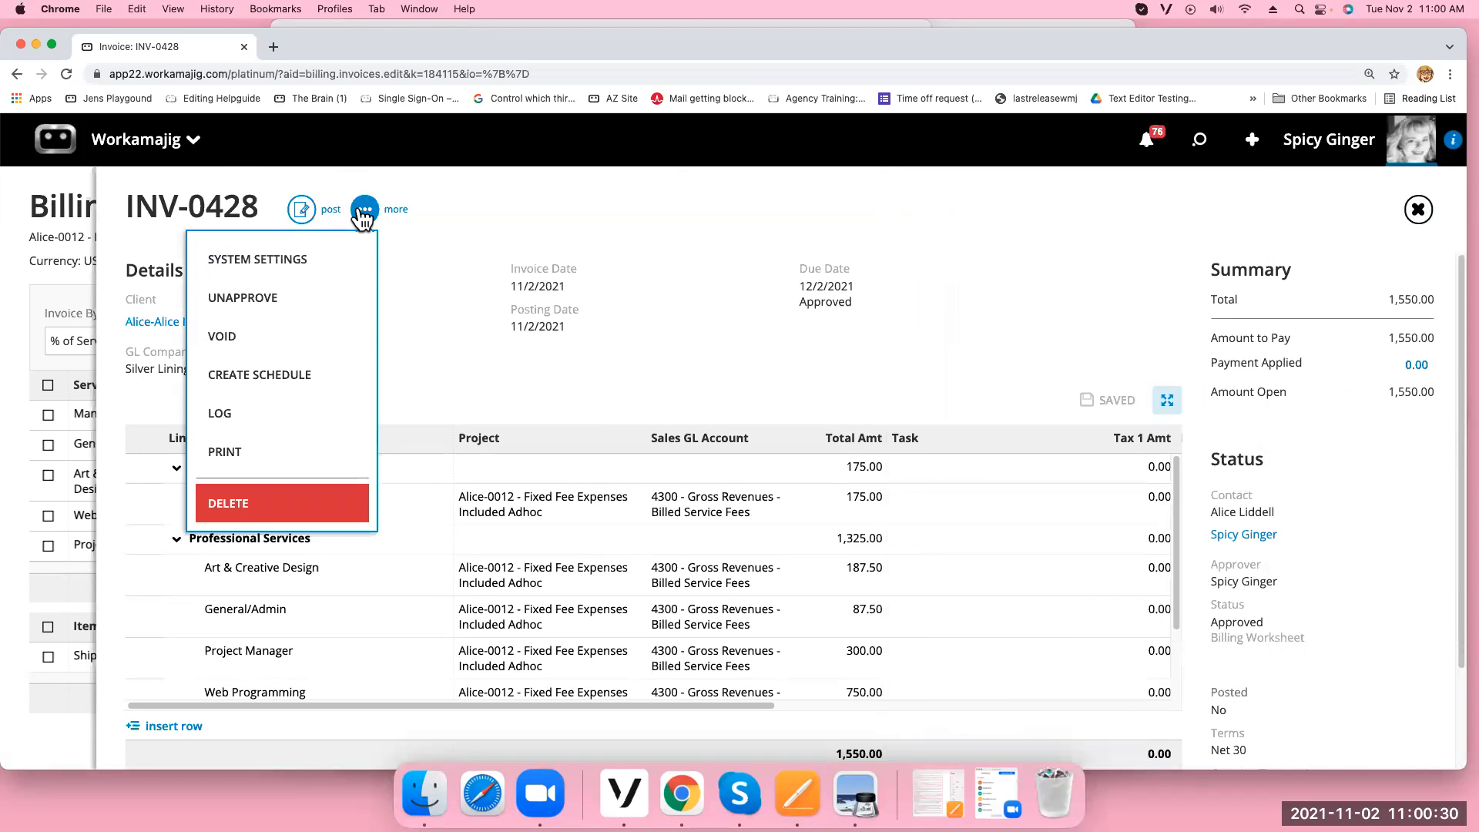
{"action": "left_click", "coordinate": [237, 456]}
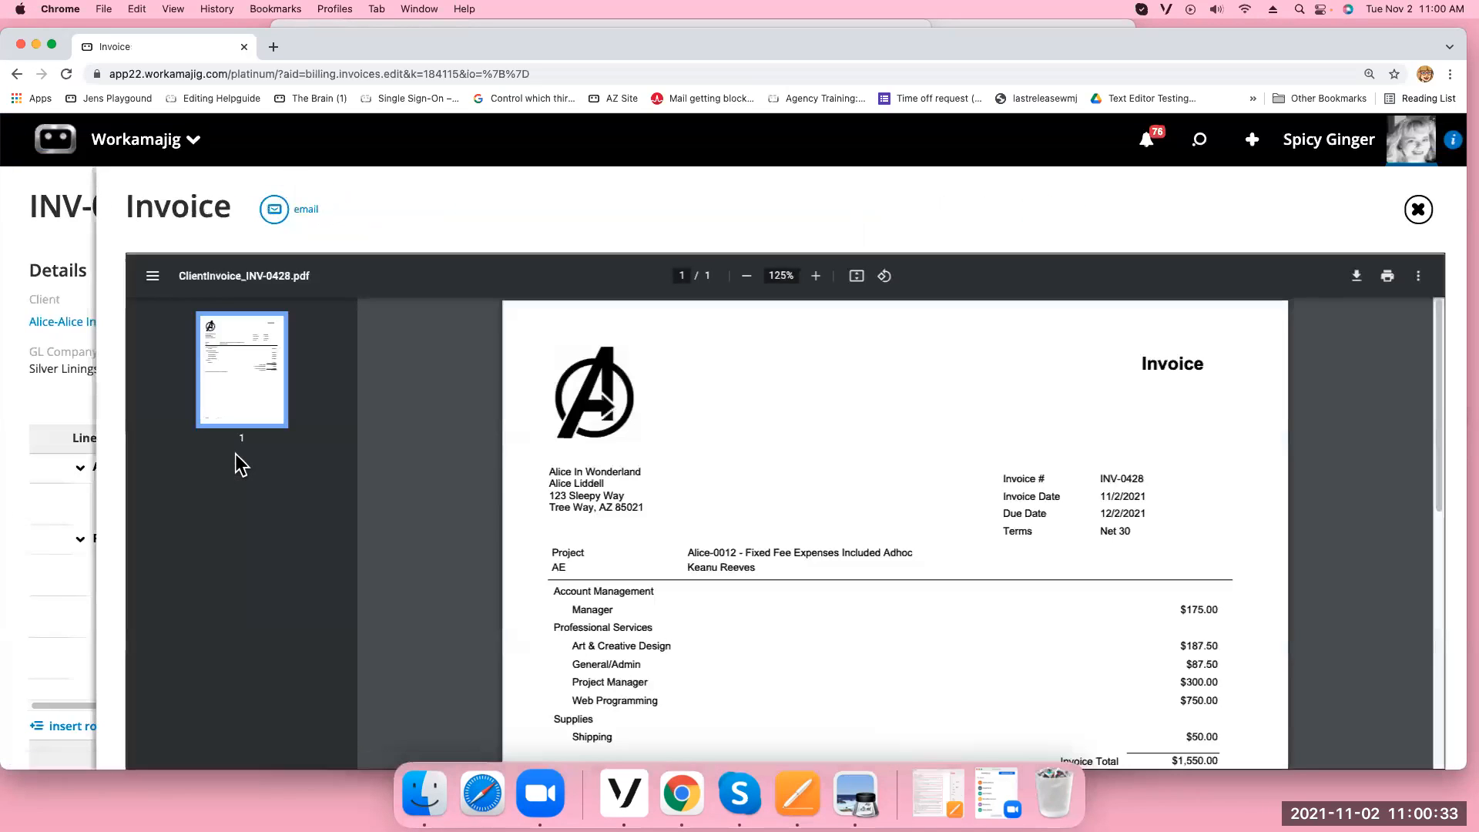
{"action": "left_click", "coordinate": [1418, 276]}
{"action": "left_click", "coordinate": [1417, 276]}
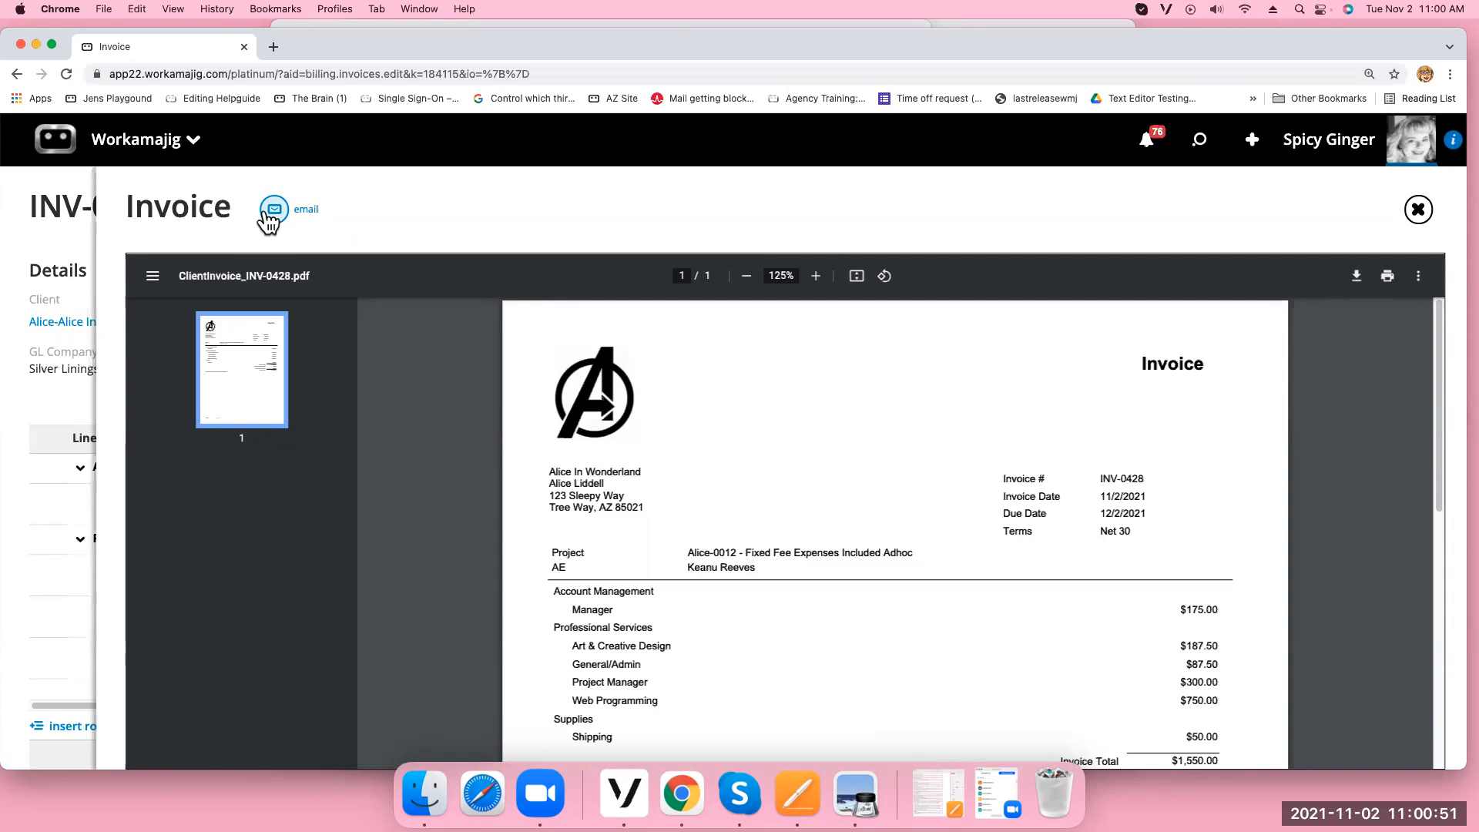
Visit Today - Billing, then open Project Manager > Projects for Alice In Wonderland
{"action": "left_click", "coordinate": [155, 143]}
{"action": "left_click", "coordinate": [731, 240]}
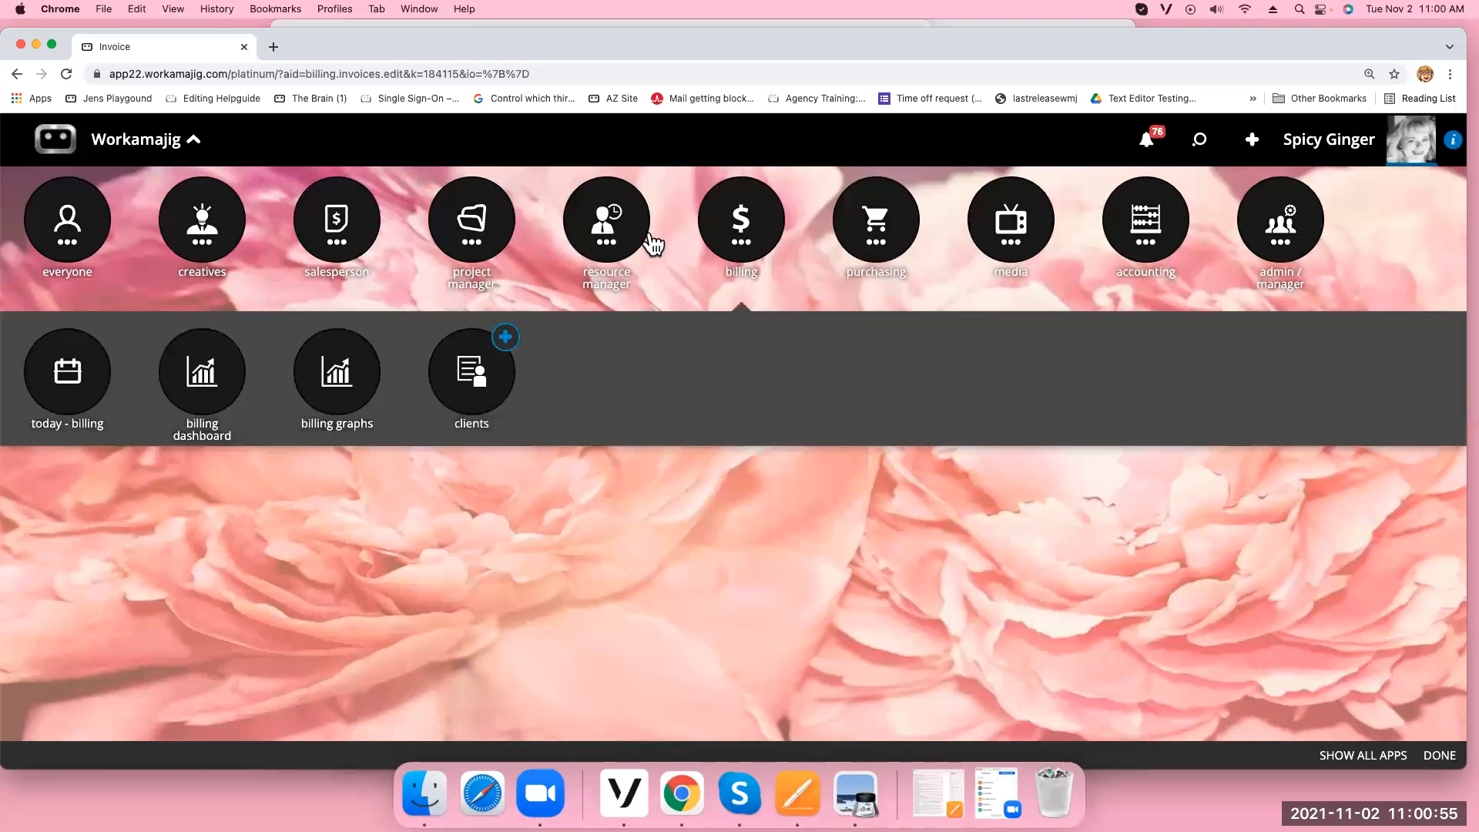
{"action": "left_click", "coordinate": [91, 372]}
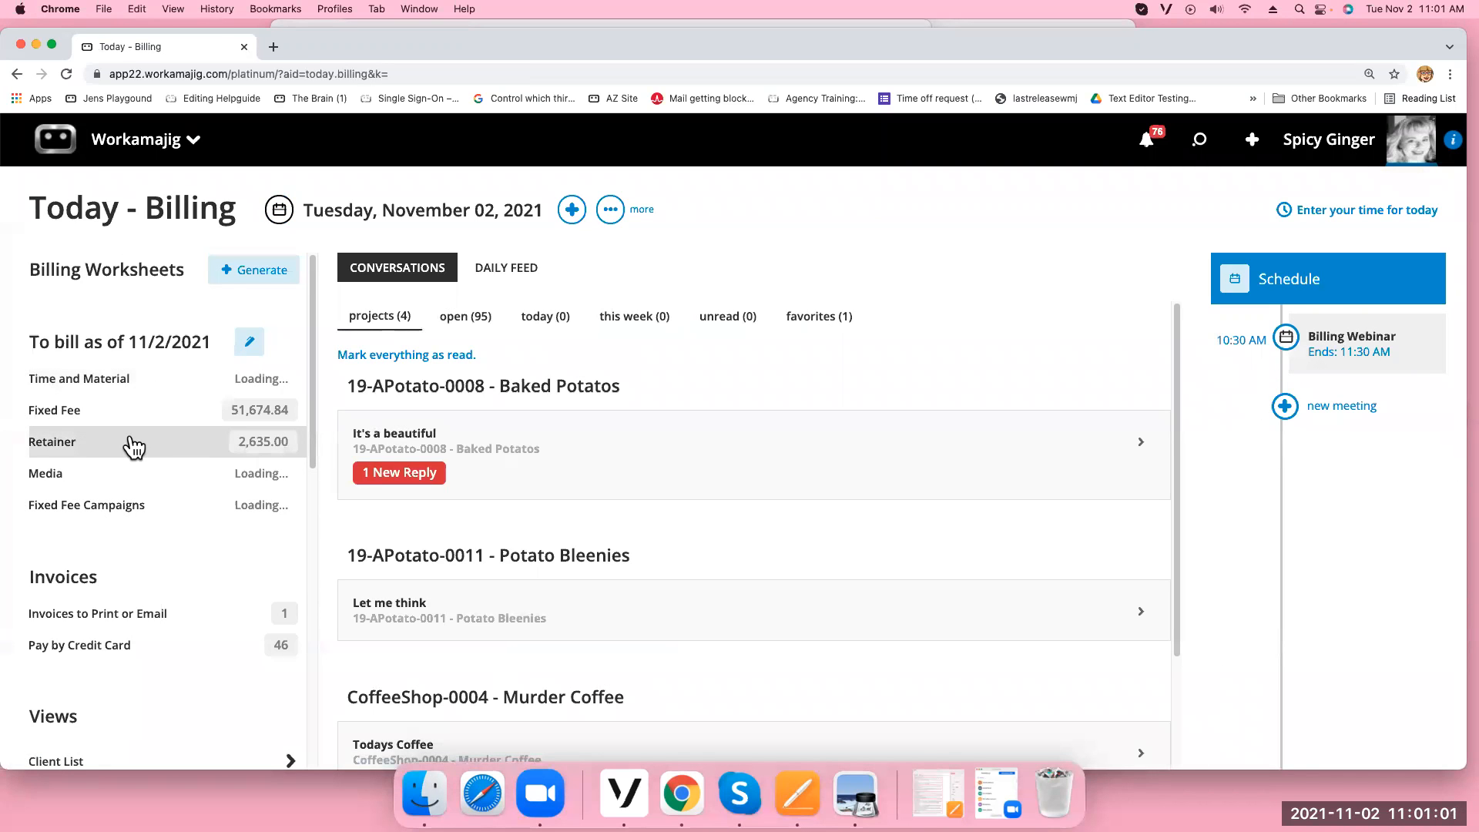
{"action": "left_click", "coordinate": [127, 142]}
{"action": "left_click", "coordinate": [447, 246]}
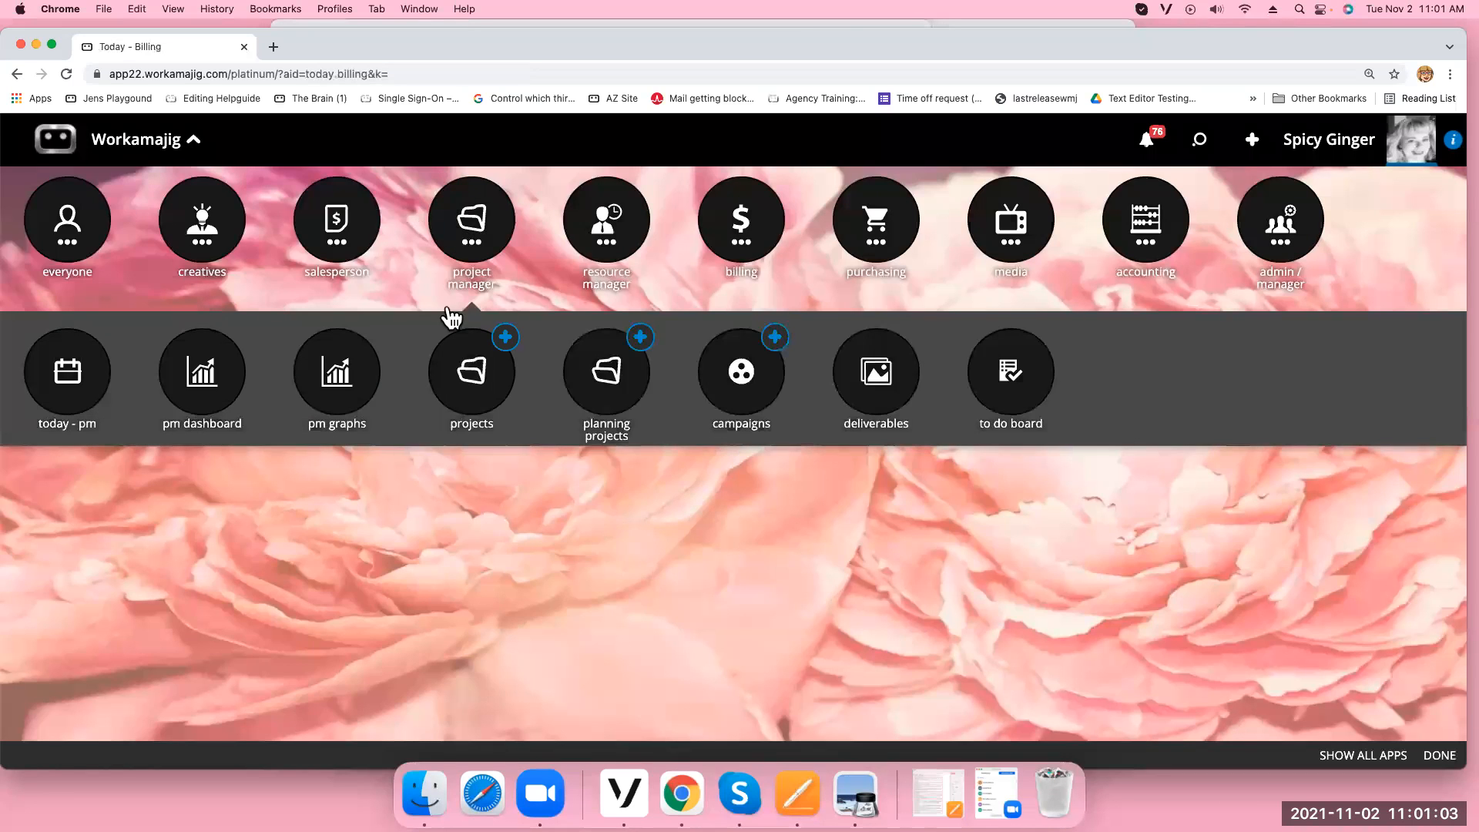
{"action": "left_click", "coordinate": [460, 379]}
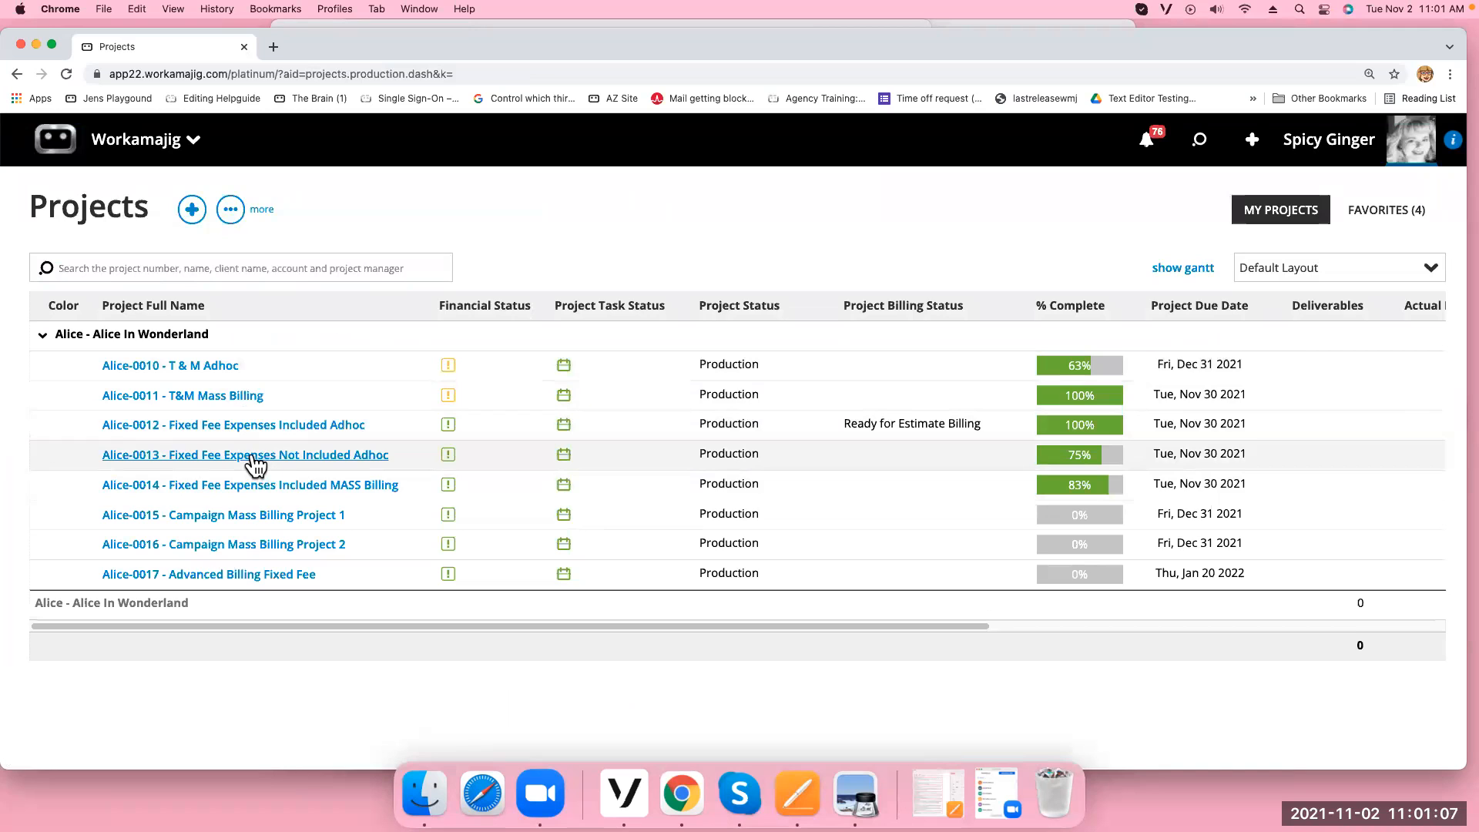
On Alice-0013's Billing, select all fixed-fee services and Food and Beverage, creating a revenue invoice
{"action": "left_click", "coordinate": [253, 463]}
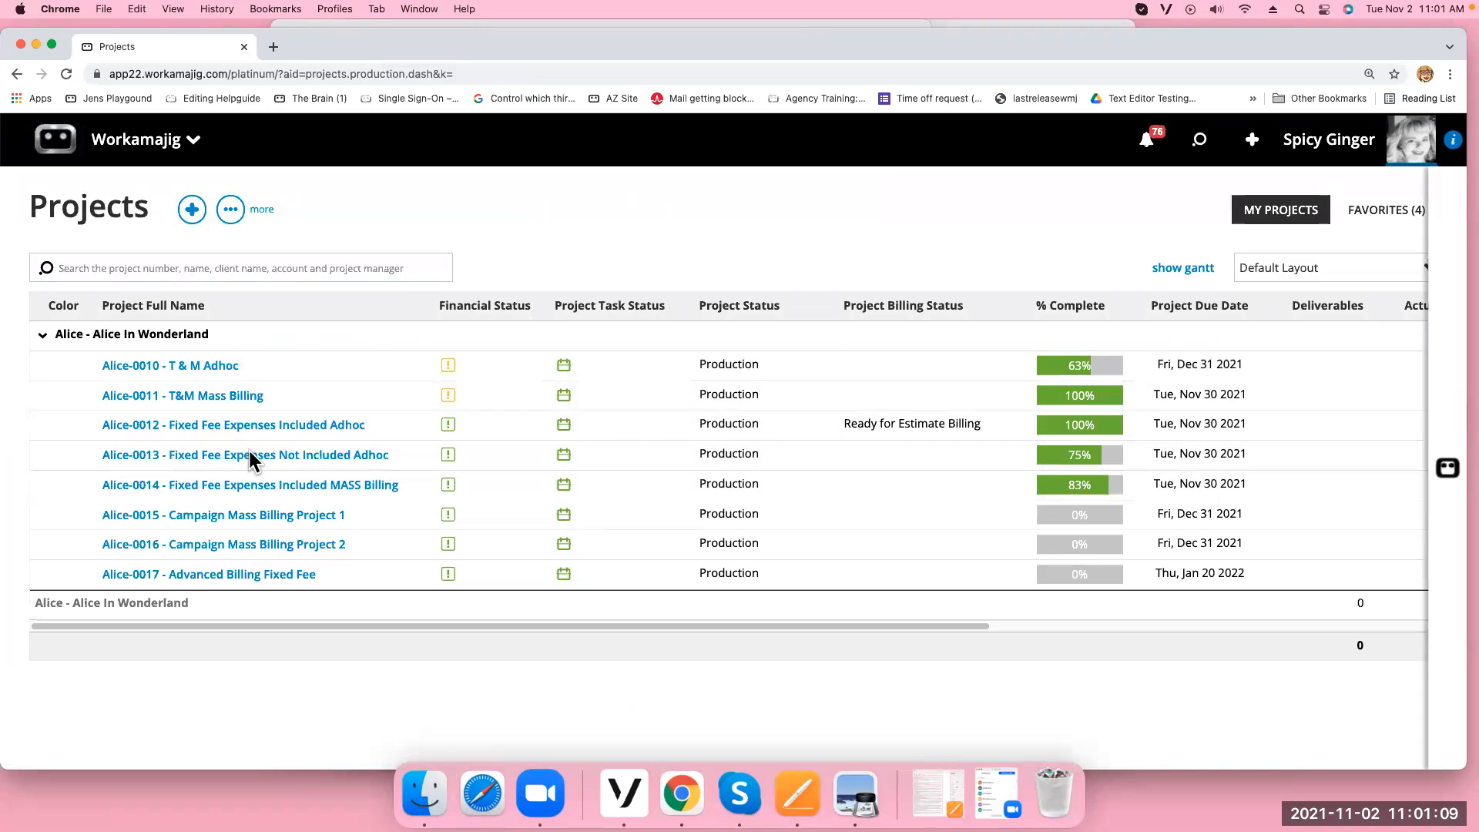
{"action": "left_click", "coordinate": [724, 688]}
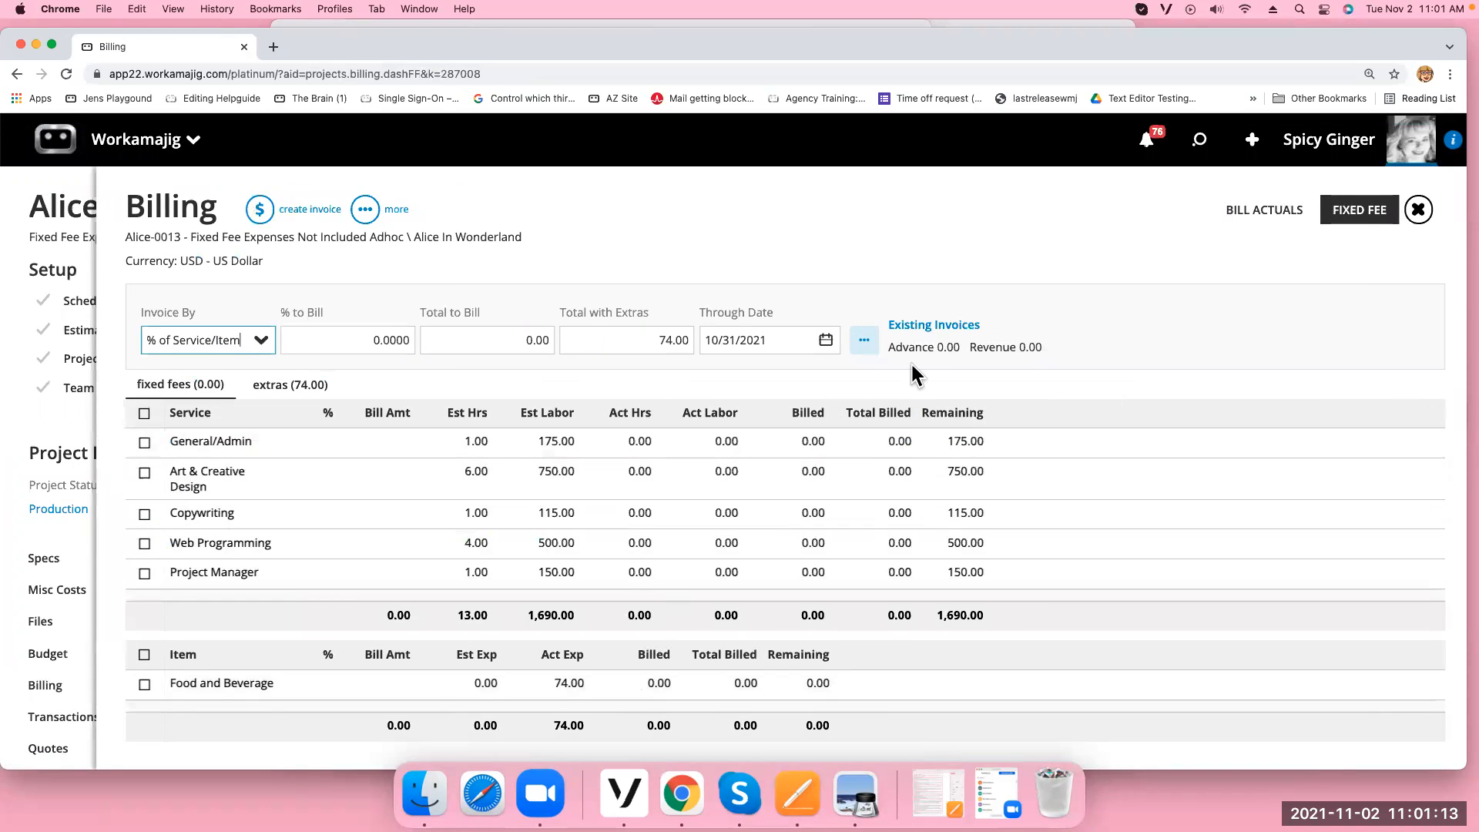
{"action": "left_click", "coordinate": [144, 416]}
{"action": "left_click", "coordinate": [144, 657]}
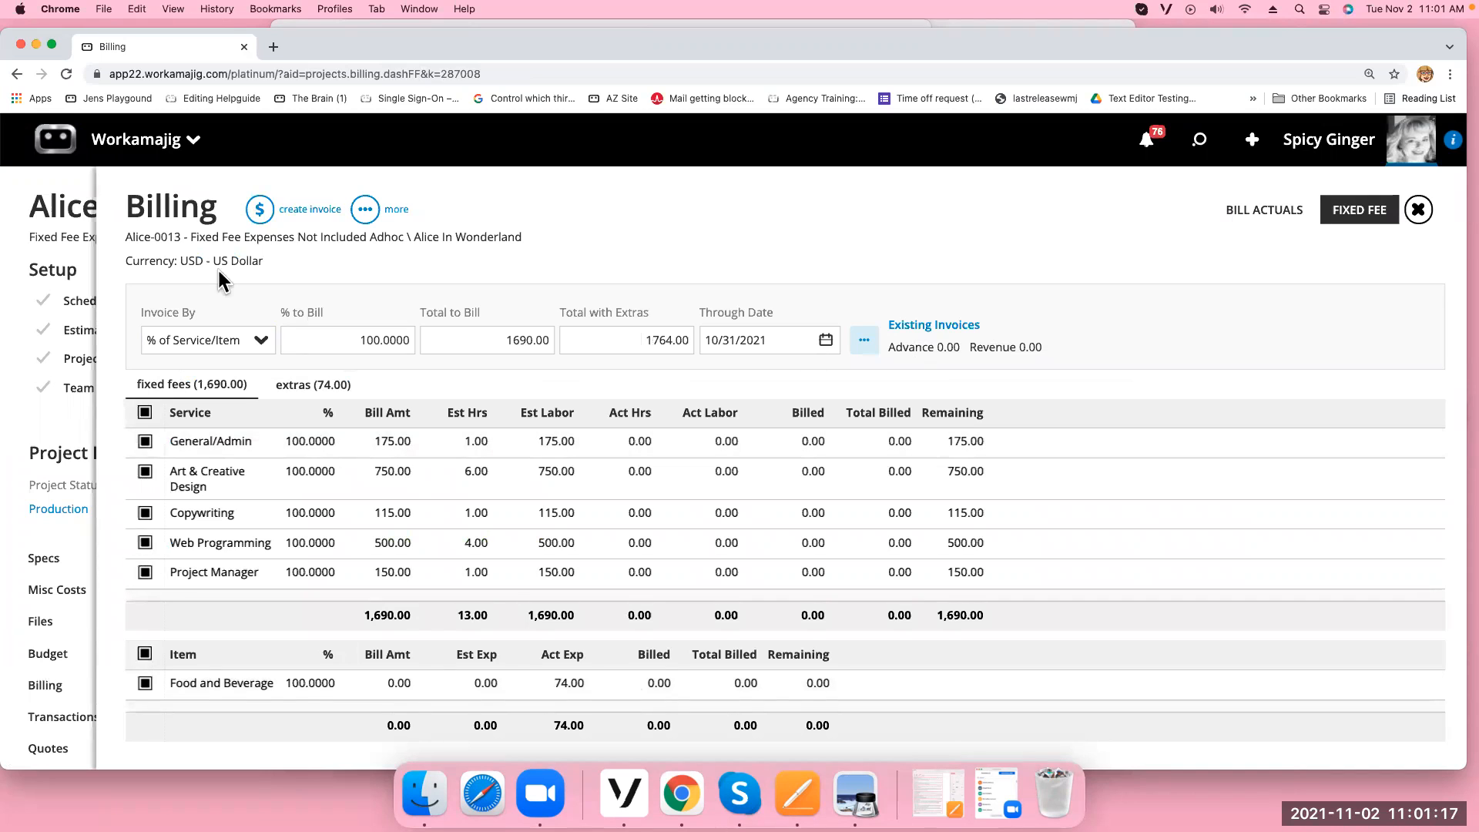
{"action": "left_click", "coordinate": [259, 209]}
{"action": "left_click", "coordinate": [176, 265]}
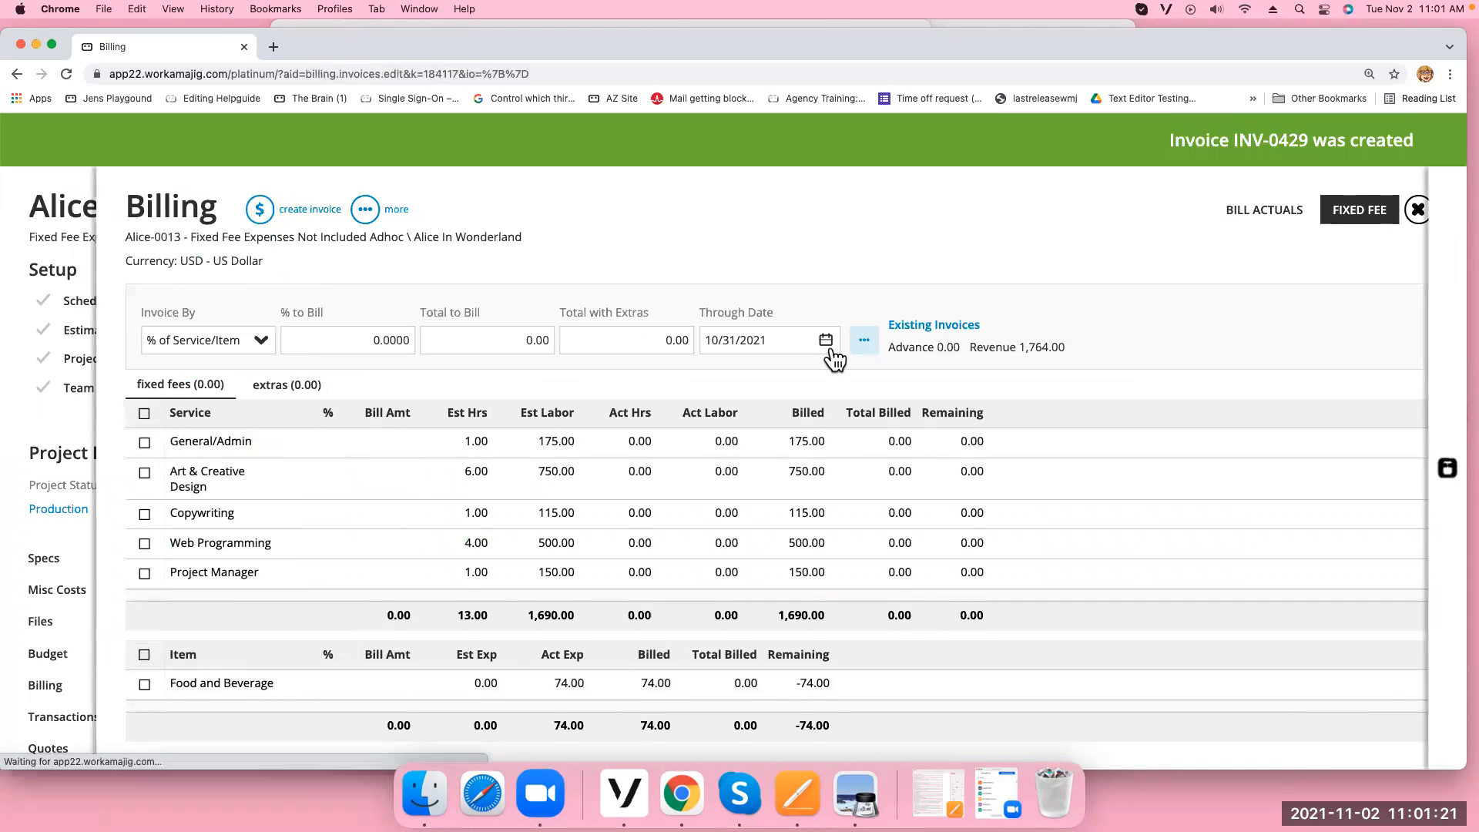
Print INV-0429 to PDF, then close the preview and invoice back to billing
{"action": "left_click", "coordinate": [362, 219]}
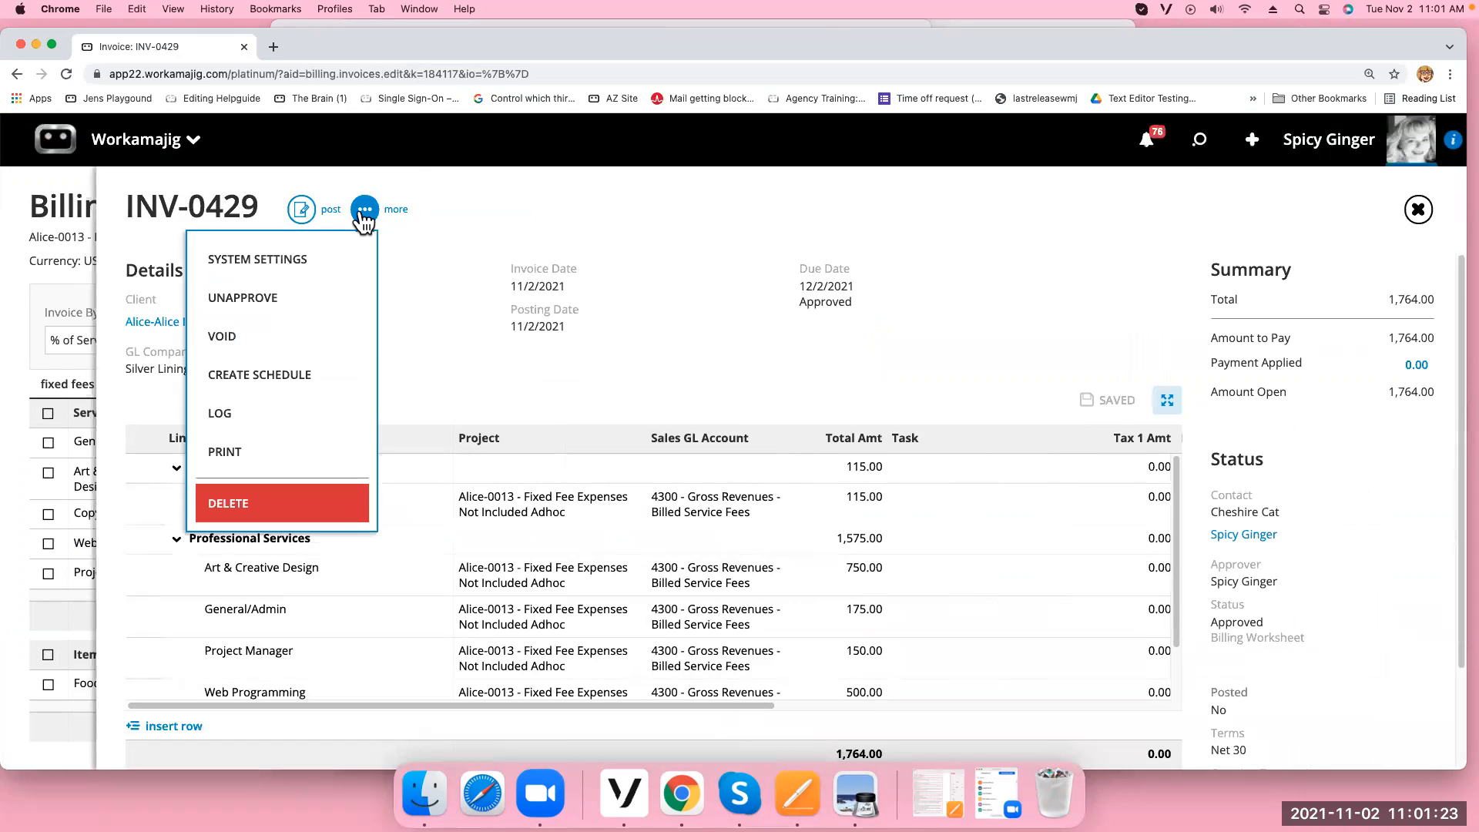
{"action": "left_click", "coordinate": [279, 453]}
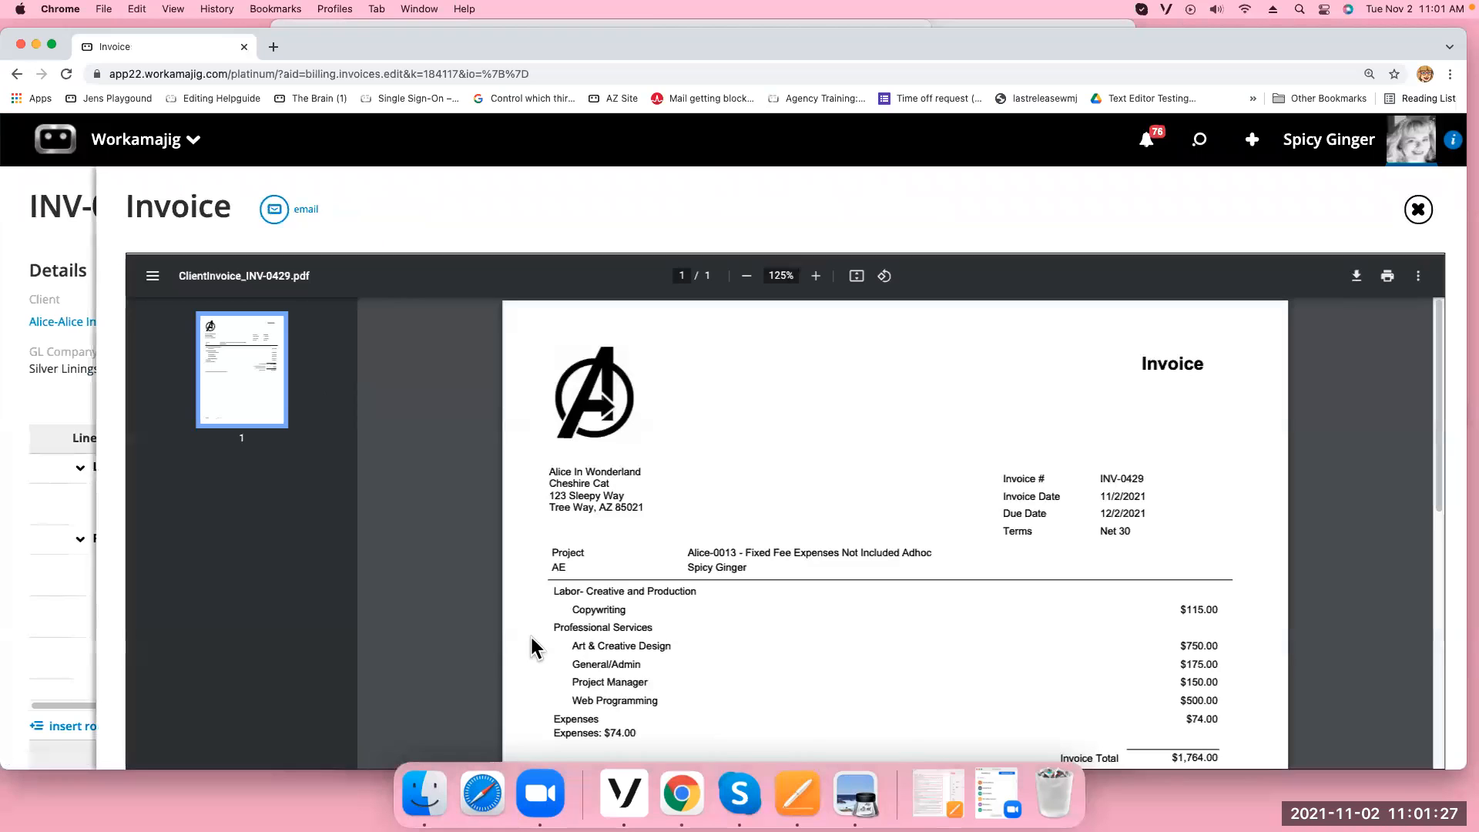
{"action": "left_click", "coordinate": [1414, 215]}
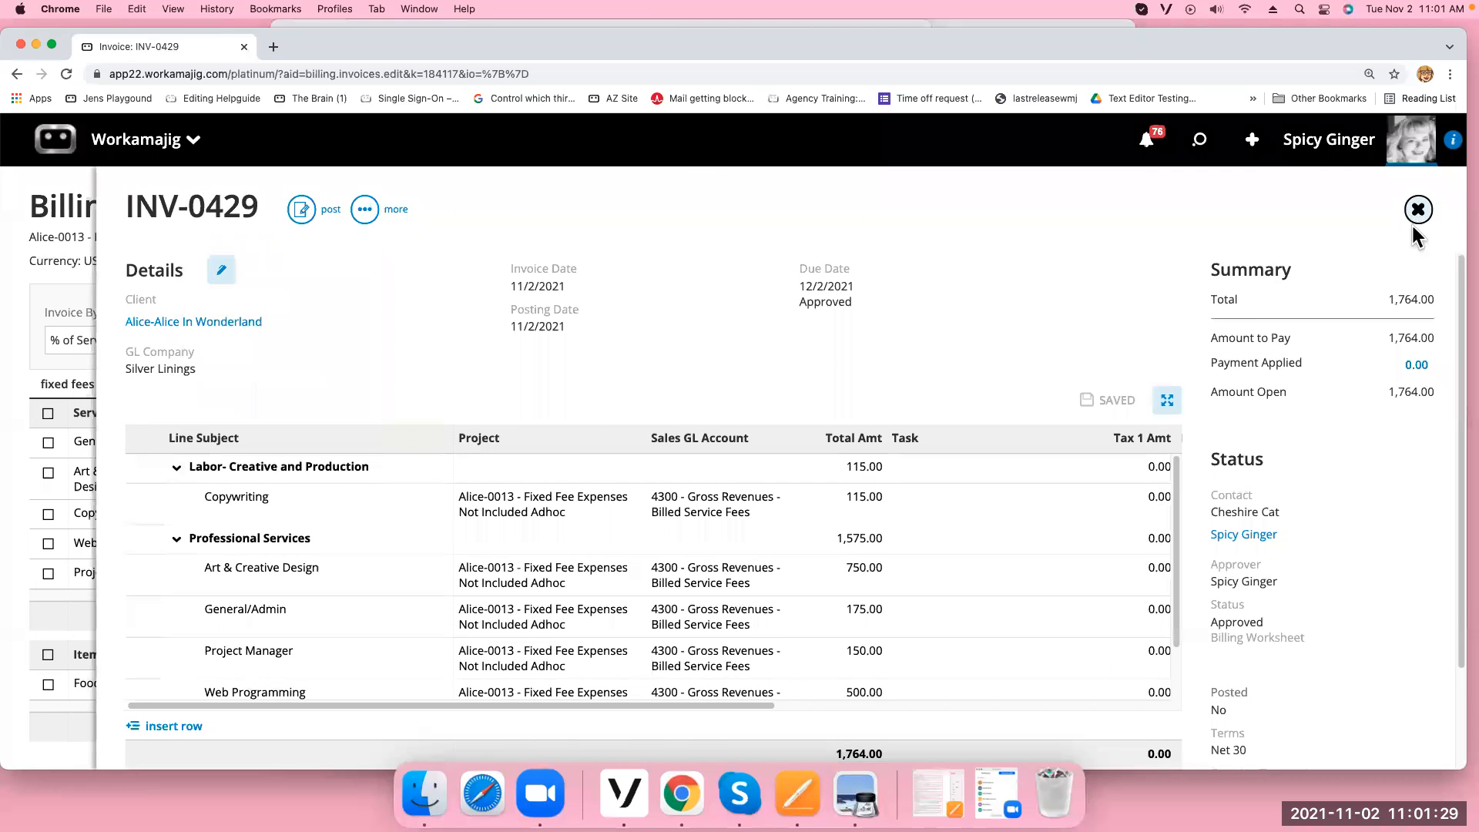
{"action": "left_click", "coordinate": [1419, 214]}
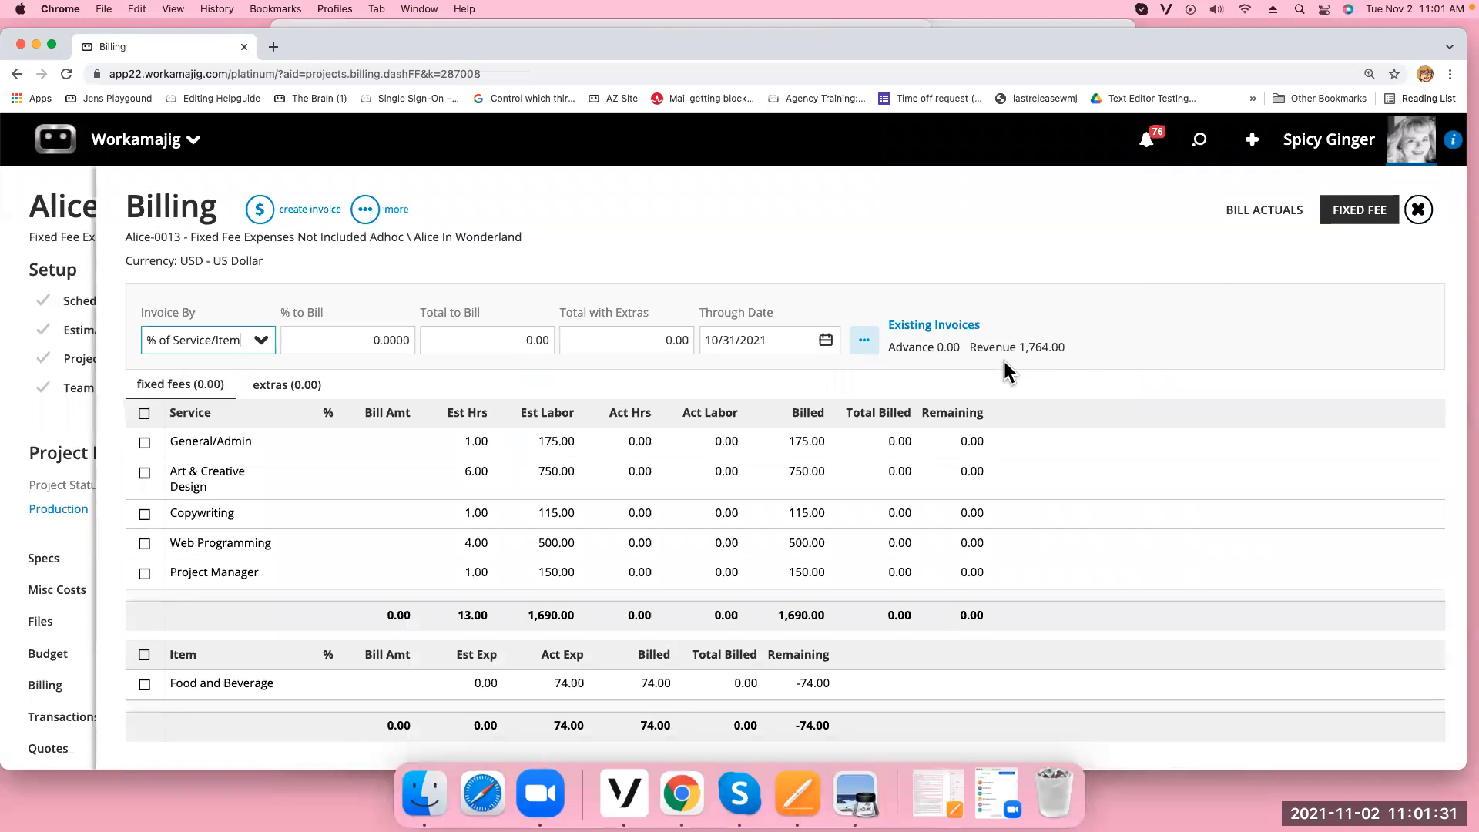
{"action": "left_click_drag", "start_coordinate": [1063, 348], "coordinate": [1021, 349]}
{"action": "left_click", "coordinate": [932, 324]}
{"action": "left_click", "coordinate": [932, 322]}
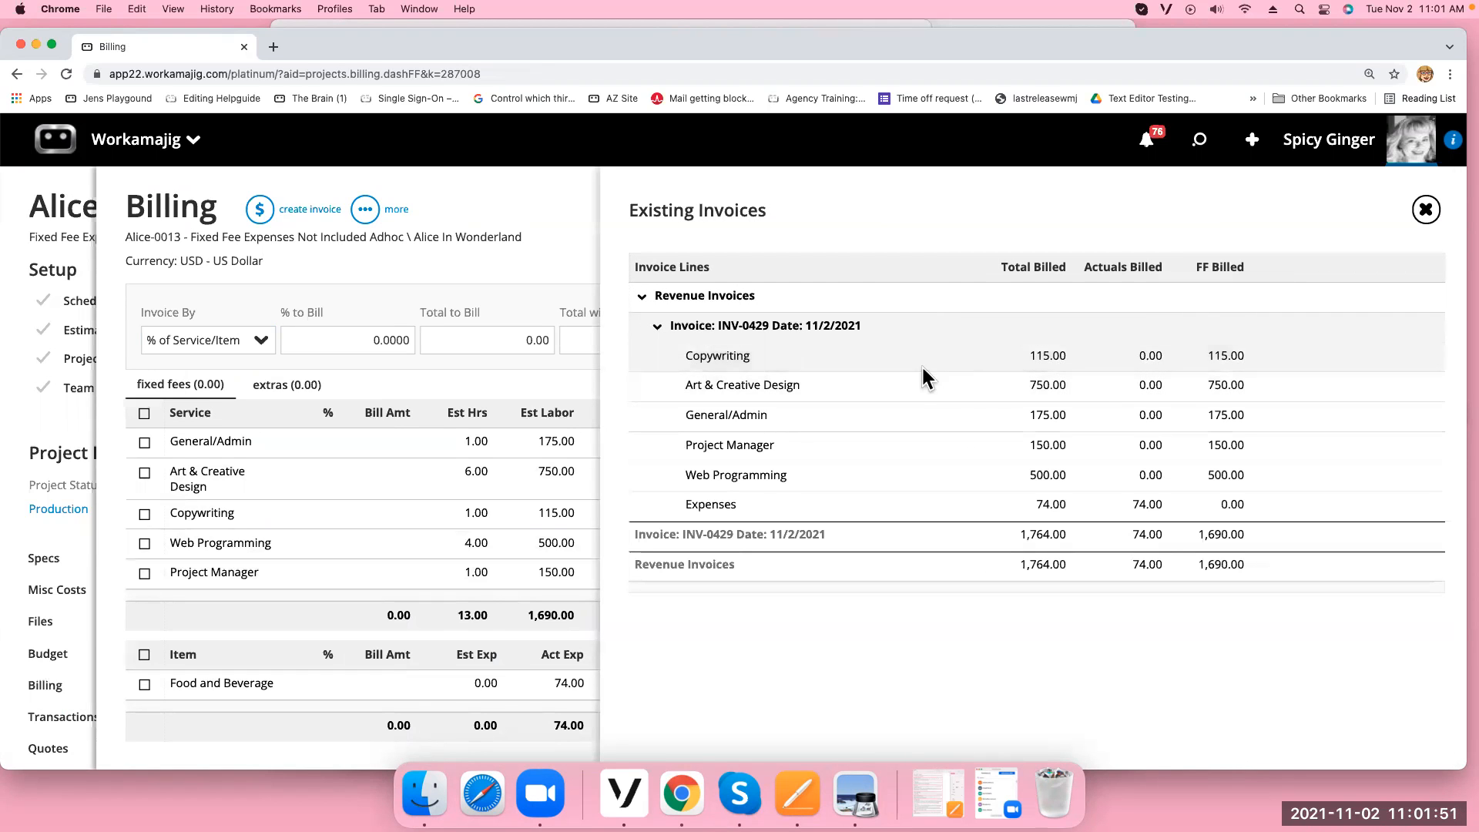
{"action": "left_click", "coordinate": [914, 416]}
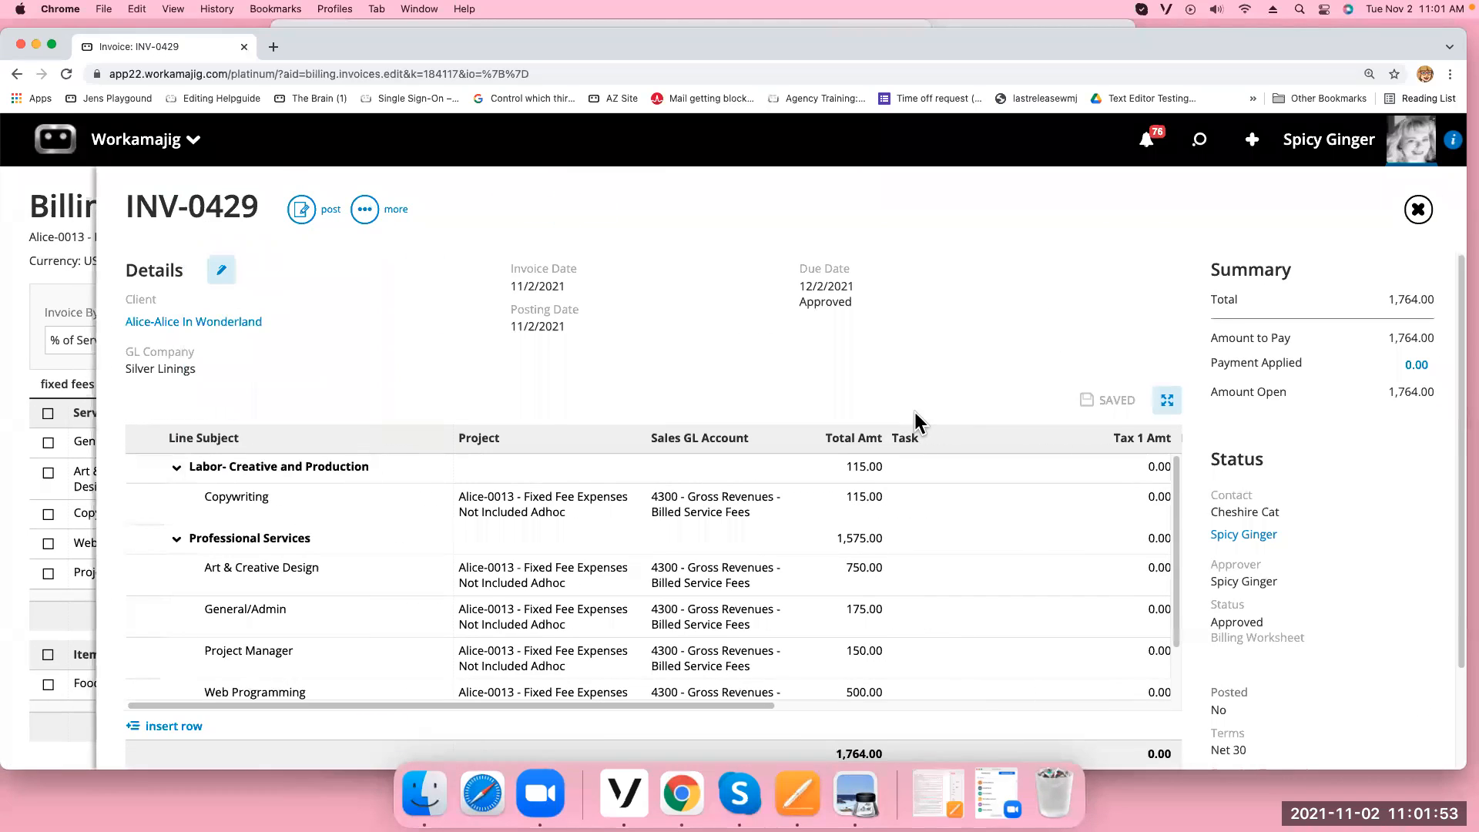
{"action": "left_click", "coordinate": [365, 210]}
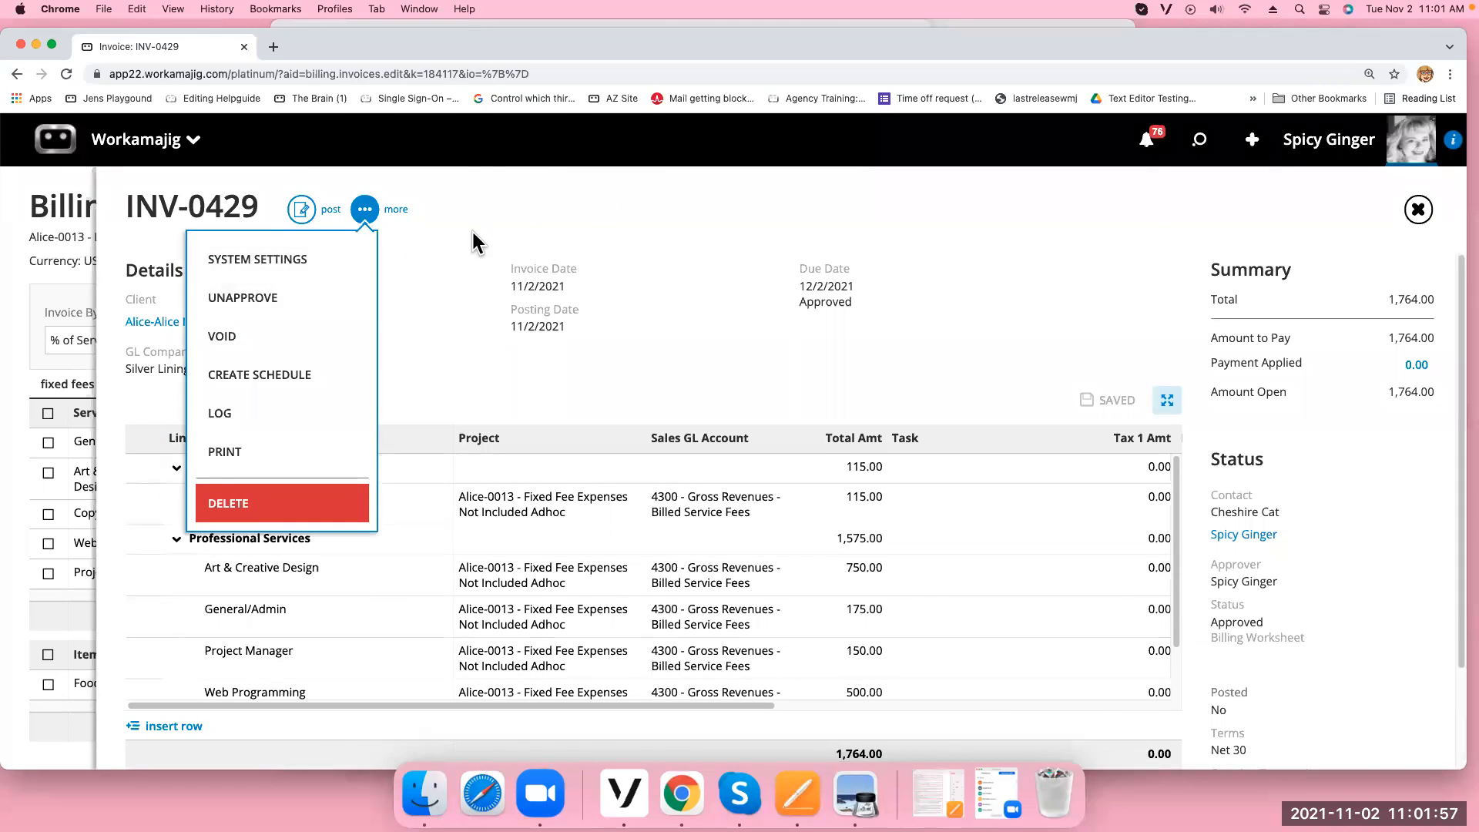
{"action": "left_click", "coordinate": [447, 346]}
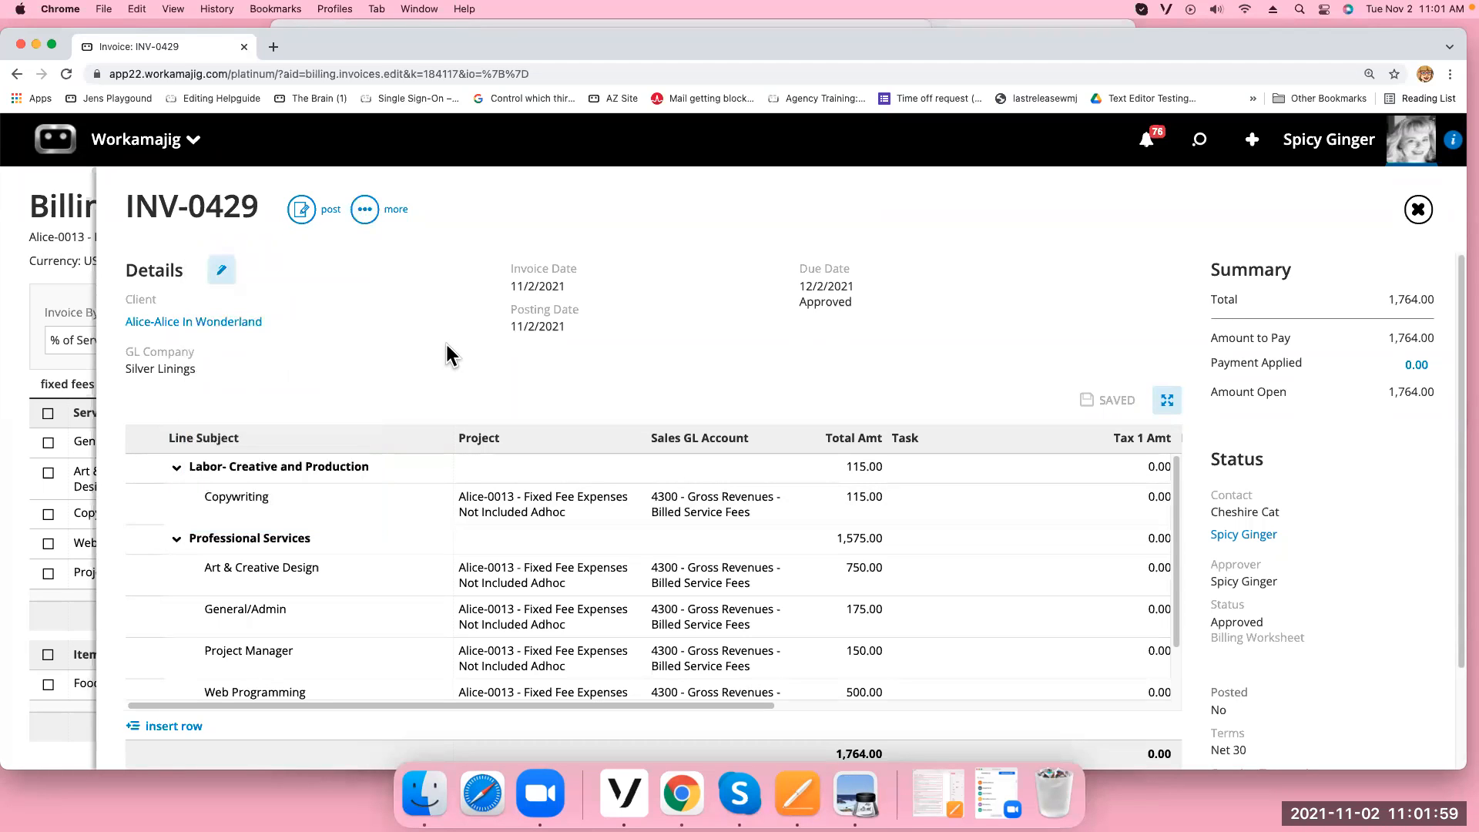
{"action": "left_click", "coordinate": [1418, 215]}
{"action": "left_click", "coordinate": [1417, 215]}
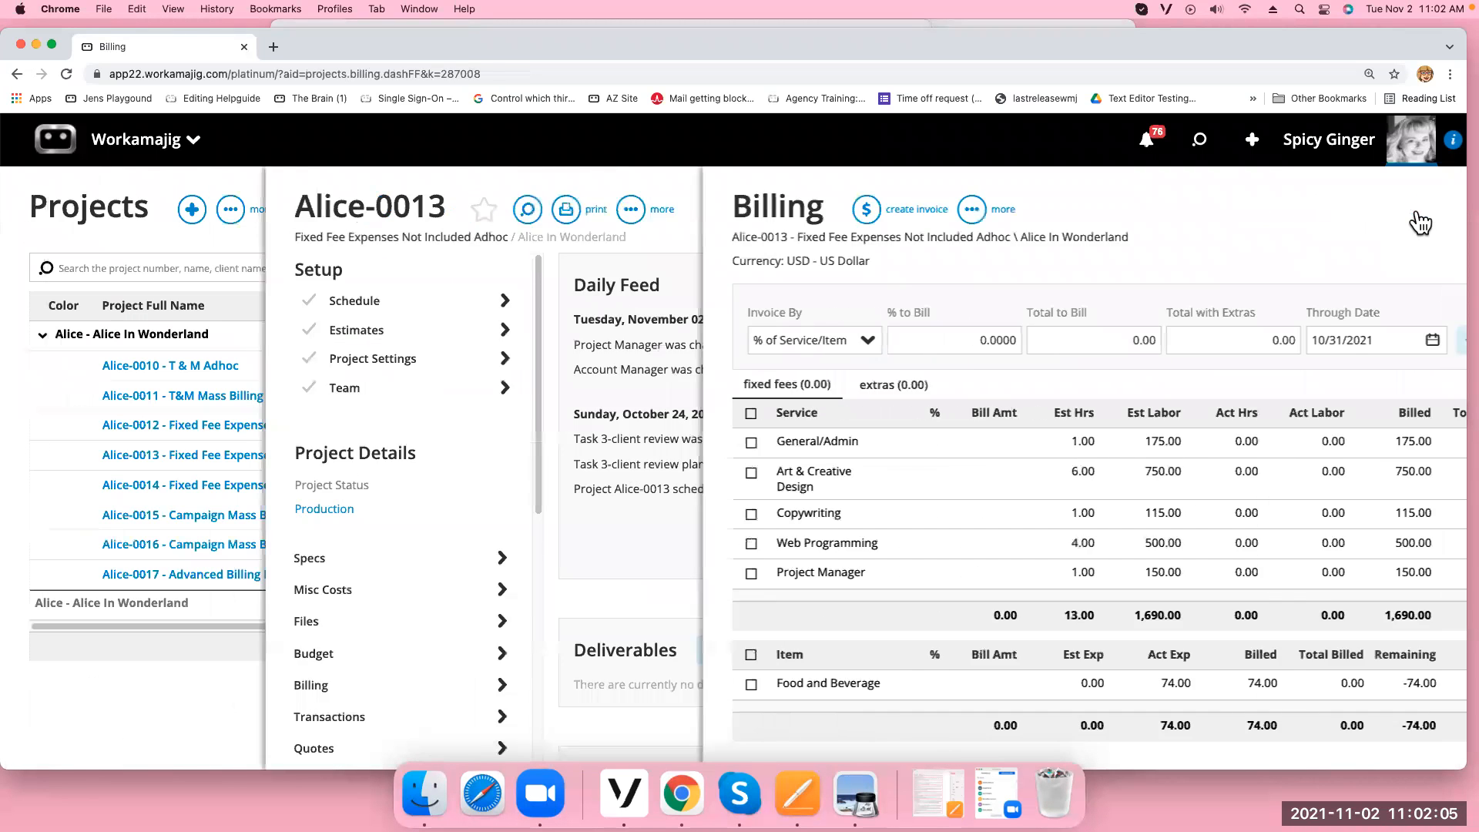
Leave Billing and open estimate 503 'website new' from Alice-0013's Estimates
{"action": "left_click", "coordinate": [1420, 219]}
{"action": "left_click", "coordinate": [691, 331]}
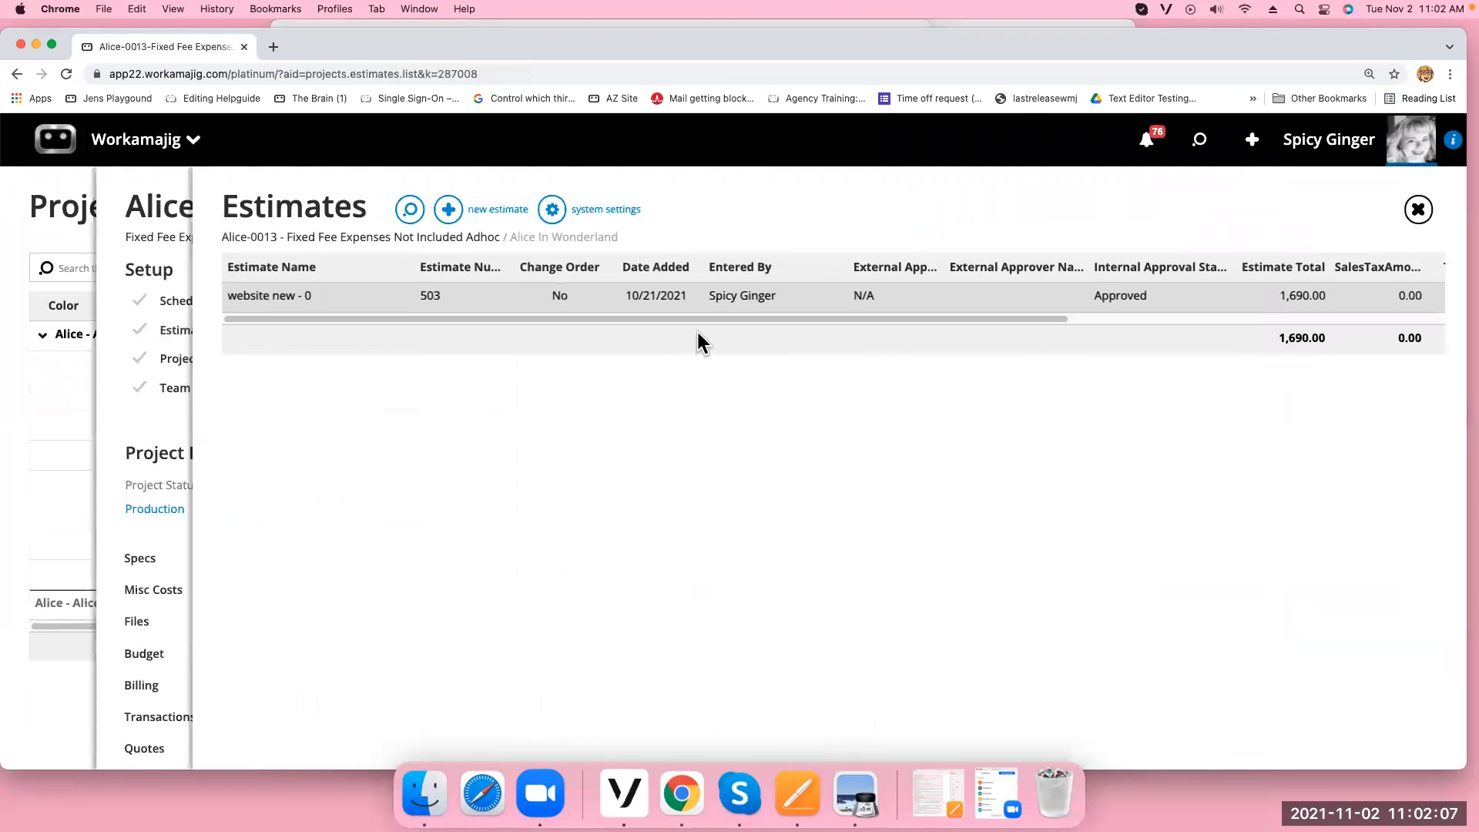
{"action": "left_click", "coordinate": [750, 297]}
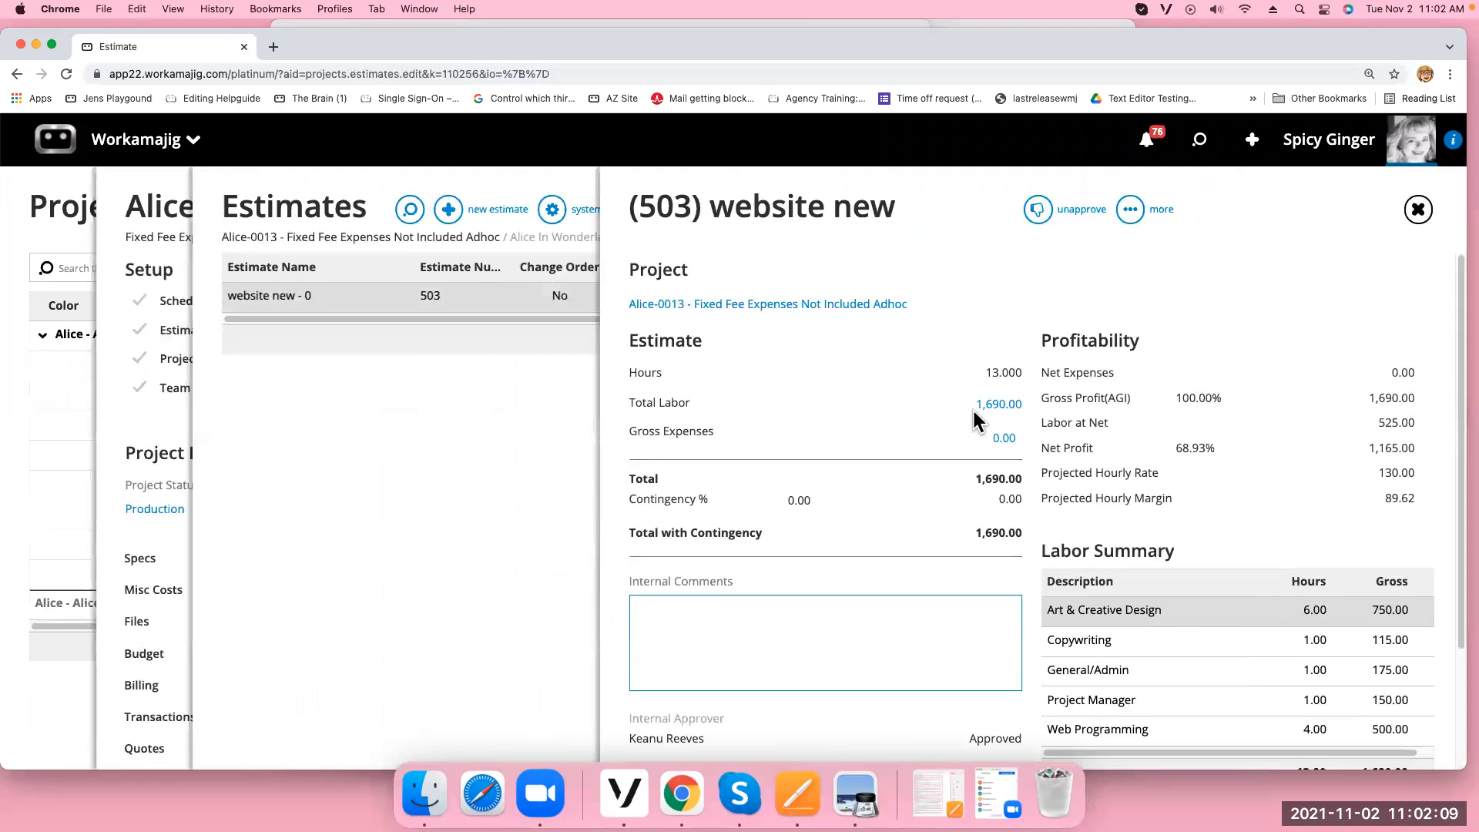
{"action": "left_click", "coordinate": [1130, 215]}
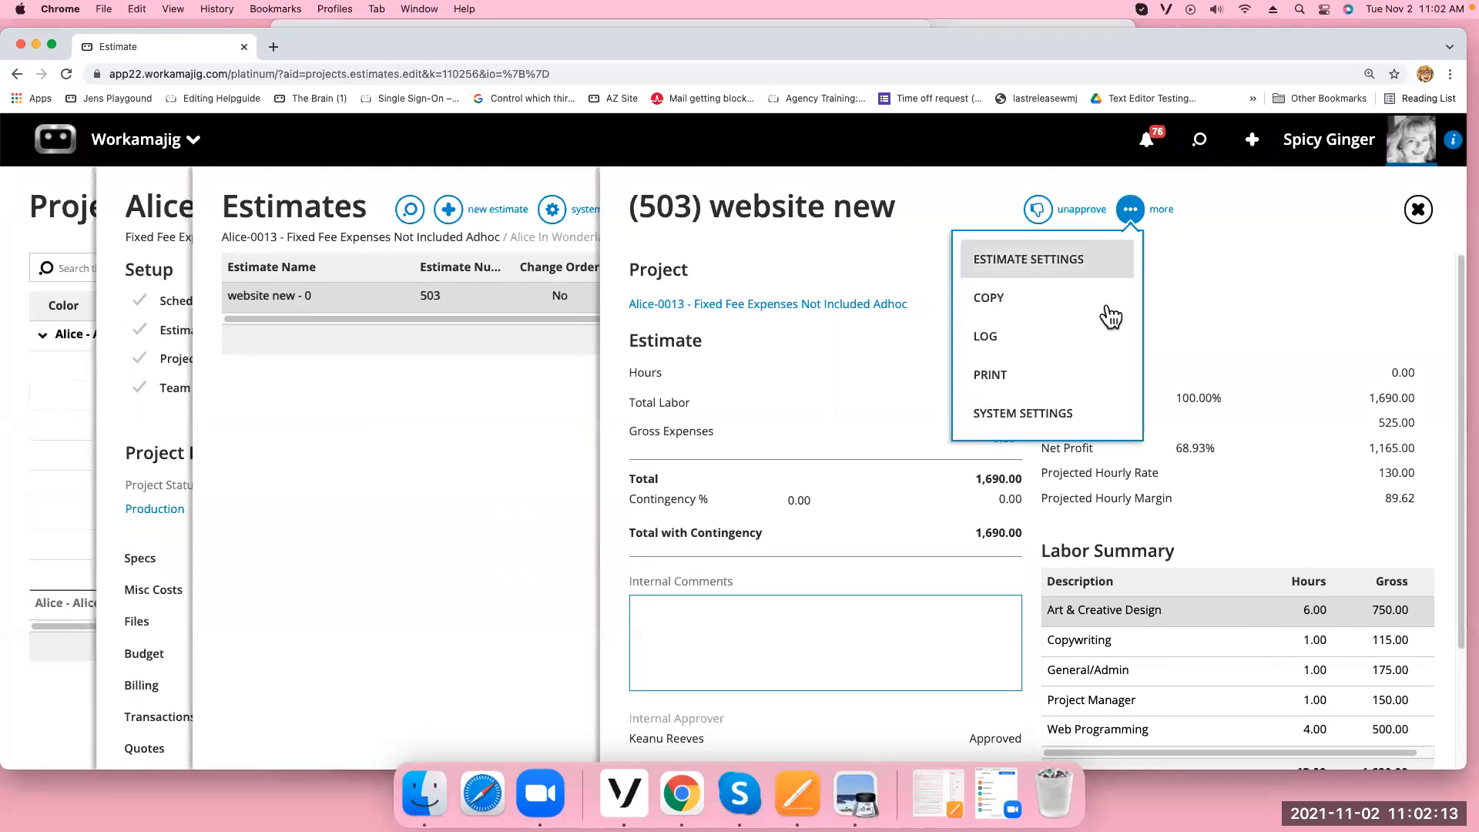
{"action": "left_click", "coordinate": [1241, 299]}
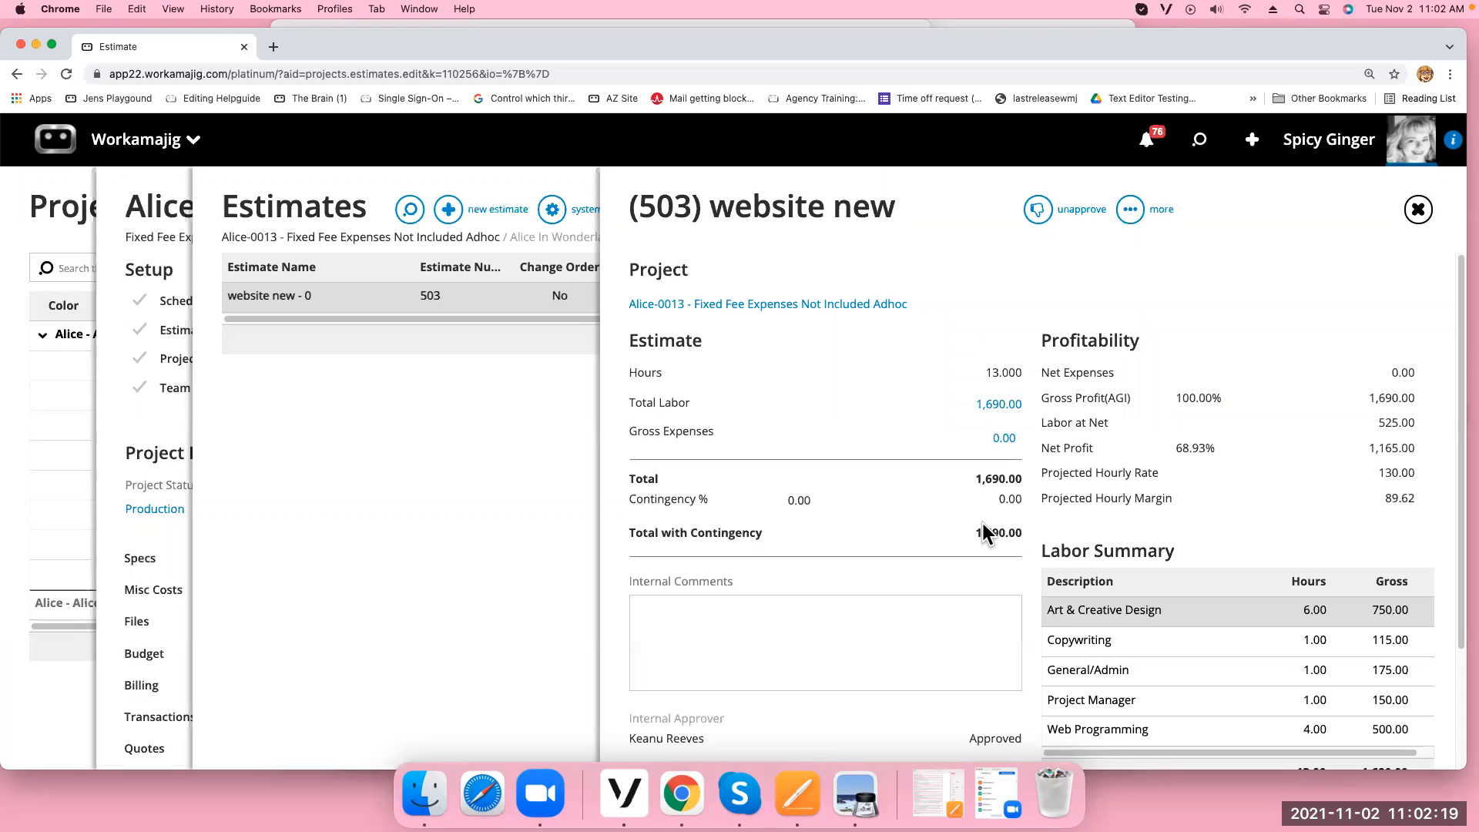
Review estimate 503's 1,690.00 labor breakout, then close the estimate panels
{"action": "left_click", "coordinate": [999, 406]}
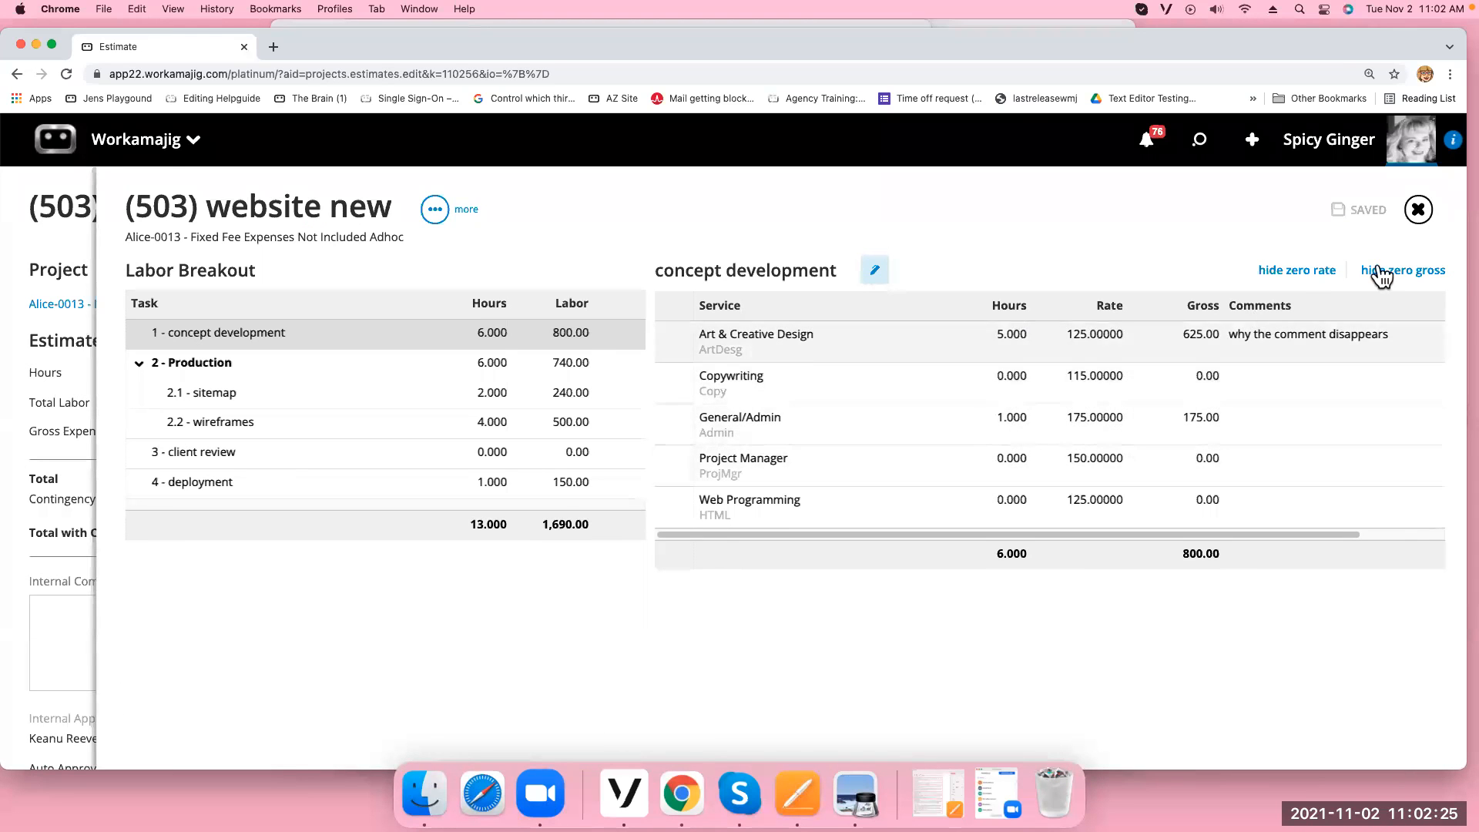
{"action": "left_click", "coordinate": [1418, 211]}
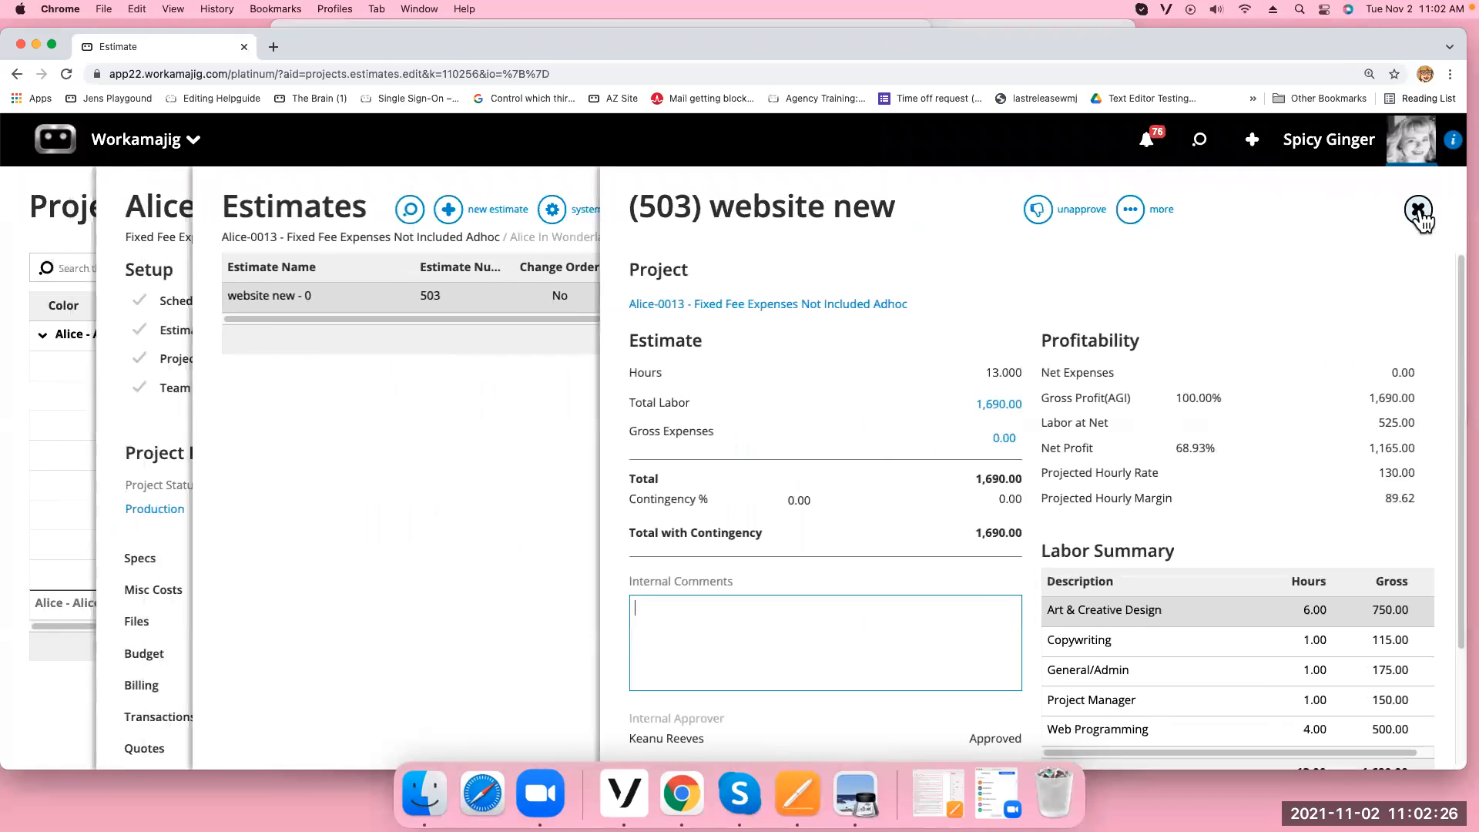
{"action": "left_click", "coordinate": [1130, 212]}
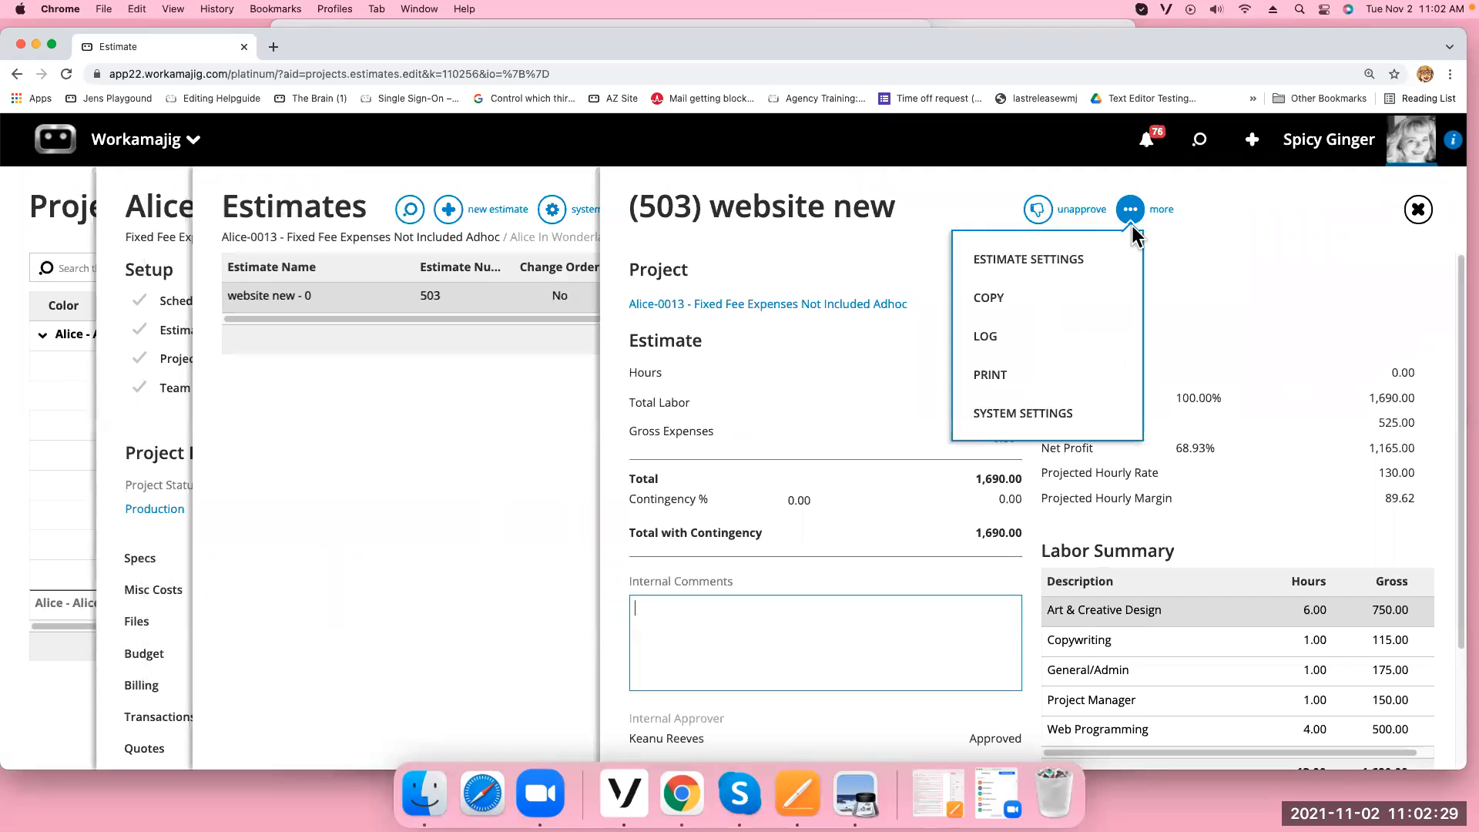
{"action": "left_click", "coordinate": [1417, 209]}
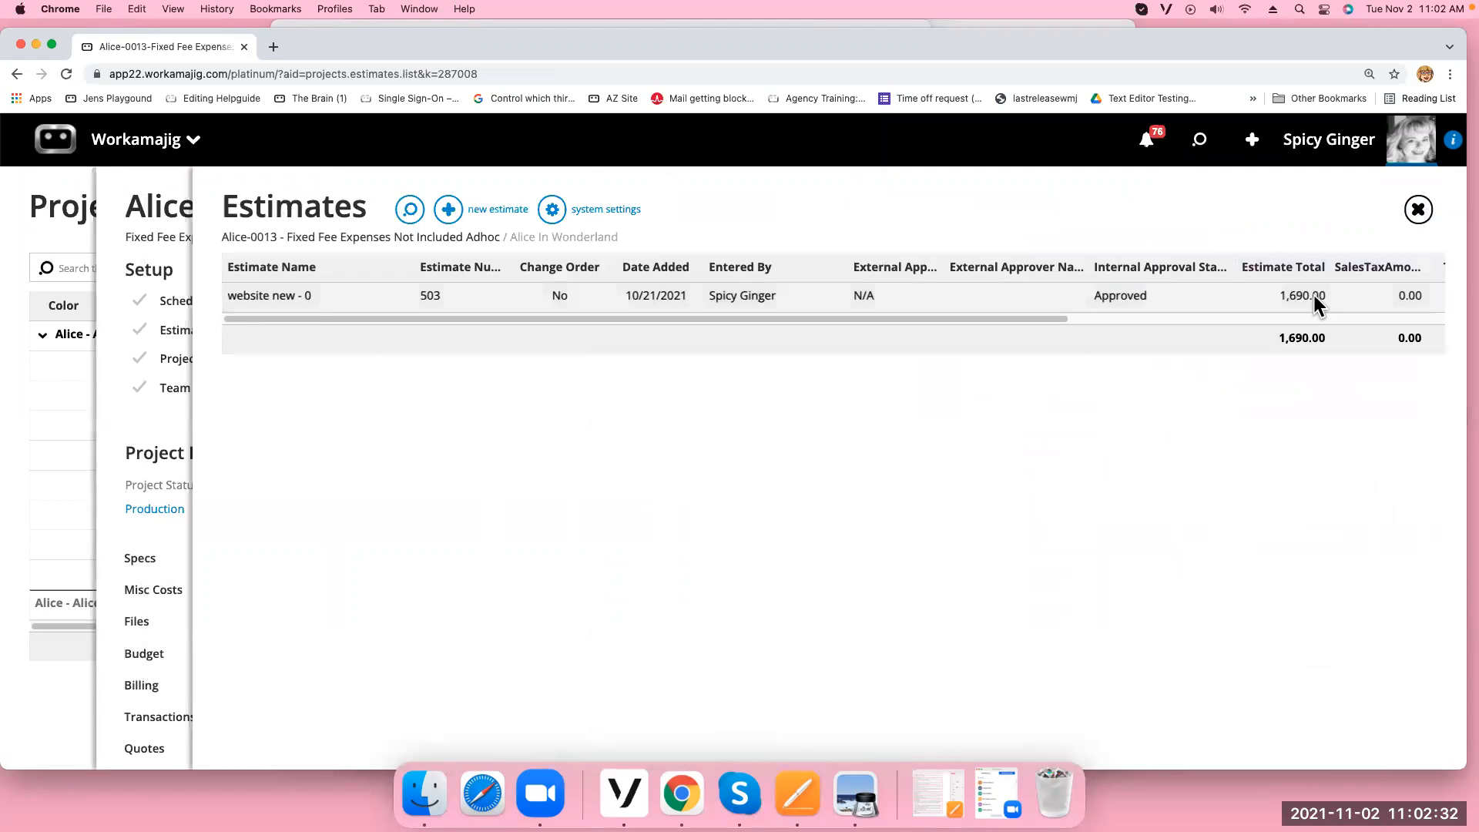
{"action": "left_click", "coordinate": [1418, 209]}
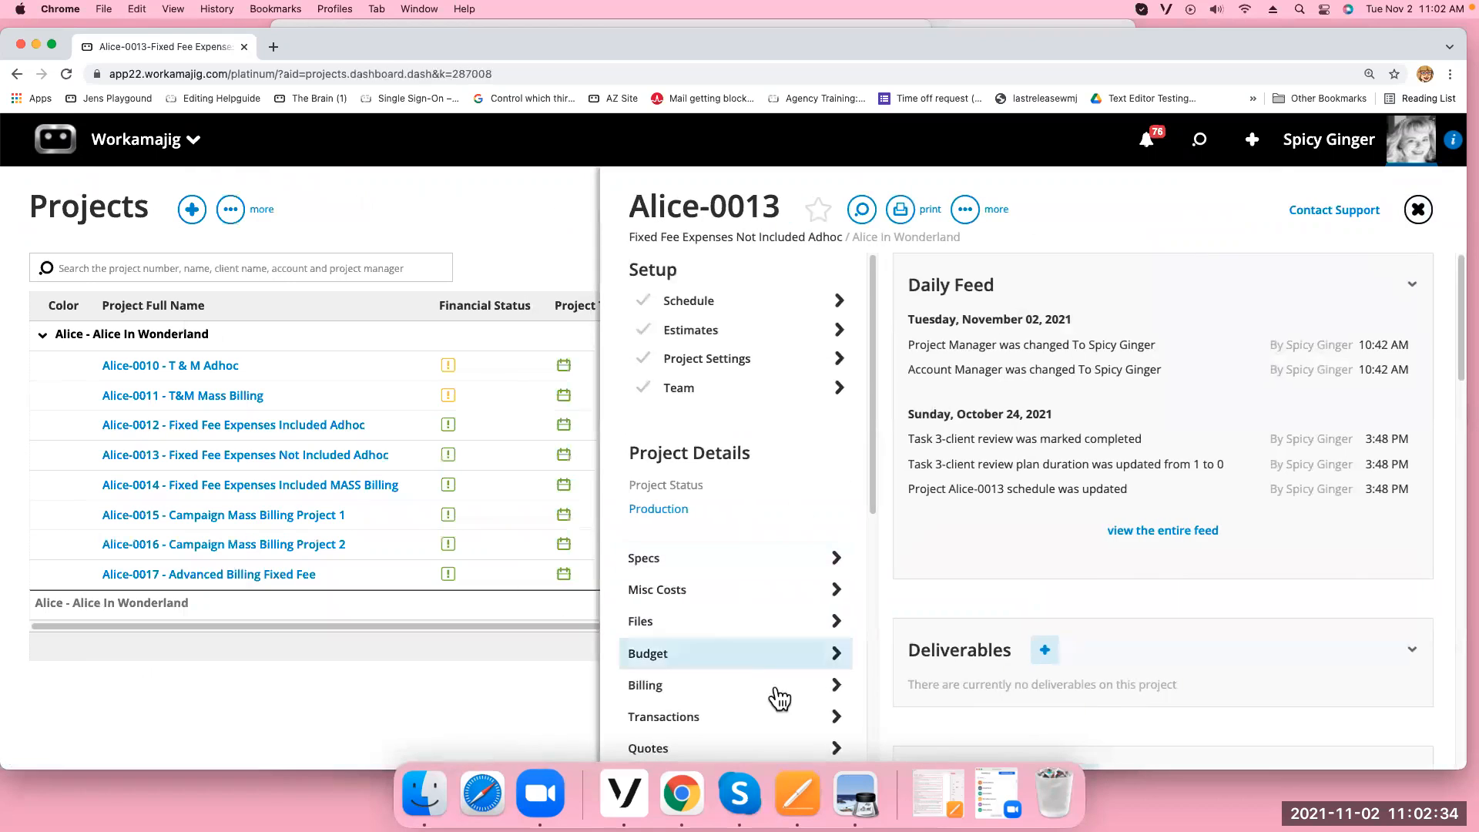
From Alice-0013's billing worksheet, list Existing Invoices and open INV-0429
{"action": "left_click", "coordinate": [706, 691]}
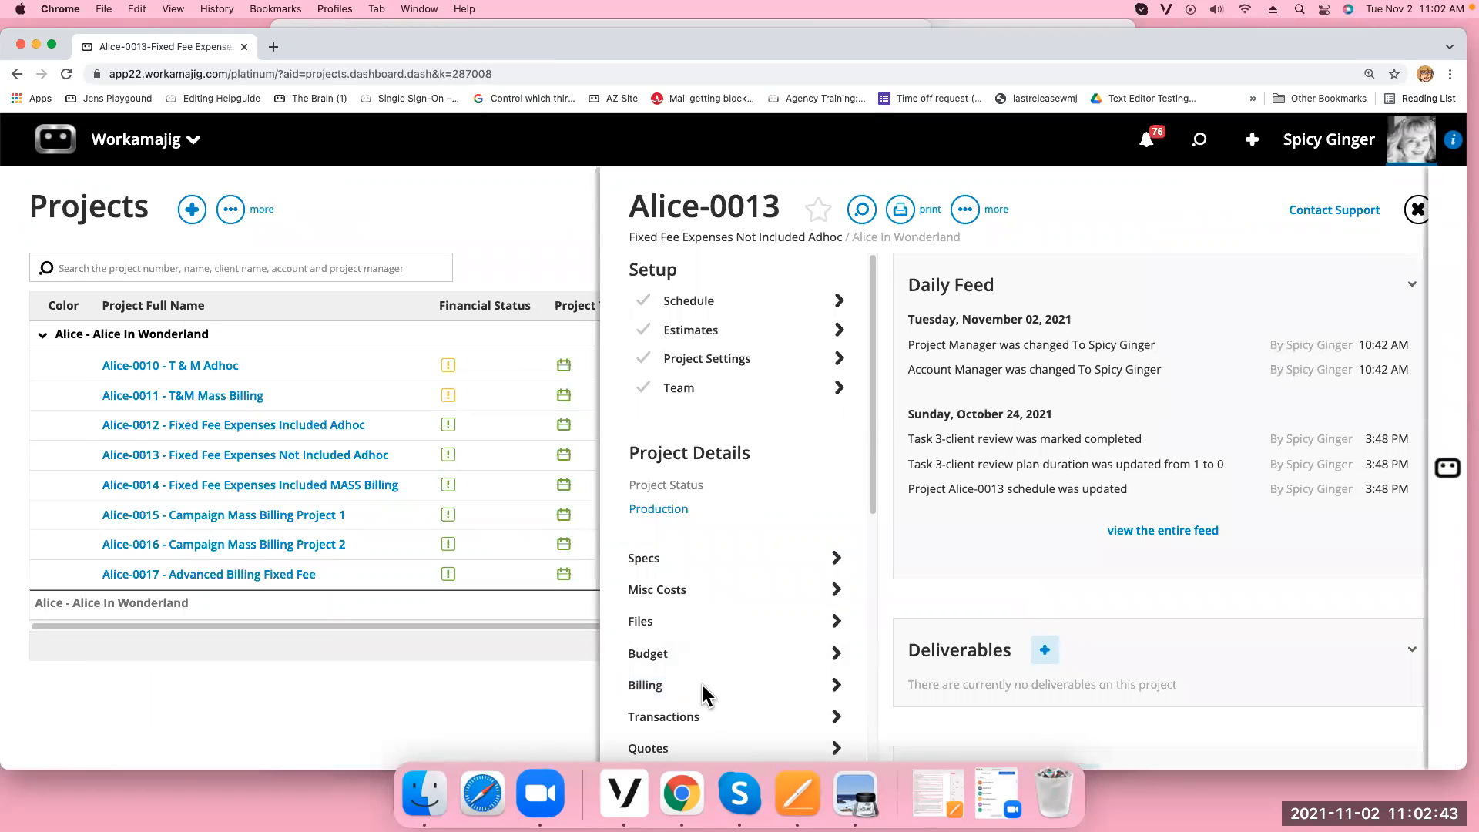
{"action": "left_click", "coordinate": [700, 681]}
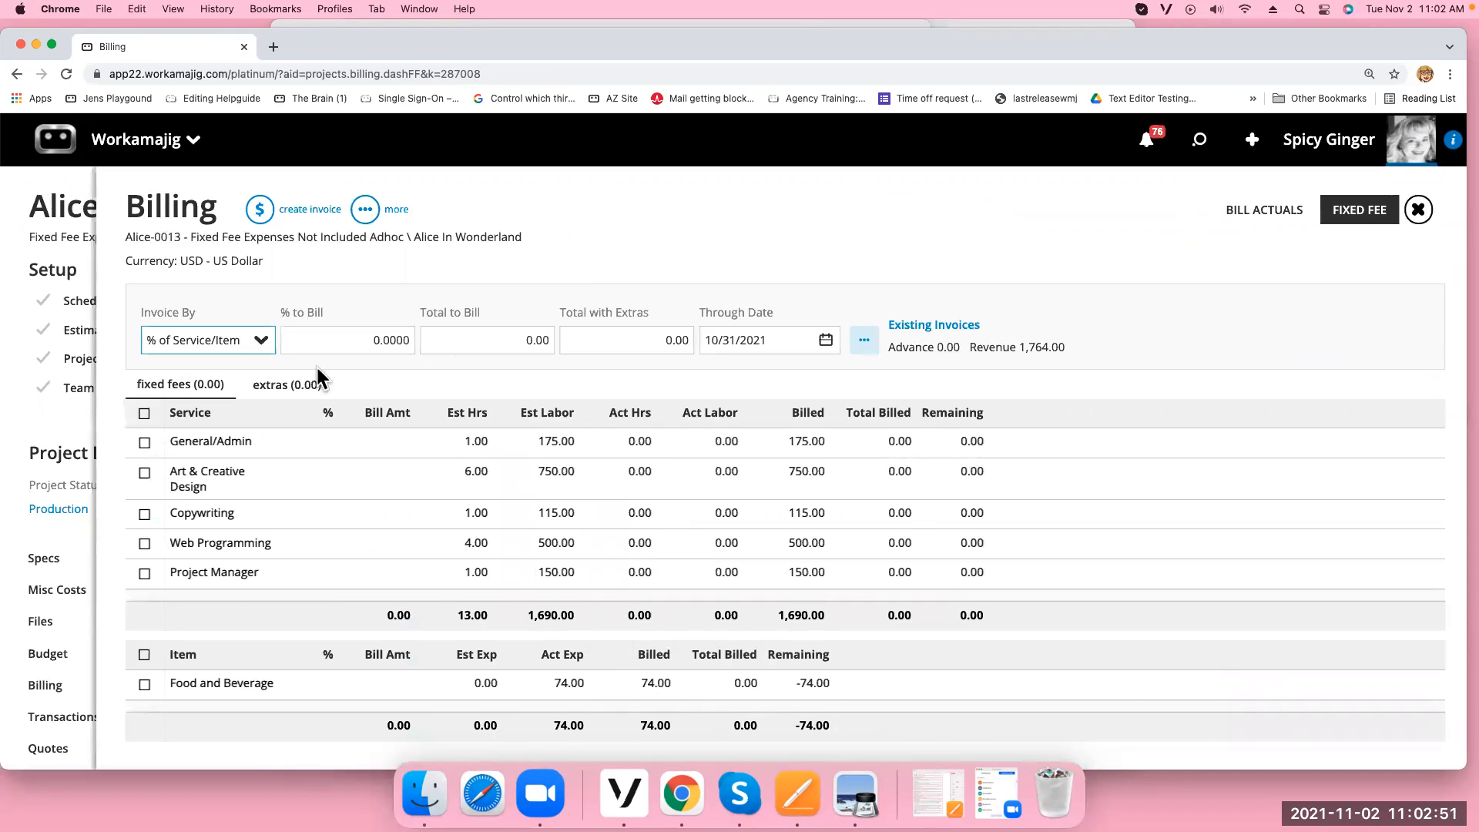
{"action": "left_click", "coordinate": [281, 385]}
{"action": "left_click", "coordinate": [154, 385]}
{"action": "left_click", "coordinate": [145, 413]}
{"action": "left_click", "coordinate": [145, 415]}
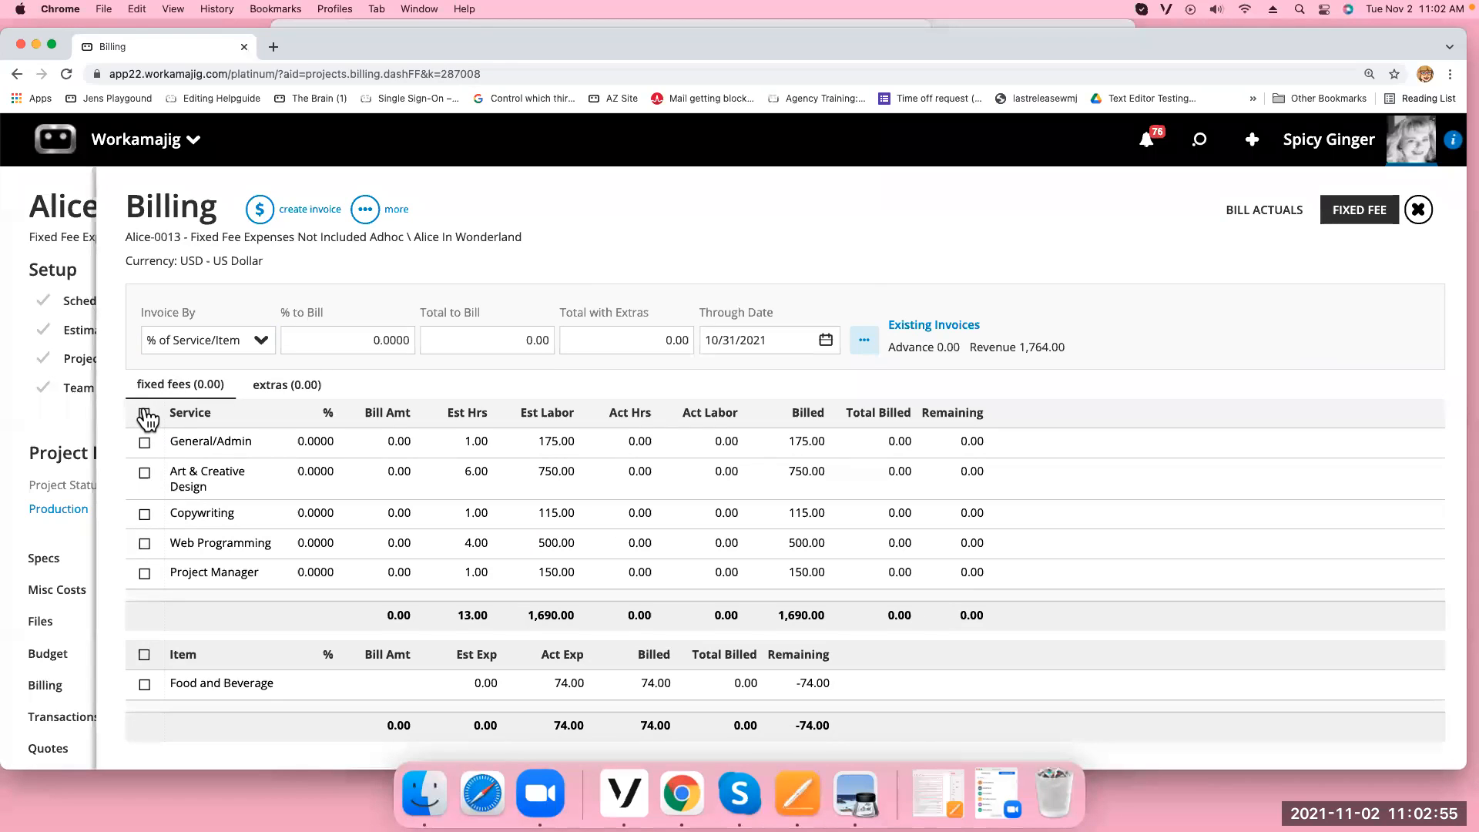
{"action": "left_click", "coordinate": [941, 323]}
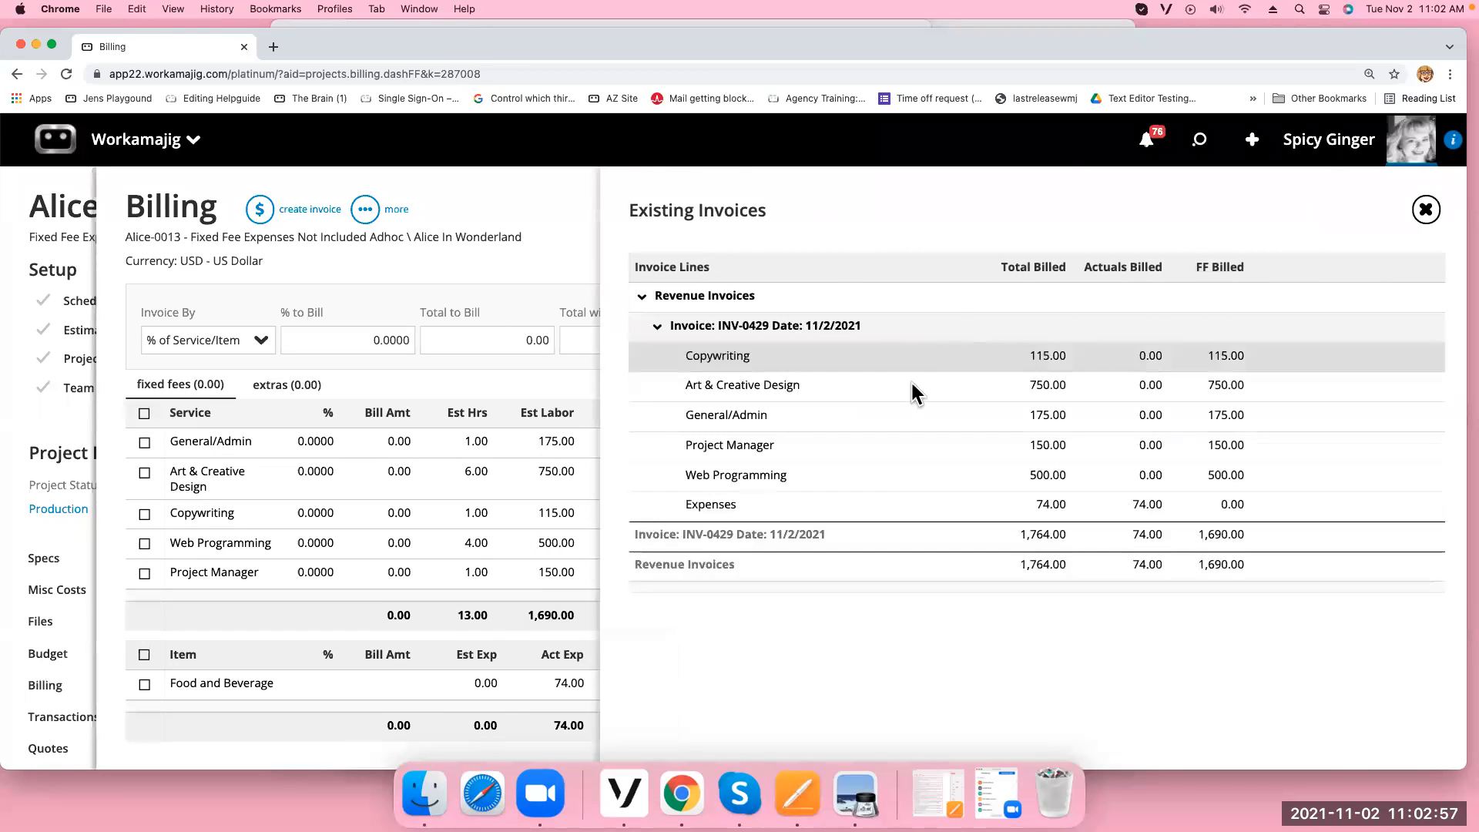
{"action": "left_click", "coordinate": [872, 445]}
Unapprove invoice INV-0429 and reload the Billing page
{"action": "left_click", "coordinate": [380, 218]}
{"action": "left_click", "coordinate": [336, 296]}
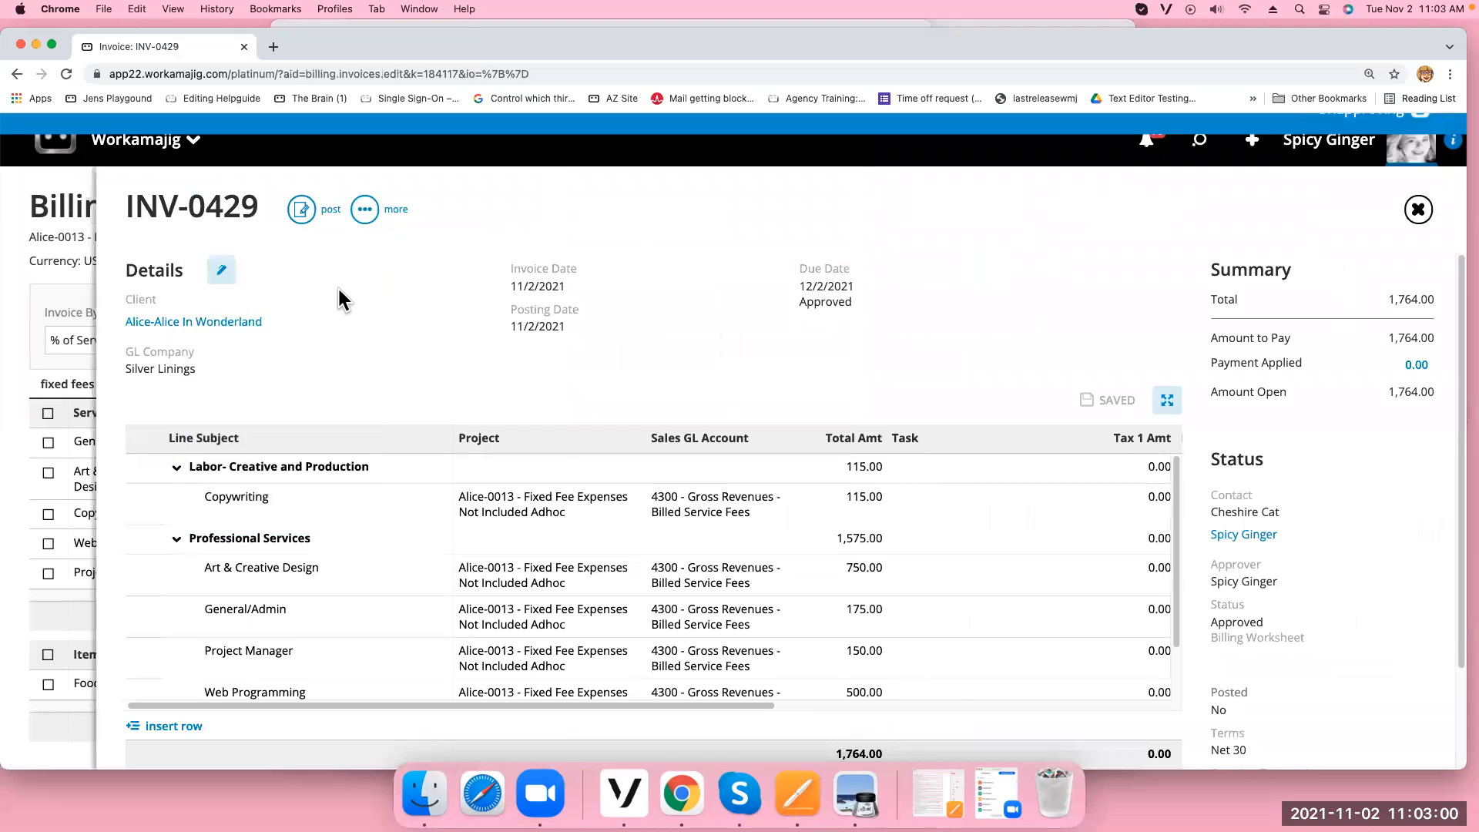
{"action": "left_click", "coordinate": [1419, 209]}
{"action": "left_click", "coordinate": [473, 215]}
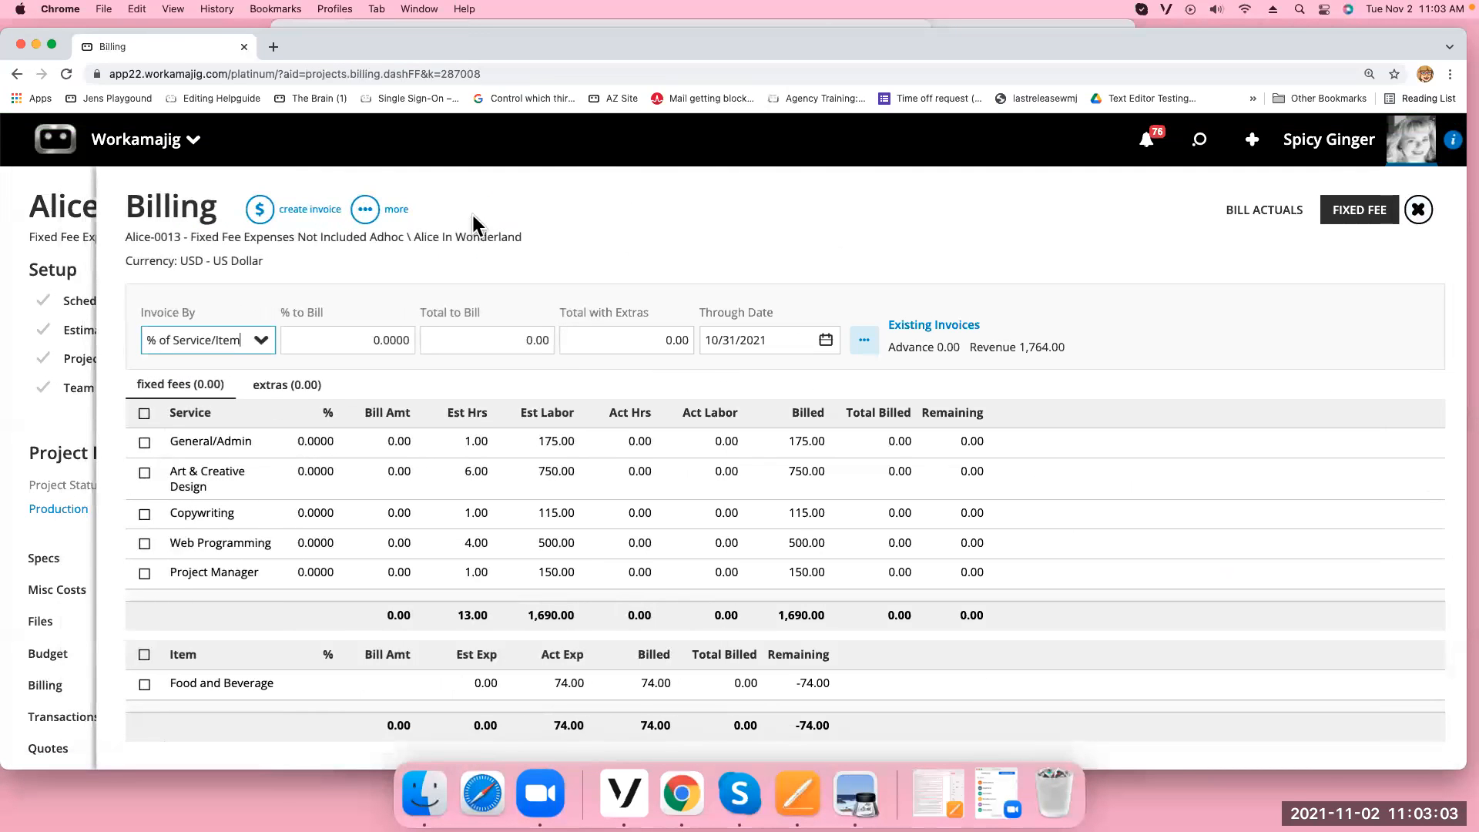
{"action": "left_click", "coordinate": [65, 75]}
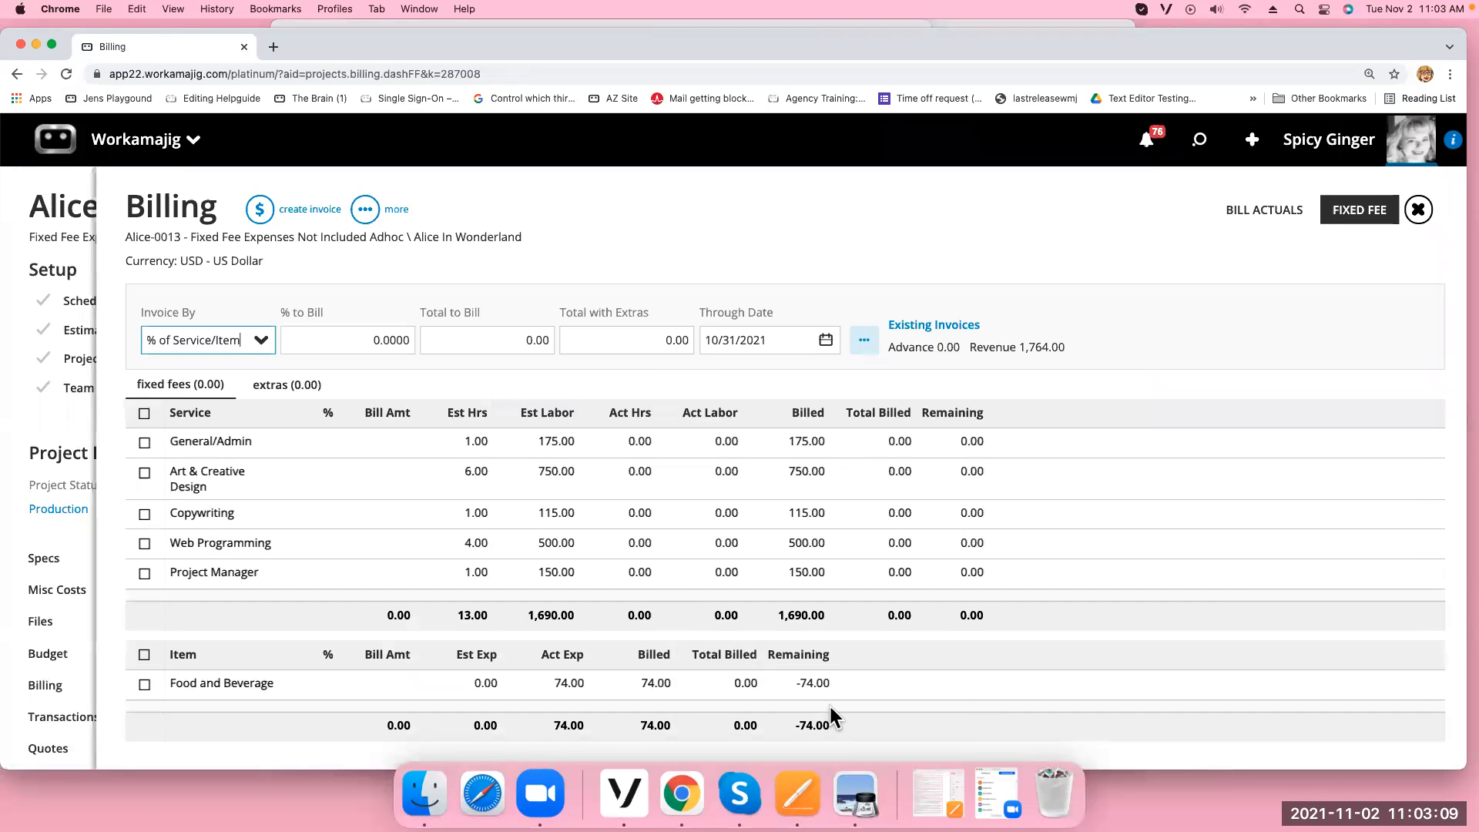
Reopen INV-0429 from Existing Invoices, delete it, and refresh Billing
{"action": "left_click", "coordinate": [934, 325]}
{"action": "left_click", "coordinate": [881, 325]}
{"action": "left_click", "coordinate": [878, 402]}
{"action": "left_click", "coordinate": [382, 211]}
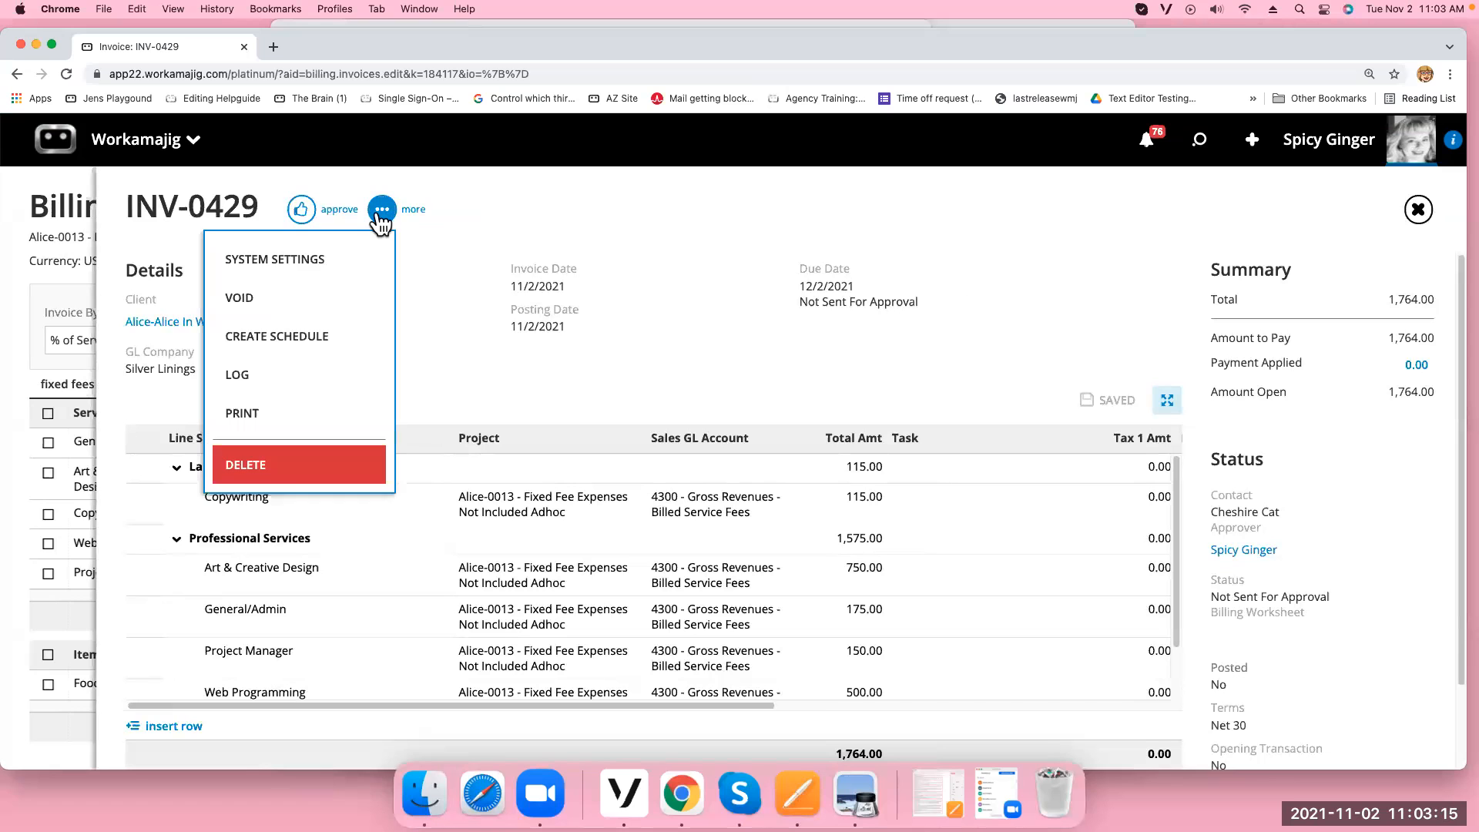
{"action": "left_click", "coordinate": [295, 469]}
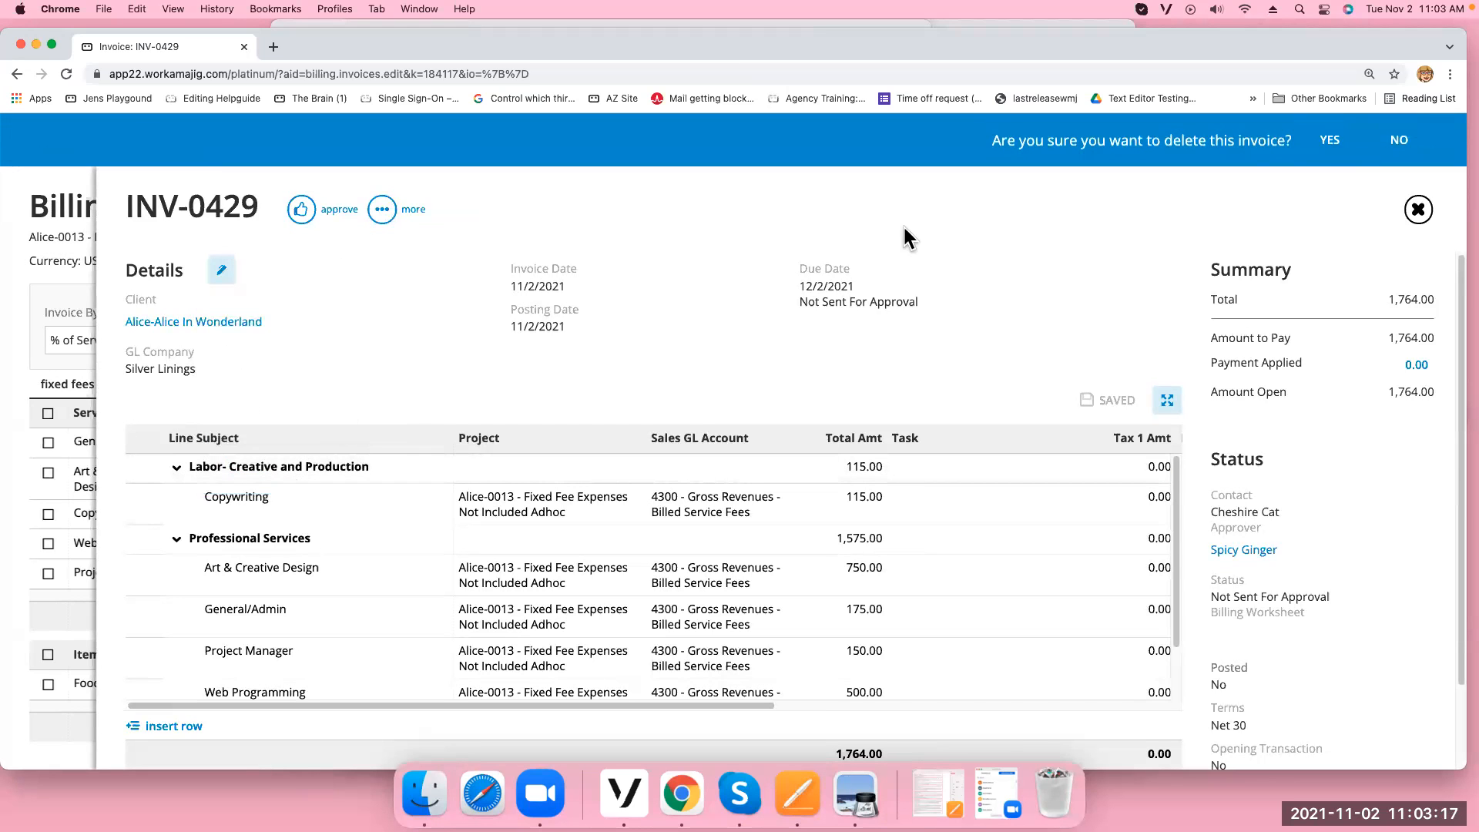
{"action": "left_click", "coordinate": [1331, 140]}
{"action": "left_click", "coordinate": [1418, 209]}
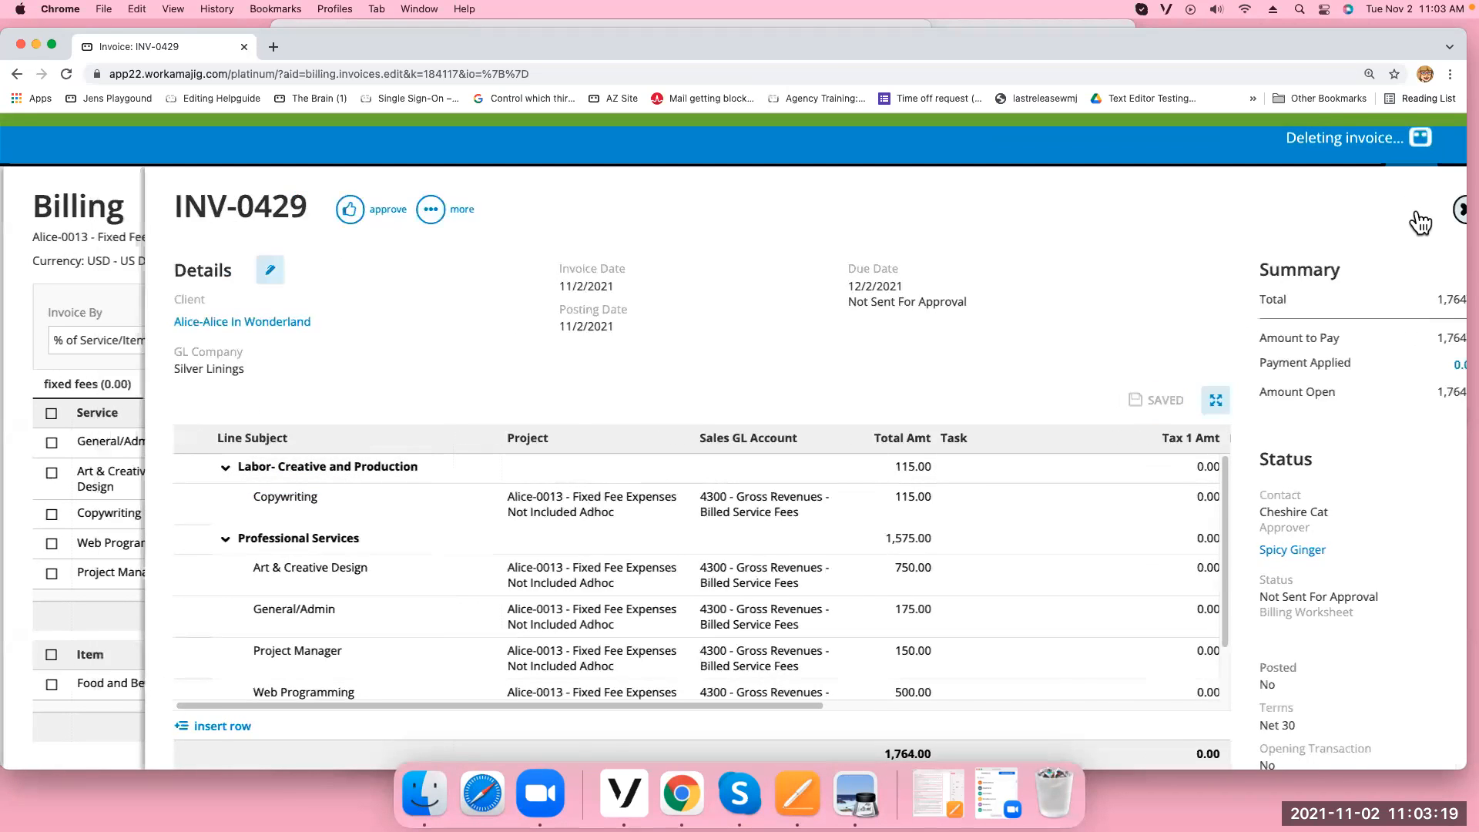
{"action": "left_click", "coordinate": [1426, 210]}
{"action": "left_click", "coordinate": [66, 76]}
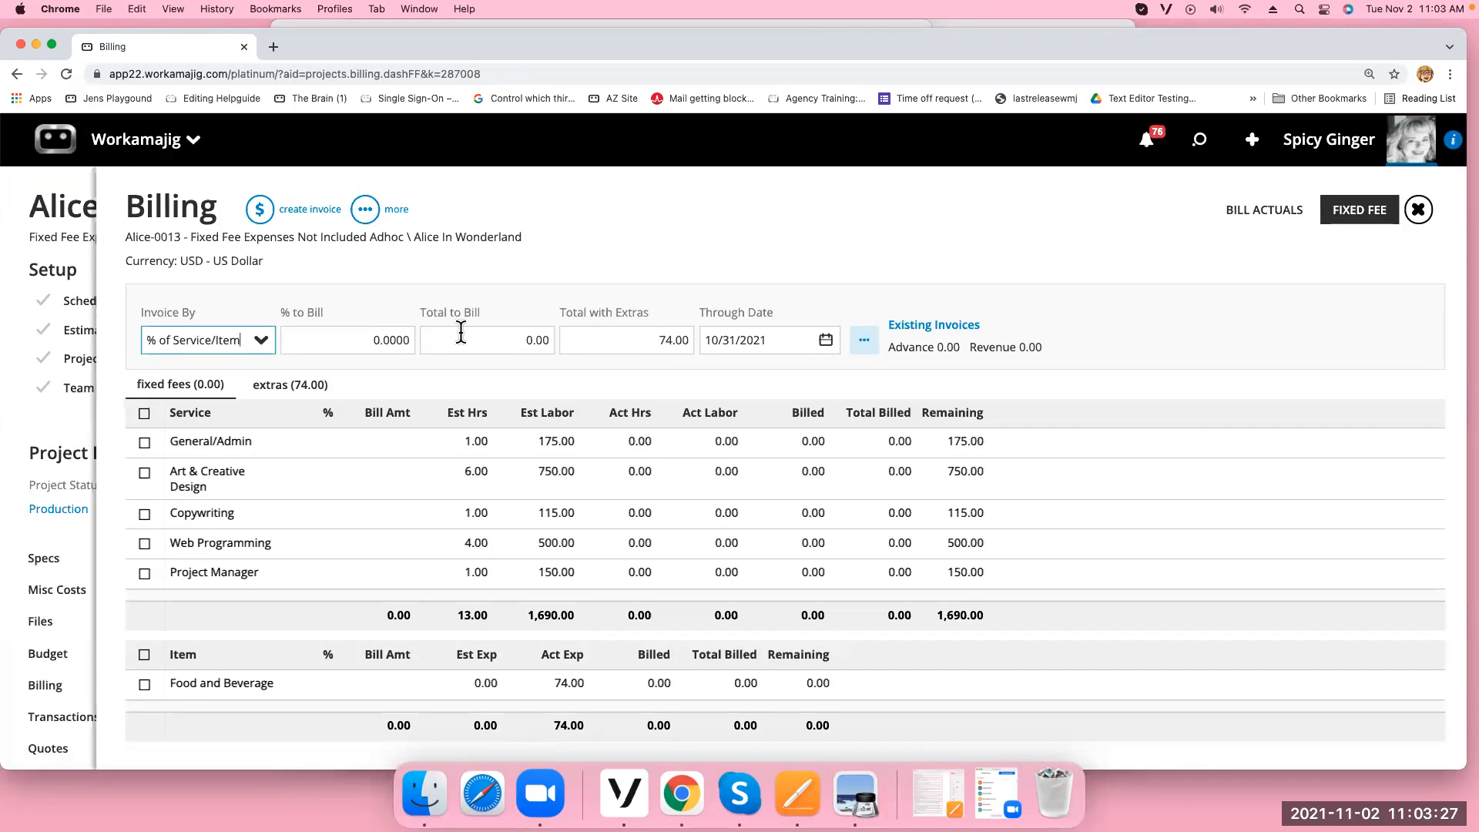
Bill all five services at 100%, toggle the Food and Beverage expense on and off, then leave Billing
{"action": "left_click", "coordinate": [285, 385]}
{"action": "left_click", "coordinate": [195, 387]}
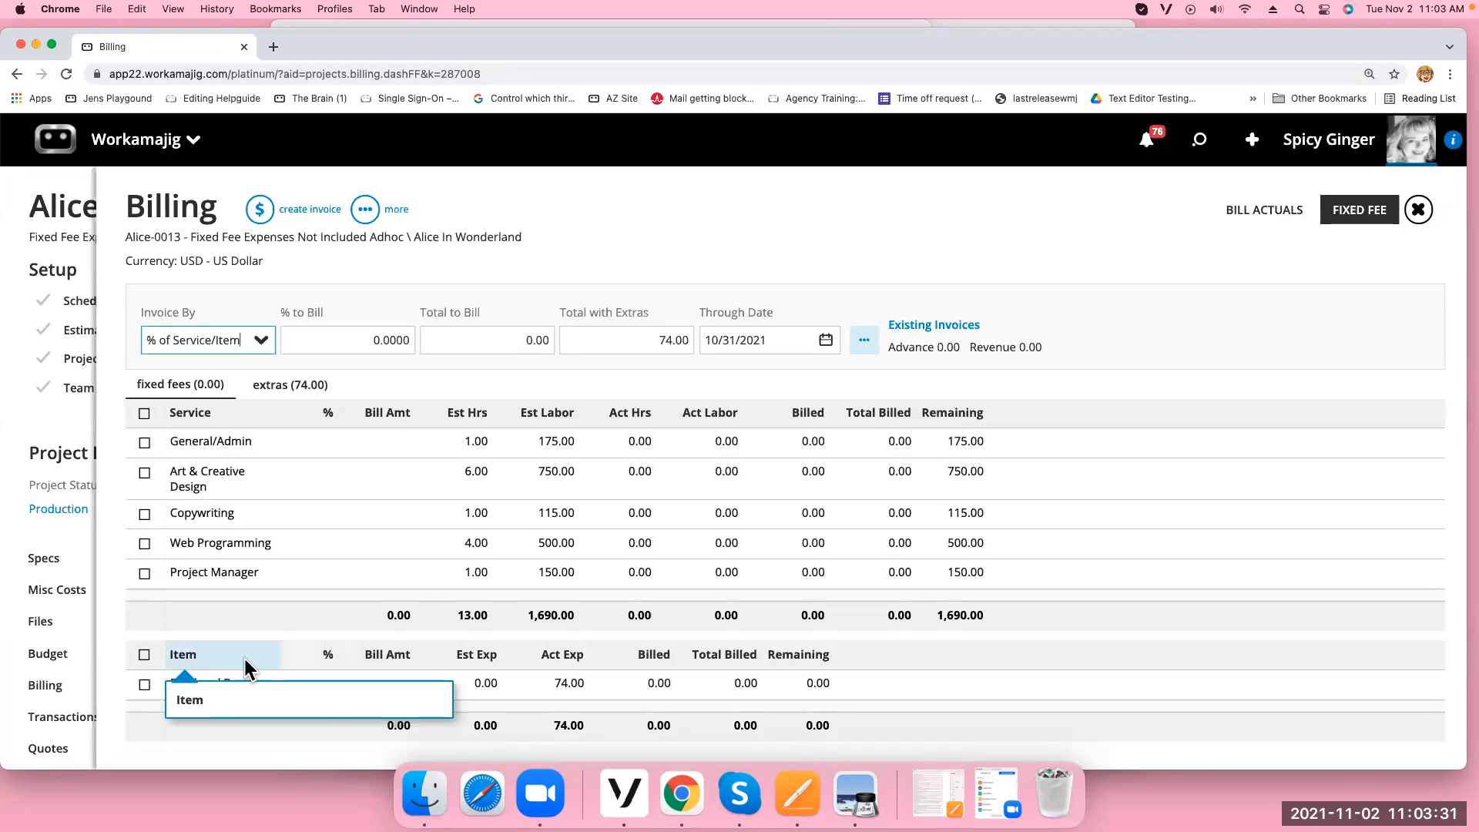
{"action": "left_click", "coordinate": [144, 413]}
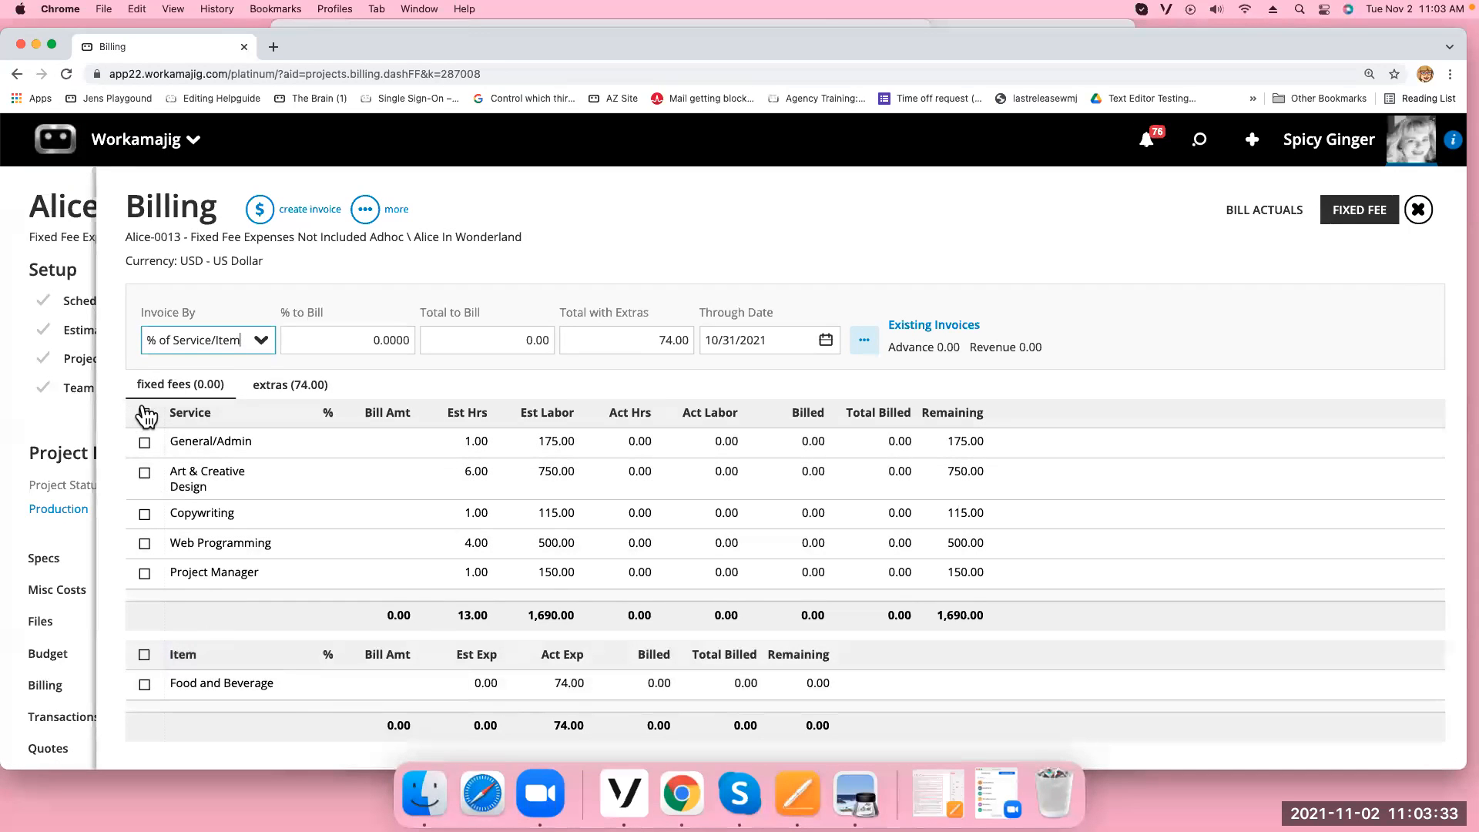
{"action": "left_click", "coordinate": [144, 654]}
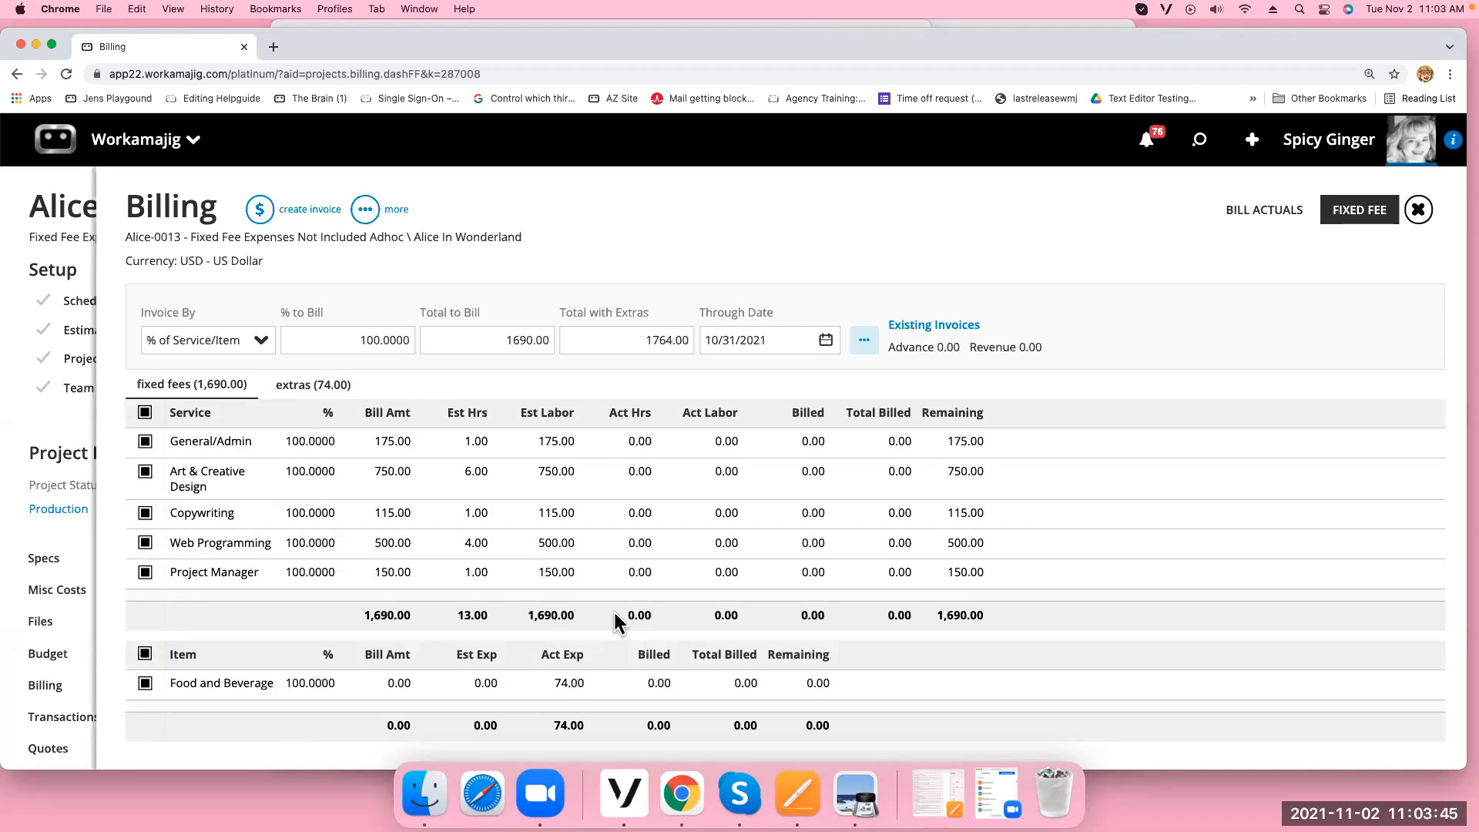
{"action": "left_click", "coordinate": [146, 656]}
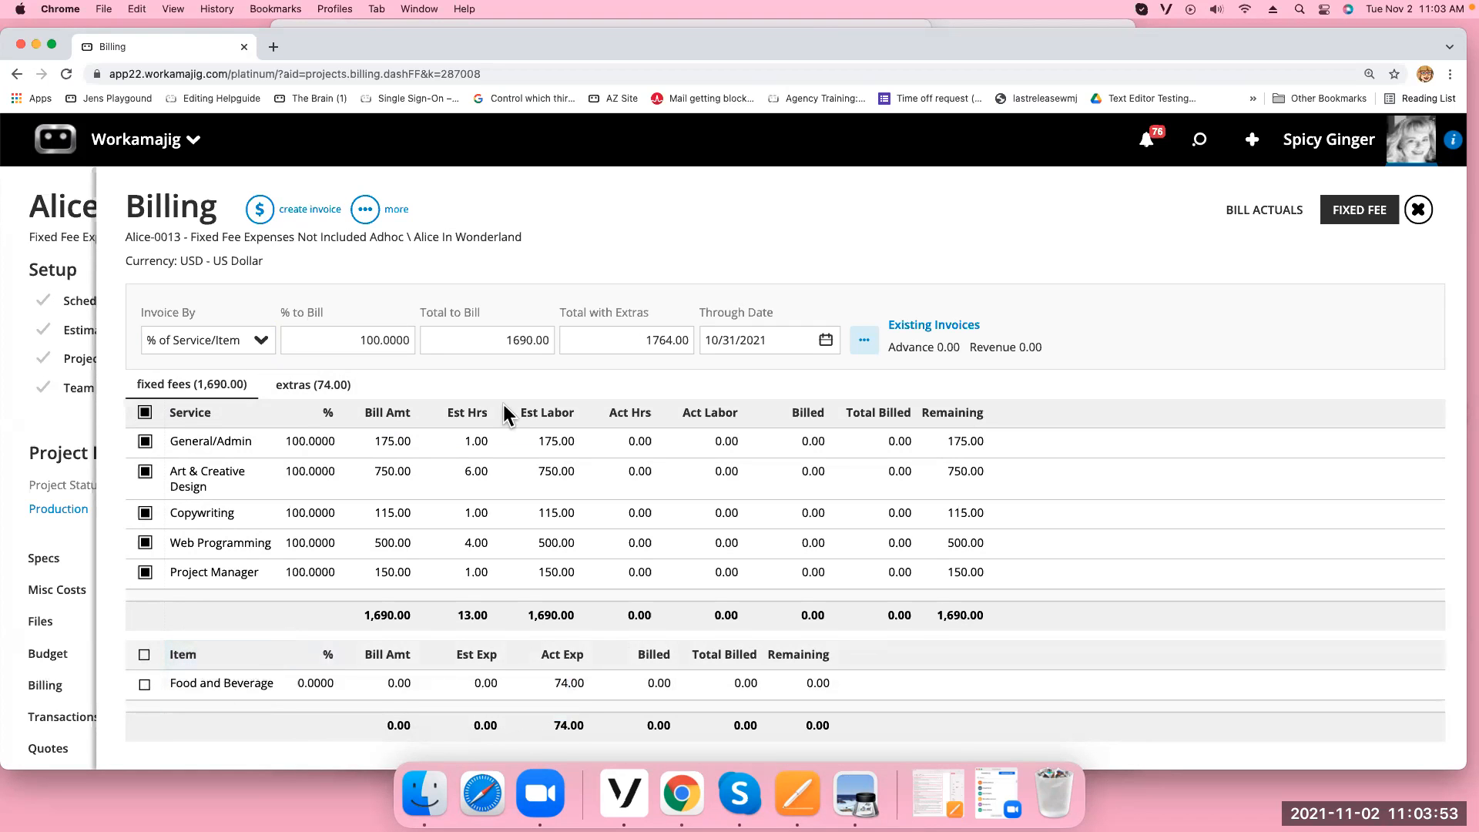
{"action": "left_click", "coordinate": [1418, 210]}
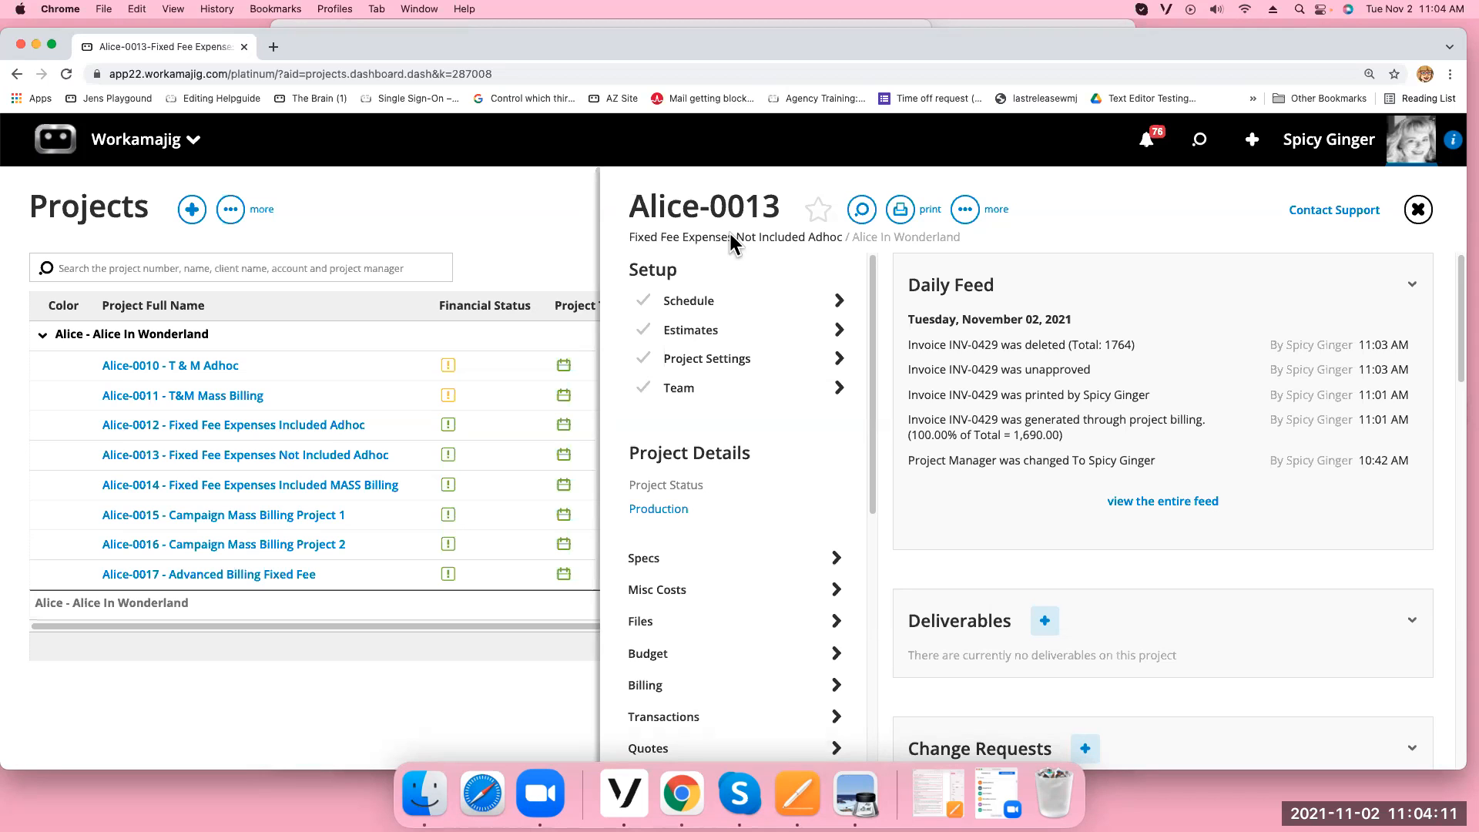
Open Unposted Transactions under Today - Accounting and print the Preposting by Account report
{"action": "left_click", "coordinate": [194, 140]}
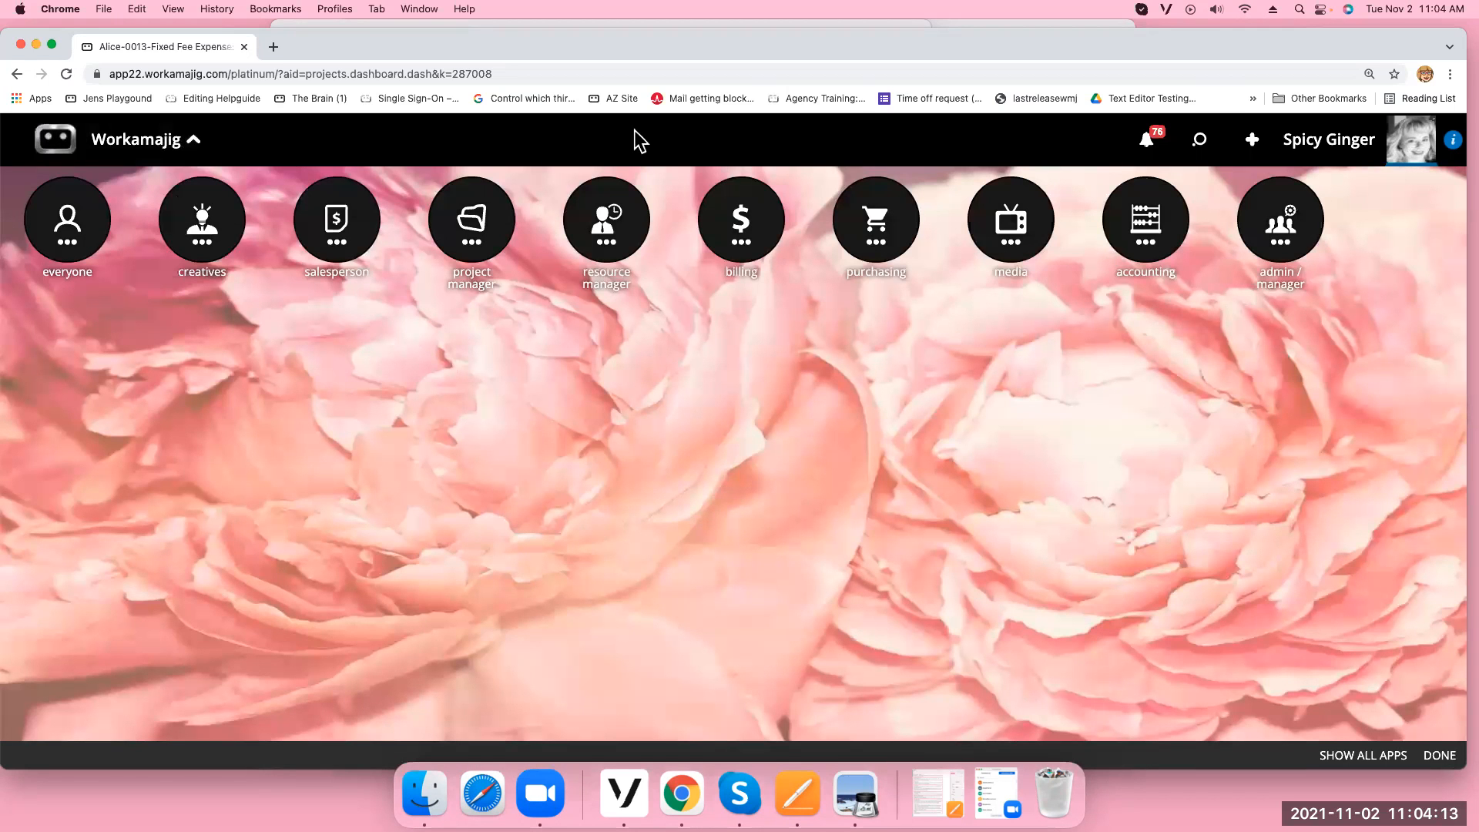
{"action": "left_click", "coordinate": [1146, 227]}
{"action": "left_click", "coordinate": [86, 394]}
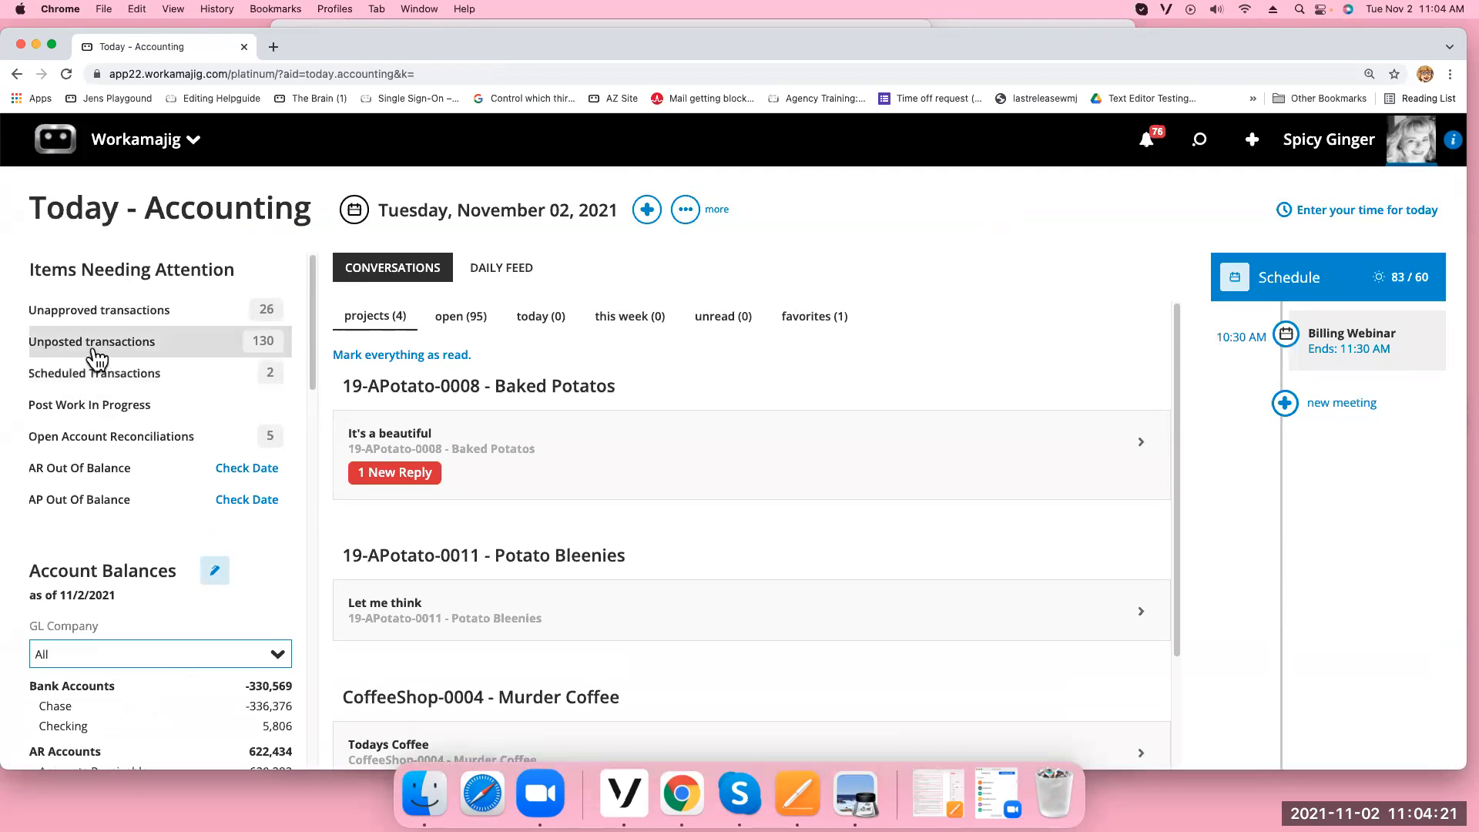
{"action": "left_click", "coordinate": [110, 347]}
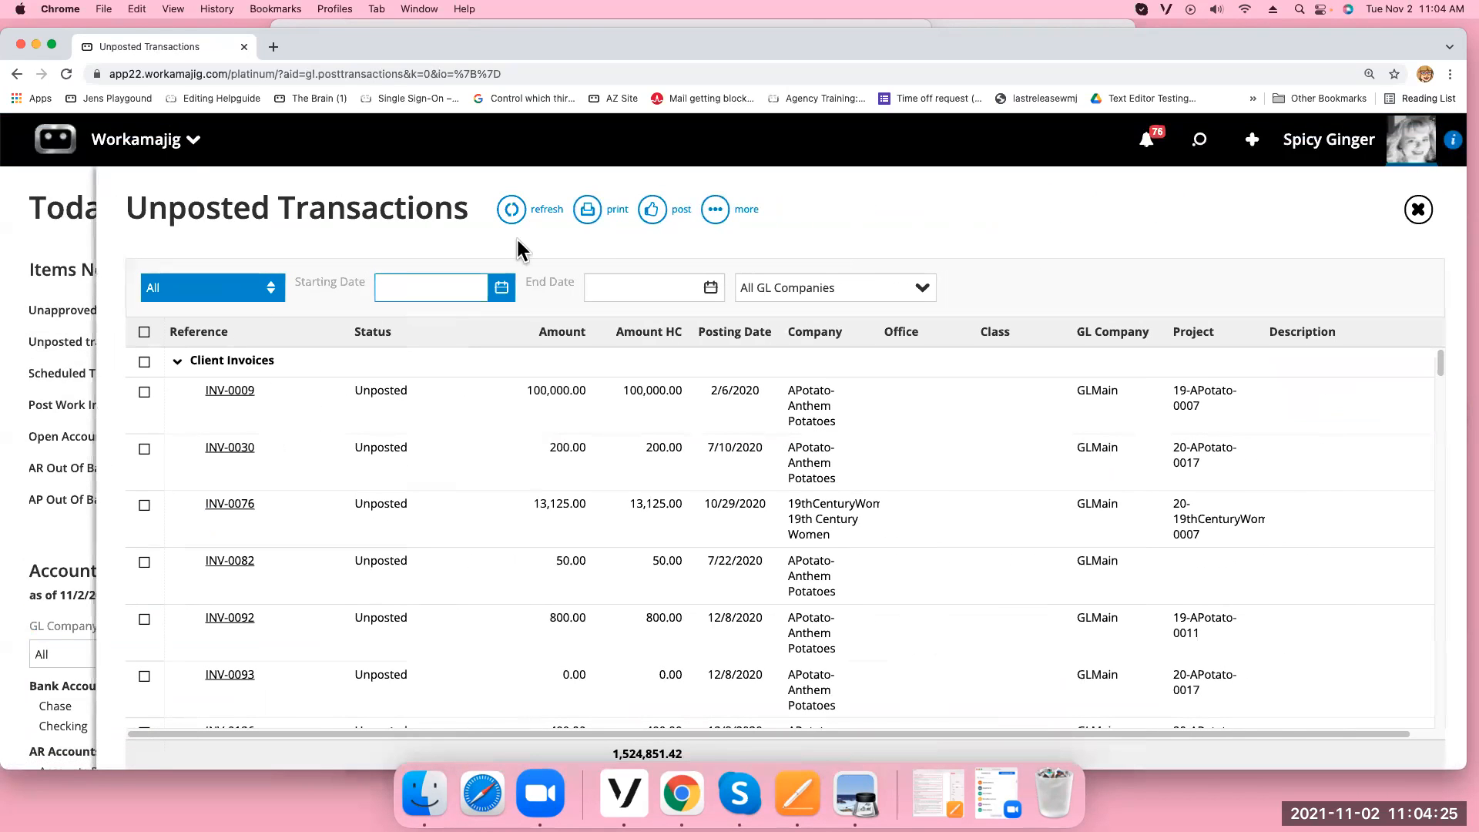
{"action": "left_click", "coordinate": [589, 217]}
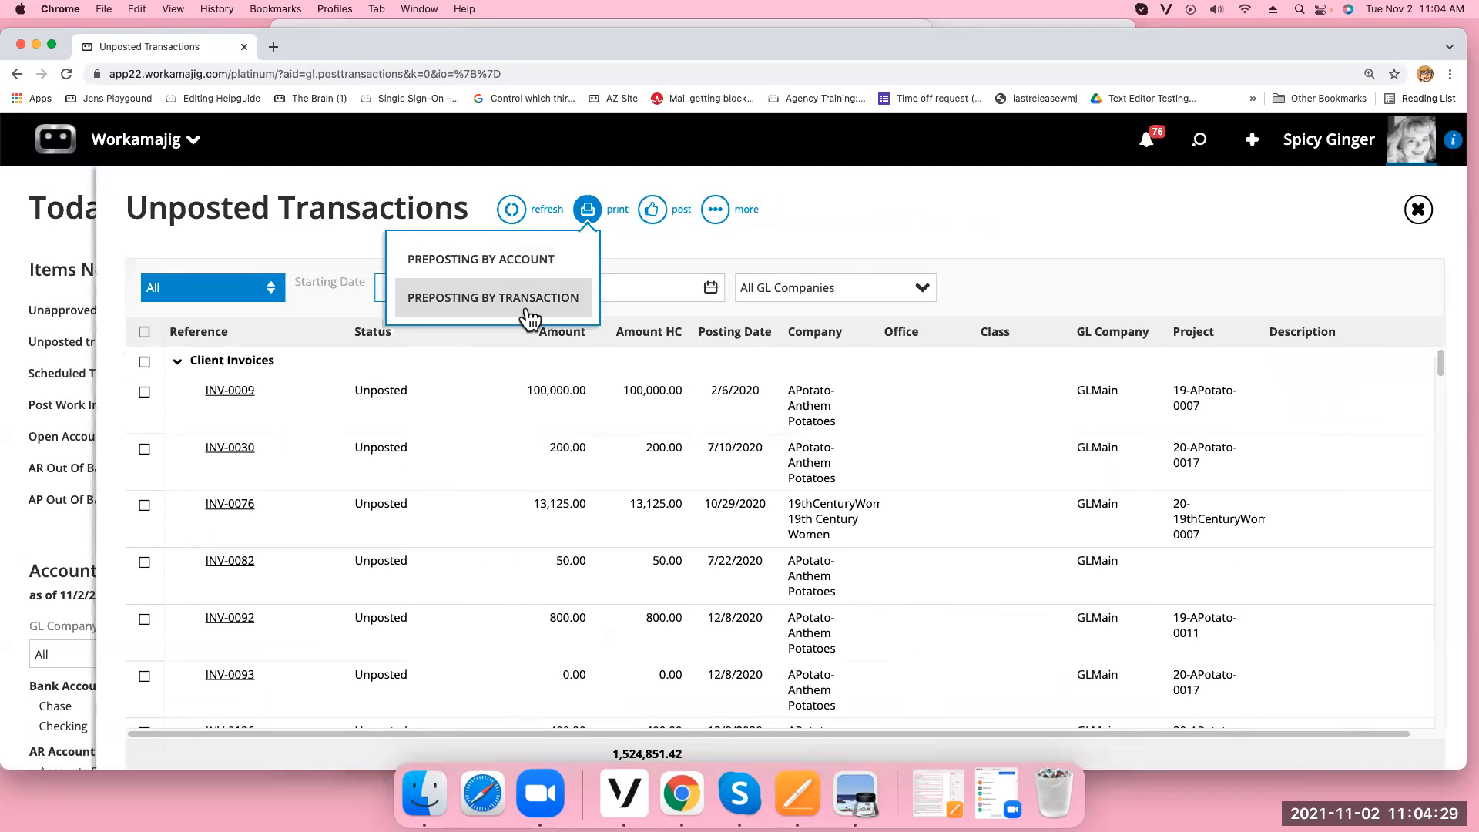
{"action": "left_click", "coordinate": [526, 264]}
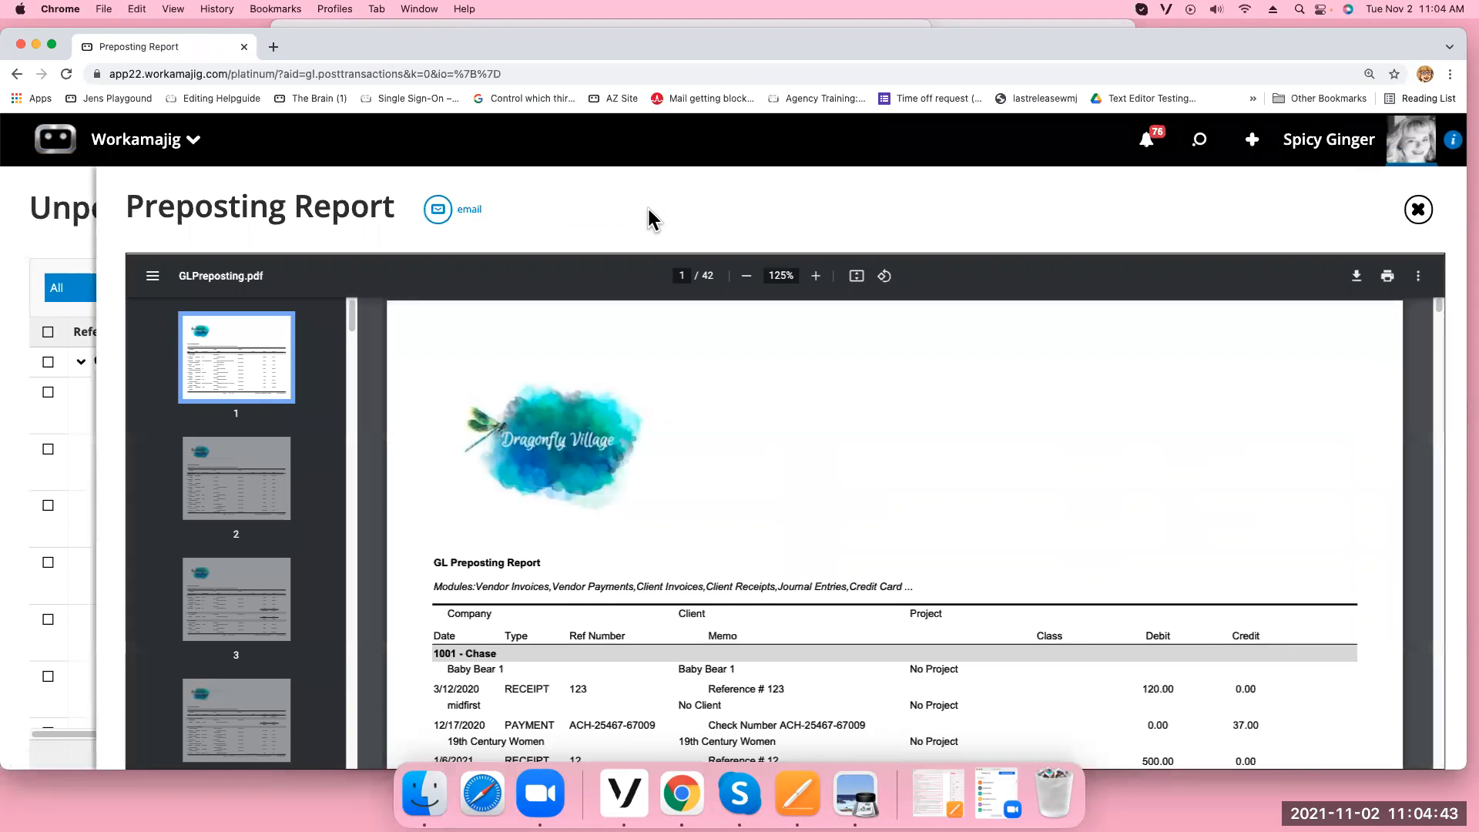
{"action": "scroll", "coordinate": [934, 403], "scroll_direction": "down", "scroll_amount": 10}
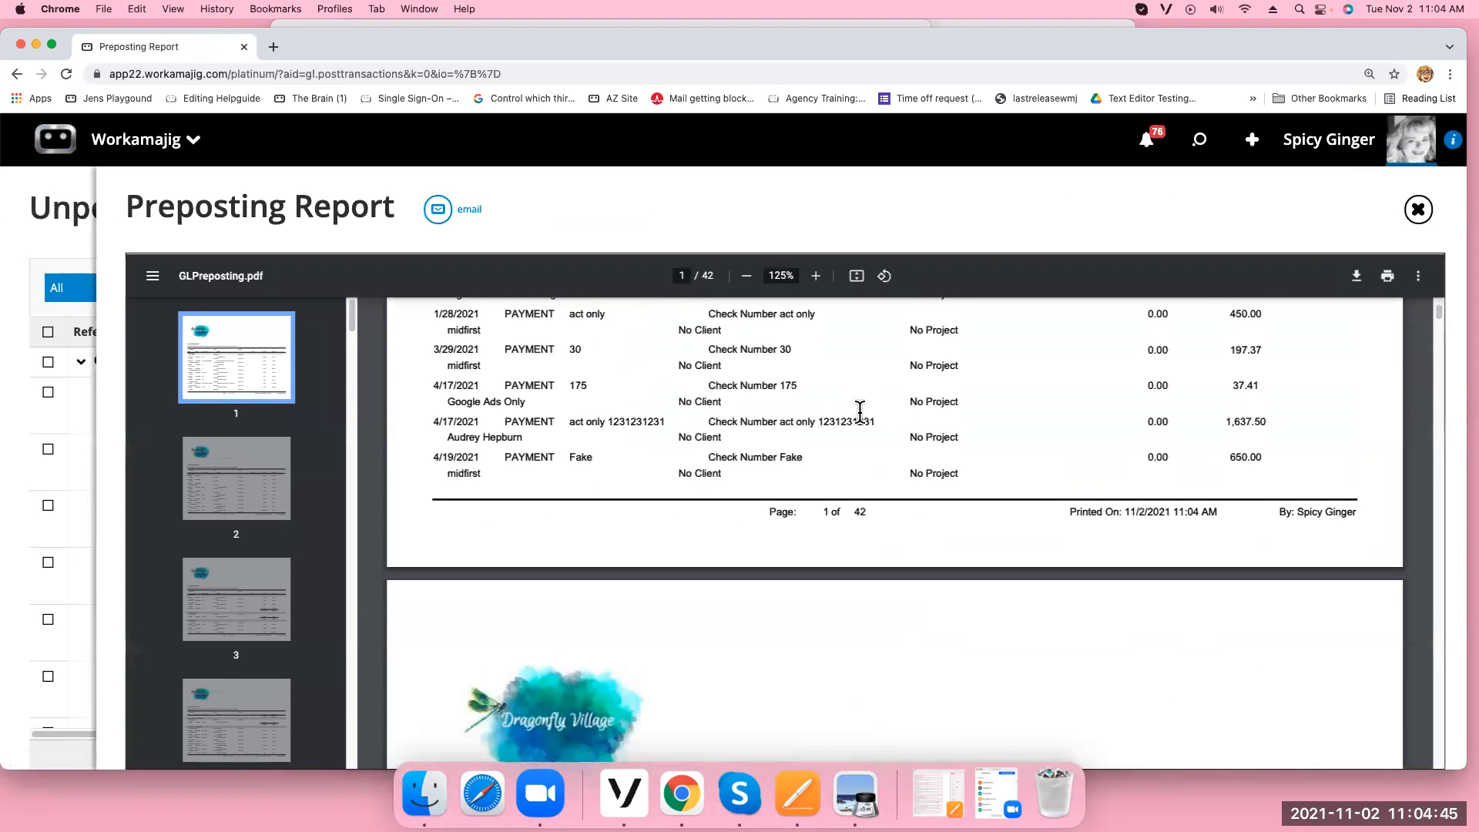
{"action": "left_click", "coordinate": [1418, 212]}
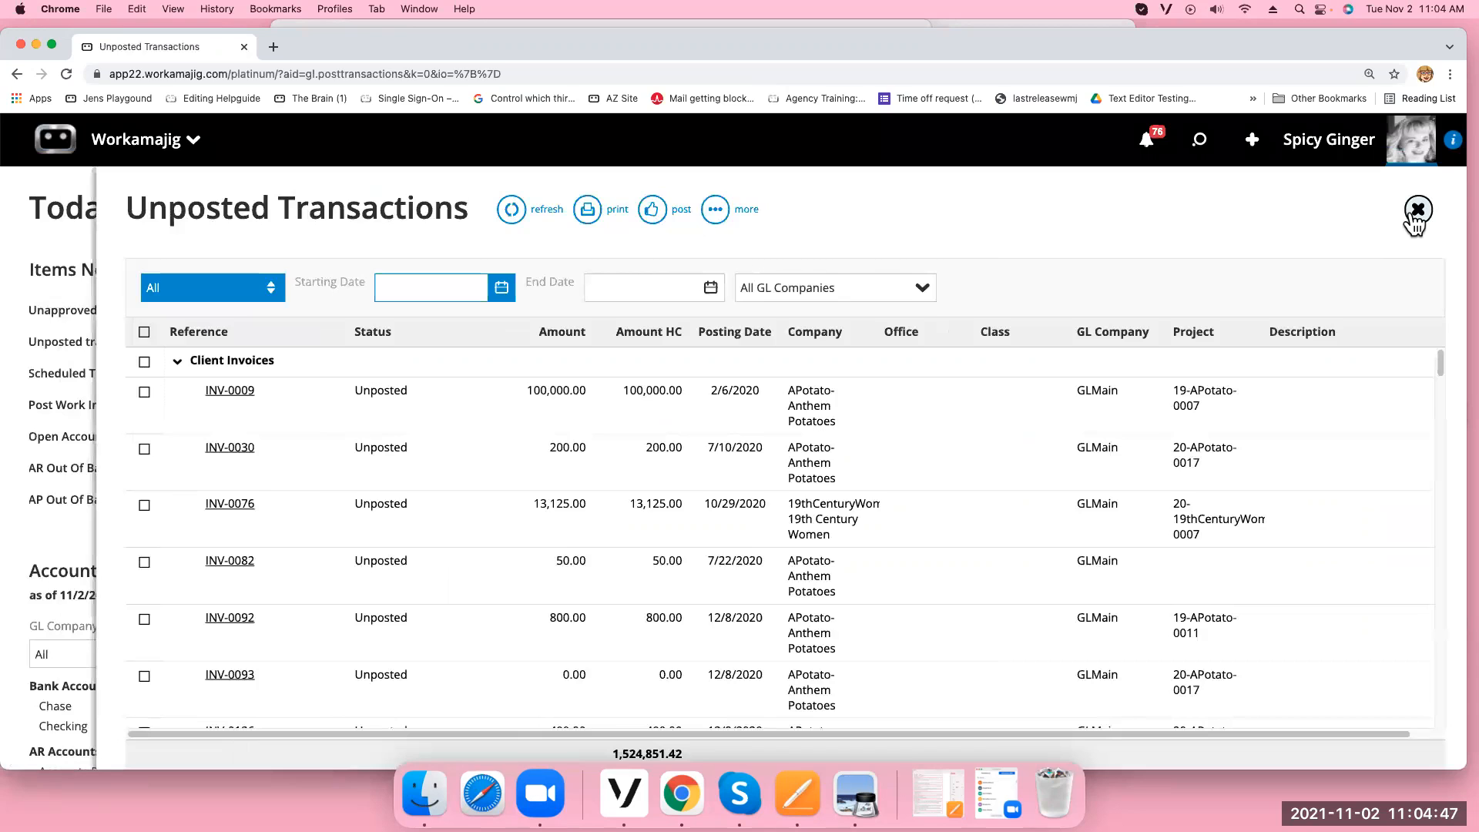
Select only invoices INV-0009 and INV-0030 and post them
{"action": "left_click", "coordinate": [142, 334]}
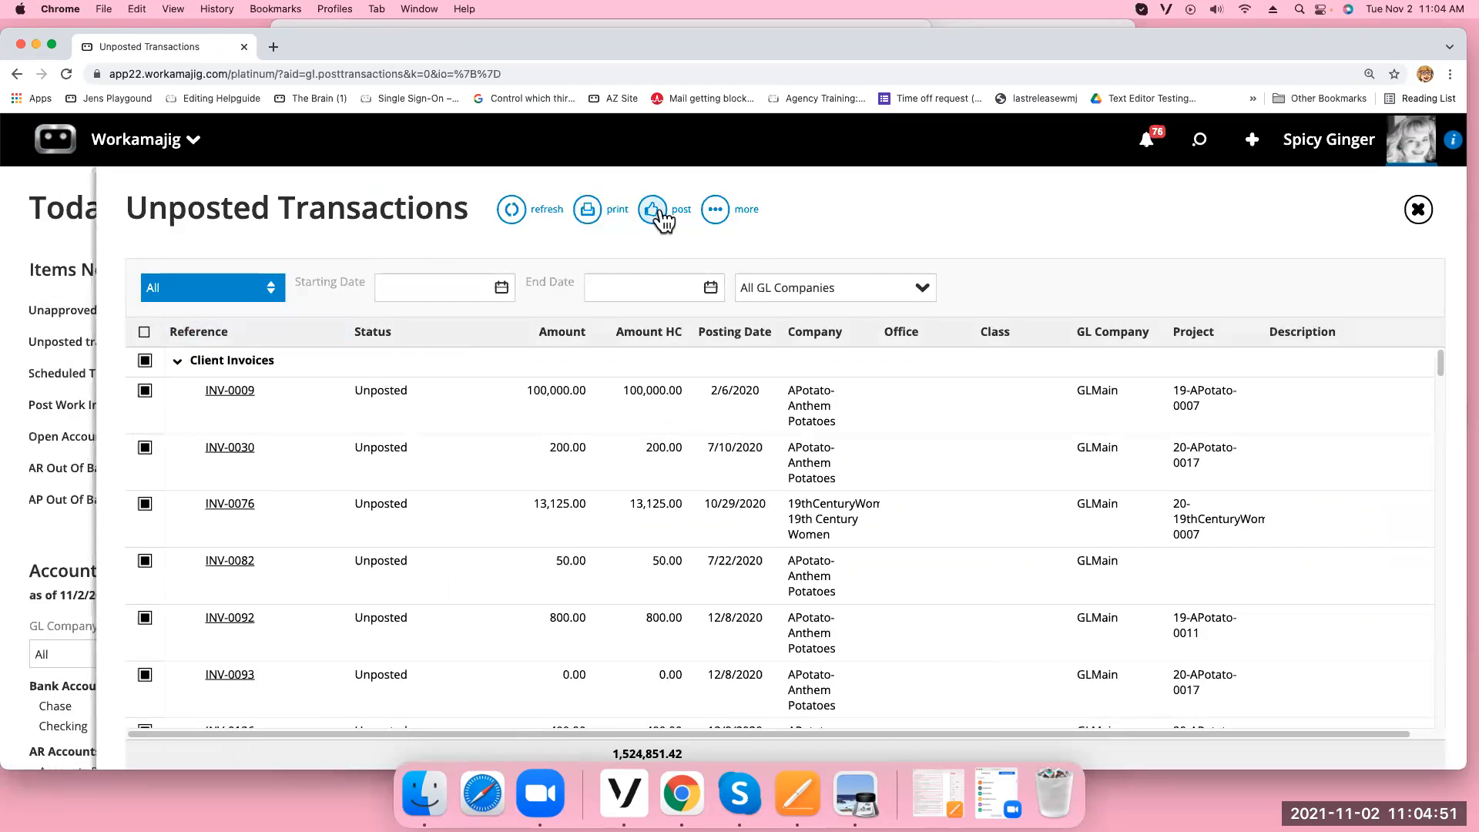
{"action": "left_click", "coordinate": [144, 333]}
{"action": "left_click", "coordinate": [144, 390]}
{"action": "left_click", "coordinate": [144, 447]}
{"action": "left_click", "coordinate": [667, 223]}
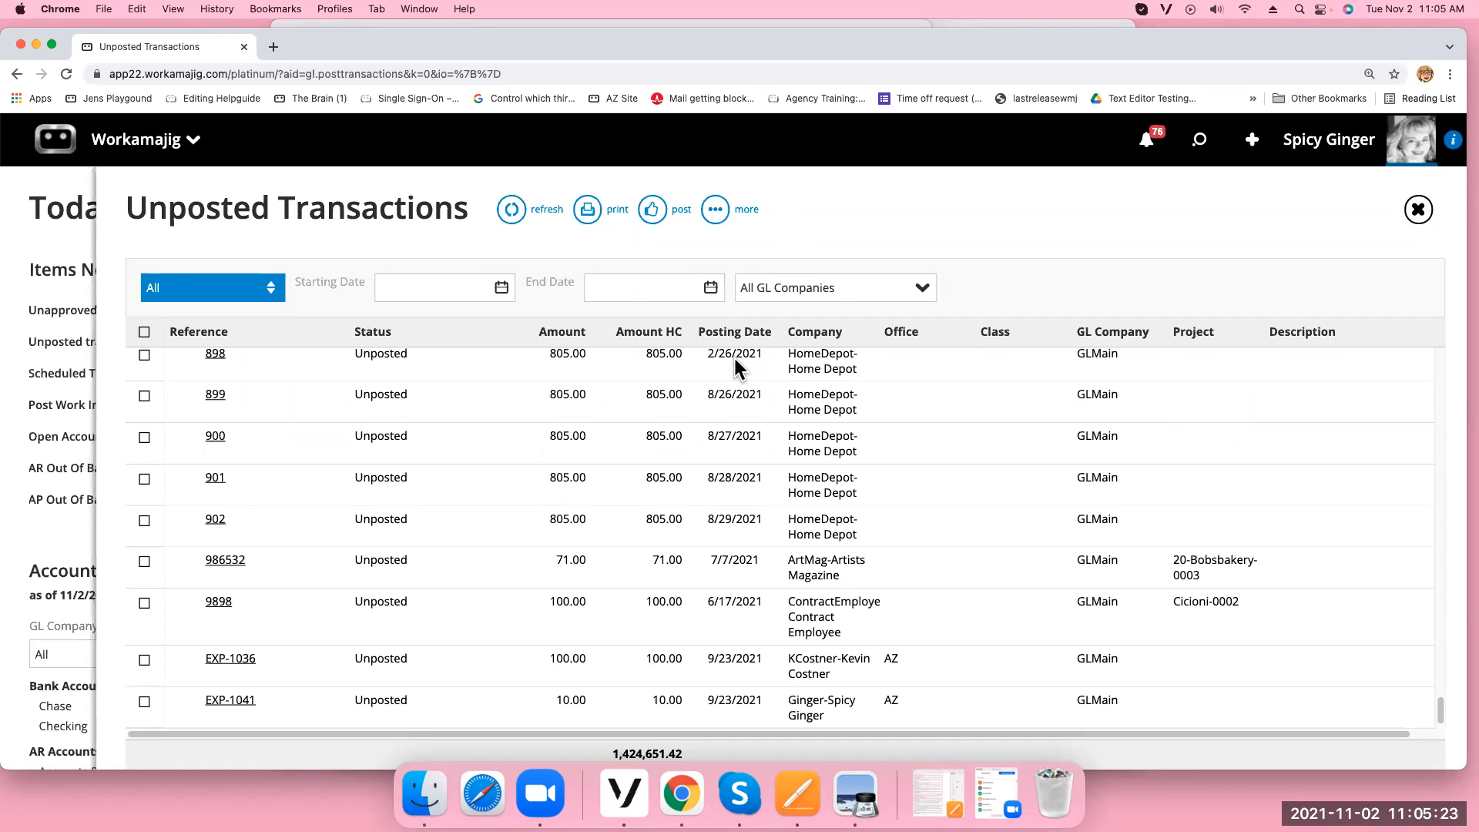
{"action": "left_click", "coordinate": [166, 162]}
Open project Alice-0012's Fixed Fee Expenses estimate from the Projects list
{"action": "left_click", "coordinate": [471, 235]}
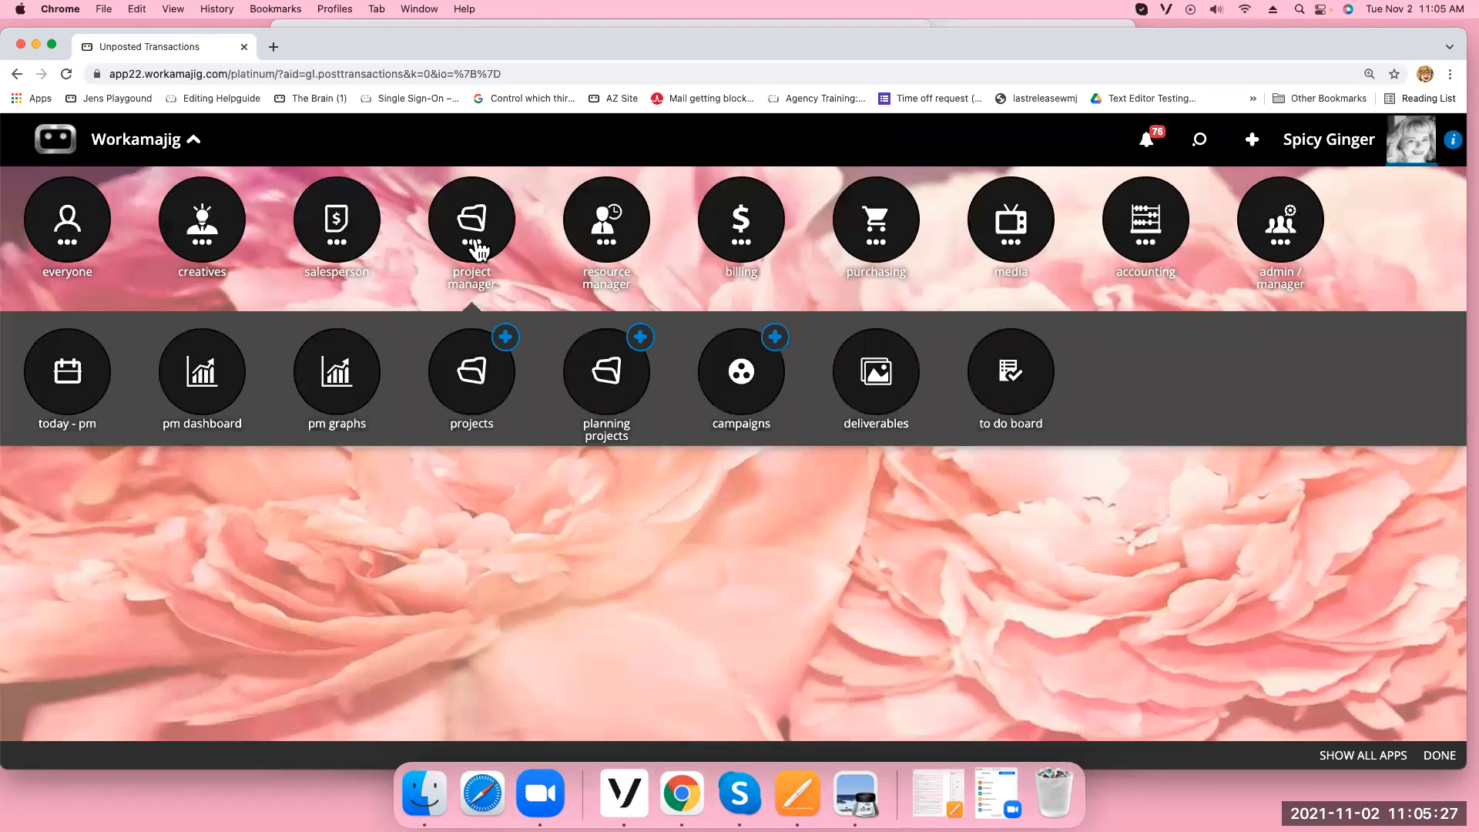
{"action": "left_click", "coordinate": [472, 372]}
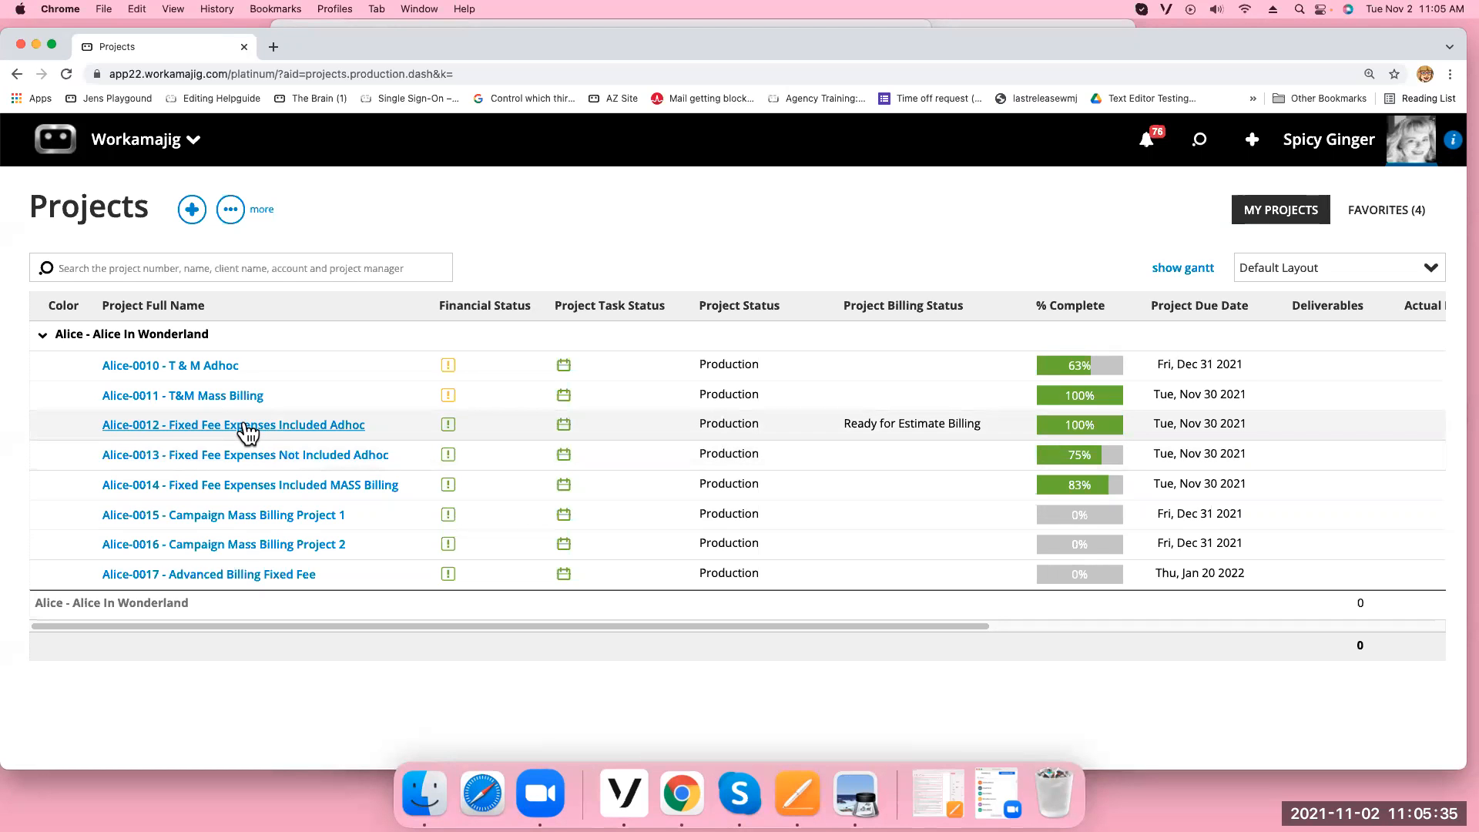
{"action": "left_click", "coordinate": [234, 455]}
{"action": "left_click", "coordinate": [233, 426]}
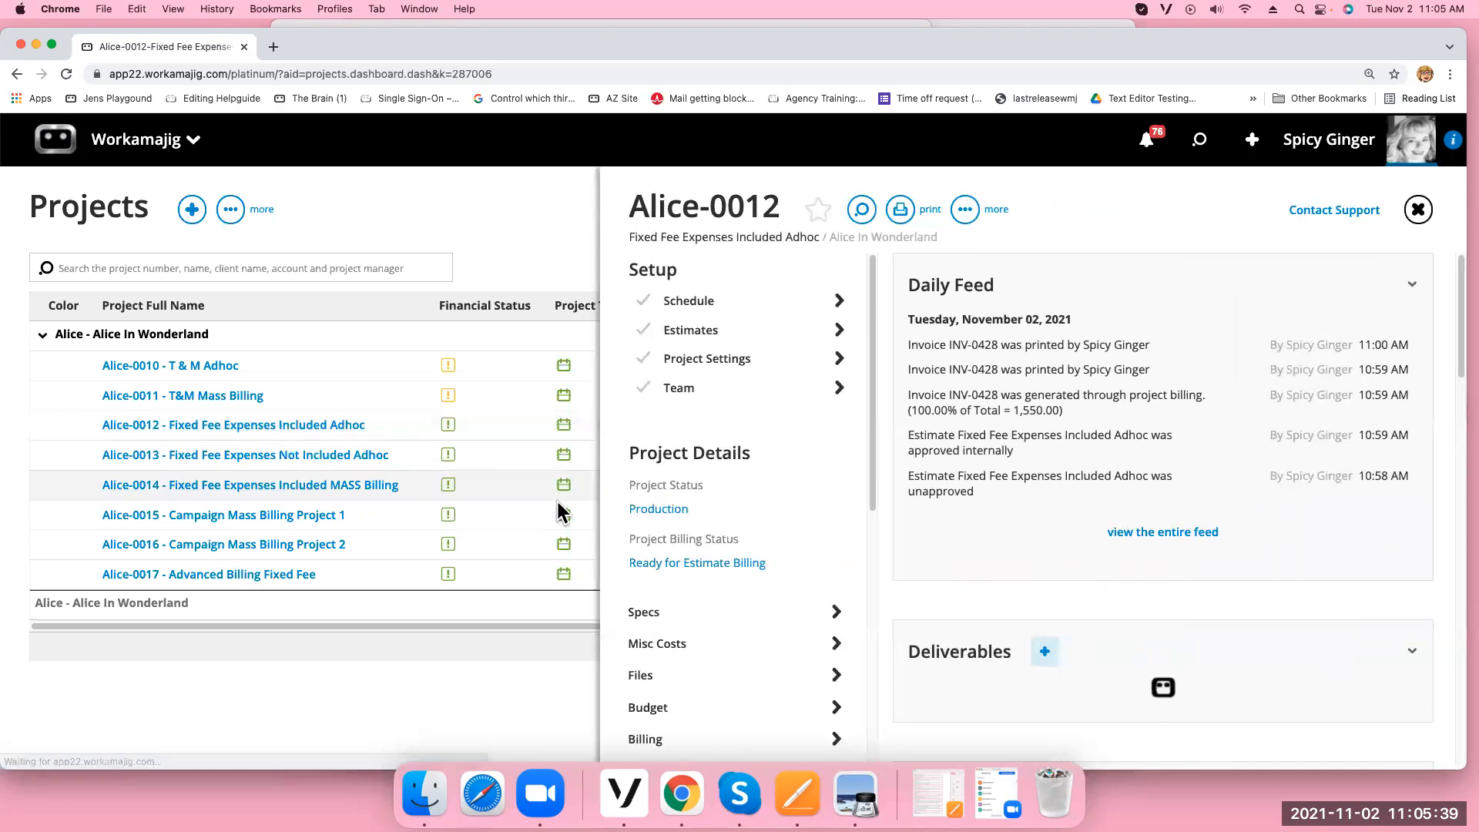
{"action": "left_click", "coordinate": [719, 330]}
{"action": "left_click", "coordinate": [737, 304]}
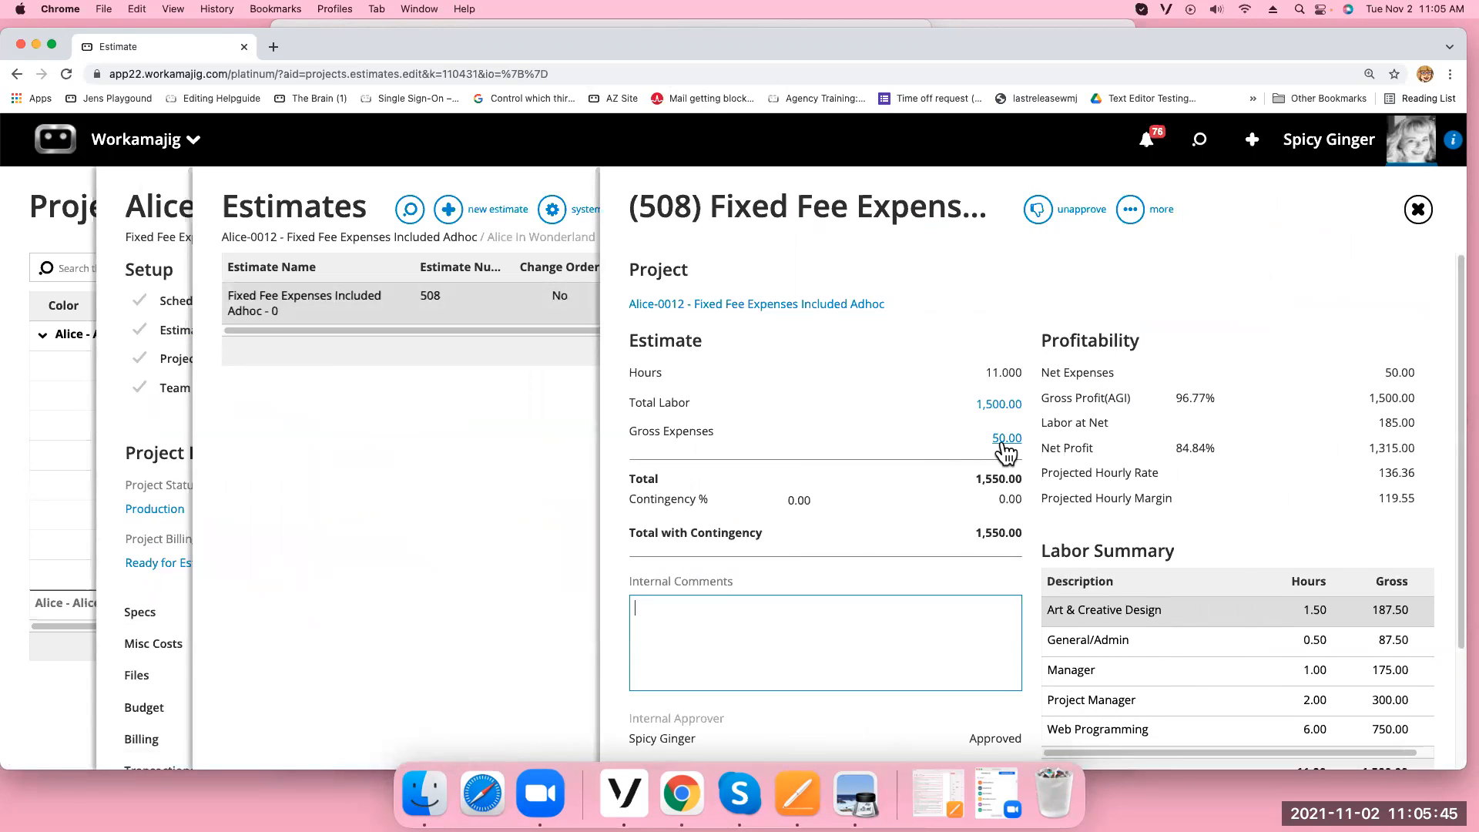
Unapprove estimate 508, set its contingency to 10%, and approve it again
{"action": "left_click", "coordinate": [1037, 212]}
{"action": "left_click", "coordinate": [818, 501]}
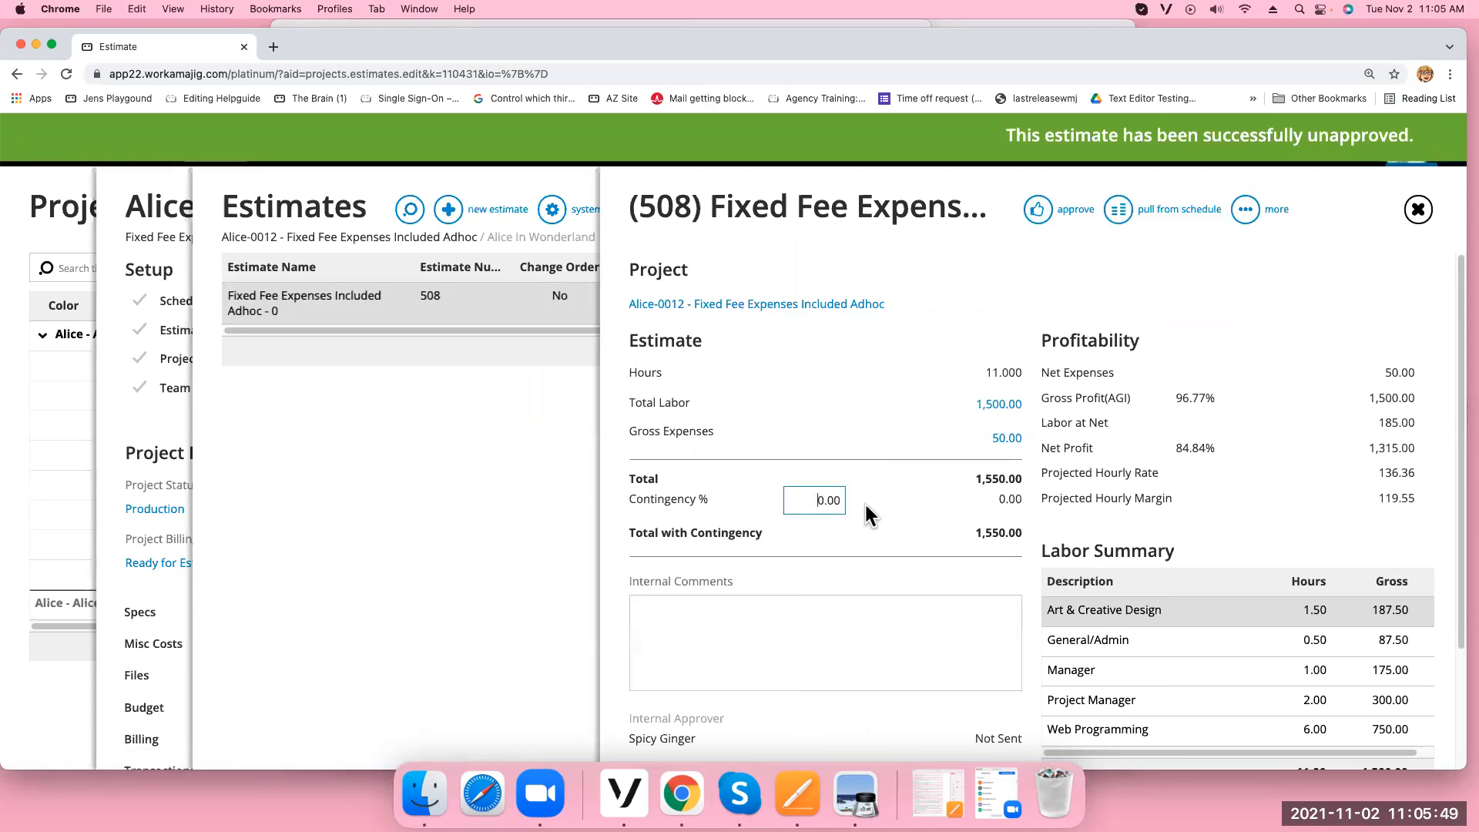
{"action": "type", "text": "10"}
{"action": "left_click", "coordinate": [852, 394]}
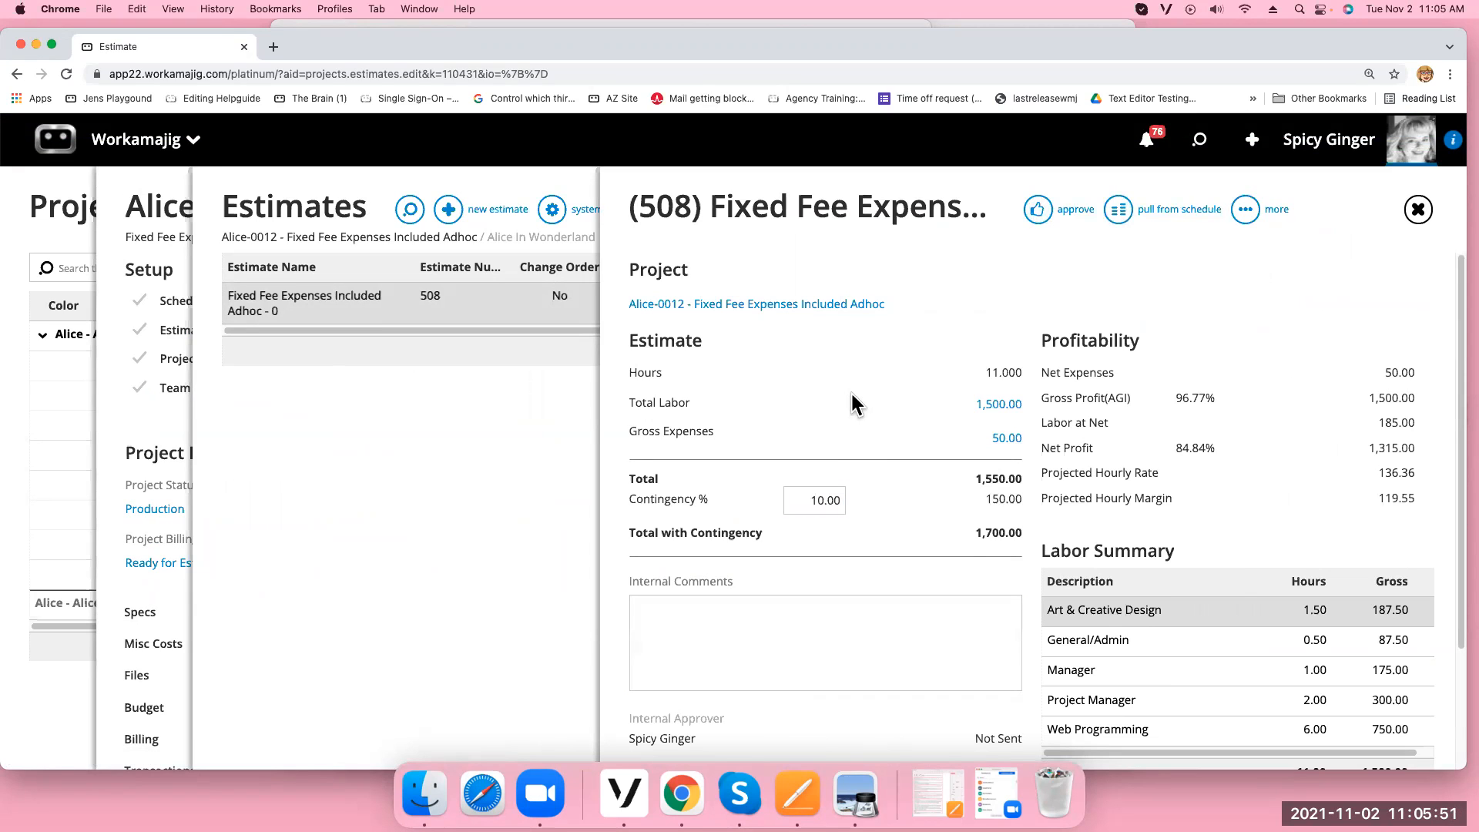
{"action": "left_click", "coordinate": [1037, 209]}
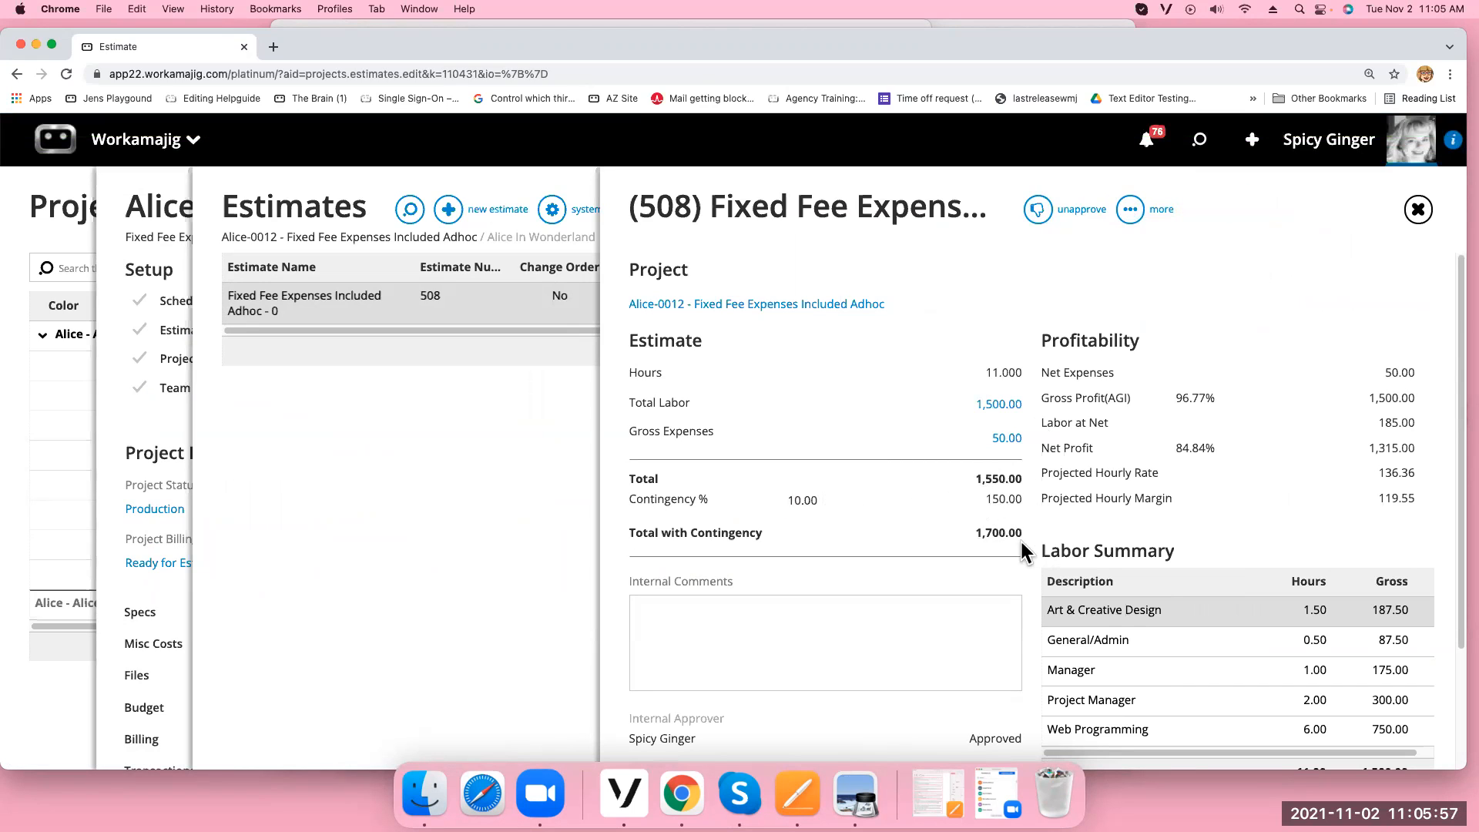
Review the 1,500.00 Total Labor breakdown, then close the estimate and Alice-0012 panels
{"action": "left_click", "coordinate": [1001, 403]}
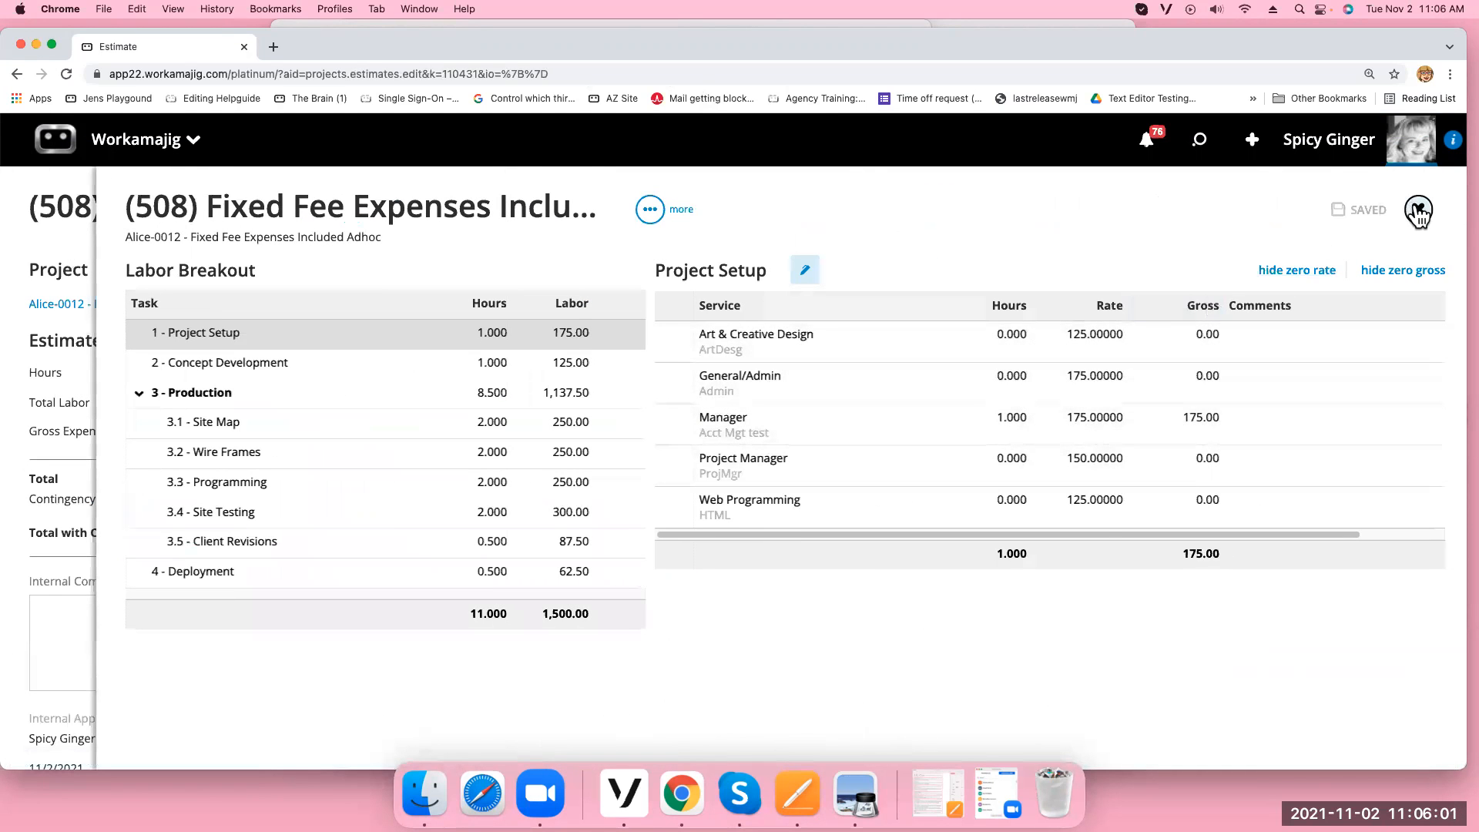
{"action": "left_click", "coordinate": [1418, 211]}
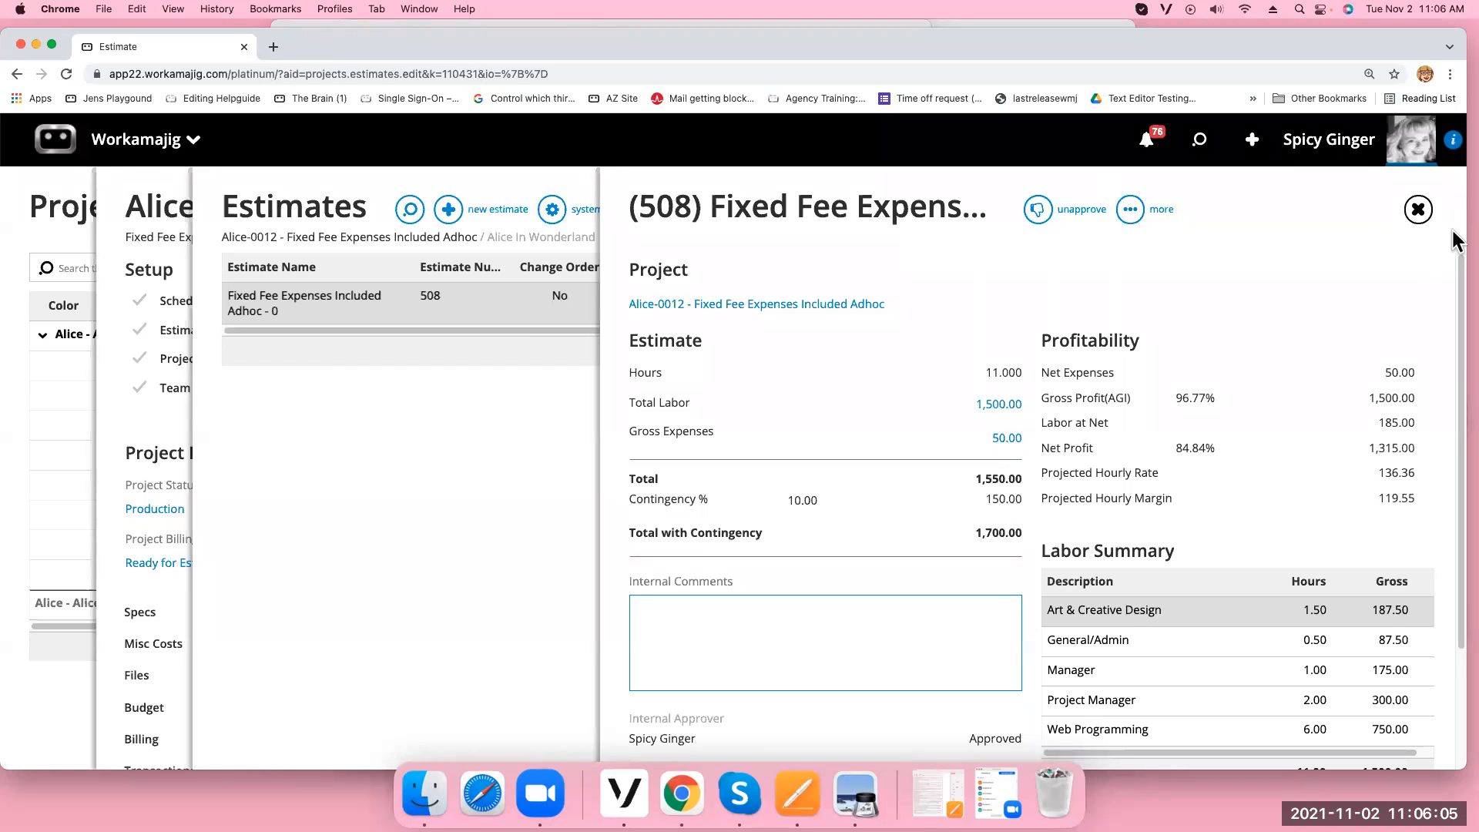
{"action": "left_click", "coordinate": [1418, 210]}
{"action": "left_click", "coordinate": [1418, 210]}
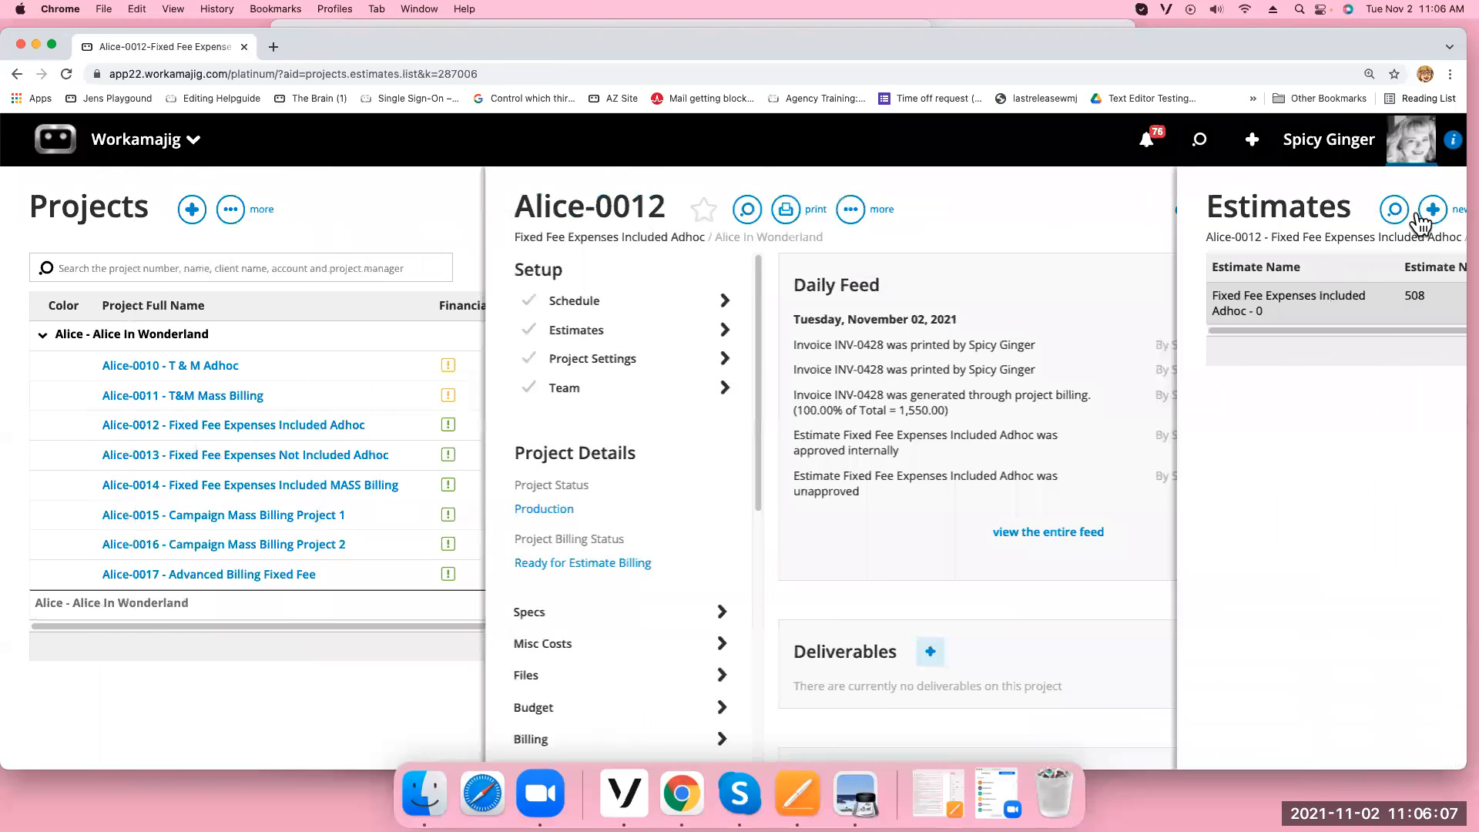
{"action": "left_click", "coordinate": [1419, 207]}
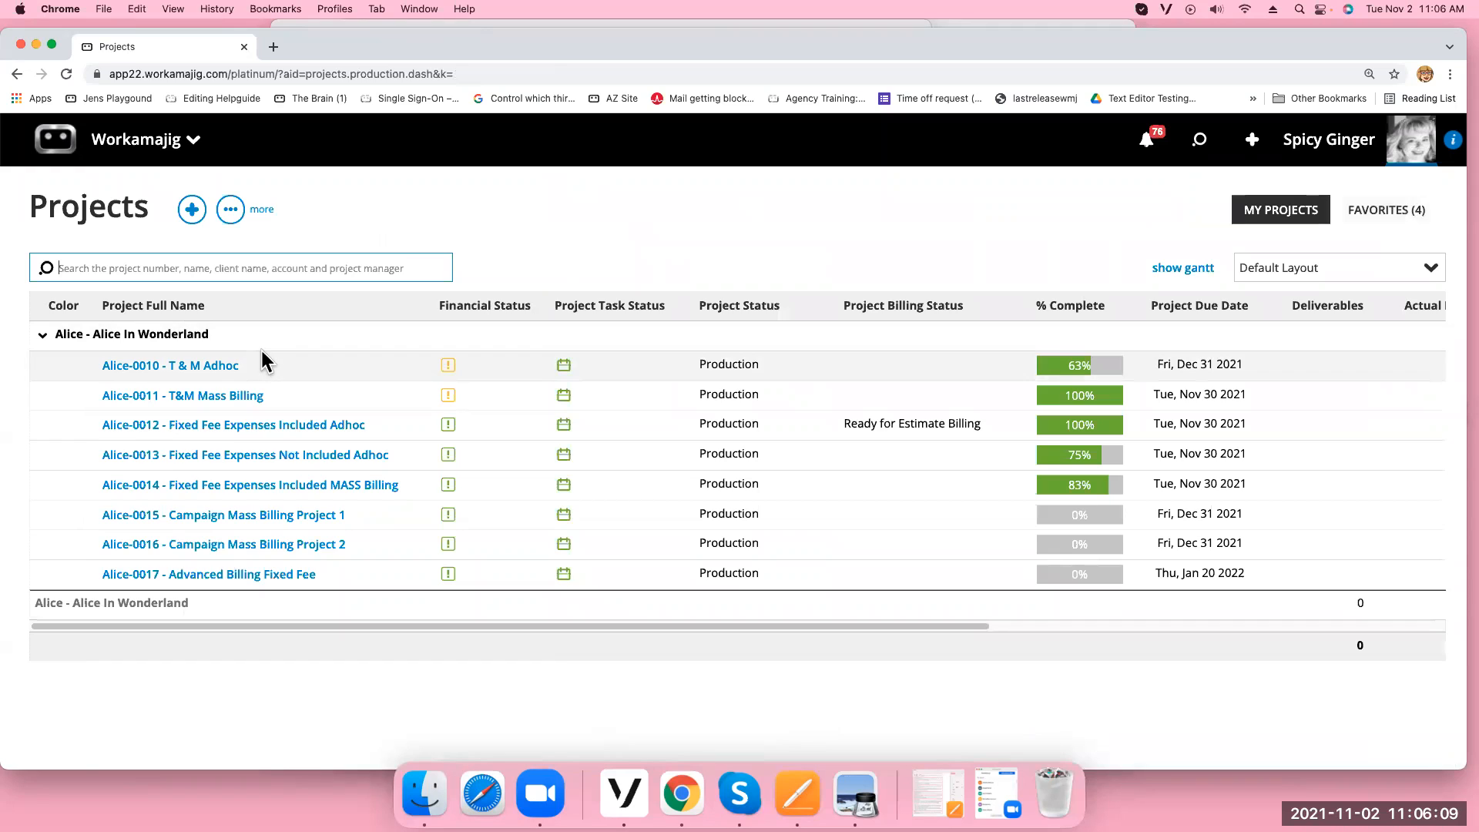
Check Alice-0013's Billing Options show Fixed Fee with Expenses Are Not Included
{"action": "left_click", "coordinate": [282, 460]}
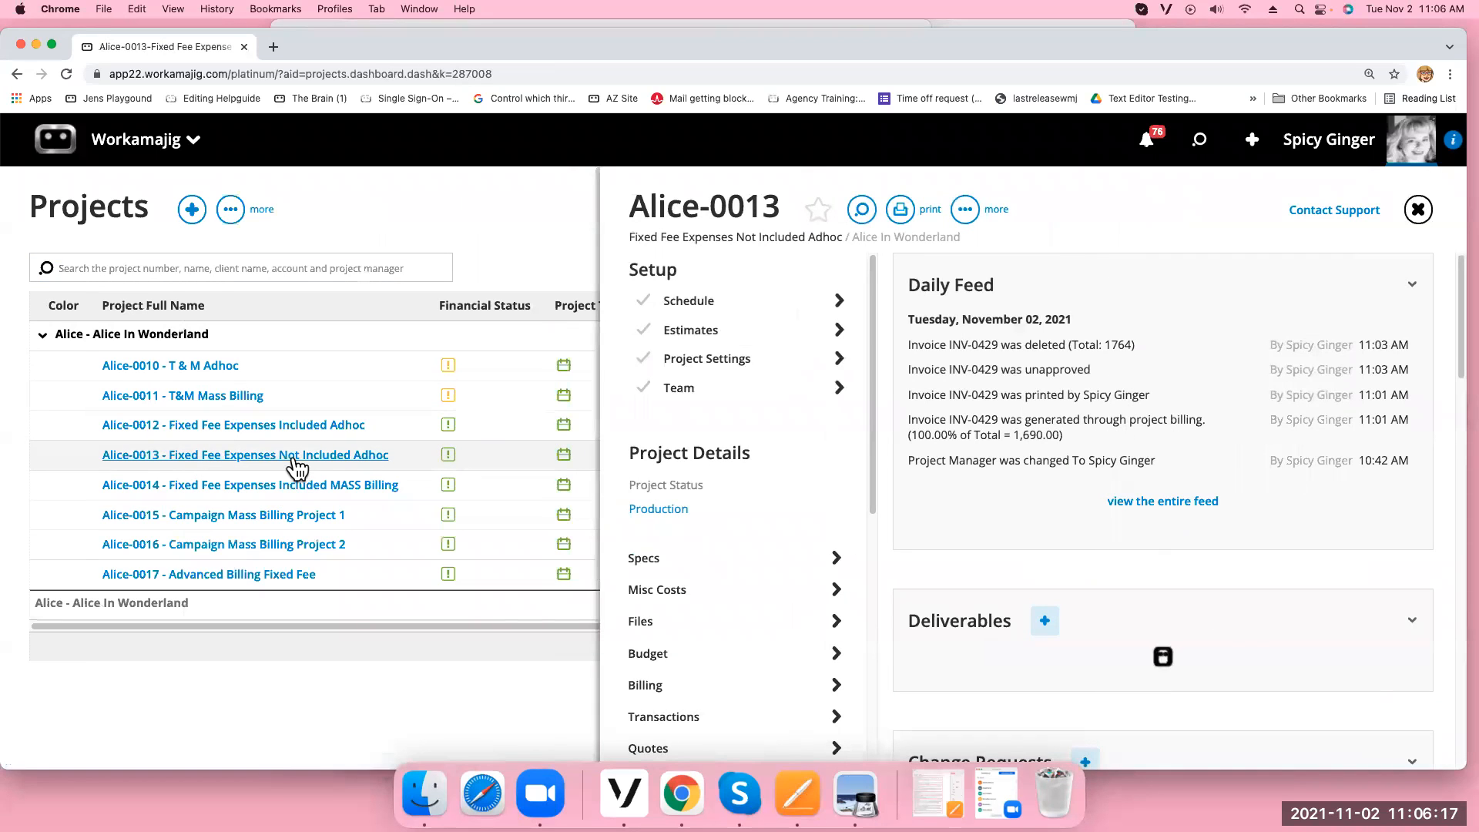
{"action": "left_click", "coordinate": [714, 363]}
{"action": "left_click", "coordinate": [692, 391]}
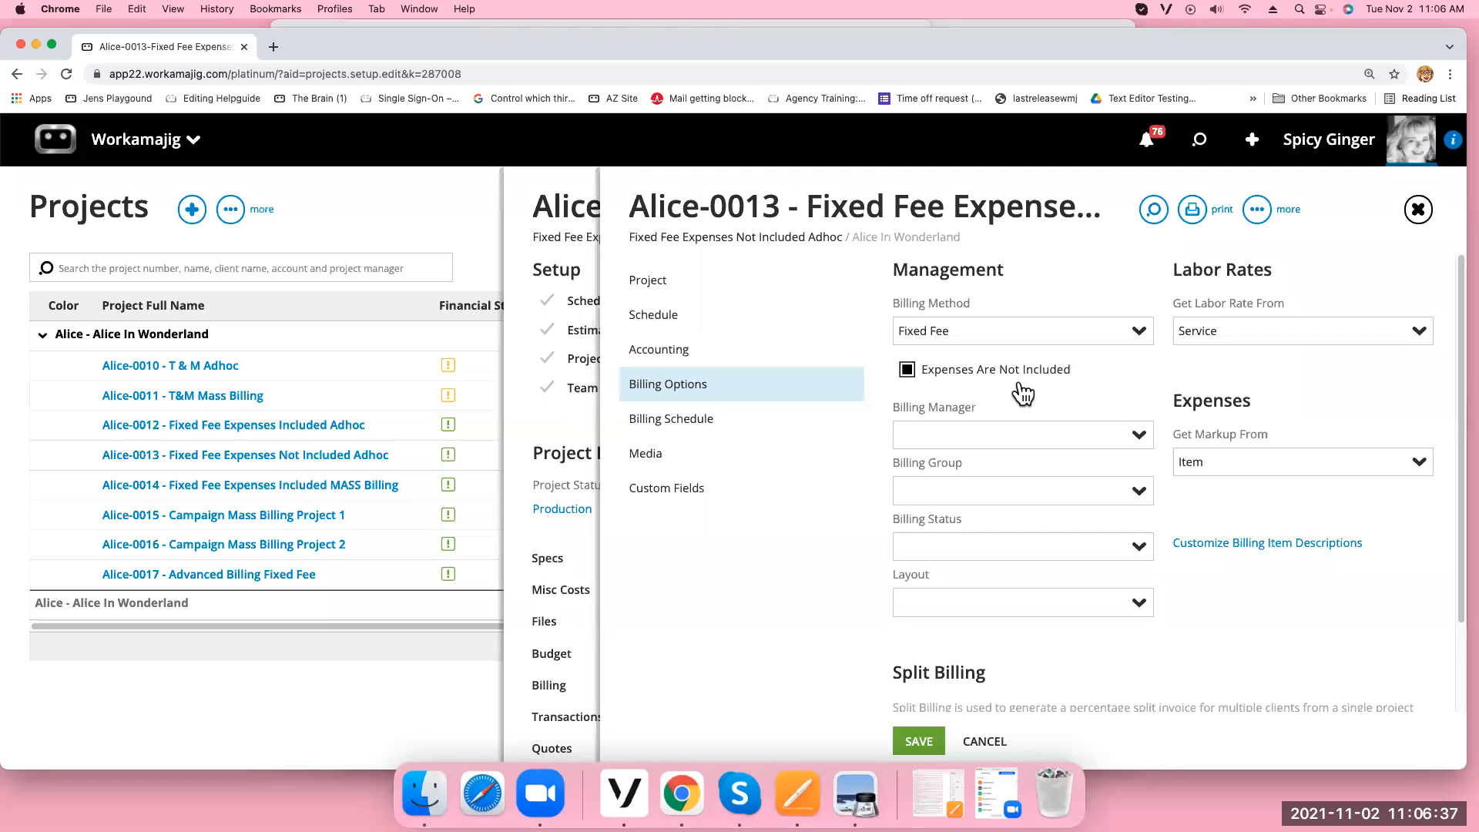
{"action": "left_click", "coordinate": [1418, 210]}
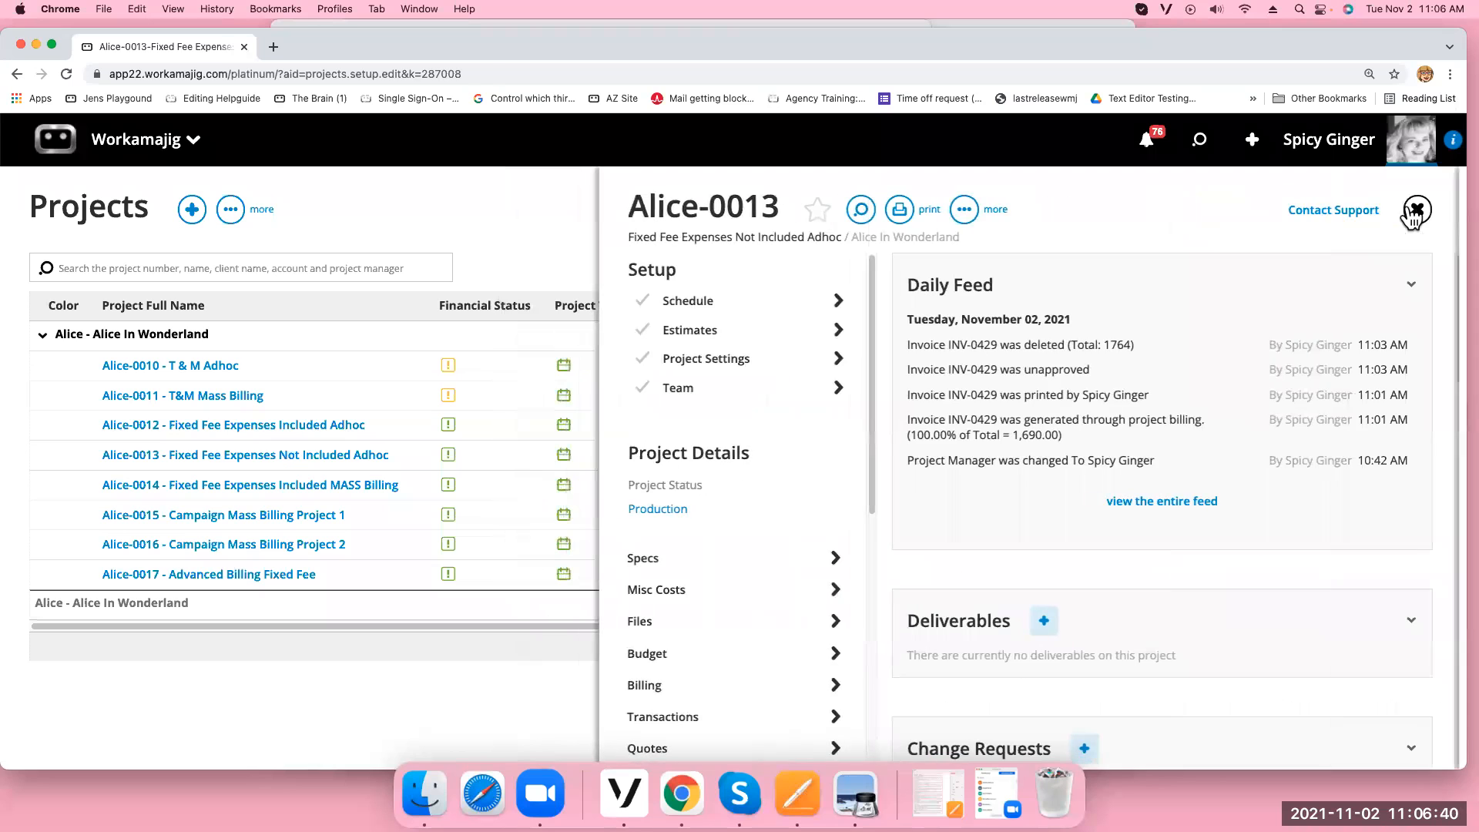
Set all five services and the Food and Beverage expense to bill at 100%
{"action": "left_click", "coordinate": [733, 684]}
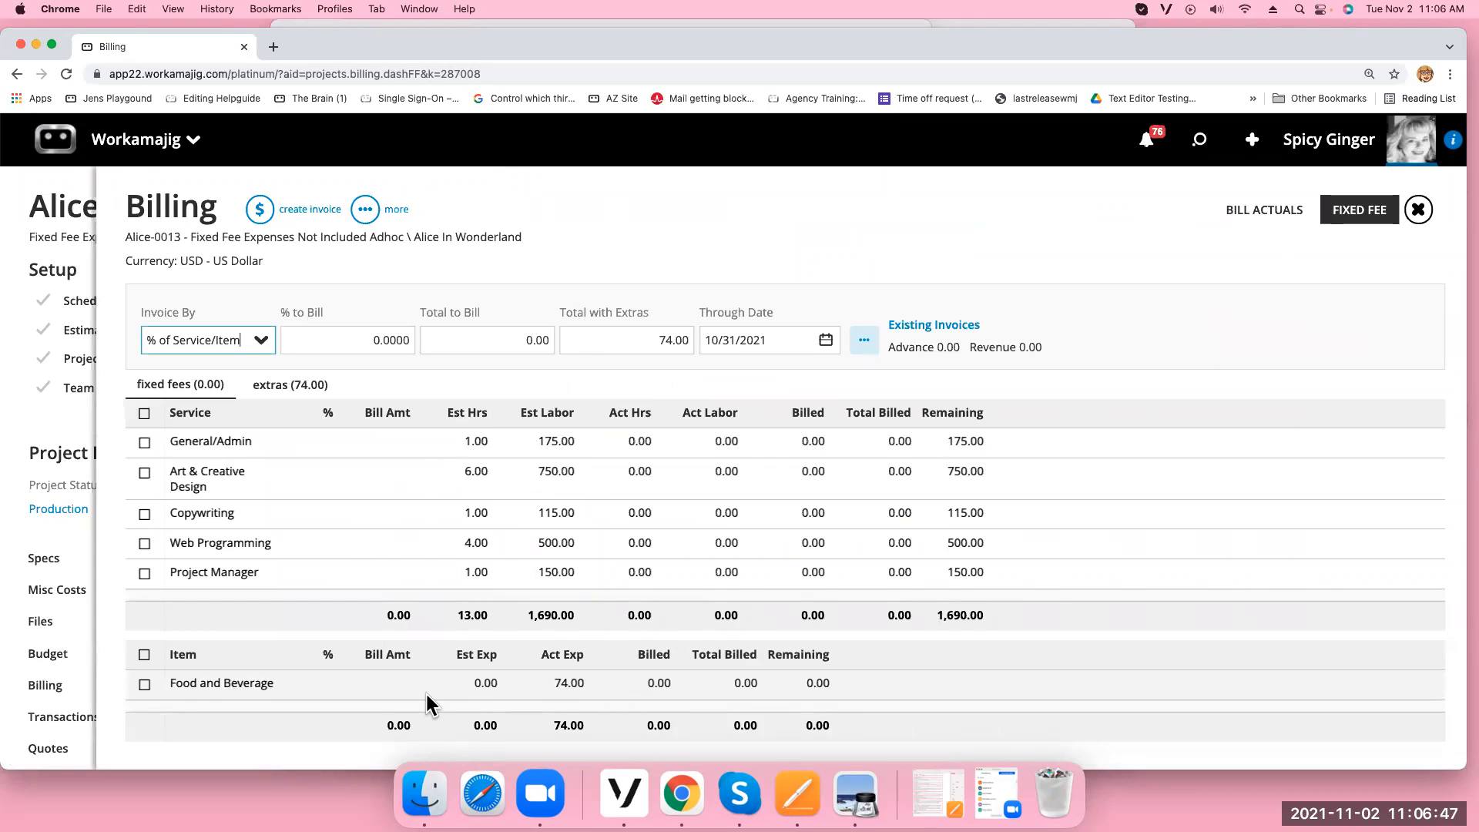
{"action": "left_click", "coordinate": [297, 386]}
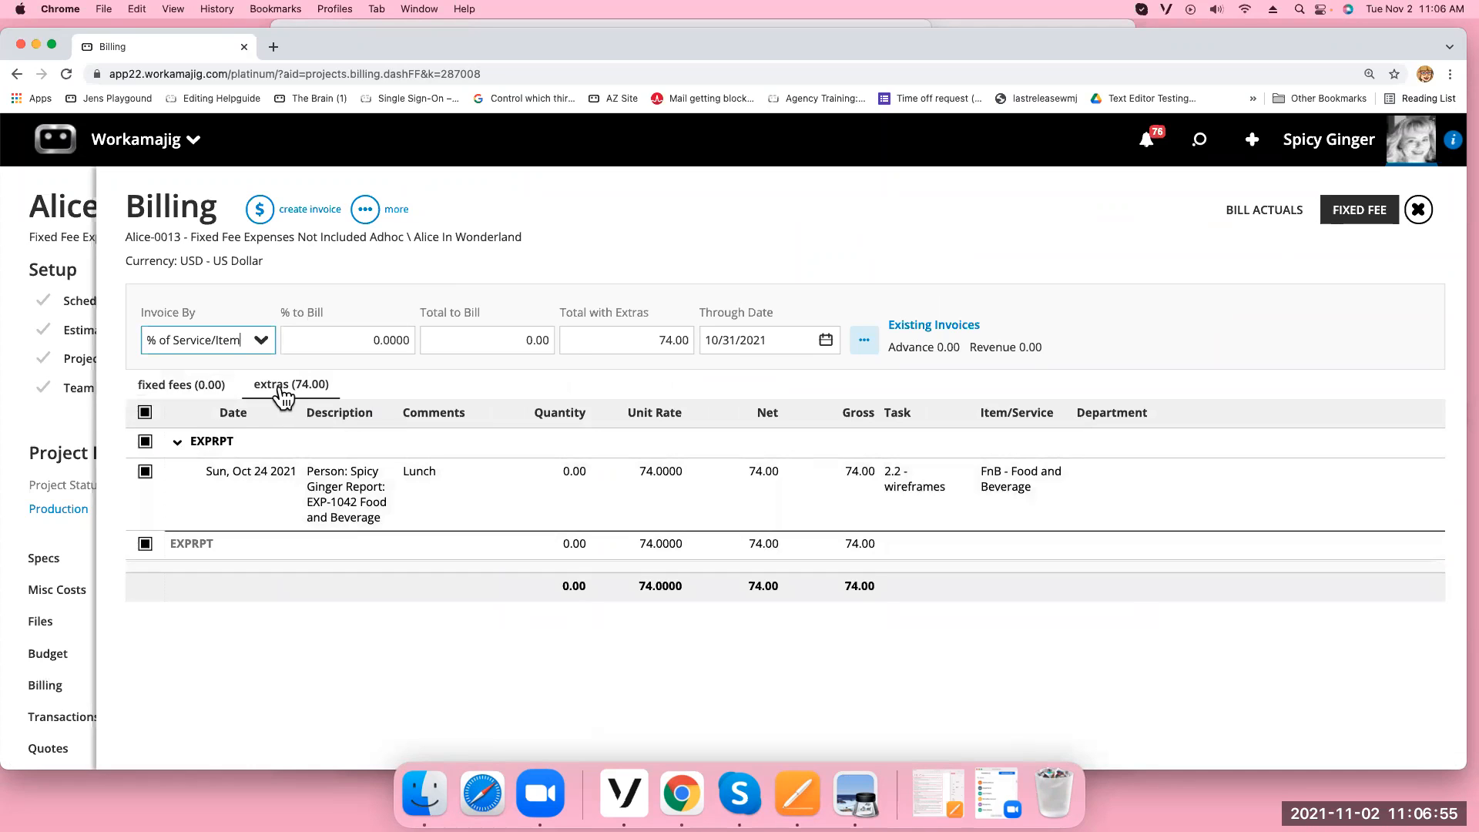
{"action": "left_click", "coordinate": [179, 386]}
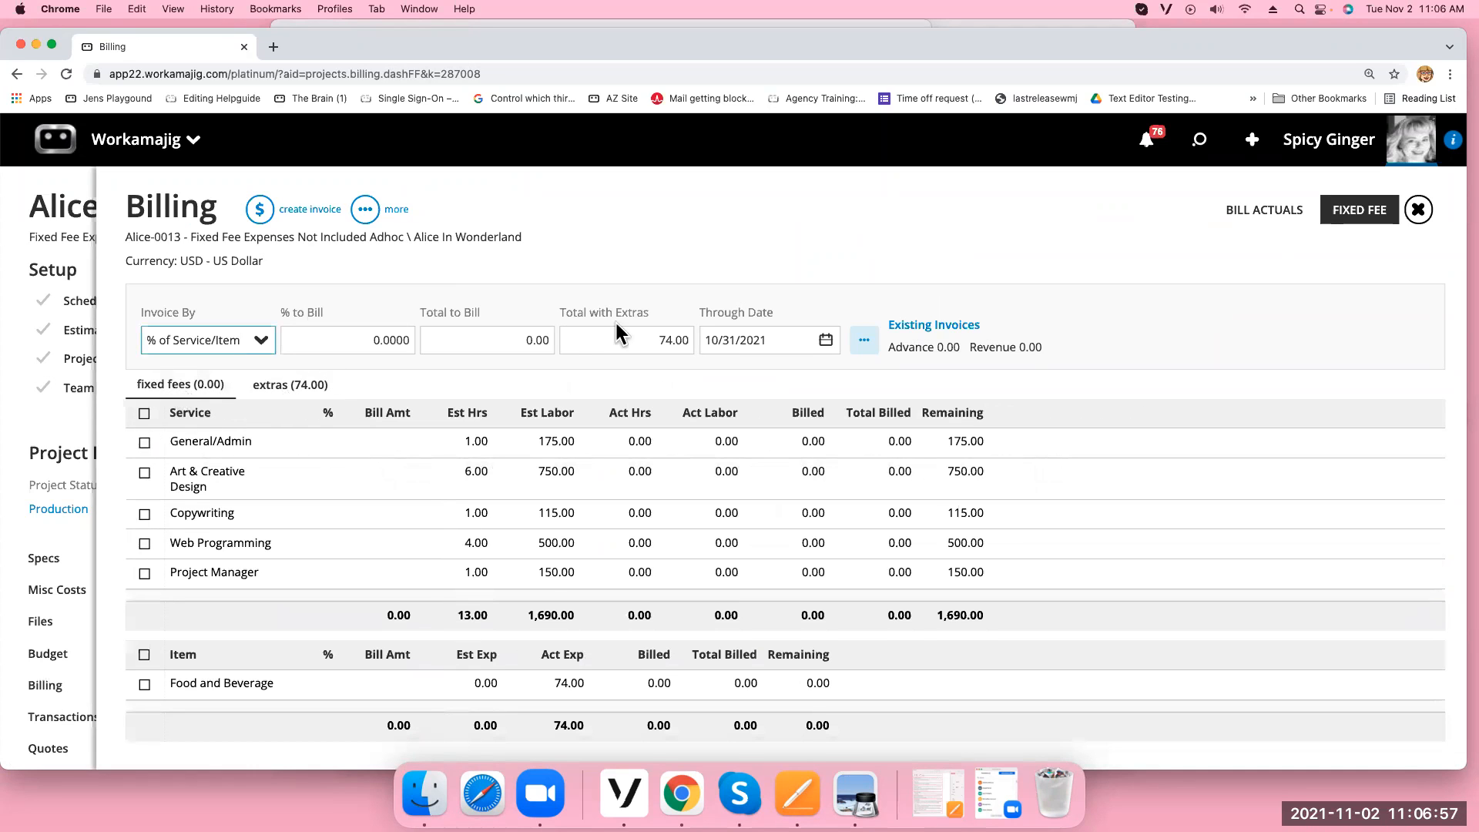
{"action": "left_click", "coordinate": [145, 414]}
{"action": "left_click", "coordinate": [144, 654]}
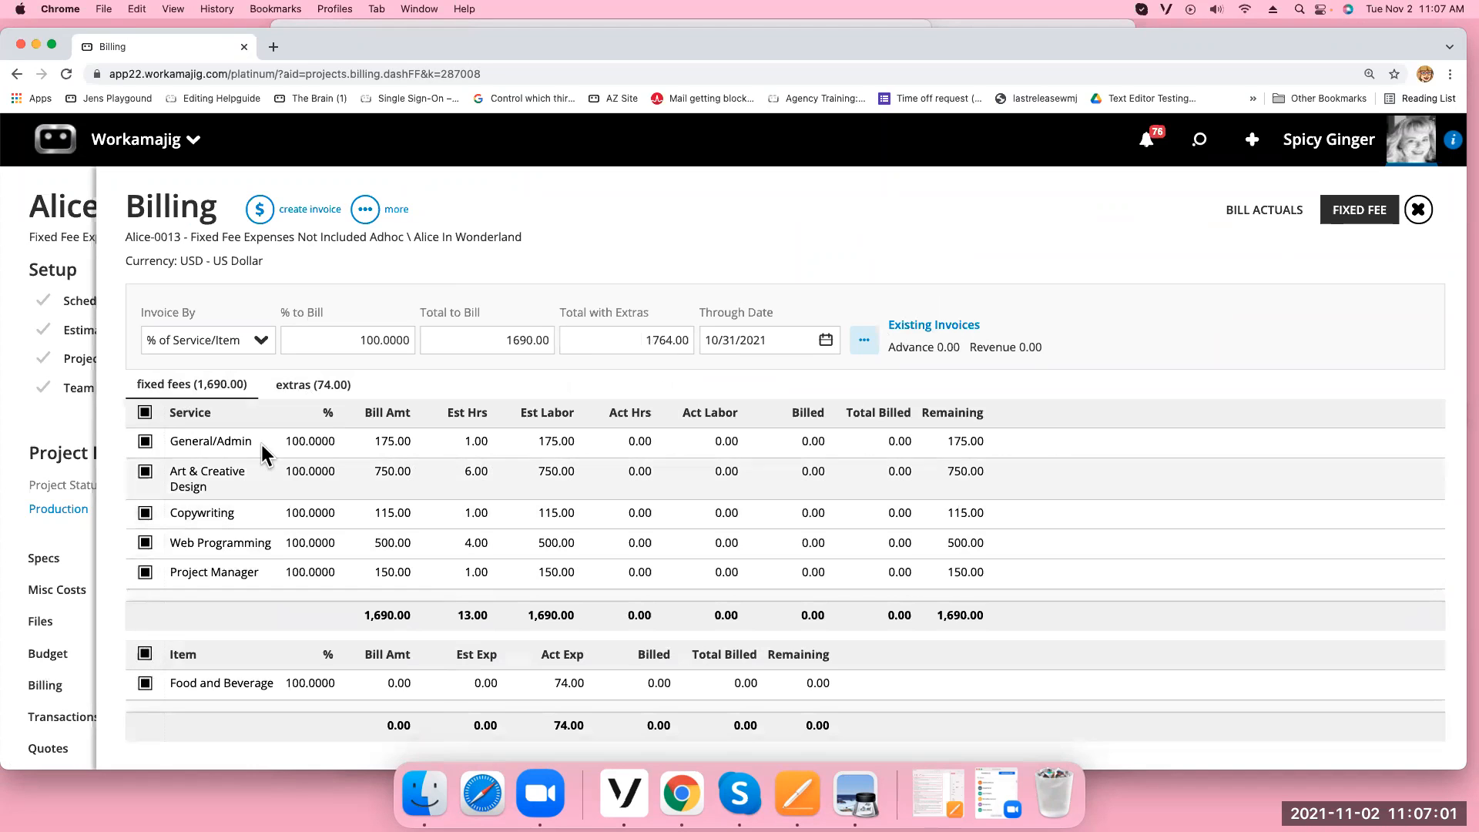
{"action": "left_click", "coordinate": [309, 388]}
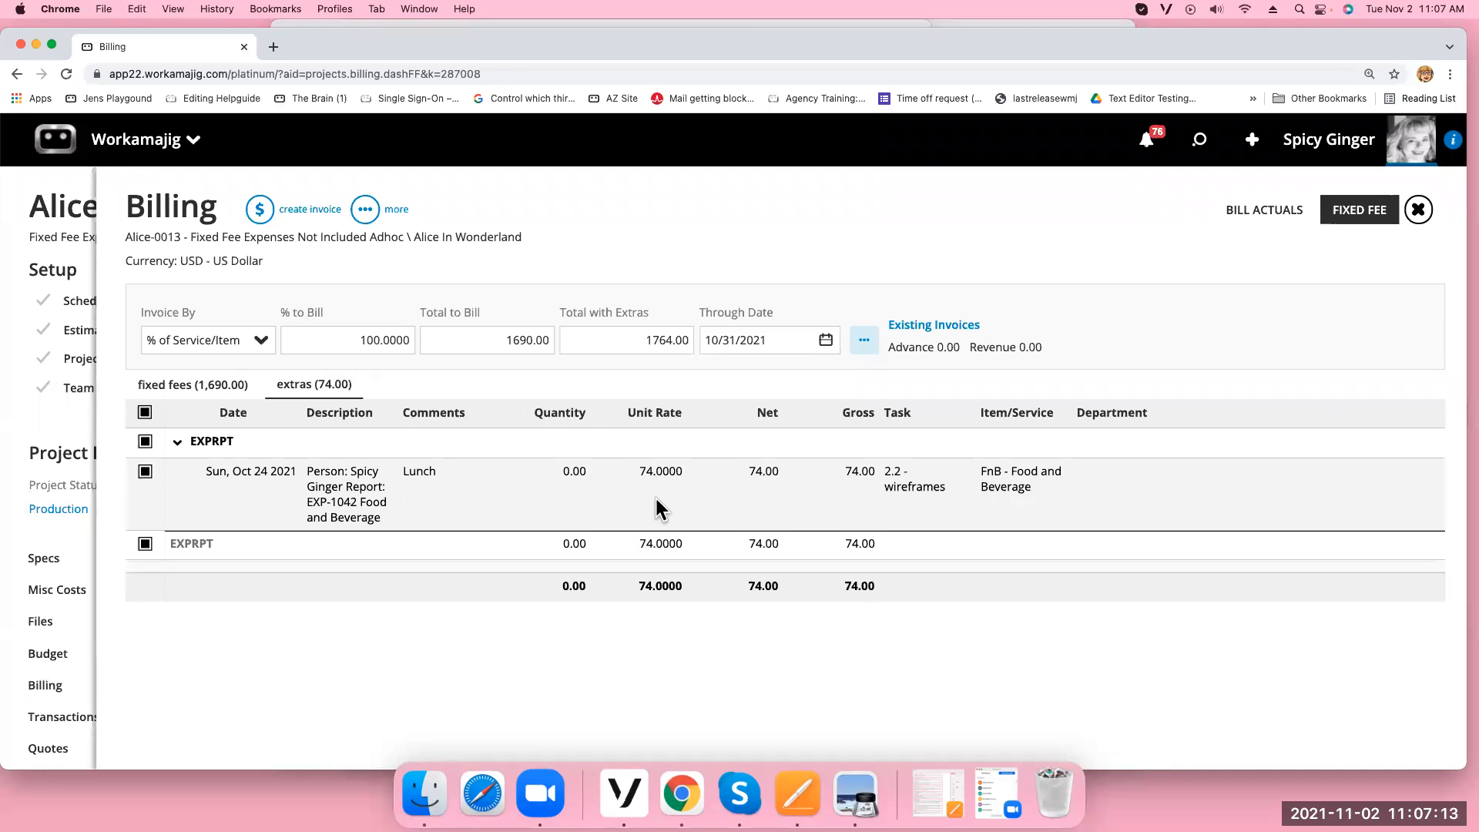
{"action": "left_click", "coordinate": [210, 387]}
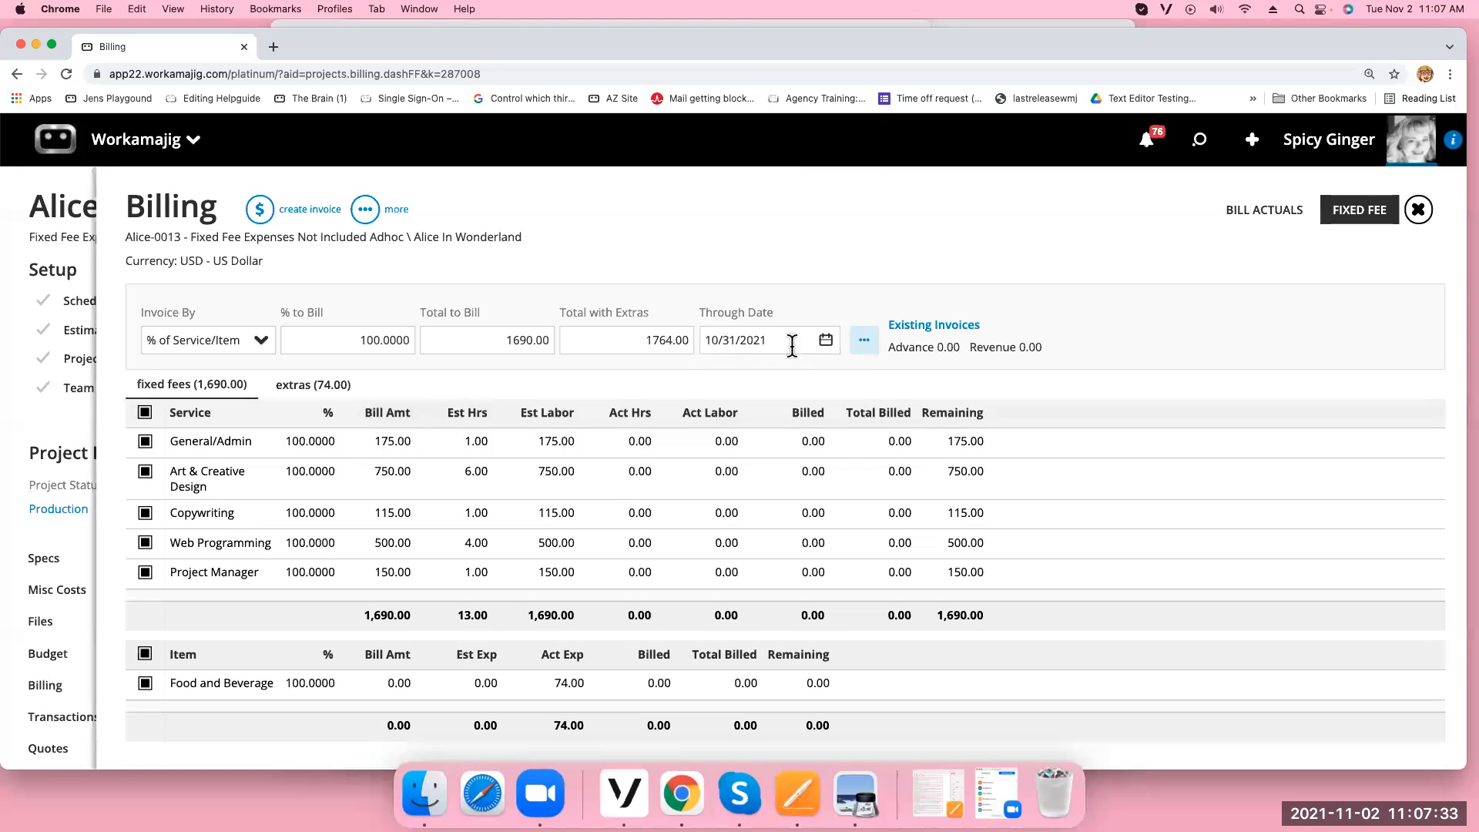
Set the billing through date to 11/2/2021
{"action": "left_click", "coordinate": [824, 344]}
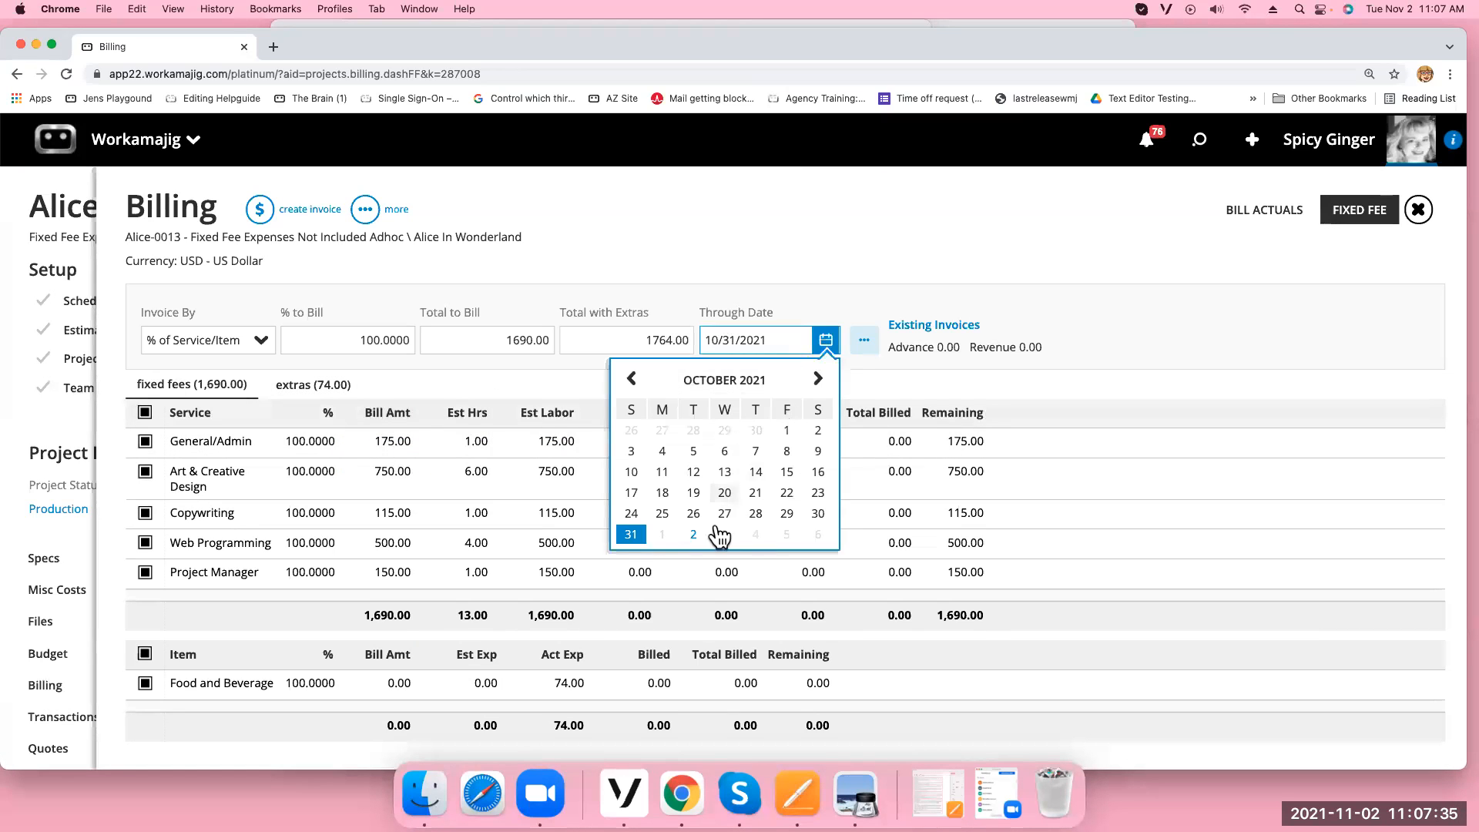
{"action": "left_click", "coordinate": [694, 534]}
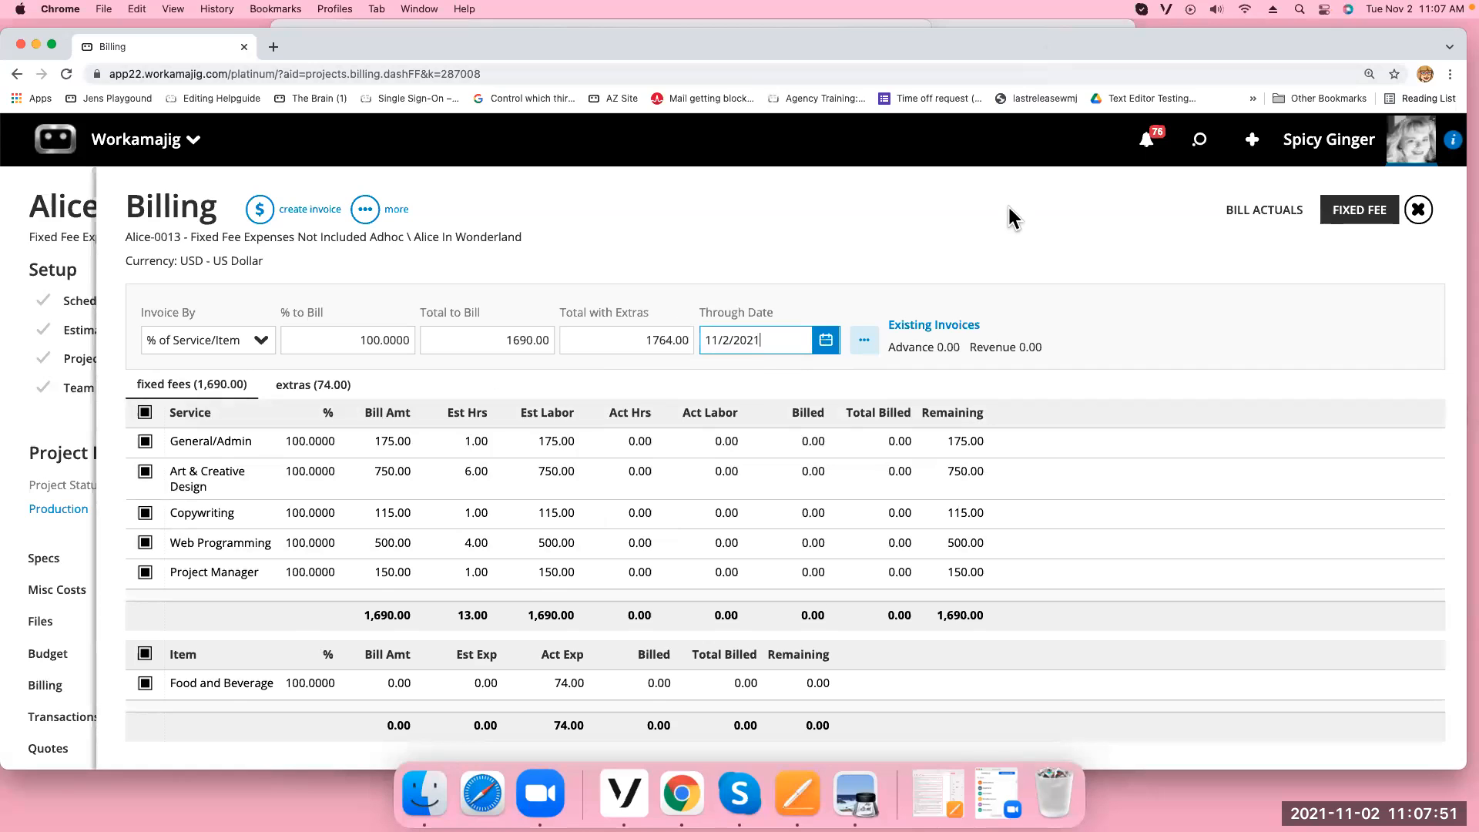
{"action": "left_click", "coordinate": [261, 214]}
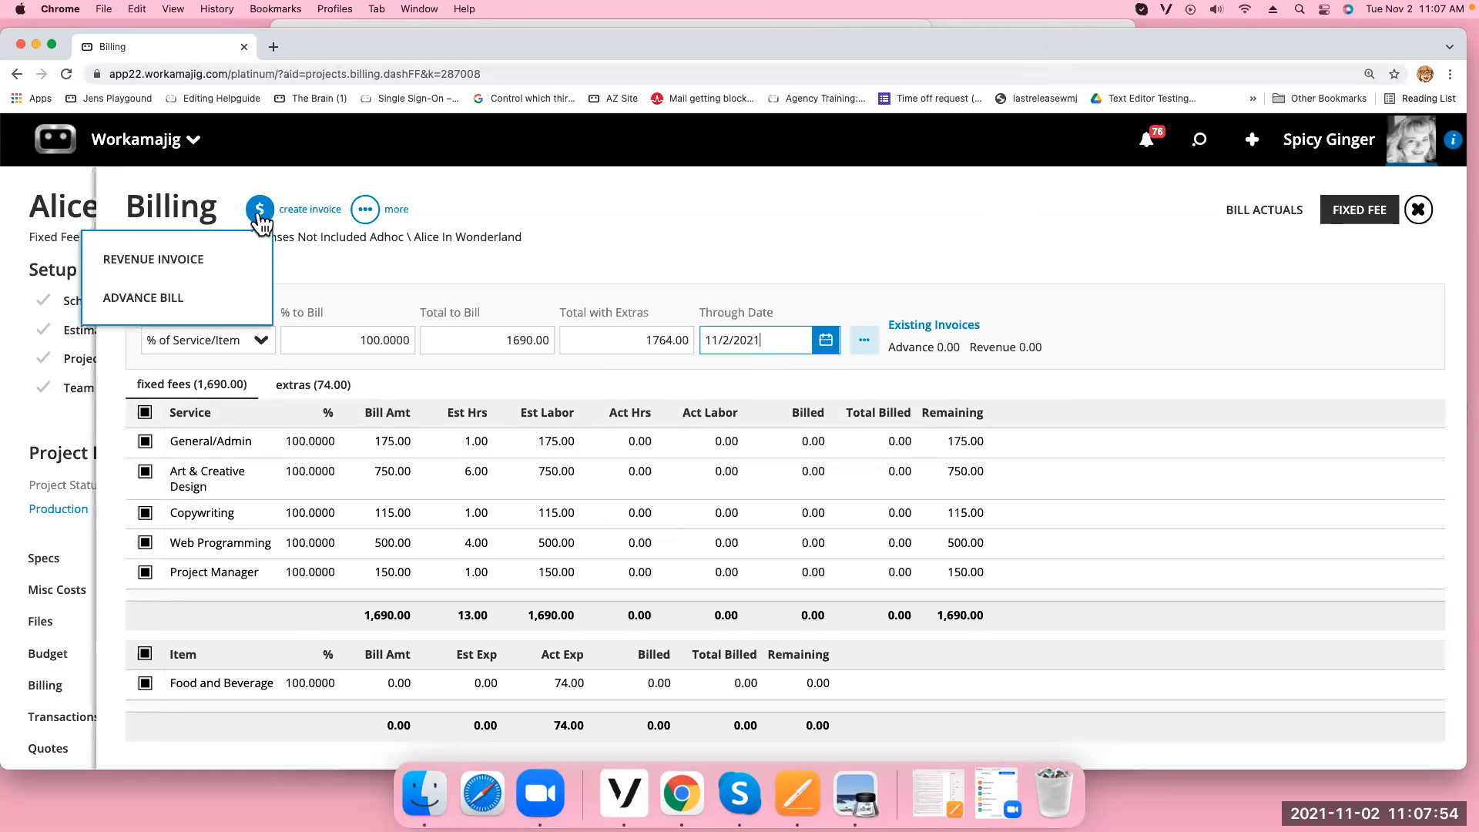
Create revenue invoice INV-0430 for 1,764.00 and review its details
{"action": "left_click", "coordinate": [195, 261]}
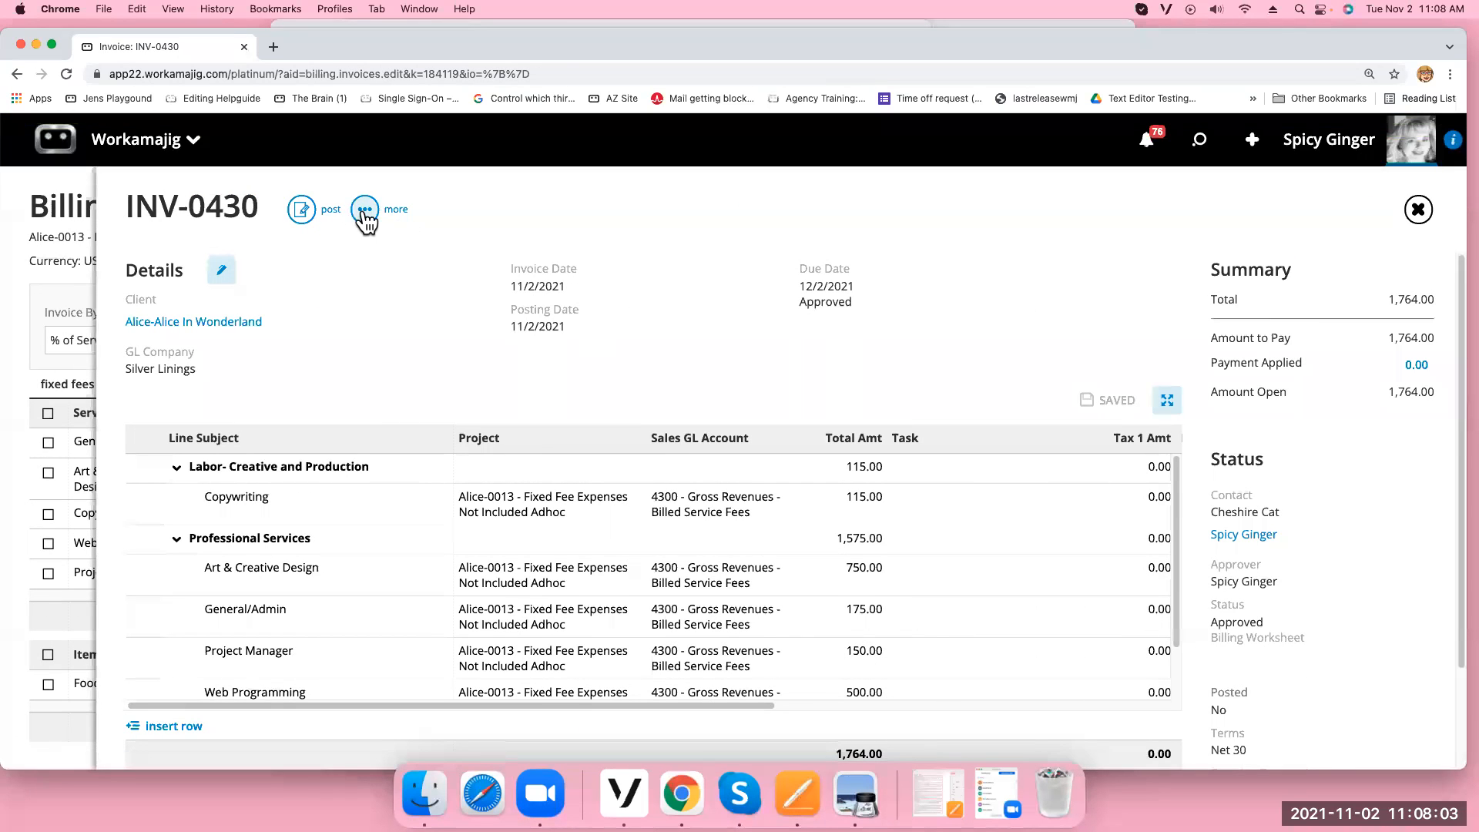
{"action": "left_click", "coordinate": [232, 279]}
{"action": "scroll", "coordinate": [1434, 539], "scroll_direction": "down", "scroll_amount": 5}
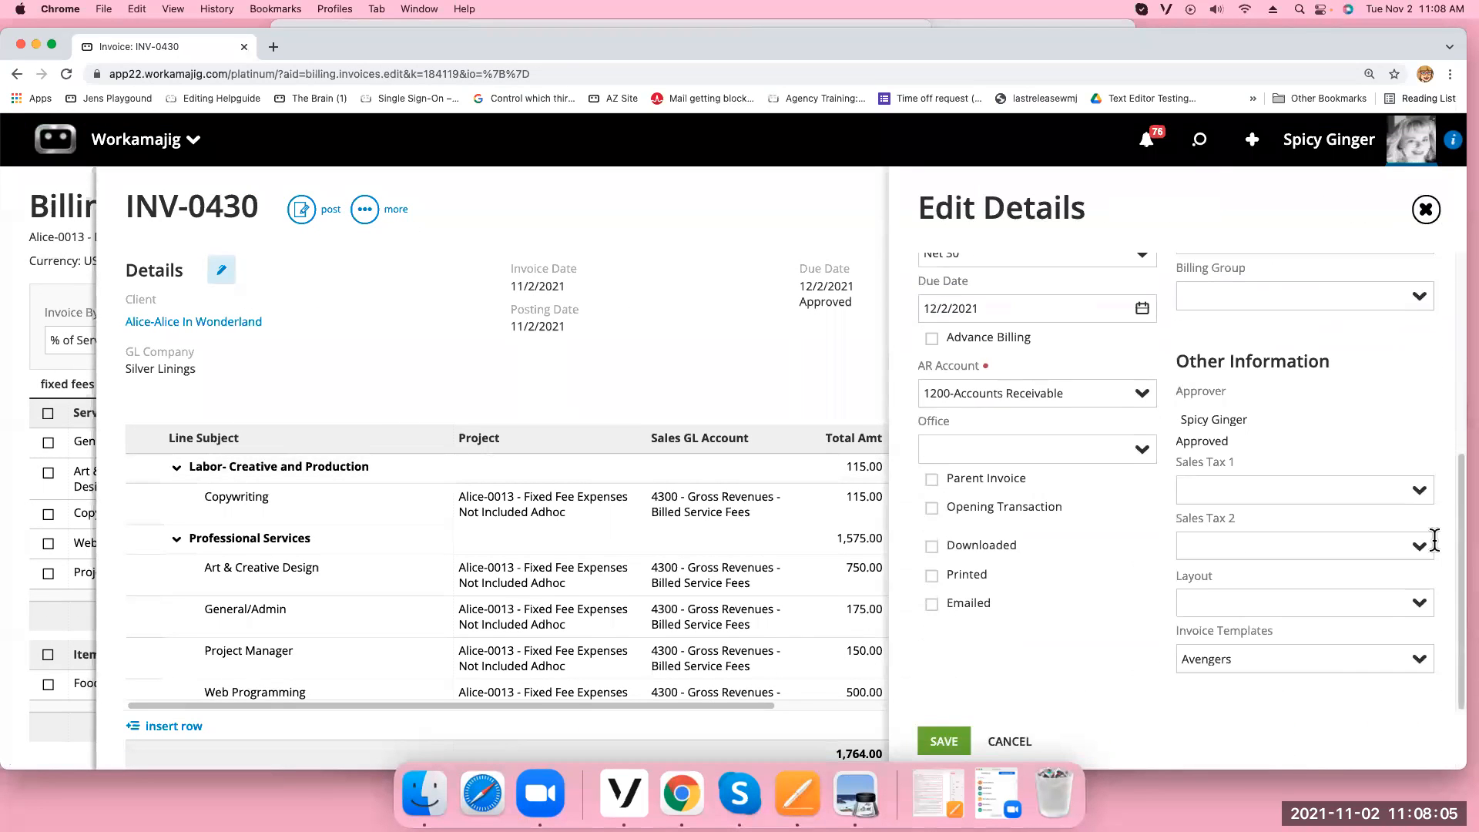
{"action": "left_click", "coordinate": [1426, 208]}
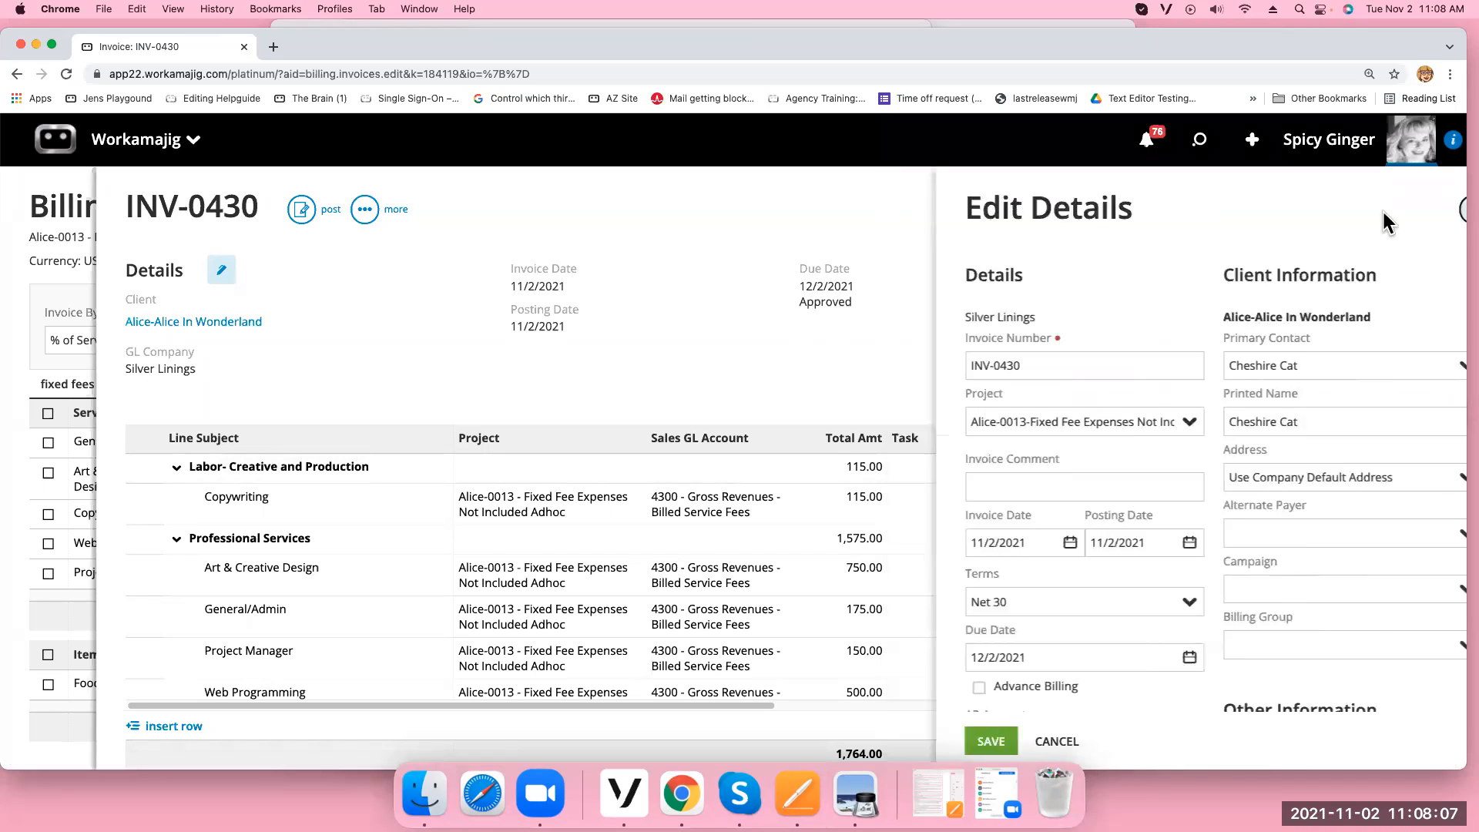
Print-preview INV-0430's PDF, confirming $1,764.00 due including $74.00 expenses
{"action": "left_click", "coordinate": [364, 210]}
{"action": "left_click", "coordinate": [254, 453]}
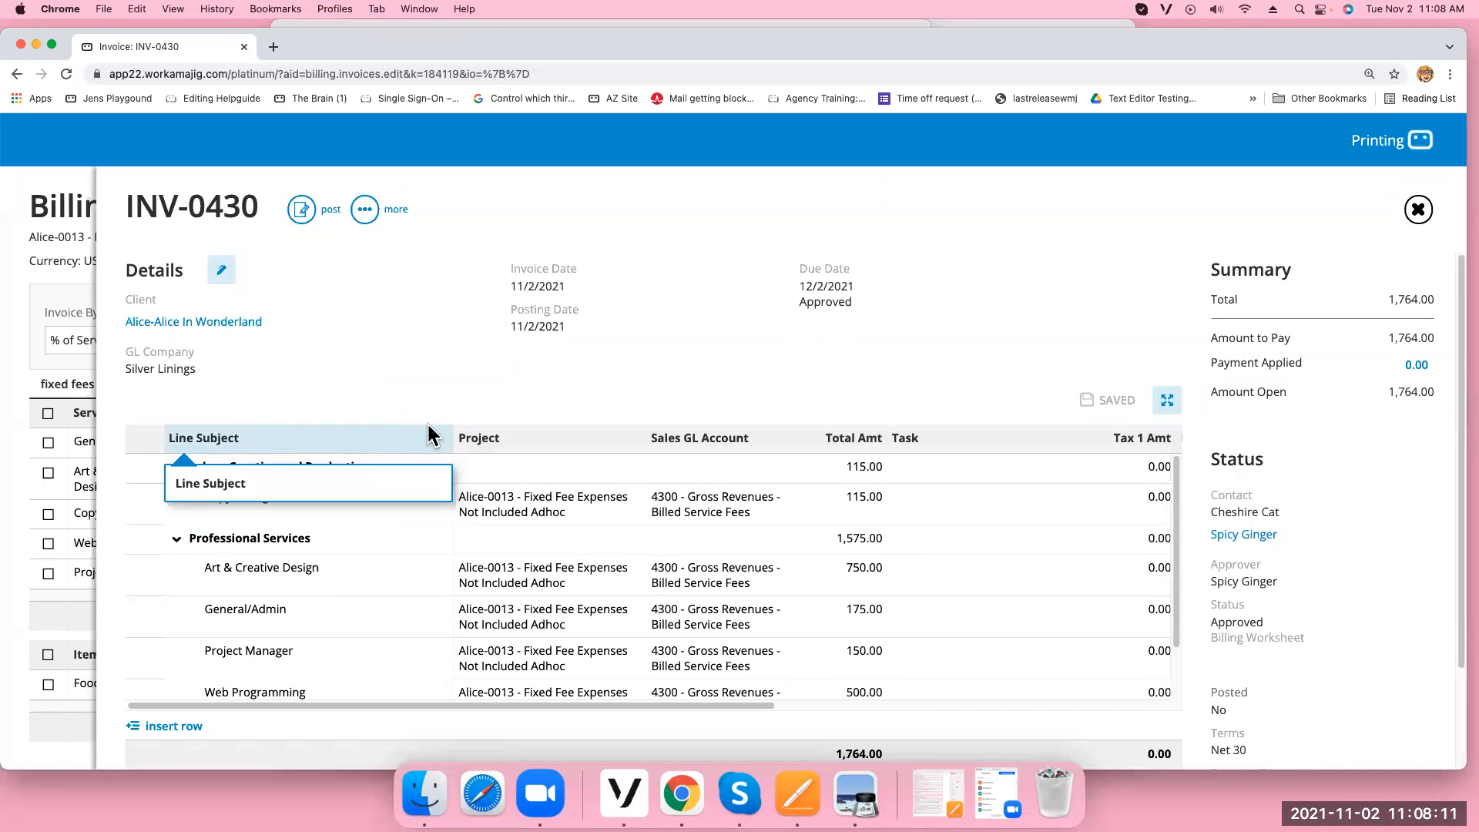
{"action": "scroll", "coordinate": [602, 430], "scroll_direction": "down", "scroll_amount": 3}
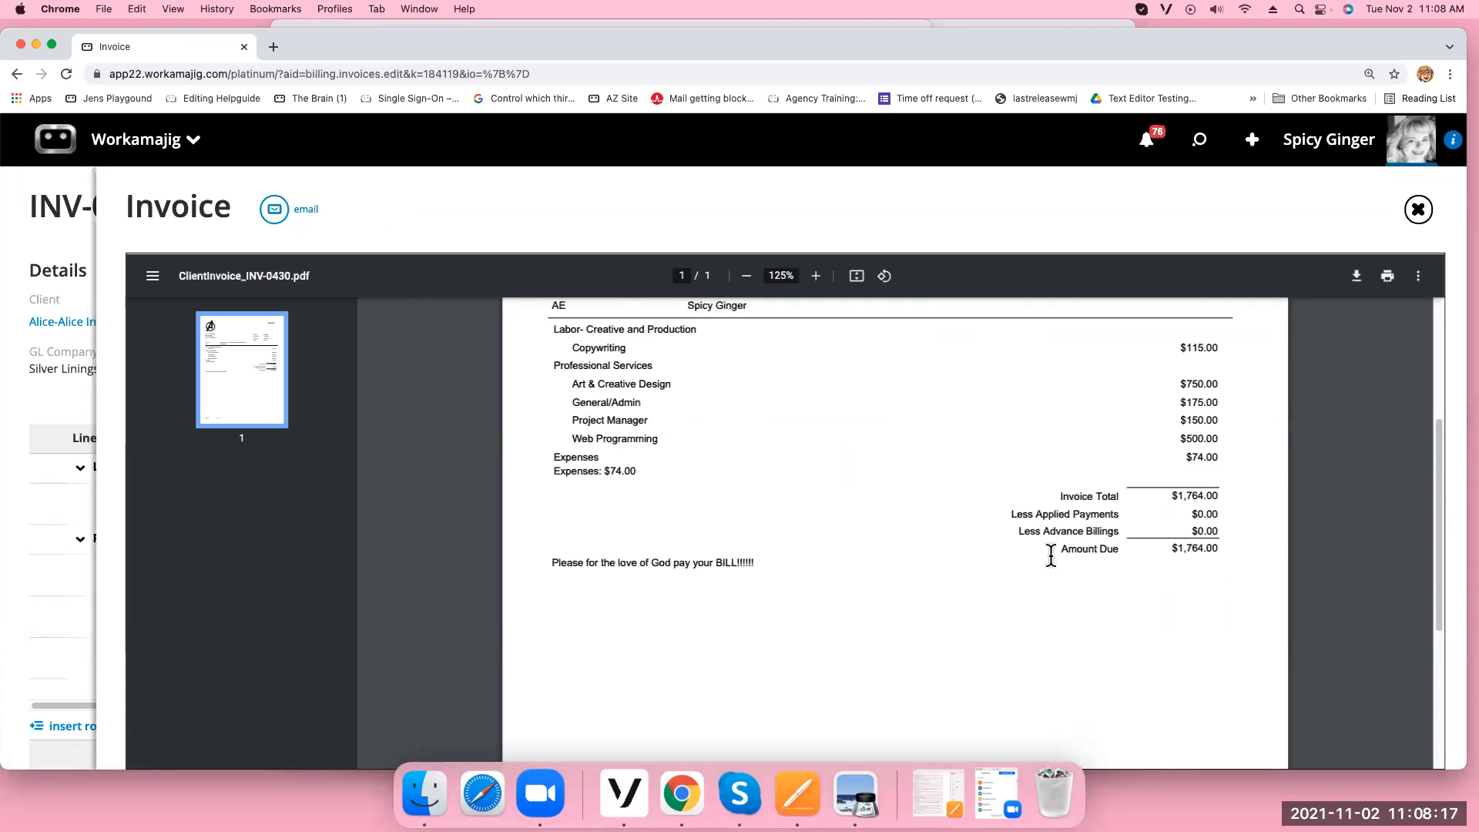
{"action": "left_click_drag", "start_coordinate": [1160, 552], "coordinate": [1252, 552]}
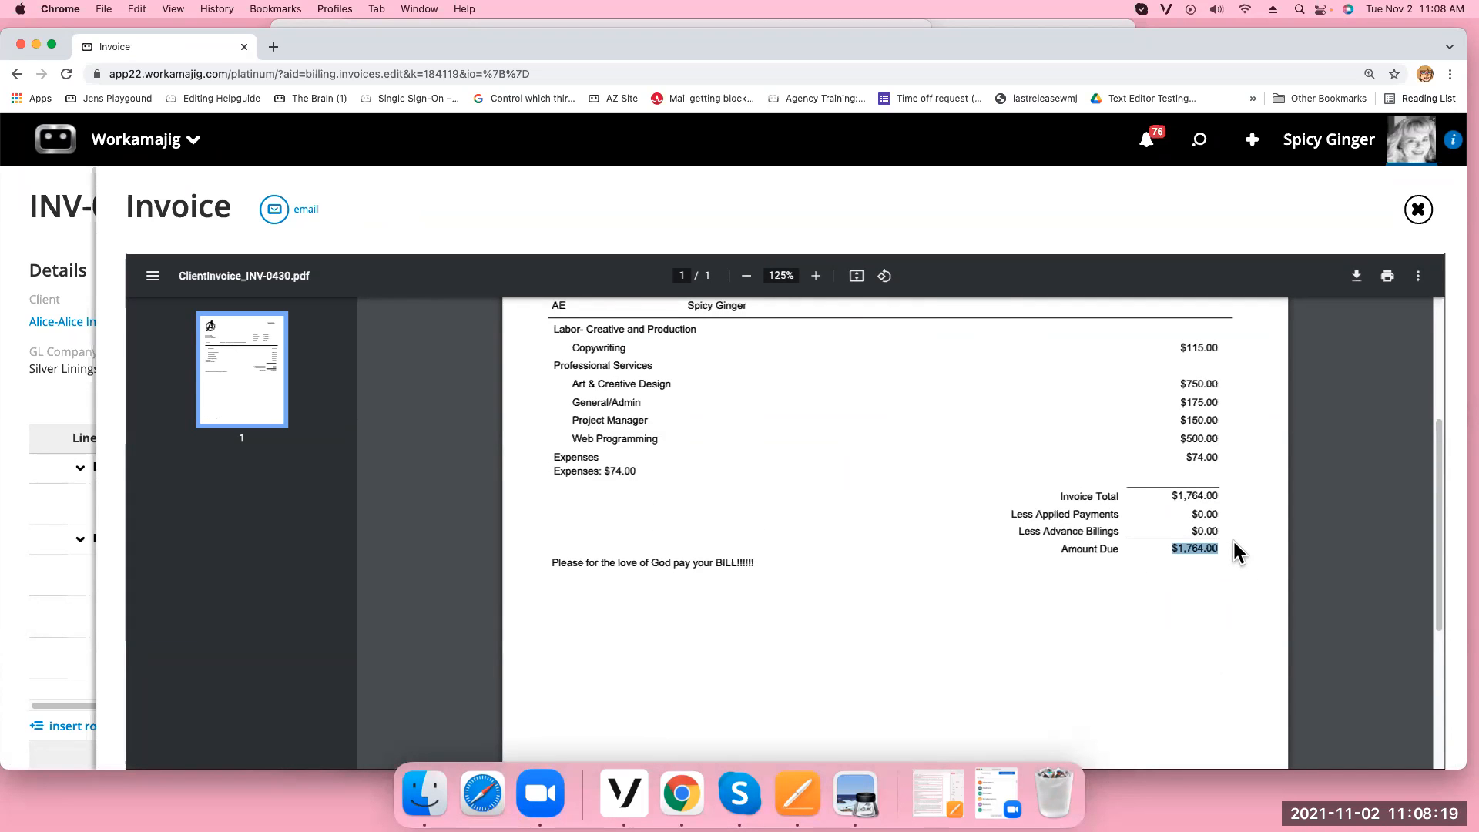
{"action": "left_click", "coordinate": [1418, 211]}
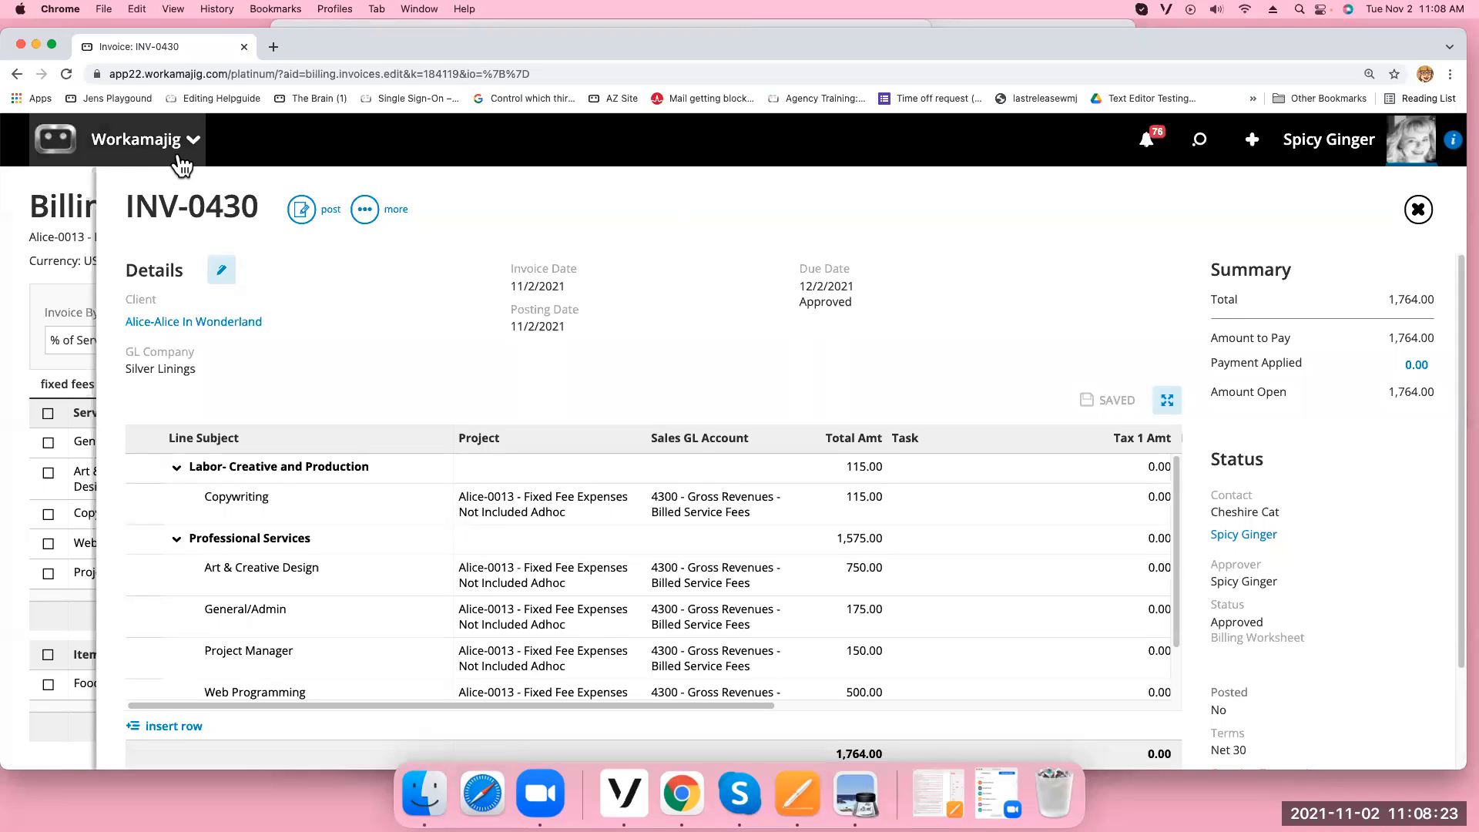
Post INV-0430, review its GL posting entries, and return to the Billing worksheet
{"action": "left_click", "coordinate": [303, 222]}
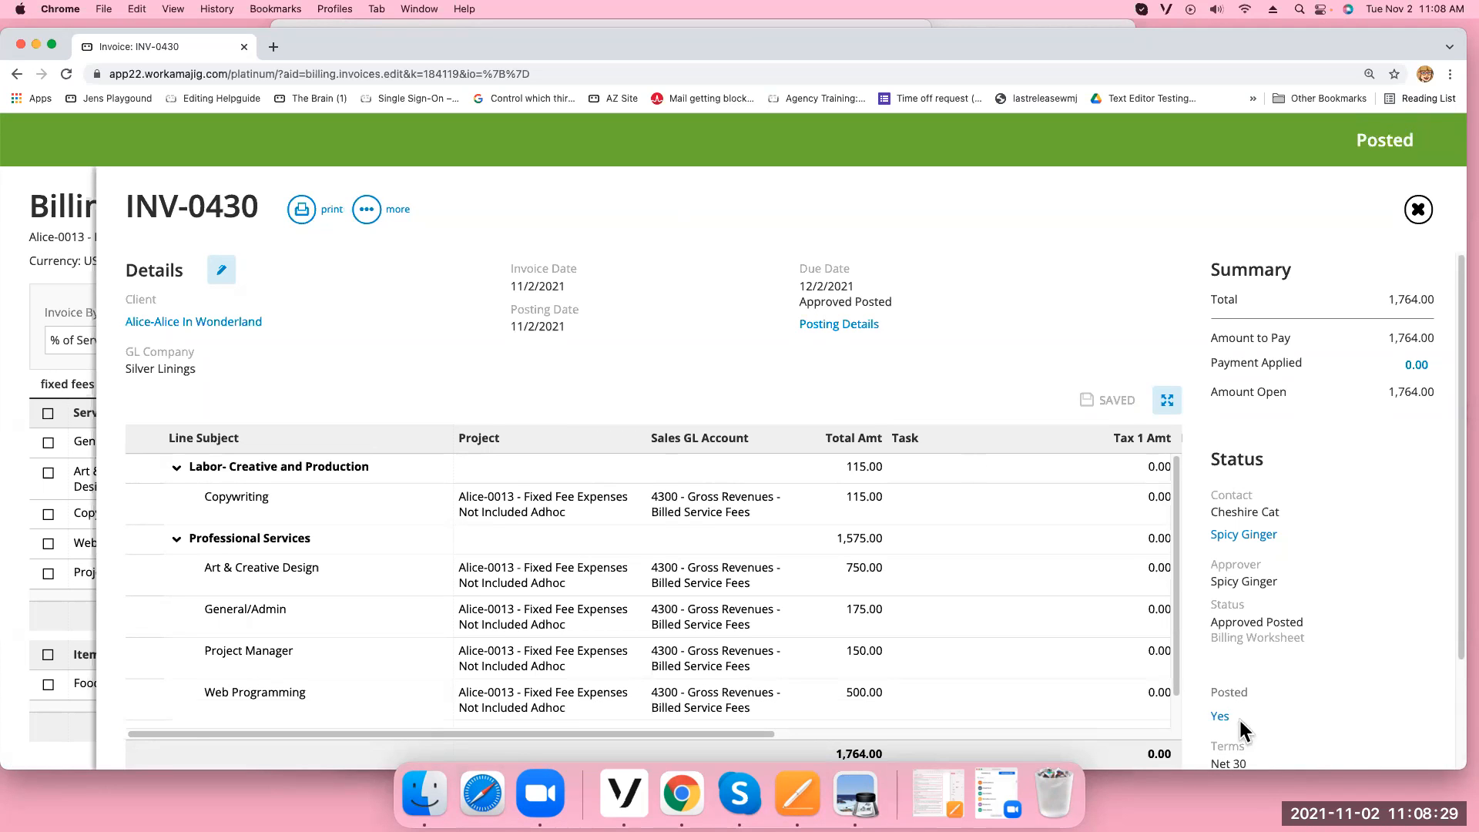
{"action": "left_click", "coordinate": [1221, 718]}
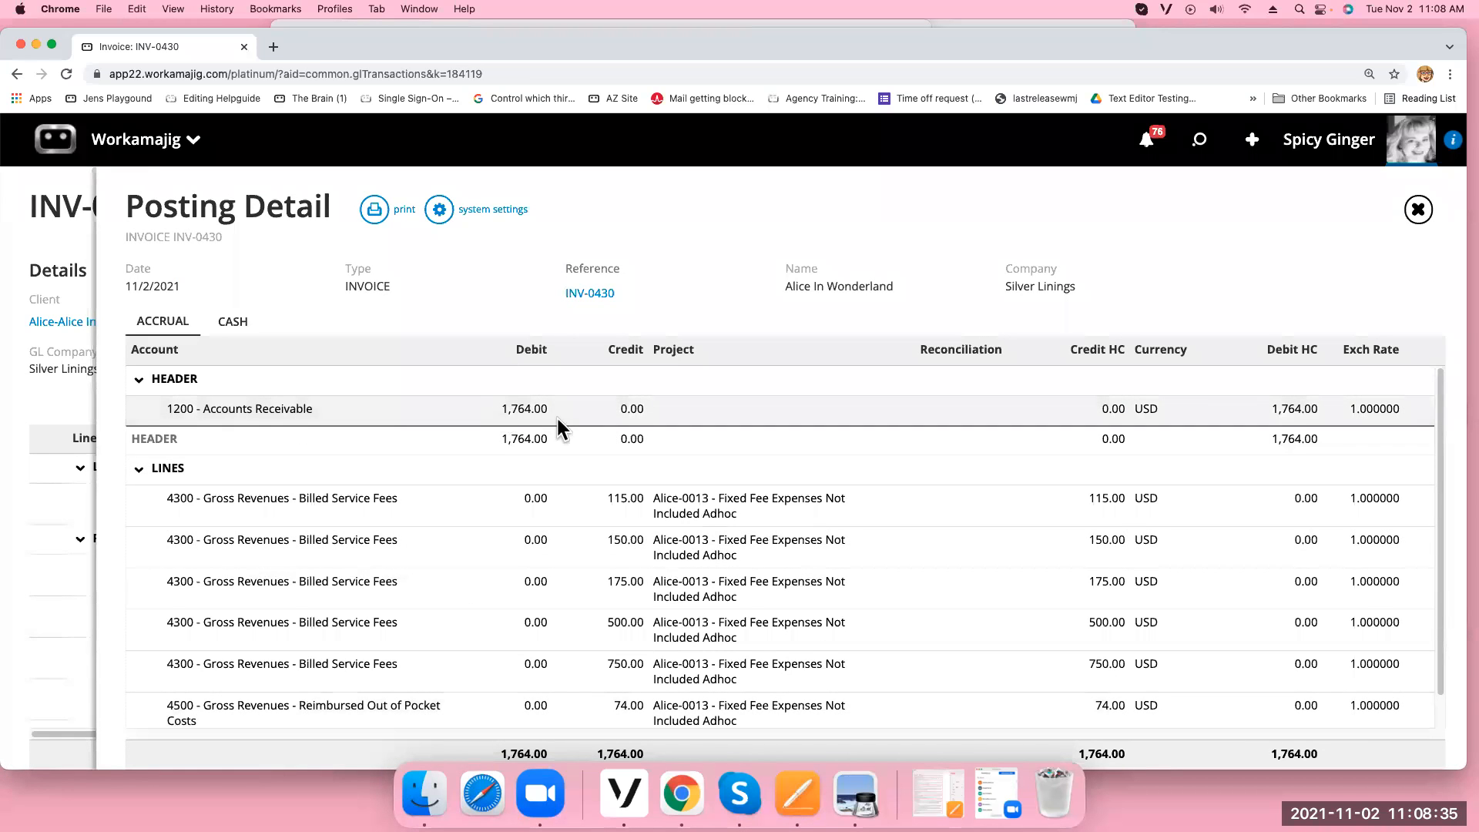
{"action": "scroll", "coordinate": [705, 574], "scroll_direction": "down", "scroll_amount": 1}
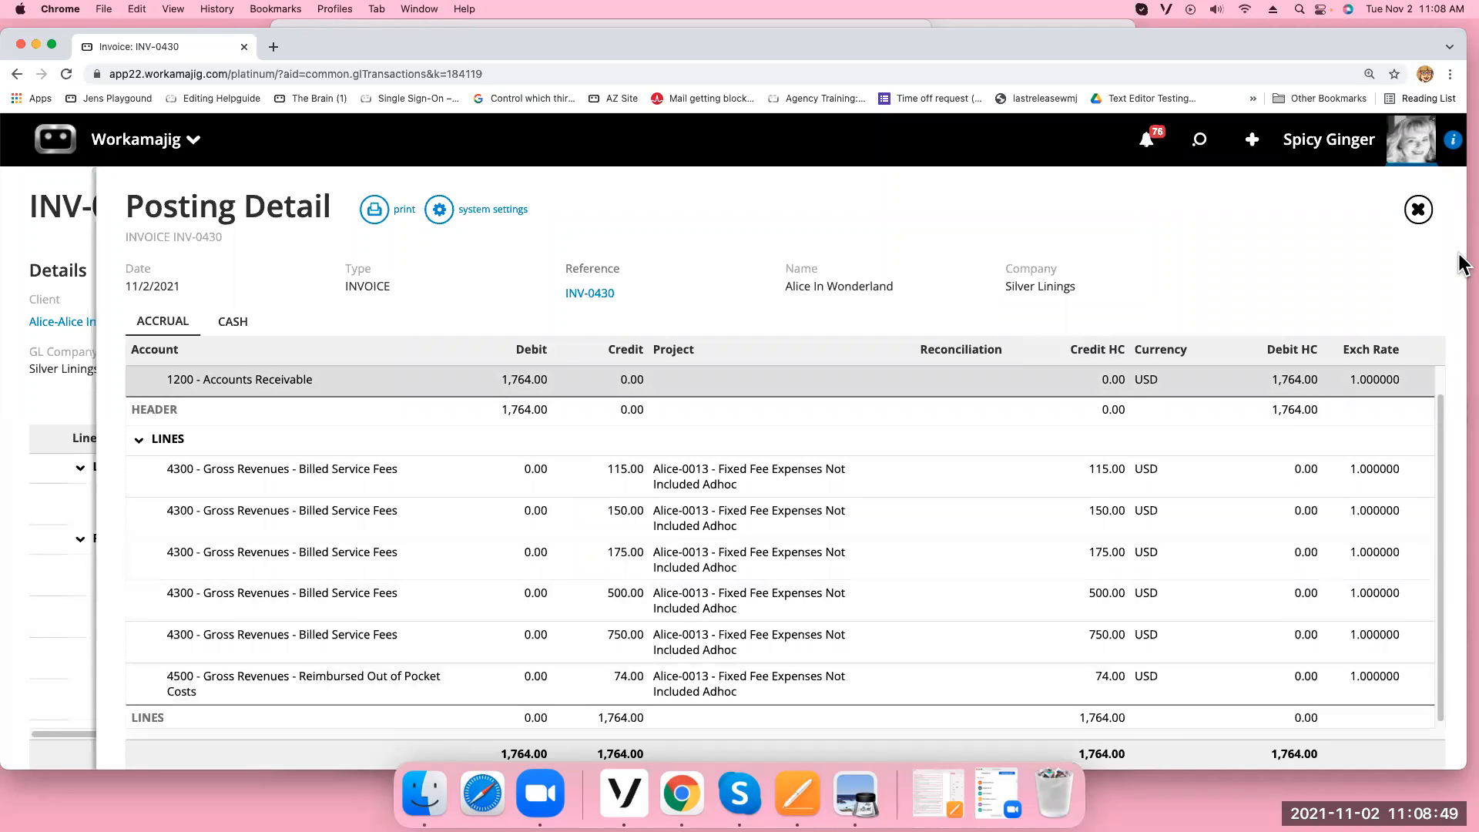
{"action": "left_click", "coordinate": [1418, 210]}
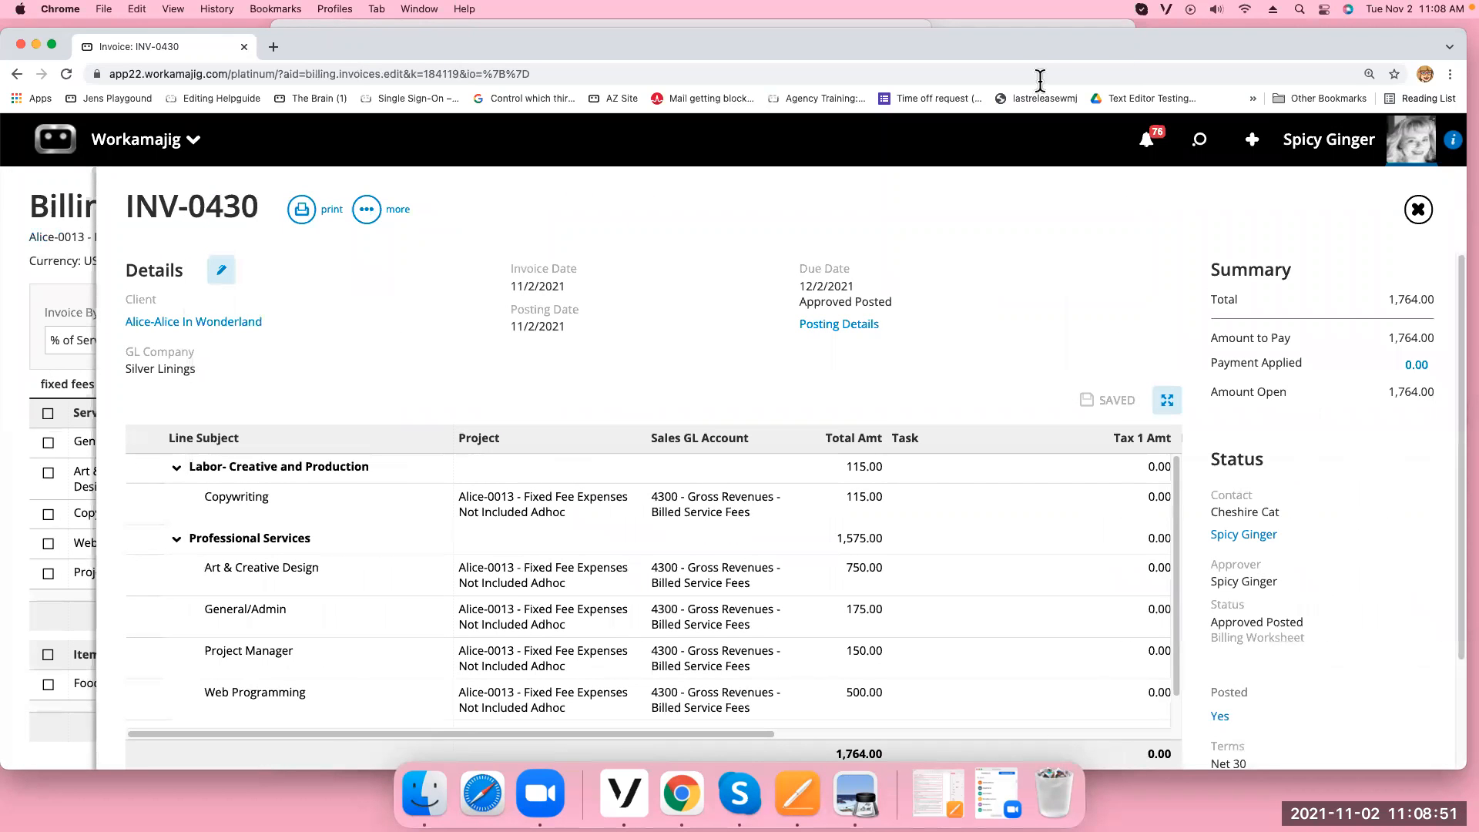
{"action": "left_click", "coordinate": [1418, 209]}
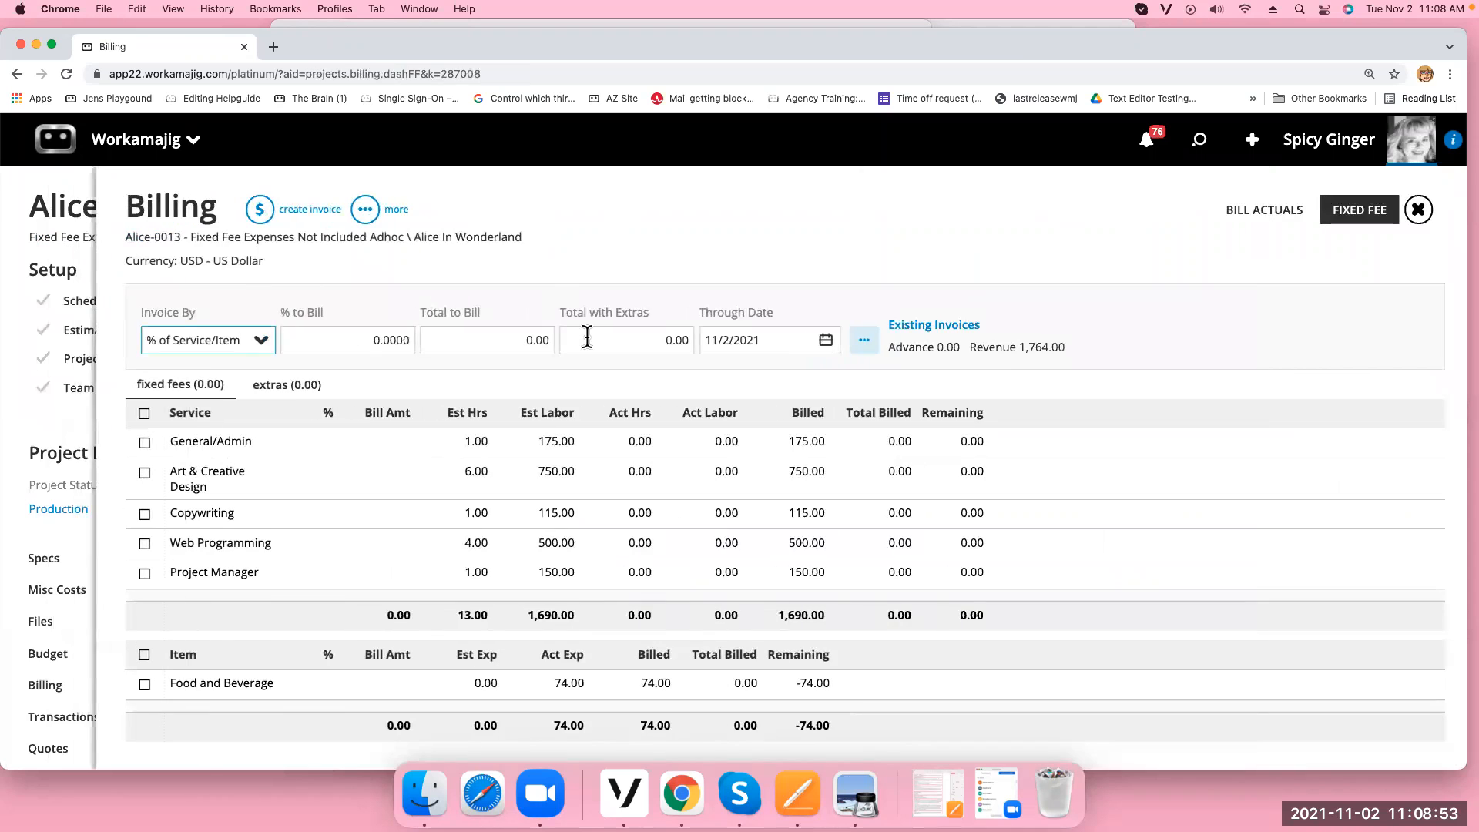
{"action": "left_click", "coordinate": [1419, 209]}
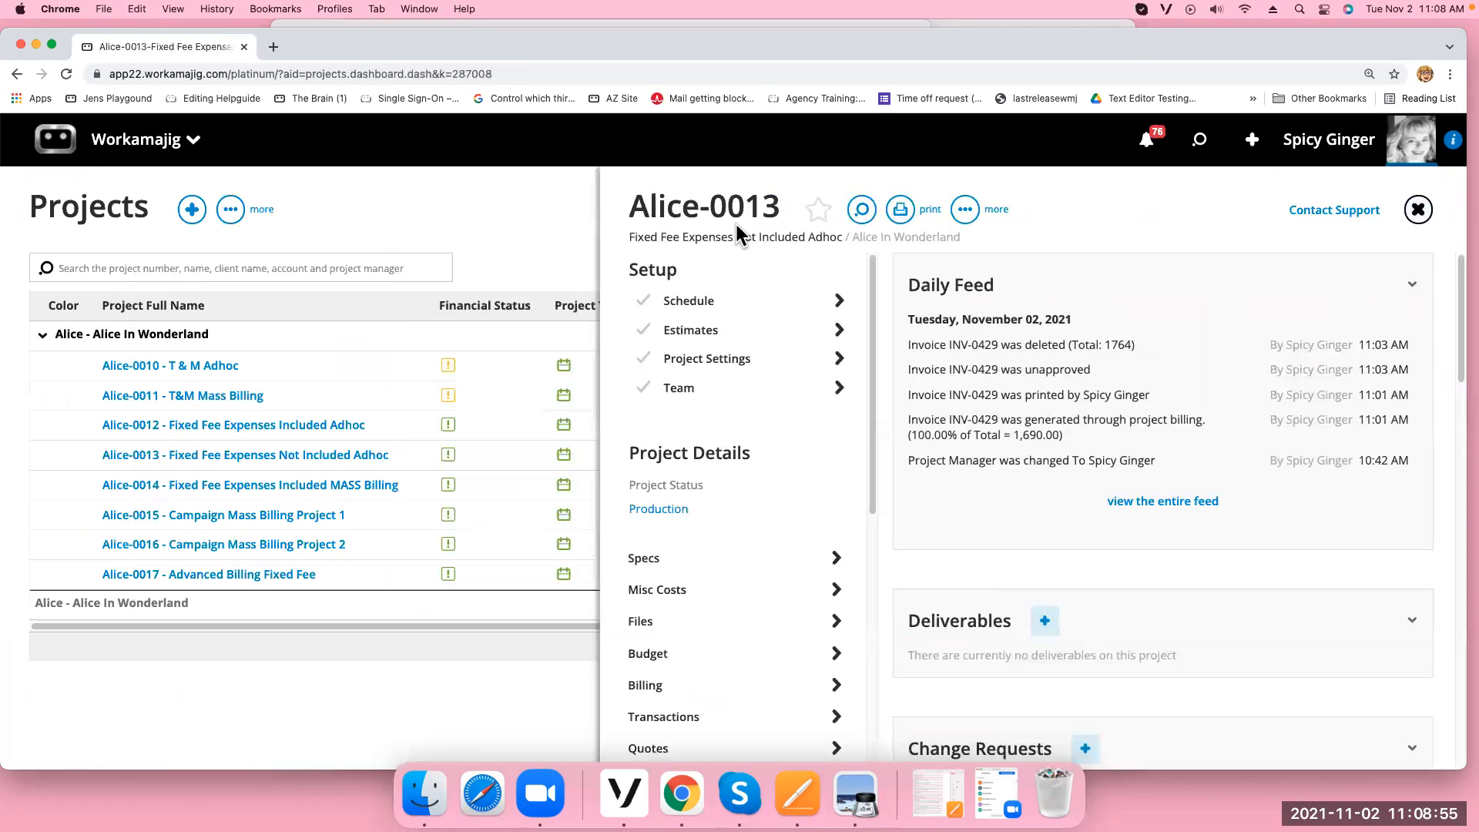
{"action": "left_click", "coordinate": [1418, 210]}
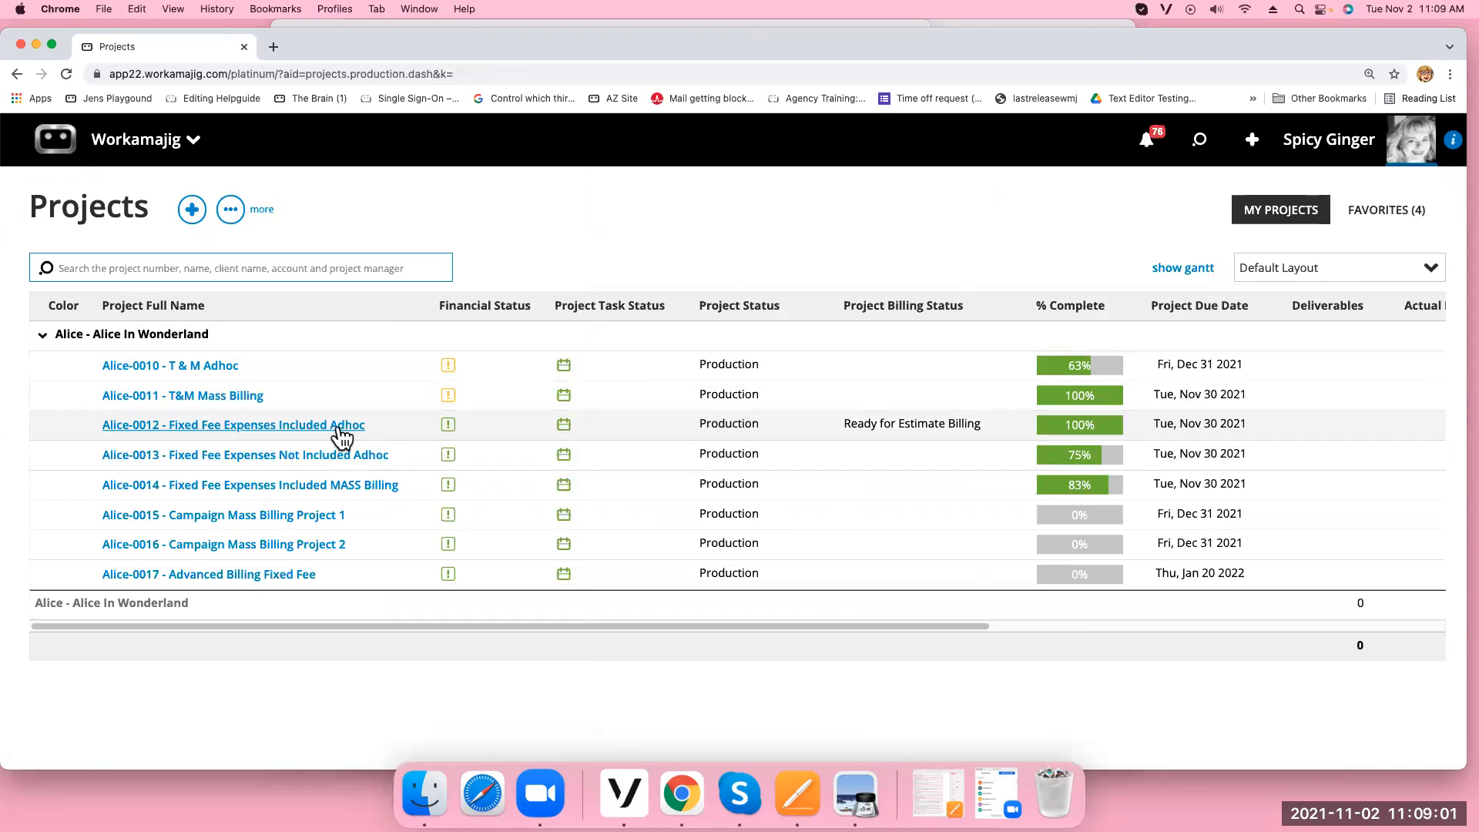
{"action": "left_click", "coordinate": [218, 366]}
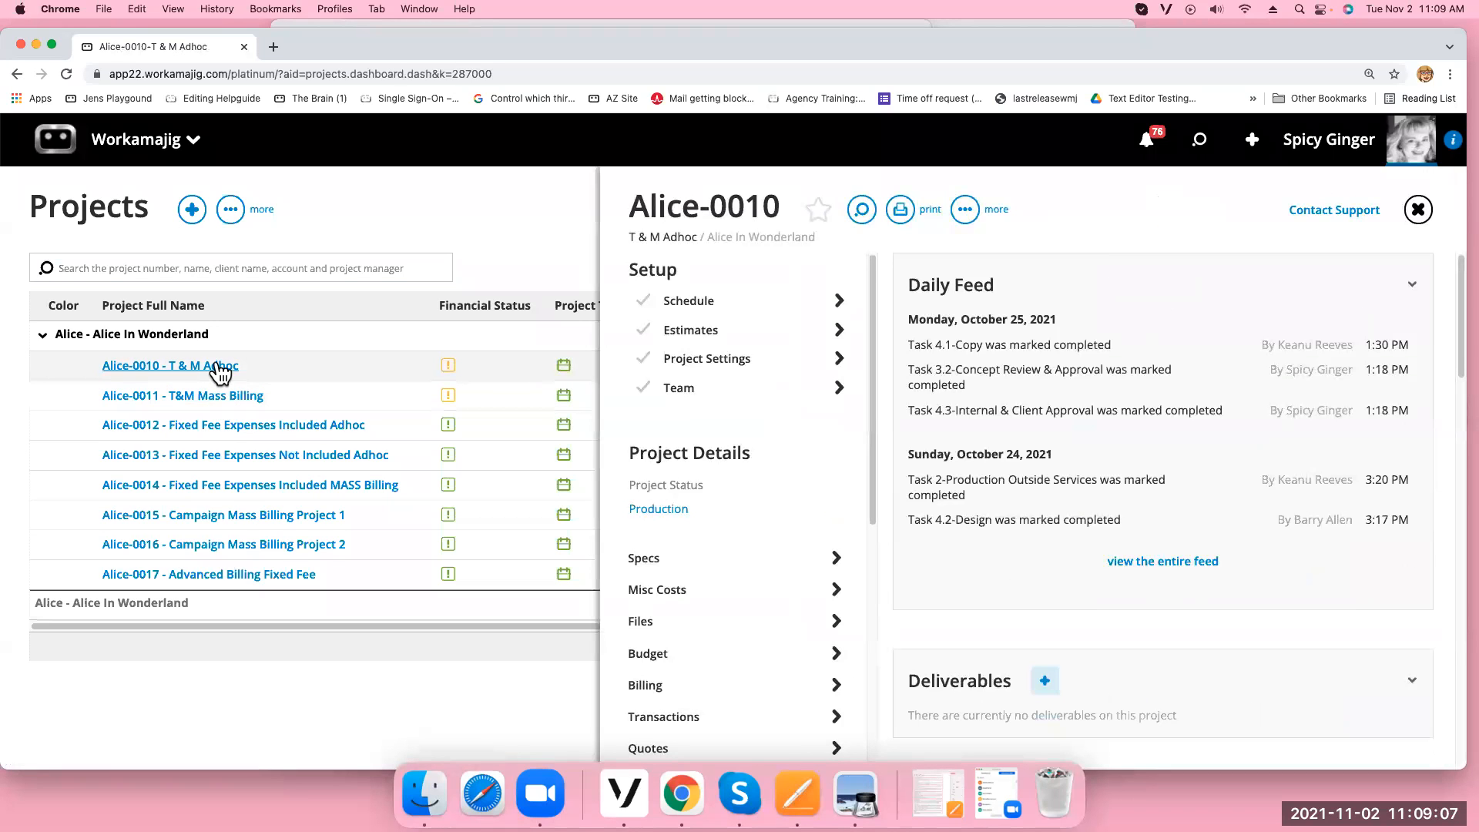
{"action": "left_click", "coordinate": [744, 364]}
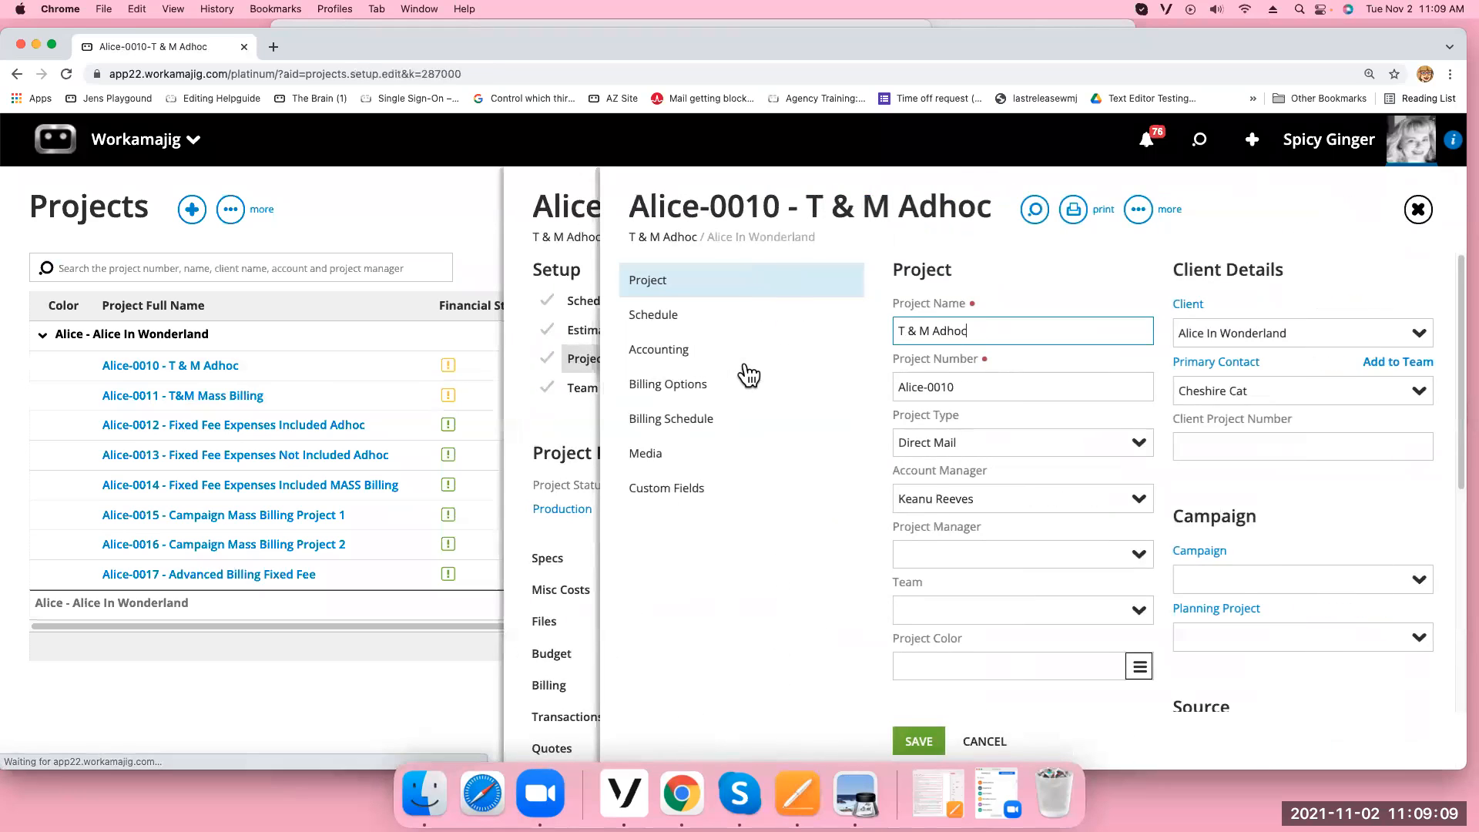
{"action": "left_click", "coordinate": [722, 390]}
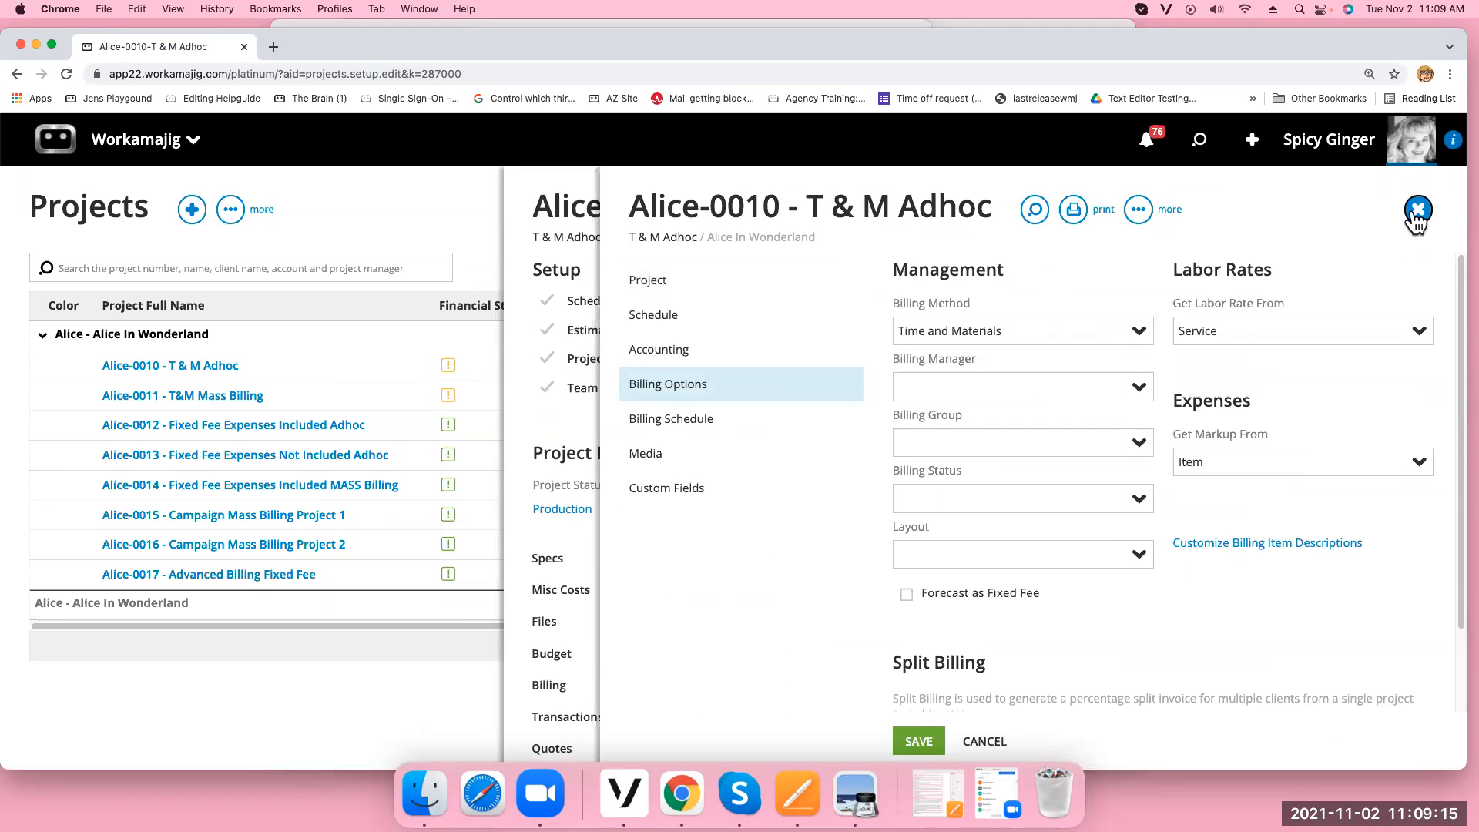
{"action": "left_click", "coordinate": [1418, 210]}
{"action": "left_click", "coordinate": [739, 339]}
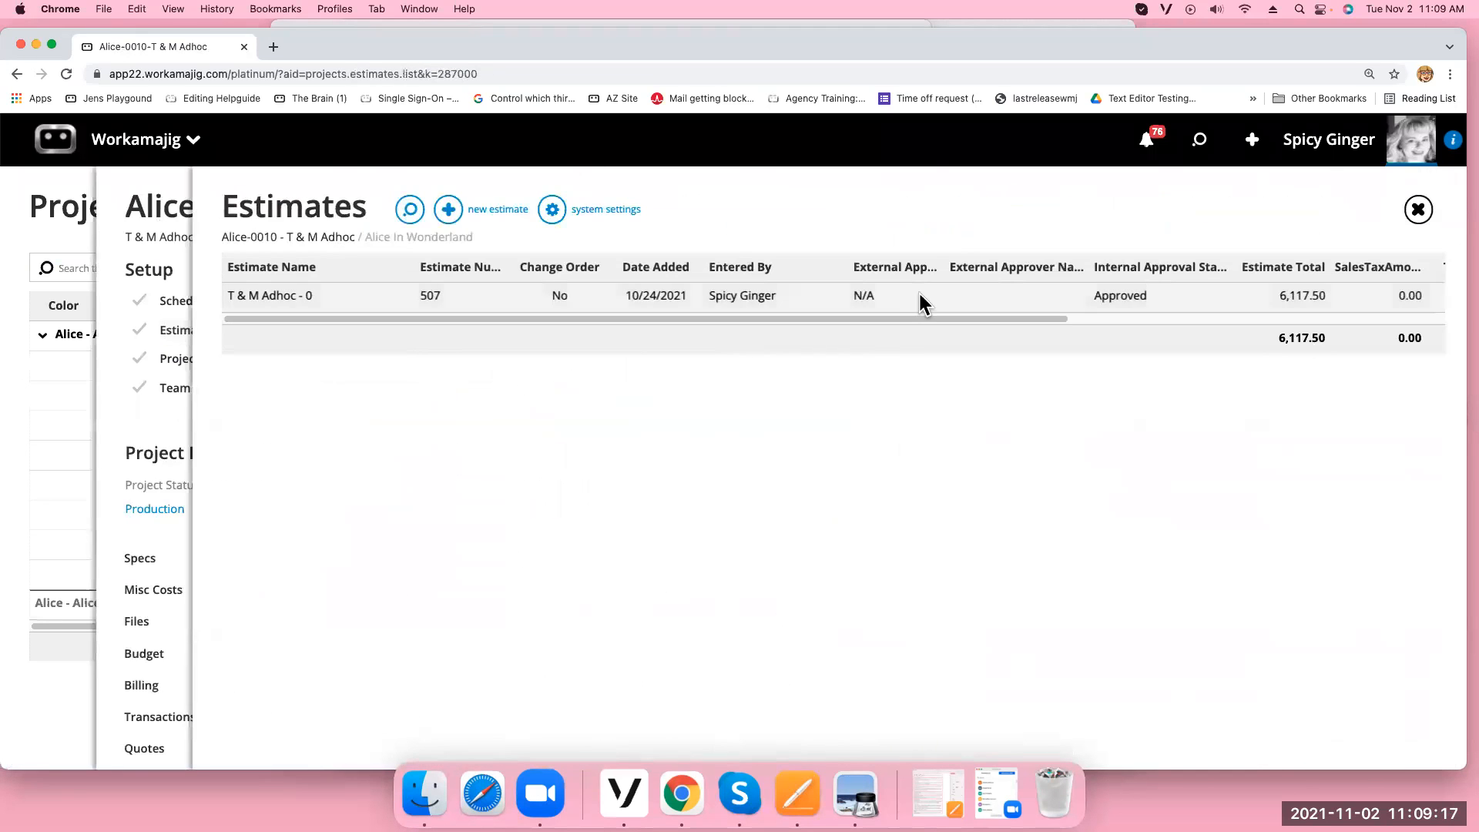
{"action": "left_click", "coordinate": [1417, 209]}
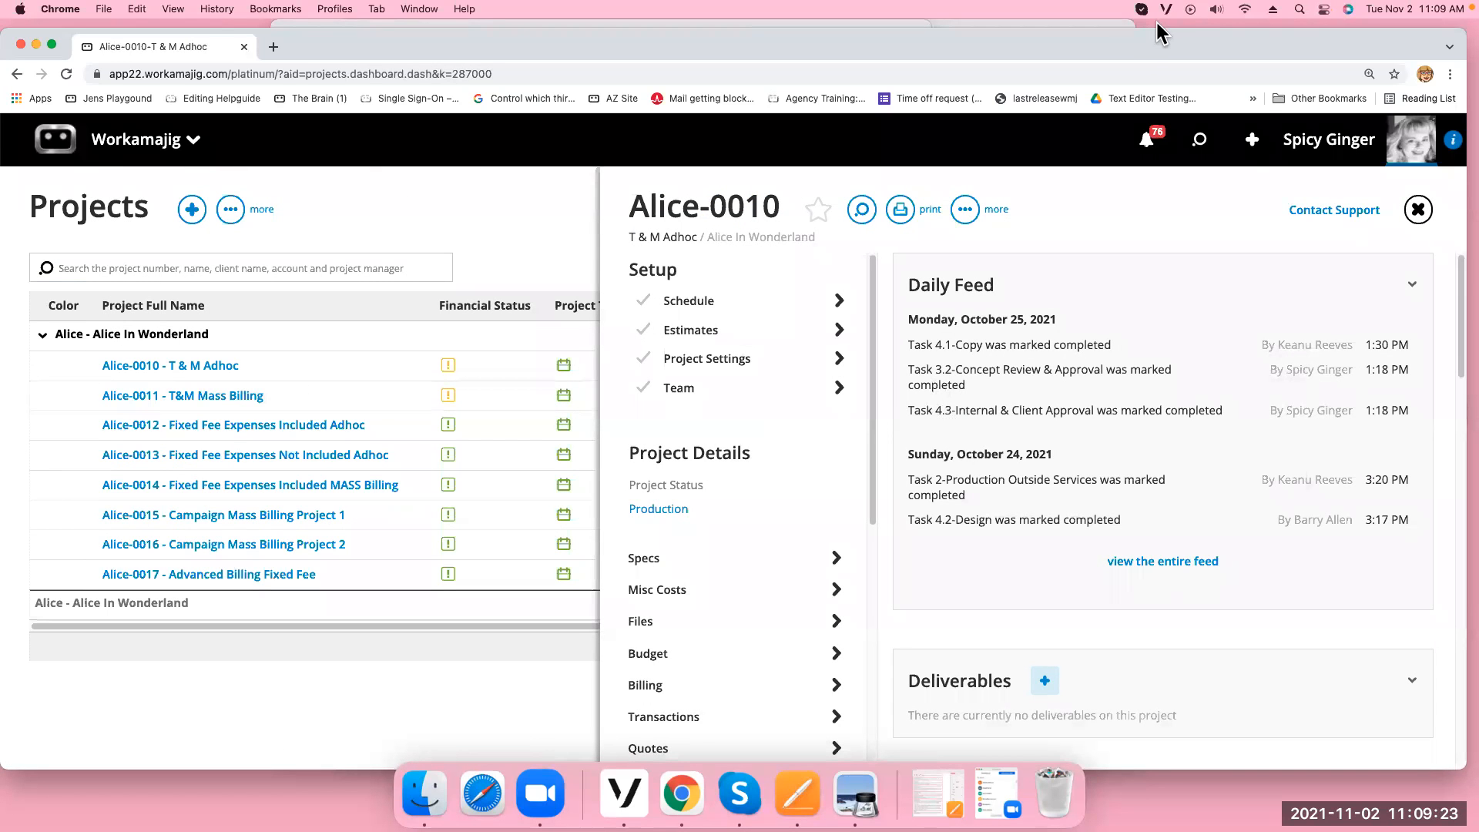
{"action": "left_click", "coordinate": [664, 716]}
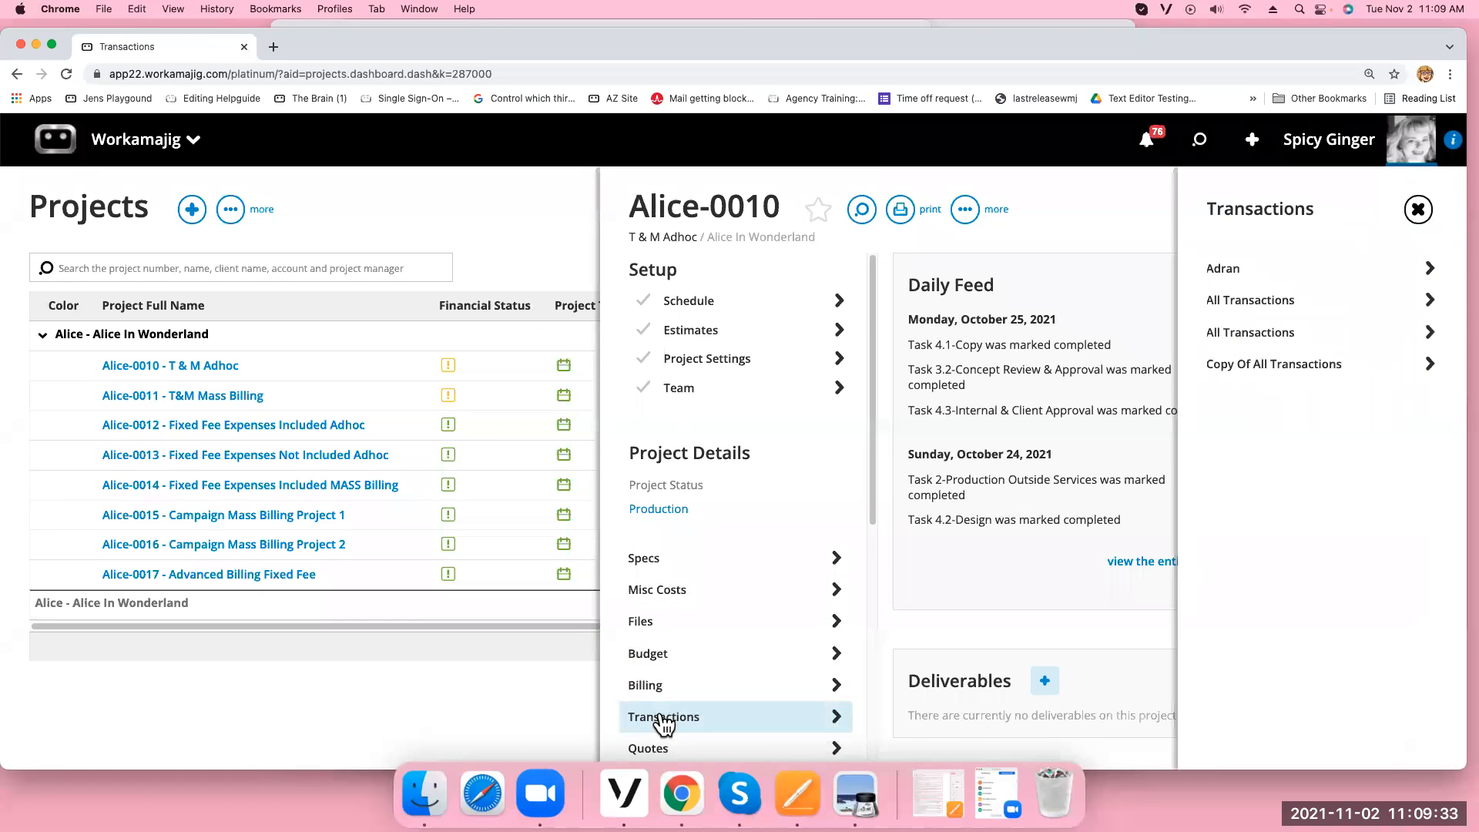
{"action": "left_click", "coordinate": [1281, 302]}
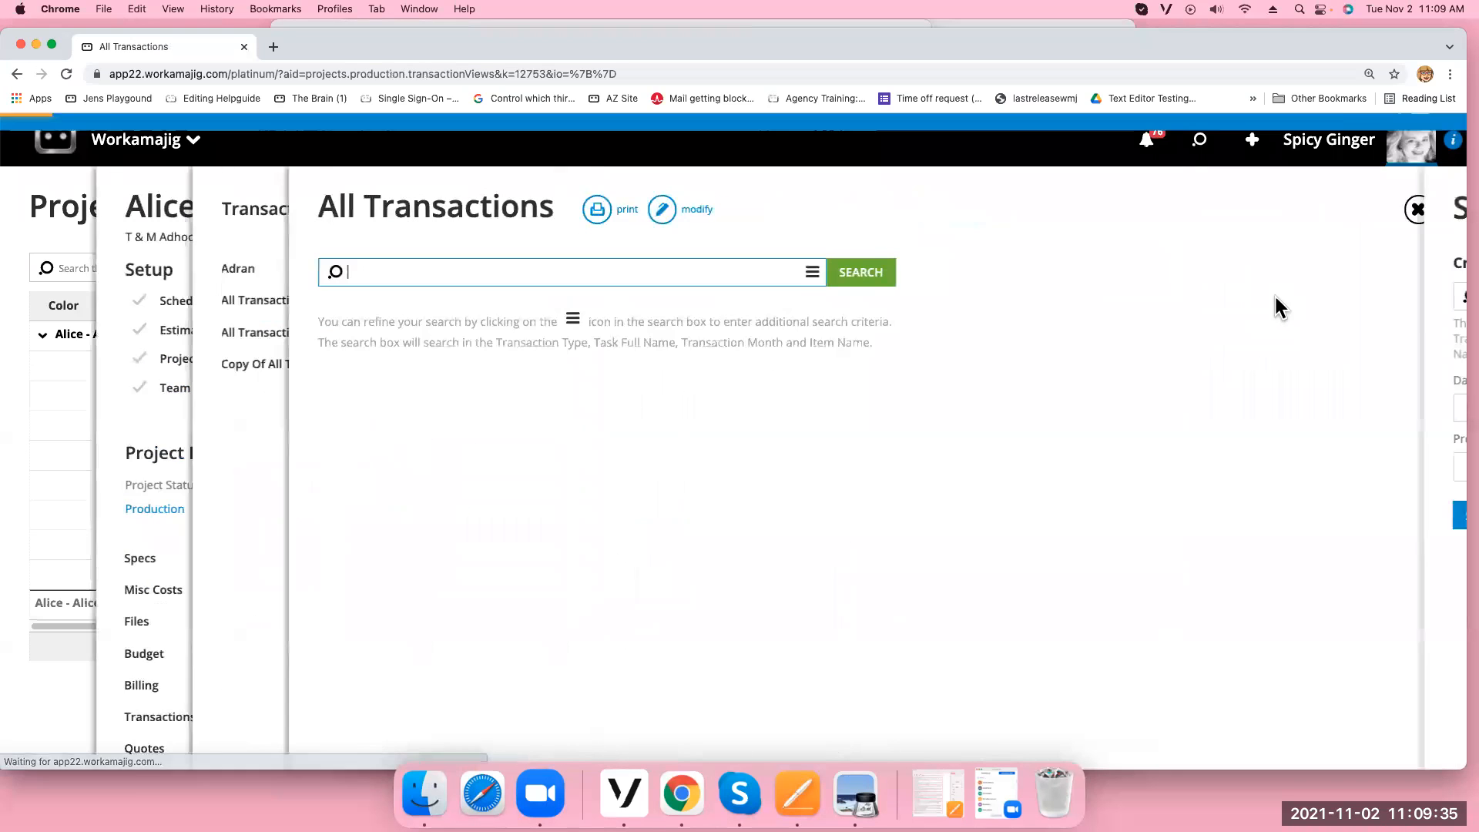
{"action": "left_click", "coordinate": [1240, 515]}
{"action": "scroll", "coordinate": [1060, 373], "scroll_direction": "down", "scroll_amount": 1}
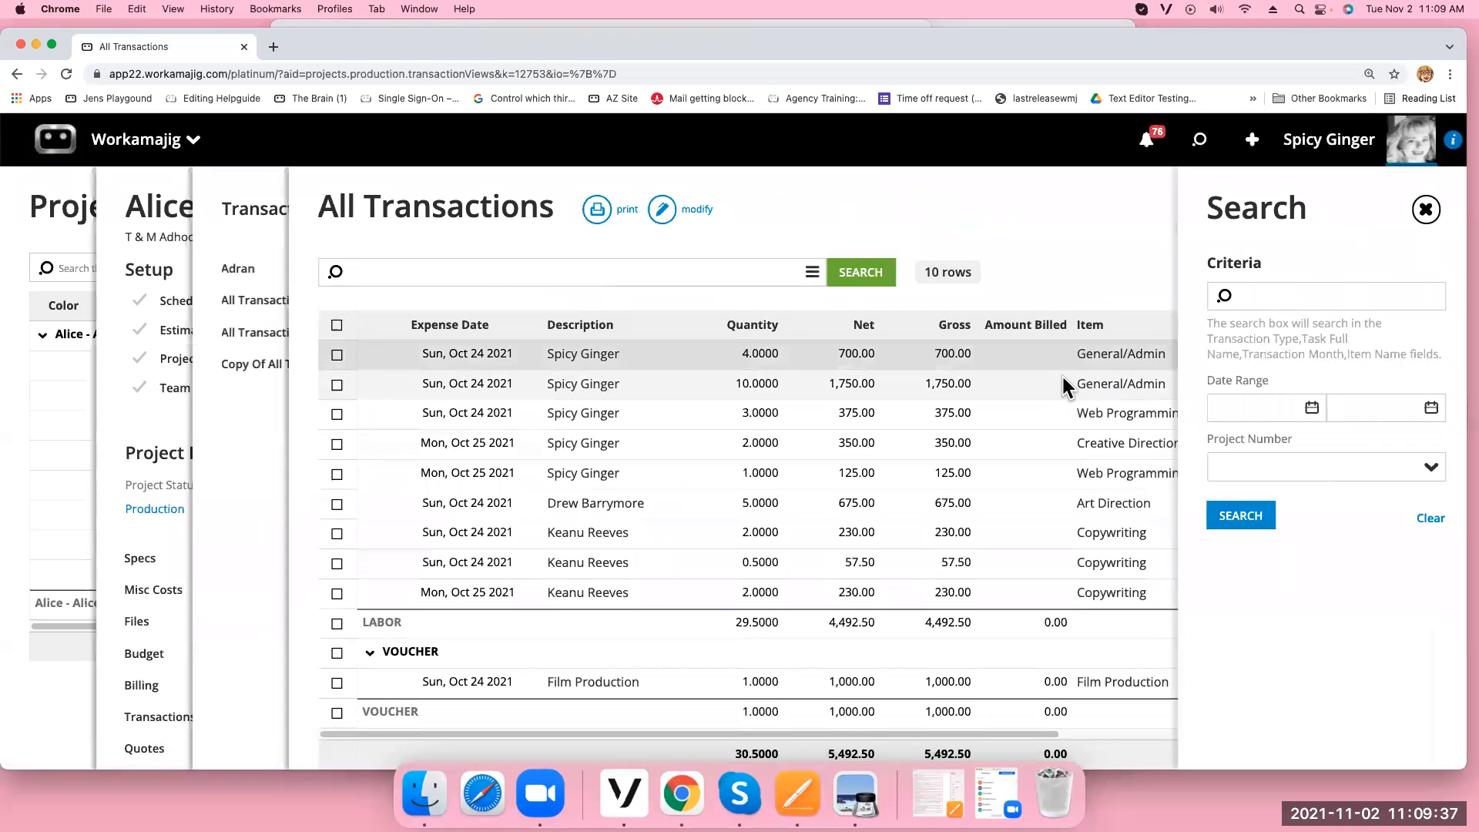
{"action": "left_click", "coordinate": [1426, 209]}
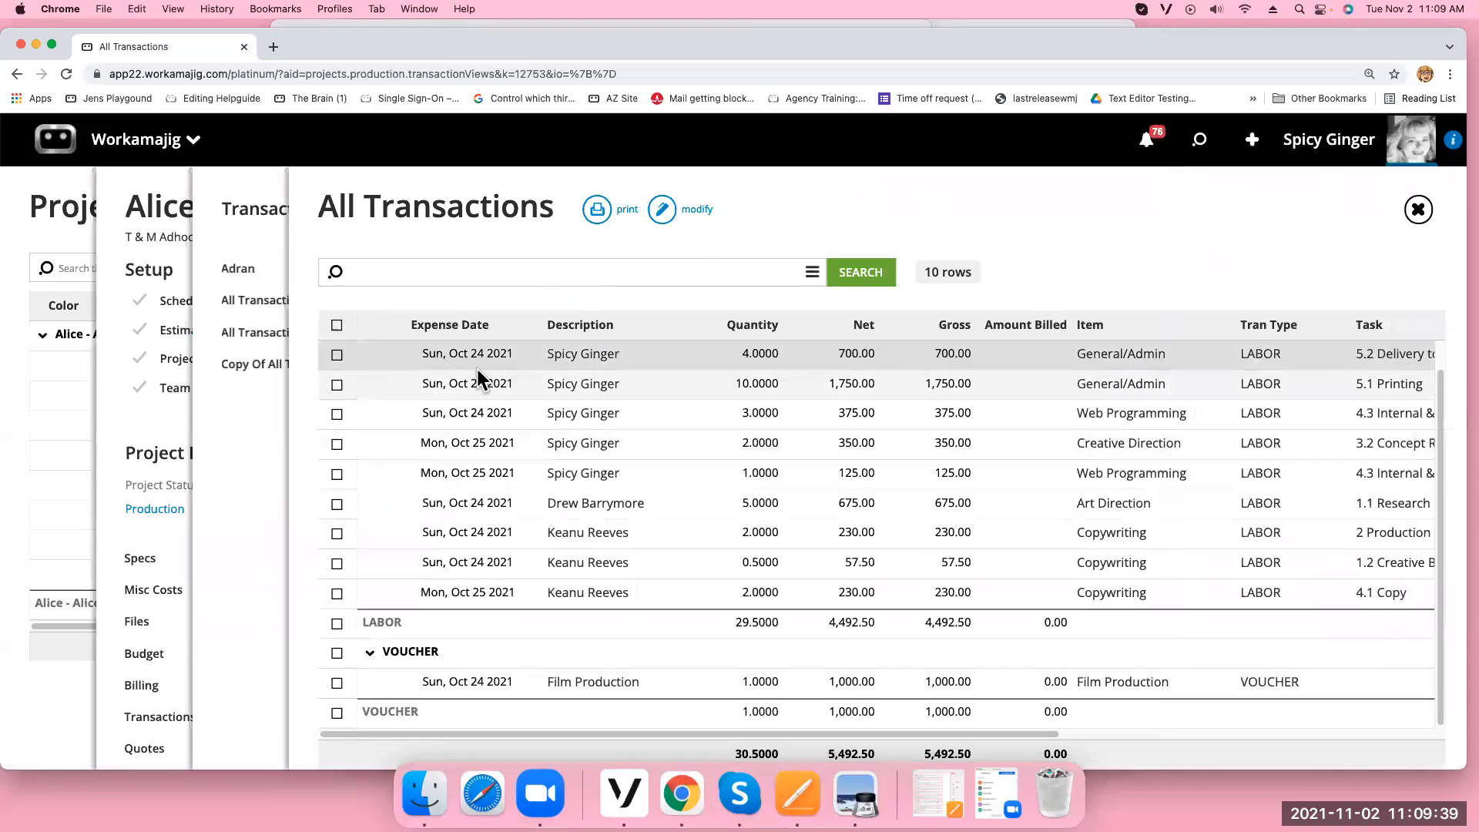
{"action": "left_click", "coordinate": [420, 654]}
{"action": "left_click", "coordinate": [404, 353]}
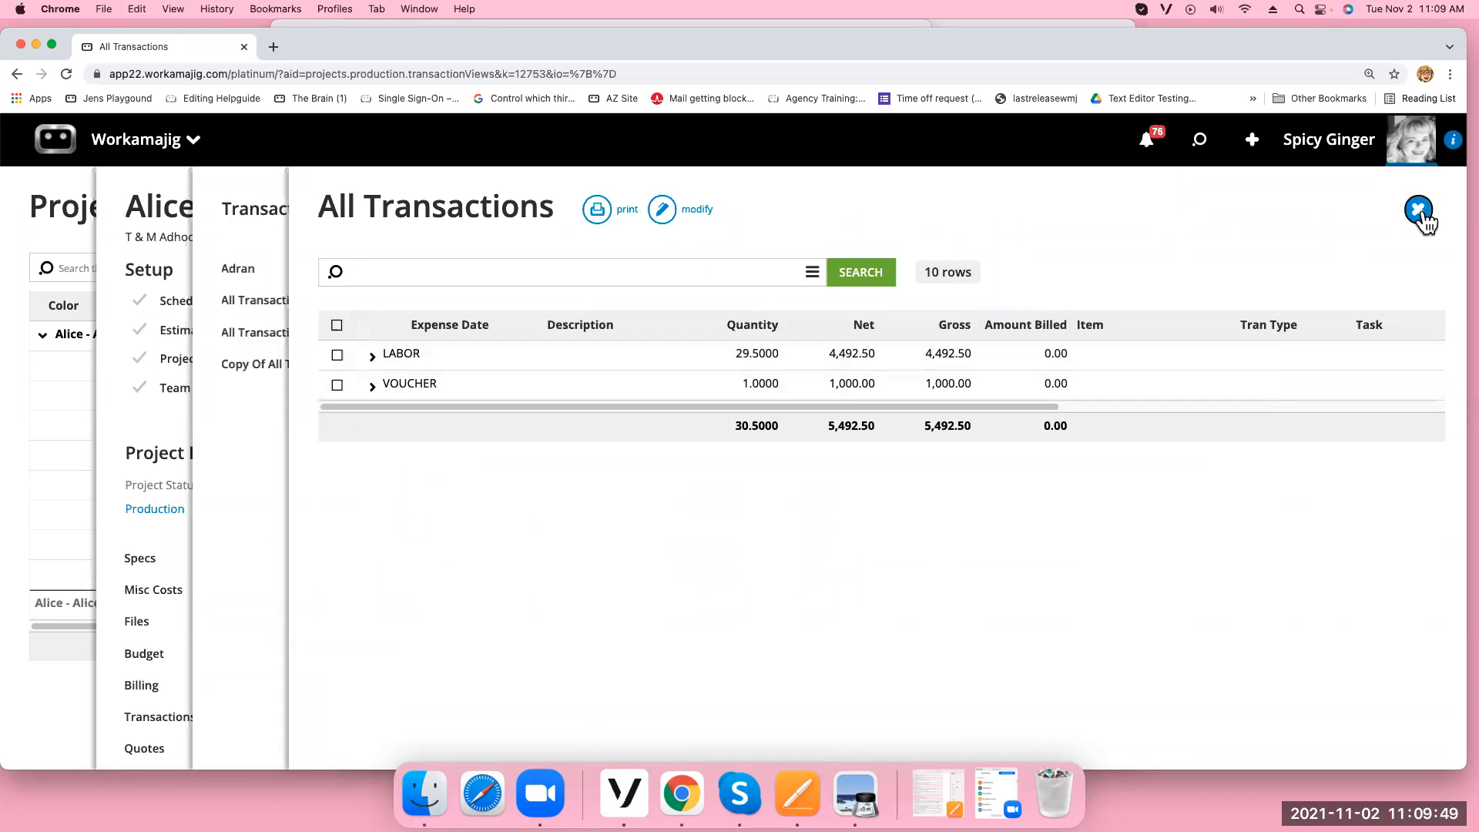
{"action": "left_click", "coordinate": [1419, 215]}
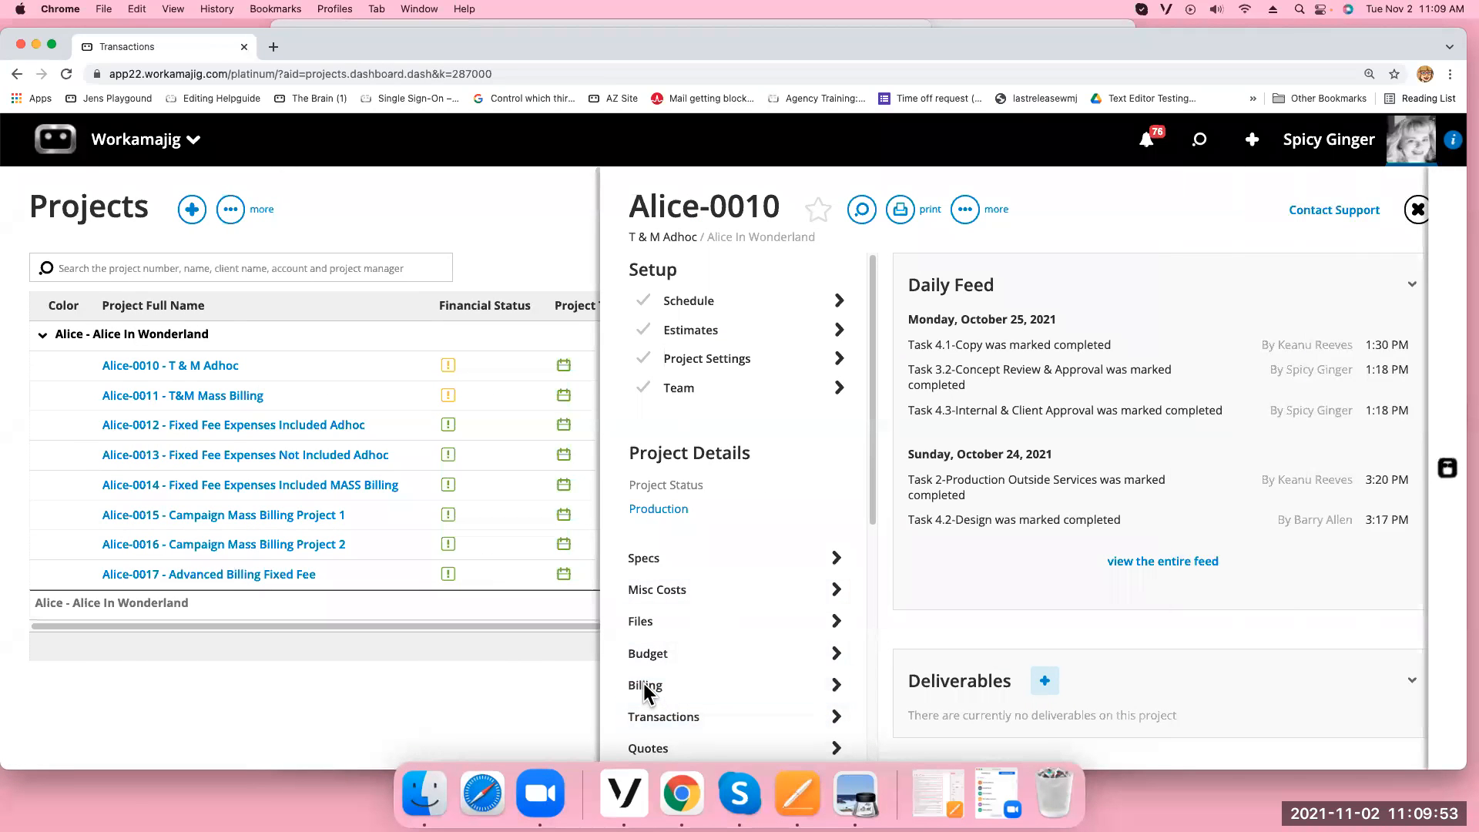
Open Alice-0010's Billing, scroll its 5,492.50 unbilled transactions, and select them all
{"action": "left_click", "coordinate": [644, 685]}
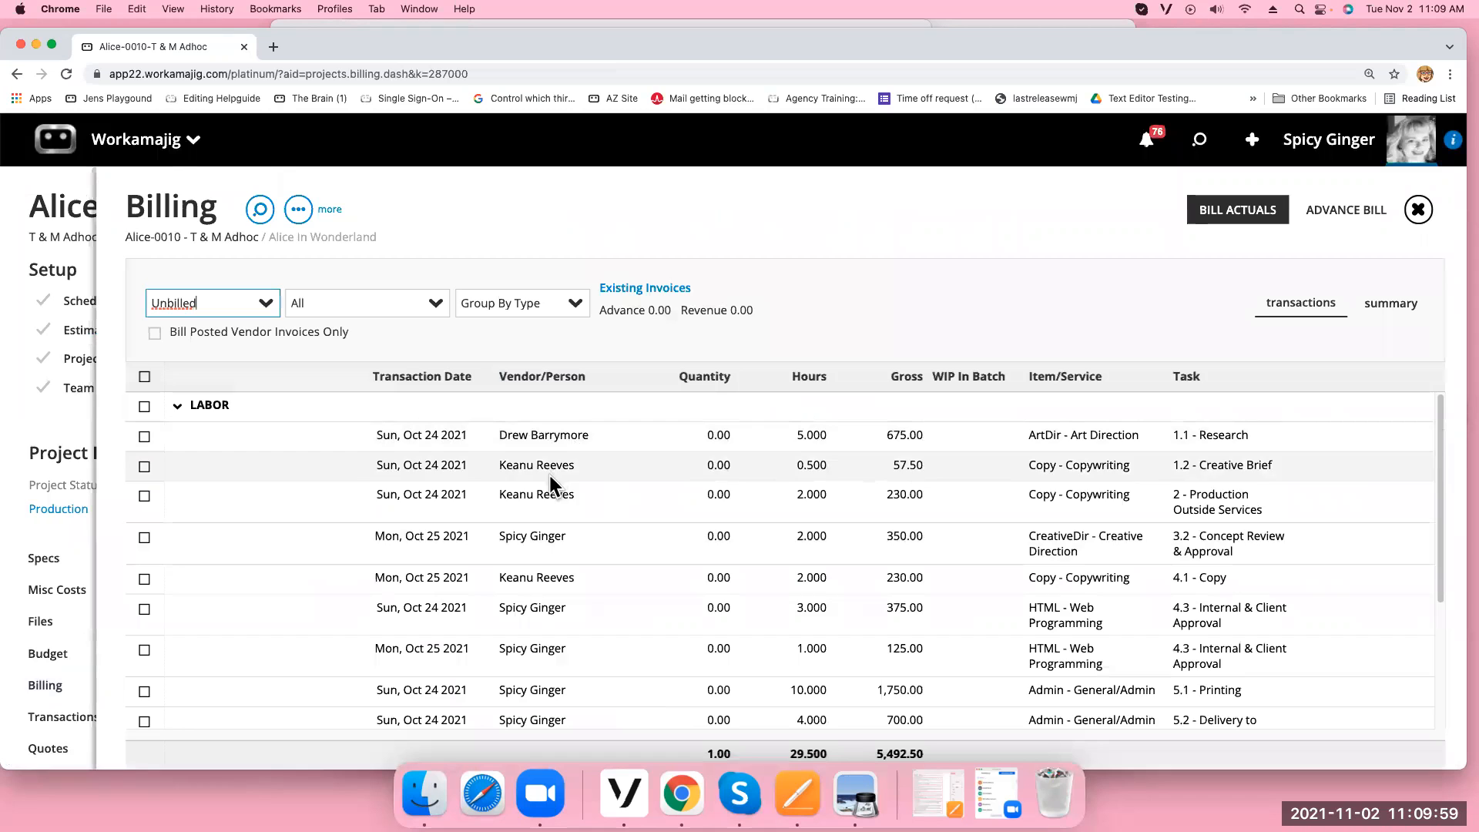
{"action": "scroll", "coordinate": [573, 713], "scroll_direction": "down", "scroll_amount": 1}
{"action": "scroll", "coordinate": [581, 709], "scroll_direction": "down", "scroll_amount": 5}
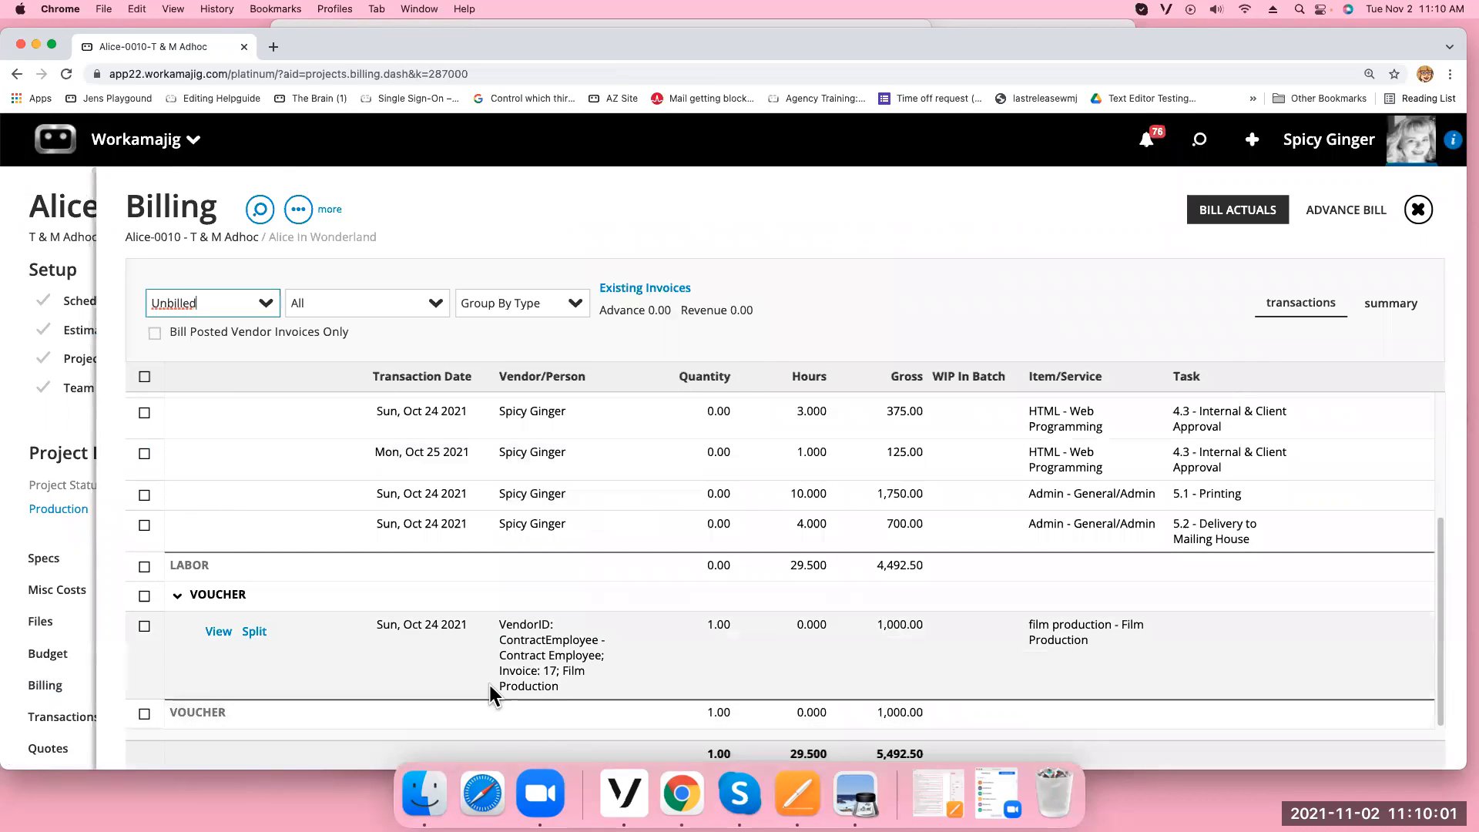
{"action": "scroll", "coordinate": [908, 578], "scroll_direction": "up", "scroll_amount": 5}
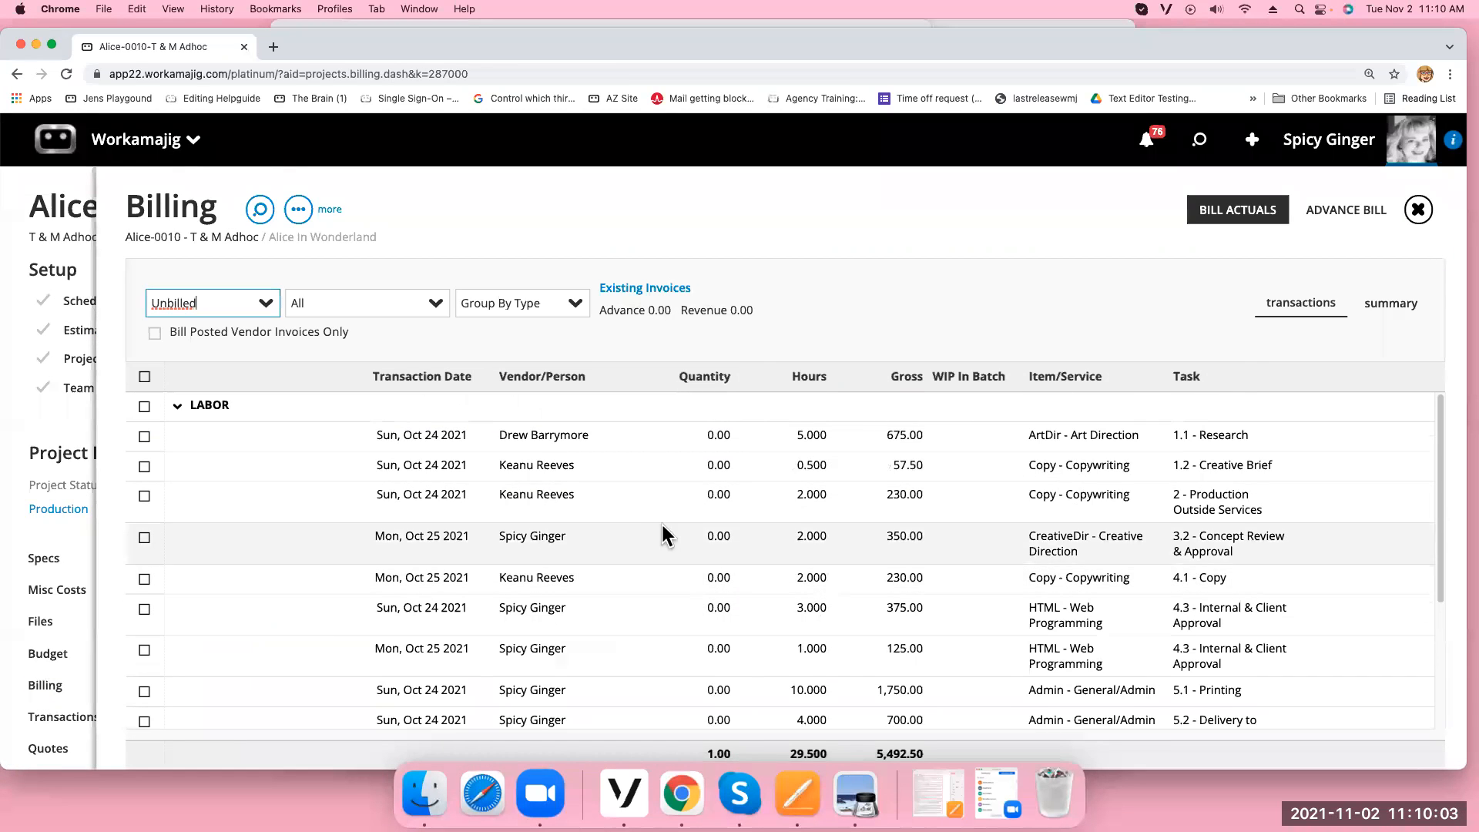
{"action": "left_click", "coordinate": [145, 377]}
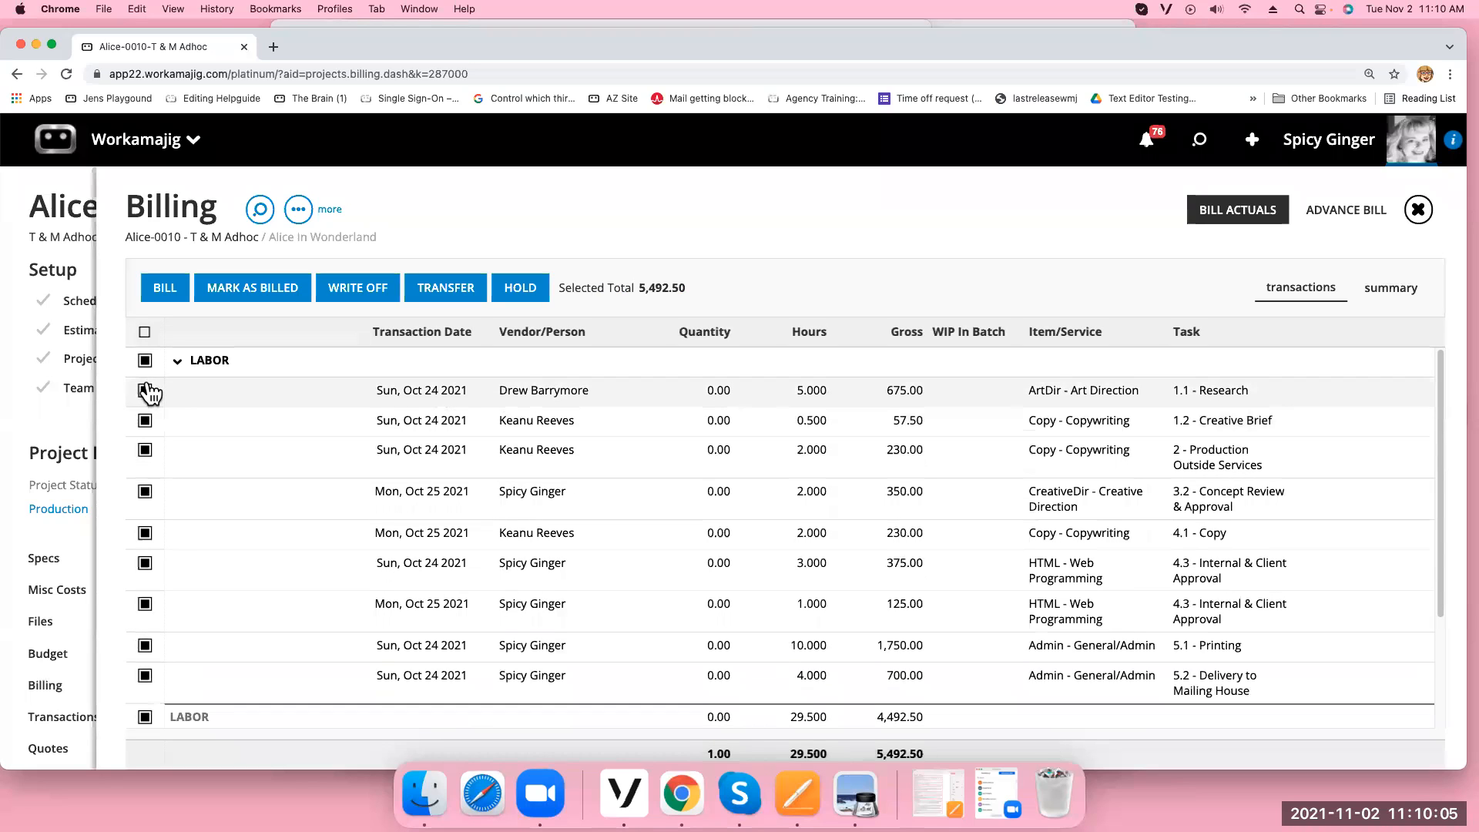
Write off only the 675.00 Art Direction entry as Beyond Scope, then select the 57.50 Creative Brief entry
{"action": "left_click", "coordinate": [145, 332]}
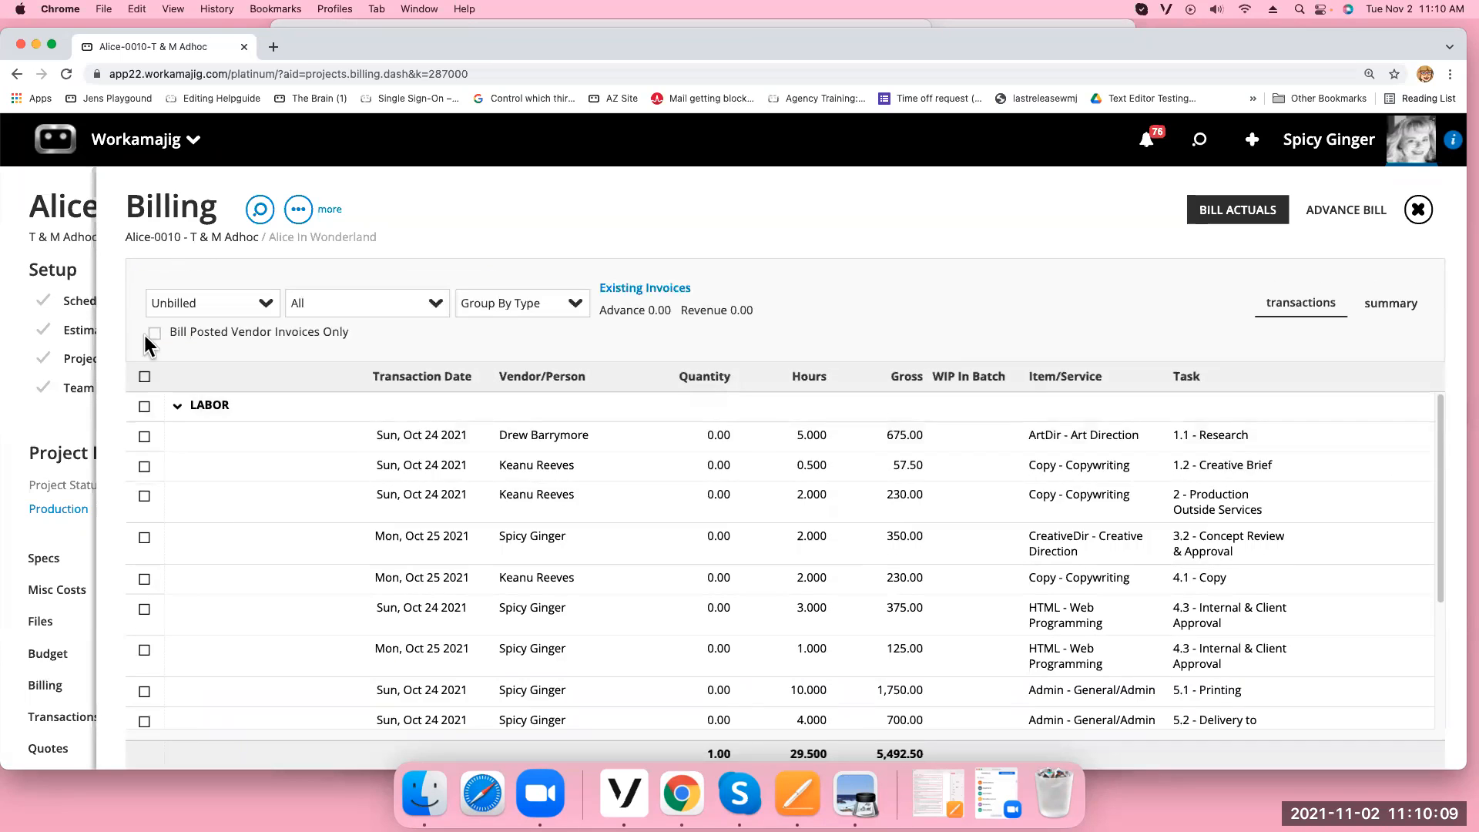
{"action": "left_click", "coordinate": [146, 438]}
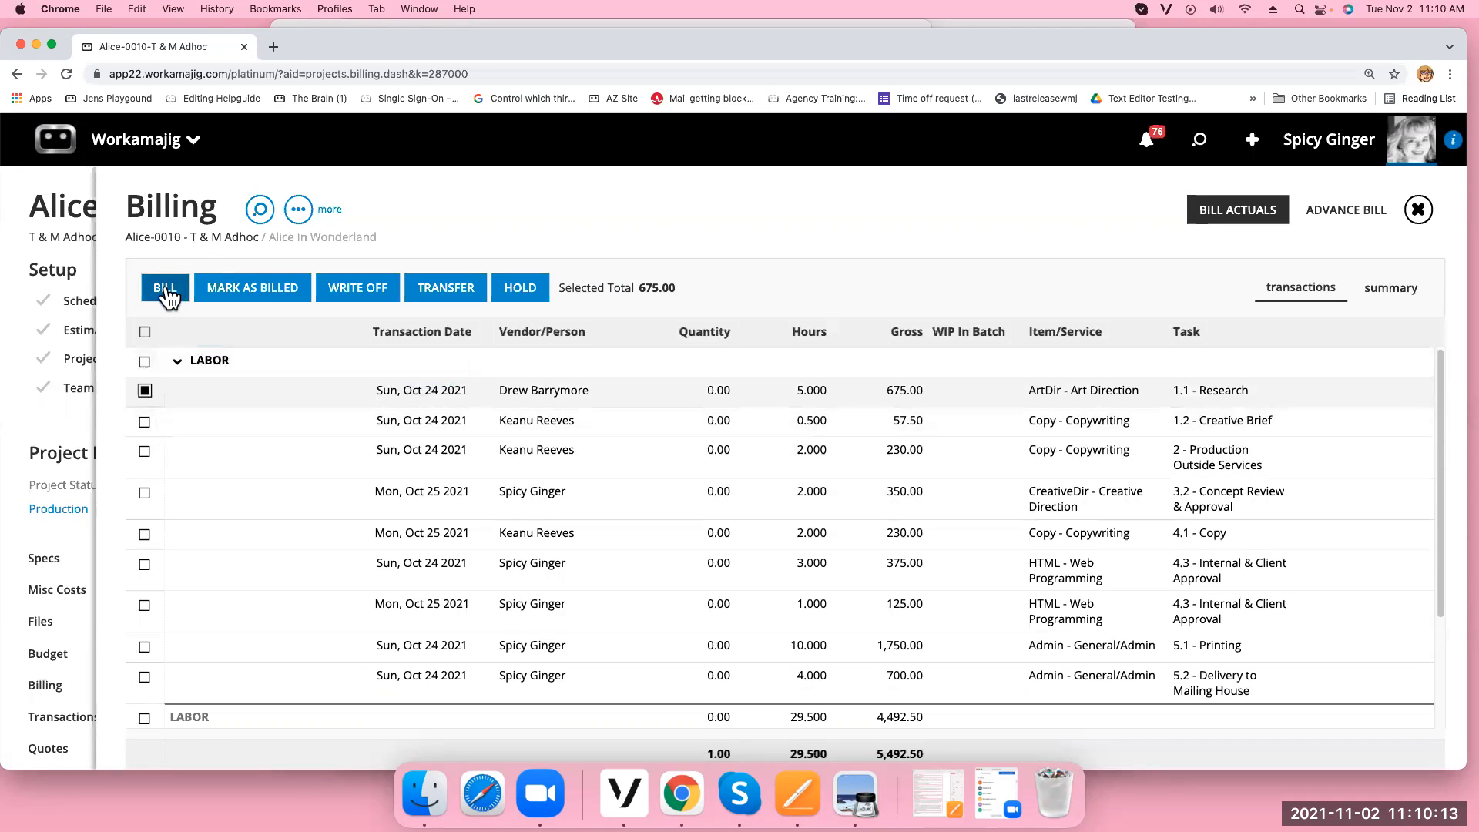
{"action": "left_click", "coordinate": [377, 297]}
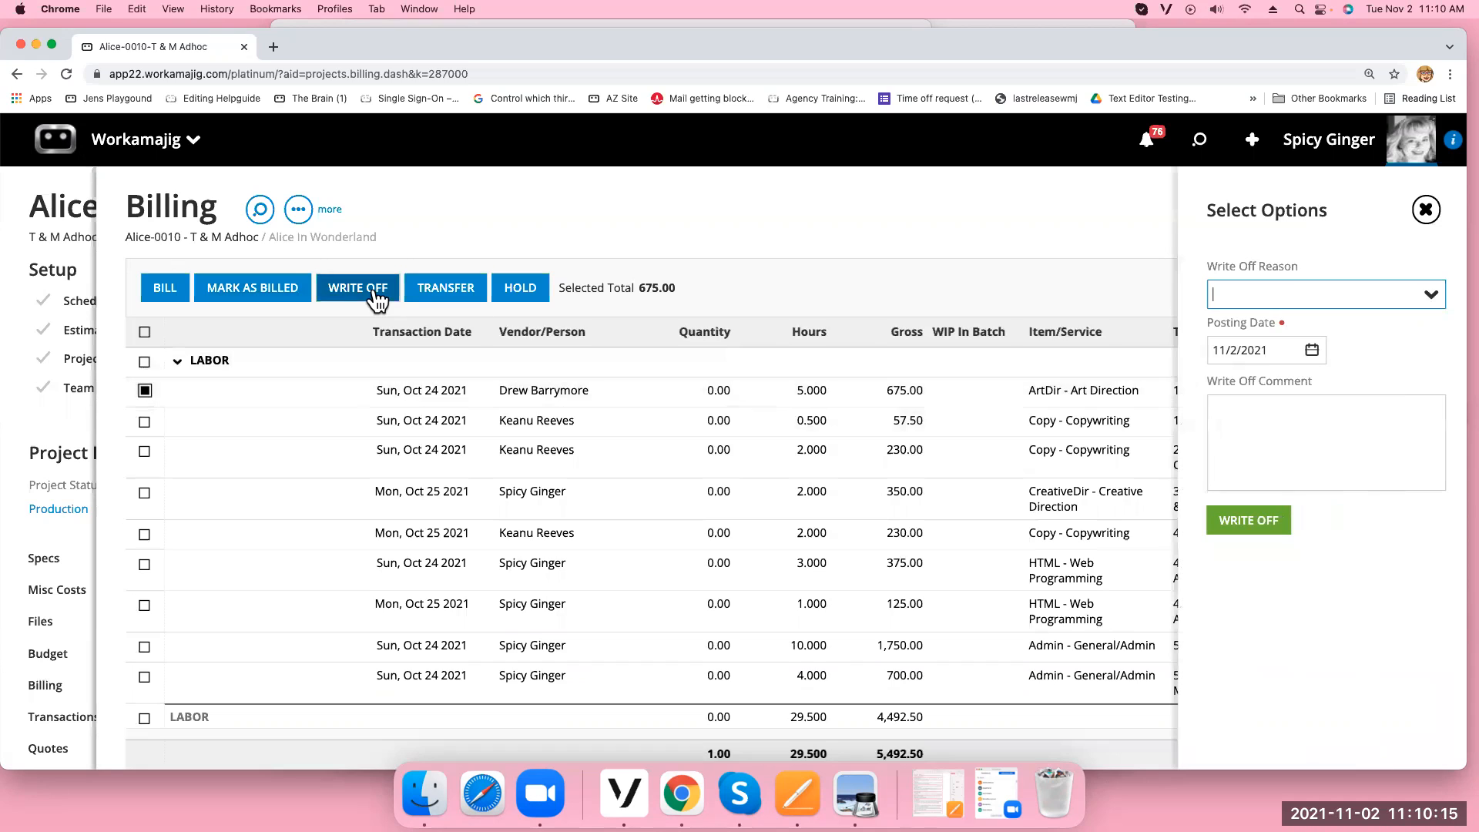
{"action": "left_click", "coordinate": [1429, 294]}
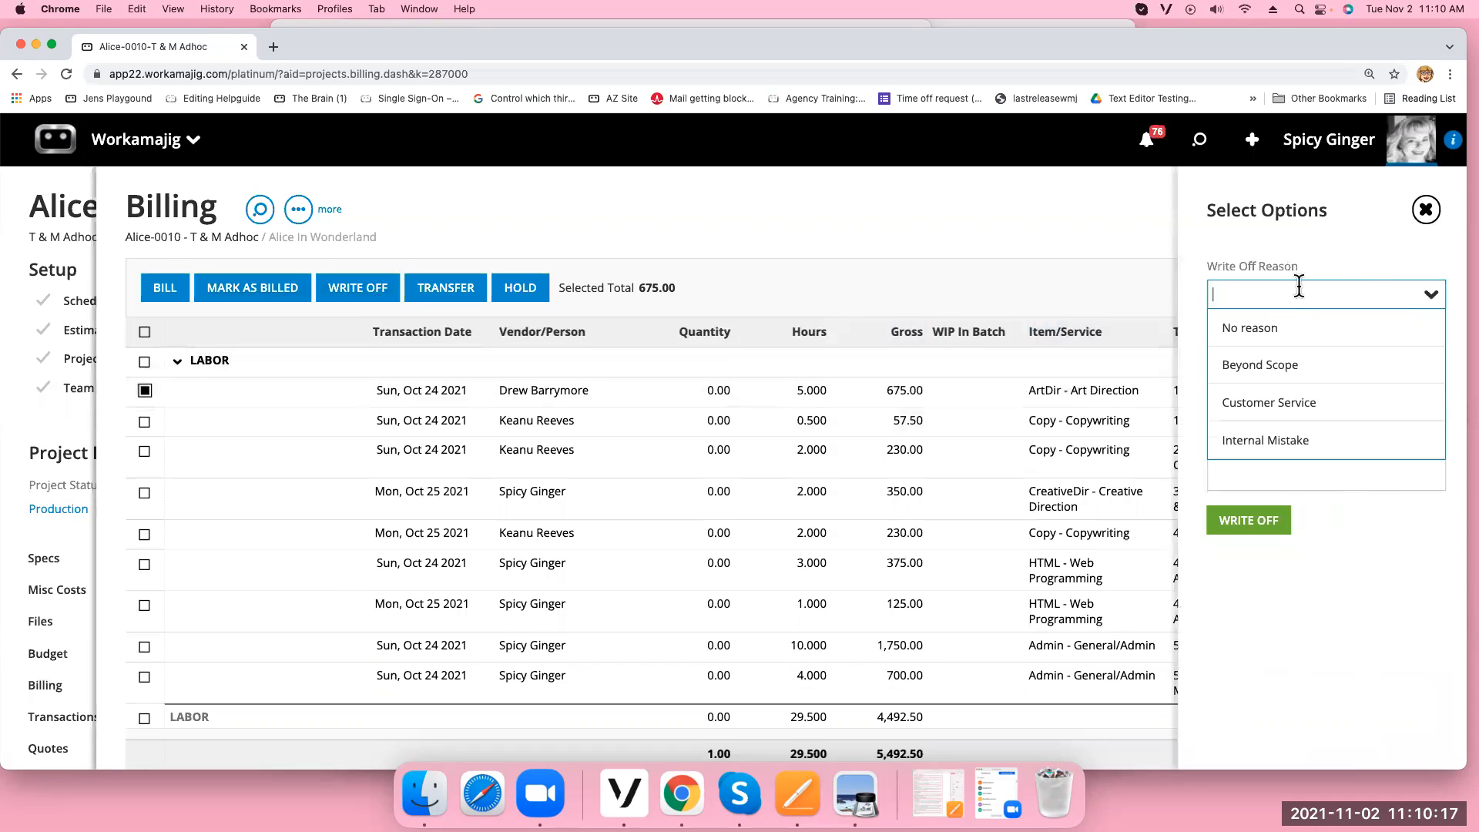
{"action": "left_click", "coordinate": [1274, 375]}
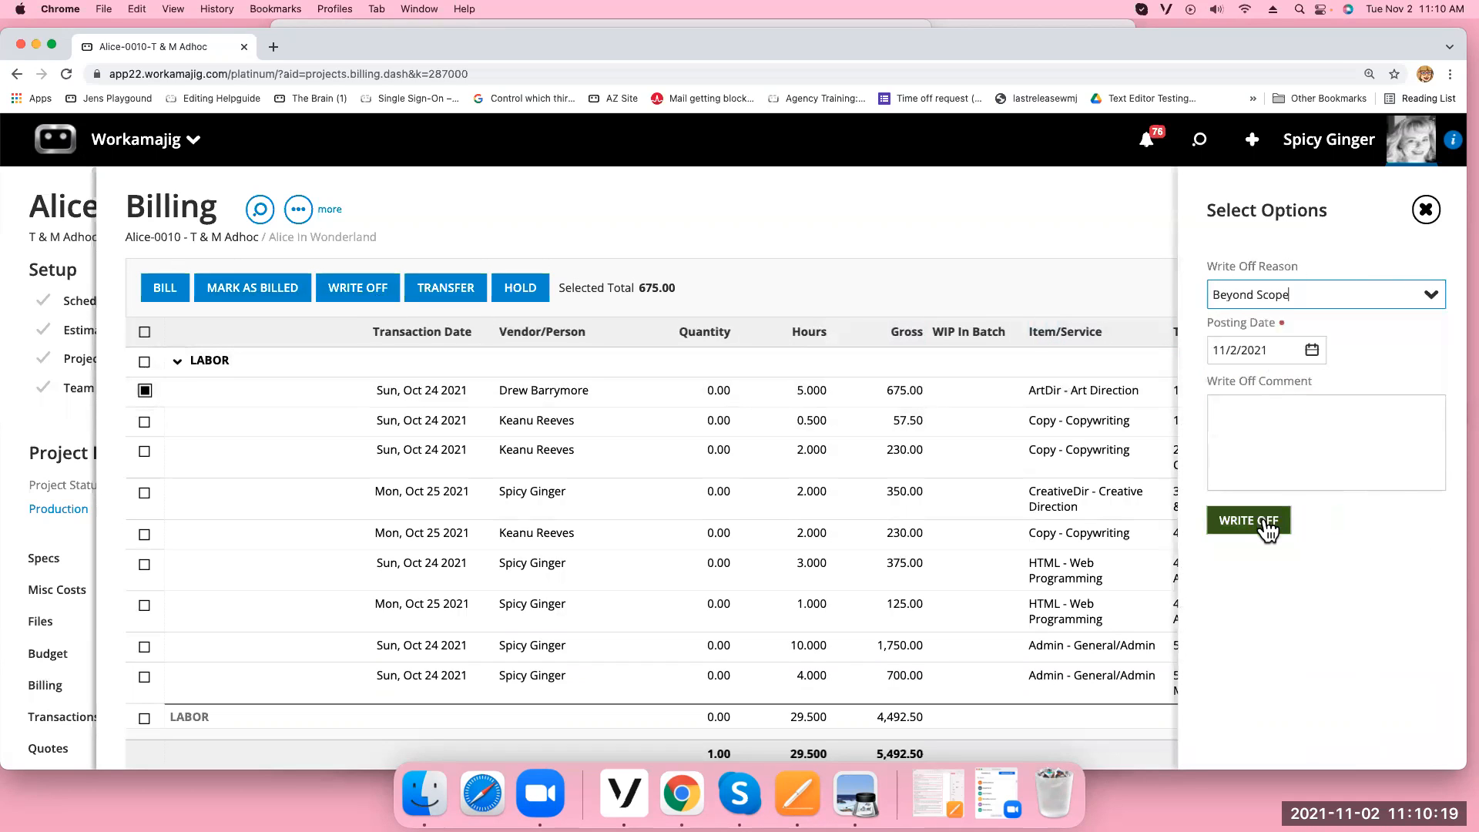
{"action": "left_click", "coordinate": [1256, 518]}
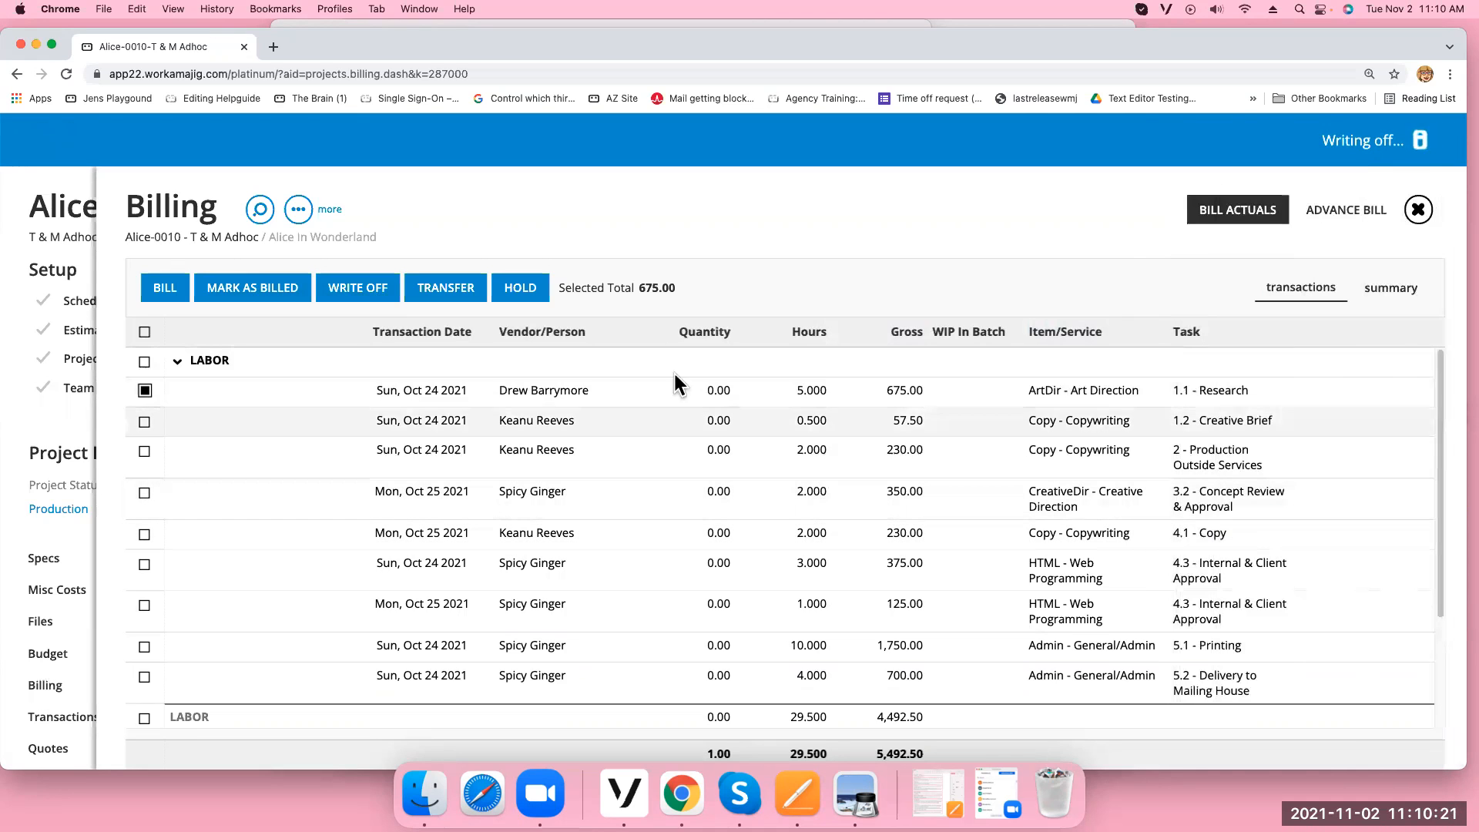
{"action": "left_click", "coordinate": [145, 422]}
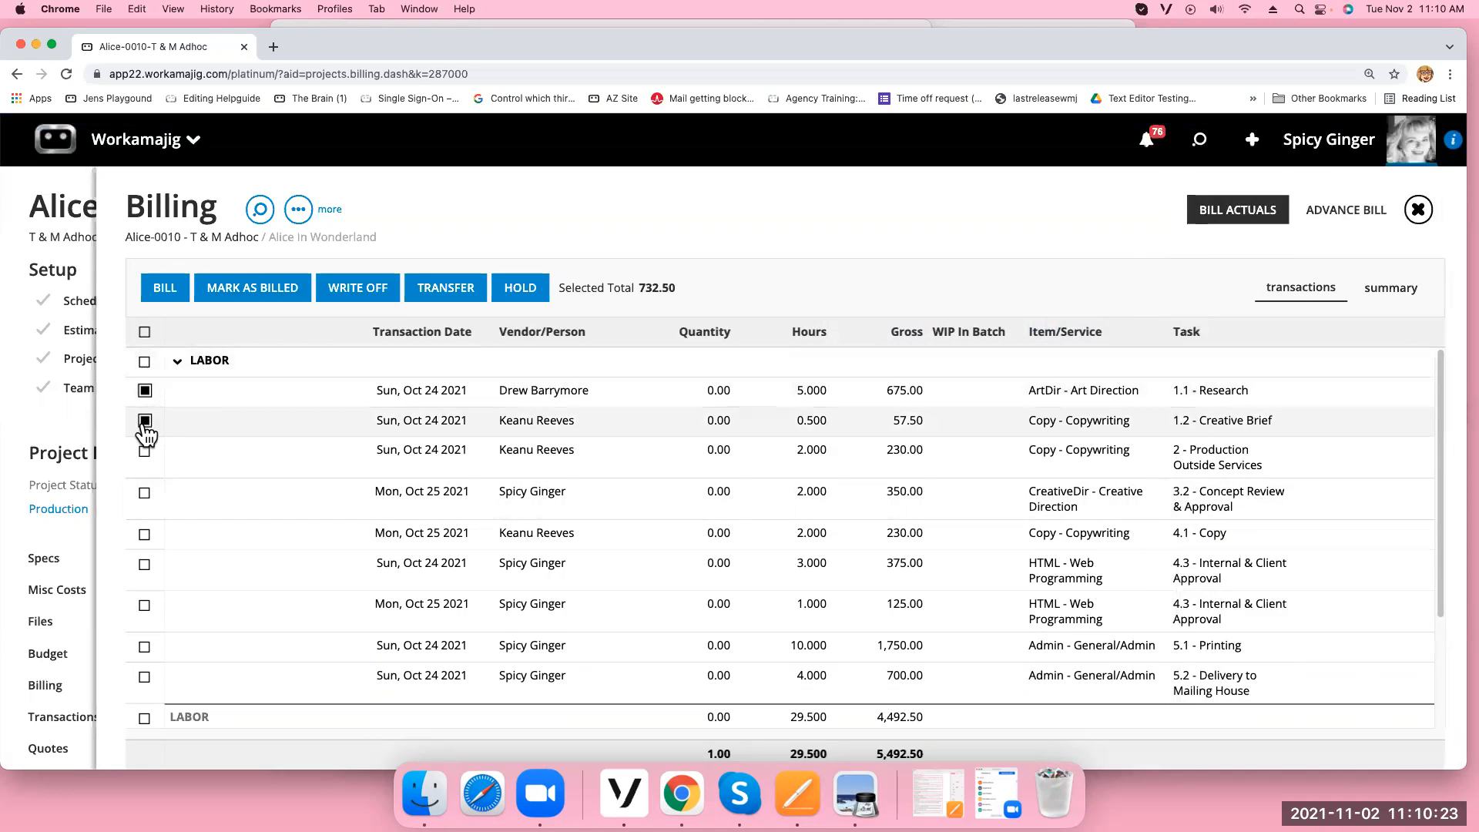
Move only the 57.50 entry, not the 675.00 Art Direction row, to 20-AAC-0003 Healthy Living, task 1
{"action": "left_click", "coordinate": [466, 301]}
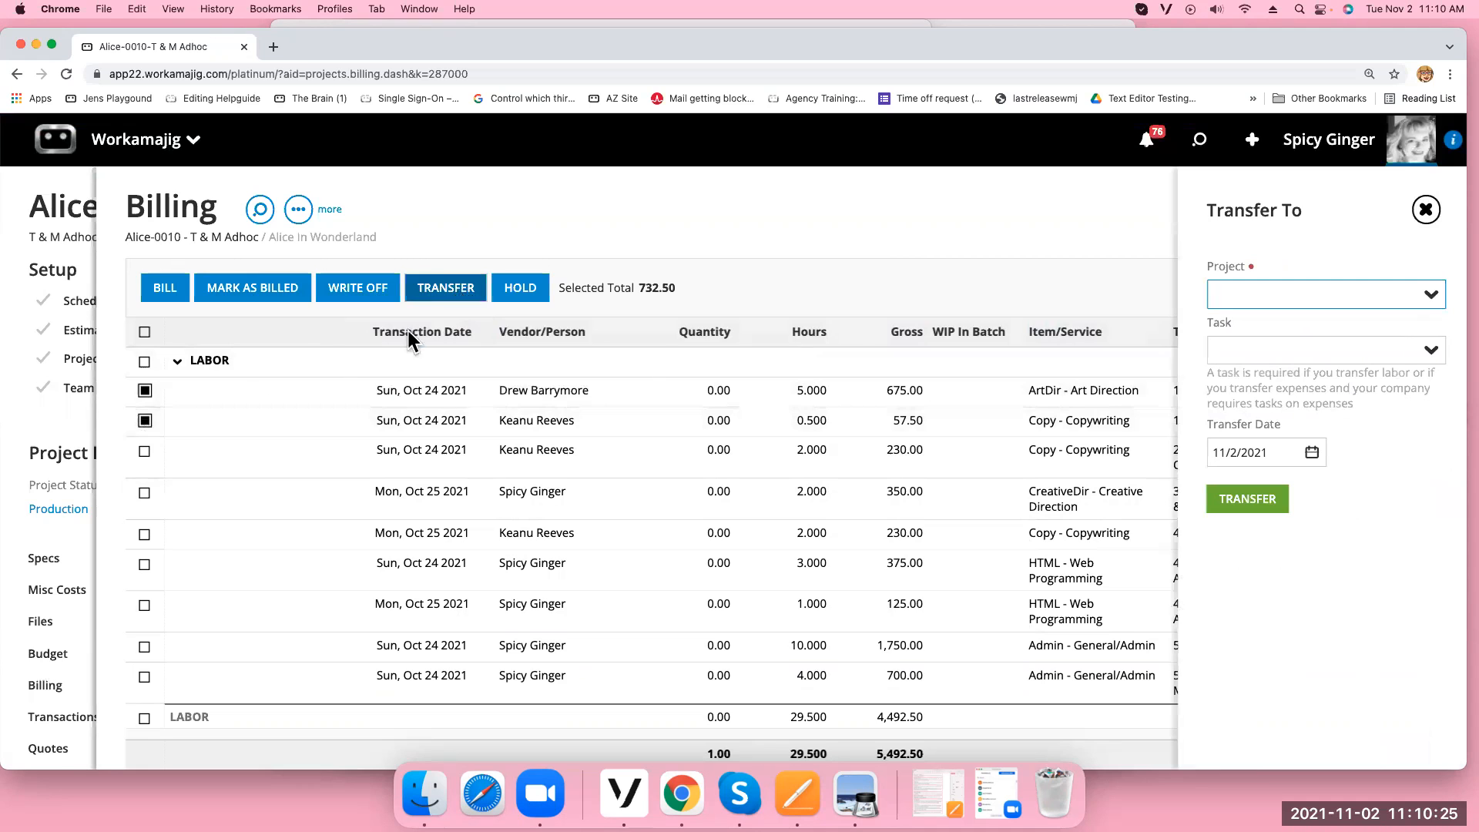
{"action": "left_click", "coordinate": [145, 391]}
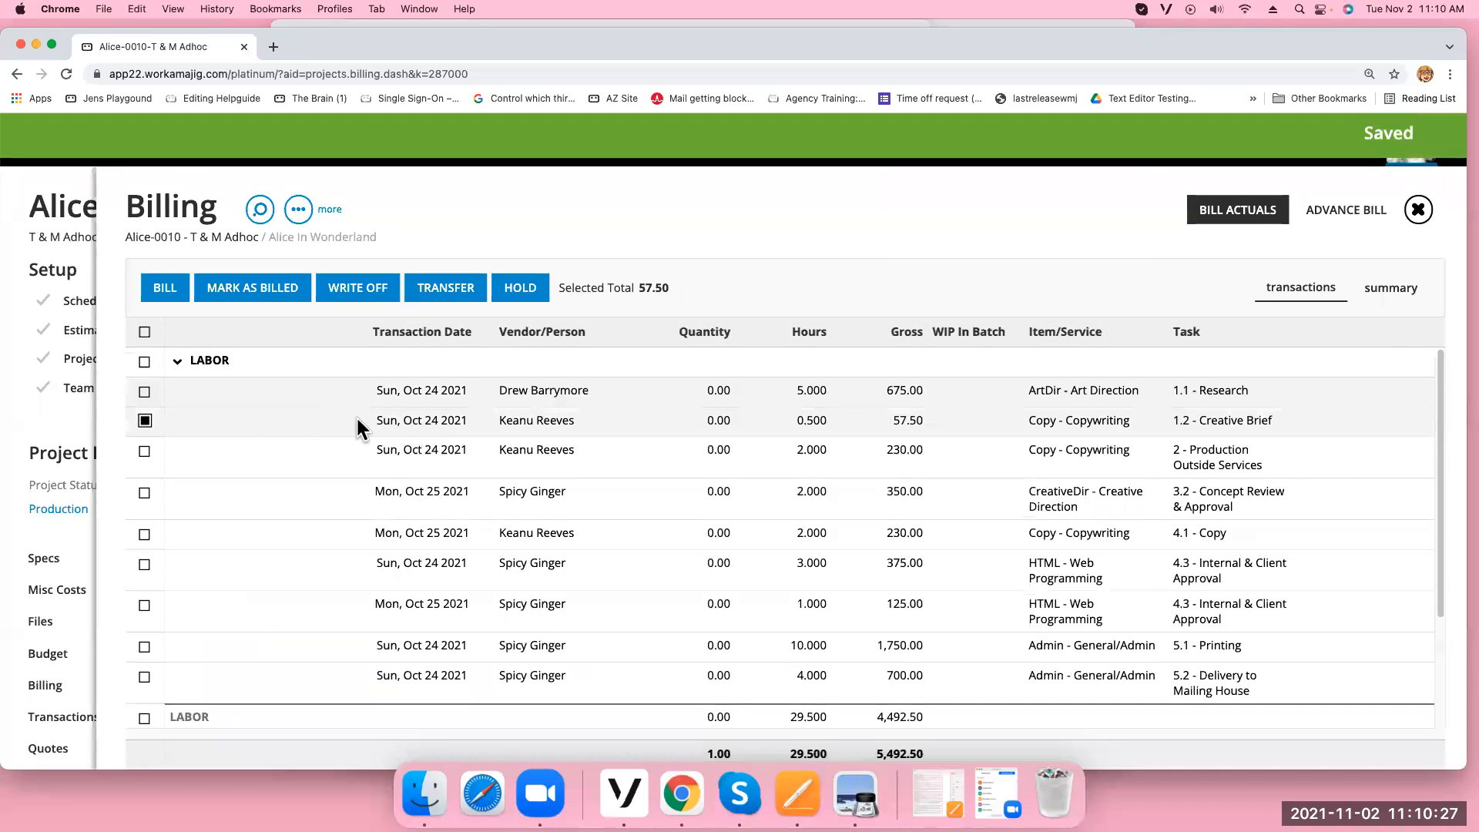
{"action": "left_click", "coordinate": [447, 296]}
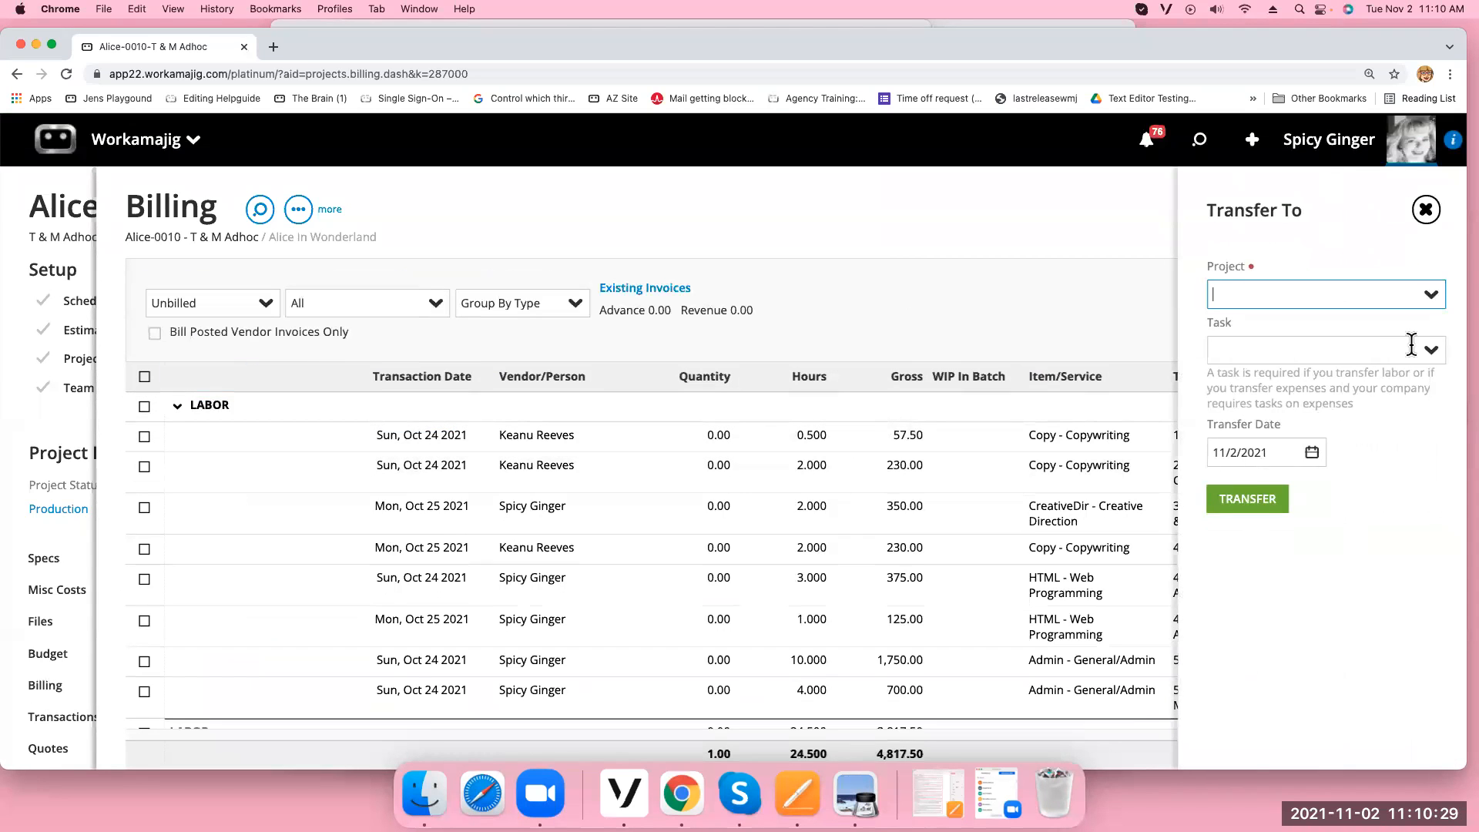
{"action": "left_click", "coordinate": [1429, 301]}
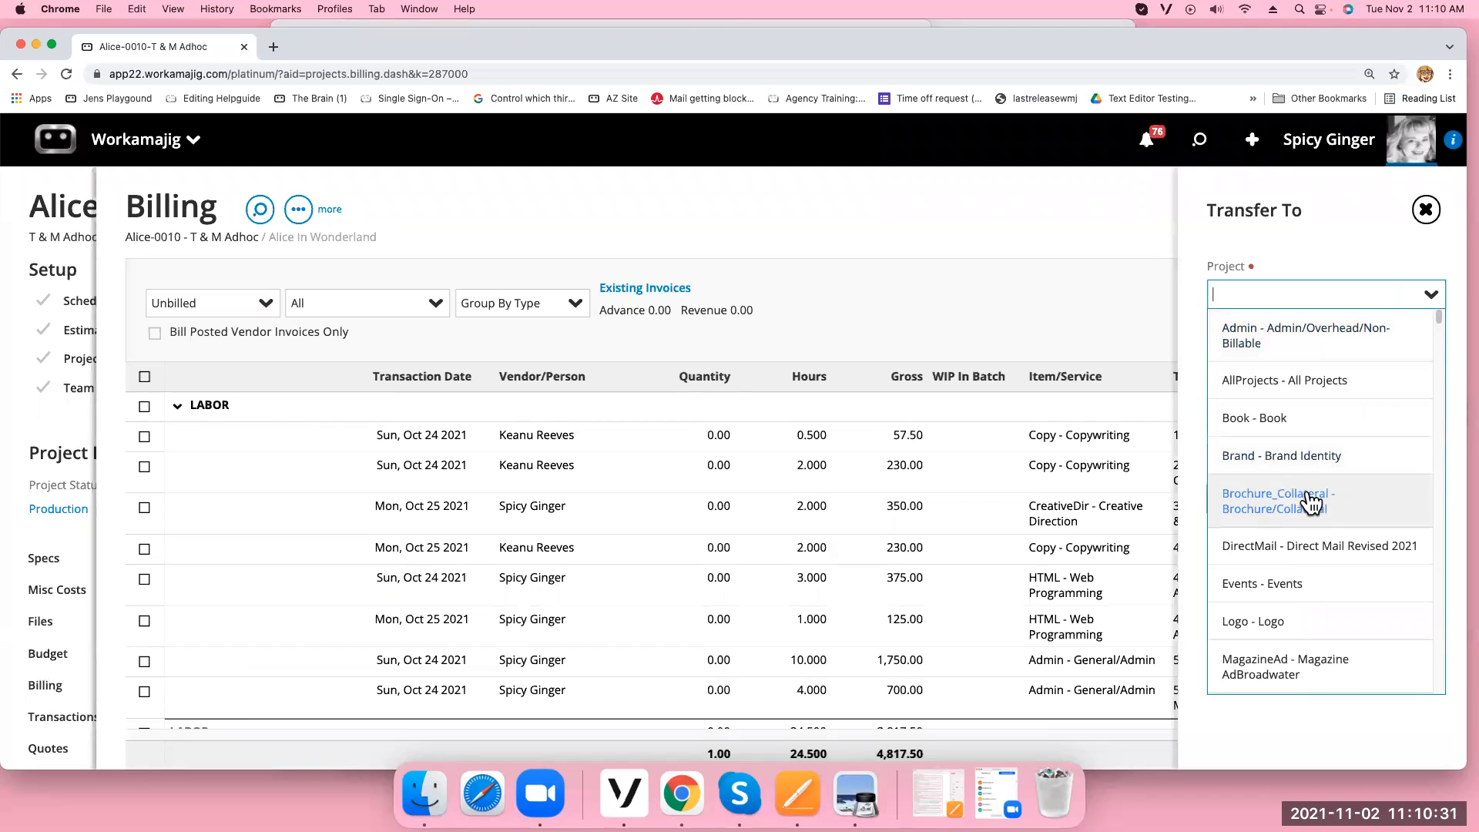
{"action": "scroll", "coordinate": [1347, 431], "scroll_direction": "down", "scroll_amount": 10}
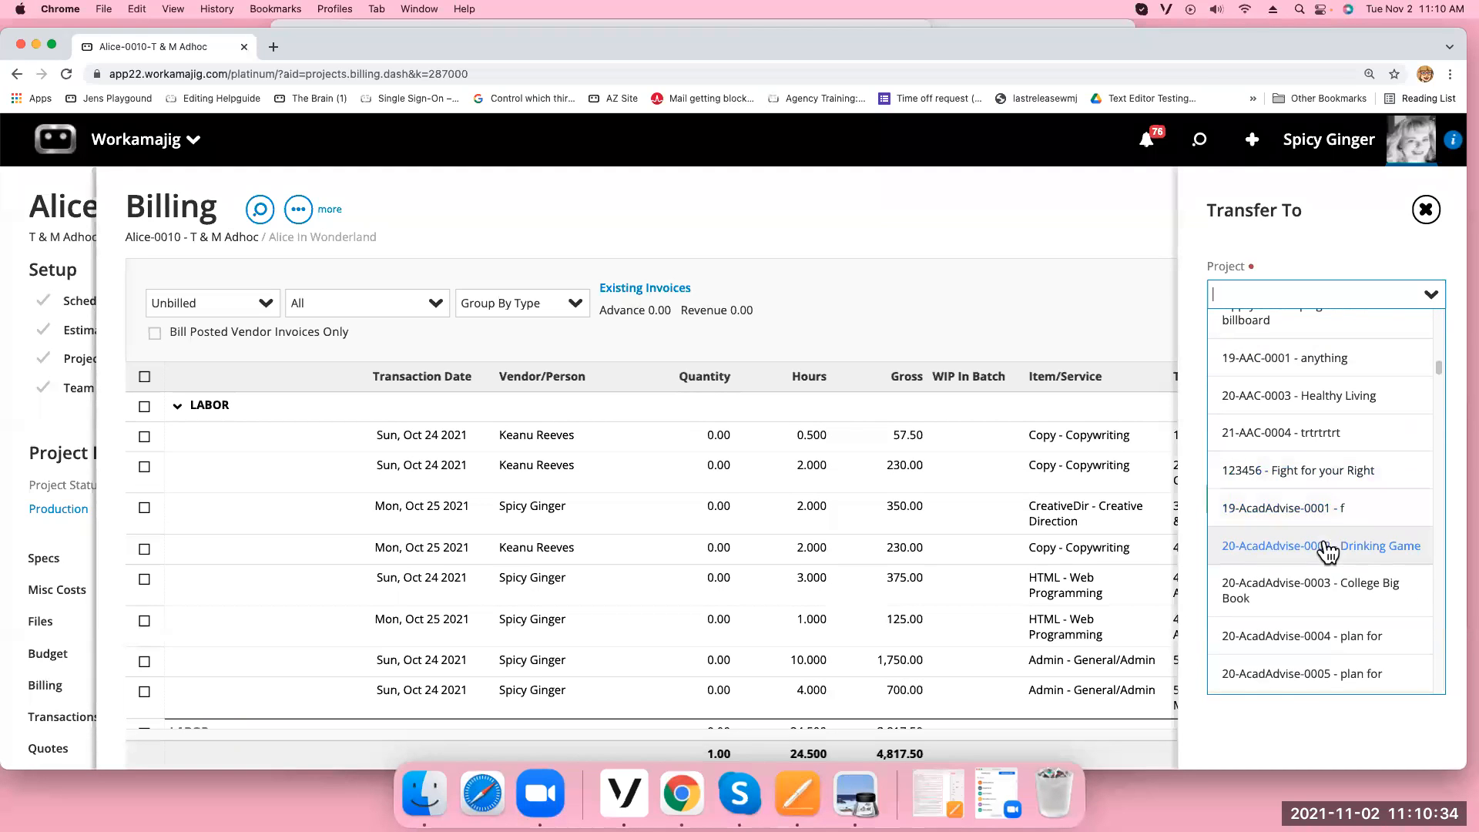
{"action": "left_click", "coordinate": [1282, 395]}
{"action": "left_click", "coordinate": [1429, 353]}
{"action": "type", "text": "1"}
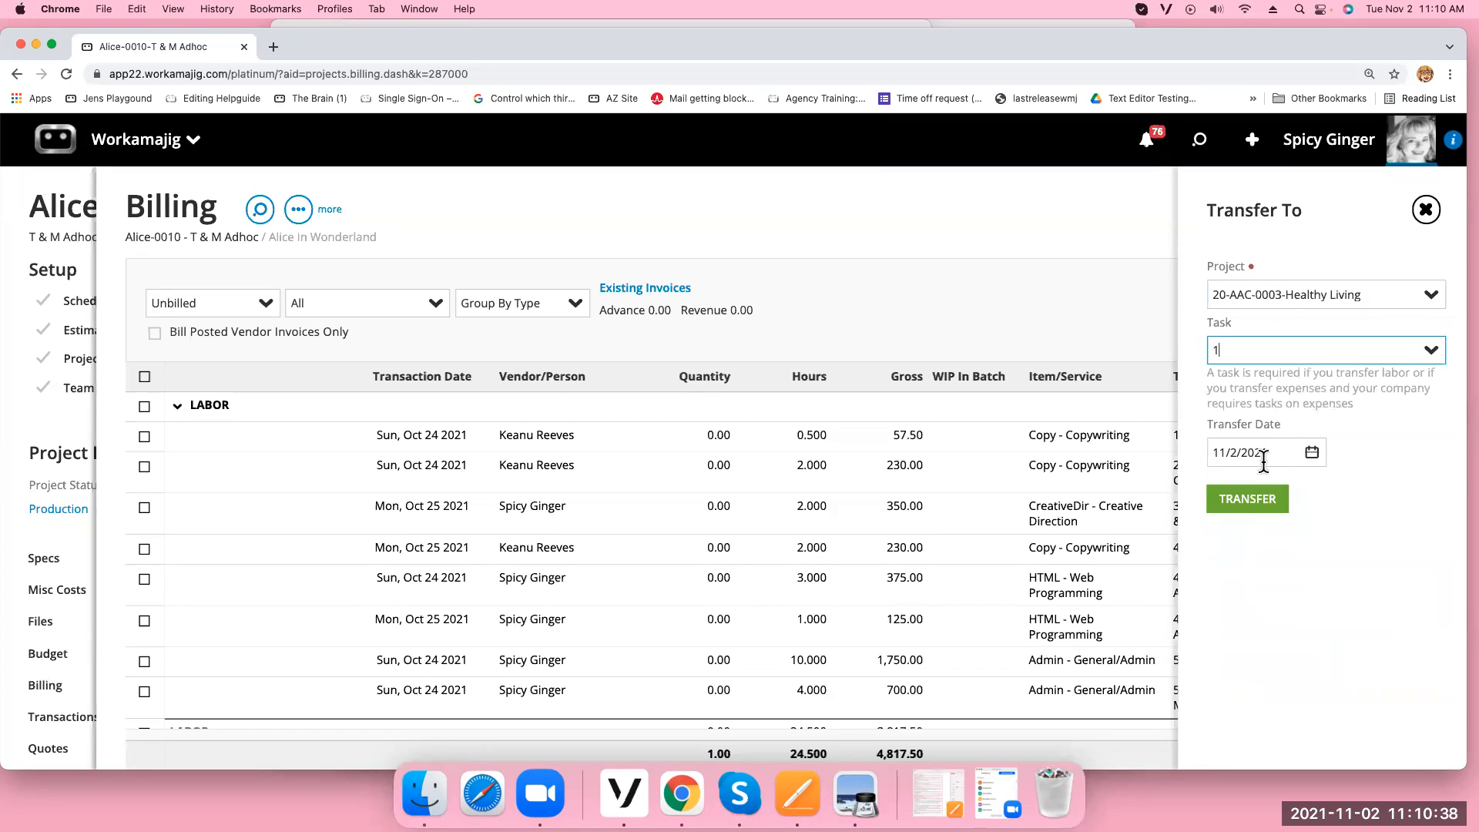
{"action": "left_click", "coordinate": [1254, 502]}
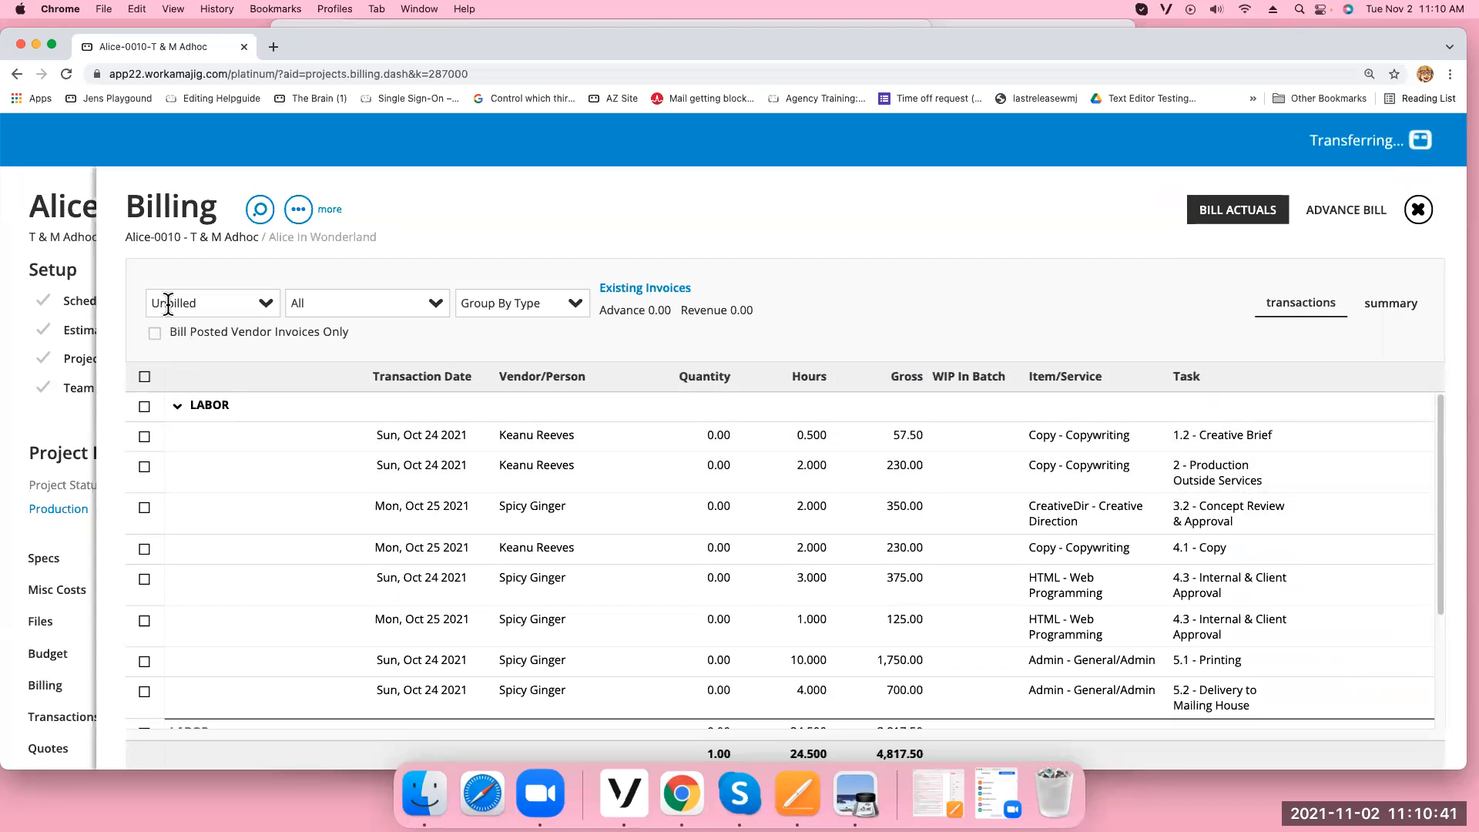
Review the 57.50 Creative Brief entry's task, rate and gross amount, then close its form
{"action": "left_click", "coordinate": [630, 446]}
{"action": "left_click", "coordinate": [535, 524]}
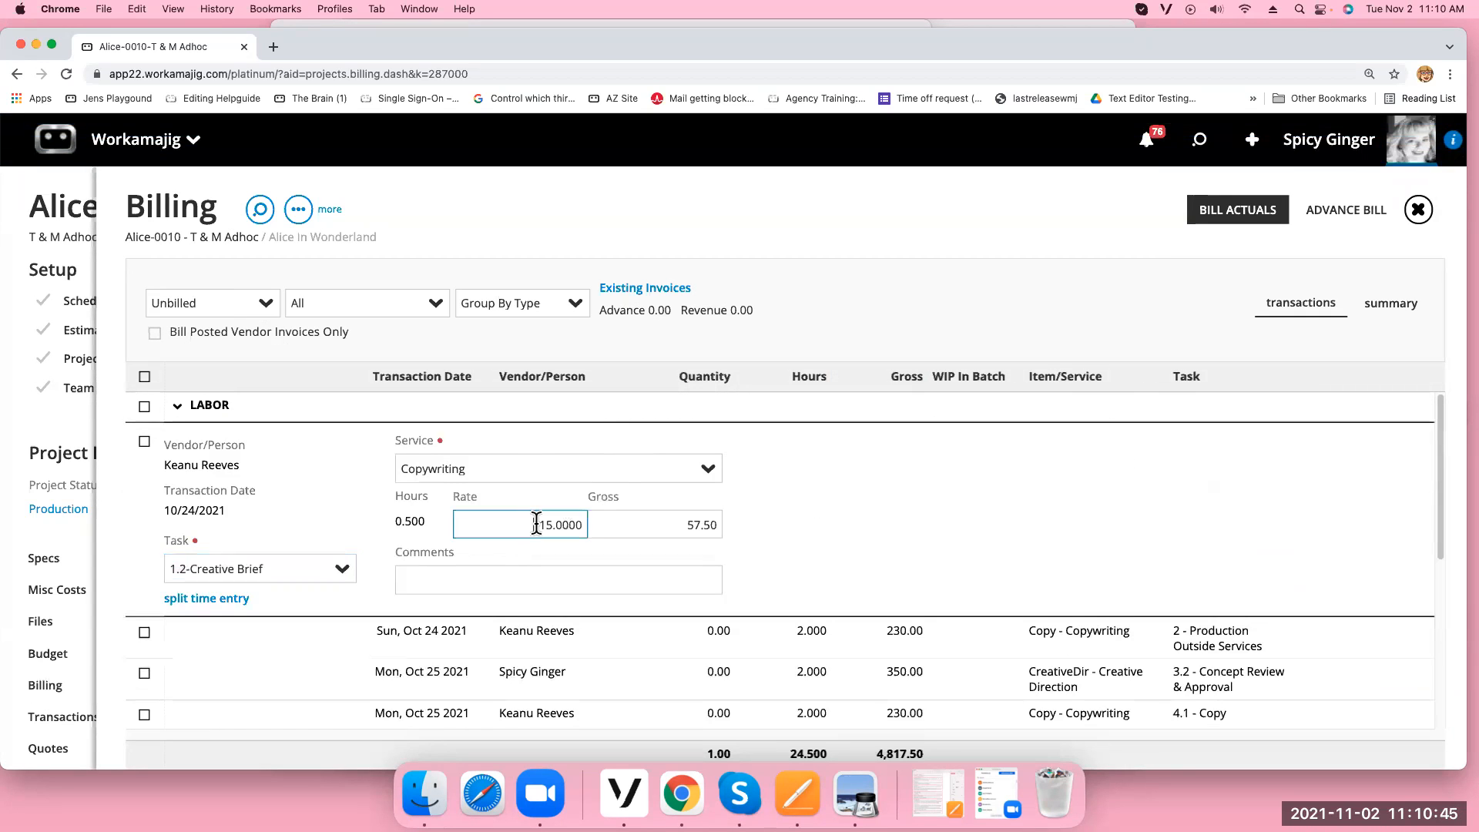
{"action": "left_click", "coordinate": [628, 528]}
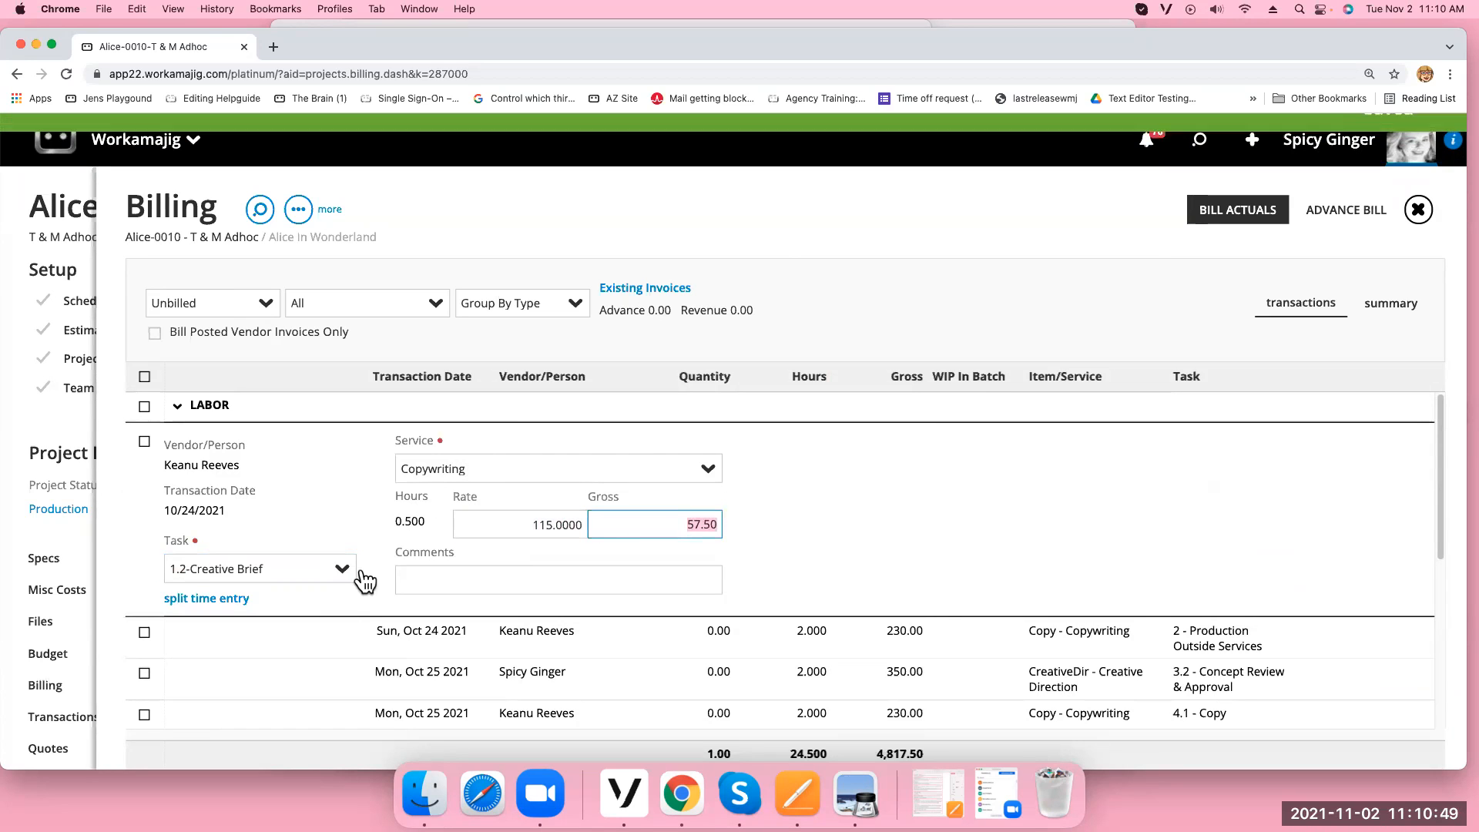
{"action": "left_click", "coordinate": [780, 231]}
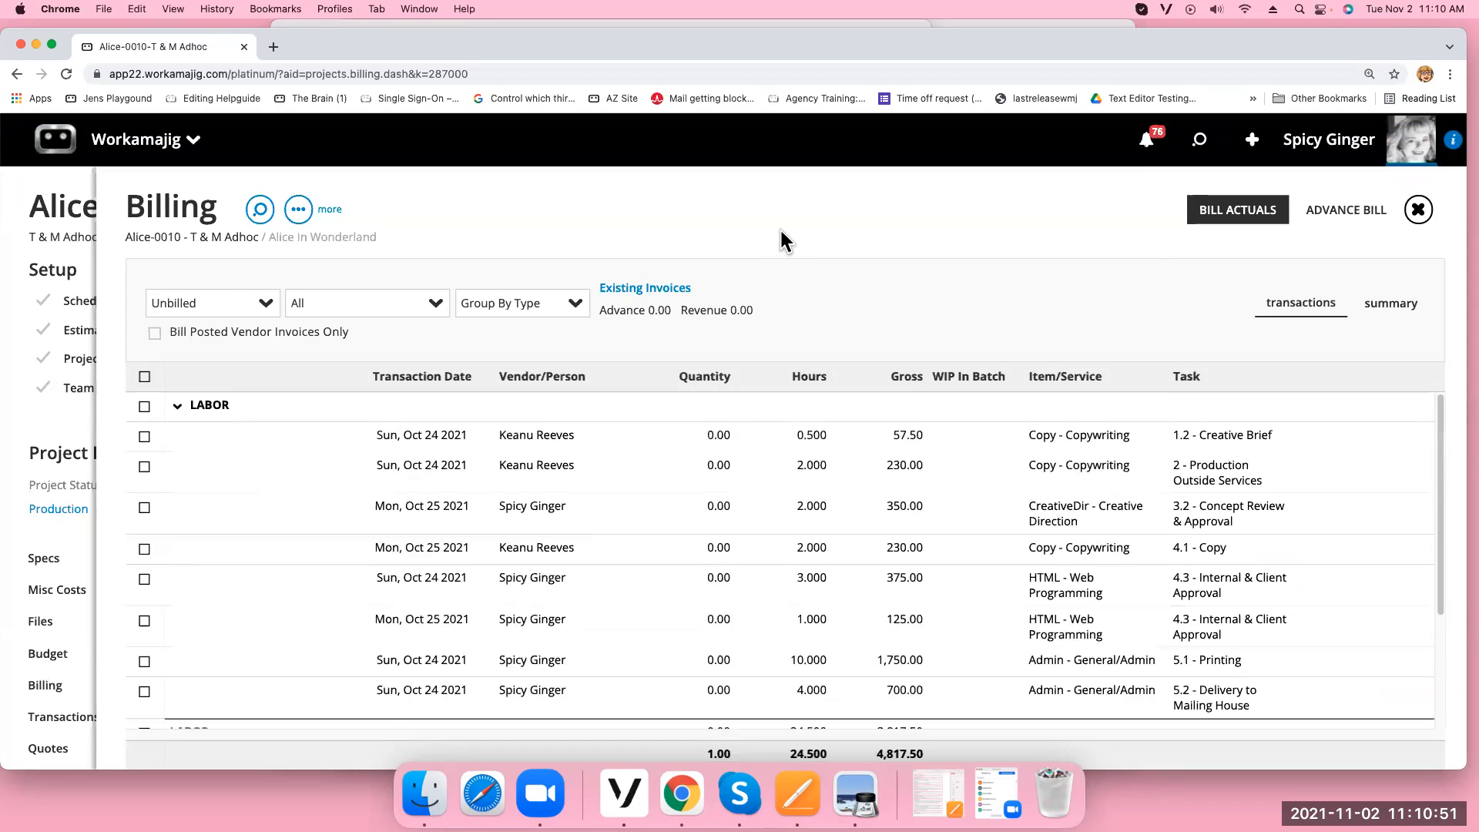
{"action": "left_click", "coordinate": [267, 308]}
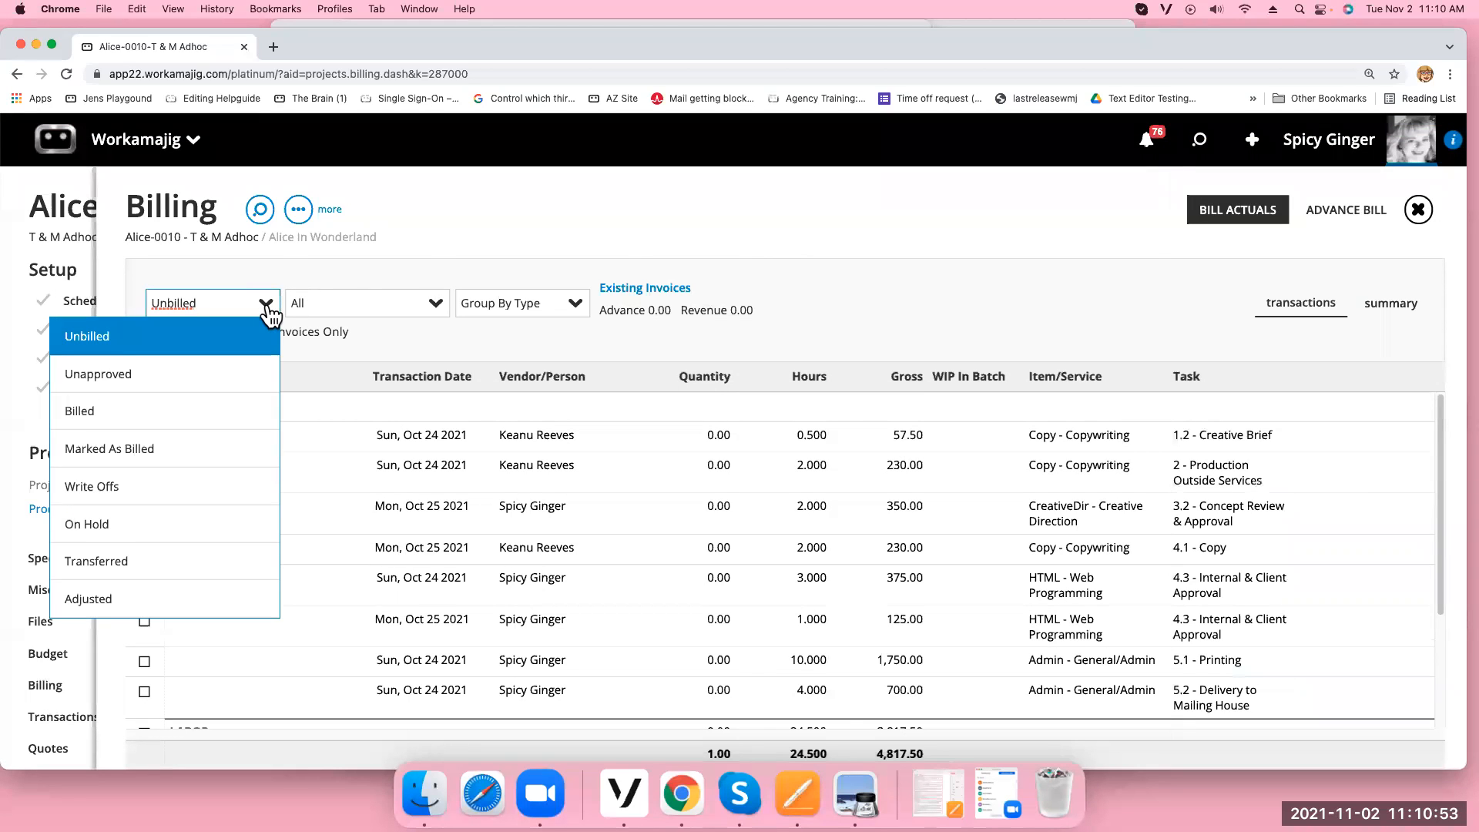
Restore the written-off 675.00 Research entry from the Written Off view
{"action": "left_click", "coordinate": [127, 497]}
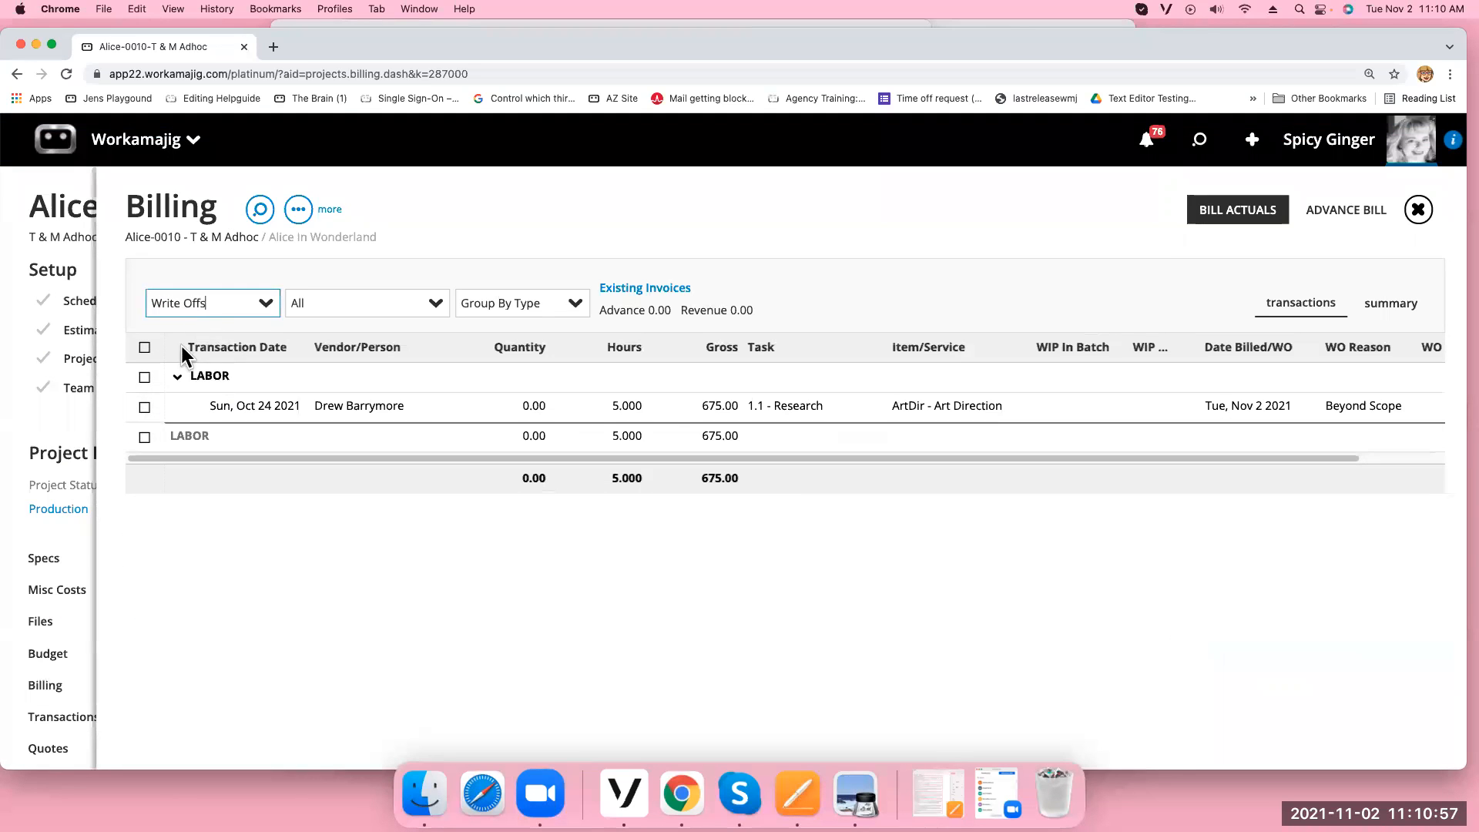
{"action": "left_click", "coordinate": [146, 408]}
{"action": "left_click", "coordinate": [209, 296]}
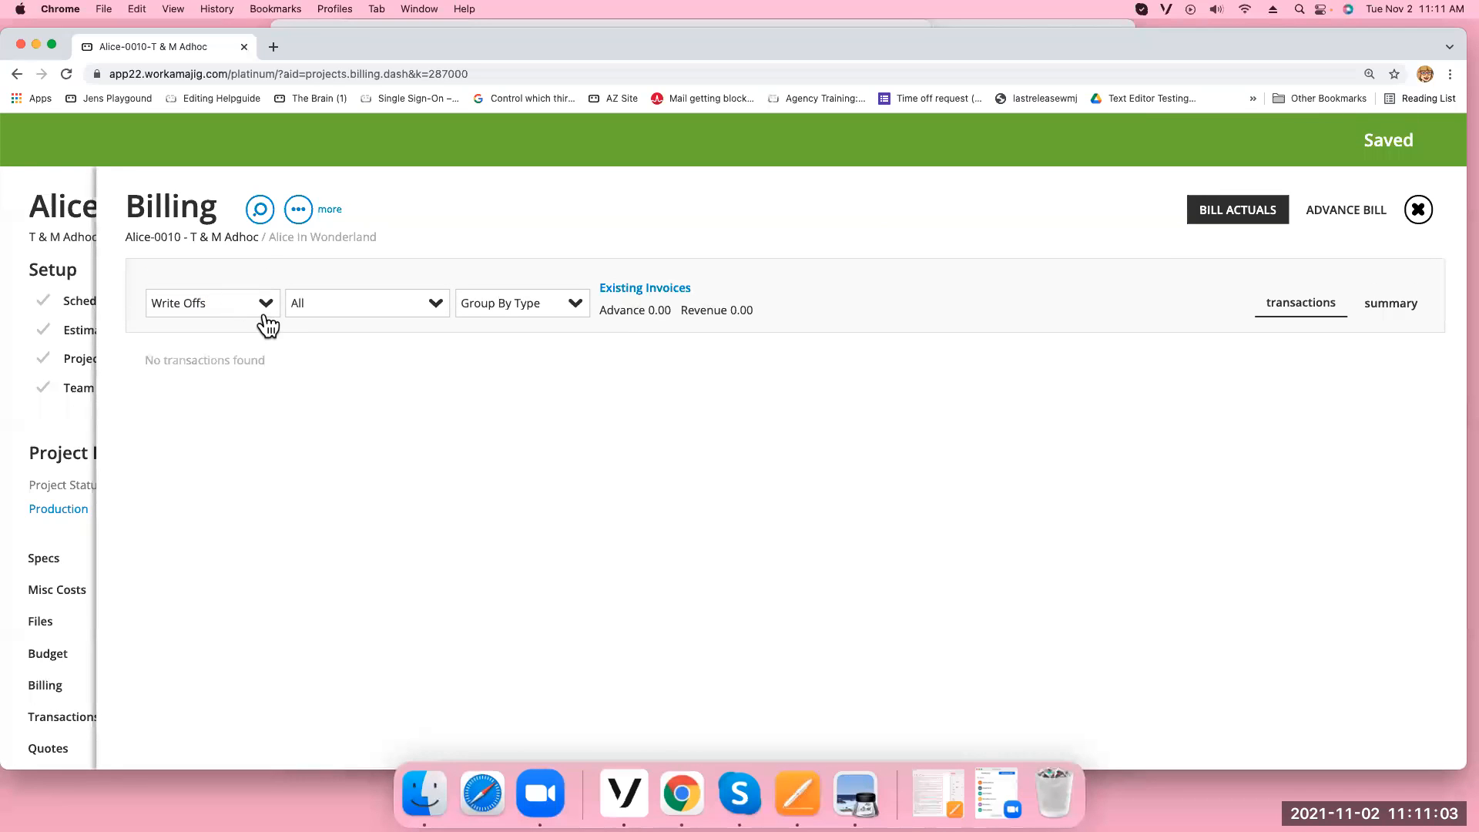
Try the Unapproved, Billed and On Hold status filters, ending on Unbilled transactions
{"action": "left_click", "coordinate": [266, 312]}
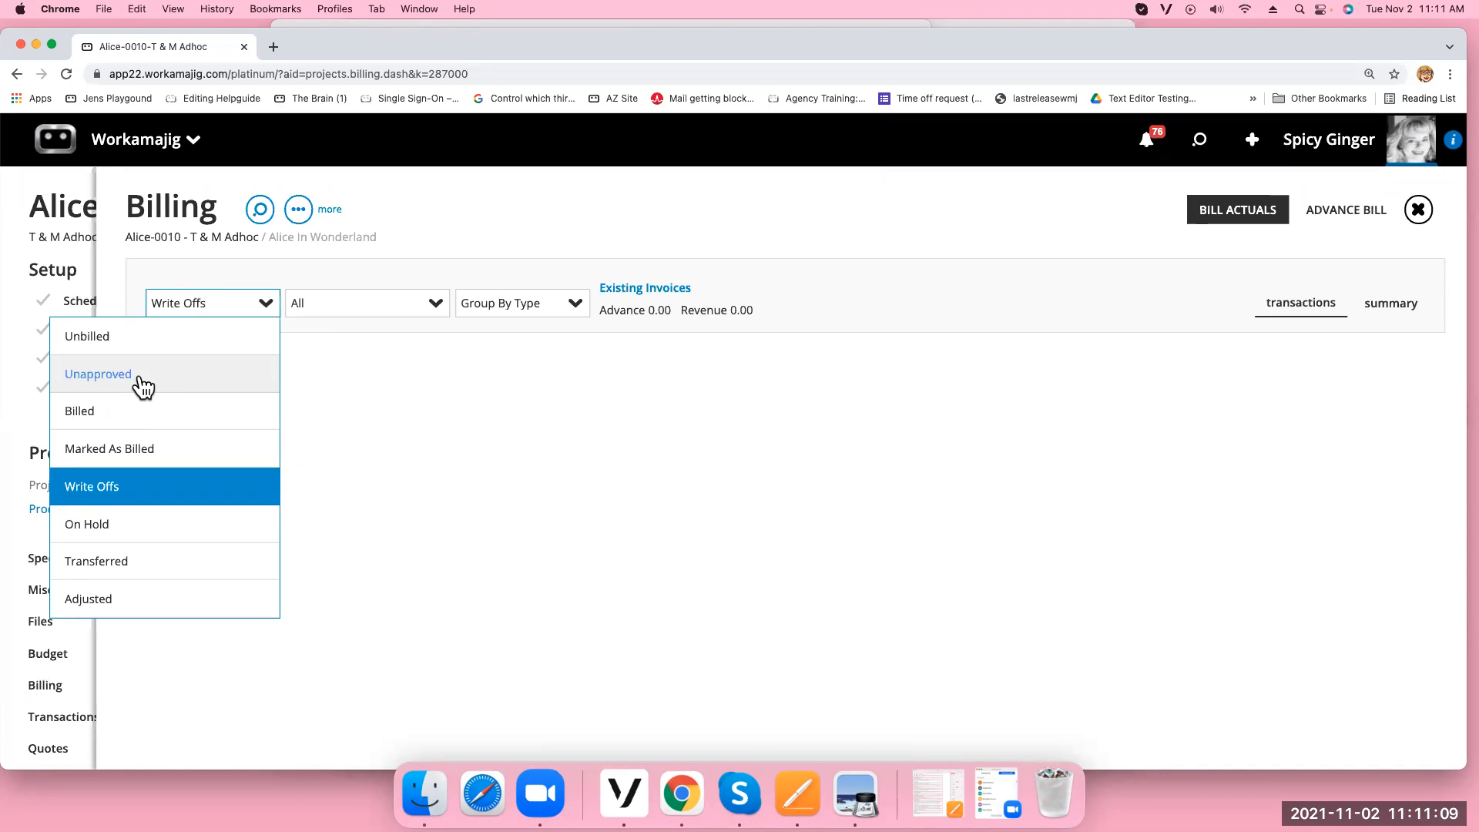
{"action": "left_click", "coordinate": [98, 374]}
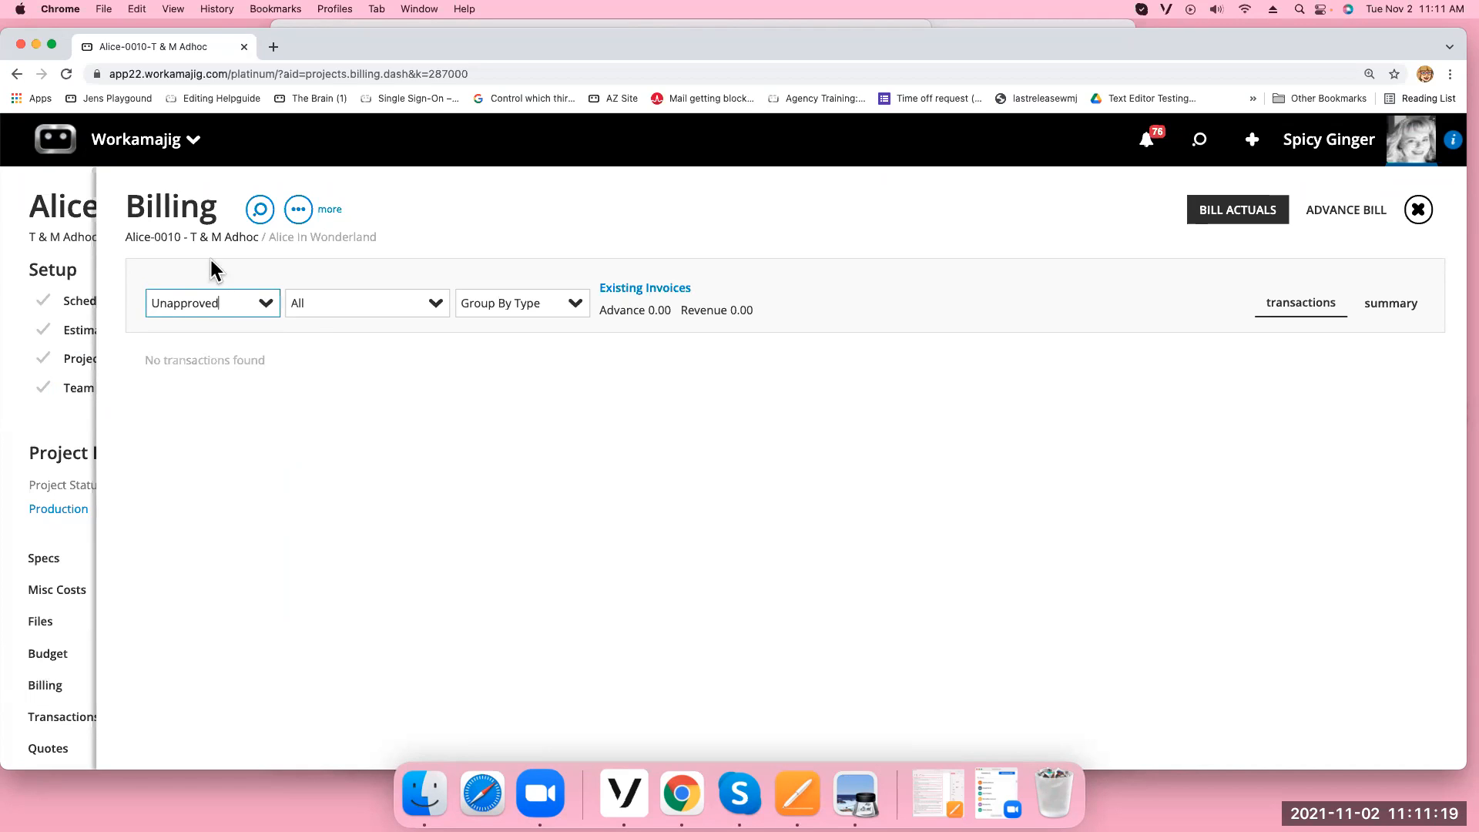
{"action": "left_click", "coordinate": [264, 307]}
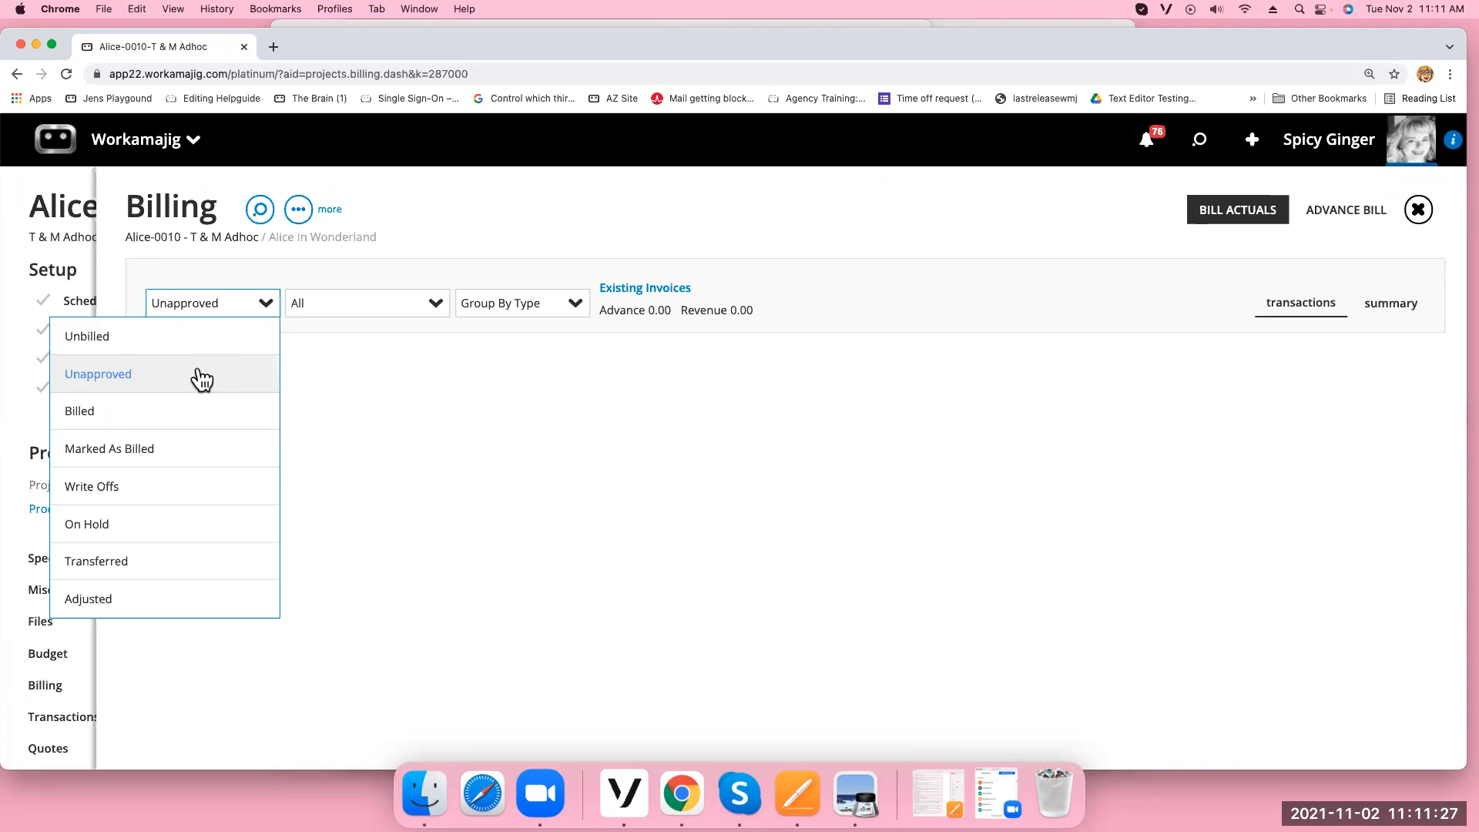
{"action": "left_click", "coordinate": [89, 414]}
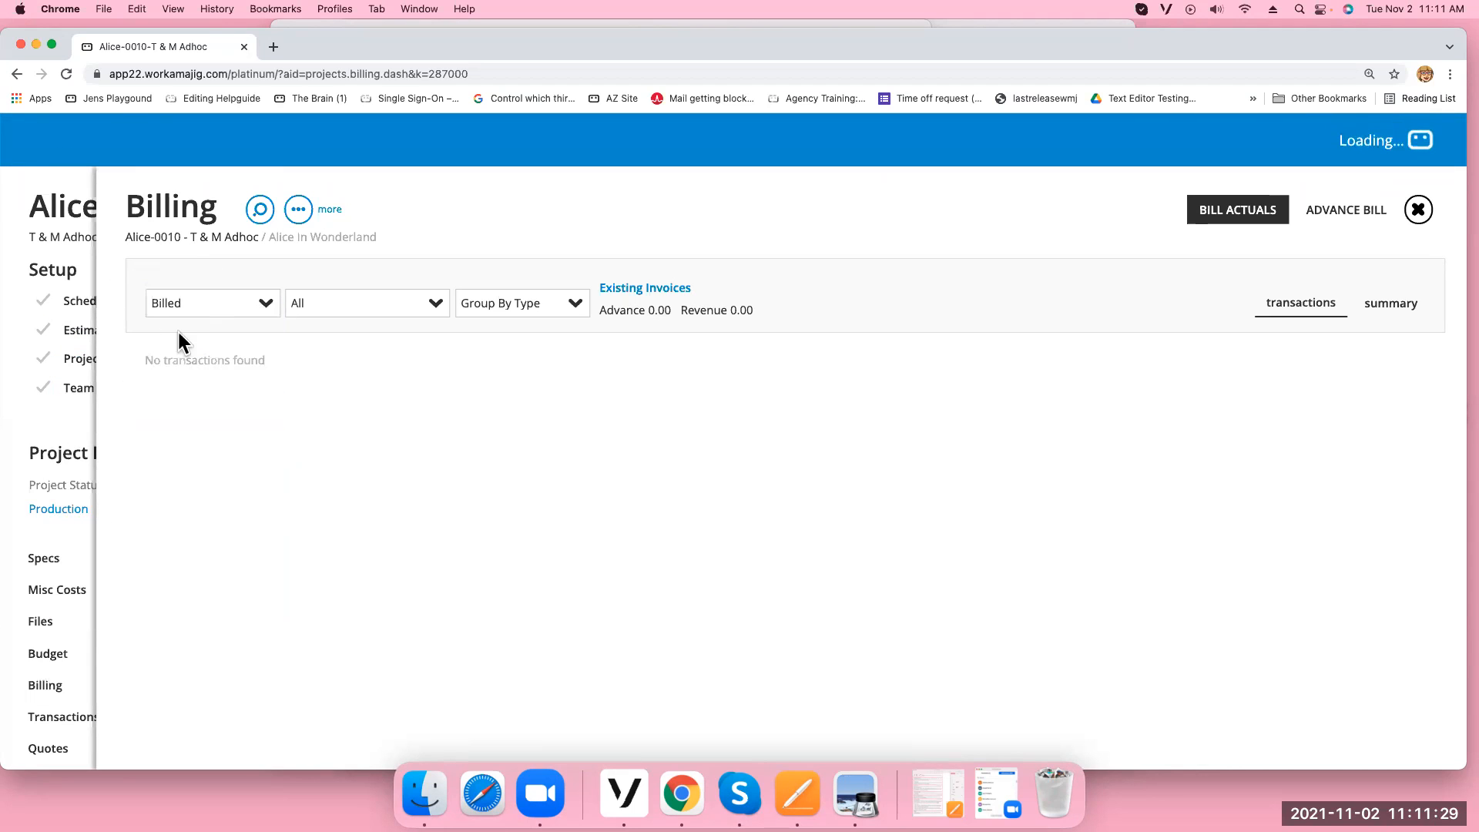
{"action": "left_click", "coordinate": [265, 306]}
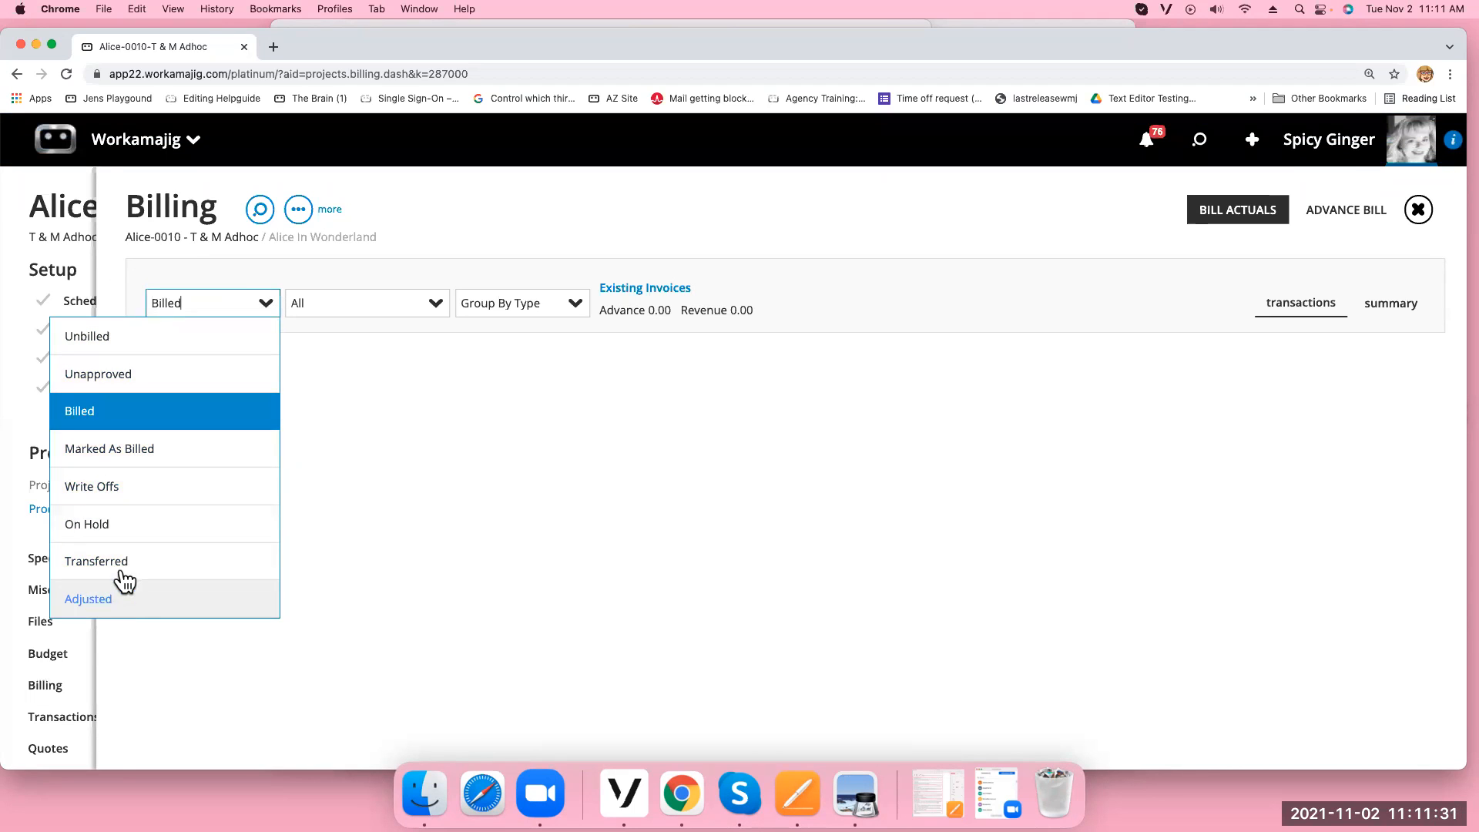
{"action": "left_click", "coordinate": [87, 525]}
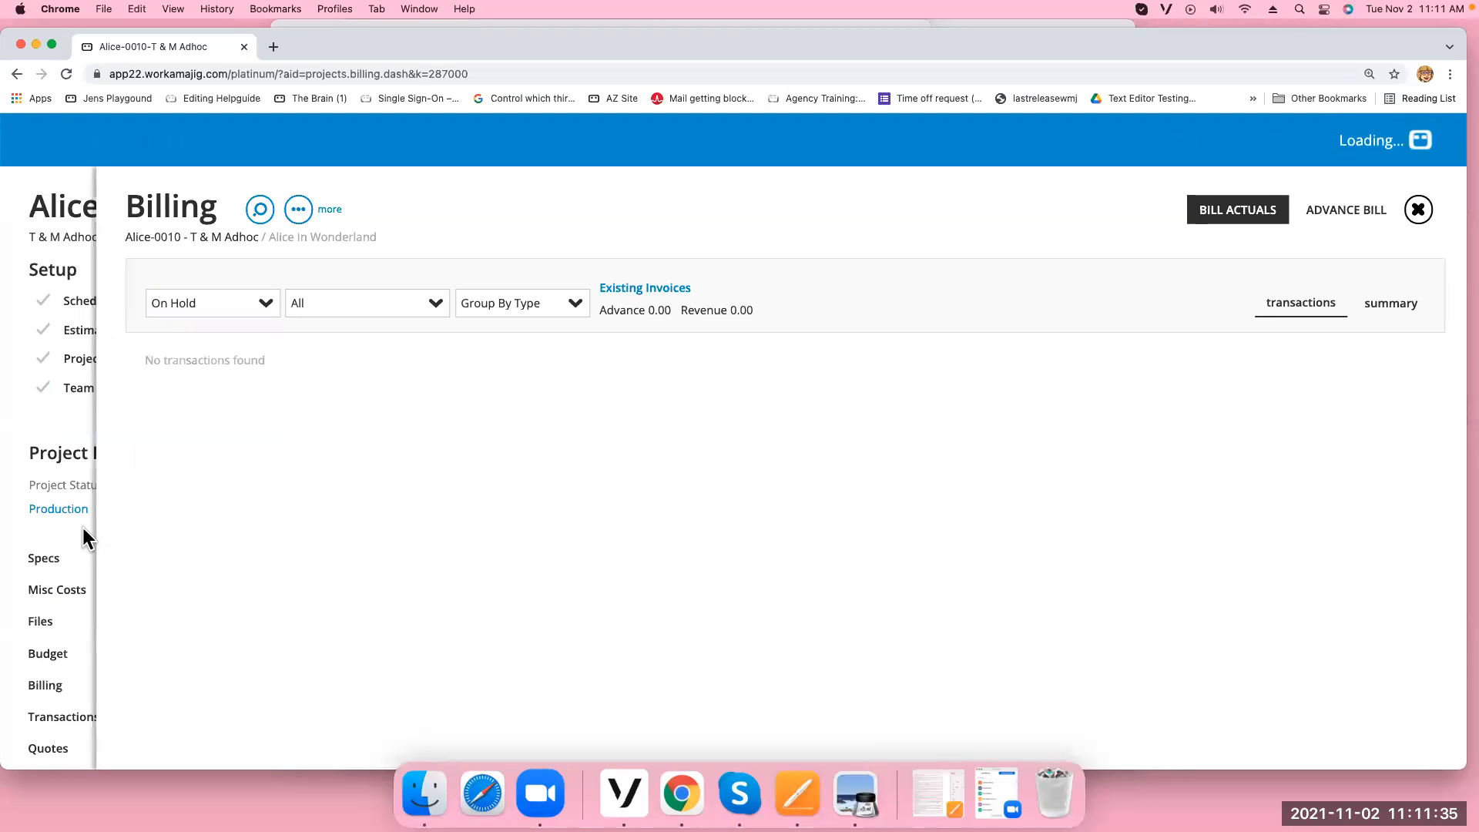
{"action": "left_click", "coordinate": [264, 306]}
{"action": "left_click", "coordinate": [223, 335]}
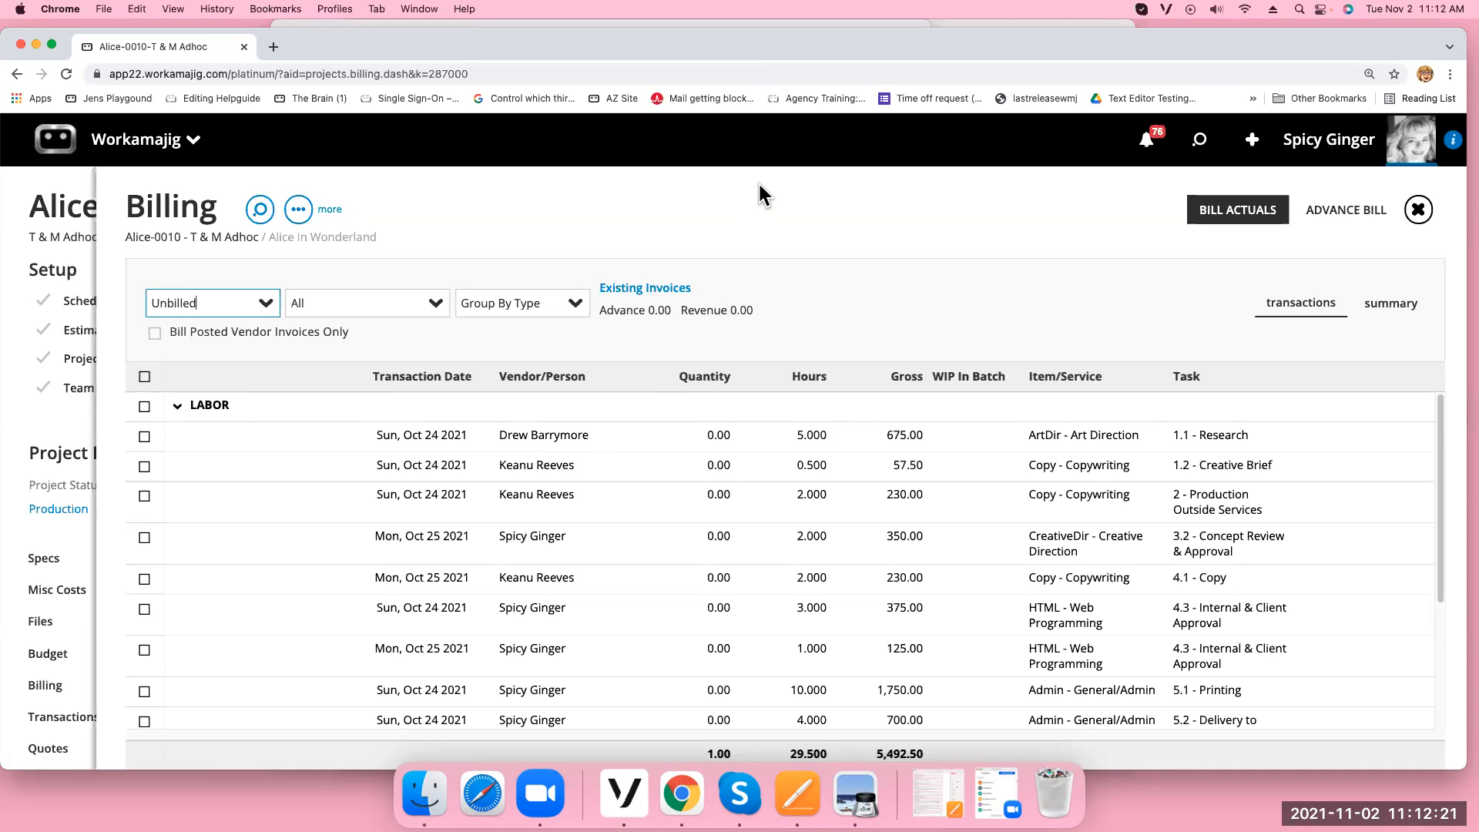
Change the 2-hour Production Outside Services copywriting rate from 115 to 500, making it 1,000.00
{"action": "left_click", "coordinate": [808, 203]}
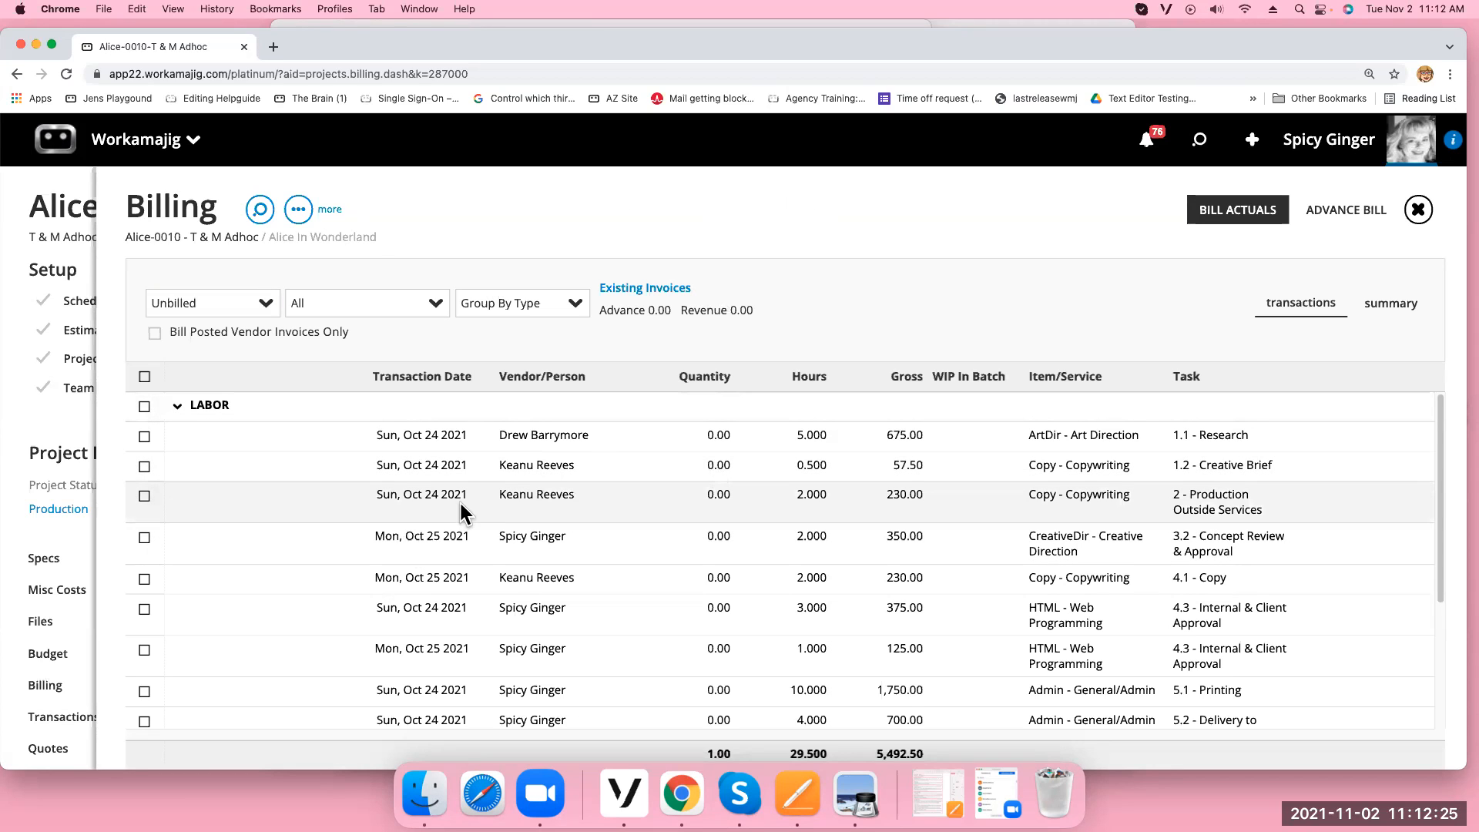
{"action": "left_click", "coordinate": [760, 518]}
{"action": "left_click", "coordinate": [531, 579]}
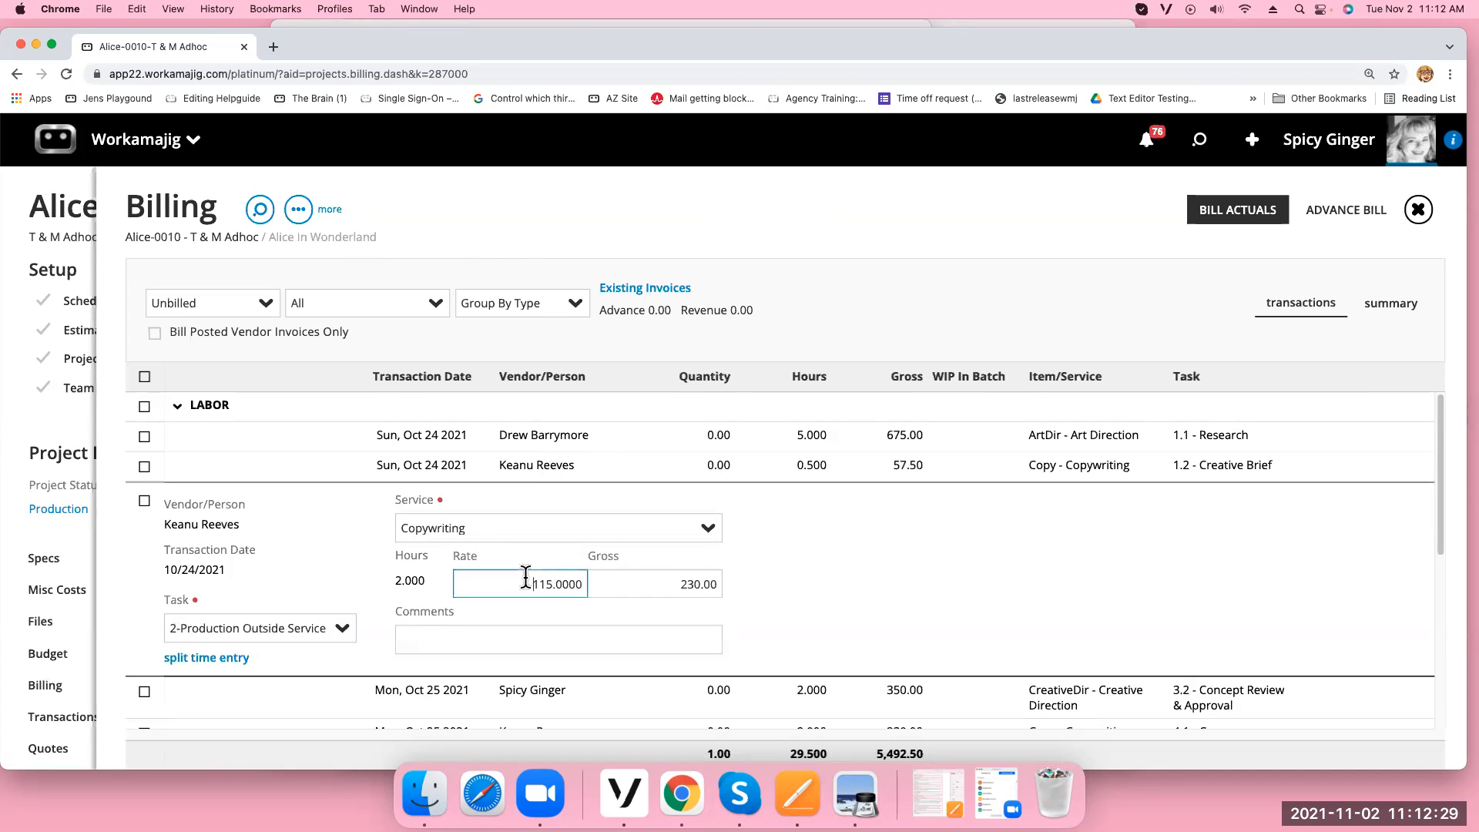
{"action": "type", "text": "500"}
{"action": "left_click", "coordinate": [789, 579]}
{"action": "left_click", "coordinate": [861, 229]}
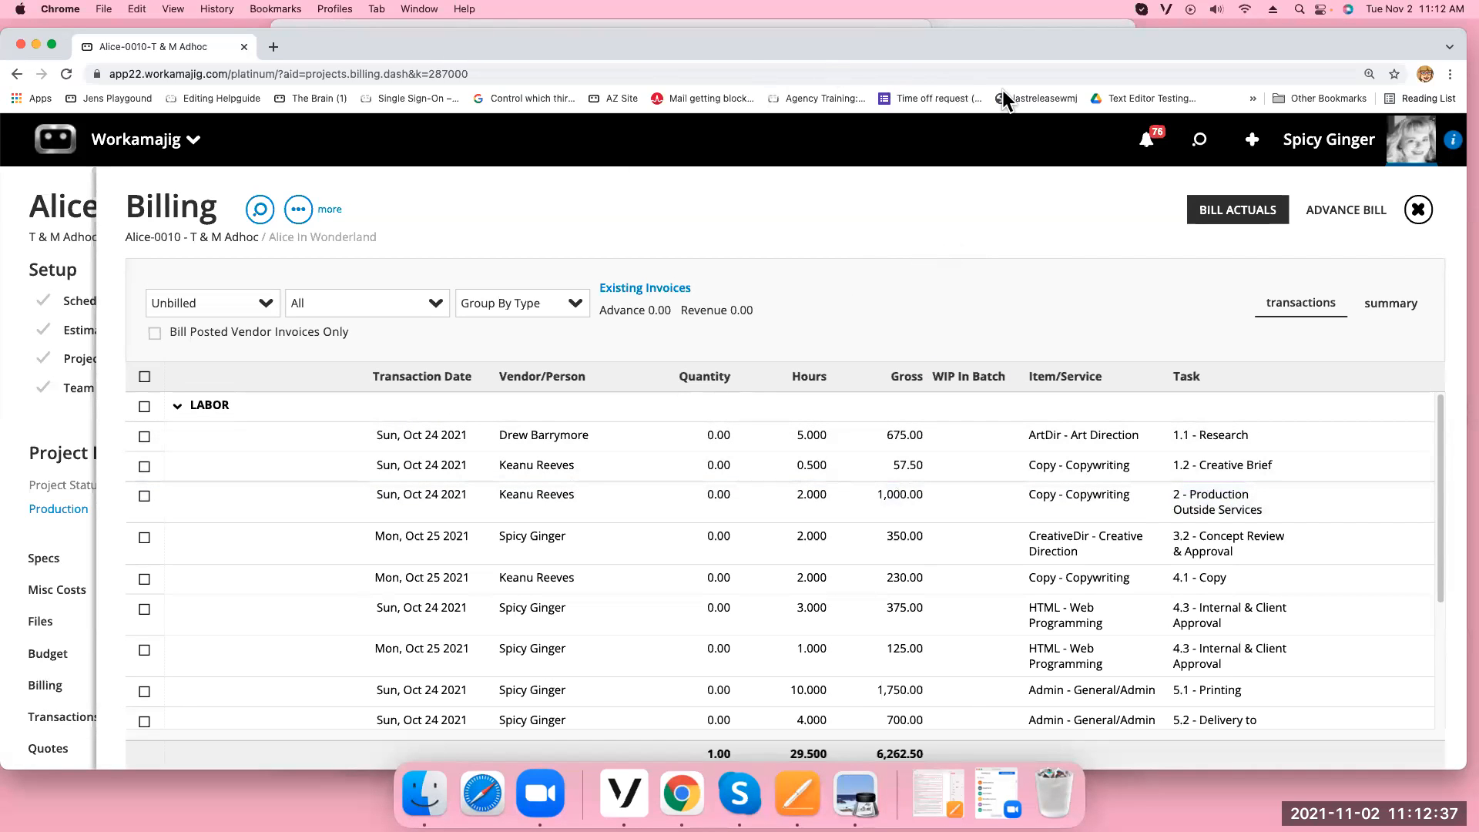
Bill every unbilled transaction one line per service/item, adjusting the 6,262.50 total to 7,000
{"action": "left_click", "coordinate": [145, 377]}
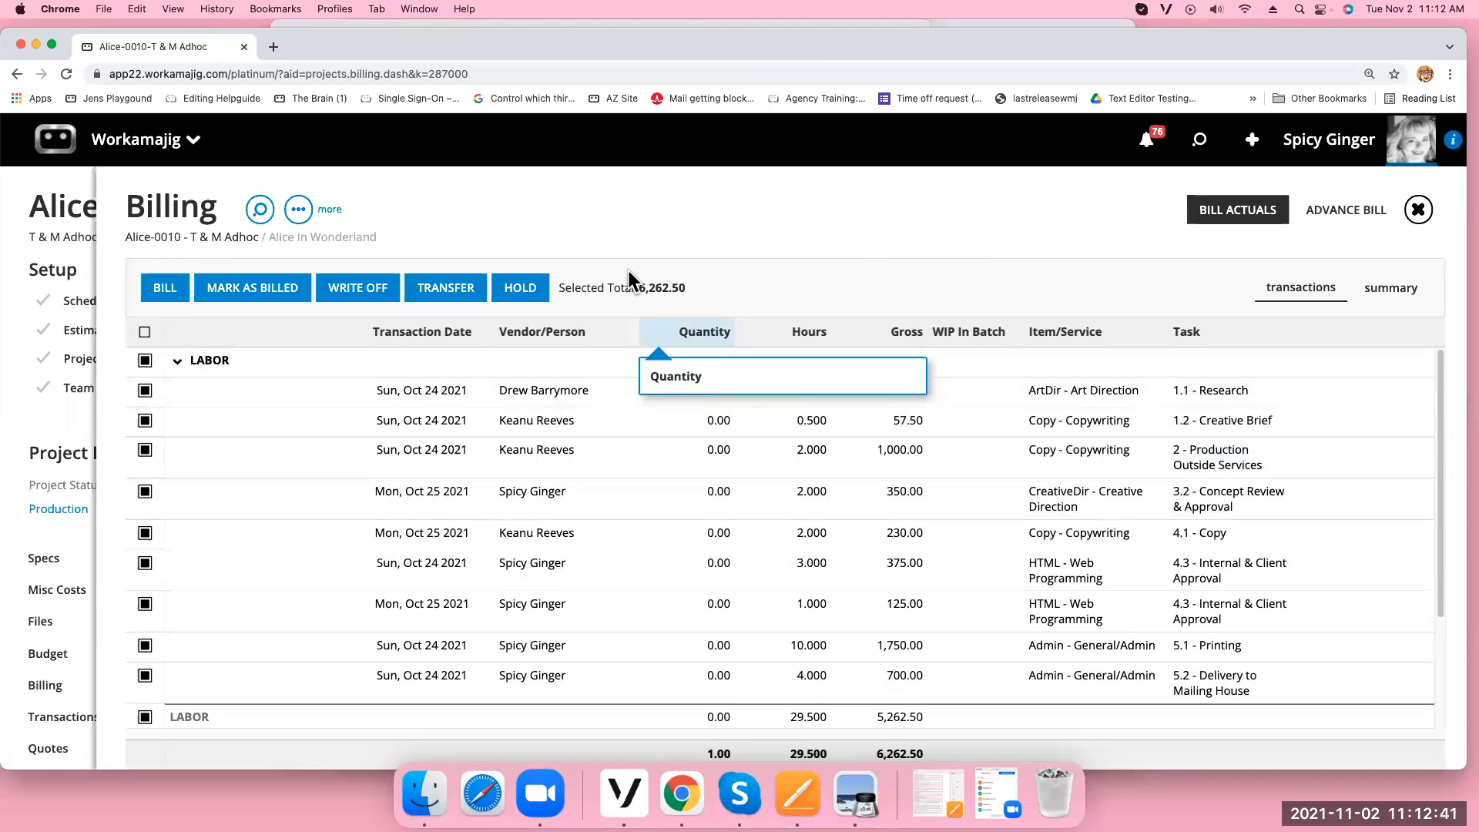
{"action": "scroll", "coordinate": [837, 674], "scroll_direction": "down", "scroll_amount": 3}
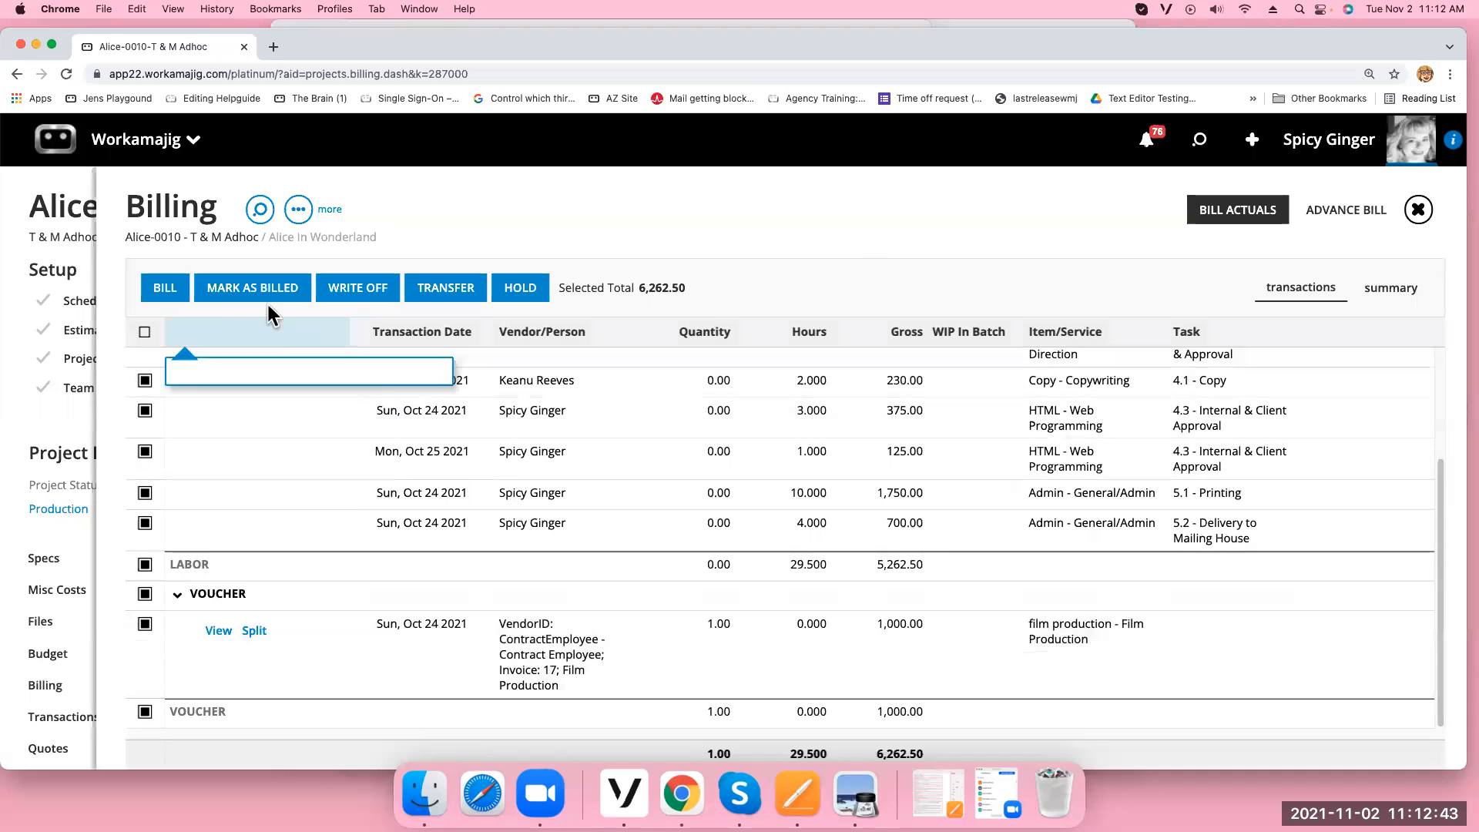
{"action": "left_click", "coordinate": [165, 289]}
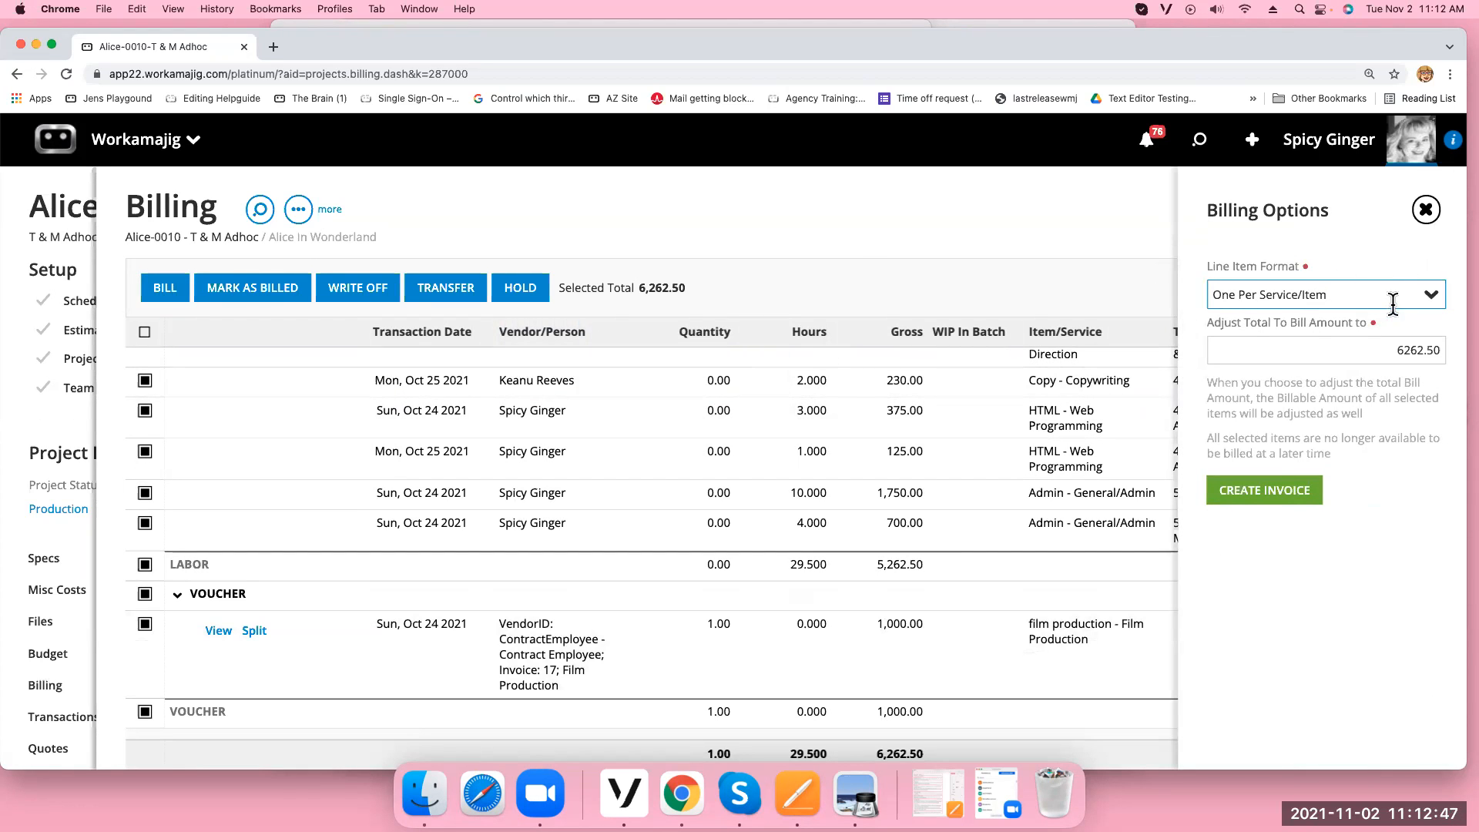
{"action": "left_click", "coordinate": [1432, 306]}
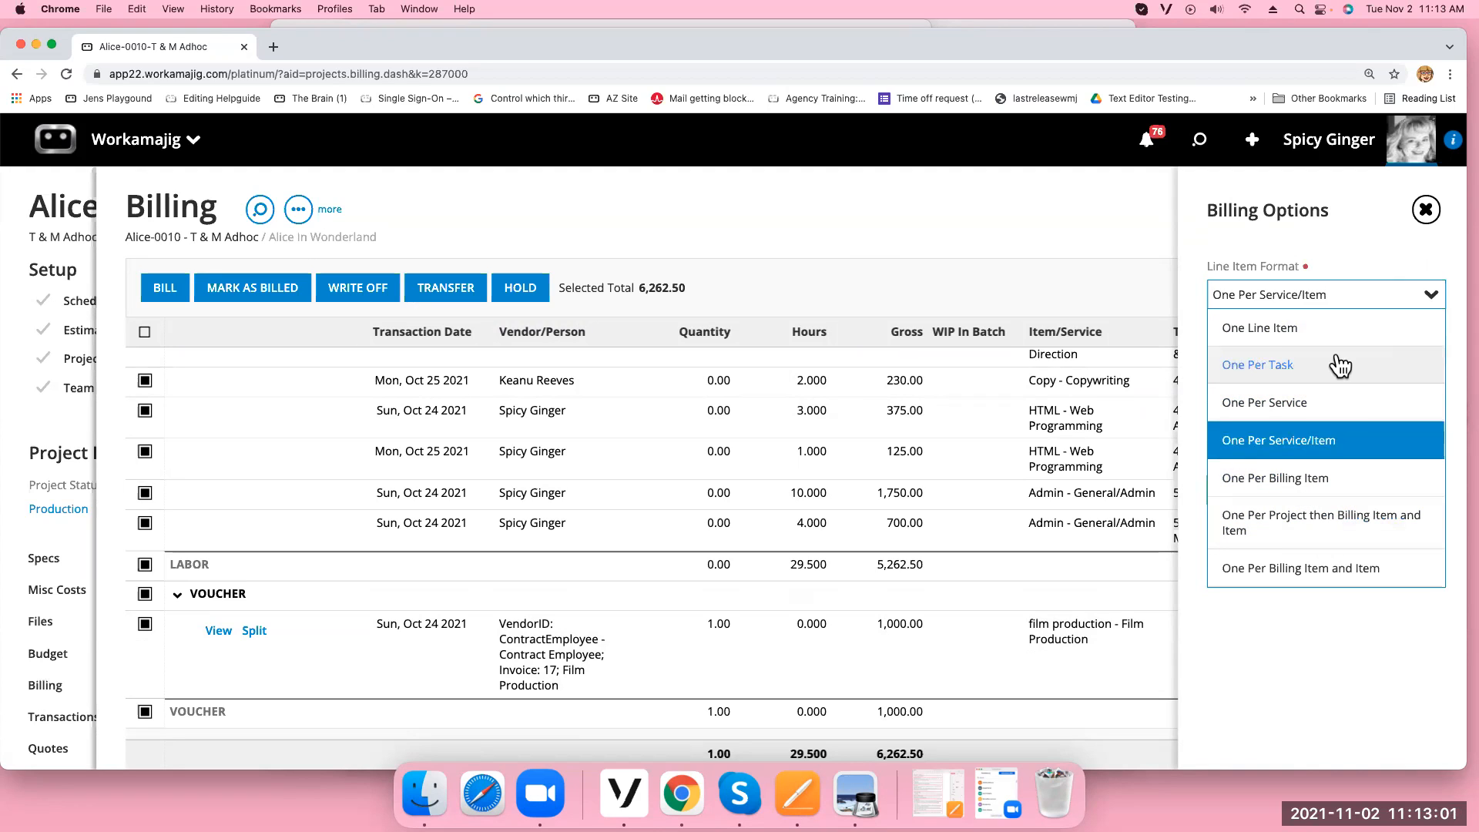
{"action": "left_click", "coordinate": [1313, 442]}
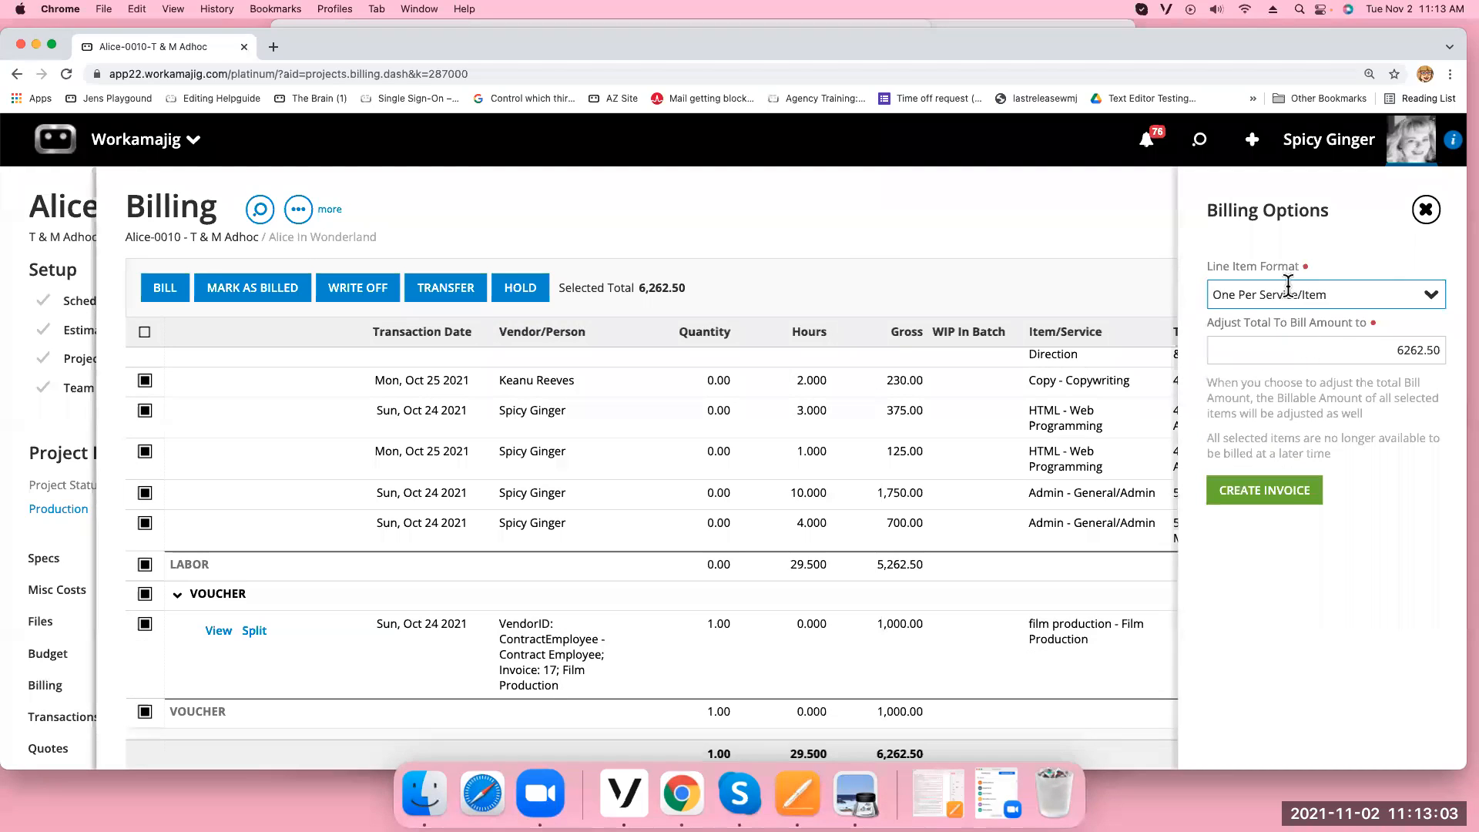
{"action": "left_click", "coordinate": [1386, 350]}
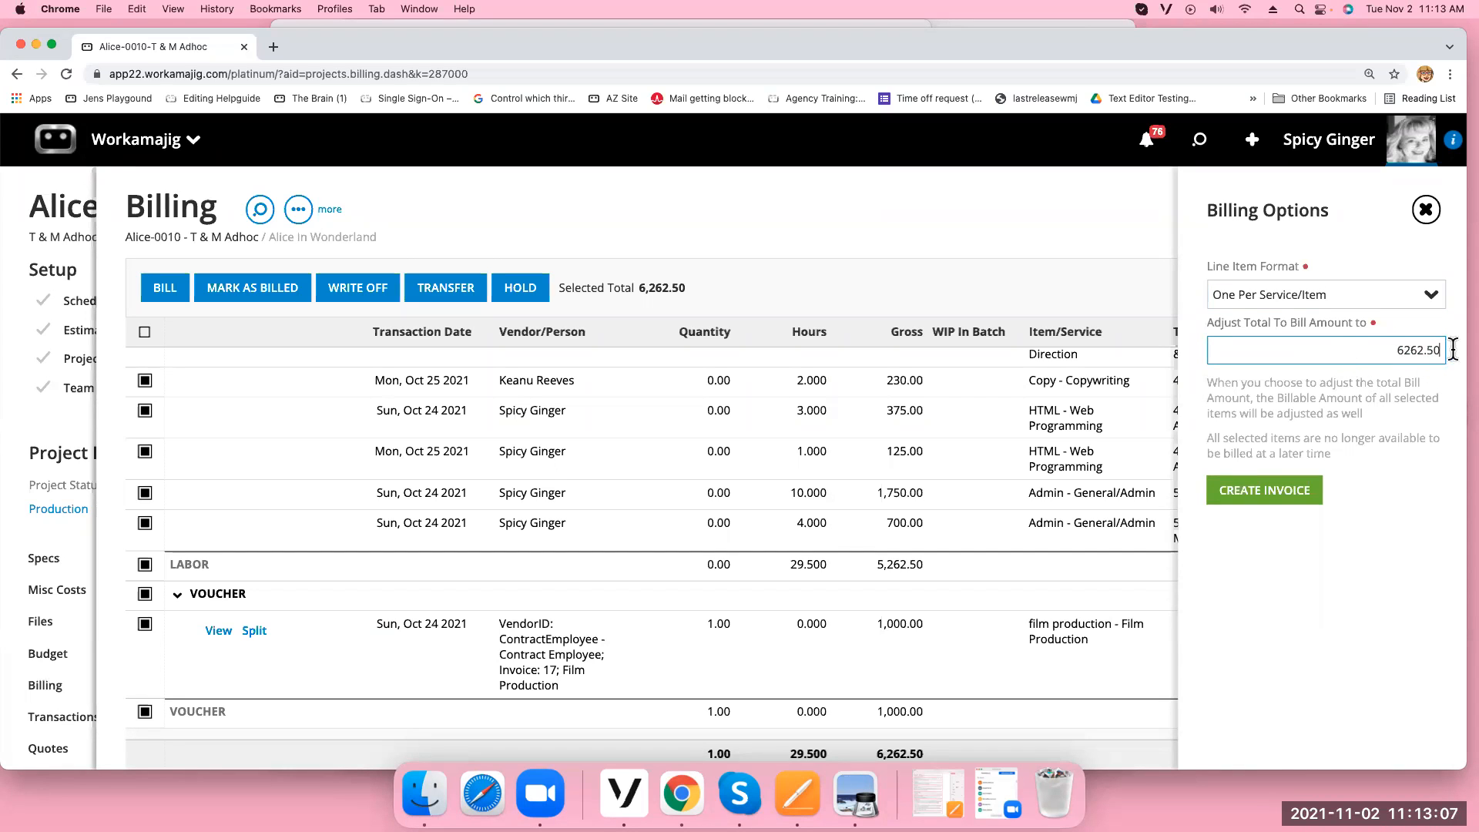
{"action": "double_click", "coordinate": [1400, 351]}
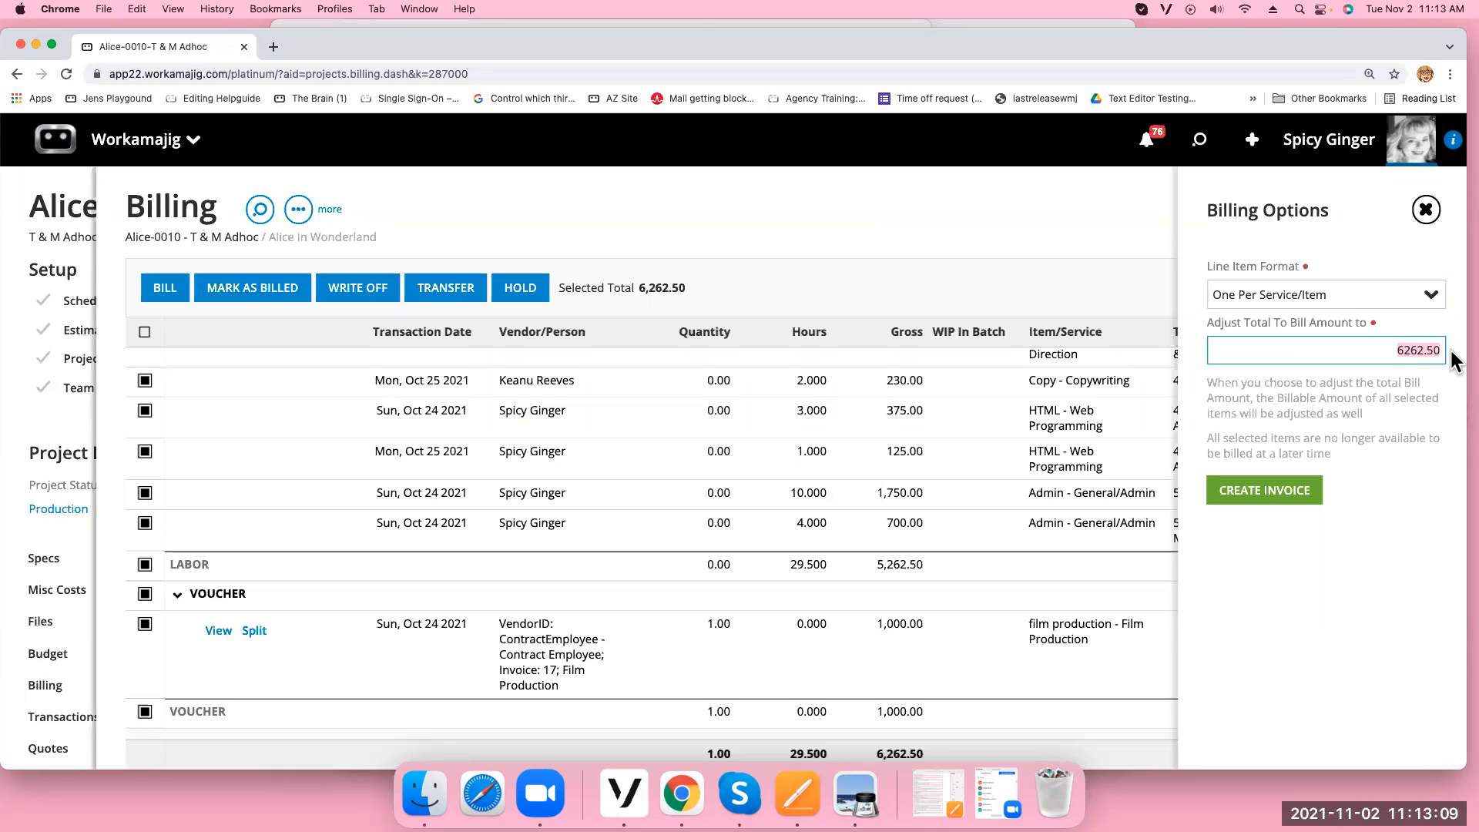
{"action": "type", "text": "7000"}
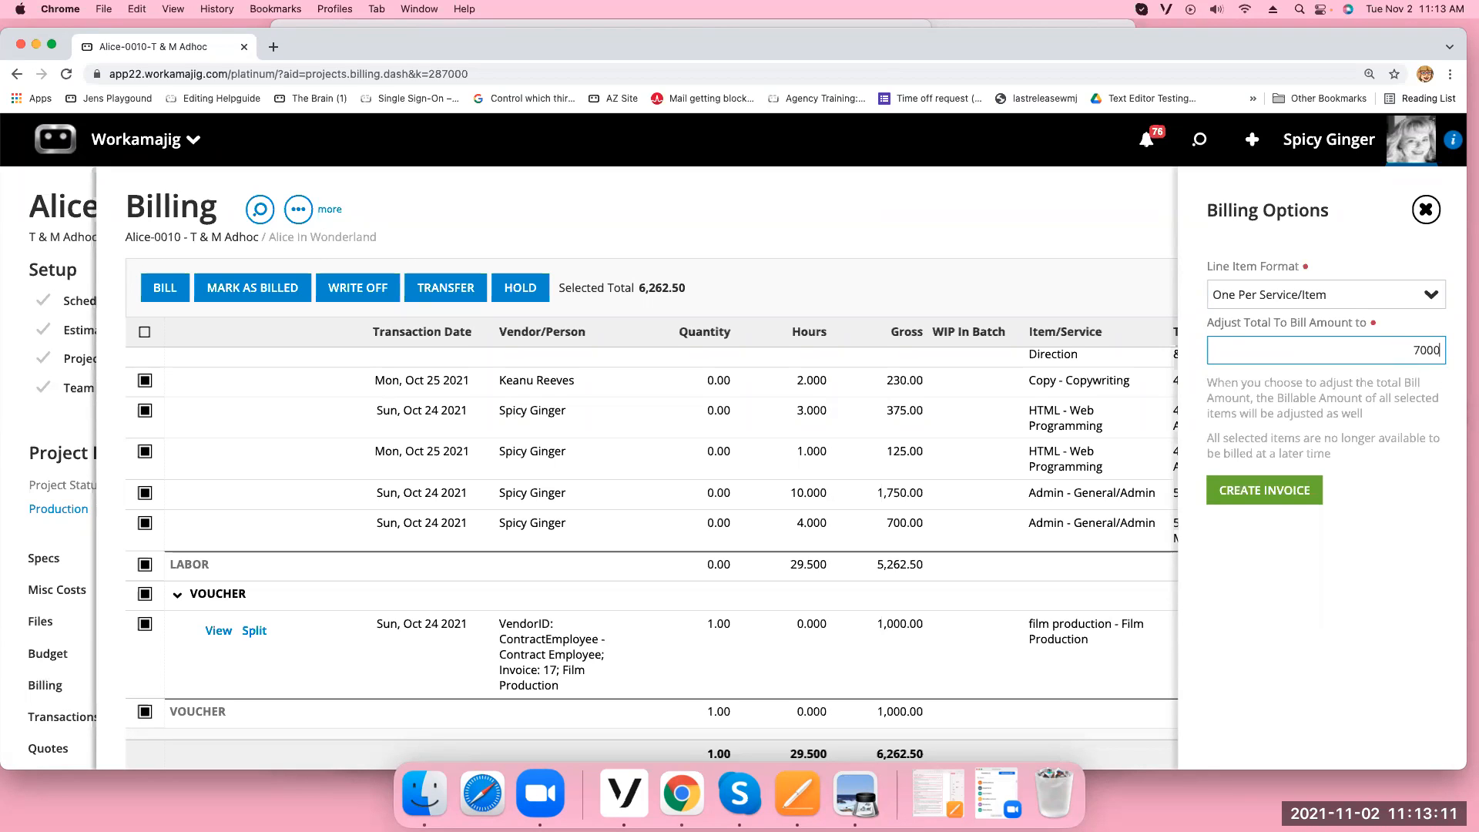
{"action": "left_click", "coordinate": [1285, 493]}
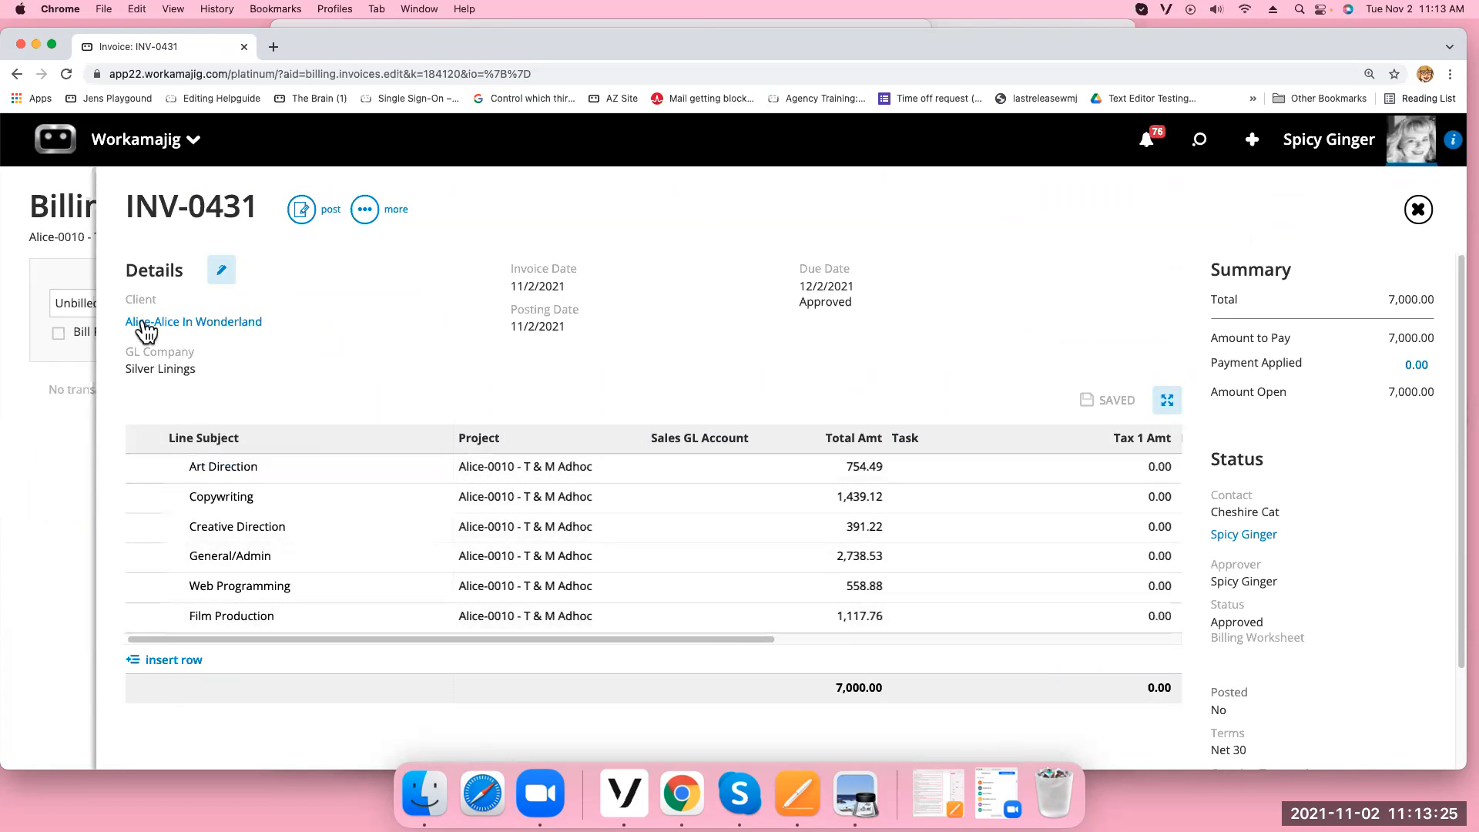
{"action": "left_click", "coordinate": [220, 271]}
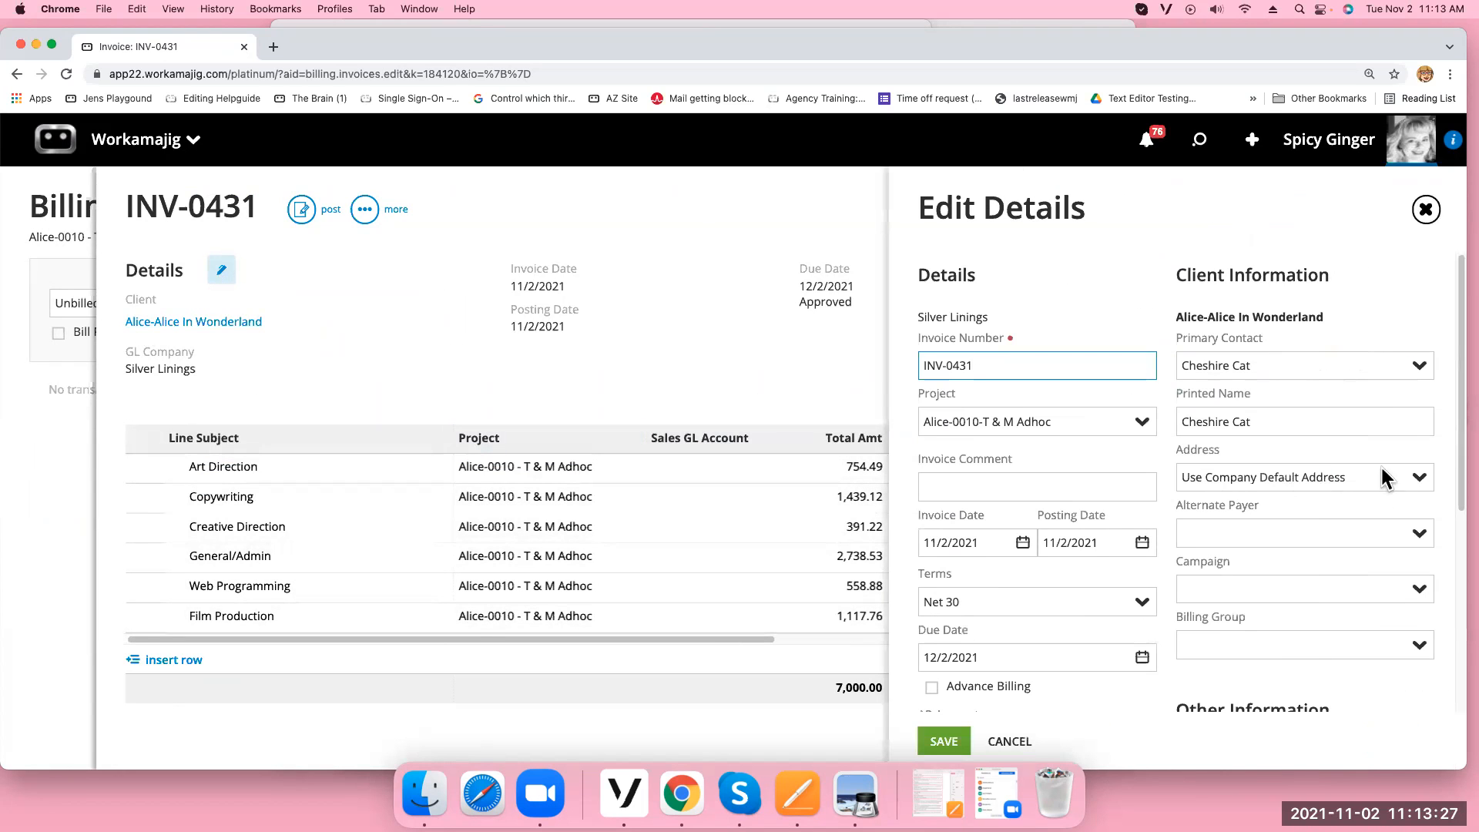
{"action": "left_click_drag", "start_coordinate": [1461, 462], "coordinate": [1462, 693]}
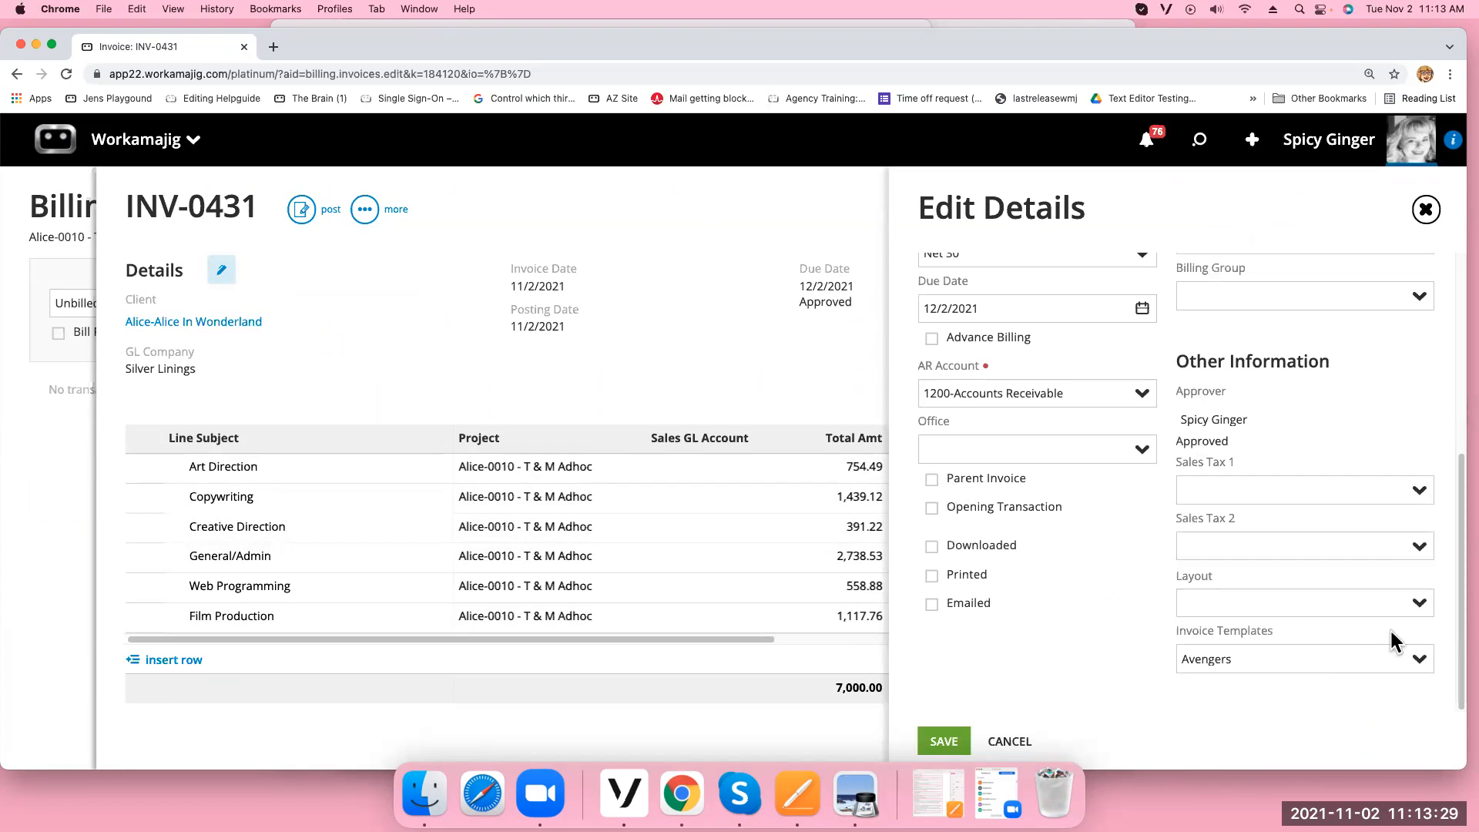
{"action": "left_click", "coordinate": [1425, 209]}
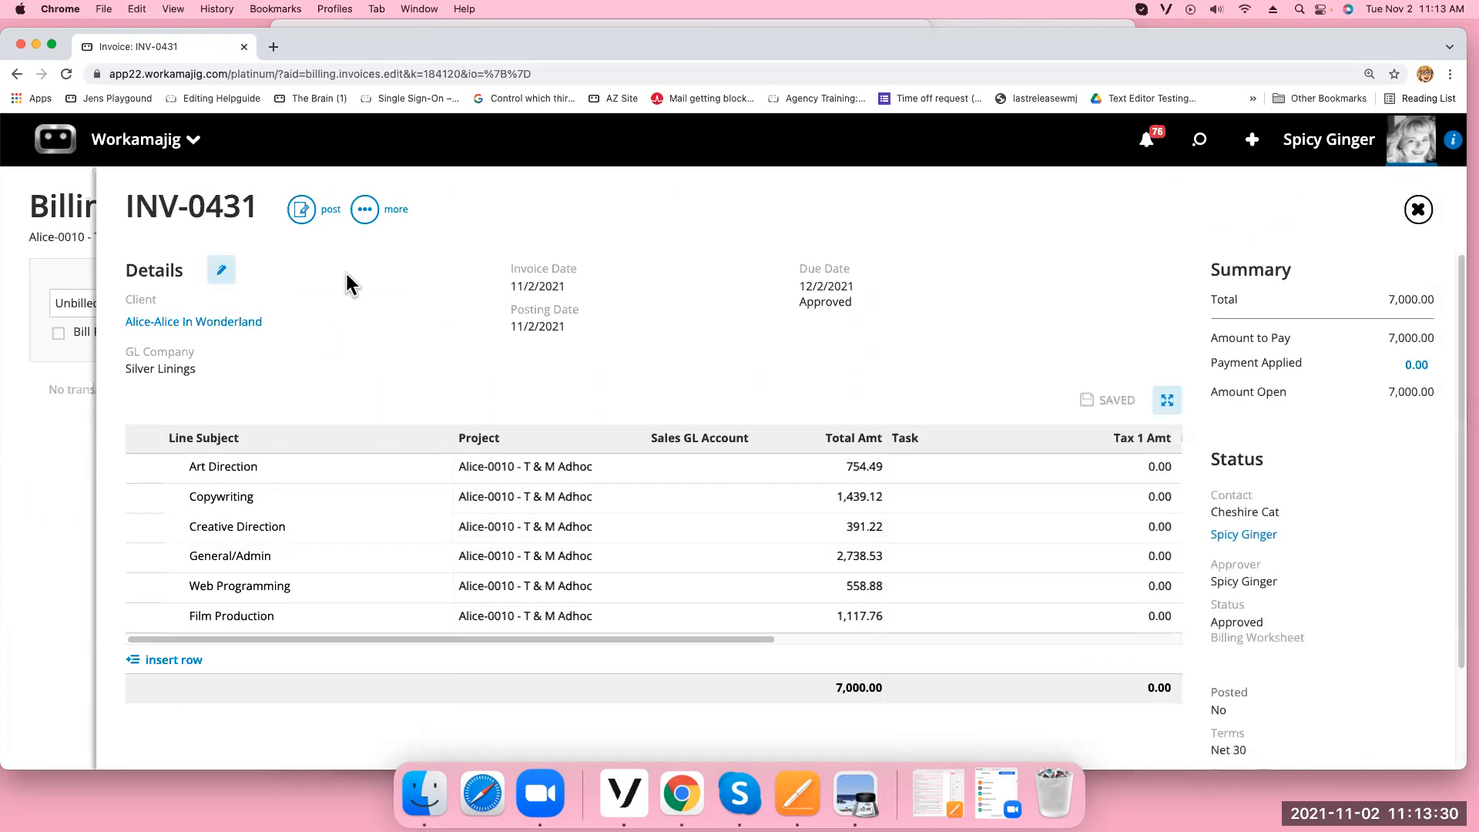
{"action": "left_click", "coordinate": [364, 208]}
{"action": "left_click", "coordinate": [286, 451]}
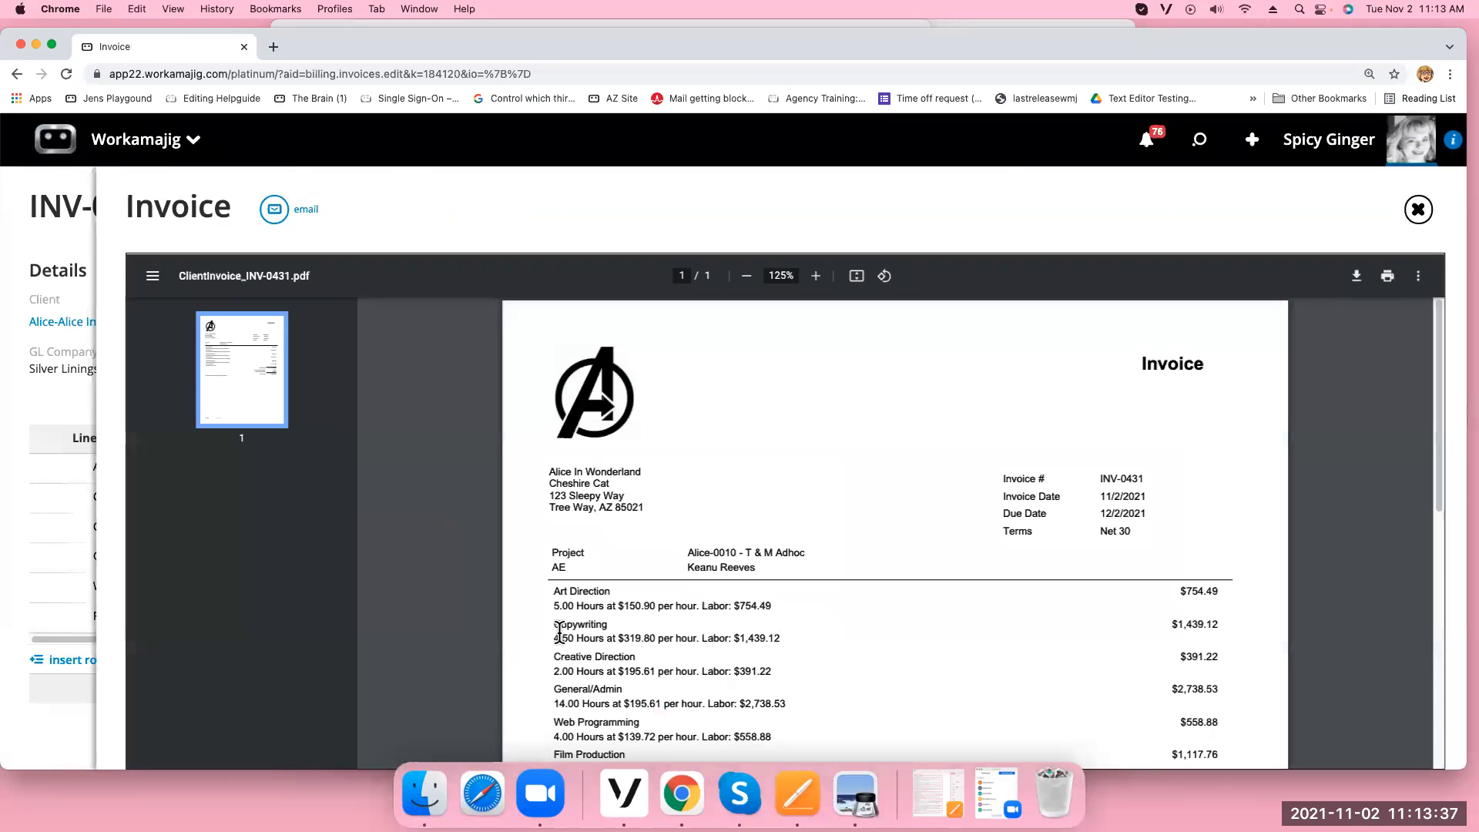
{"action": "left_click_drag", "start_coordinate": [549, 605], "coordinate": [796, 611]}
{"action": "left_click", "coordinate": [555, 638]}
{"action": "left_click_drag", "start_coordinate": [555, 638], "coordinate": [796, 634]}
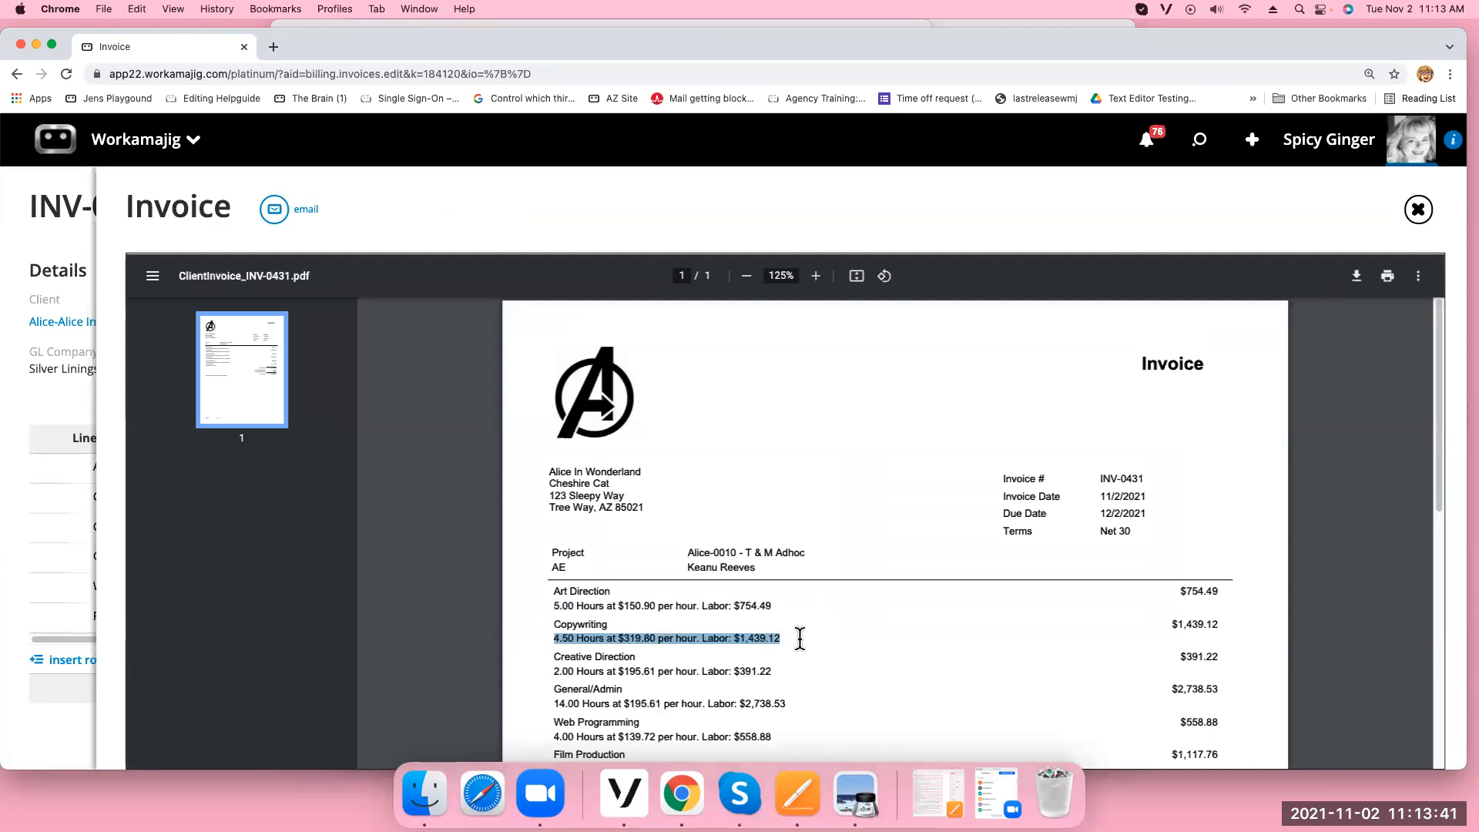
{"action": "left_click", "coordinate": [1418, 210]}
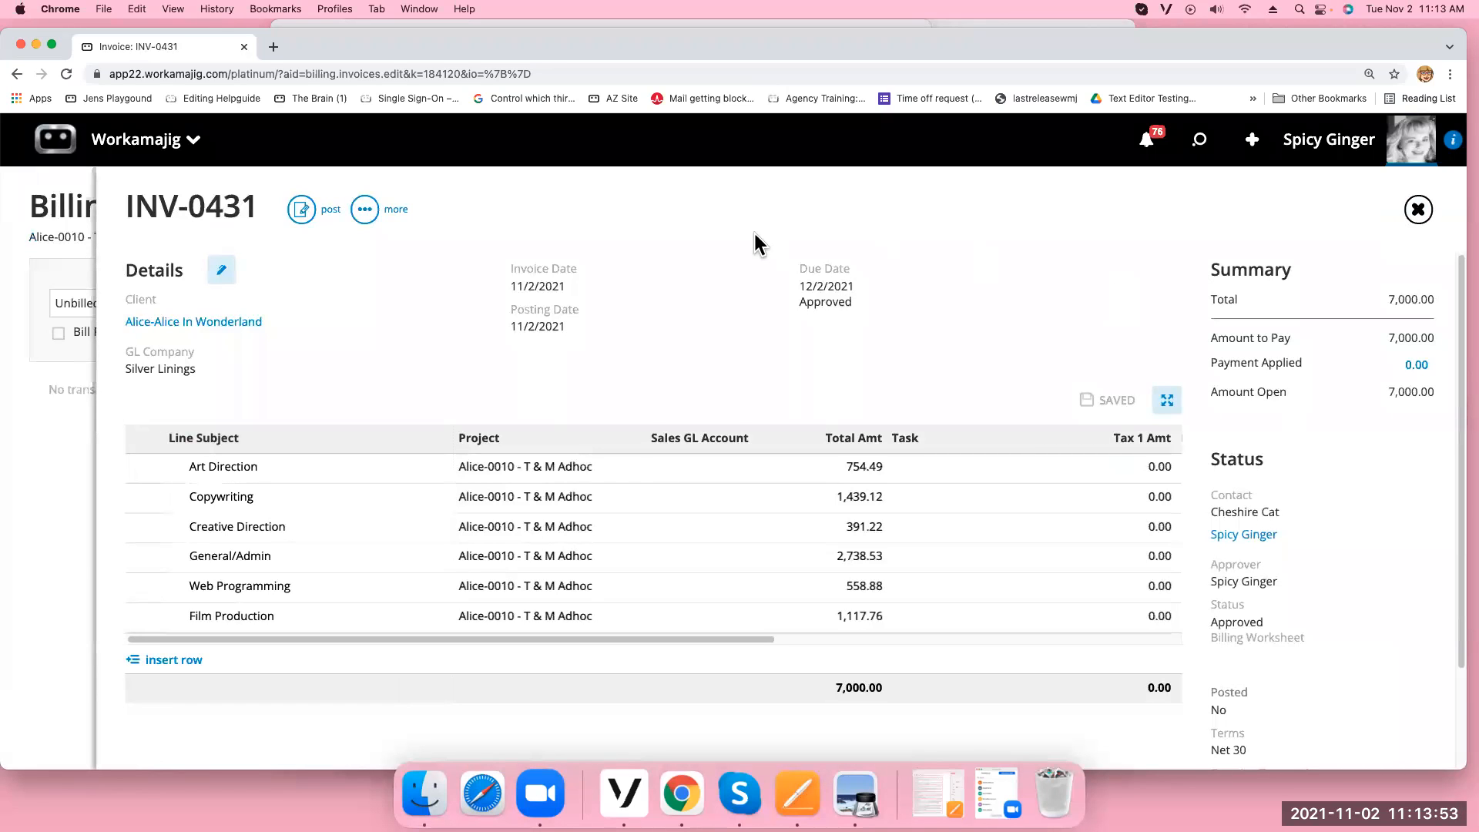
Add California as Sales Tax 1 on INV-0431 (7,322.01 total), save, and close the invoice
{"action": "left_click", "coordinate": [221, 269]}
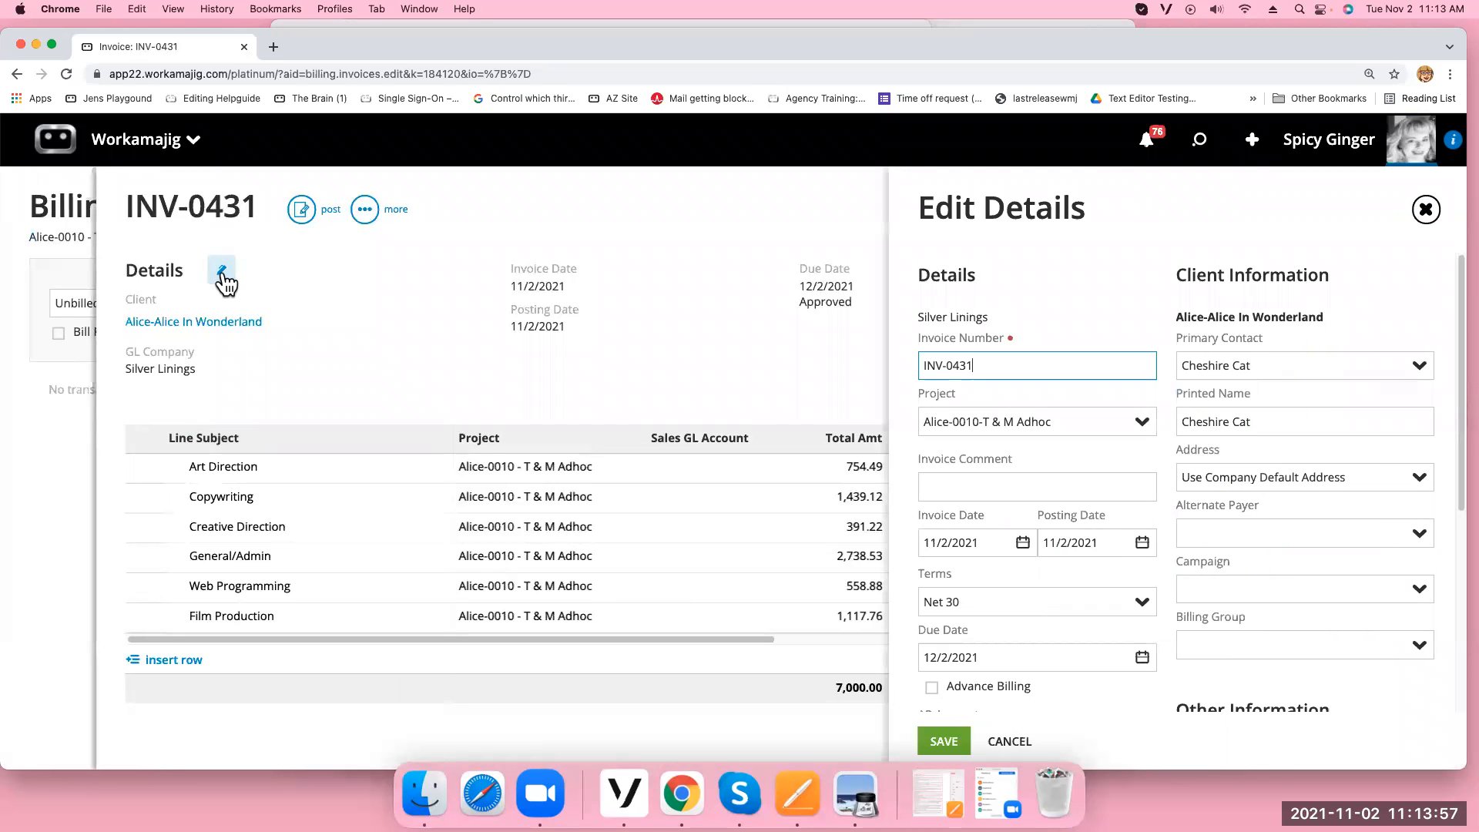
{"action": "scroll", "coordinate": [1055, 516], "scroll_direction": "down", "scroll_amount": 3}
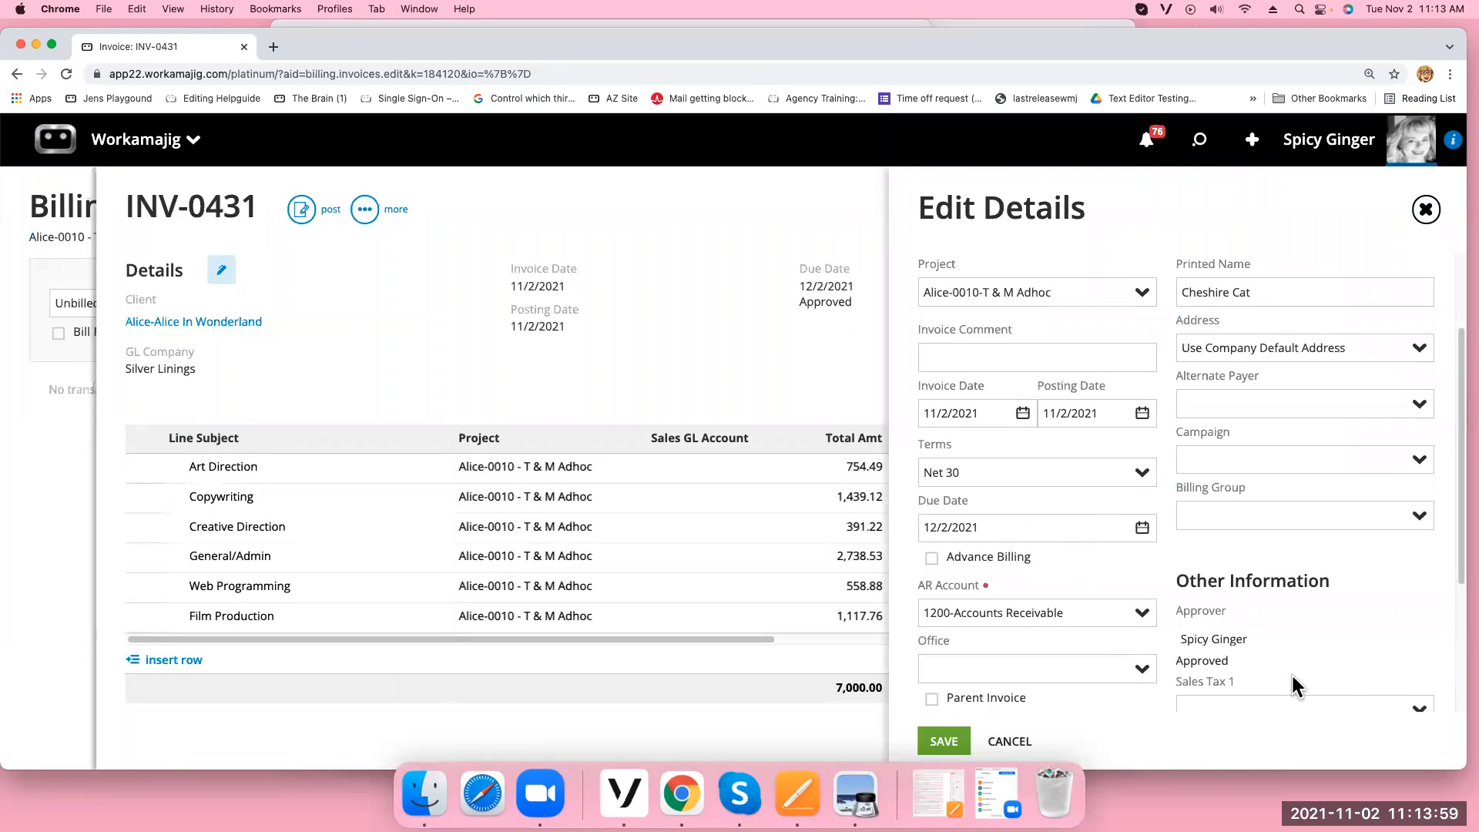
{"action": "scroll", "coordinate": [1310, 677], "scroll_direction": "down", "scroll_amount": 3}
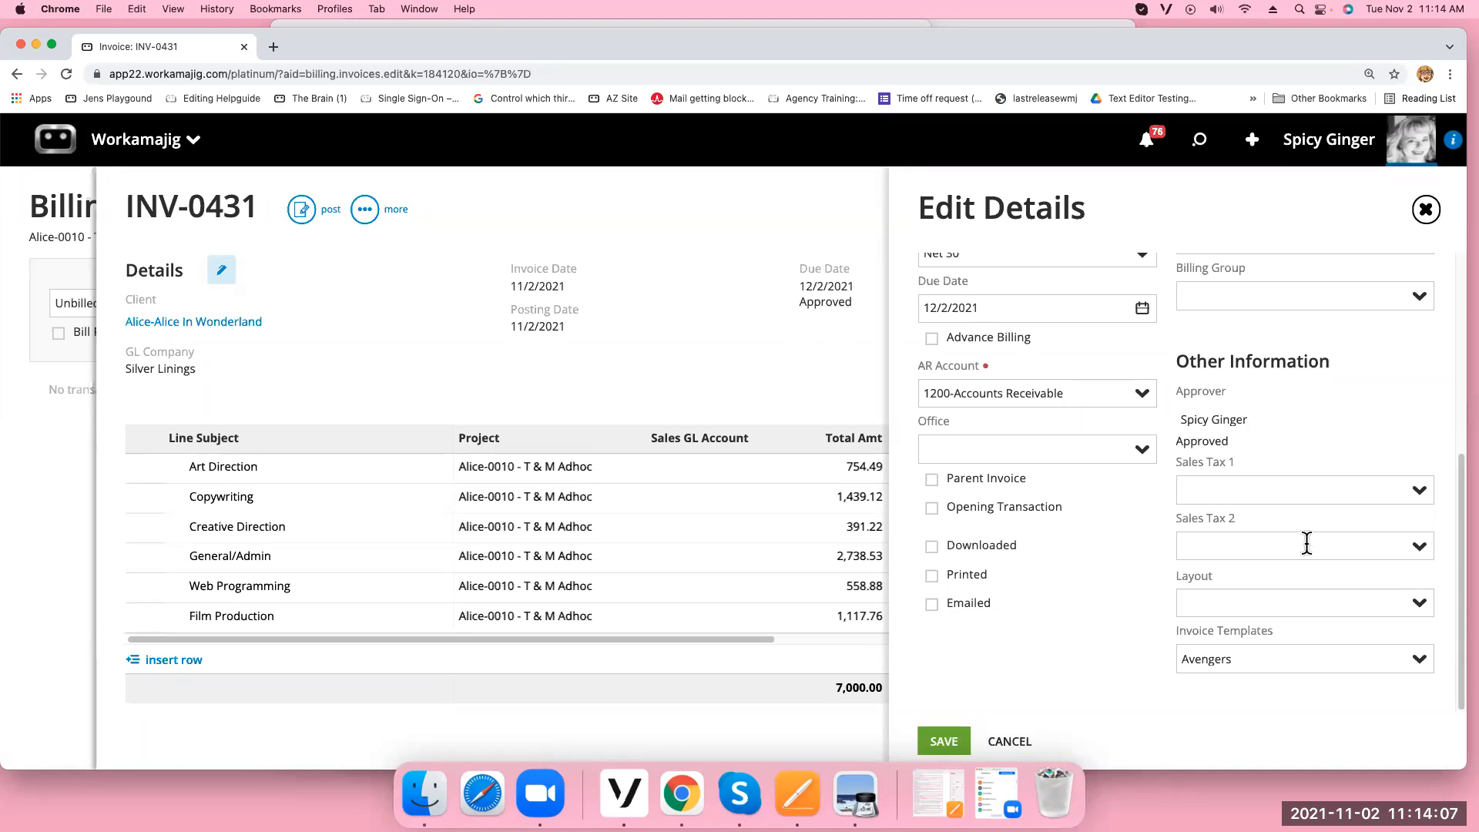
{"action": "left_click", "coordinate": [1419, 493]}
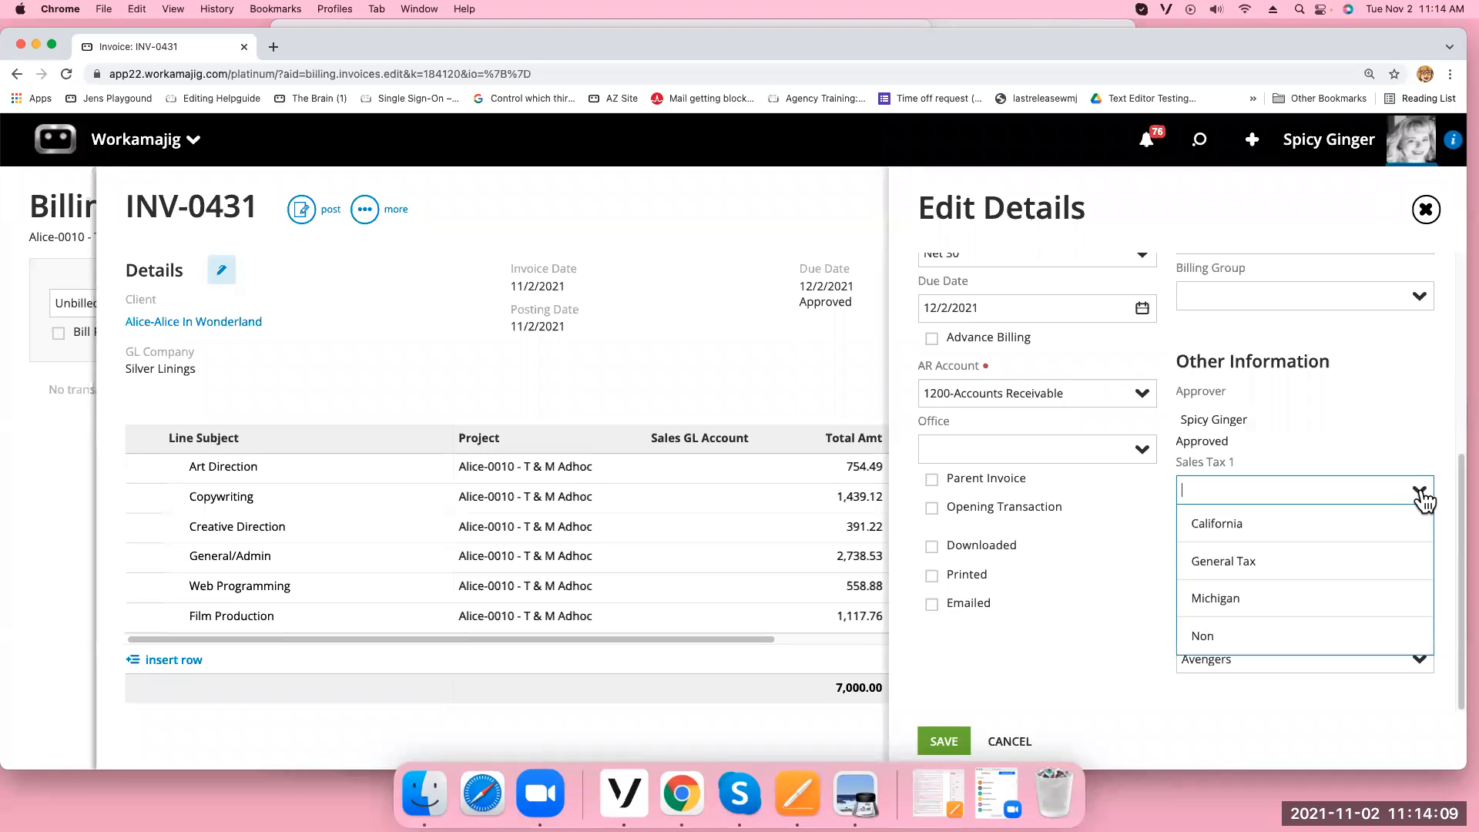
{"action": "left_click", "coordinate": [1327, 523]}
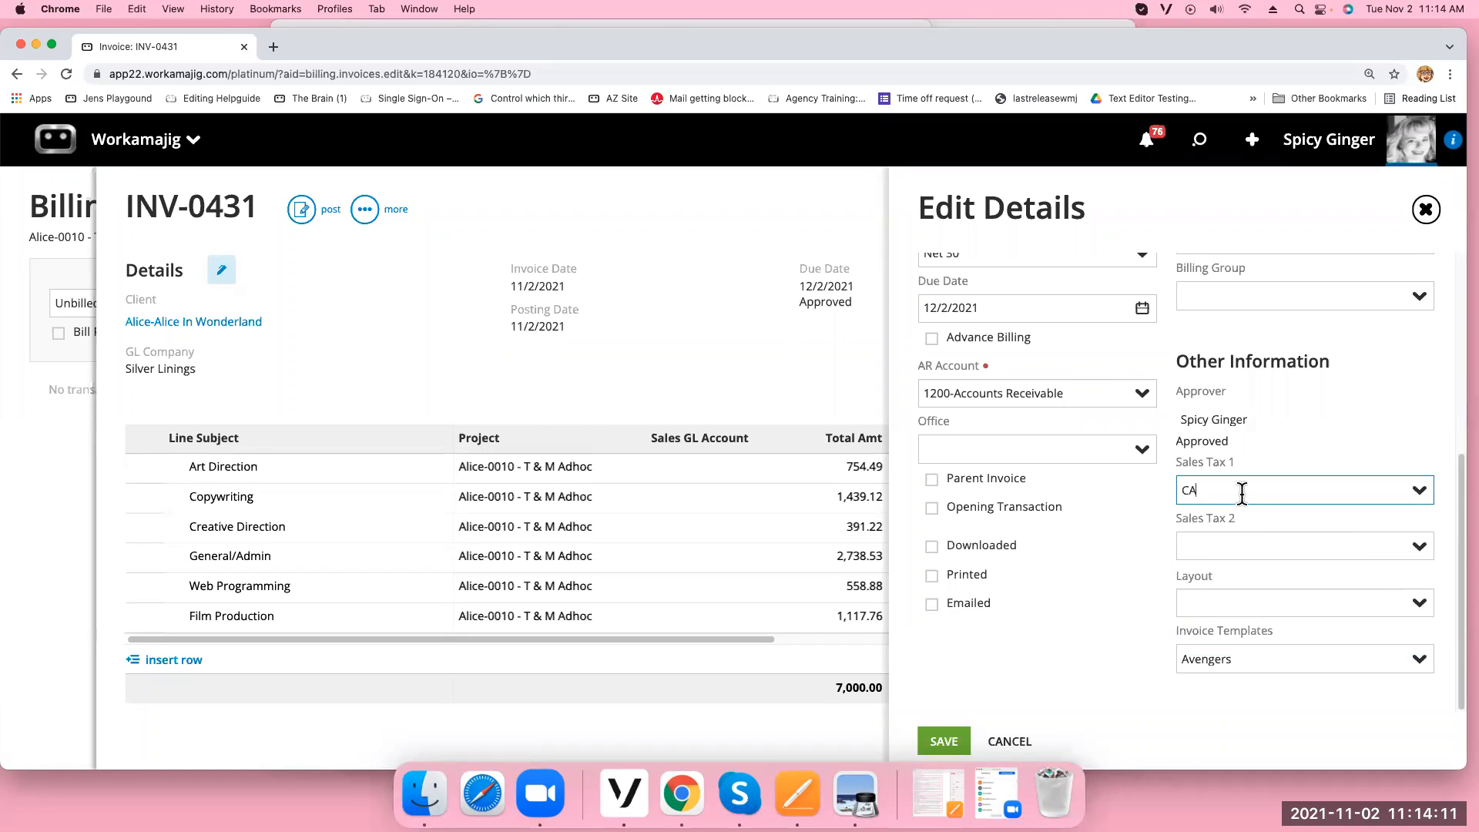
{"action": "left_click", "coordinate": [936, 741]}
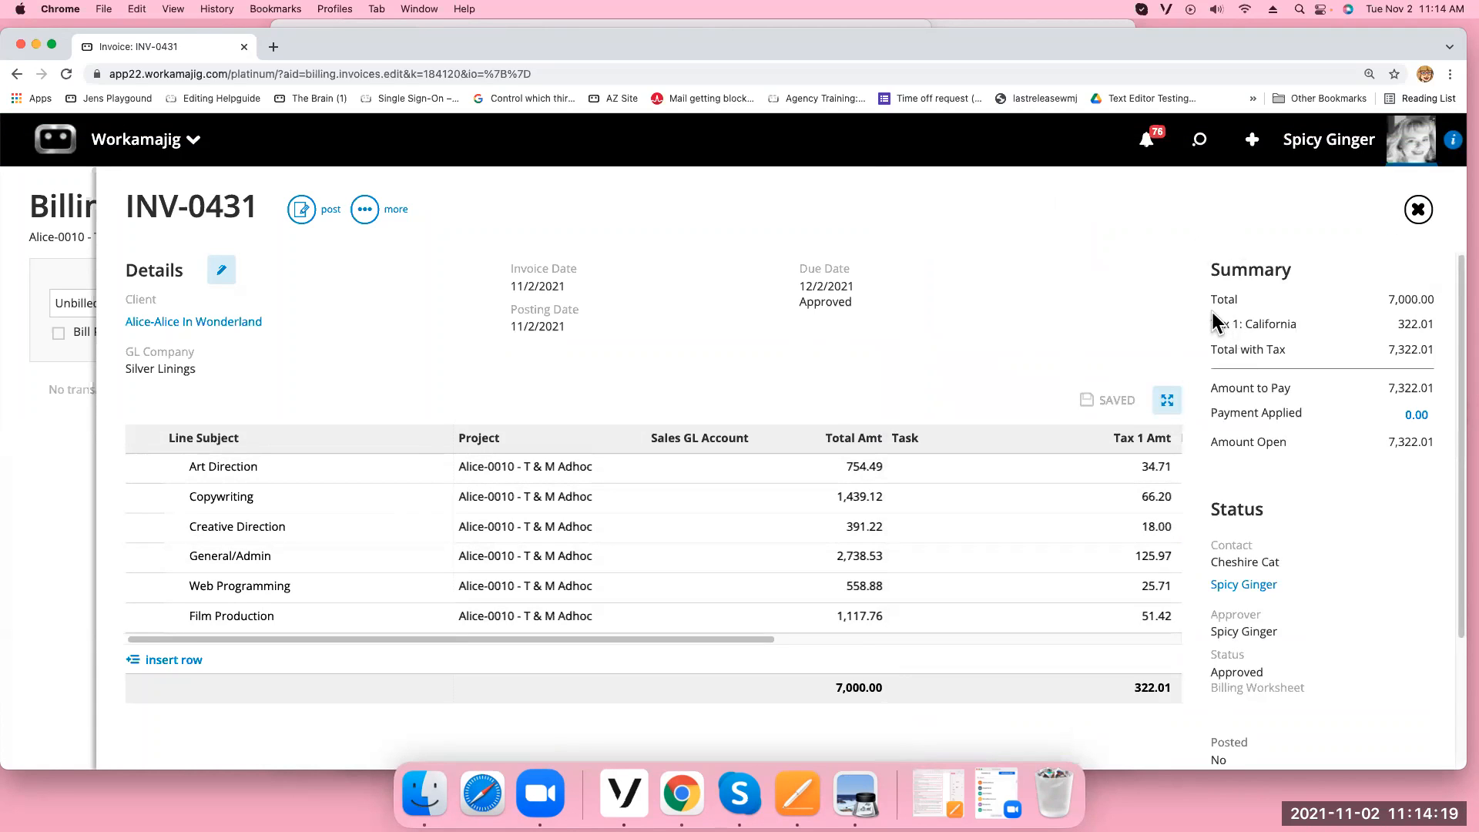
{"action": "left_click", "coordinate": [1417, 213]}
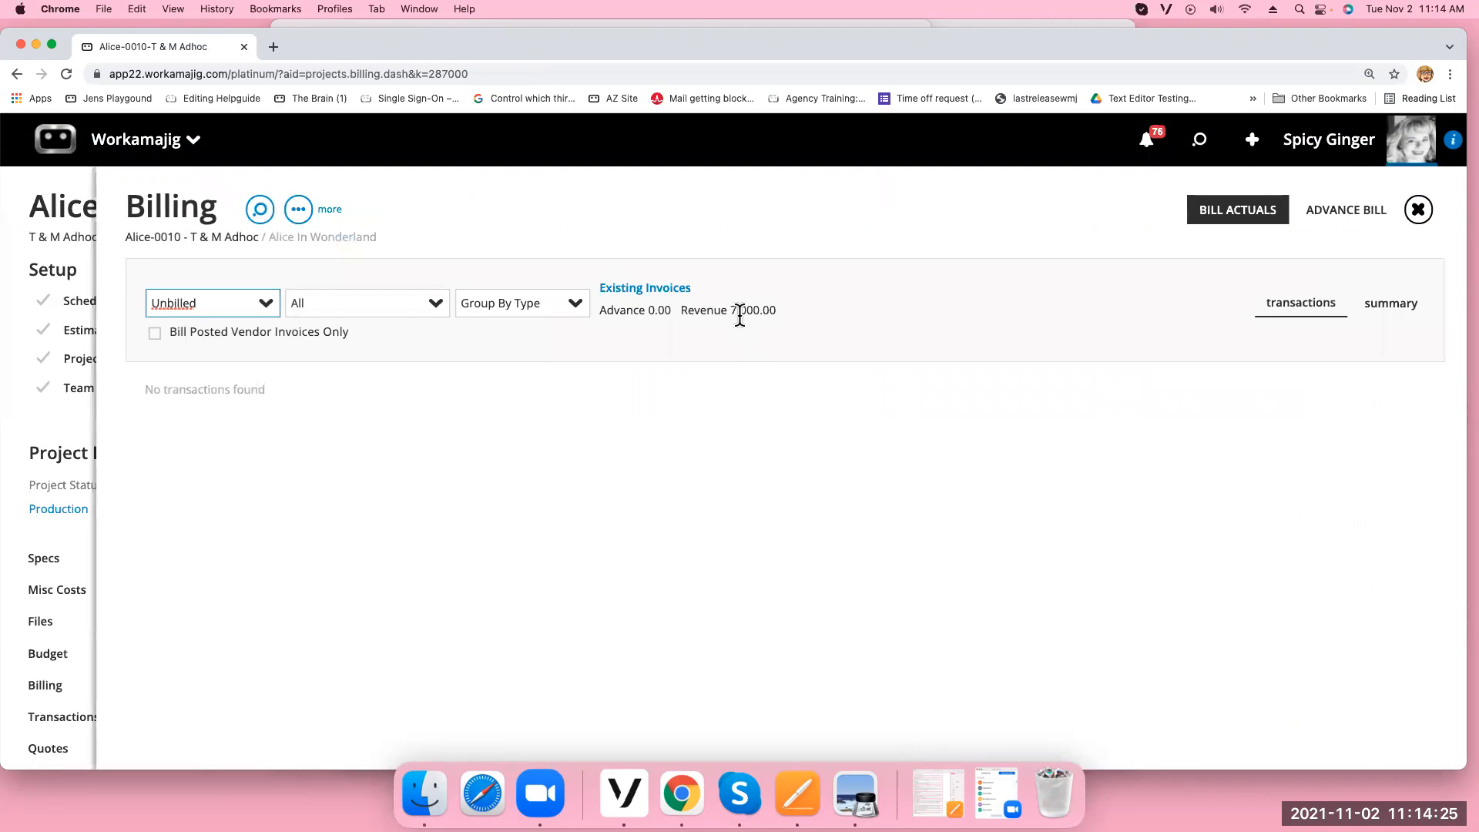
Open Alice-0017's dashboard, confirm its Fixed Fee billing options, then open its Billing worksheet
{"action": "left_click_drag", "start_coordinate": [683, 312], "coordinate": [780, 311]}
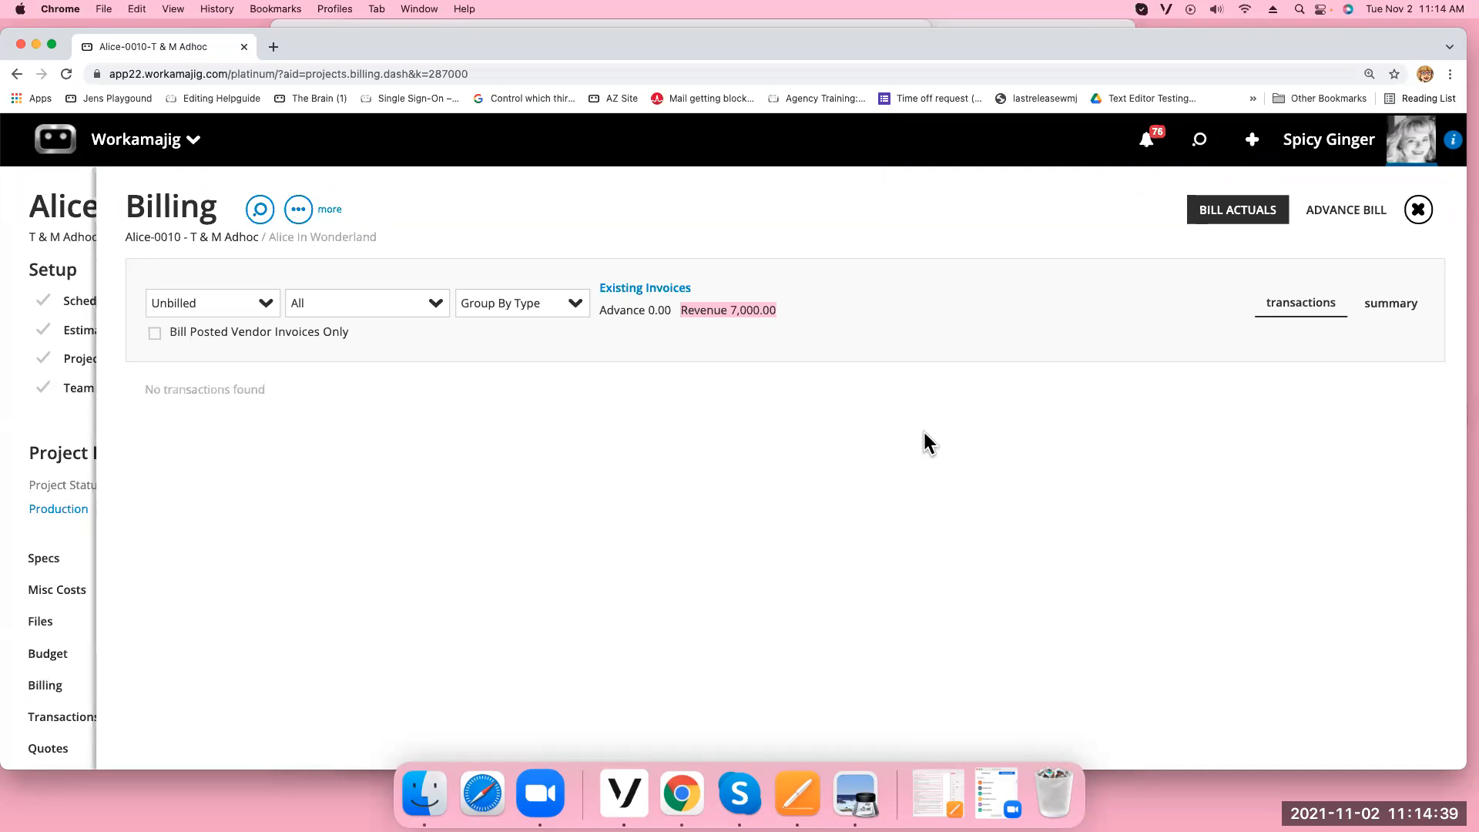
{"action": "left_click", "coordinate": [1417, 210]}
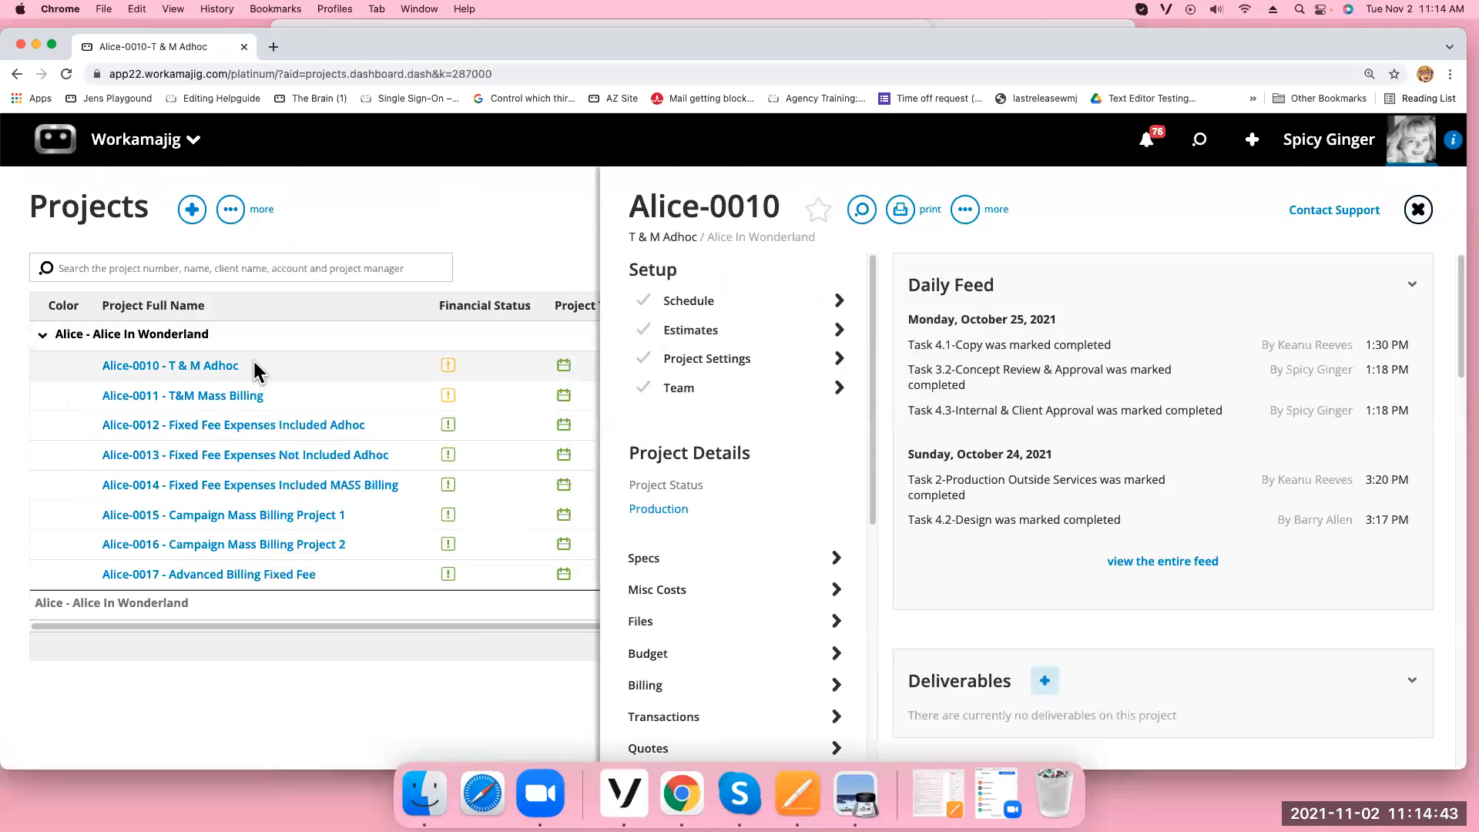
{"action": "left_click", "coordinate": [245, 577]}
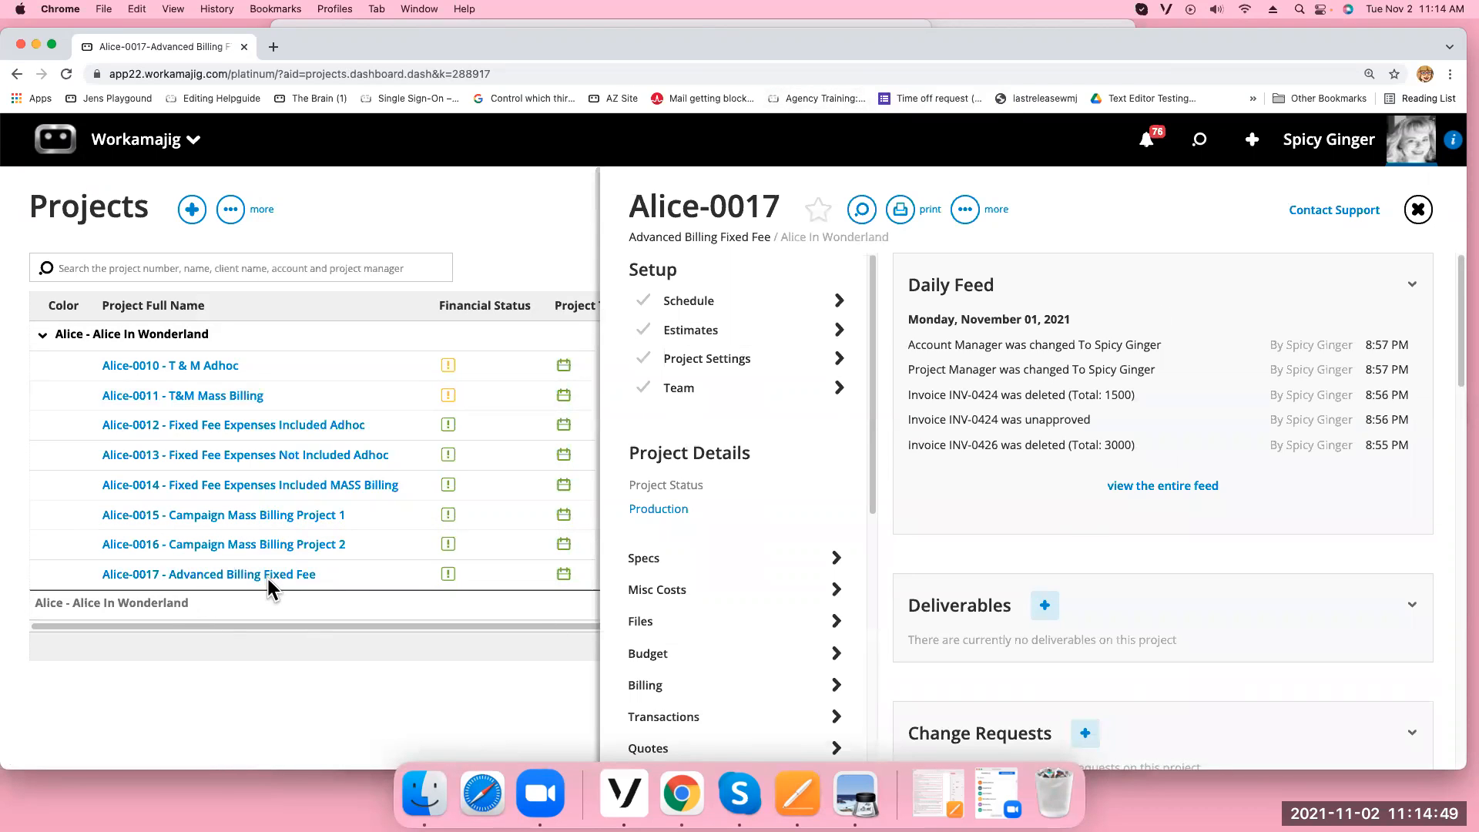
{"action": "left_click", "coordinate": [731, 360]}
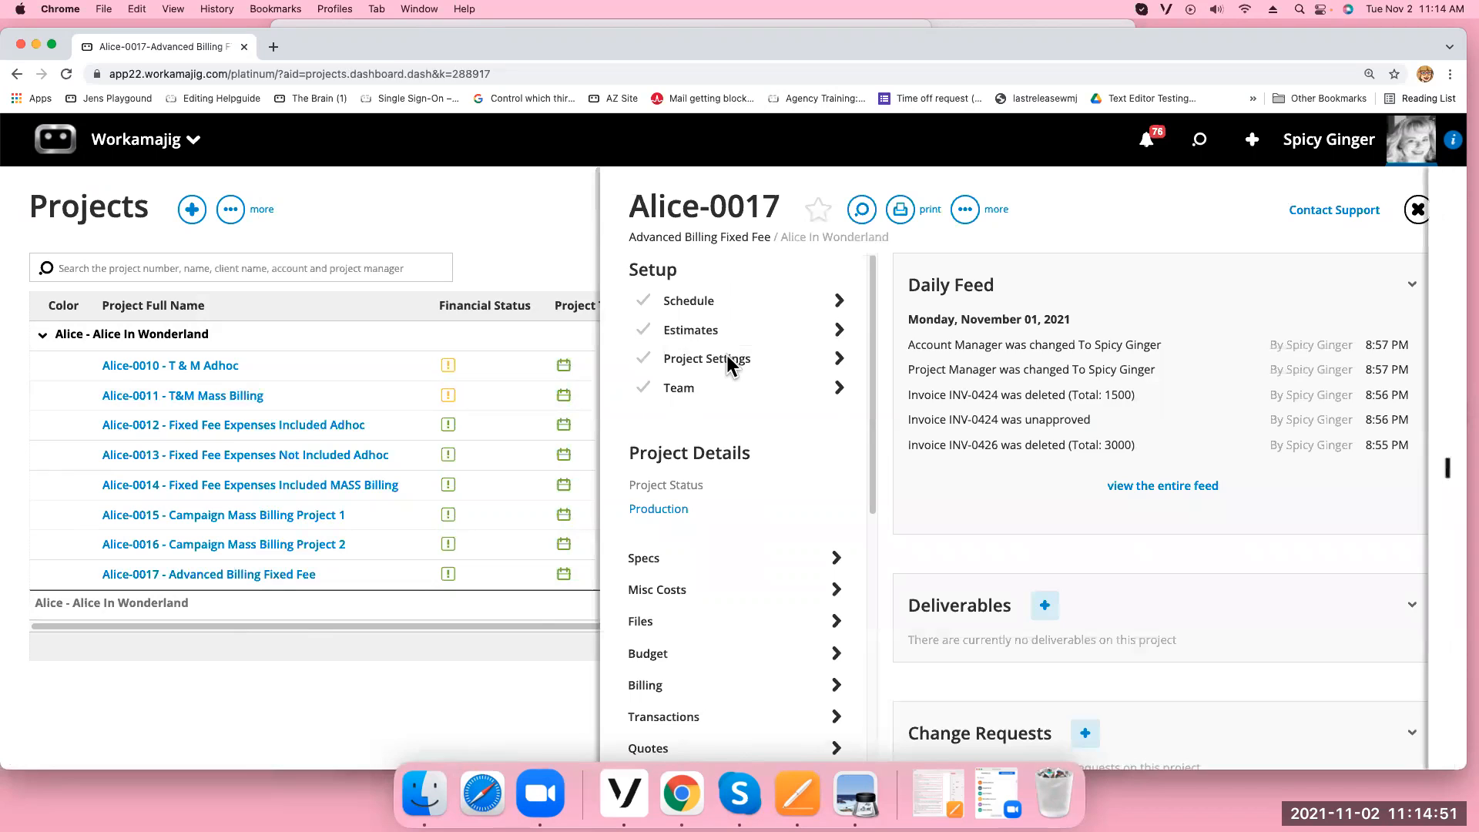
{"action": "left_click", "coordinate": [705, 388]}
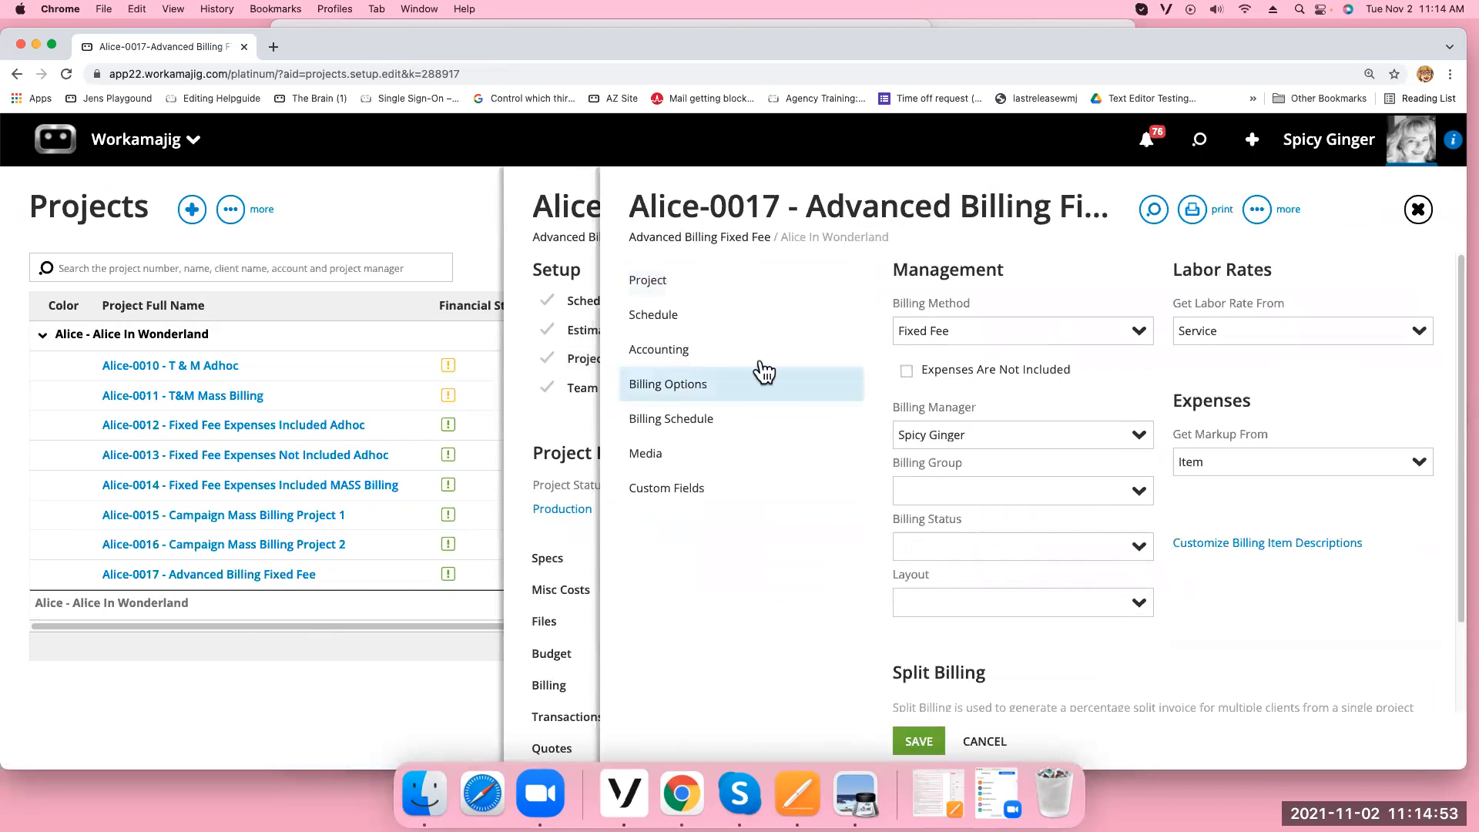
{"action": "left_click", "coordinate": [1420, 212]}
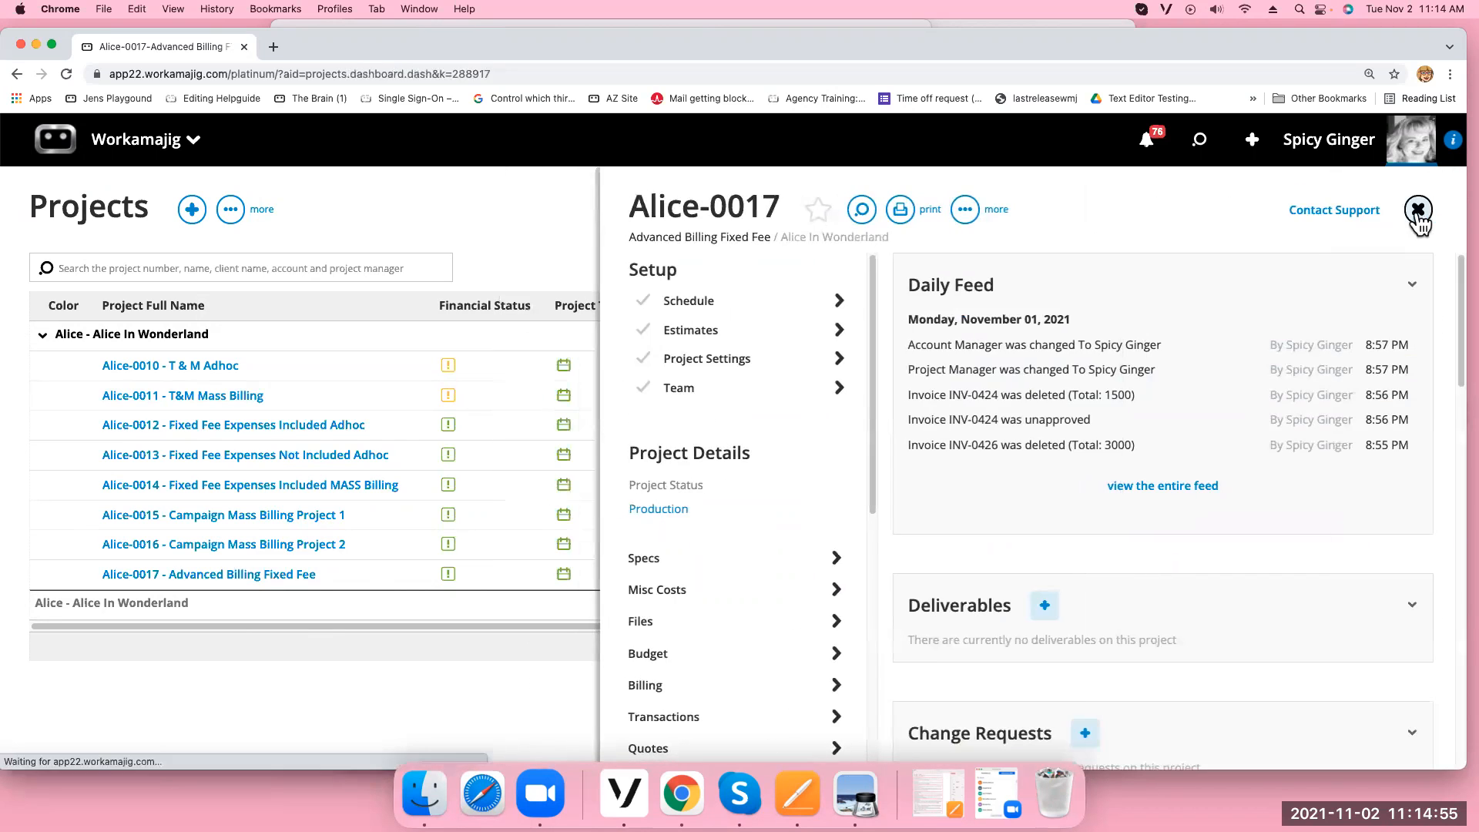
{"action": "left_click", "coordinate": [656, 689]}
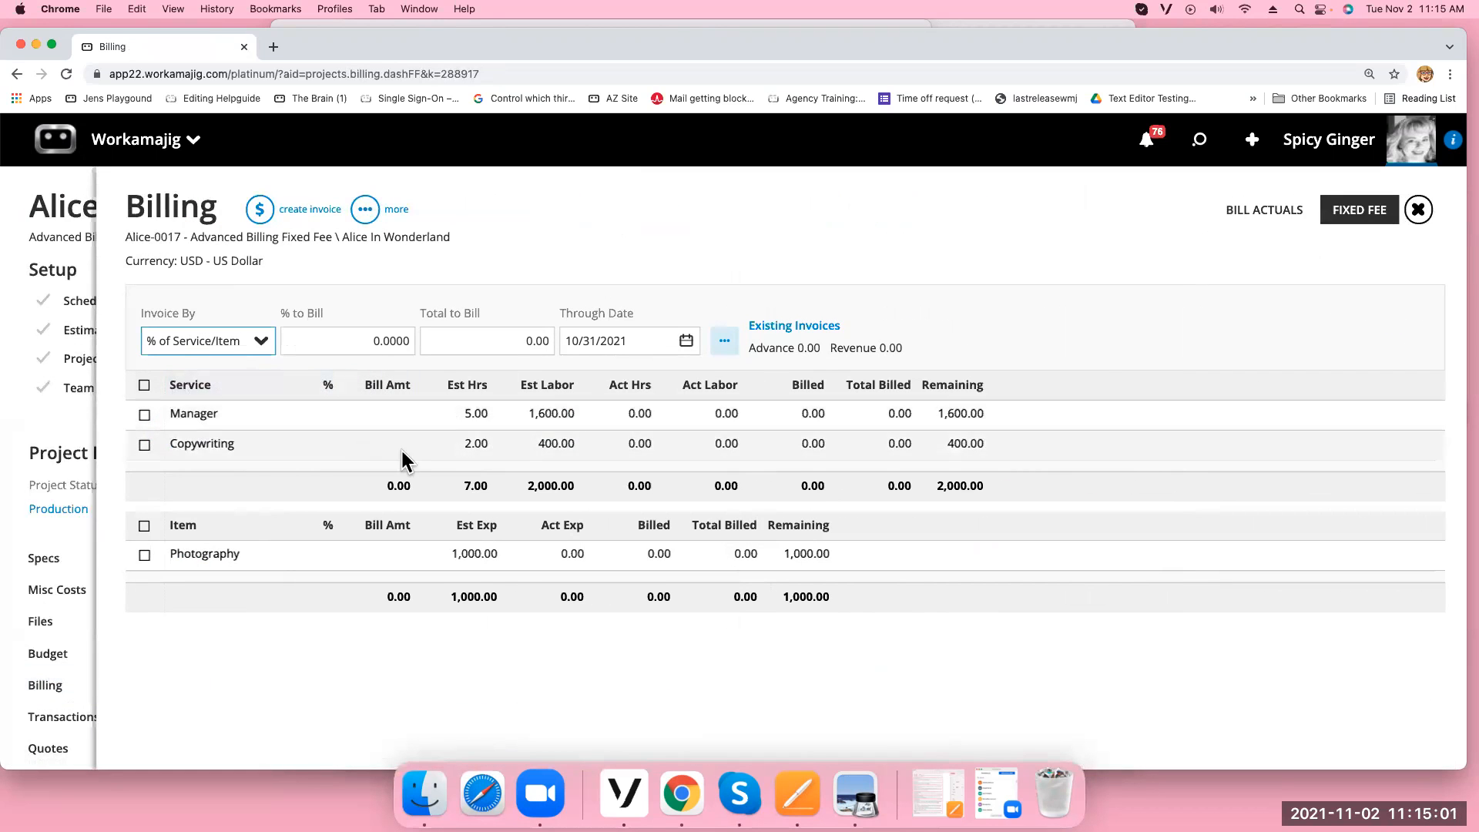
Bill 50% of all Alice-0017 services and items as advance bill INV-0432
{"action": "left_click", "coordinate": [144, 385]}
{"action": "left_click", "coordinate": [145, 527]}
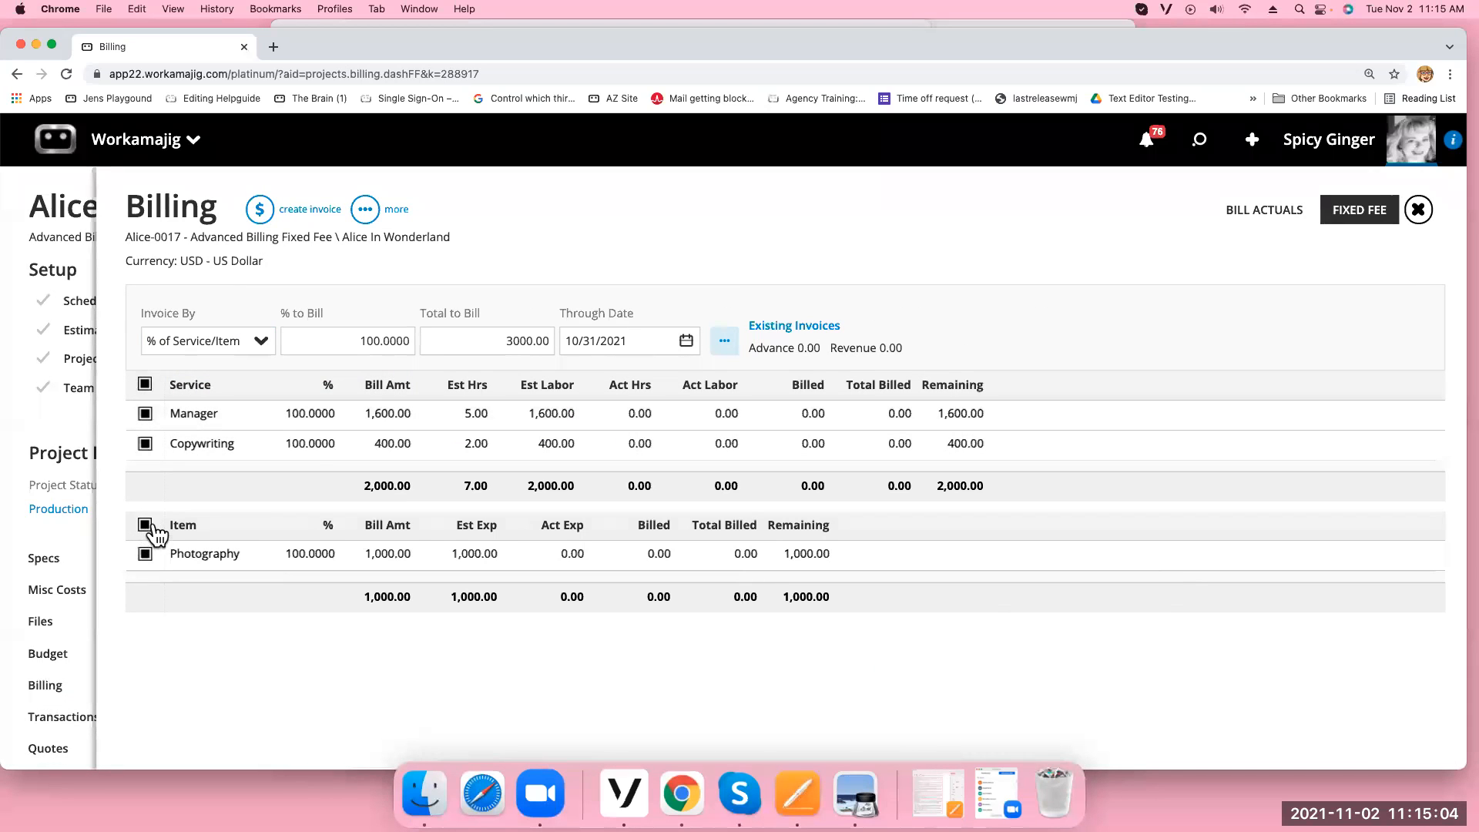
{"action": "left_click", "coordinate": [348, 340]}
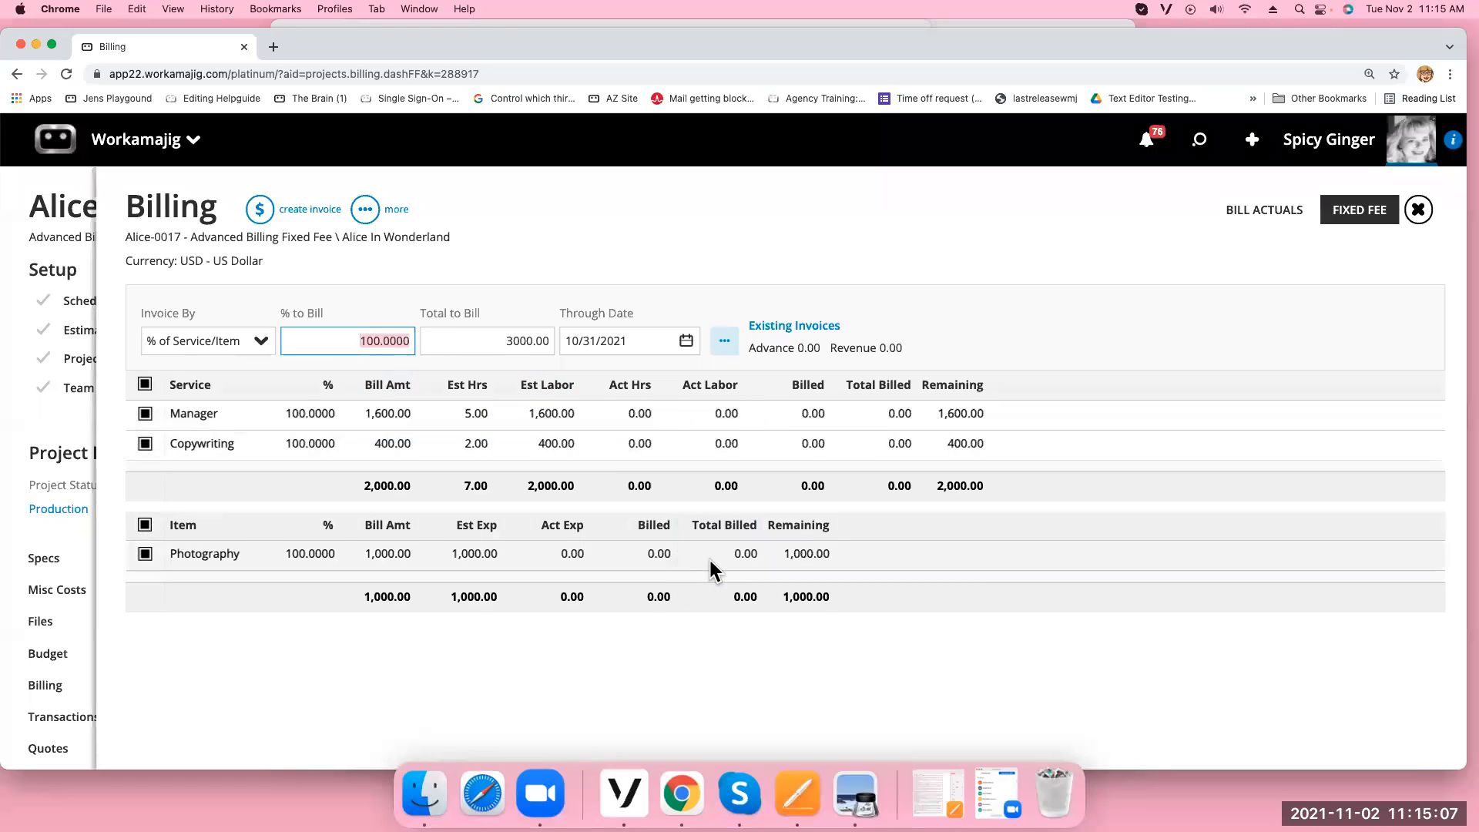
{"action": "type", "text": "50"}
{"action": "left_click", "coordinate": [621, 268]}
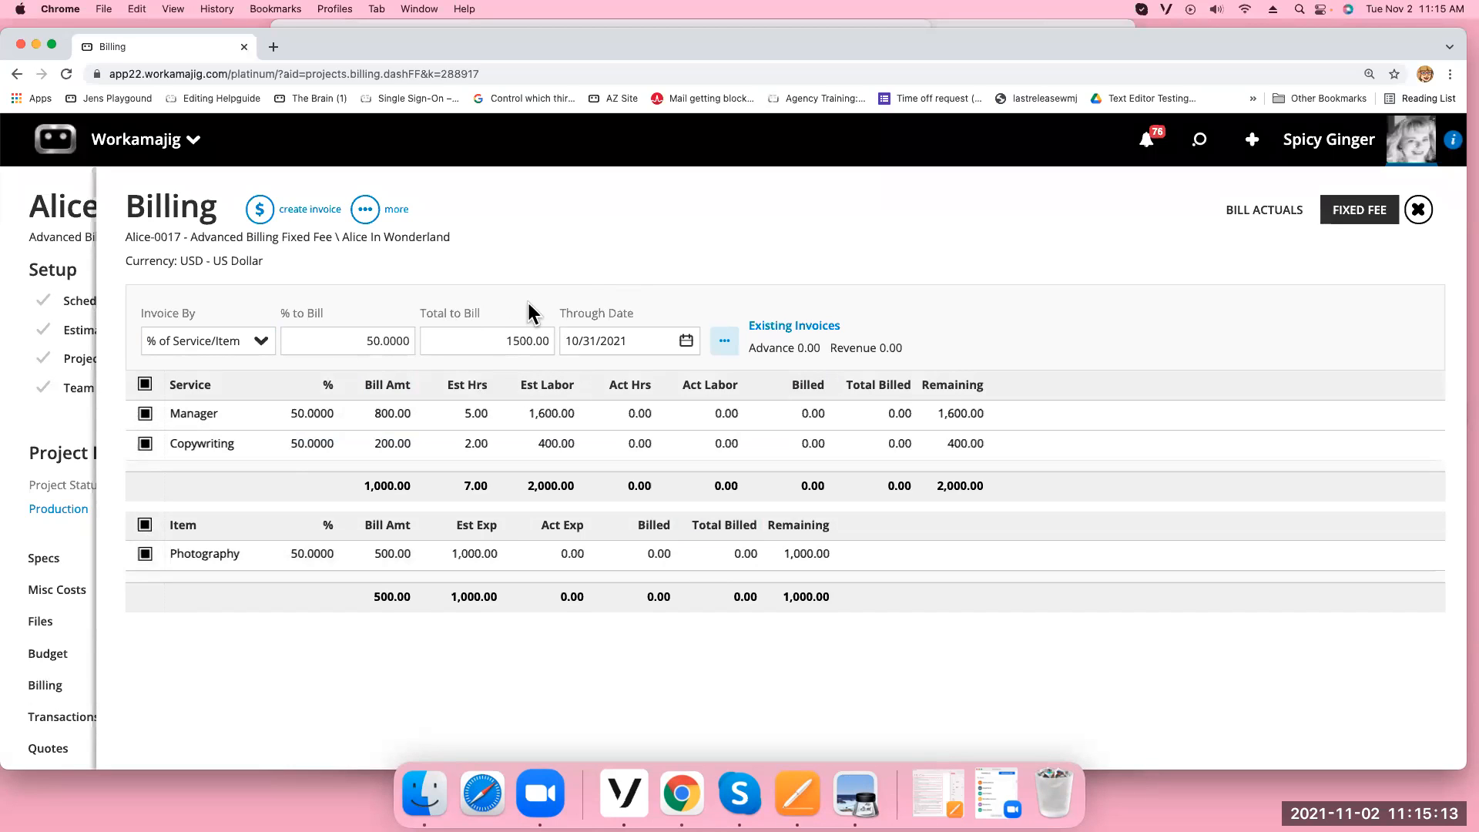
{"action": "left_click", "coordinate": [260, 211]}
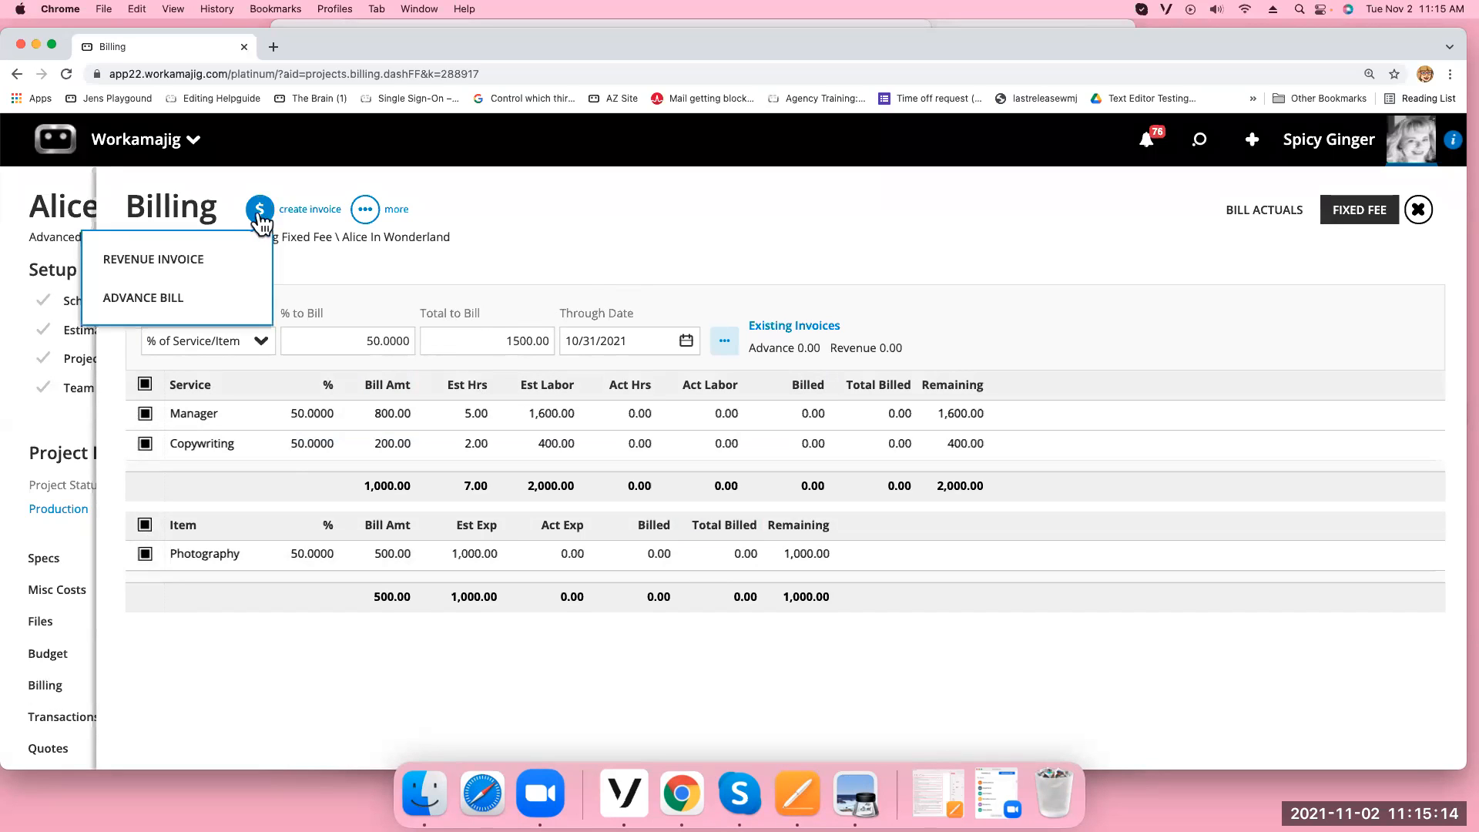
{"action": "left_click", "coordinate": [178, 302]}
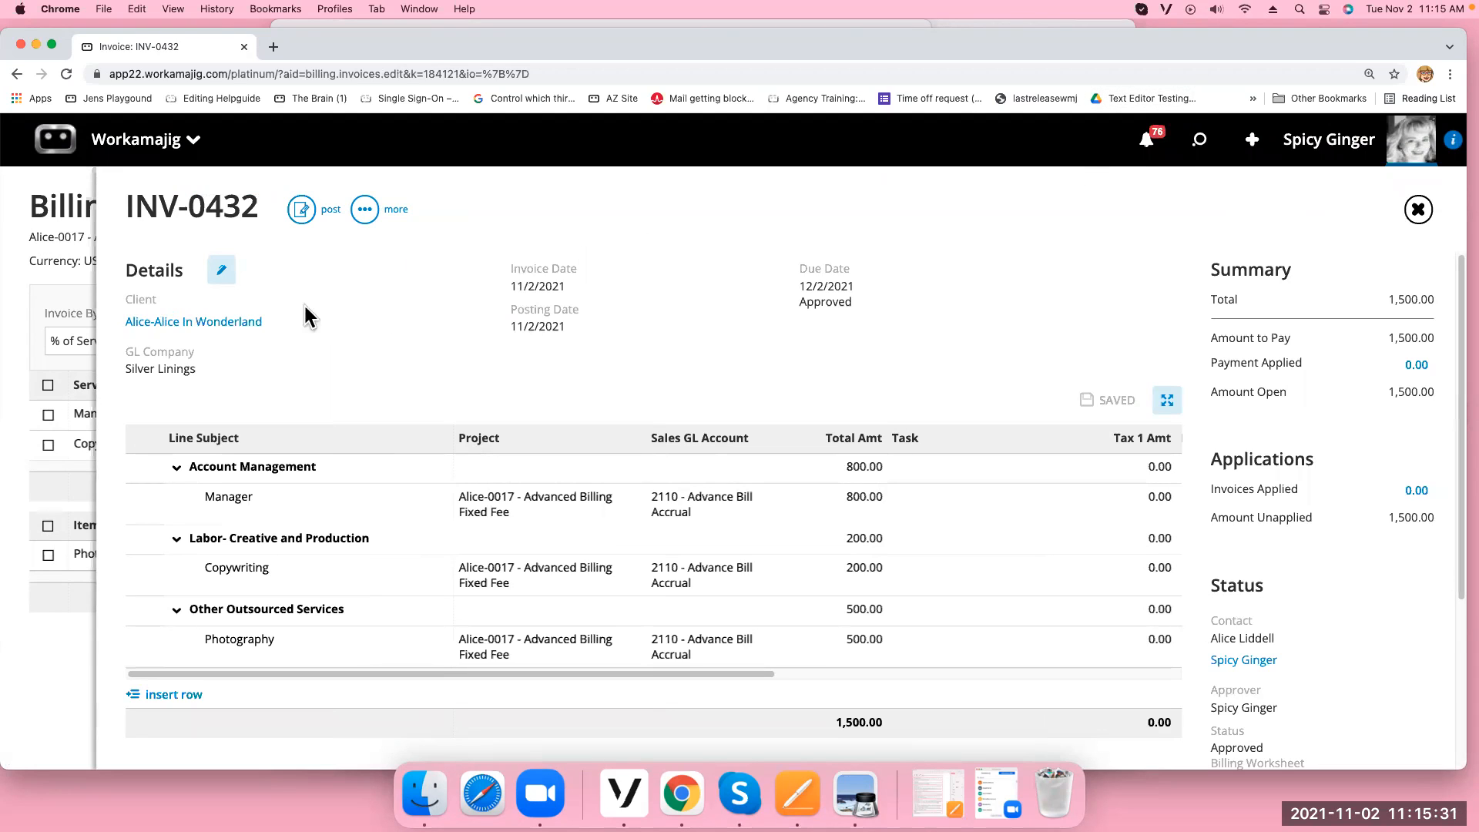
Print-preview advance bill INV-0432, then close it back to the Billing worksheet
{"action": "left_click", "coordinate": [364, 209]}
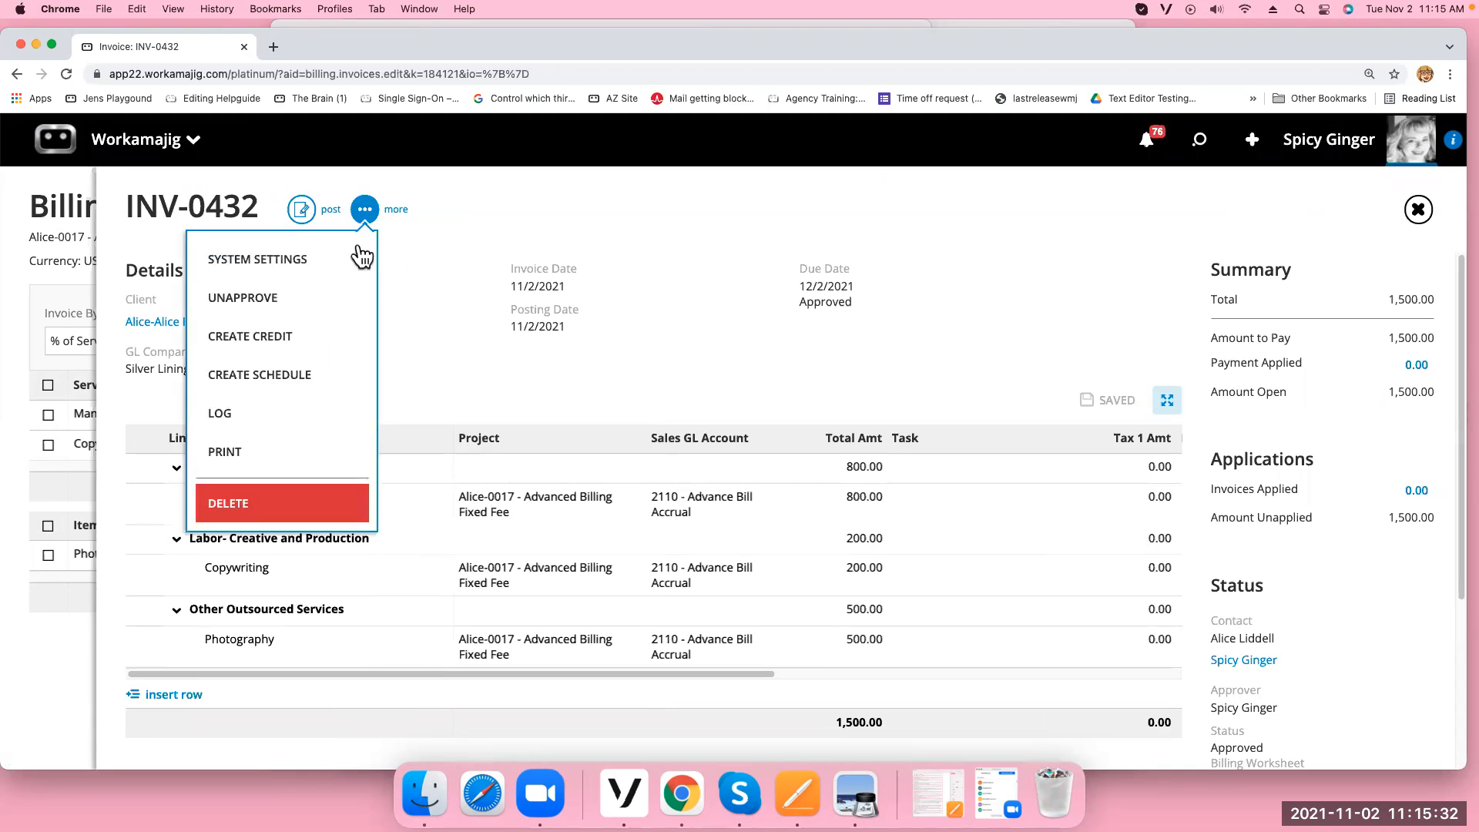
{"action": "left_click", "coordinate": [291, 452]}
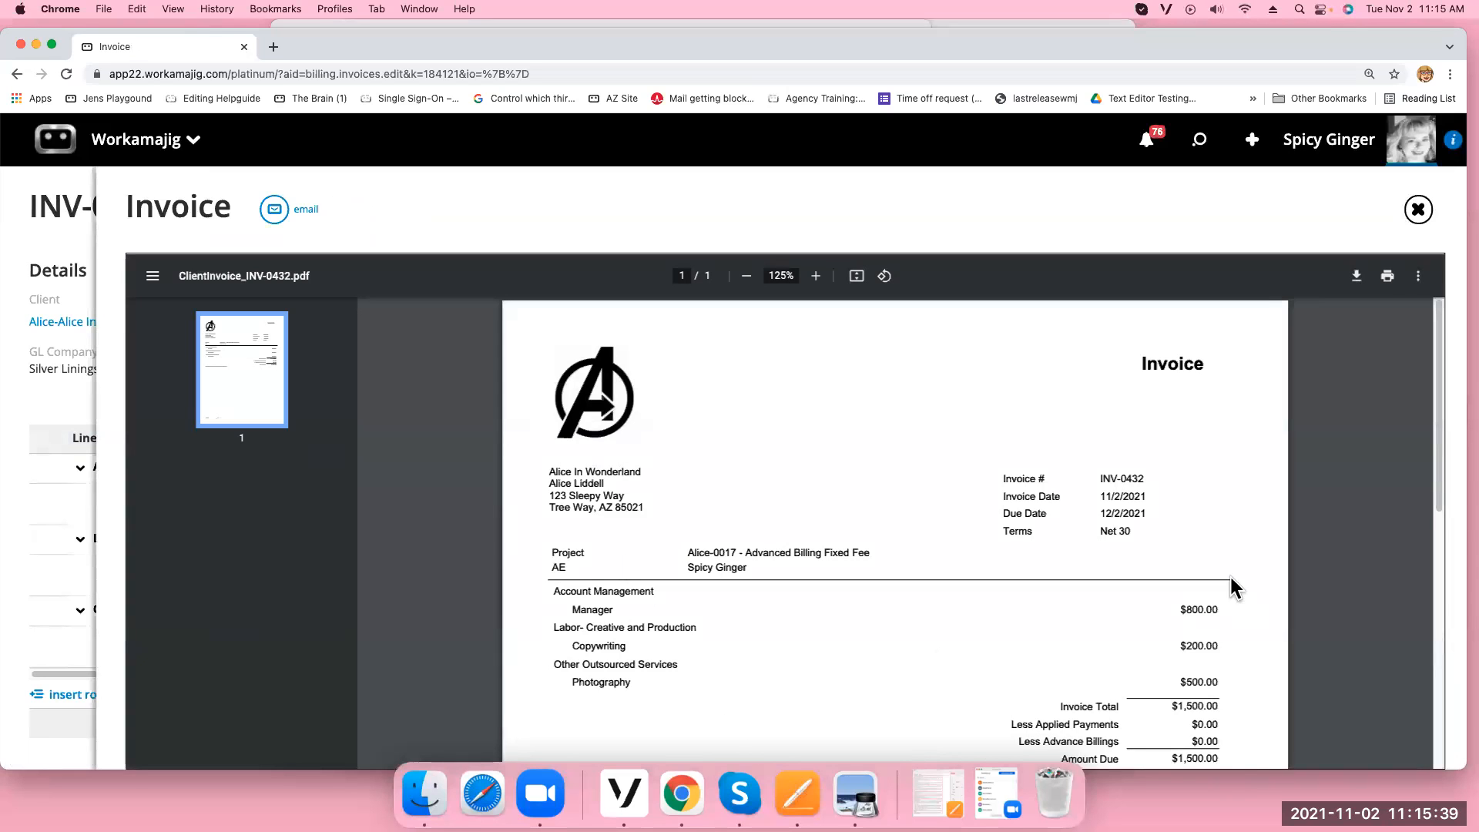
{"action": "left_click", "coordinate": [1418, 210]}
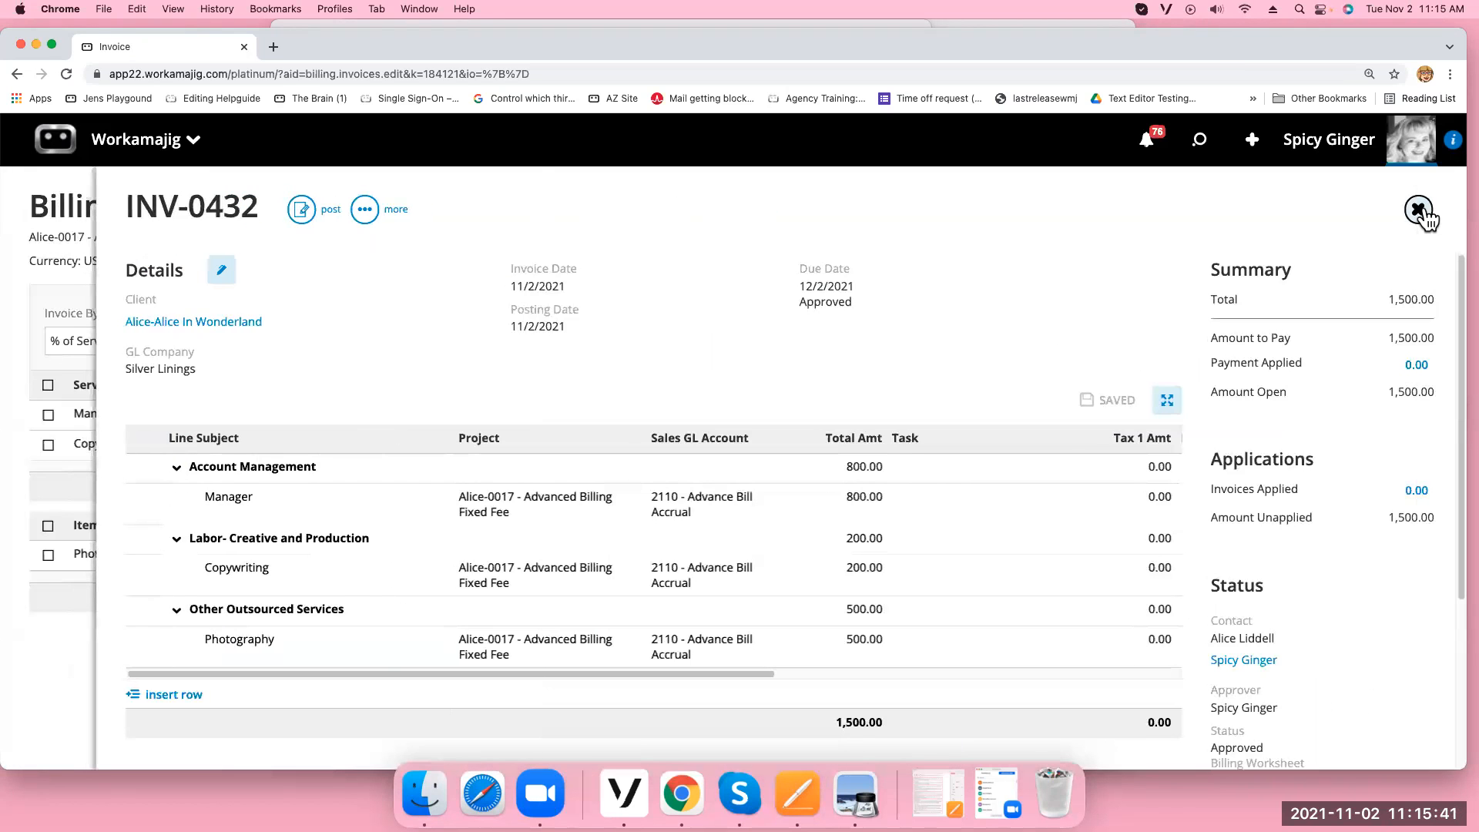
{"action": "left_click", "coordinate": [1421, 214]}
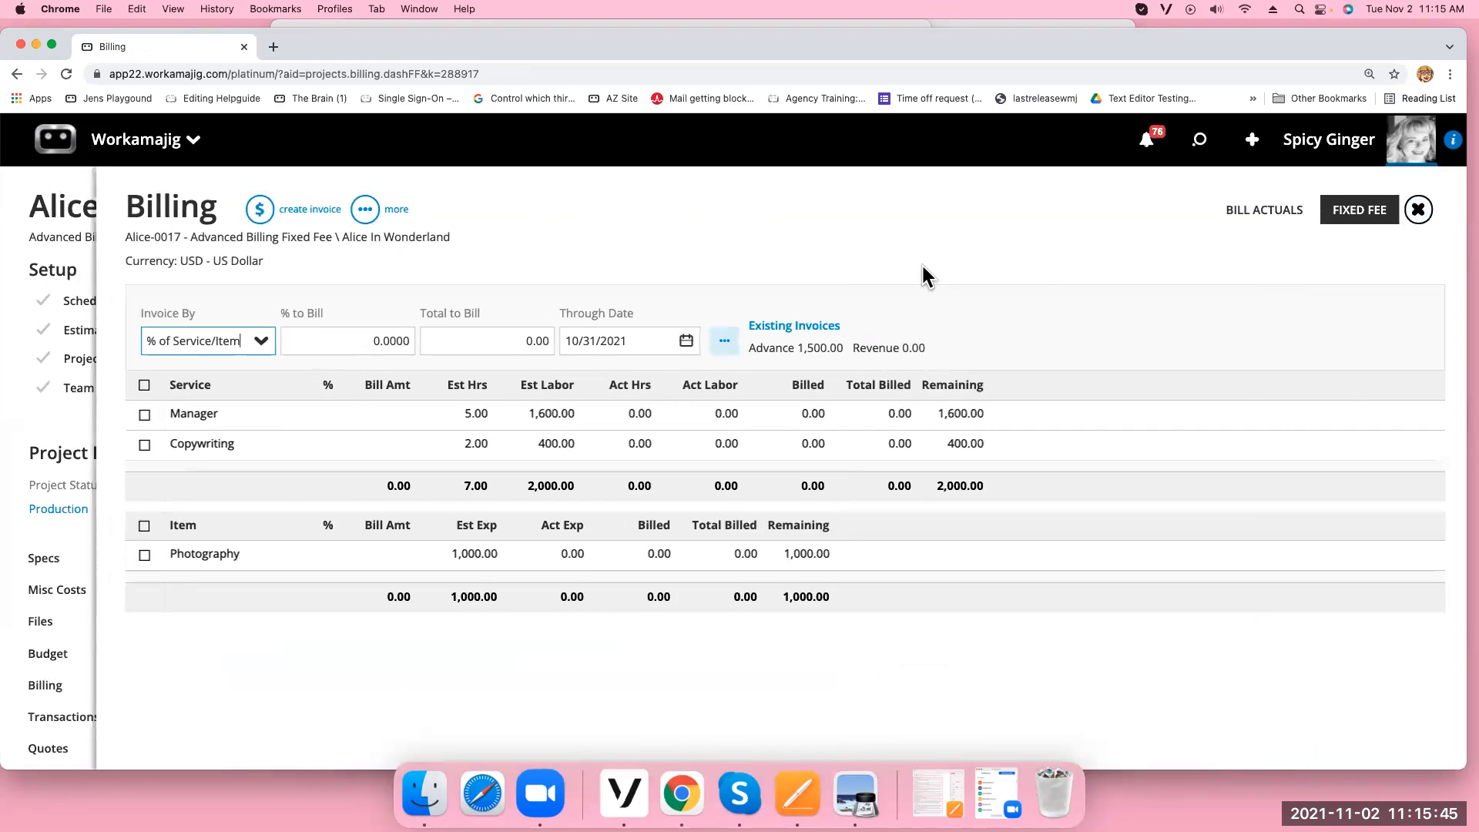
Select all services and items at 50% (1,500.00) and create revenue invoice INV-0433
{"action": "left_click", "coordinate": [69, 73]}
{"action": "left_click", "coordinate": [144, 385]}
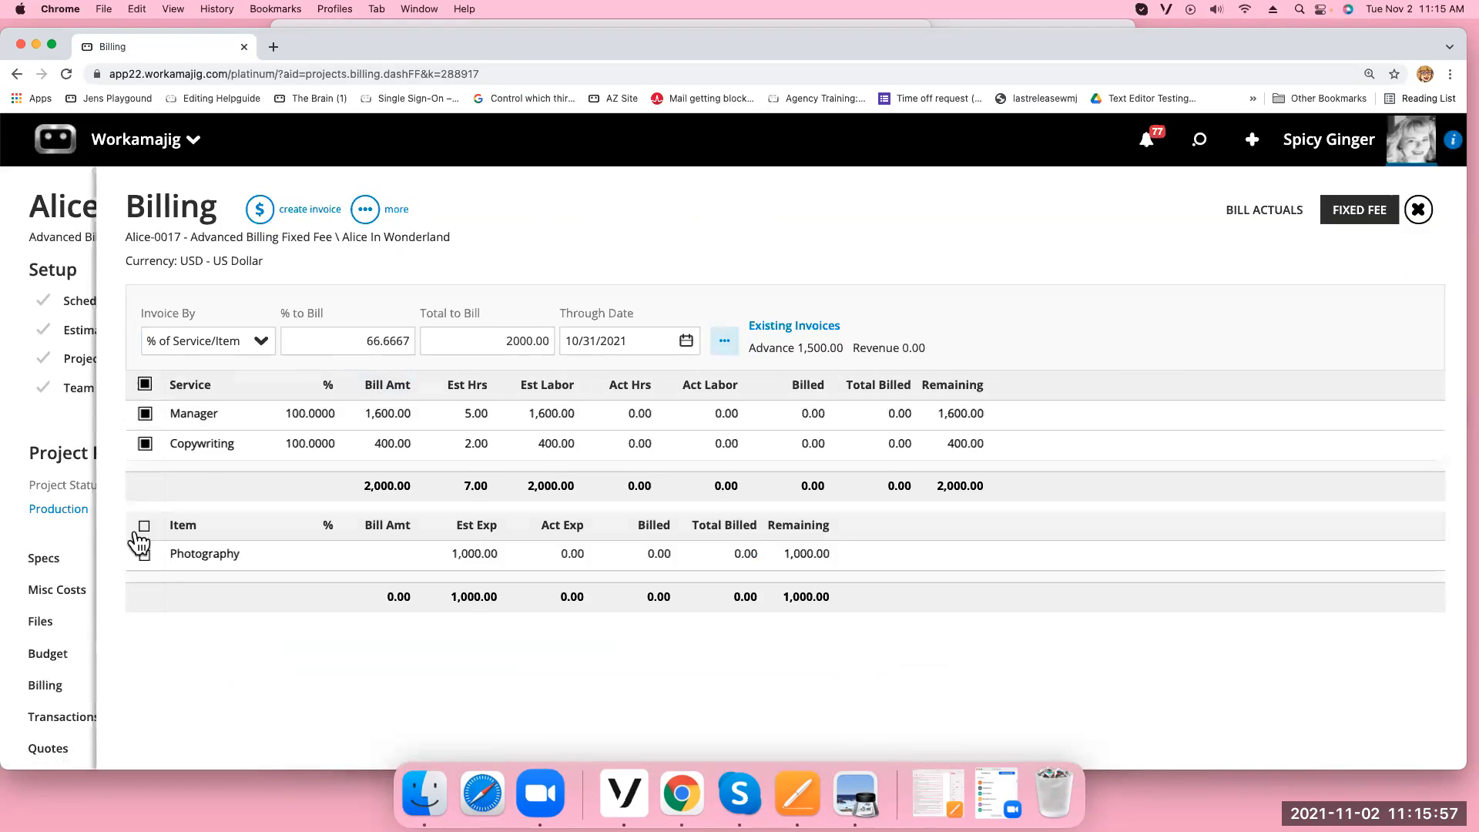
{"action": "left_click", "coordinate": [145, 526]}
{"action": "left_click", "coordinate": [311, 339]}
{"action": "left_click_drag", "start_coordinate": [310, 340], "coordinate": [545, 346]}
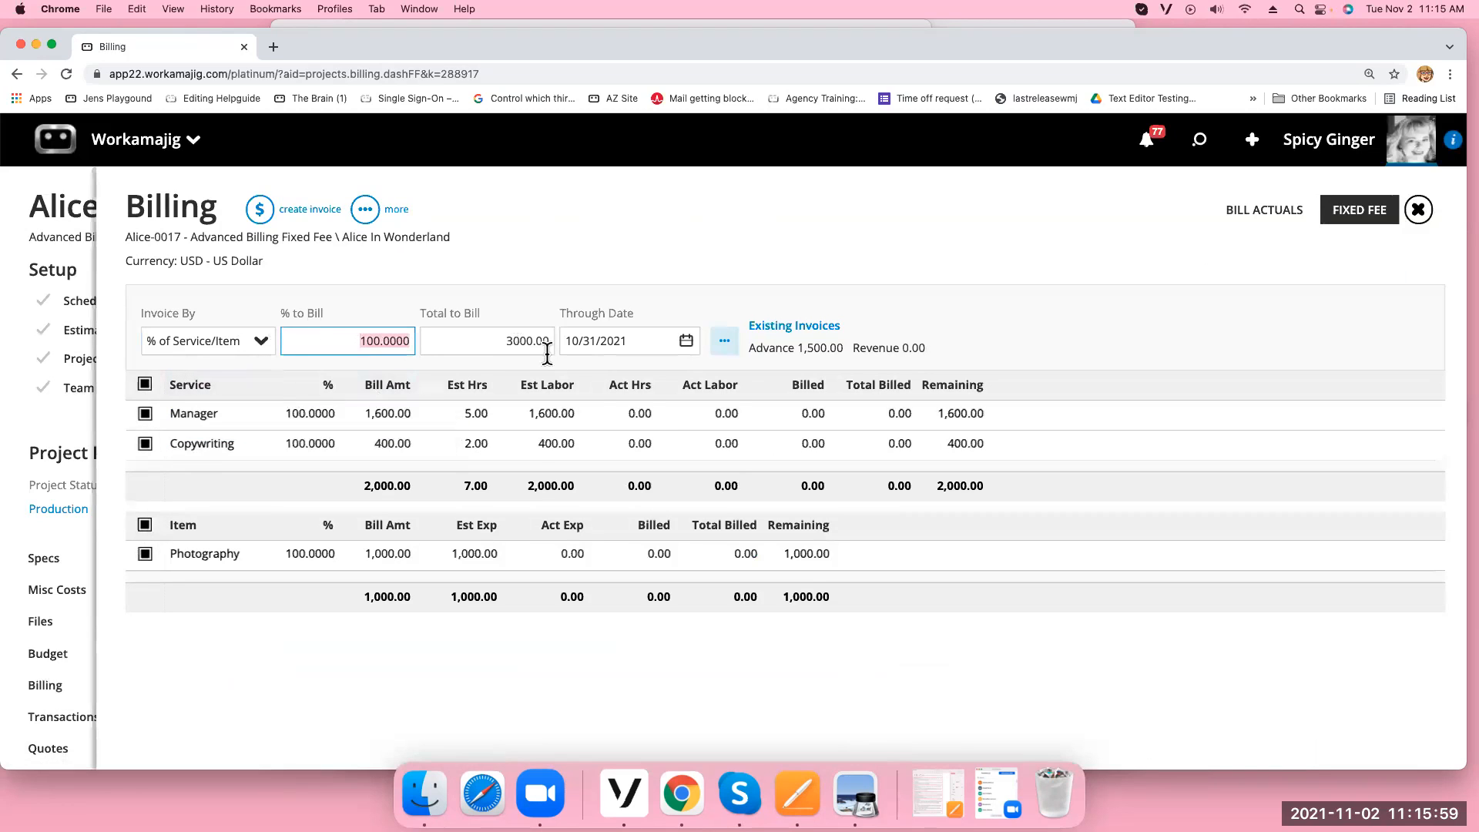
{"action": "type", "text": "50"}
{"action": "left_click", "coordinate": [733, 251]}
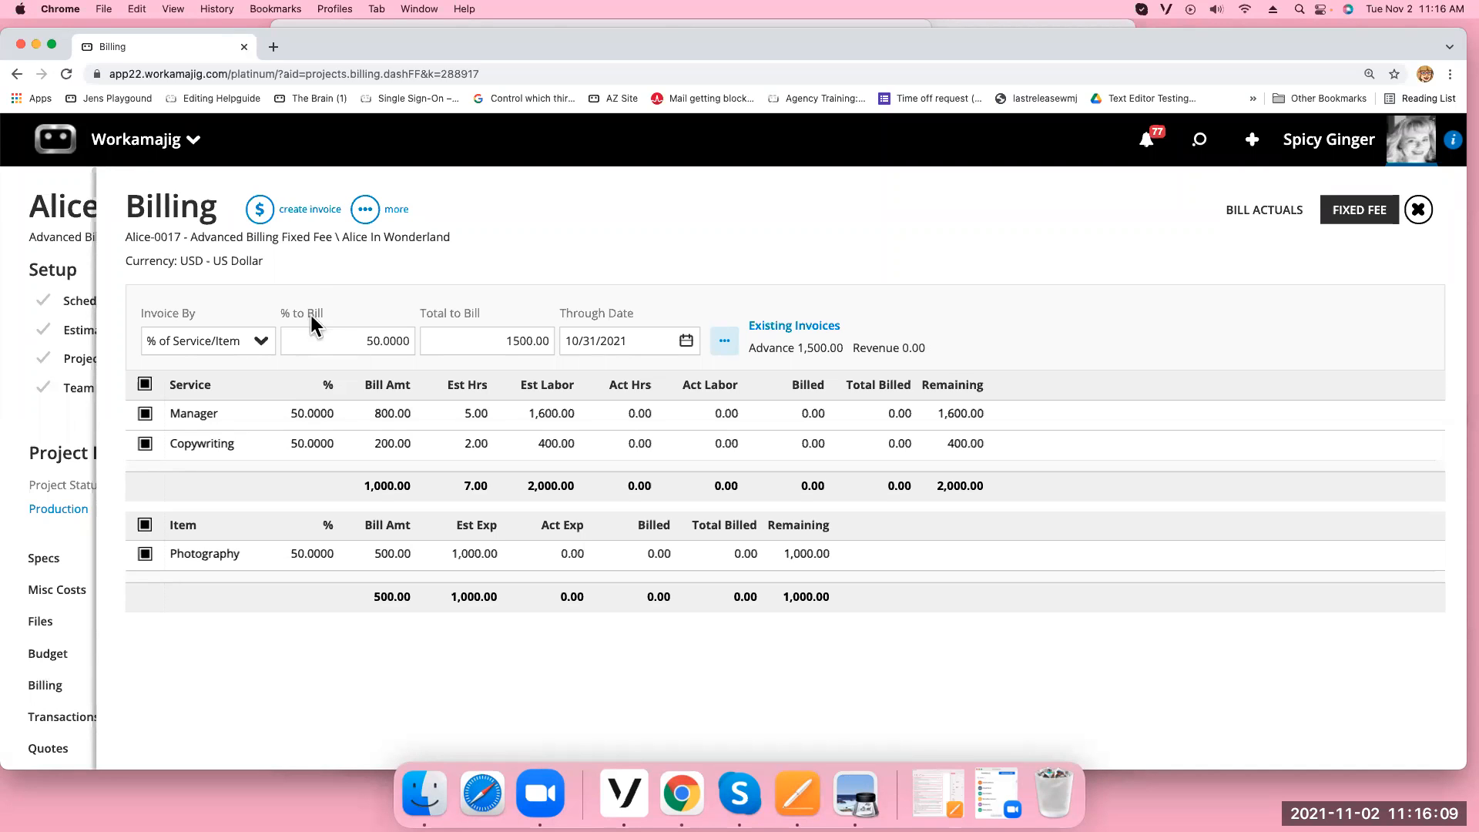
{"action": "left_click", "coordinate": [259, 209]}
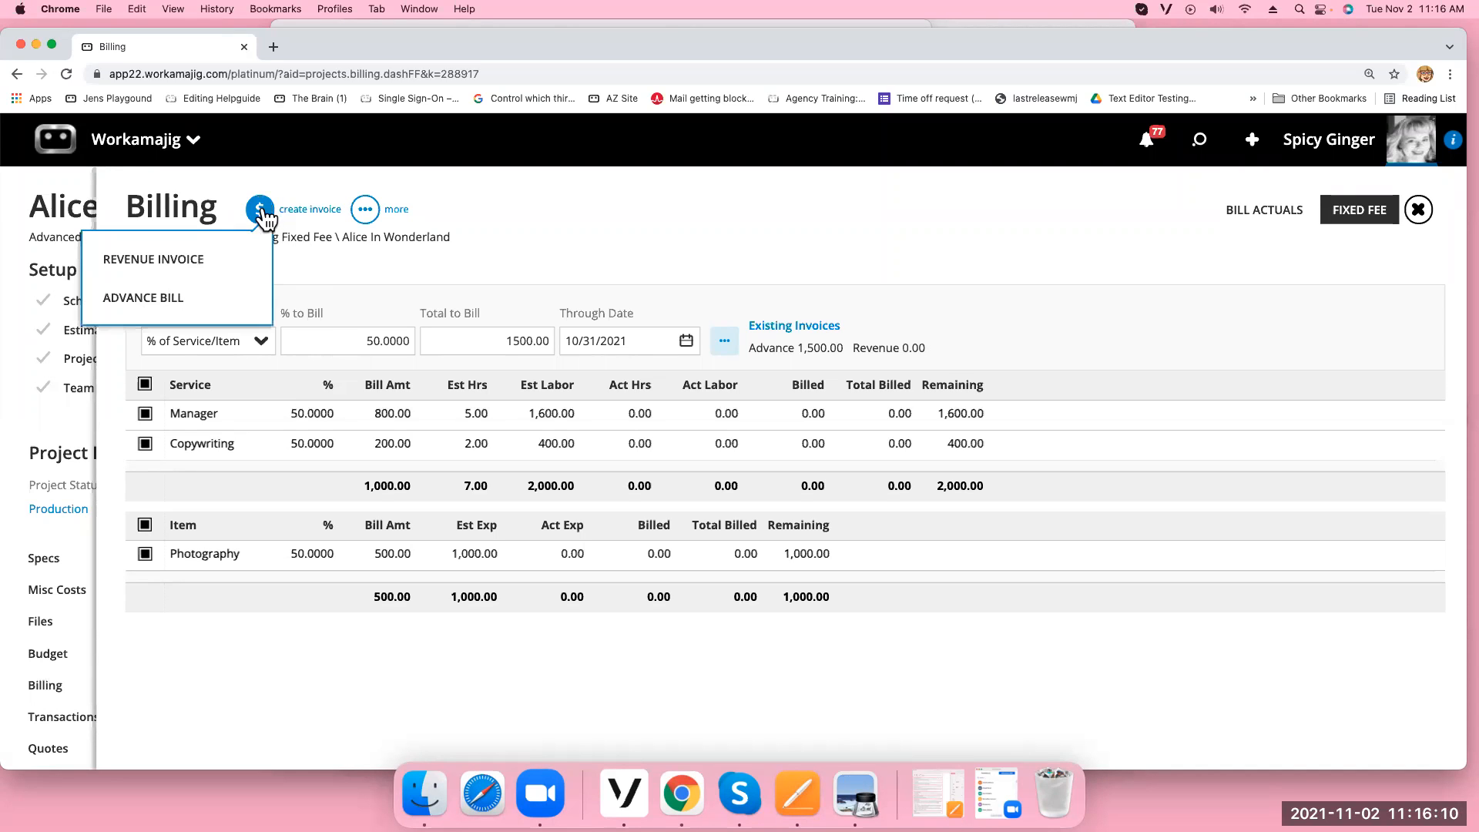
{"action": "left_click", "coordinate": [194, 266]}
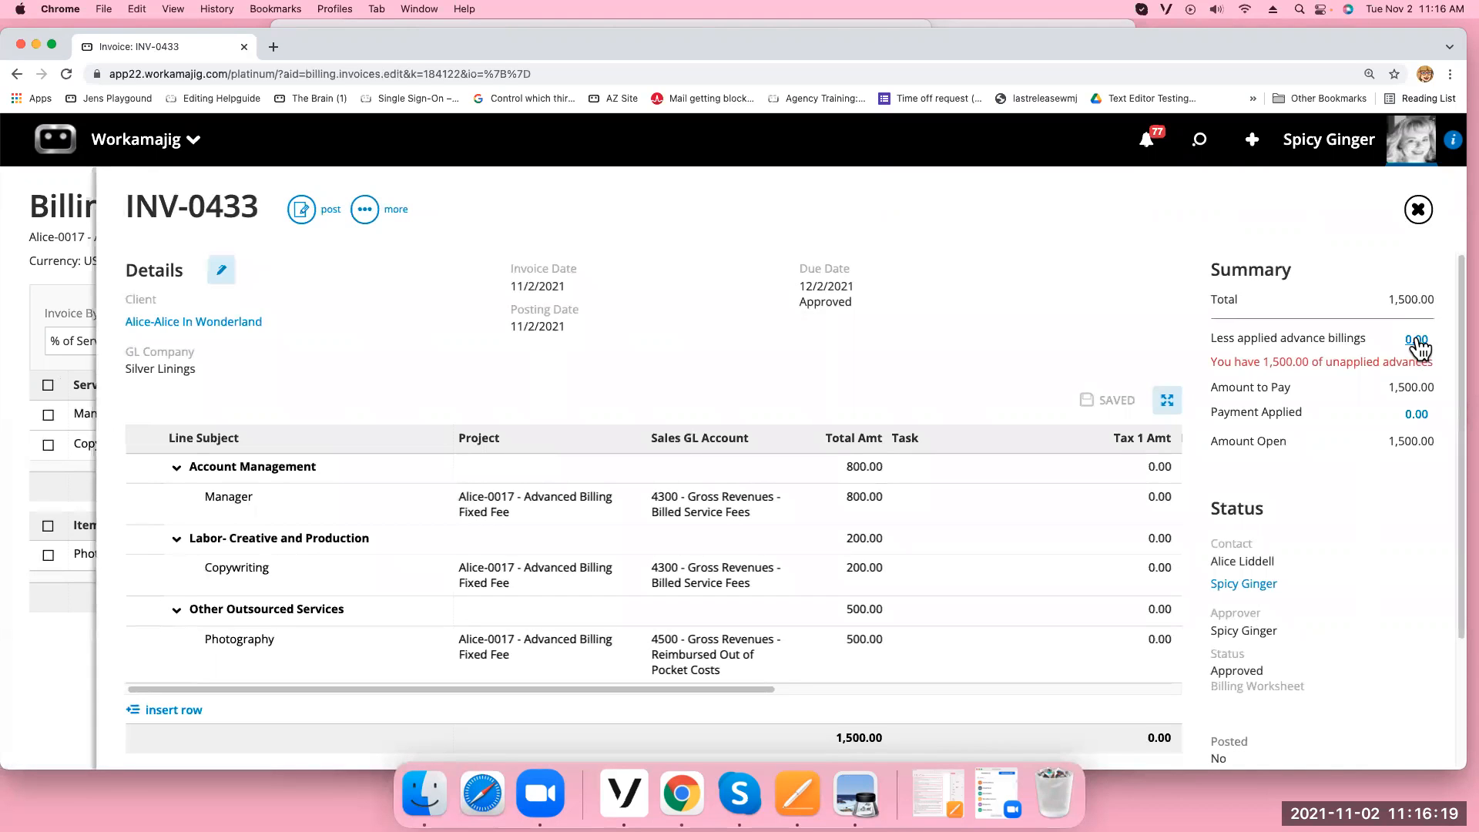
{"action": "left_click", "coordinate": [1416, 341]}
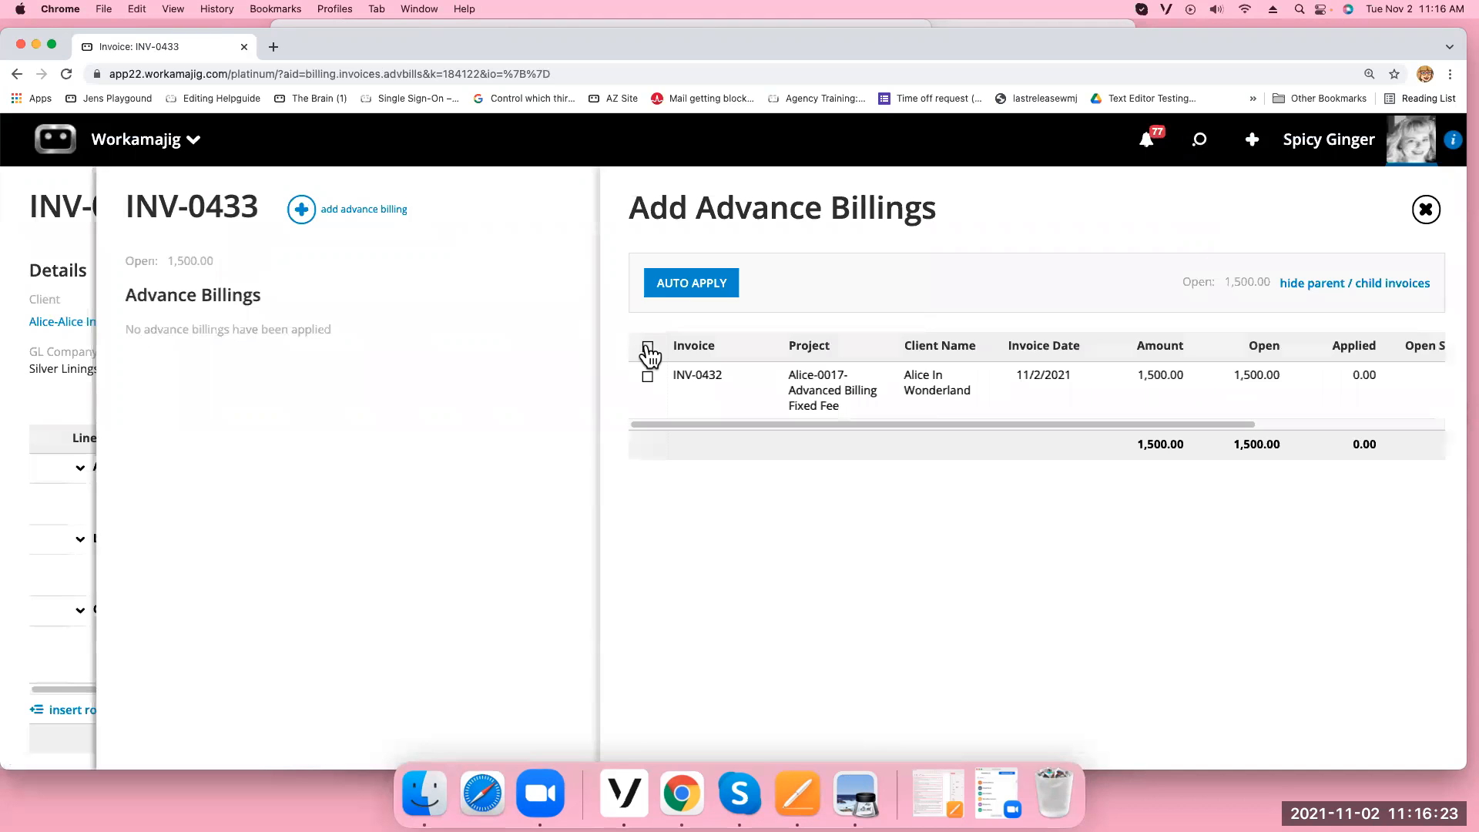
Apply advance bill INV-0432 to INV-0433, leaving 0.00 open
{"action": "left_click", "coordinate": [647, 374]}
{"action": "left_click", "coordinate": [713, 287]}
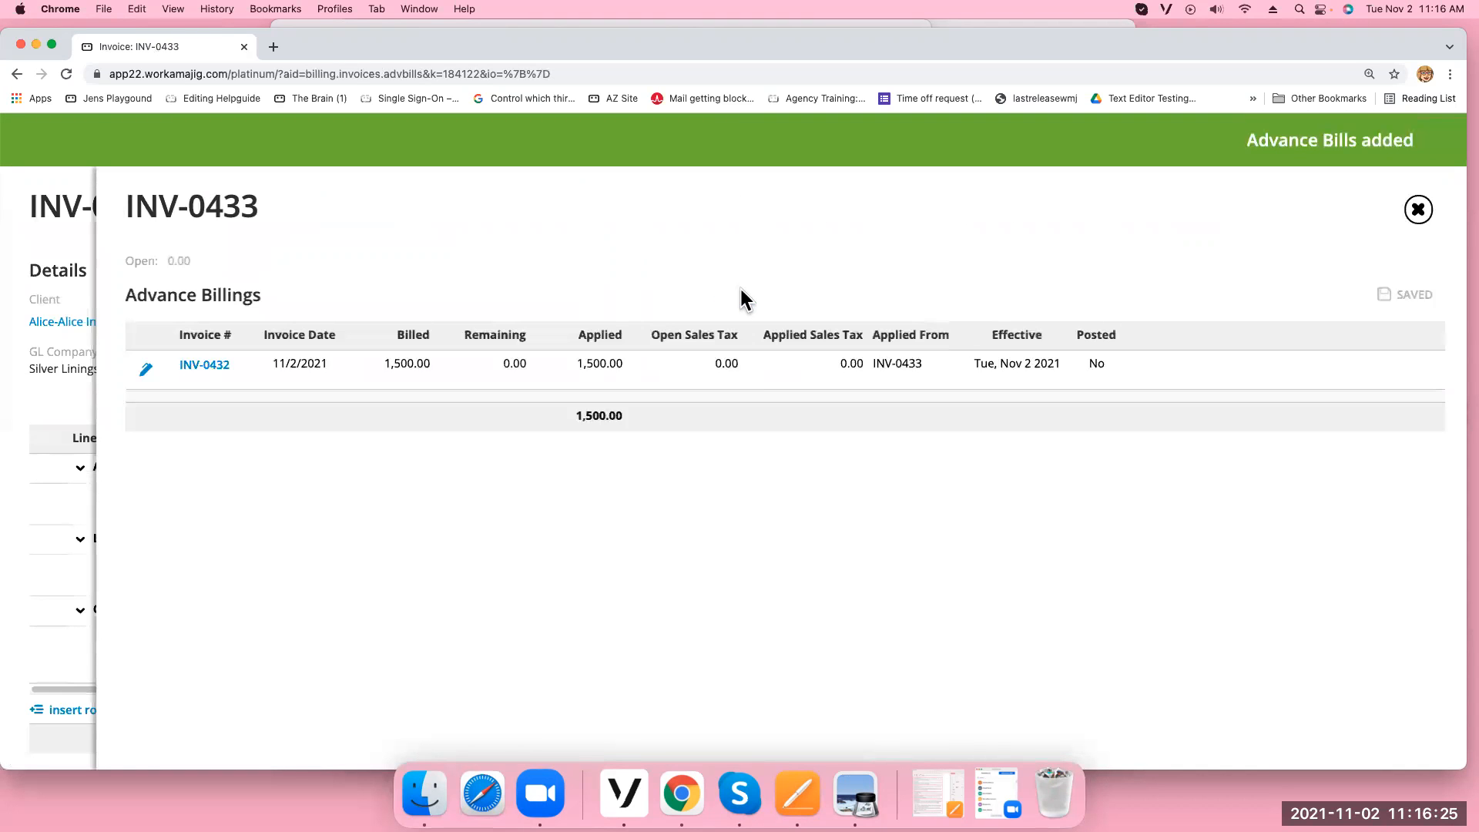
{"action": "left_click", "coordinate": [1418, 209]}
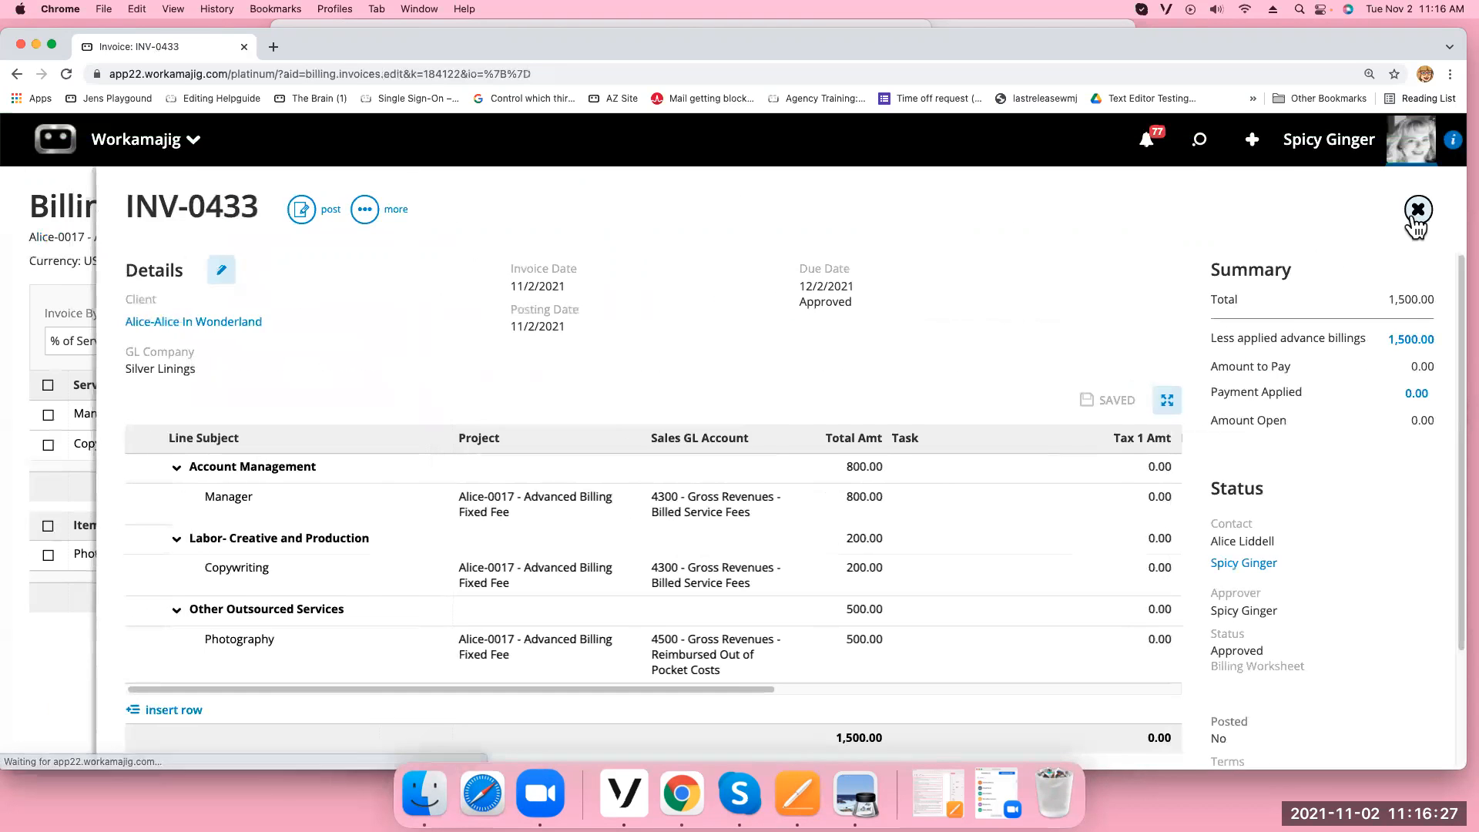
Print-preview INV-0433 and check the $1,500.00 total and $1,500.00 advance deduction
{"action": "left_click", "coordinate": [364, 210]}
{"action": "left_click", "coordinate": [312, 411]}
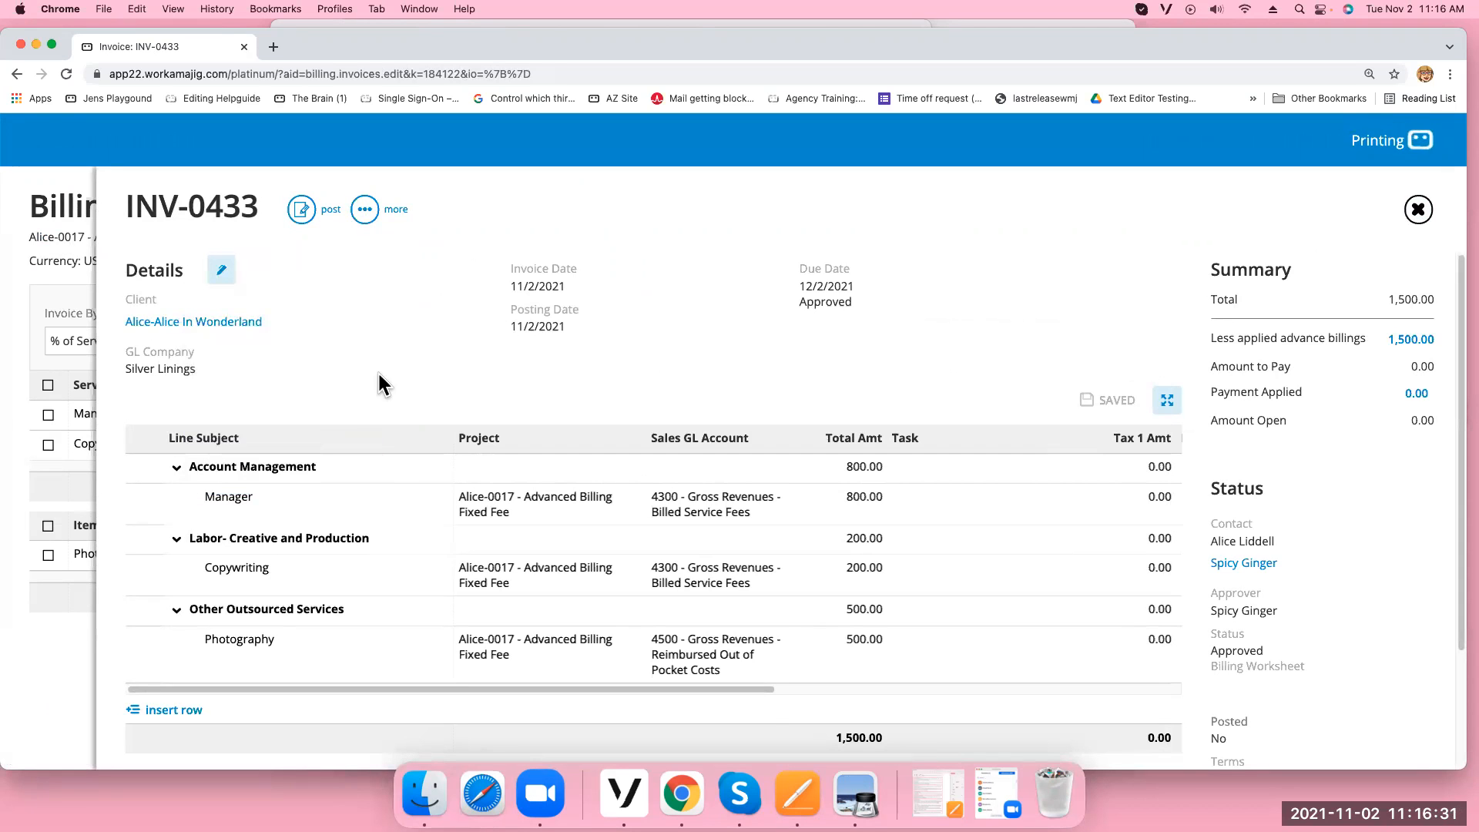
{"action": "scroll", "coordinate": [844, 450], "scroll_direction": "down", "scroll_amount": 2}
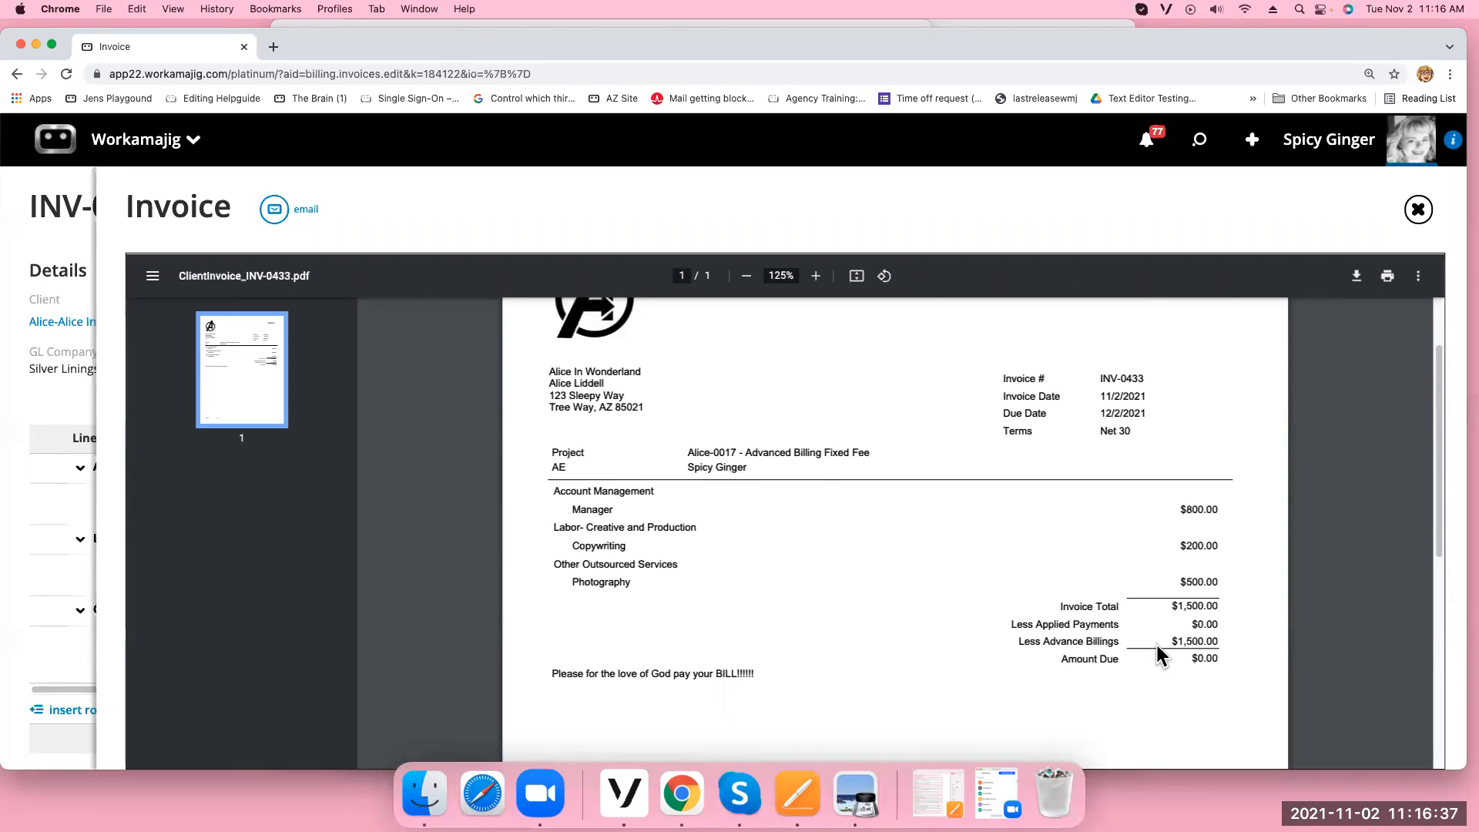
{"action": "left_click_drag", "start_coordinate": [1165, 639], "coordinate": [1250, 642]}
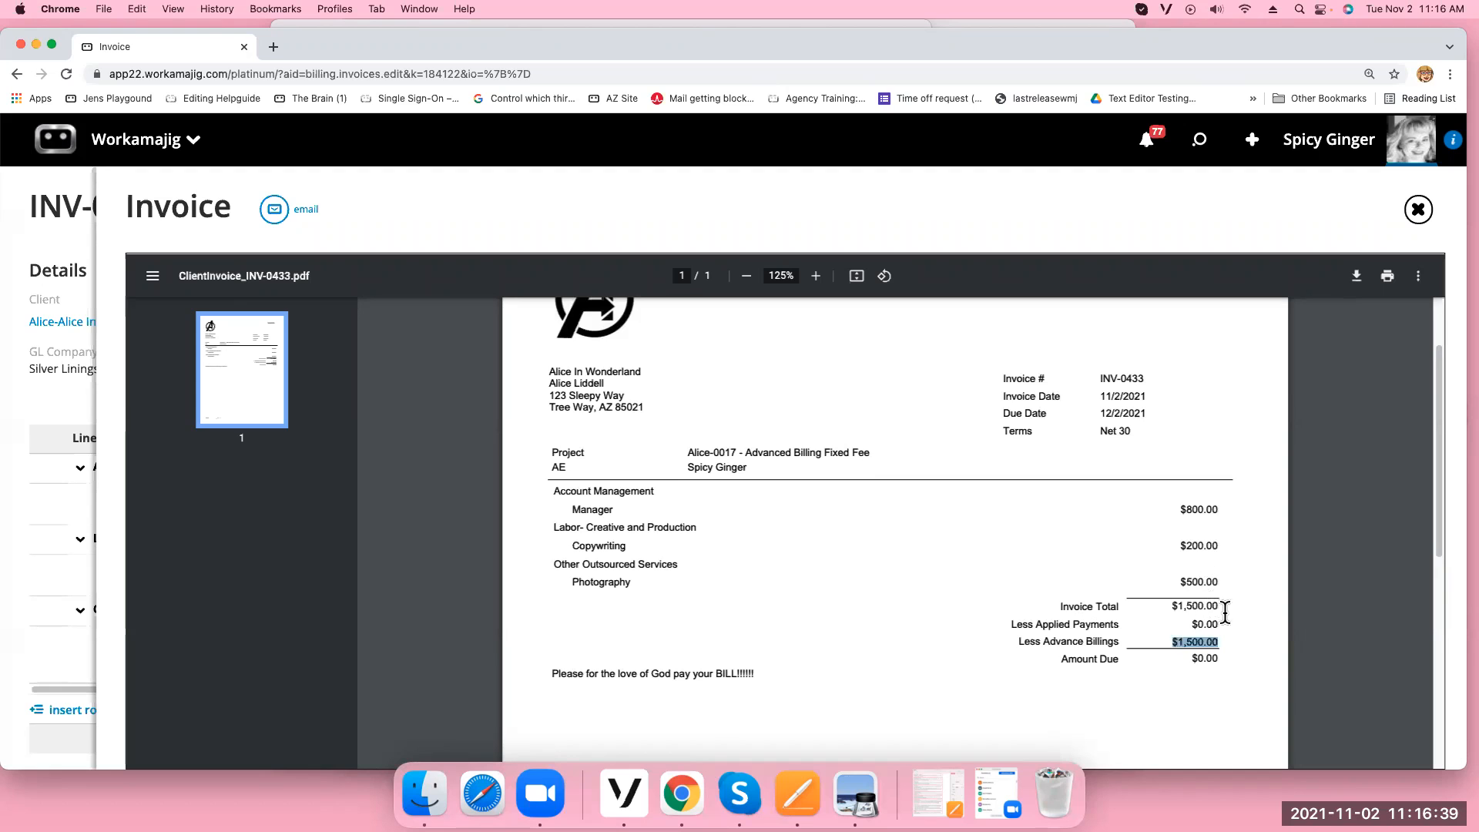
{"action": "left_click_drag", "start_coordinate": [1168, 606], "coordinate": [1267, 605]}
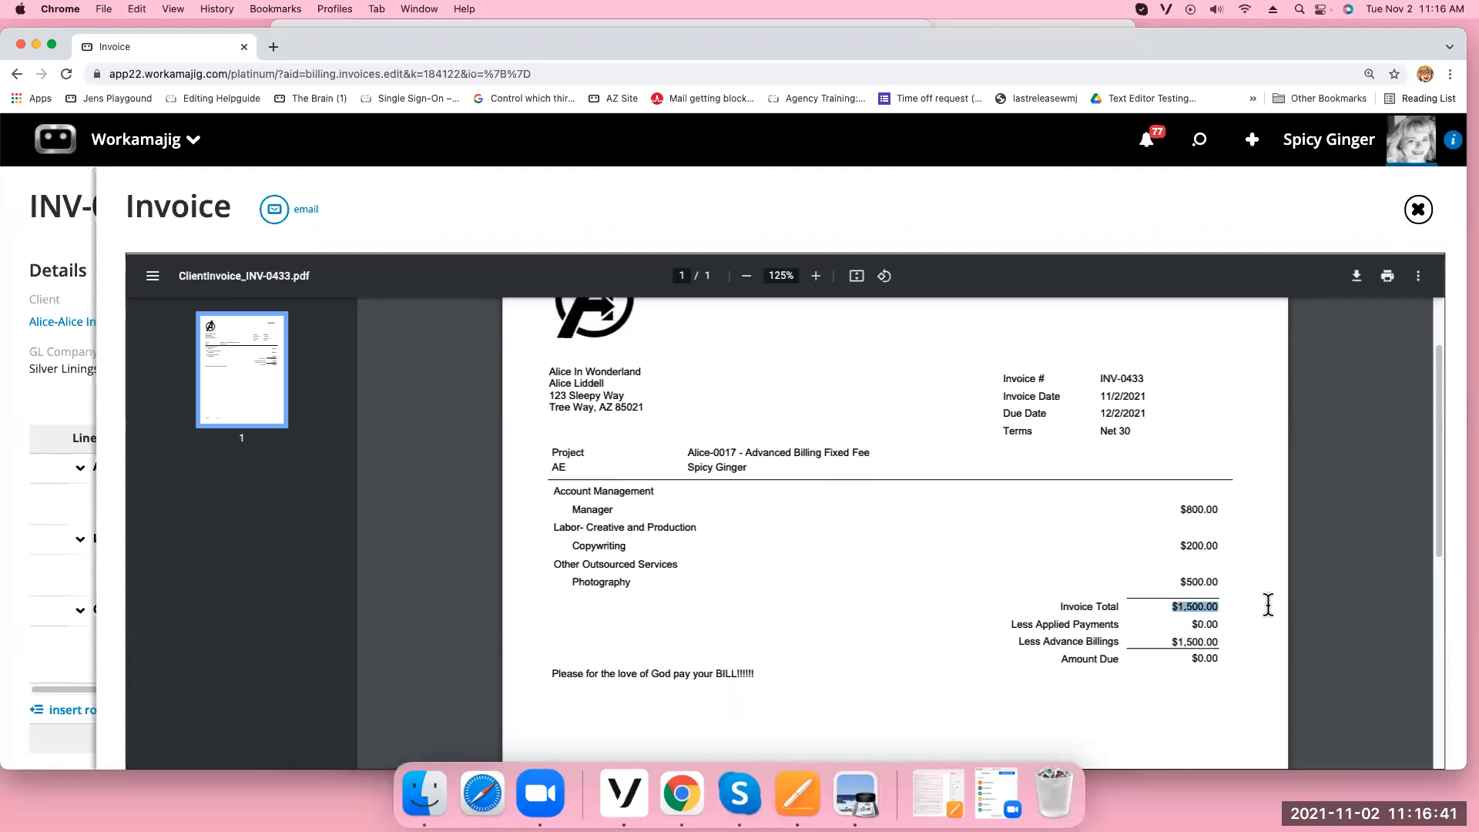
{"action": "left_click_drag", "start_coordinate": [1170, 639], "coordinate": [1267, 632]}
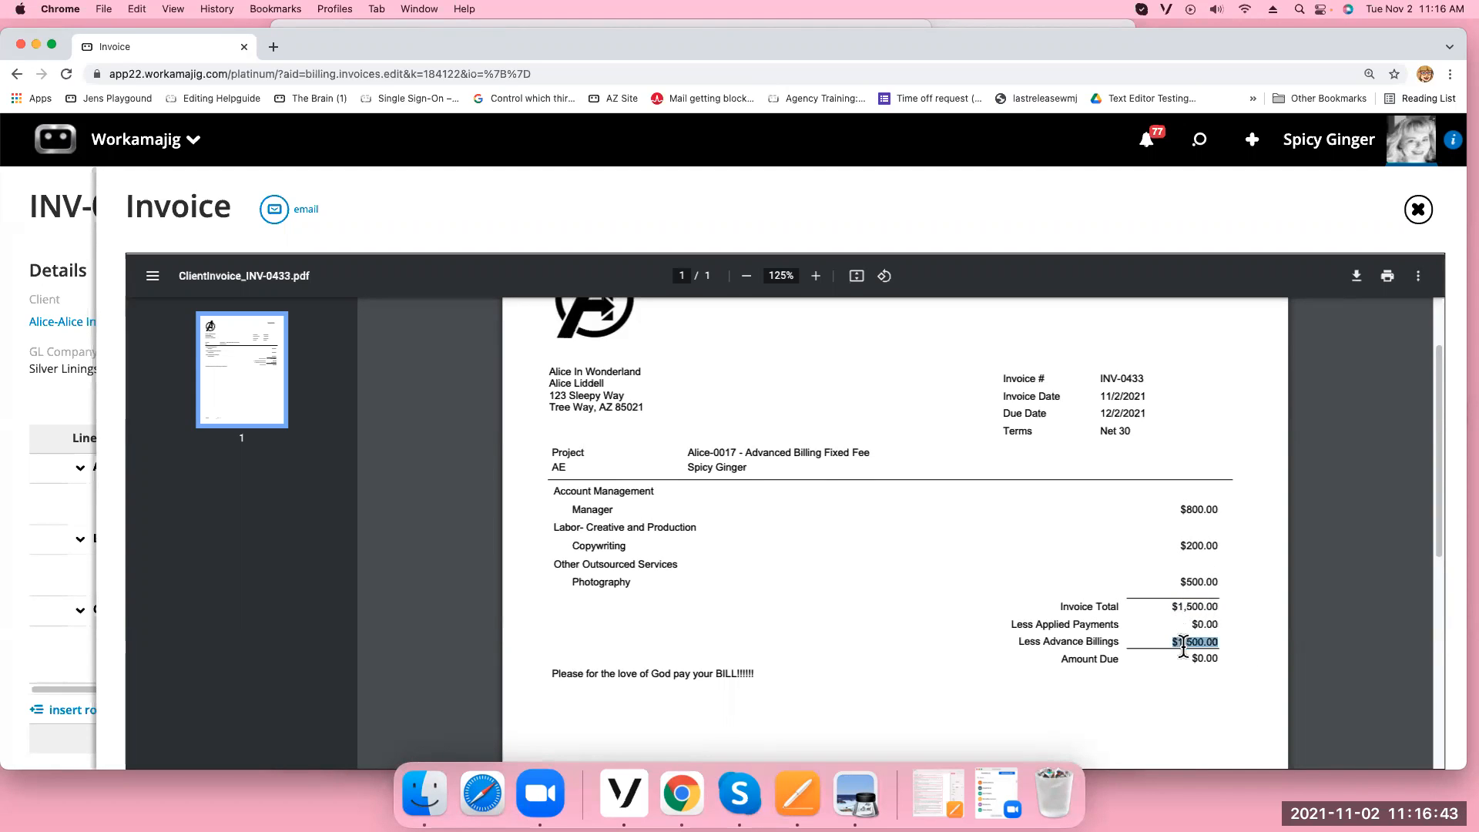
{"action": "left_click", "coordinate": [1418, 211]}
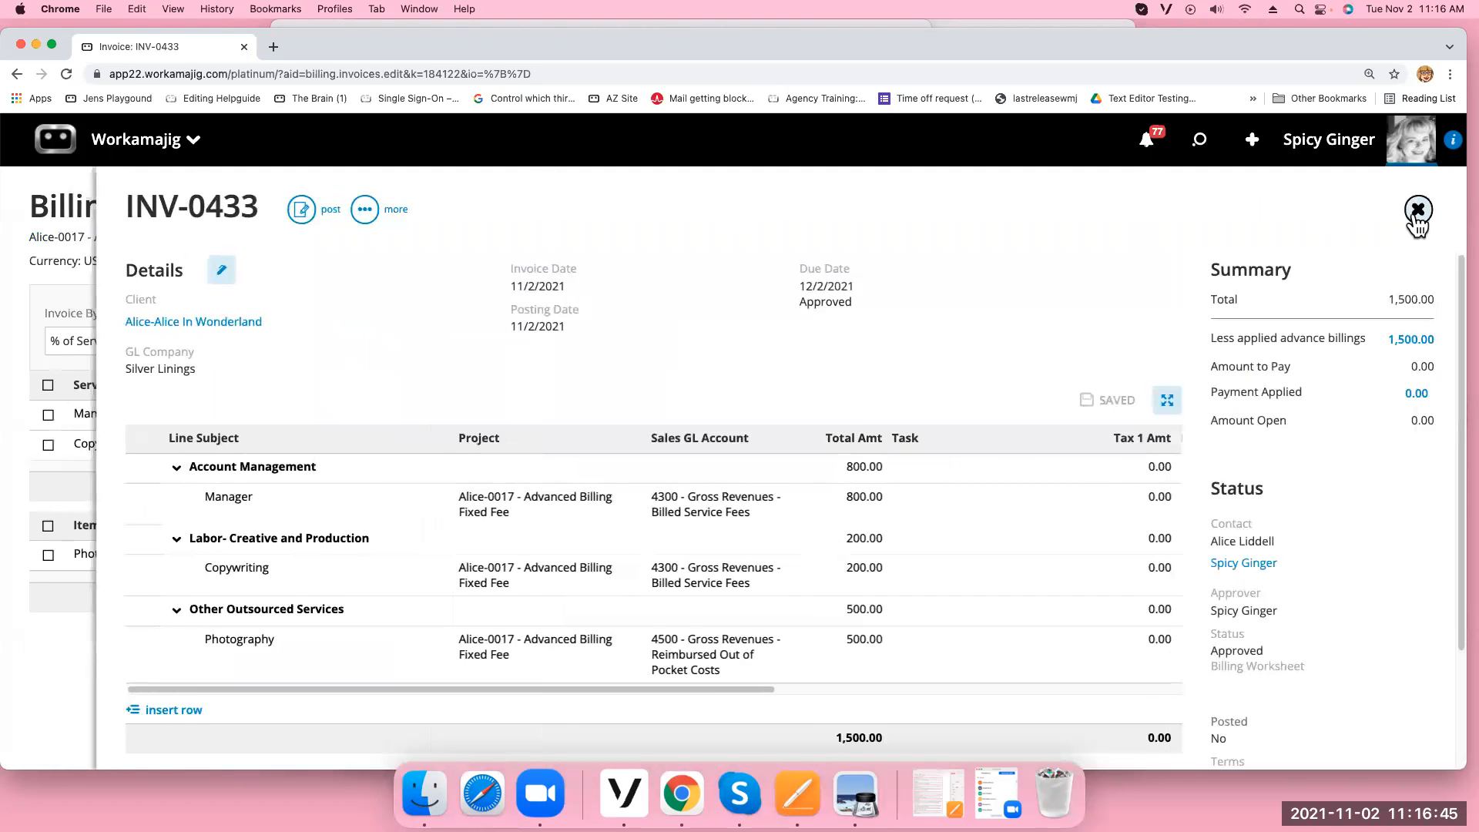
Unapprove INV-0433, close it, and reload the billing page
{"action": "left_click", "coordinate": [364, 209]}
{"action": "left_click", "coordinate": [227, 302]}
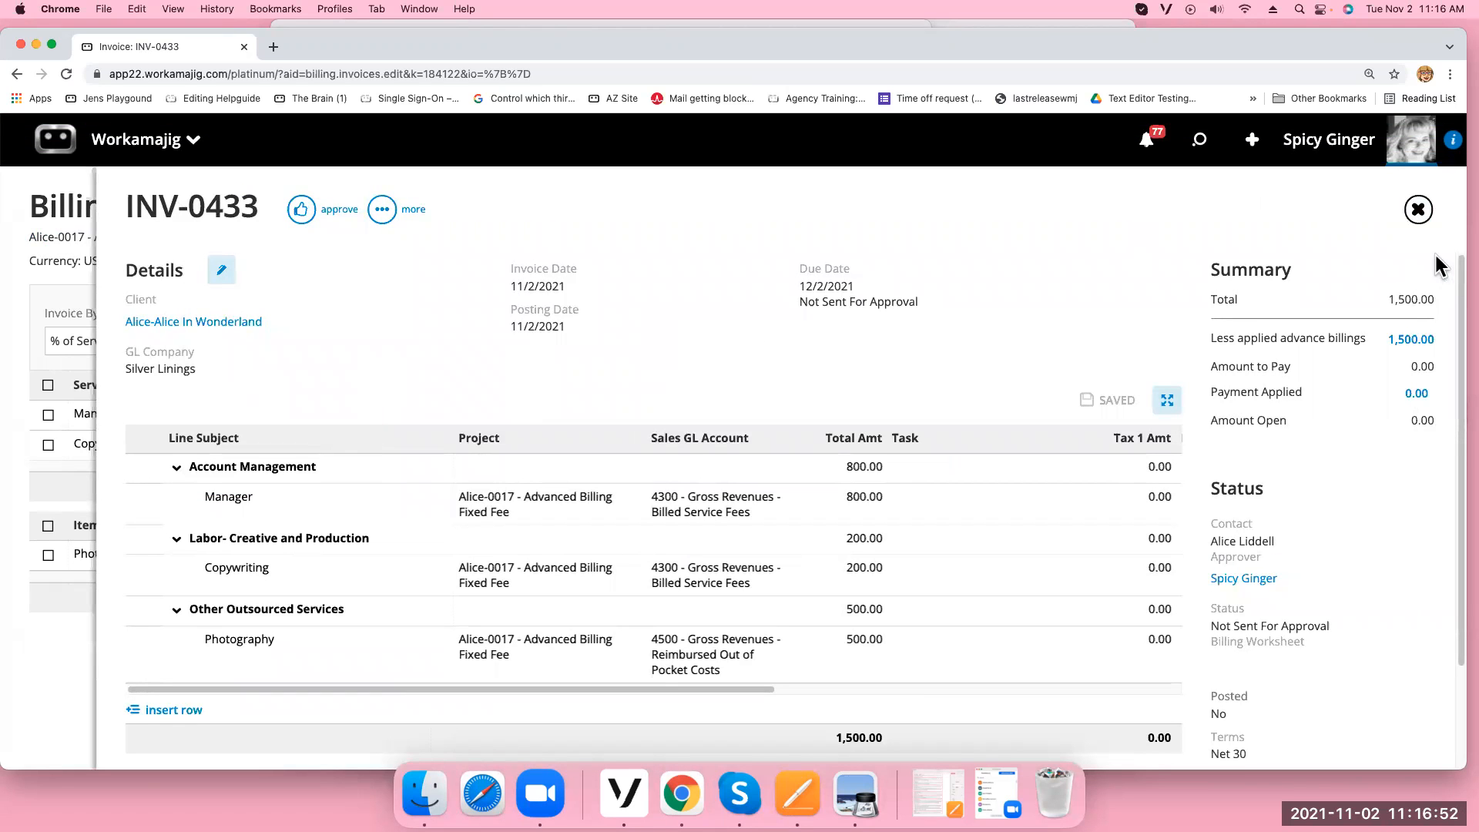
{"action": "left_click", "coordinate": [1418, 209]}
{"action": "left_click", "coordinate": [68, 74]}
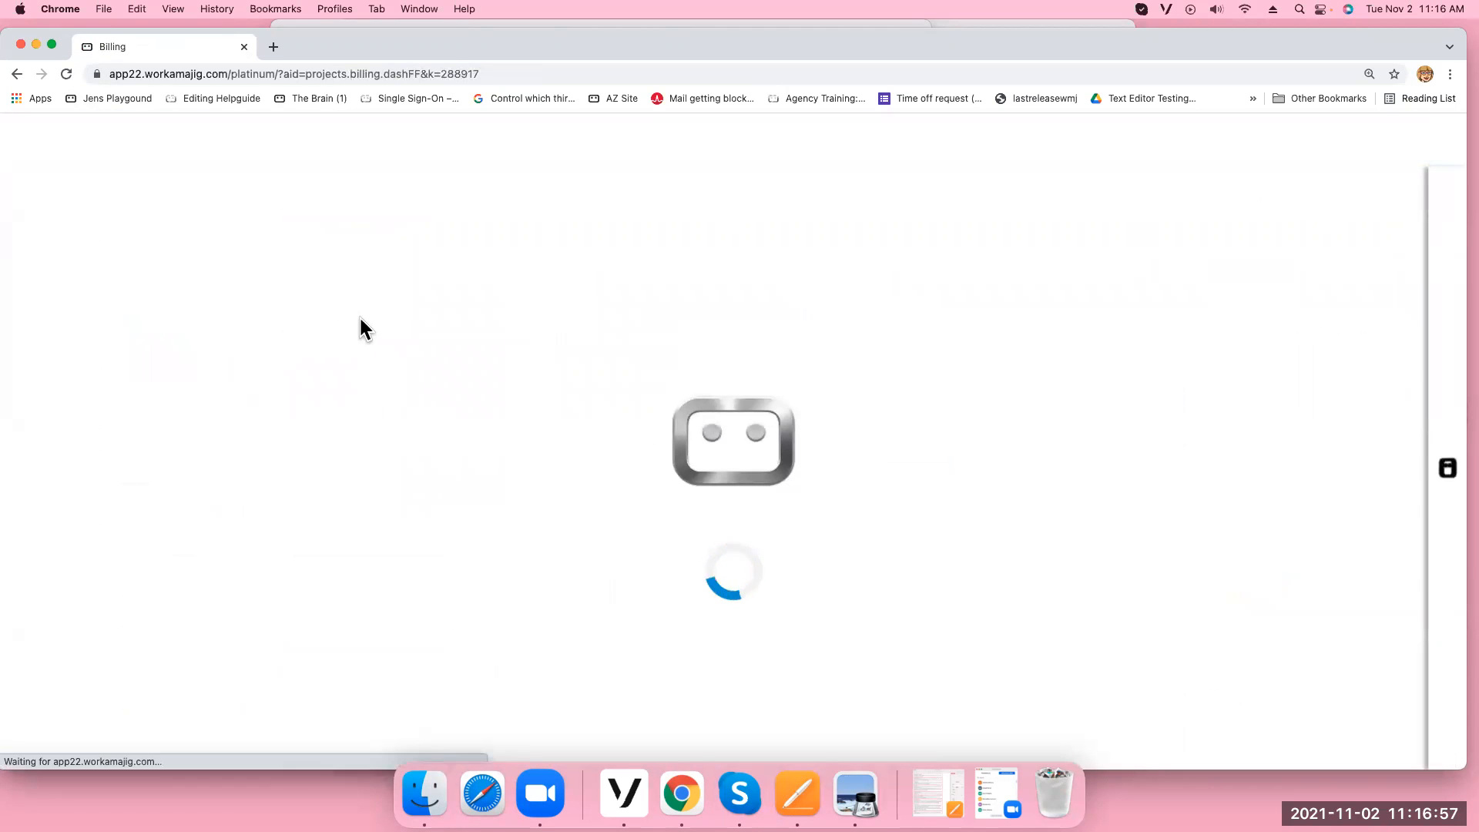
Open INV-0433 from Existing Invoices and cancel a first delete attempt
{"action": "left_click", "coordinate": [796, 300]}
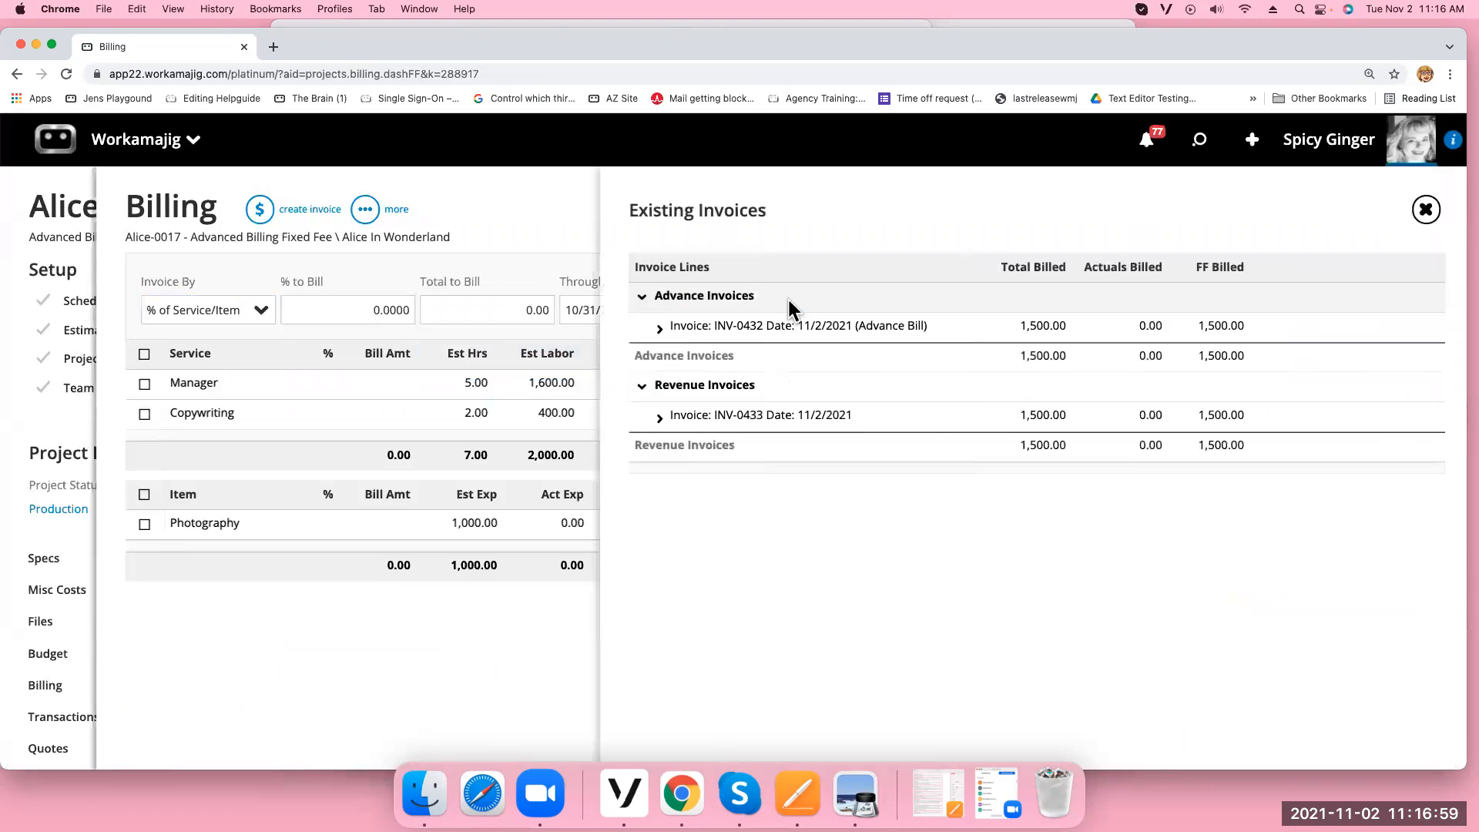
{"action": "left_click", "coordinate": [839, 417]}
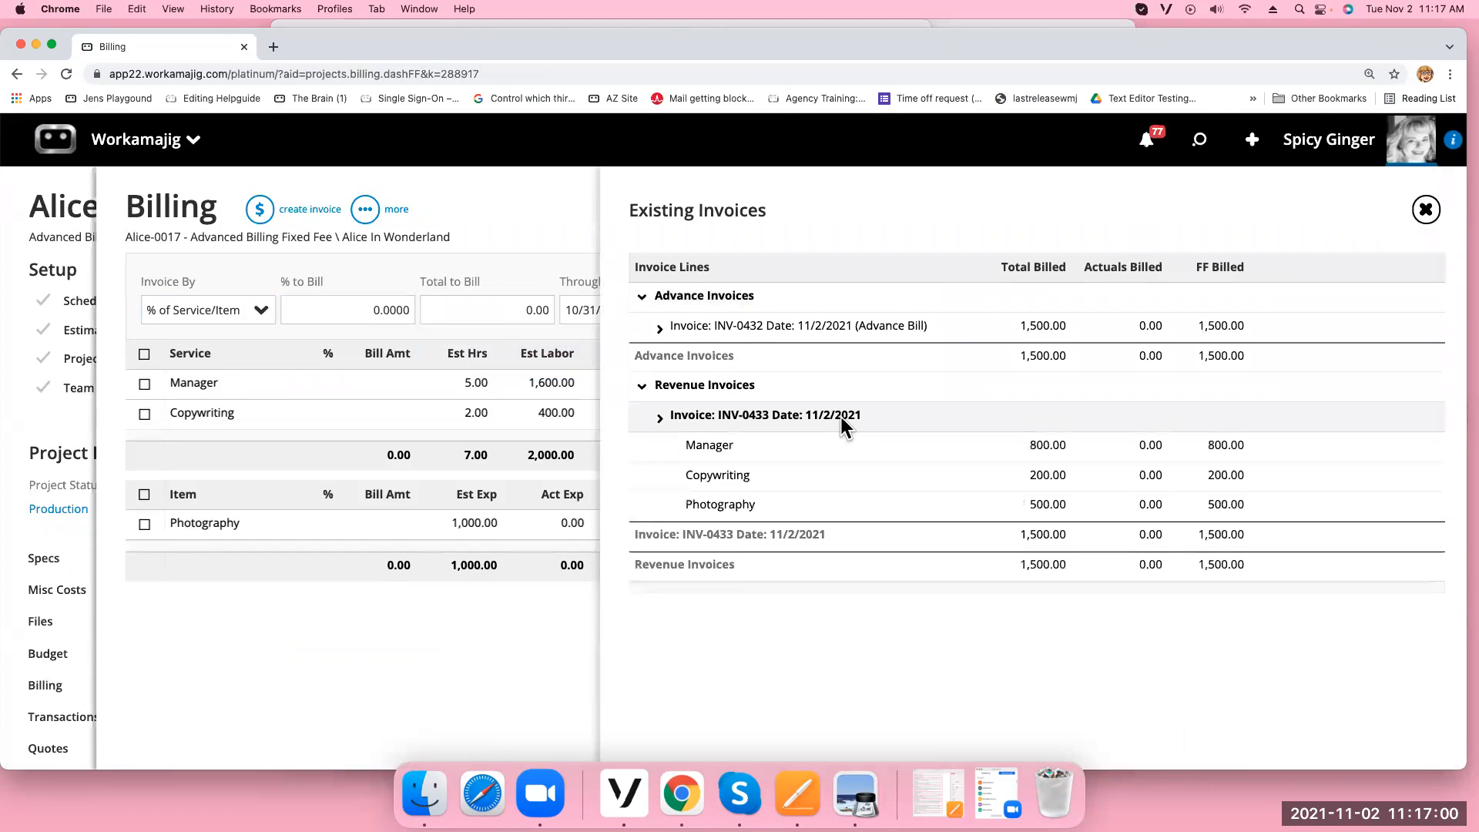
{"action": "left_click", "coordinate": [833, 465]}
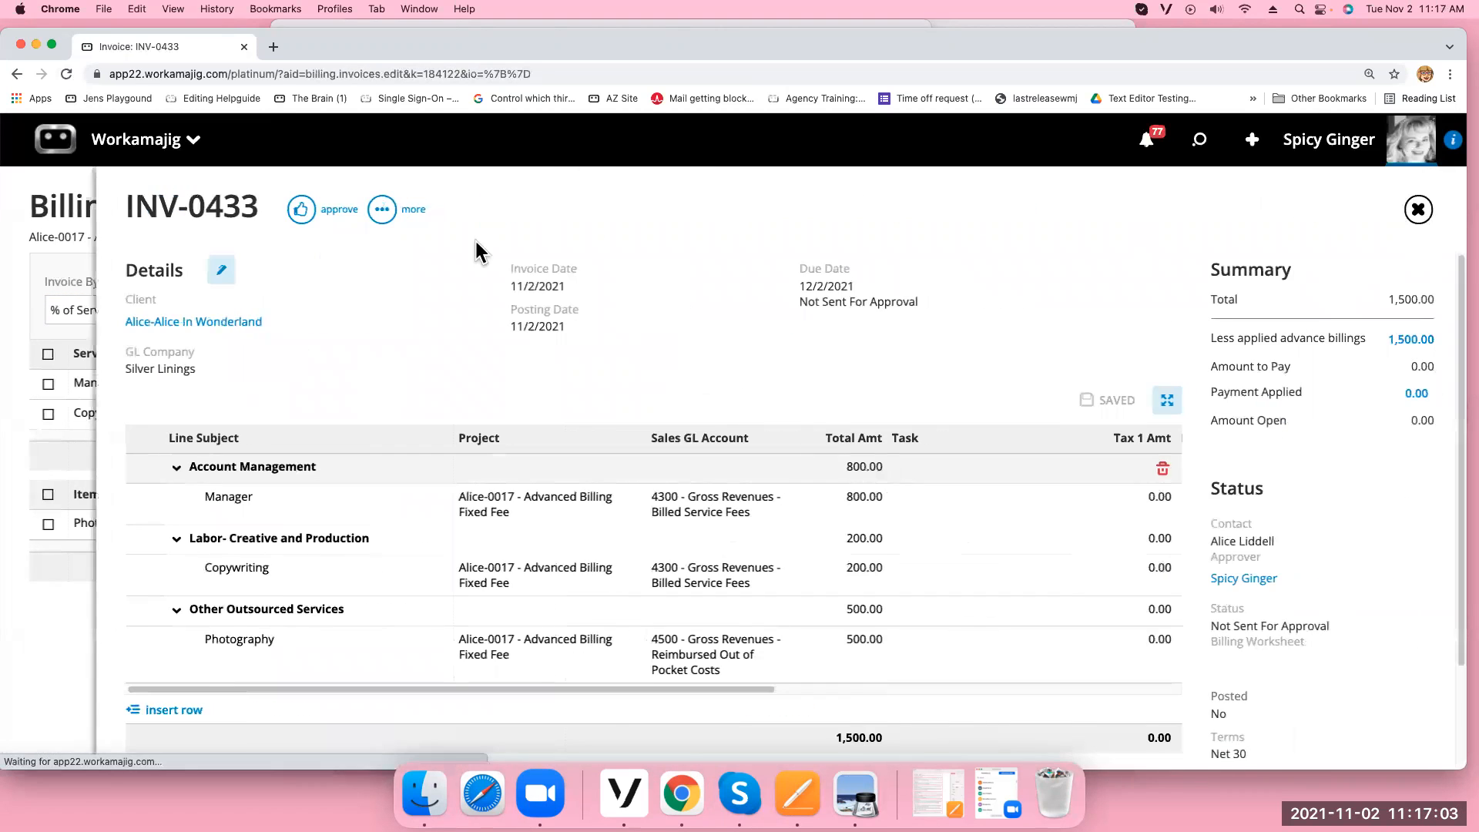
{"action": "left_click", "coordinate": [379, 220]}
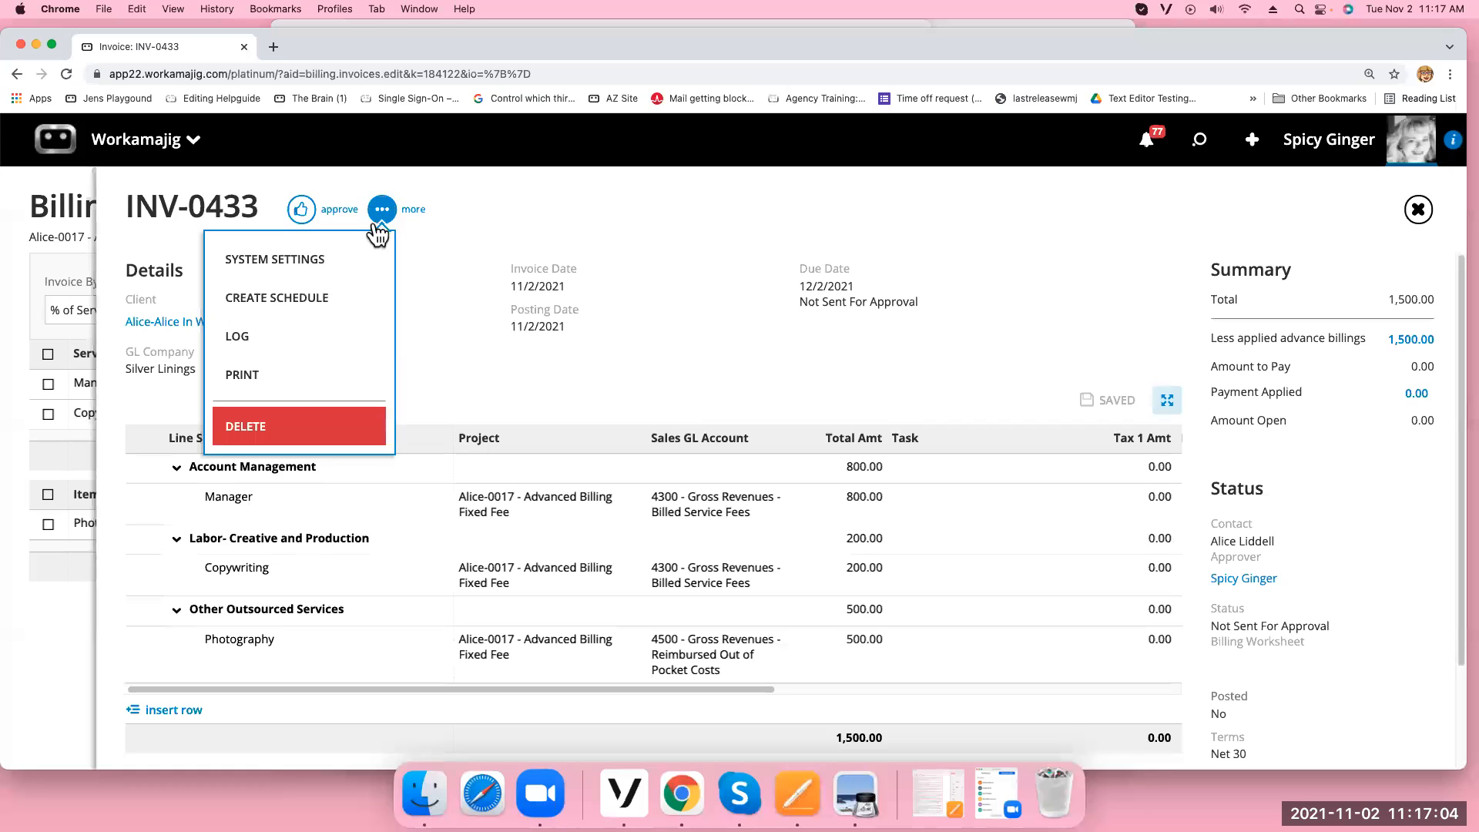
{"action": "left_click", "coordinate": [317, 424]}
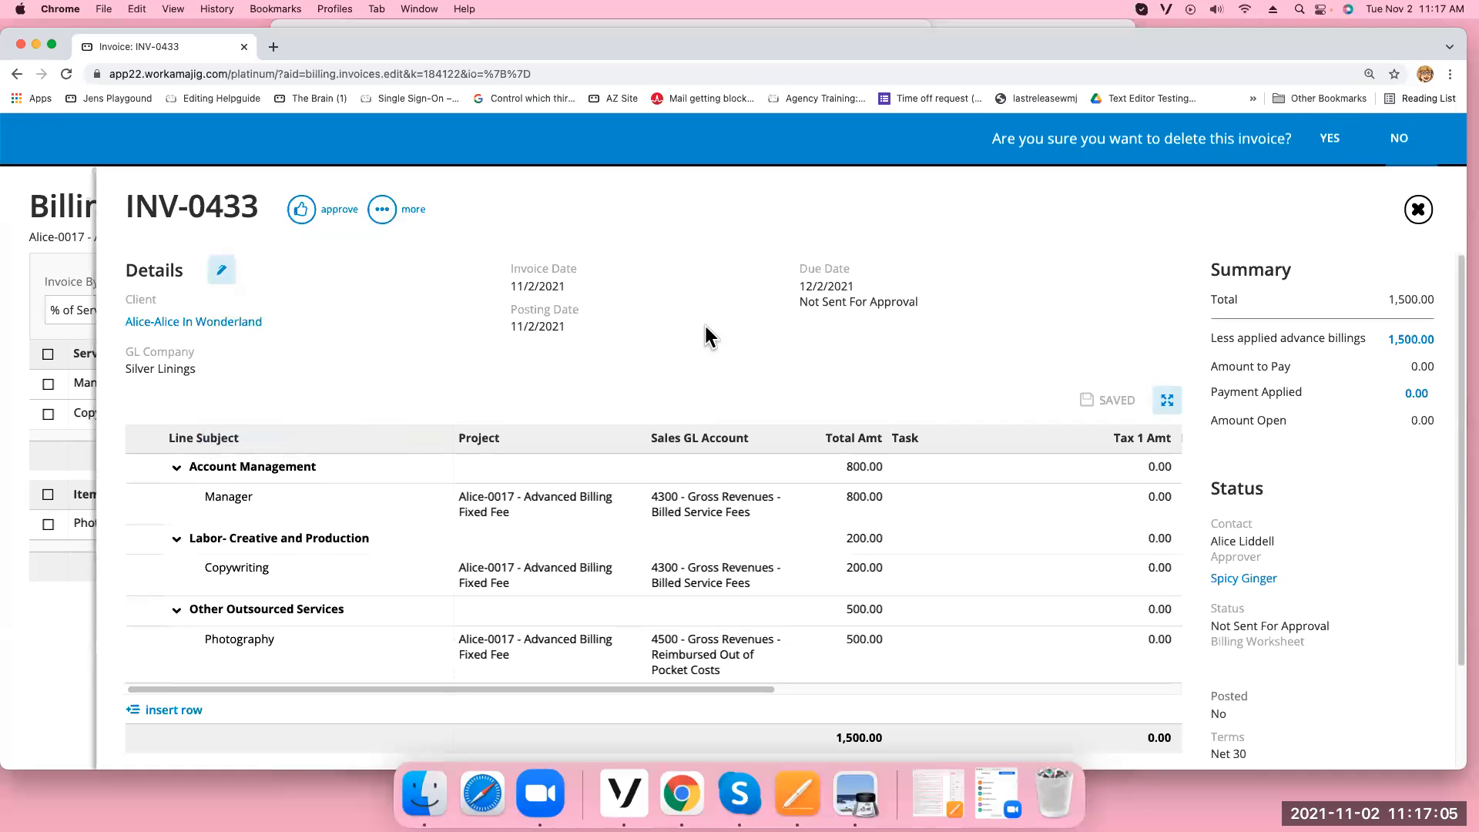
{"action": "left_click", "coordinate": [1396, 142]}
Remove the applied INV-0432 advance billing from INV-0433
{"action": "left_click", "coordinate": [1410, 341]}
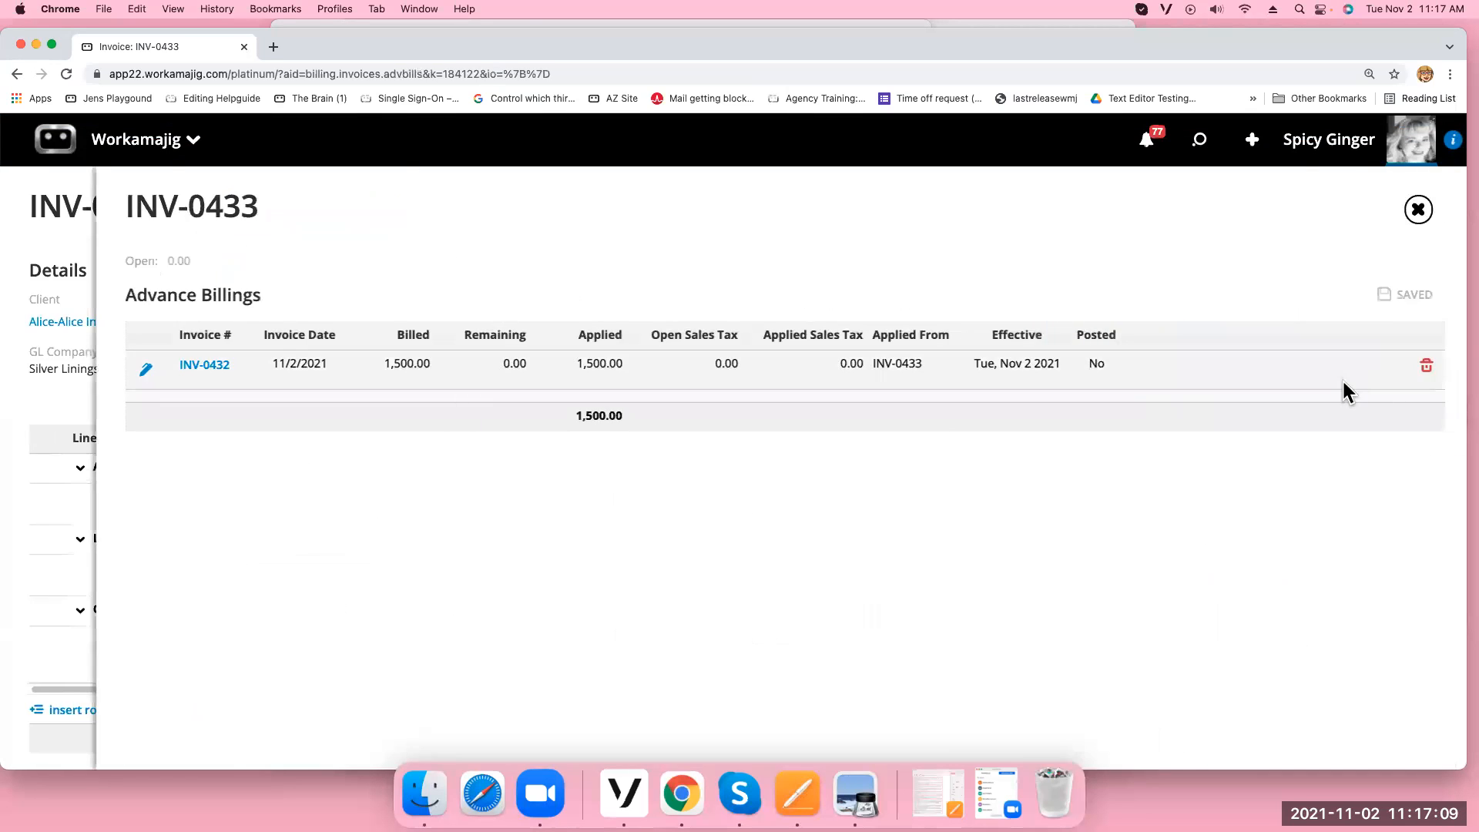
{"action": "left_click", "coordinate": [1428, 374]}
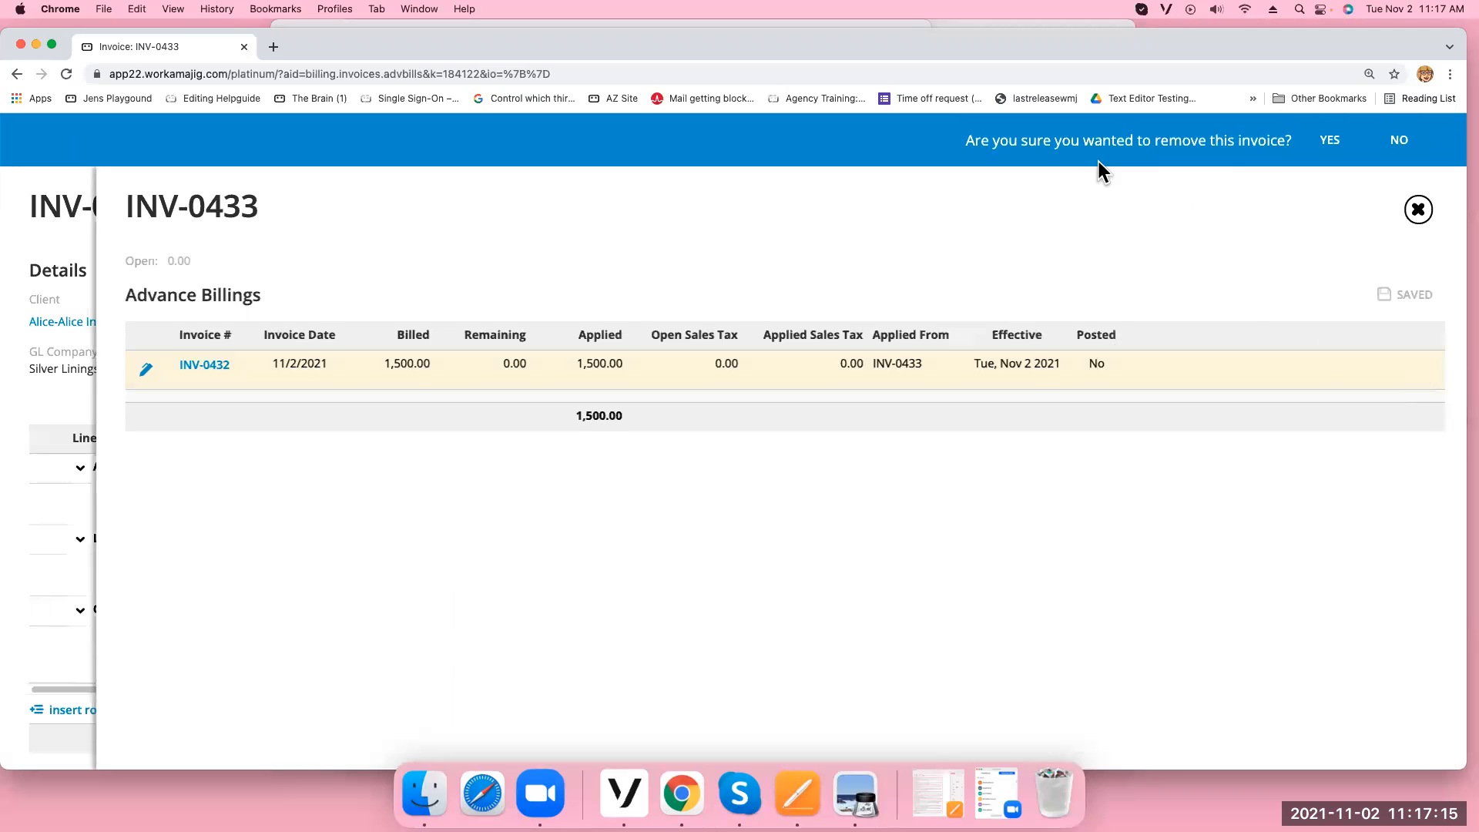
{"action": "left_click", "coordinate": [1329, 143]}
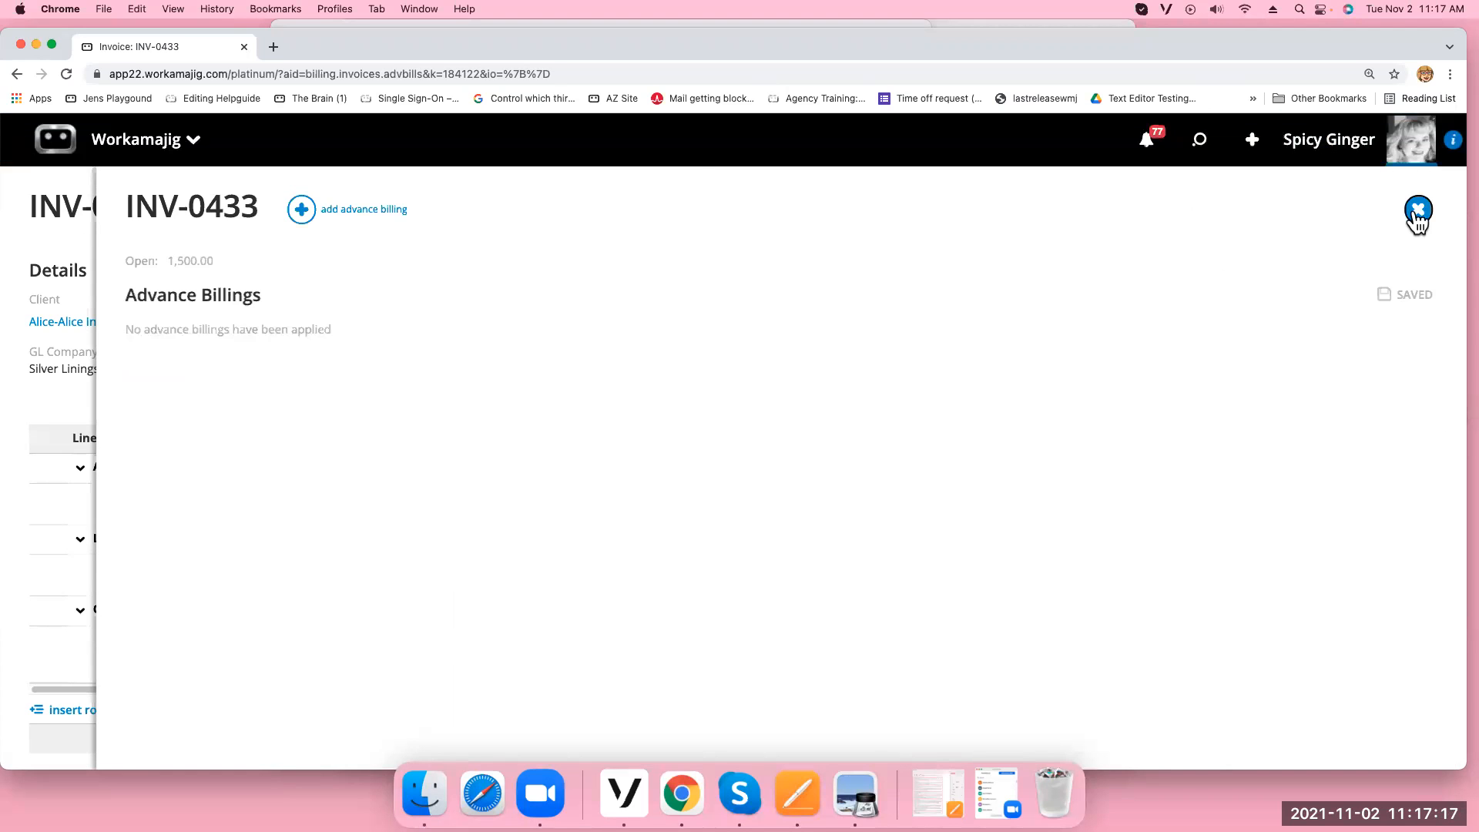
{"action": "left_click", "coordinate": [1417, 213]}
Delete INV-0433, dismiss the deadlock error, and reload the page
{"action": "left_click", "coordinate": [382, 210]}
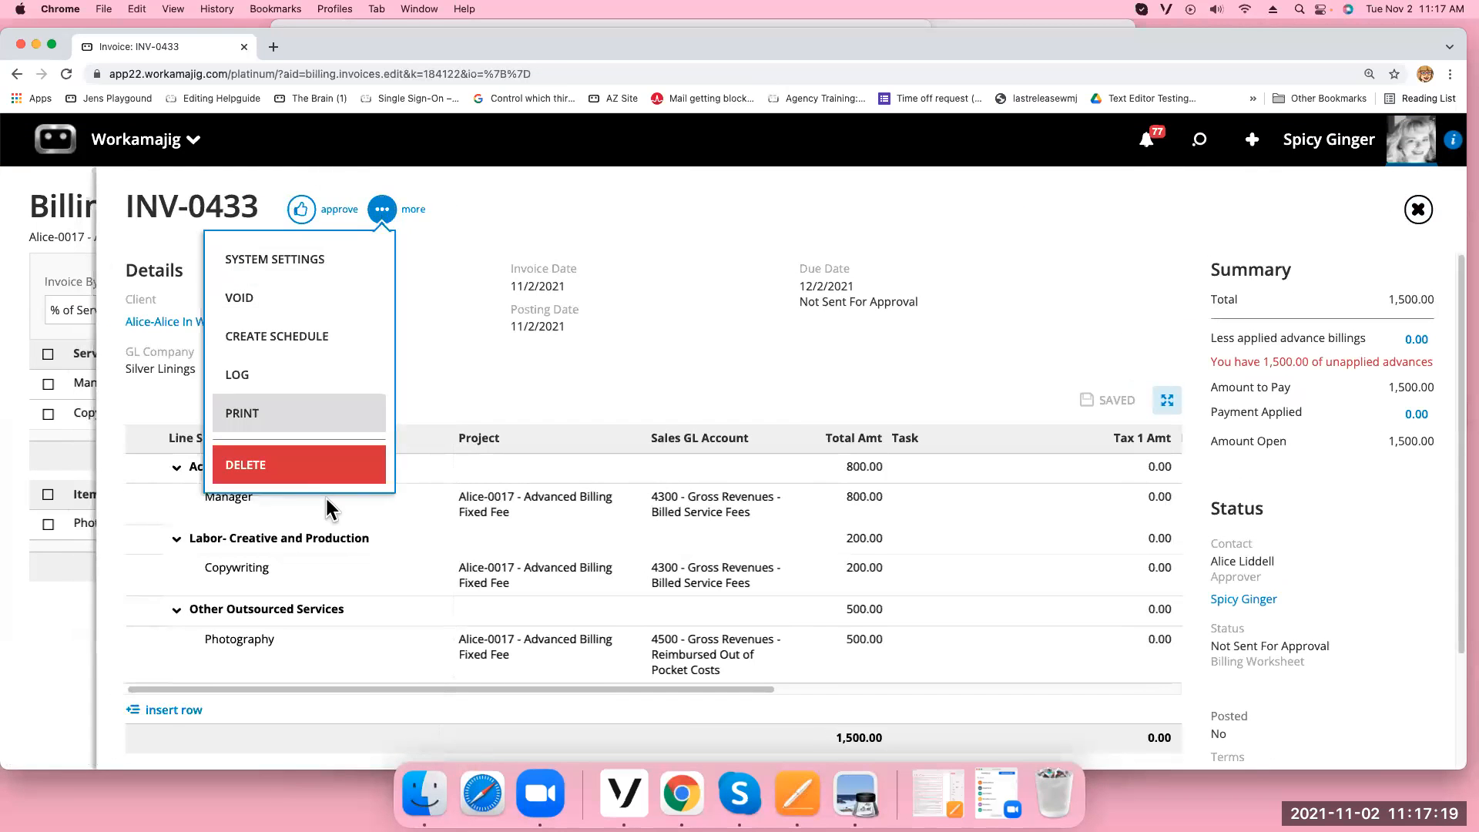
{"action": "left_click", "coordinate": [300, 473]}
{"action": "left_click", "coordinate": [1326, 144]}
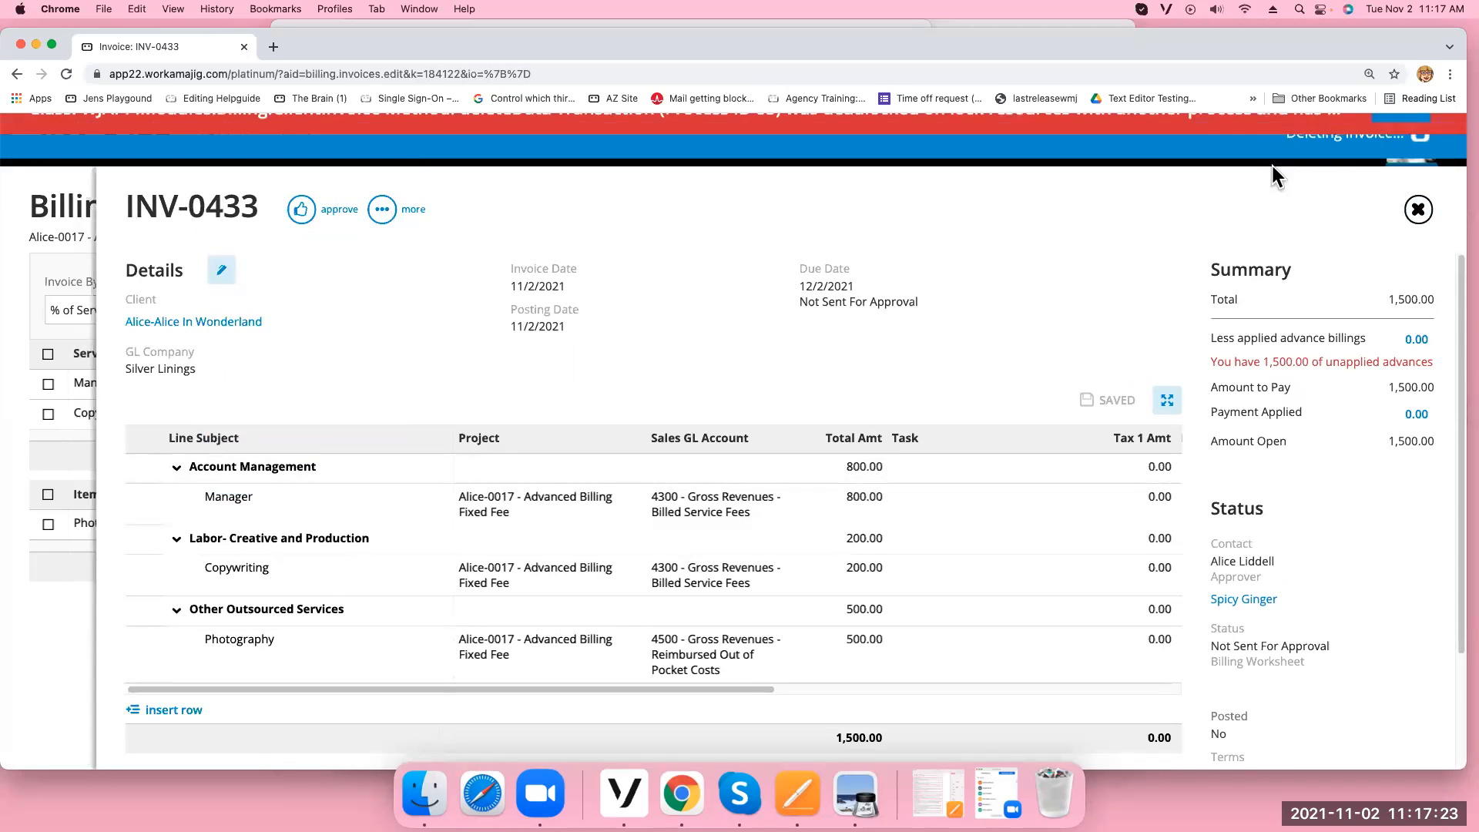
{"action": "left_click", "coordinate": [1396, 142]}
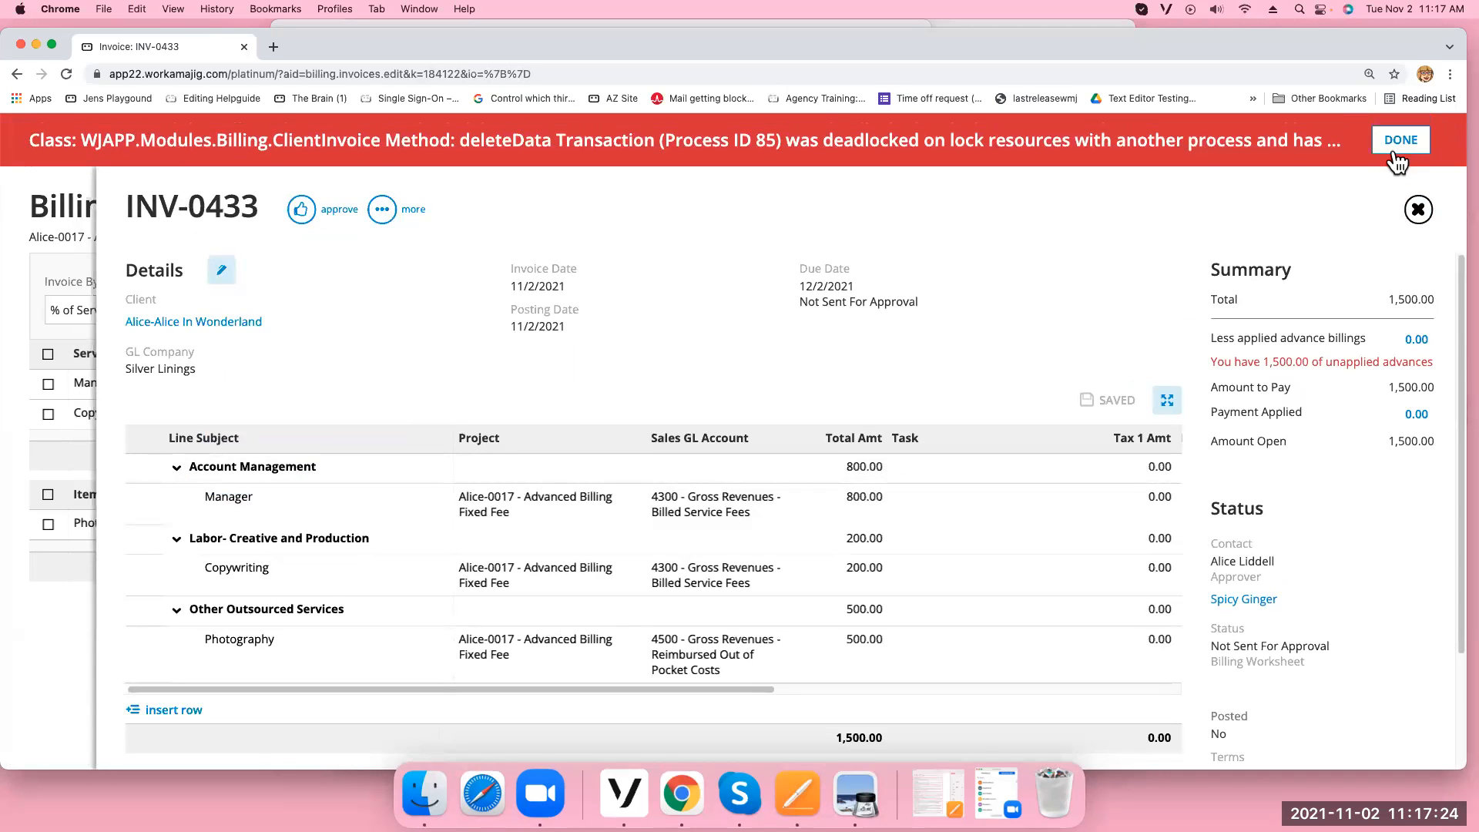
{"action": "left_click", "coordinate": [66, 74]}
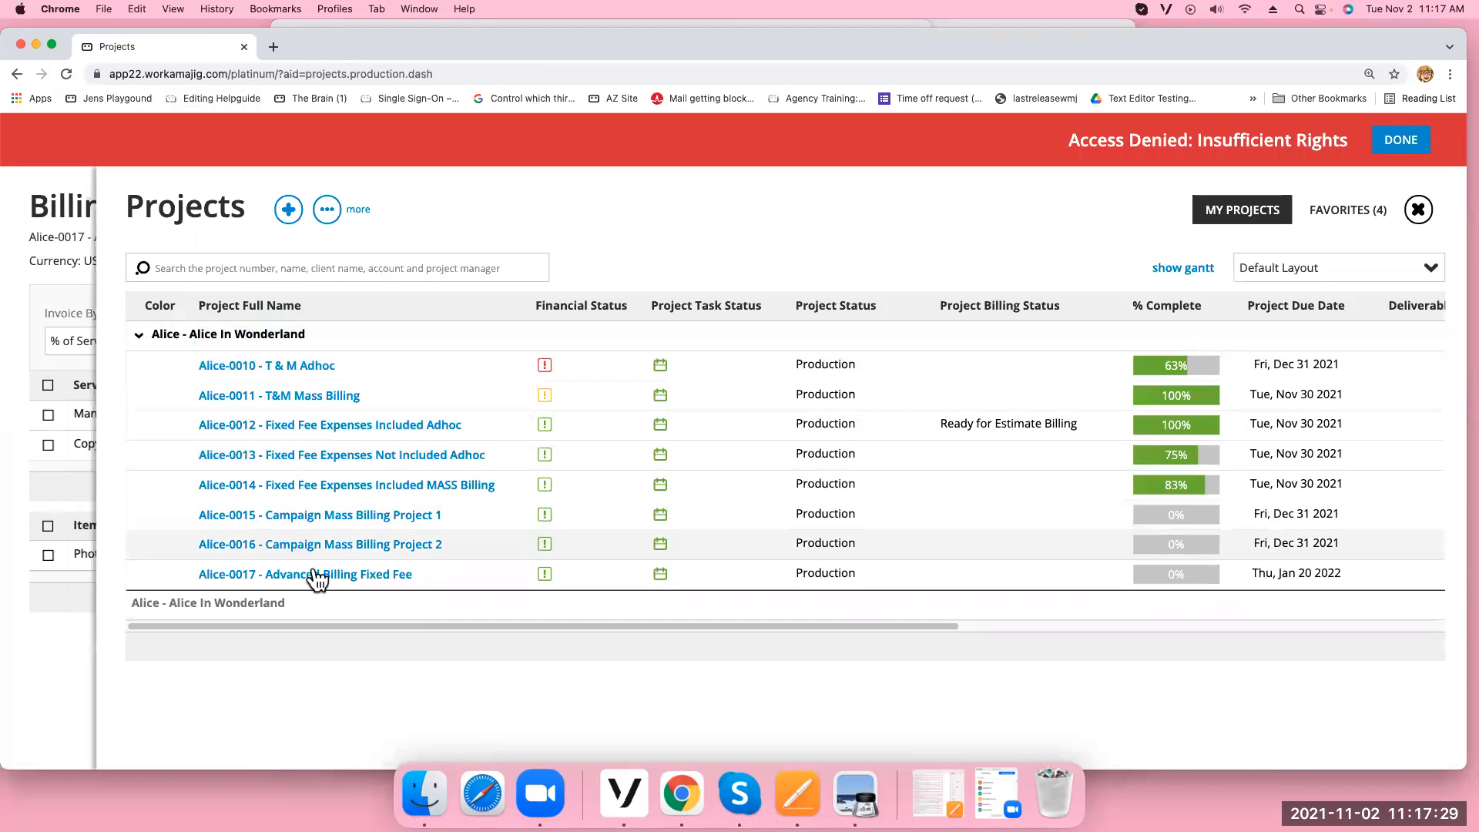
Bill all Alice-0017 services plus the Photography item as revenue invoice INV-0434 for 3,000
{"action": "left_click", "coordinate": [313, 570]}
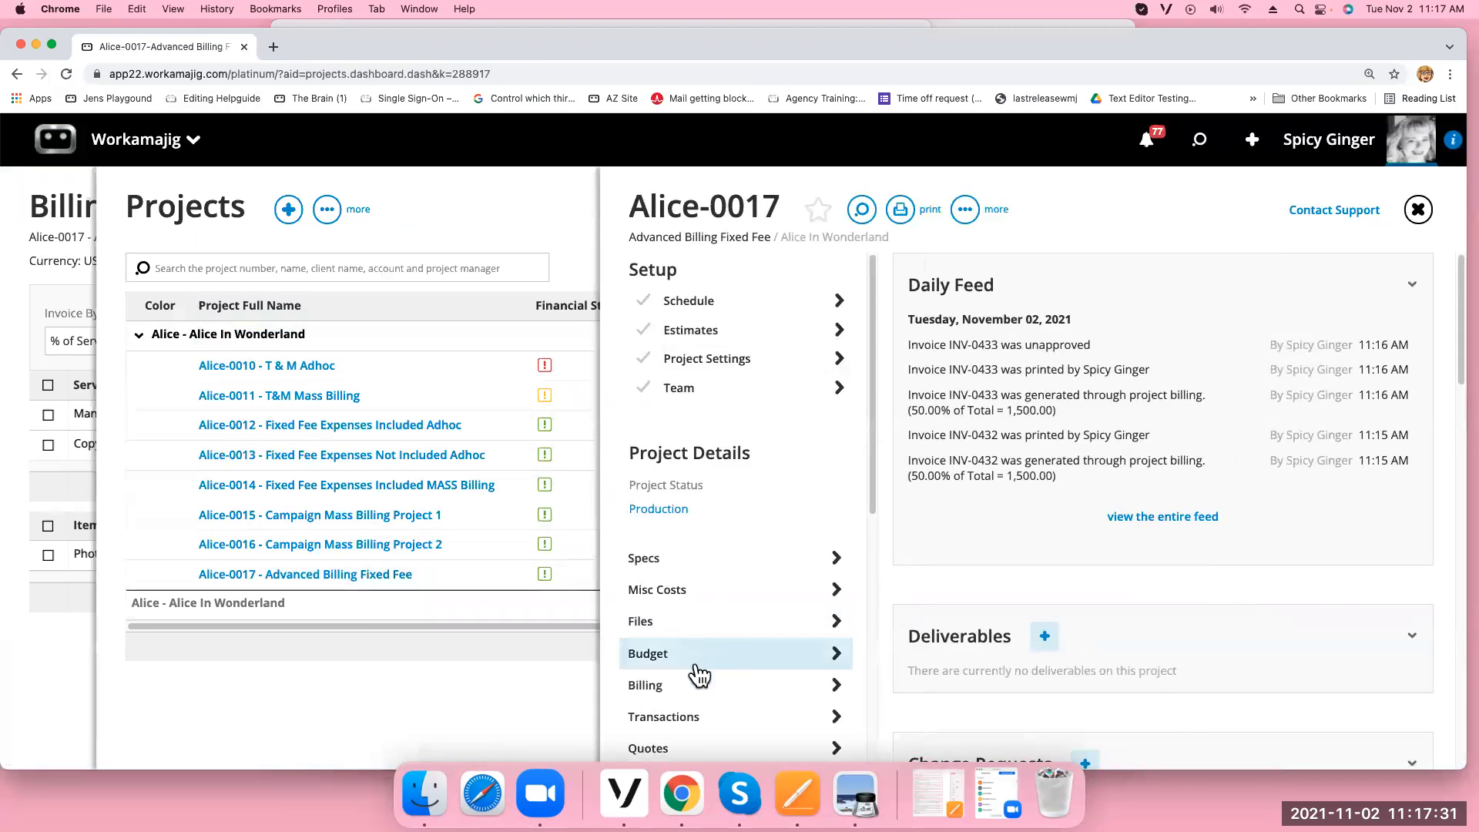
{"action": "left_click", "coordinate": [686, 678]}
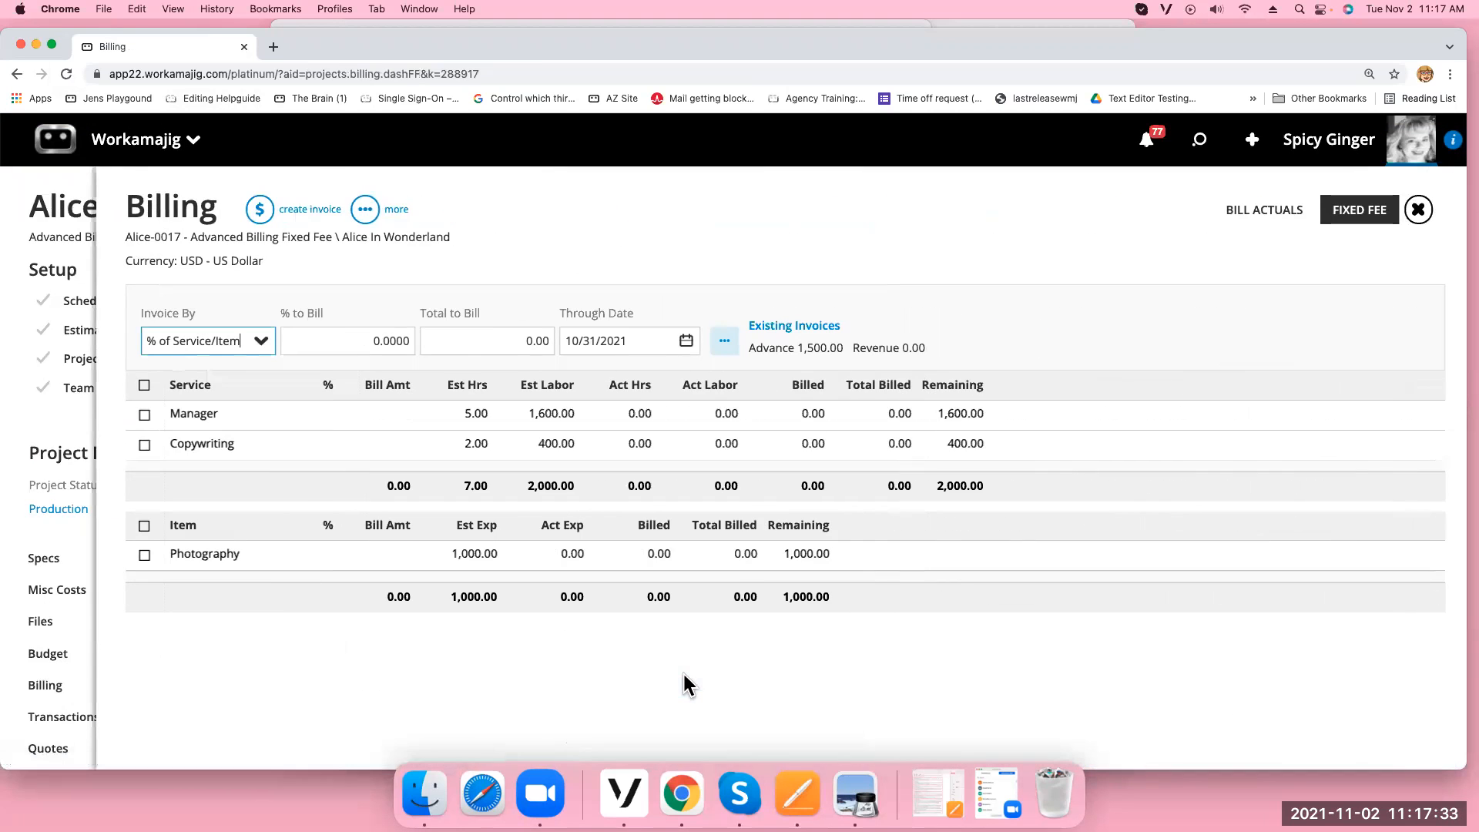
{"action": "left_click", "coordinate": [342, 340]}
{"action": "left_click", "coordinate": [144, 384]}
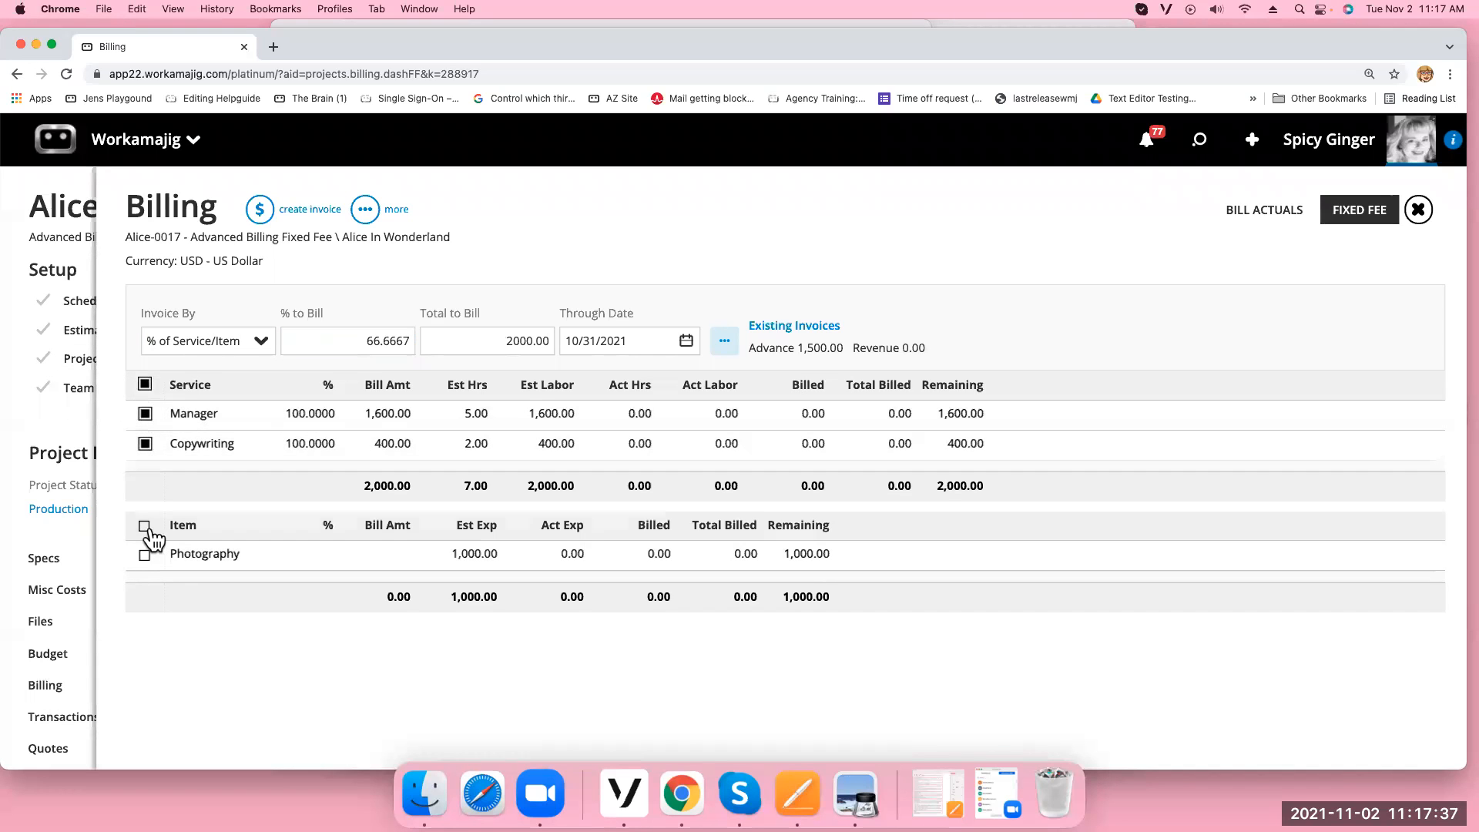
{"action": "left_click", "coordinate": [144, 526]}
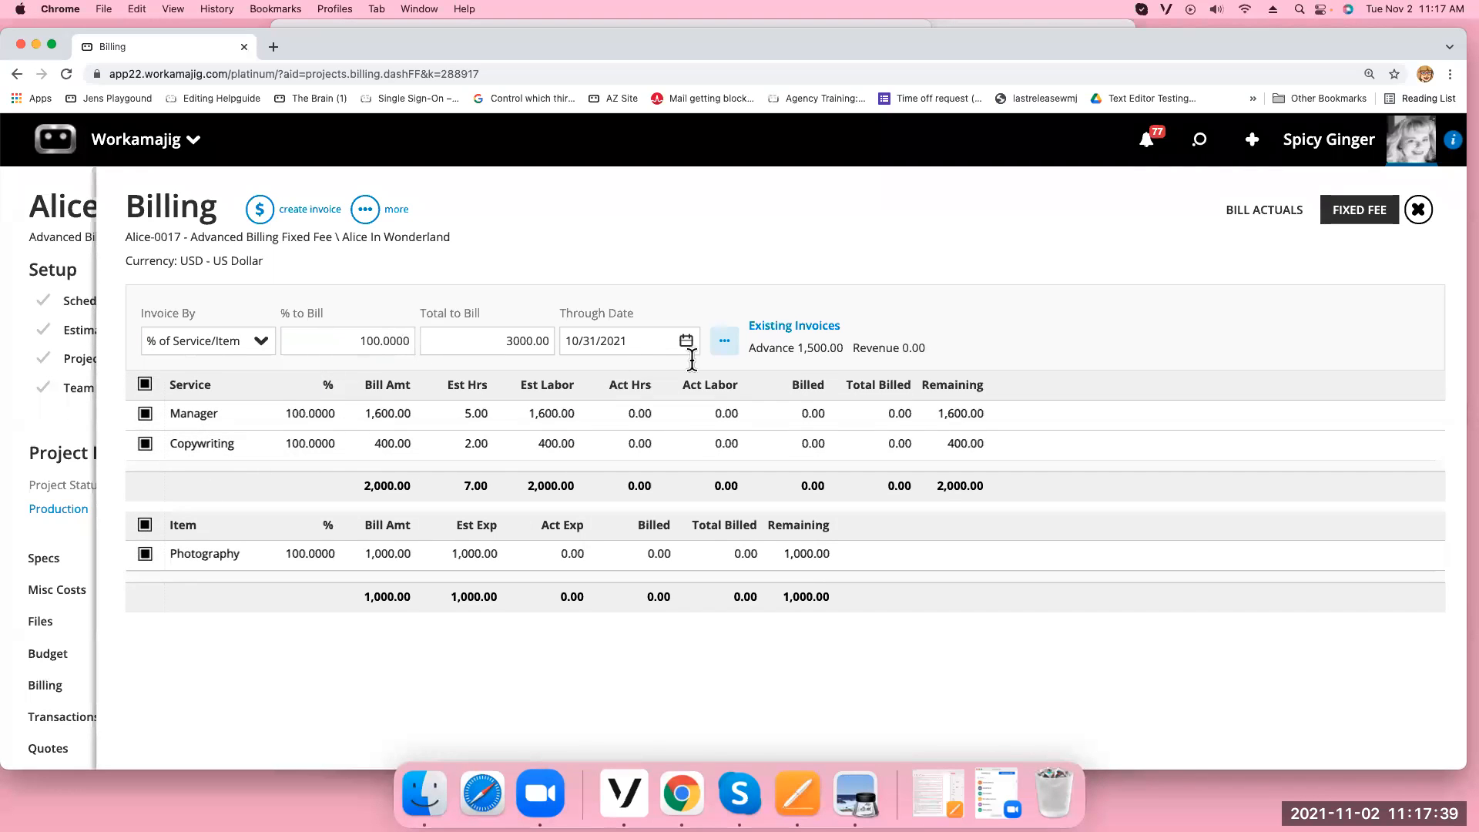
{"action": "left_click", "coordinate": [260, 209]}
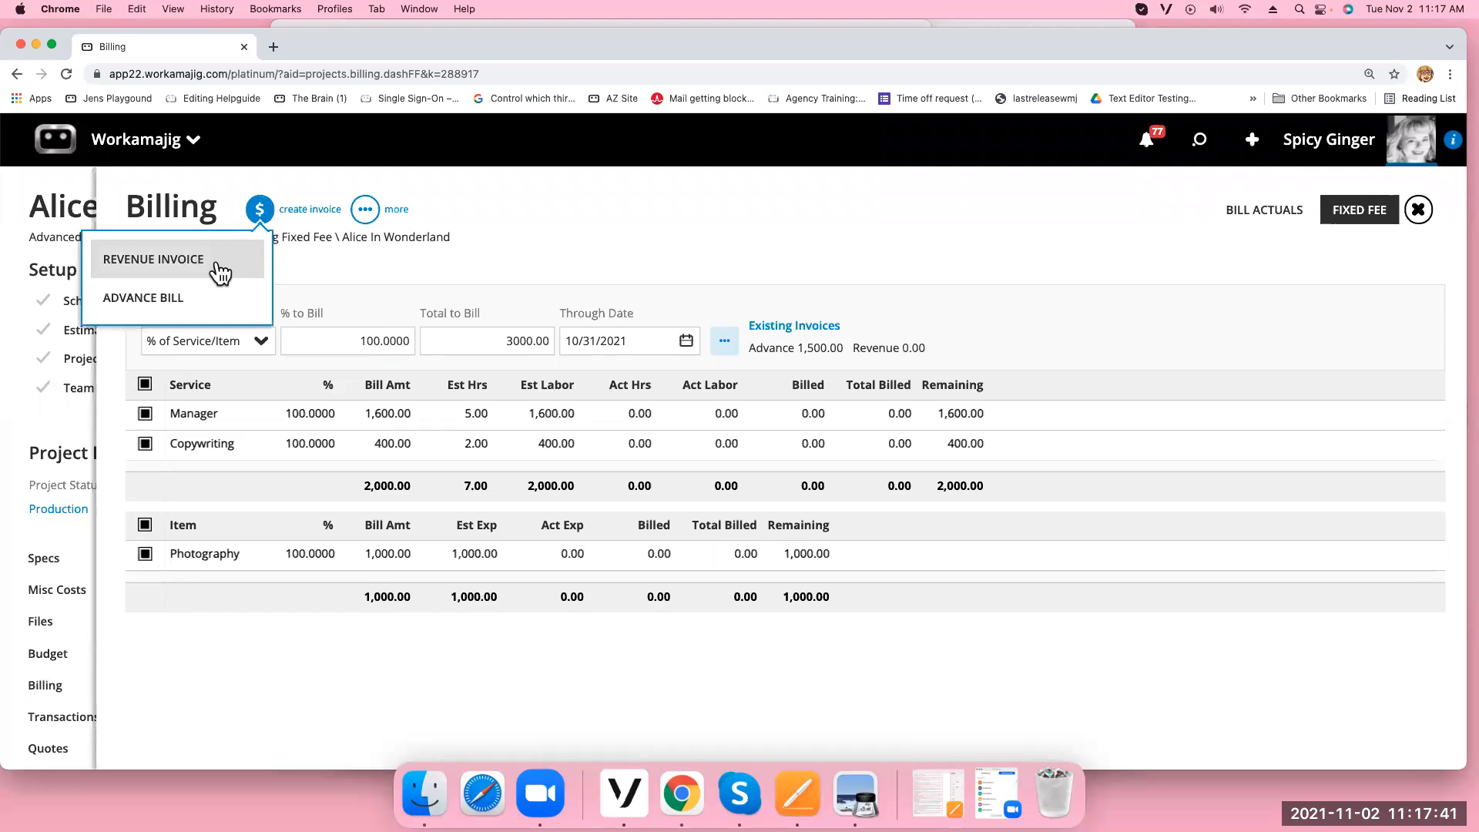
{"action": "left_click", "coordinate": [185, 260]}
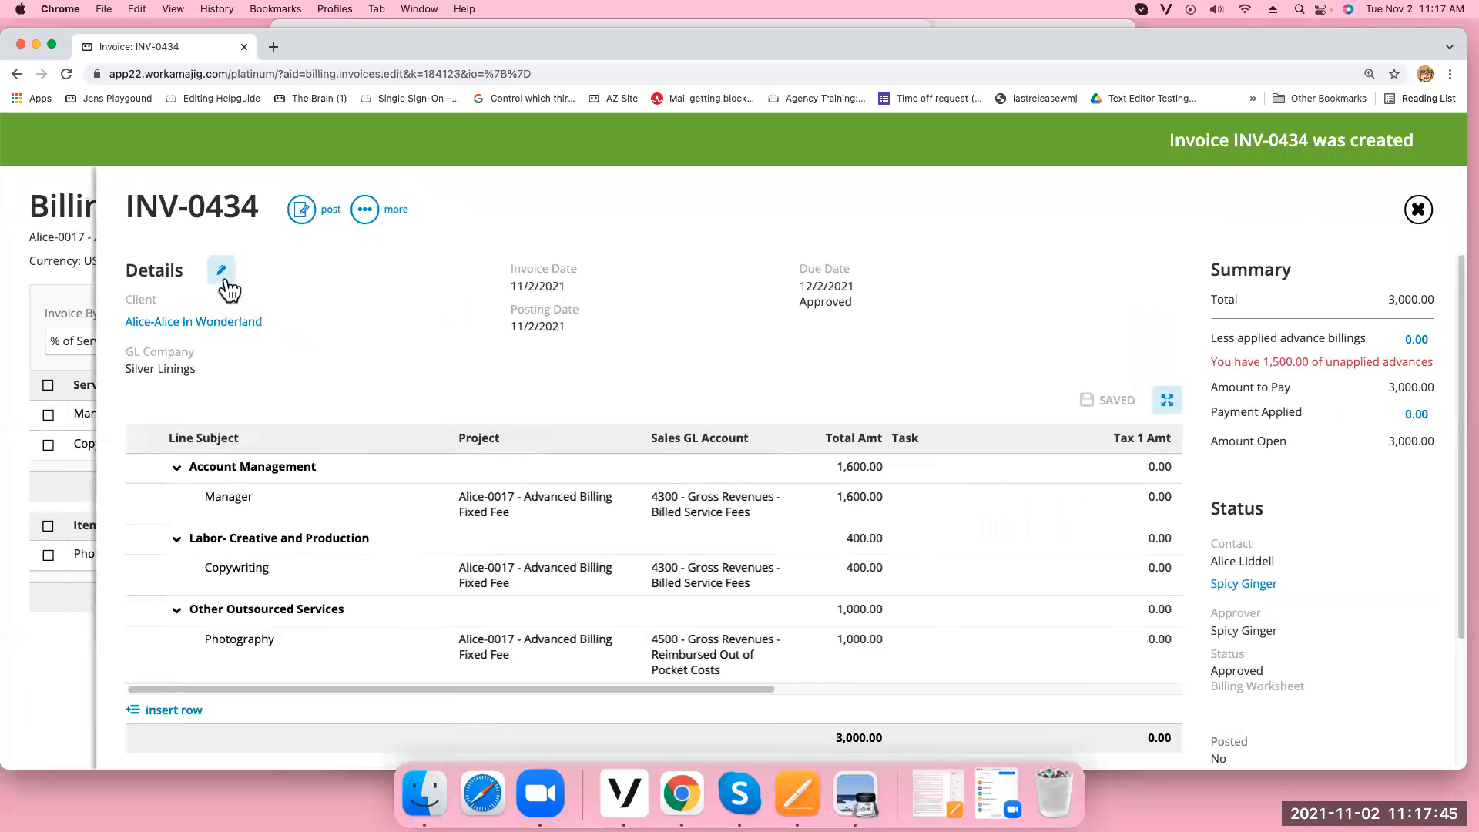
Apply the 1,500 advance bill INV-0432 to invoice INV-0434
{"action": "left_click", "coordinate": [365, 208]}
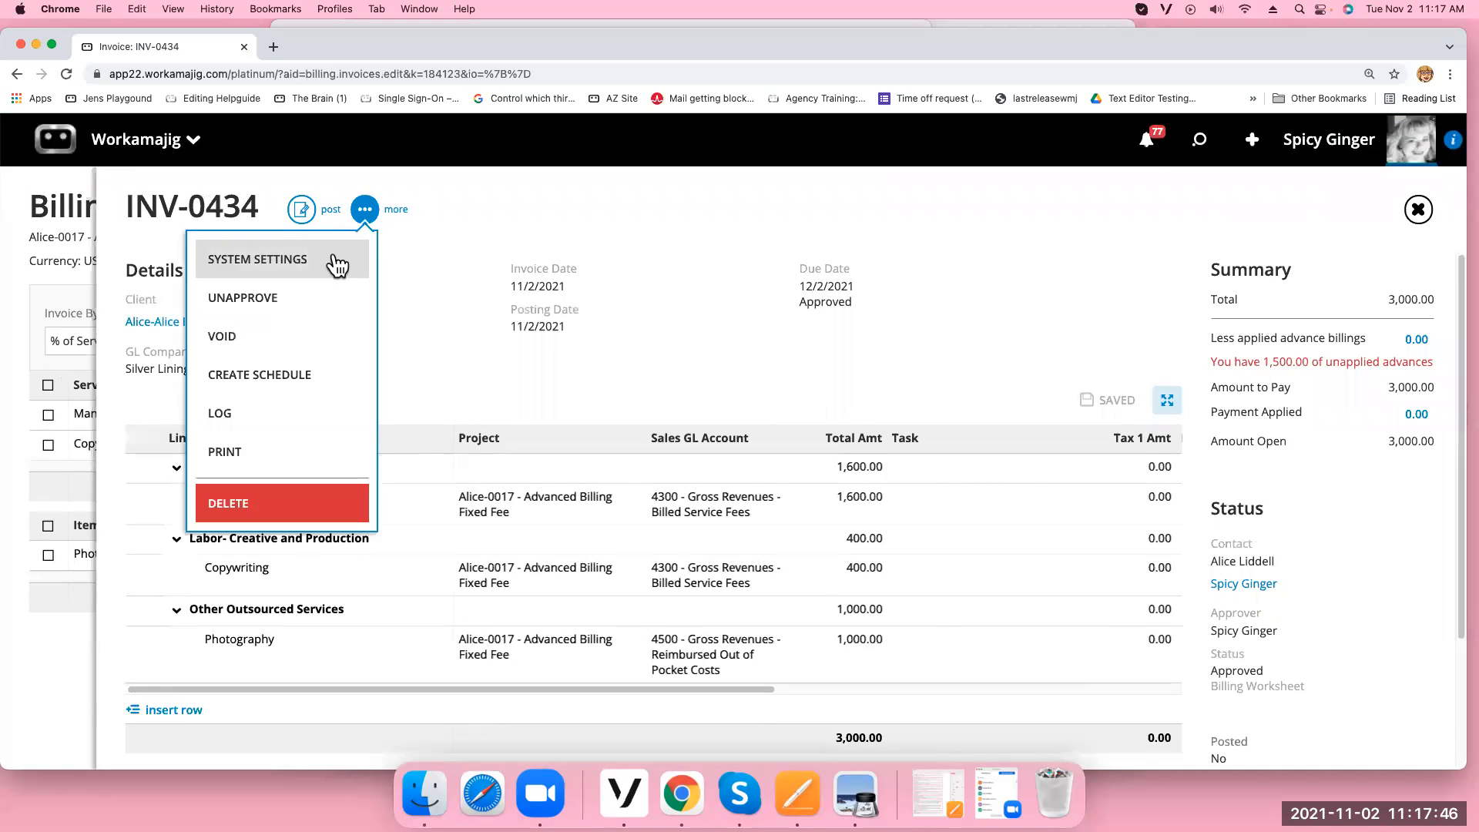
{"action": "left_click", "coordinate": [1424, 339]}
{"action": "left_click", "coordinate": [645, 355]}
{"action": "left_click", "coordinate": [703, 284]}
{"action": "left_click", "coordinate": [1418, 209]}
Preview INV-0434's printout and confirm the 1,500.00 Amount Due
{"action": "left_click", "coordinate": [362, 209]}
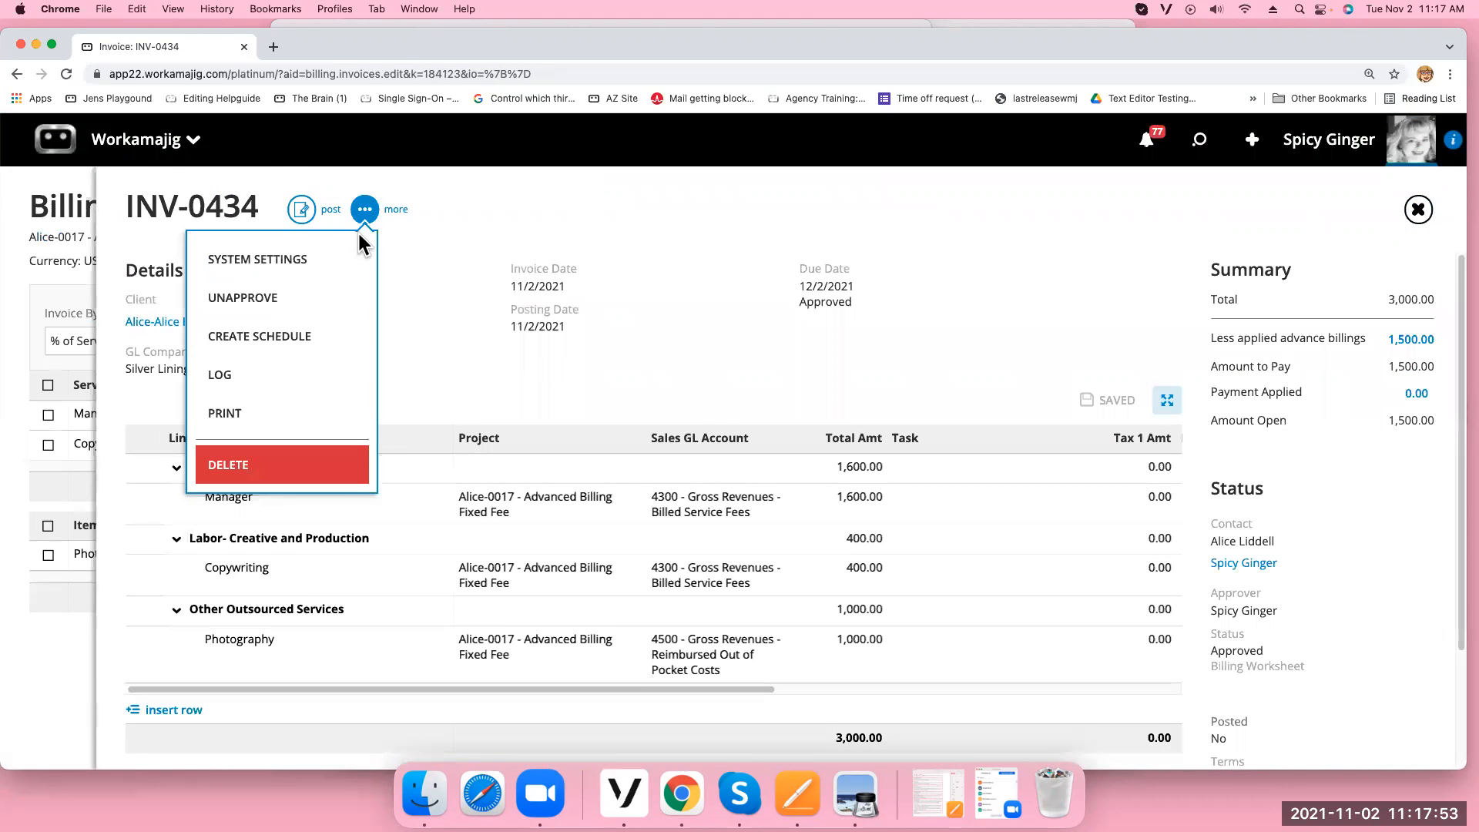
{"action": "left_click", "coordinate": [259, 413]}
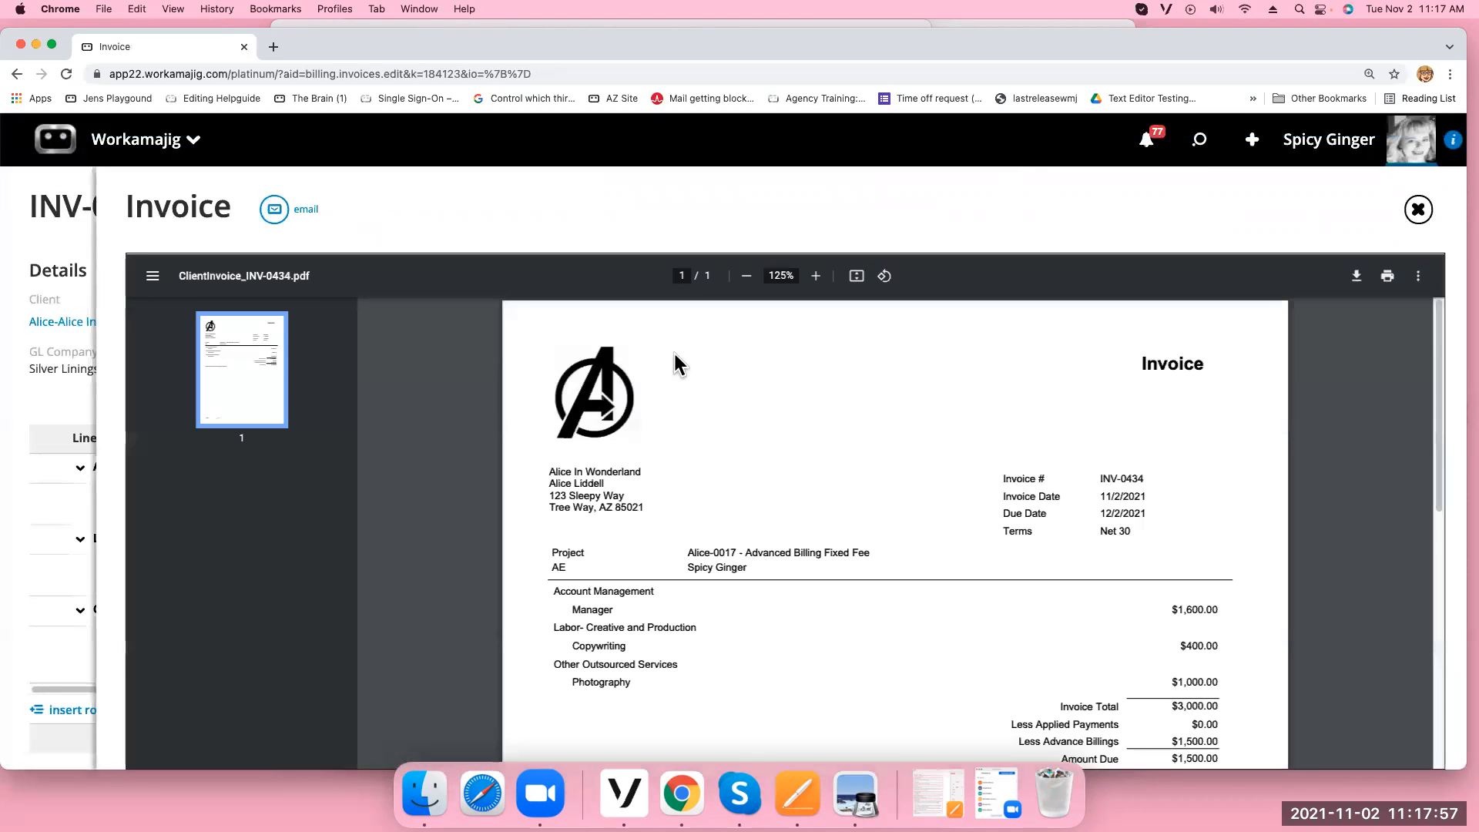
{"action": "scroll", "coordinate": [693, 385], "scroll_direction": "down", "scroll_amount": 4}
{"action": "left_click_drag", "start_coordinate": [1167, 453], "coordinate": [1259, 448]}
{"action": "left_click_drag", "start_coordinate": [1165, 472], "coordinate": [1274, 465]}
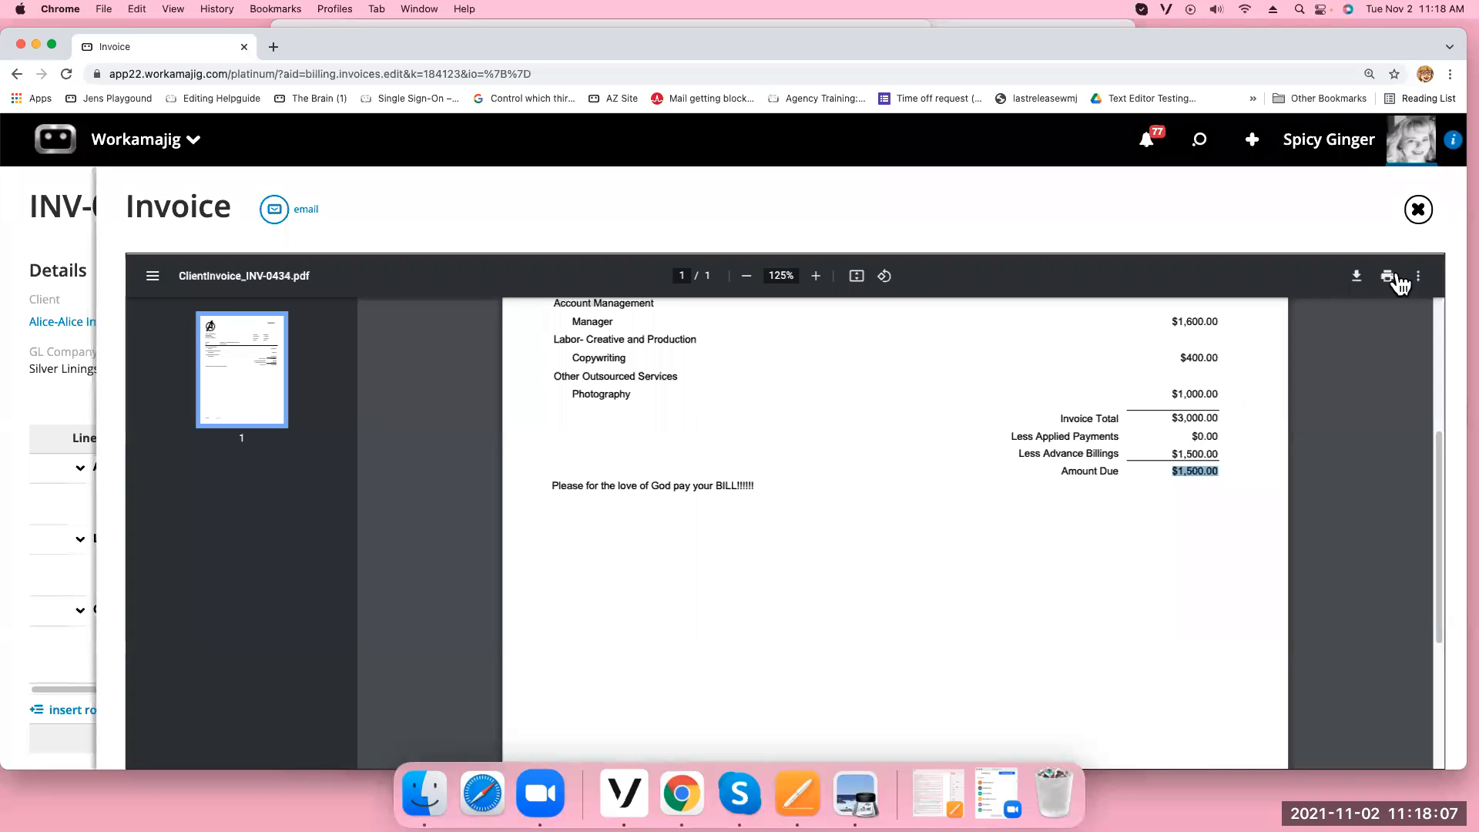
{"action": "left_click", "coordinate": [1419, 208]}
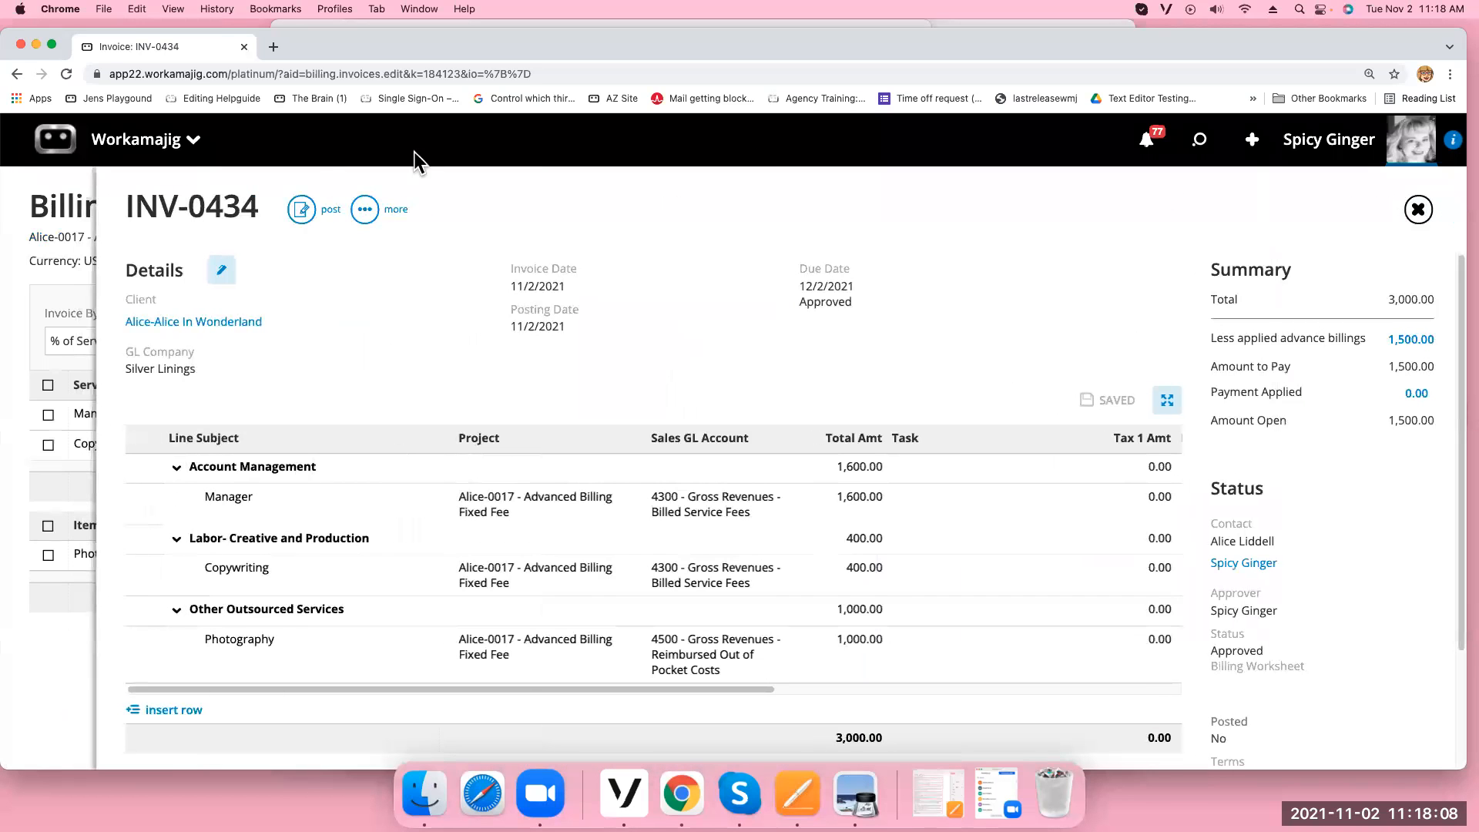
Post INV-0434, confirming 1,500 each to Accounts Receivable and Advance Bill Accrual
{"action": "left_click", "coordinate": [301, 208]}
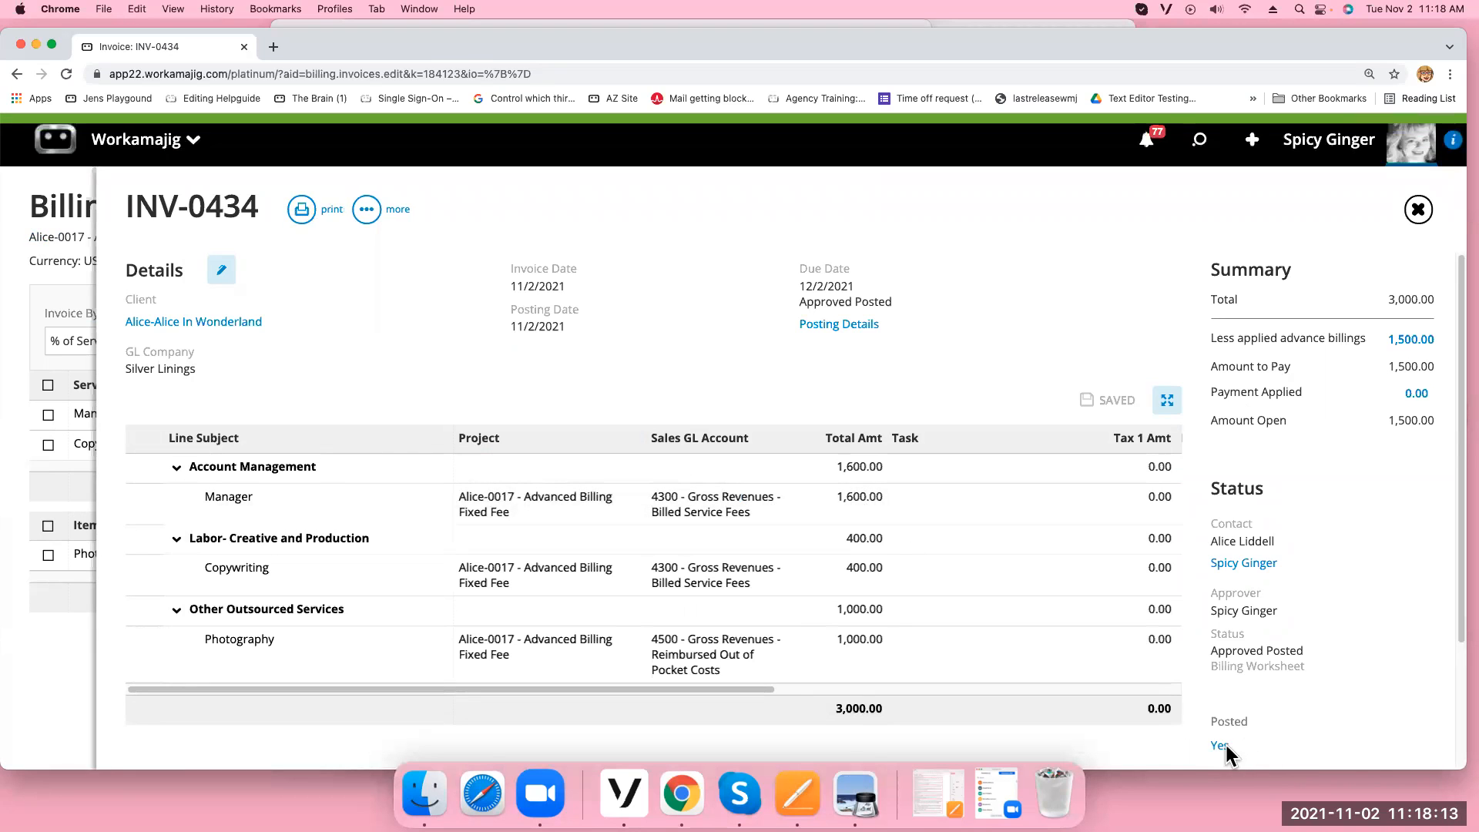
{"action": "left_click", "coordinate": [1223, 746]}
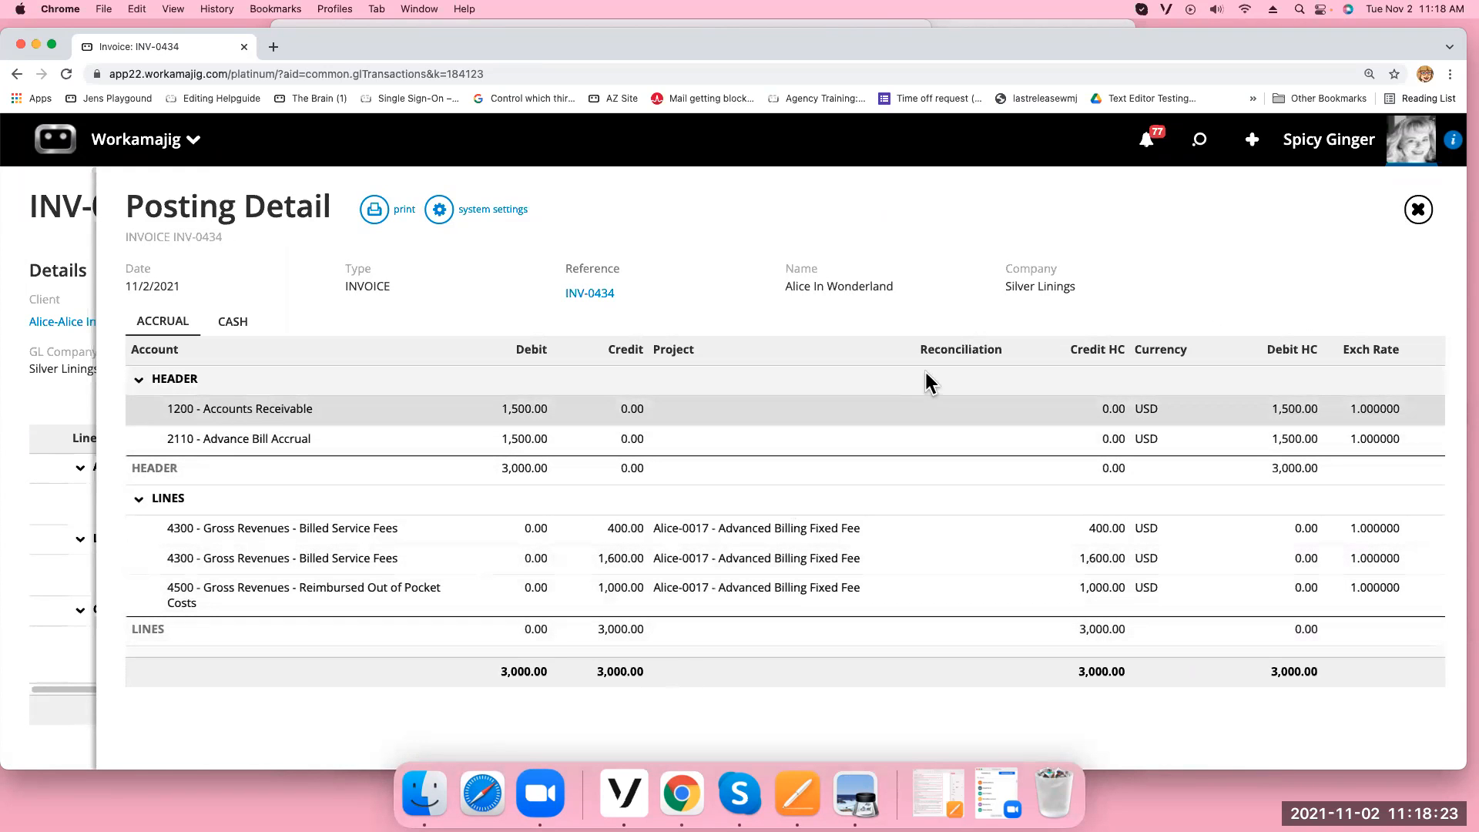
{"action": "left_click", "coordinate": [1418, 210]}
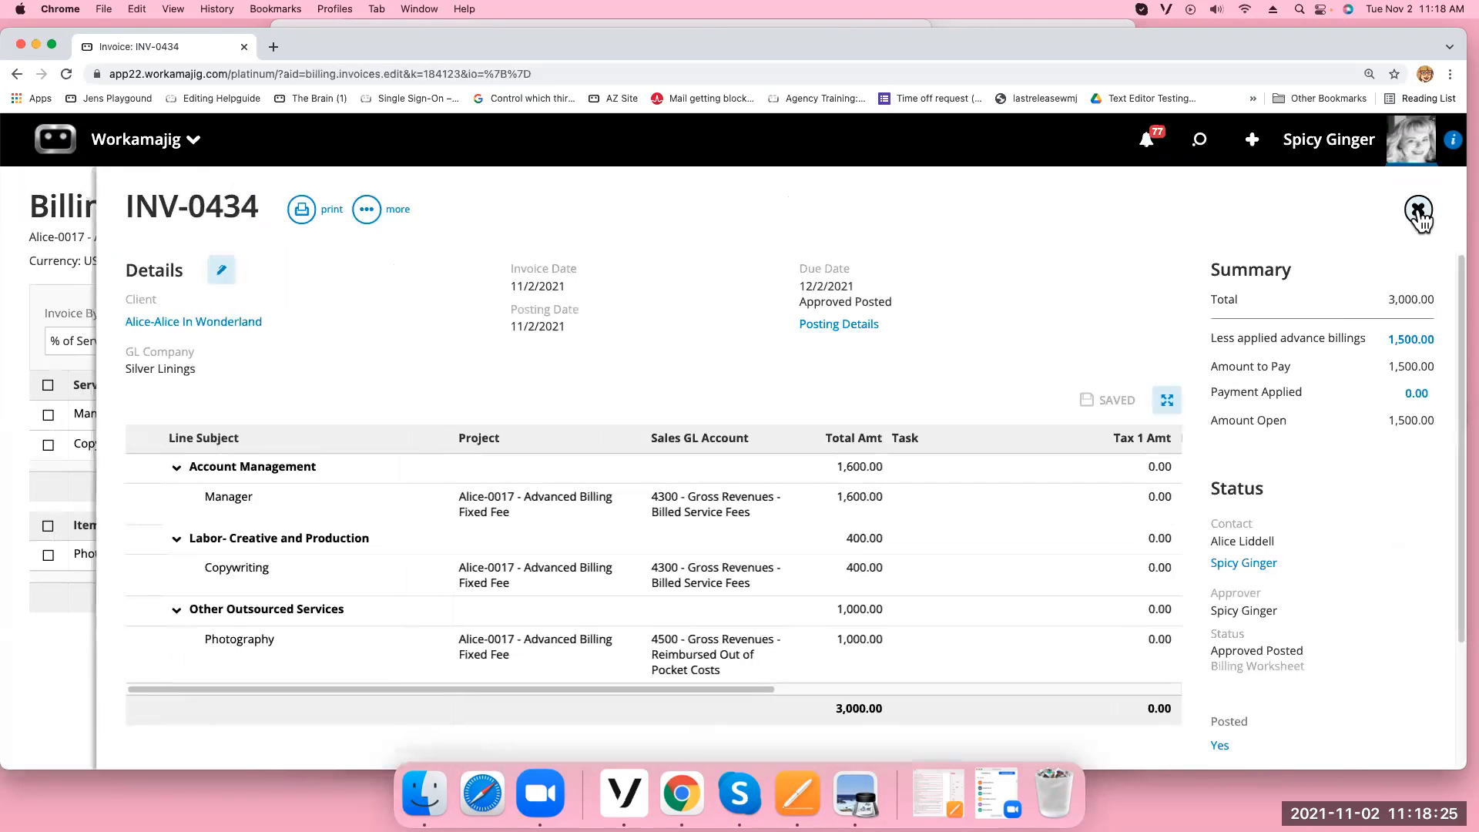
{"action": "left_click", "coordinate": [1418, 211]}
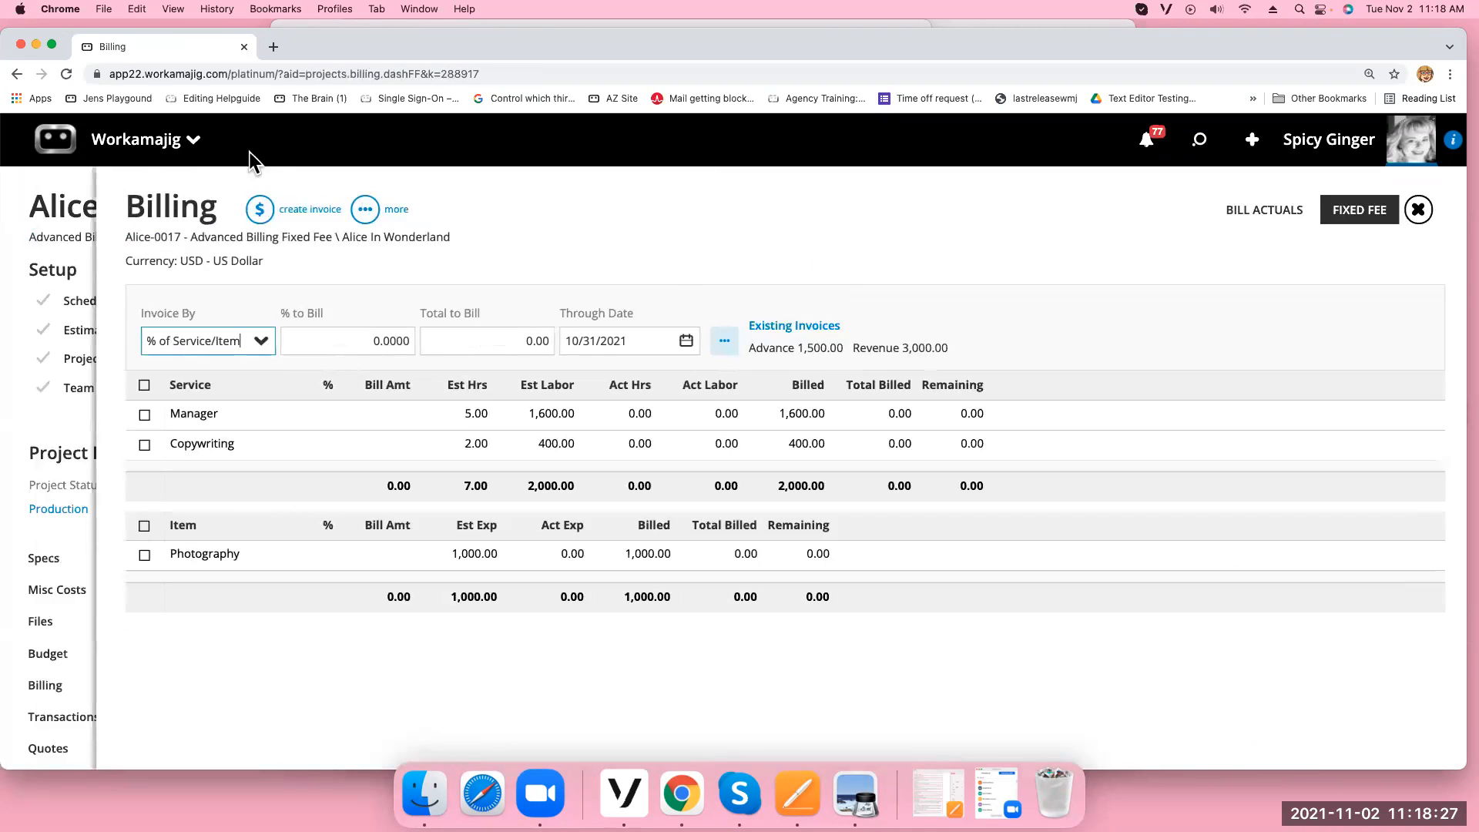
Go to the Projects list under the project manager apps
{"action": "left_click", "coordinate": [189, 142]}
{"action": "left_click", "coordinate": [454, 235]}
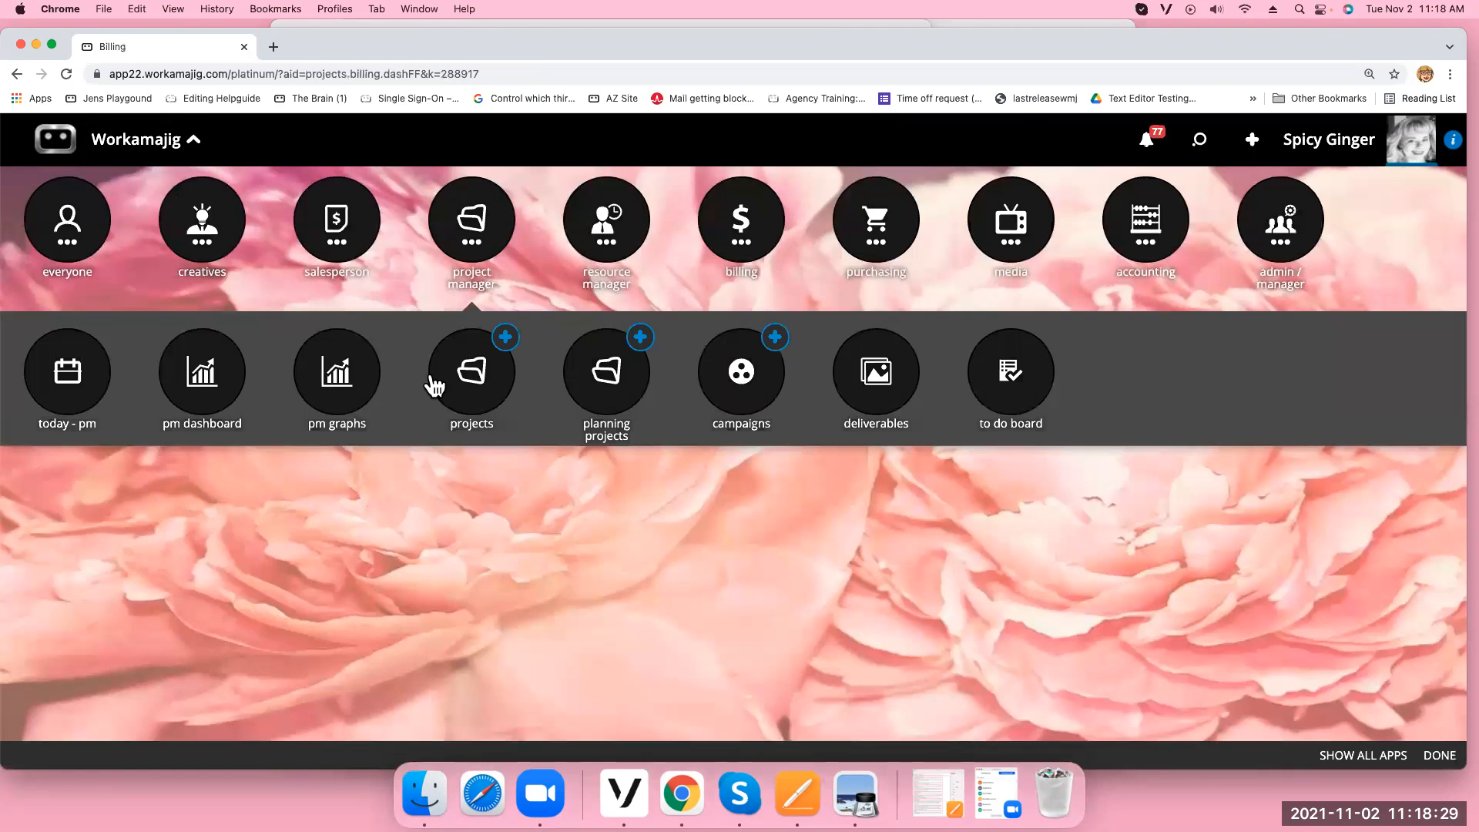
{"action": "left_click", "coordinate": [434, 383]}
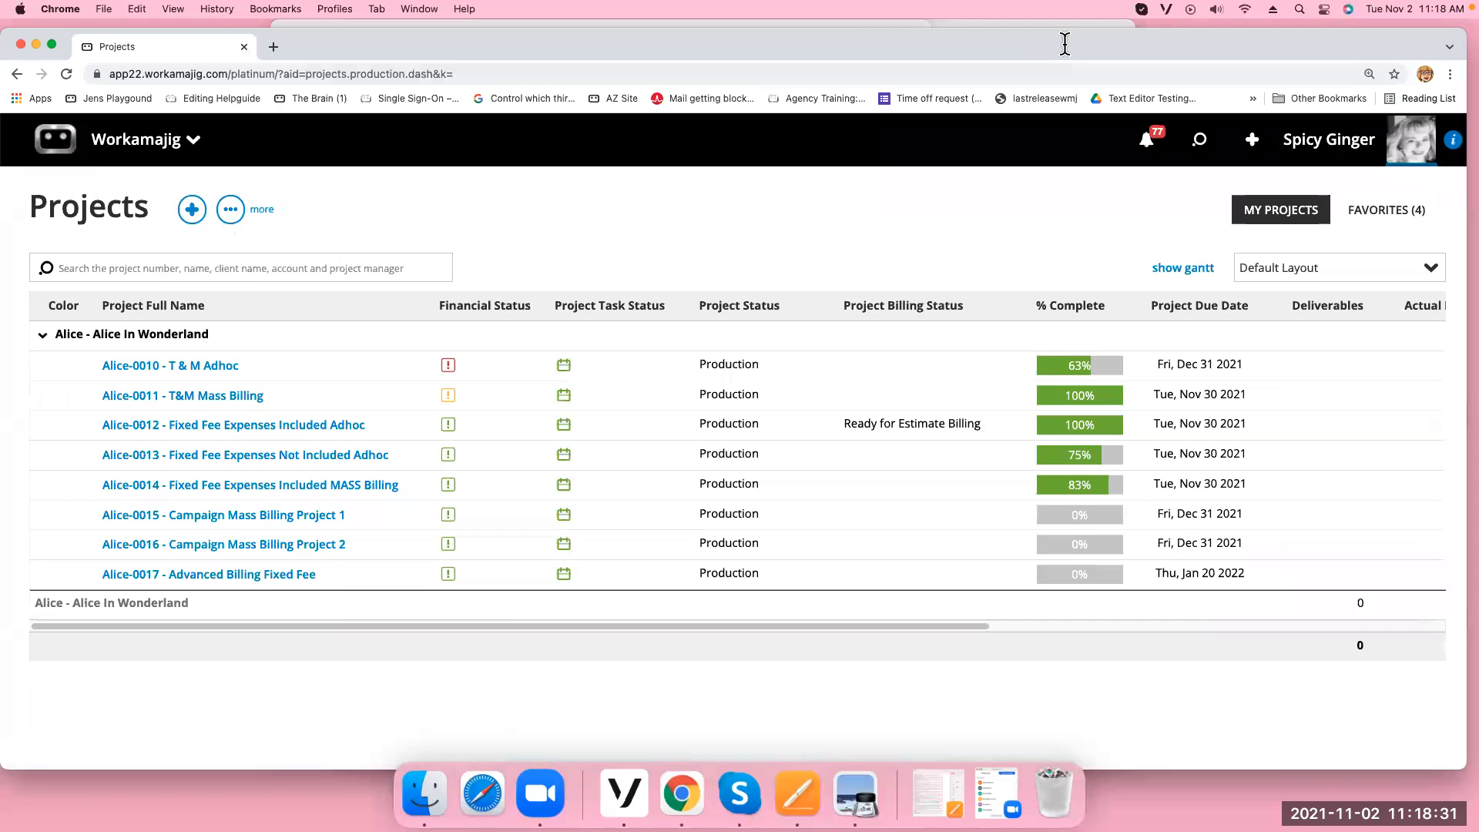
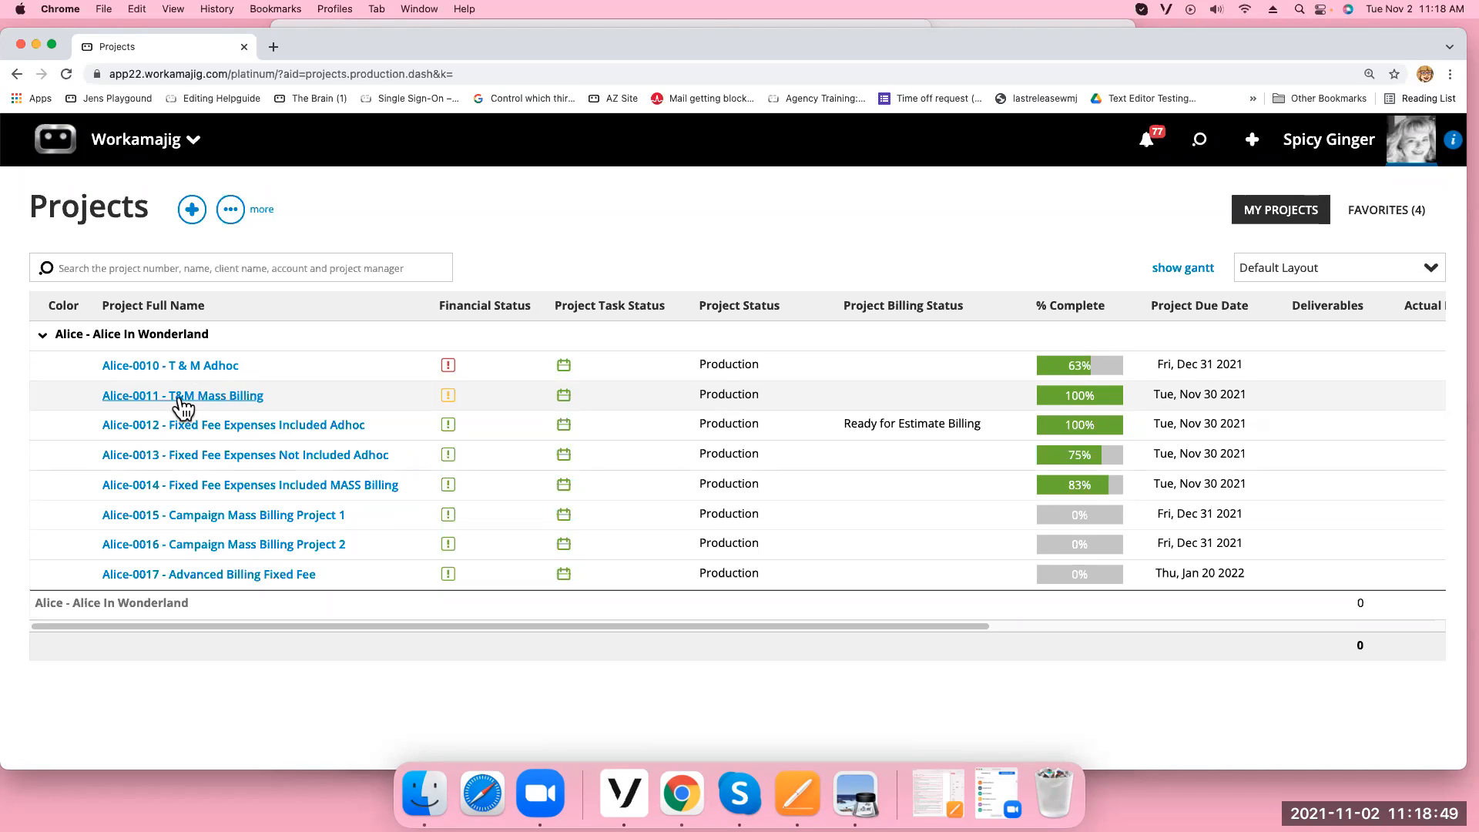
Set project Alice-0011's billing status to Ready for Estimate Billing and save the row
{"action": "left_click", "coordinate": [899, 400]}
{"action": "left_click", "coordinate": [1017, 400]}
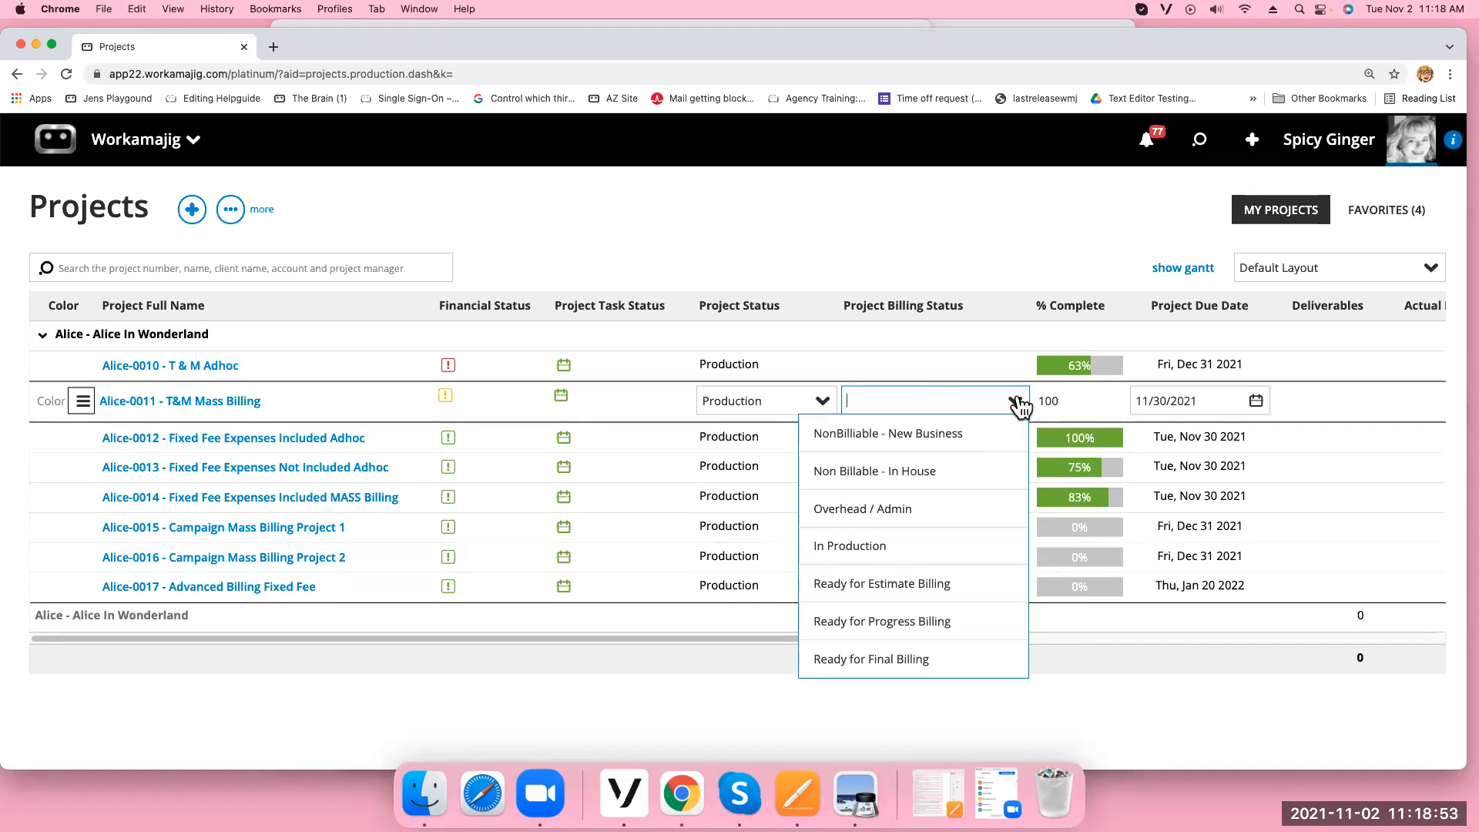
{"action": "left_click", "coordinate": [934, 583]}
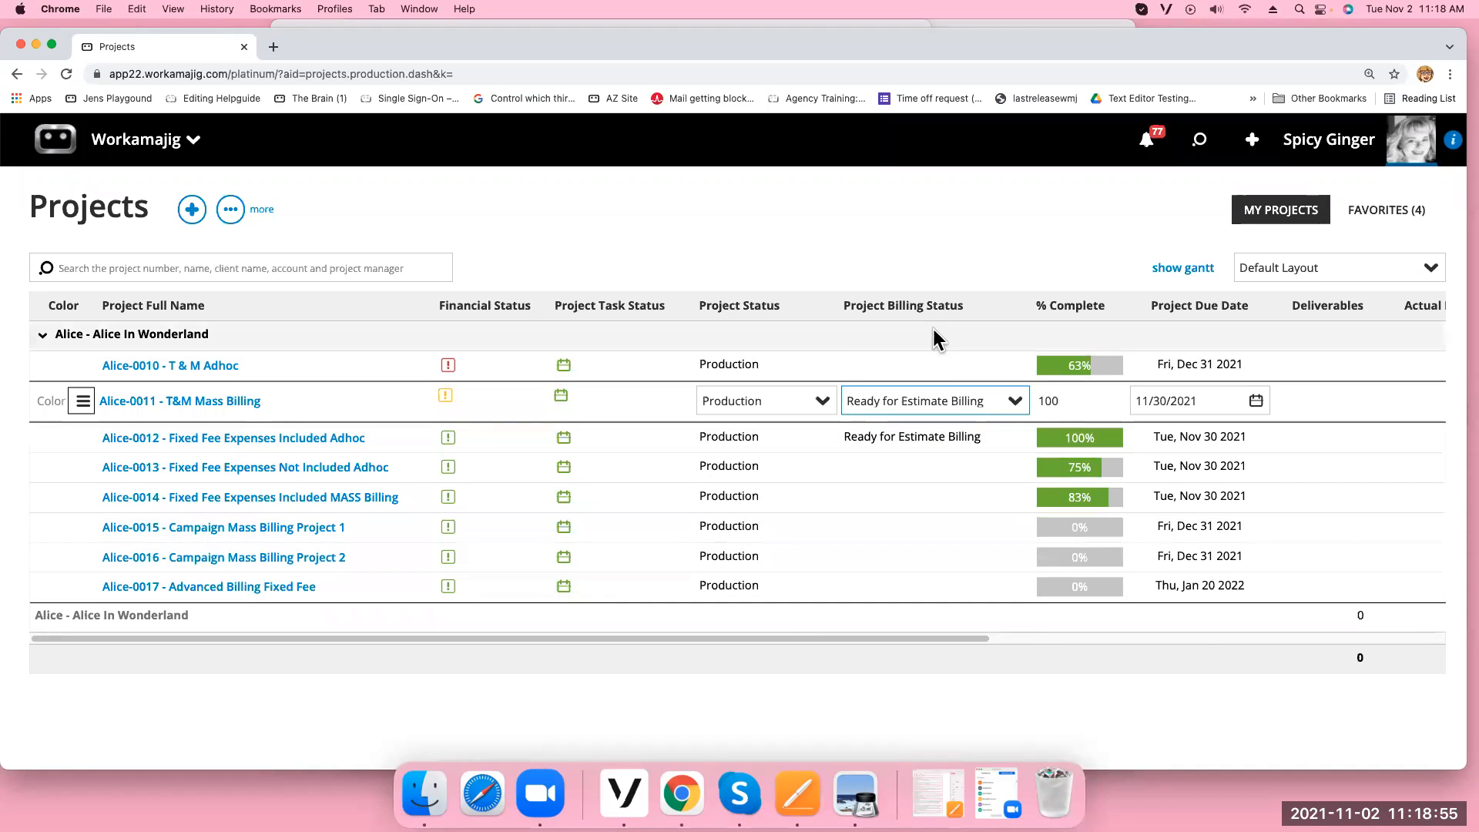
{"action": "left_click", "coordinate": [920, 221]}
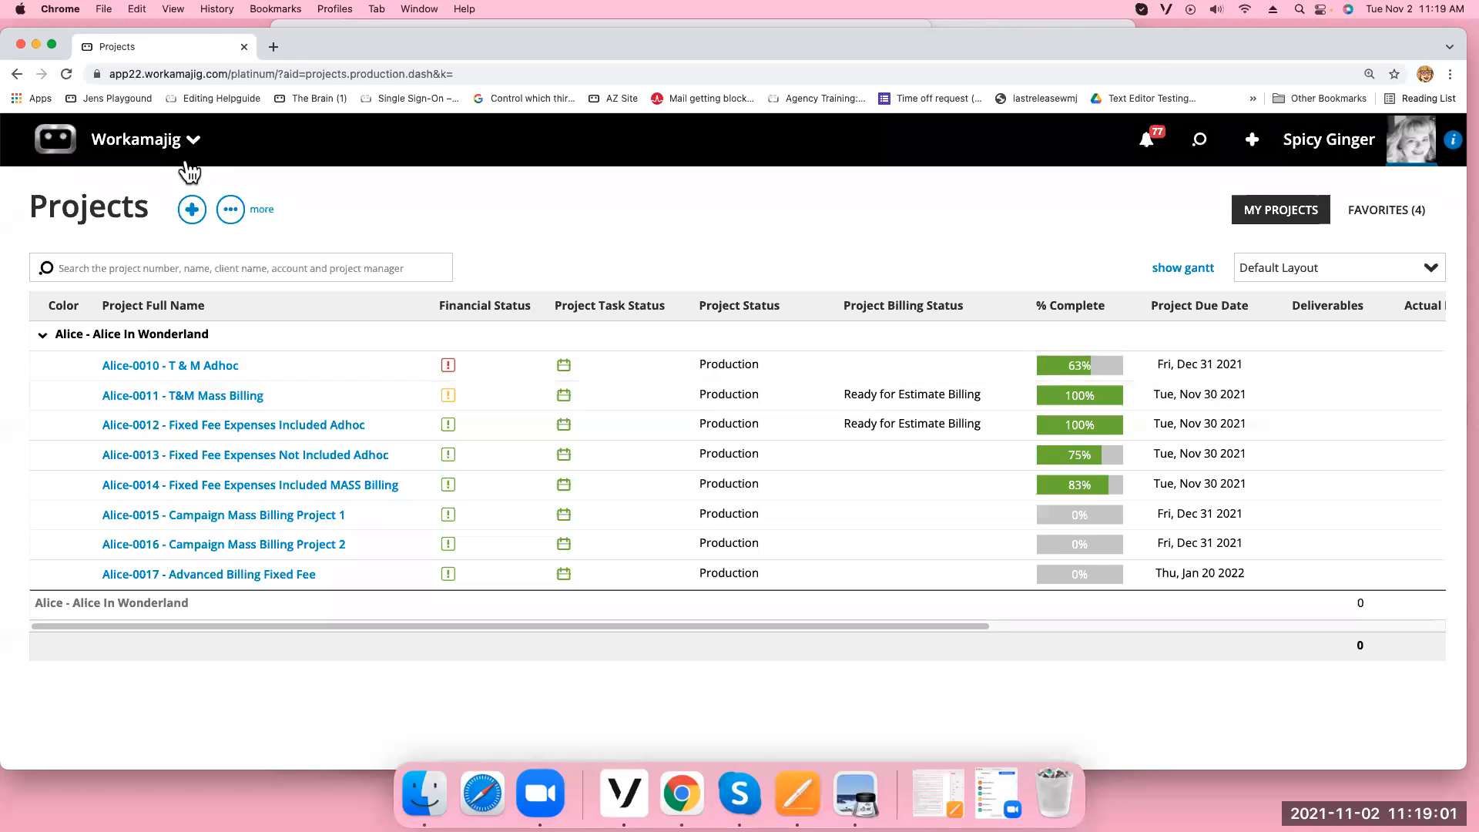
Go to the Today - Billing page and start mass billing for the Fixed Fee amount
{"action": "left_click", "coordinate": [164, 145]}
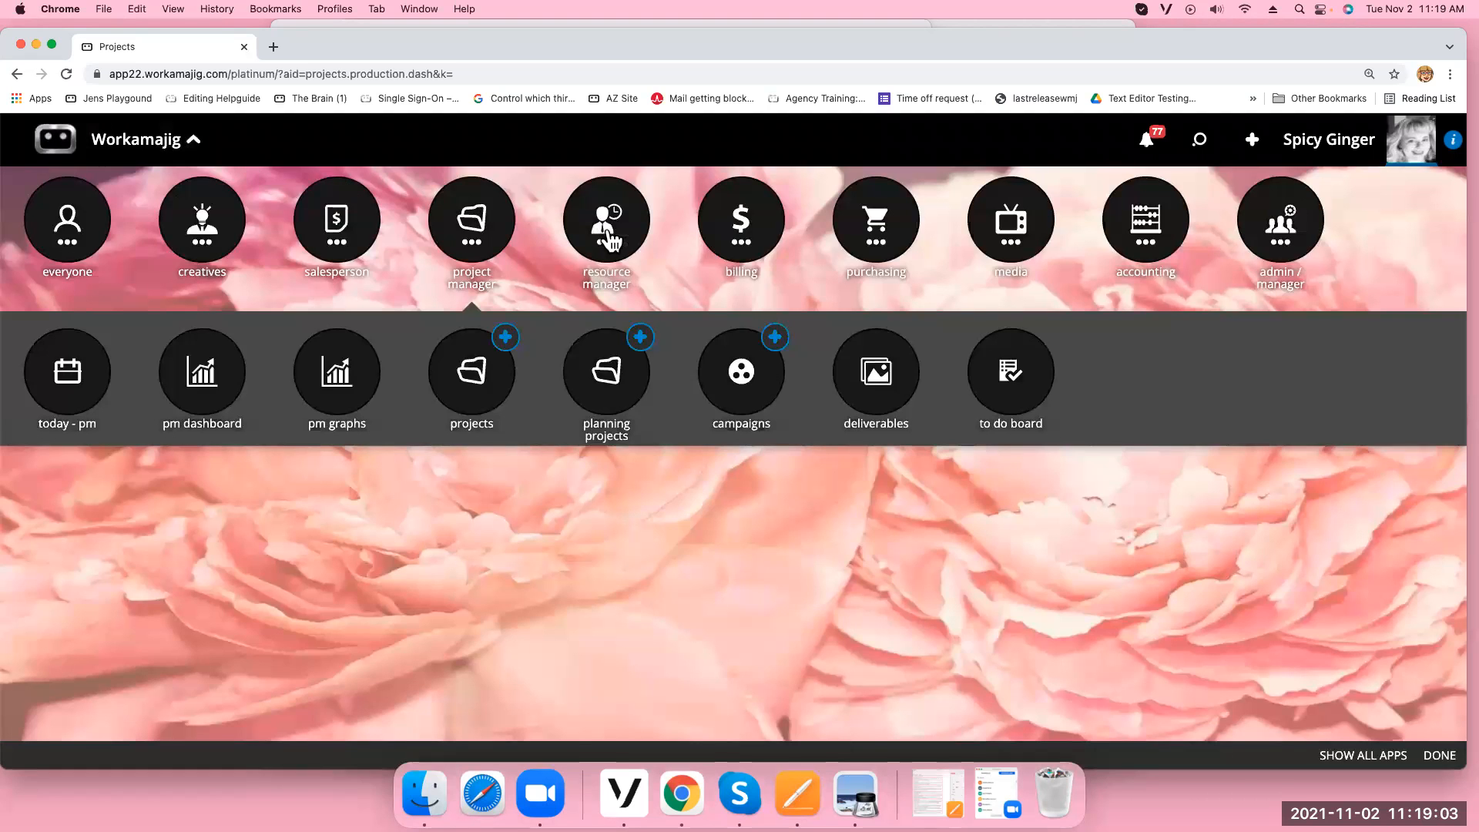
{"action": "left_click", "coordinate": [741, 248]}
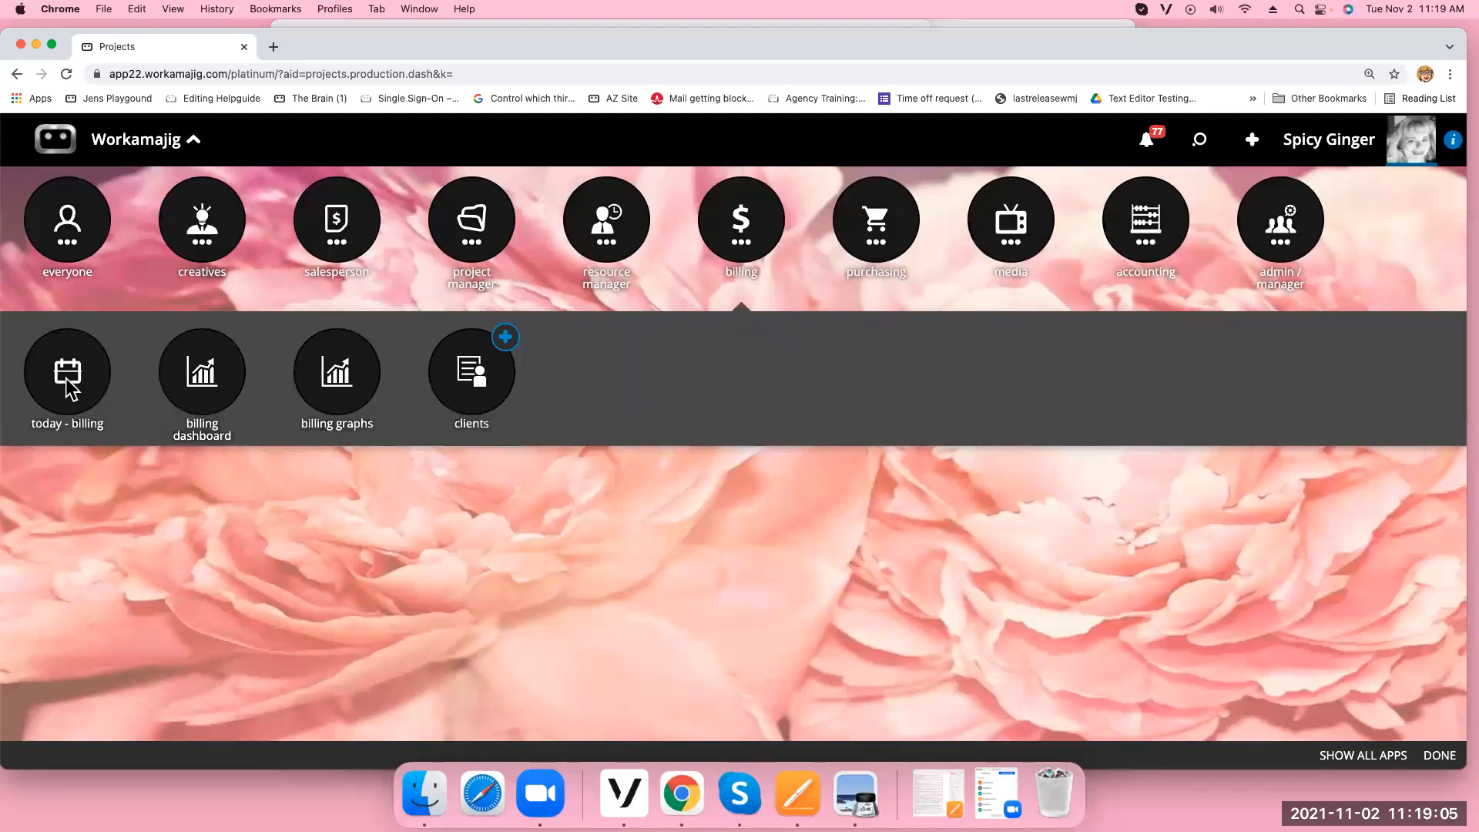
{"action": "left_click", "coordinate": [67, 381]}
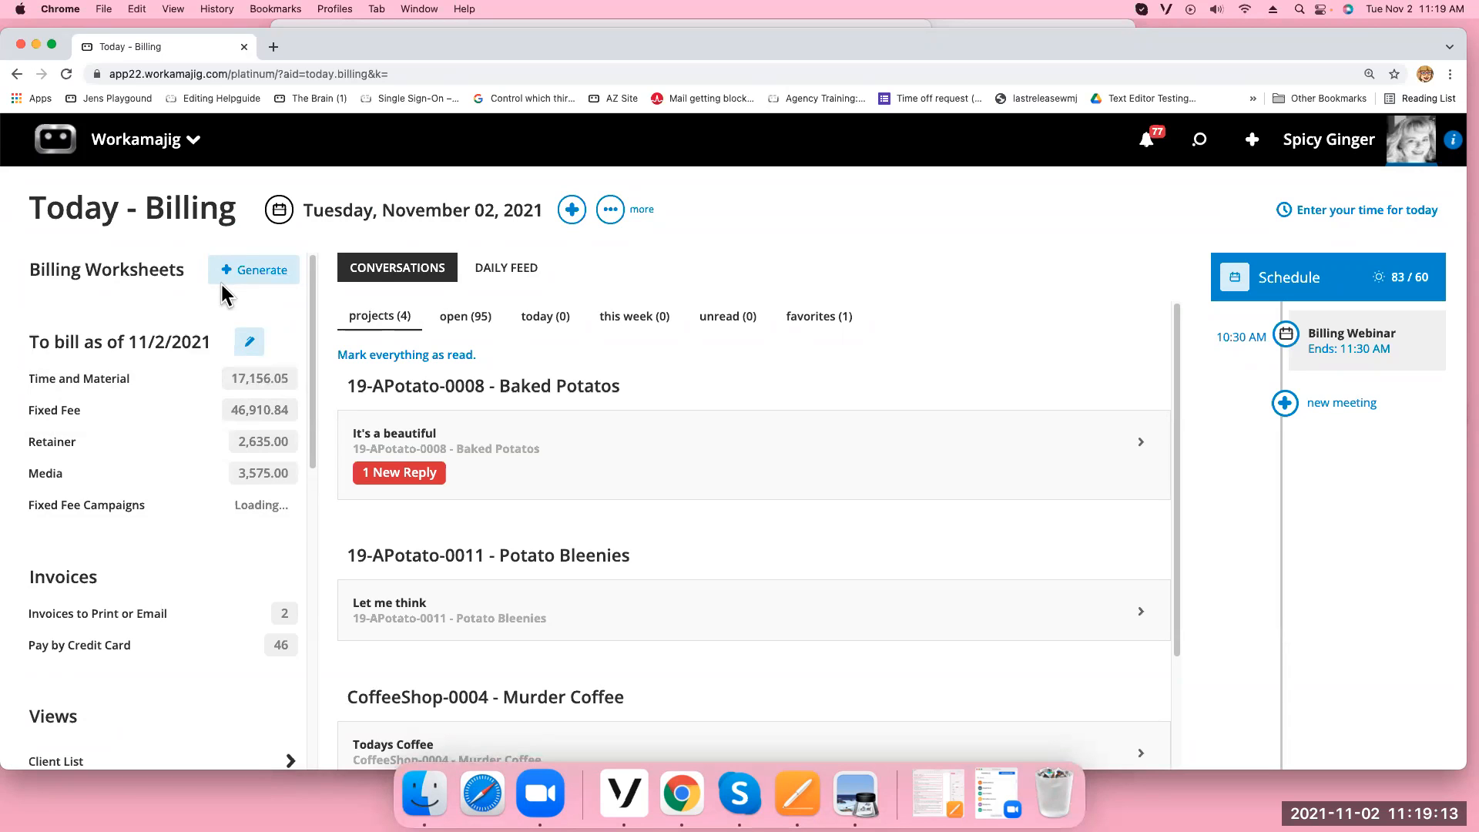
{"action": "left_click", "coordinate": [255, 420]}
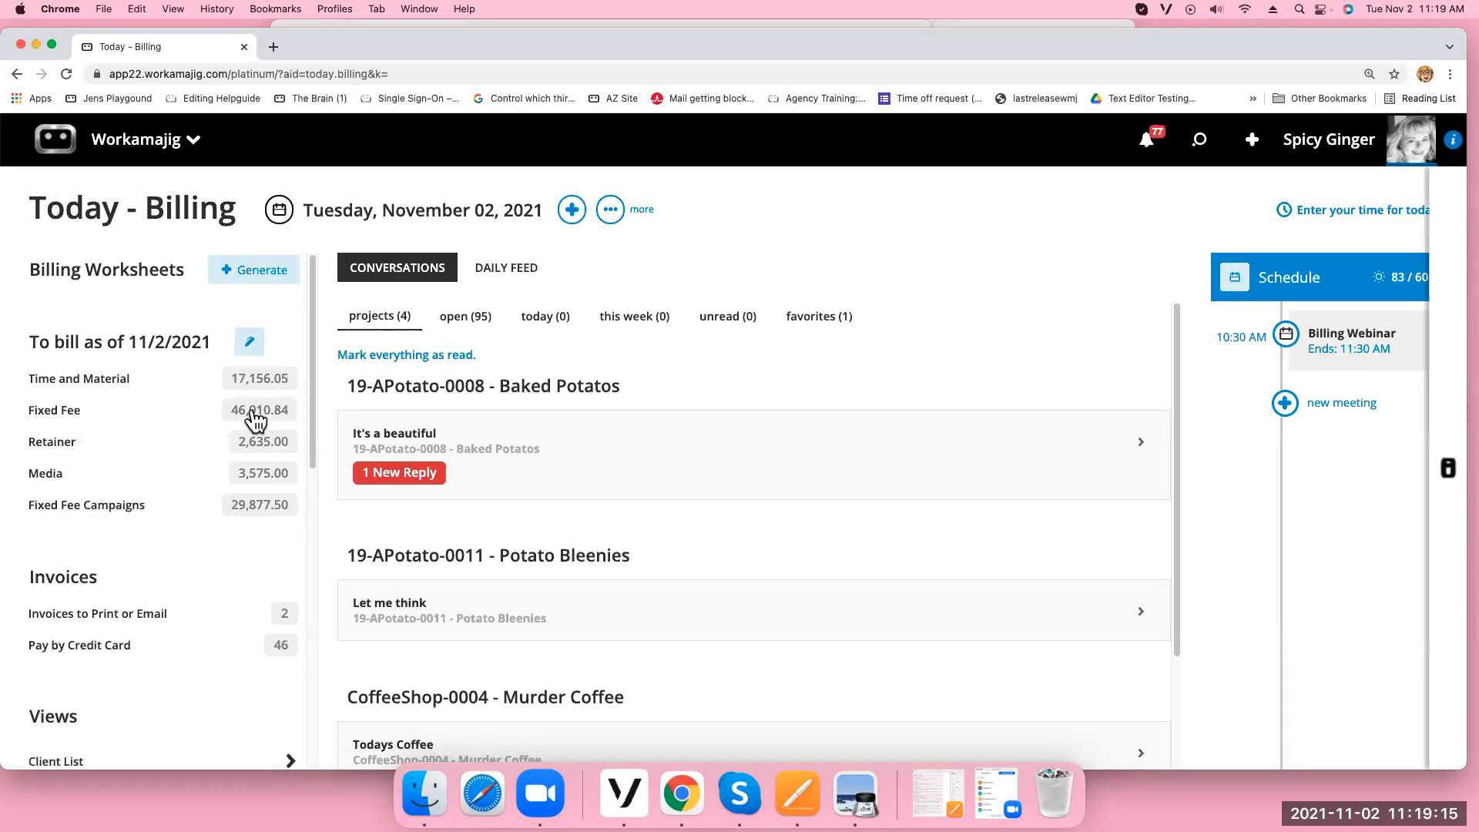
List unbilled fixed-fee projects for client Alice-Alice In Wonderland
{"action": "left_click", "coordinate": [292, 320]}
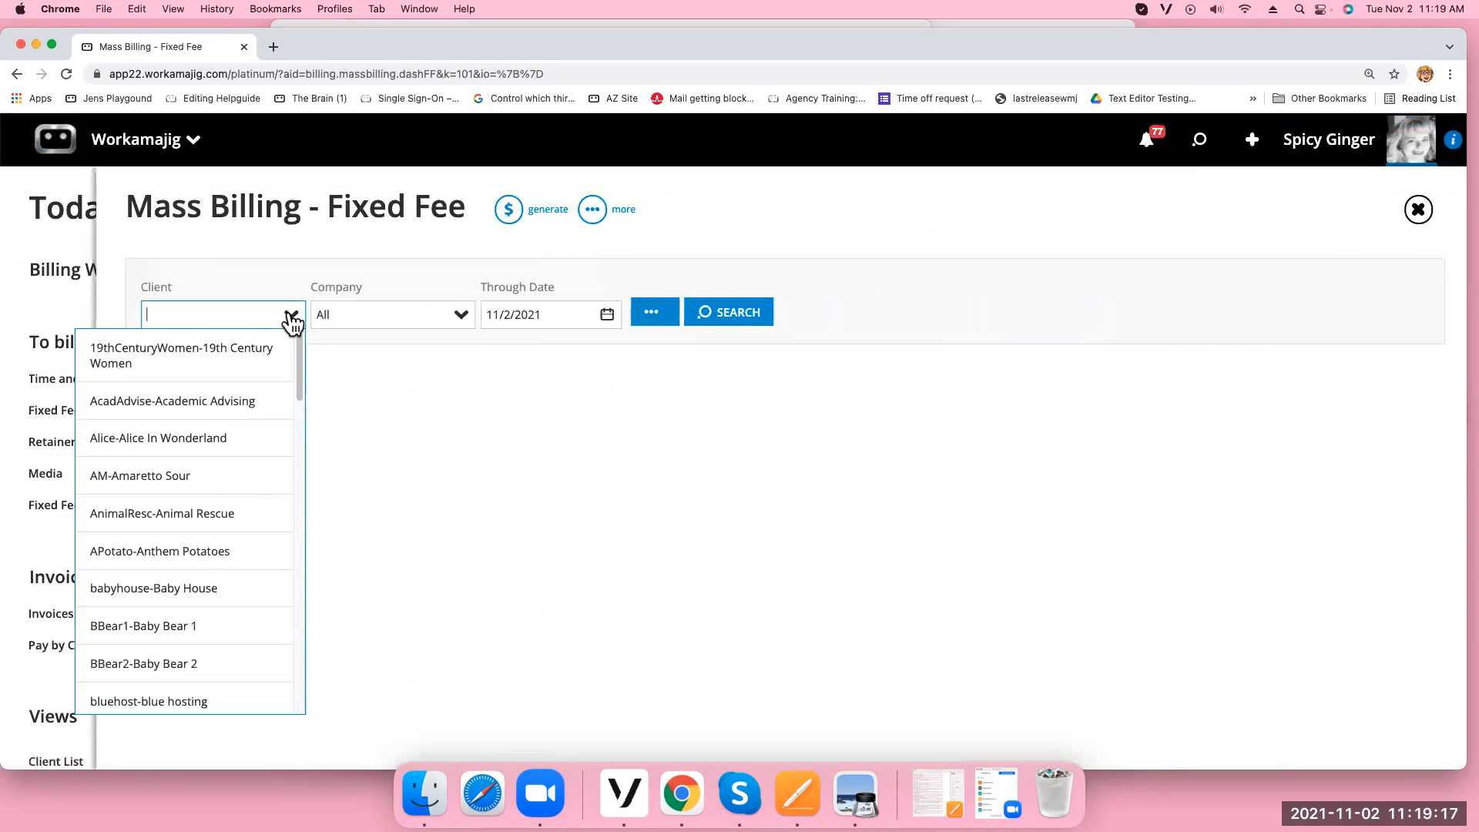
{"action": "type", "text": "alice"}
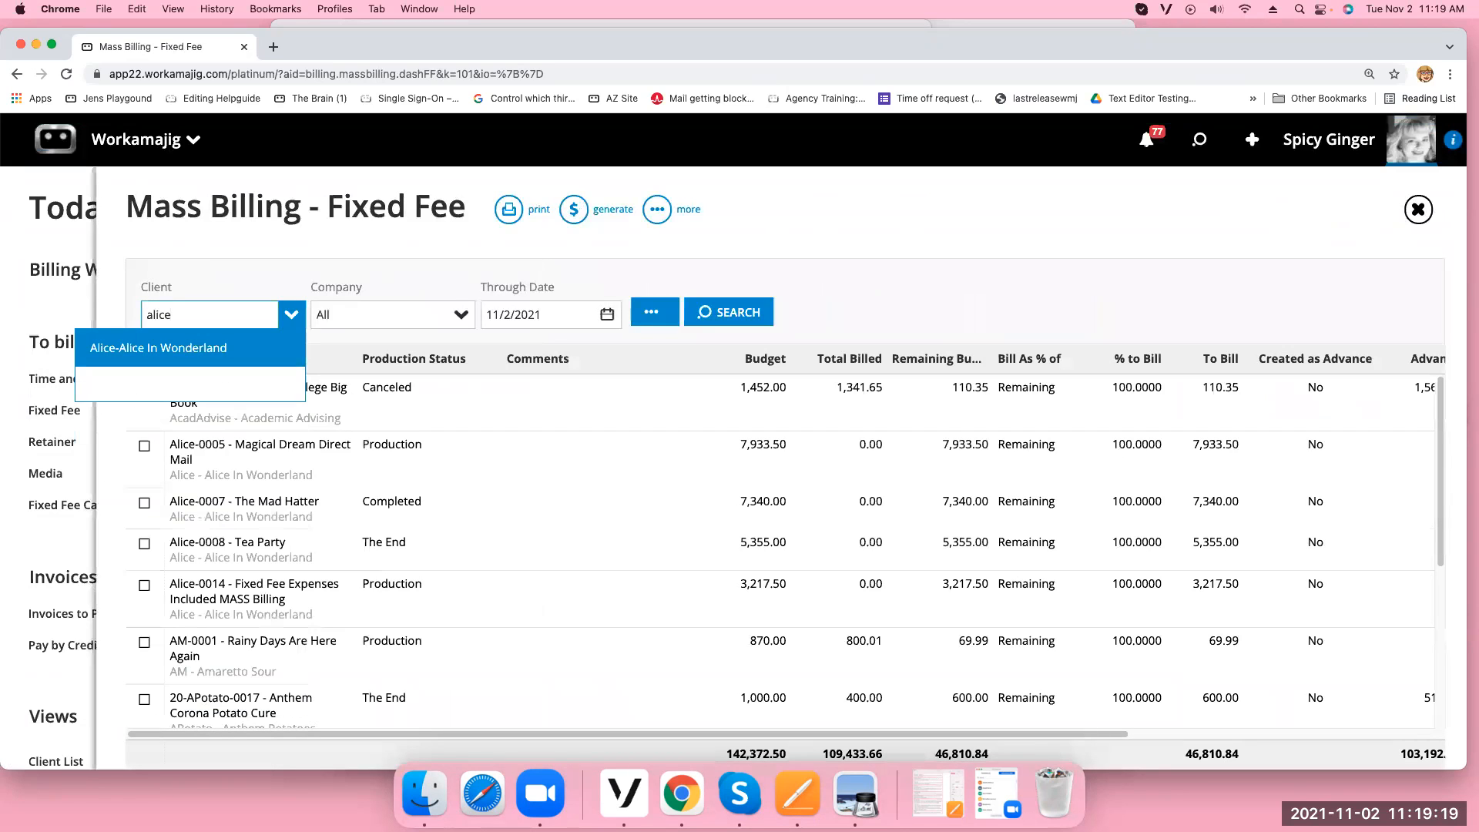
{"action": "left_click", "coordinate": [238, 344]}
{"action": "left_click", "coordinate": [735, 322]}
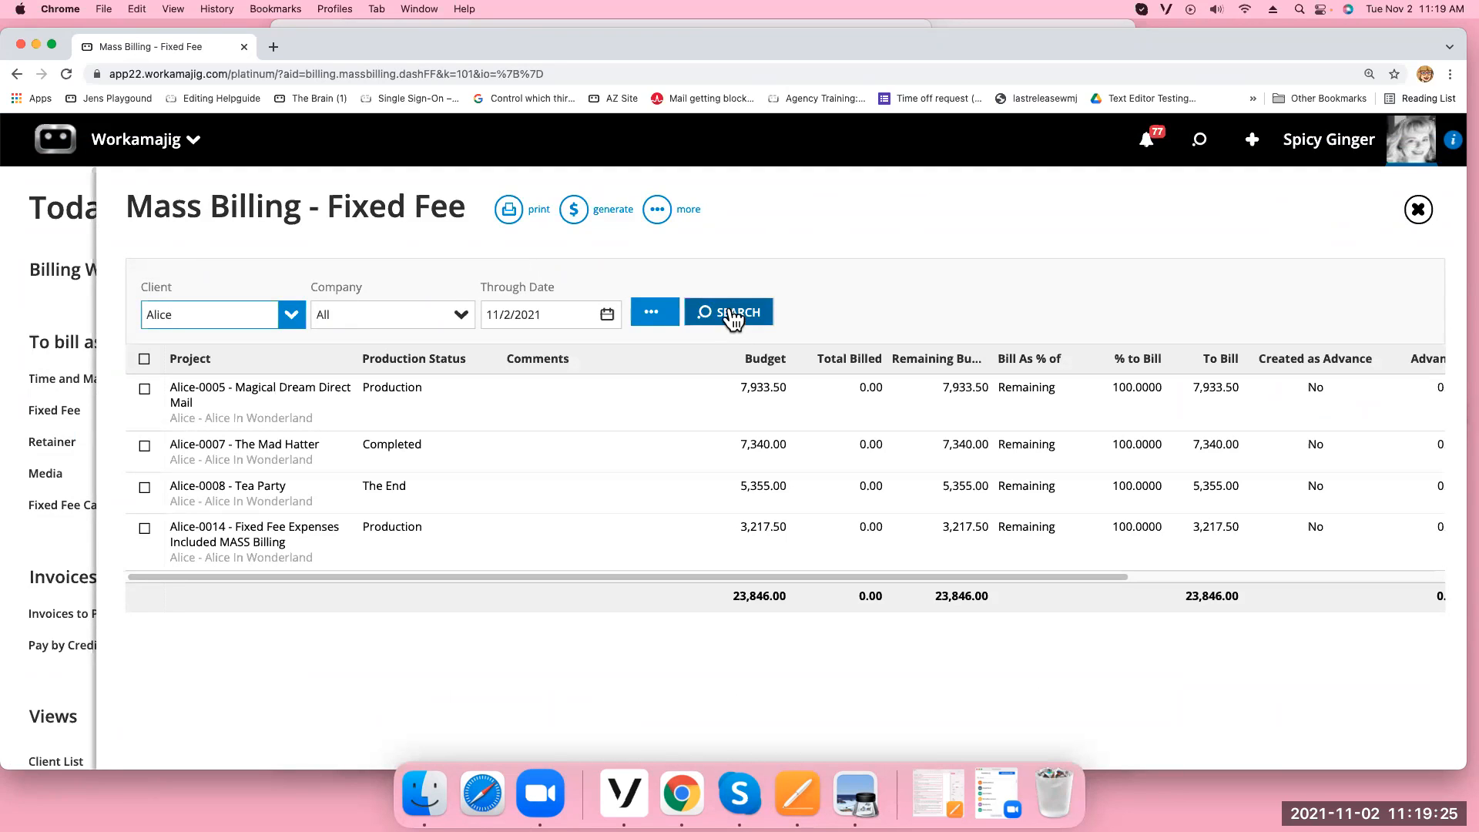
Filter the project list by Ready for Progress Billing status and search again
{"action": "left_click", "coordinate": [653, 315]}
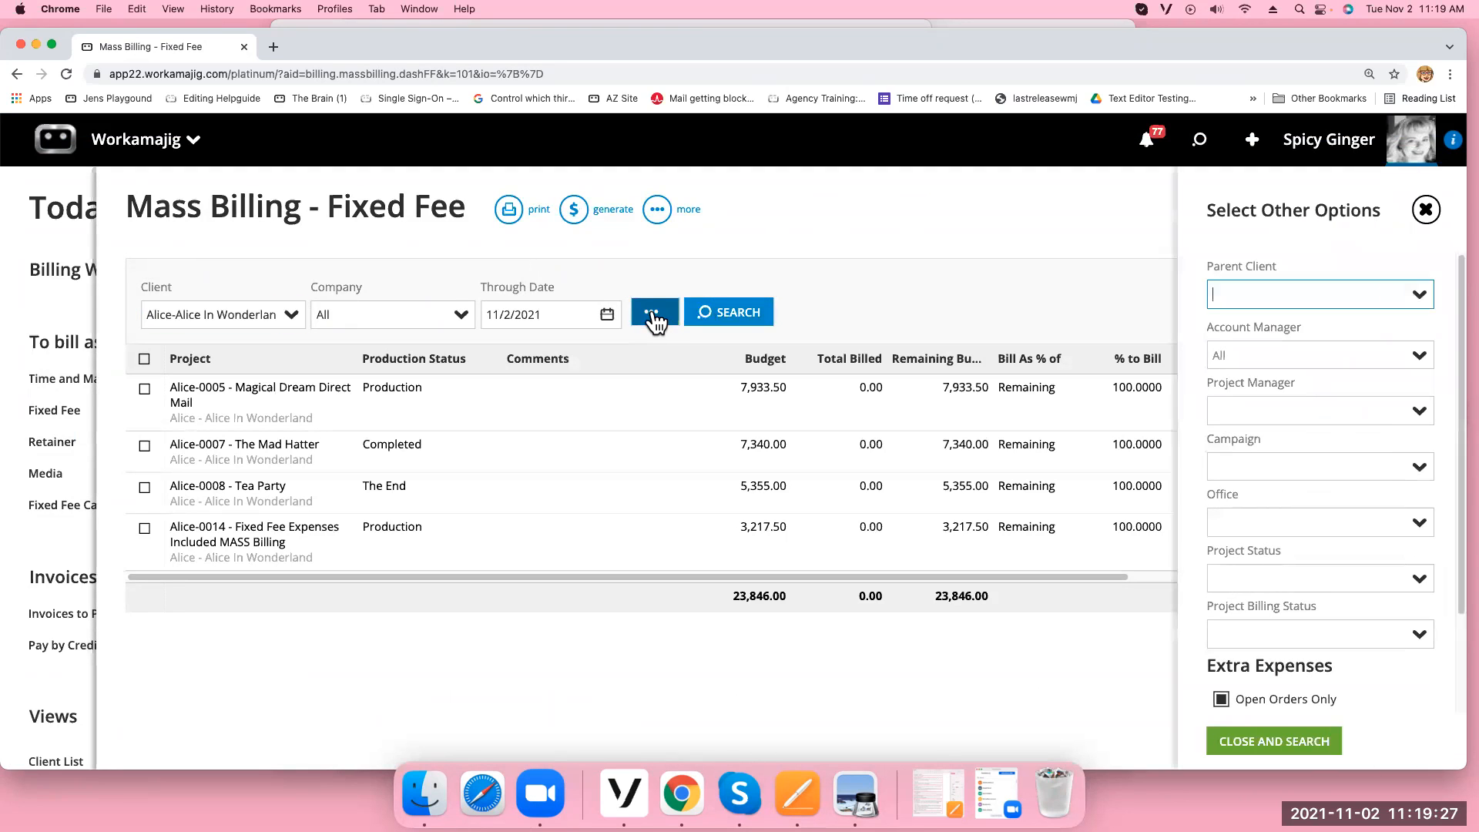
{"action": "left_click", "coordinate": [1420, 639]}
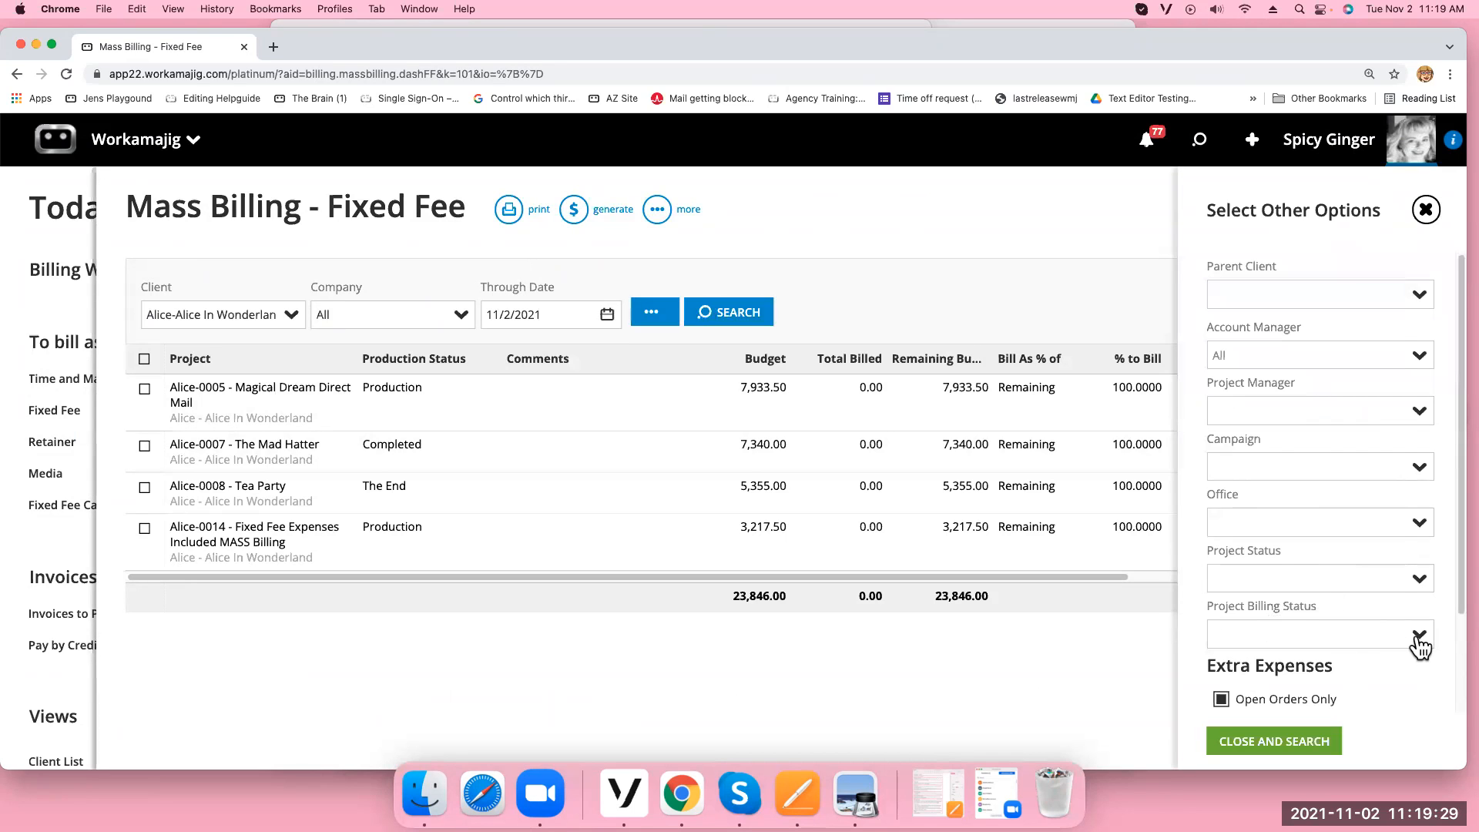
{"action": "left_click", "coordinate": [1302, 524]}
{"action": "left_click", "coordinate": [1285, 744]}
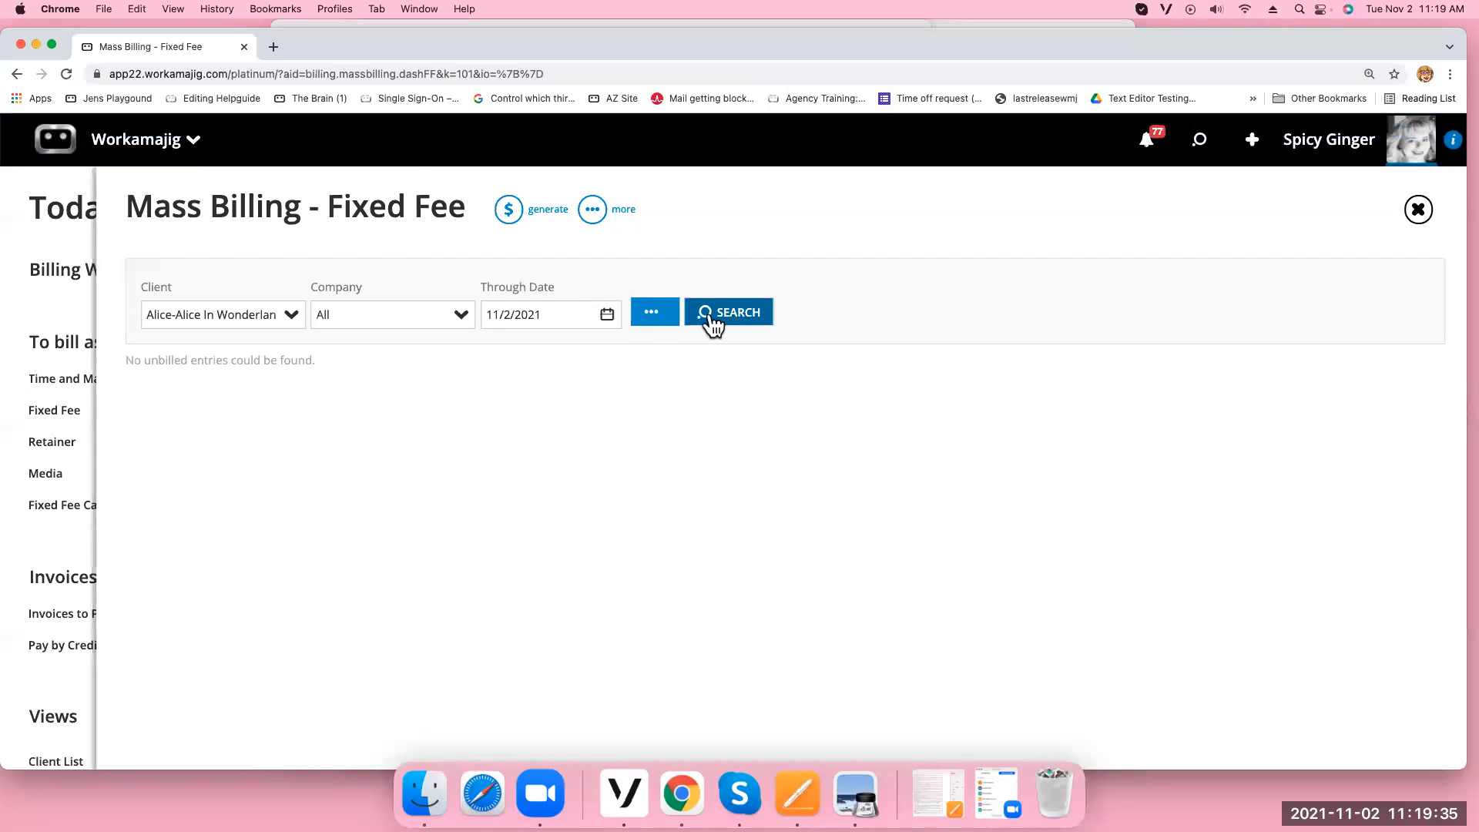
Switch the billing status filter to Ready for Estimate Billing and rerun the search
{"action": "left_click", "coordinate": [644, 316]}
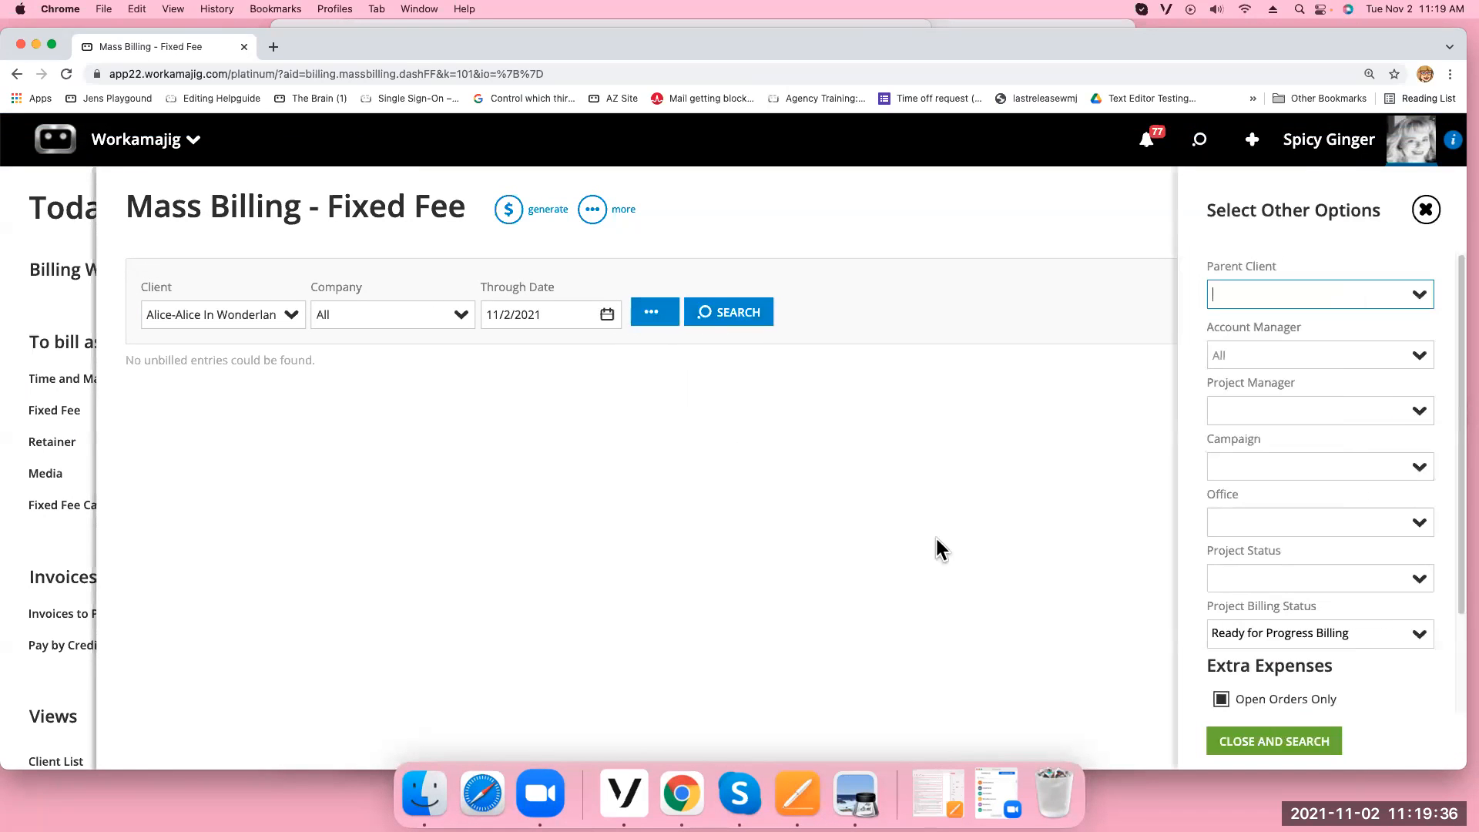
{"action": "left_click", "coordinate": [1412, 630]}
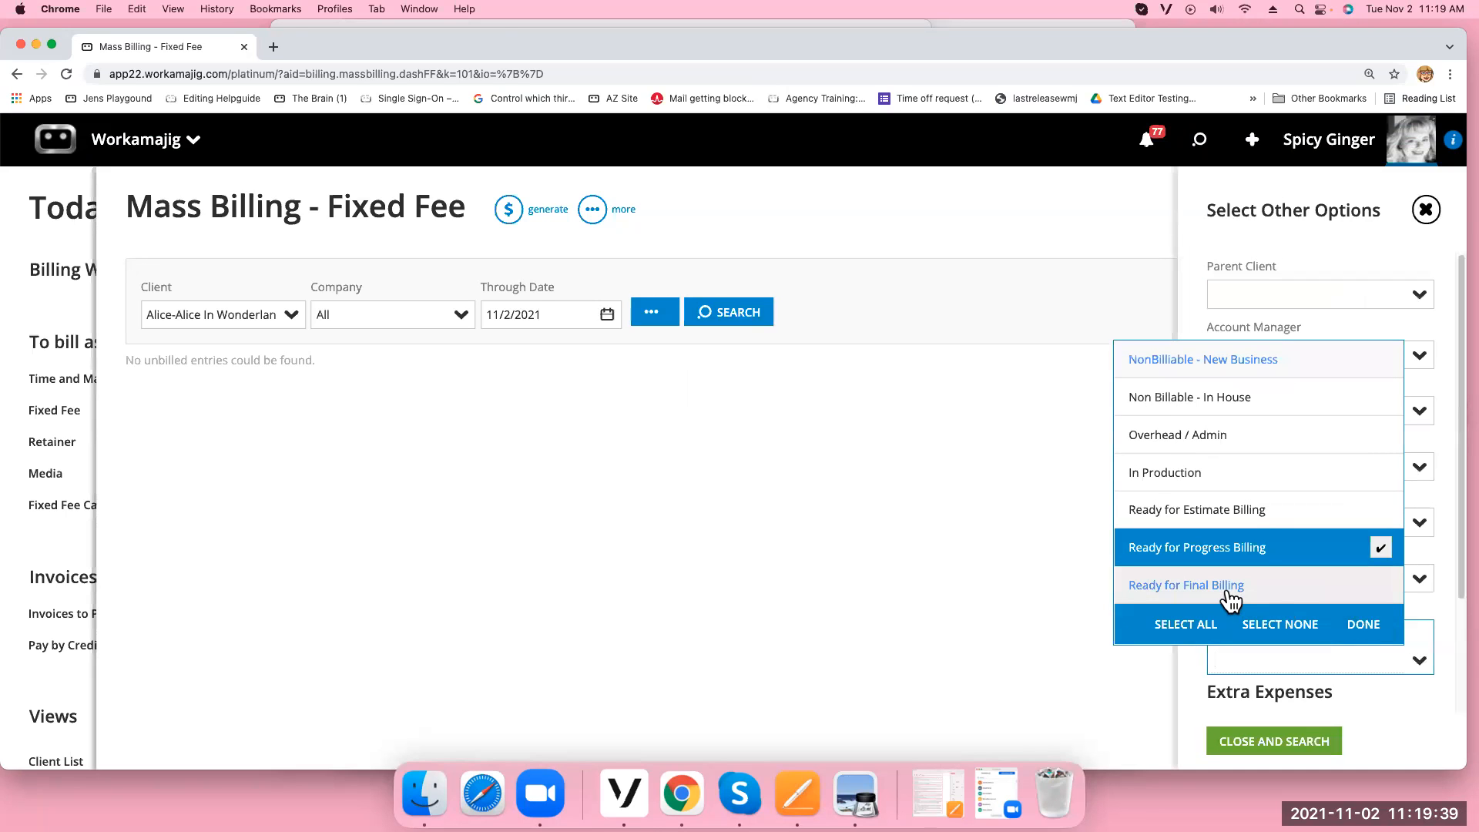
{"action": "left_click", "coordinate": [1180, 512]}
{"action": "left_click", "coordinate": [1380, 548]}
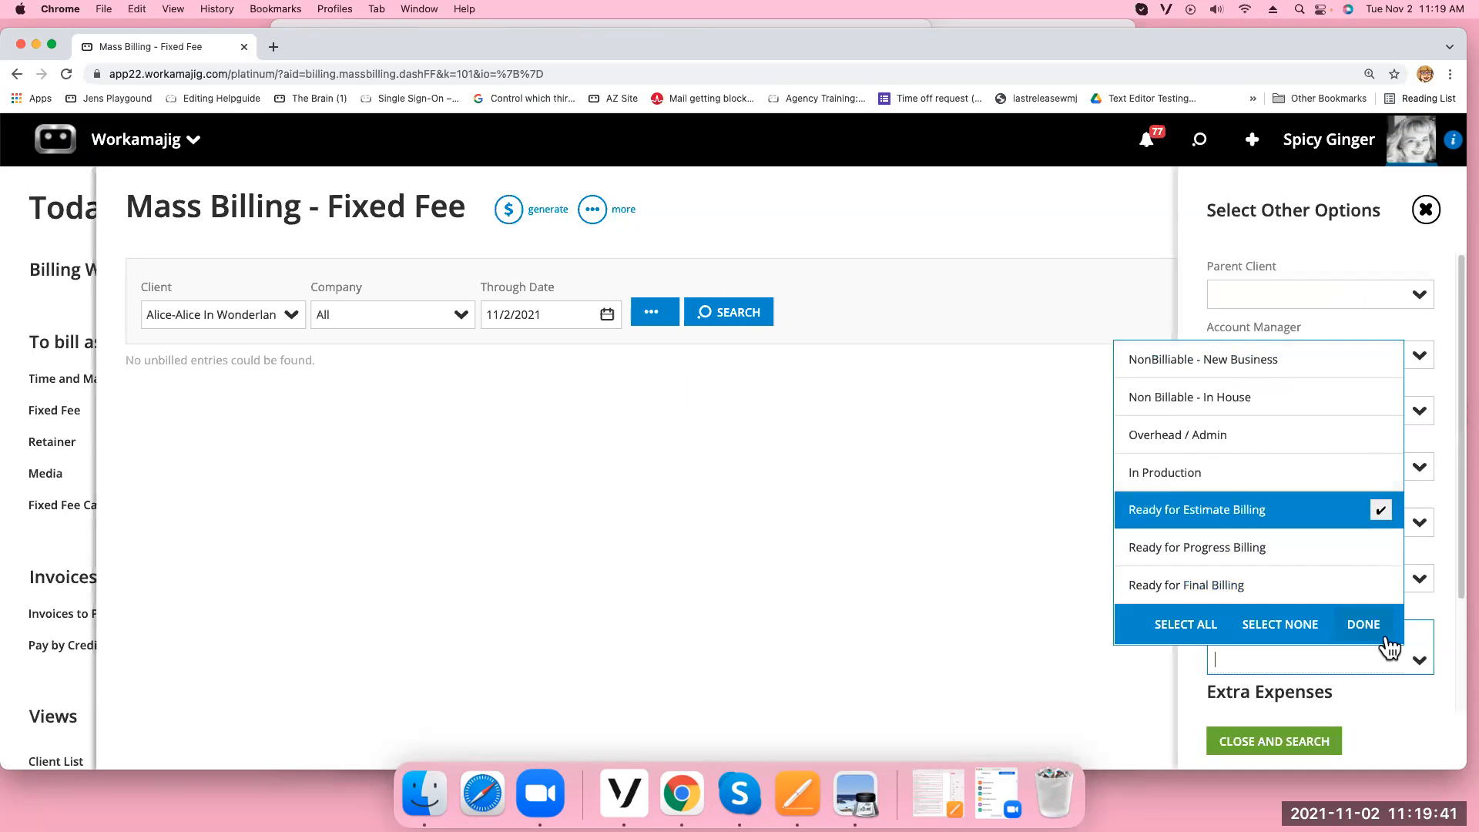
{"action": "left_click", "coordinate": [1315, 743]}
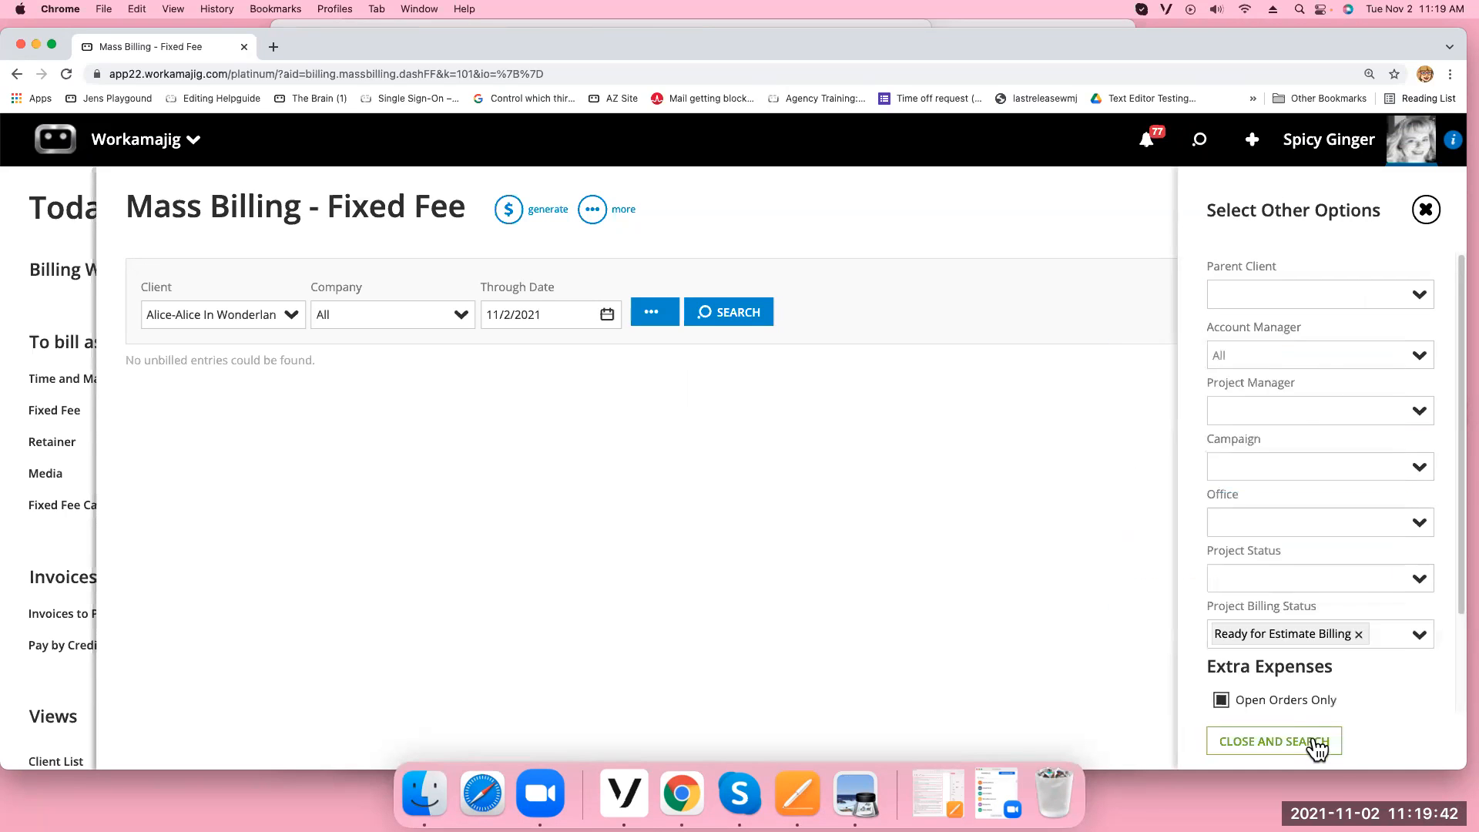
{"action": "left_click", "coordinate": [731, 316]}
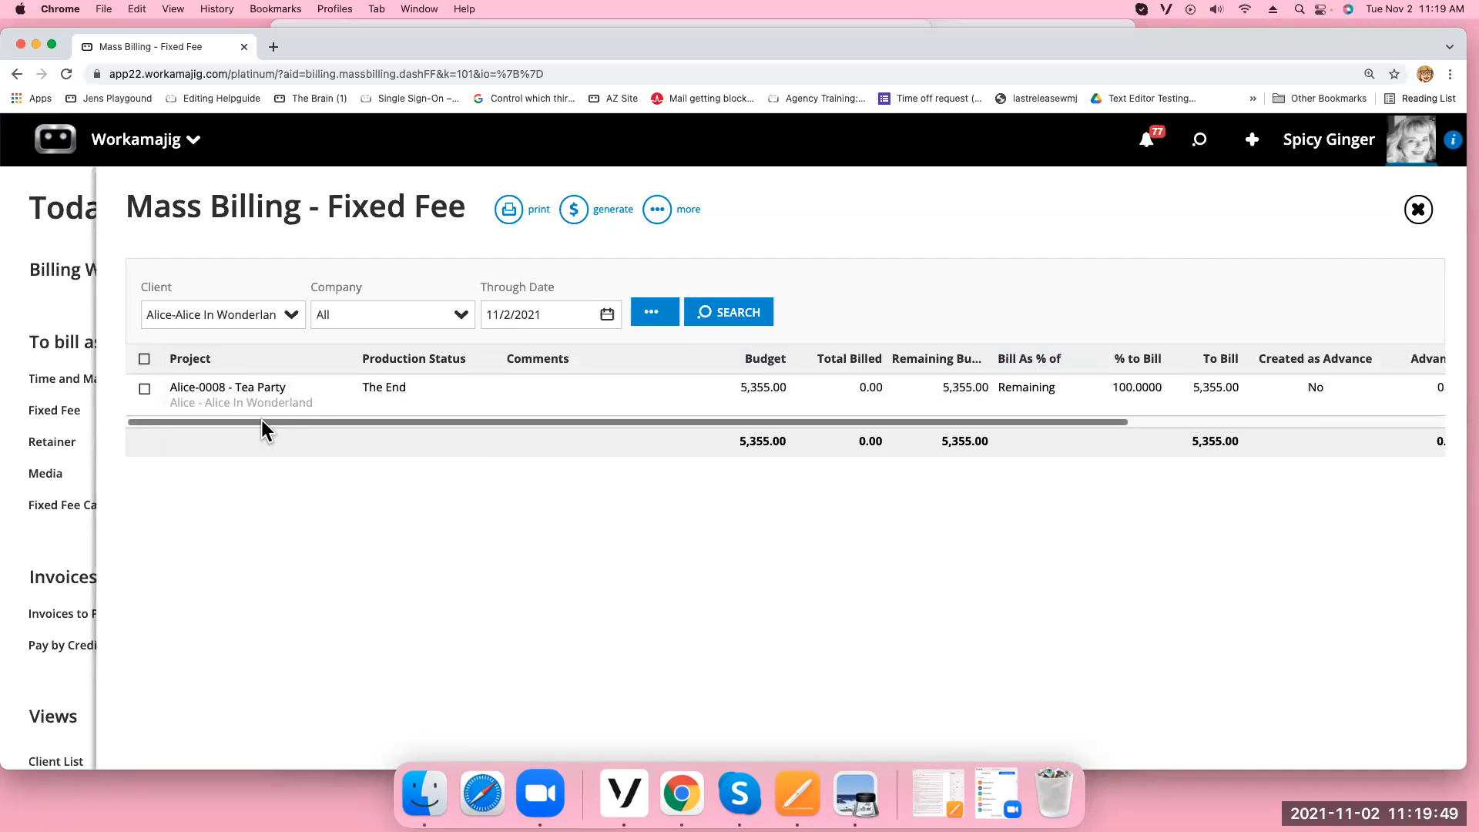
Clear the project billing status filter and rerun the search
{"action": "left_click", "coordinate": [648, 316]}
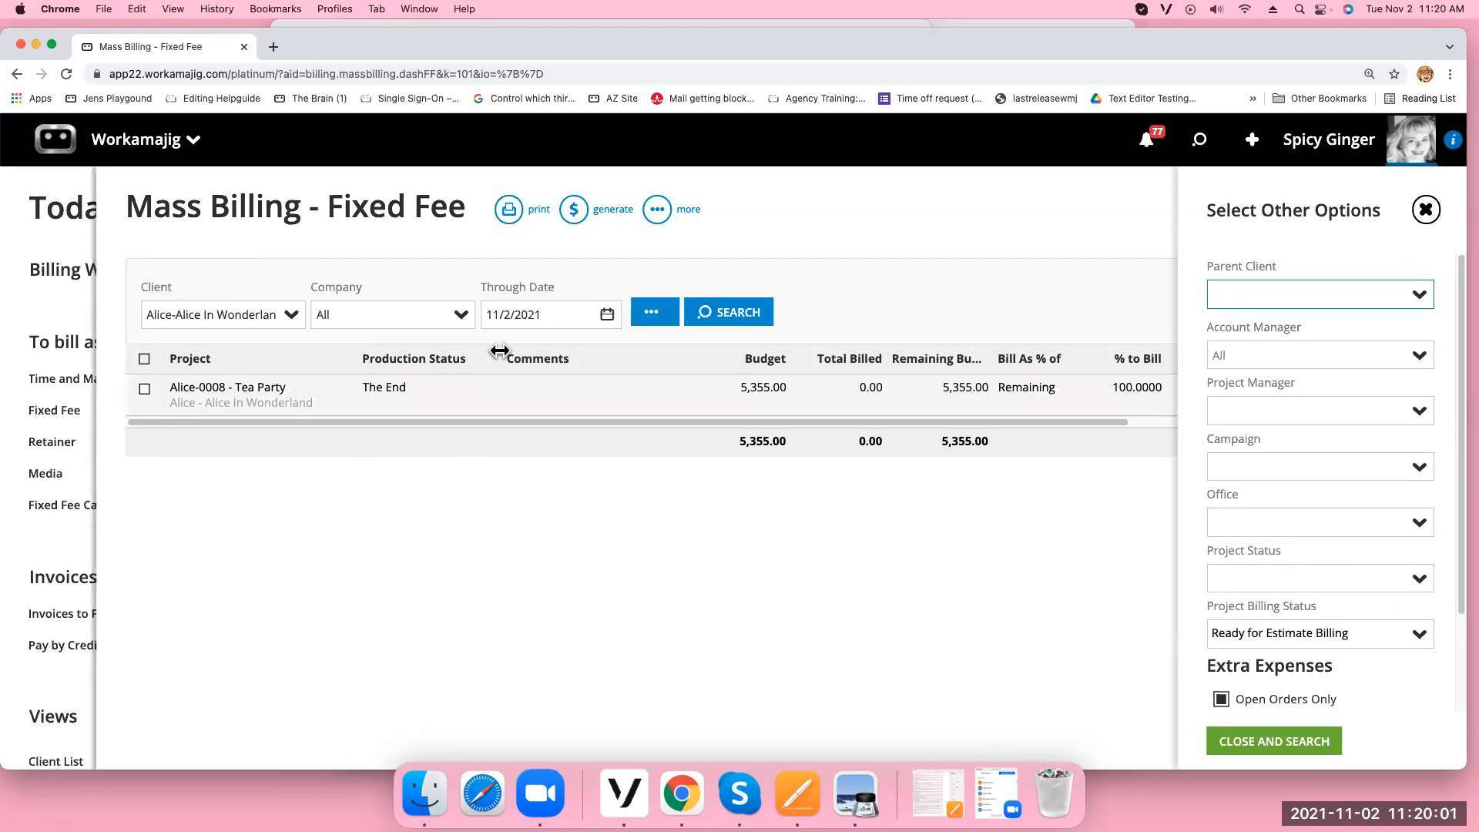
{"action": "left_click", "coordinate": [1312, 634]}
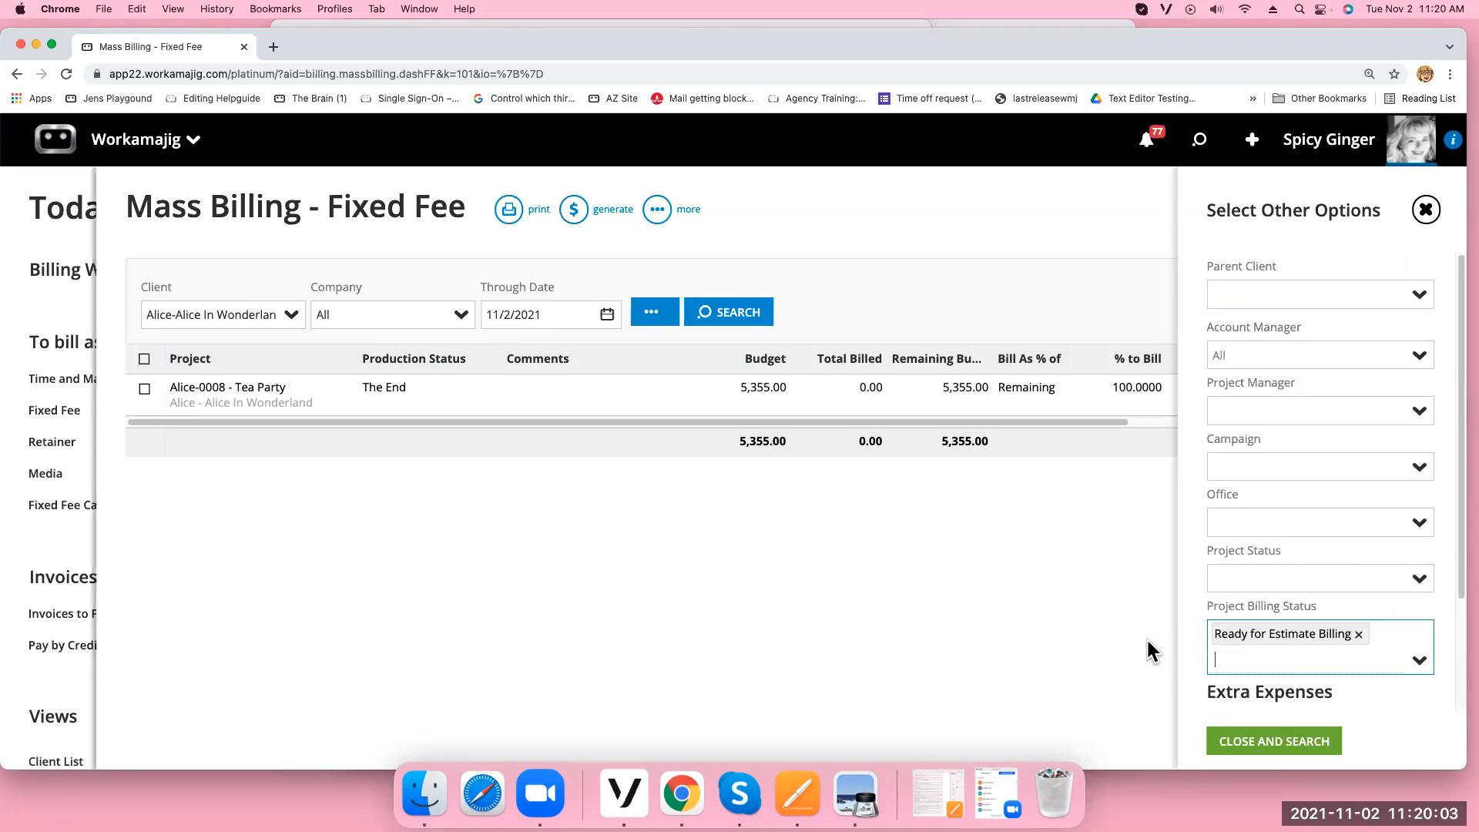
{"action": "left_click", "coordinate": [1357, 634]}
{"action": "left_click", "coordinate": [1304, 741]}
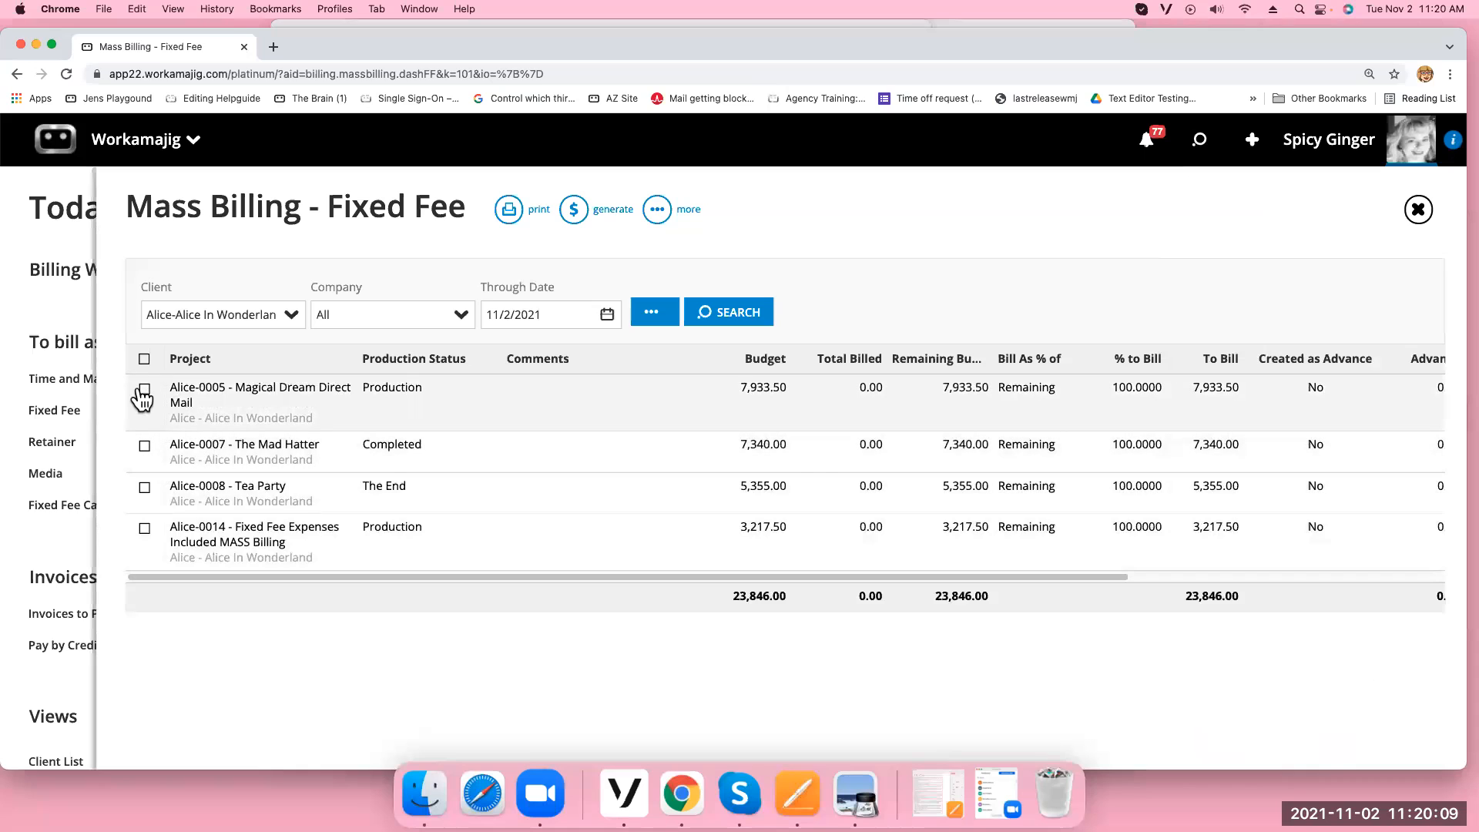
Mark Alice-0005 Magical Dream Direct Mail and Alice-0007 The Mad Hatter for billing
{"action": "left_click", "coordinate": [144, 389]}
{"action": "left_click", "coordinate": [146, 446]}
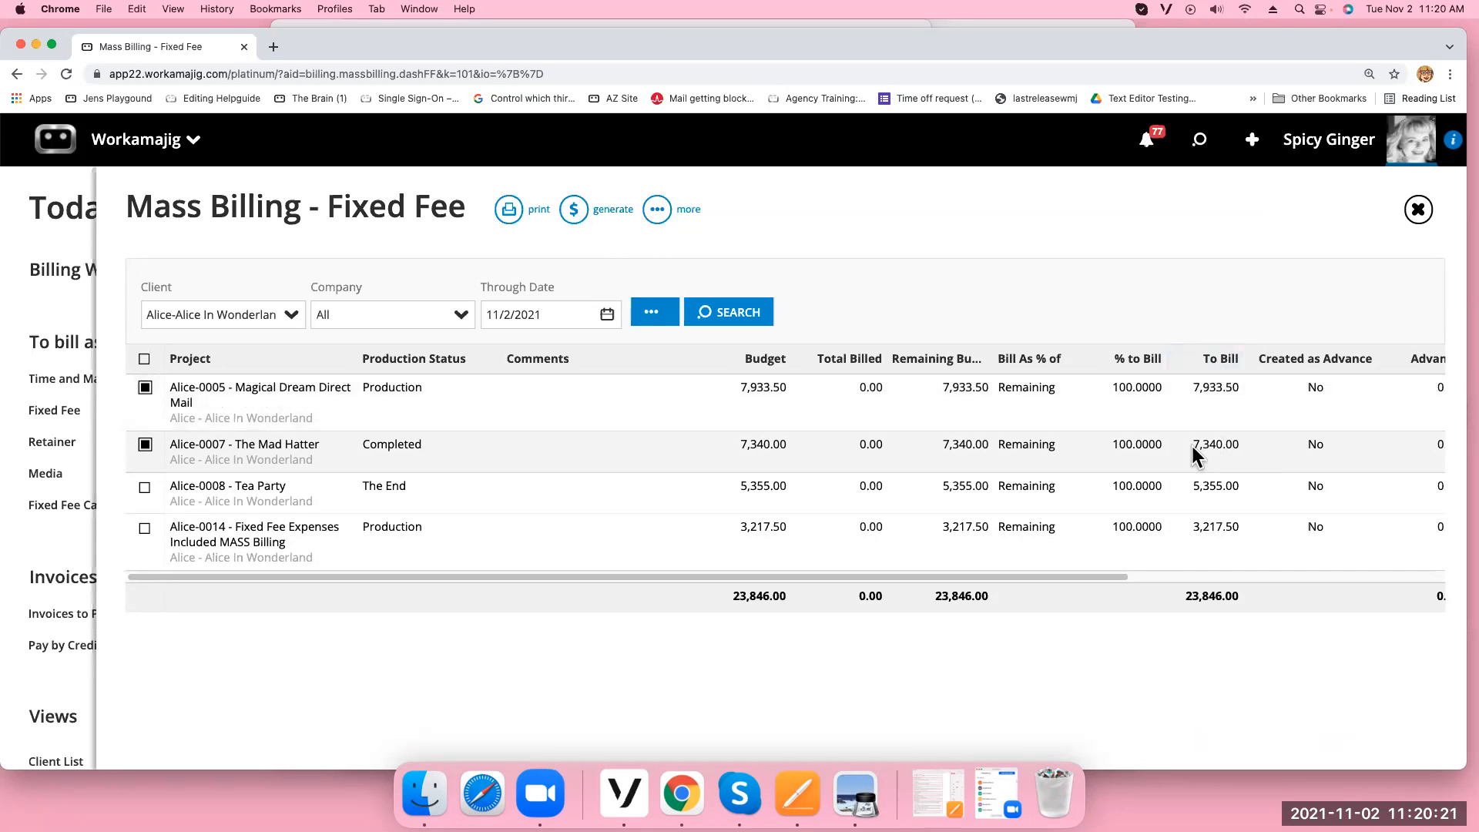
{"action": "left_click", "coordinate": [568, 217]}
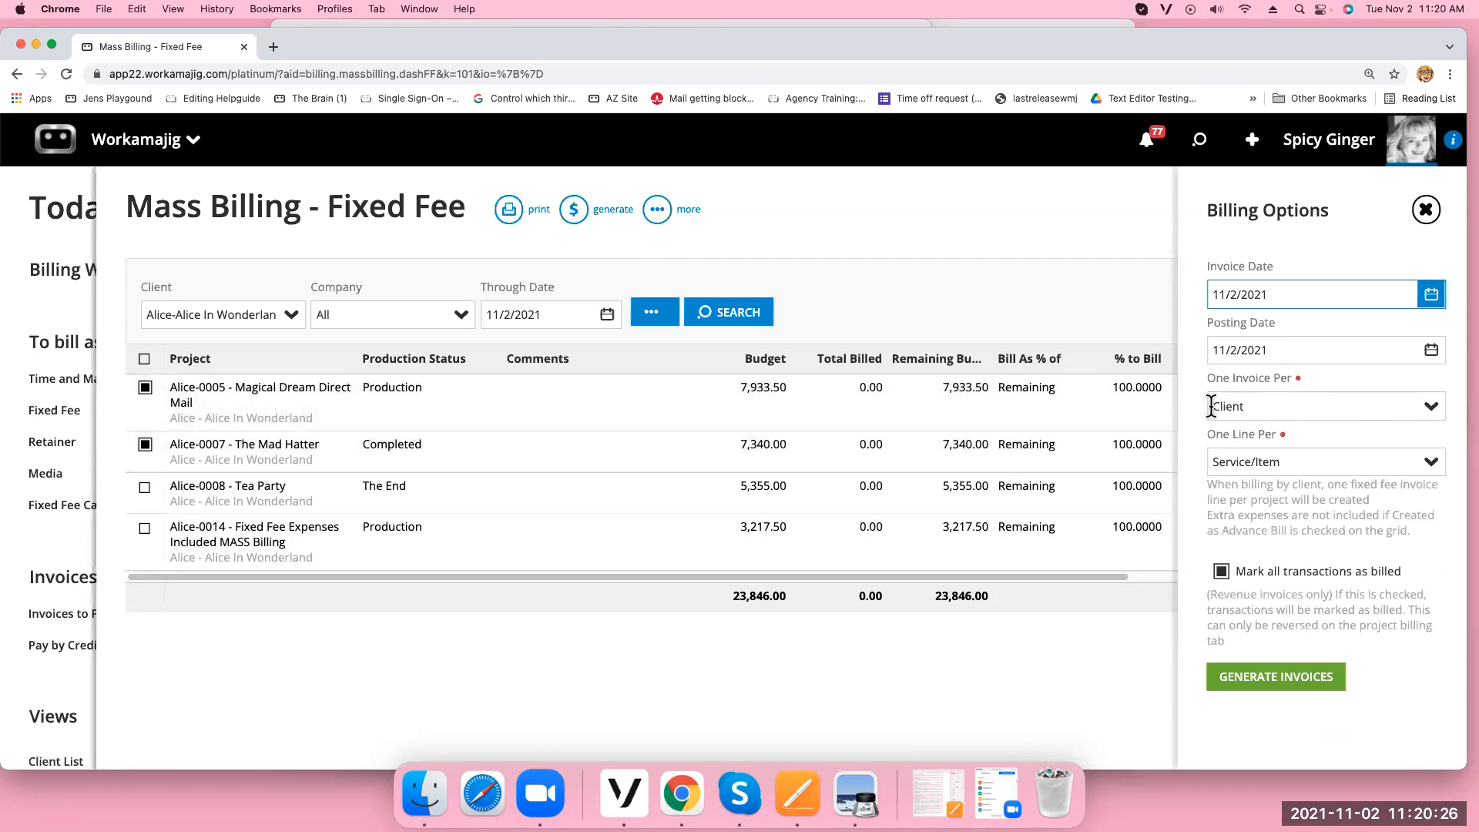
Generate invoices with One Invoice Per Client and One Line, then close Mass Billing
{"action": "left_click", "coordinate": [1427, 410]}
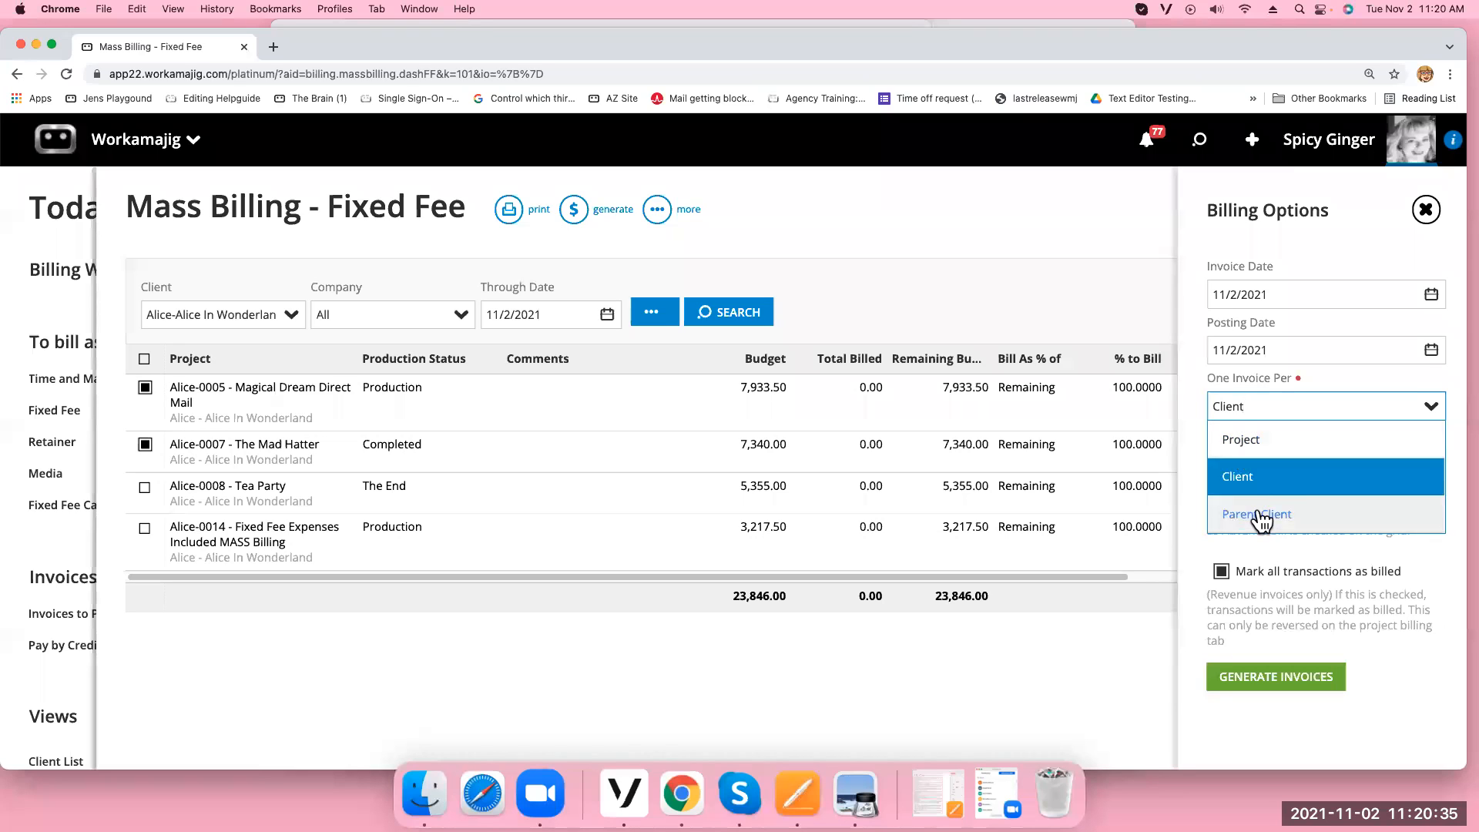
{"action": "left_click", "coordinate": [1332, 373]}
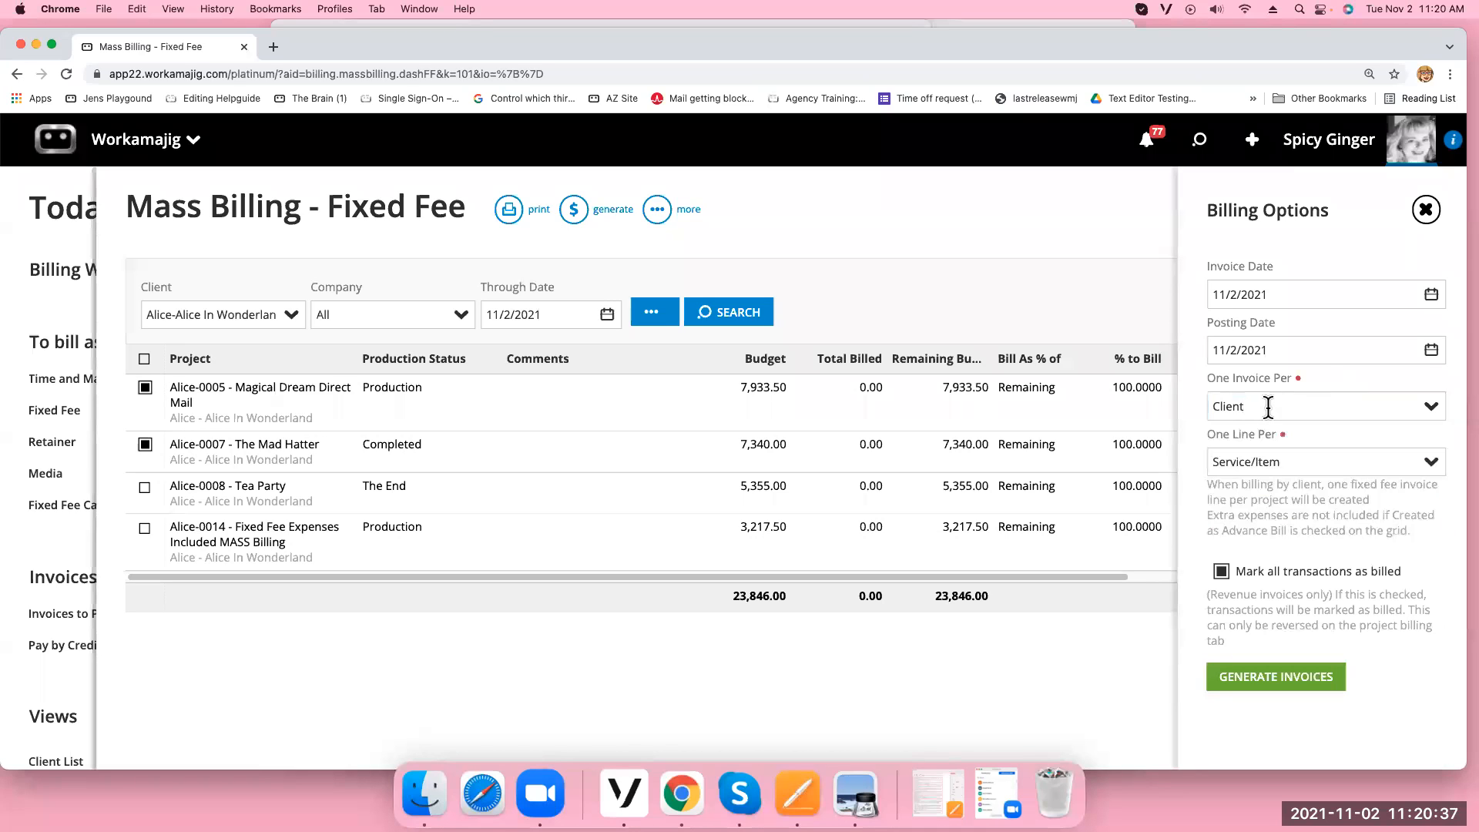
{"action": "left_click", "coordinate": [1425, 462]}
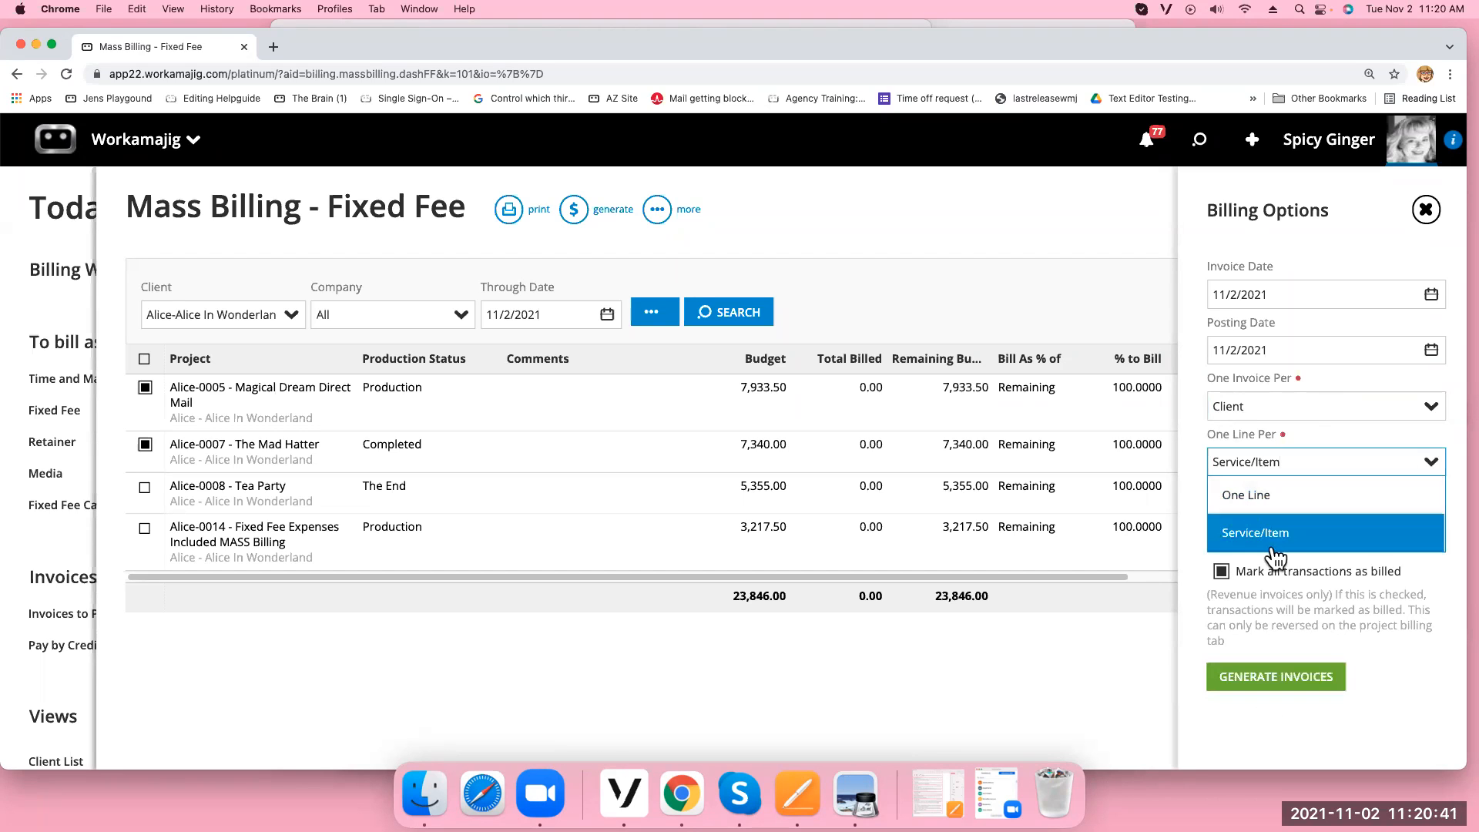
{"action": "left_click", "coordinate": [1261, 502]}
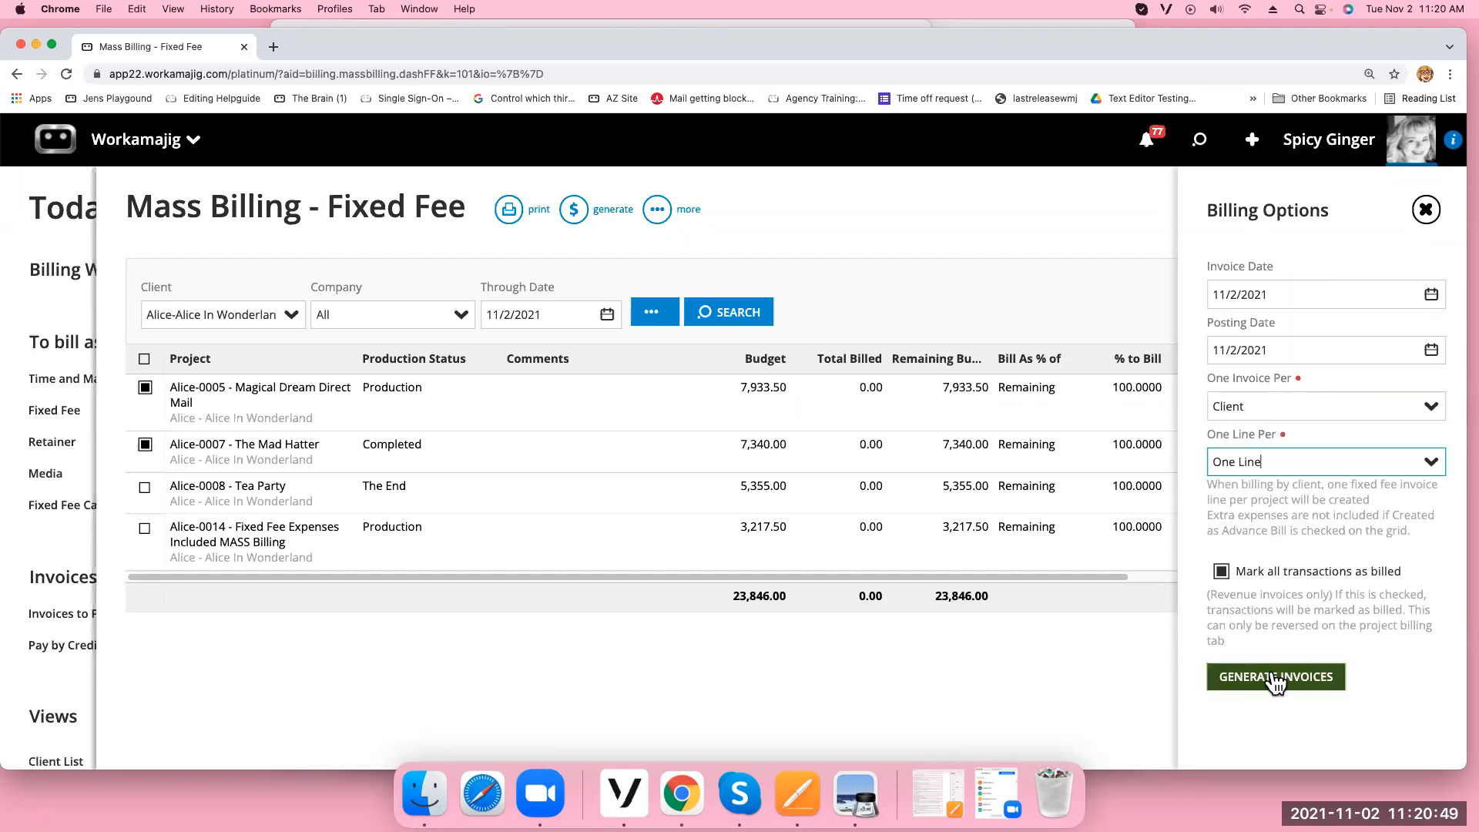
{"action": "left_click", "coordinate": [1310, 678]}
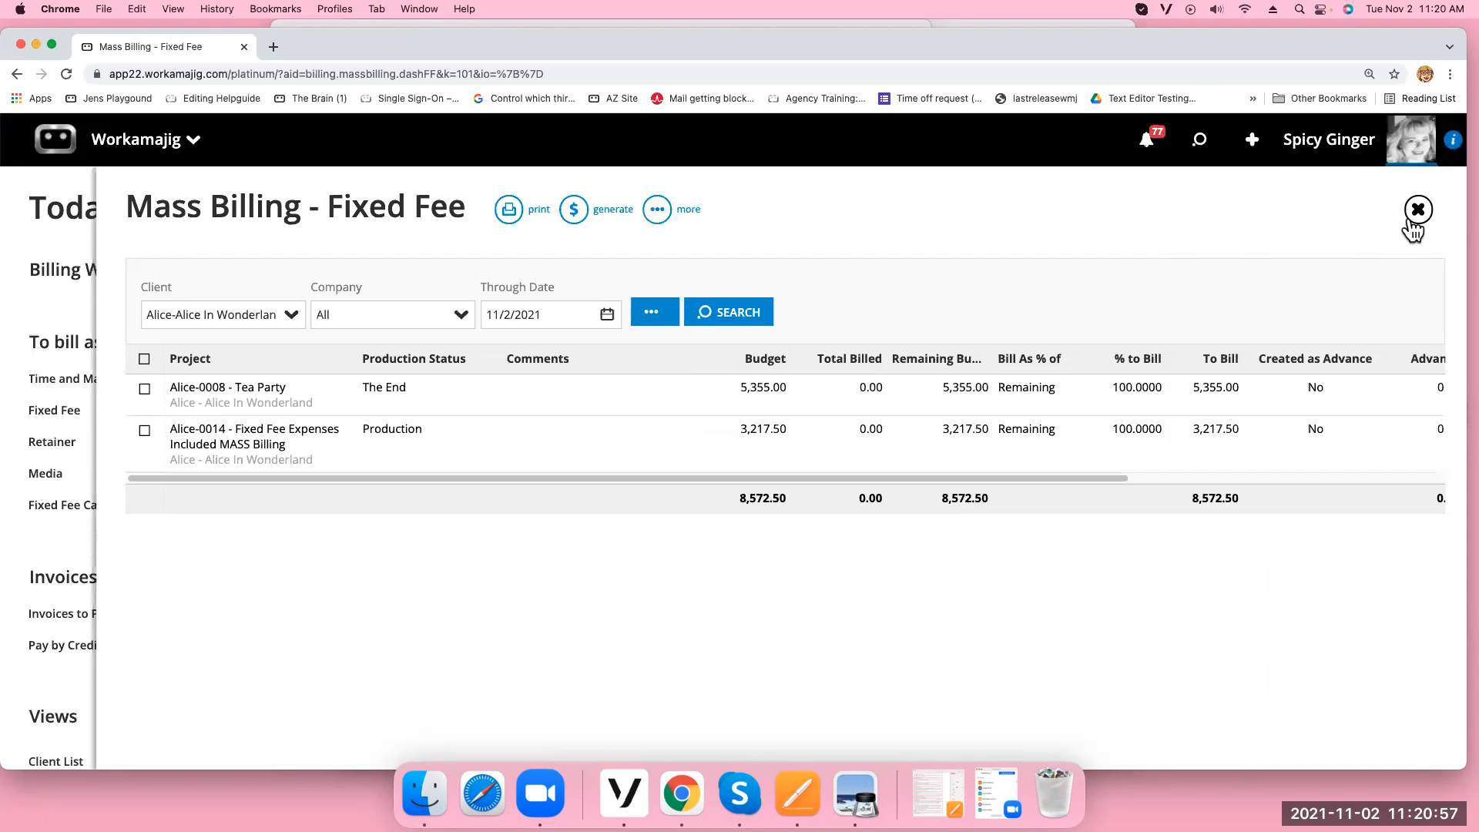
{"action": "left_click", "coordinate": [1417, 210]}
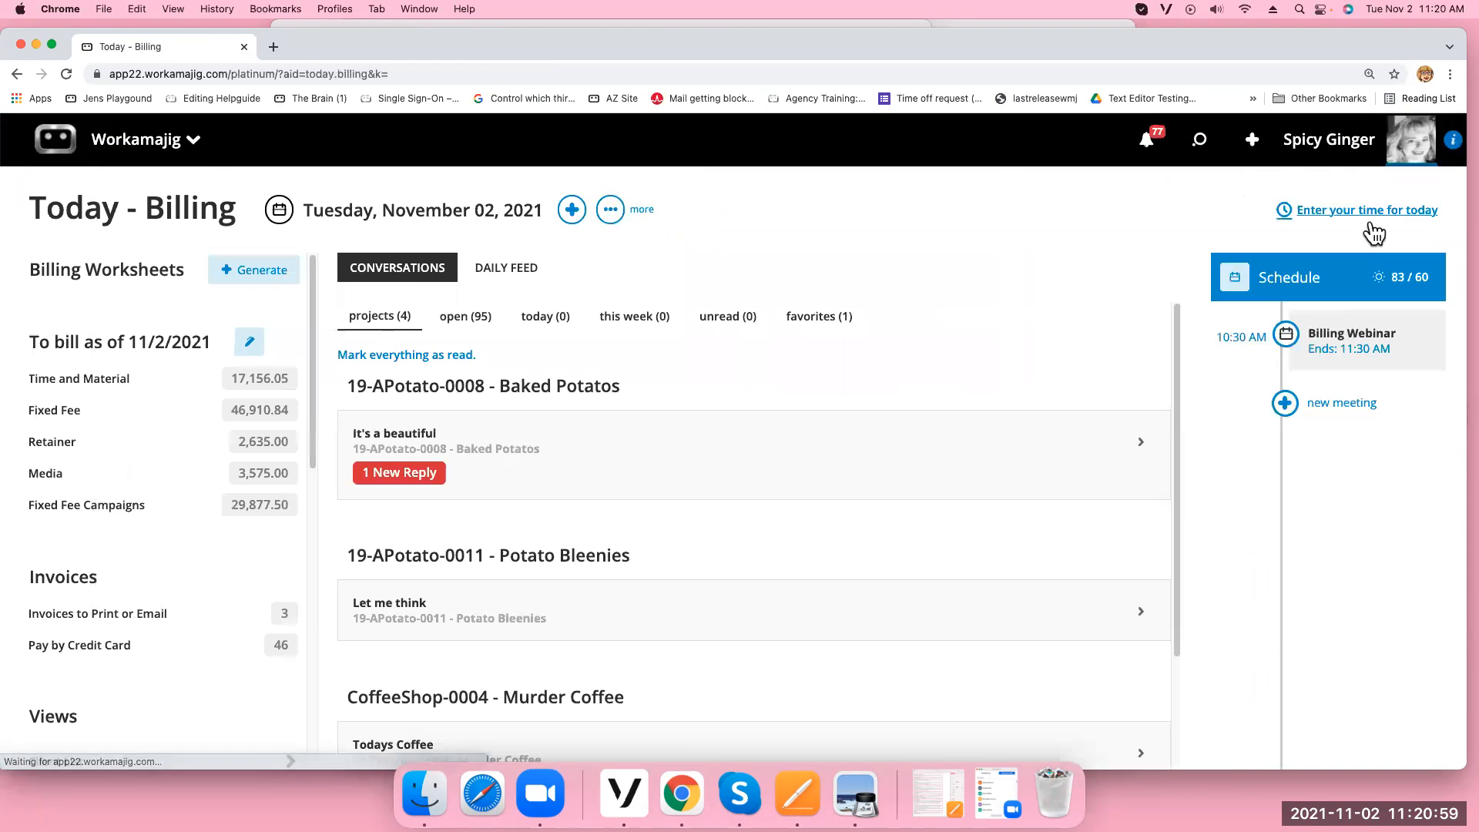
Mark invoices INV-0431 and INV-0425 among those awaiting print or email
{"action": "left_click", "coordinate": [165, 615]}
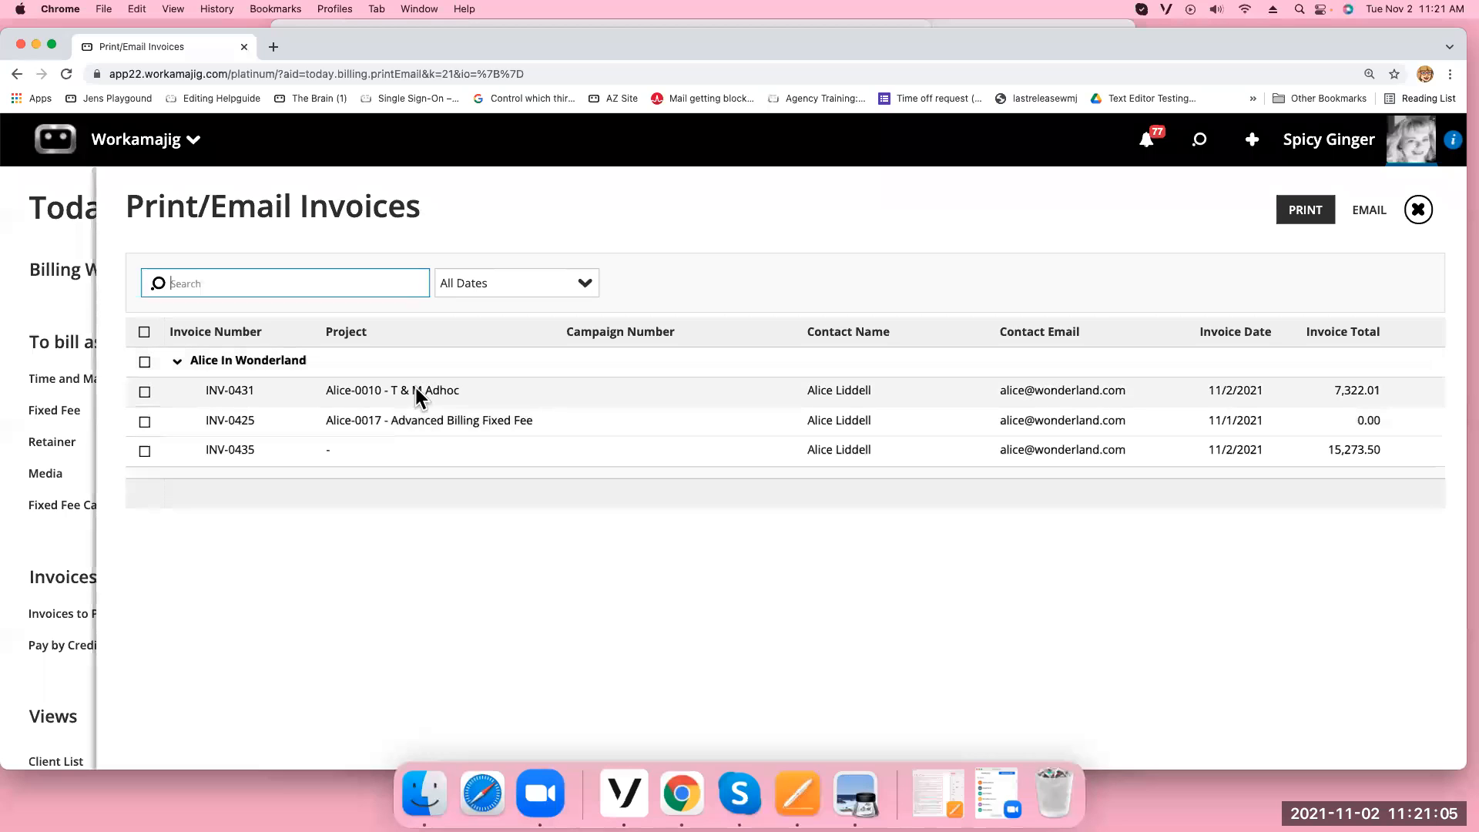
{"action": "left_click", "coordinate": [145, 391]}
{"action": "left_click", "coordinate": [145, 421]}
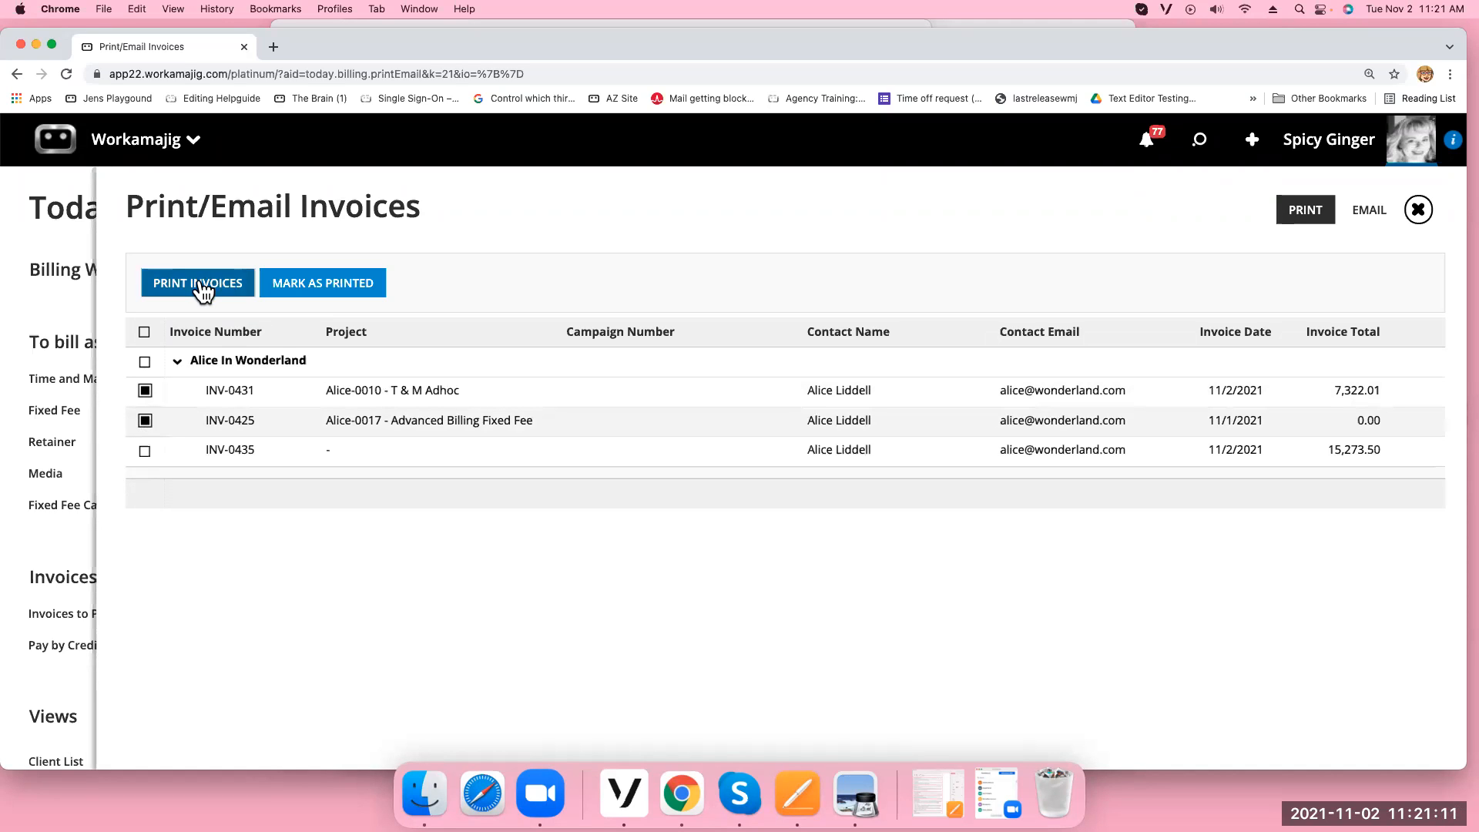
Email both invoices with the invoice comment included in the message, then close the panel
{"action": "left_click", "coordinate": [1375, 218]}
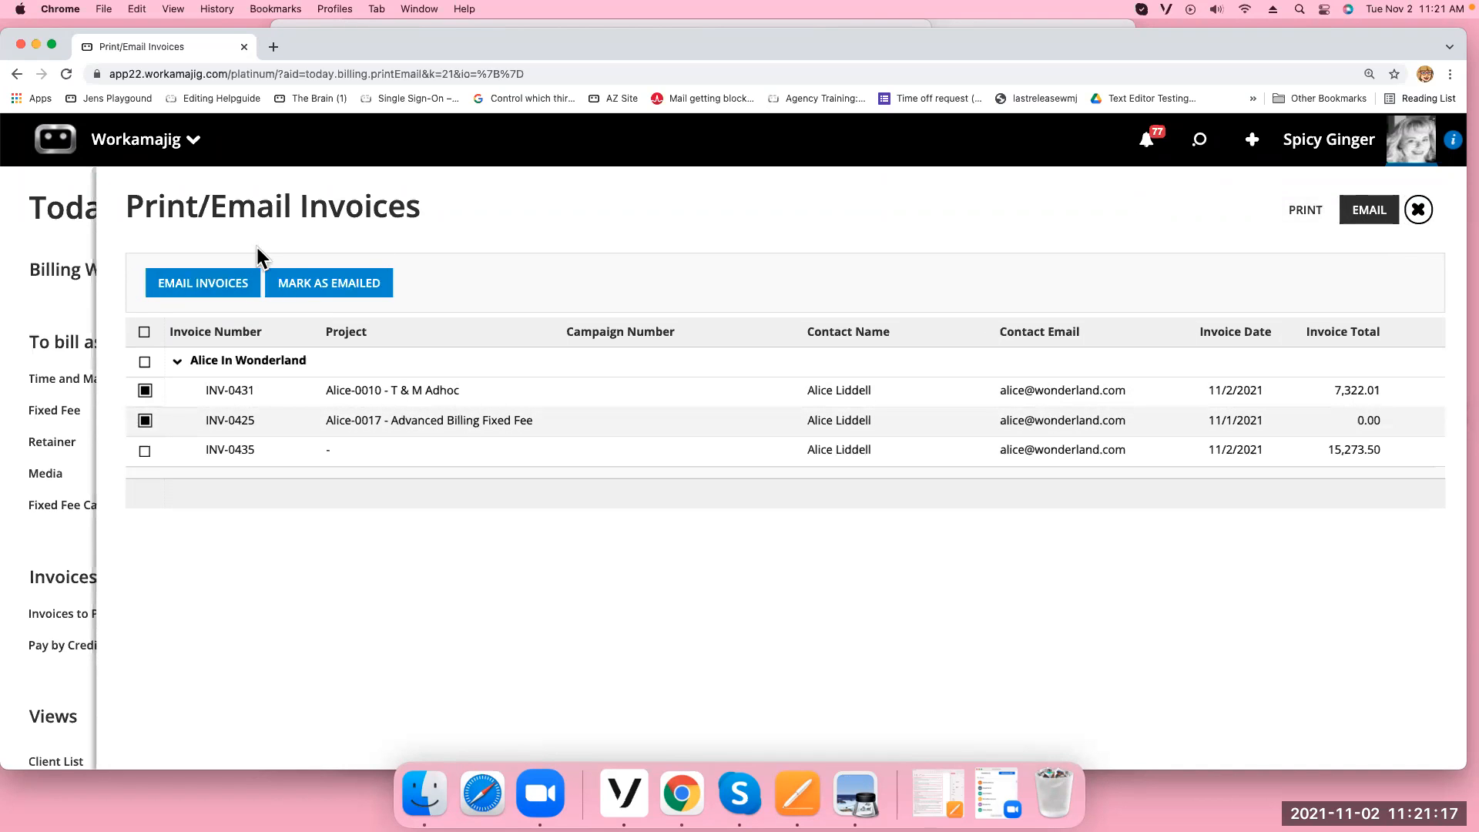
{"action": "left_click", "coordinate": [214, 287]}
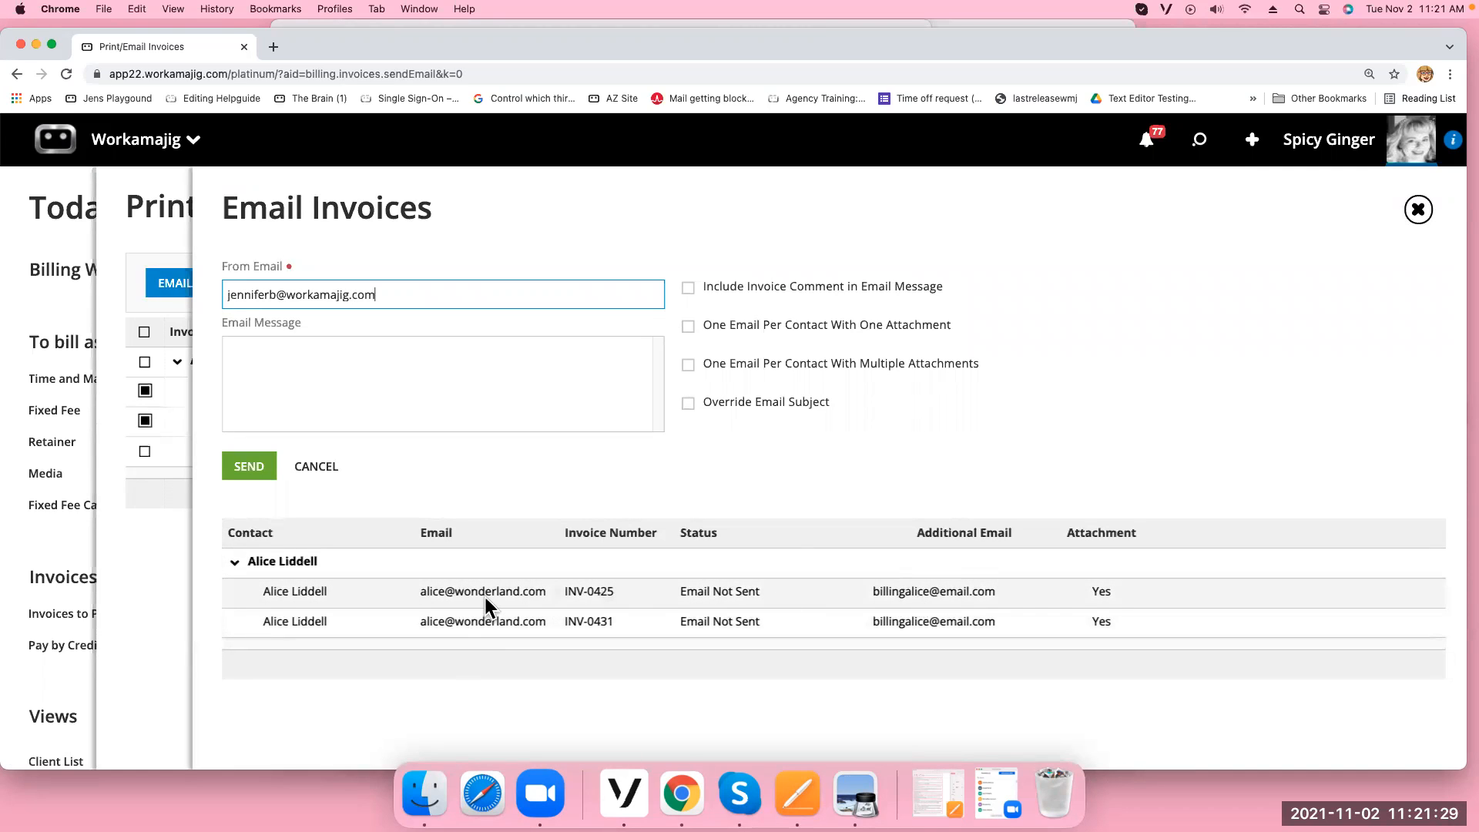
{"action": "left_click", "coordinate": [690, 289]}
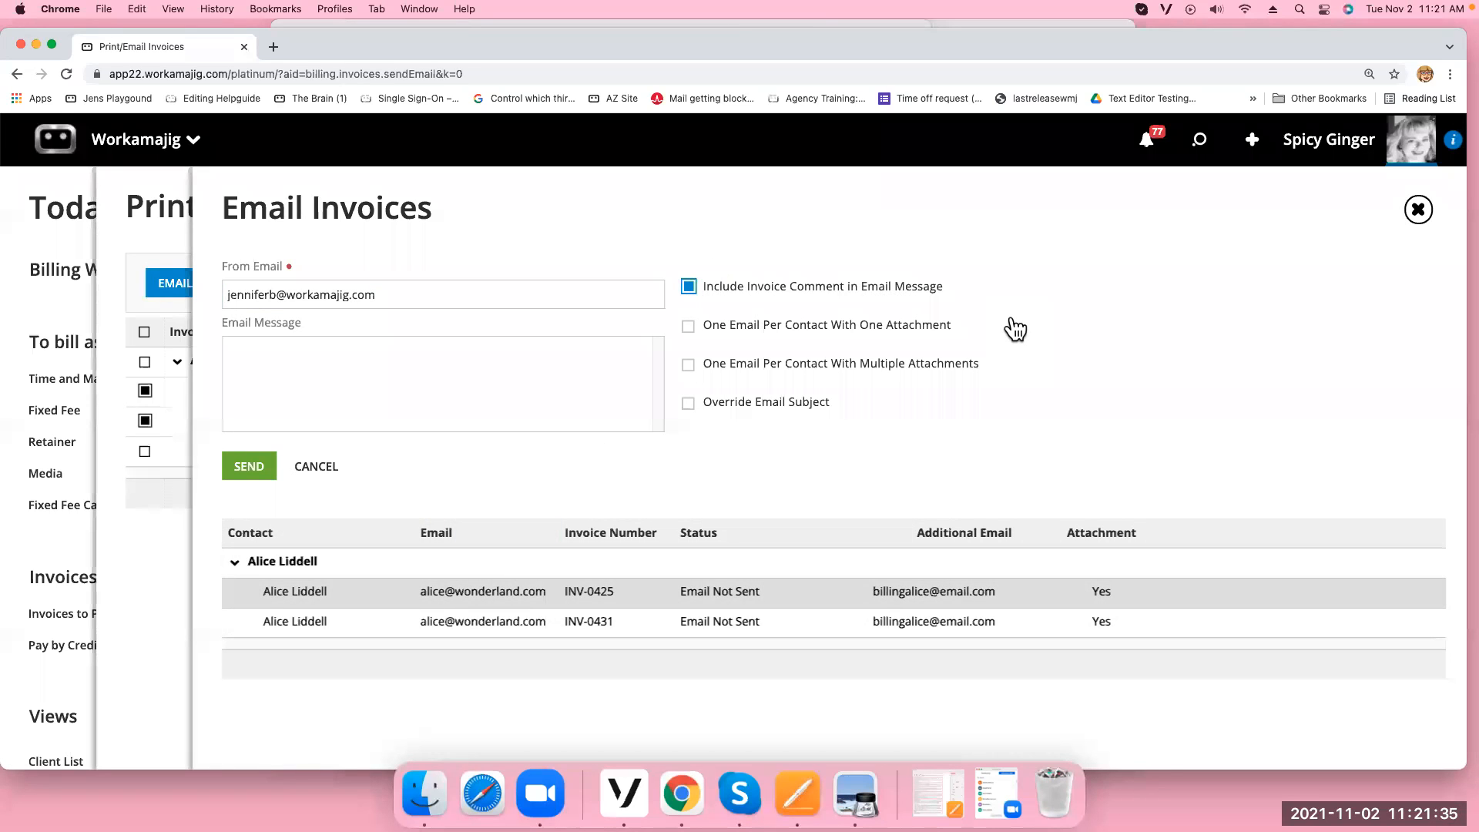
{"action": "left_click", "coordinate": [250, 467]}
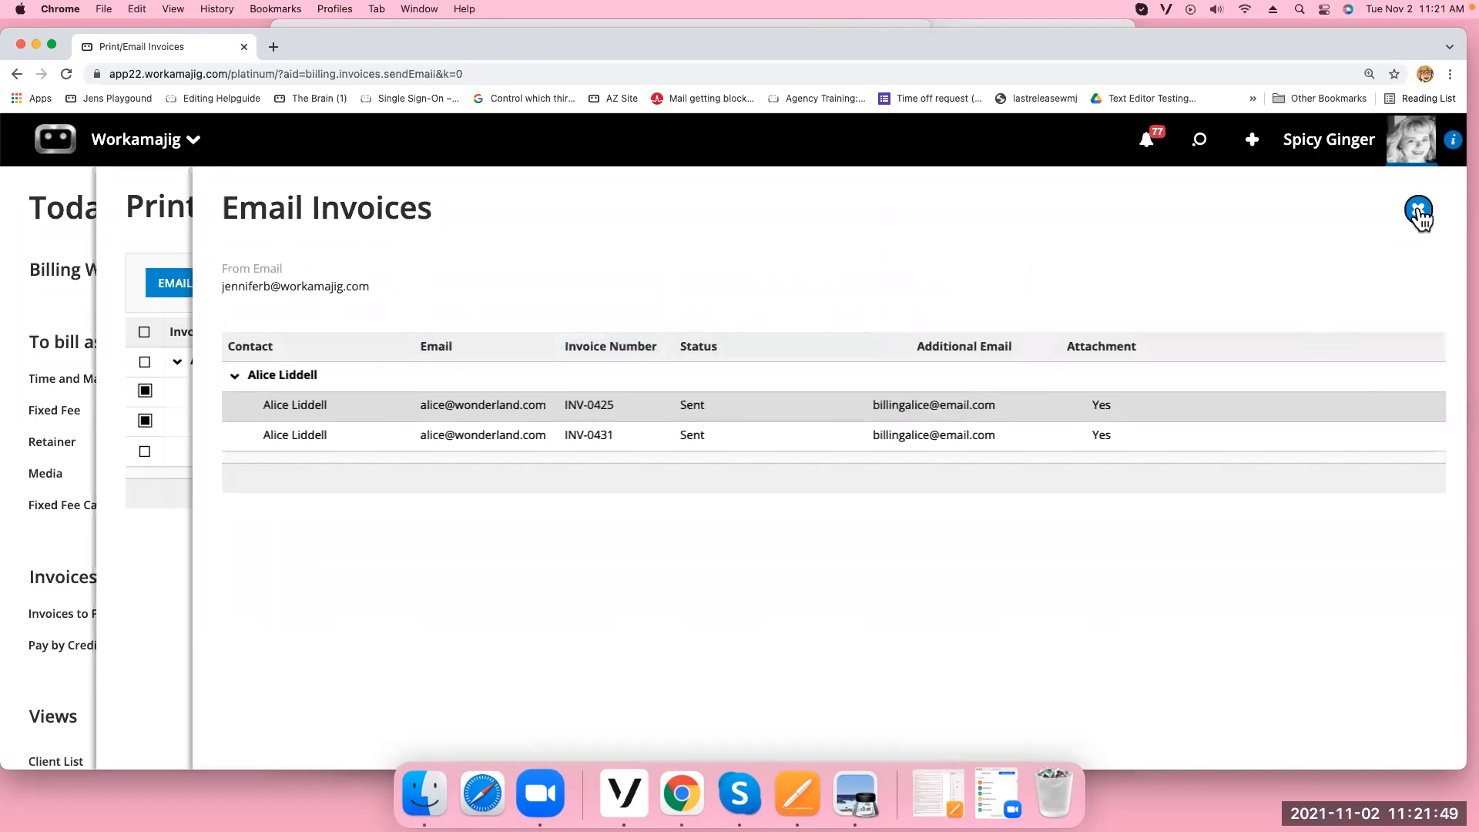
{"action": "left_click", "coordinate": [1418, 210]}
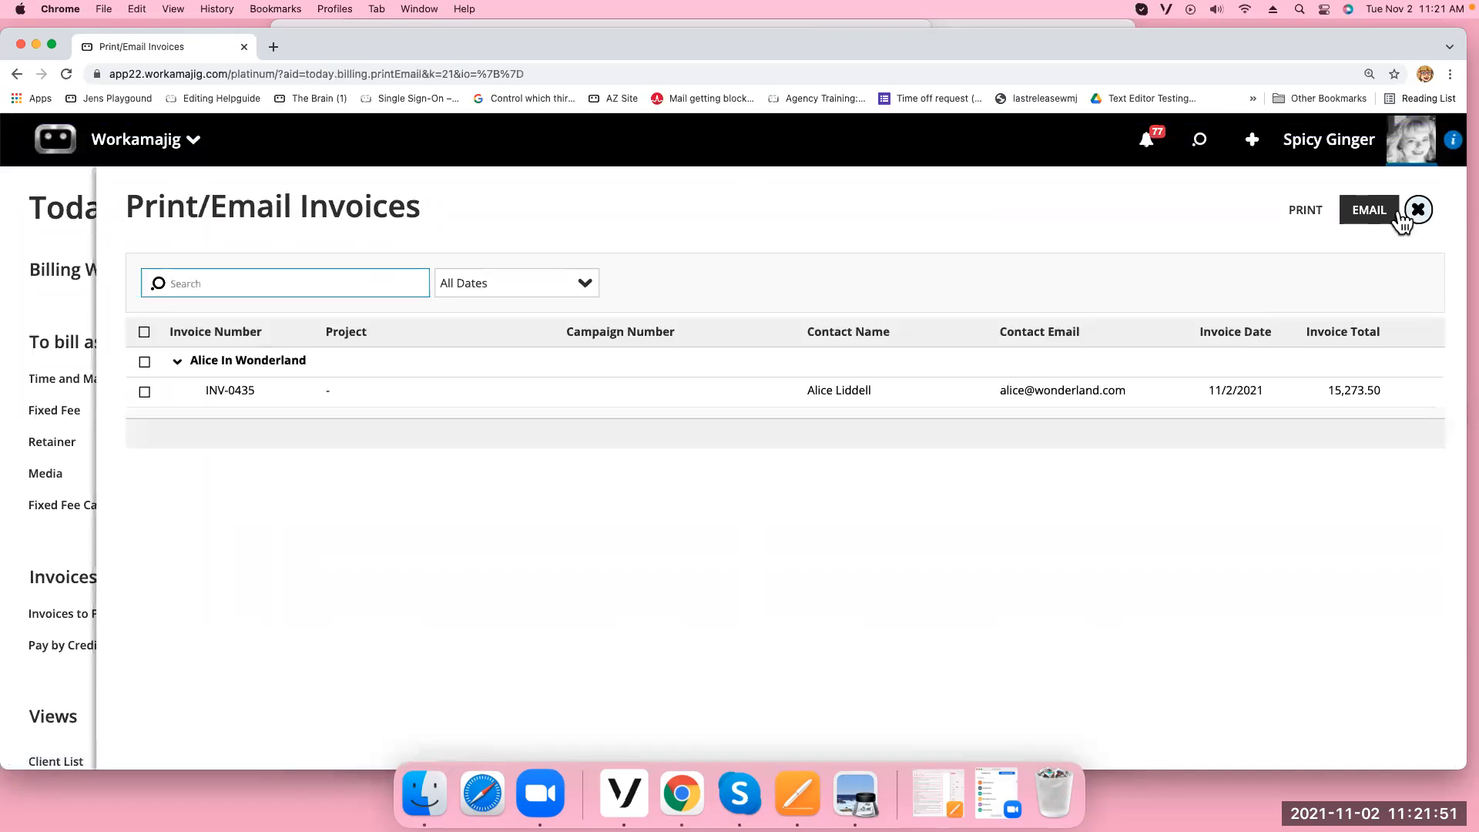
Leave Print/Email Invoices and open the Client Invoices All Invoices view
{"action": "left_click", "coordinate": [1420, 212]}
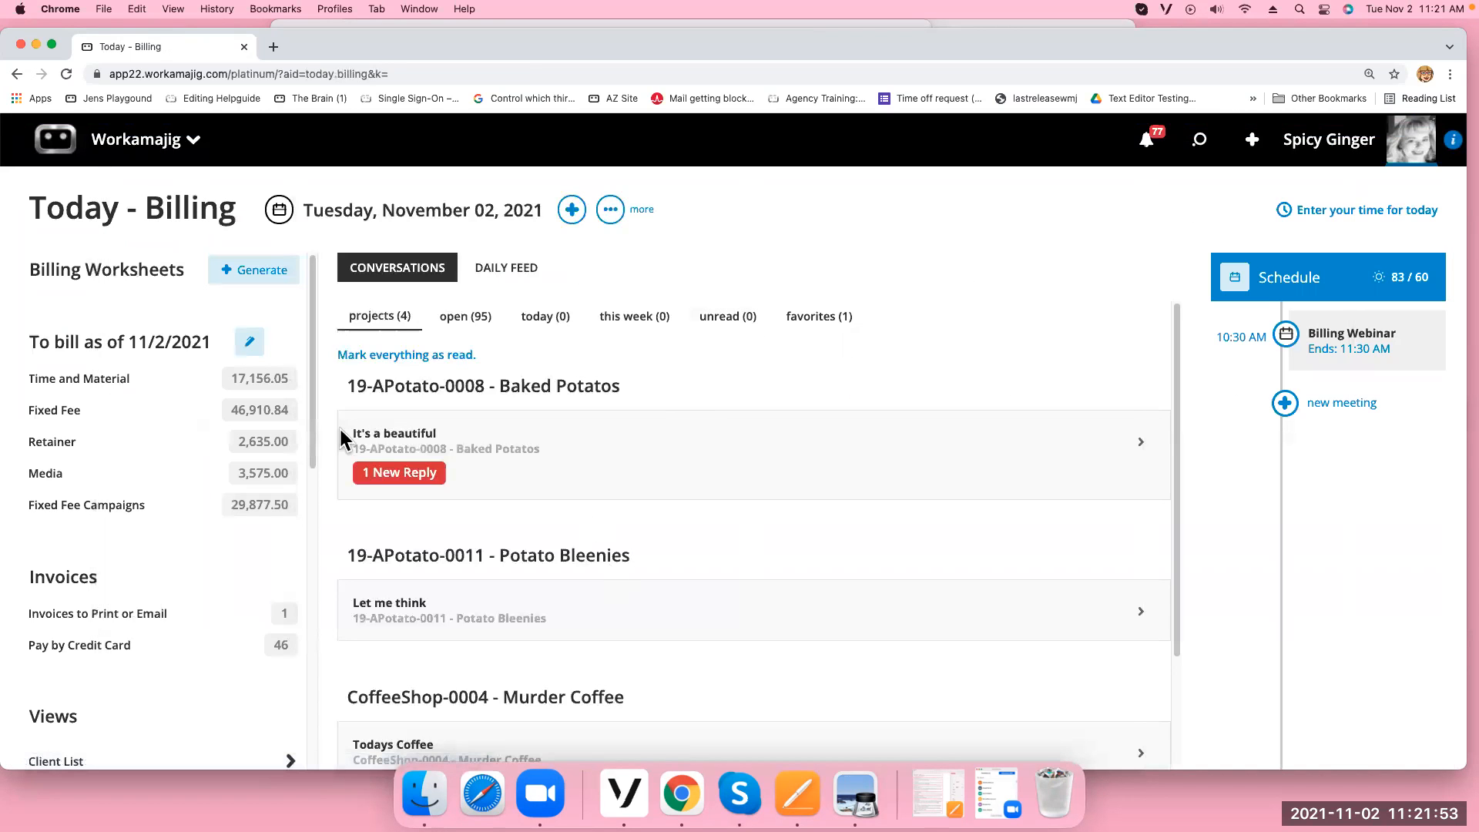
{"action": "scroll", "coordinate": [188, 645], "scroll_direction": "down", "scroll_amount": 1}
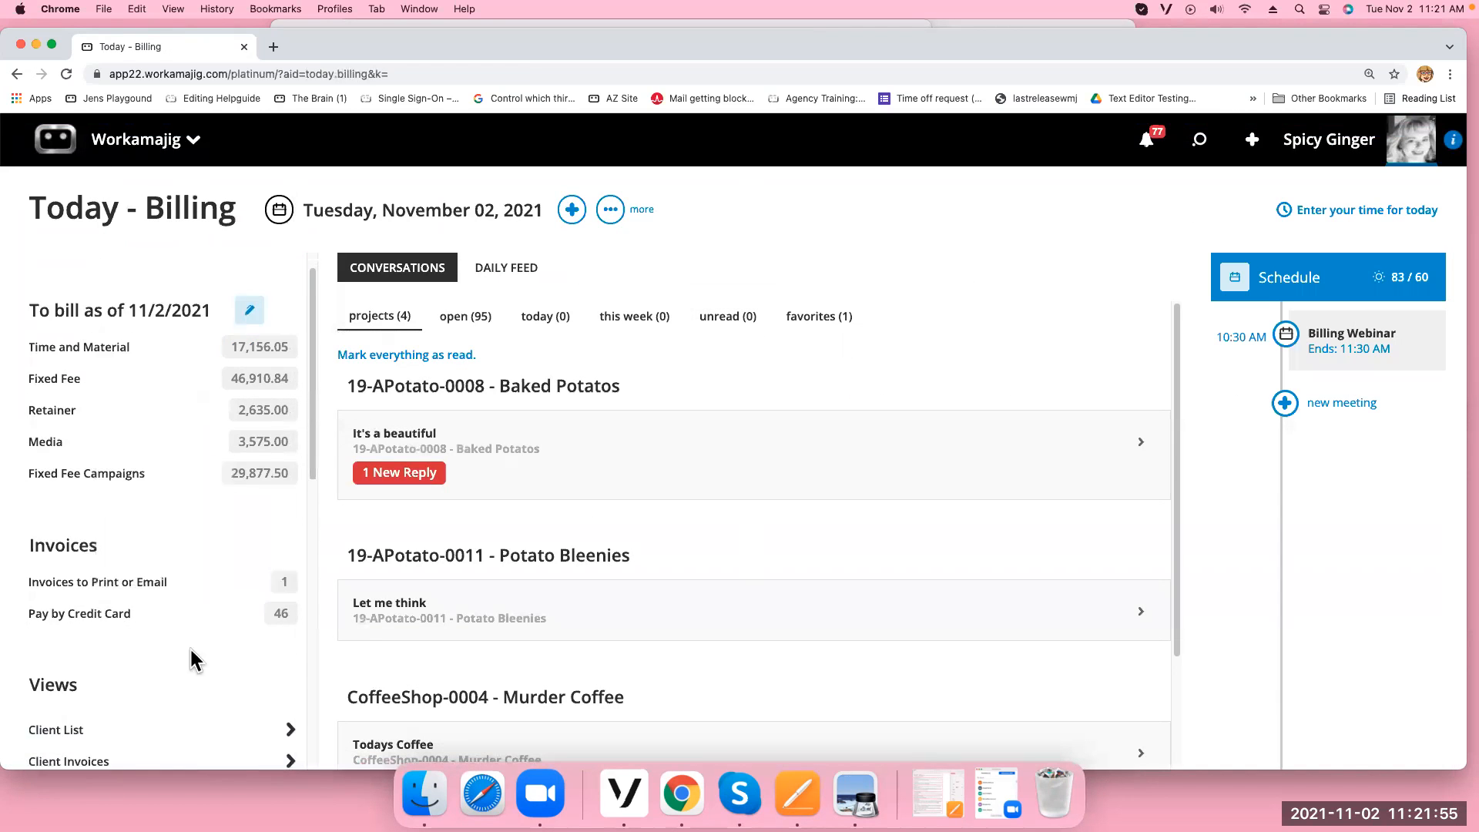
{"action": "scroll", "coordinate": [191, 659], "scroll_direction": "down", "scroll_amount": 5}
{"action": "left_click", "coordinate": [109, 602]}
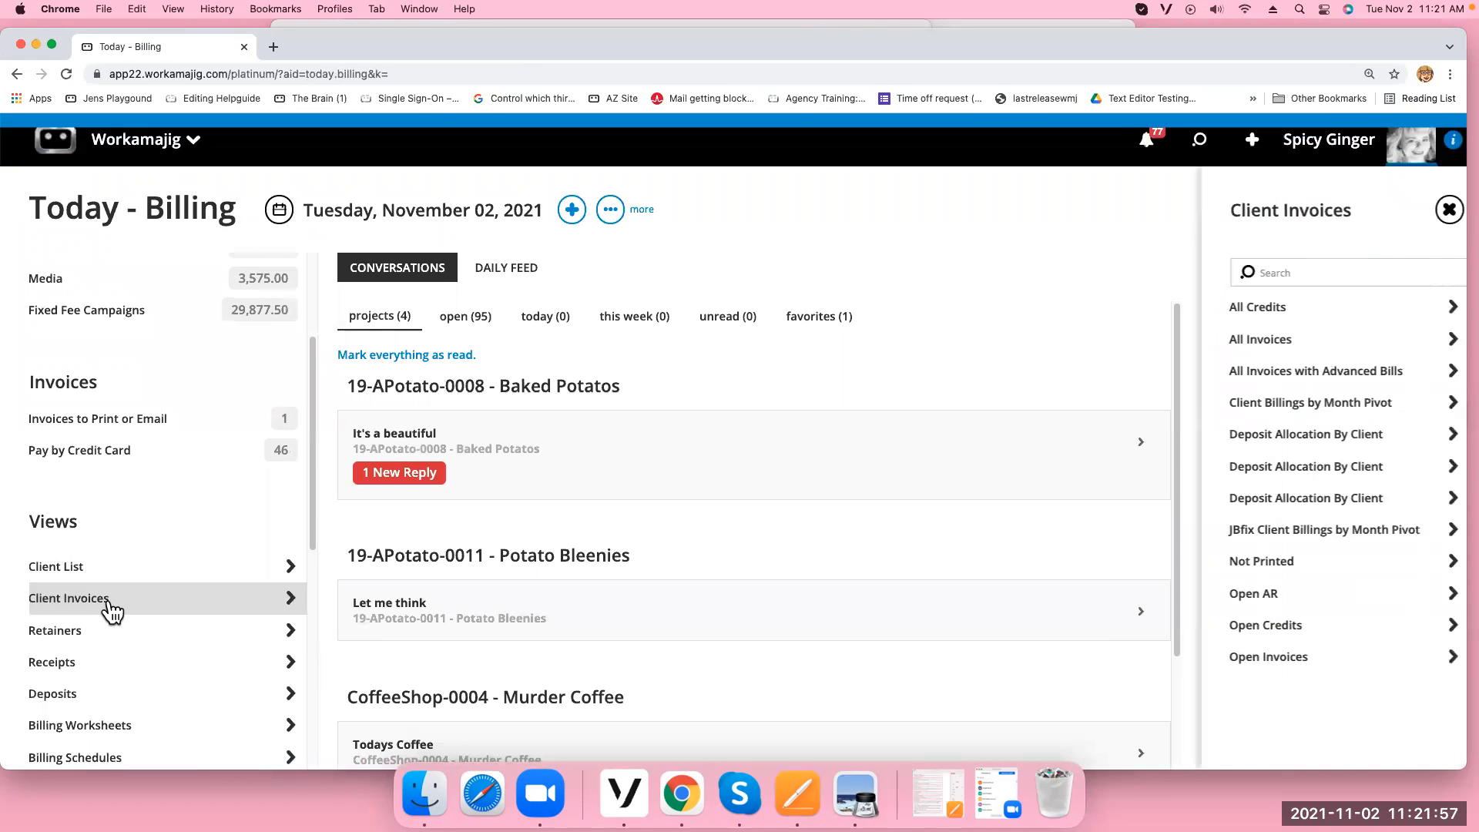
{"action": "left_click", "coordinate": [1256, 339]}
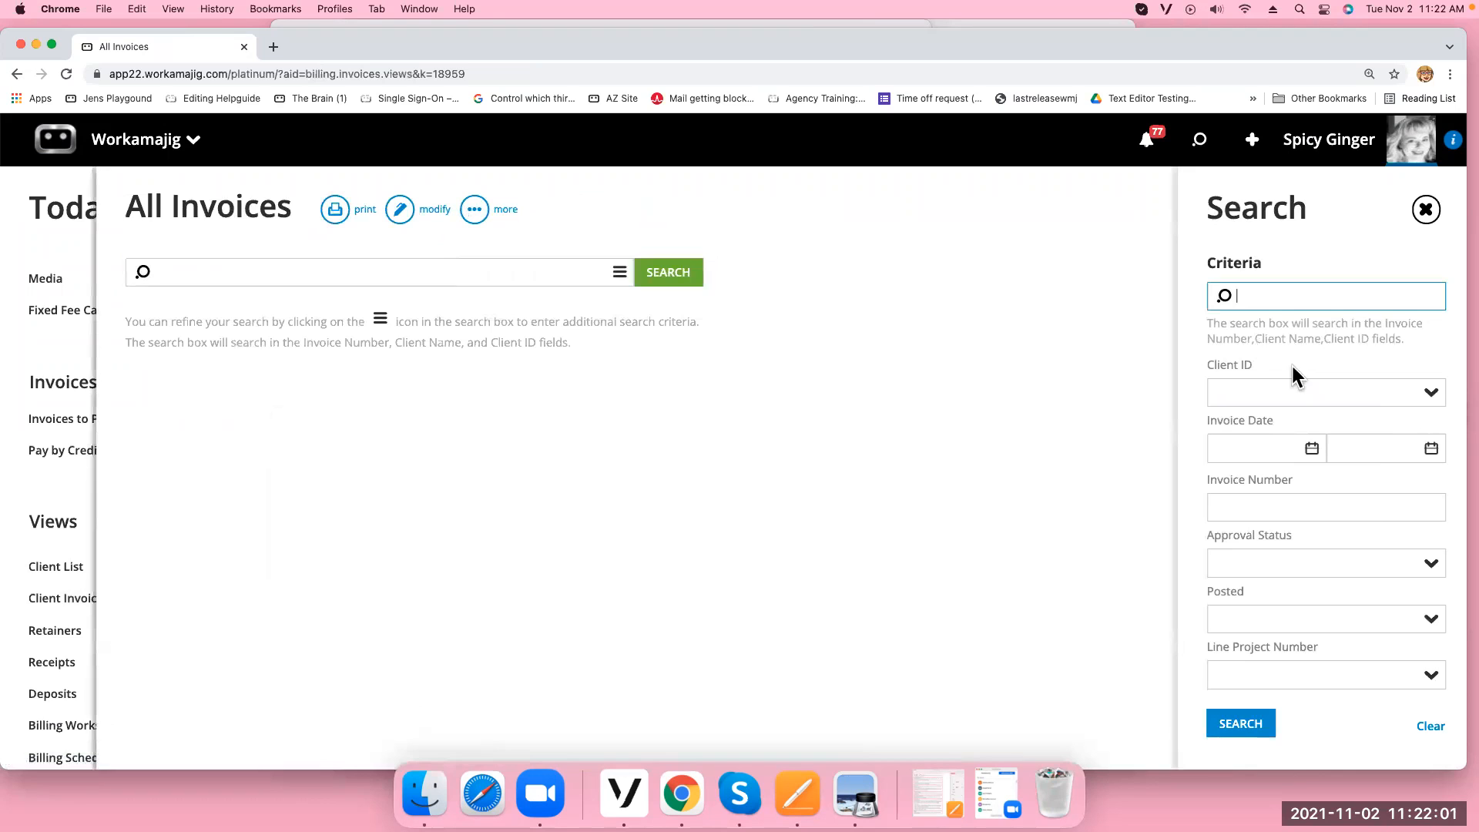
Search invoices dated 11/2/2021 to 11/2/2021 and close the search criteria
{"action": "left_click", "coordinate": [1310, 449]}
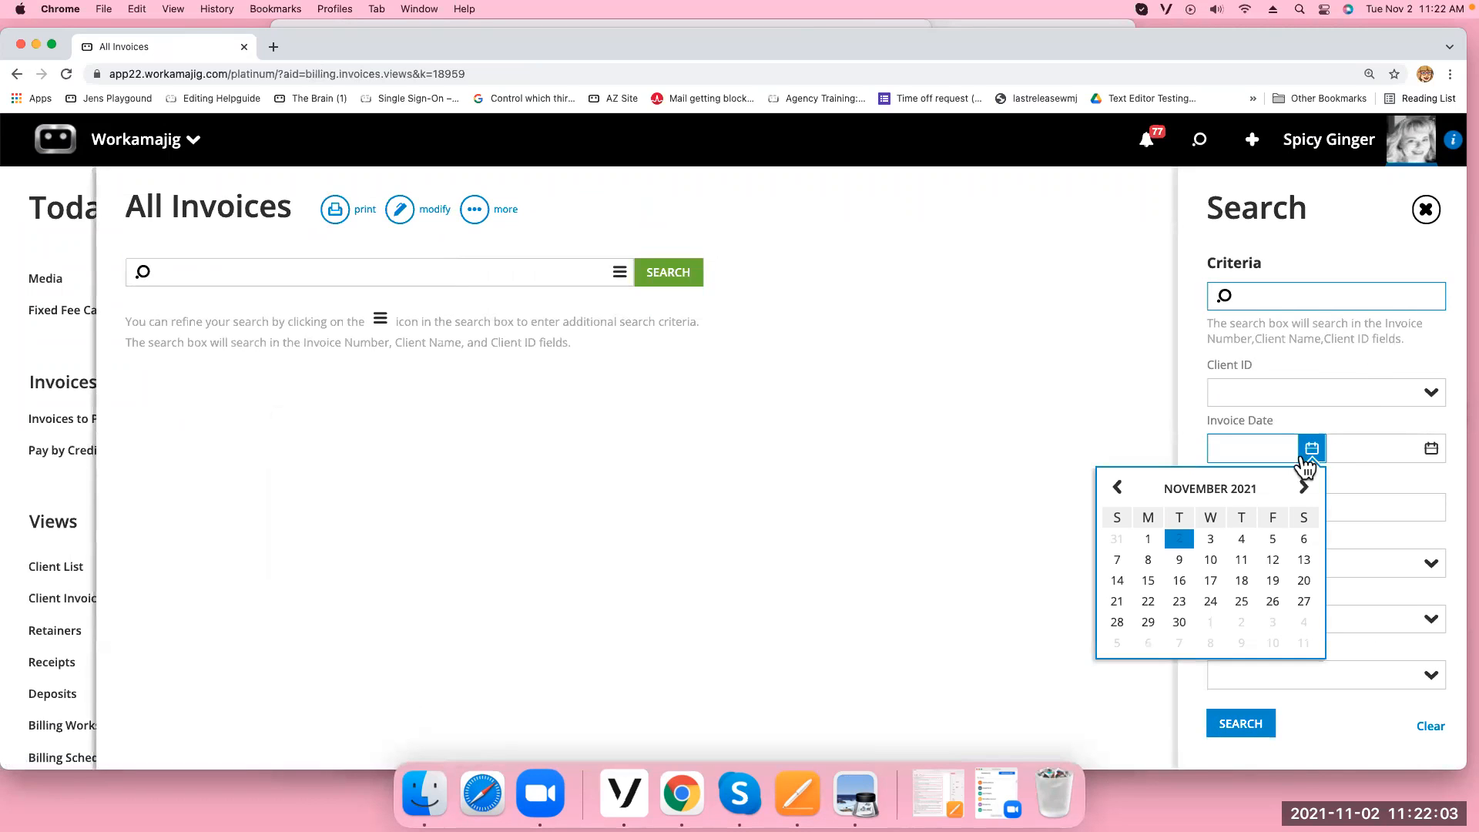
{"action": "left_click", "coordinate": [1186, 548]}
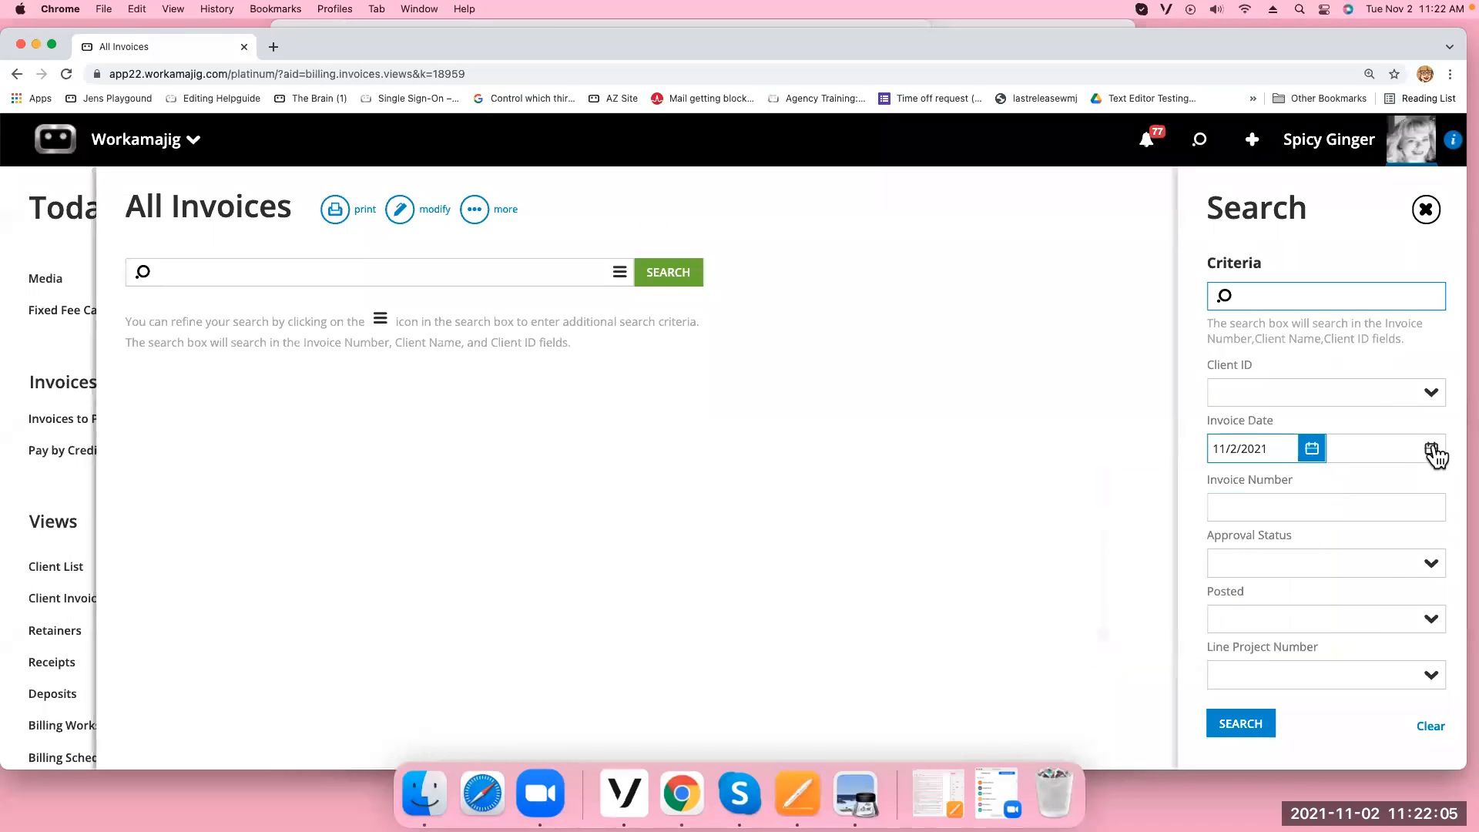
{"action": "left_click", "coordinate": [1432, 450]}
{"action": "left_click", "coordinate": [1301, 549]}
{"action": "left_click", "coordinate": [1235, 726]}
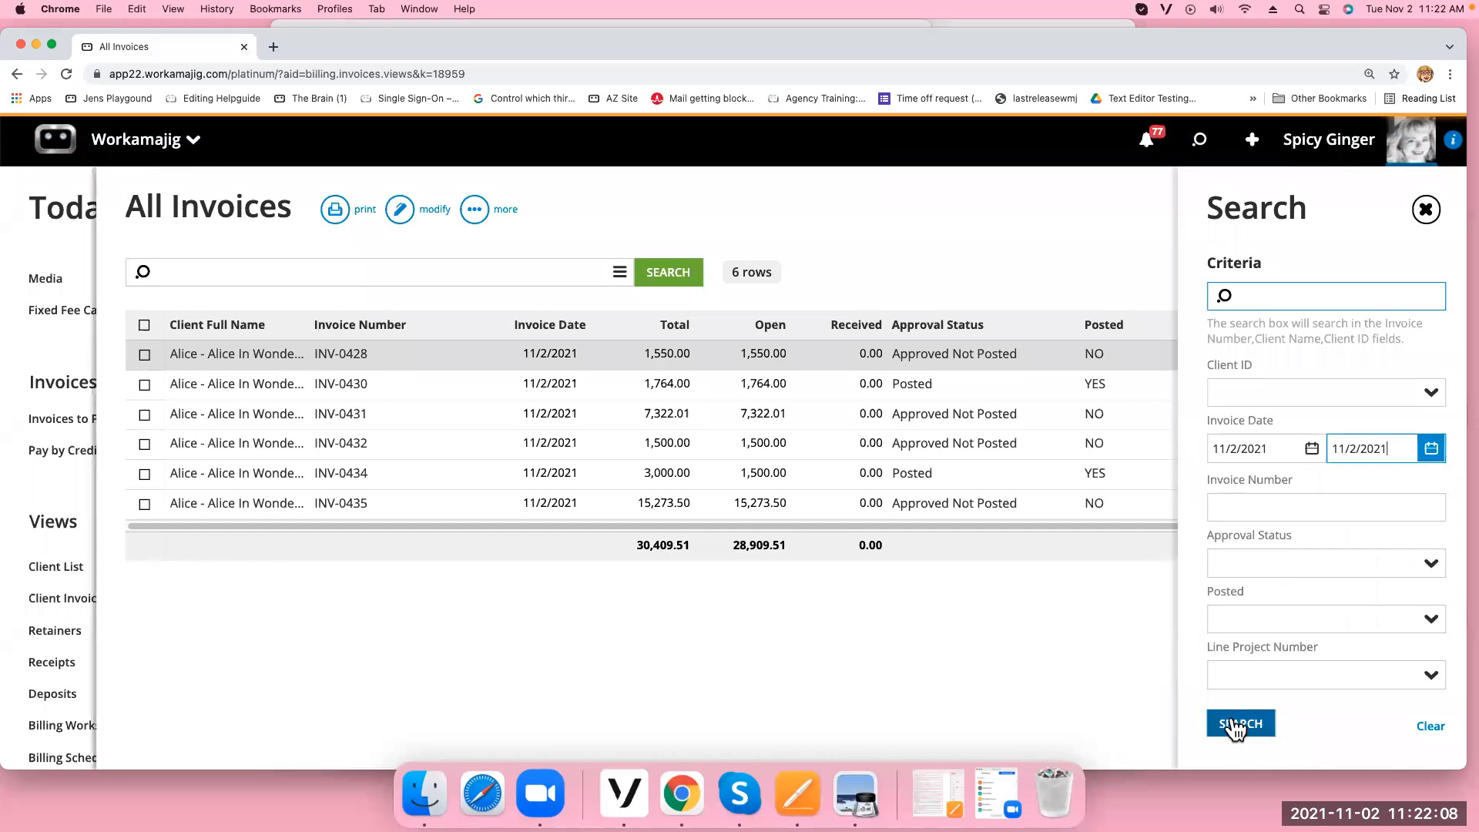
{"action": "left_click", "coordinate": [1426, 208]}
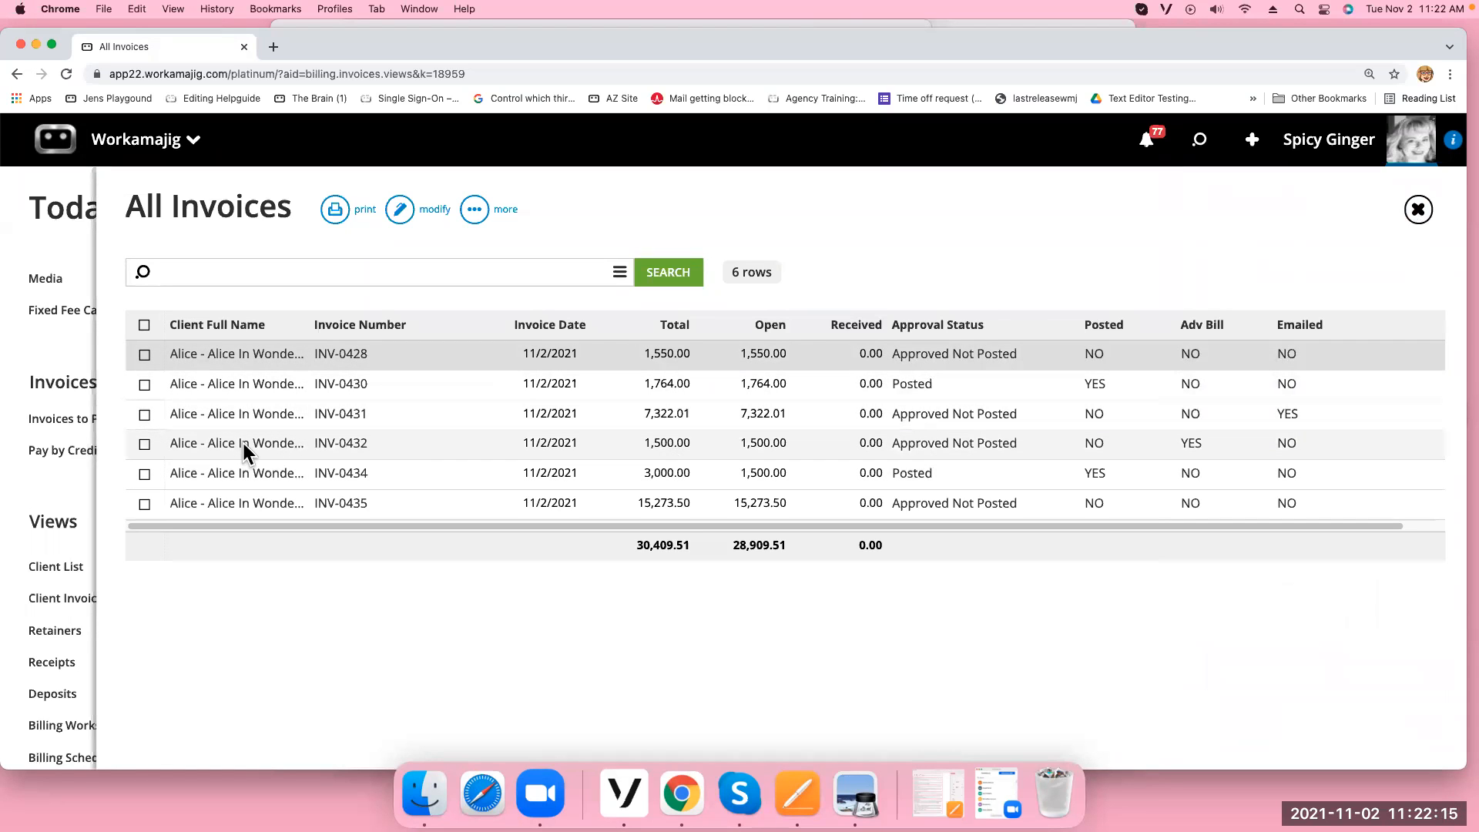
Glance at INV-0435, then tick the Printed flag in INV-0428's details
{"action": "left_click", "coordinate": [244, 491]}
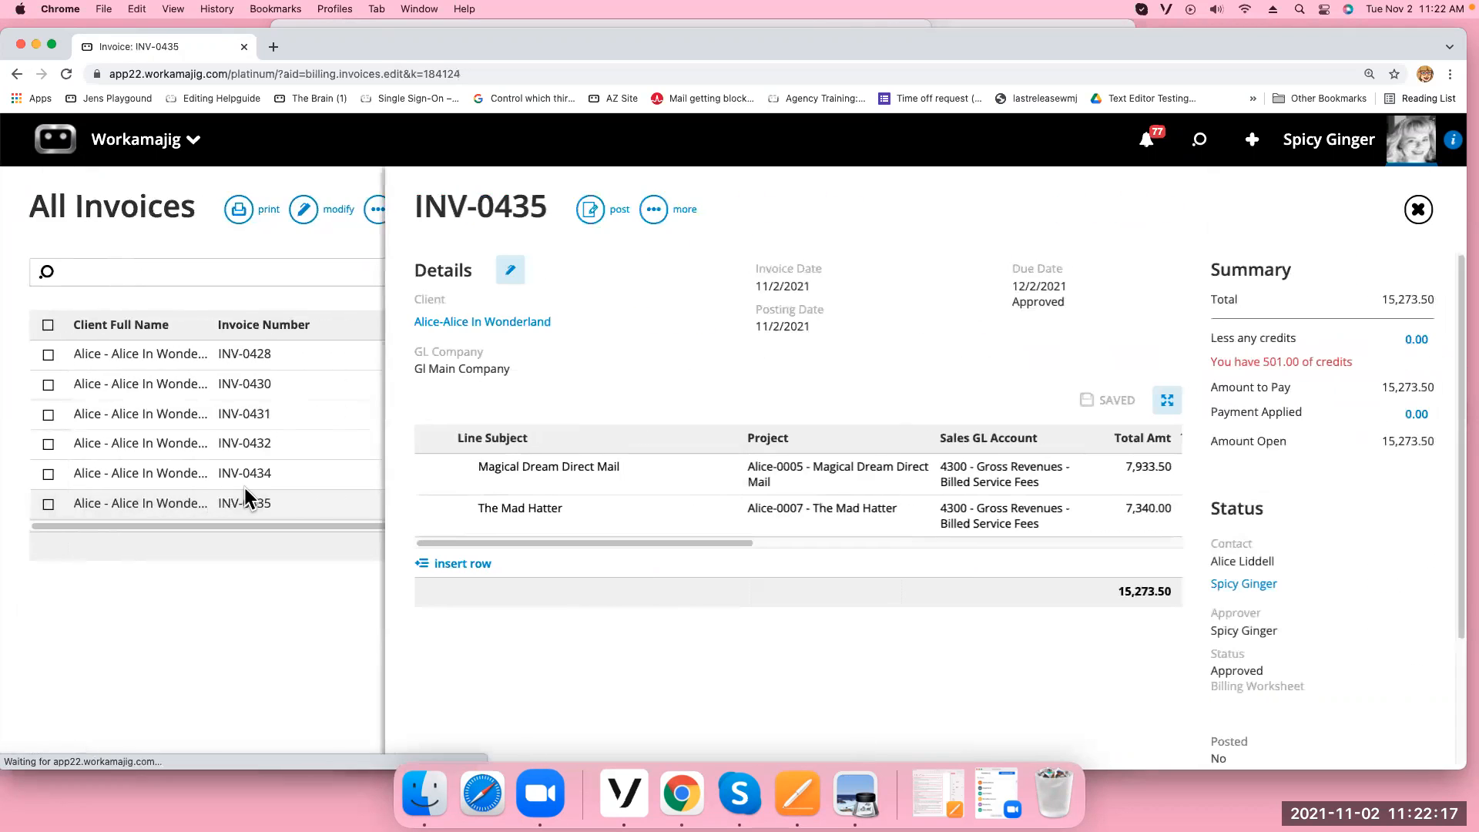
{"action": "left_click", "coordinate": [253, 470]}
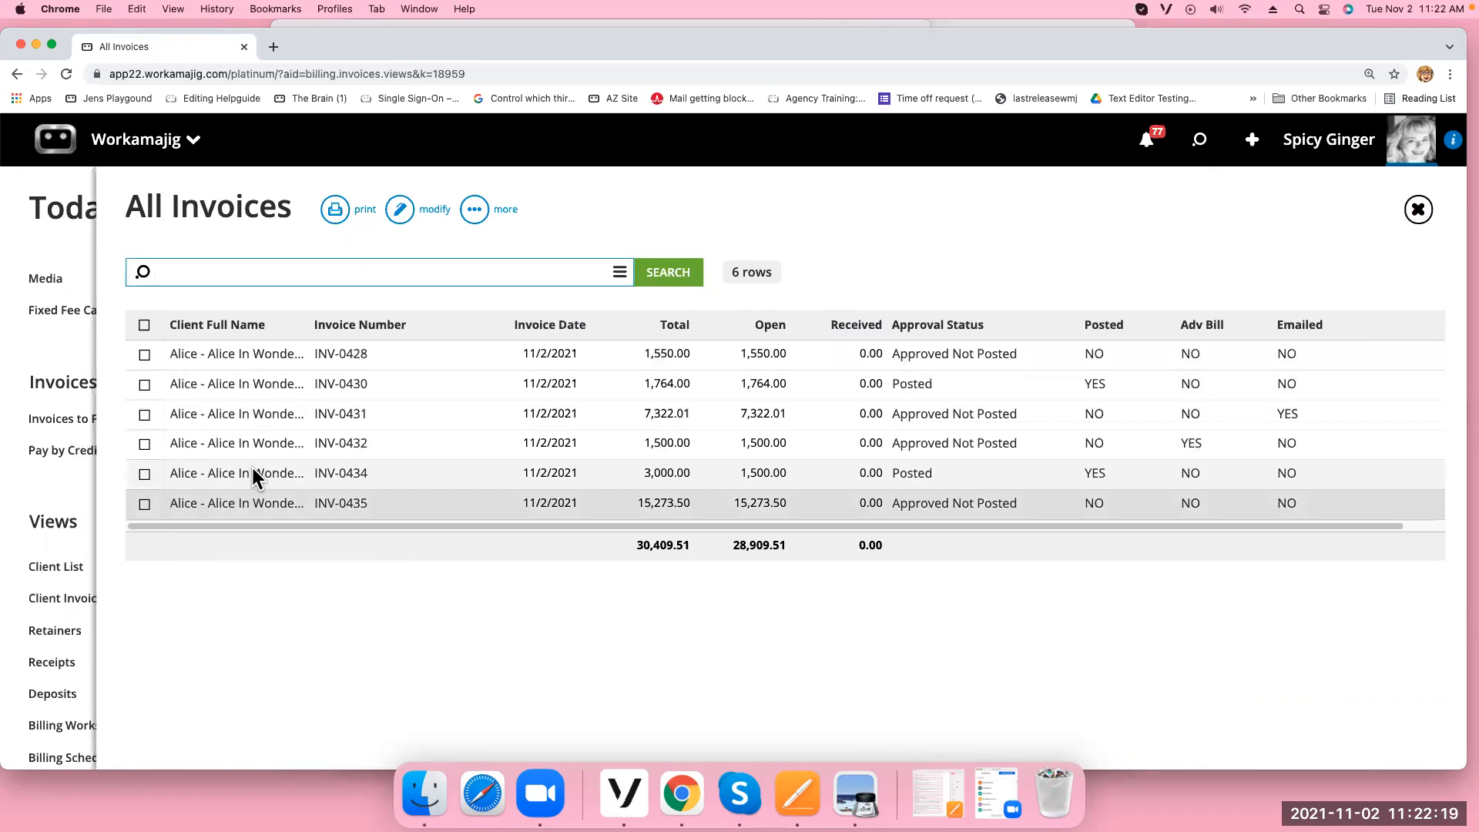
{"action": "left_click", "coordinate": [280, 358]}
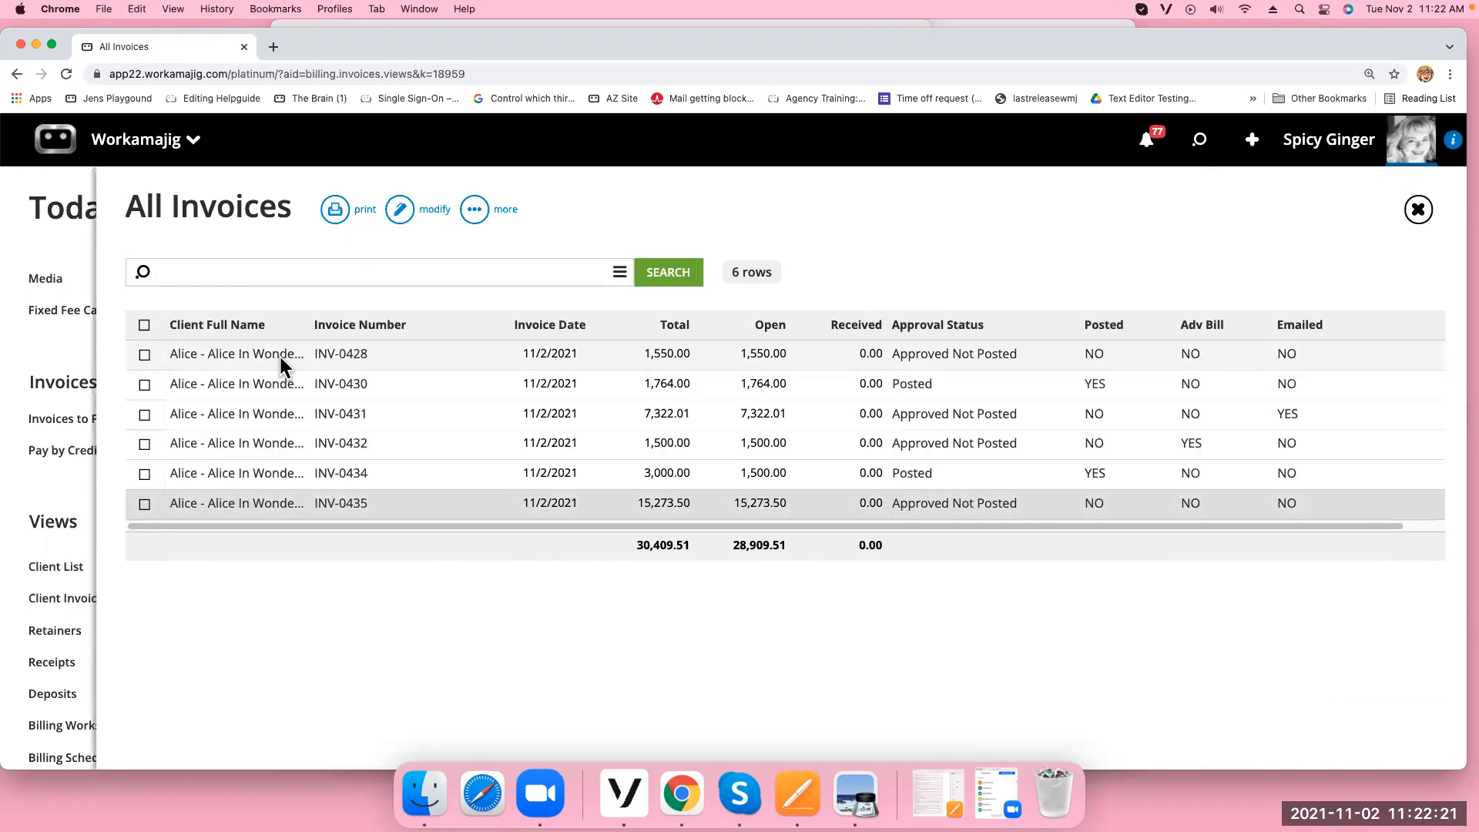
{"action": "left_click", "coordinate": [510, 269]}
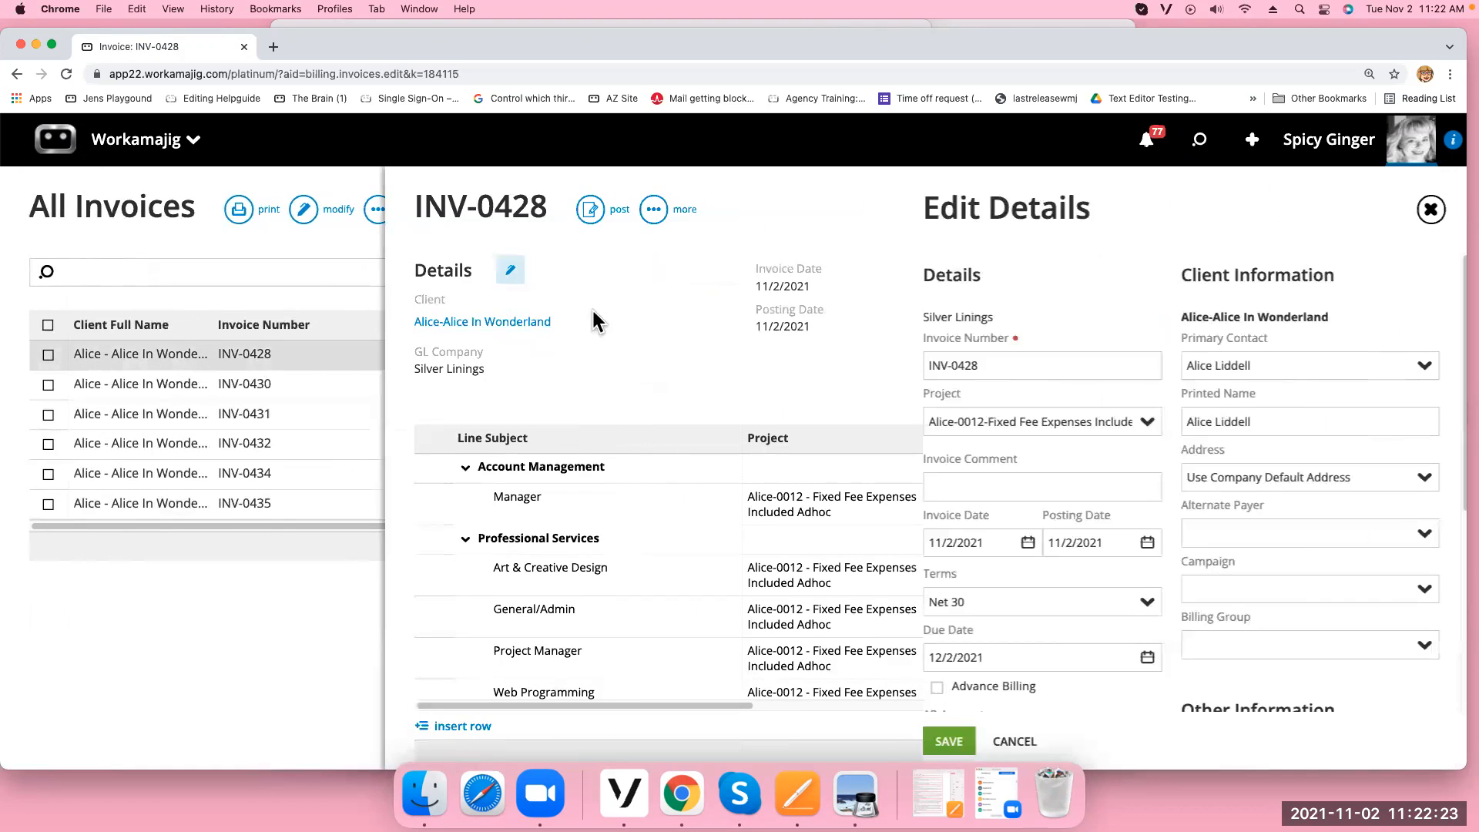
{"action": "scroll", "coordinate": [1078, 393], "scroll_direction": "down", "scroll_amount": 5}
{"action": "scroll", "coordinate": [1116, 430], "scroll_direction": "down", "scroll_amount": 3}
{"action": "left_click", "coordinate": [959, 588]}
{"action": "left_click", "coordinate": [1426, 209]}
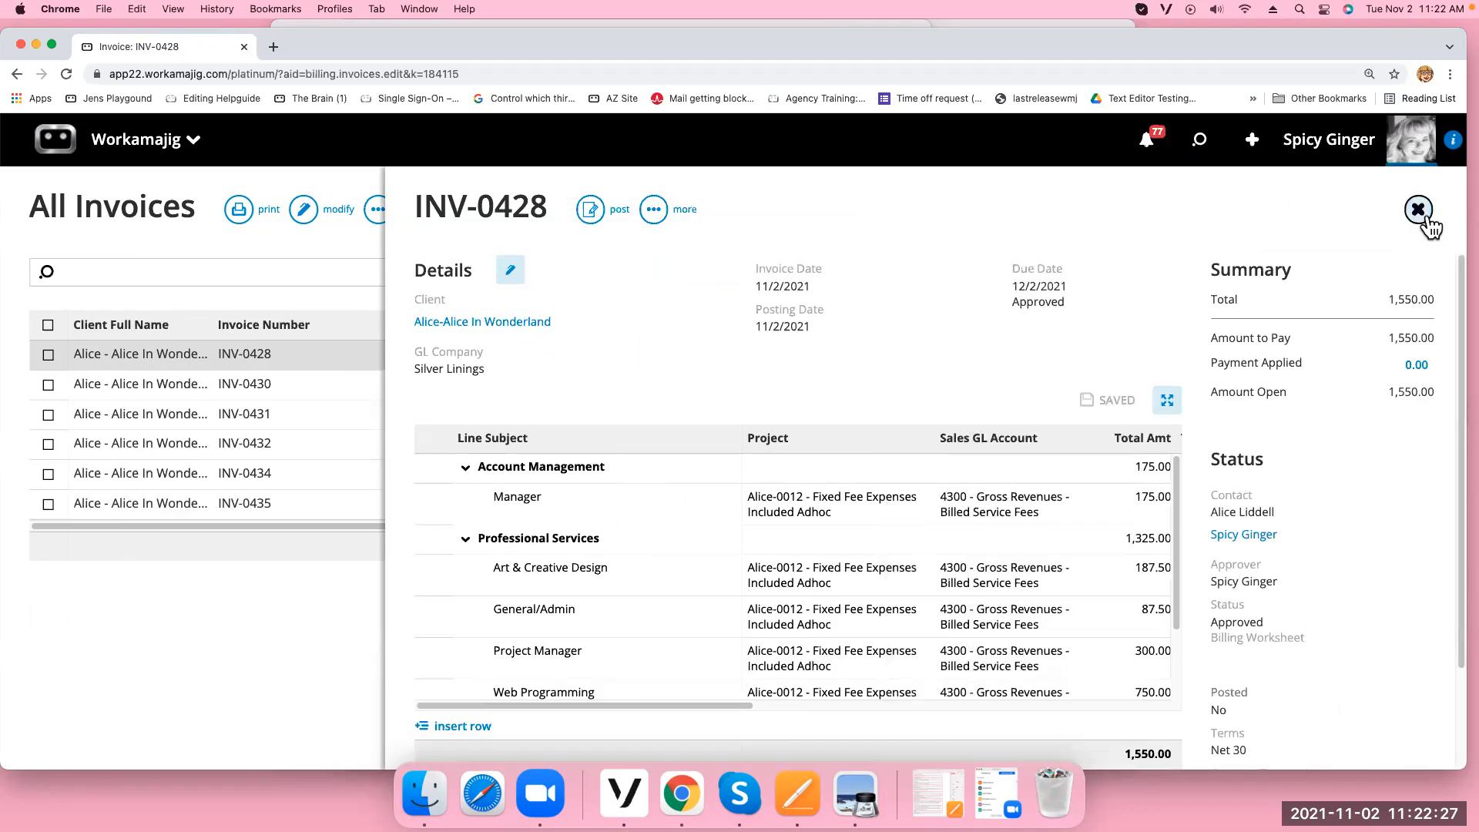
{"action": "left_click", "coordinate": [1420, 211]}
Check the Printed/Emailed flags in INV-0430's details
{"action": "left_click", "coordinate": [335, 385]}
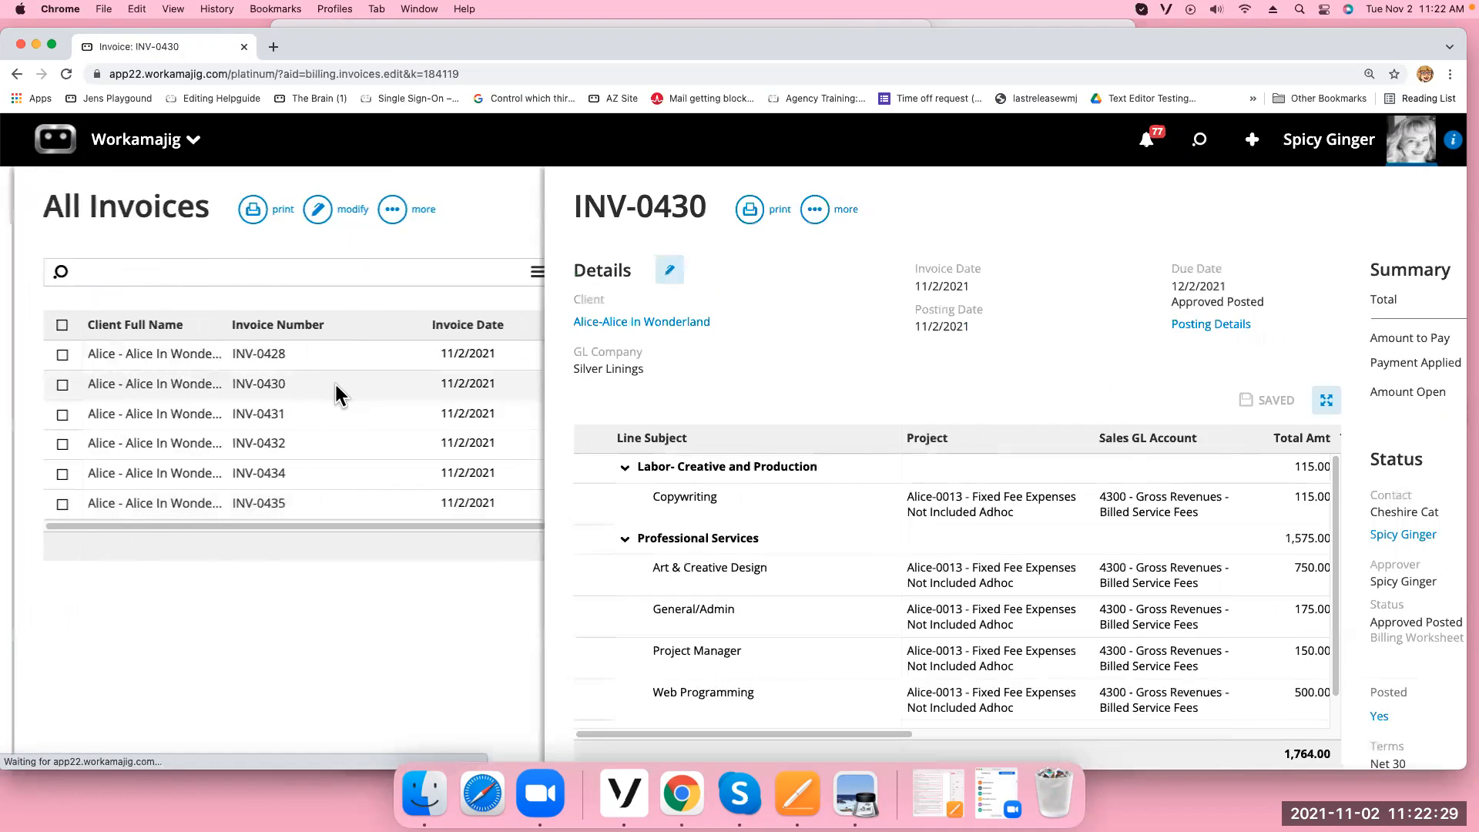
{"action": "left_click", "coordinate": [511, 272]}
{"action": "scroll", "coordinate": [1047, 478], "scroll_direction": "down", "scroll_amount": 5}
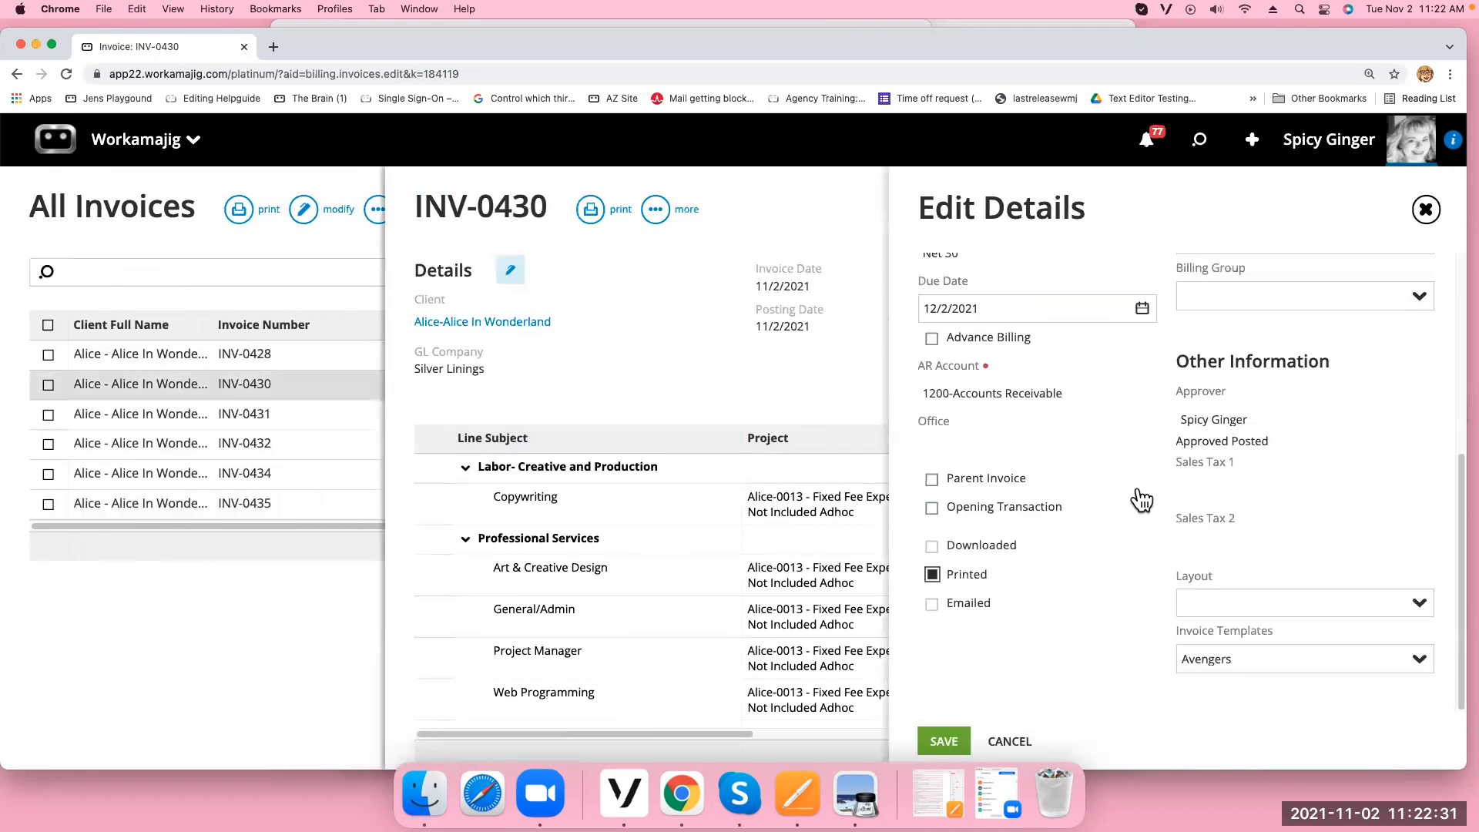
{"action": "left_click", "coordinate": [1426, 209]}
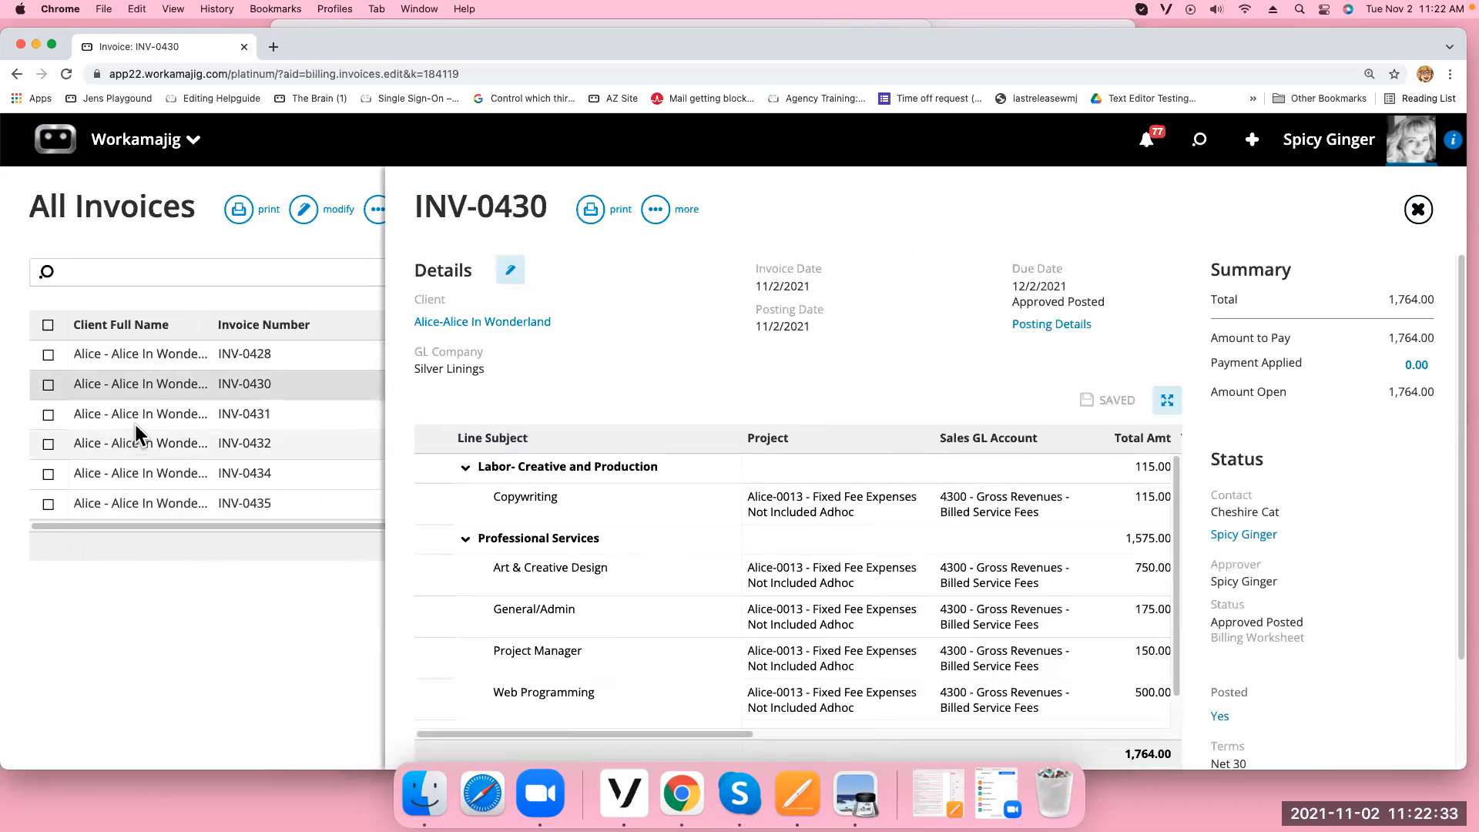
{"action": "left_click", "coordinate": [138, 421]}
Open INV-0431's details and scroll to its Emailed flag
{"action": "left_click", "coordinate": [414, 414]}
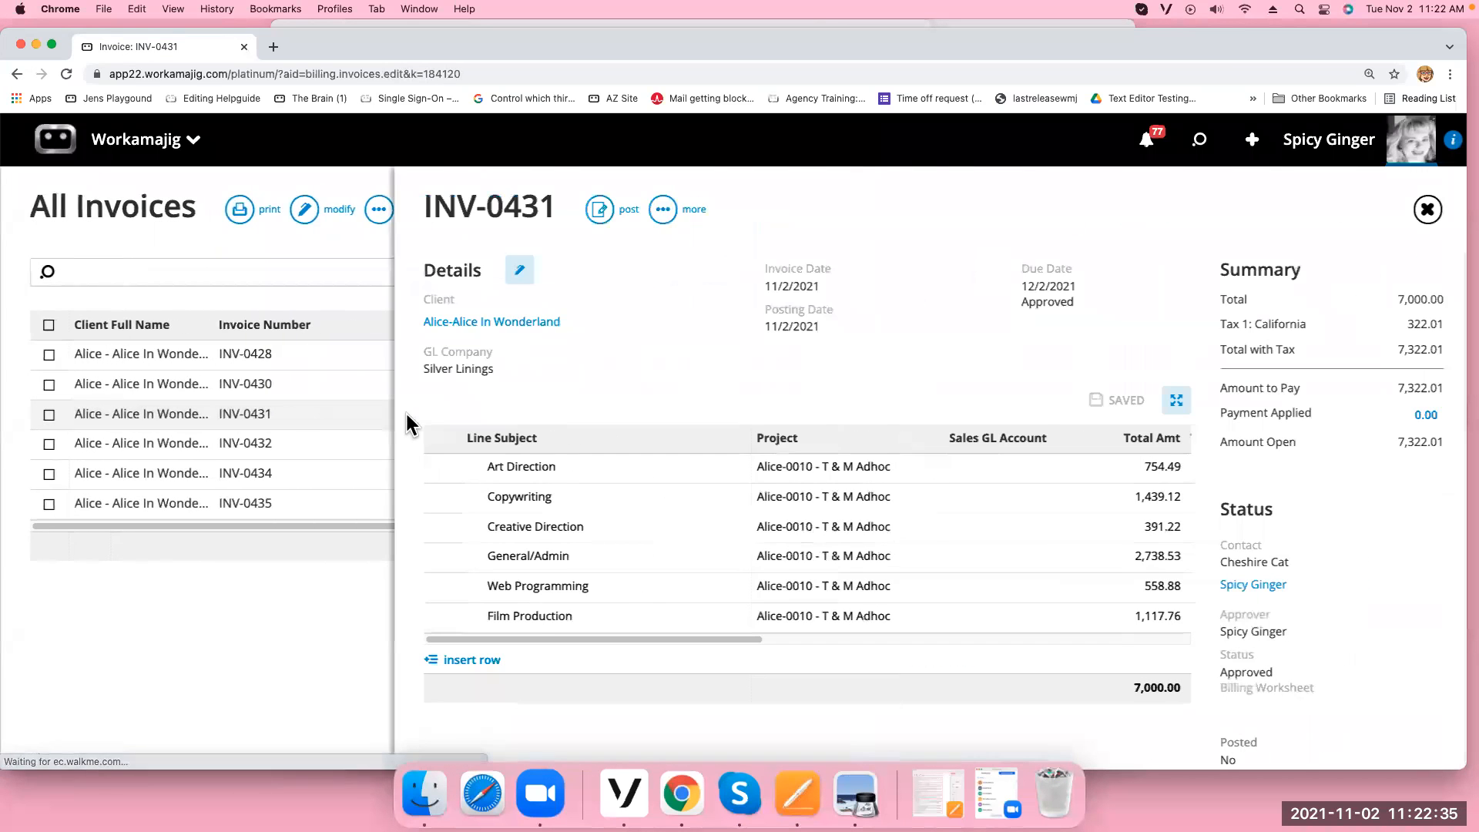
{"action": "left_click", "coordinate": [510, 270]}
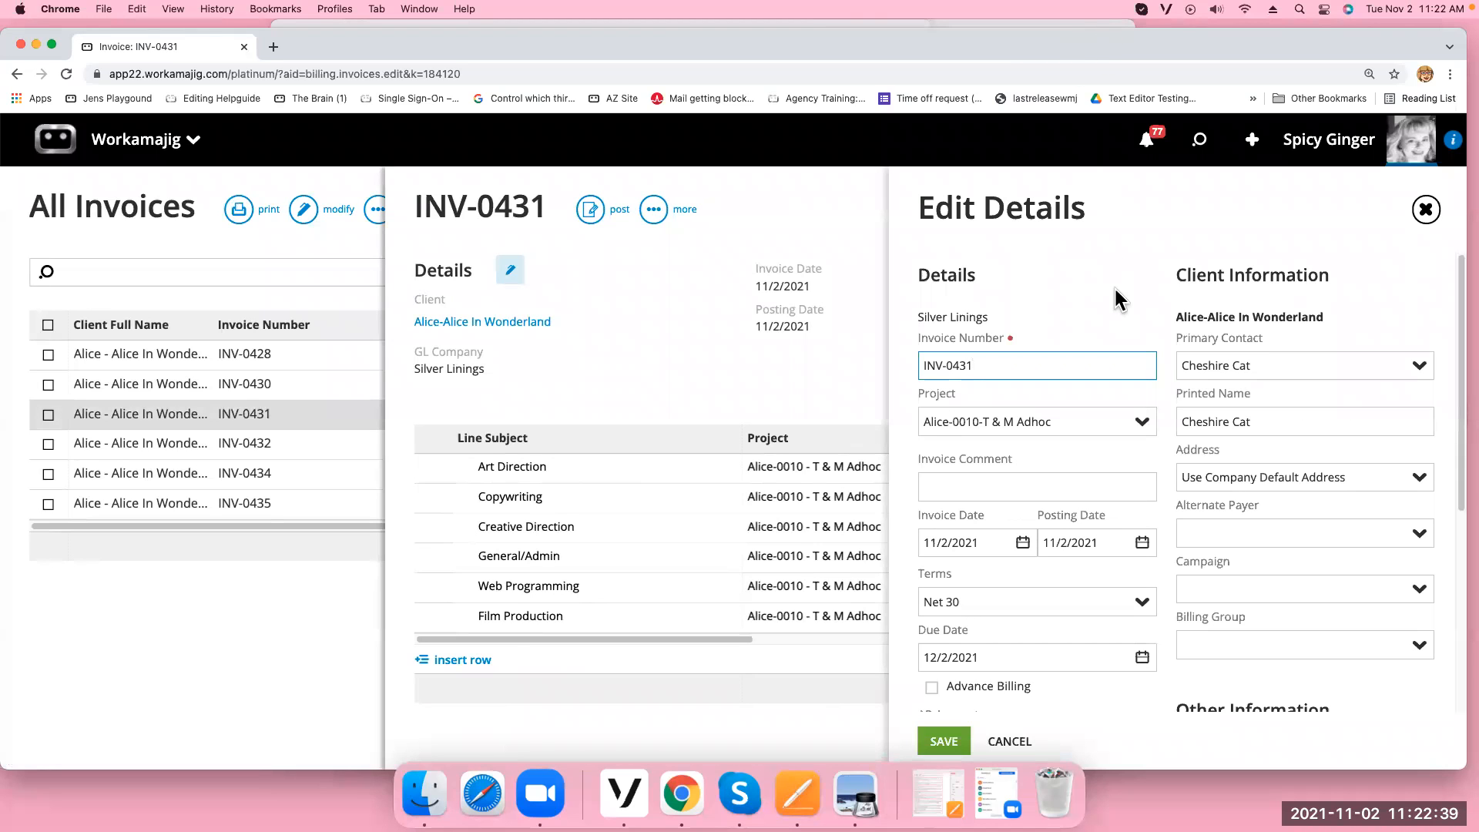
{"action": "scroll", "coordinate": [1199, 630], "scroll_direction": "down", "scroll_amount": 5}
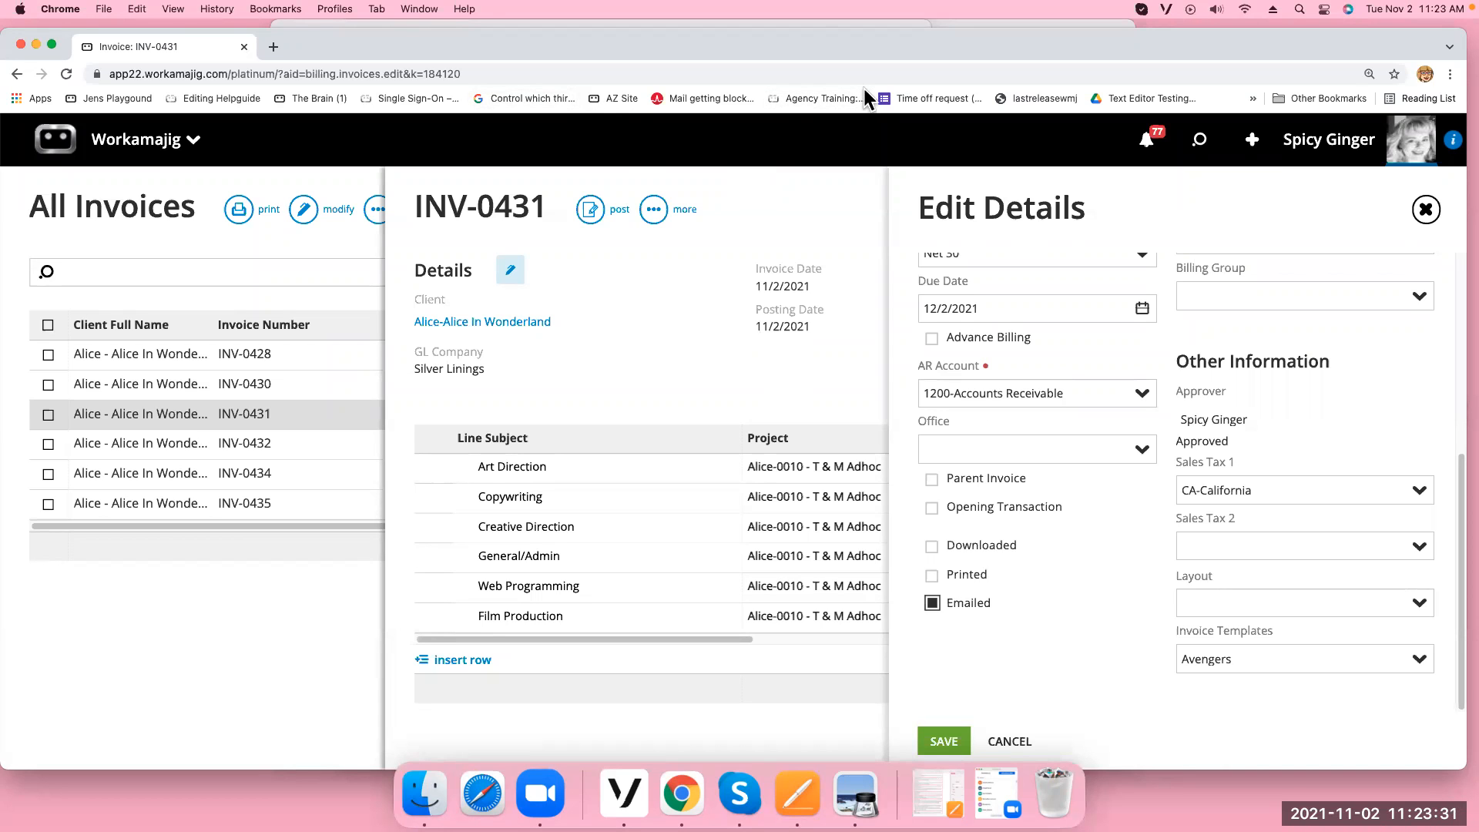
Close INV-0431's details and go to the Today - Admin / Manager page
{"action": "left_click", "coordinate": [1426, 209]}
{"action": "left_click", "coordinate": [162, 148]}
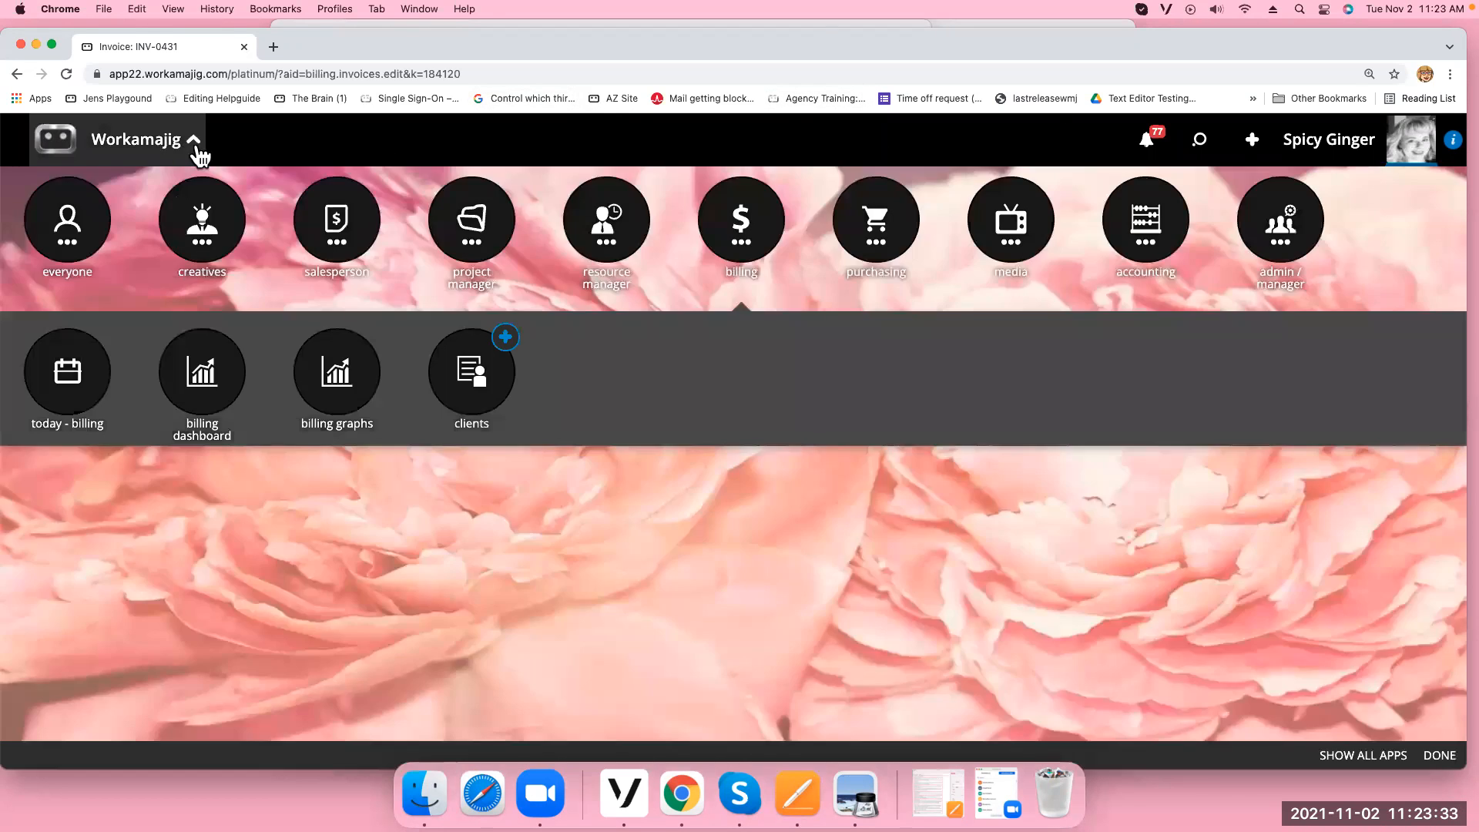
{"action": "left_click", "coordinate": [1298, 242]}
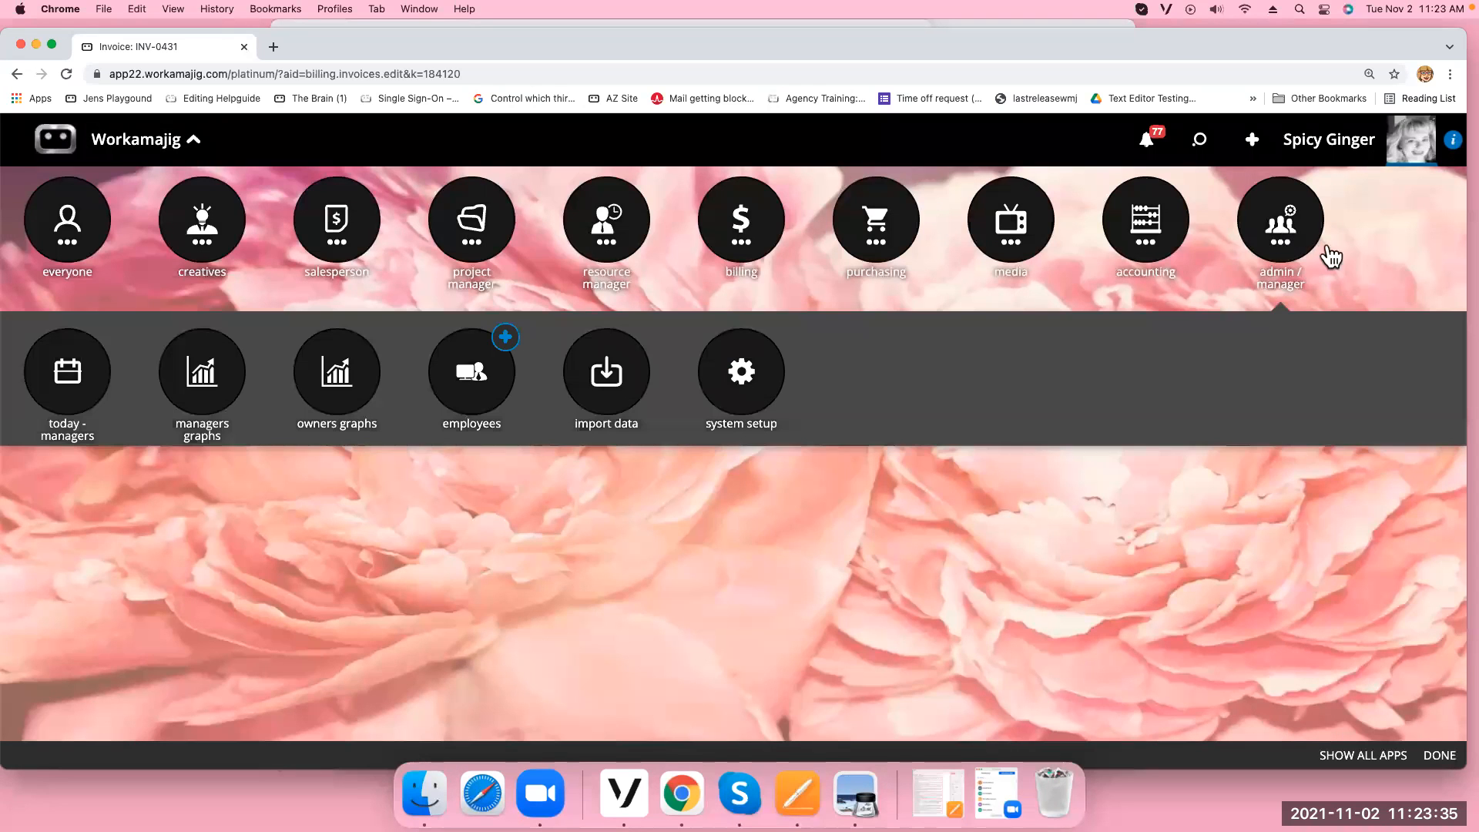
{"action": "left_click", "coordinate": [54, 376]}
Review invoices emailed on 11/2/2021 in the Invoices Emailed log, then close it
{"action": "left_click", "coordinate": [66, 508]}
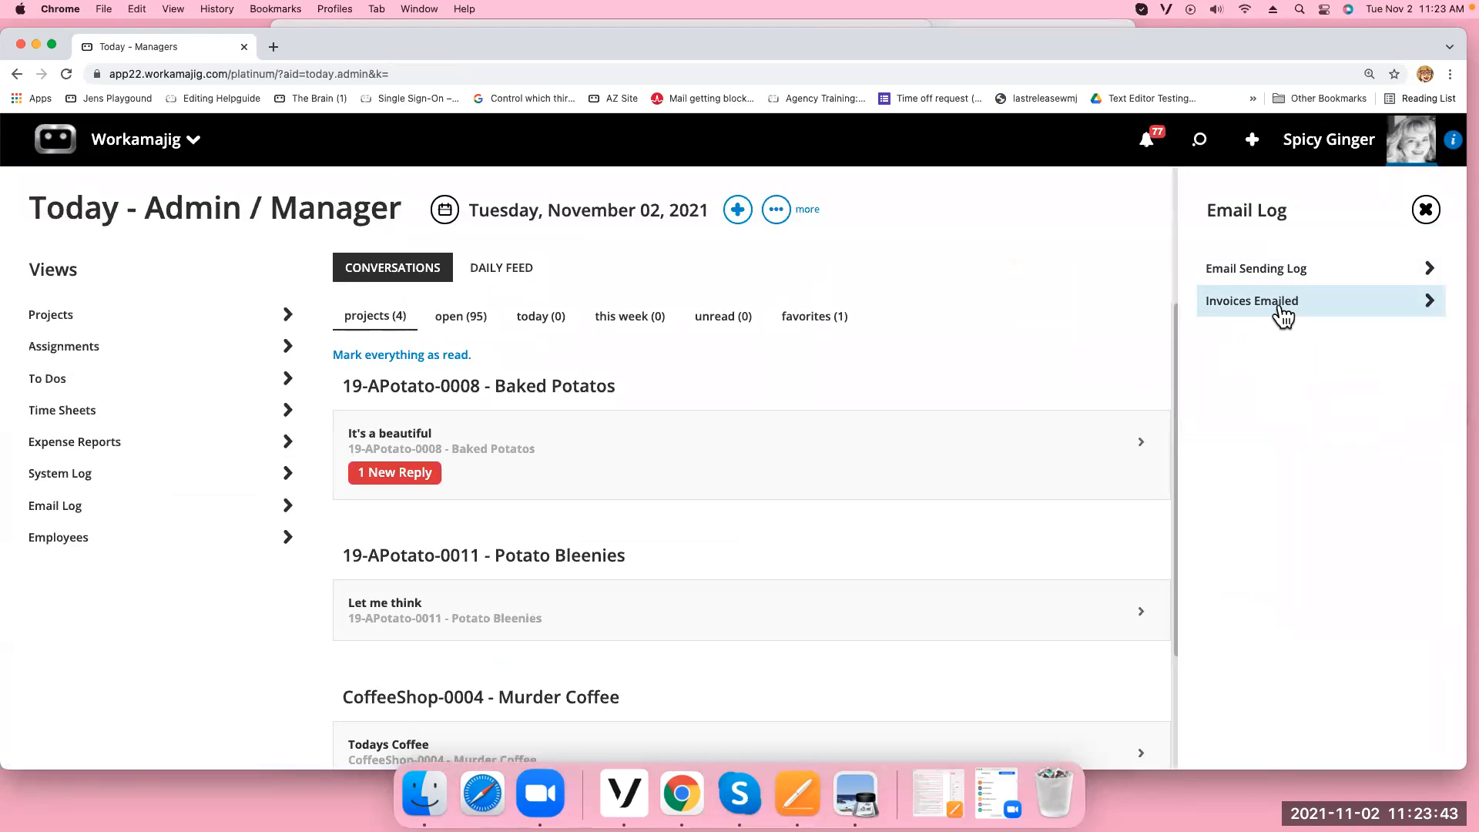
{"action": "left_click", "coordinate": [1273, 300]}
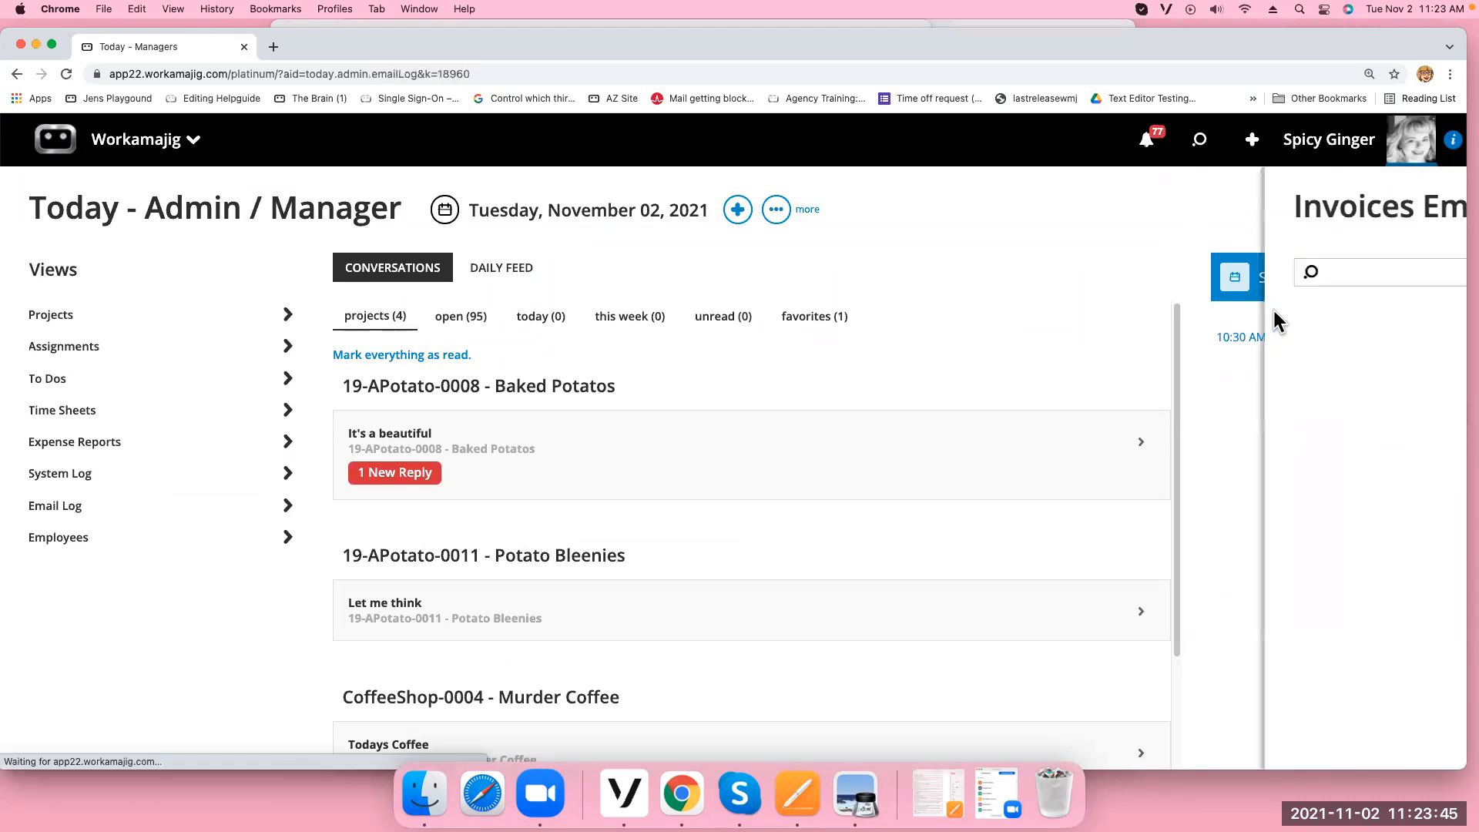
{"action": "left_click", "coordinate": [1312, 395]}
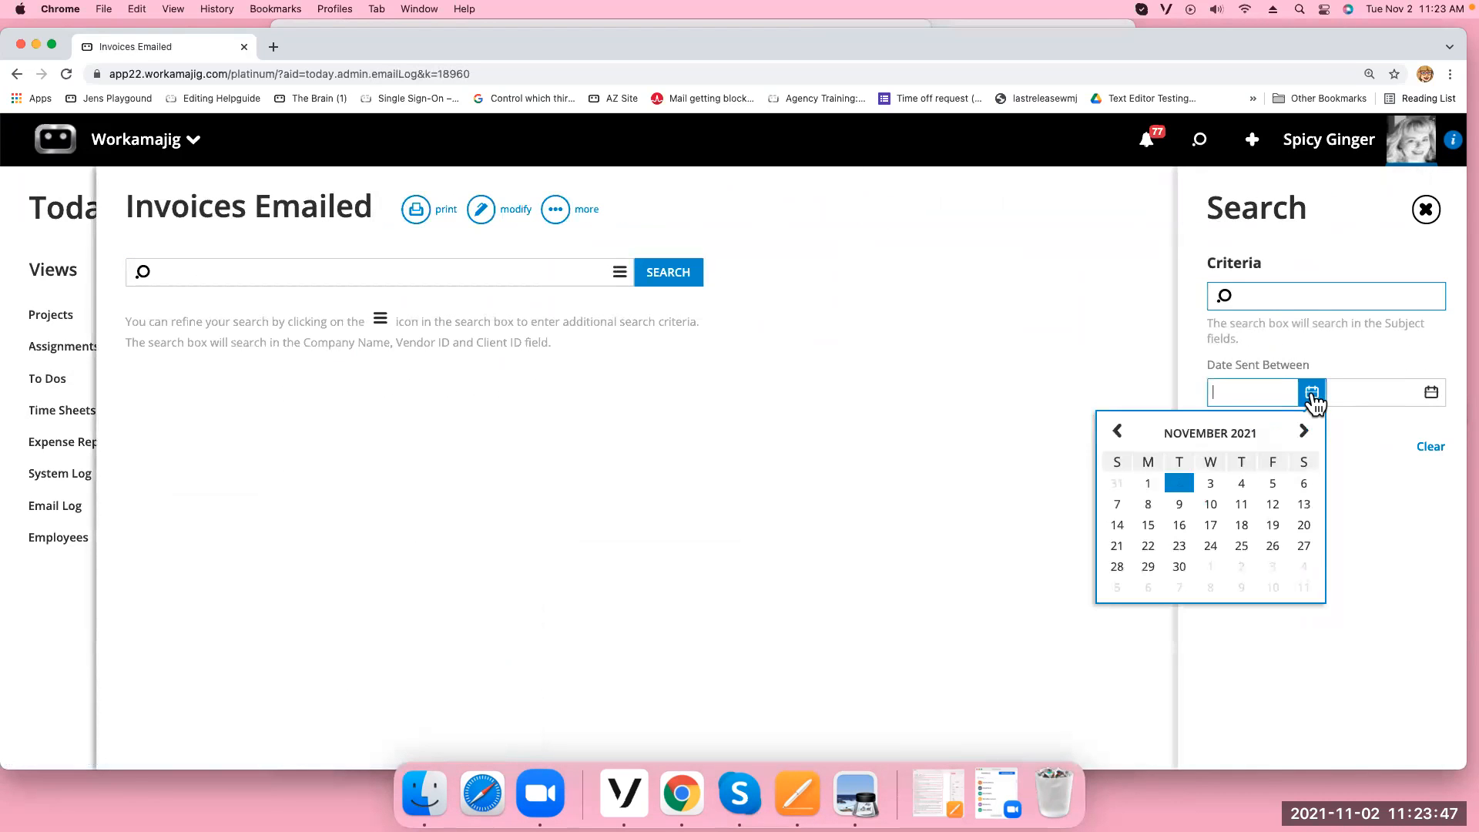
{"action": "left_click", "coordinate": [1179, 483]}
{"action": "left_click", "coordinate": [1431, 392]}
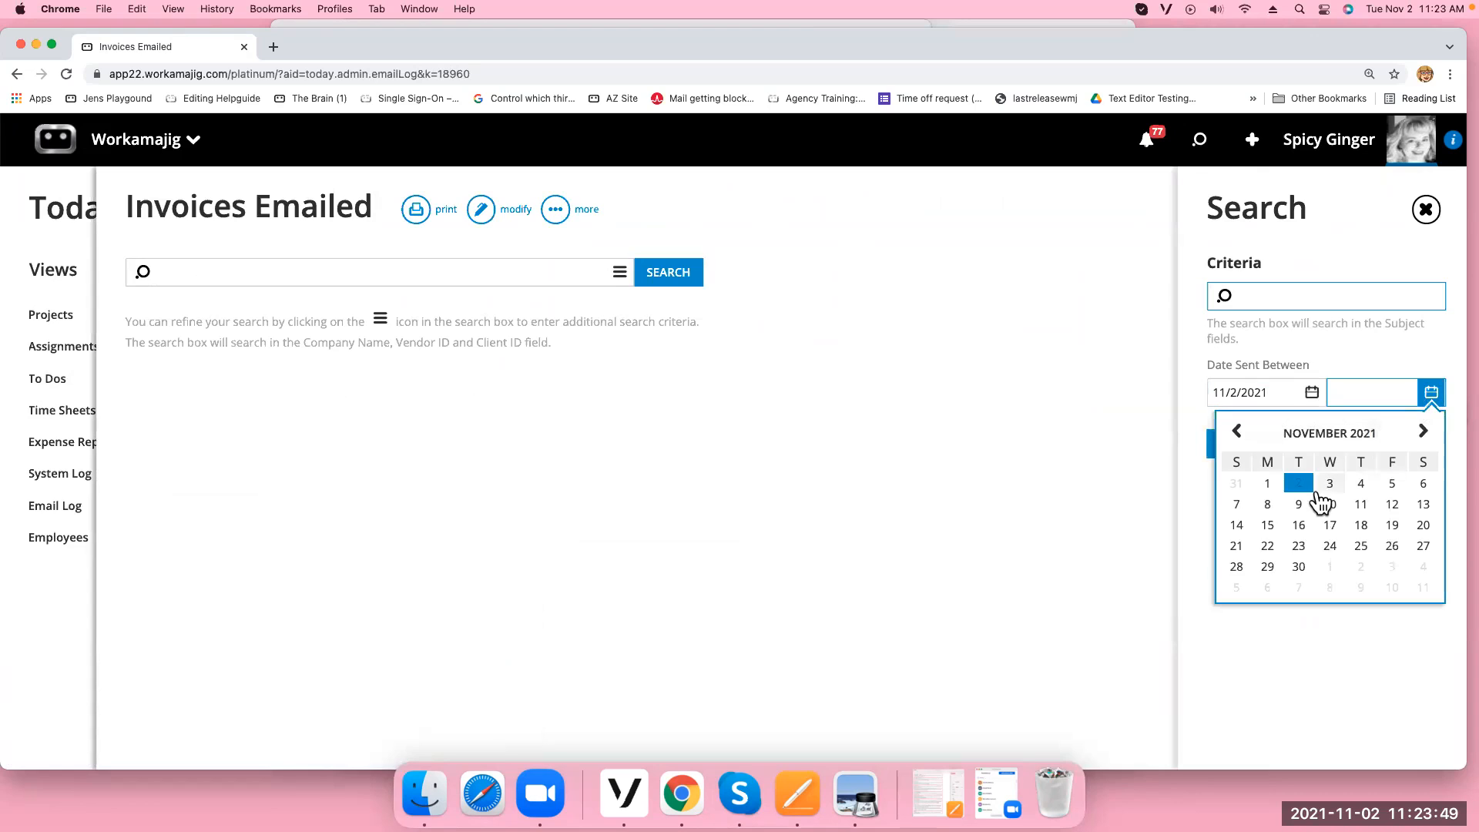
{"action": "left_click", "coordinate": [1299, 483]}
{"action": "left_click", "coordinate": [1247, 444]}
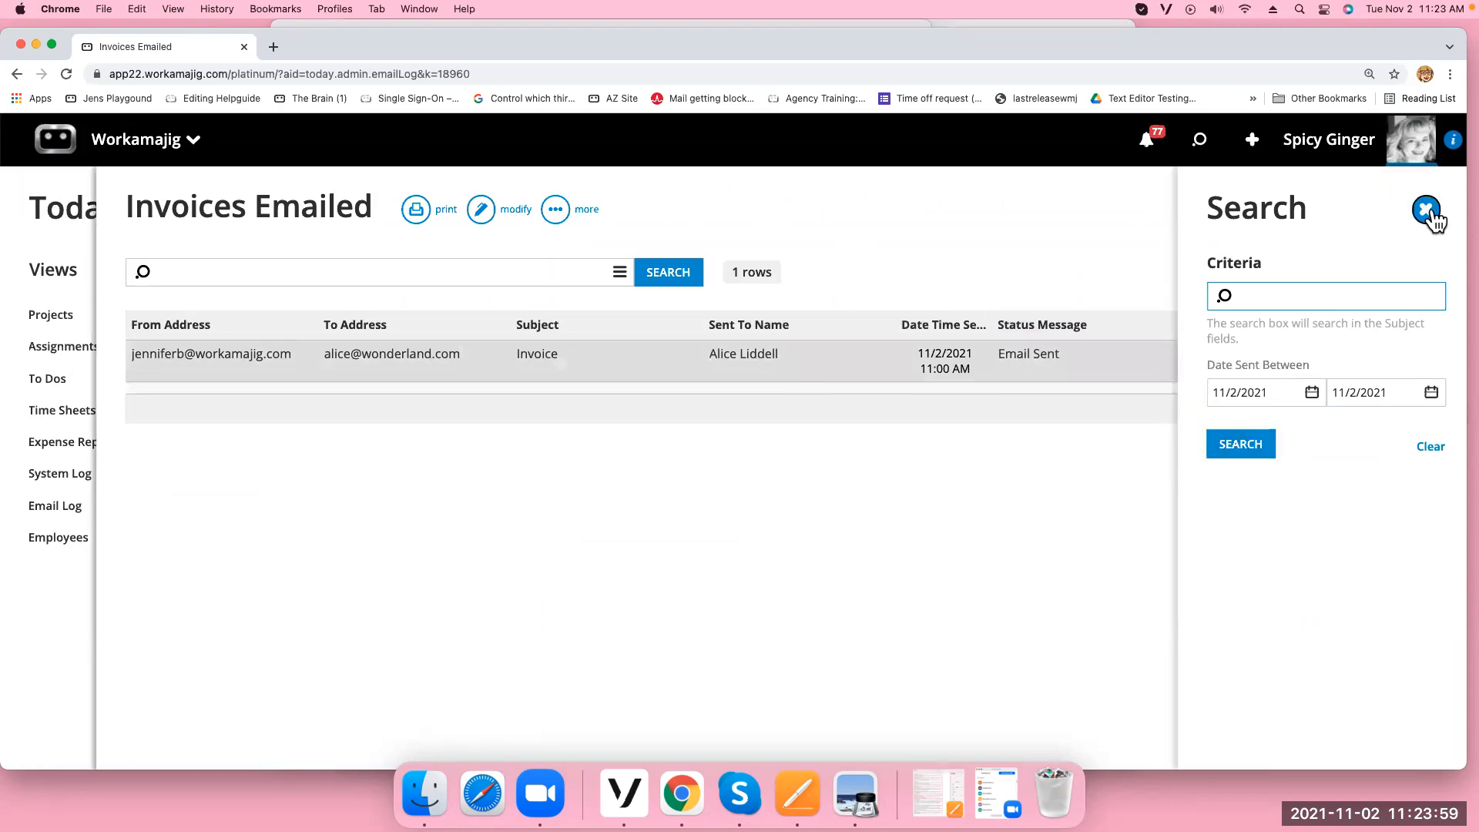
{"action": "left_click", "coordinate": [1426, 208]}
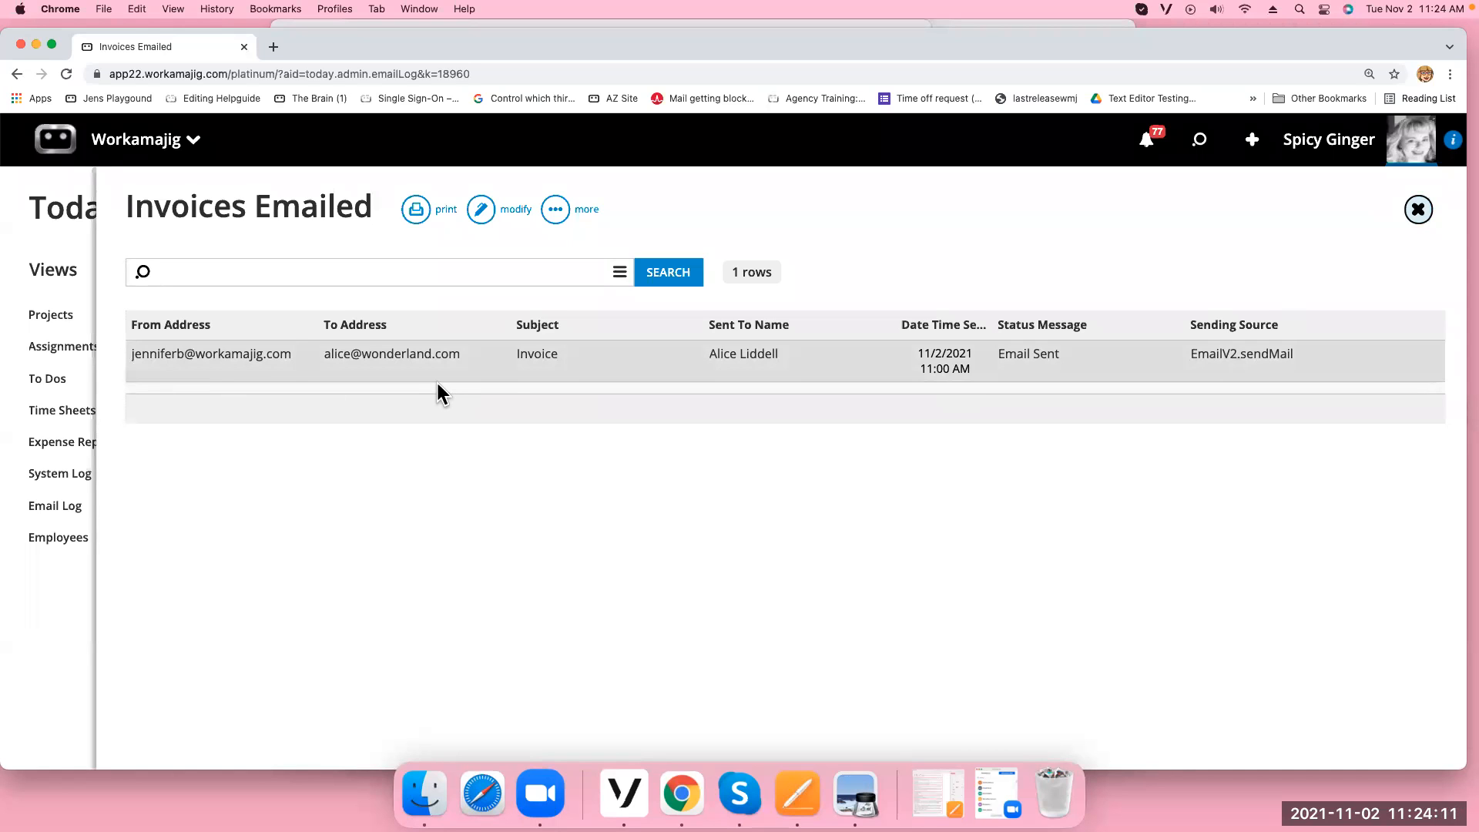
{"action": "left_click", "coordinate": [1418, 210]}
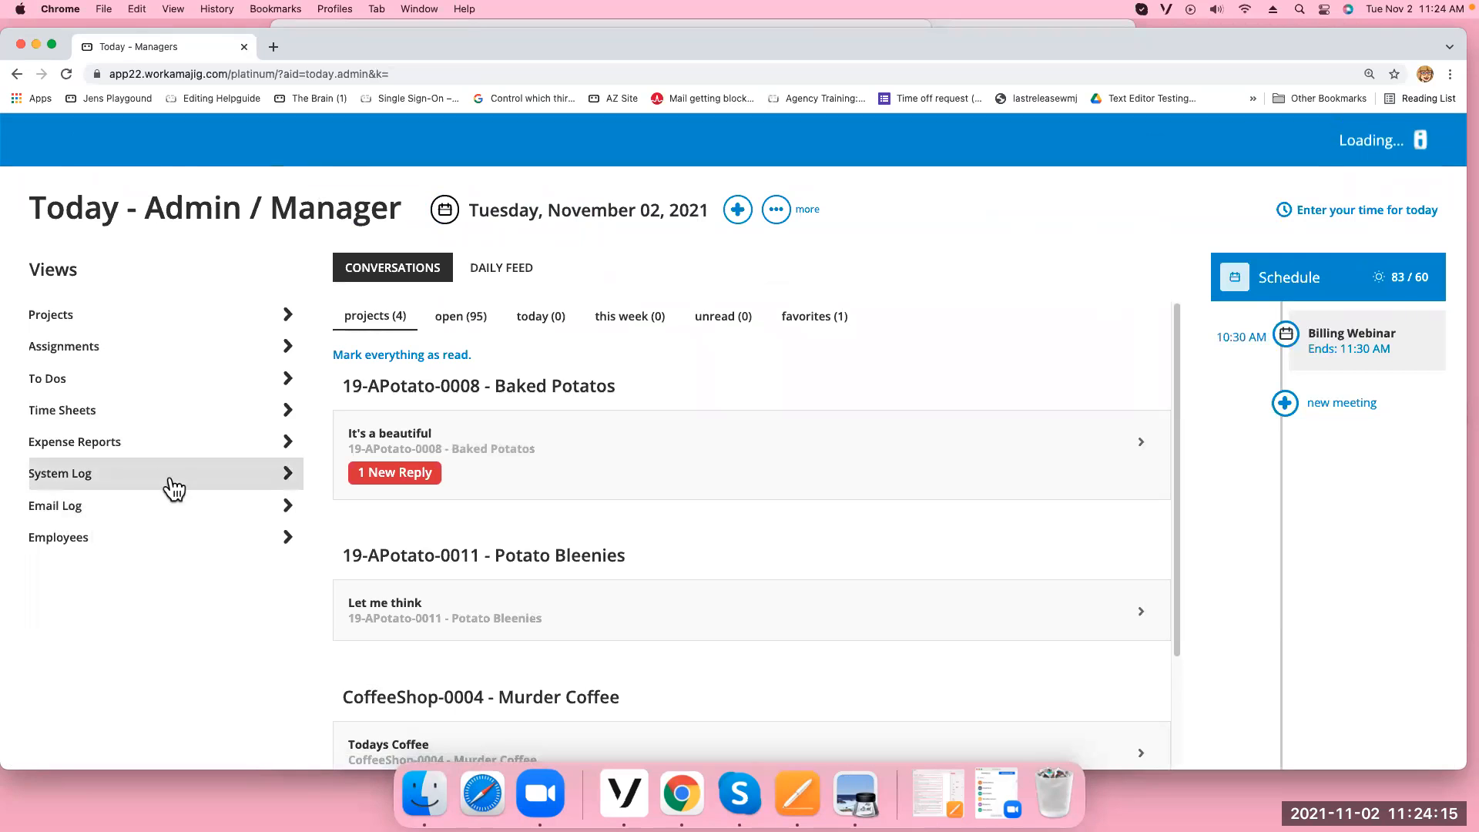
{"action": "left_click", "coordinate": [174, 505]}
{"action": "left_click", "coordinate": [1295, 282]}
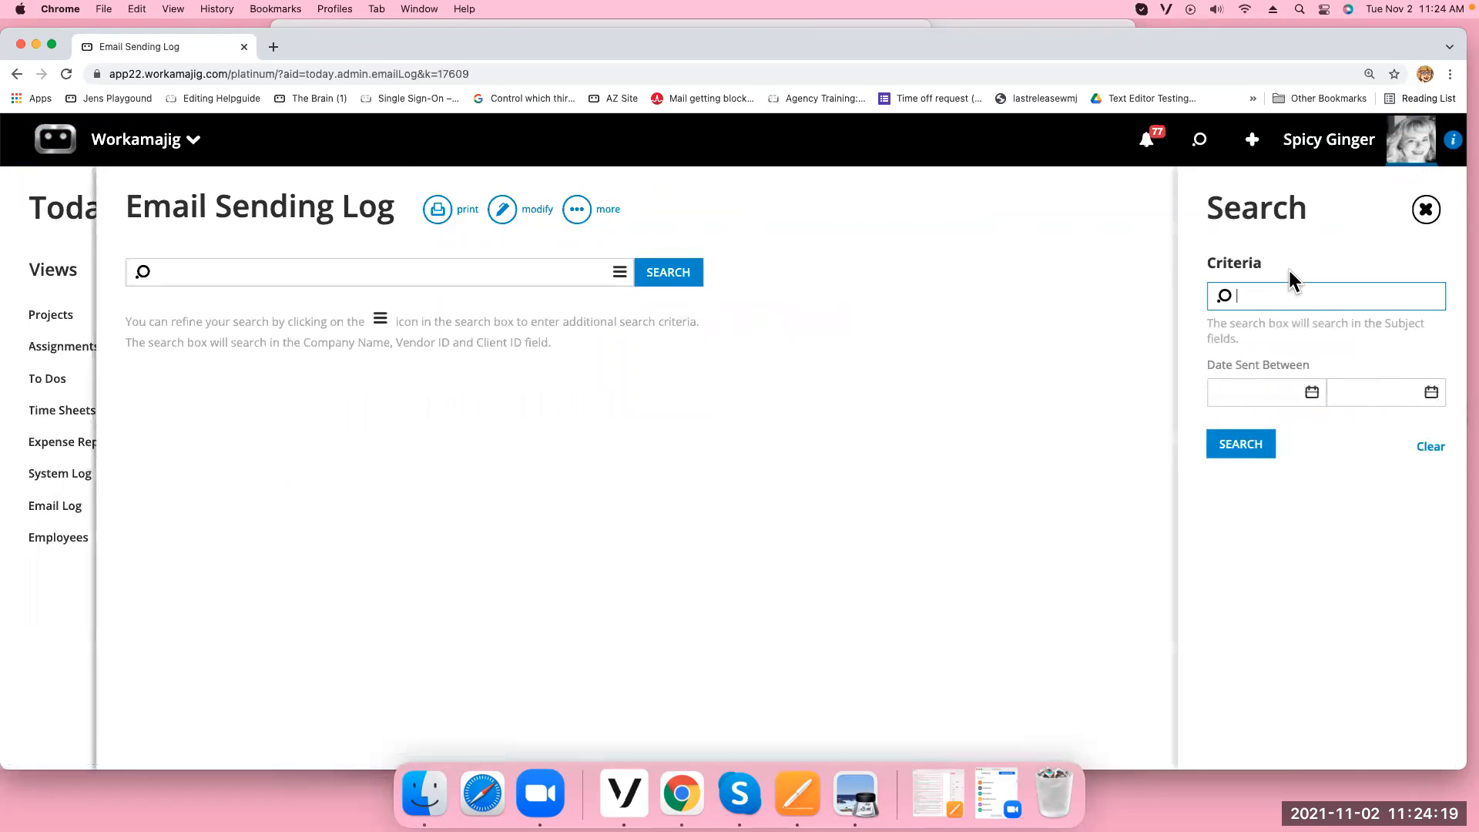
{"action": "left_click", "coordinate": [1312, 394]}
{"action": "left_click", "coordinate": [1181, 482]}
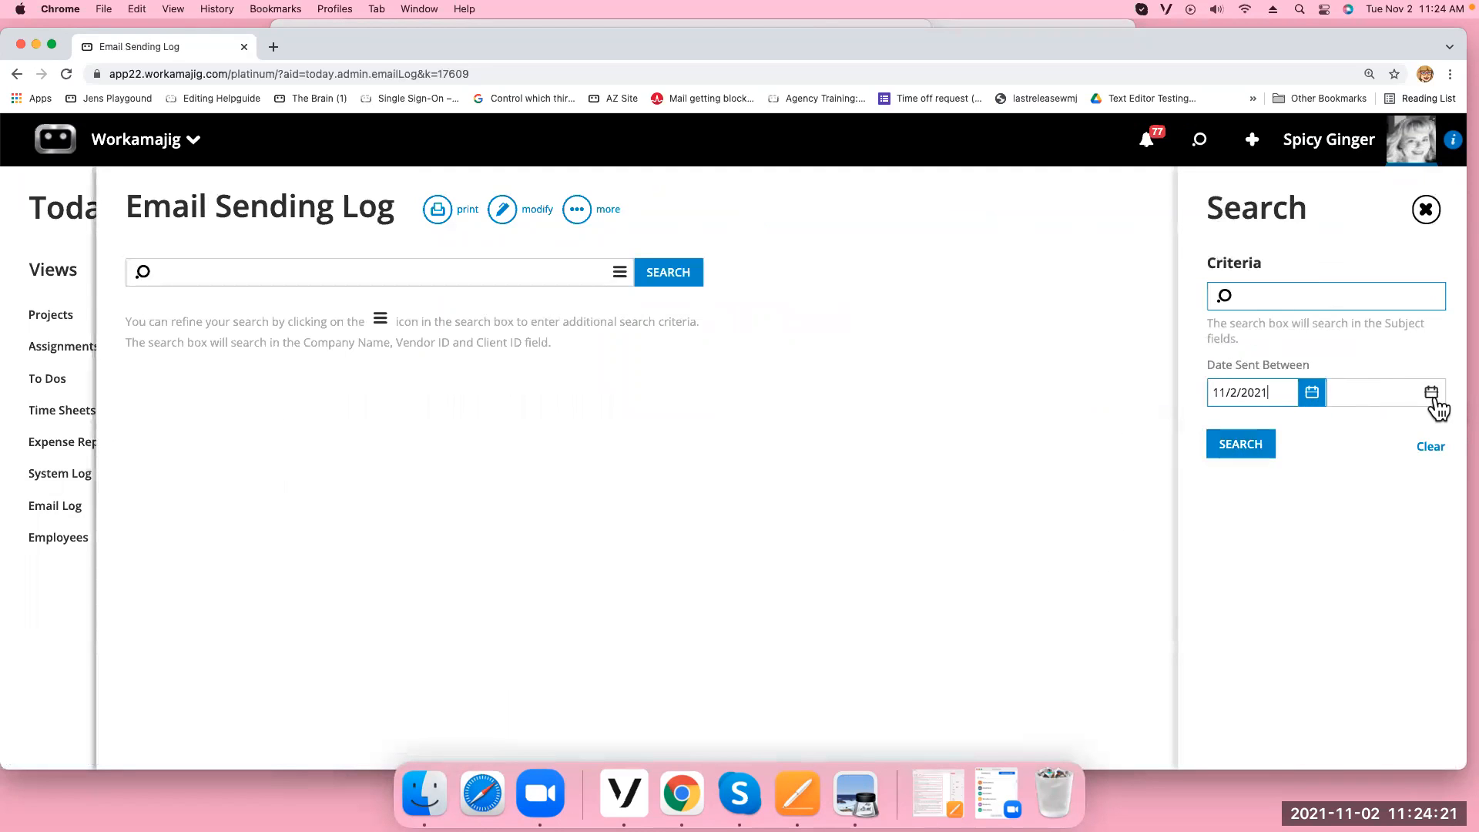
{"action": "left_click", "coordinate": [1432, 393]}
{"action": "left_click", "coordinate": [1294, 483]}
{"action": "left_click", "coordinate": [1254, 445]}
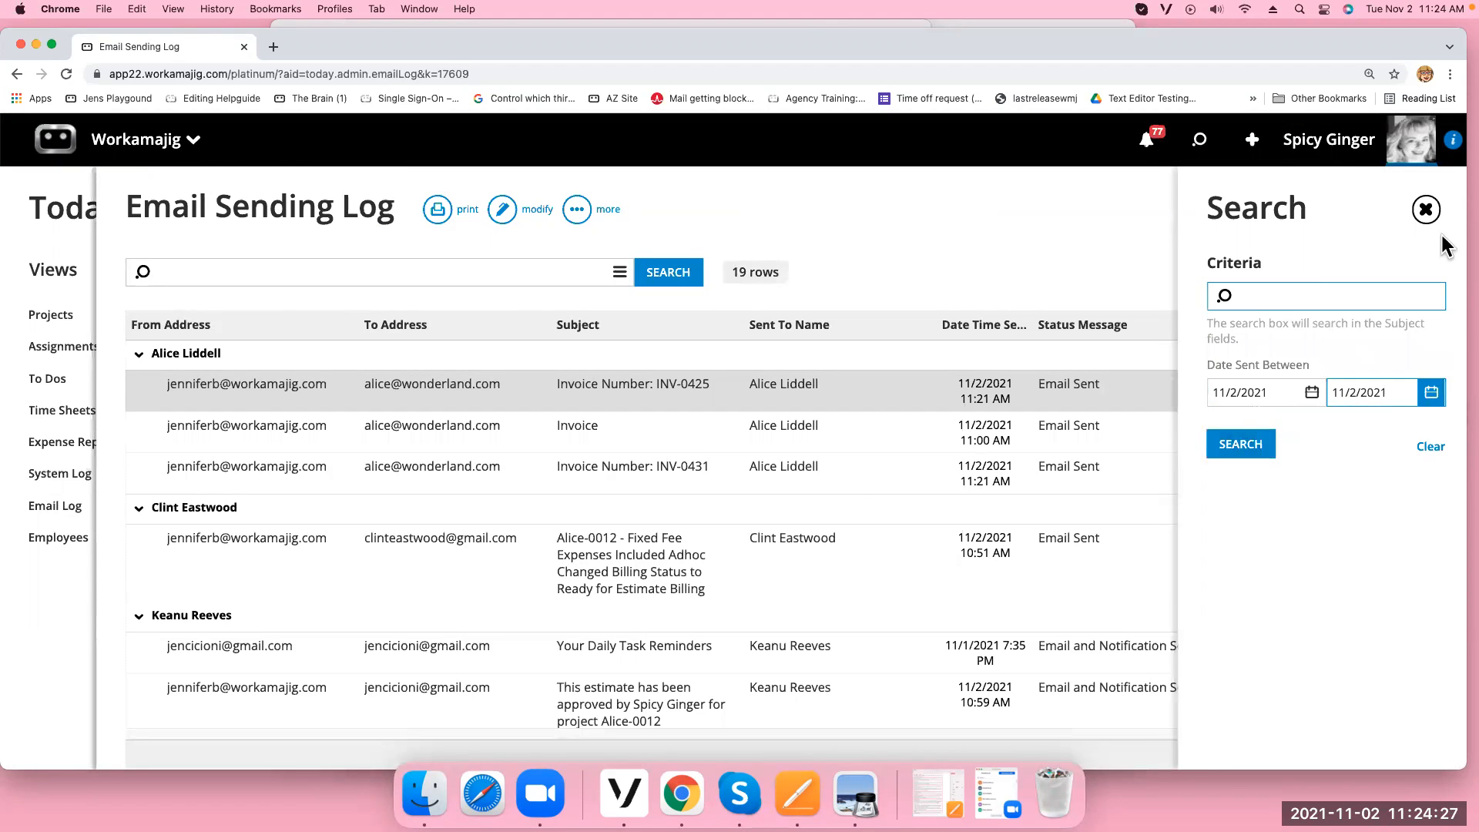
{"action": "left_click", "coordinate": [1426, 209]}
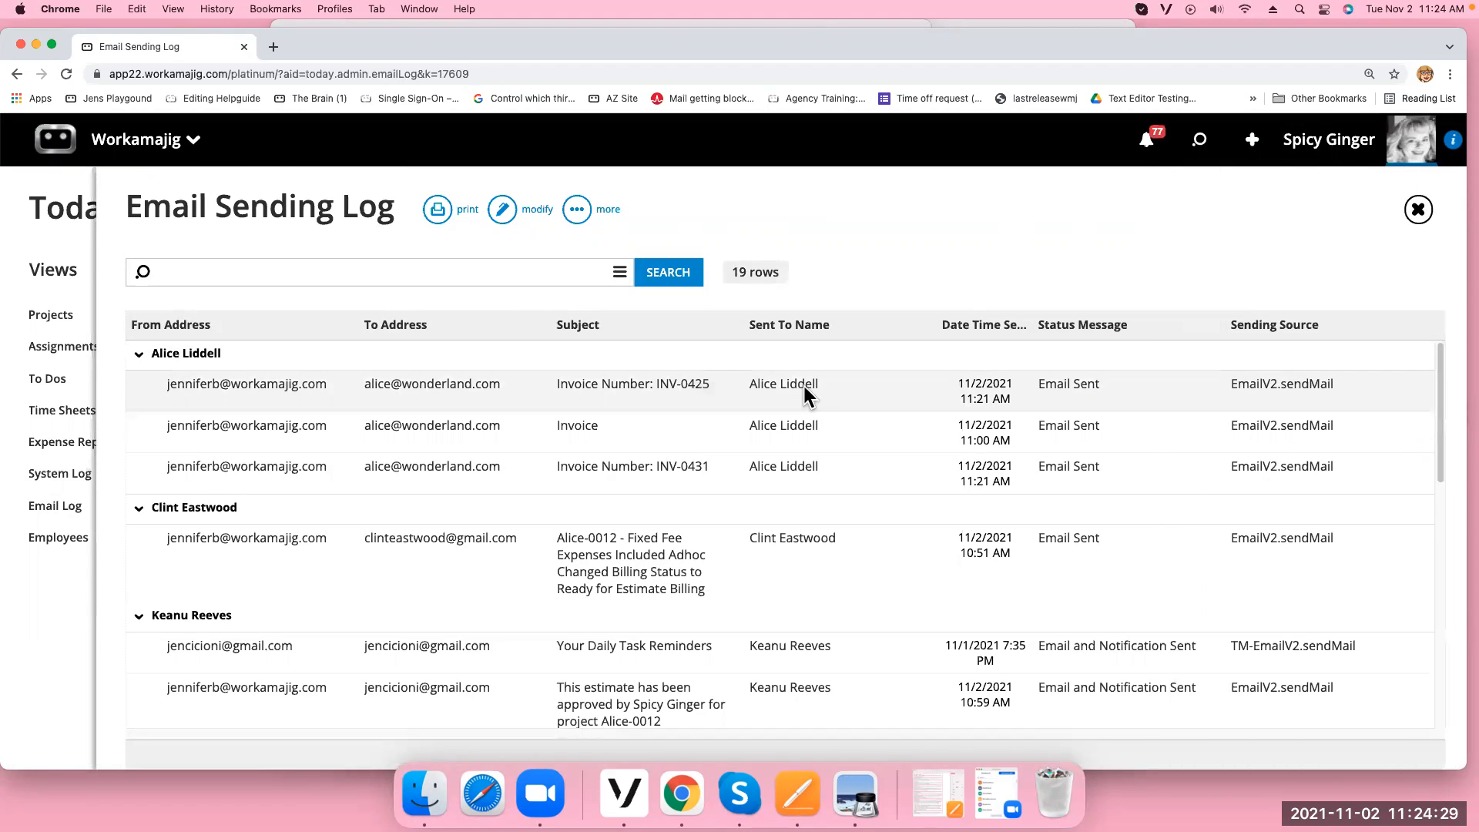
{"action": "left_click", "coordinate": [377, 387]}
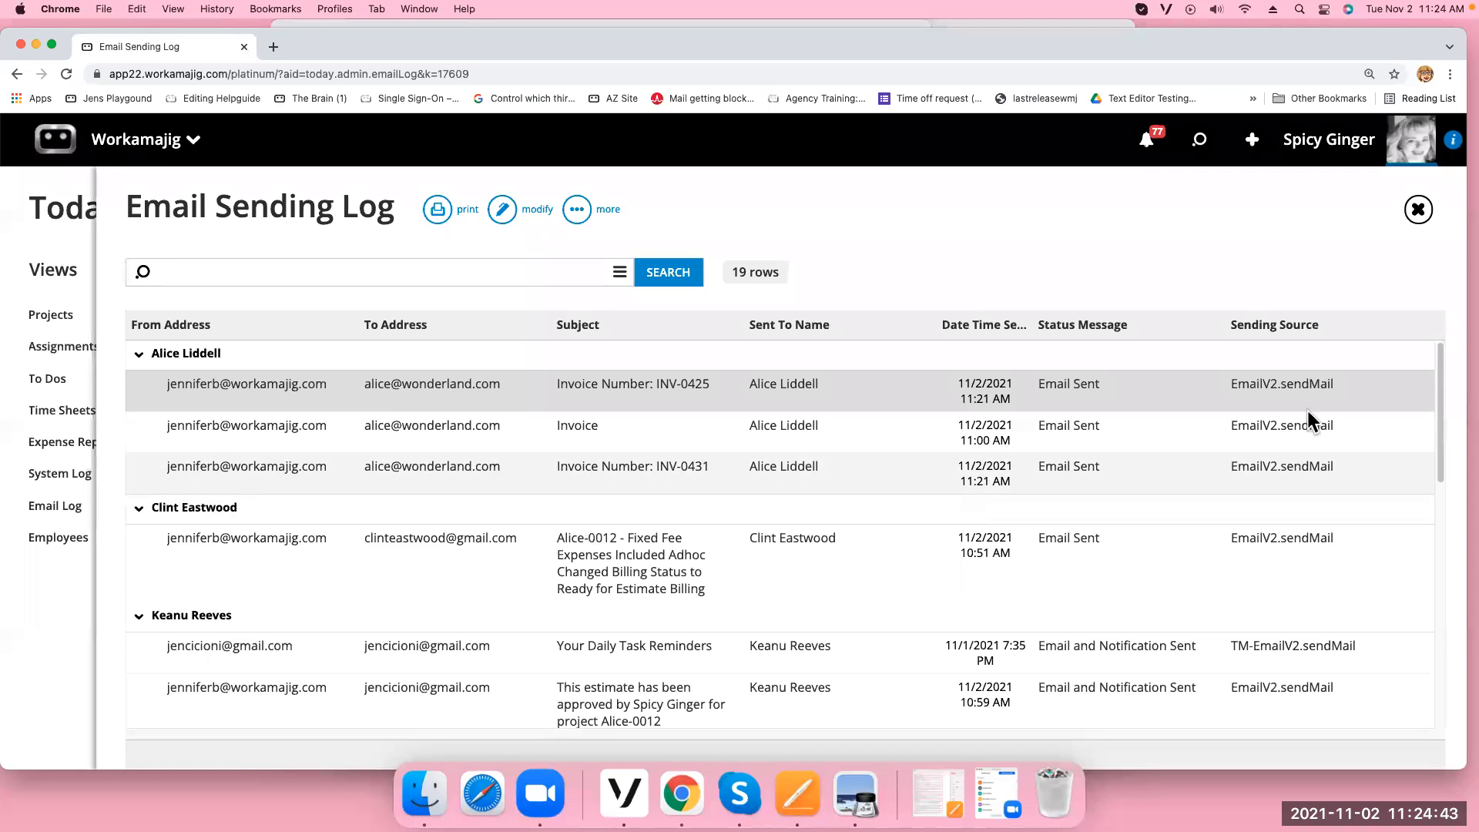
{"action": "left_click", "coordinate": [1418, 209]}
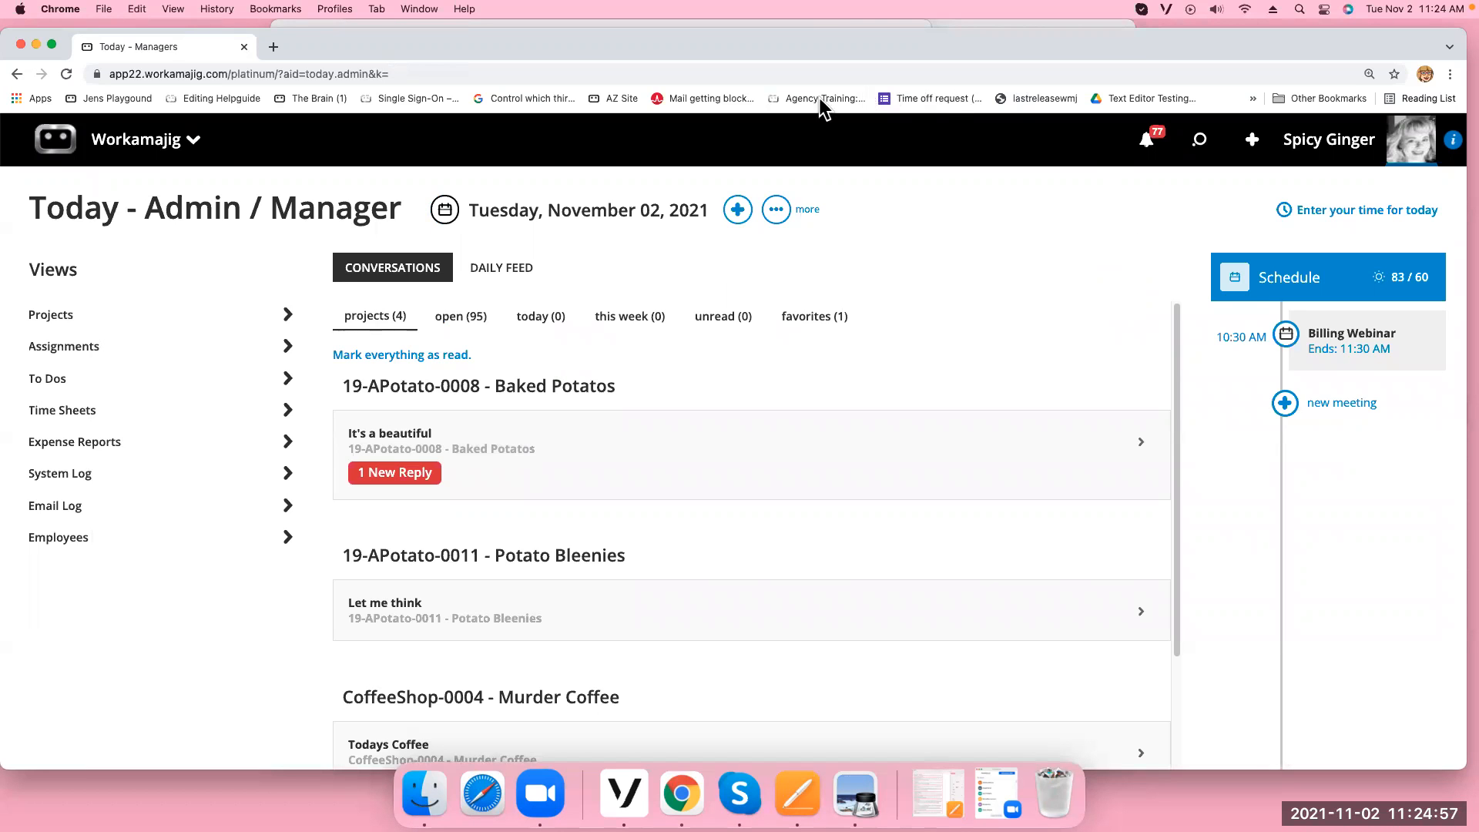
Open project Alice-0011 T&M Mass Billing from Projects and view its entire Daily Feed
{"action": "left_click", "coordinate": [58, 151]}
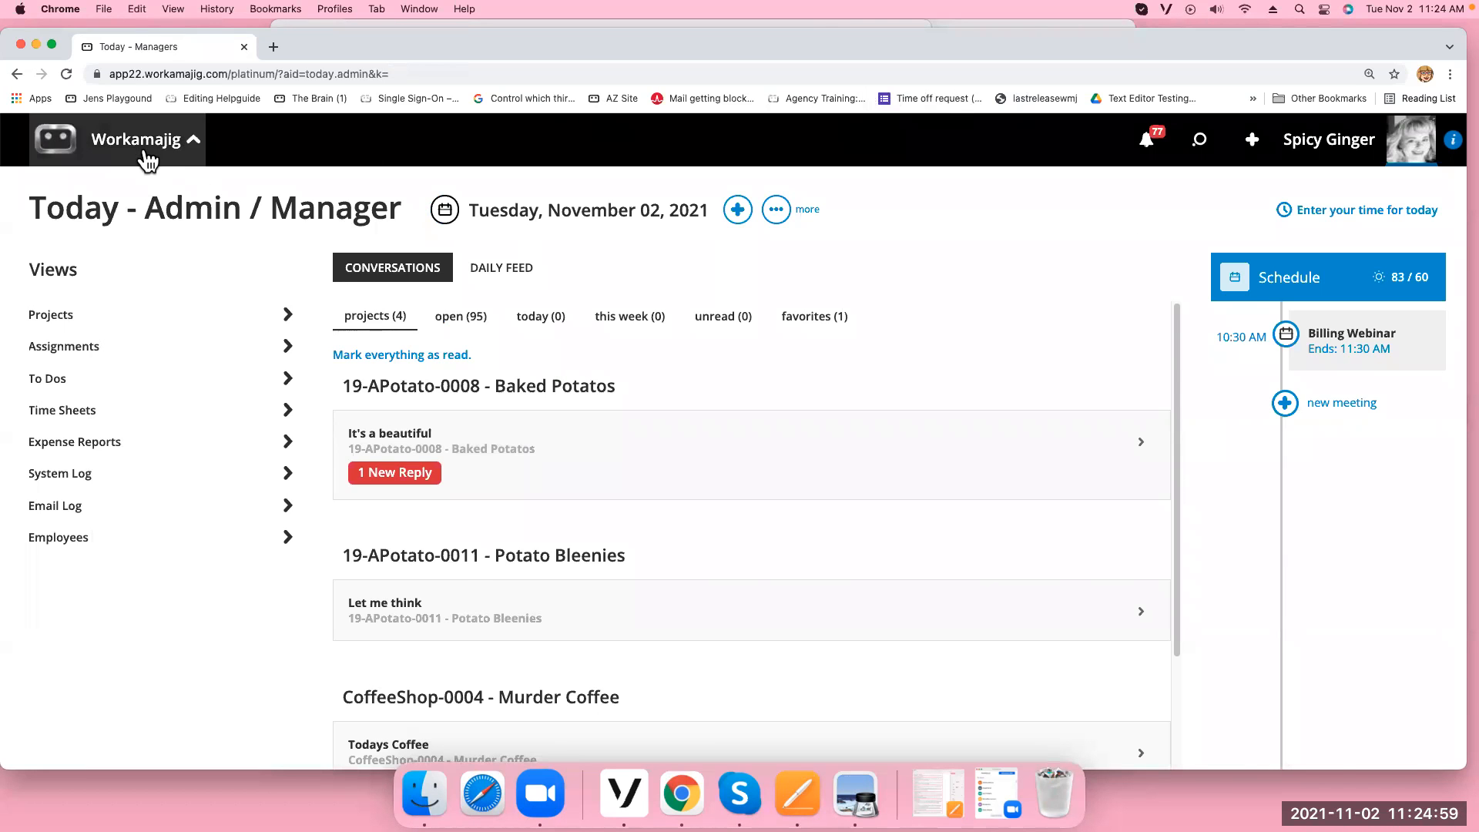
{"action": "left_click", "coordinate": [478, 243]}
{"action": "left_click", "coordinate": [486, 385]}
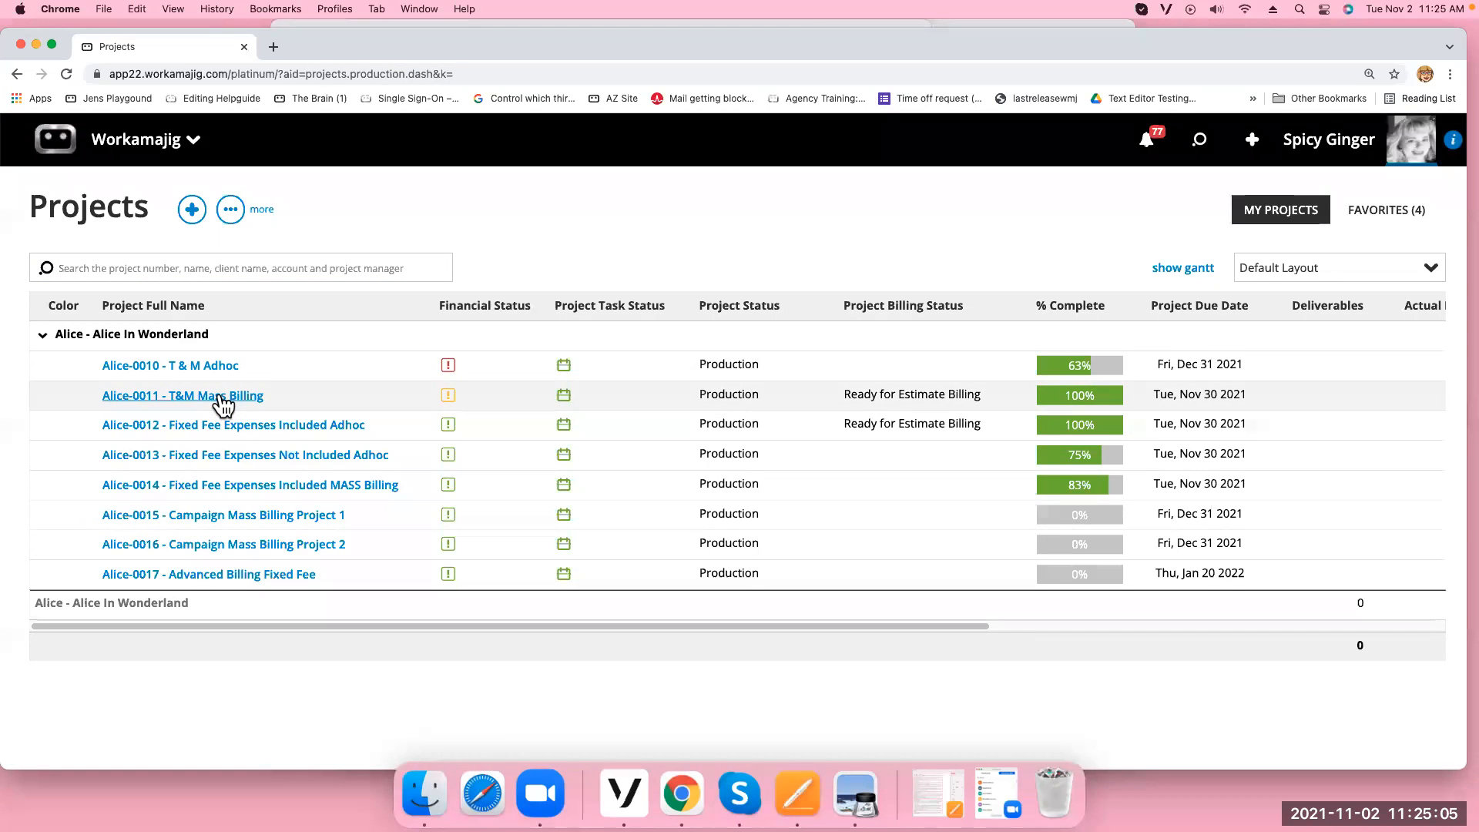
{"action": "left_click", "coordinate": [219, 394]}
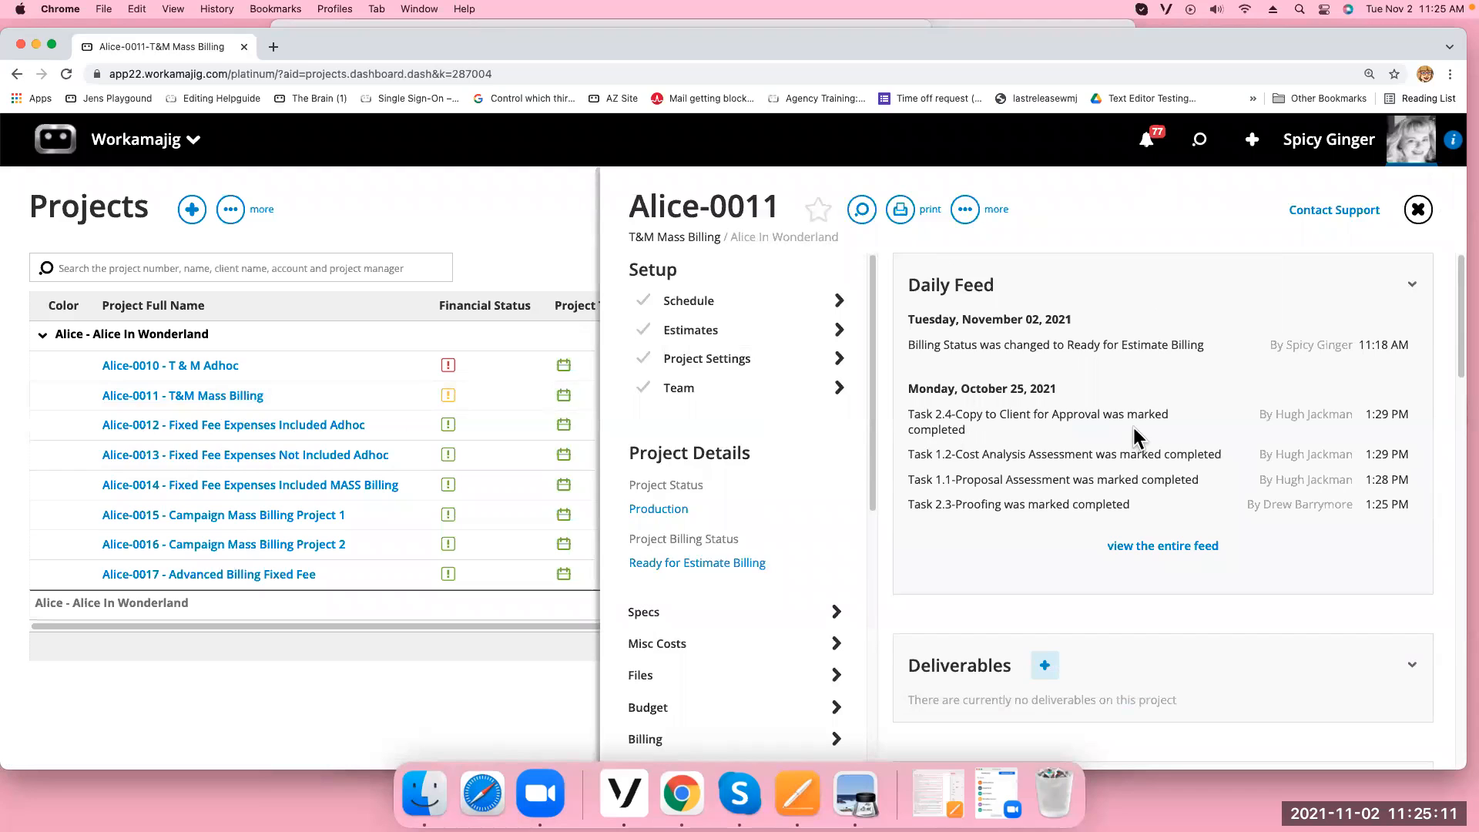
{"action": "scroll", "coordinate": [1121, 497], "scroll_direction": "down", "scroll_amount": 1}
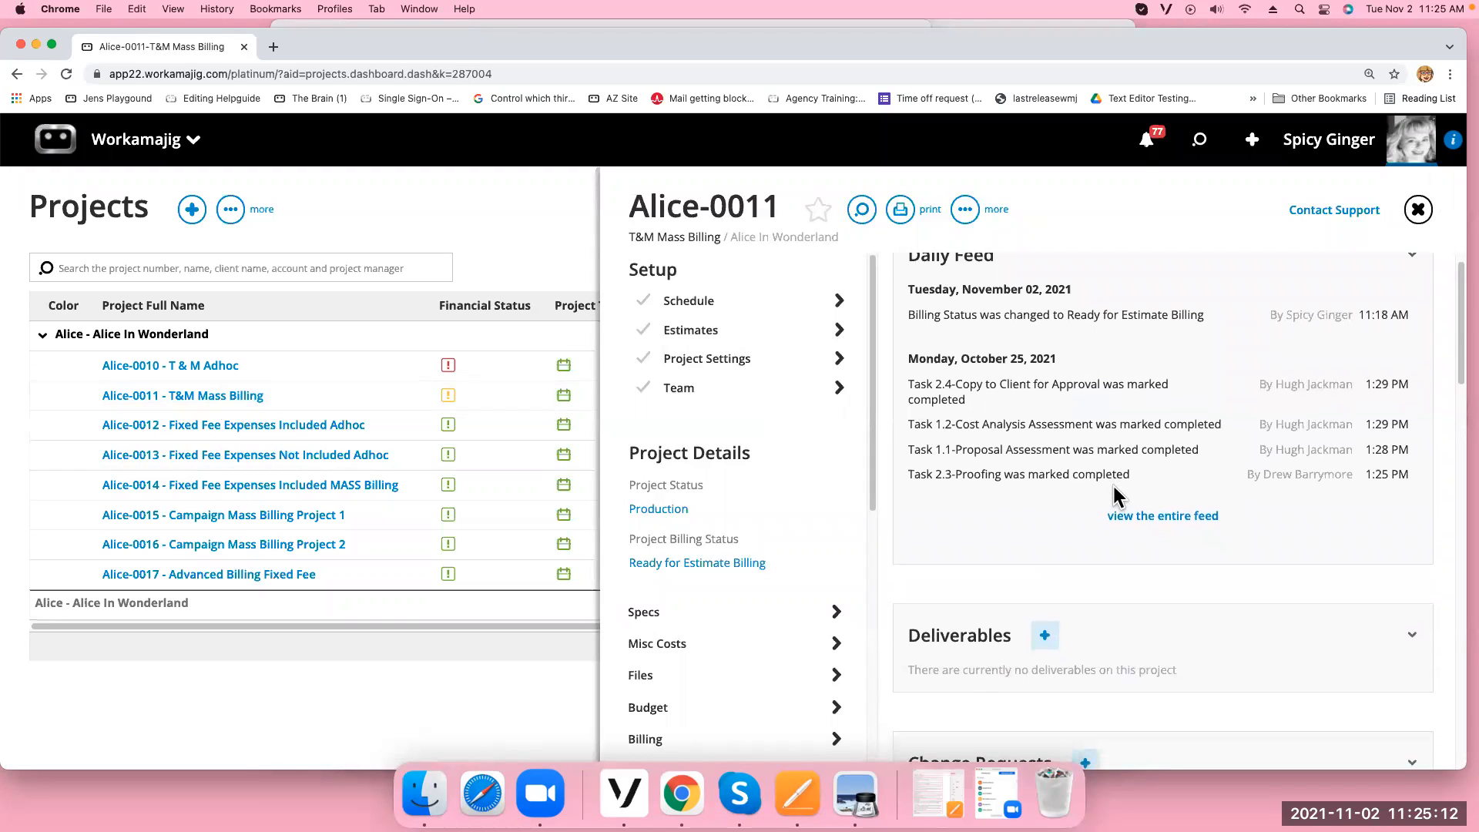
{"action": "left_click", "coordinate": [1163, 522]}
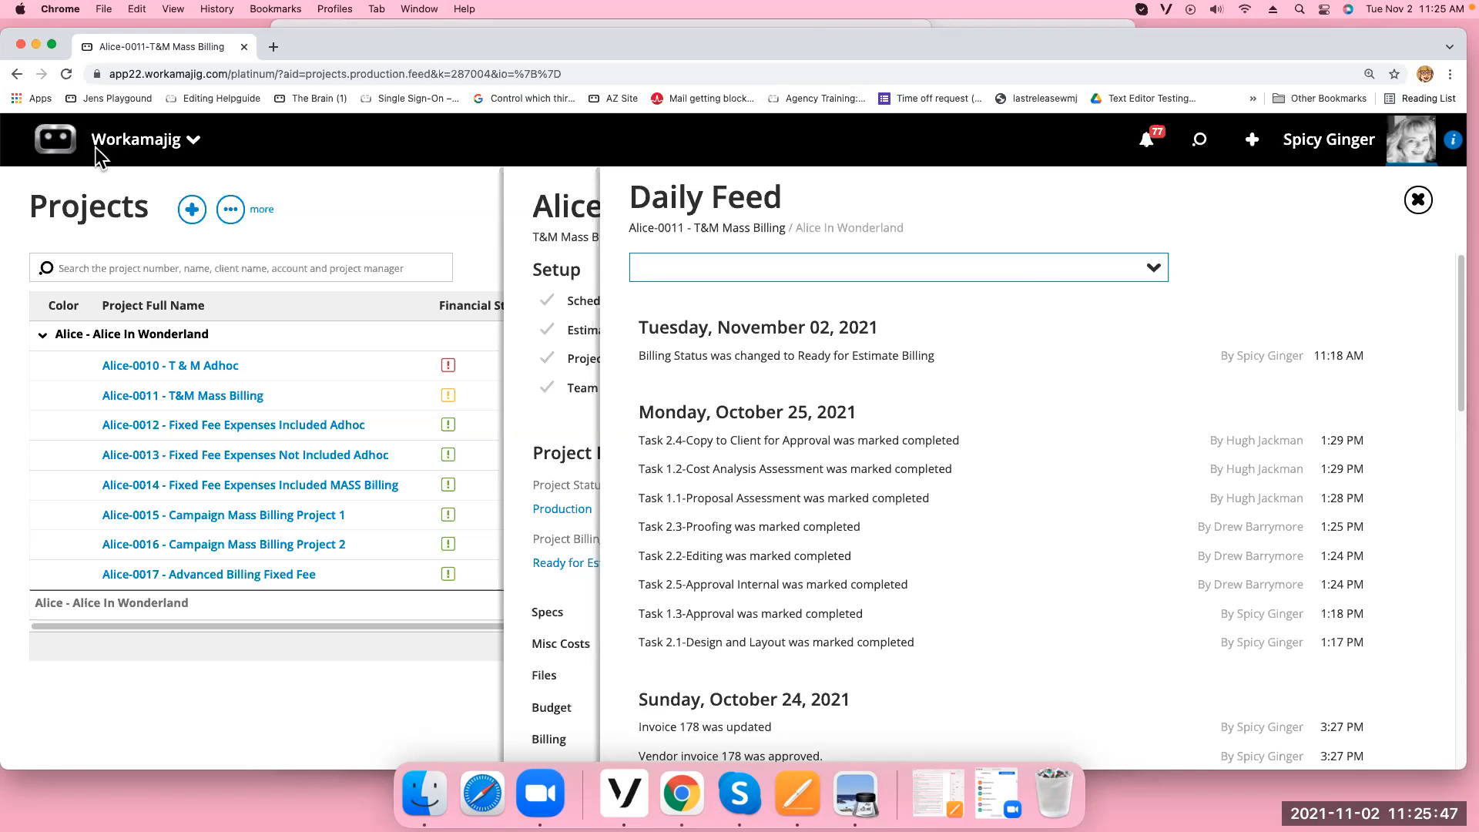
Go to the Today - Admin / Manager page from the apps list
{"action": "left_click", "coordinate": [195, 144]}
{"action": "left_click", "coordinate": [1256, 269]}
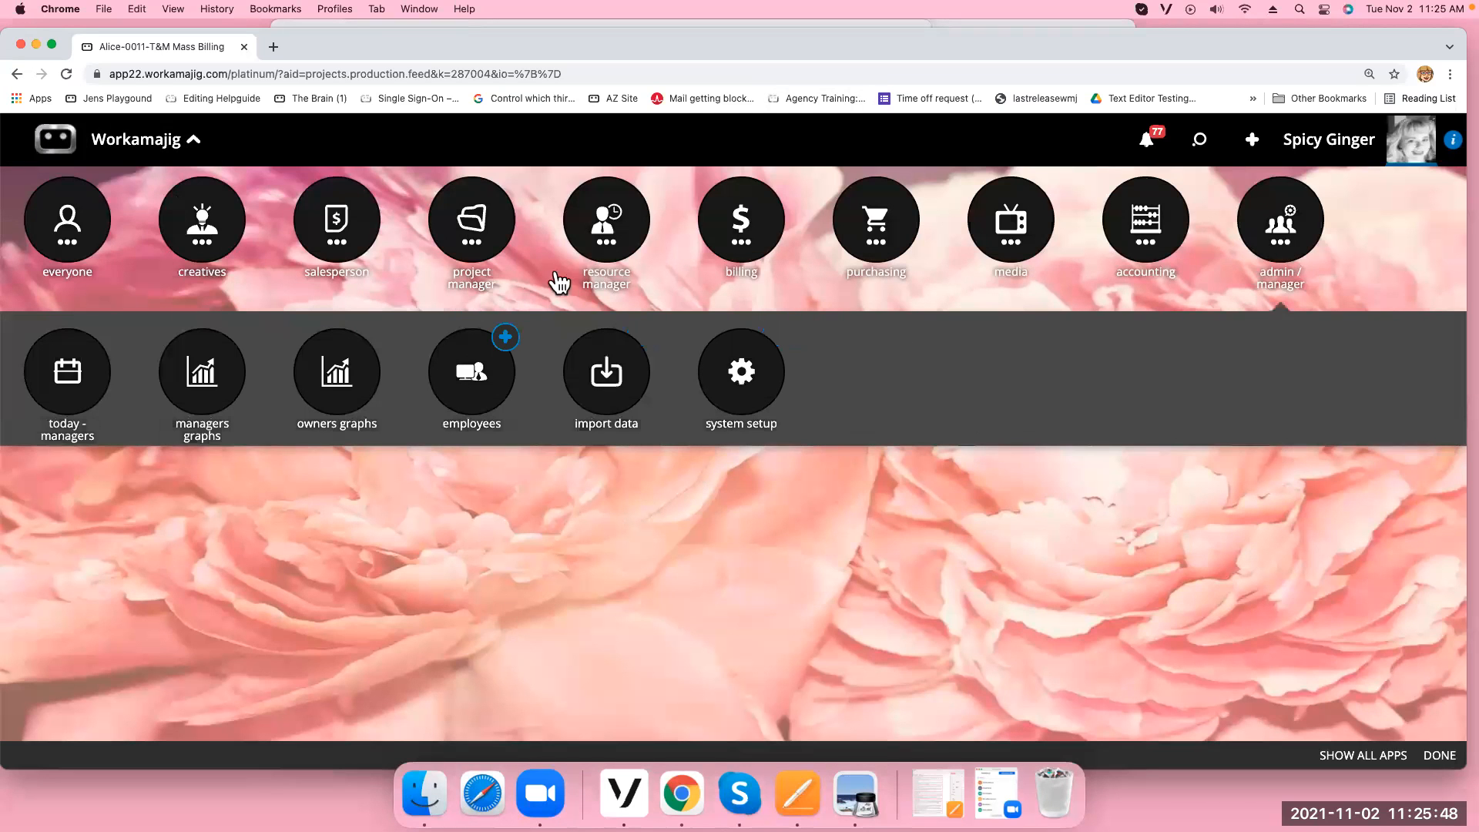
{"action": "left_click", "coordinate": [93, 390]}
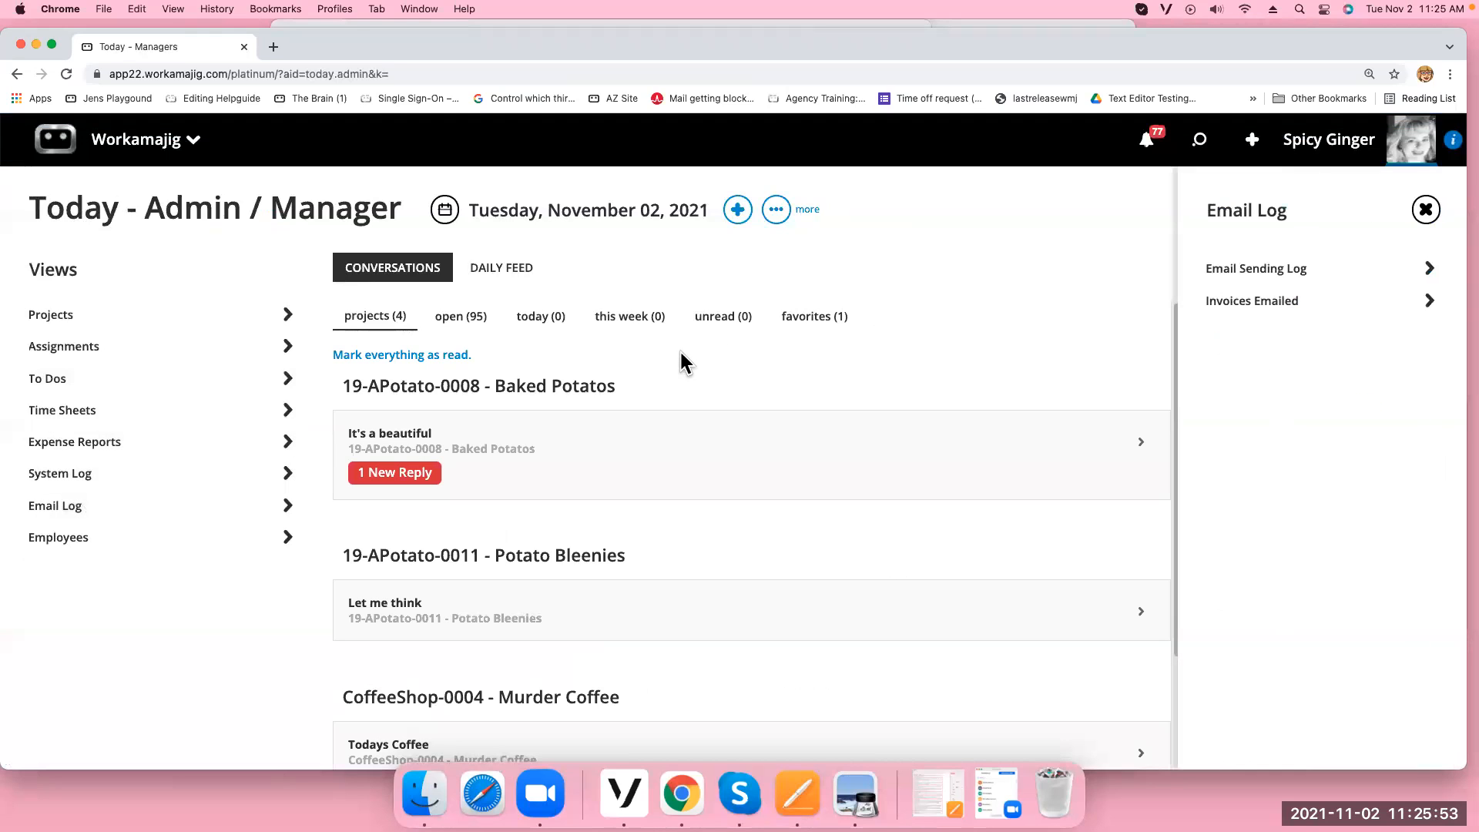
Search the Email Sending Log for 11/2/2021 emails, then close it
{"action": "left_click", "coordinate": [1259, 276]}
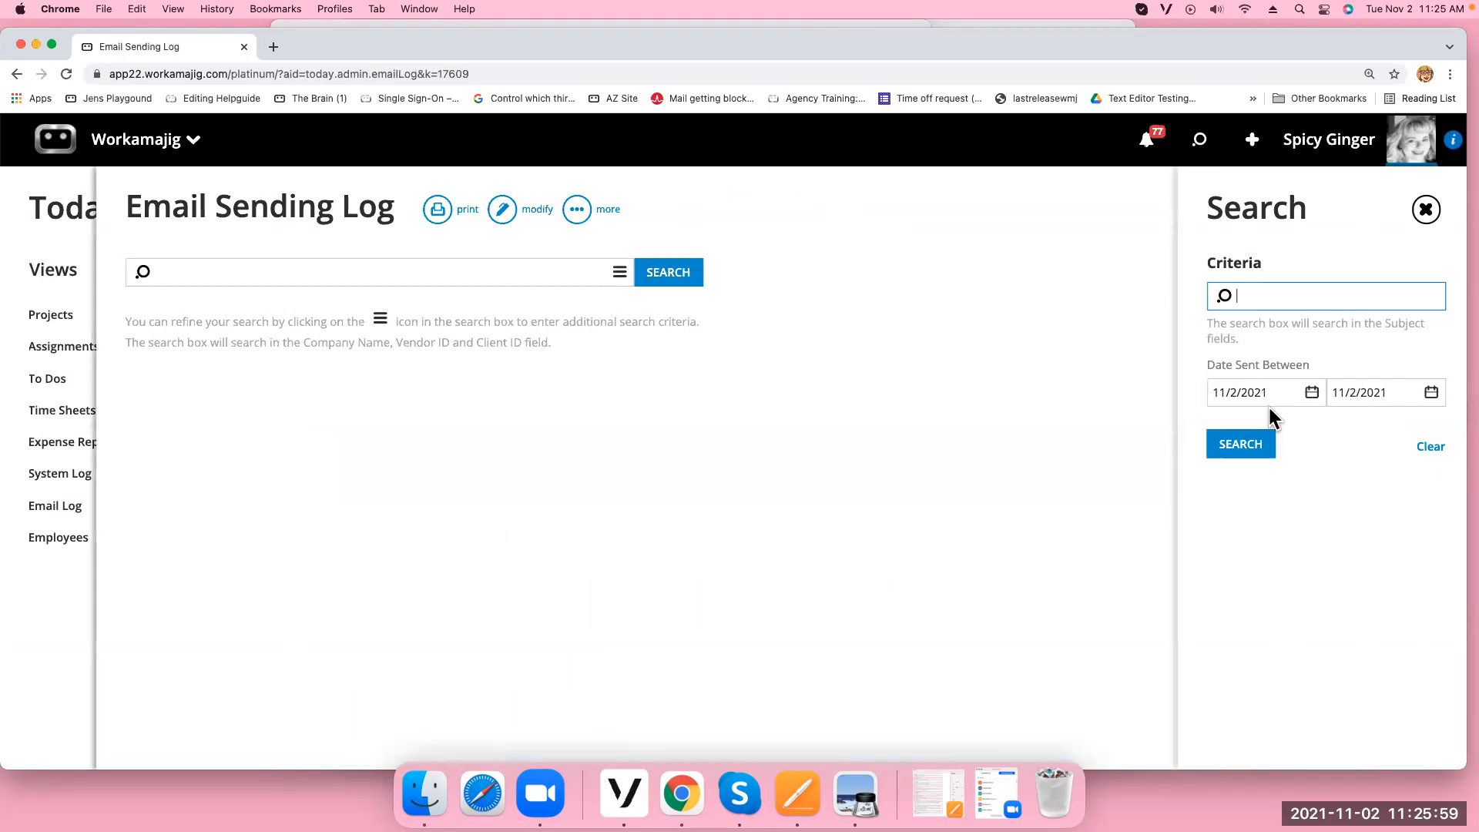
{"action": "left_click", "coordinate": [1246, 452]}
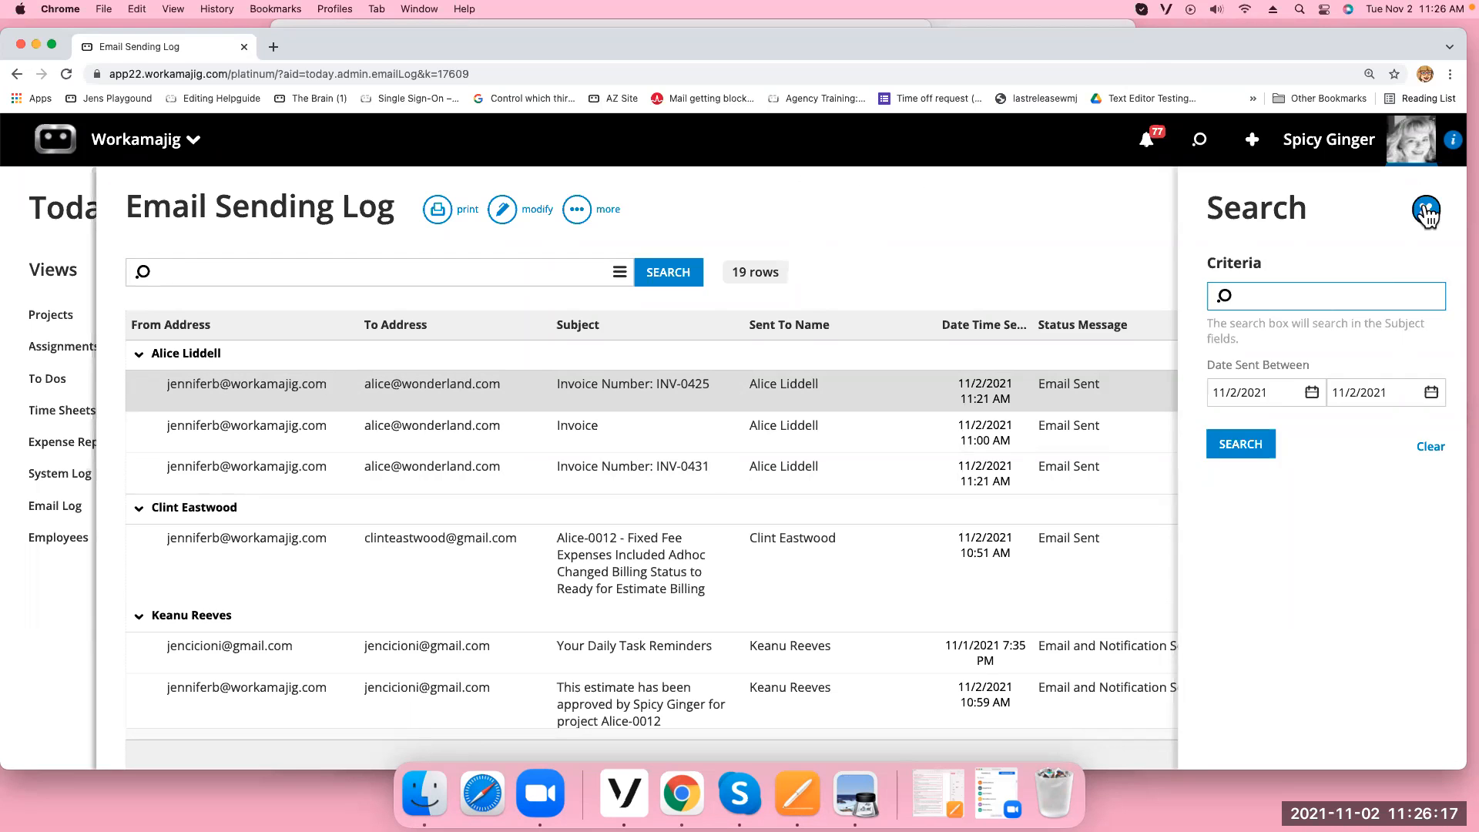
{"action": "left_click", "coordinate": [1424, 210]}
{"action": "left_click", "coordinate": [1417, 212]}
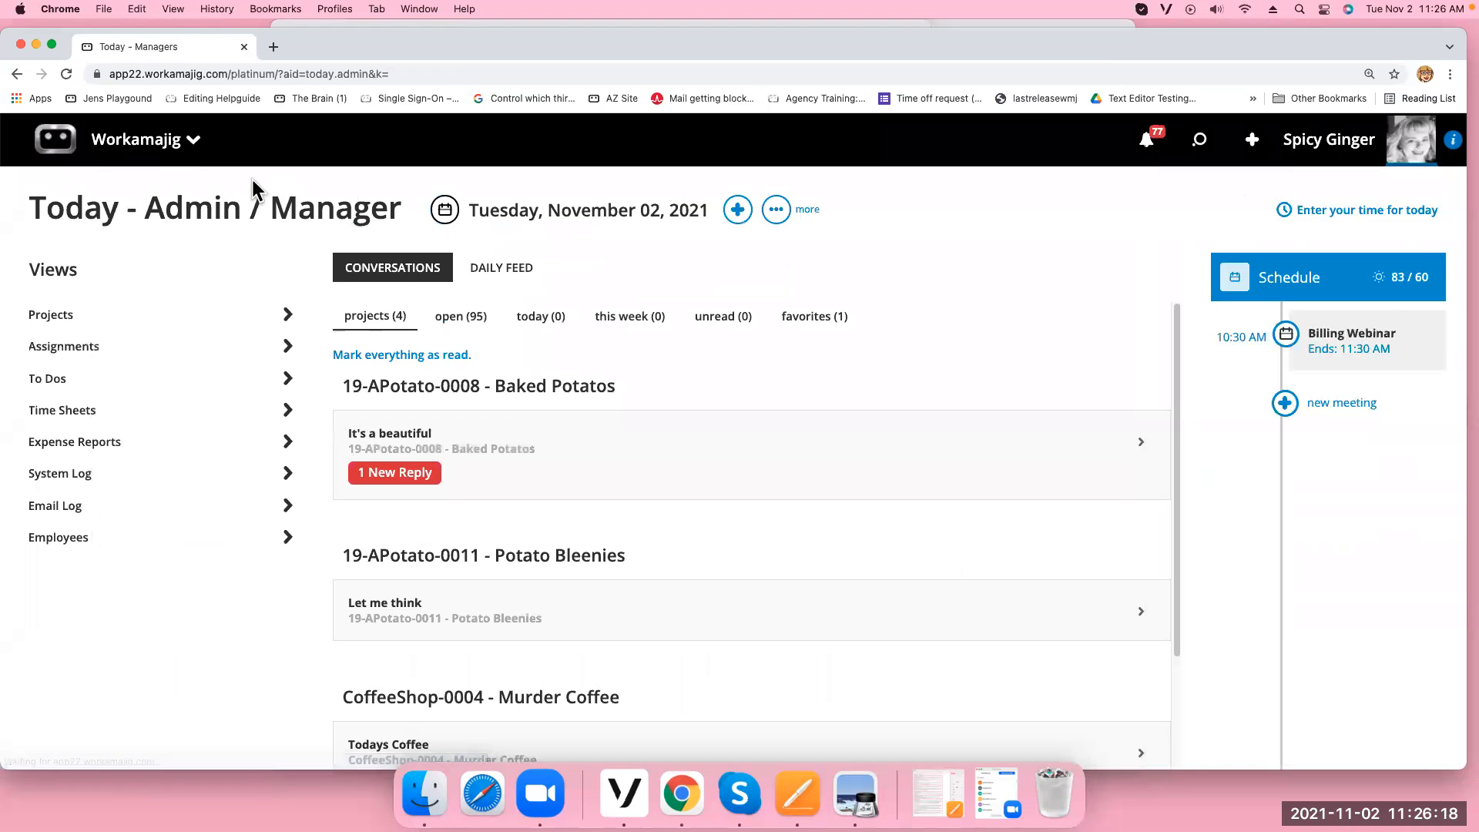
Open the project manager Projects list showing the Alice In Wonderland projects
{"action": "left_click", "coordinate": [86, 153]}
{"action": "left_click", "coordinate": [481, 231]}
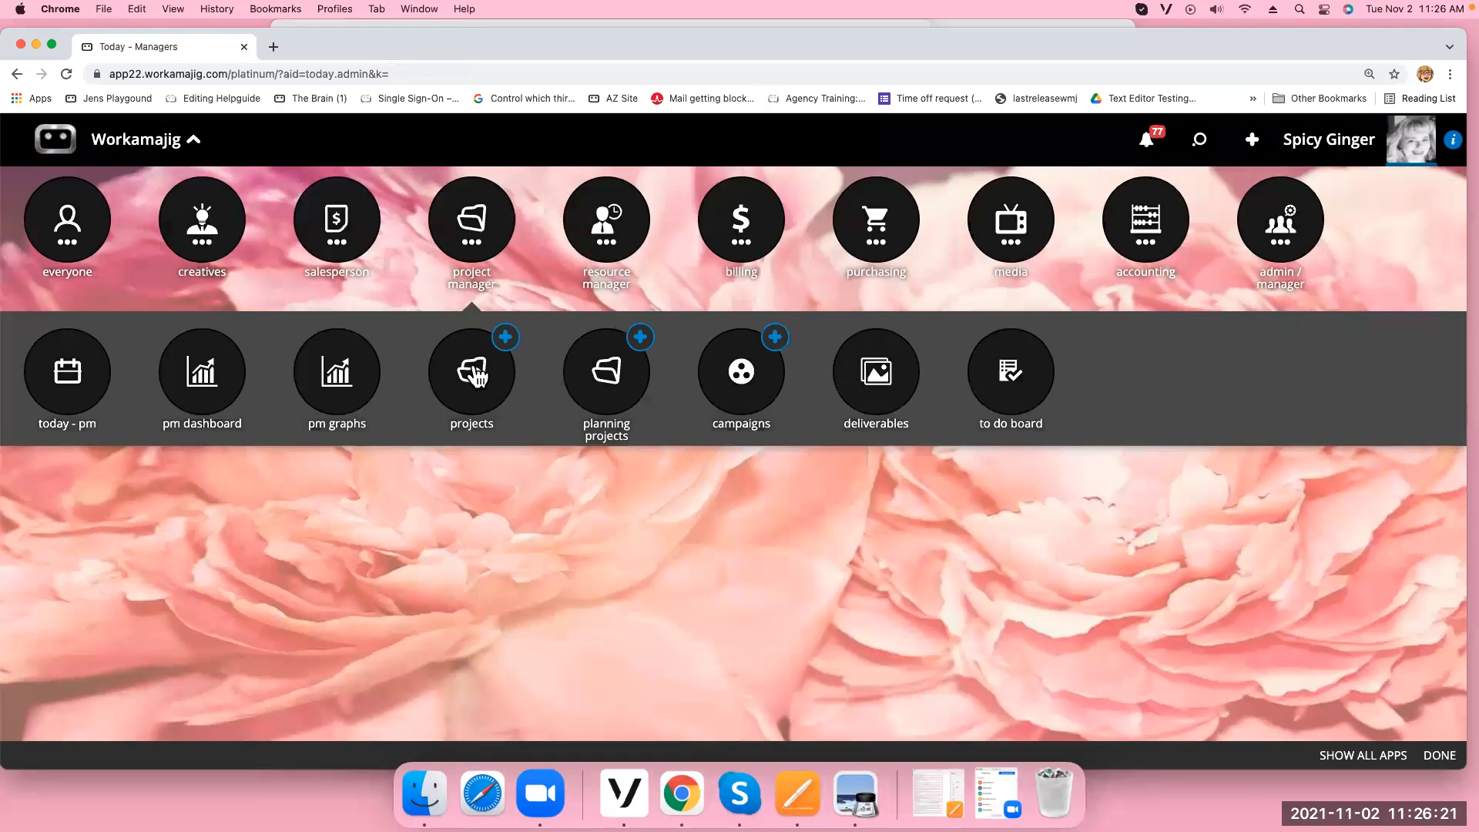
{"action": "left_click", "coordinate": [473, 359]}
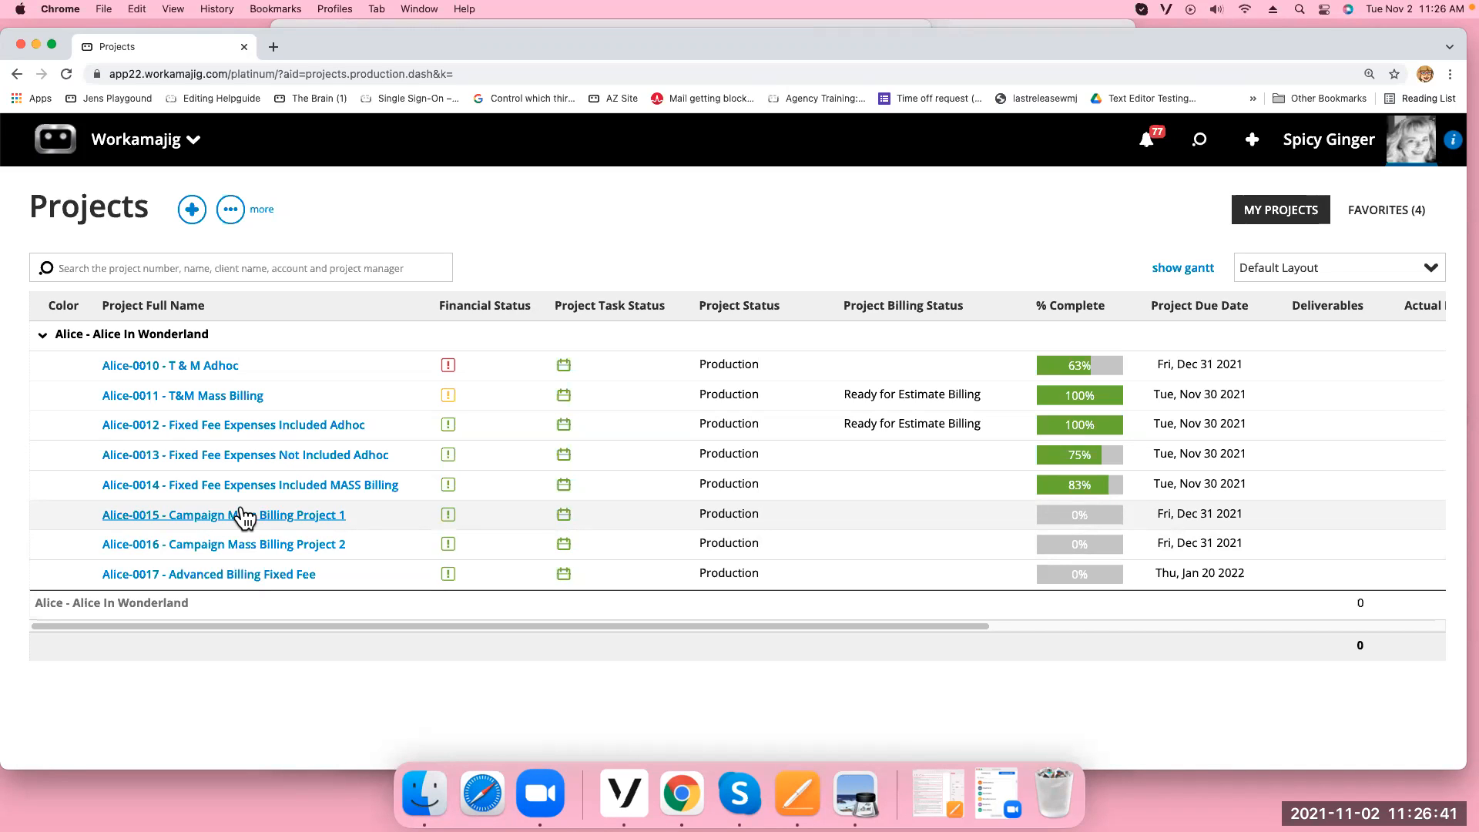
Return to the Today - Billing page from the billing apps
{"action": "left_click", "coordinate": [171, 146]}
{"action": "left_click", "coordinate": [724, 248]}
{"action": "left_click", "coordinate": [52, 397]}
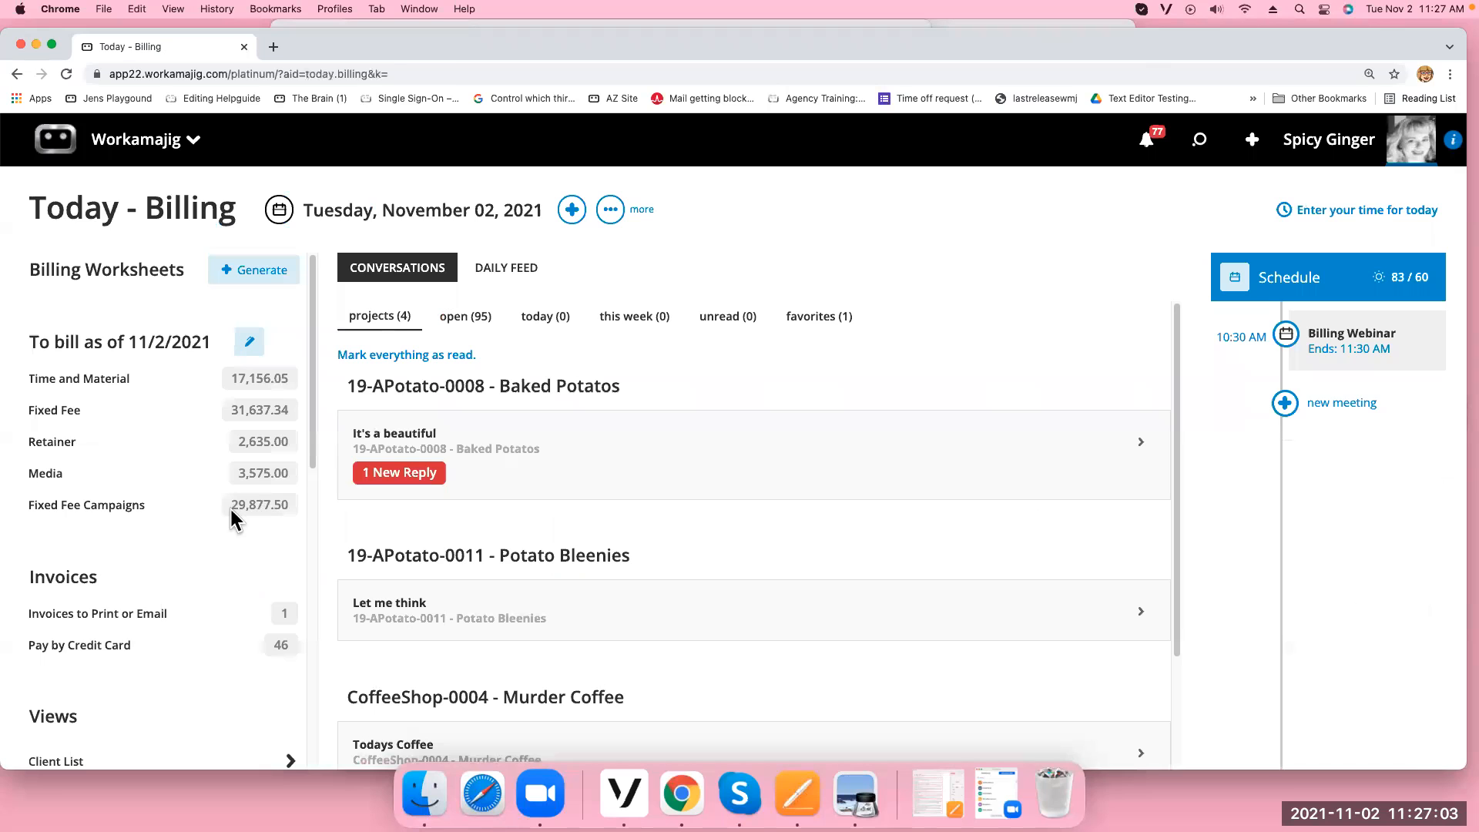
Filter Fixed Fee Campaigns mass billing to client Alice-Alice In Wonderland and run the search
{"action": "left_click", "coordinate": [149, 512]}
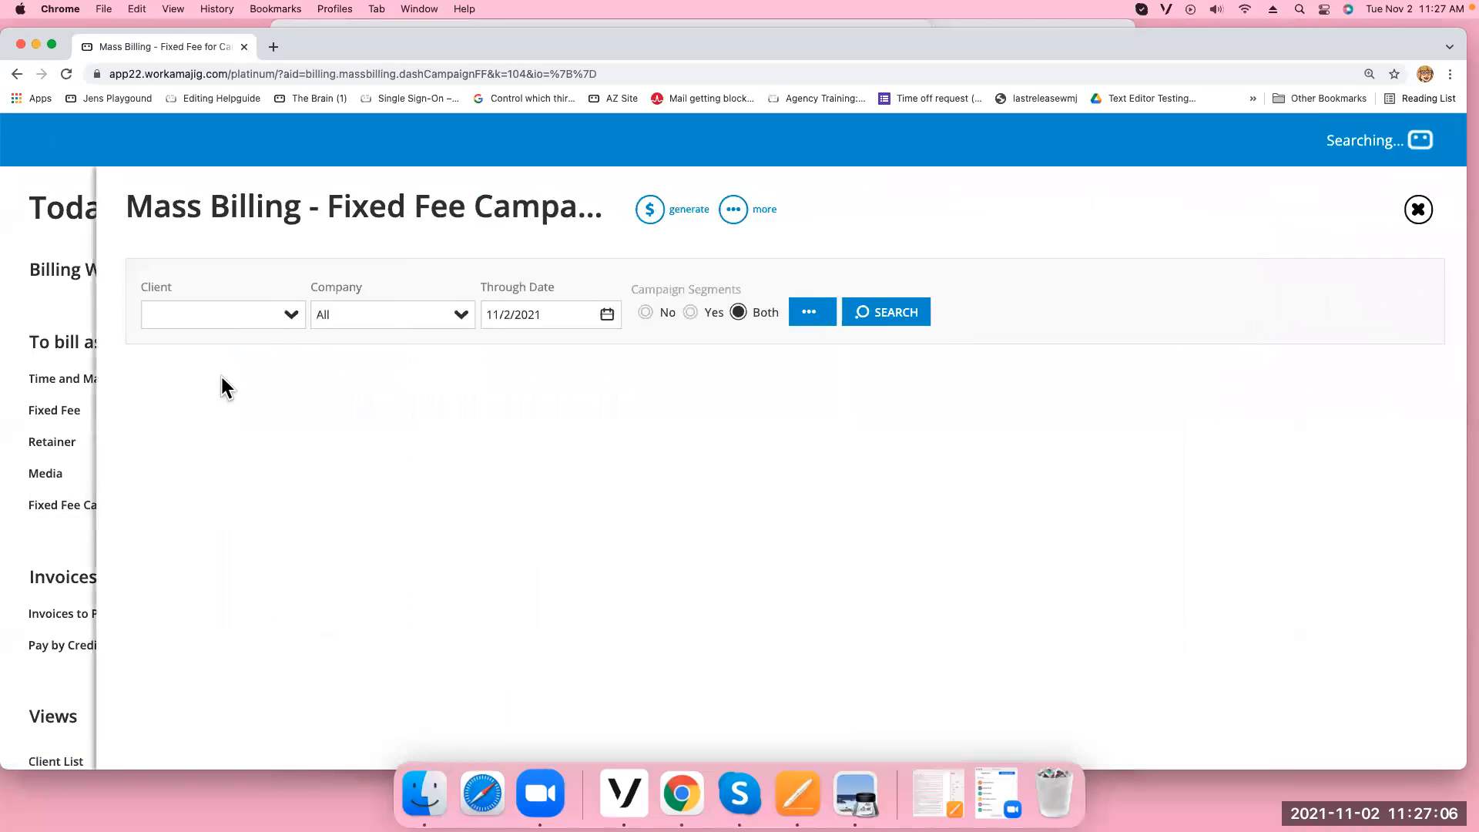
{"action": "left_click", "coordinate": [292, 316]}
{"action": "type", "text": "alice"}
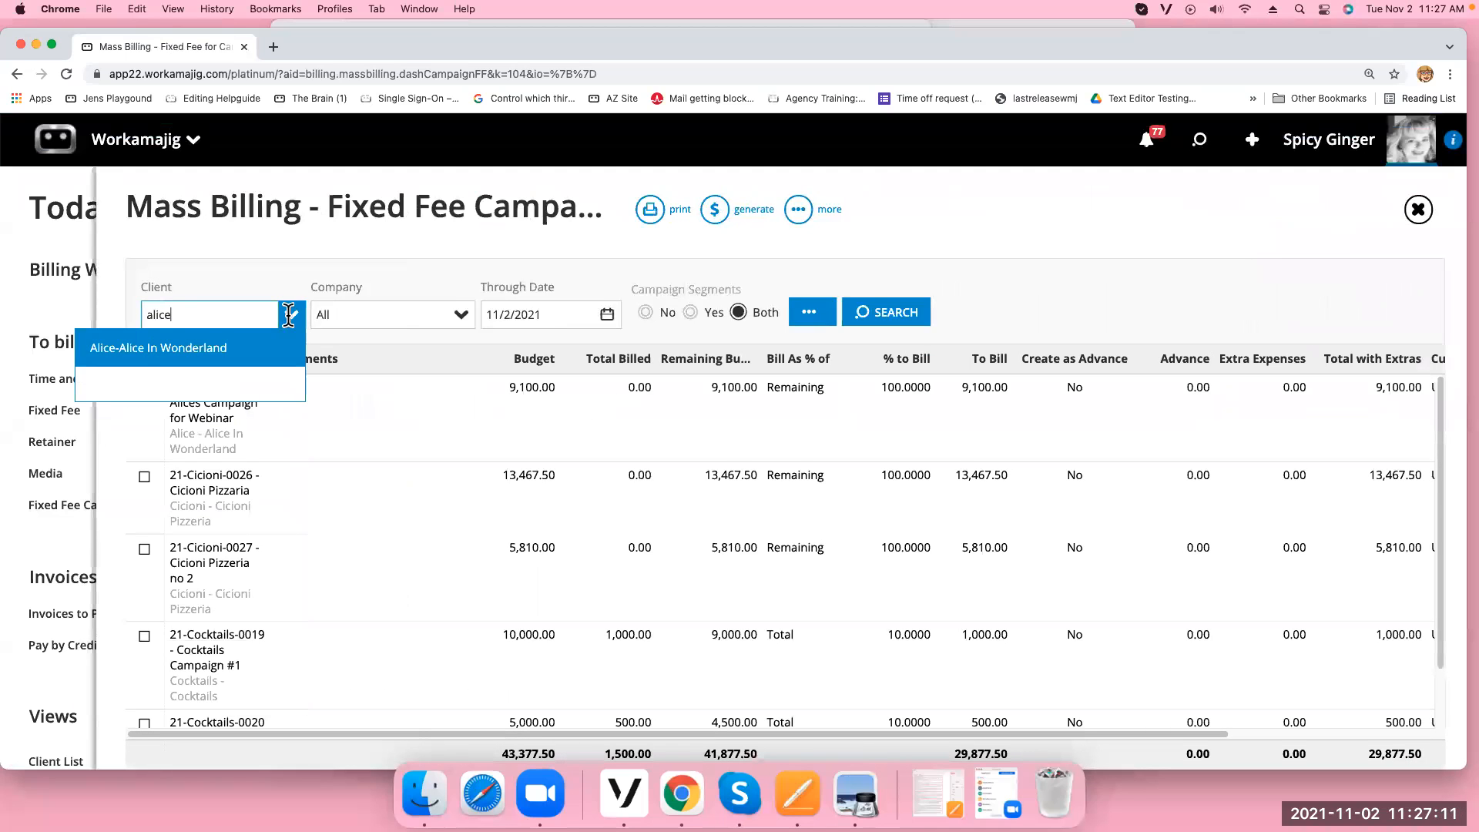
{"action": "left_click", "coordinate": [173, 349]}
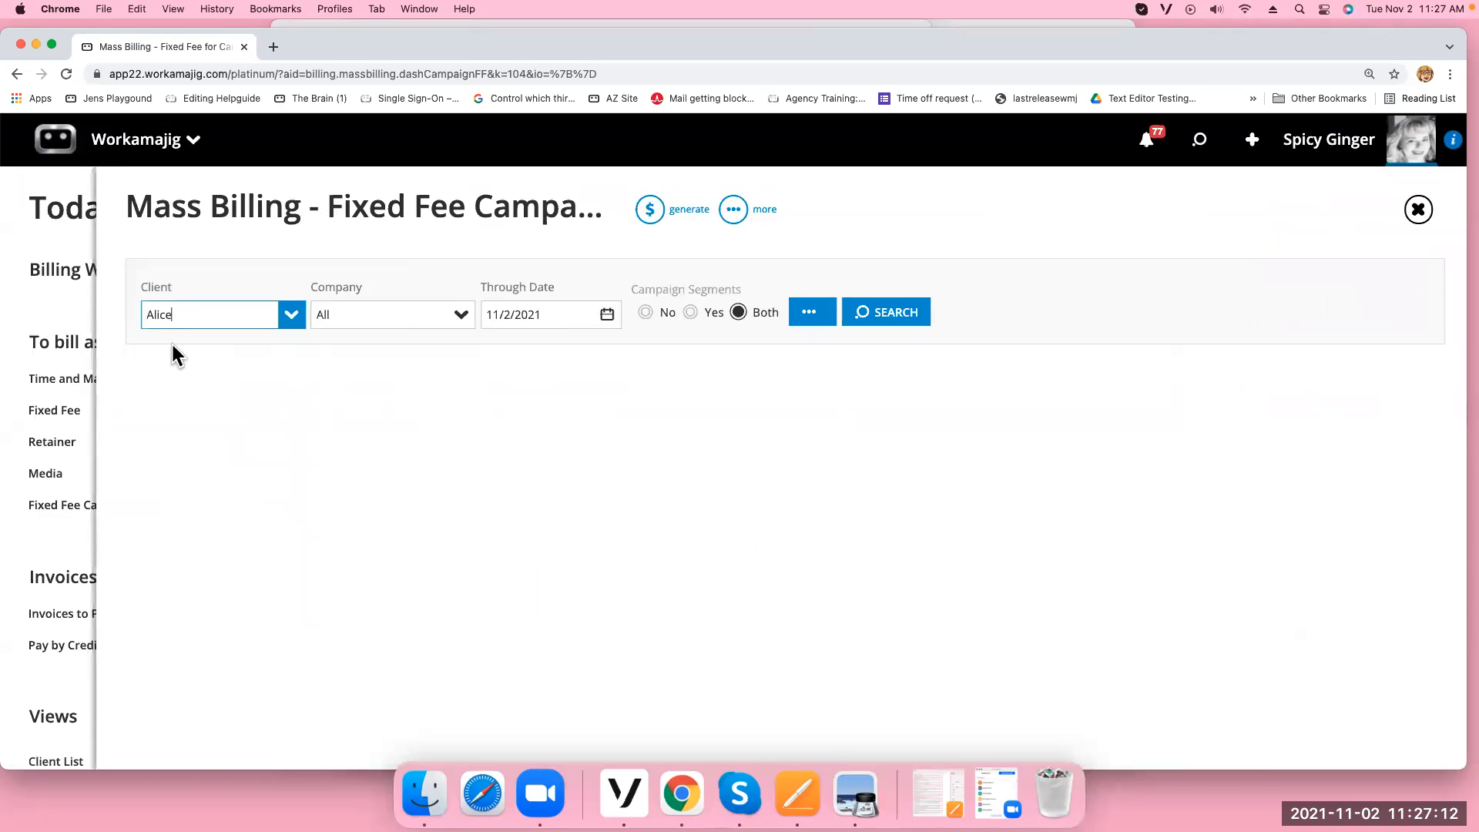
{"action": "left_click", "coordinate": [892, 319]}
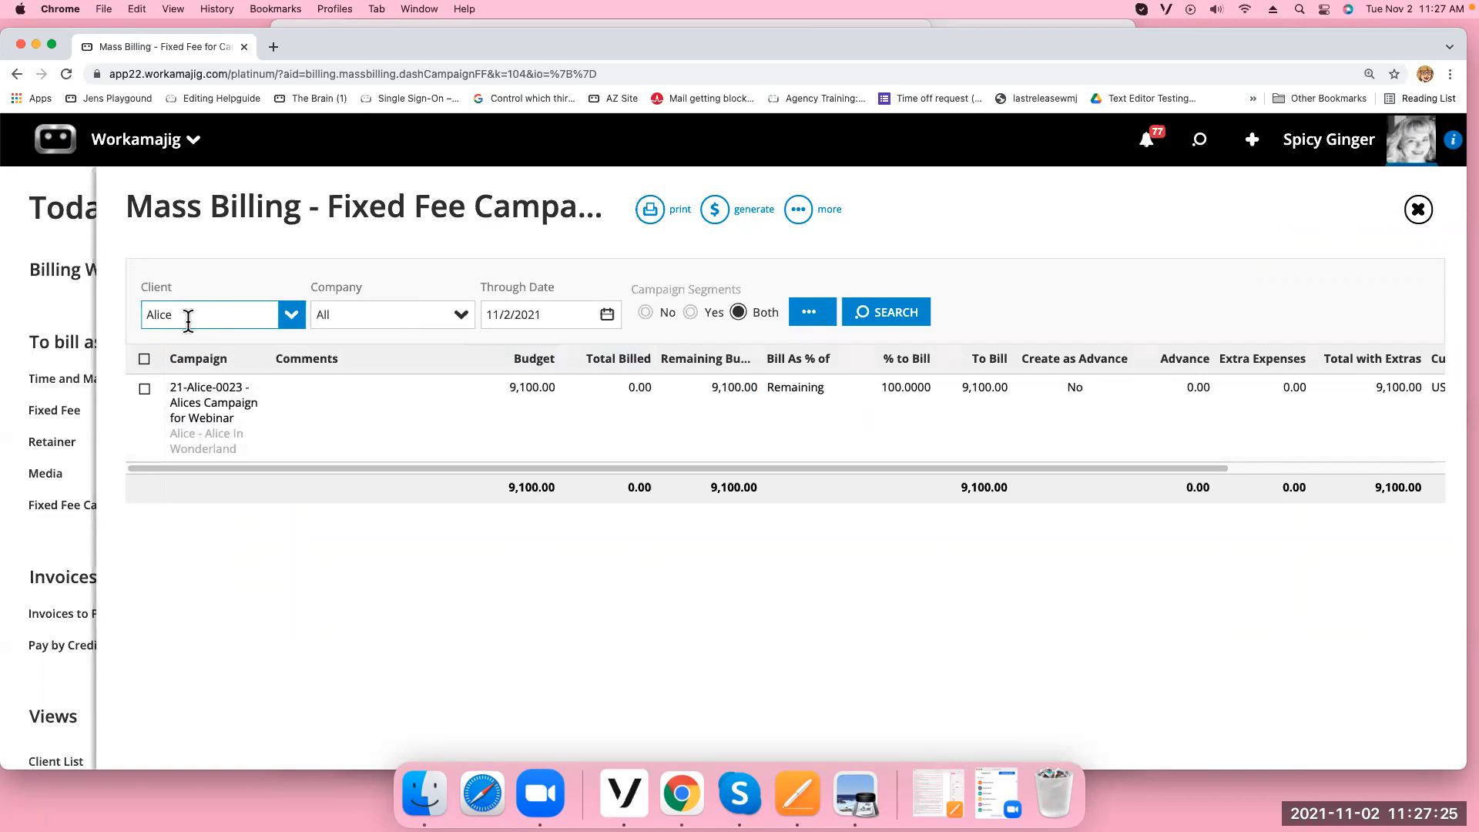
Check the other filter options, then bring up the additional mass billing actions
{"action": "left_click", "coordinate": [808, 316]}
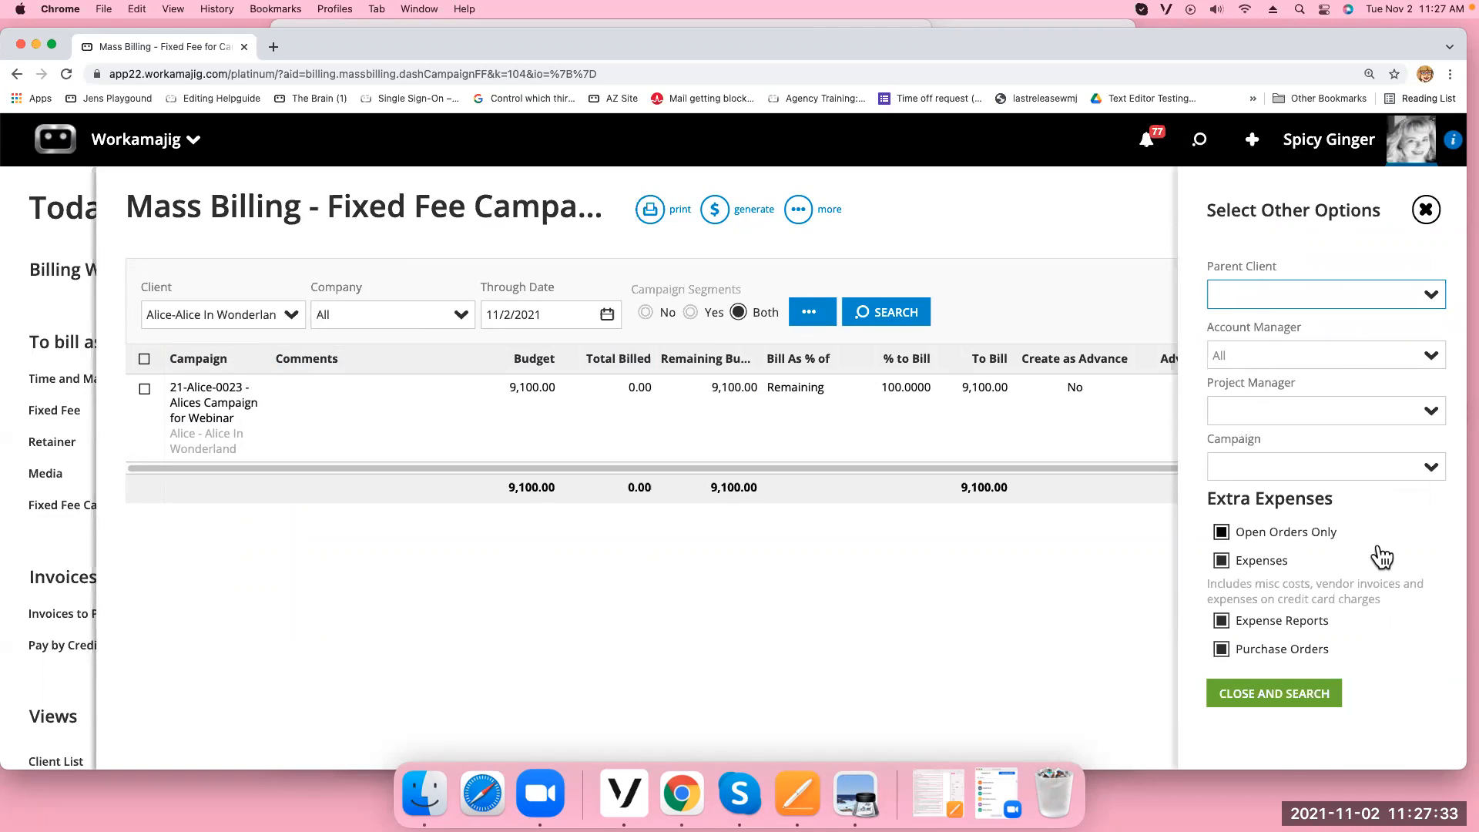
{"action": "left_click", "coordinate": [1426, 211]}
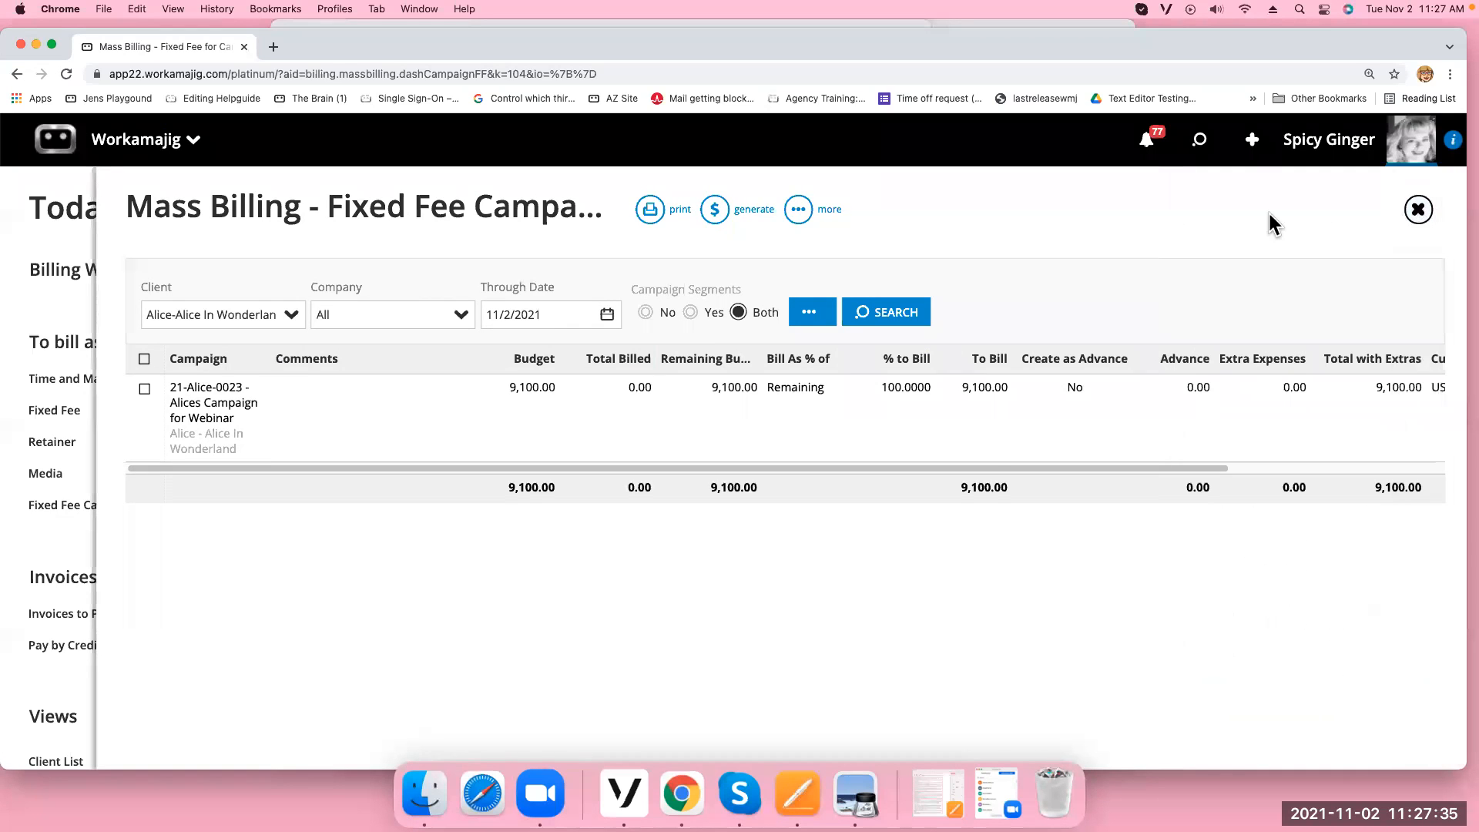
{"action": "left_click", "coordinate": [795, 215]}
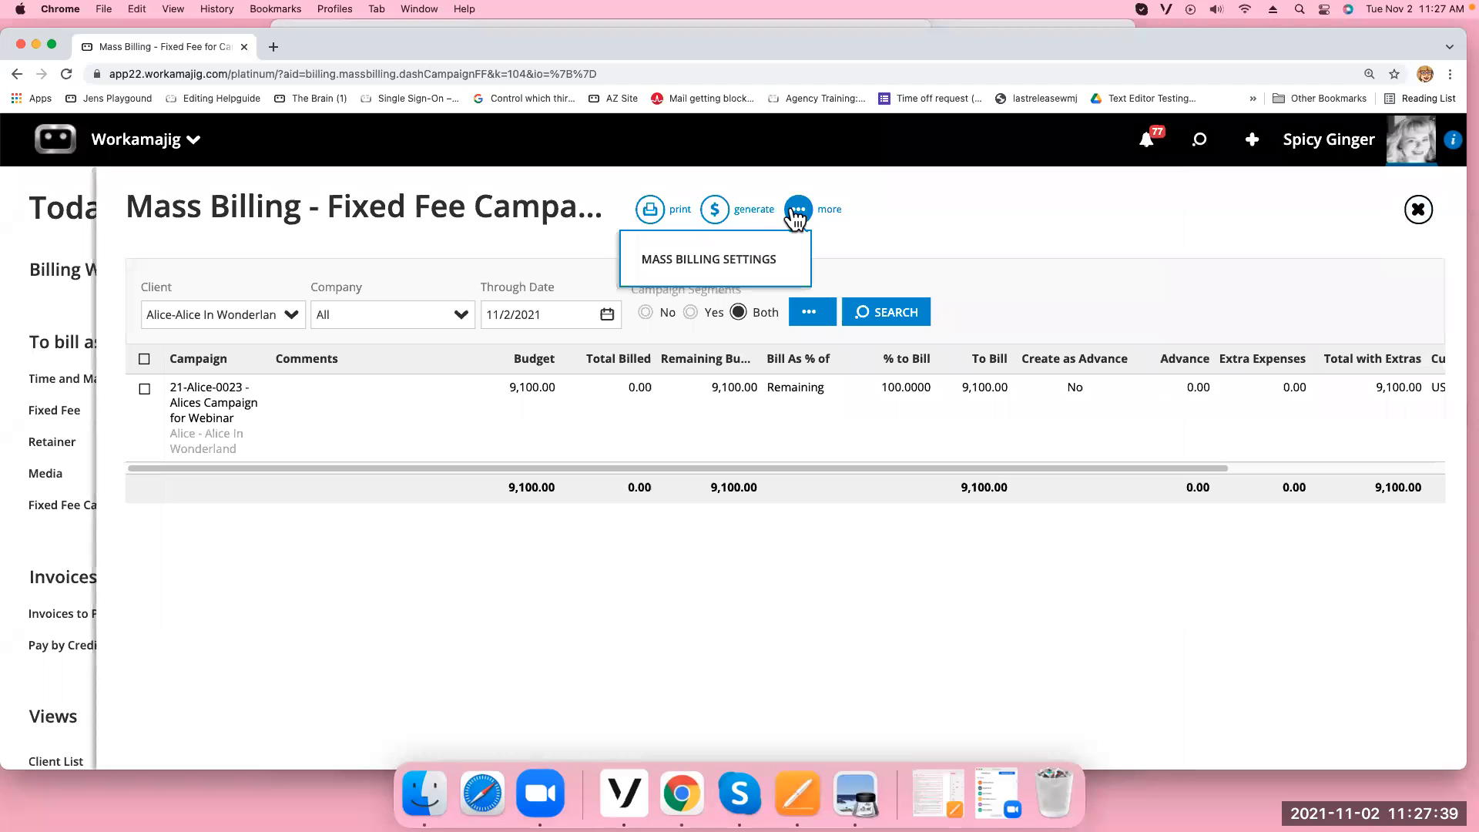
Check Mass Billing Settings (Bill Media Separately, Include Overhead Clients on), close them, and show the apps
{"action": "left_click", "coordinate": [764, 258]}
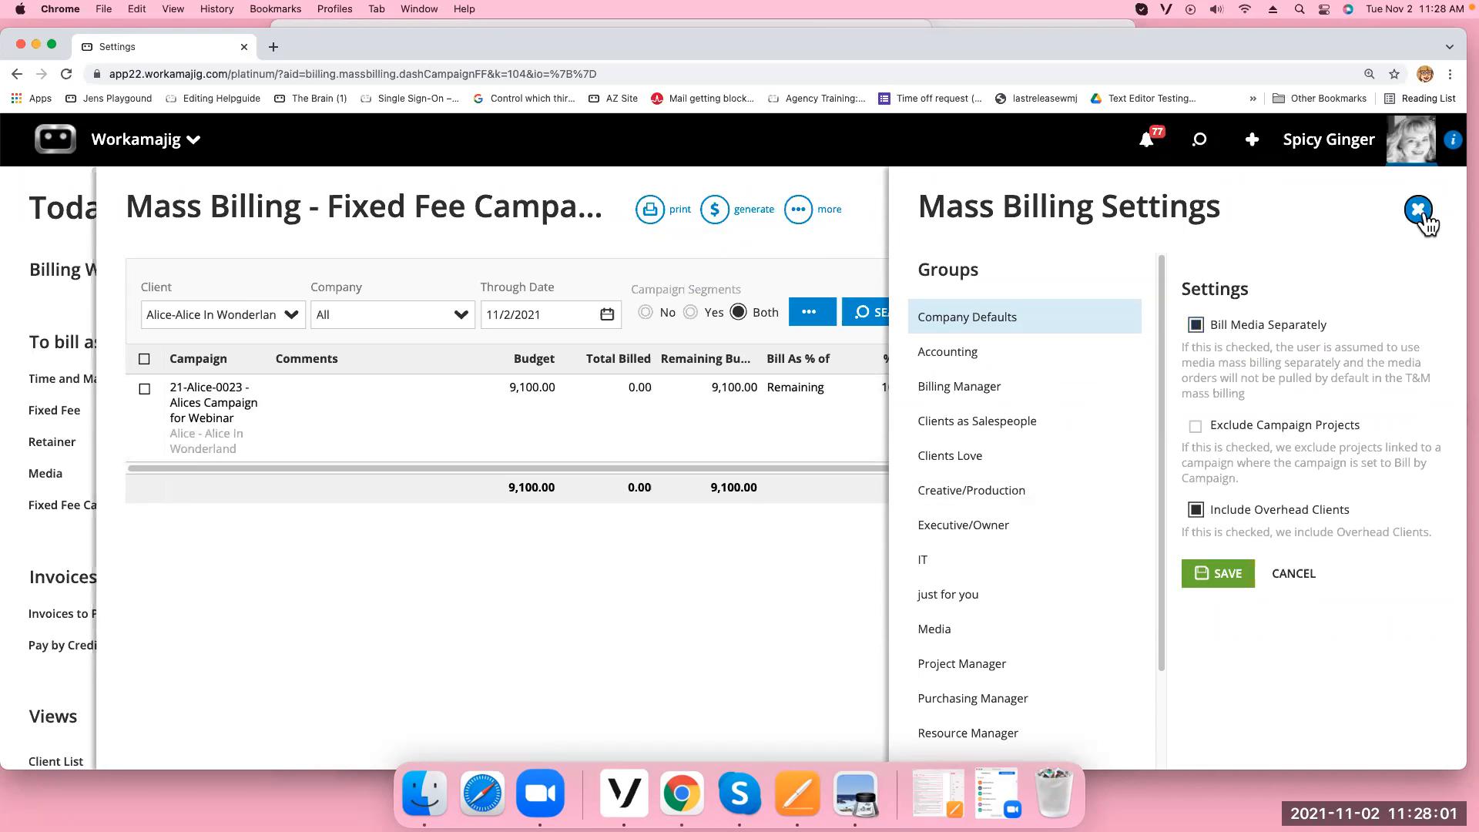
{"action": "left_click", "coordinate": [1418, 209]}
{"action": "left_click", "coordinate": [165, 150]}
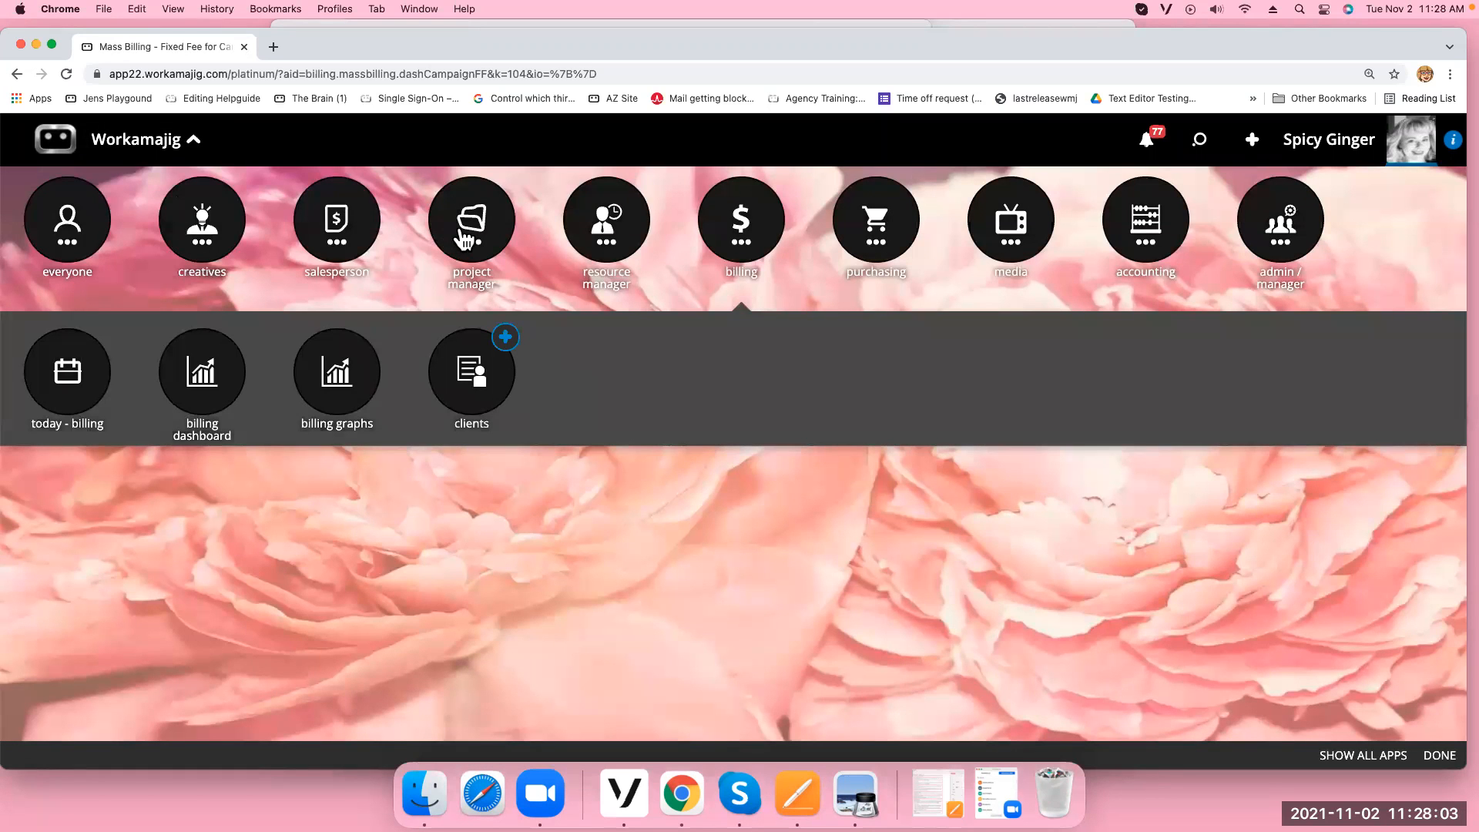
Find campaign 21-Alice-0023 - Alices Campaign for Webinar by searching 'ali' and open its Campaign Settings
{"action": "left_click", "coordinate": [451, 240]}
{"action": "left_click", "coordinate": [757, 385]}
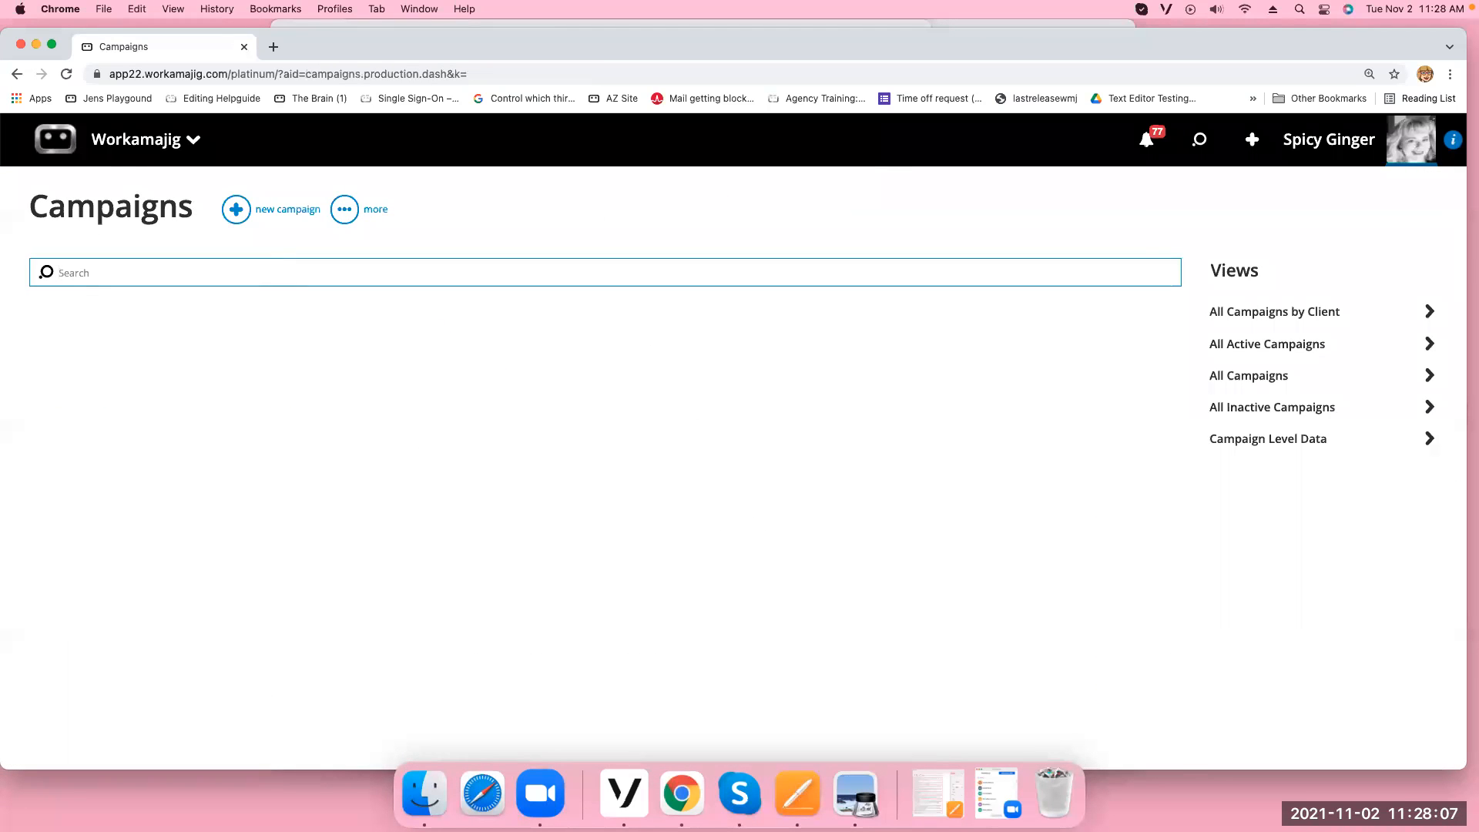
{"action": "type", "text": "alice"}
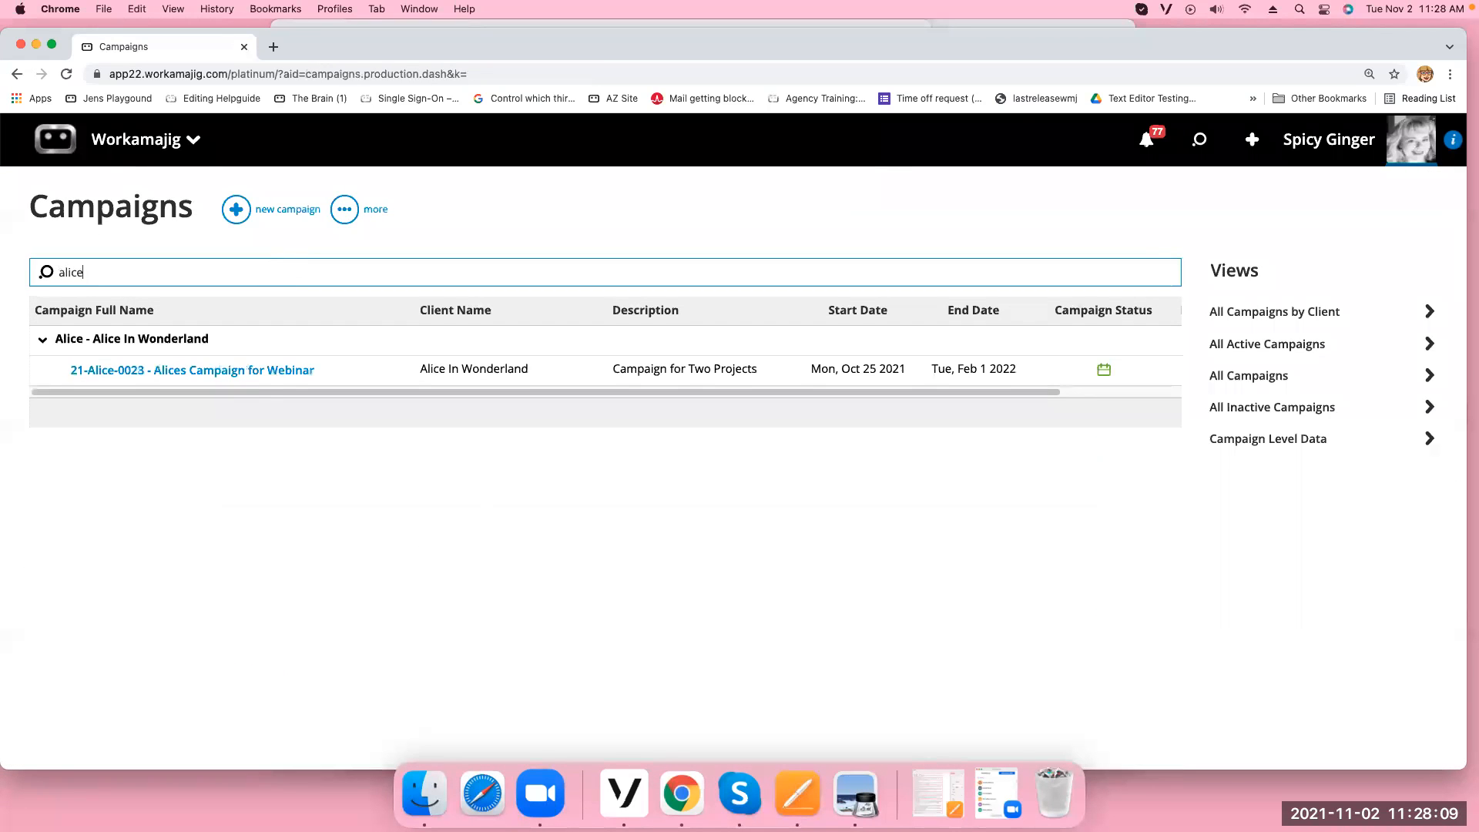
{"action": "left_click", "coordinate": [261, 371]}
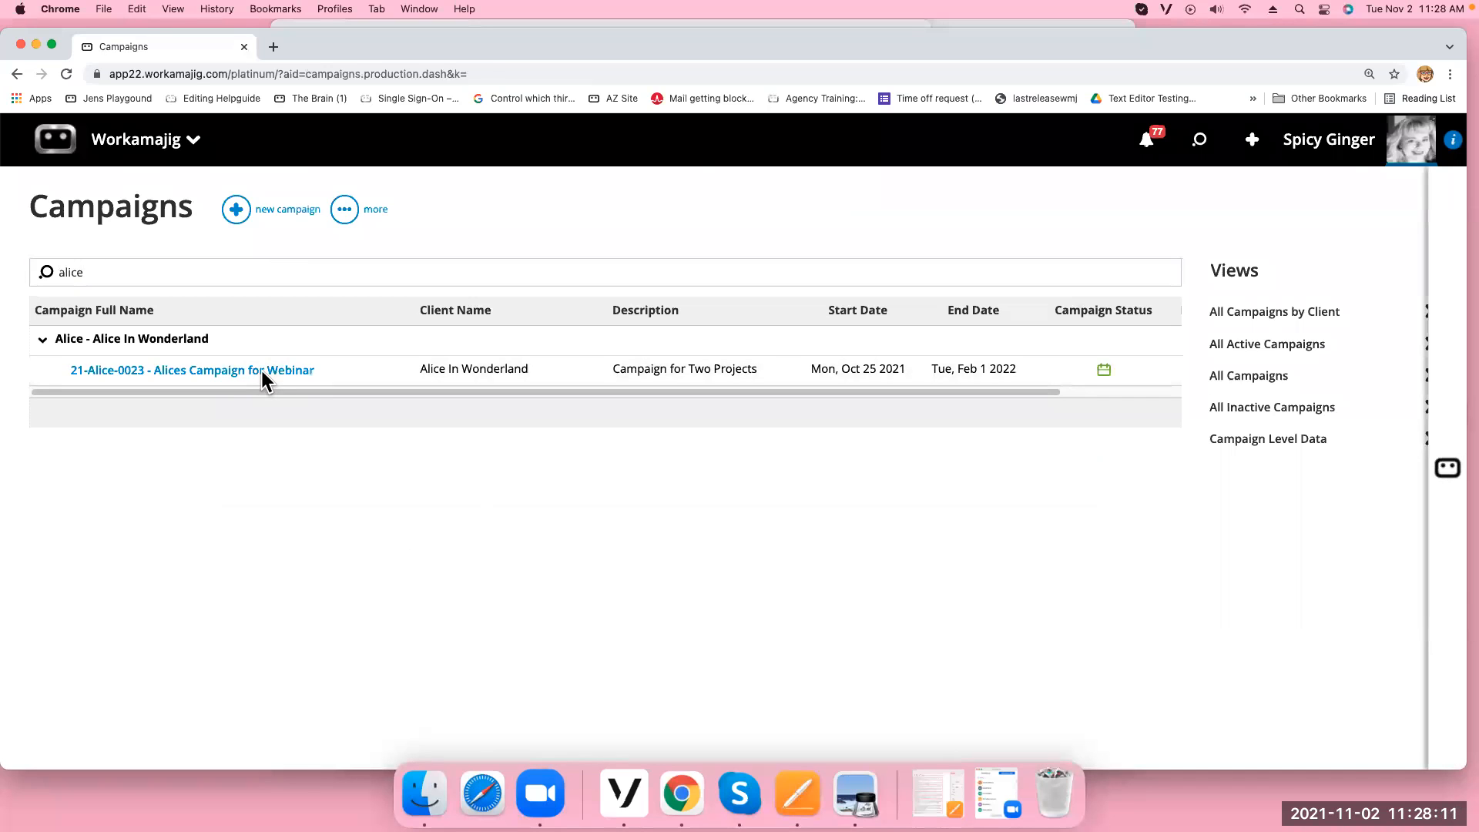
{"action": "left_click", "coordinate": [263, 359]}
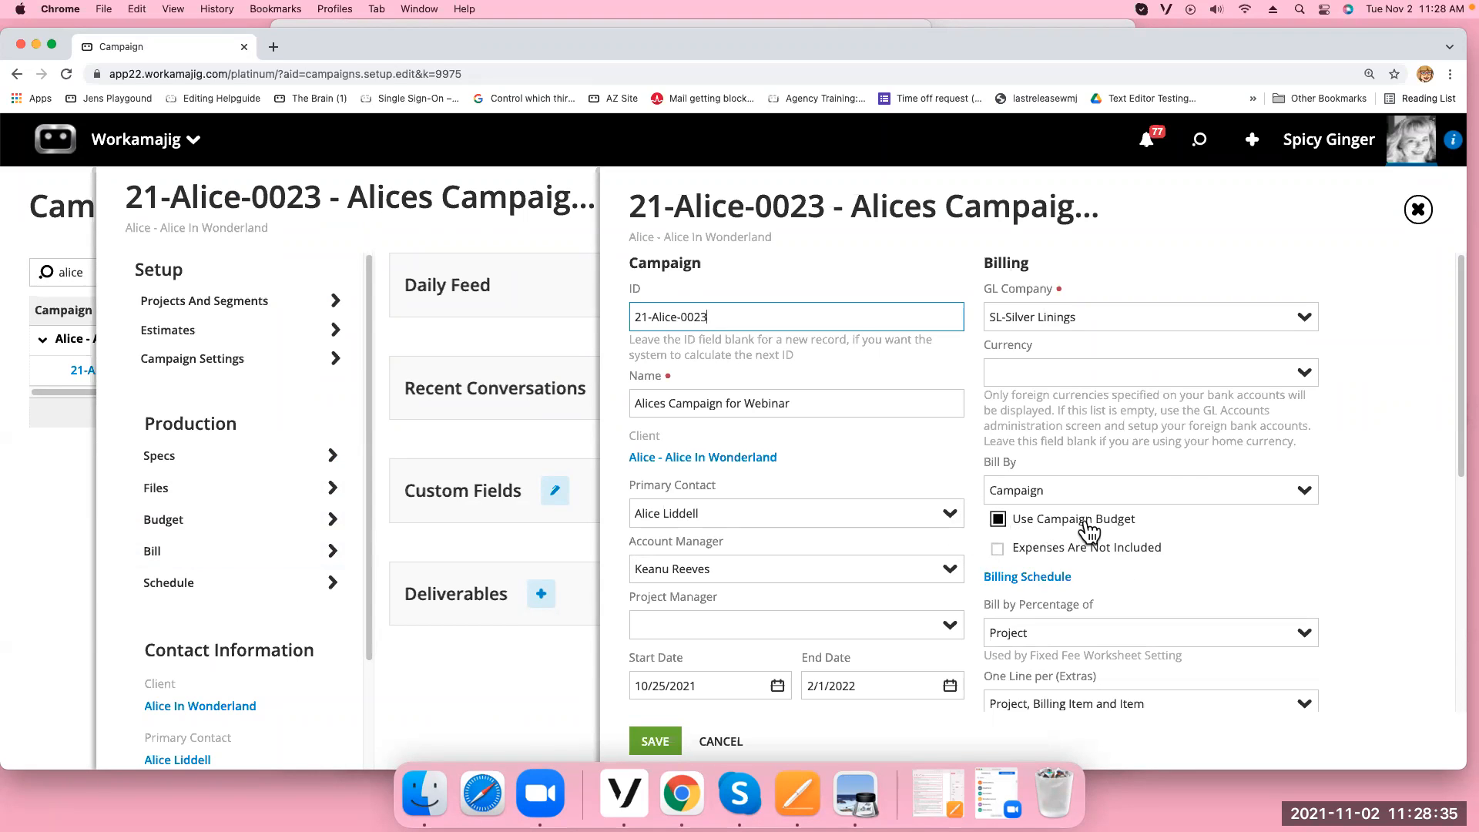
Confirm estimate 510's two approved project estimates total 9,100.00, then return to the Estimates list
{"action": "left_click", "coordinate": [1417, 209]}
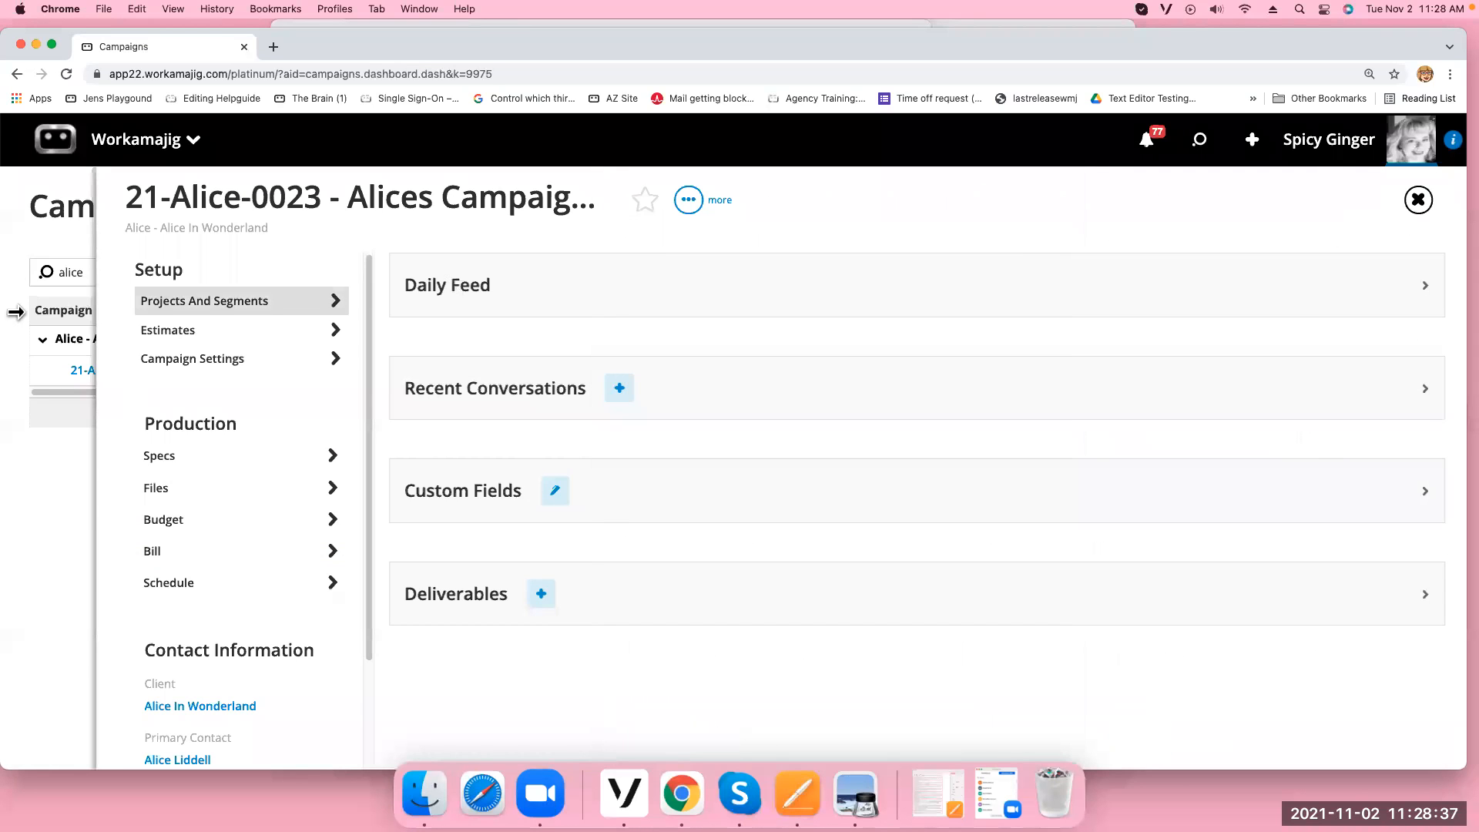
{"action": "left_click", "coordinate": [171, 331]}
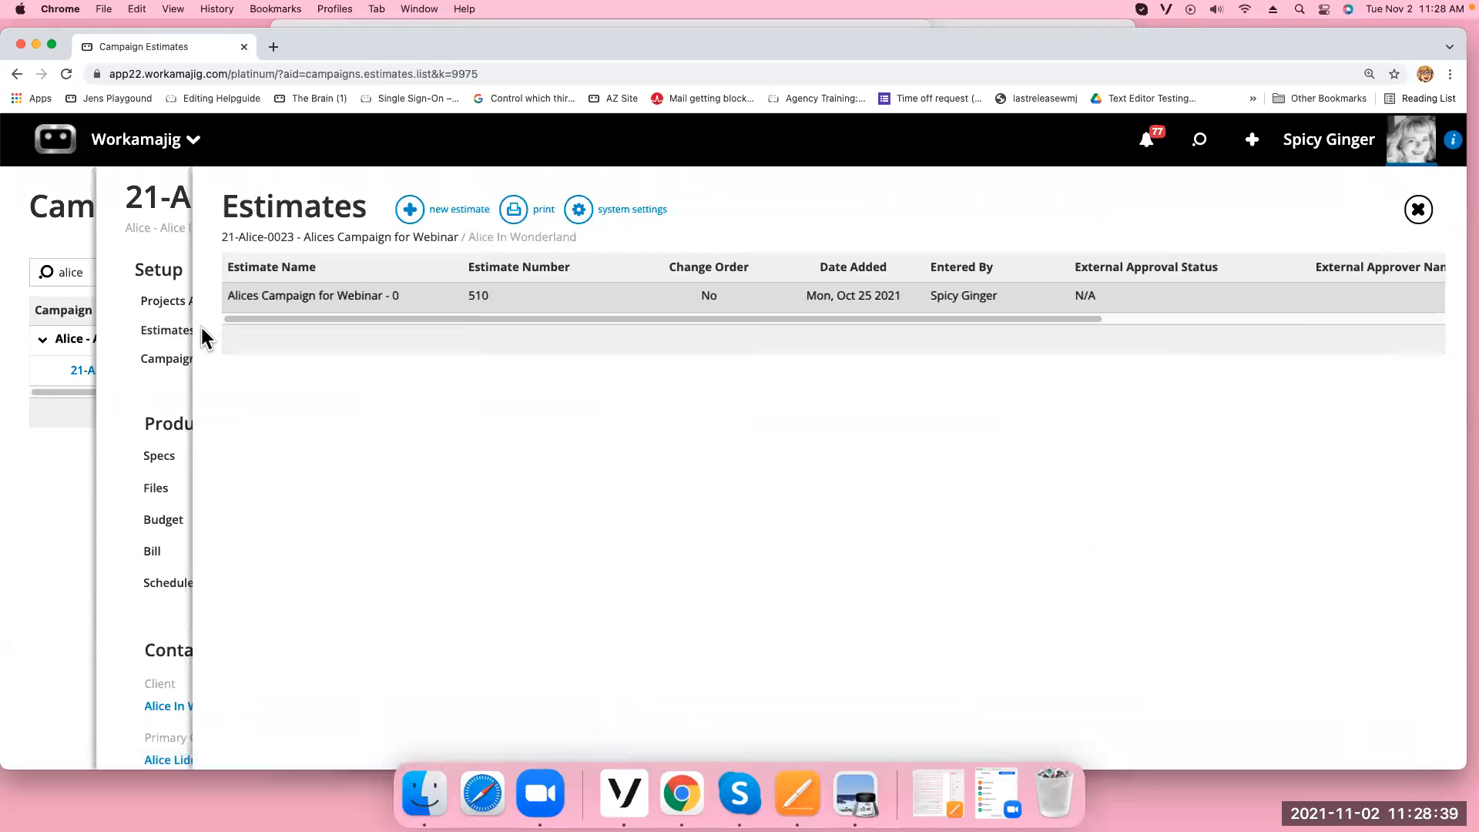
{"action": "left_click", "coordinate": [539, 299]}
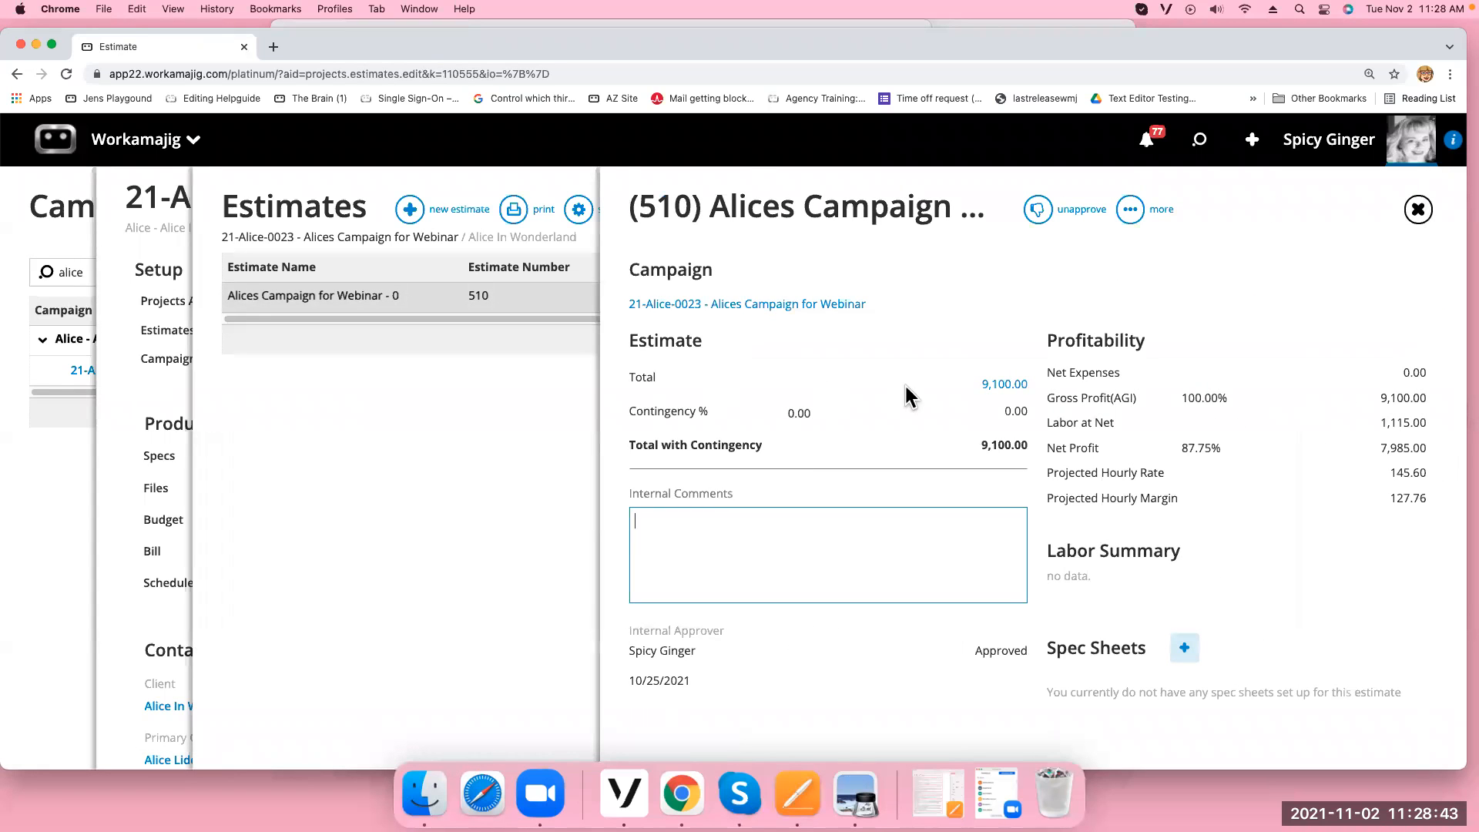
{"action": "left_click", "coordinate": [995, 385]}
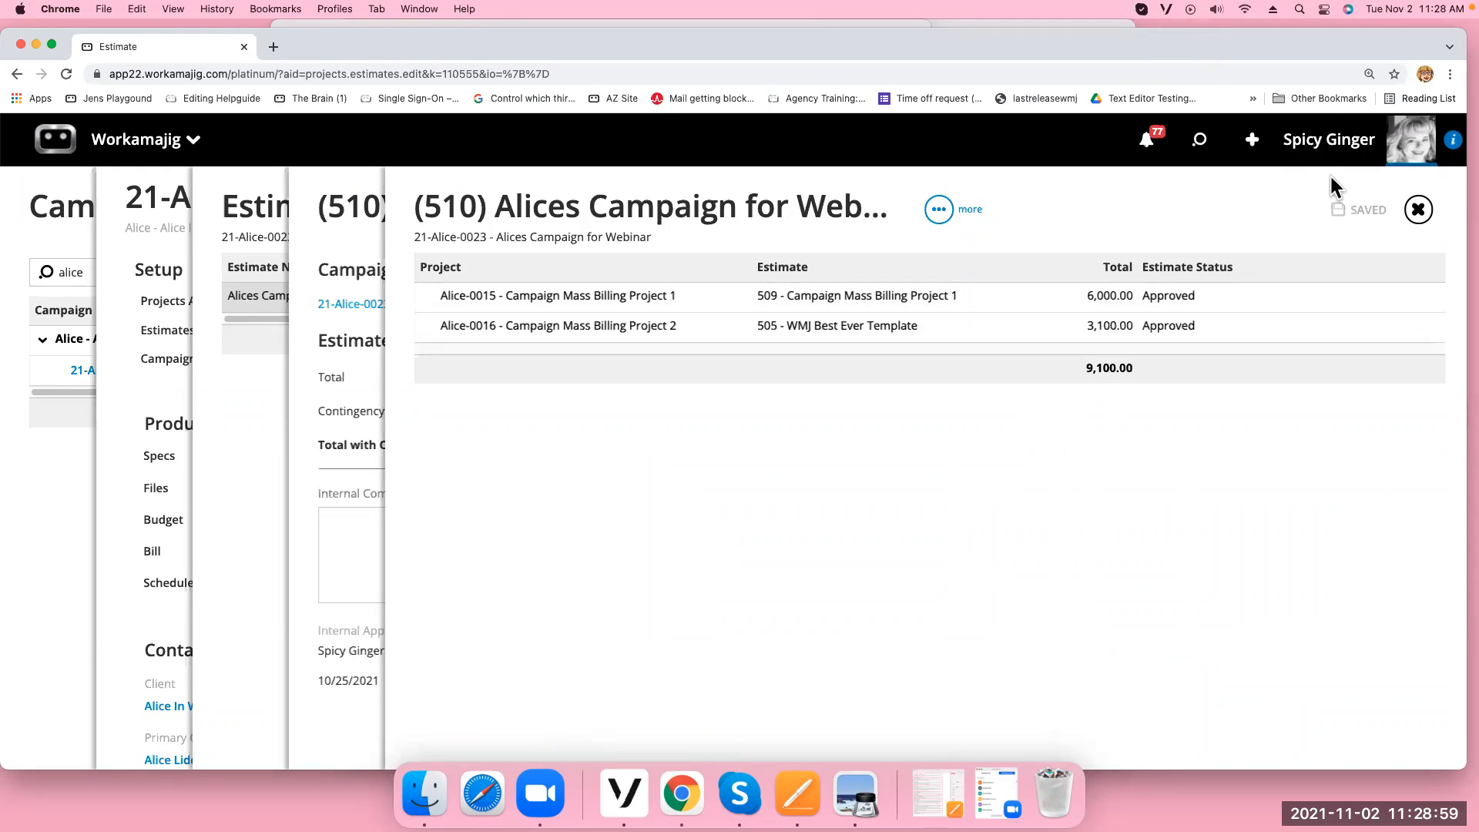
{"action": "left_click", "coordinate": [1418, 210]}
{"action": "left_click", "coordinate": [1418, 209]}
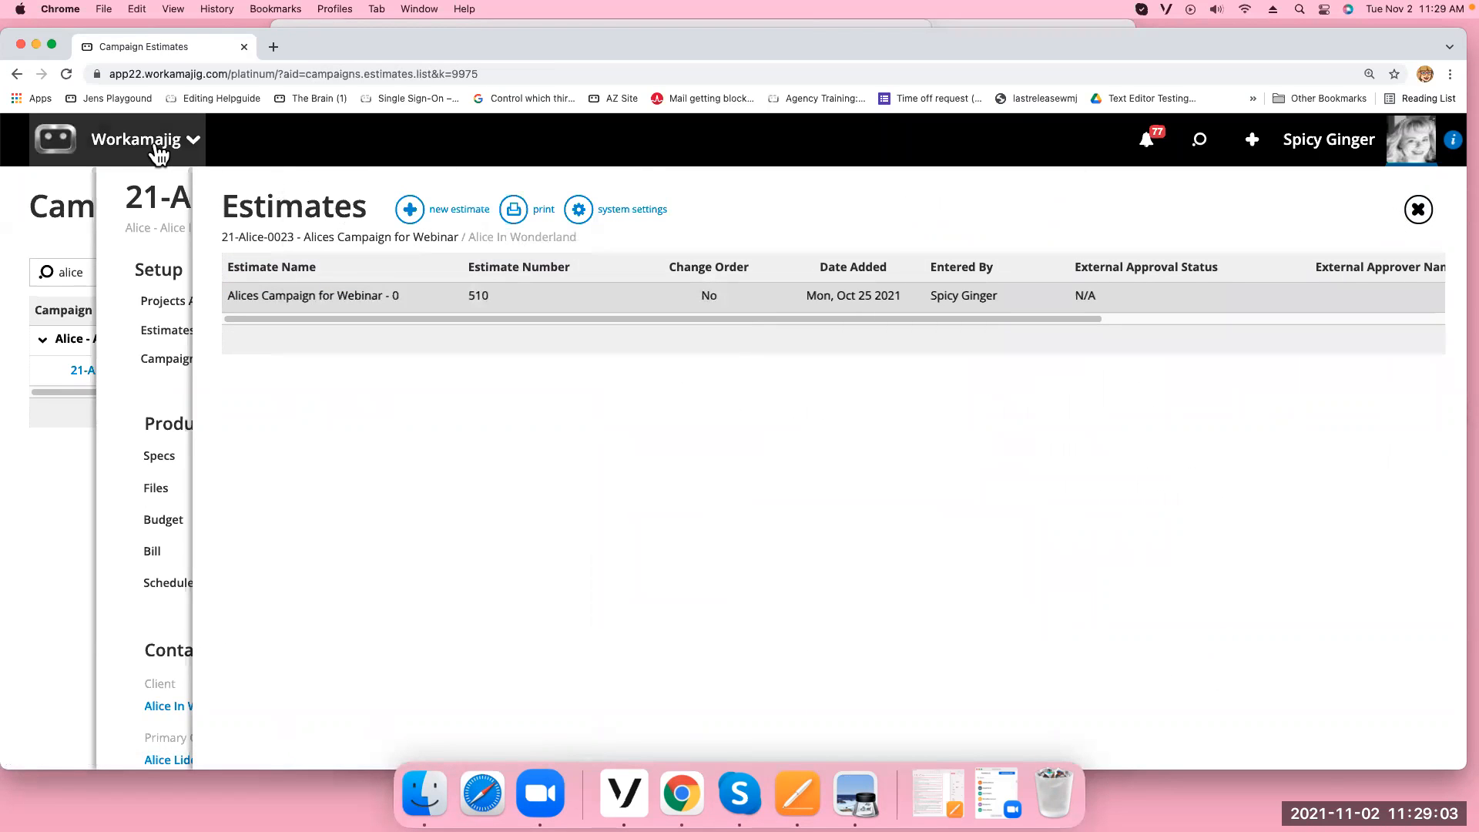
Go to Today - Billing and open mass billing for Fixed Fee Campaigns
{"action": "left_click", "coordinate": [158, 154]}
{"action": "left_click", "coordinate": [740, 254]}
{"action": "left_click", "coordinate": [48, 385]}
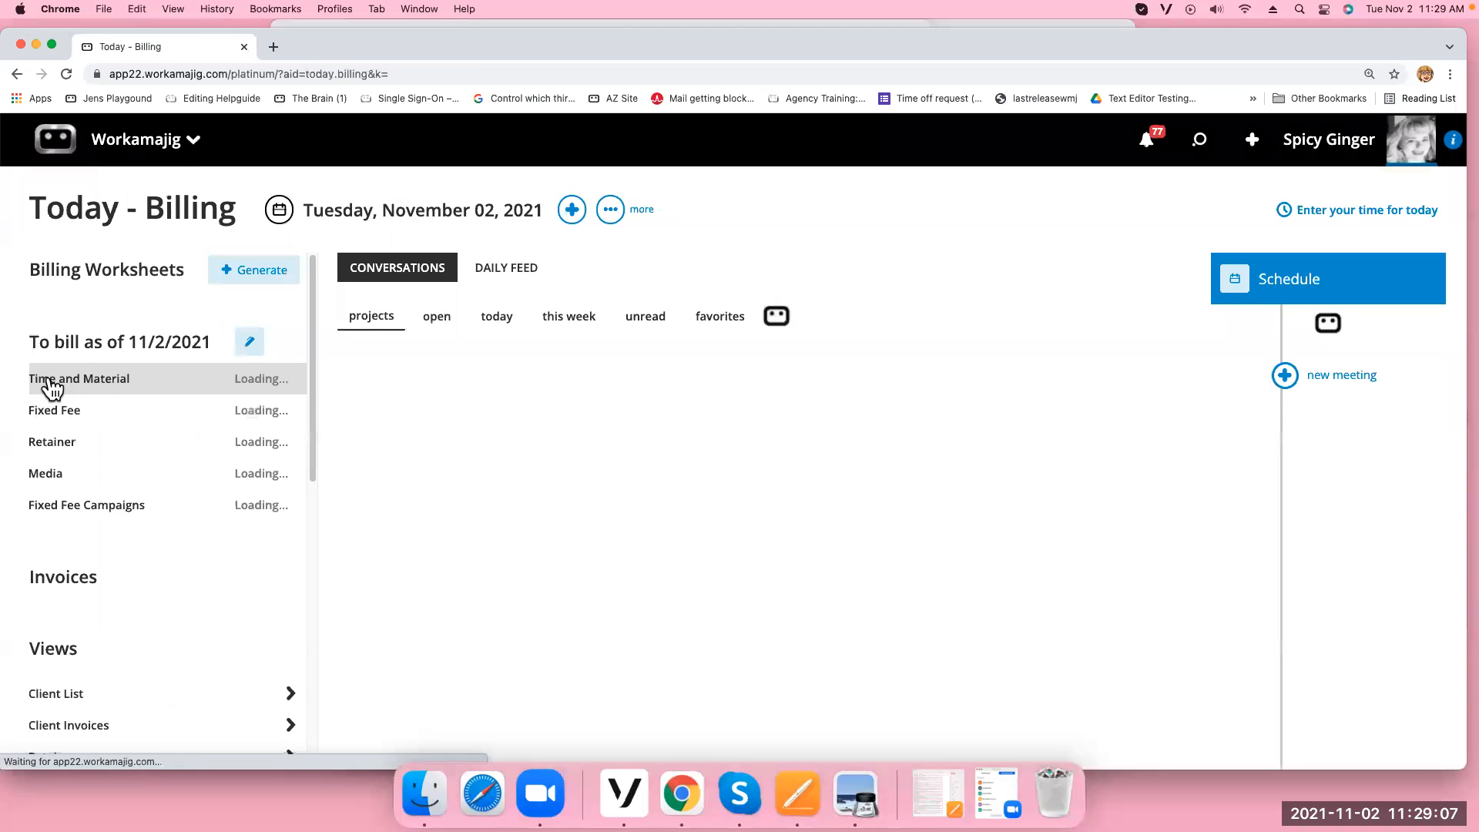
{"action": "left_click", "coordinate": [44, 508]}
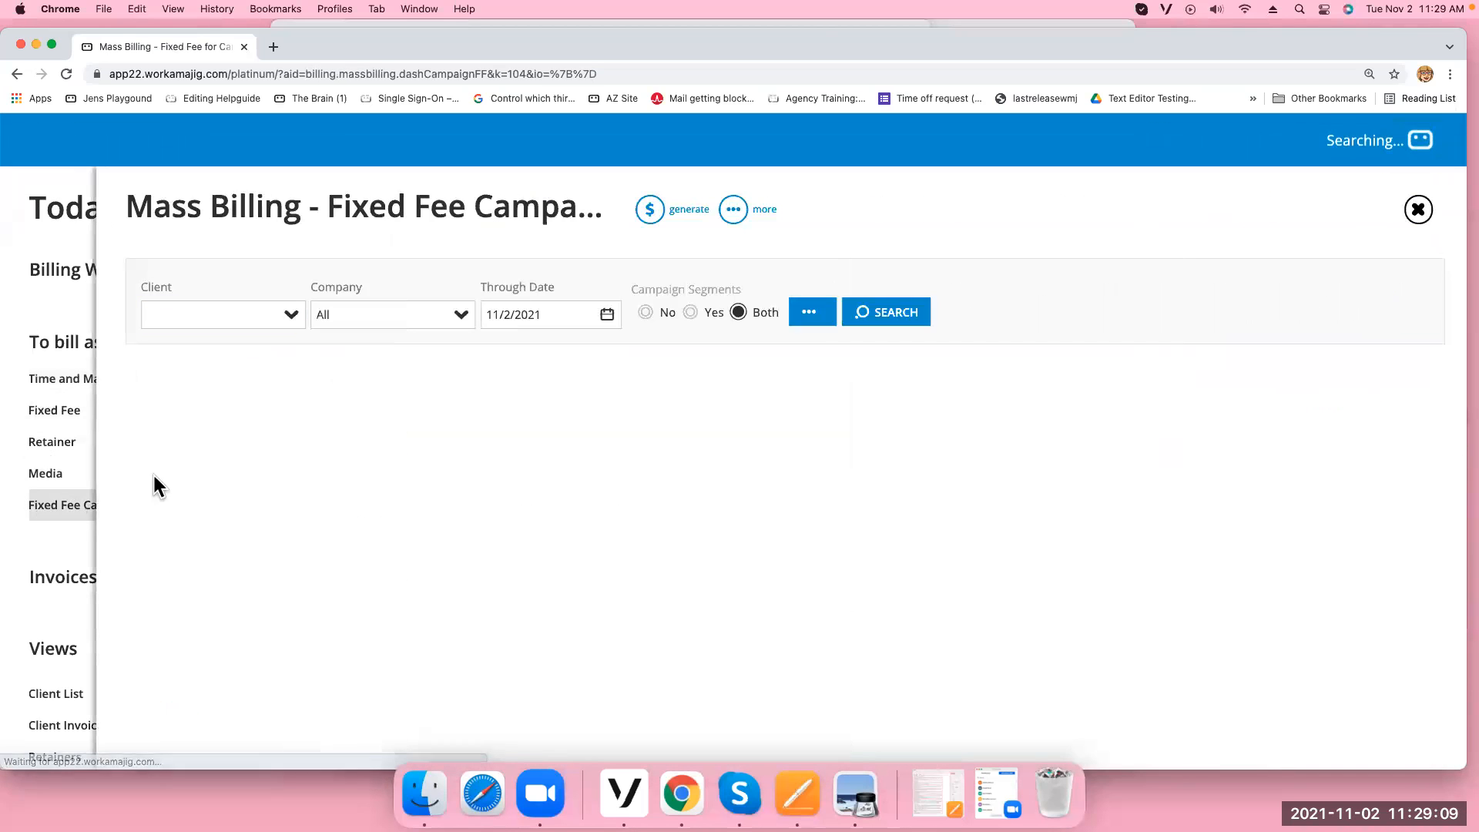
Clear the client filter, filter by company SL-Silver Linings, and mark 21-Alice-0023 for billing
{"action": "left_click", "coordinate": [290, 316]}
{"action": "type", "text": "alice"}
{"action": "key", "text": "Return"}
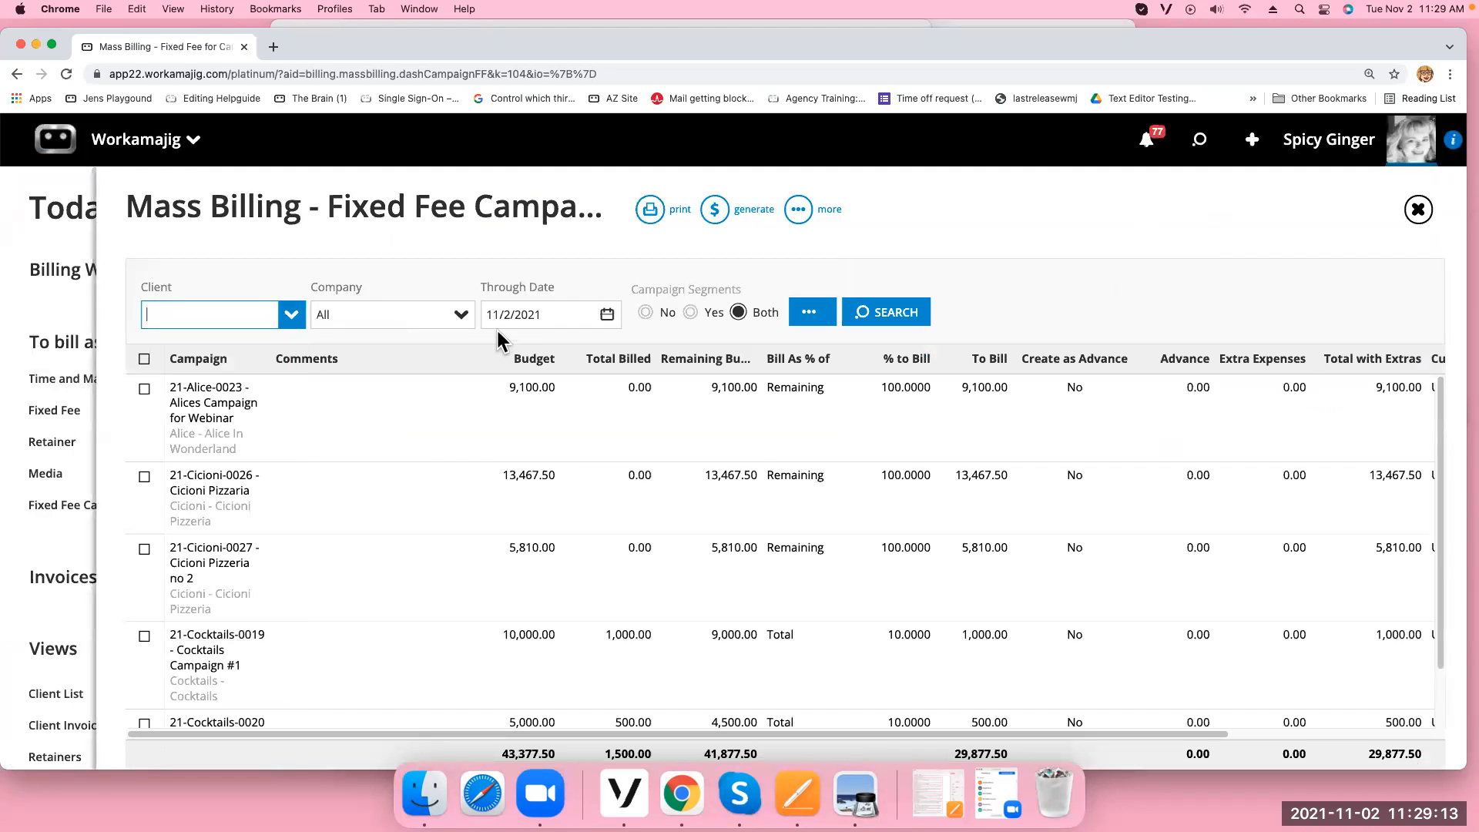
{"action": "left_click", "coordinate": [459, 316]}
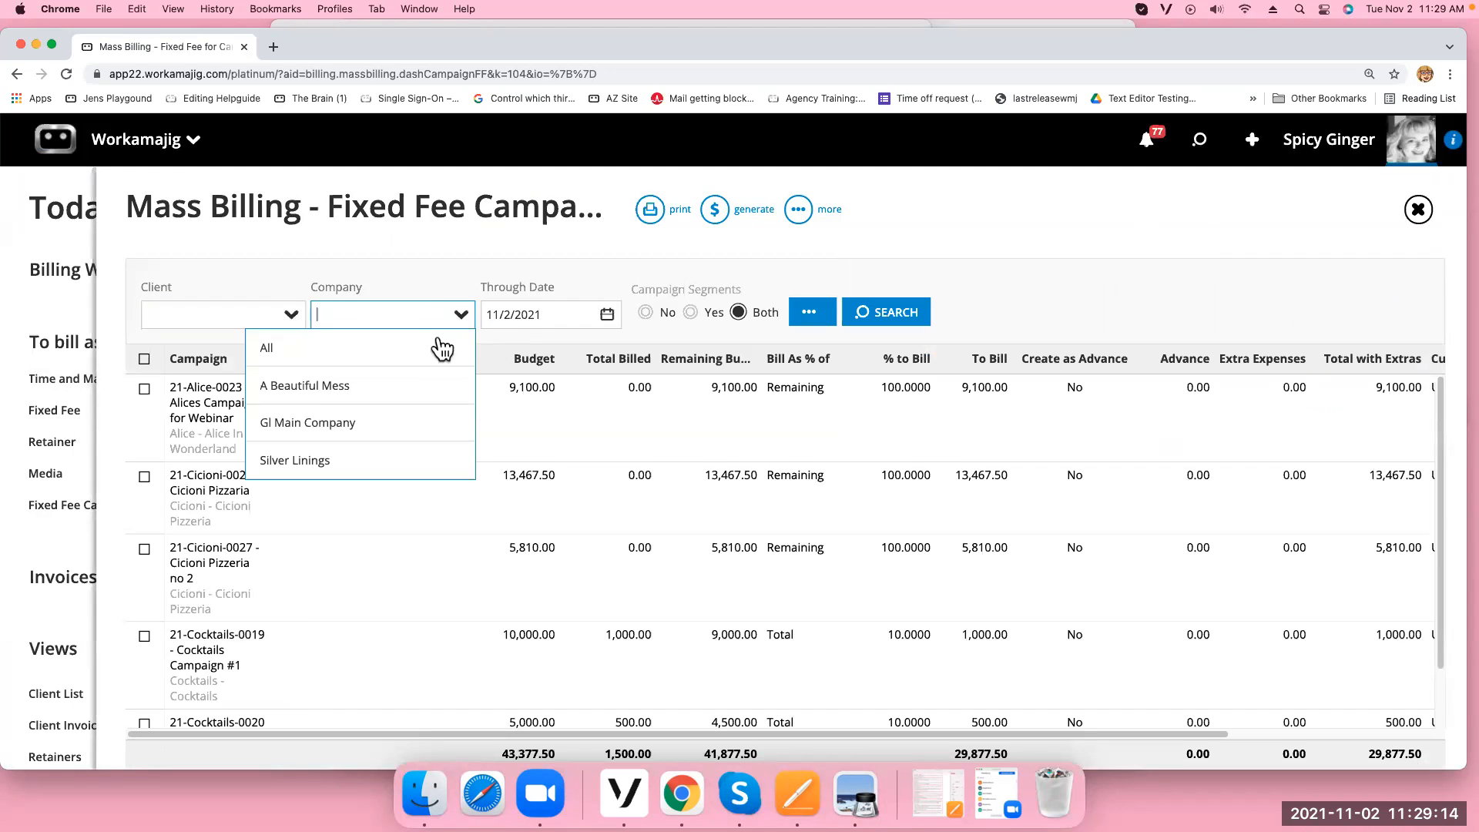
{"action": "left_click", "coordinate": [336, 463]}
{"action": "left_click", "coordinate": [891, 322]}
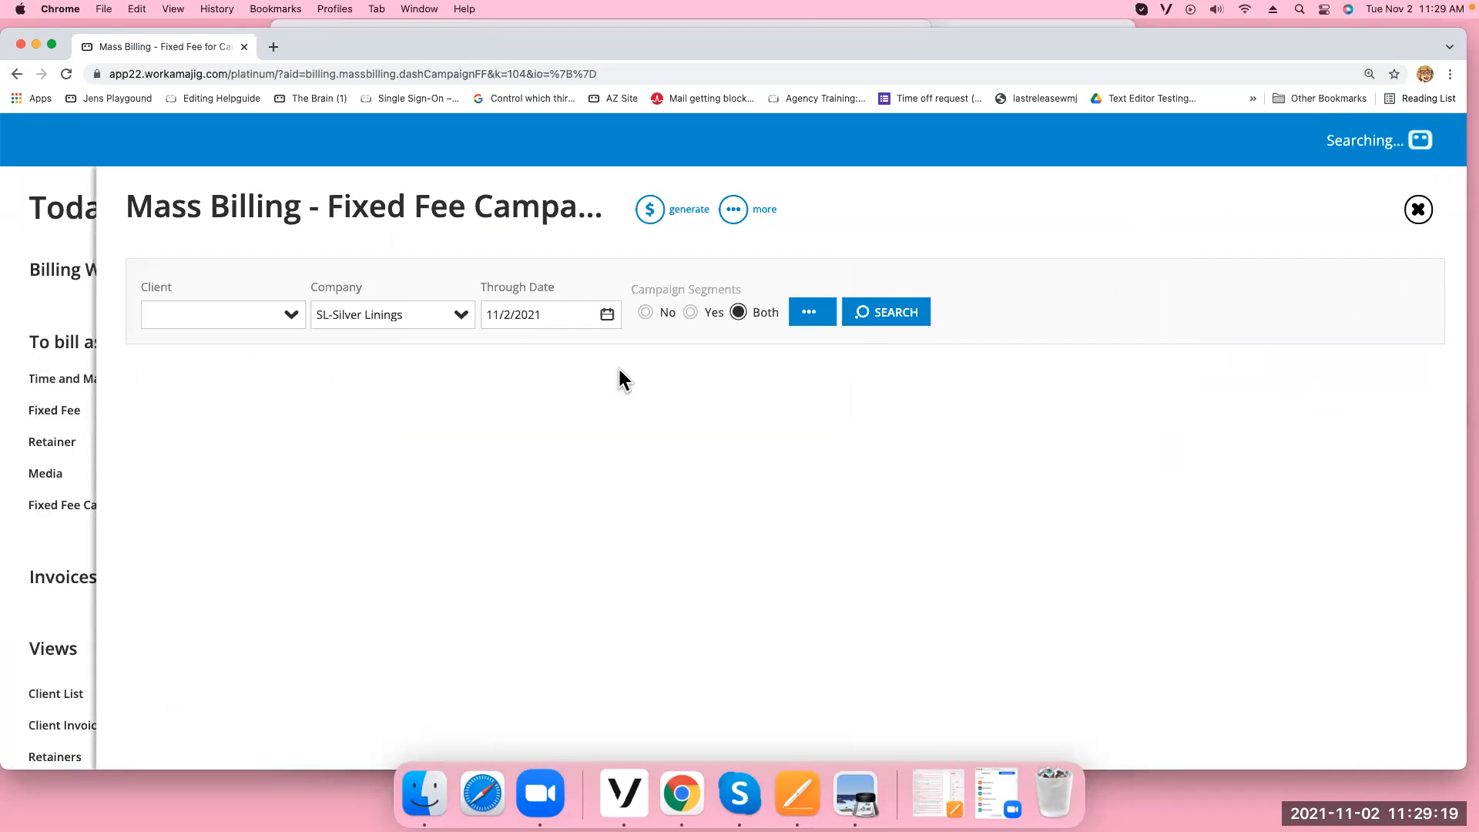
{"action": "left_click", "coordinate": [144, 388]}
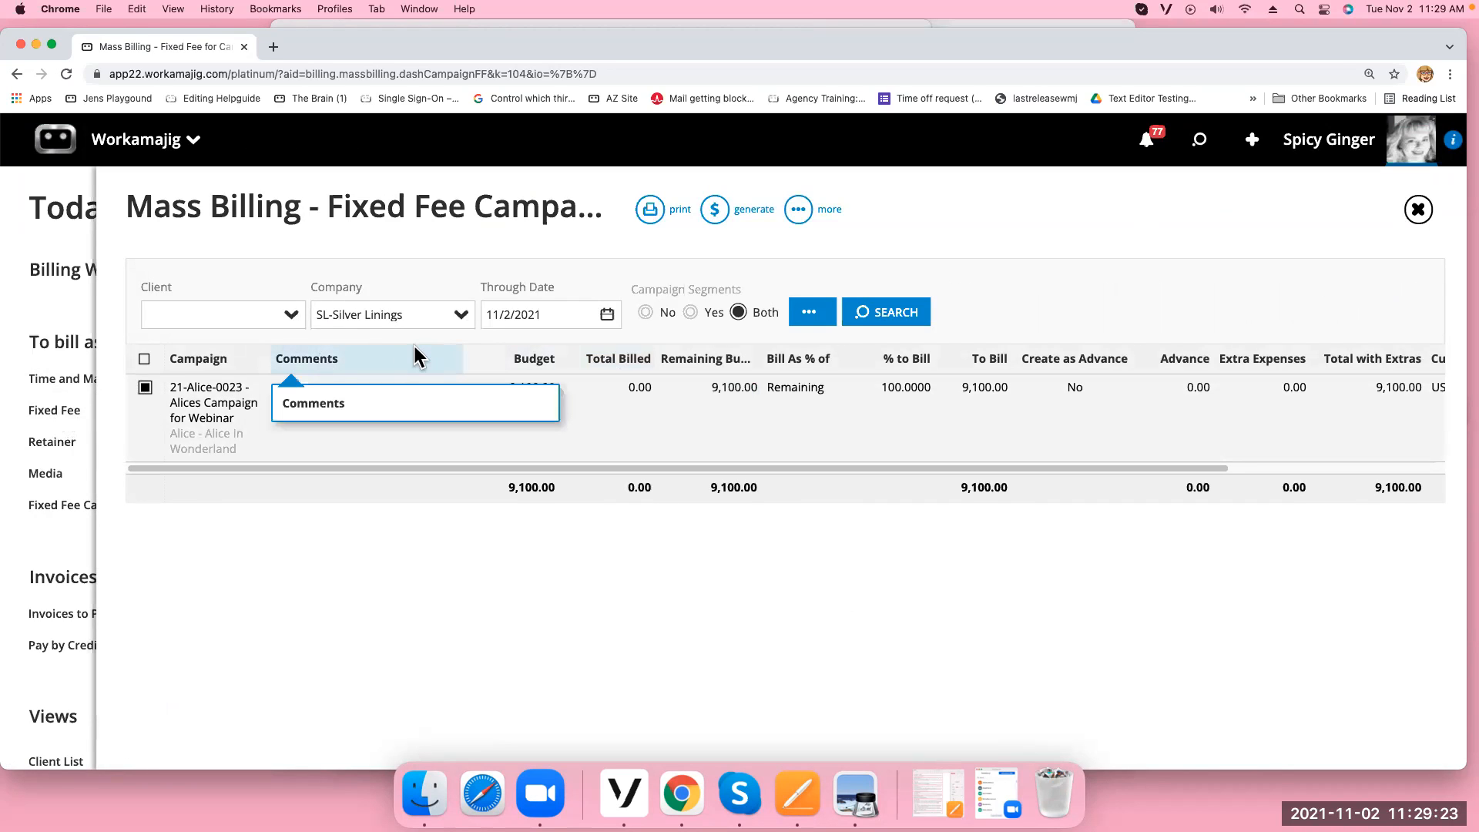
Generate the 21-Alice-0023 invoice with Invoice By set to Service/Item, then close Mass Billing
{"action": "left_click", "coordinate": [715, 218]}
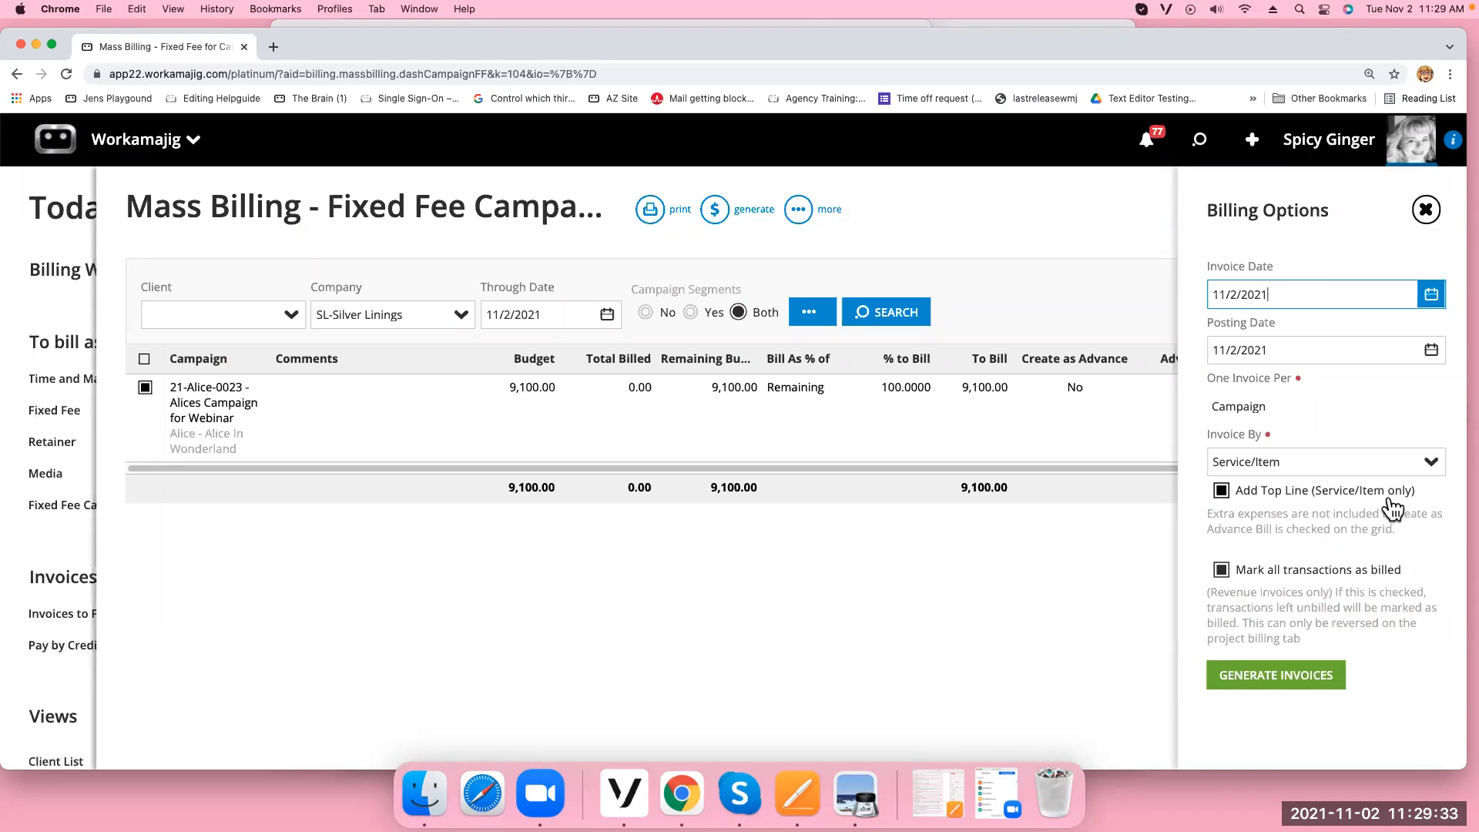
{"action": "left_click", "coordinate": [1429, 465]}
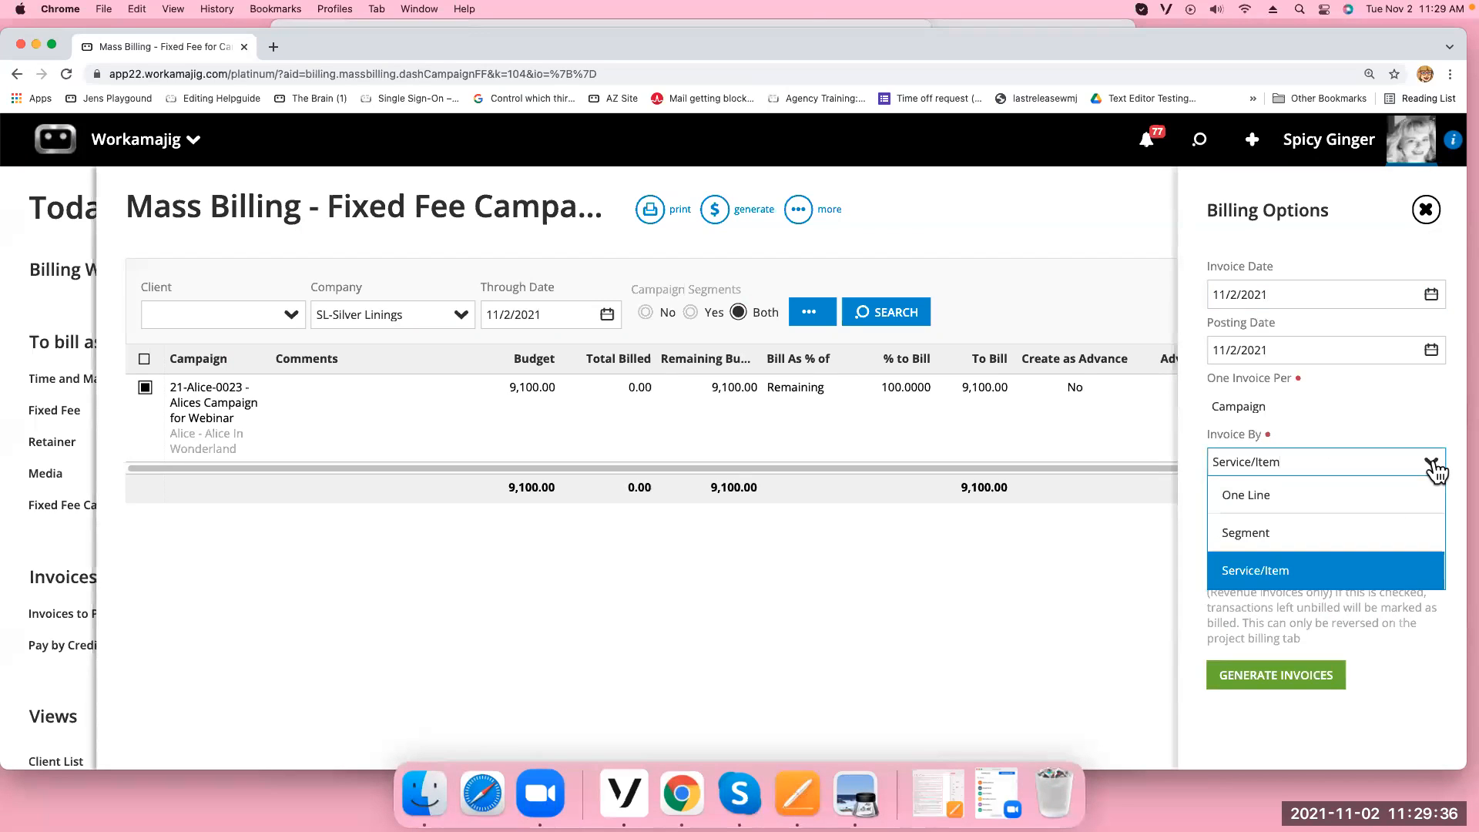
{"action": "left_click", "coordinate": [1335, 515]}
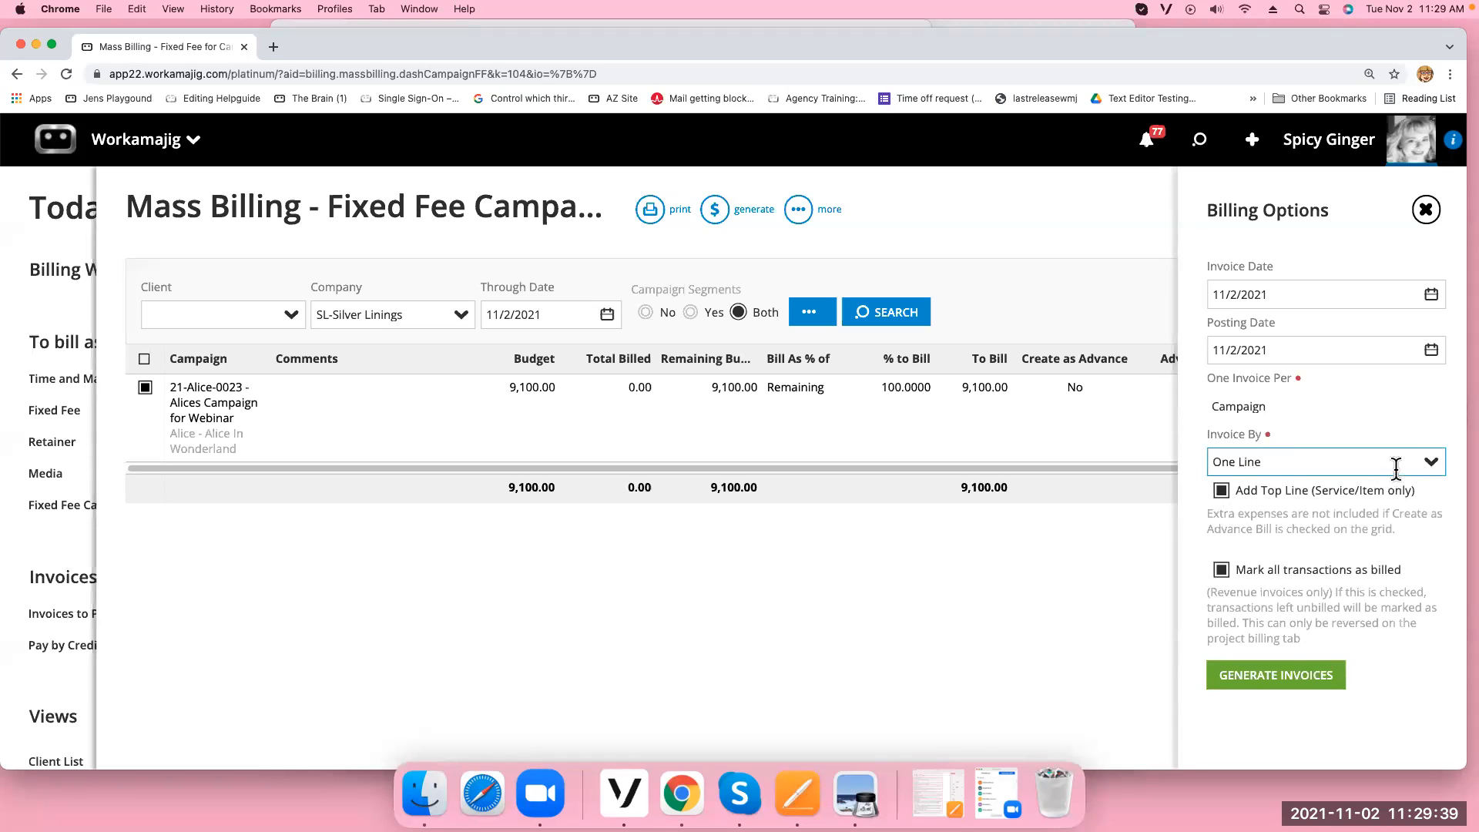
{"action": "left_click", "coordinate": [1431, 465]}
{"action": "left_click", "coordinate": [1319, 568]}
{"action": "left_click", "coordinate": [1276, 675]}
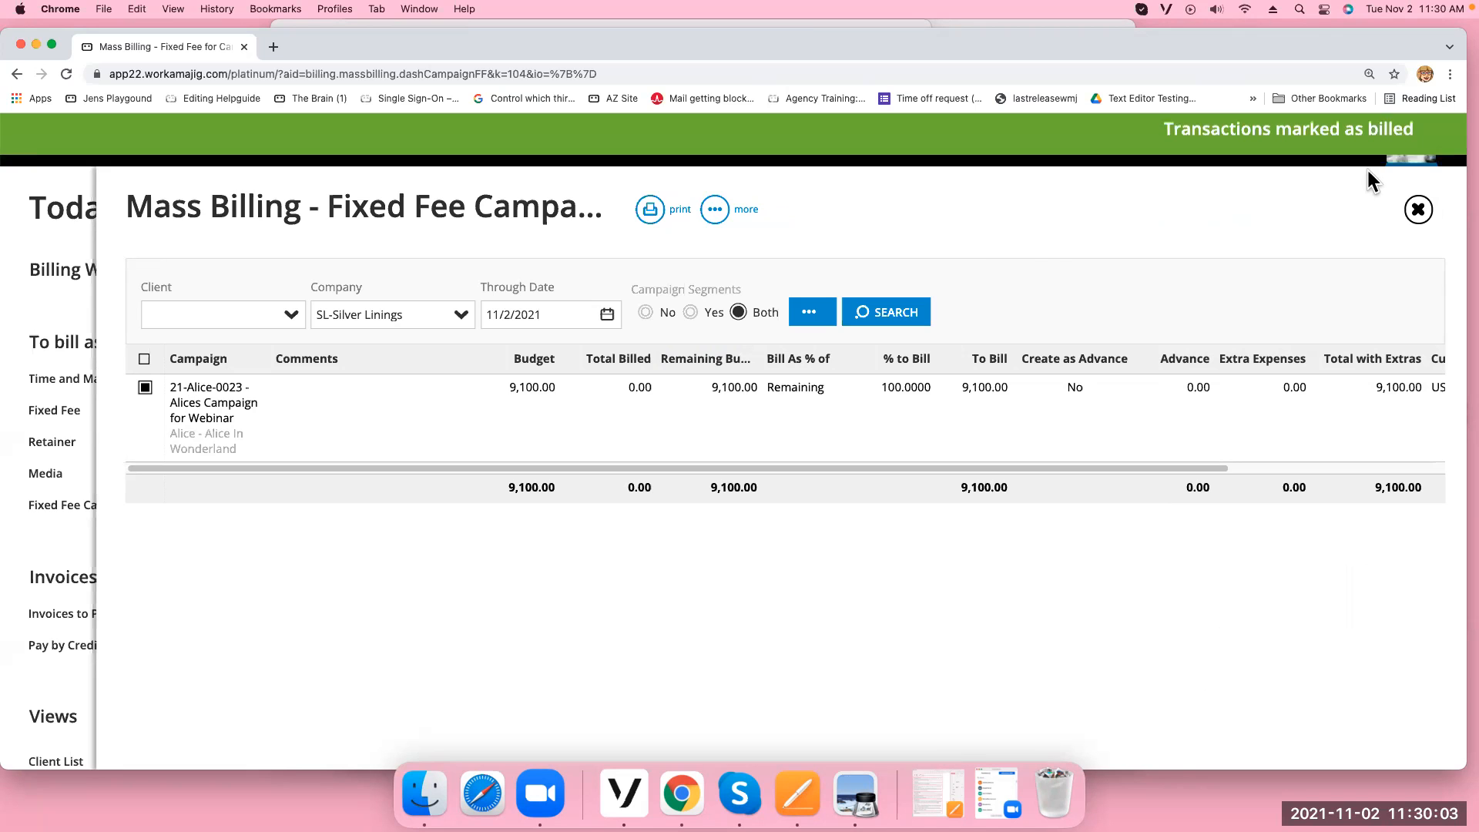
{"action": "left_click", "coordinate": [1419, 209]}
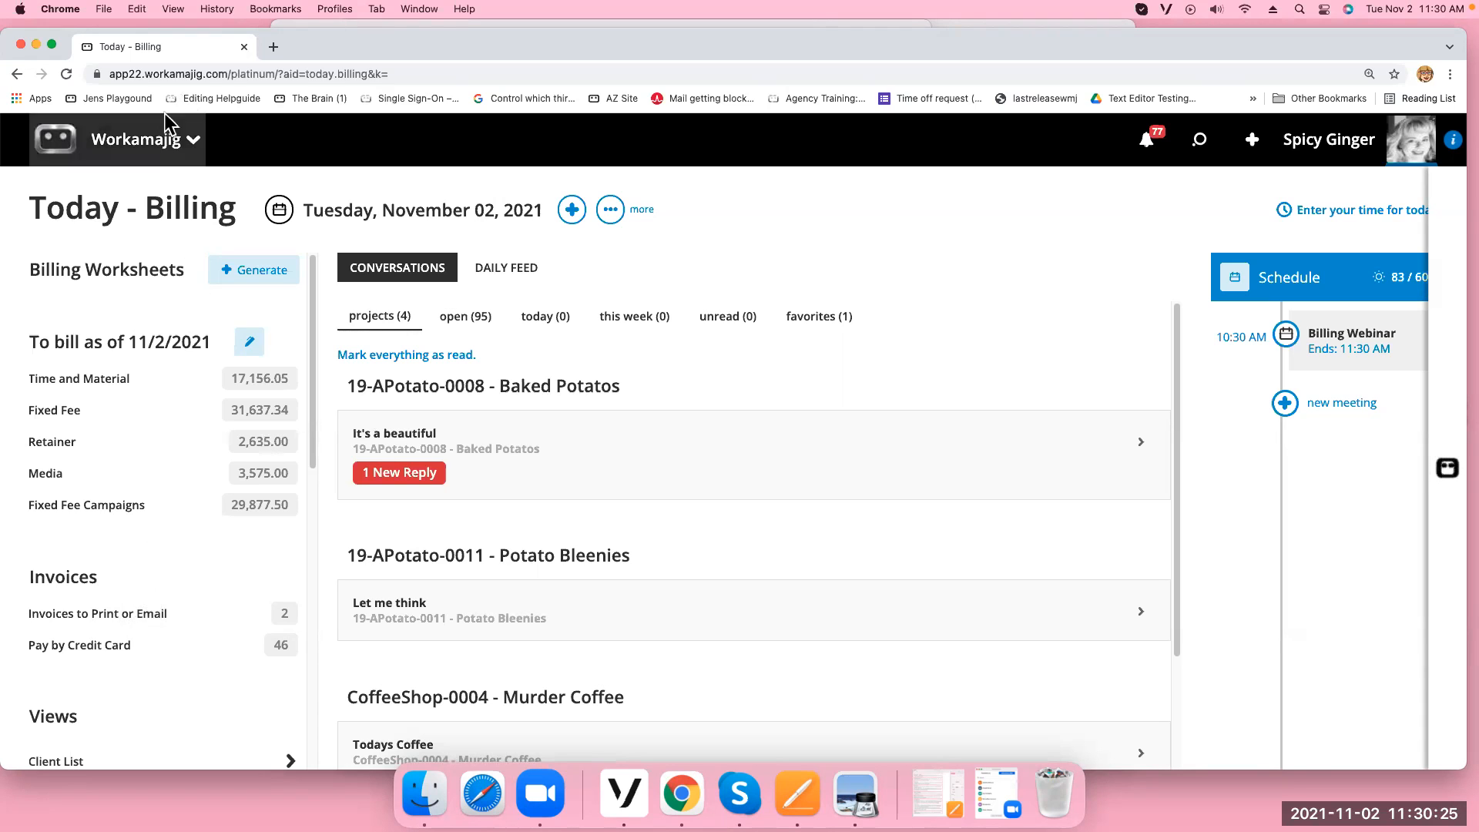
Refresh the billing dashboard and select INV-0436 among the invoices to print or email
{"action": "left_click", "coordinate": [65, 74]}
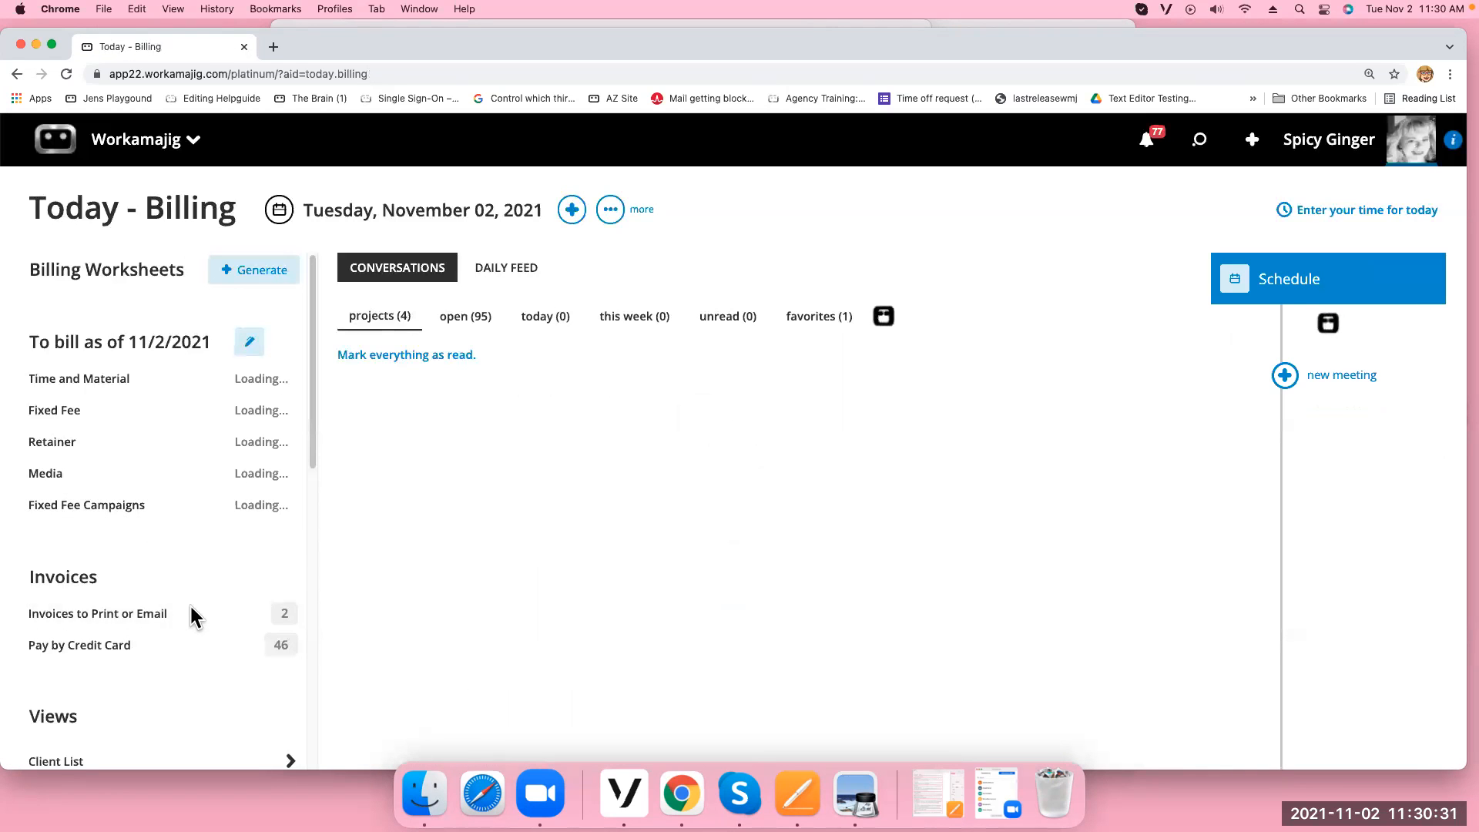
{"action": "left_click", "coordinate": [193, 602]}
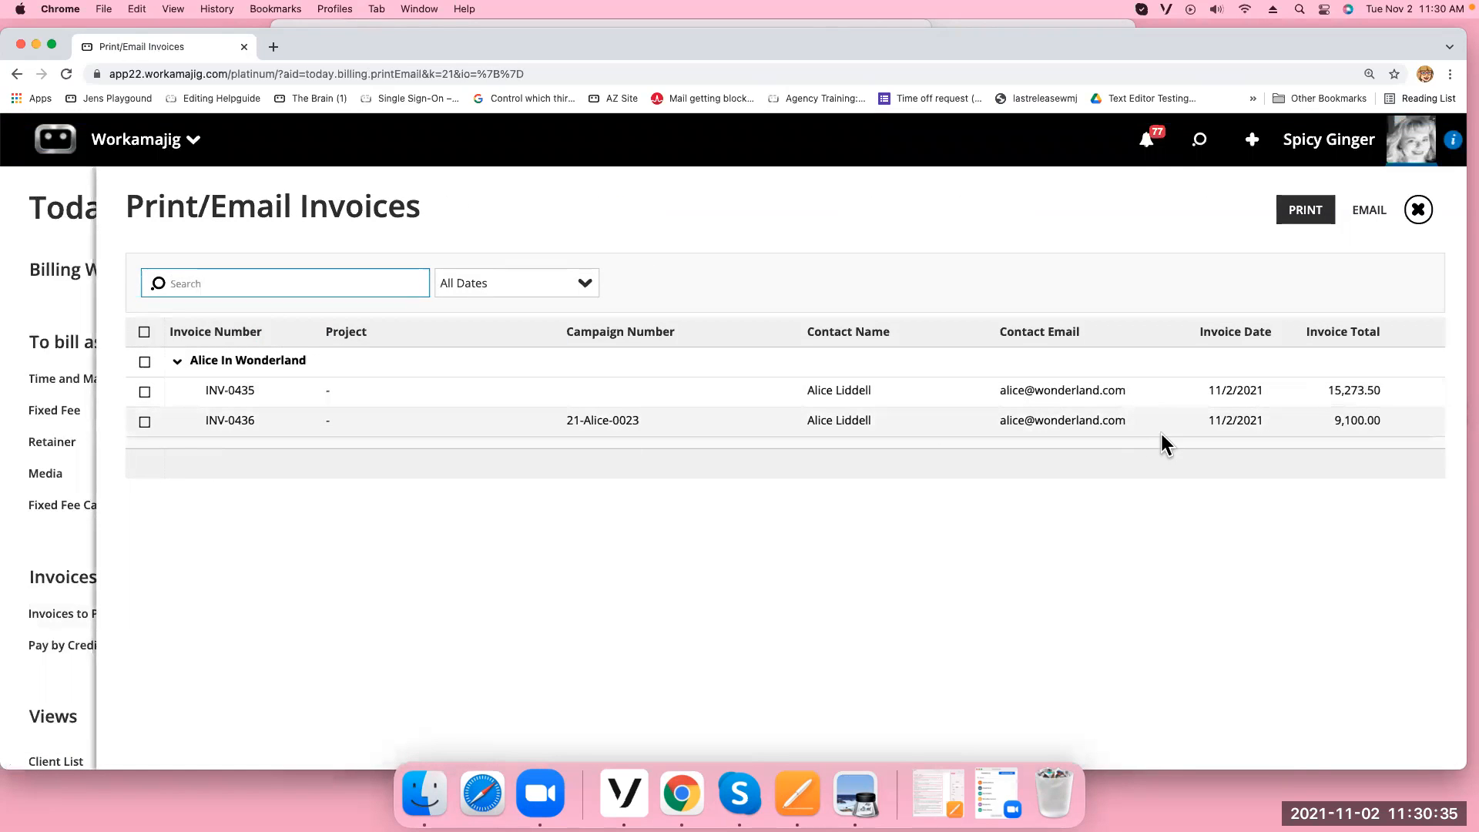
{"action": "left_click", "coordinate": [145, 421]}
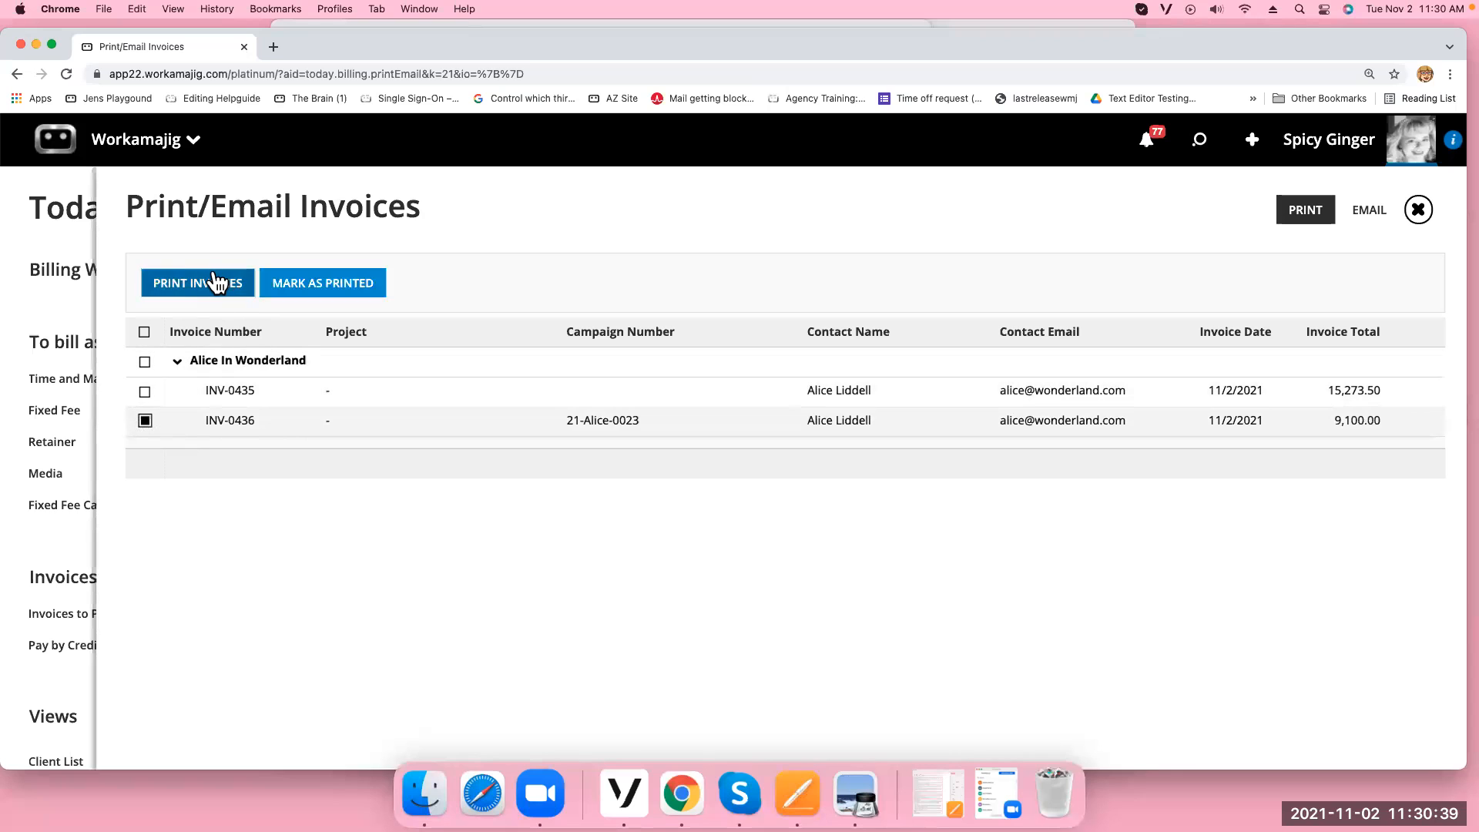
Email INV-0436 with a replaced sender address and the invoice comment included
{"action": "left_click", "coordinate": [1370, 211]}
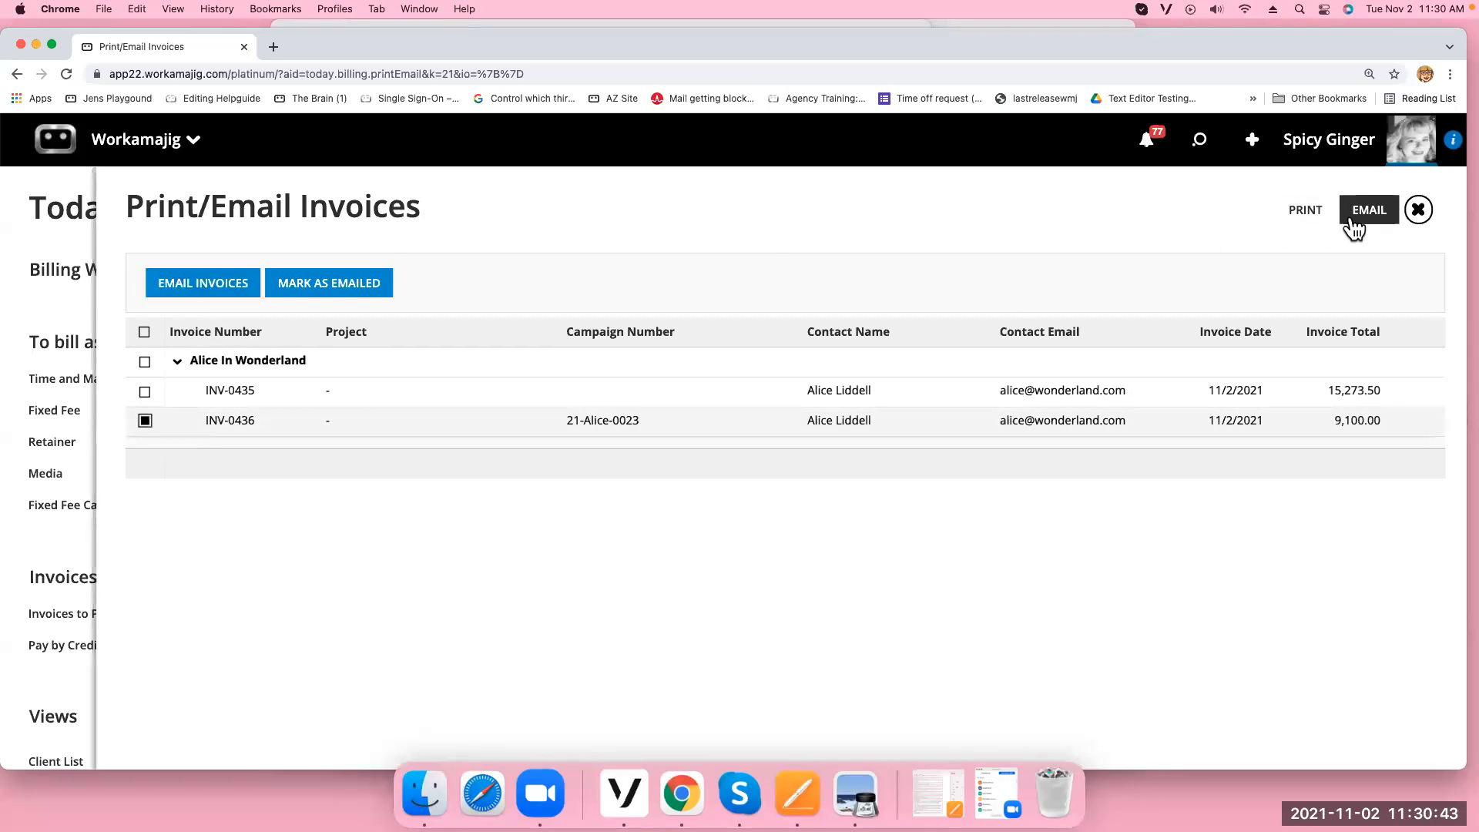
{"action": "left_click", "coordinate": [192, 291]}
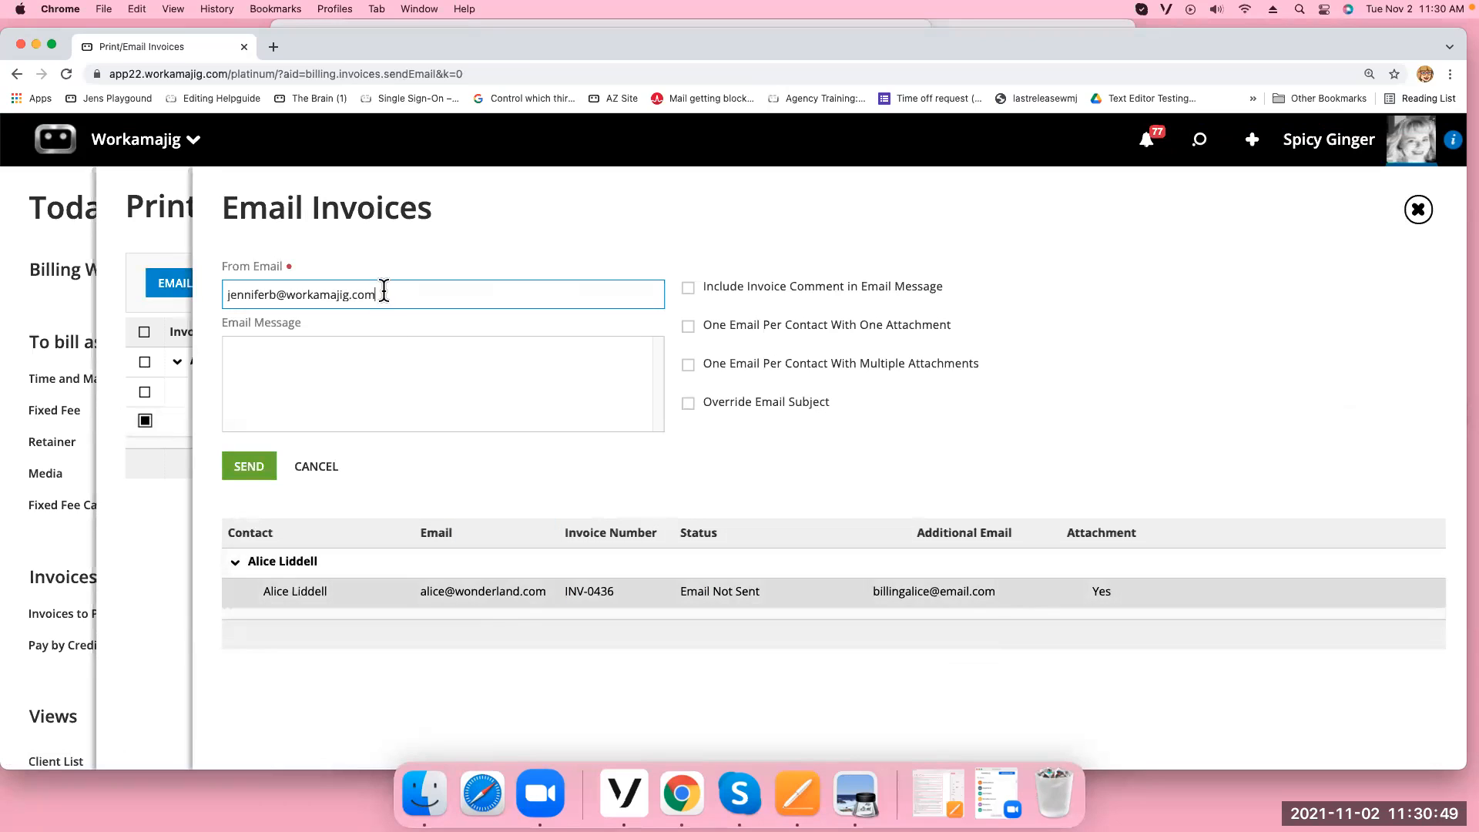
{"action": "left_click_drag", "start_coordinate": [384, 291], "coordinate": [66, 248]}
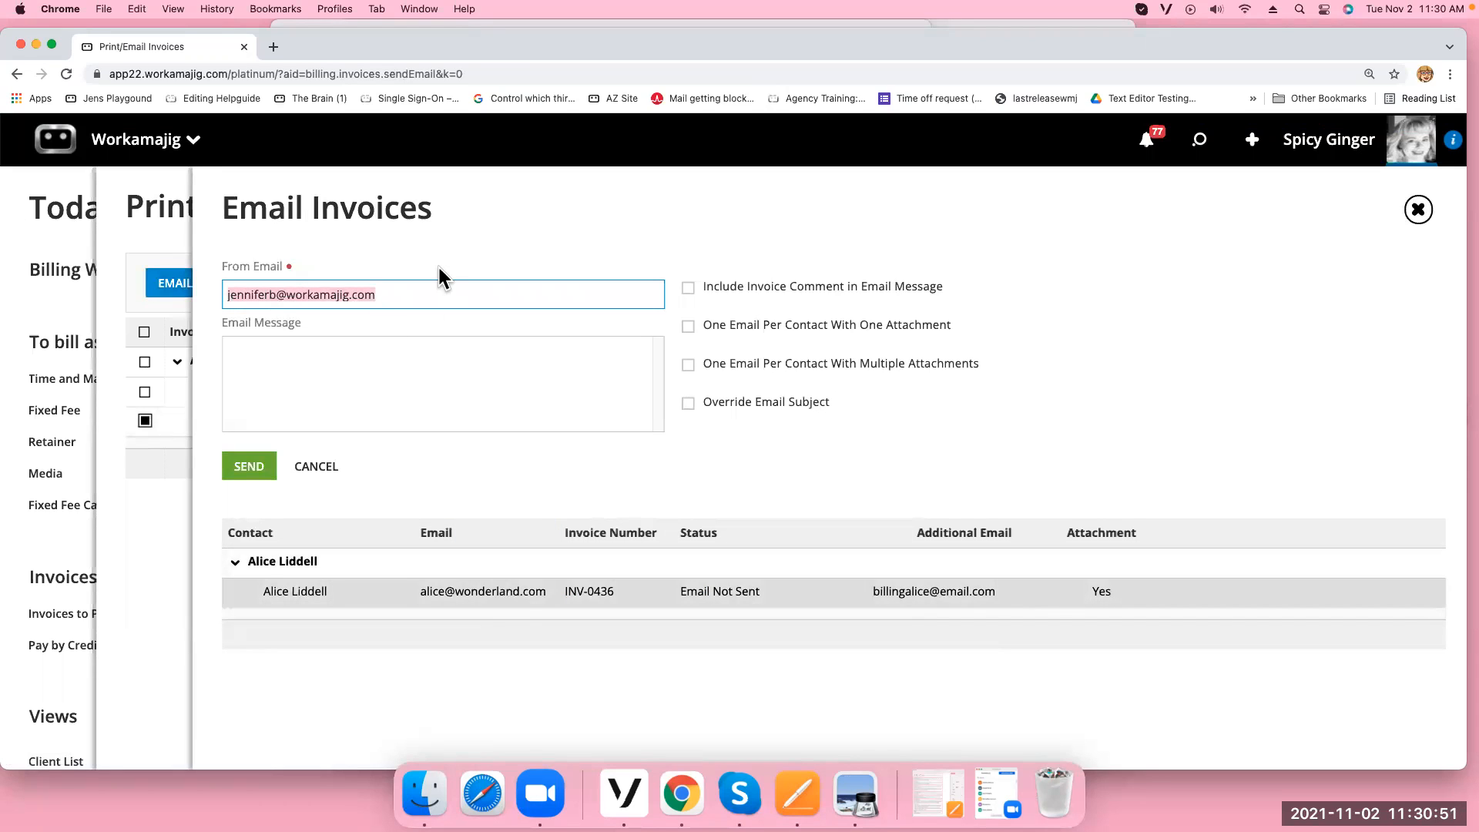
{"action": "type", "text": "fakeemail@email"}
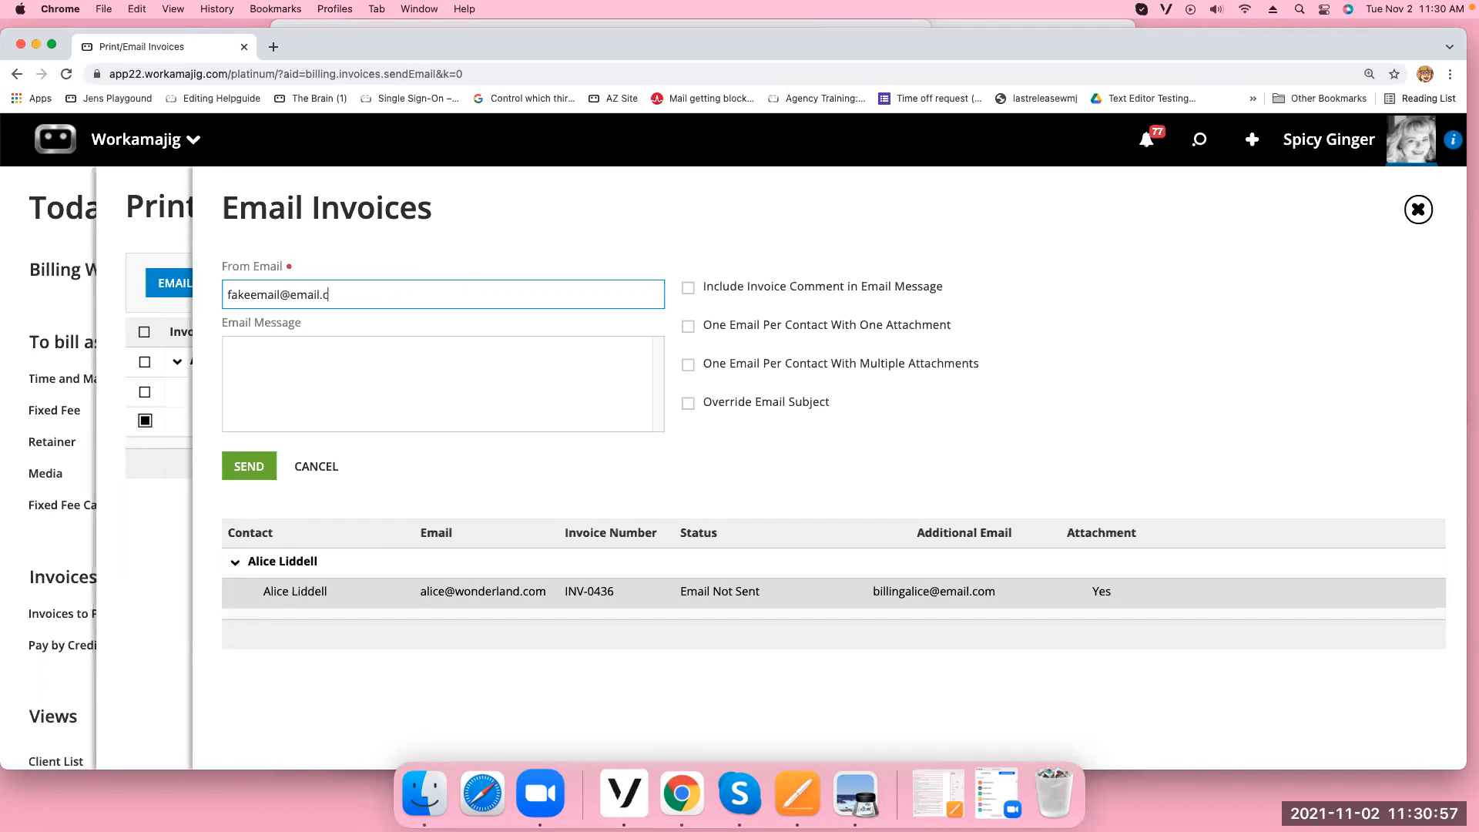
{"action": "left_click", "coordinate": [689, 290]}
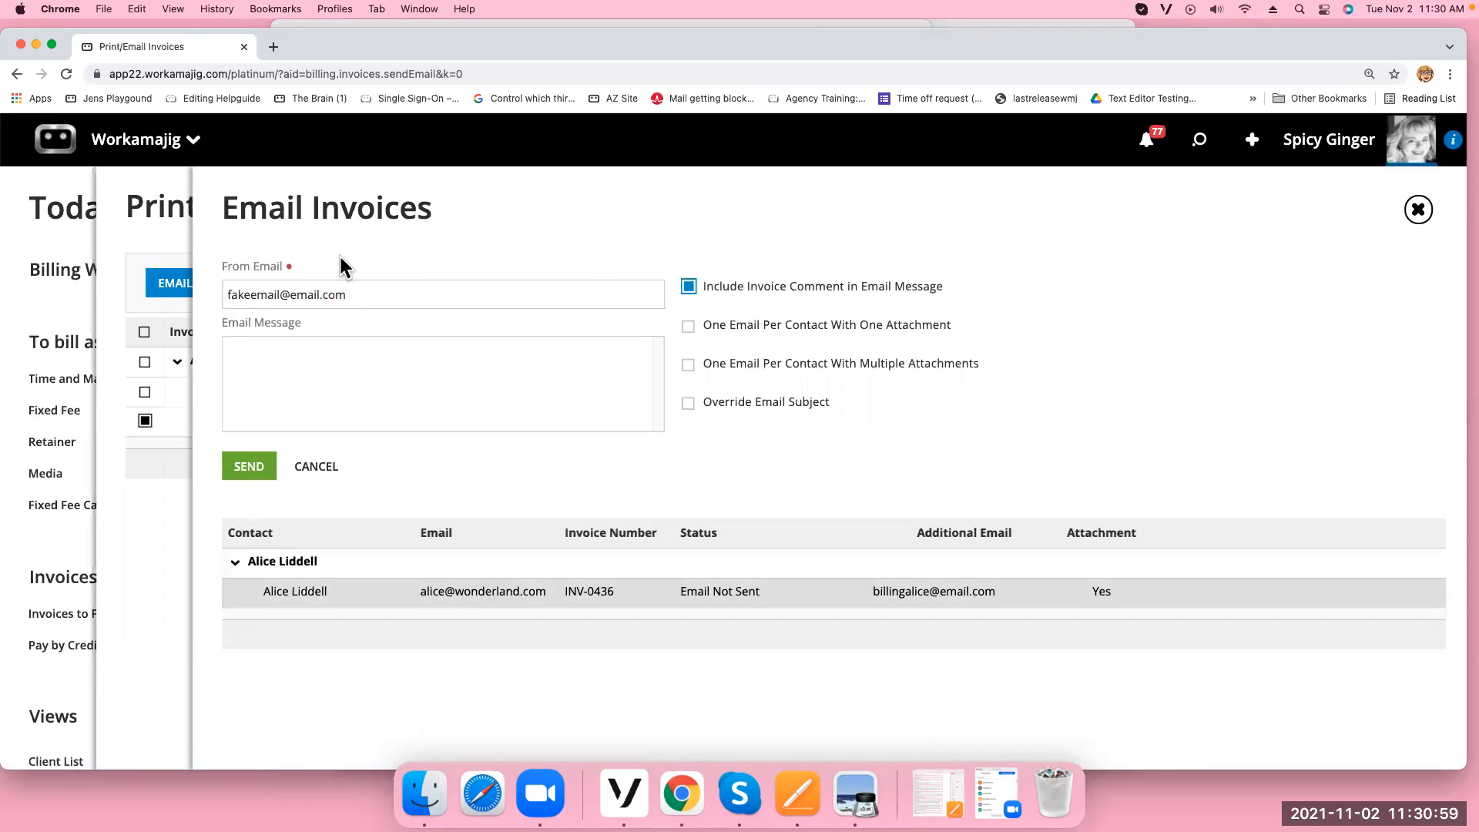
{"action": "left_click", "coordinate": [248, 474]}
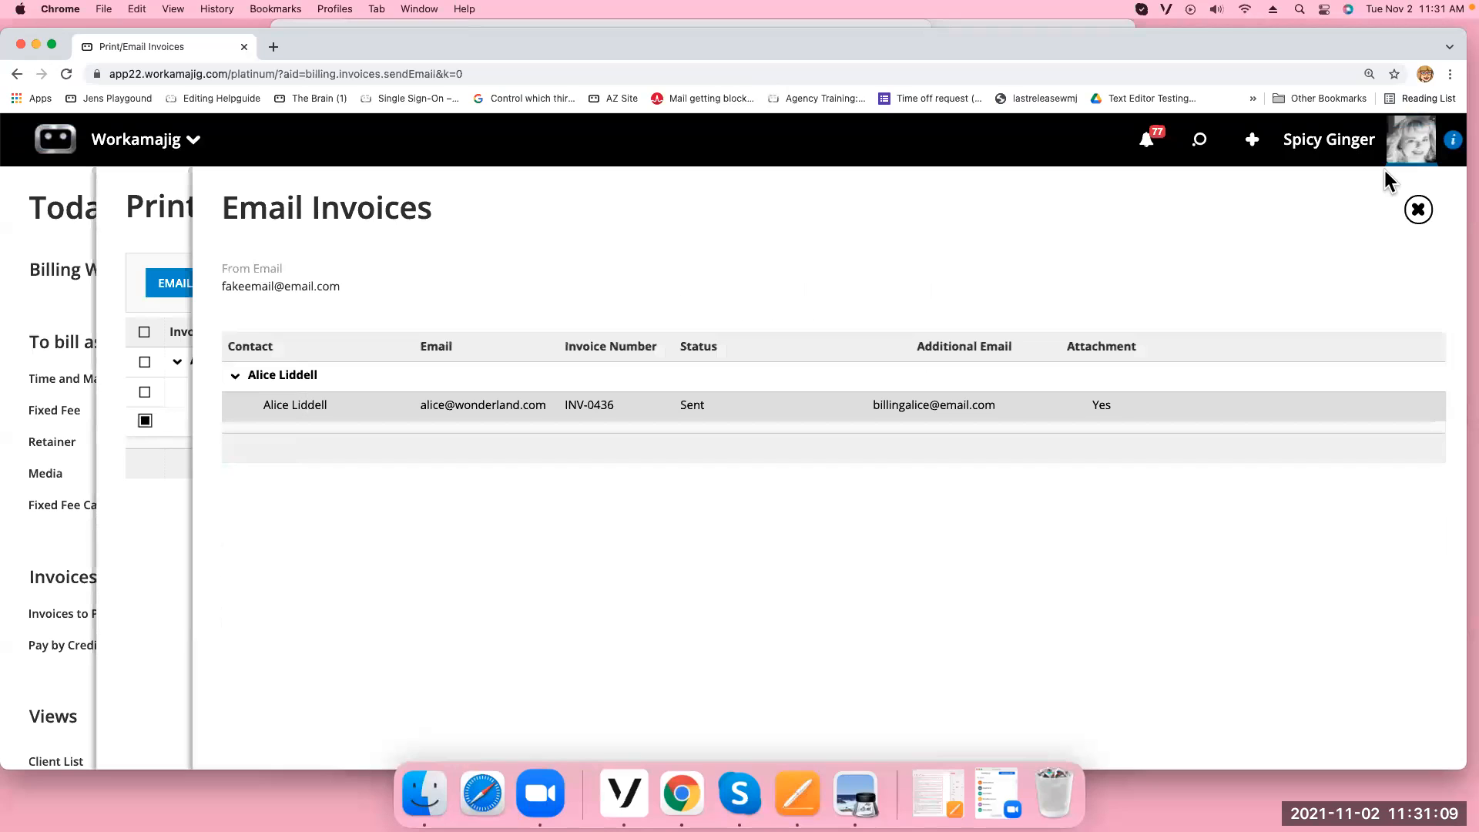
{"action": "left_click", "coordinate": [1418, 212]}
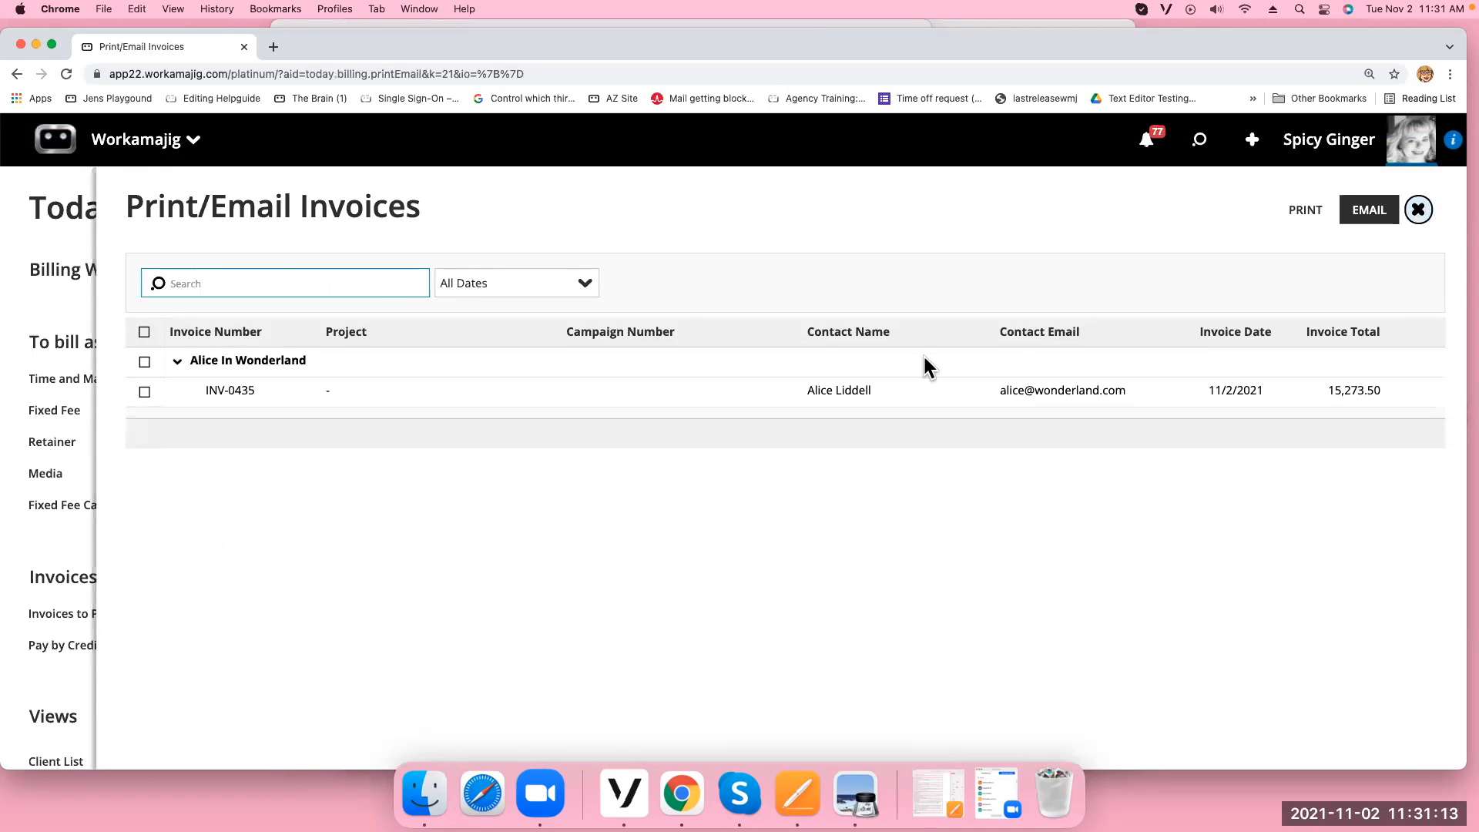
Search the All Invoices view to list seven invoices and open INV-0436
{"action": "left_click", "coordinate": [1418, 210]}
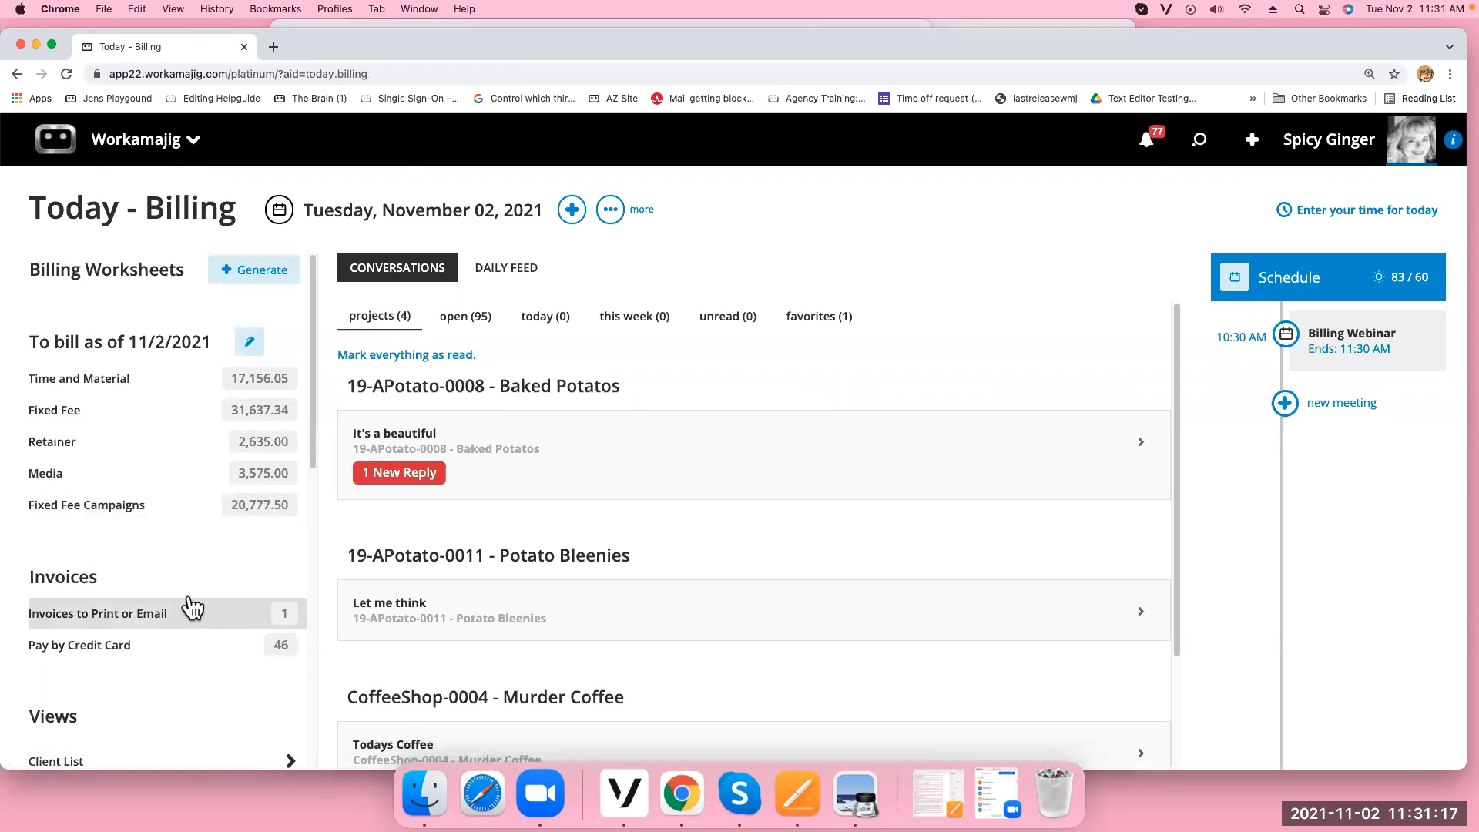
{"action": "scroll", "coordinate": [185, 606], "scroll_direction": "down", "scroll_amount": 5}
{"action": "left_click", "coordinate": [133, 475]}
{"action": "left_click", "coordinate": [1219, 339]}
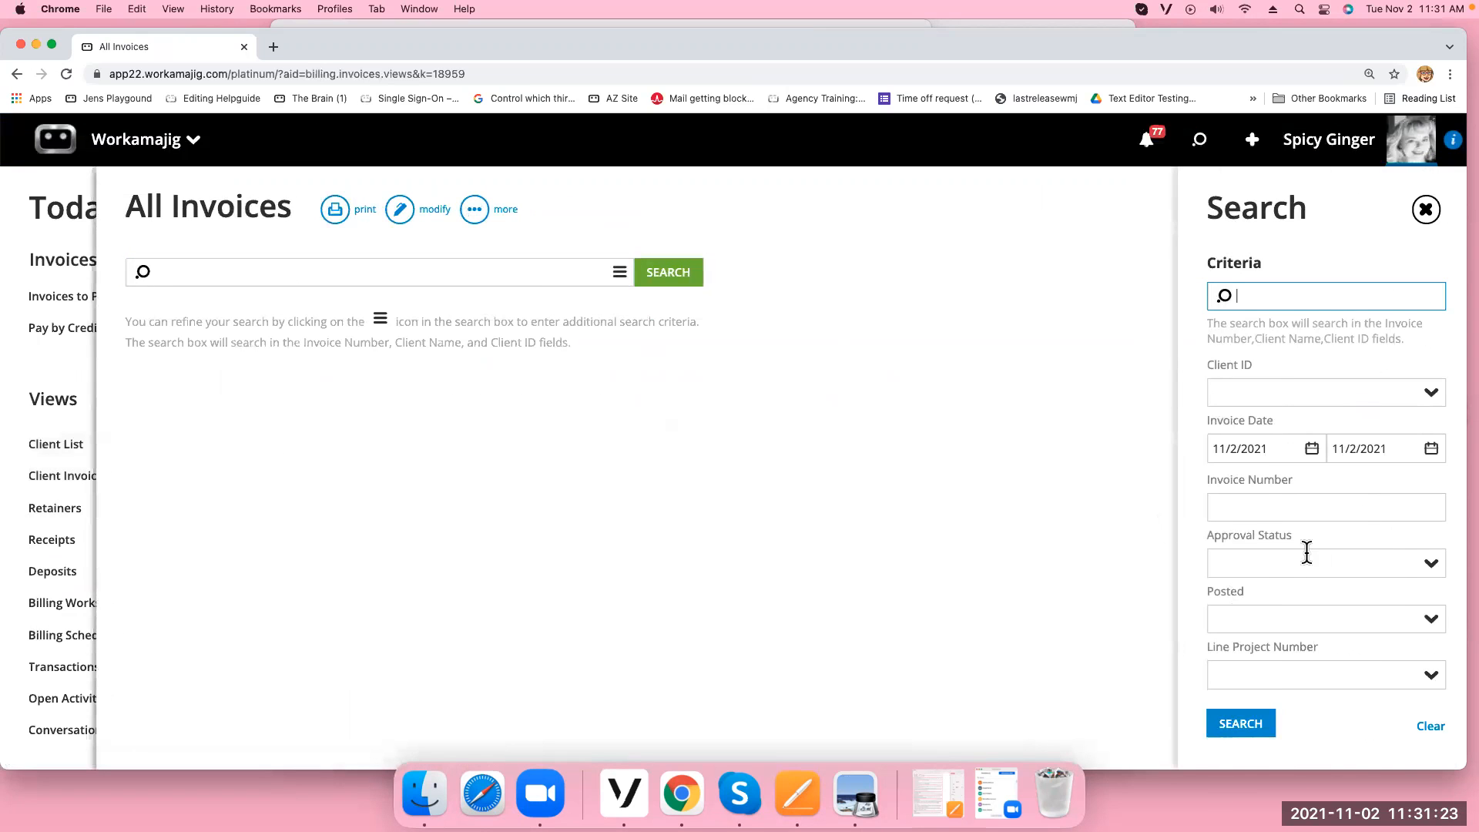
{"action": "left_click", "coordinate": [1241, 728]}
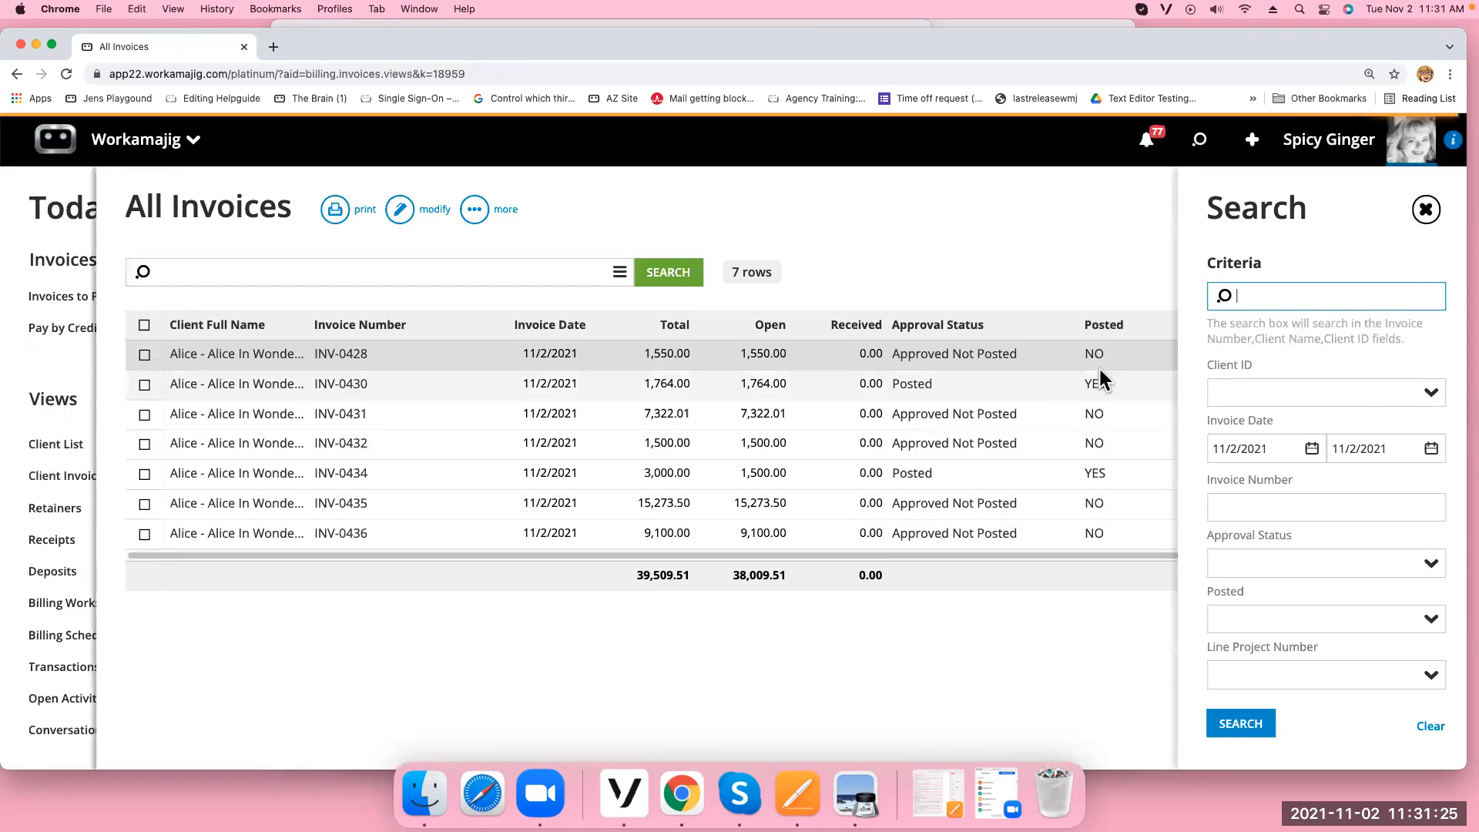
{"action": "left_click", "coordinate": [755, 533]}
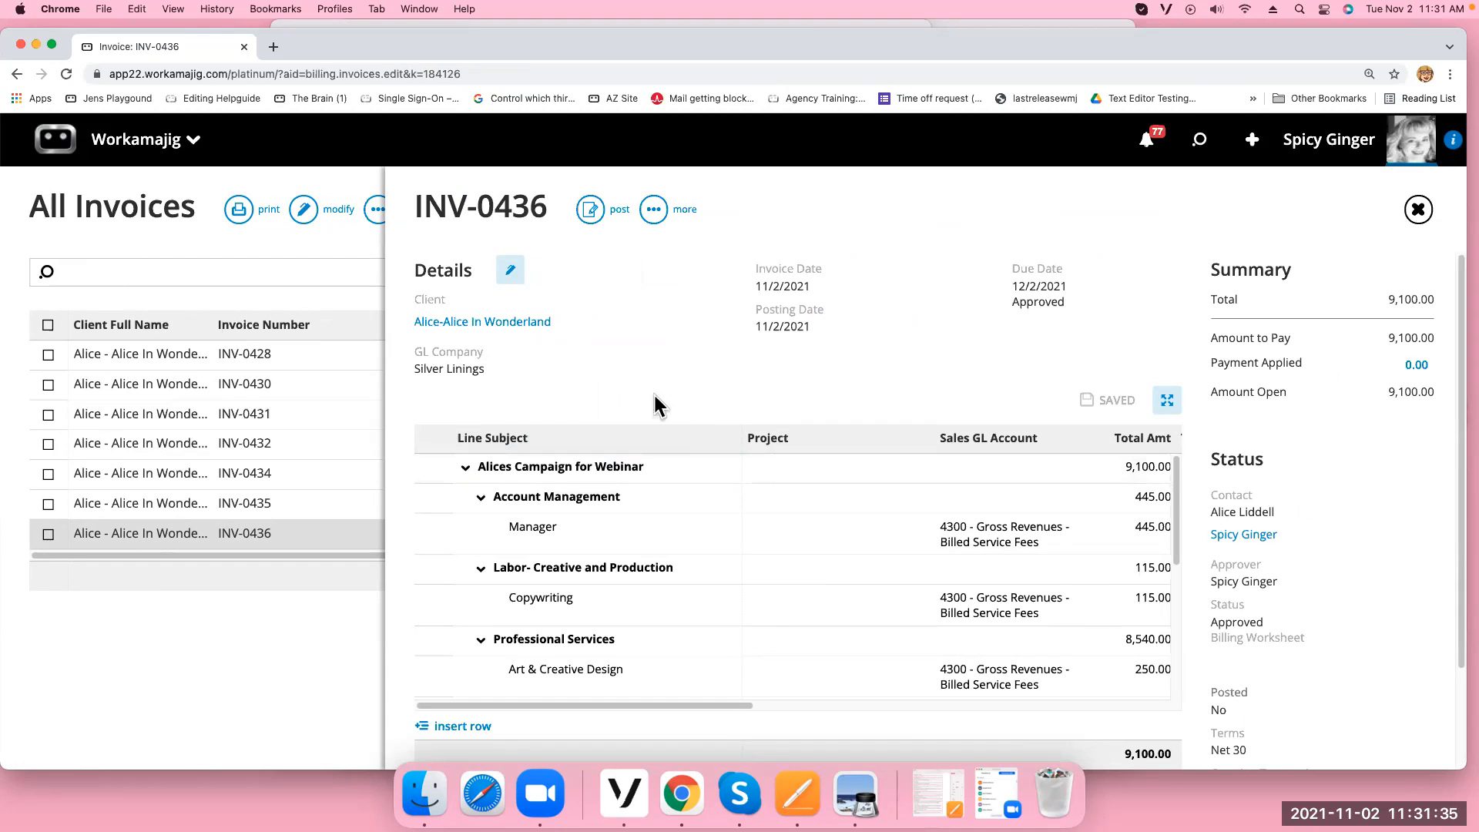
Print INV-0436 to a PDF preview and highlight its Campaign Name, 21-Alice-0023 - Alices Campaign for Webinar
{"action": "left_click", "coordinate": [655, 210]}
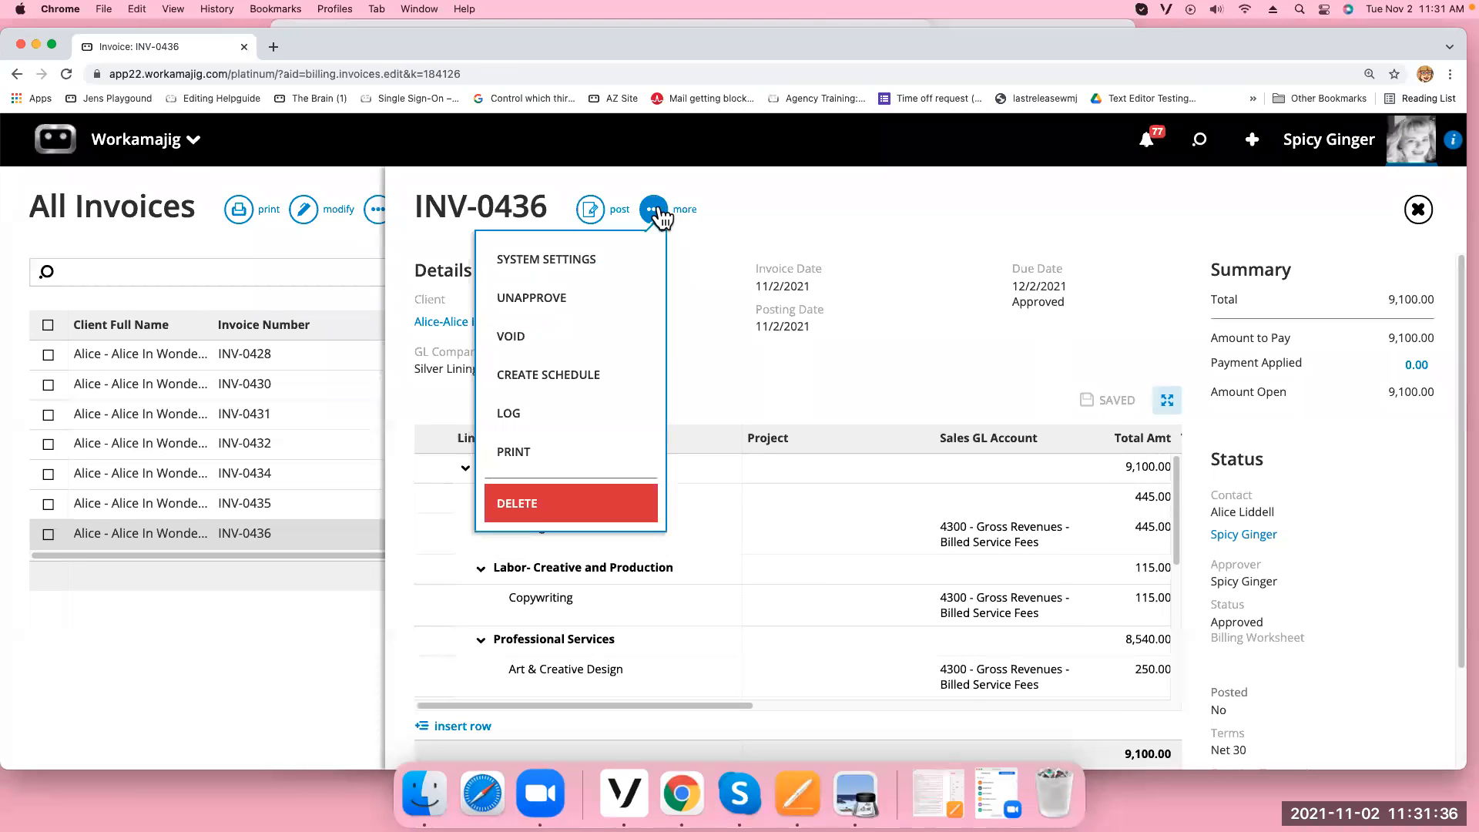
{"action": "left_click", "coordinate": [562, 451]}
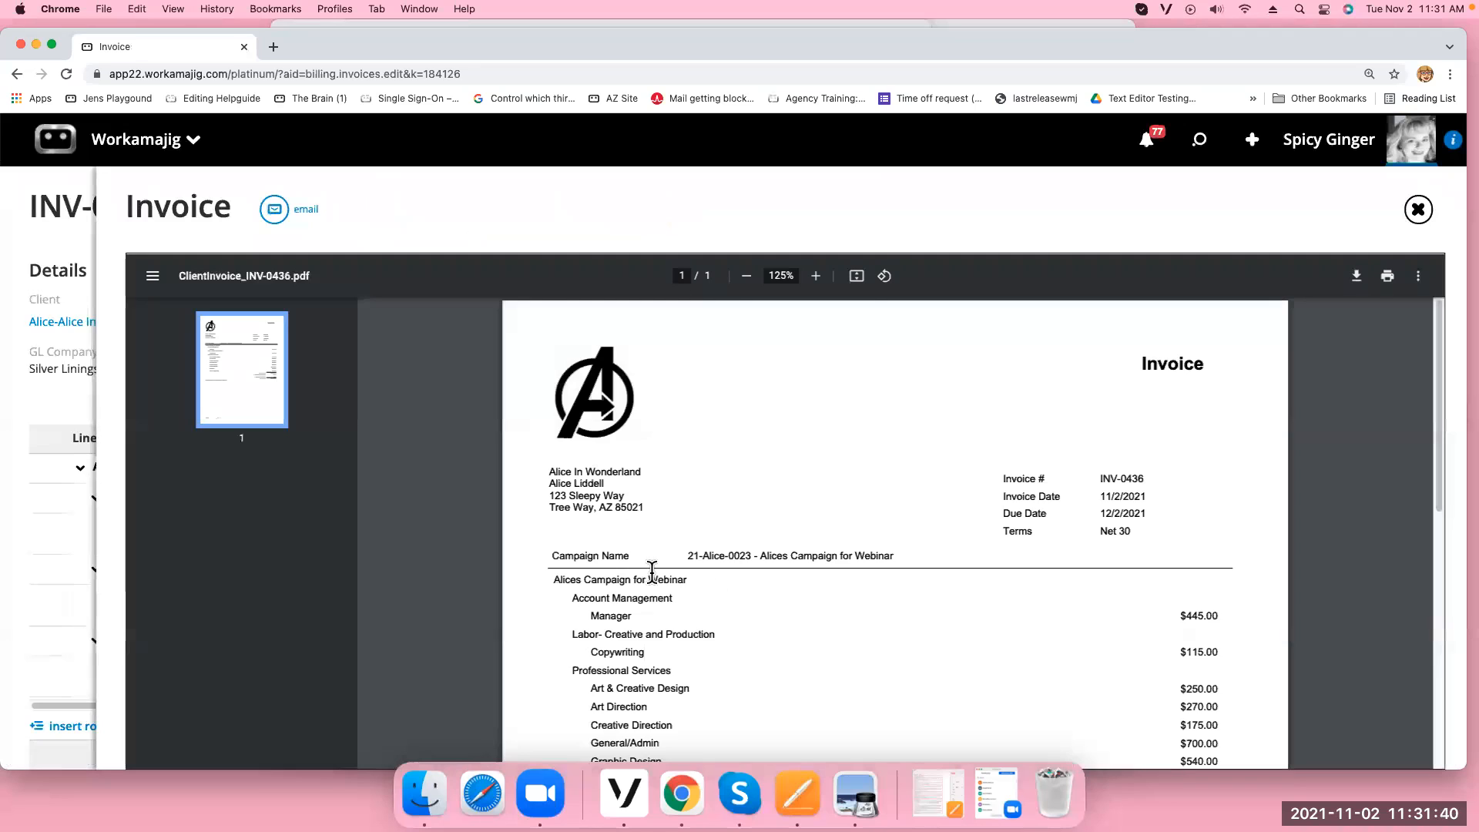
{"action": "left_click_drag", "start_coordinate": [683, 555], "coordinate": [932, 556]}
{"action": "left_click_drag", "start_coordinate": [549, 579], "coordinate": [698, 587]}
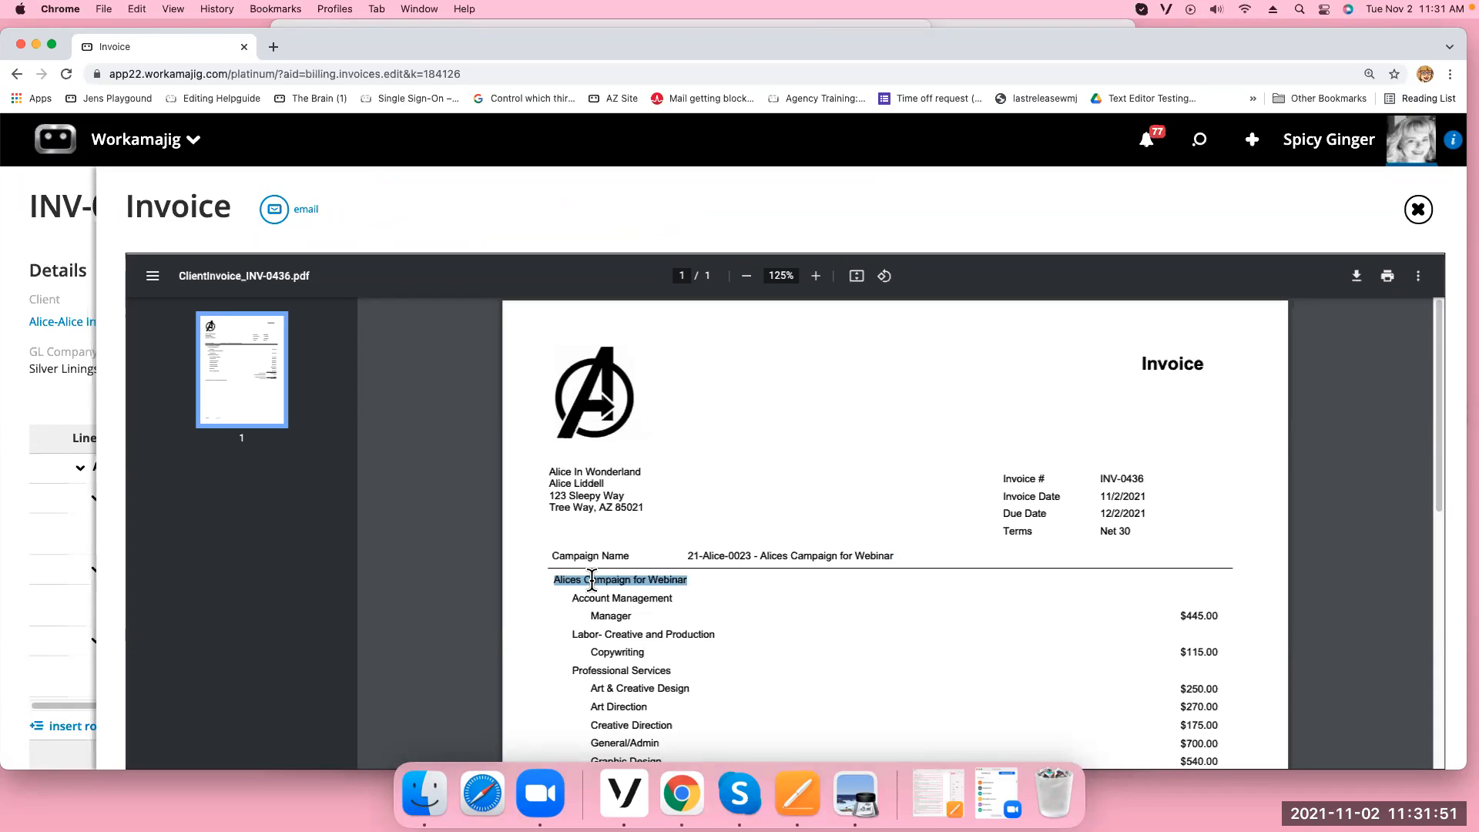
{"action": "left_click_drag", "start_coordinate": [688, 555], "coordinate": [909, 555]}
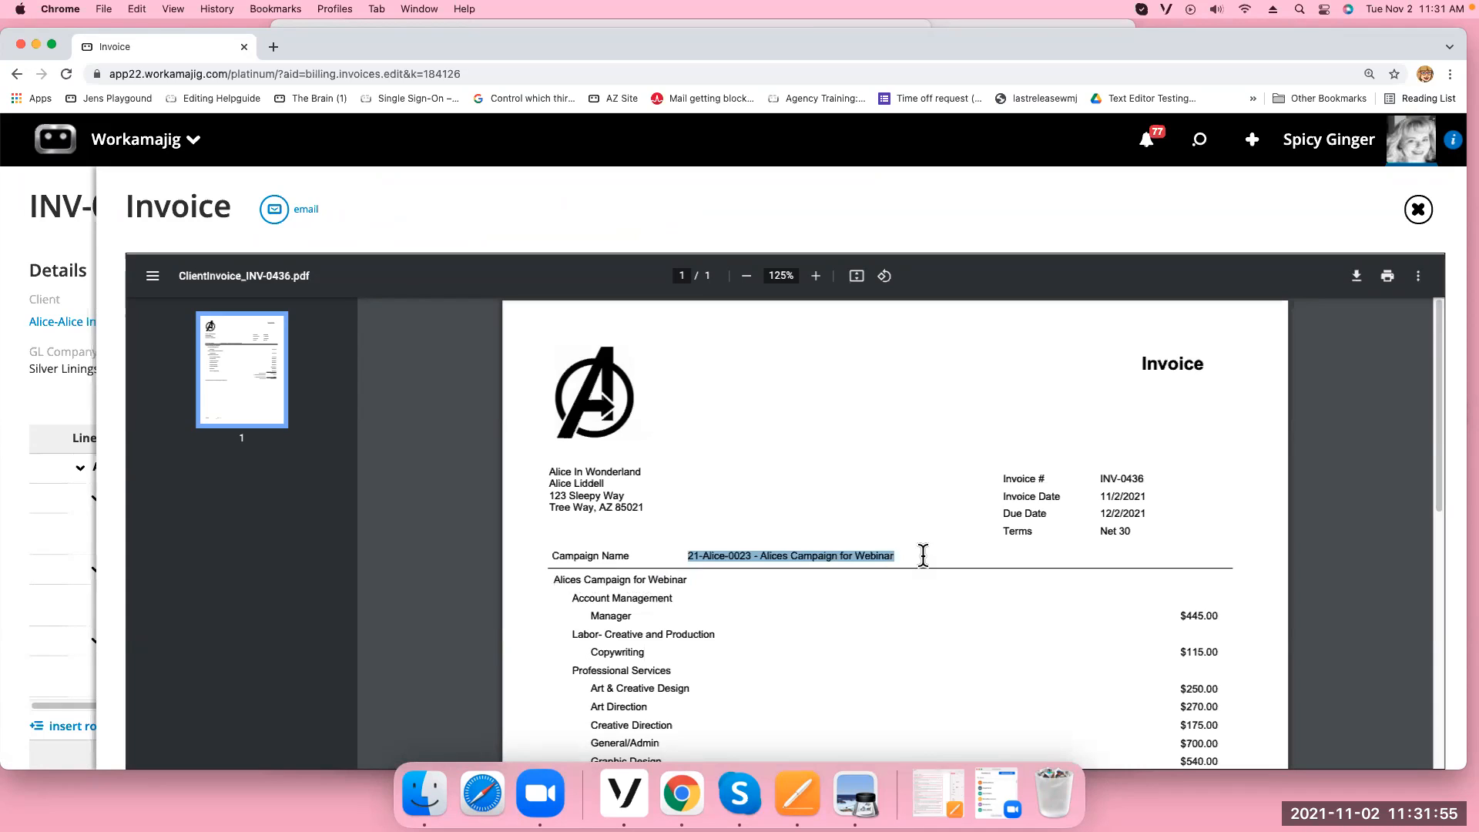
{"action": "left_click_drag", "start_coordinate": [548, 555], "coordinate": [994, 544]}
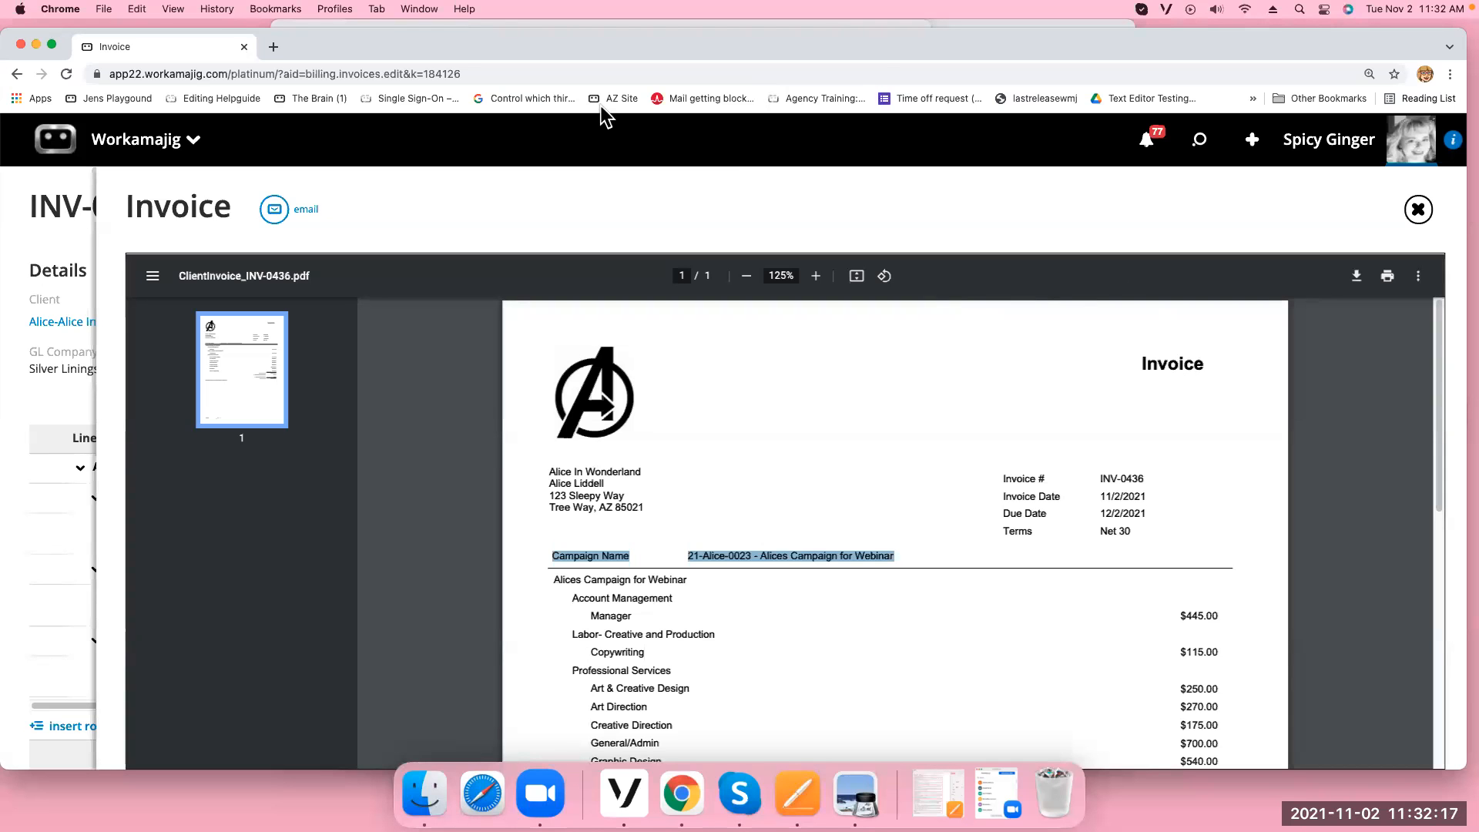
{"action": "left_click", "coordinate": [1418, 210]}
Open the settings of campaign 21-19thCenturyWomen-0022 Campaign Budget from the Campaigns list
{"action": "left_click", "coordinate": [1417, 210]}
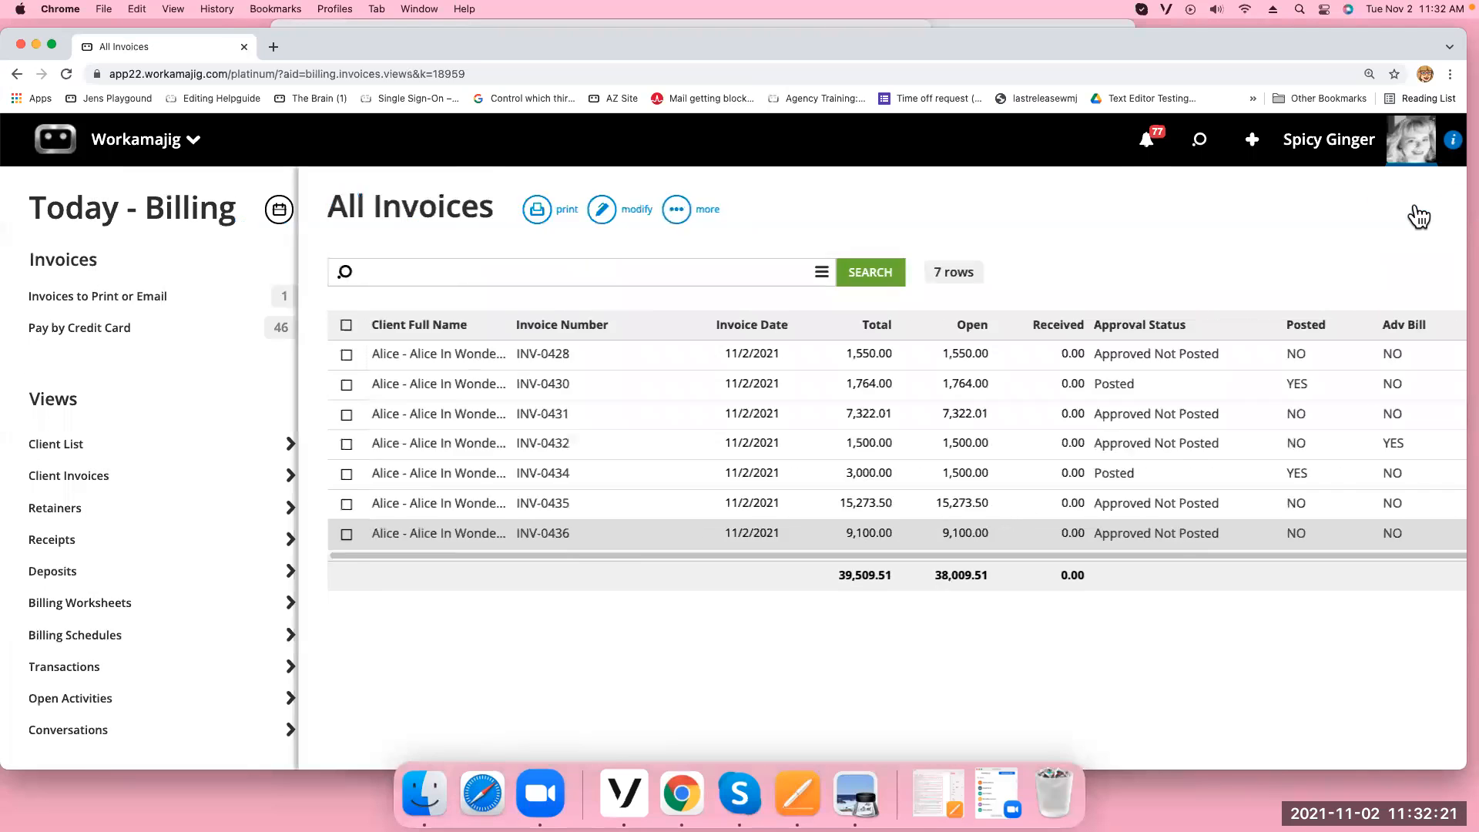
{"action": "left_click", "coordinate": [1415, 209]}
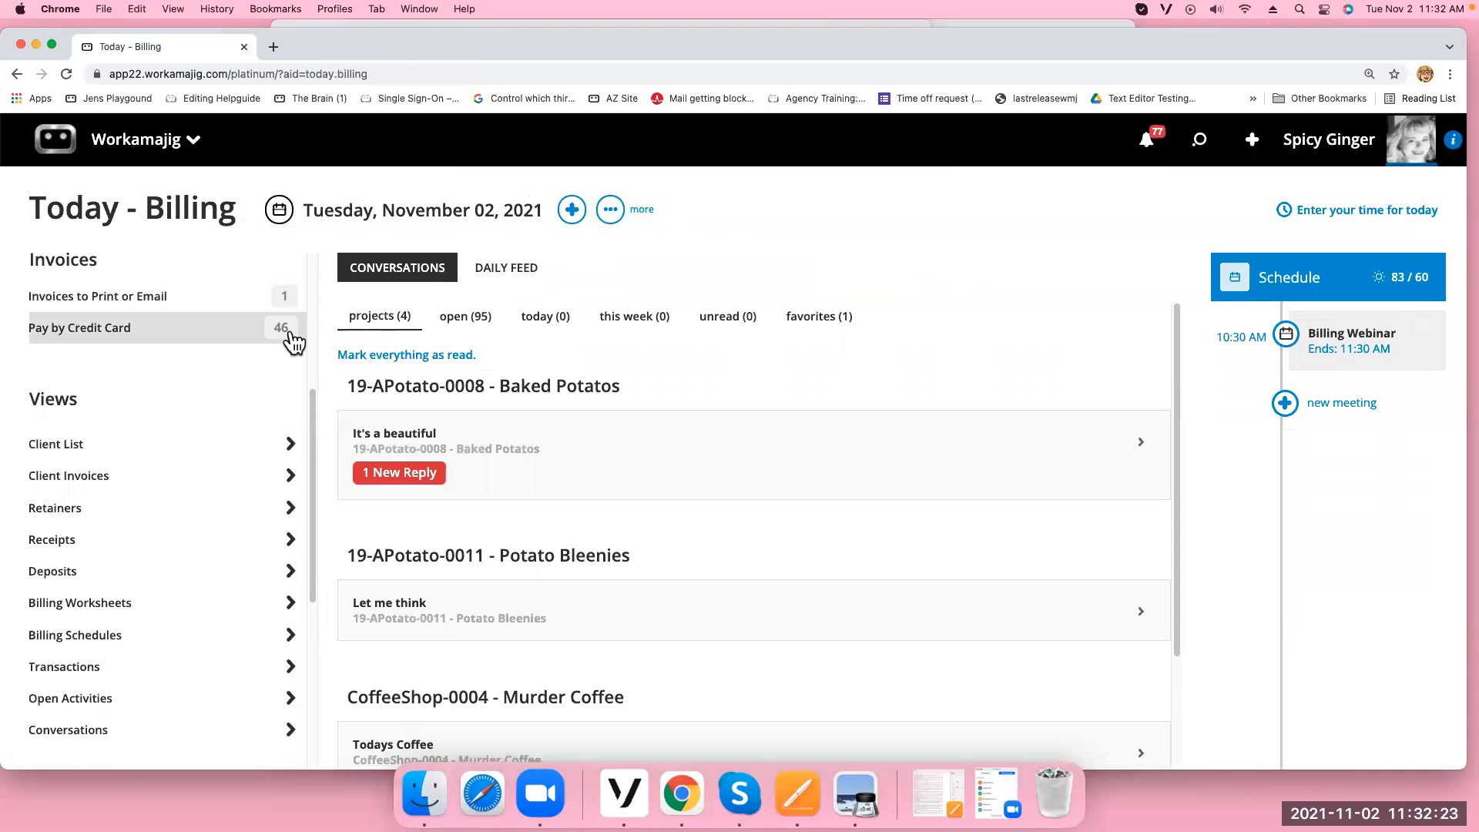
{"action": "left_click", "coordinate": [127, 162]}
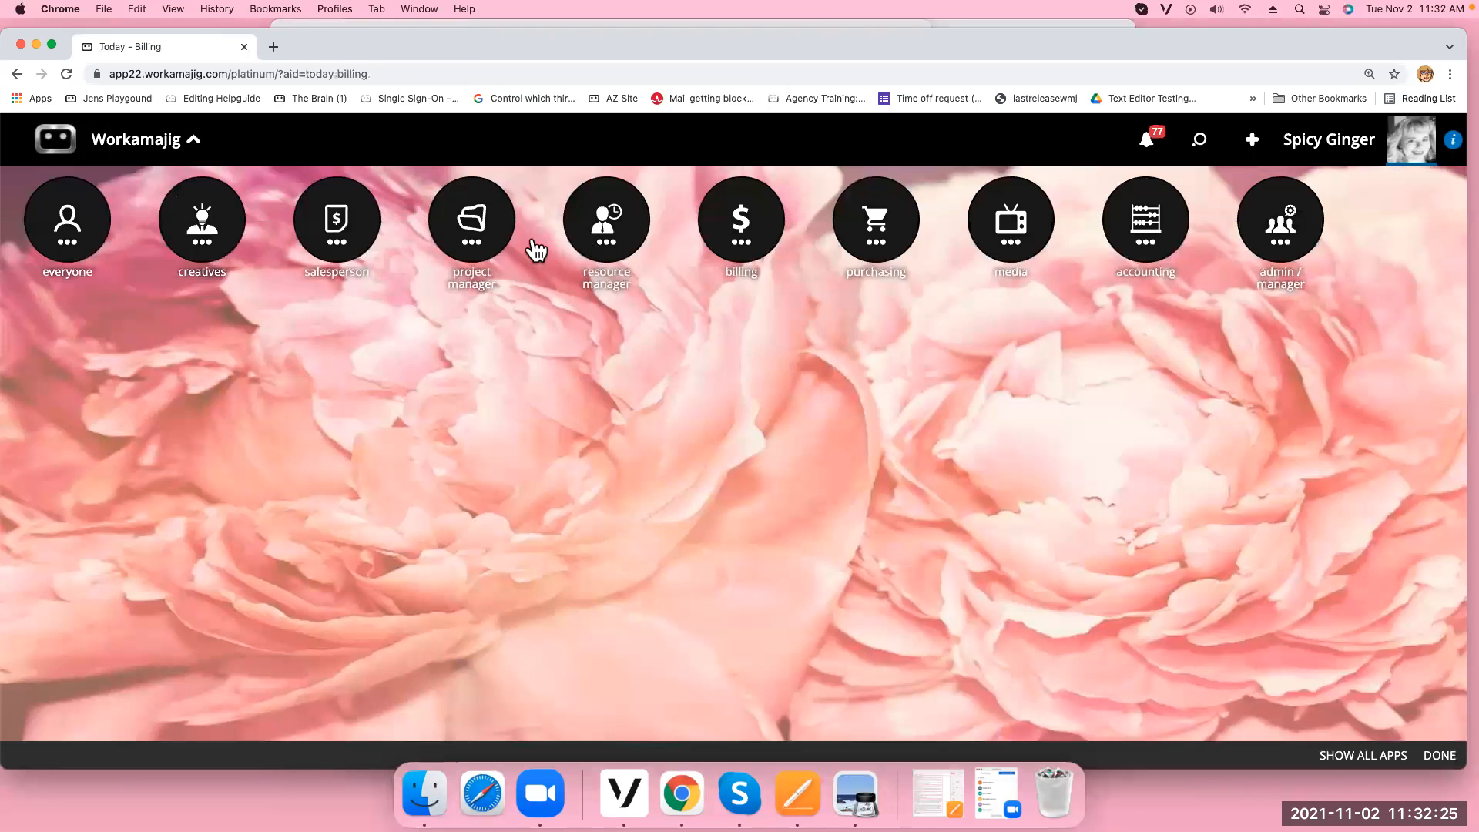
{"action": "left_click", "coordinate": [478, 248]}
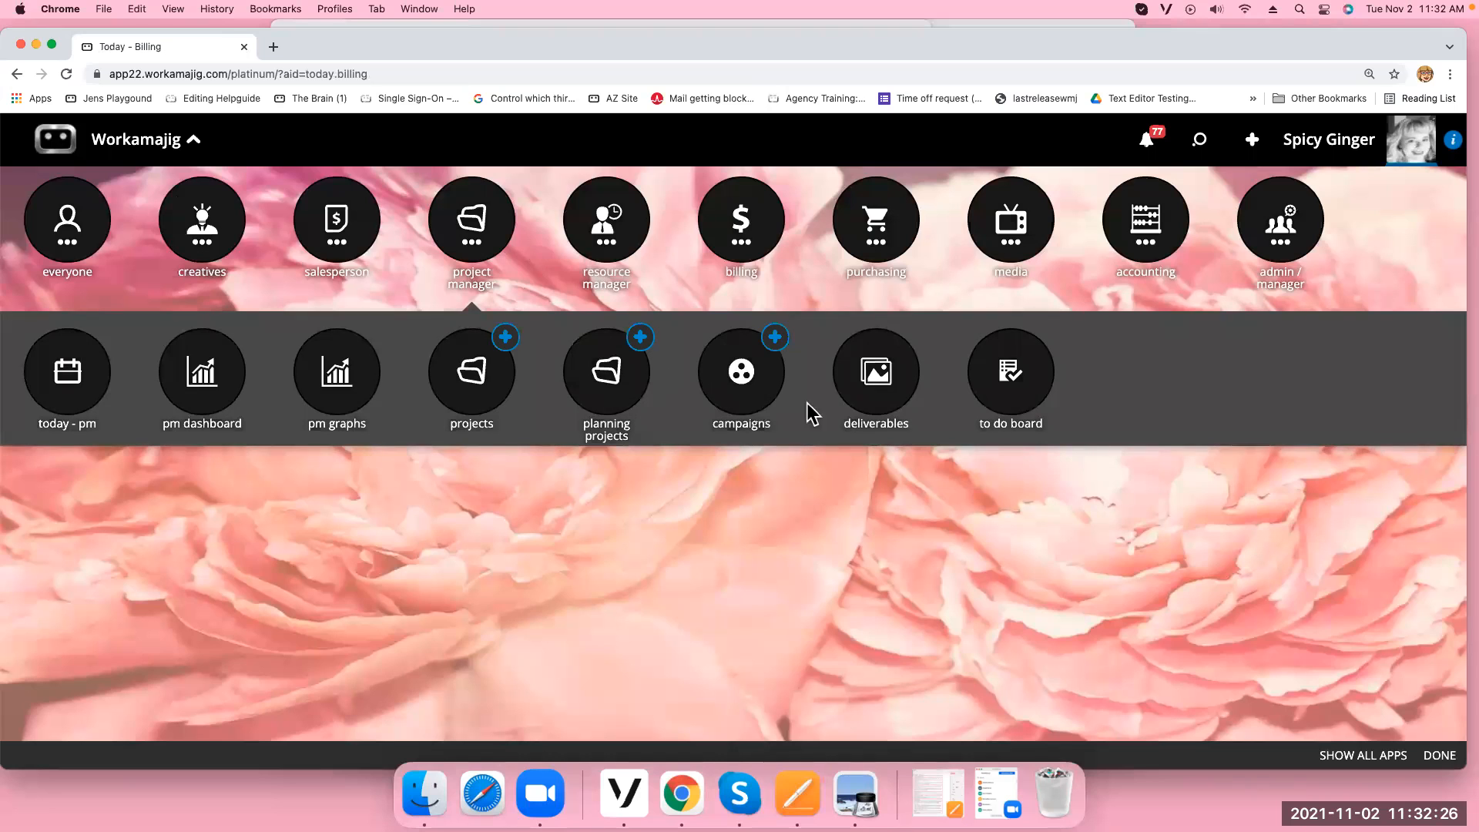
{"action": "left_click", "coordinate": [761, 393]}
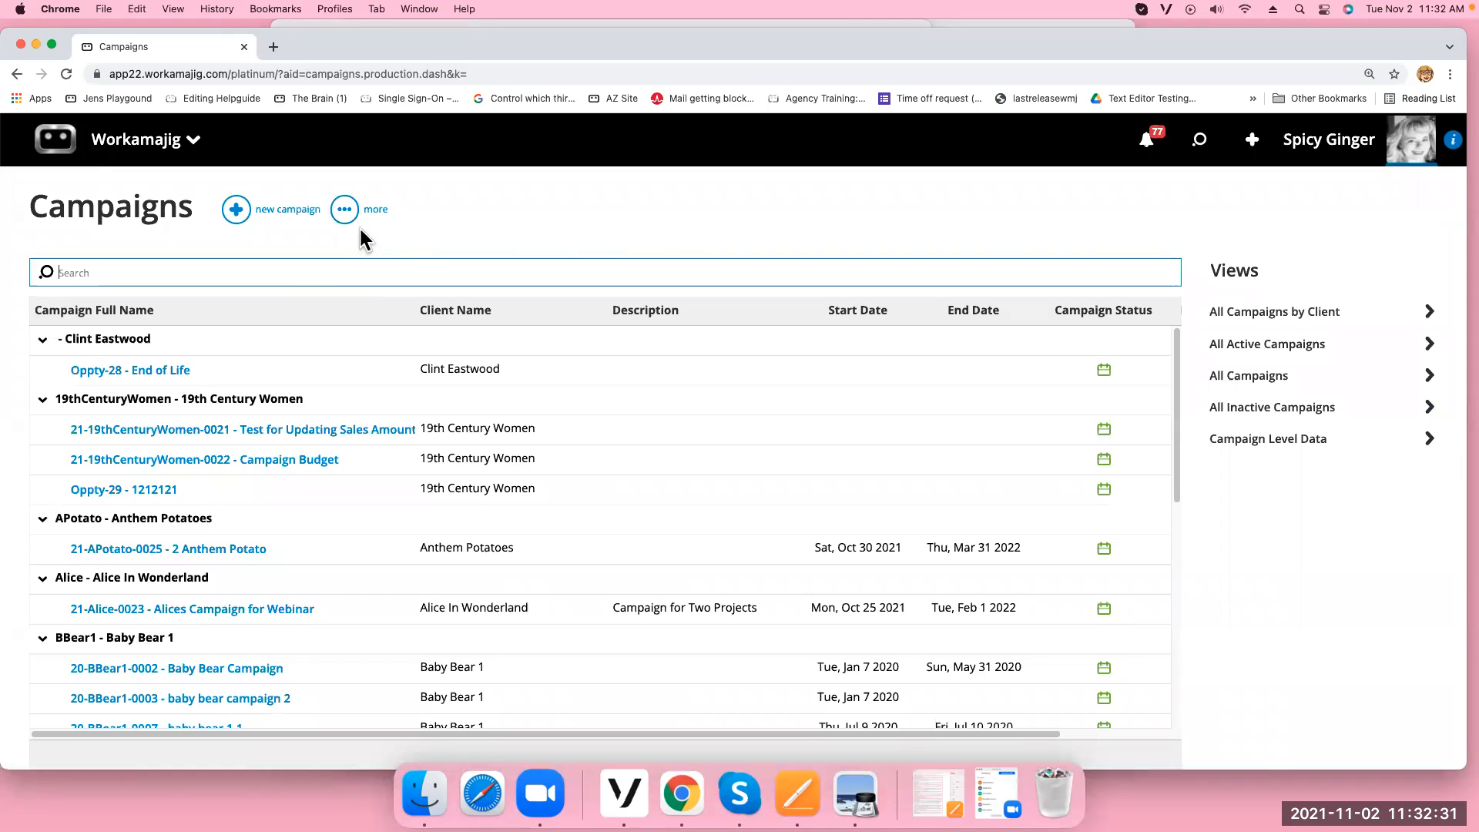
{"action": "left_click", "coordinate": [186, 460]}
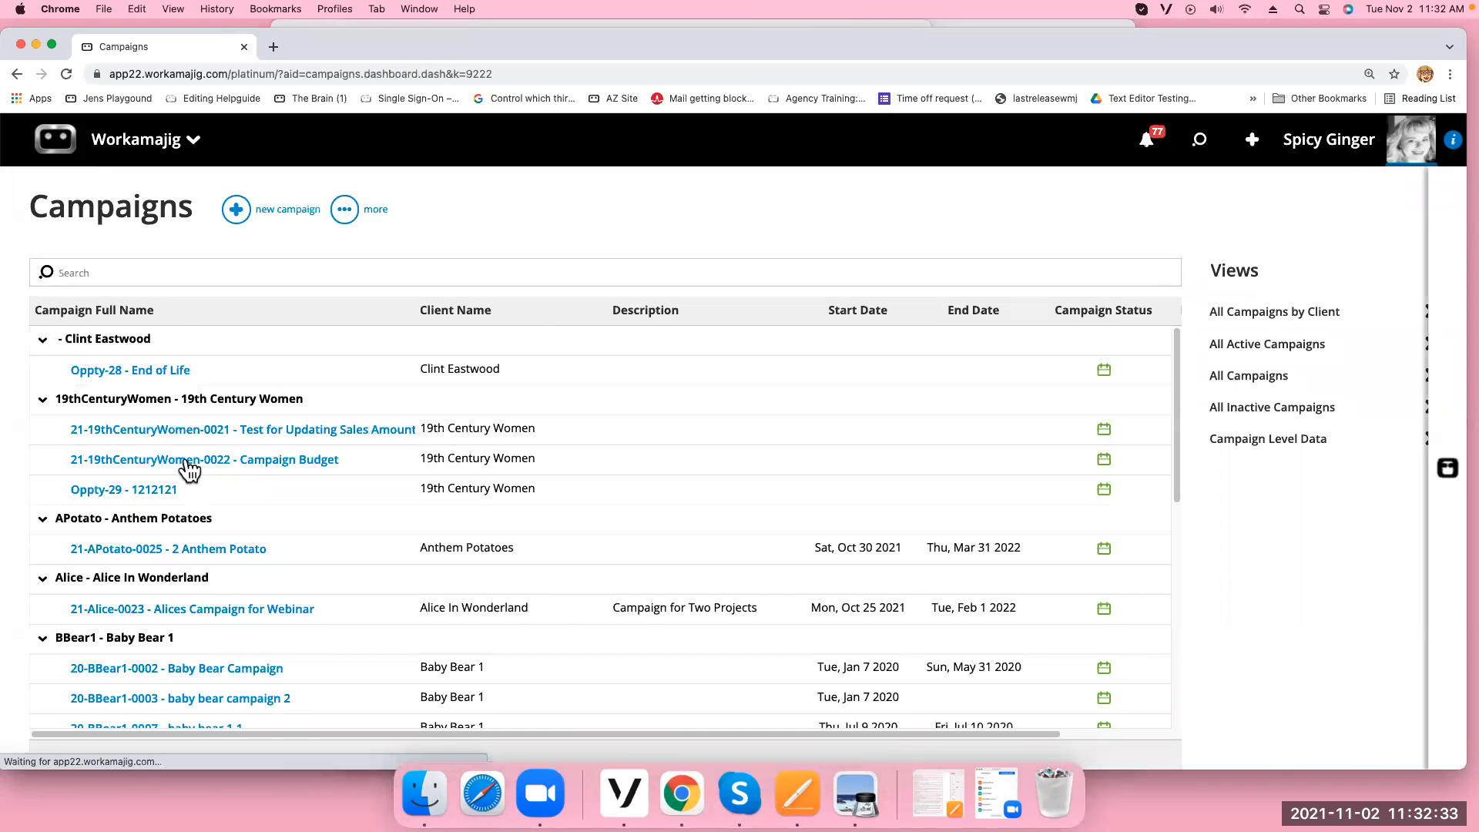
{"action": "left_click", "coordinate": [265, 368]}
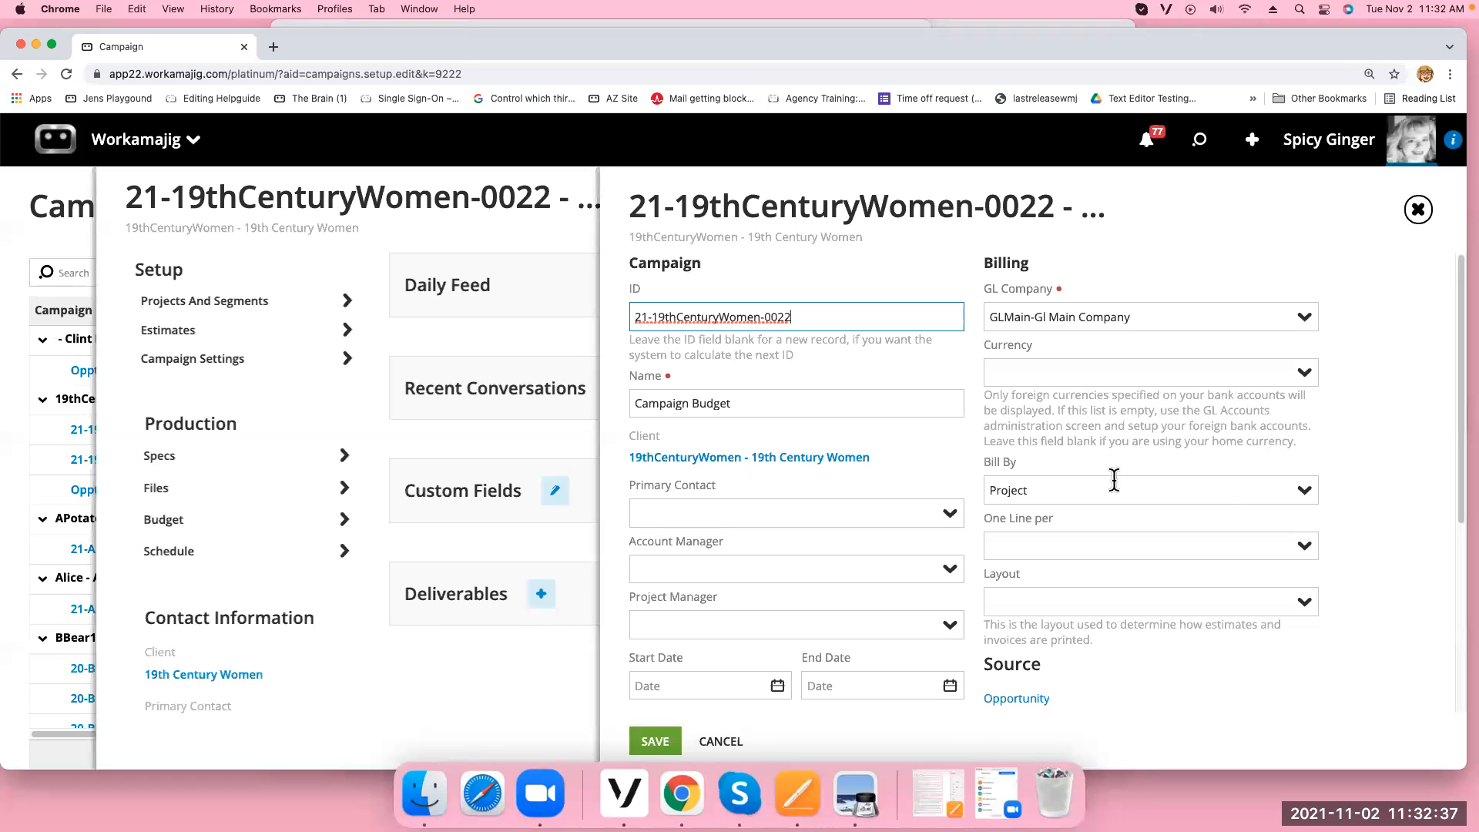
Switch the campaign's Bill By setting from Project to Campaign
{"action": "left_click", "coordinate": [1301, 497]}
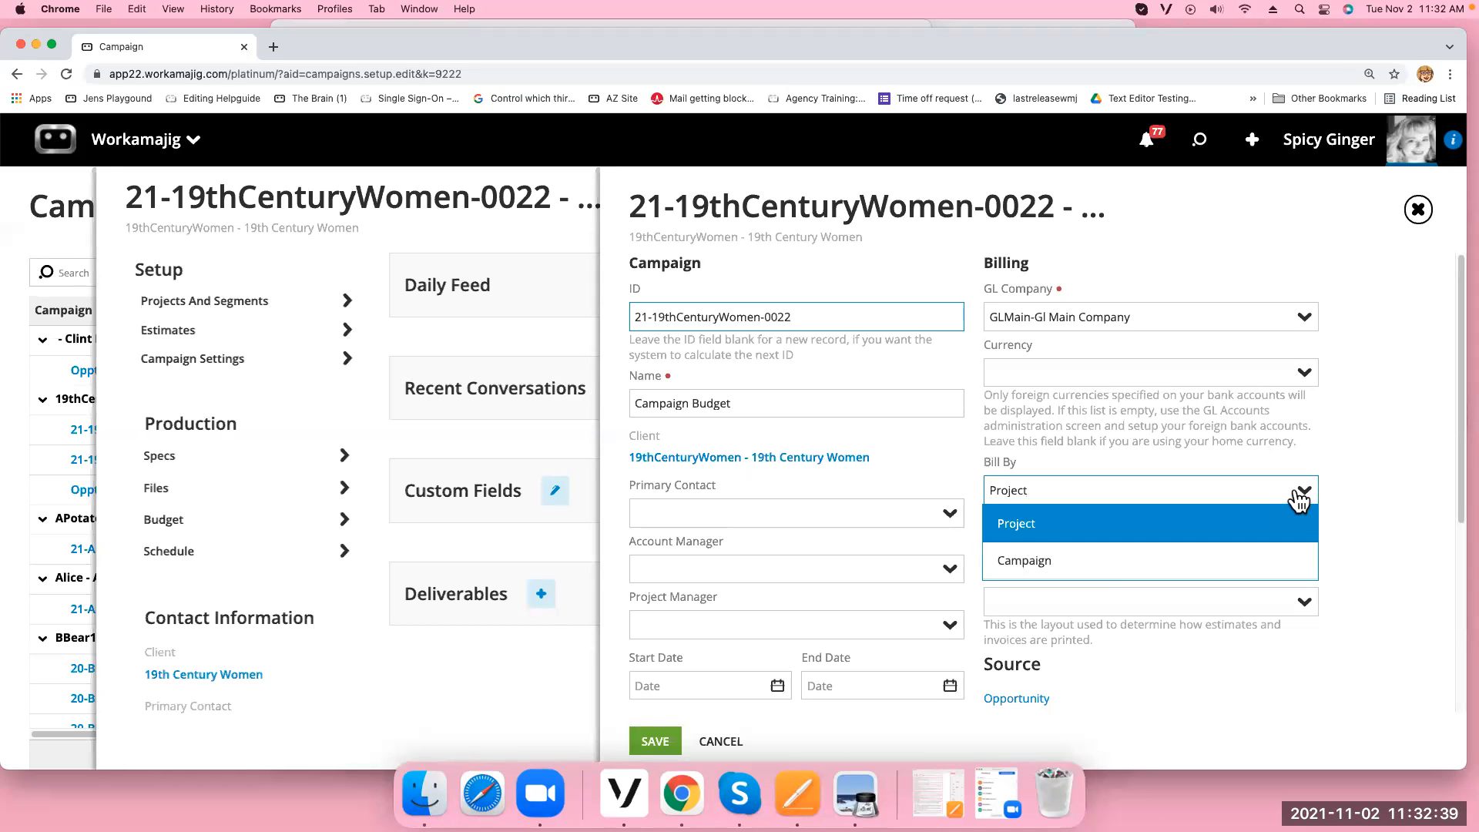
{"action": "left_click", "coordinate": [1024, 524]}
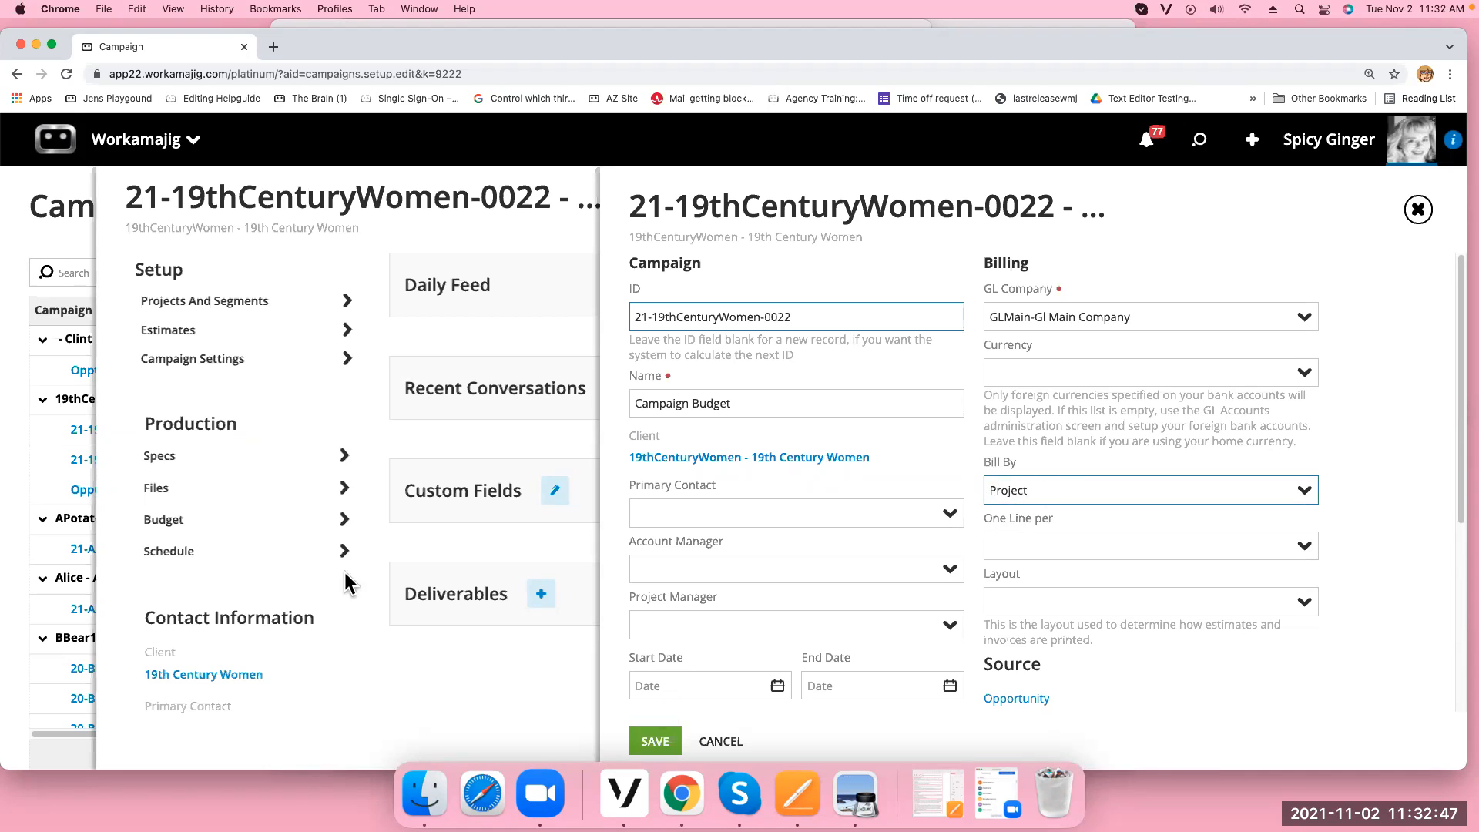
{"action": "left_click", "coordinate": [662, 742]}
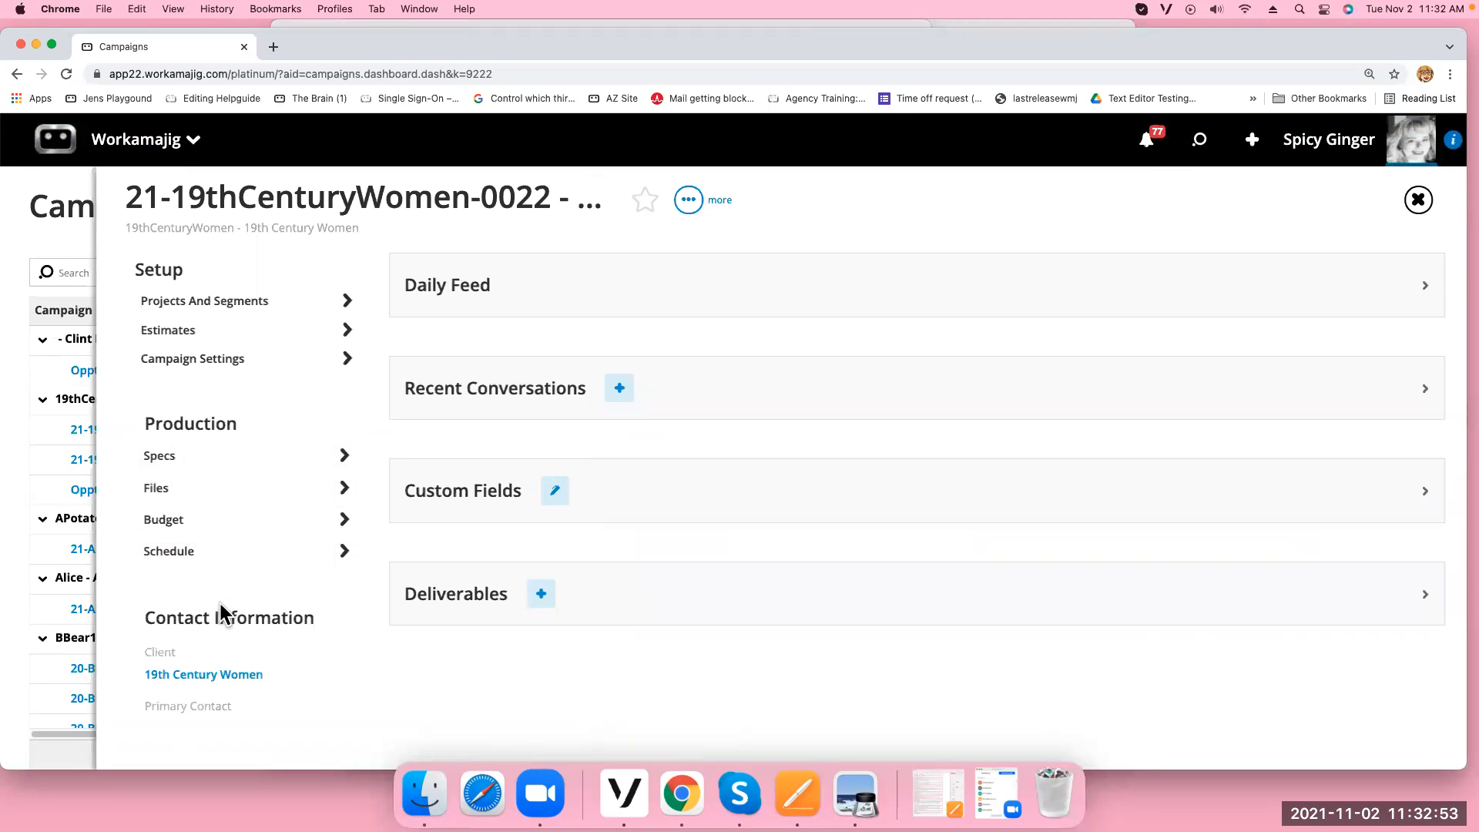
{"action": "left_click", "coordinate": [282, 361]}
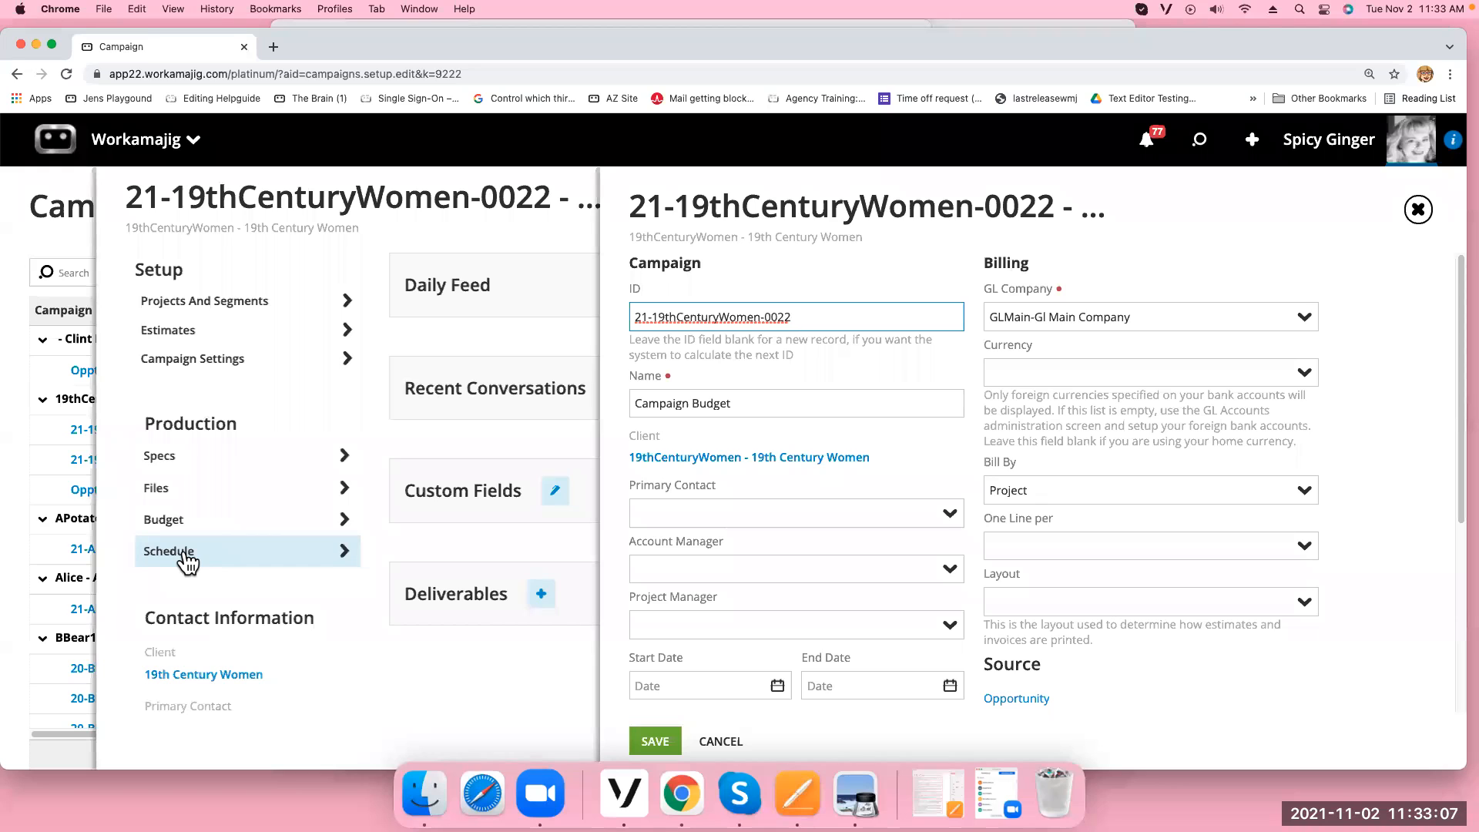
{"action": "left_click", "coordinate": [1302, 492]}
{"action": "left_click", "coordinate": [1127, 570]}
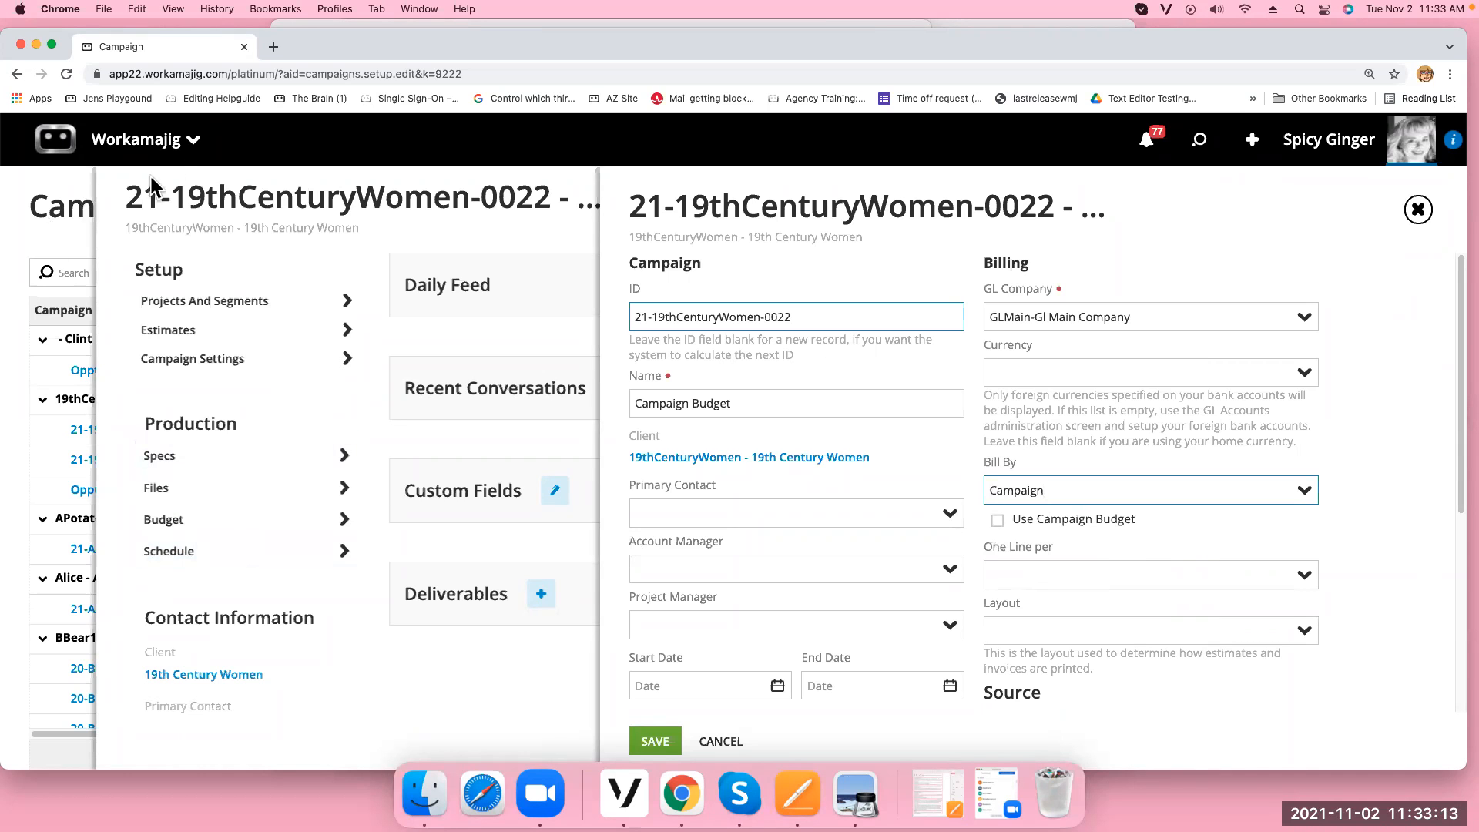
{"action": "left_click", "coordinate": [139, 140]}
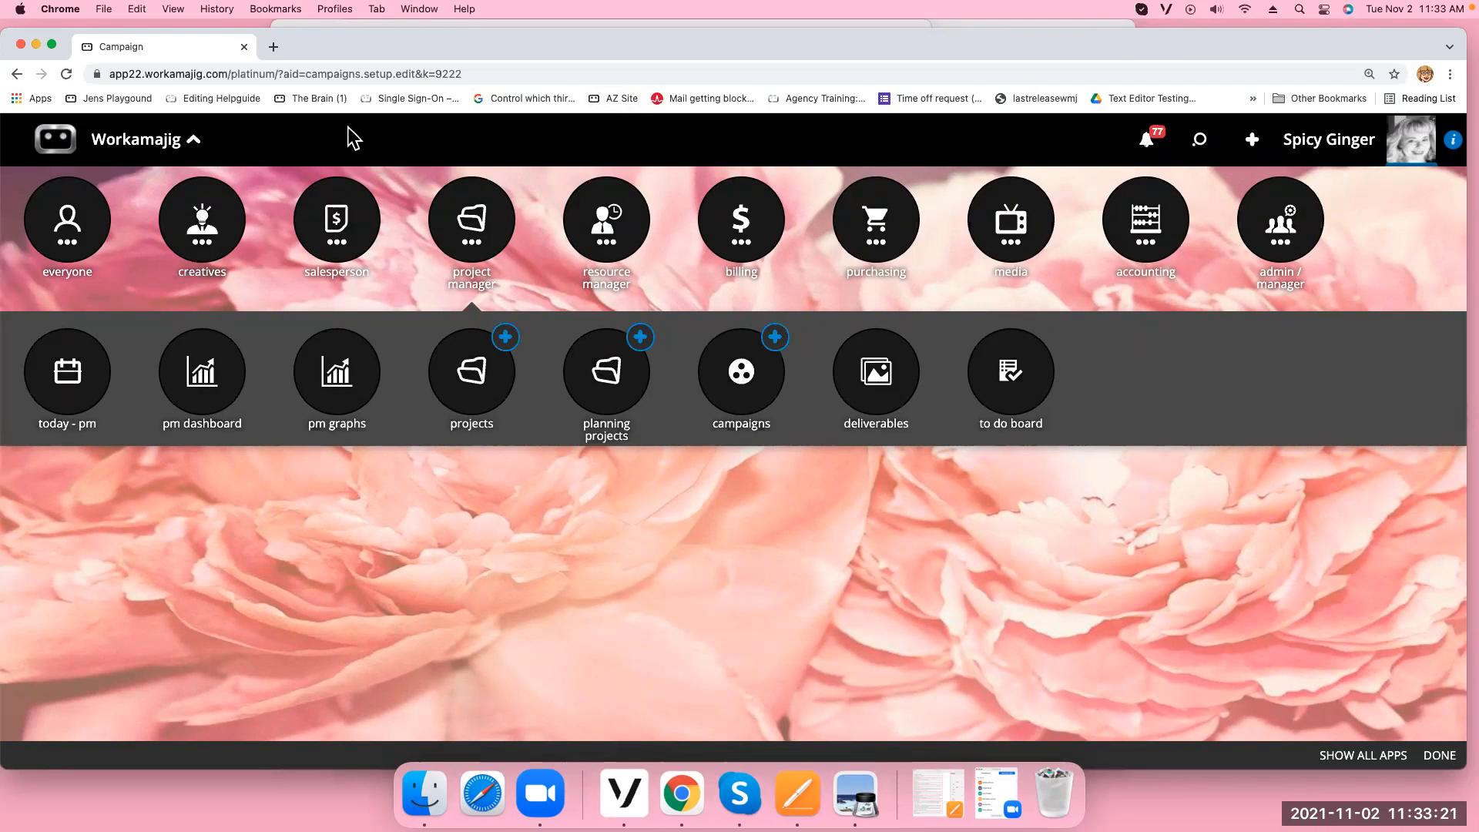
Minimize Chrome and Preview to review the Changestobilling notes in Pages, then restore Chrome
{"action": "left_click", "coordinate": [36, 45]}
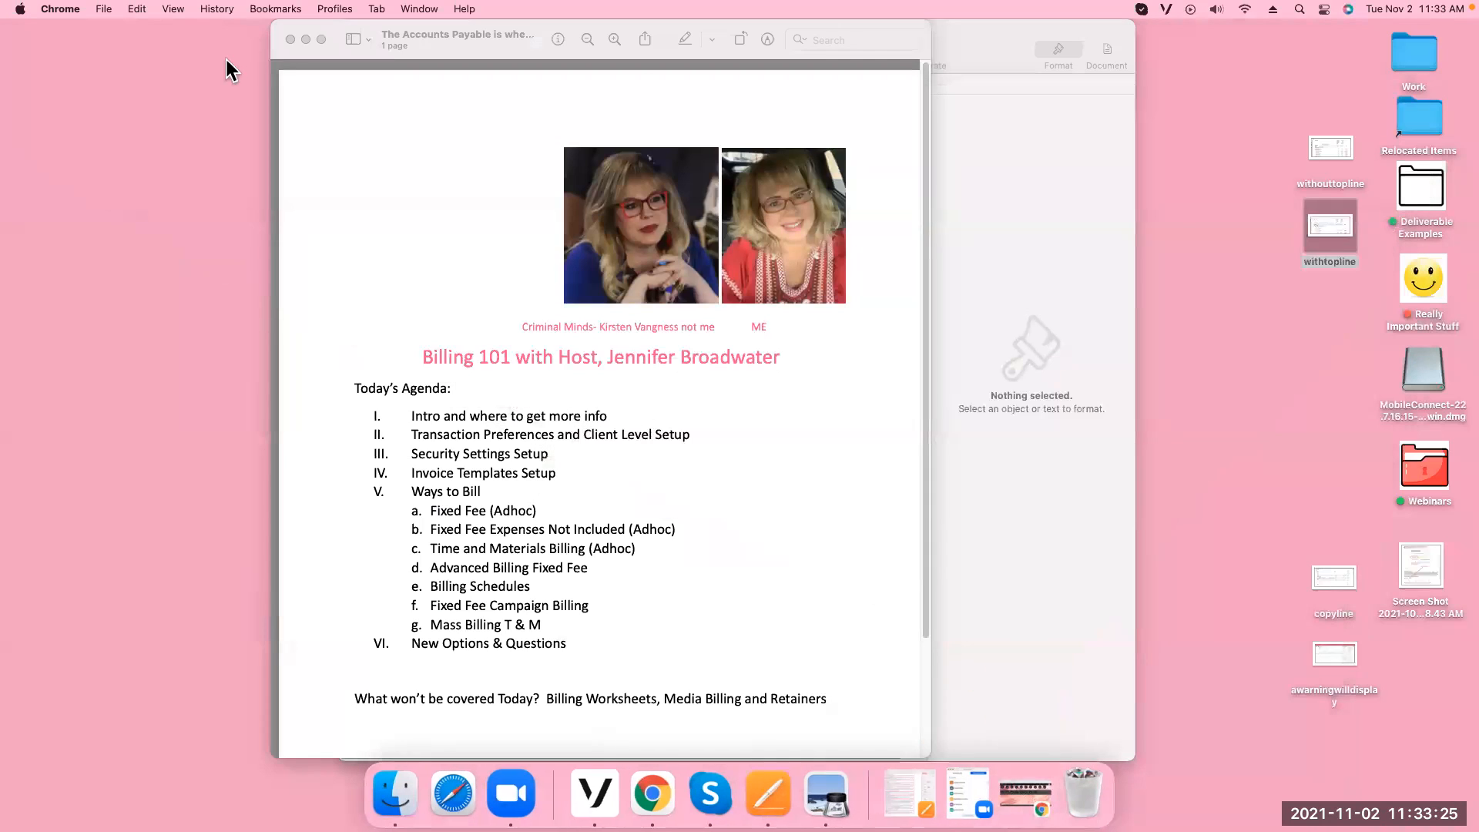
{"action": "left_click", "coordinate": [306, 40]}
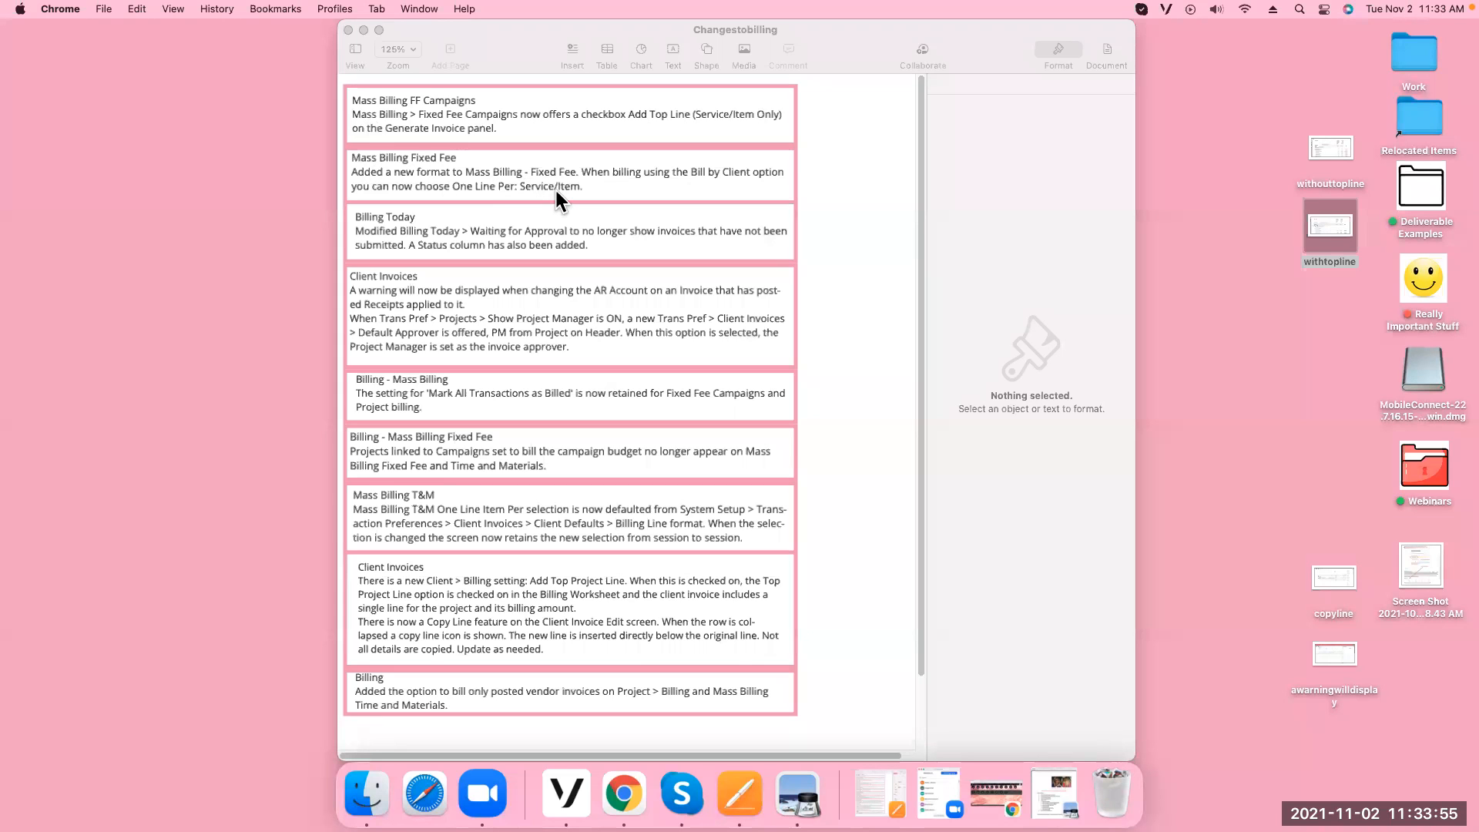
{"action": "left_click", "coordinate": [613, 794]}
{"action": "left_click", "coordinate": [617, 794]}
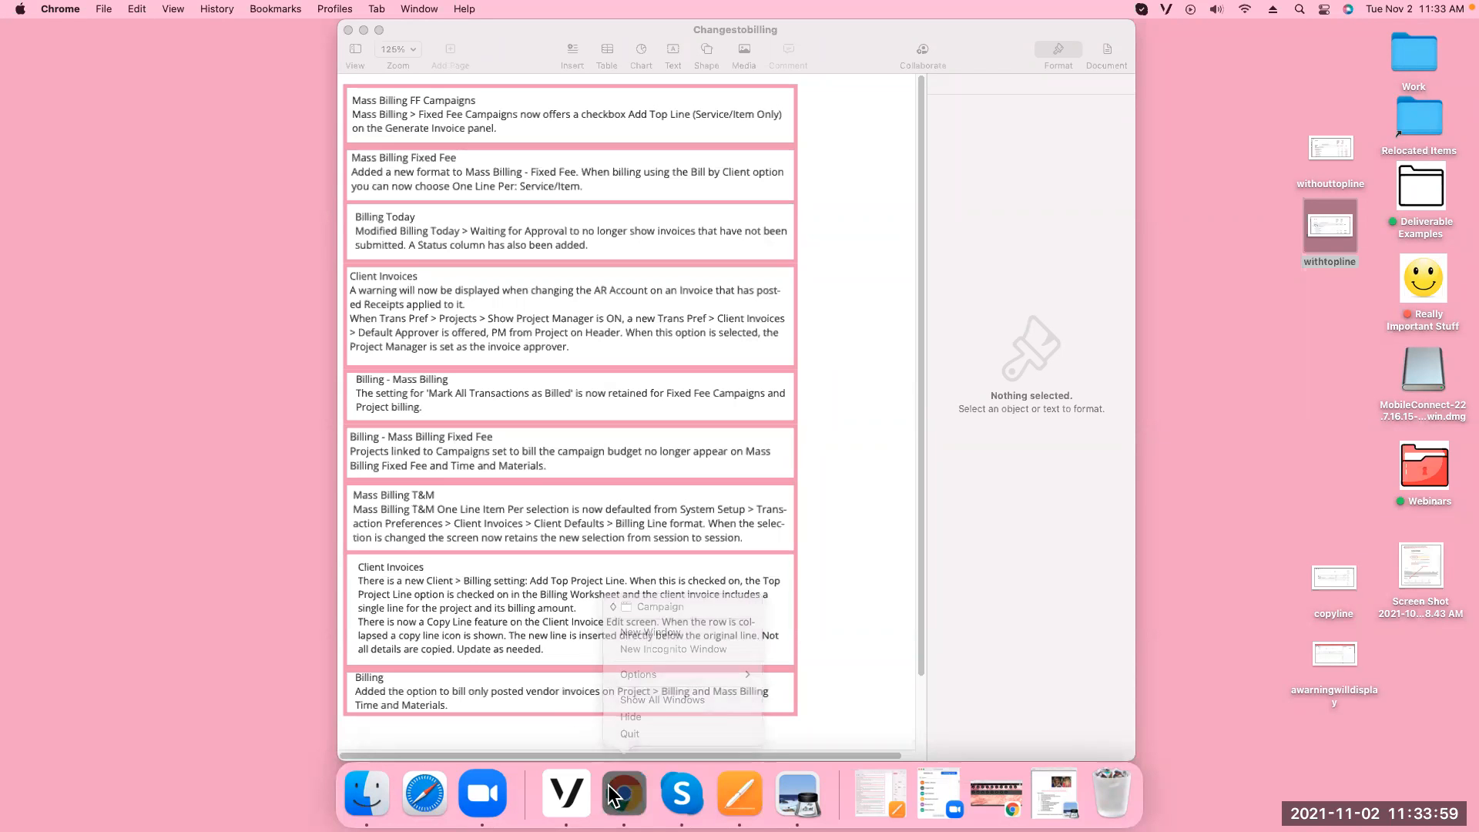
{"action": "left_click", "coordinate": [617, 793]}
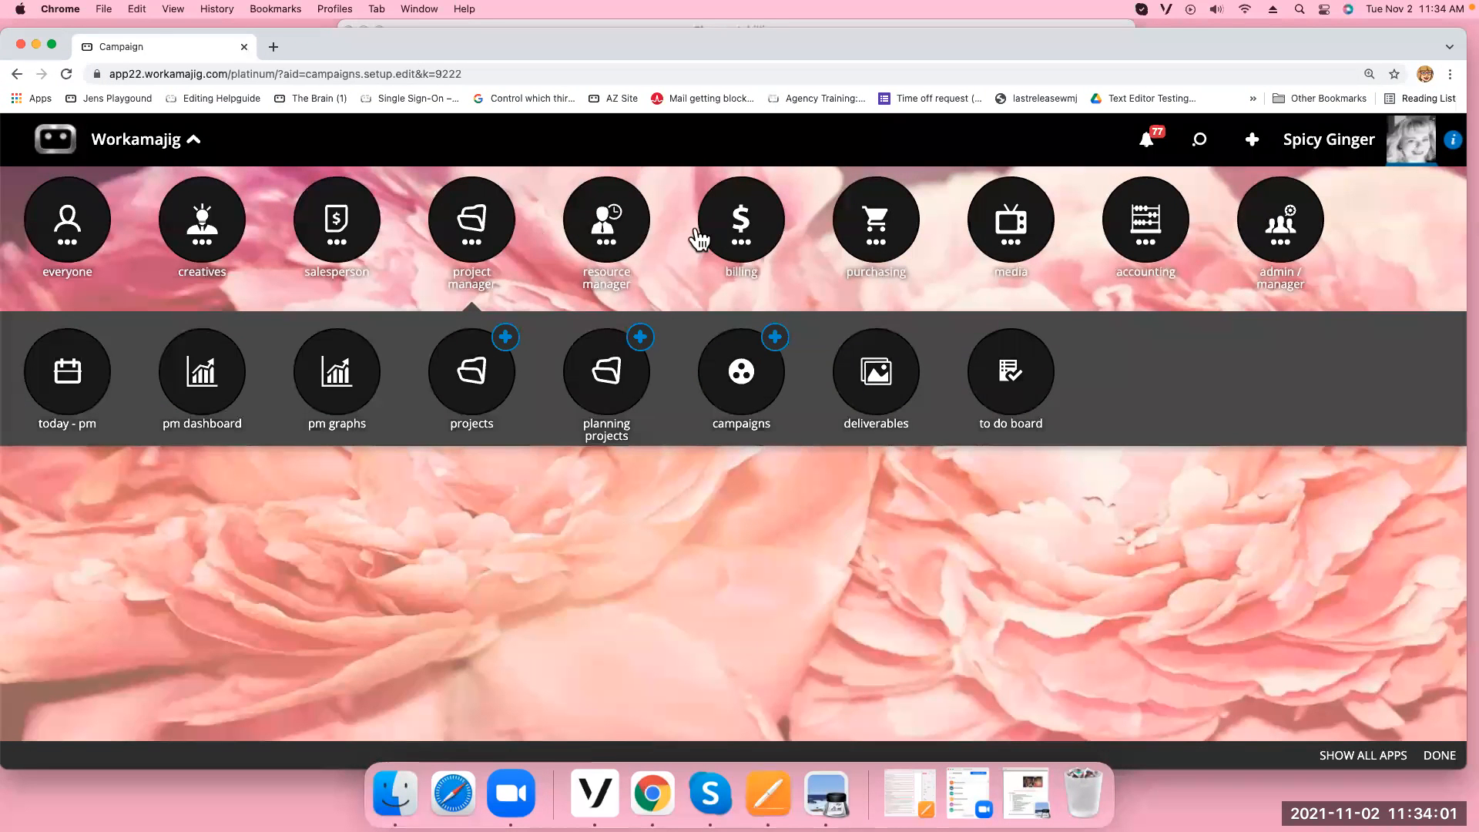
Leave the campaign without saving and open Mass Billing - Fixed Fee
{"action": "left_click", "coordinate": [730, 241]}
{"action": "left_click", "coordinate": [50, 393]}
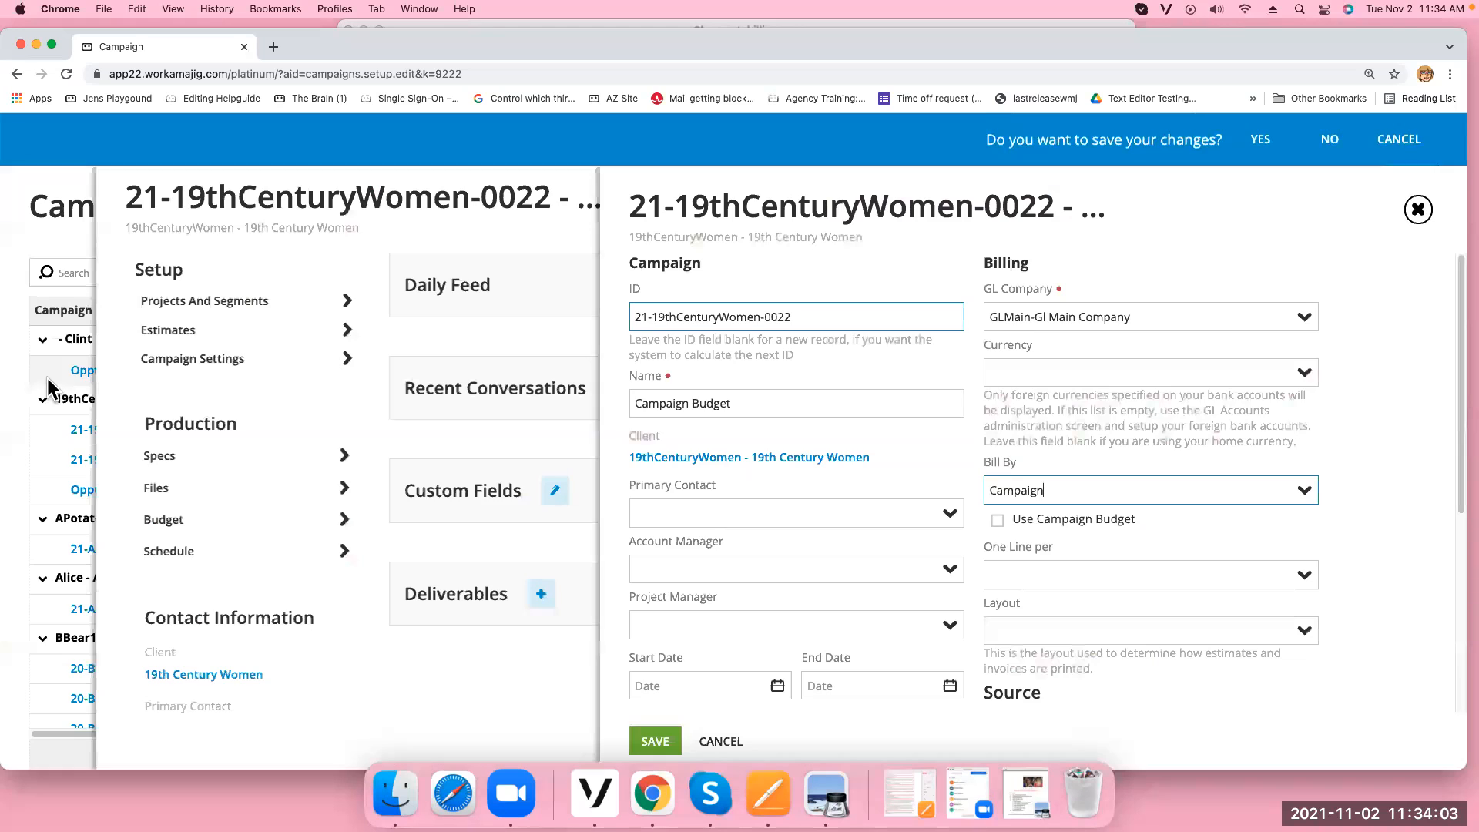
{"action": "left_click", "coordinate": [1325, 153]}
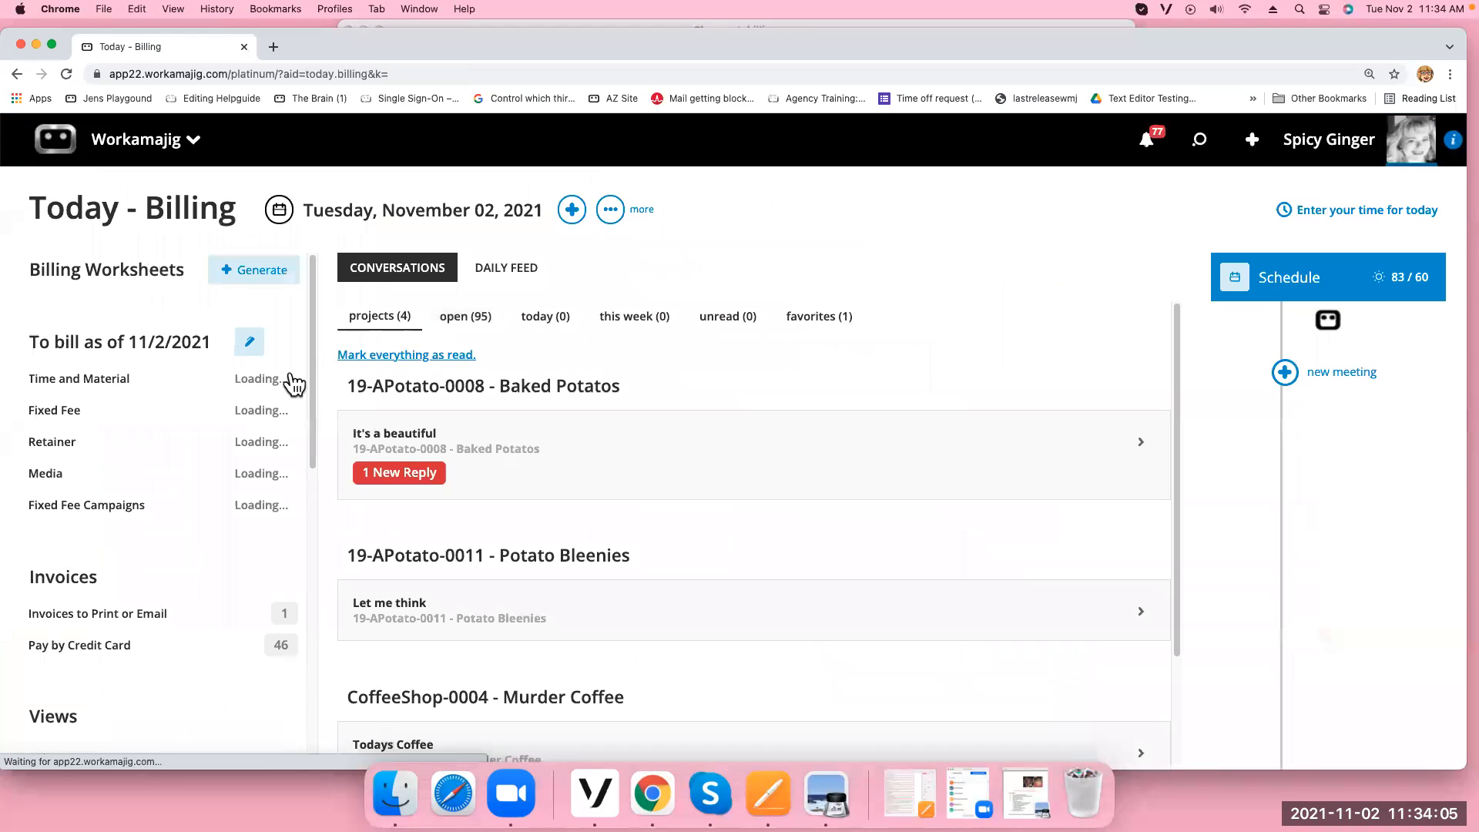
{"action": "left_click", "coordinate": [178, 404]}
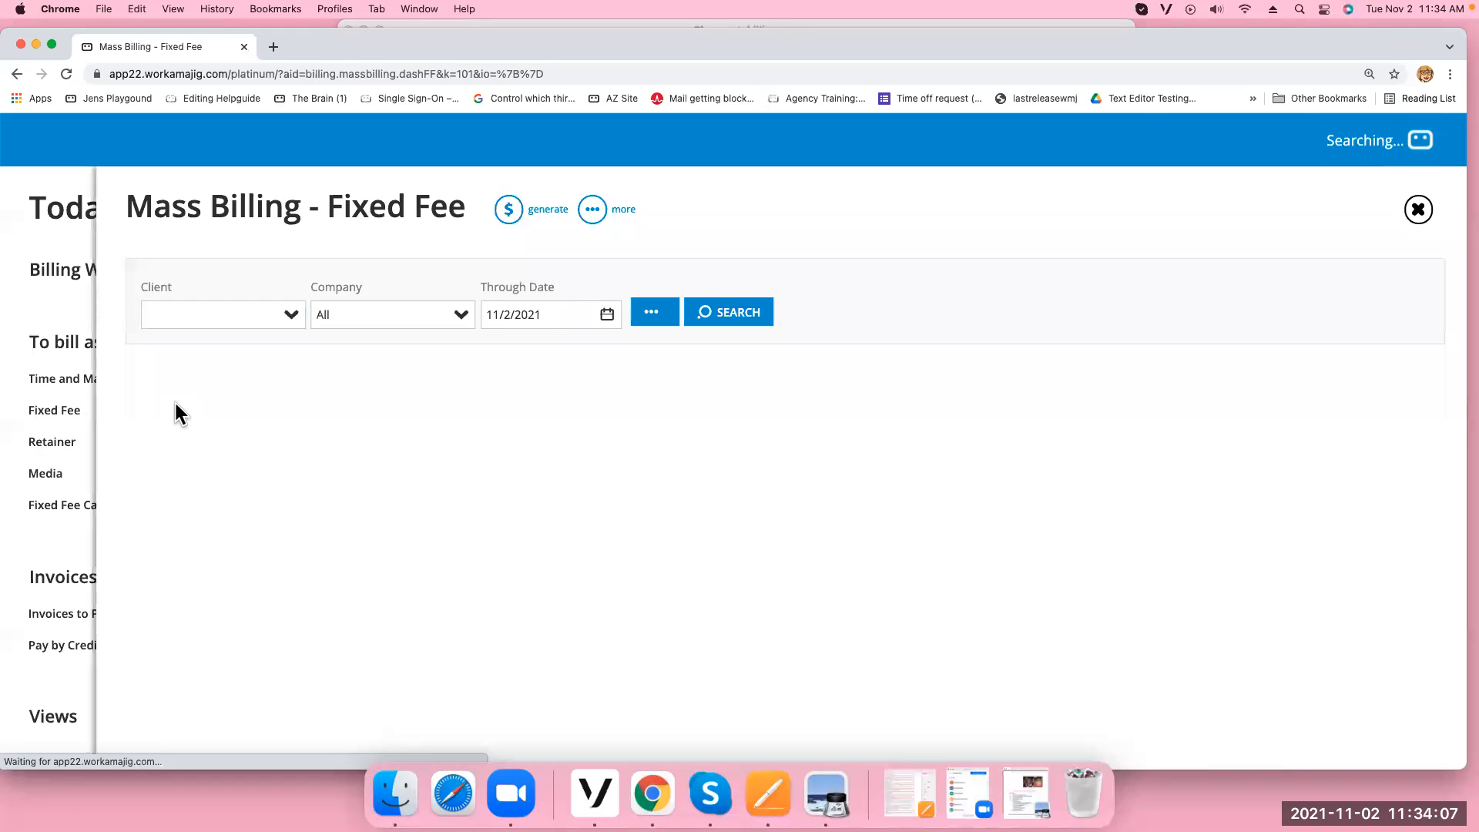
Mark Alice-0014 for billing and review its One Invoice Per and One Line Per options
{"action": "left_click", "coordinate": [144, 487]}
{"action": "left_click", "coordinate": [589, 216]}
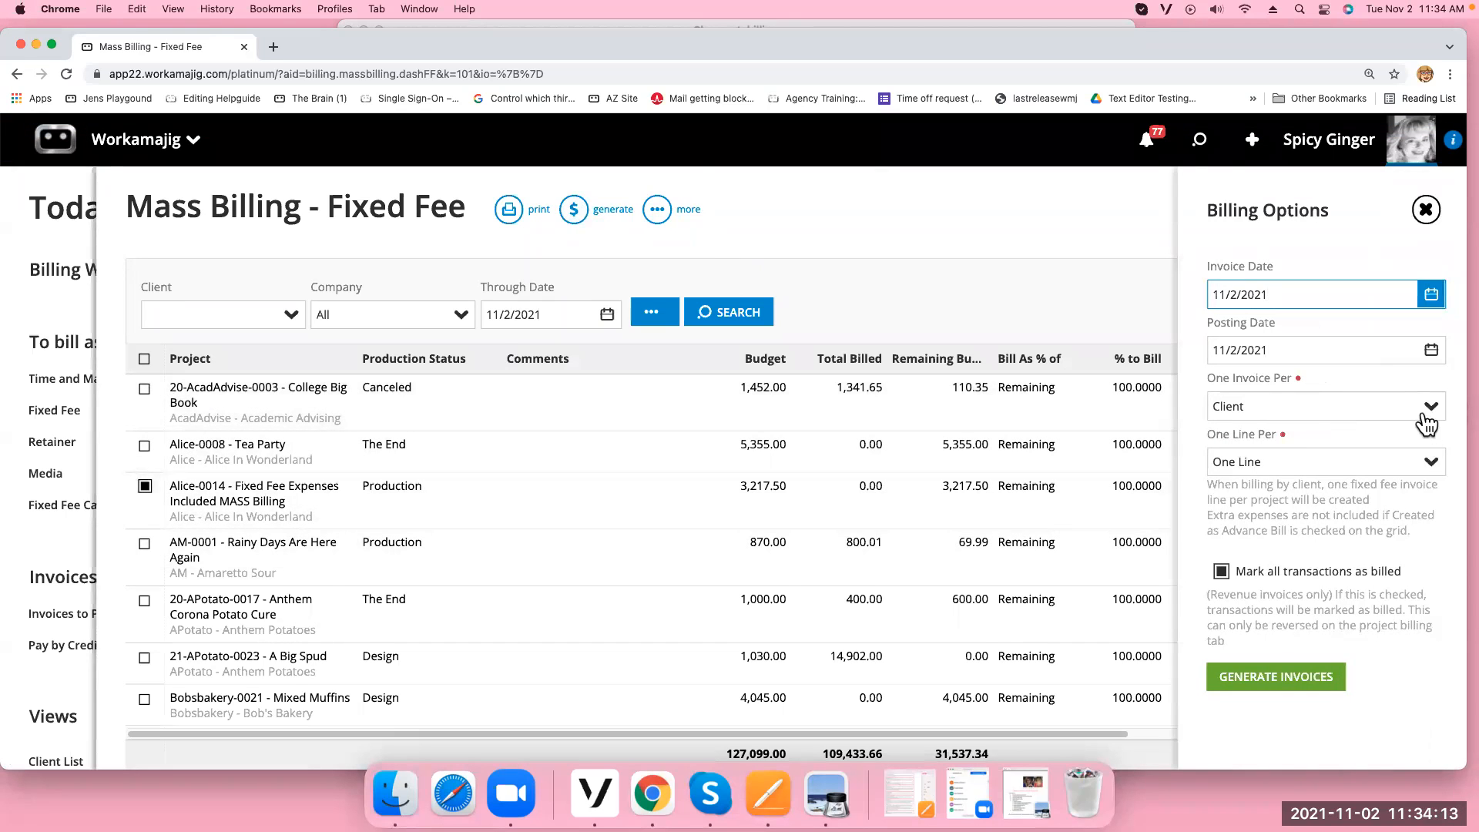
{"action": "left_click", "coordinate": [1431, 409]}
{"action": "left_click", "coordinate": [1431, 412]}
{"action": "left_click", "coordinate": [1428, 462]}
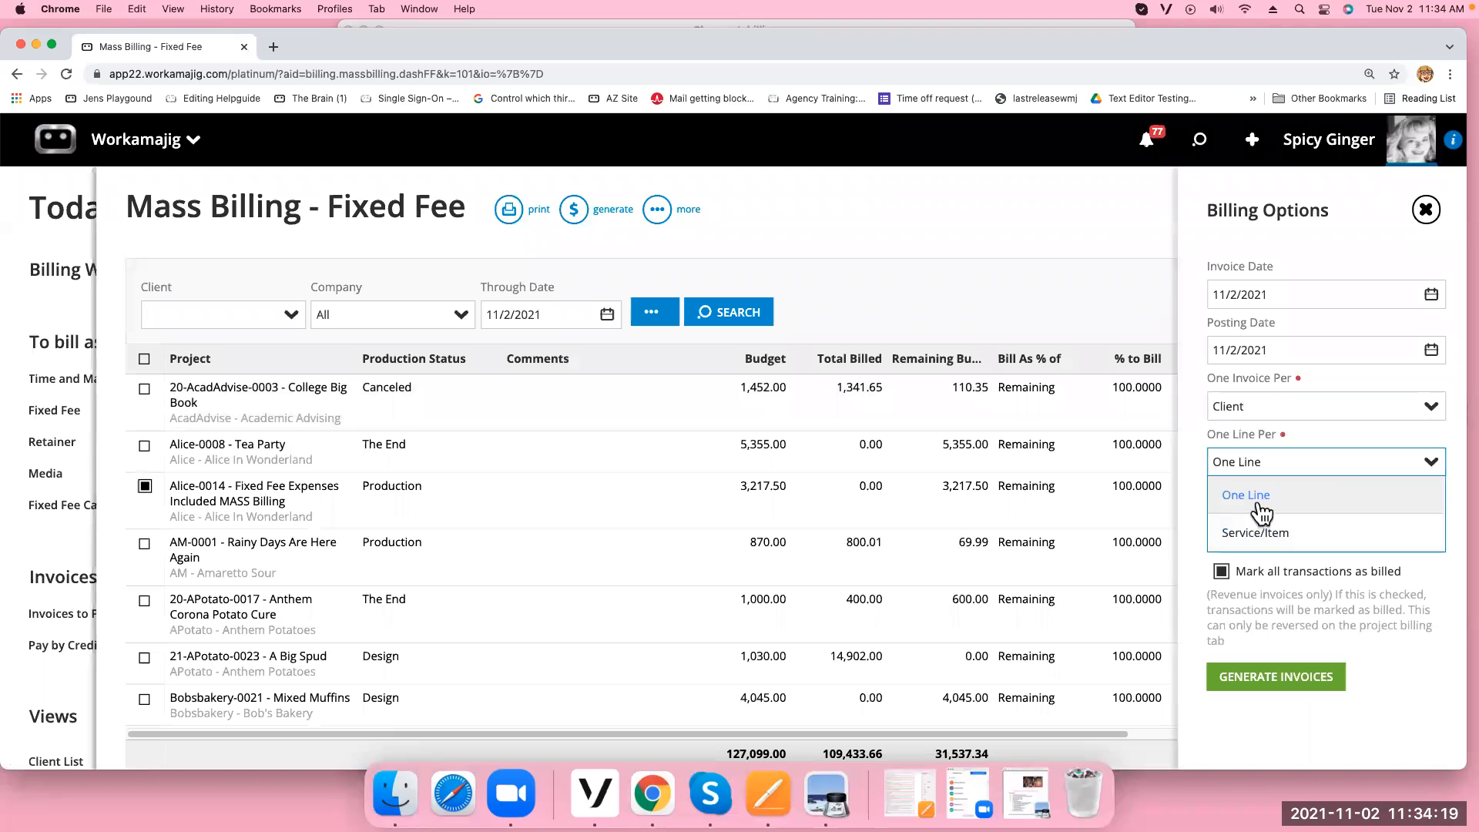
{"action": "left_click", "coordinate": [35, 43]}
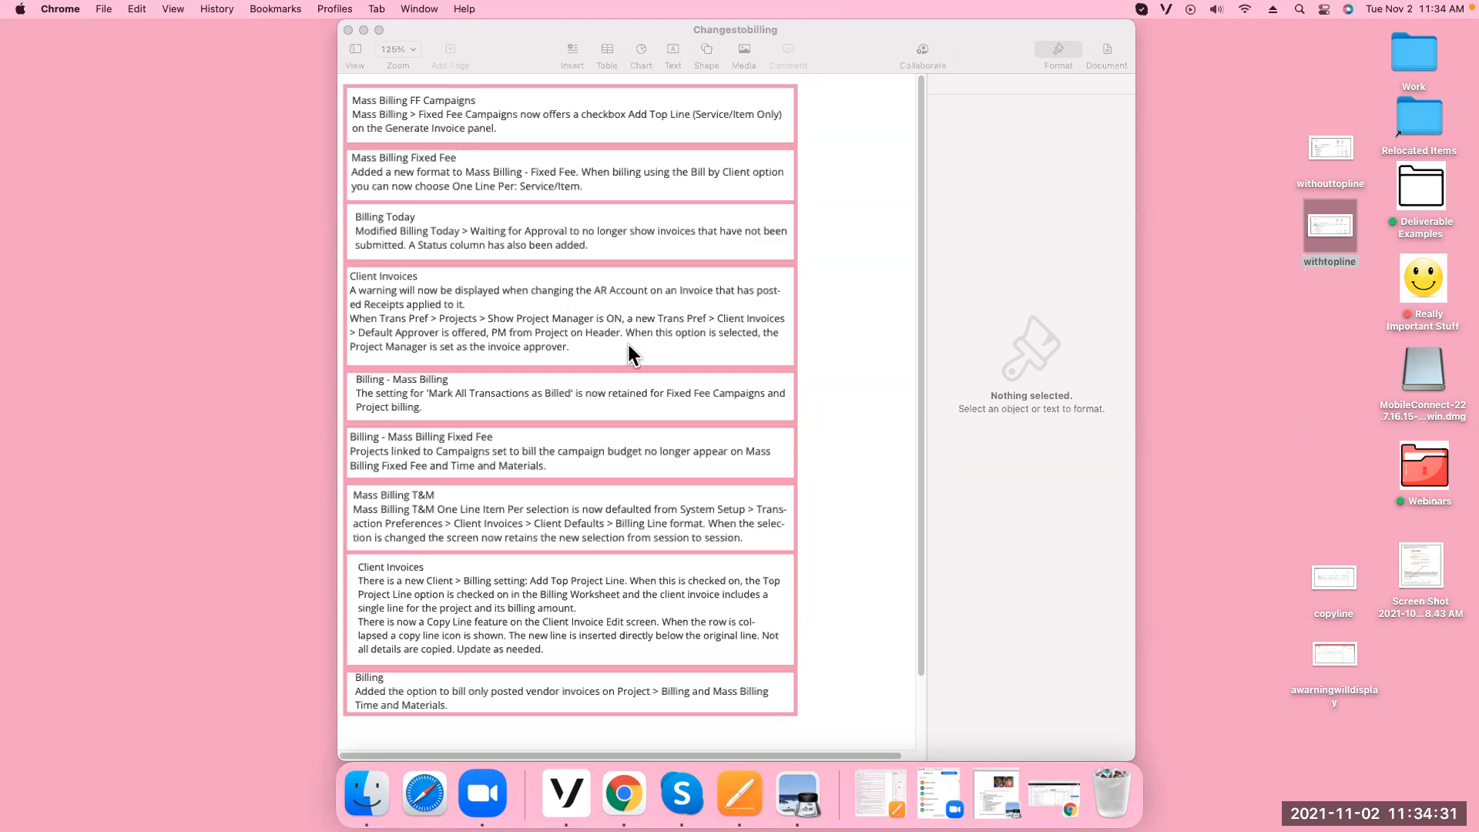
View the awarningwilldisplay screenshot from the desktop, put it away, and return to Workamajig
{"action": "left_click", "coordinate": [1345, 663]}
{"action": "double_click", "coordinate": [1344, 662]}
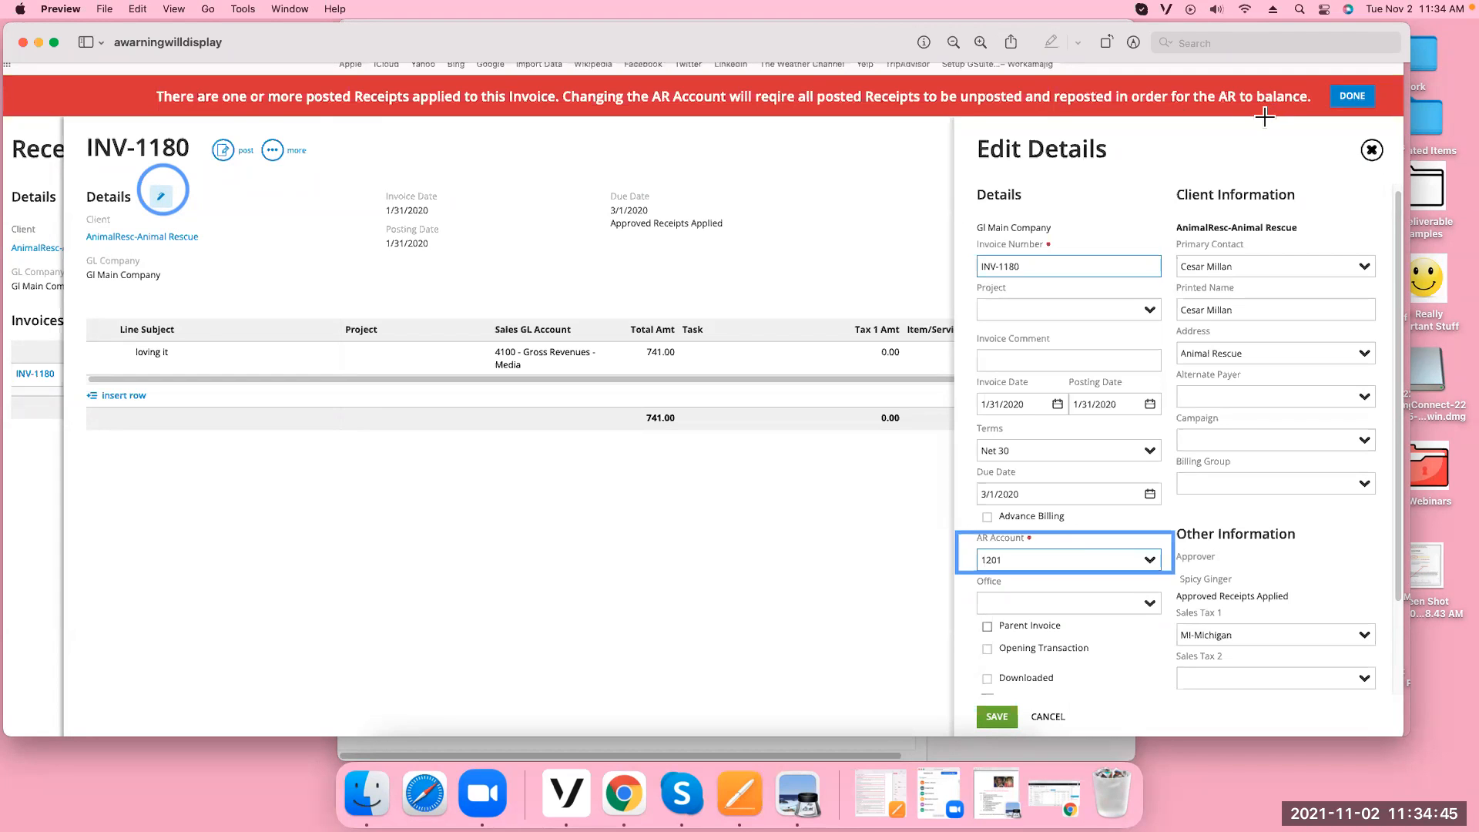
{"action": "left_click", "coordinate": [37, 42]}
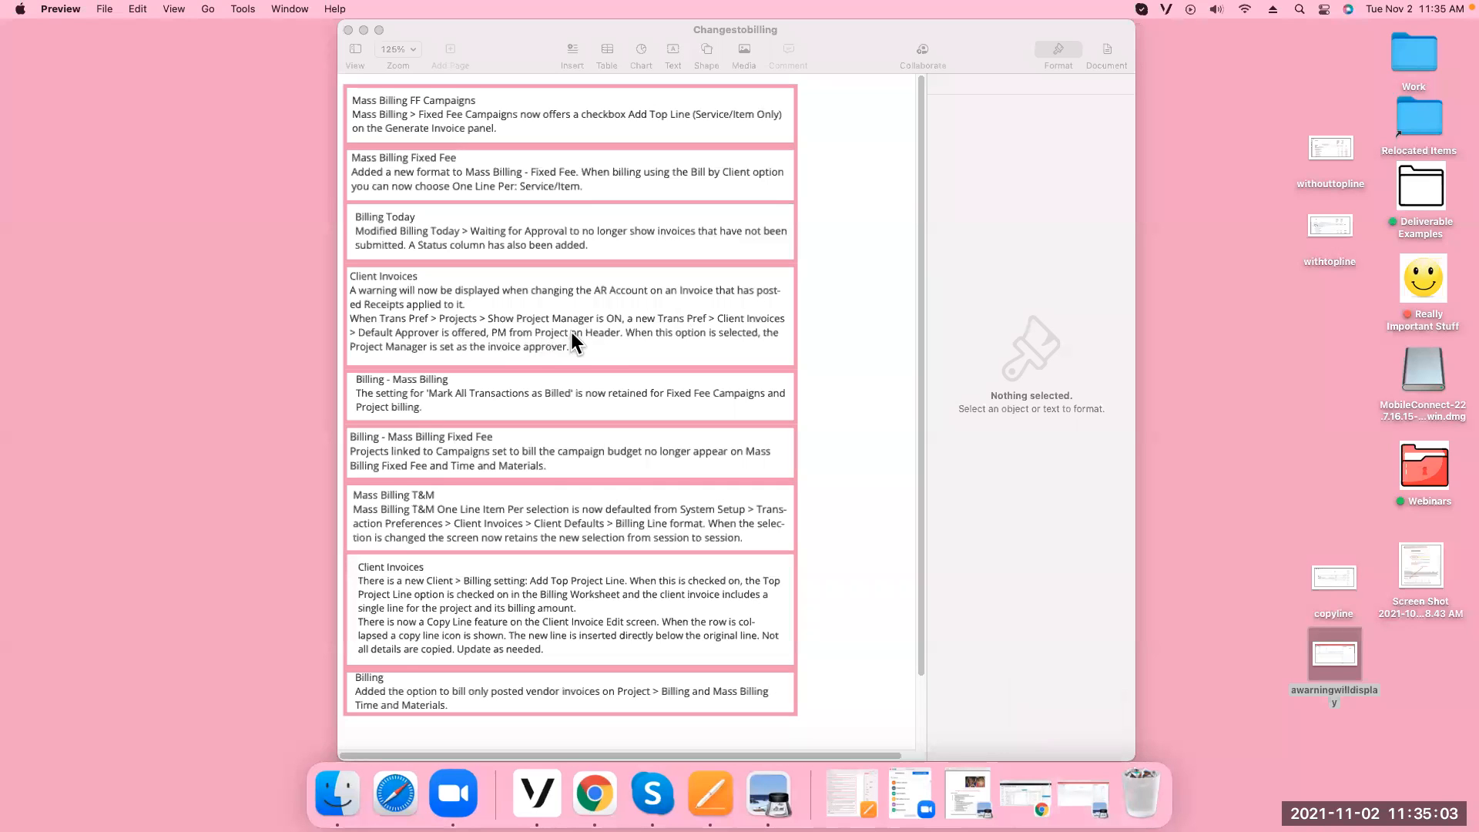
{"action": "left_click", "coordinate": [595, 794]}
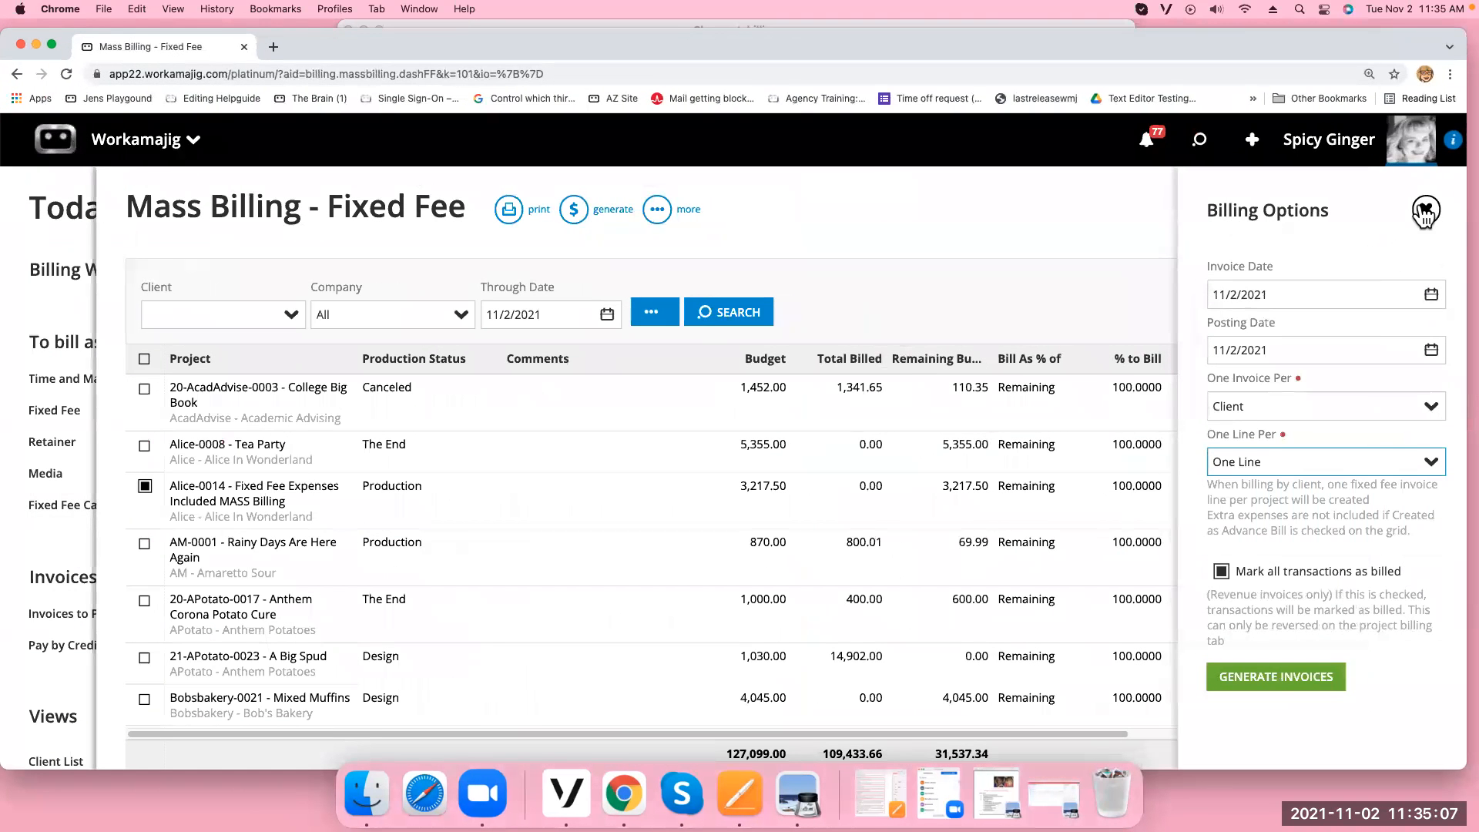
Close the billing options and open Project Settings for Alice-0013 from the Projects list
{"action": "left_click", "coordinate": [1424, 209]}
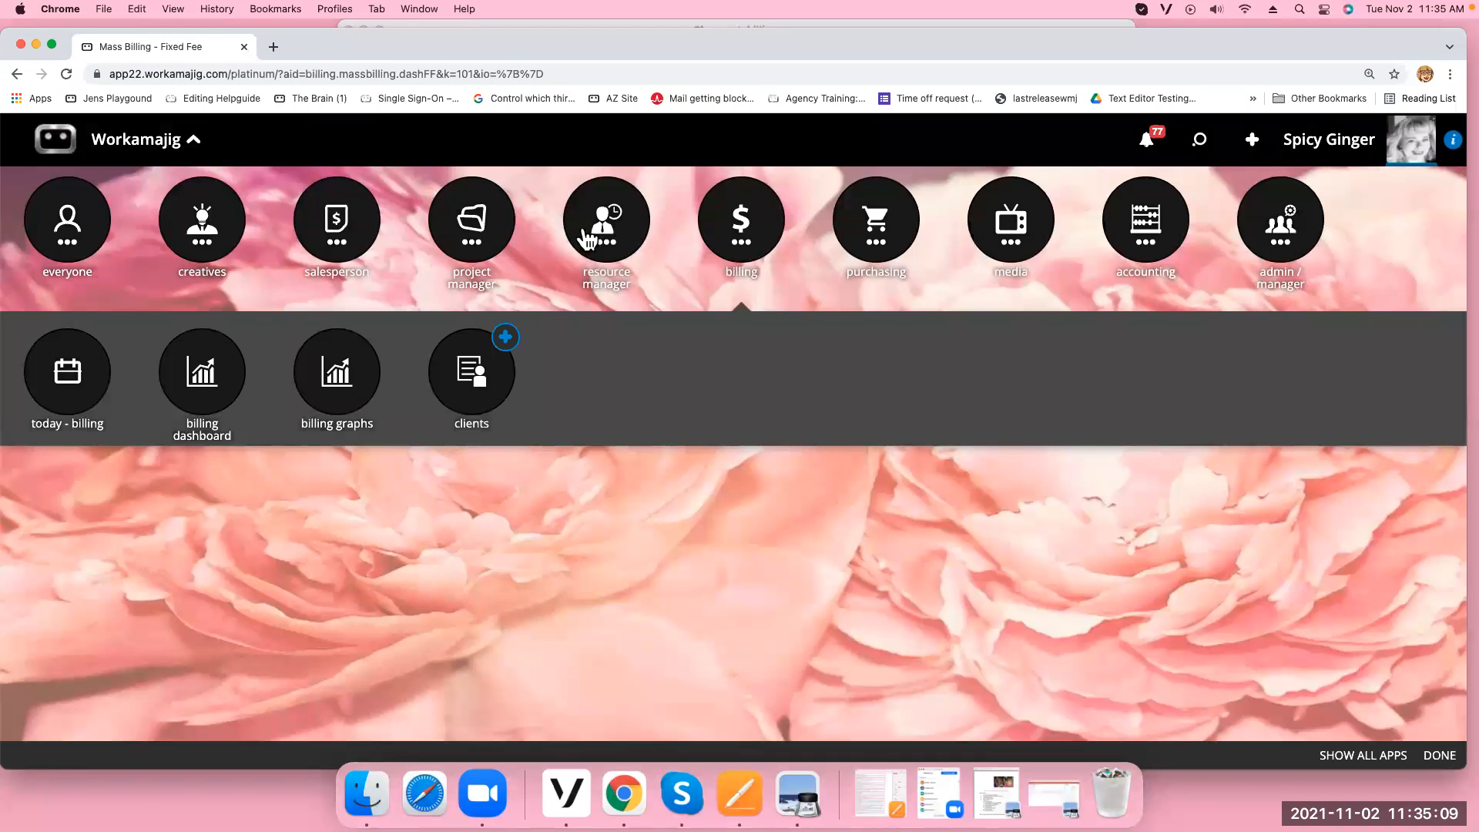
{"action": "left_click", "coordinate": [449, 238]}
{"action": "left_click", "coordinate": [465, 376]}
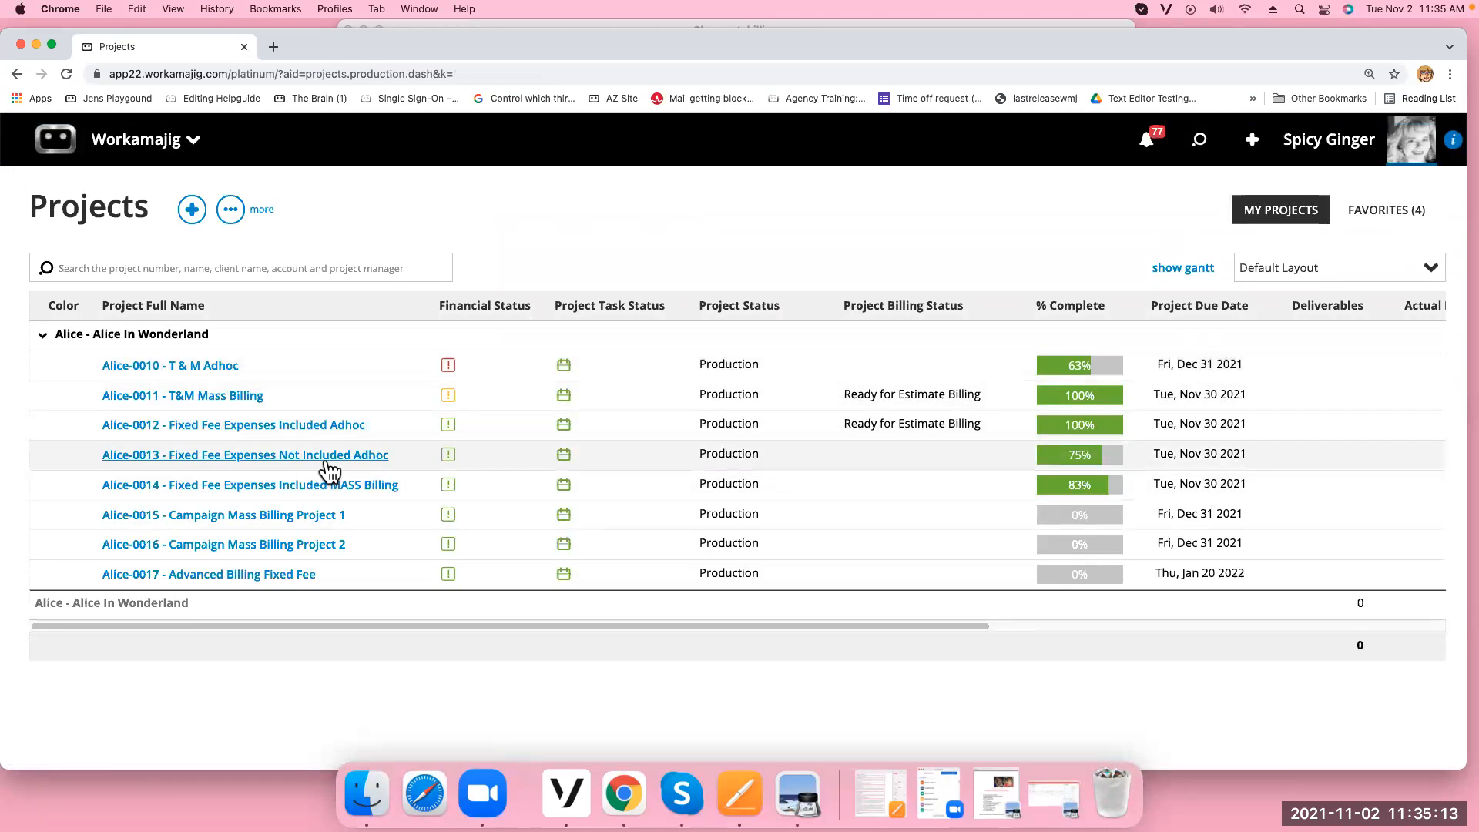
{"action": "left_click", "coordinate": [326, 455]}
{"action": "left_click", "coordinate": [710, 361]}
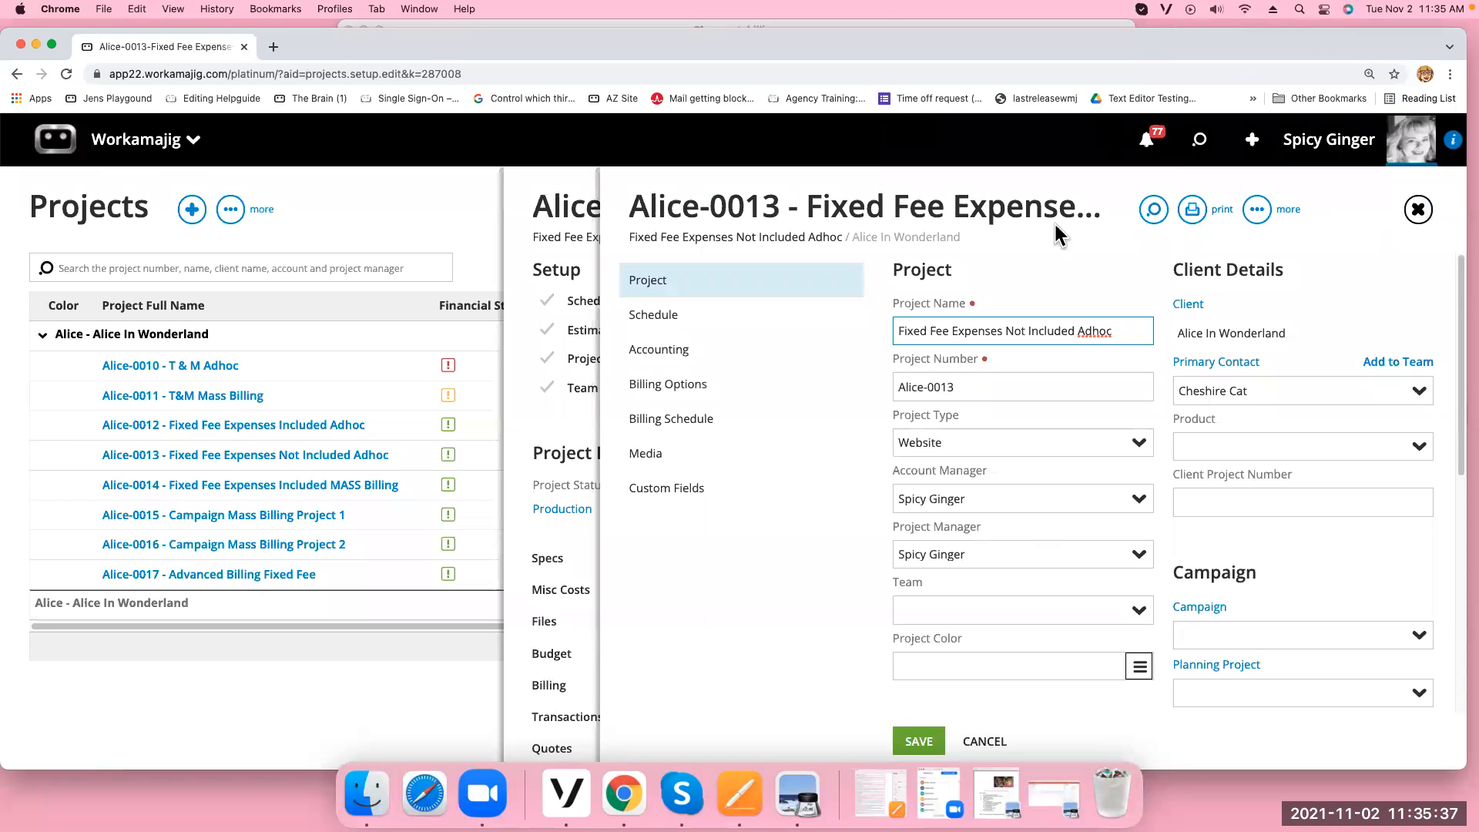
{"action": "left_click", "coordinate": [35, 45]}
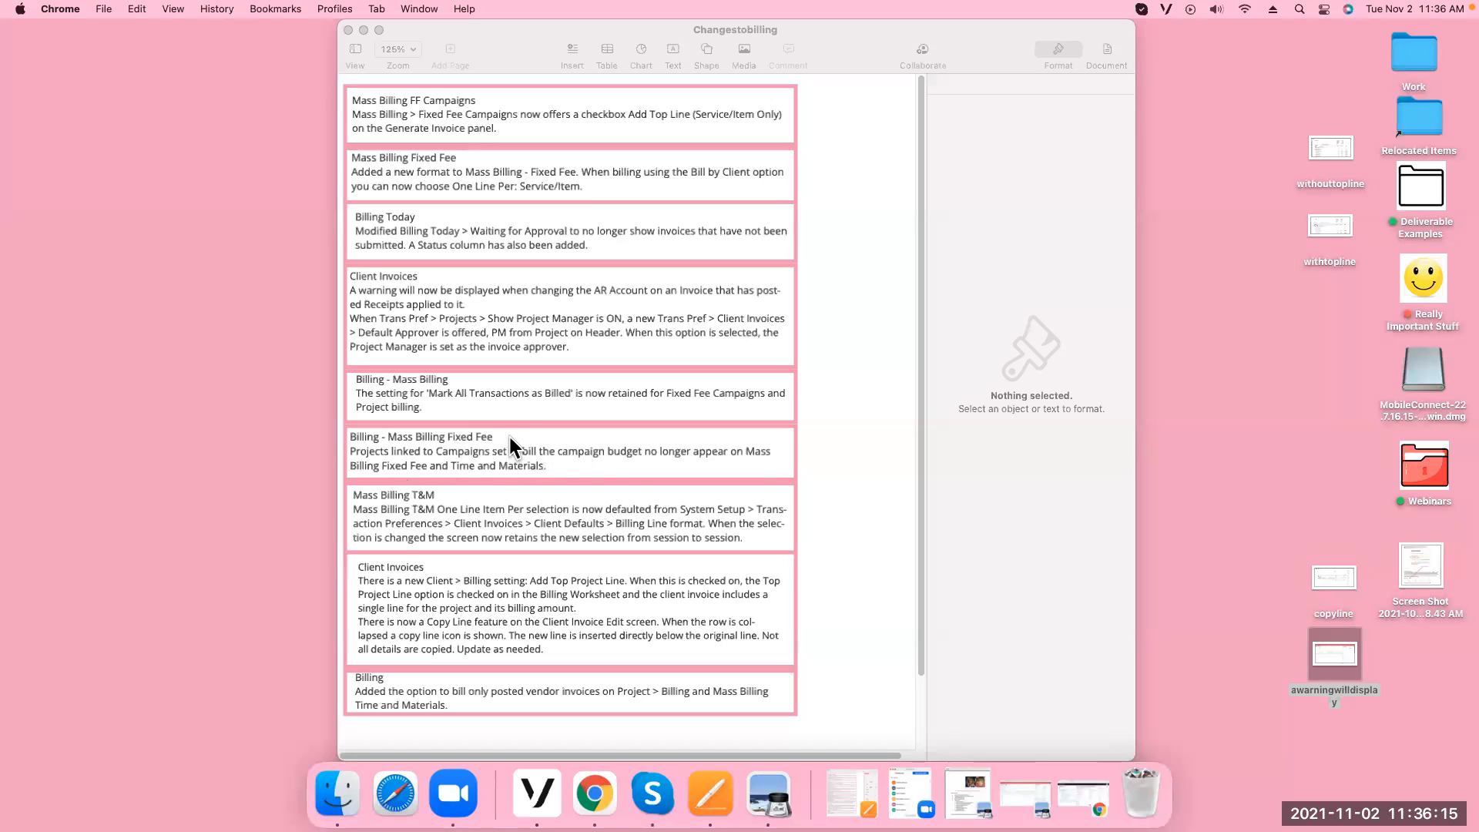
Bring the Changestobilling notes to the front and open the copyline screenshot from the desktop
{"action": "scroll", "coordinate": [639, 470], "scroll_direction": "down", "scroll_amount": 1}
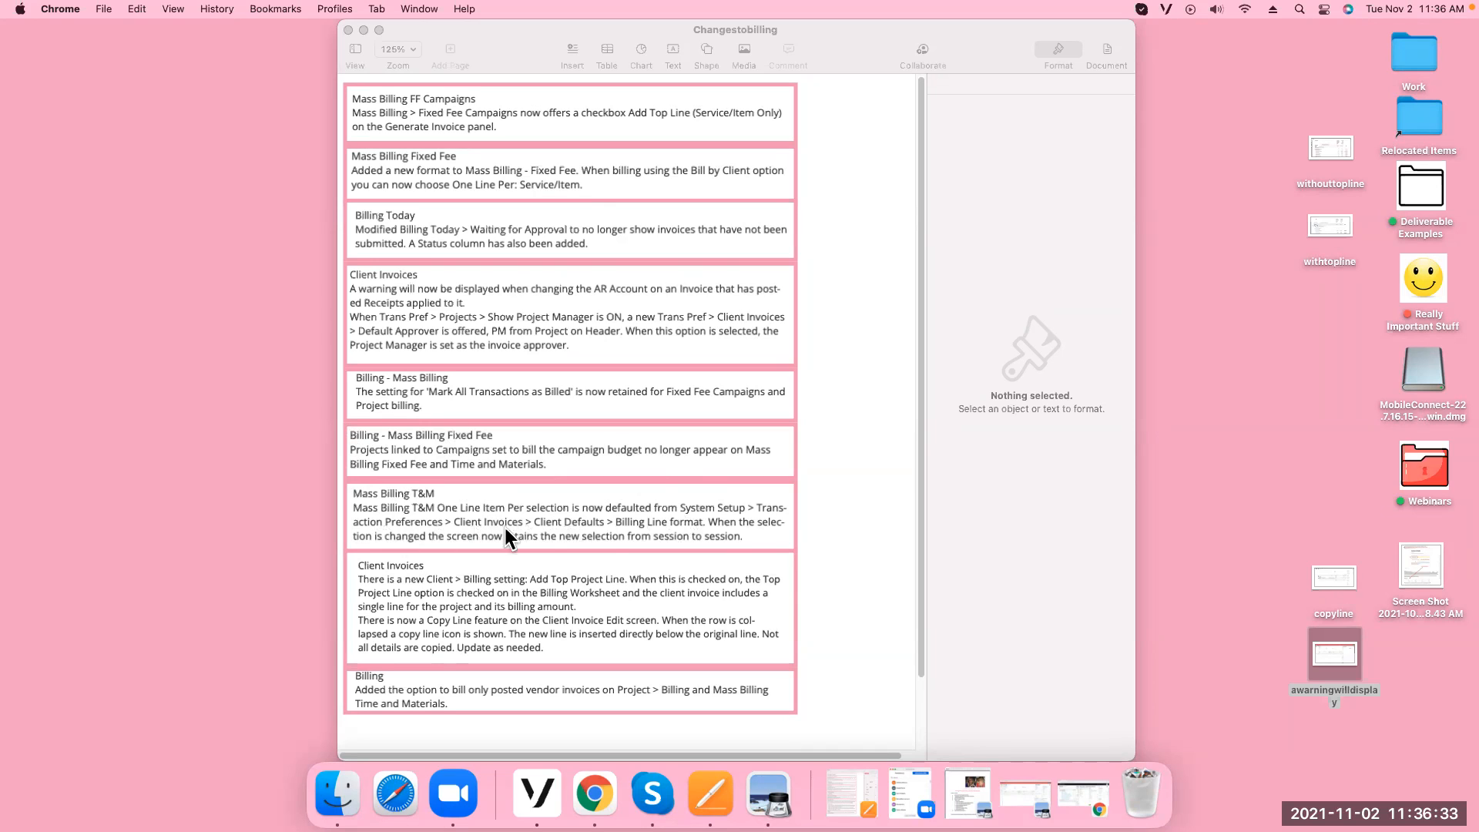
{"action": "left_click", "coordinate": [618, 529]}
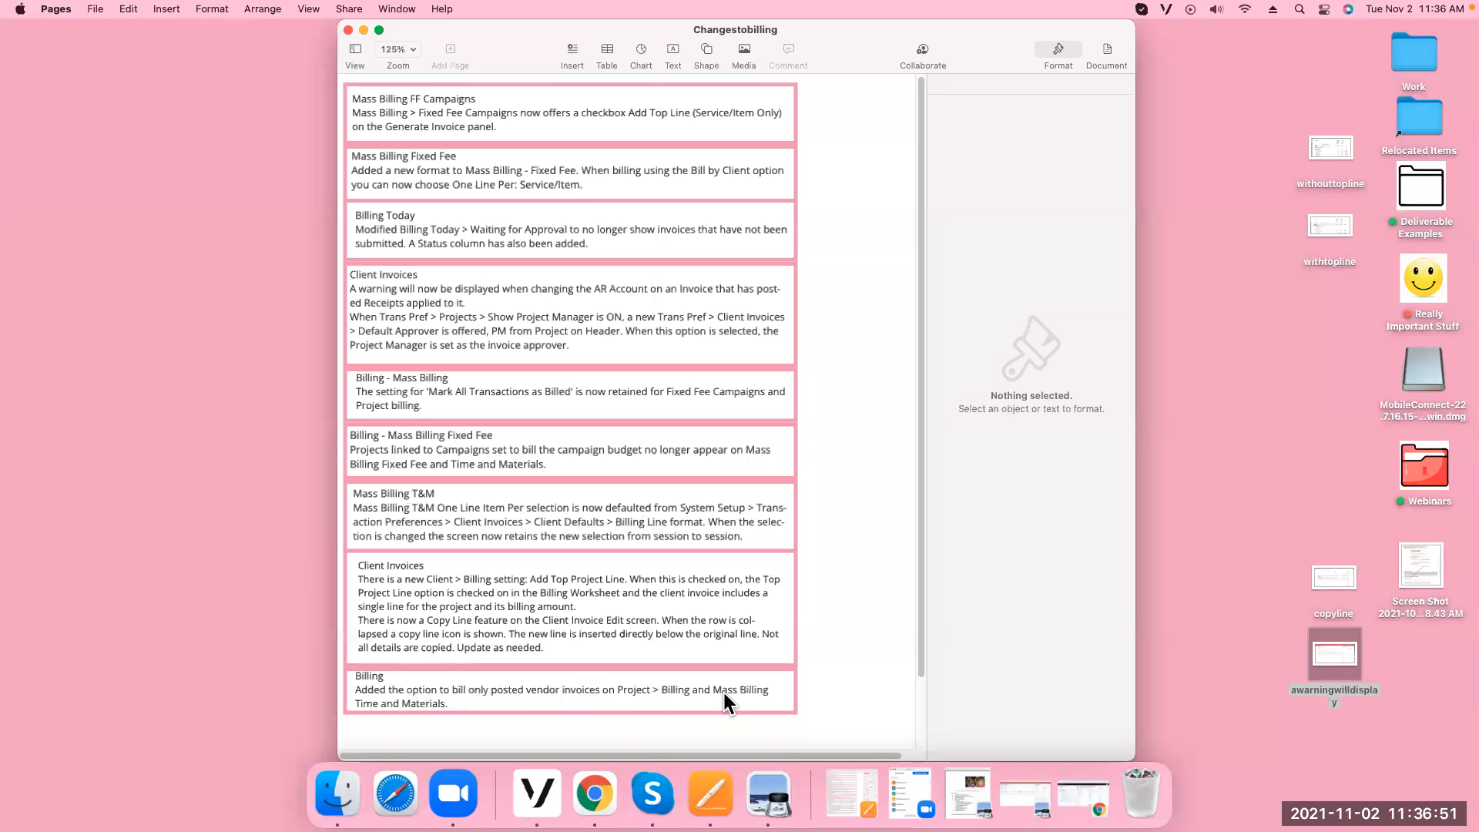
{"action": "double_click", "coordinate": [1331, 579]}
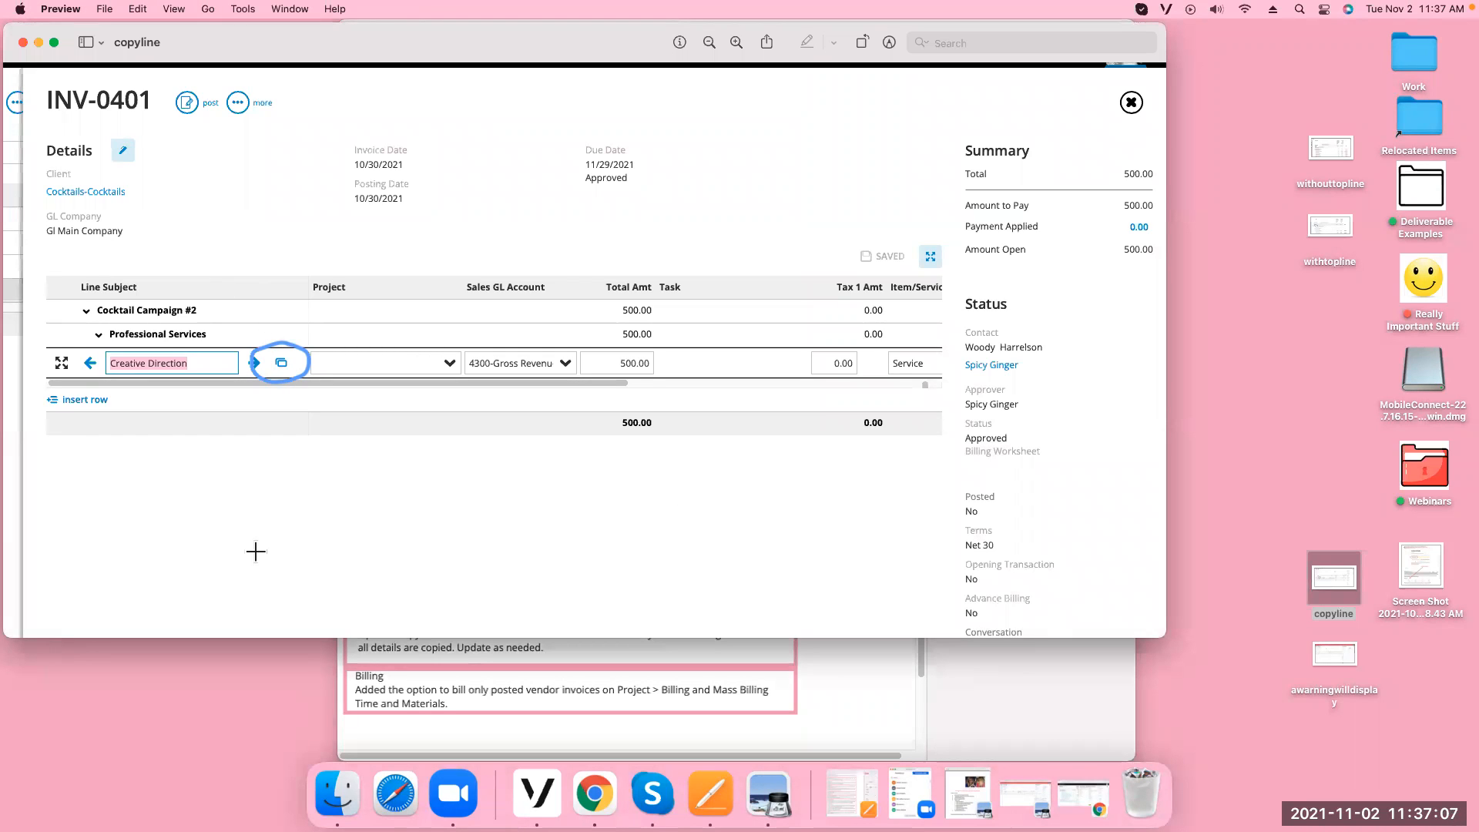
Review the copyline, withtopline and withouttopline screenshots in Preview, closing each, then return to Workamajig
{"action": "left_click", "coordinate": [22, 42]}
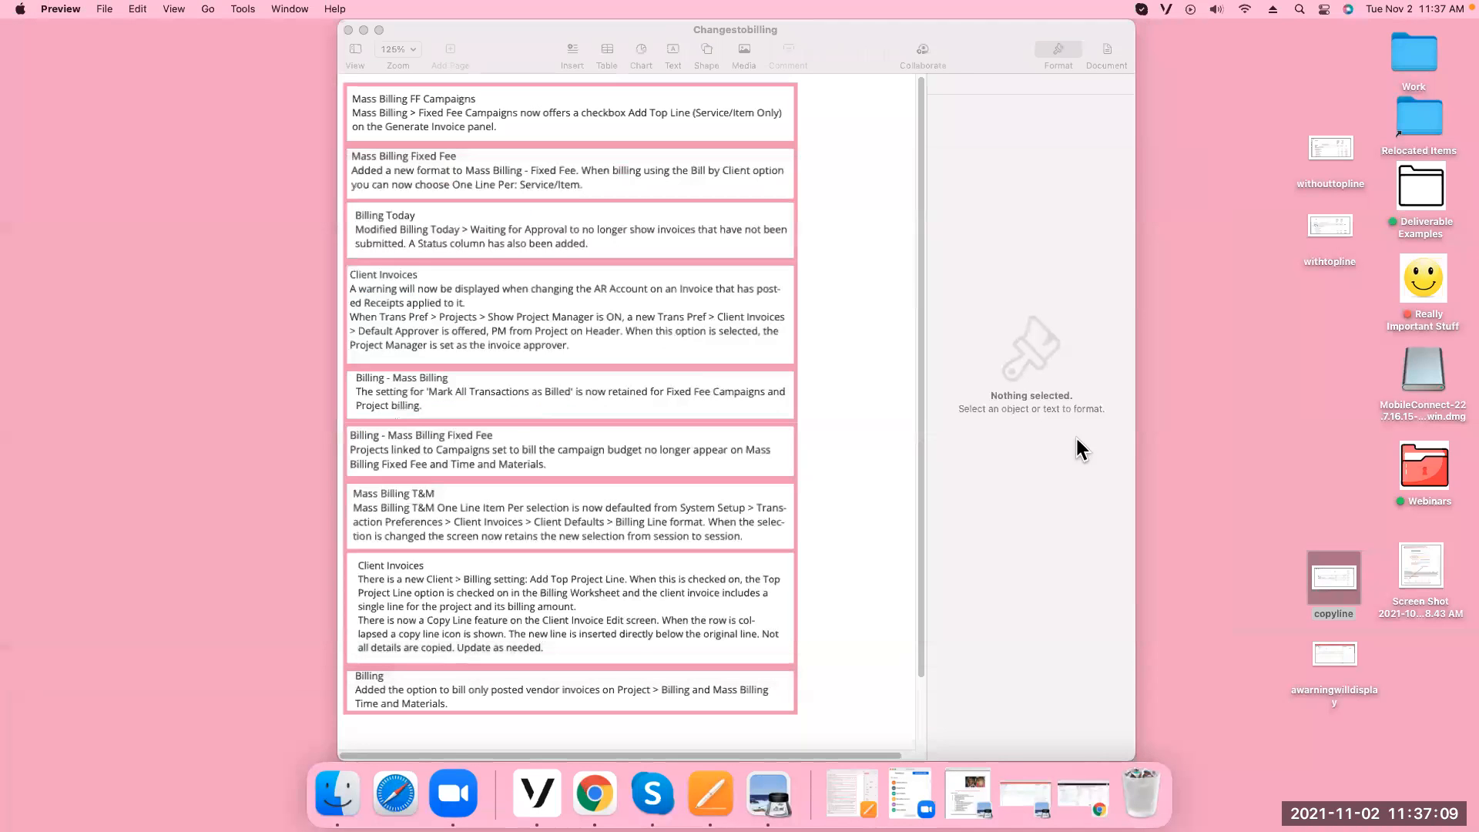
{"action": "double_click", "coordinate": [1328, 228]}
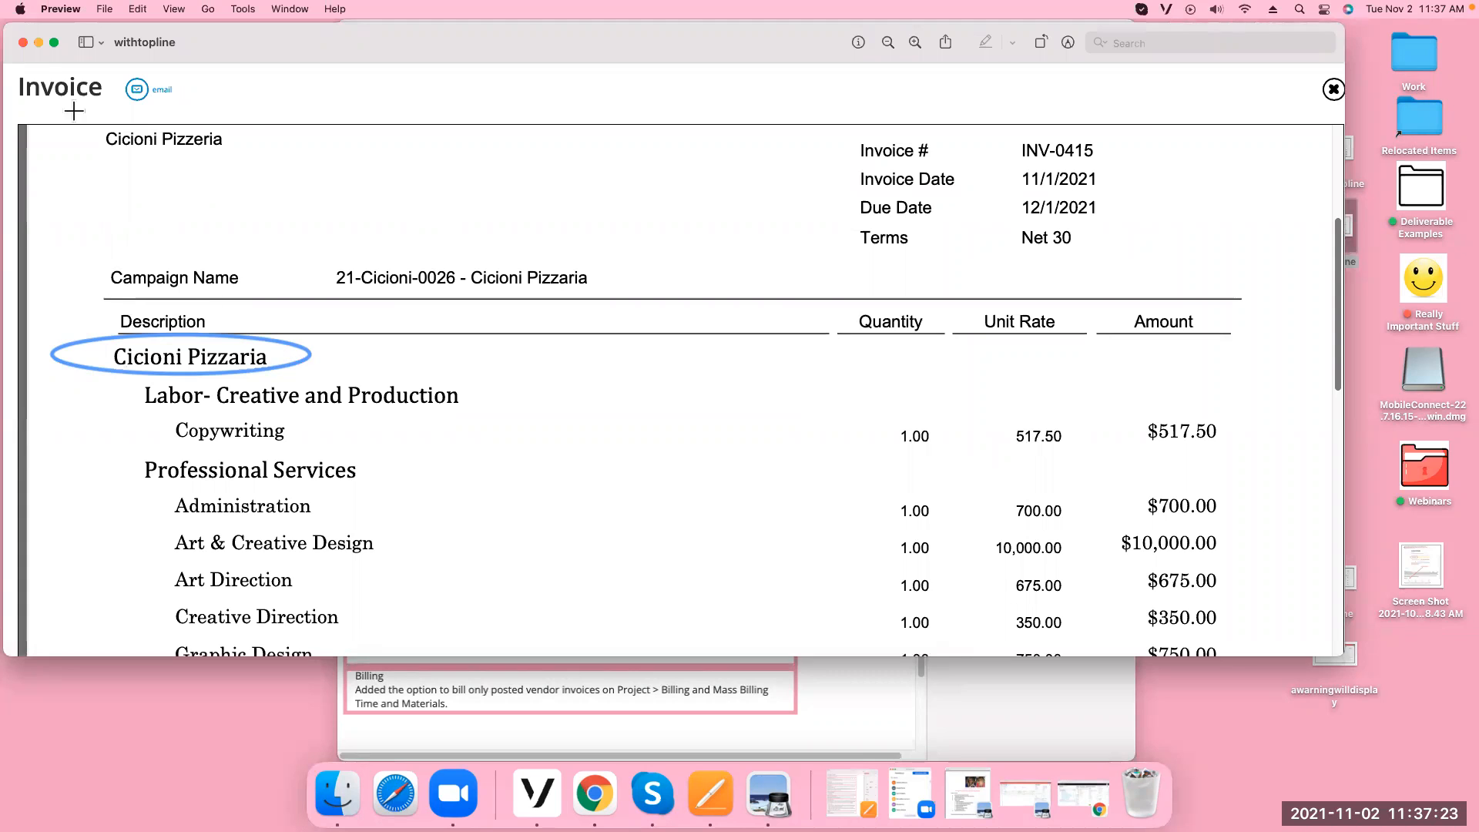
{"action": "left_click", "coordinate": [22, 42]}
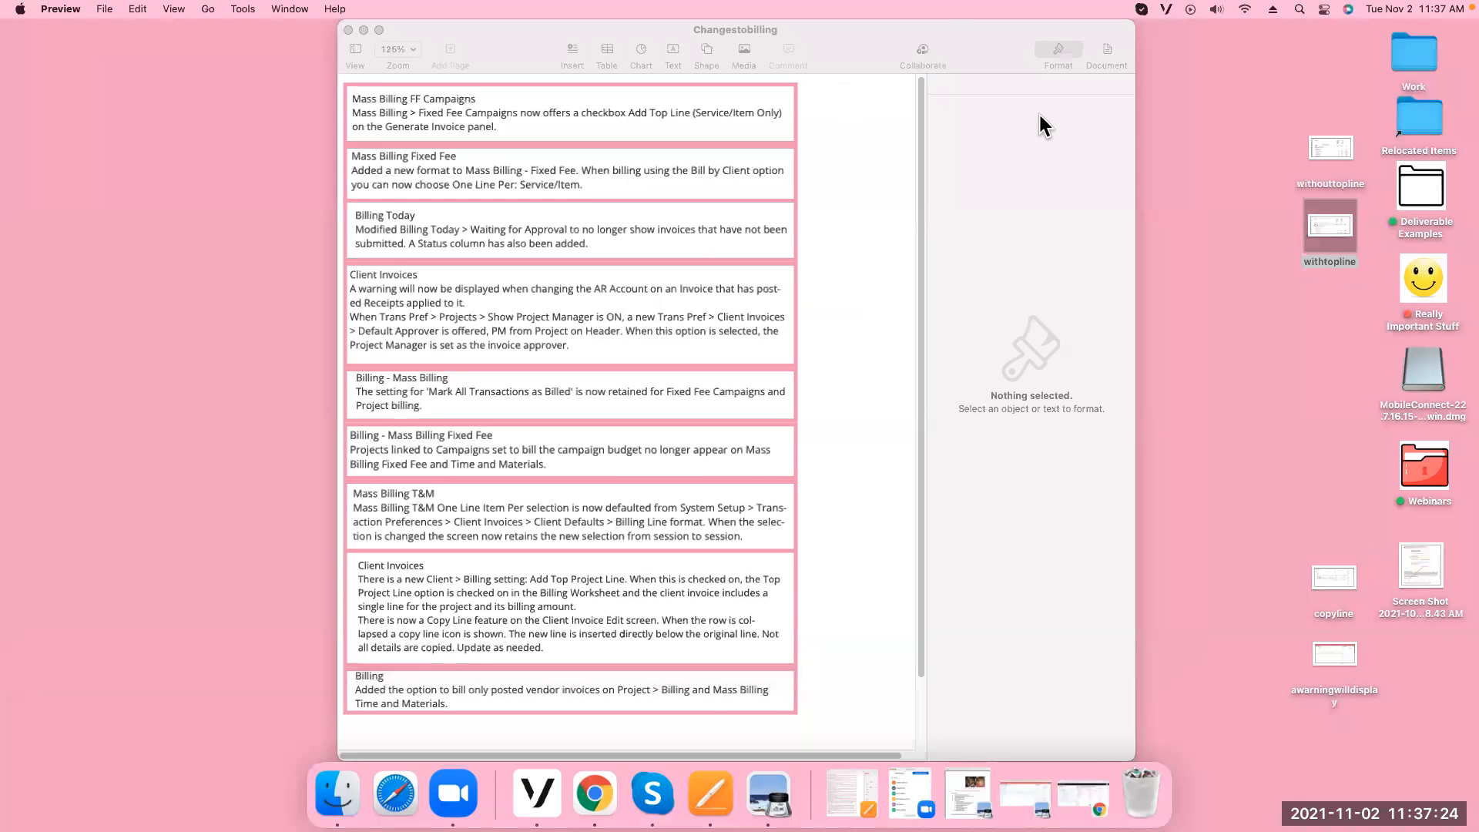
{"action": "double_click", "coordinate": [1323, 154]}
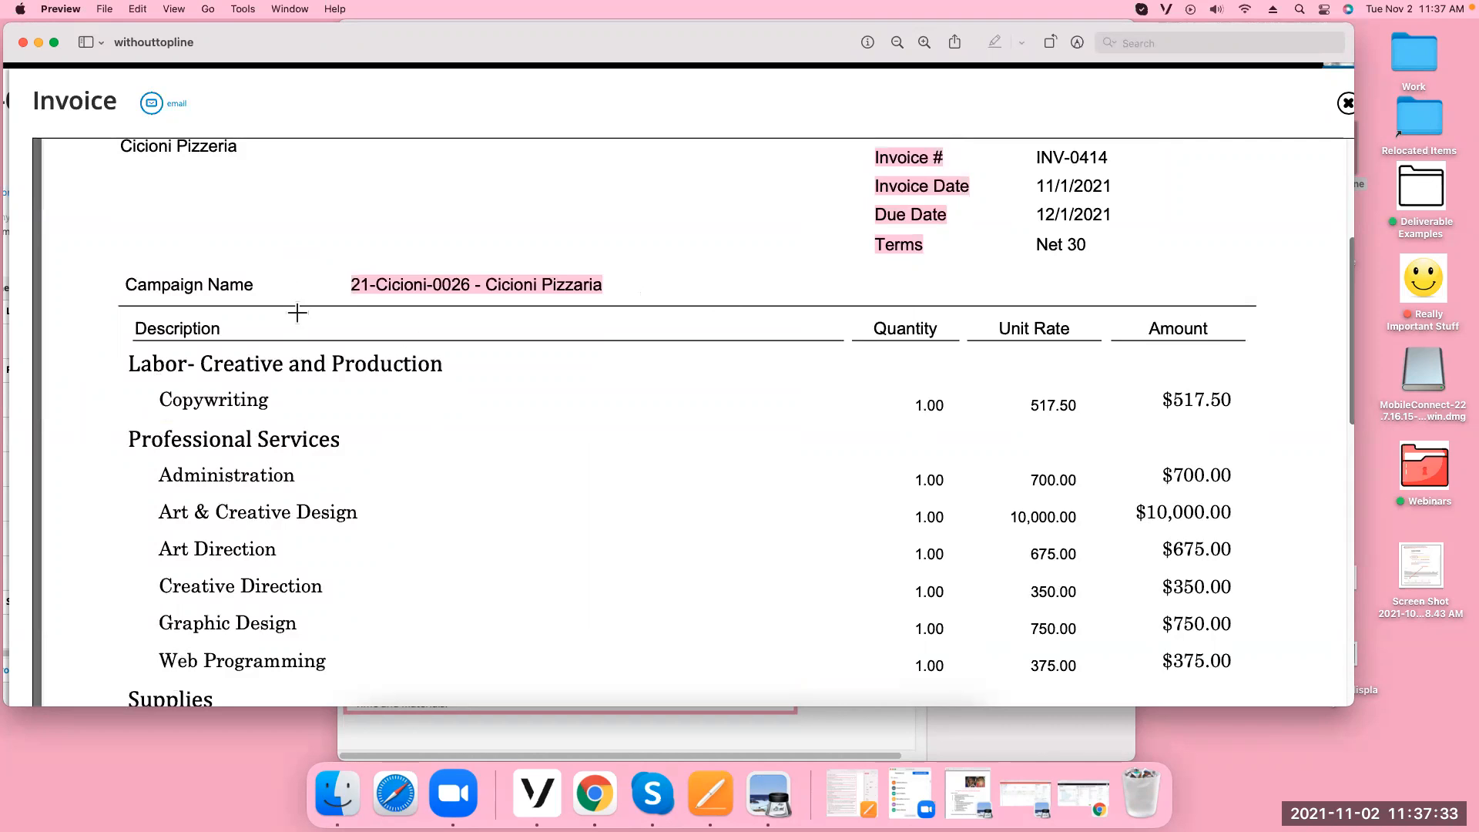
{"action": "left_click", "coordinate": [24, 43]}
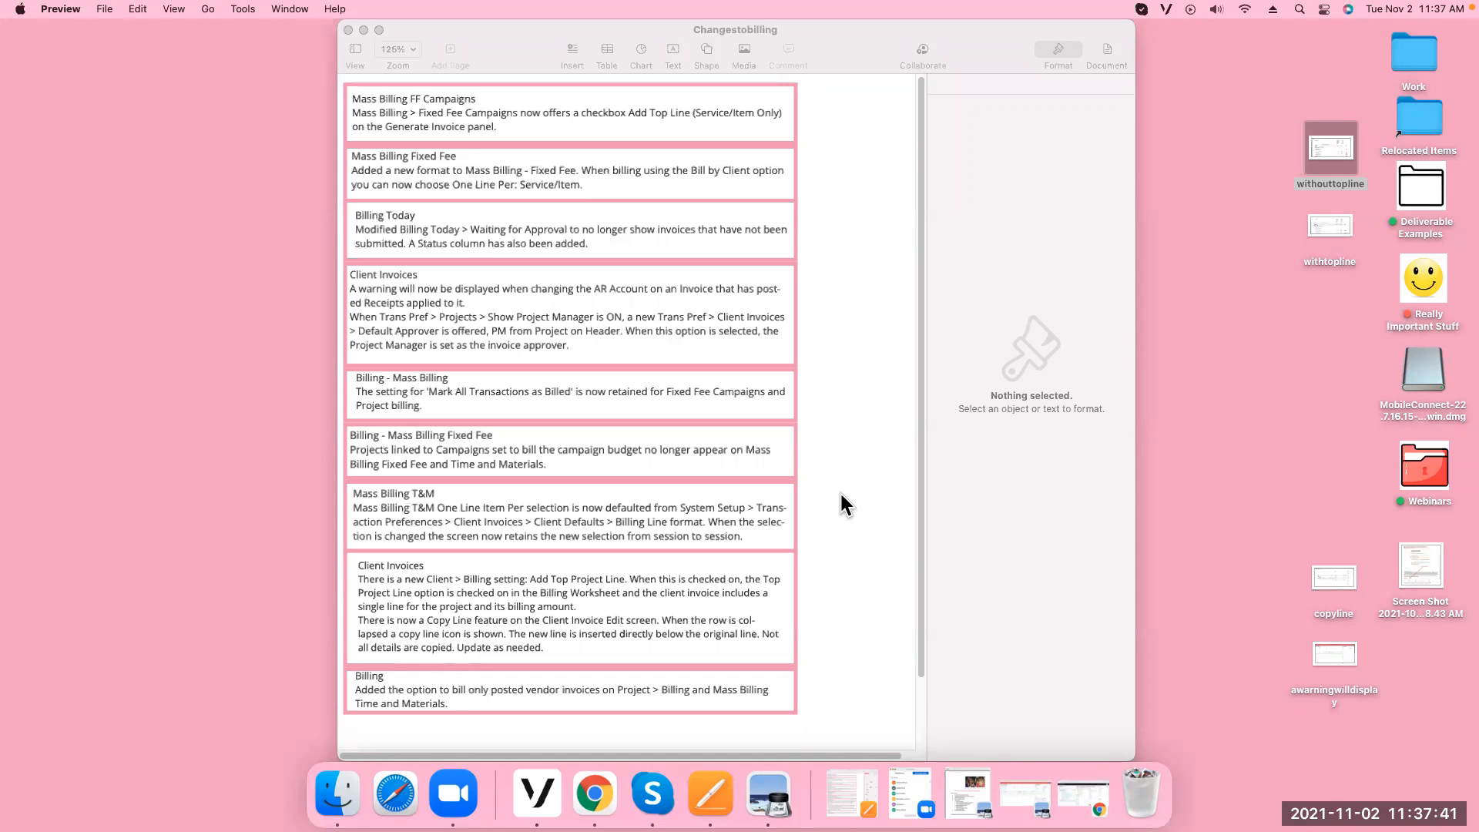
{"action": "left_click", "coordinate": [594, 798]}
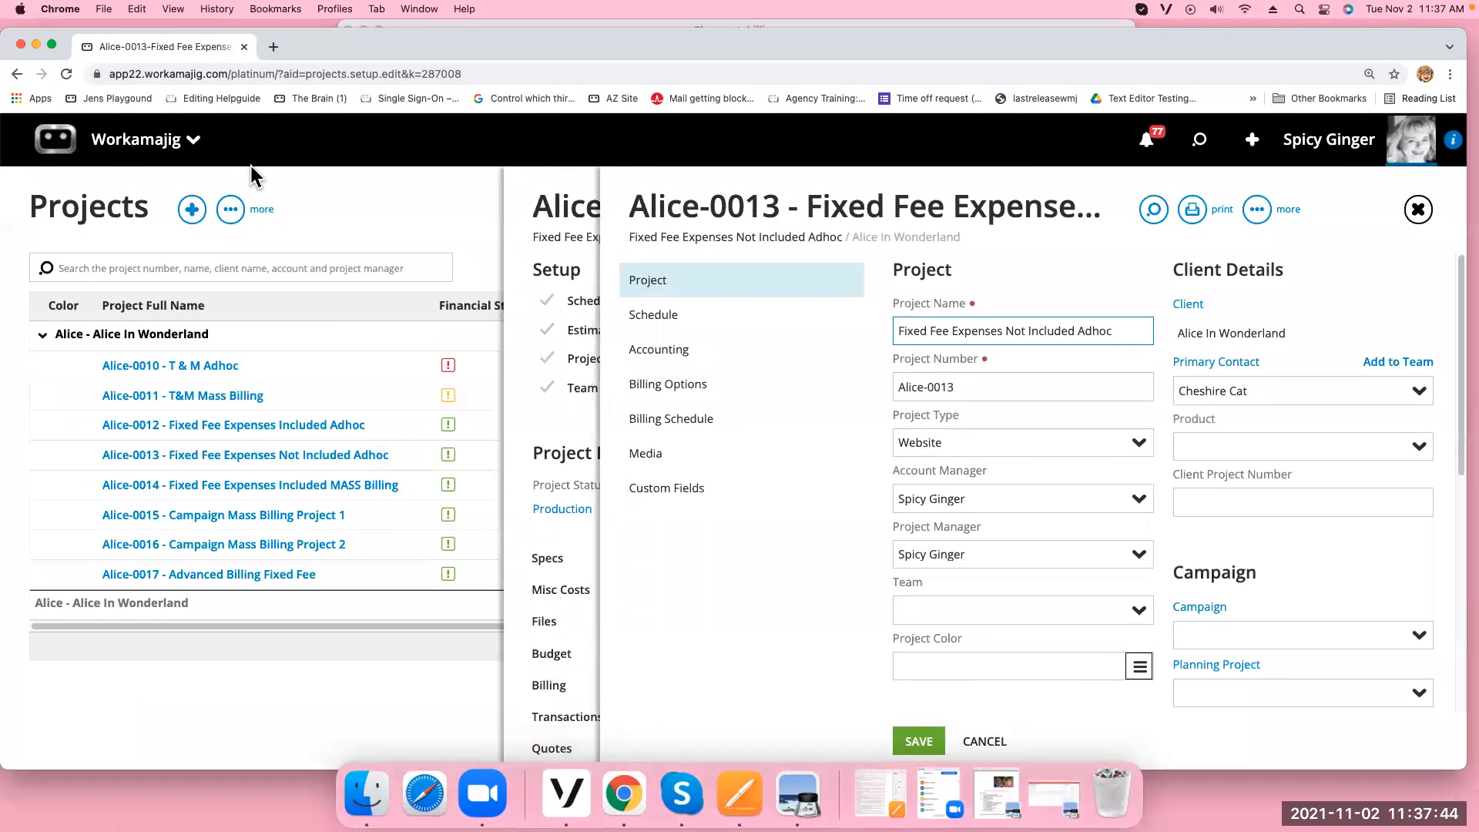
Open support.workamajig.com in a new tab, then return to the Alice-0013 tab and open user settings
{"action": "left_click", "coordinate": [273, 47]}
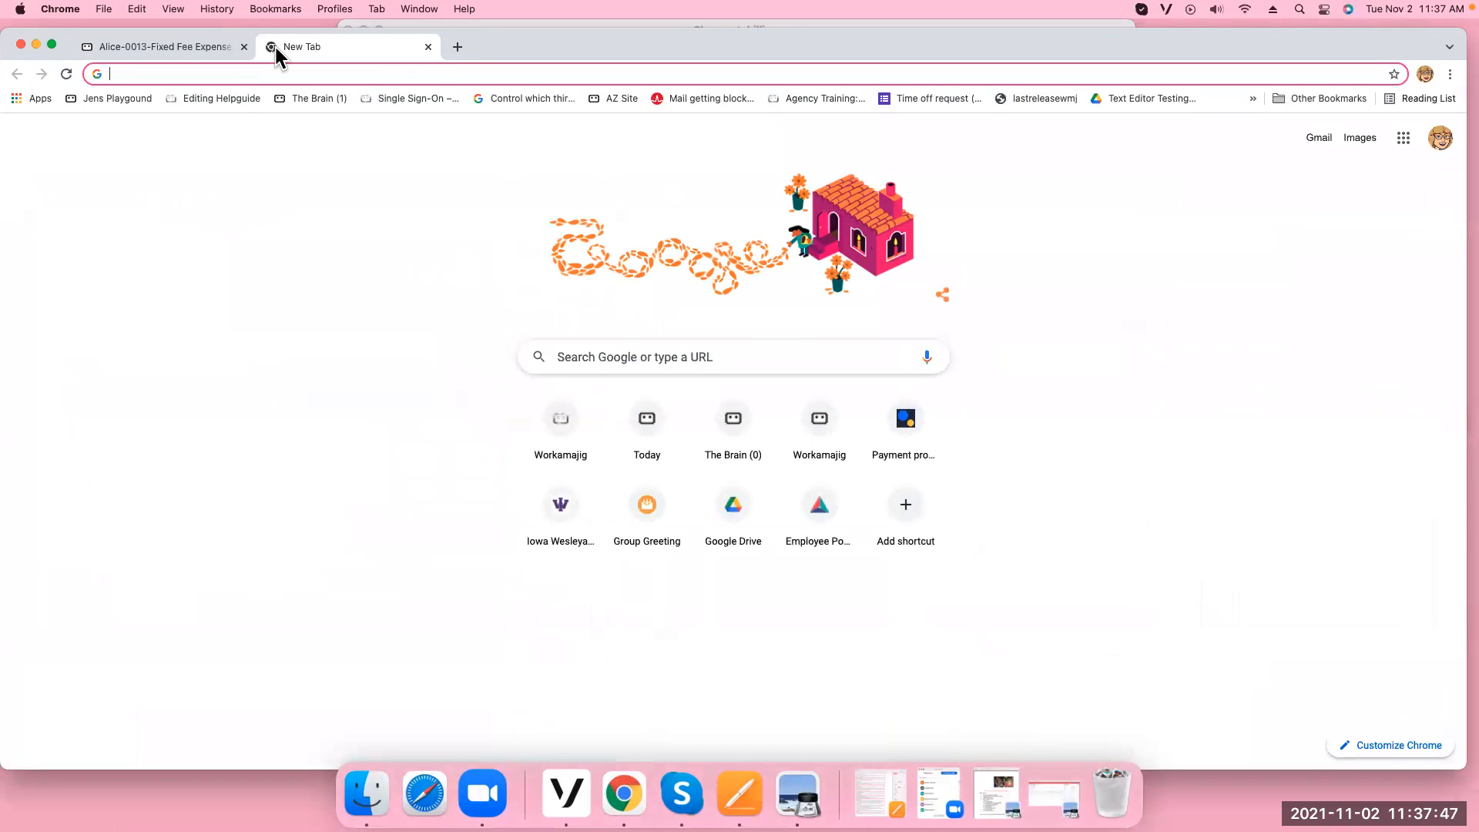
{"action": "type", "text": "support.workamajig.com/hc/en-us"}
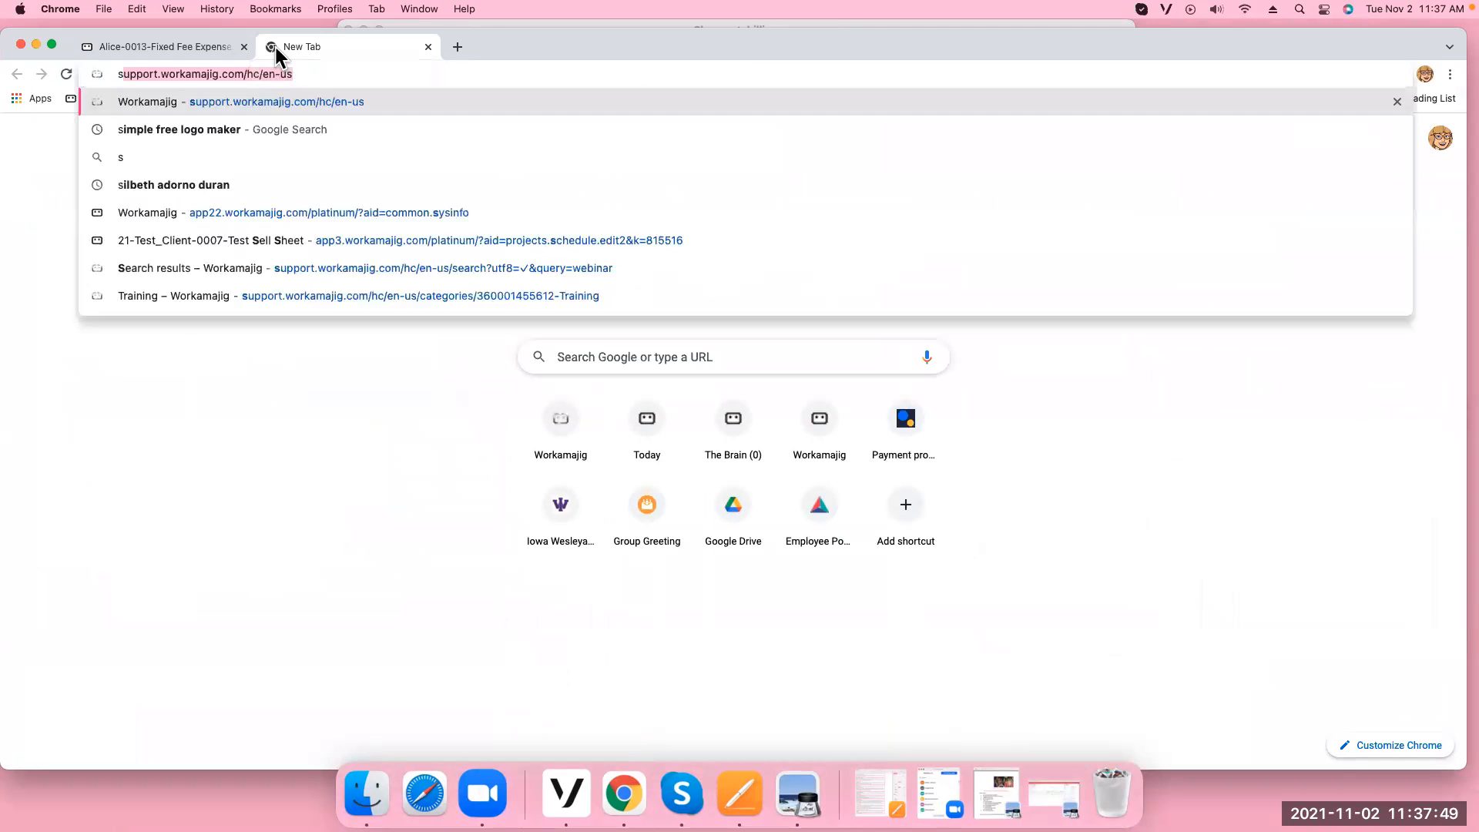
{"action": "key", "text": "Return"}
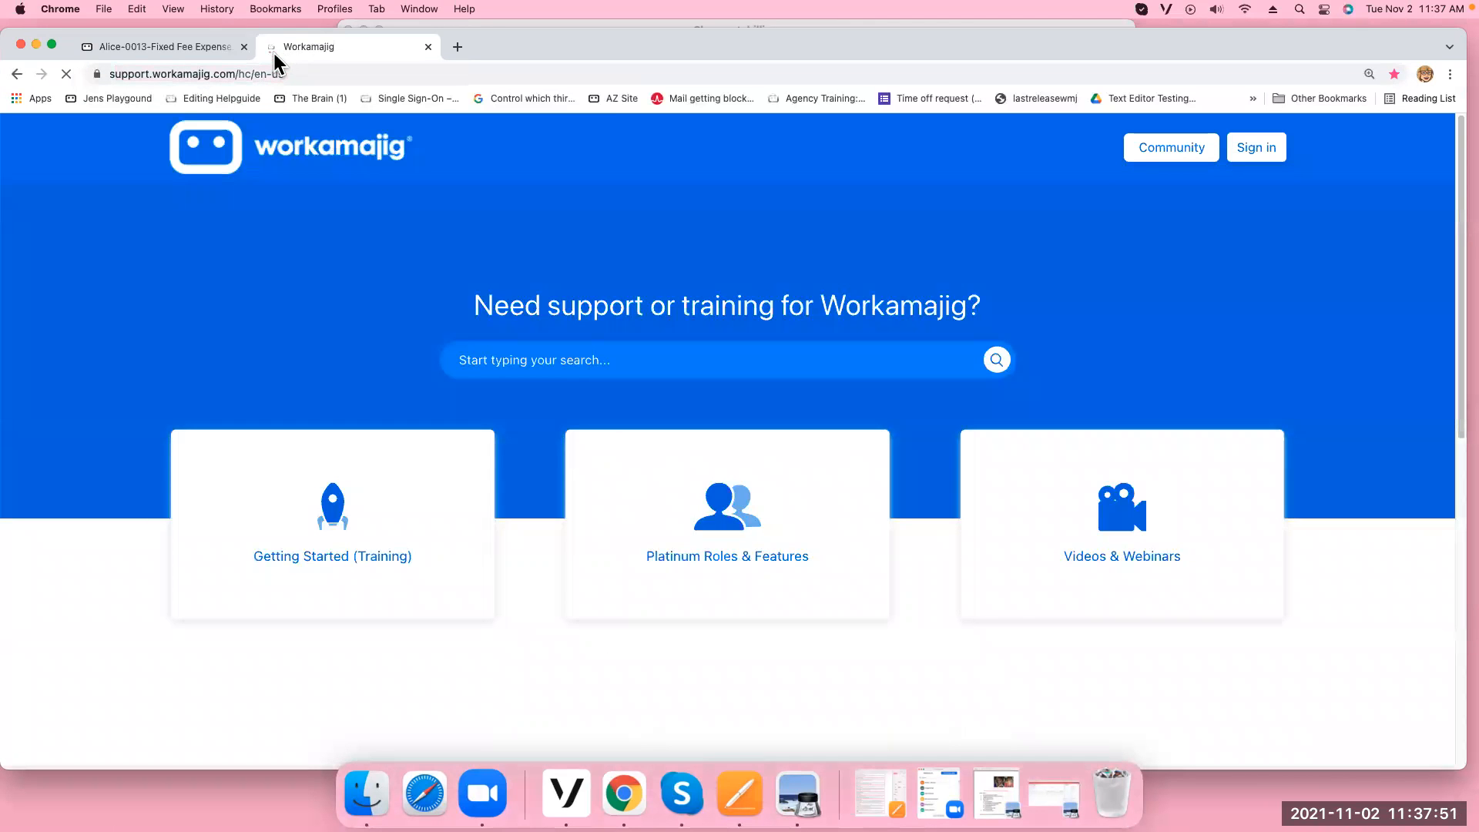
{"action": "left_click", "coordinate": [188, 49]}
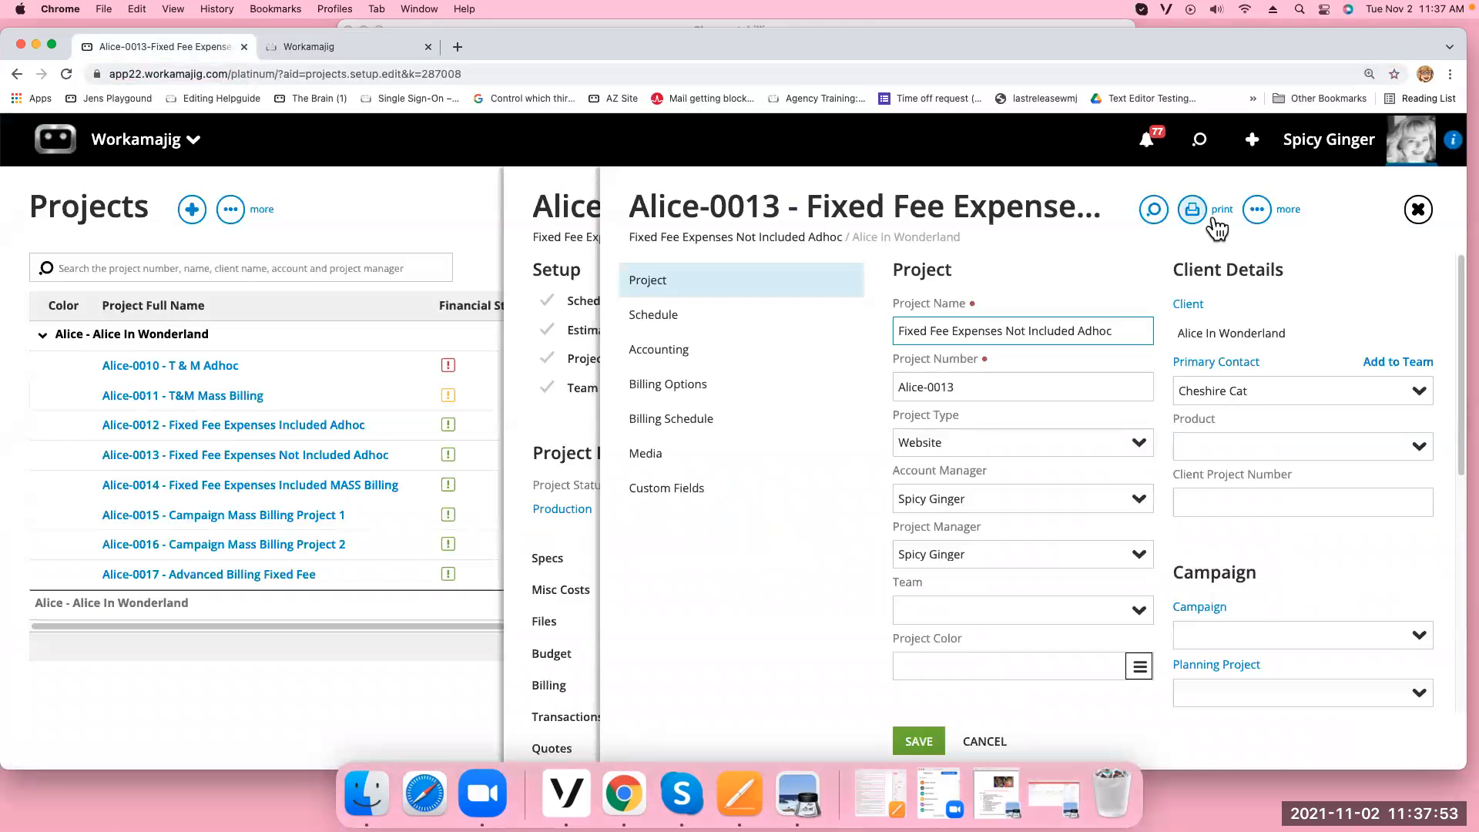
{"action": "left_click", "coordinate": [1323, 158]}
{"action": "left_click", "coordinate": [1320, 147]}
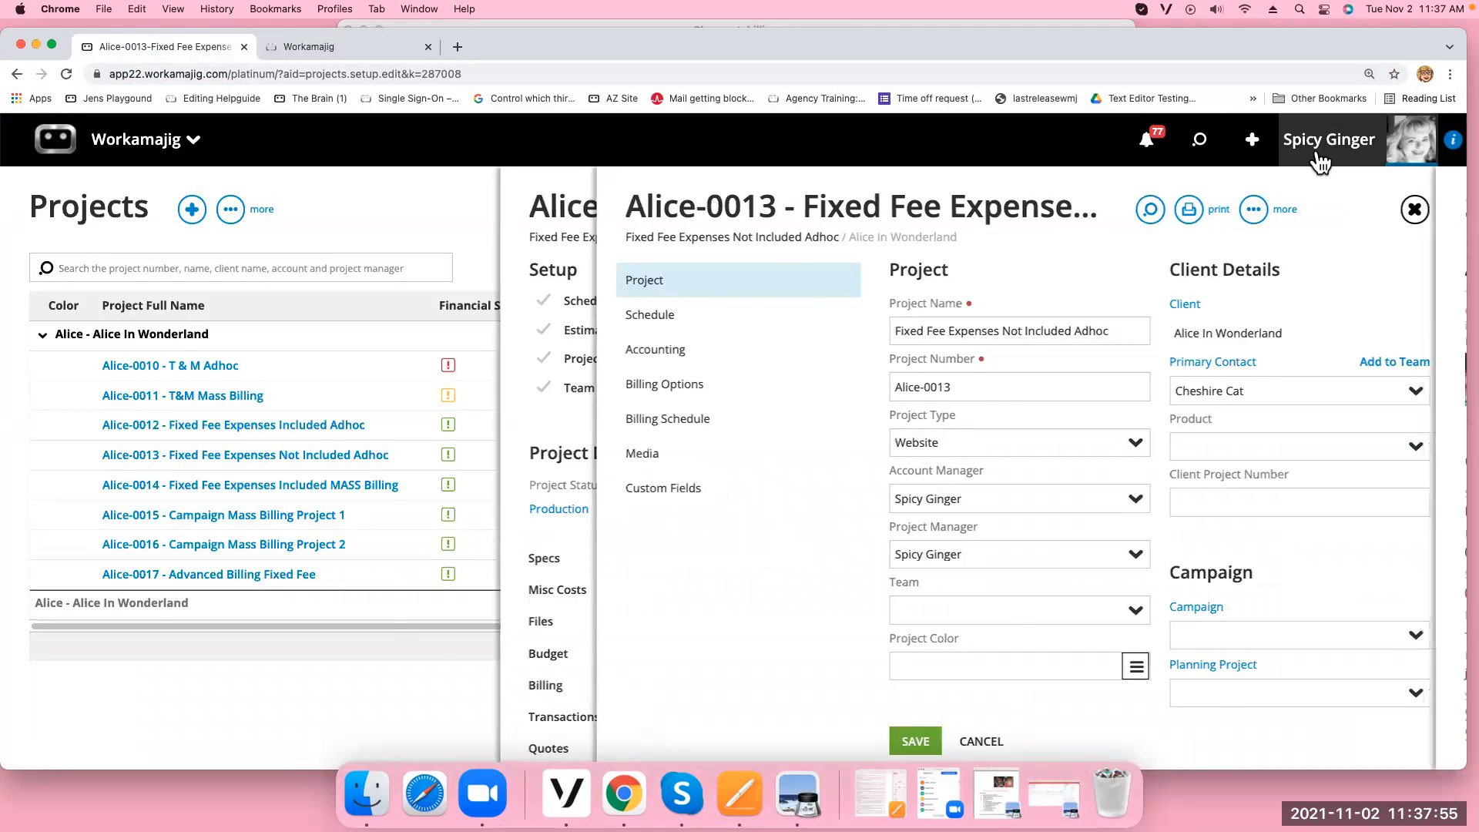
Open the release notes and read release 21.05.16.0000, highlighting the Billing Worksheets and Client Invoices notes
{"action": "left_click", "coordinate": [930, 211]}
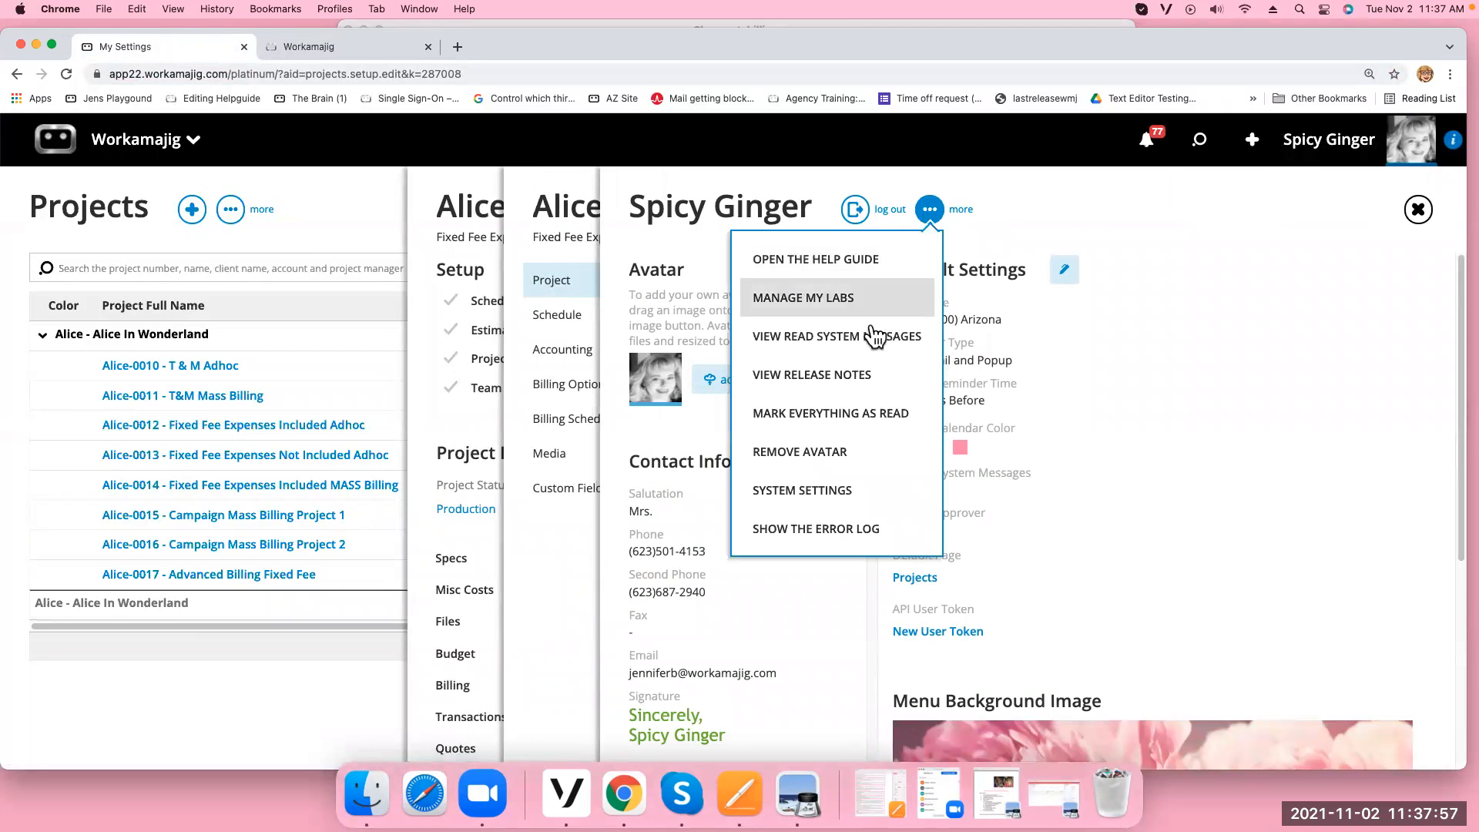
{"action": "left_click", "coordinate": [832, 377]}
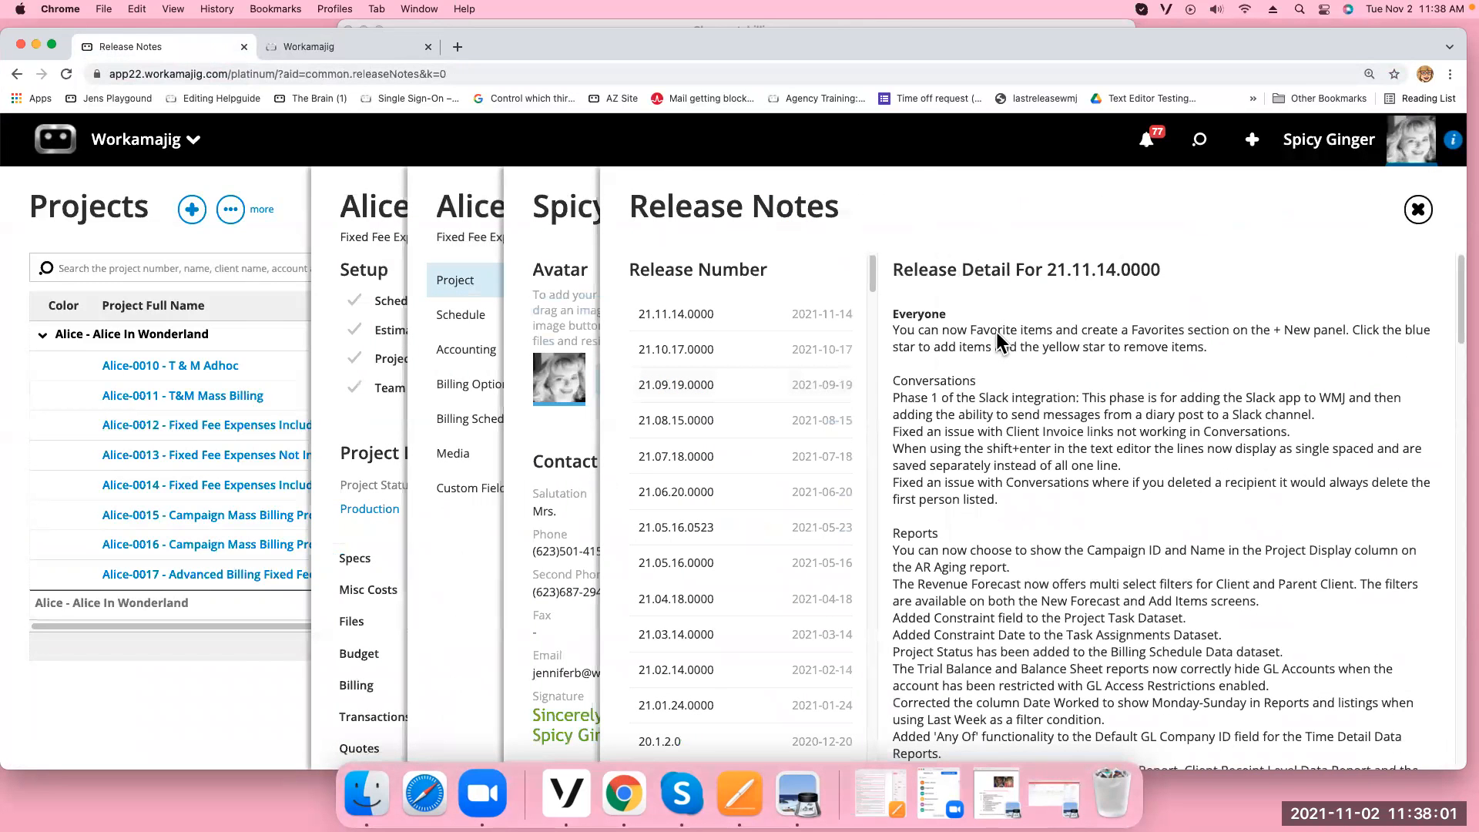
{"action": "scroll", "coordinate": [1021, 585], "scroll_direction": "down", "scroll_amount": 5}
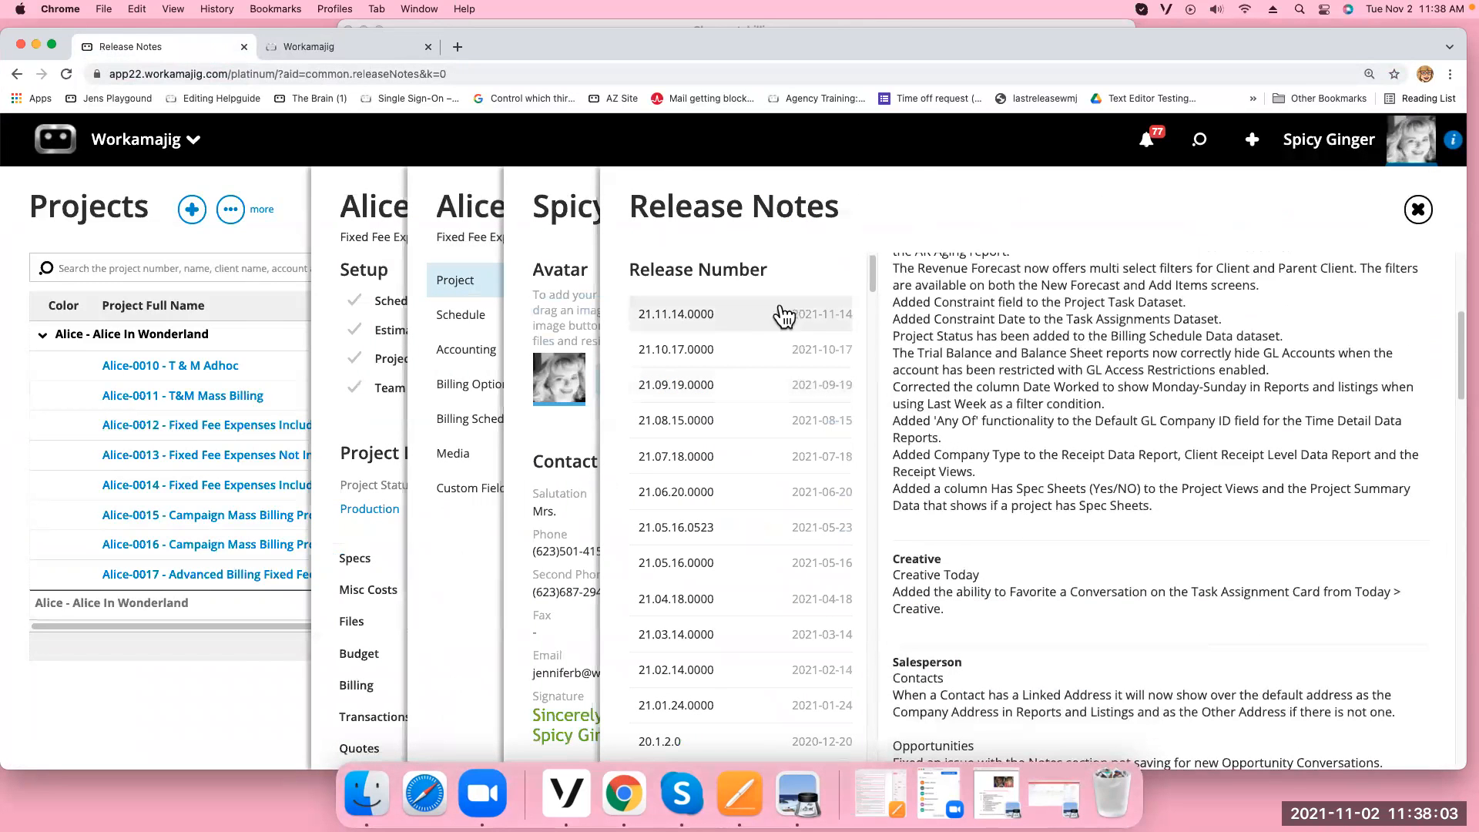
{"action": "scroll", "coordinate": [1122, 571], "scroll_direction": "down", "scroll_amount": 10}
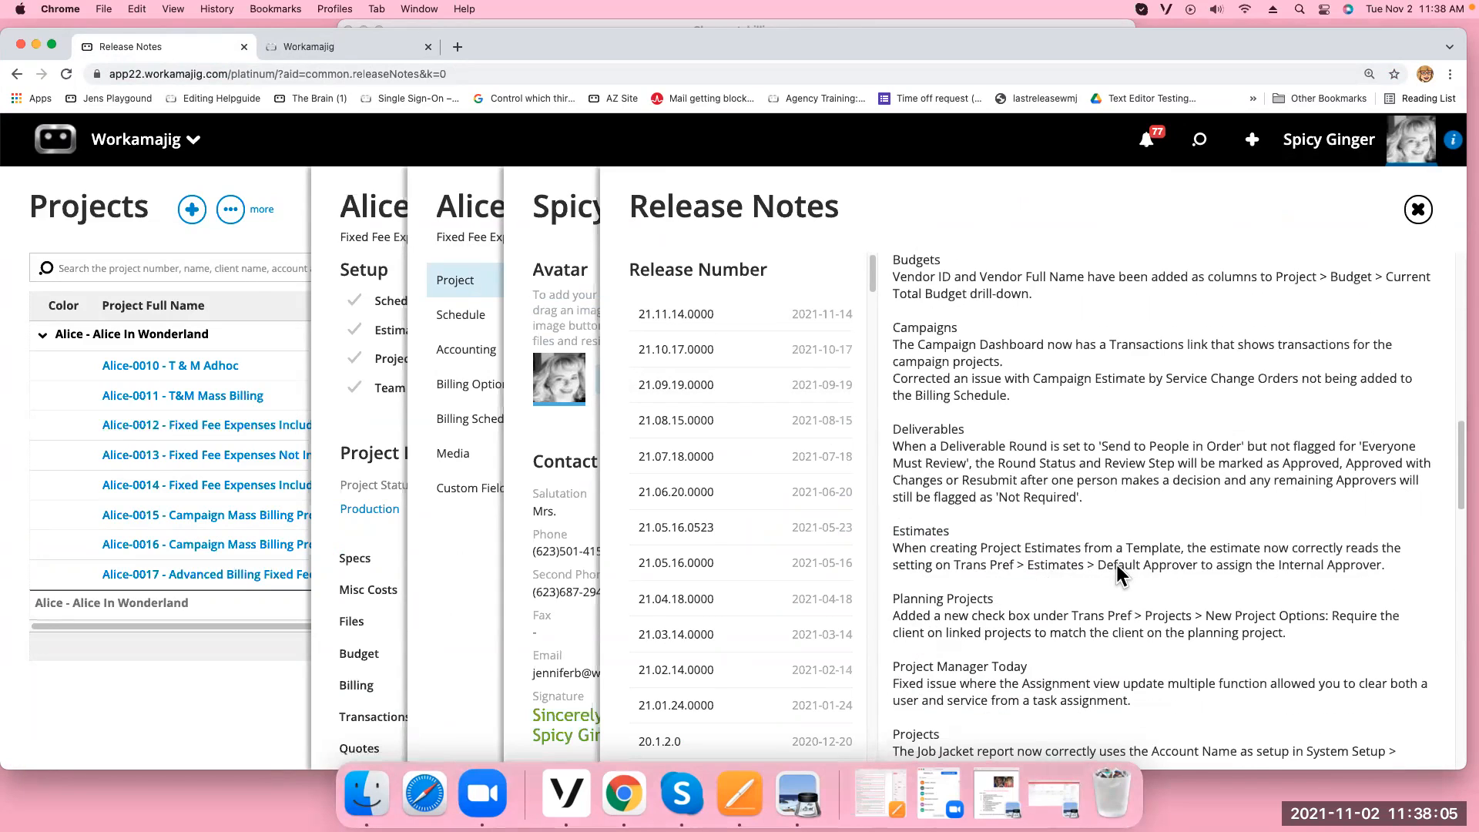
{"action": "scroll", "coordinate": [1117, 561], "scroll_direction": "down", "scroll_amount": 5}
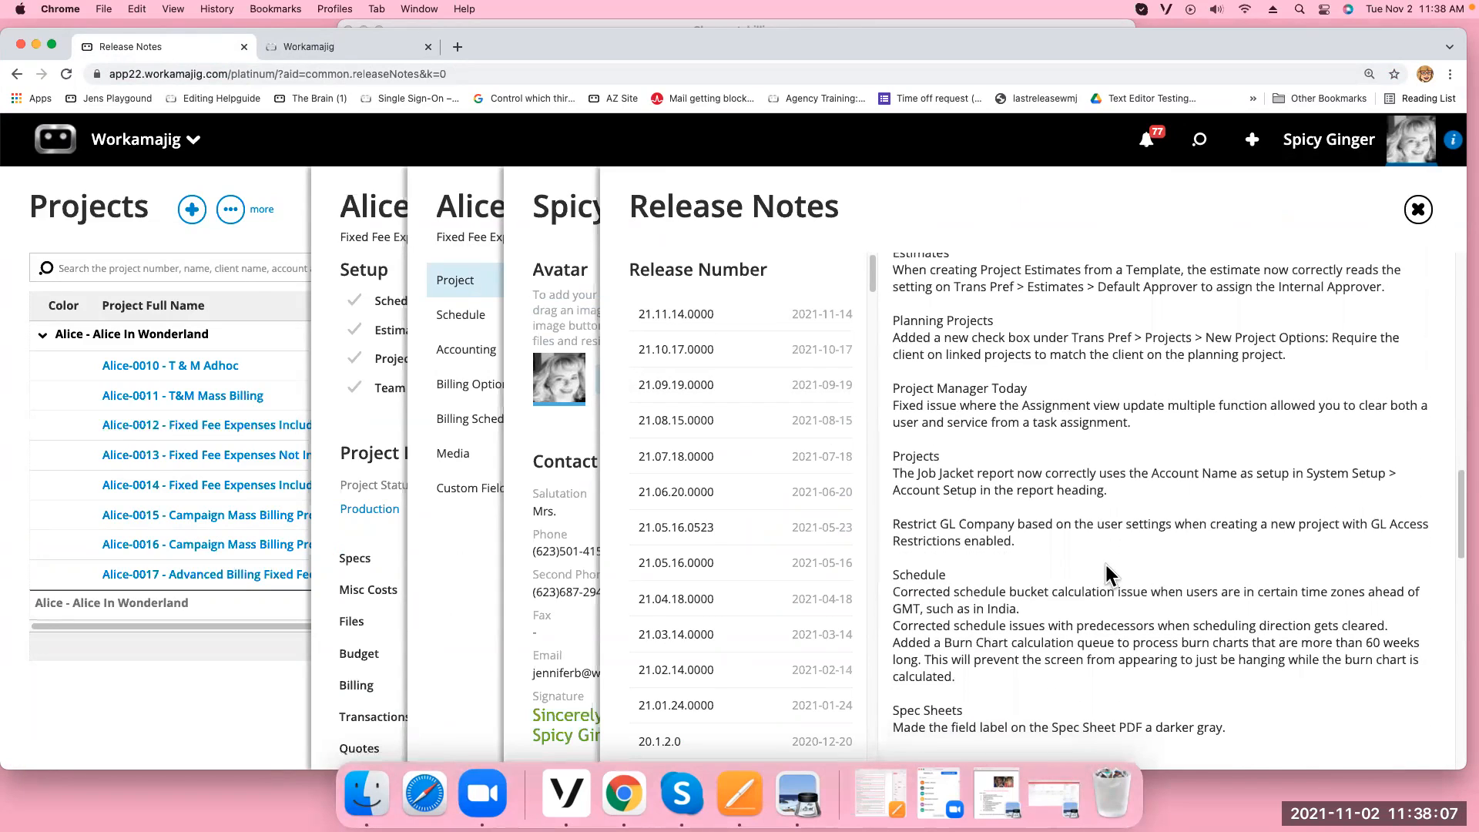
{"action": "scroll", "coordinate": [1103, 570], "scroll_direction": "down", "scroll_amount": 7}
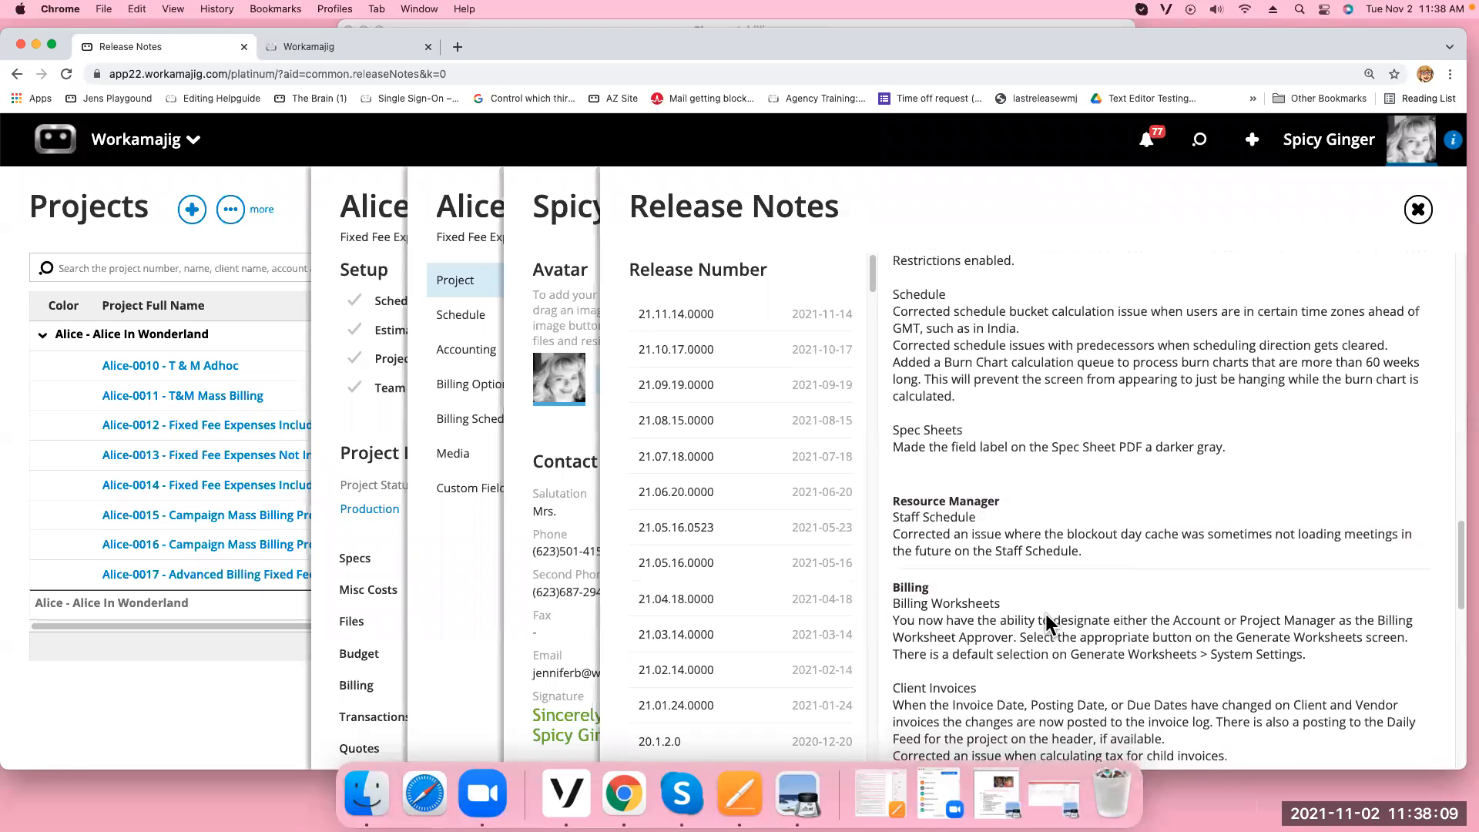
{"action": "left_click_drag", "start_coordinate": [890, 455], "coordinate": [1428, 530]}
{"action": "left_click_drag", "start_coordinate": [894, 560], "coordinate": [1336, 624]}
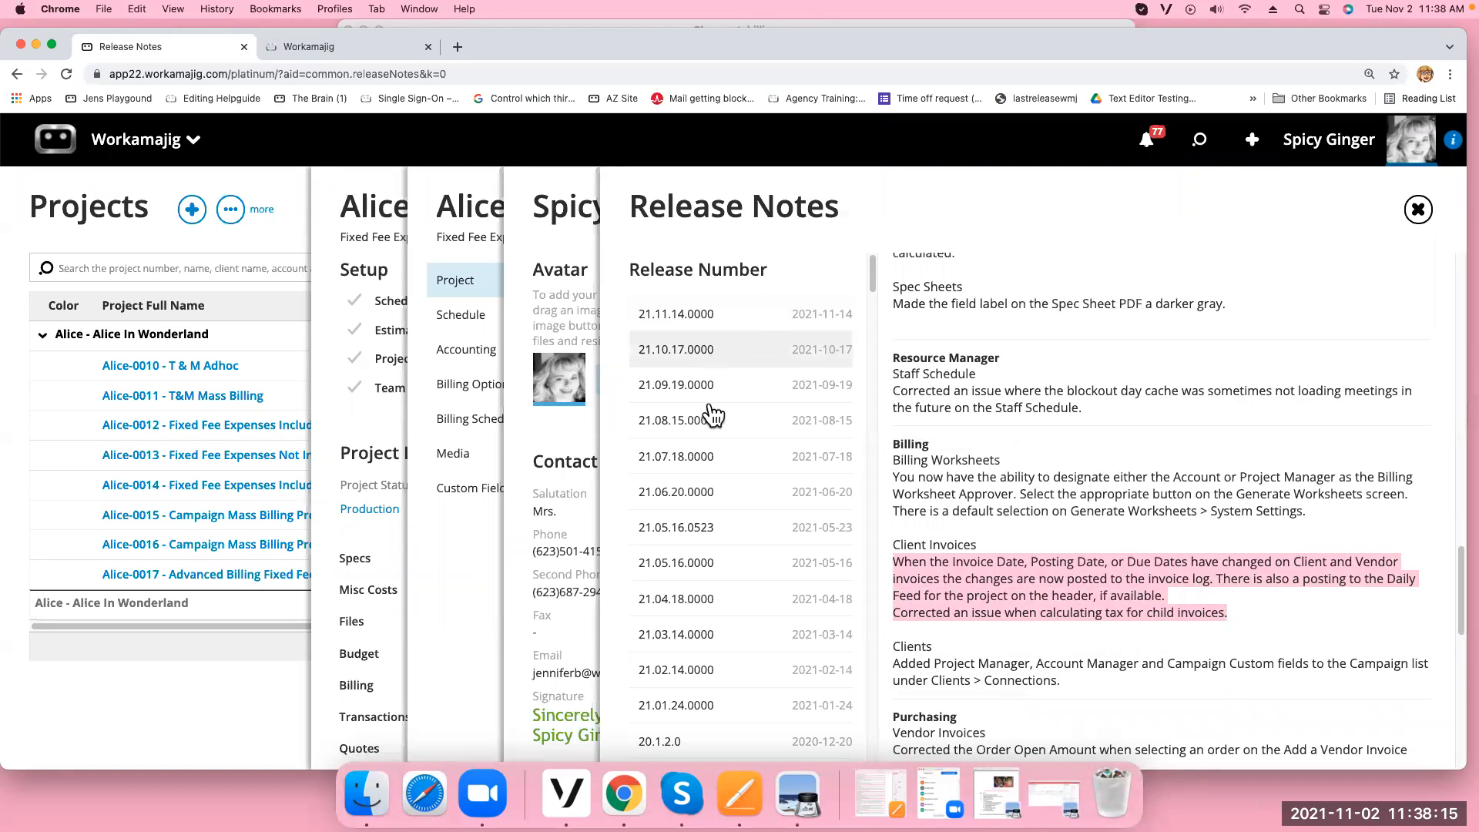
{"action": "left_click", "coordinate": [692, 575]}
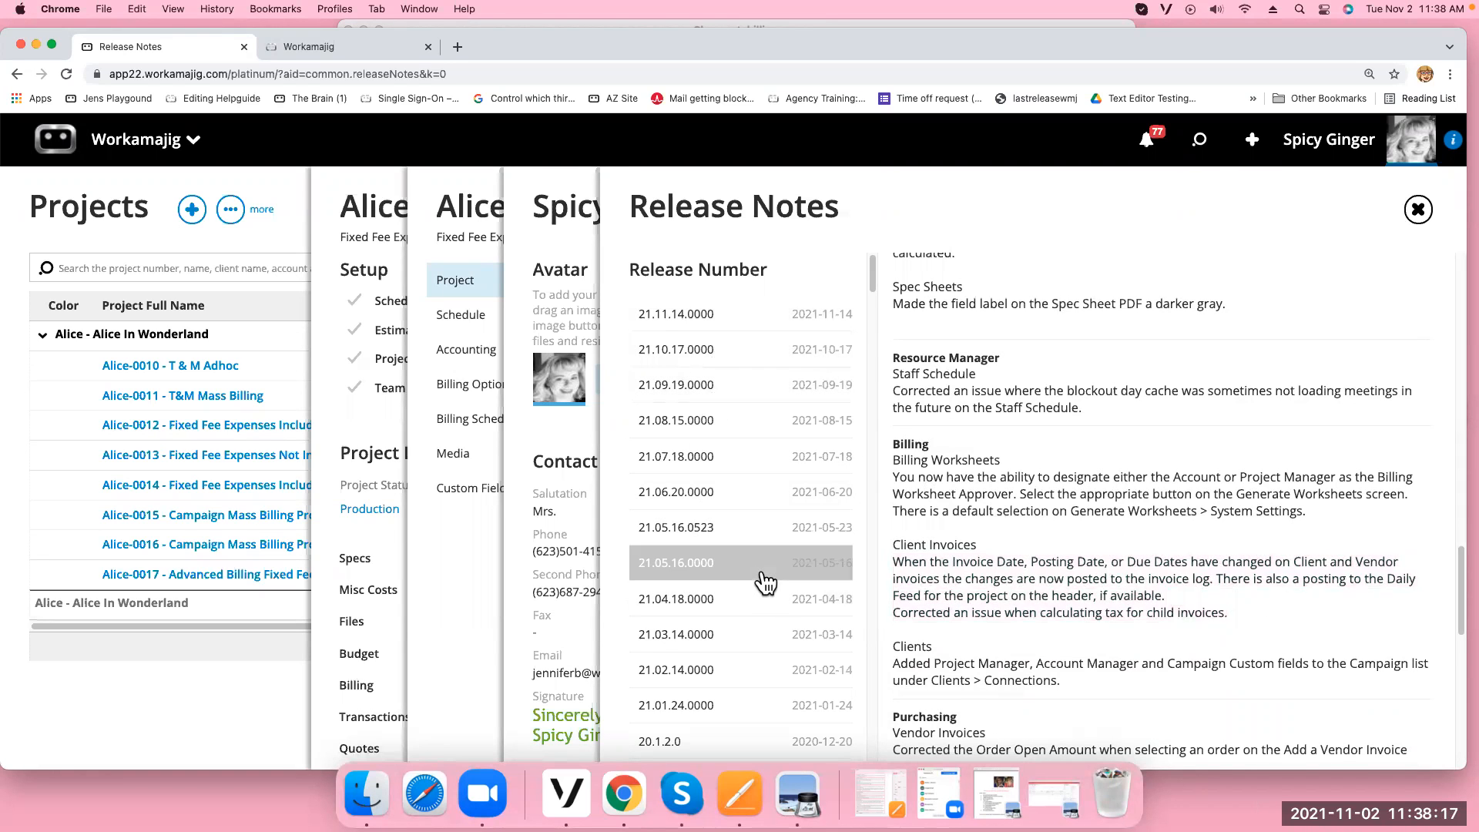
{"action": "scroll", "coordinate": [1063, 551], "scroll_direction": "down", "scroll_amount": 4}
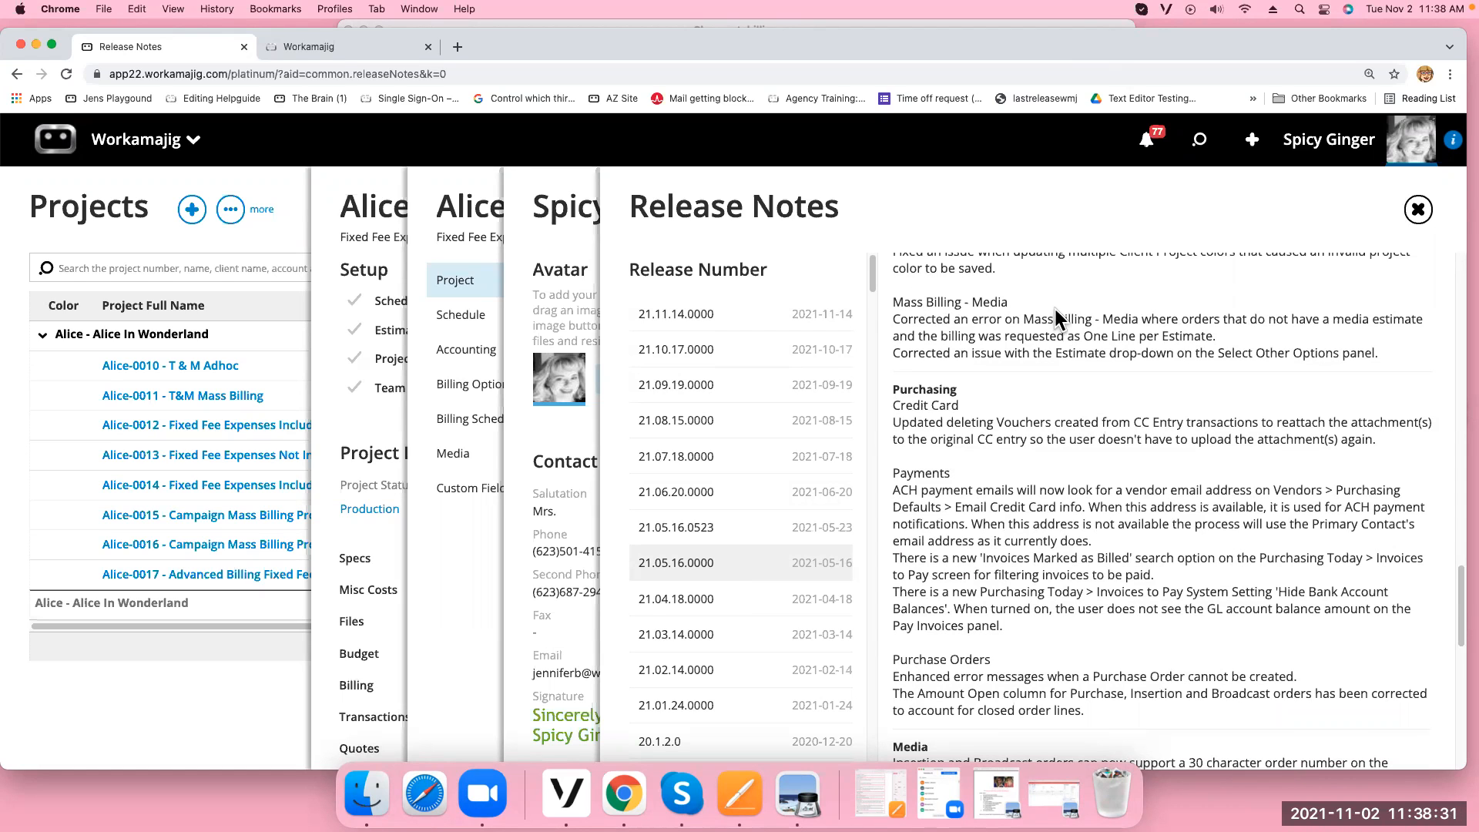
{"action": "left_click", "coordinate": [151, 150]}
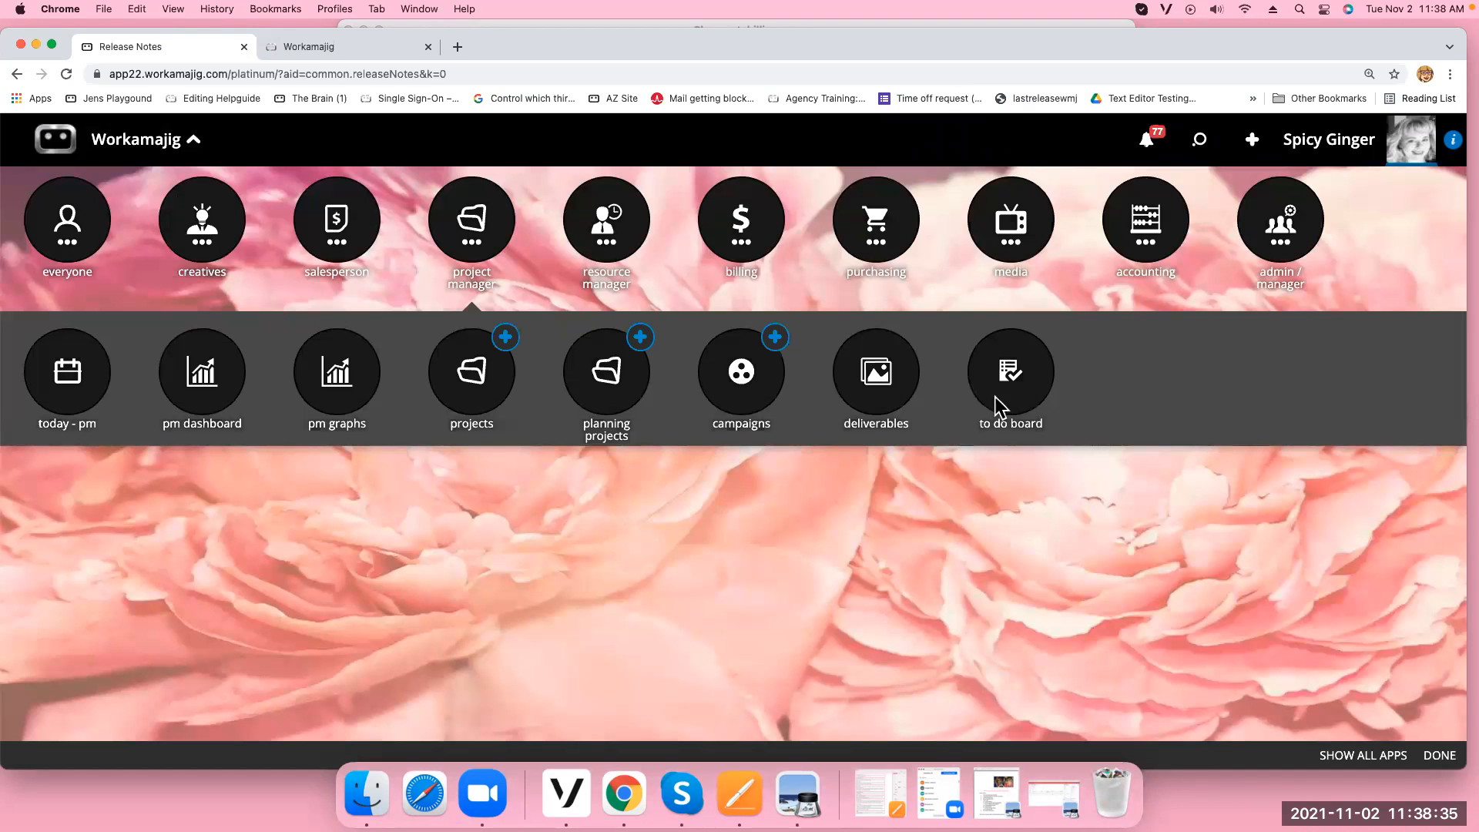
Open System Setup's Transaction Preferences and show the Projects options
{"action": "left_click", "coordinate": [1291, 225]}
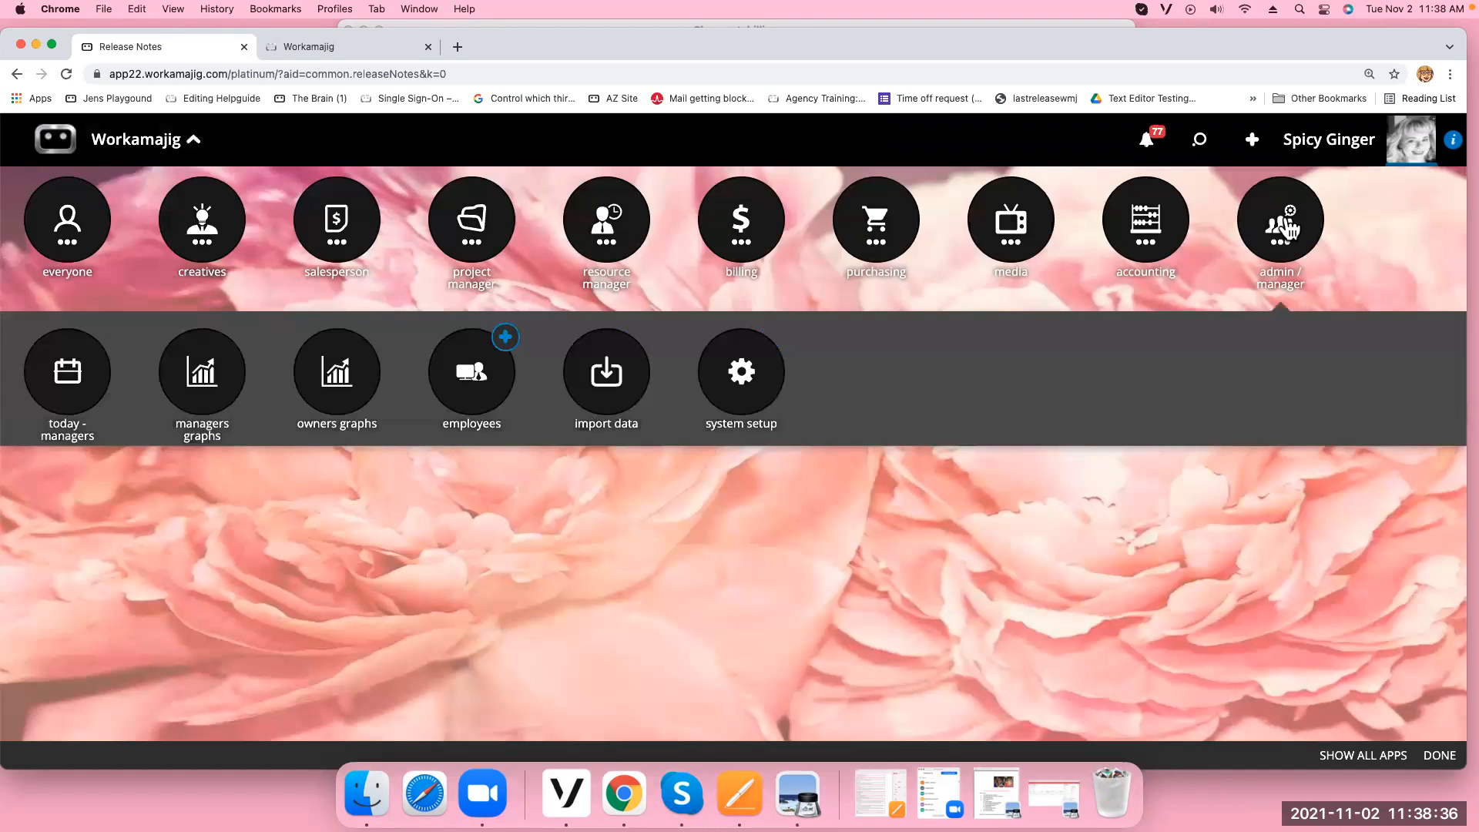
{"action": "left_click", "coordinate": [748, 379]}
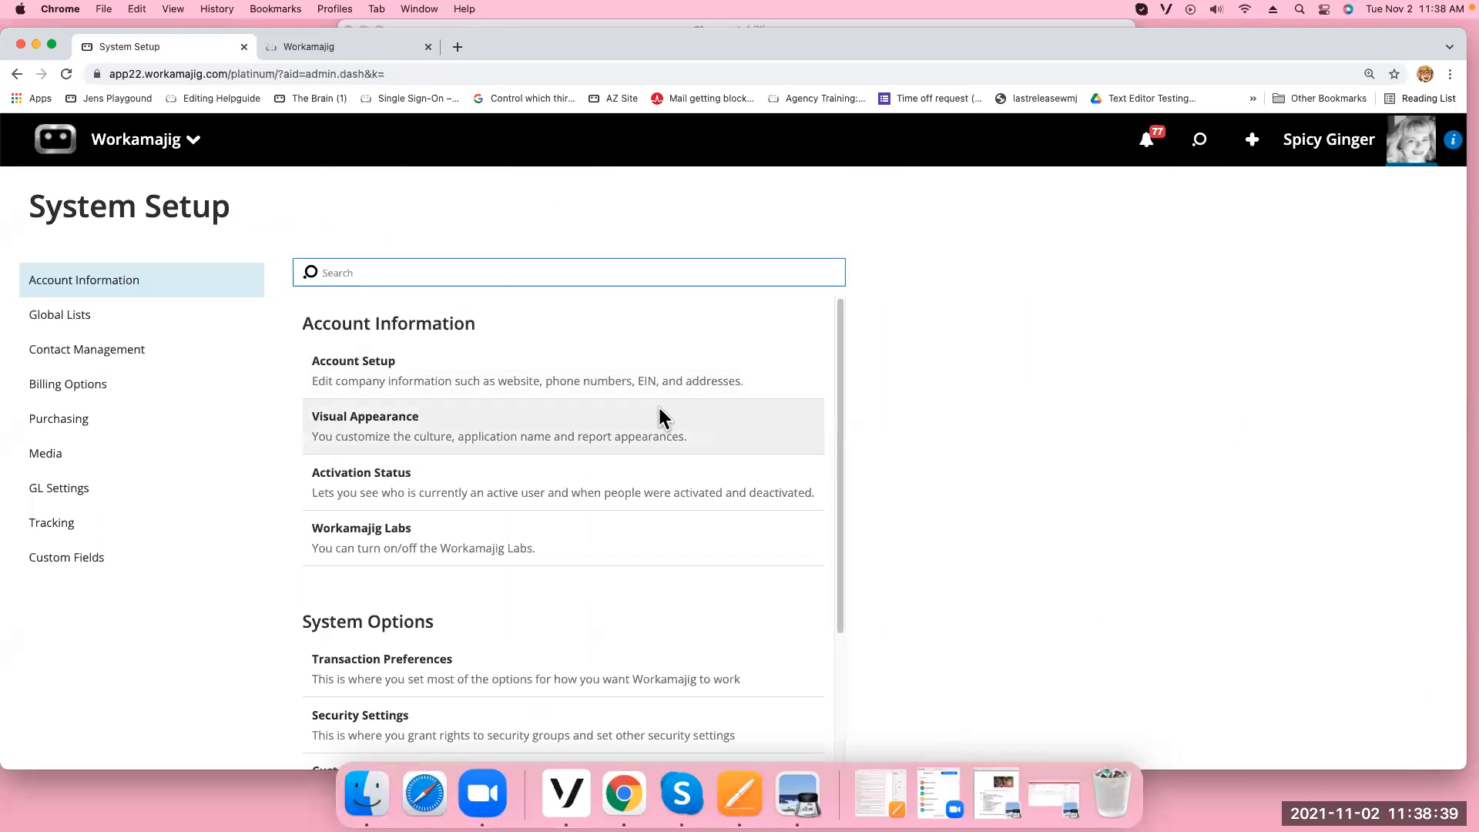
{"action": "left_click", "coordinate": [413, 658]}
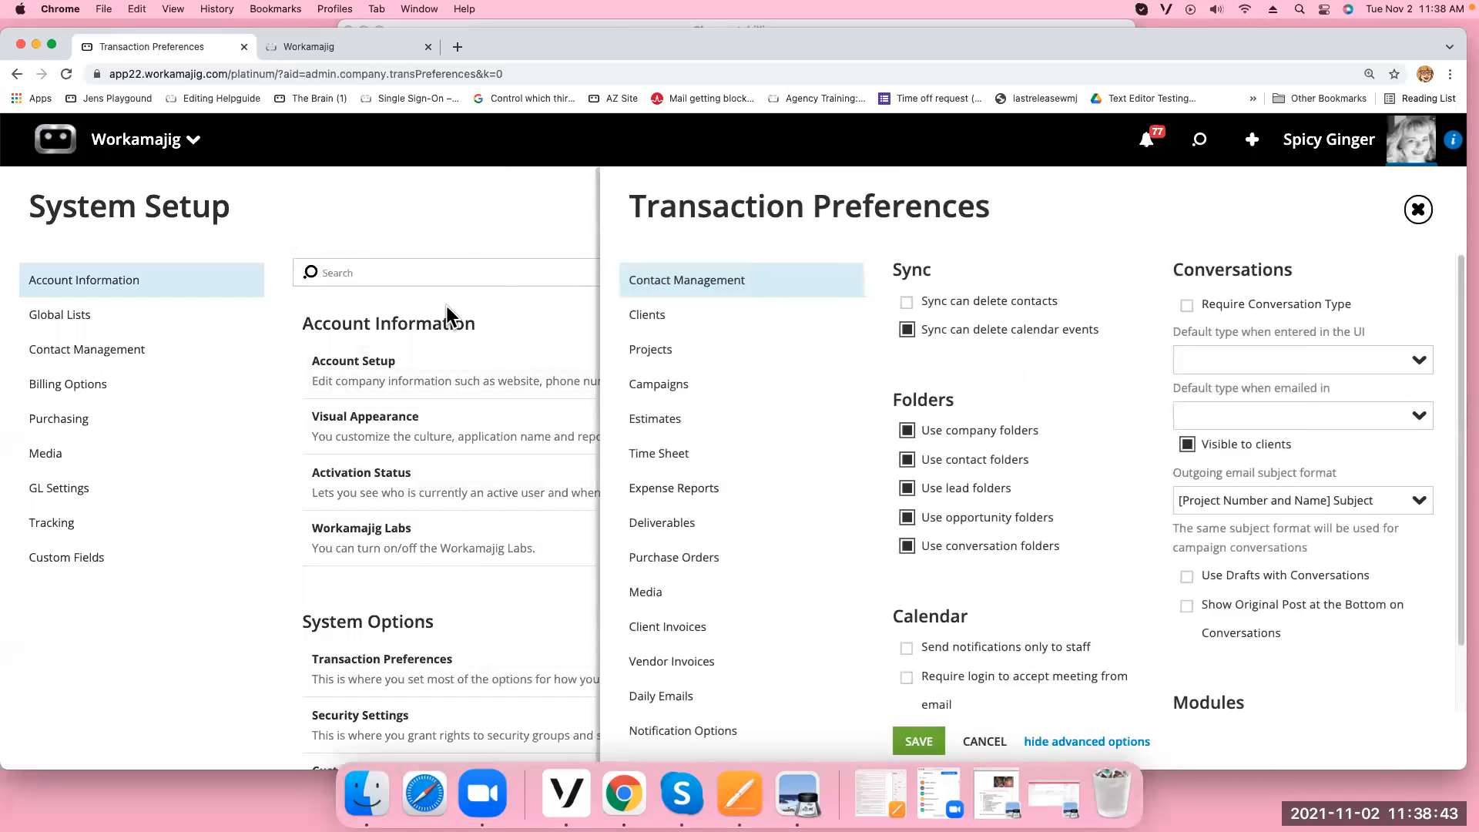
{"action": "left_click", "coordinate": [685, 361]}
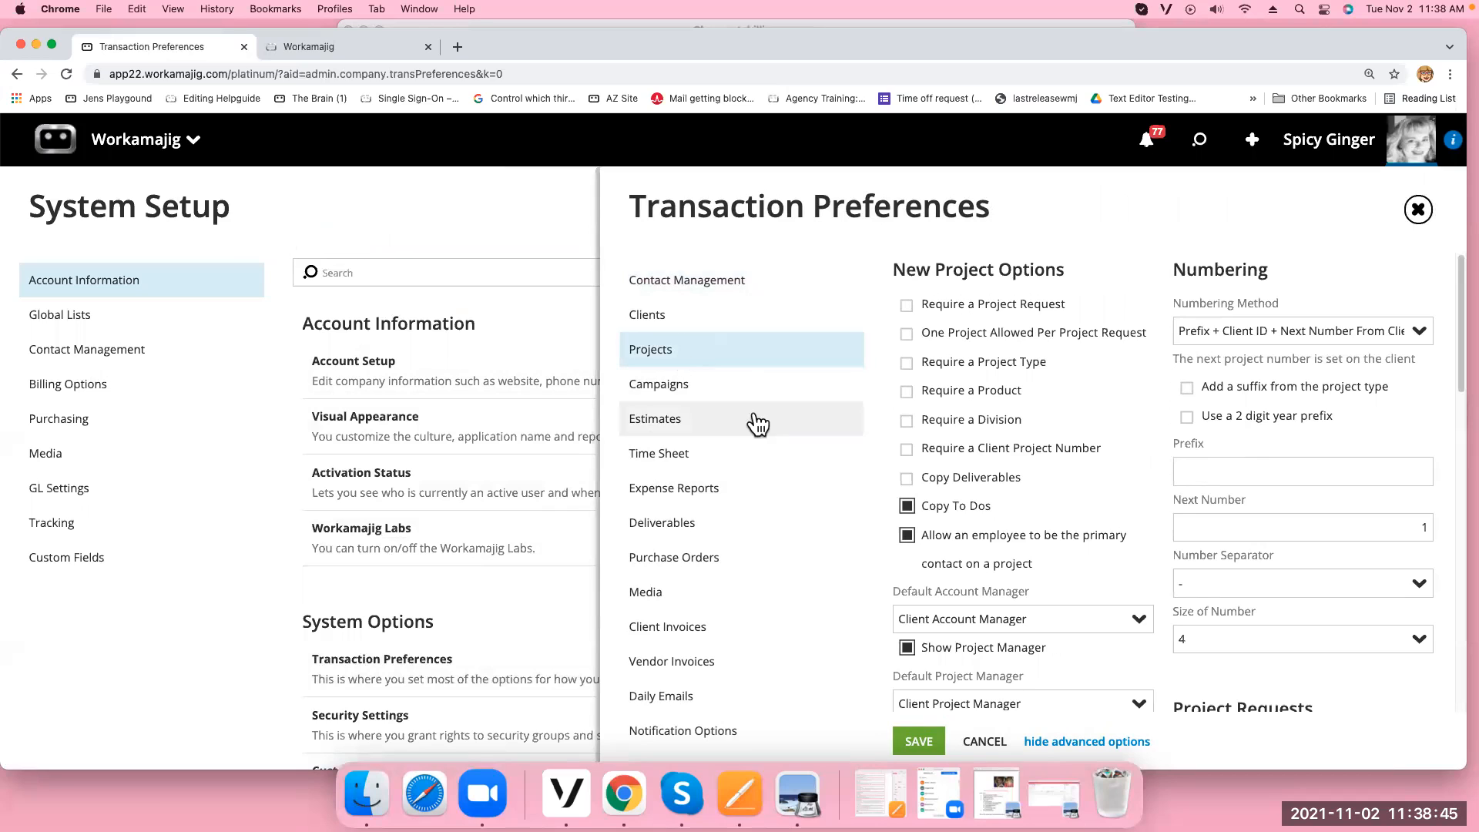
{"action": "scroll", "coordinate": [1044, 534], "scroll_direction": "down", "scroll_amount": 2}
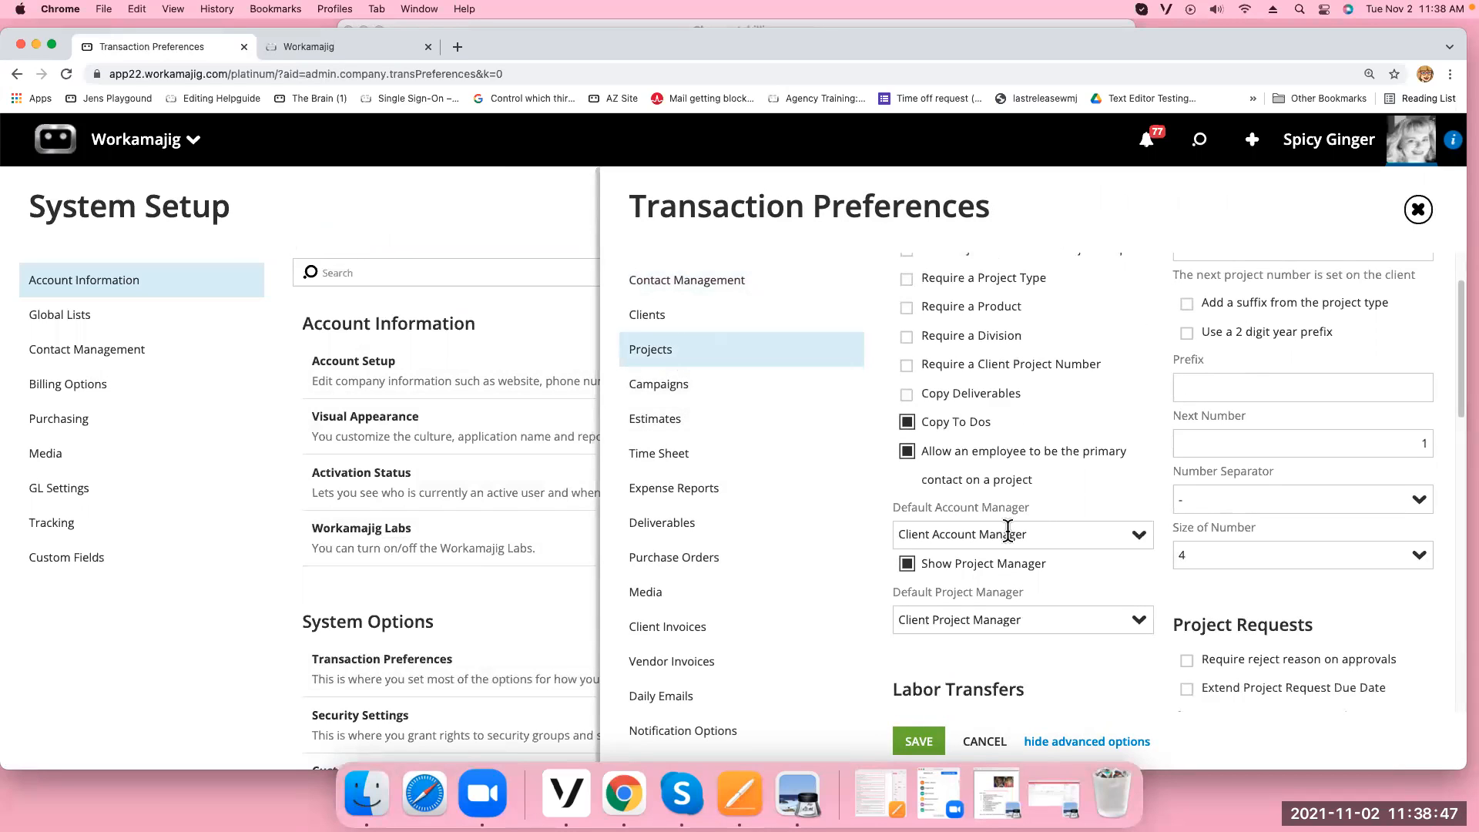
Toggle Show Project Manager off and back on, keep Client Project Manager as default, and close
{"action": "left_click", "coordinate": [908, 566]}
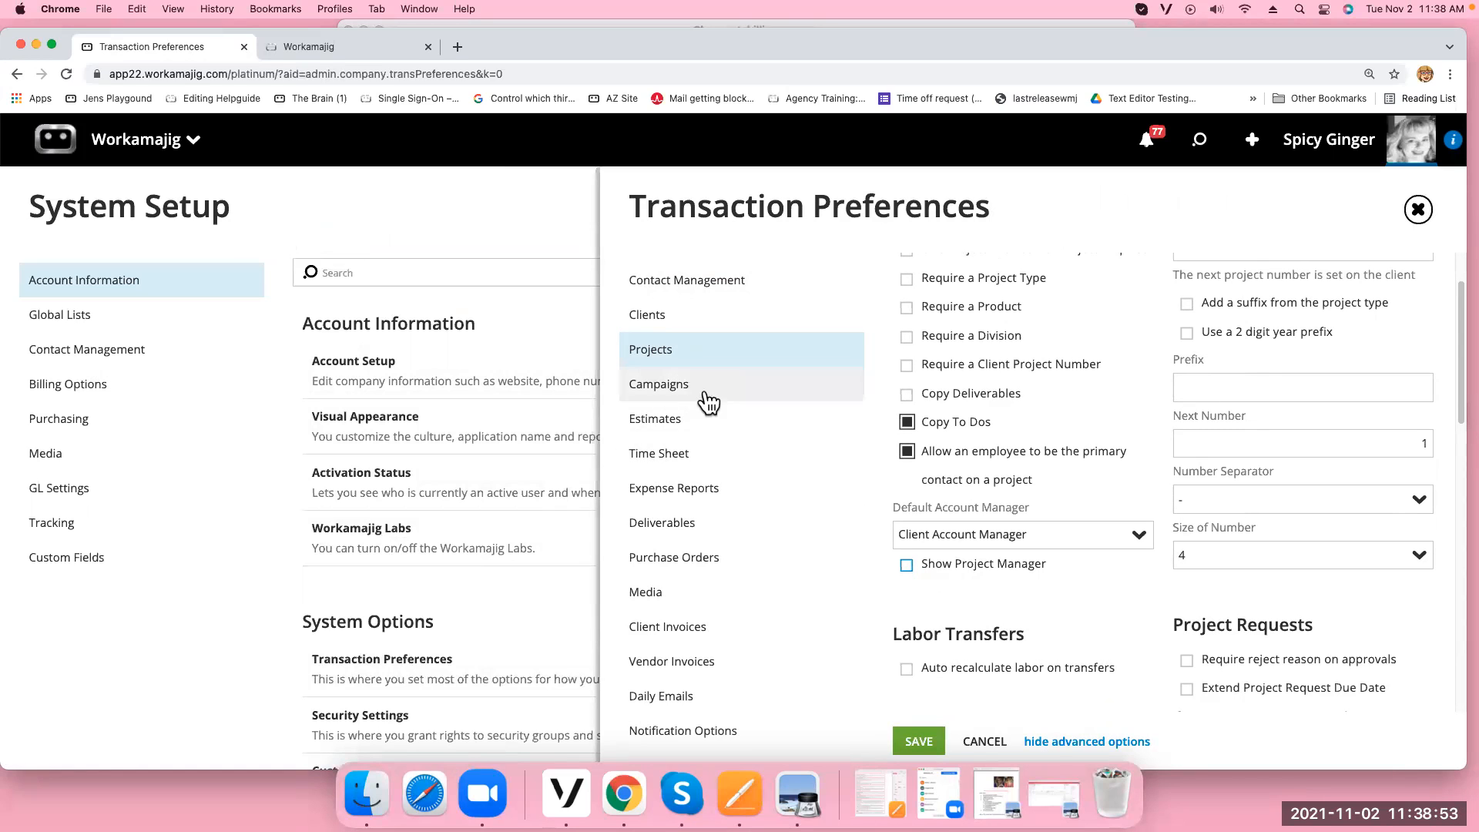
{"action": "left_click", "coordinate": [907, 567]}
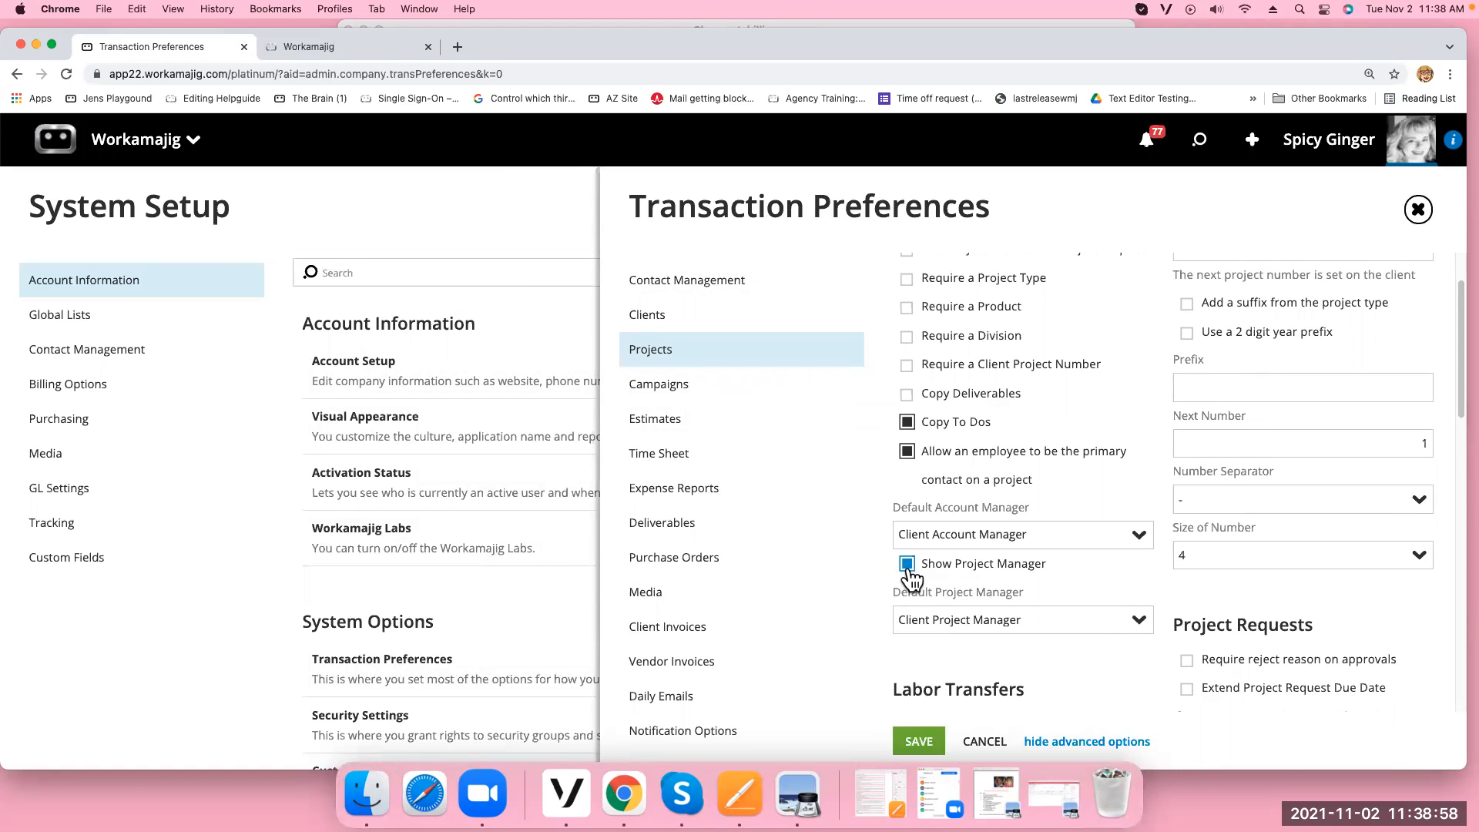
{"action": "left_click", "coordinate": [1139, 624]}
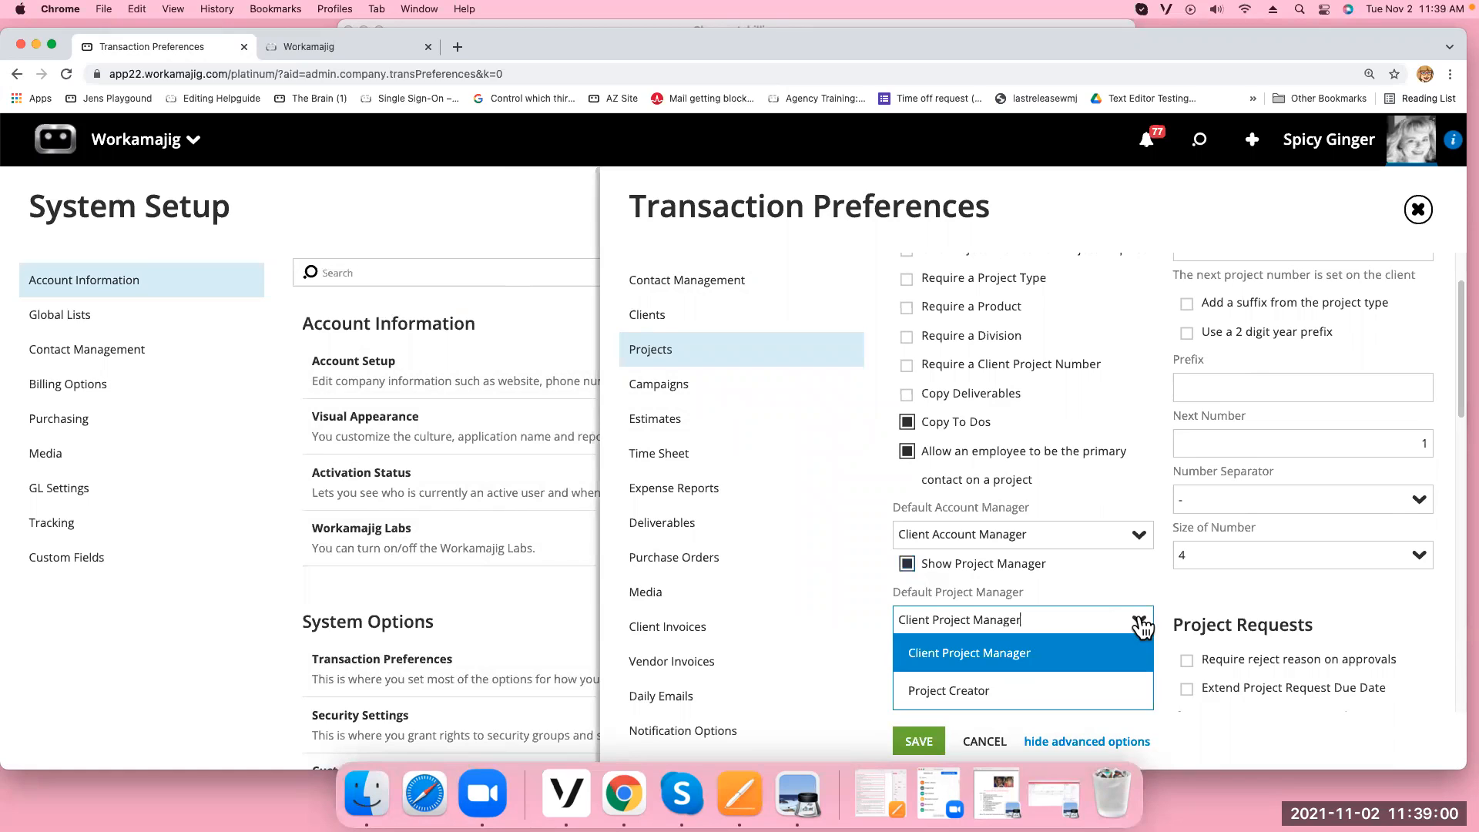
{"action": "left_click", "coordinate": [963, 653]}
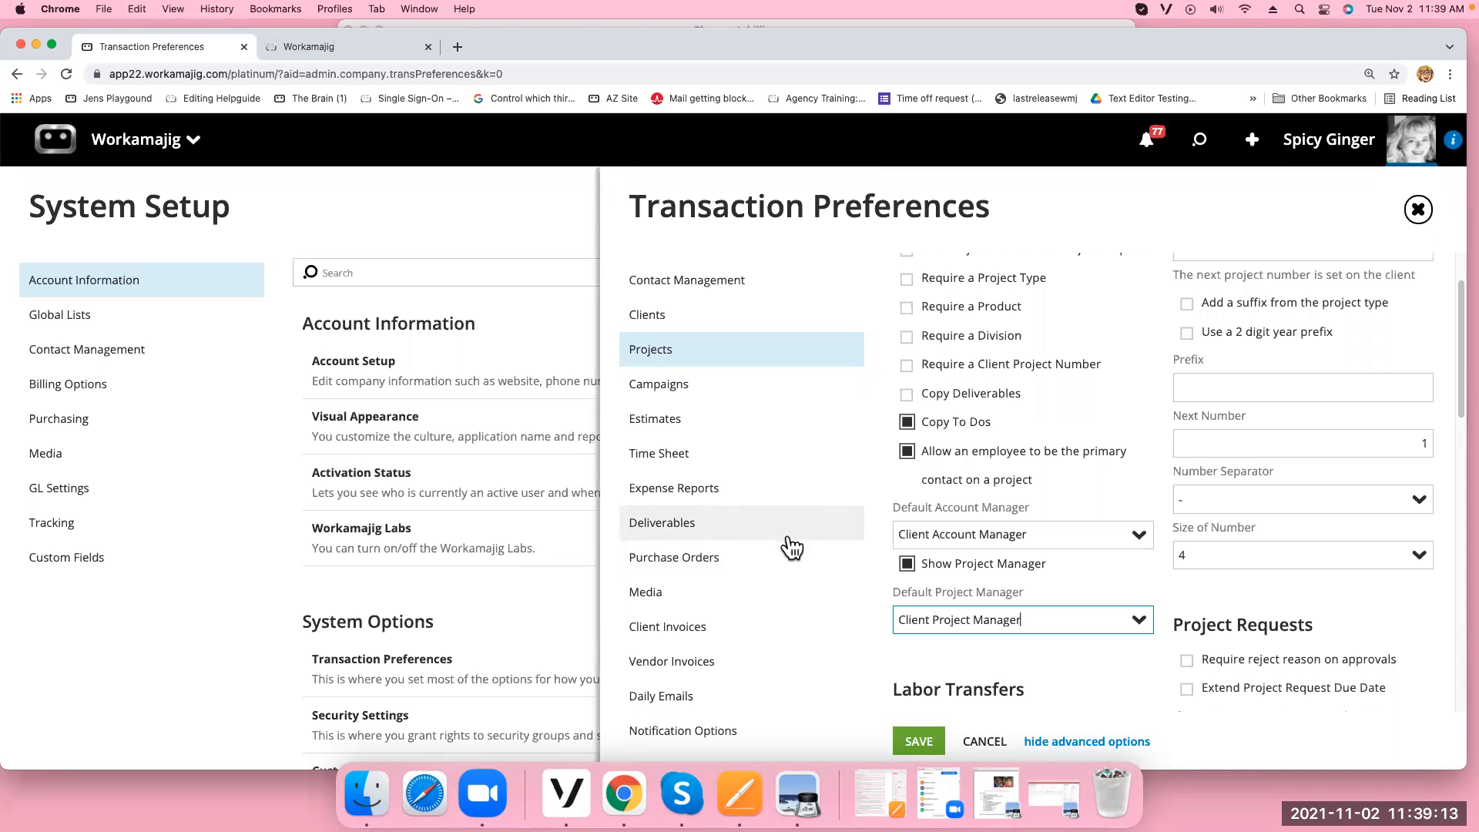
{"action": "left_click", "coordinate": [1418, 209]}
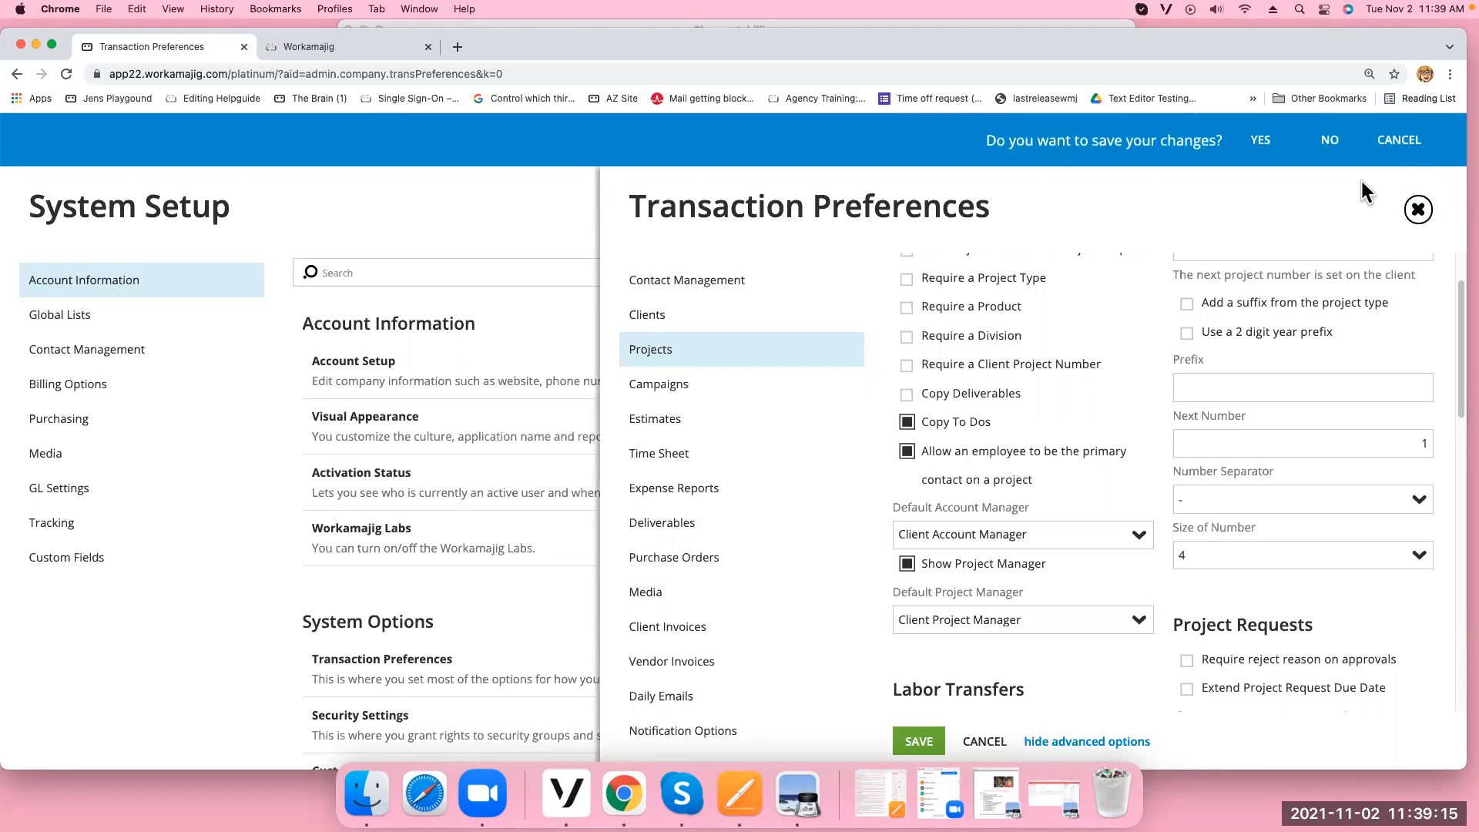
{"action": "left_click", "coordinate": [1324, 146]}
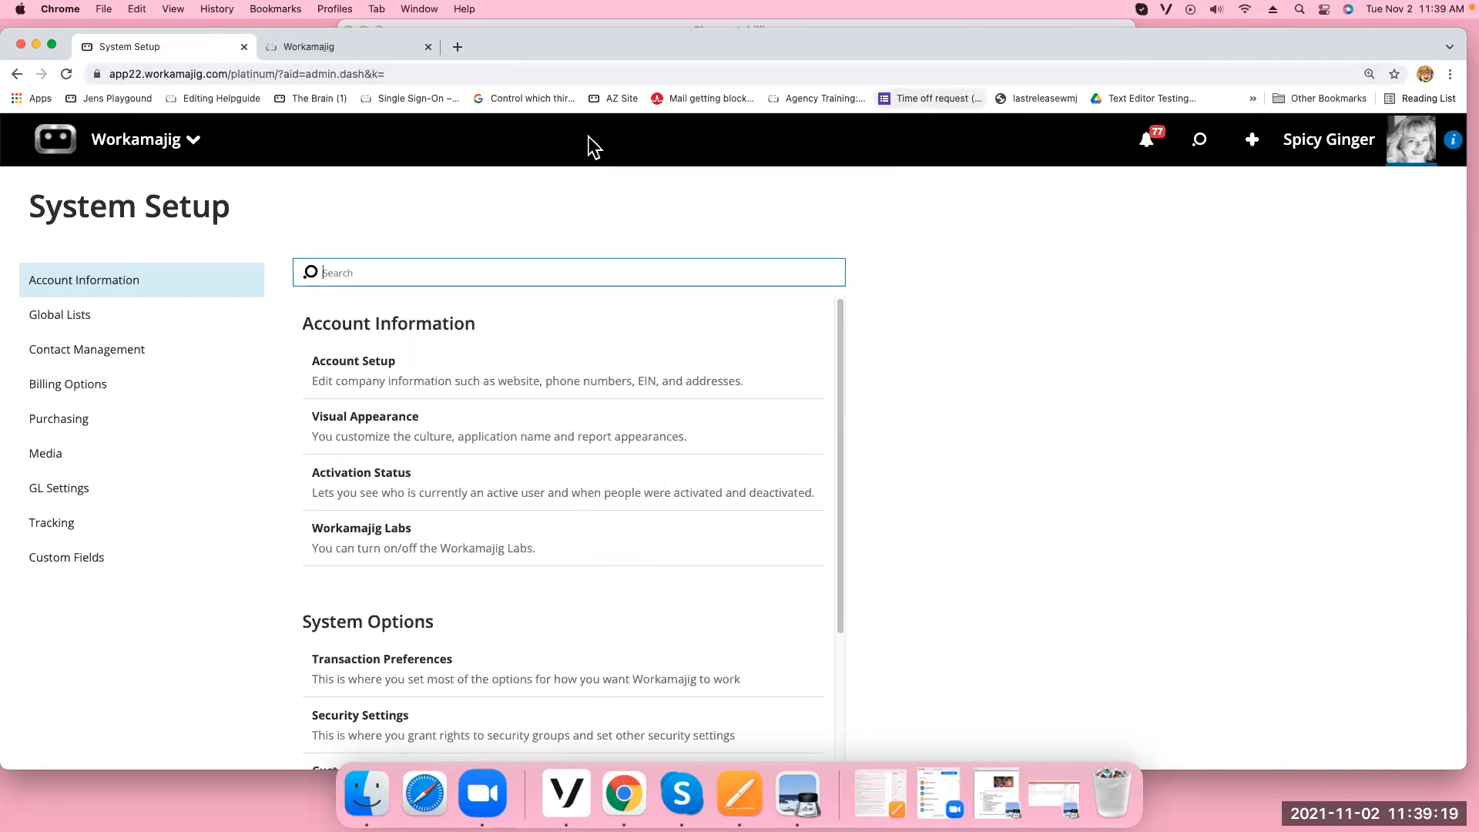
{"action": "left_click", "coordinate": [126, 143]}
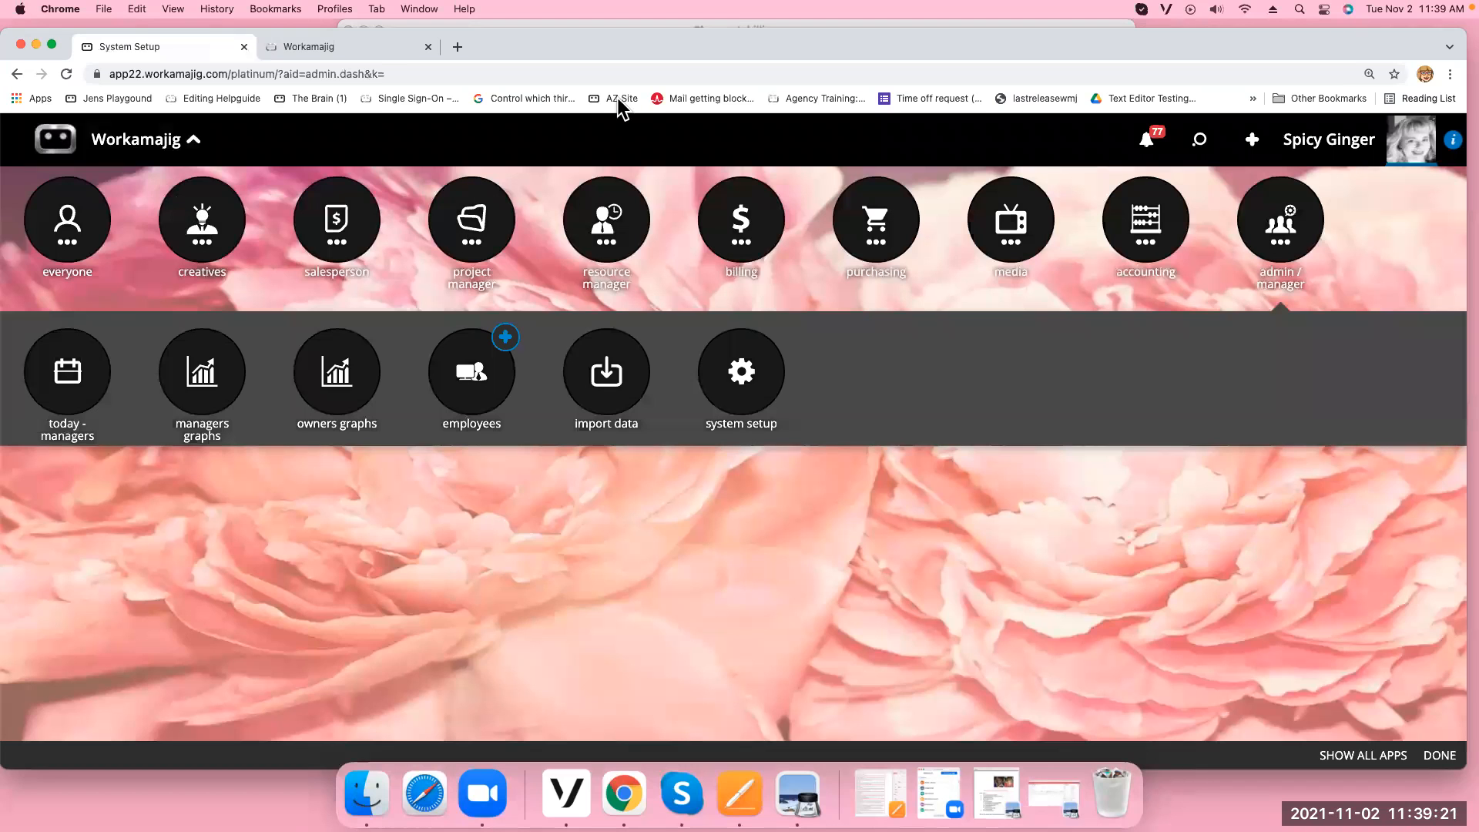
Open the Projects list and set Alice-0013's billing status to Ready for Estimate Billing
{"action": "left_click", "coordinate": [471, 227]}
{"action": "left_click", "coordinate": [471, 366]}
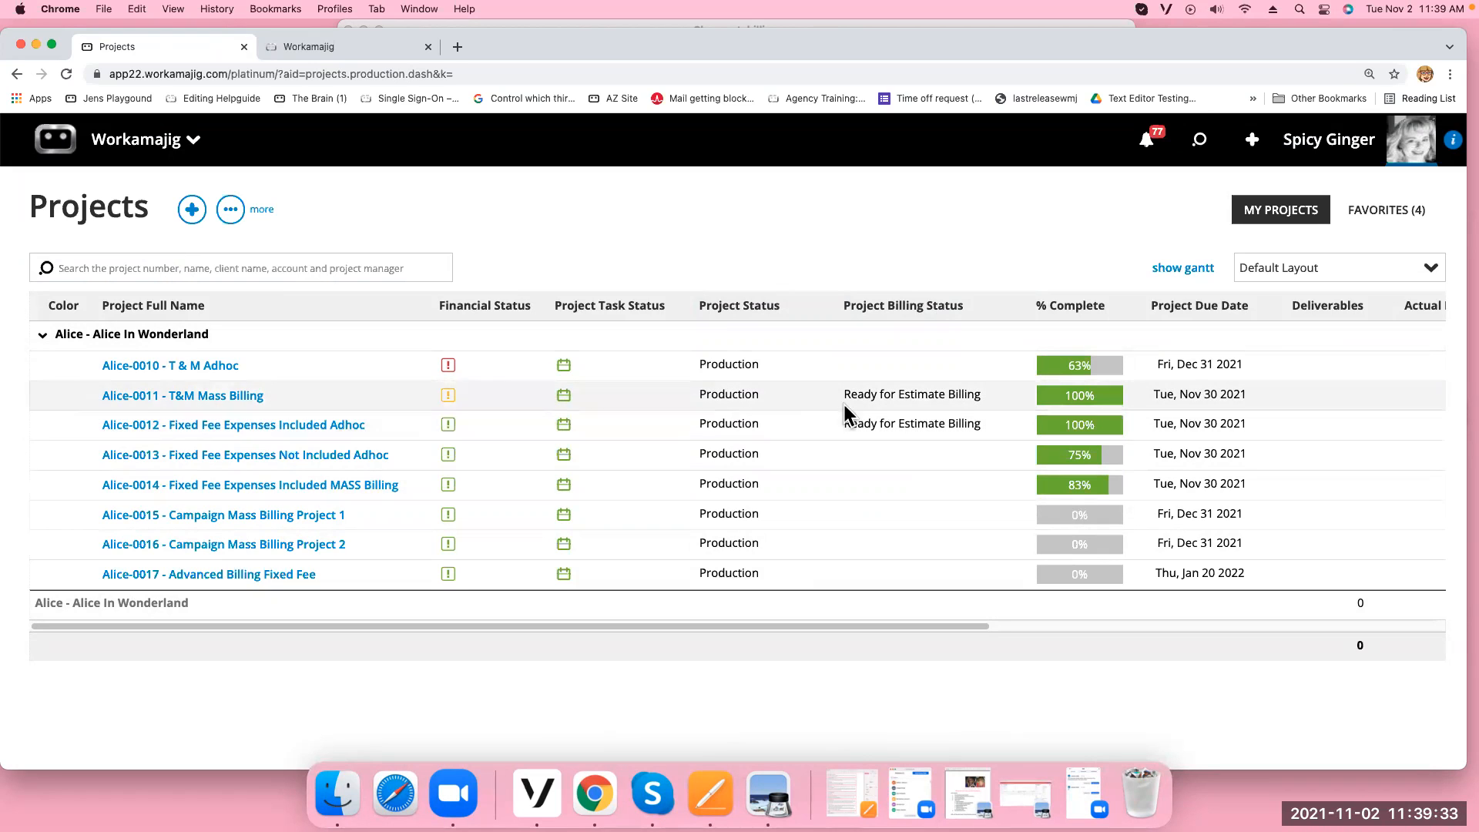
{"action": "left_click", "coordinate": [870, 455]}
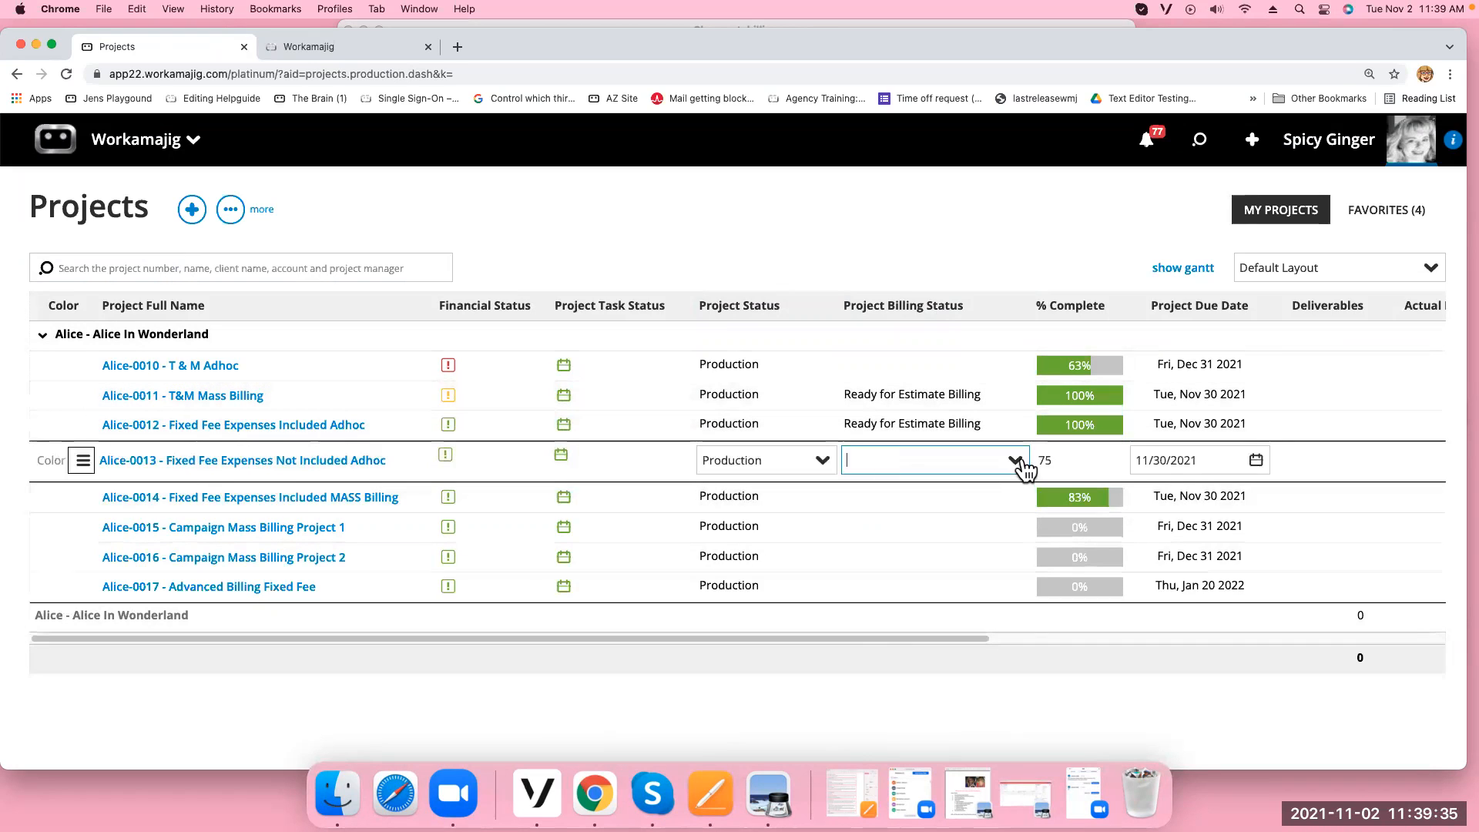
{"action": "left_click", "coordinate": [1018, 462]}
{"action": "left_click", "coordinate": [888, 647]}
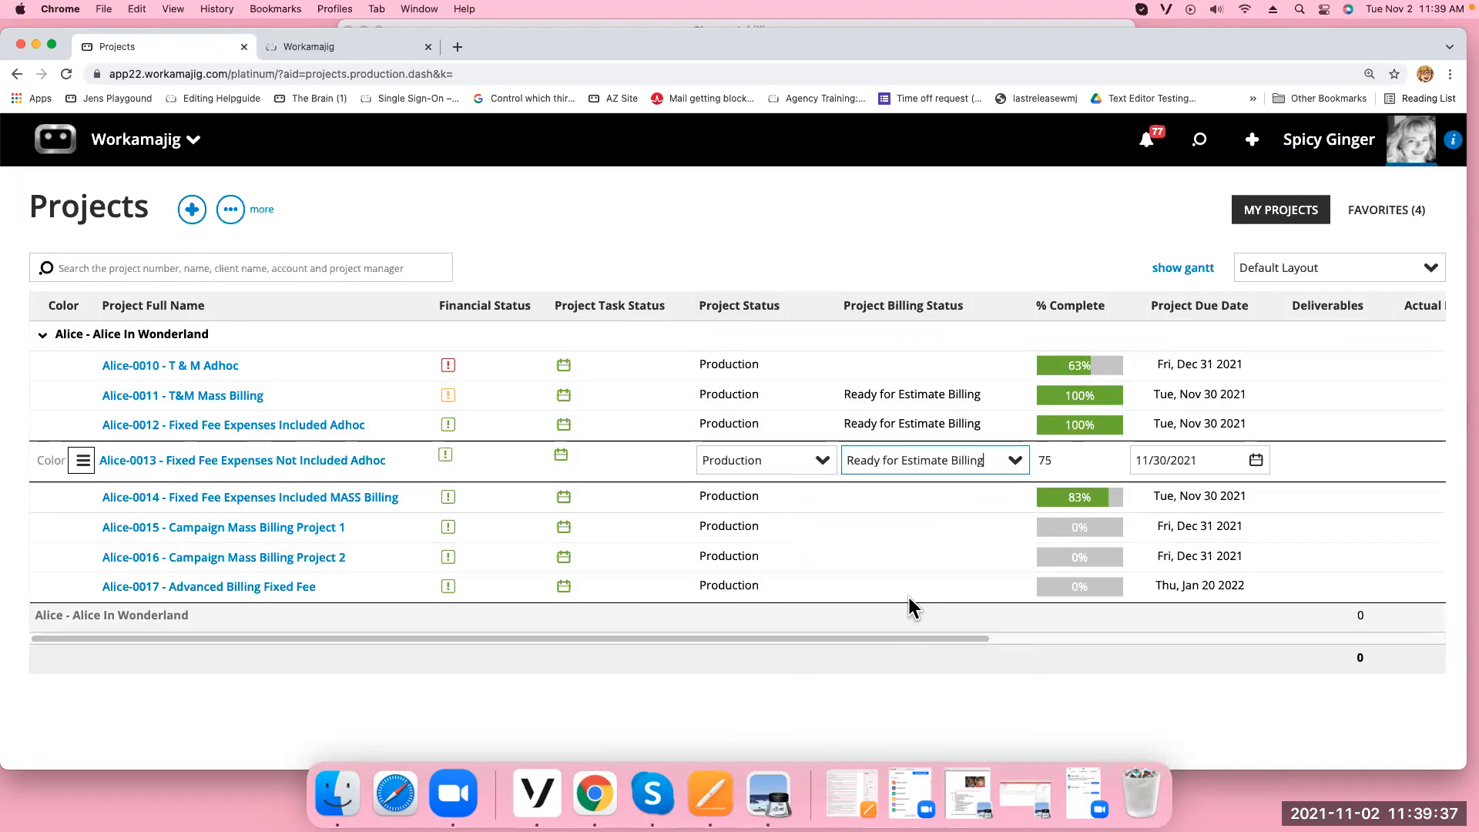
{"action": "left_click", "coordinate": [928, 495]}
Leave Alice-0014 at In Production, then cancel leaving for Today - Billing to stay on Projects
{"action": "left_click", "coordinate": [1015, 499]}
{"action": "left_click", "coordinate": [865, 634]}
{"action": "left_click", "coordinate": [167, 146]}
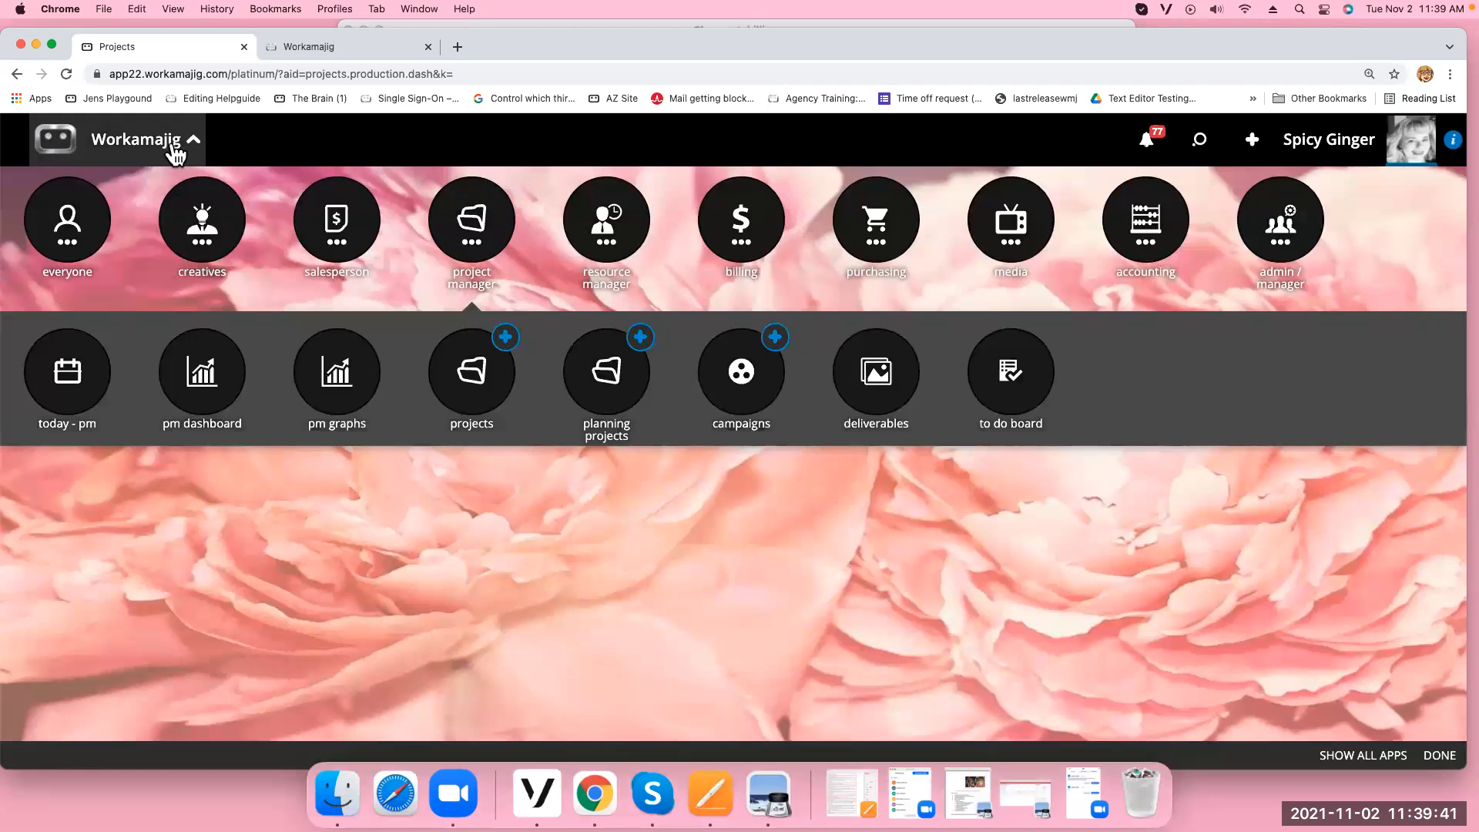
{"action": "left_click", "coordinate": [758, 242]}
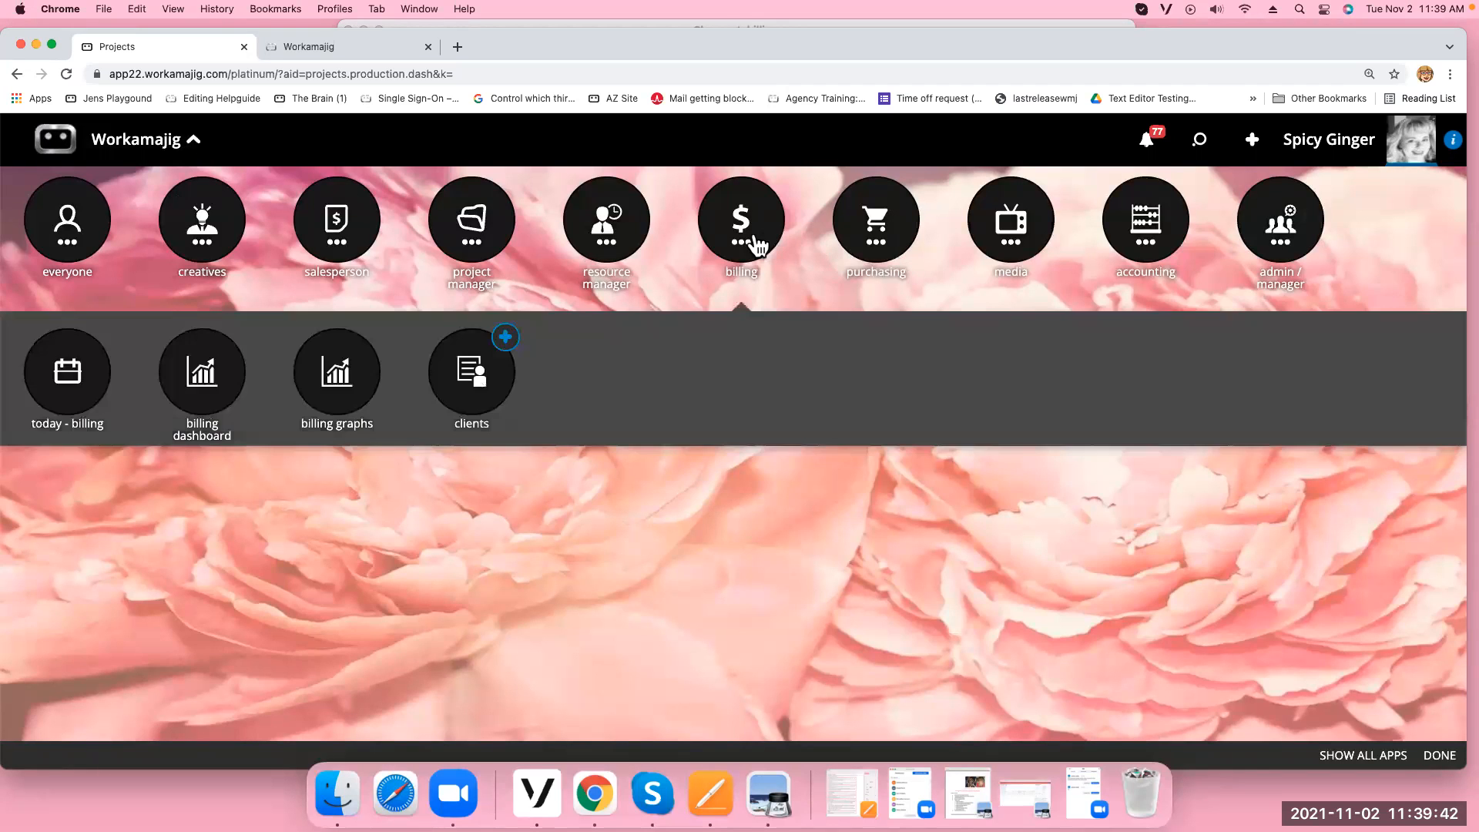
{"action": "left_click", "coordinate": [61, 399]}
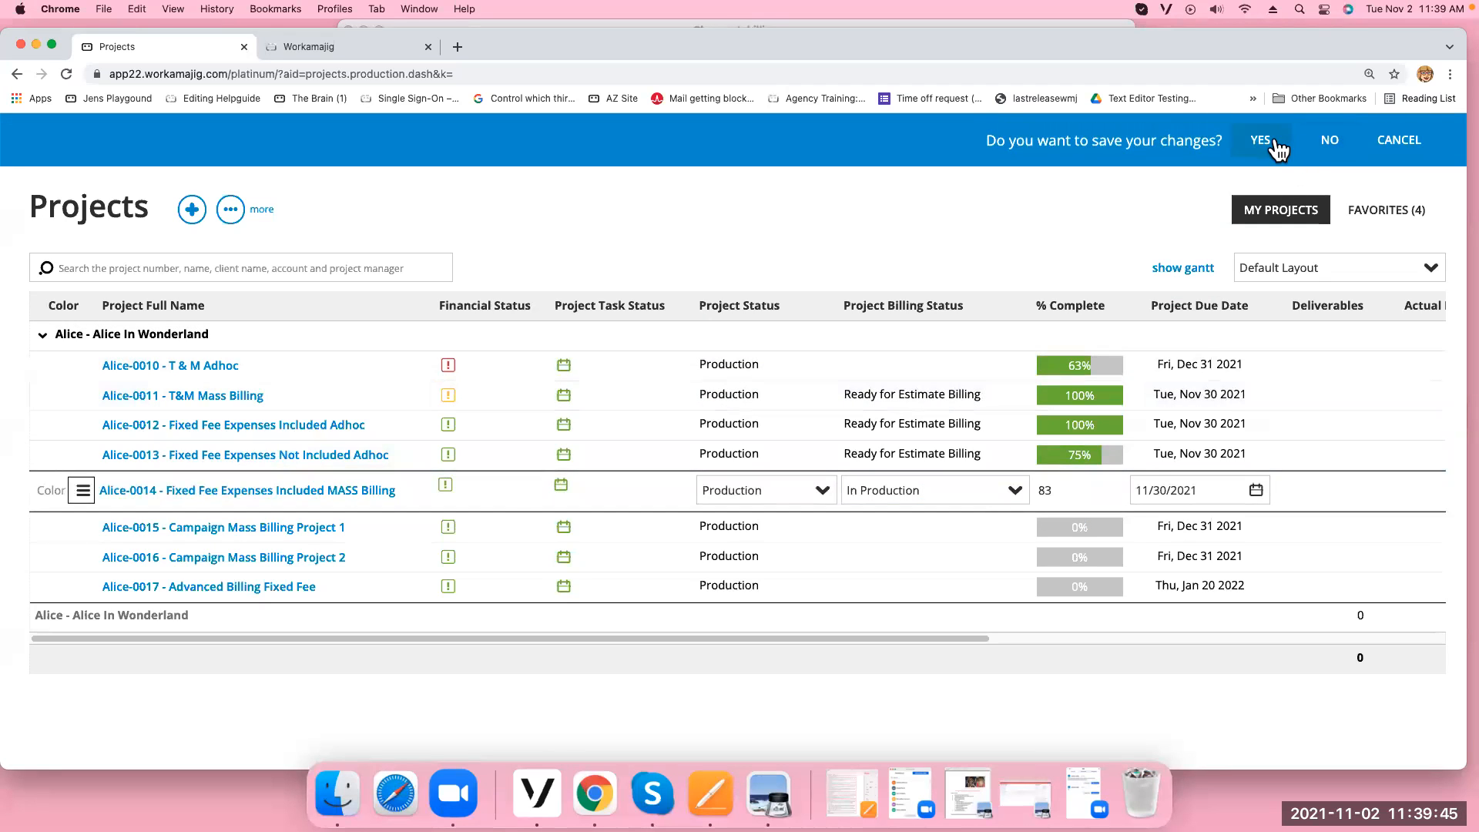
{"action": "left_click", "coordinate": [1312, 150]}
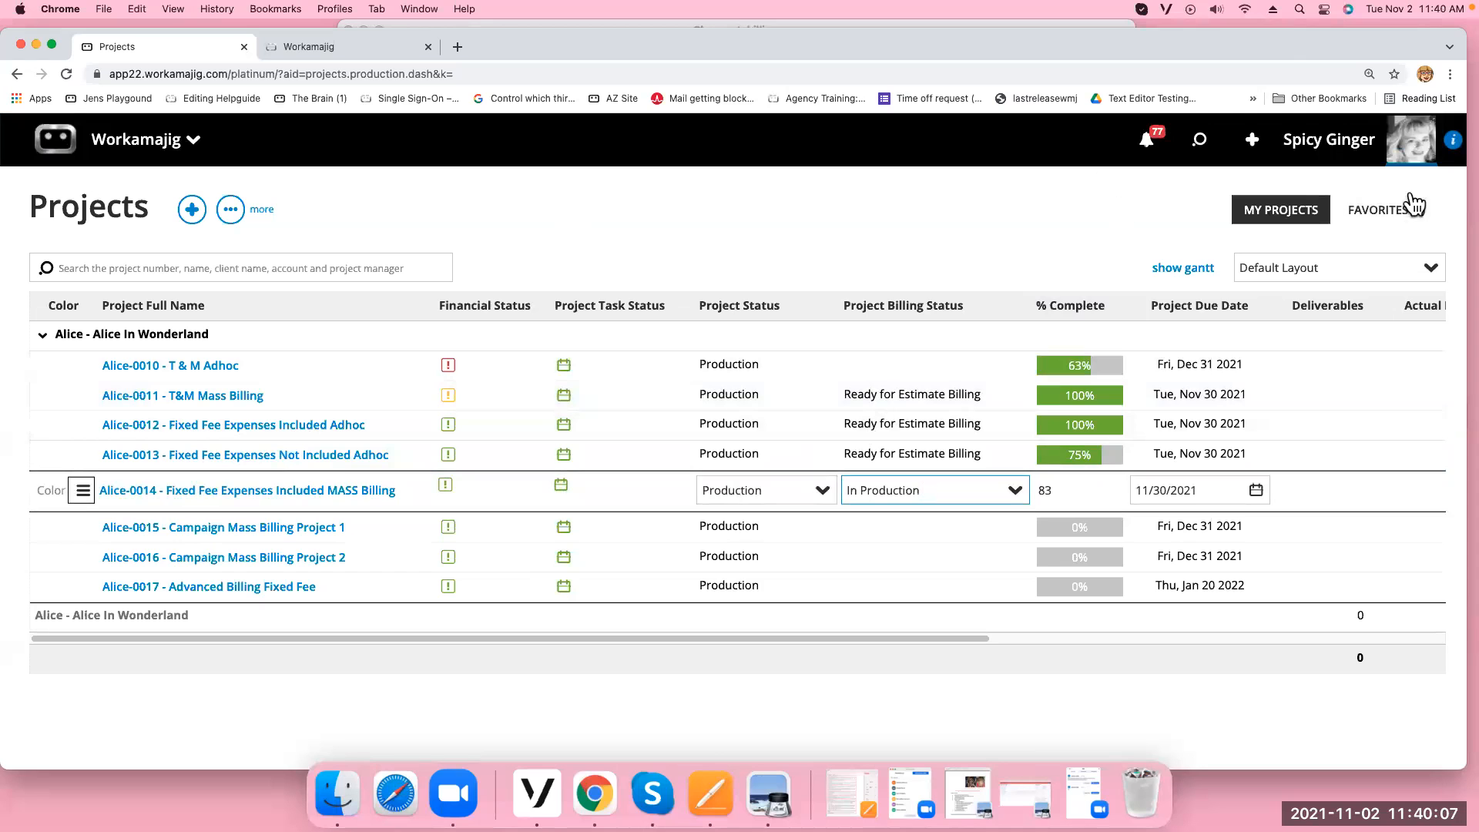
Open the Alice-0012 project from the Projects list, then view and close its Project Settings
{"action": "left_click", "coordinate": [158, 143]}
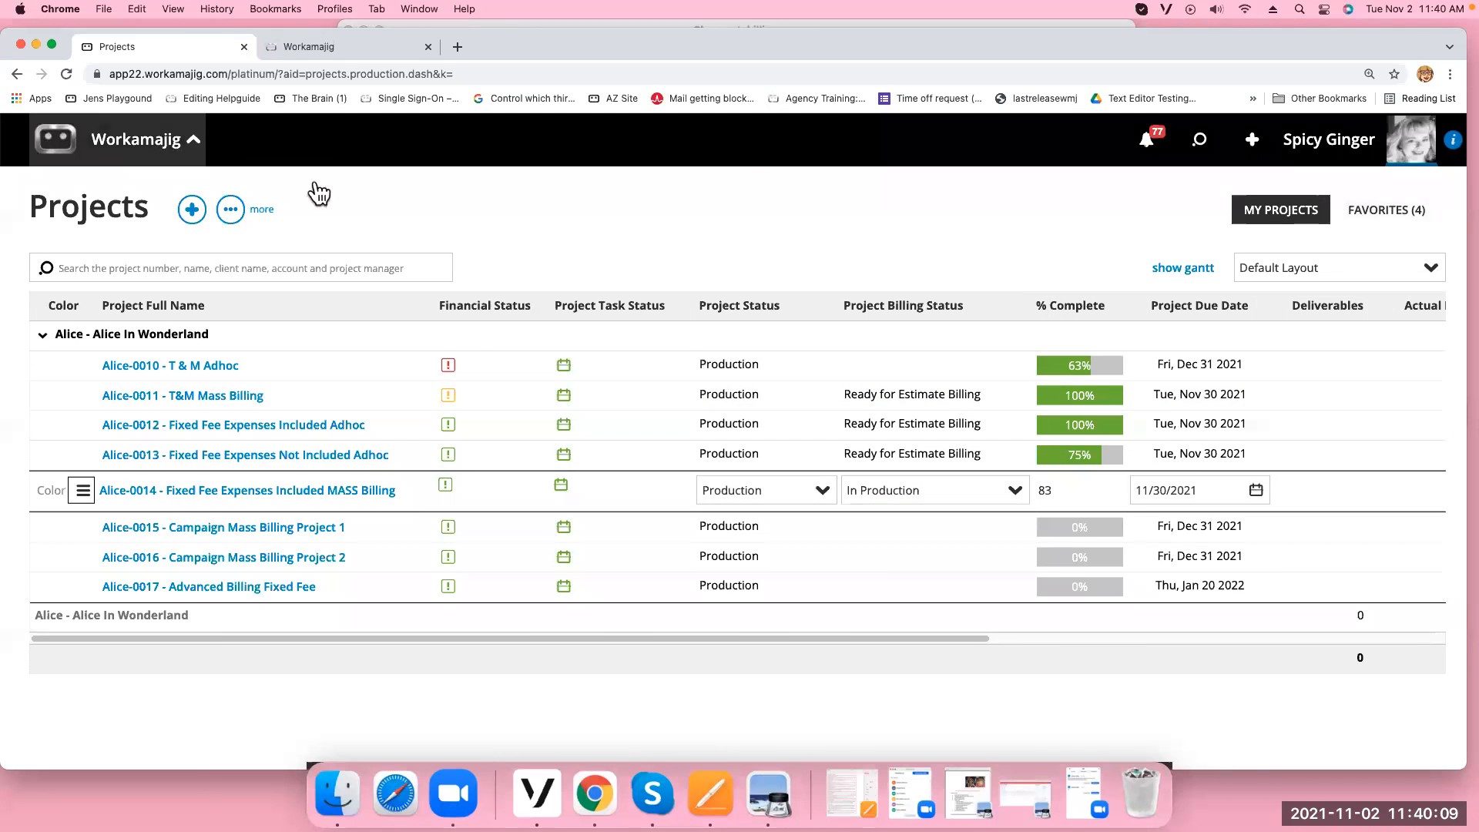
{"action": "left_click", "coordinate": [468, 232]}
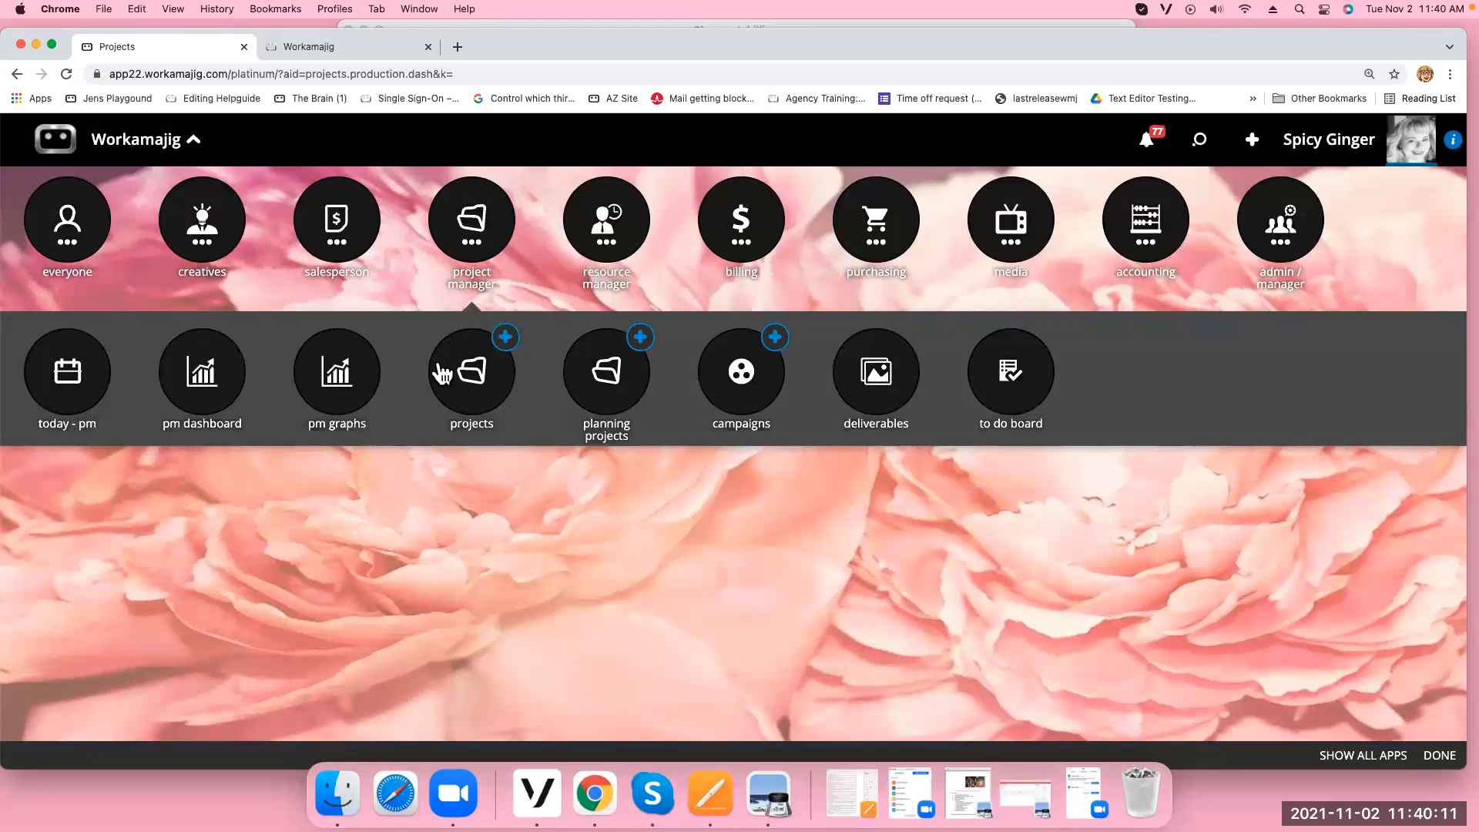
{"action": "left_click", "coordinate": [494, 395]}
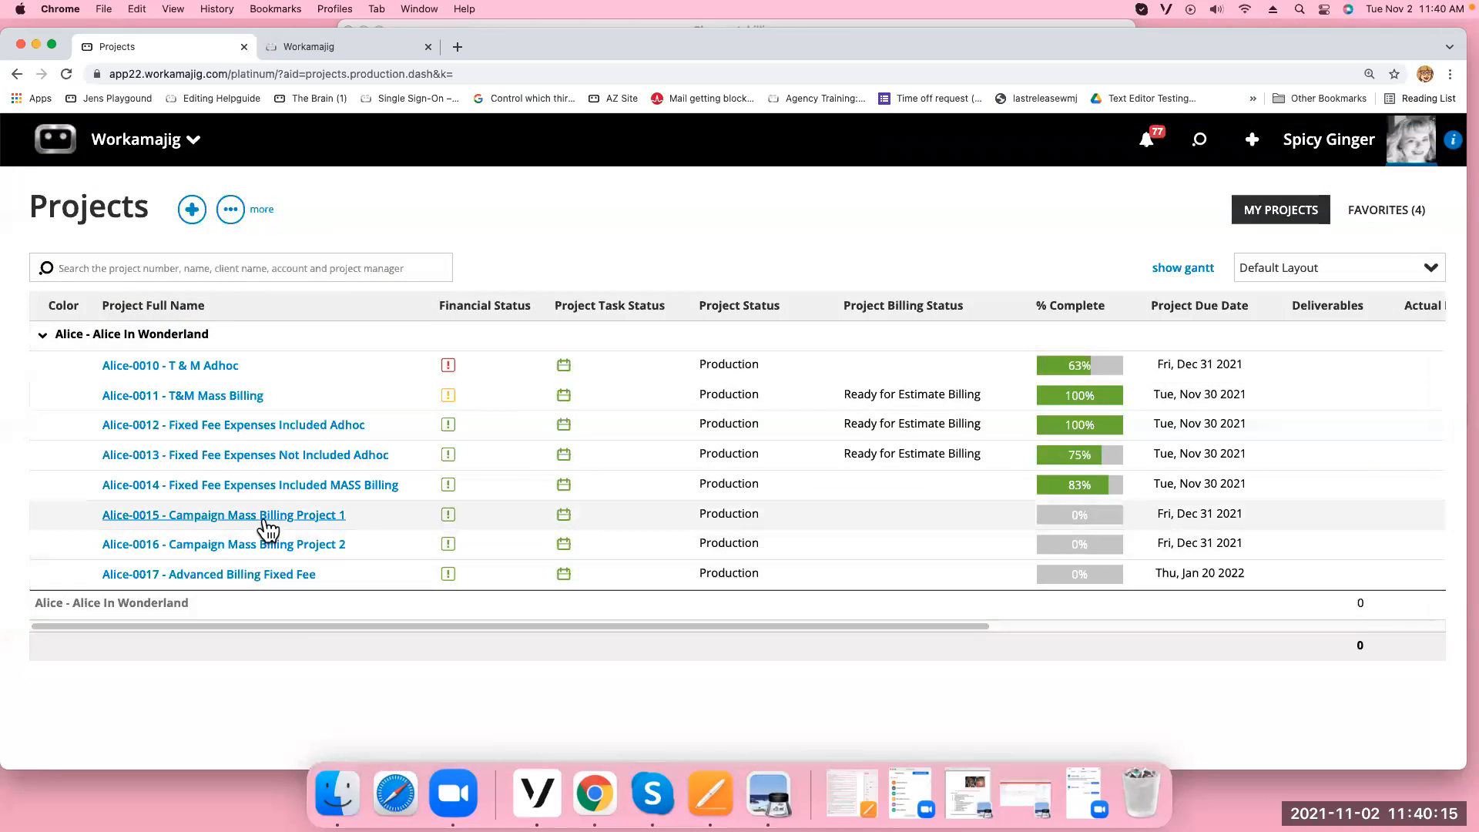
{"action": "left_click", "coordinate": [237, 429]}
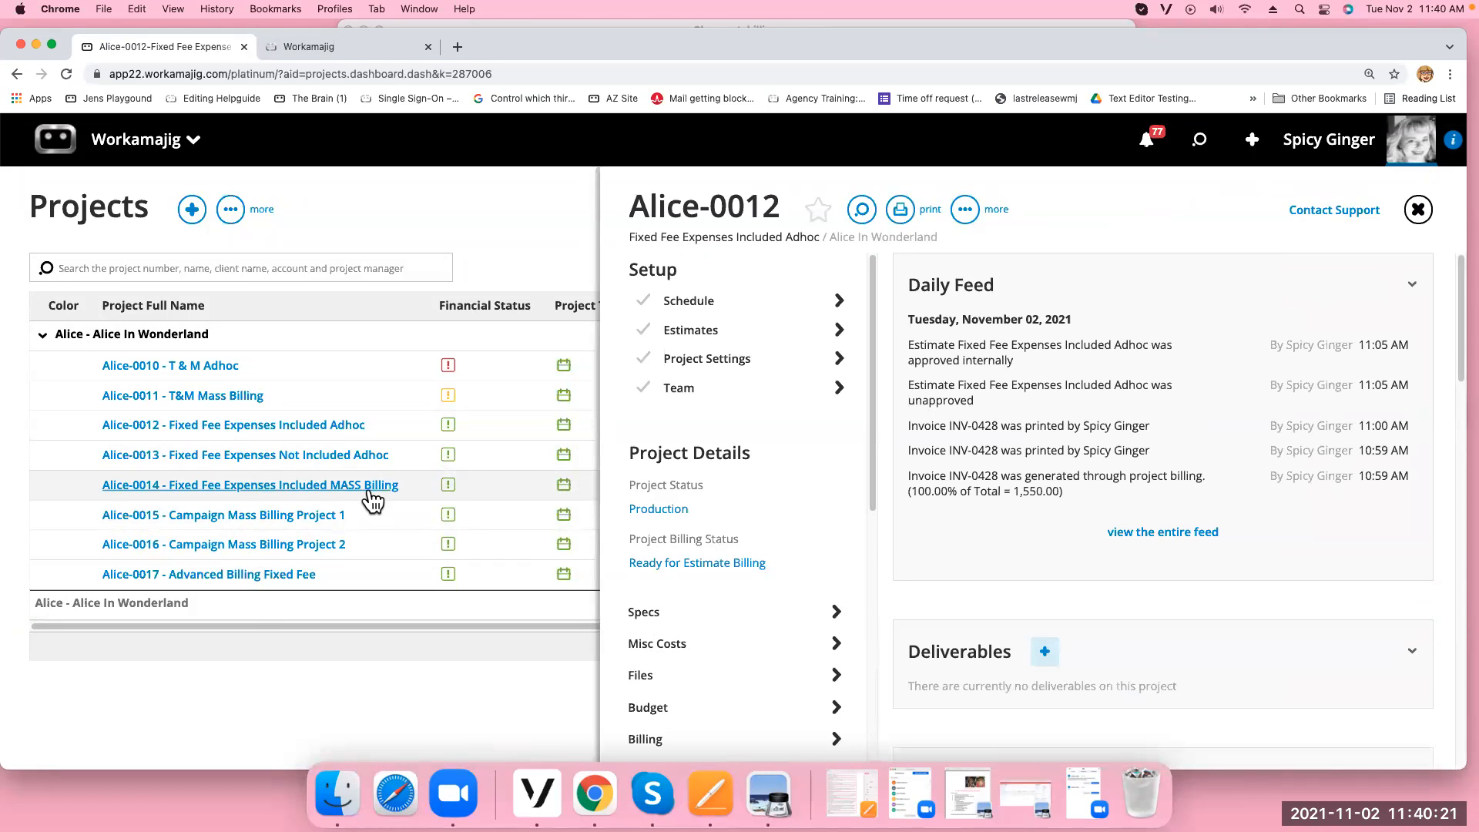
{"action": "left_click", "coordinate": [744, 368]}
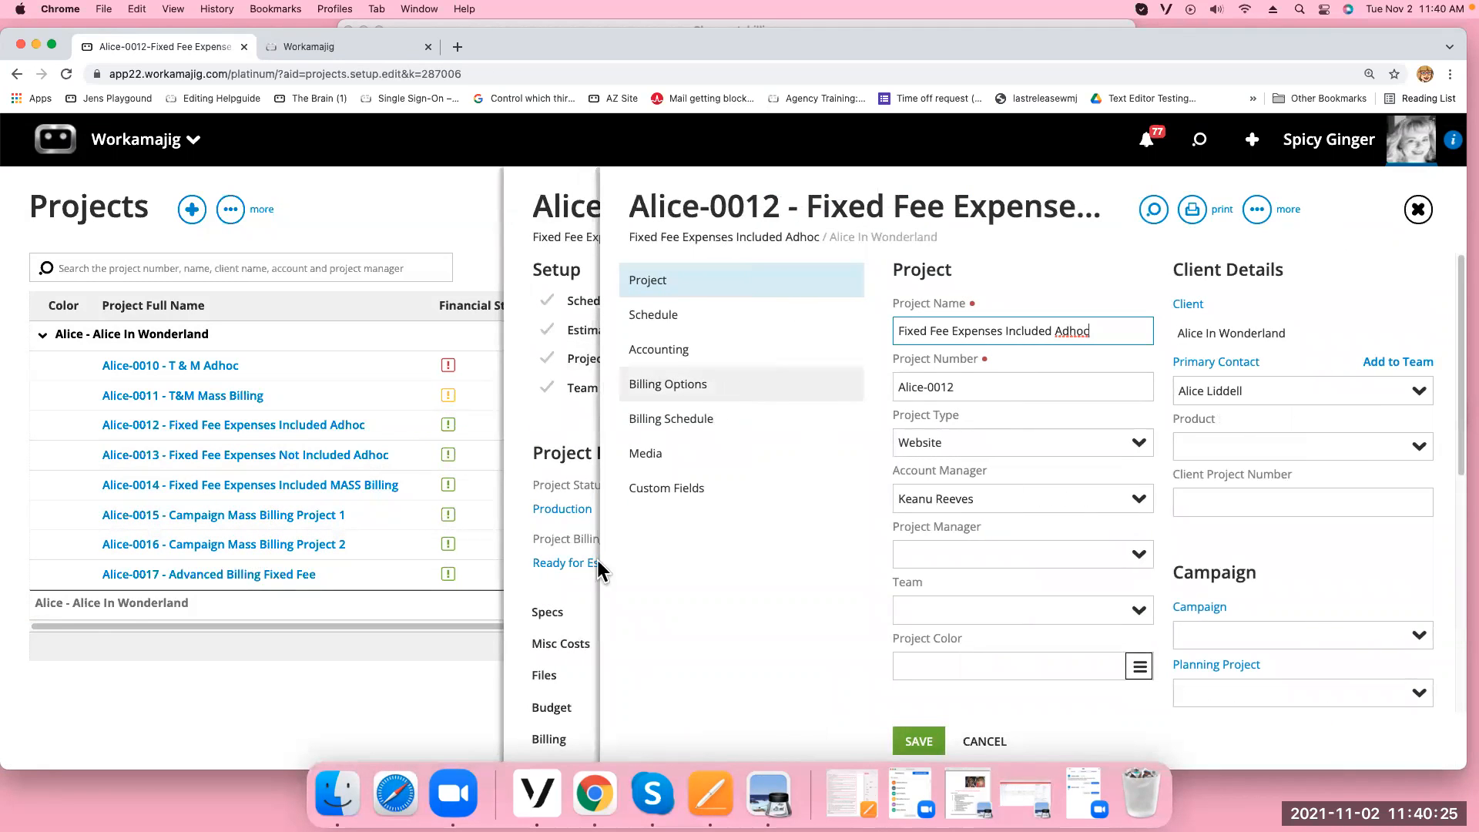
{"action": "left_click", "coordinate": [569, 741]}
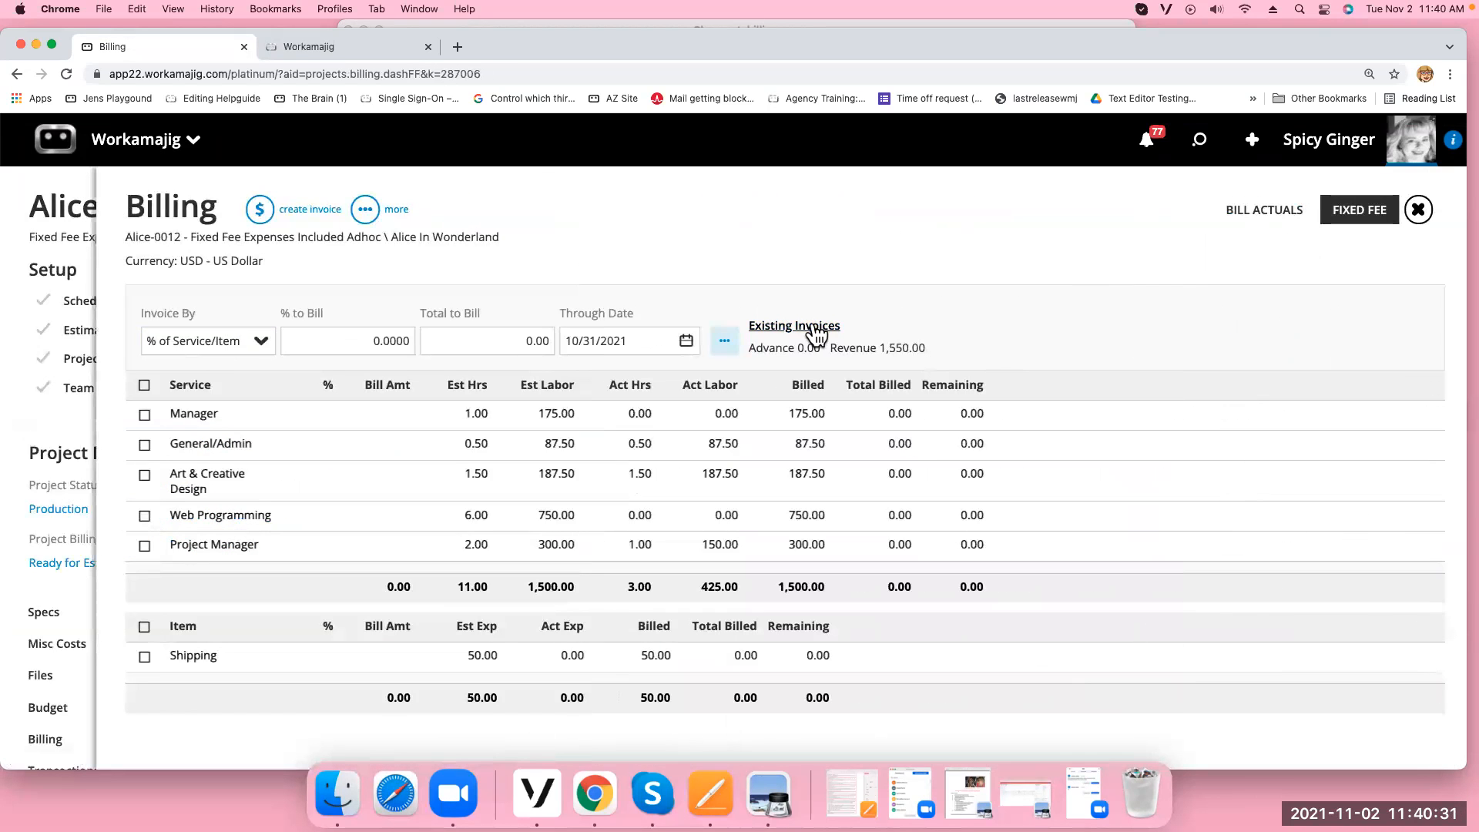
Delete invoice INV-0428 from Existing Invoices and close the invoices list
{"action": "left_click", "coordinate": [810, 327]}
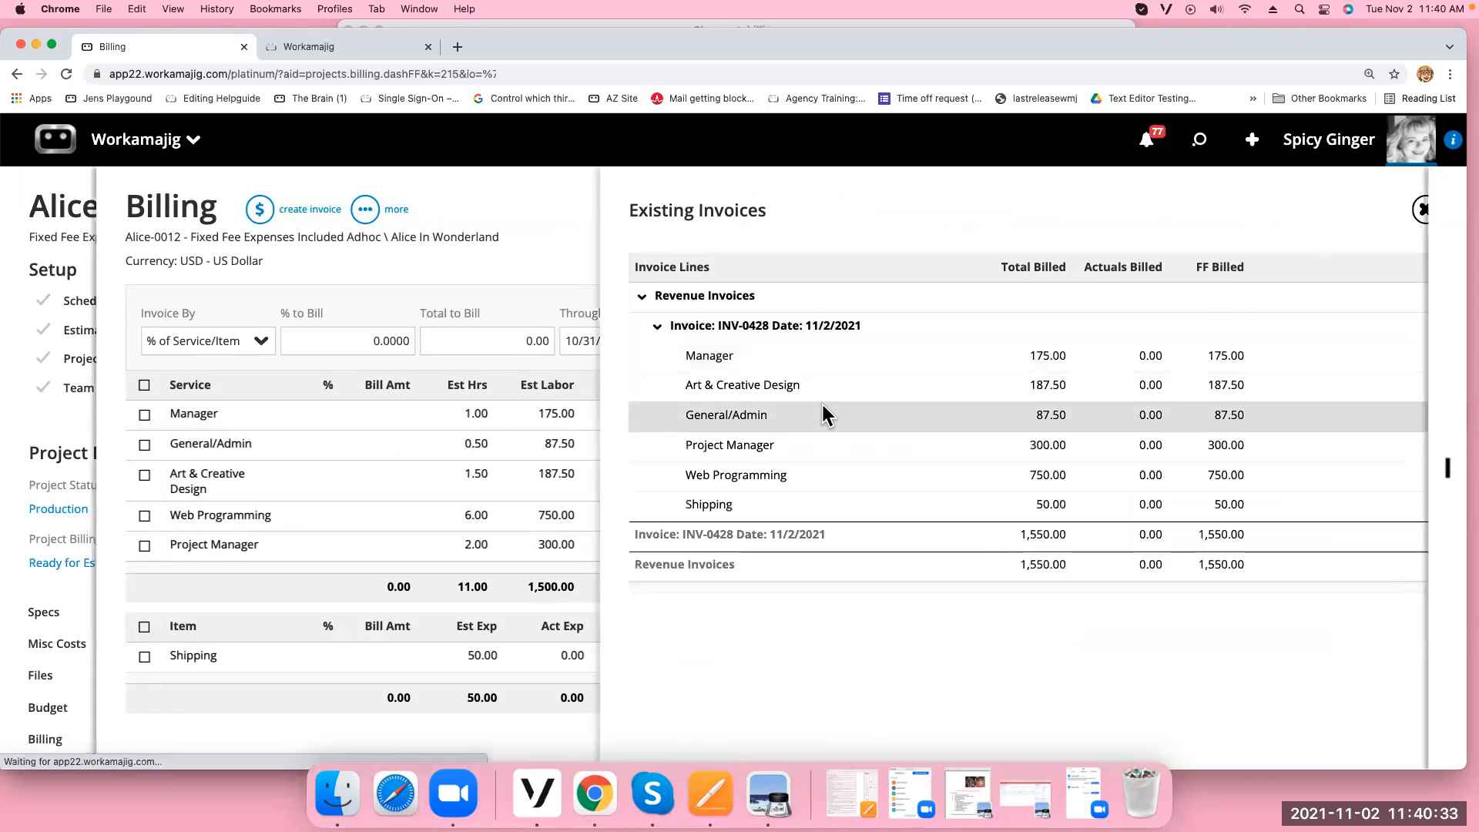
{"action": "left_click", "coordinate": [820, 410]}
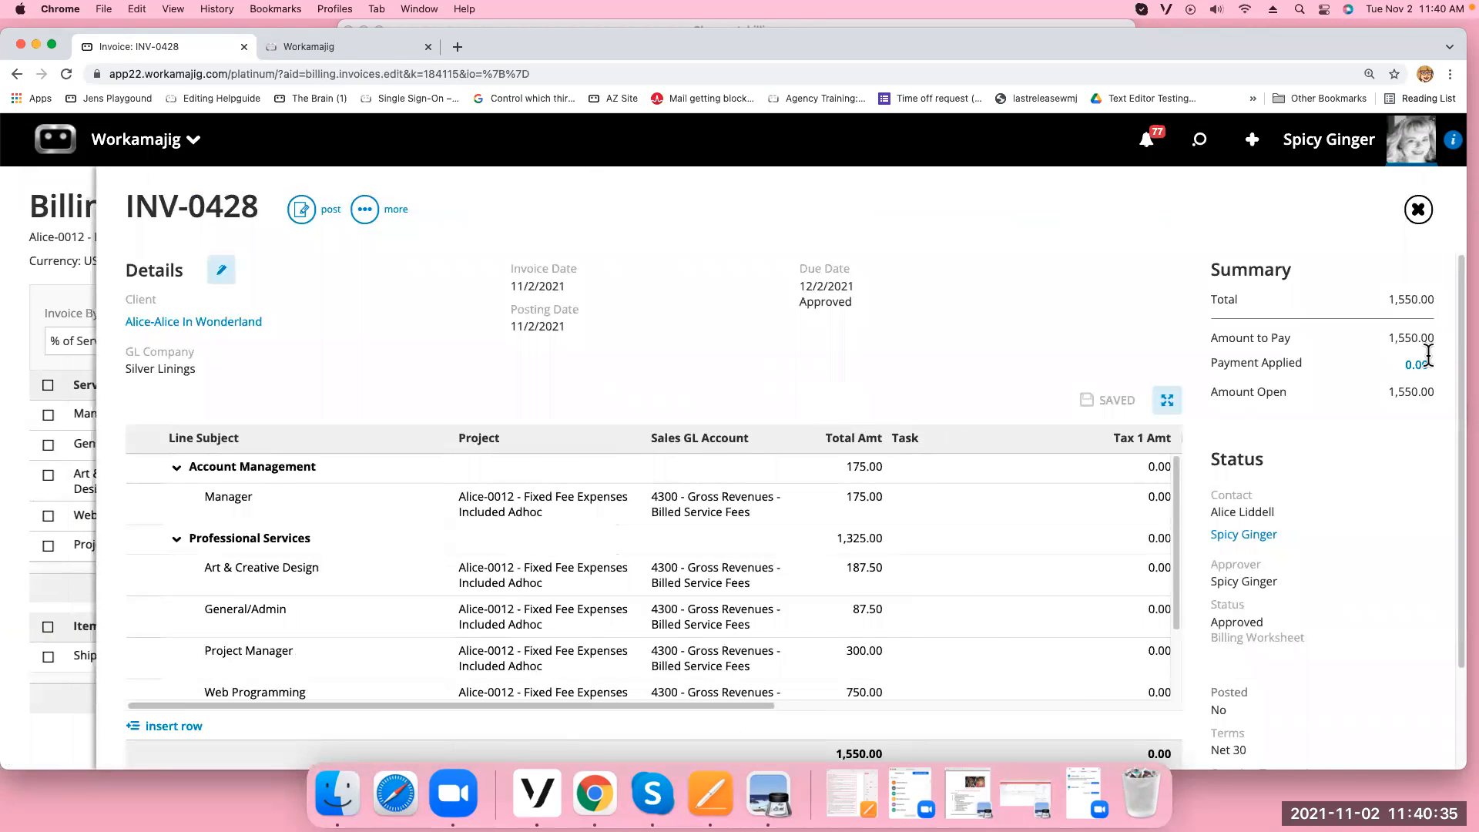
{"action": "left_click", "coordinate": [364, 209]}
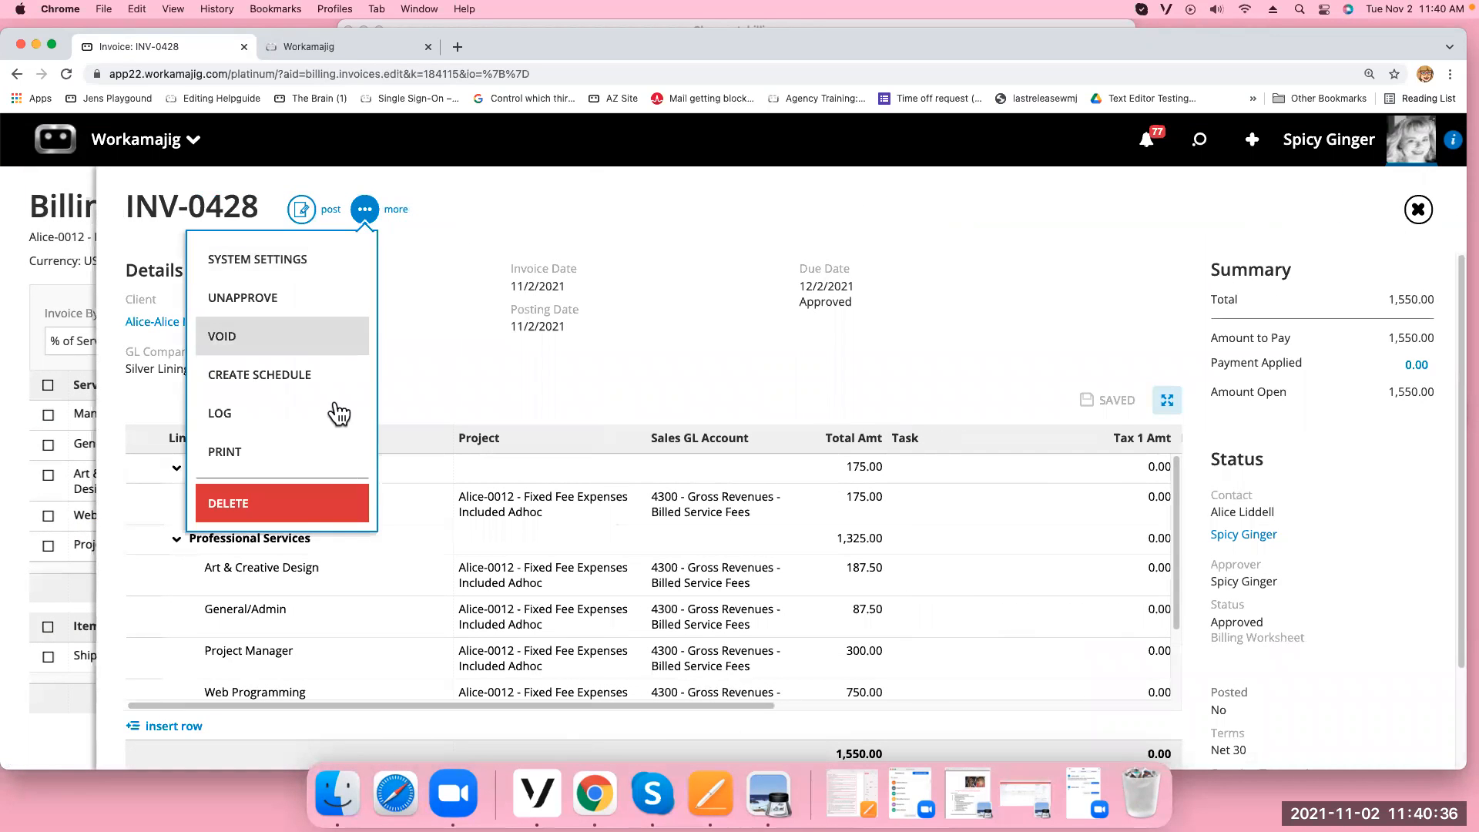
{"action": "left_click", "coordinate": [316, 506]}
{"action": "left_click", "coordinate": [1333, 143]}
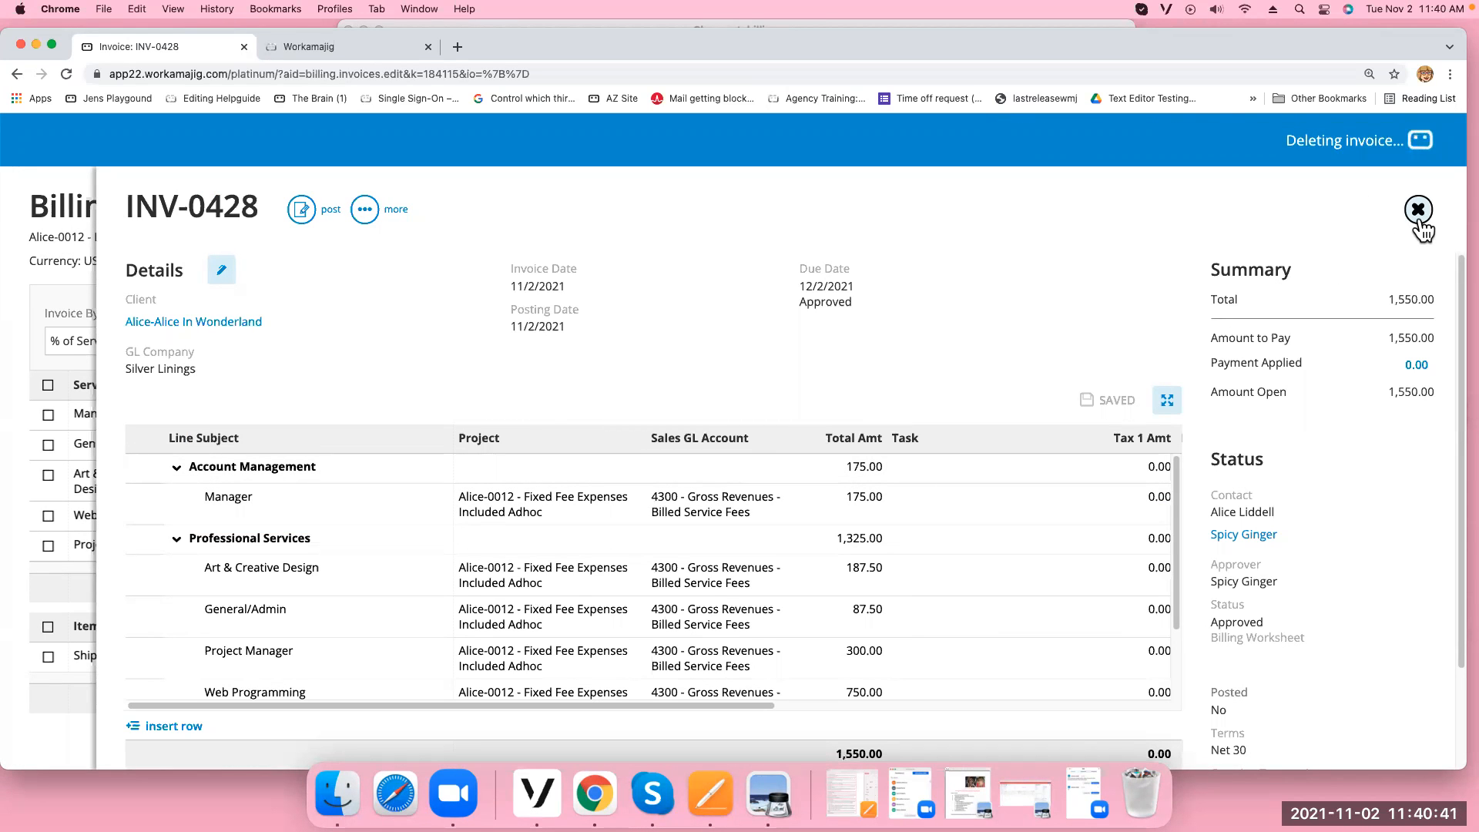
{"action": "left_click", "coordinate": [1419, 215]}
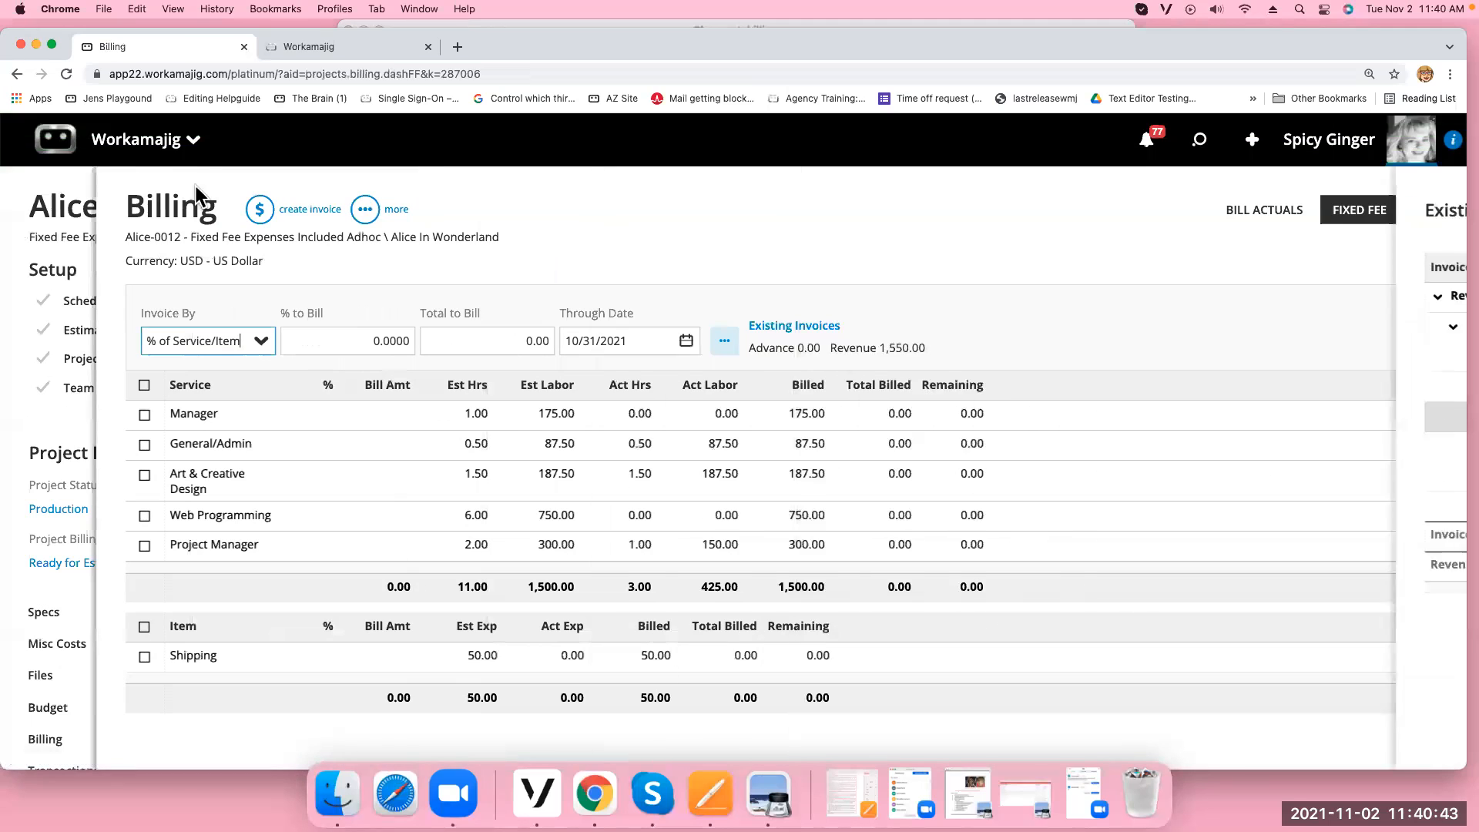
{"action": "left_click", "coordinate": [67, 73]}
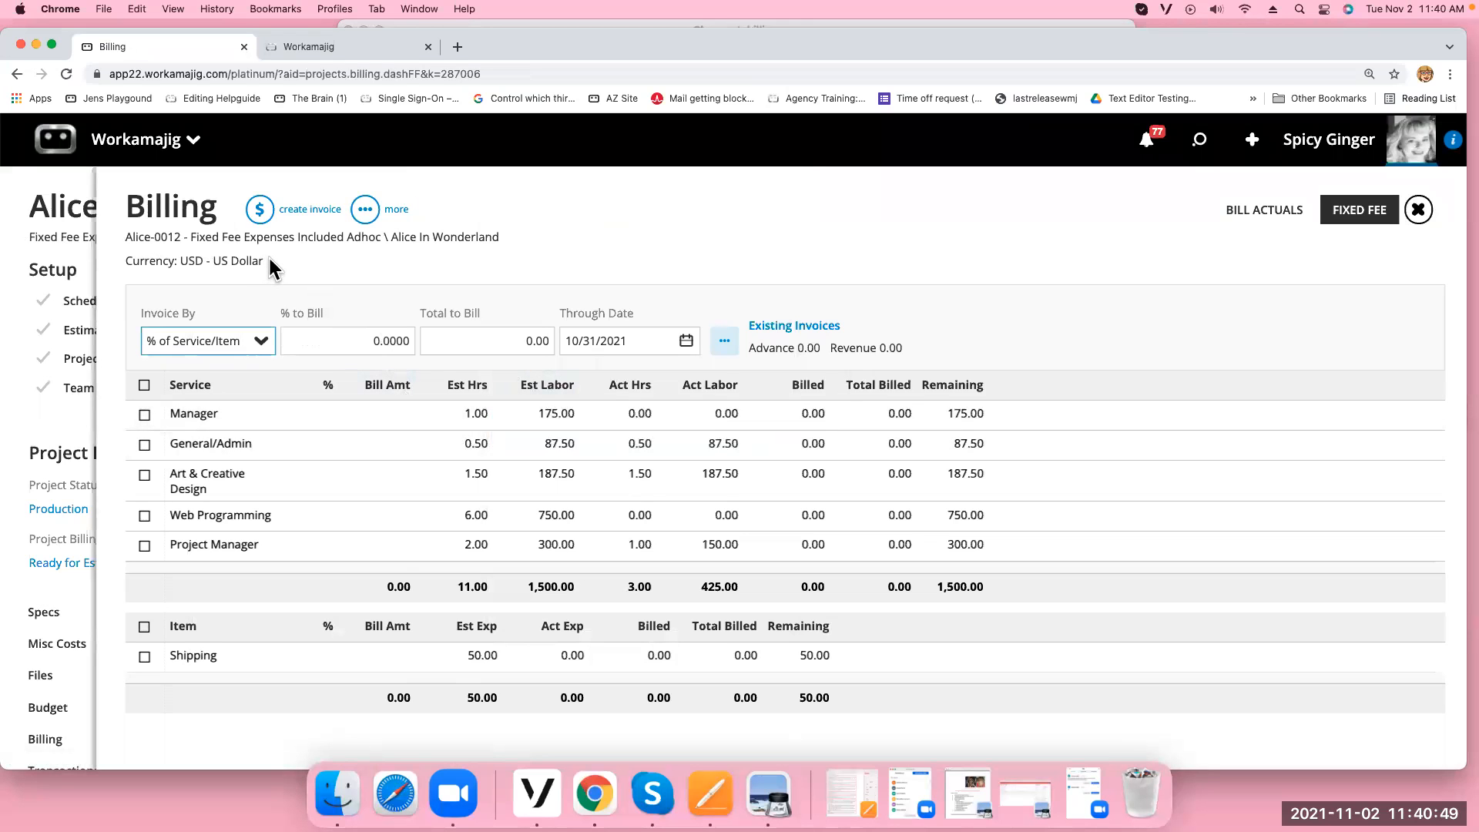
{"action": "left_click", "coordinate": [1418, 209]}
{"action": "left_click", "coordinate": [735, 369]}
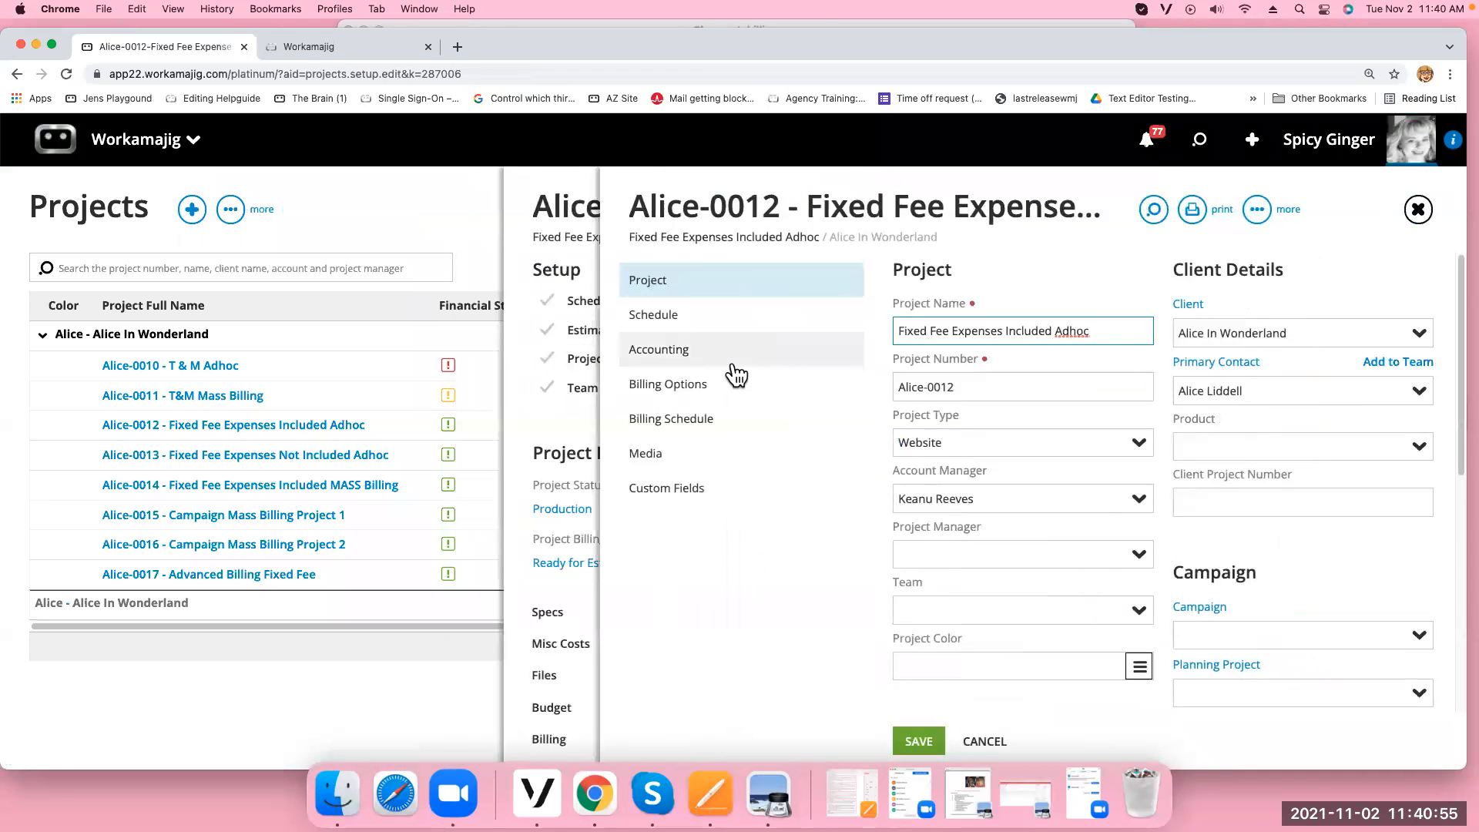
Add a 50% billing schedule entry dated November 3, 2021
{"action": "left_click", "coordinate": [698, 424]}
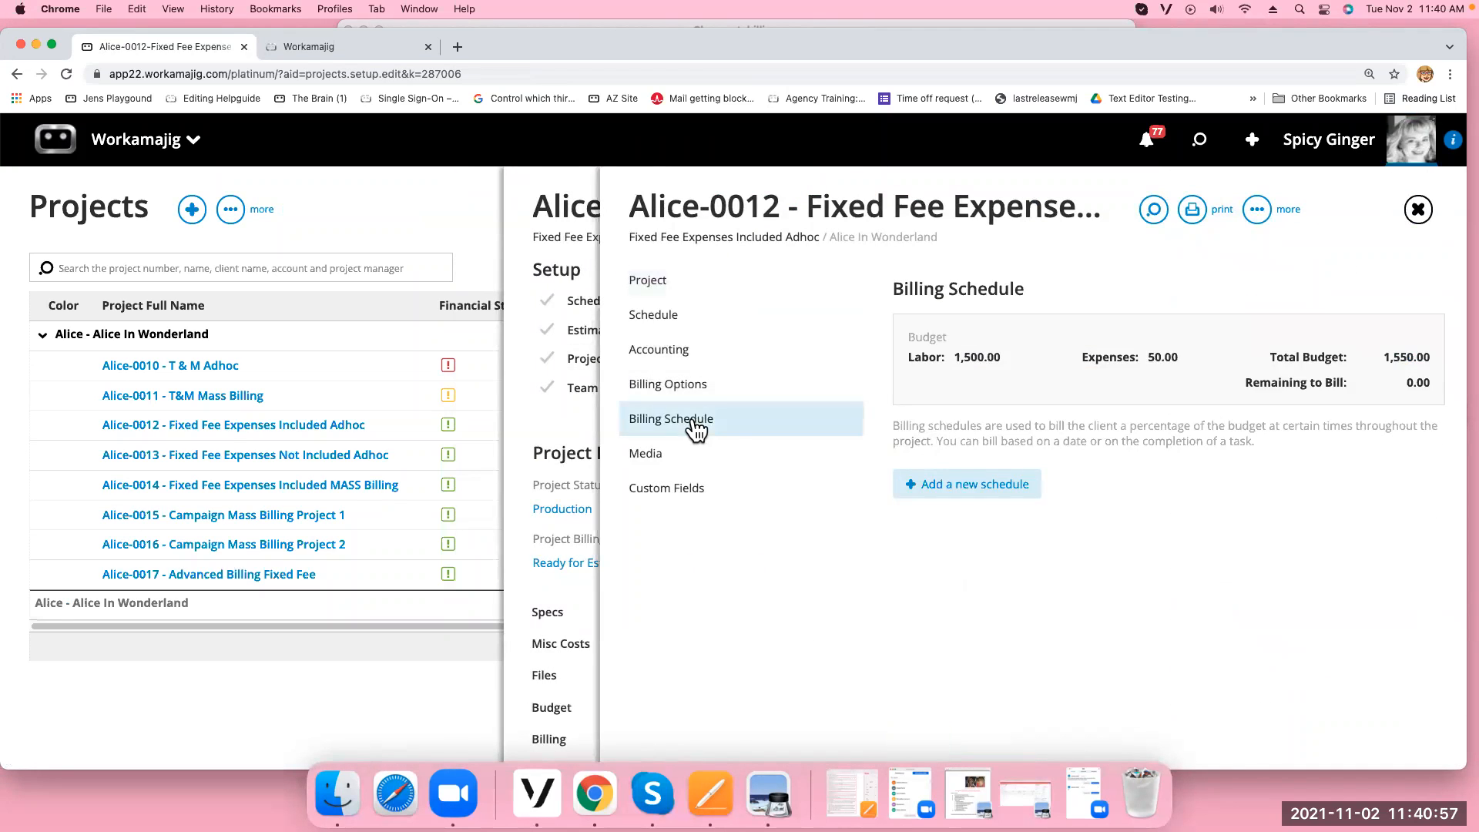
{"action": "left_click", "coordinate": [981, 493]}
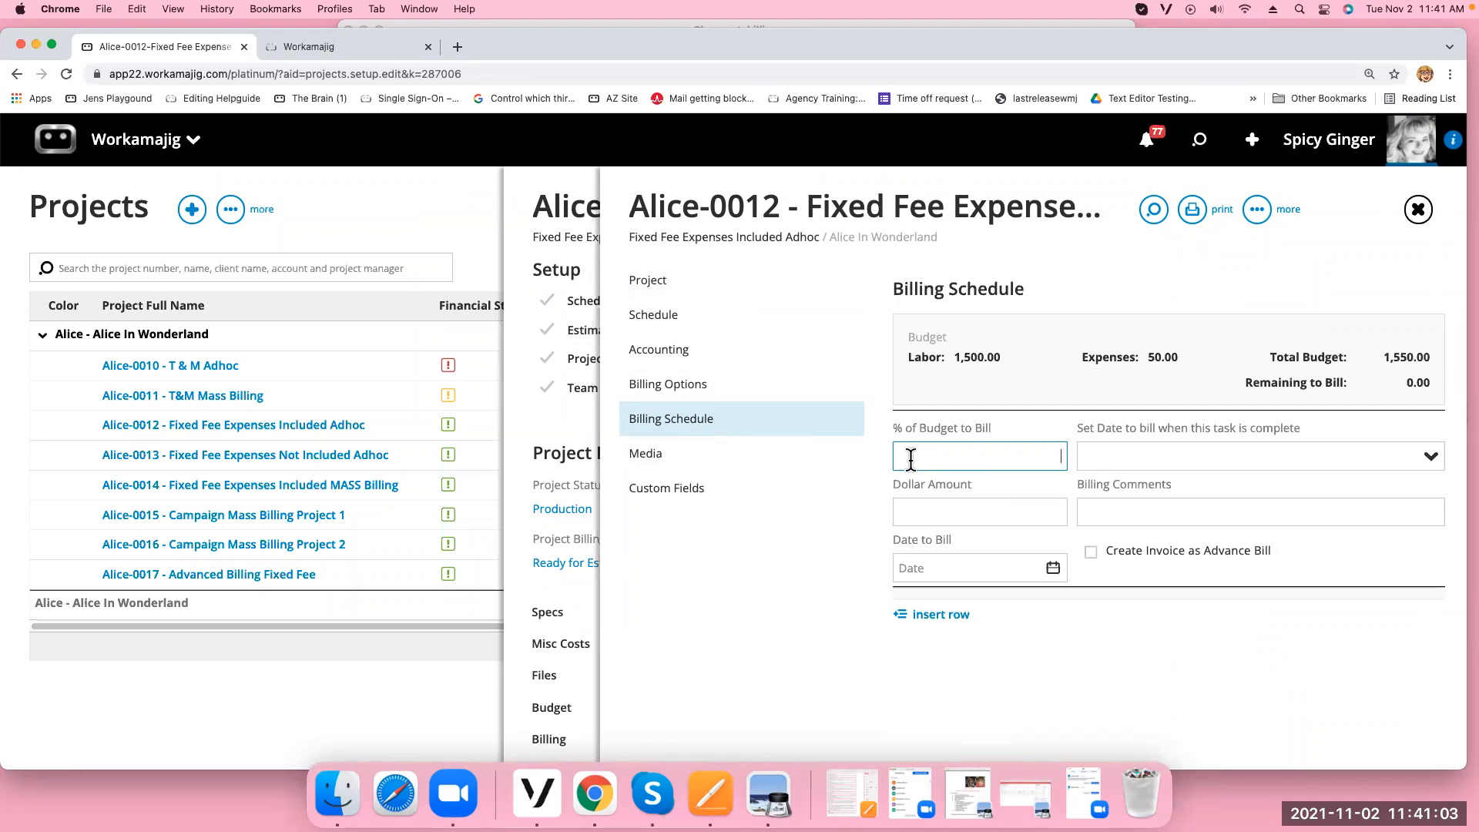
{"action": "left_click", "coordinate": [1123, 461]}
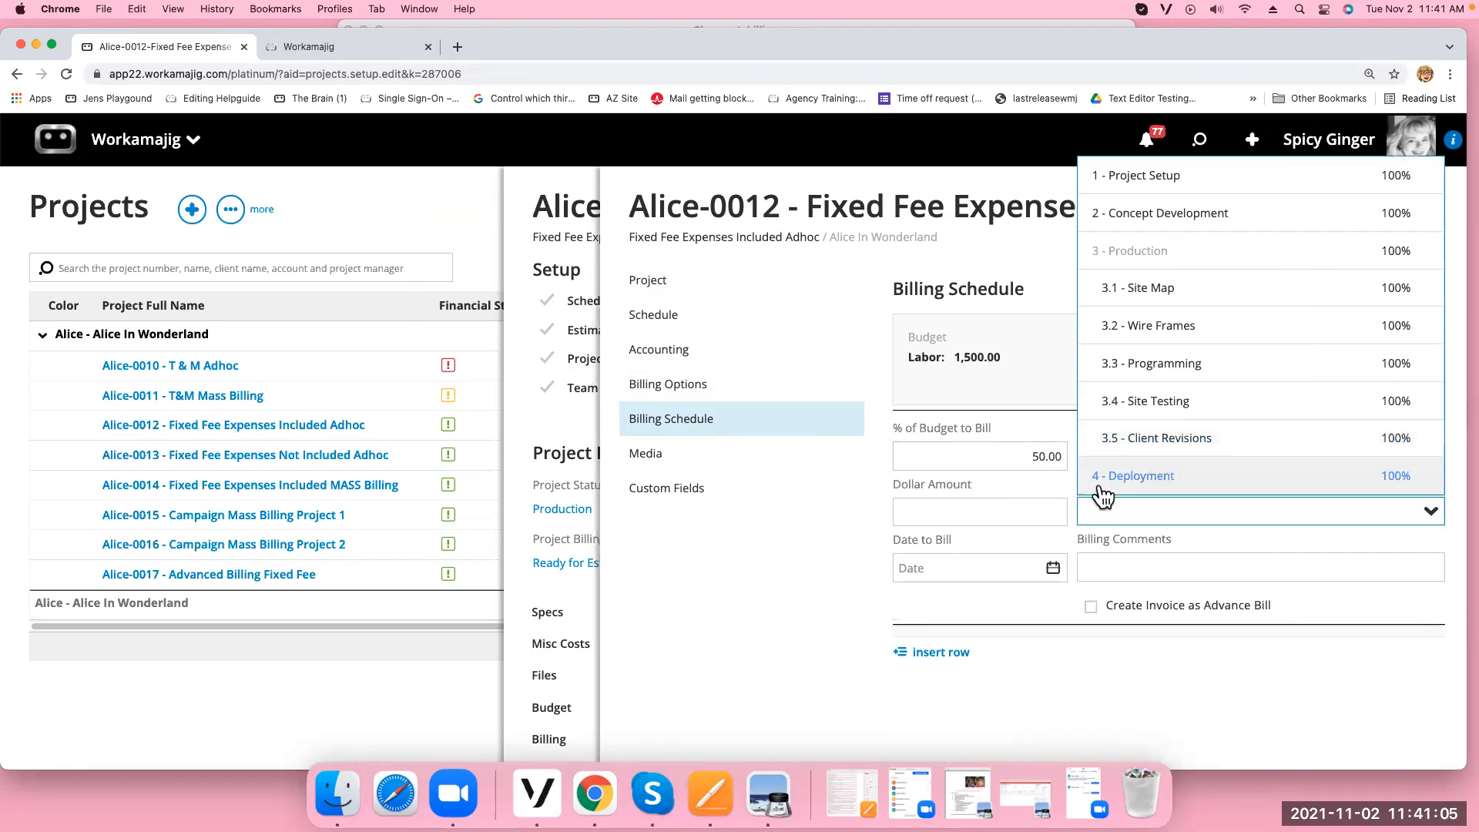
{"action": "left_click", "coordinate": [1032, 510]}
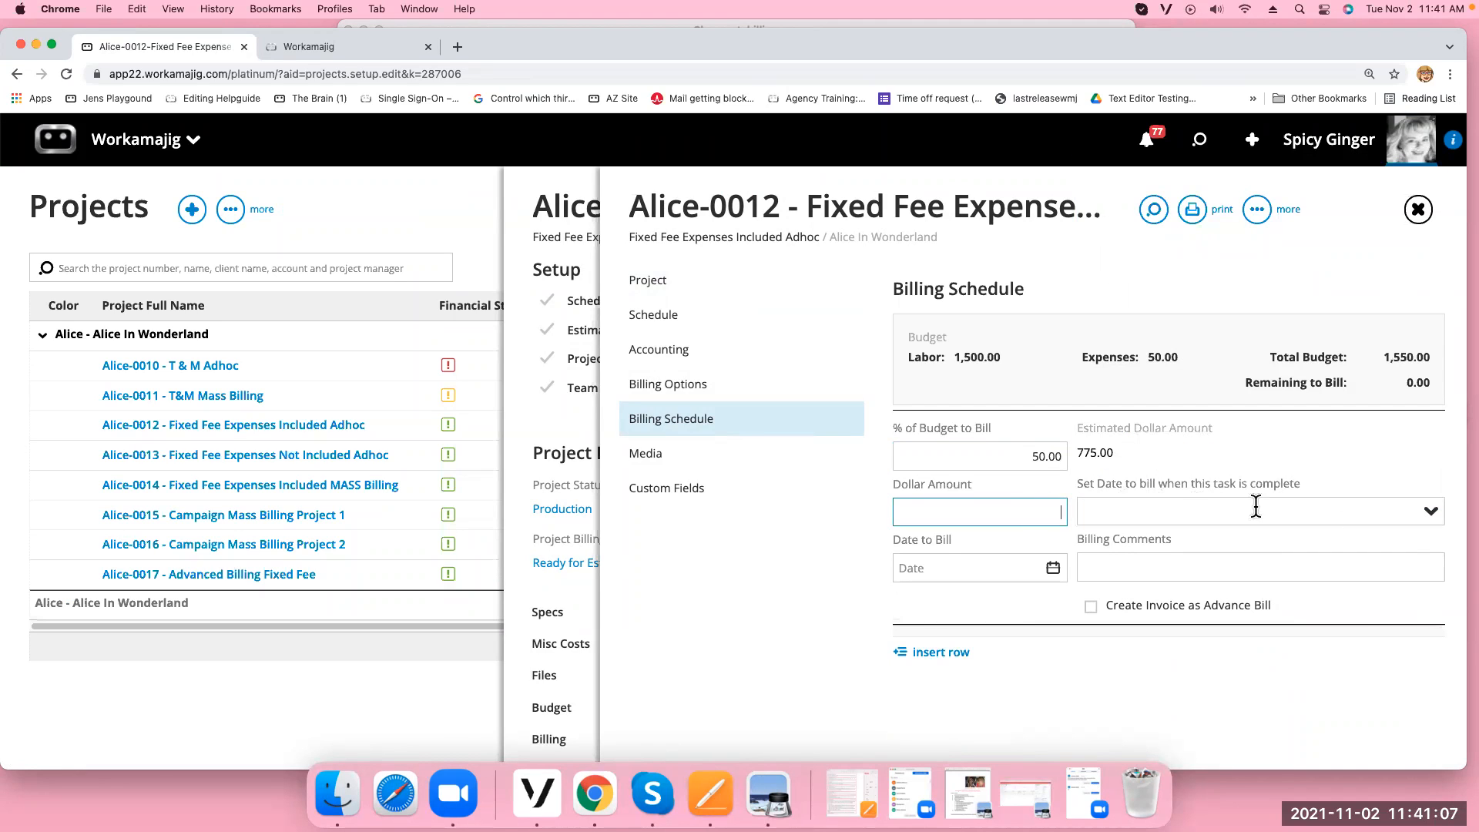
{"action": "left_click", "coordinate": [1429, 515]}
{"action": "left_click", "coordinate": [1429, 516]}
{"action": "left_click", "coordinate": [1428, 516]}
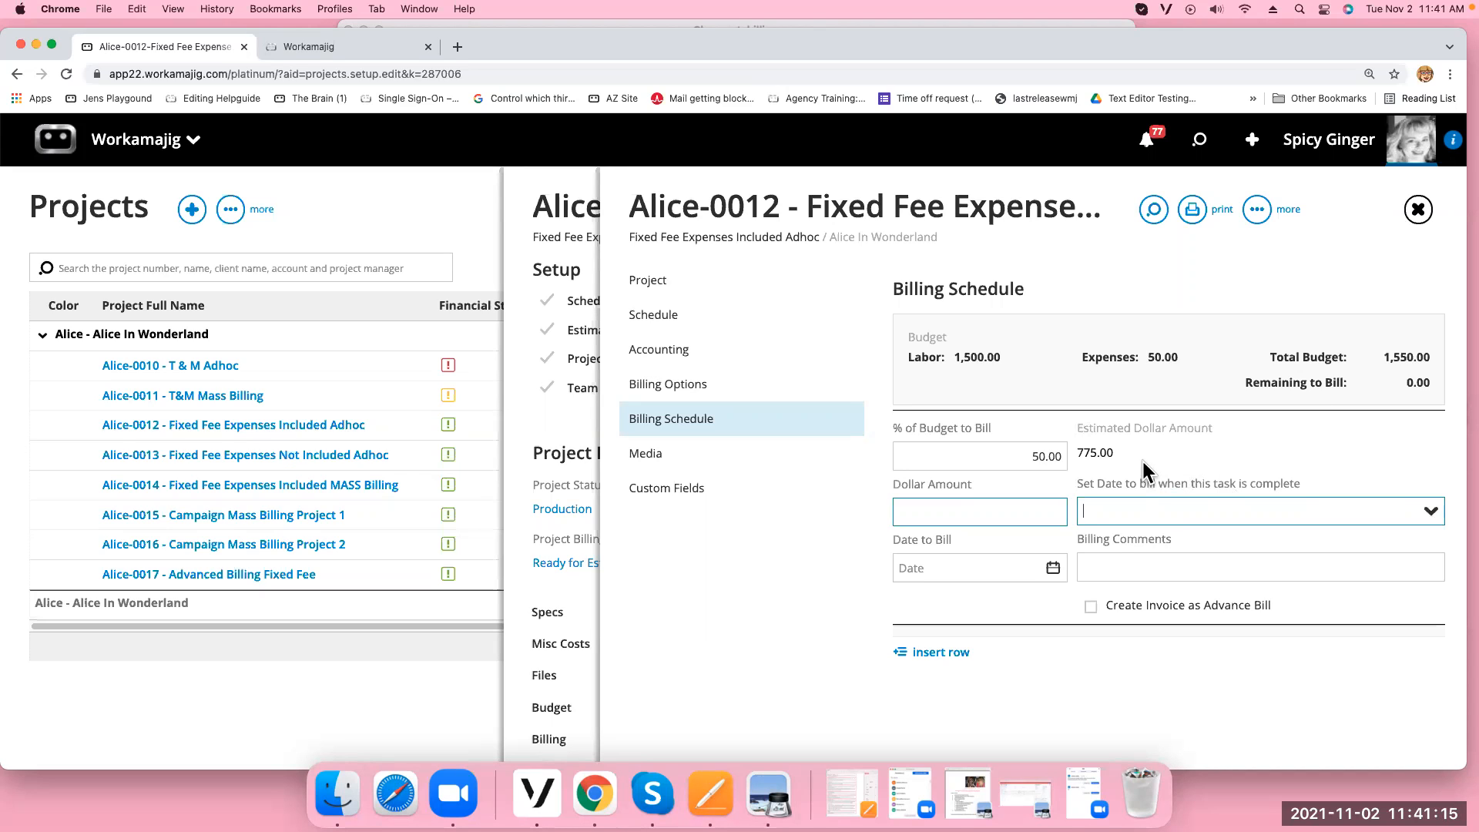
{"action": "left_click", "coordinate": [1052, 570]}
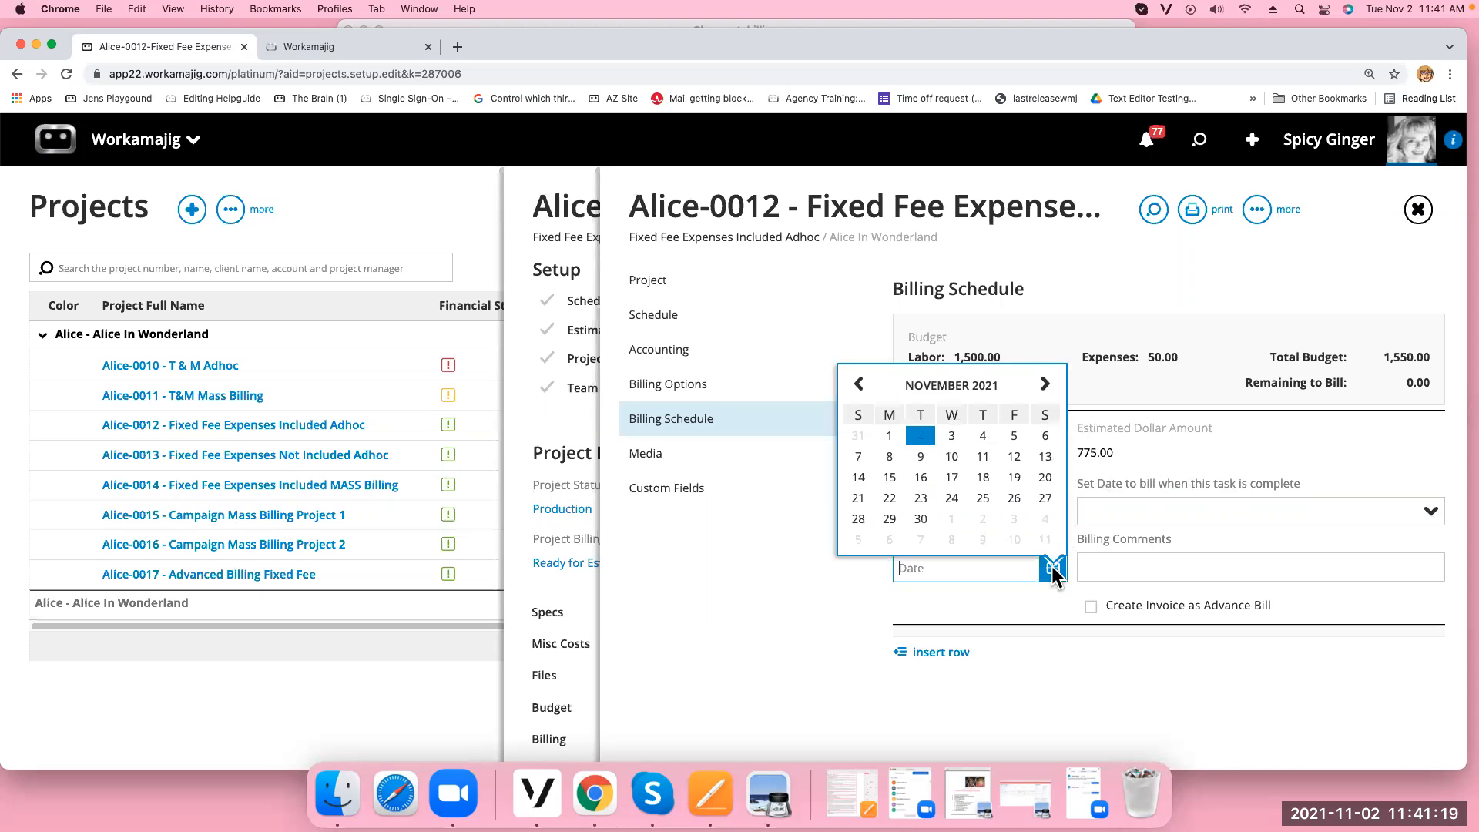
{"action": "left_click", "coordinate": [953, 441]}
{"action": "left_click", "coordinate": [1061, 676]}
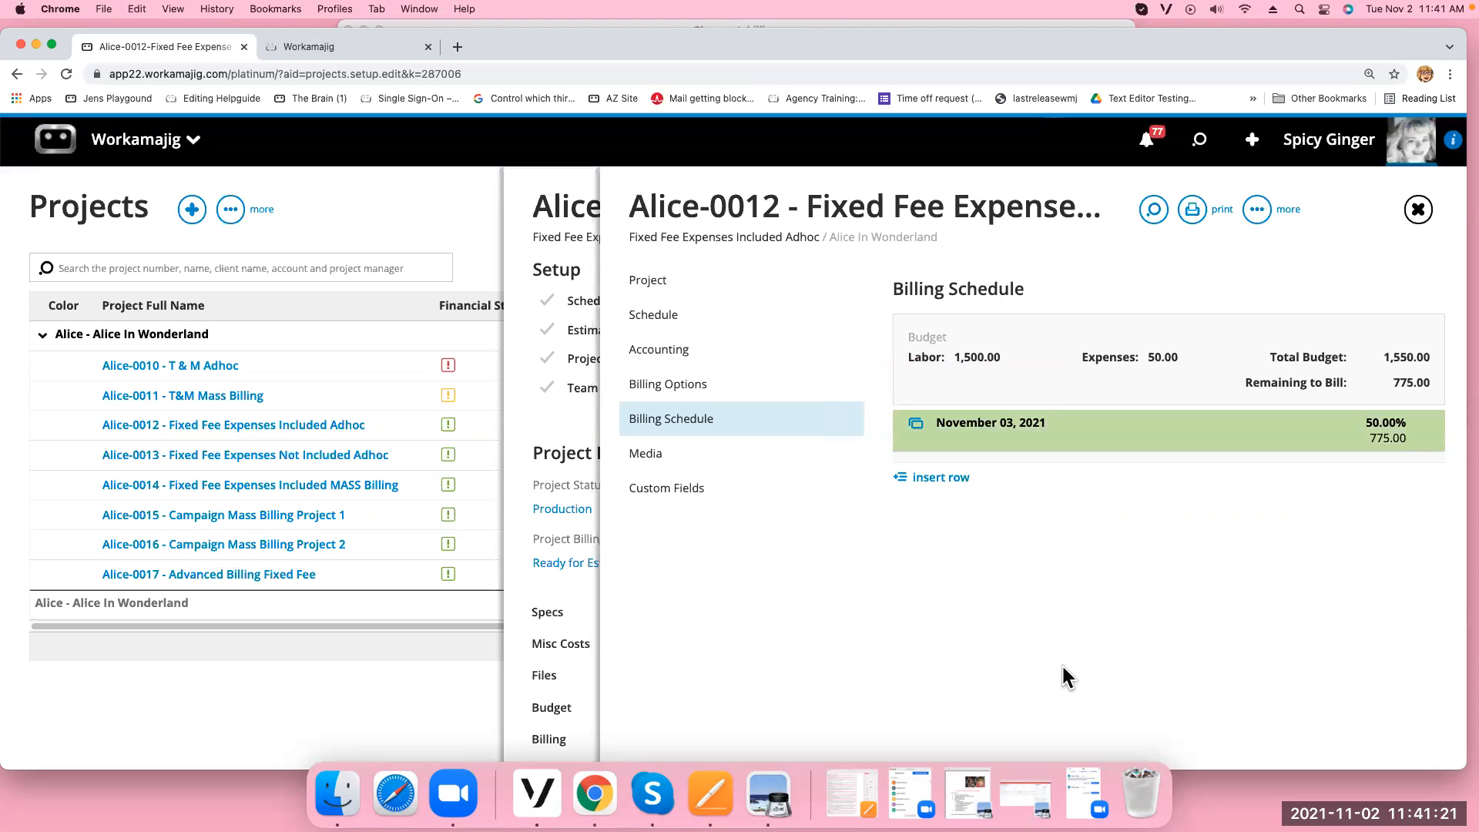
Add a 100.00 billing schedule row dated November 4, 2021
{"action": "left_click", "coordinate": [941, 478]}
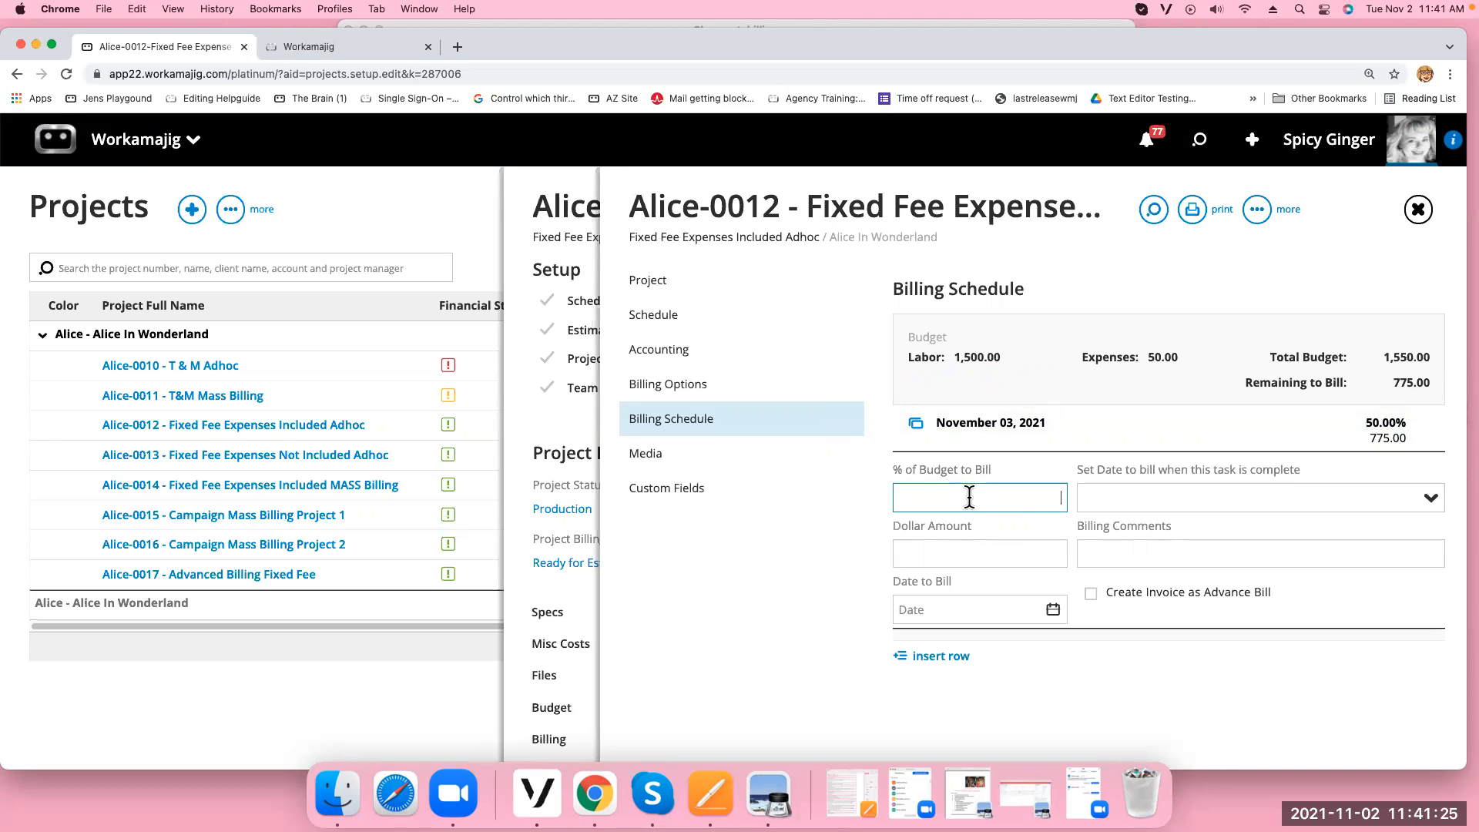
{"action": "left_click", "coordinate": [976, 553]}
{"action": "type", "text": "100"}
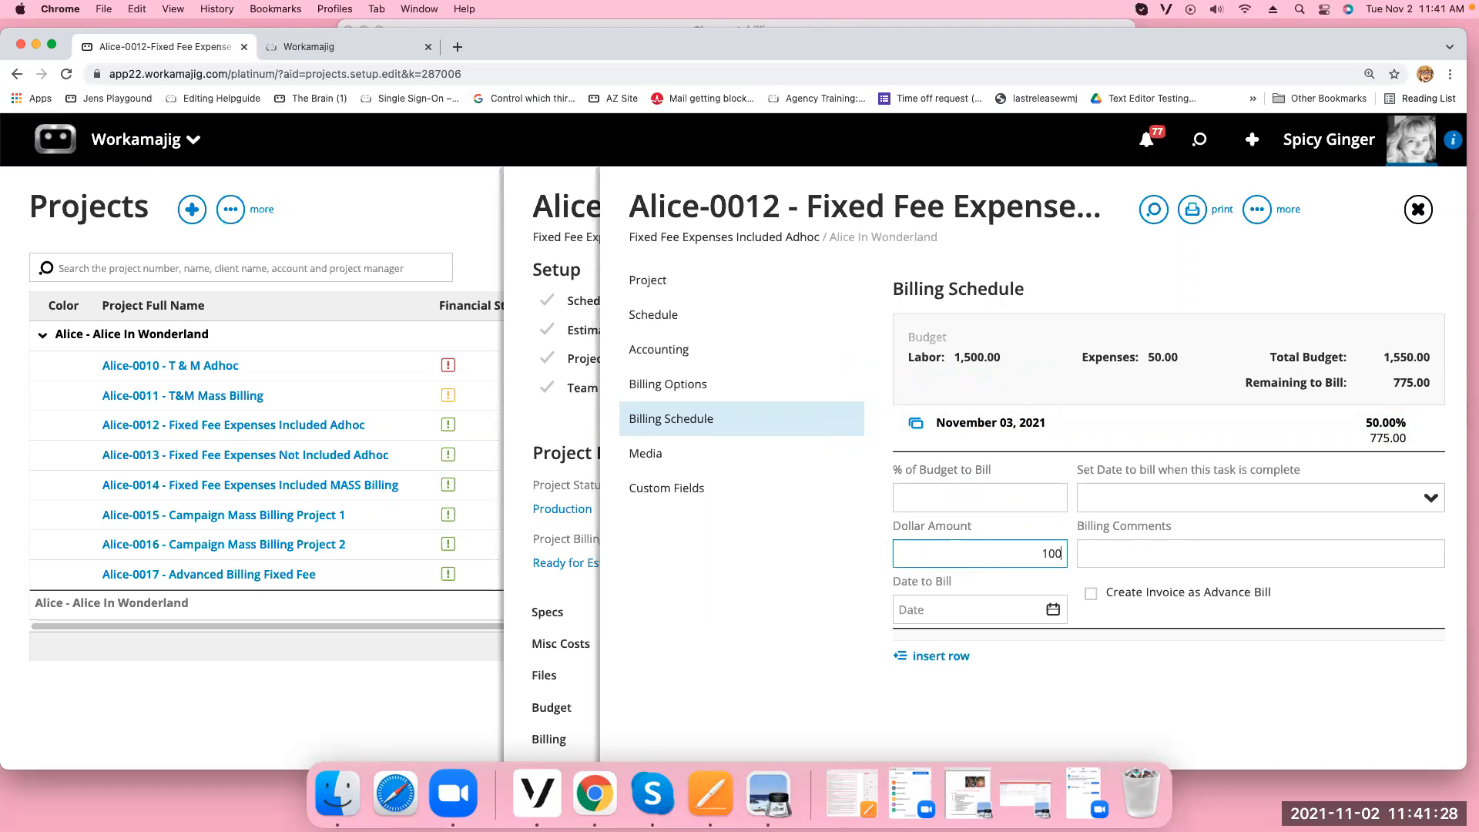
{"action": "left_click", "coordinate": [1053, 610]}
{"action": "left_click", "coordinate": [982, 478]}
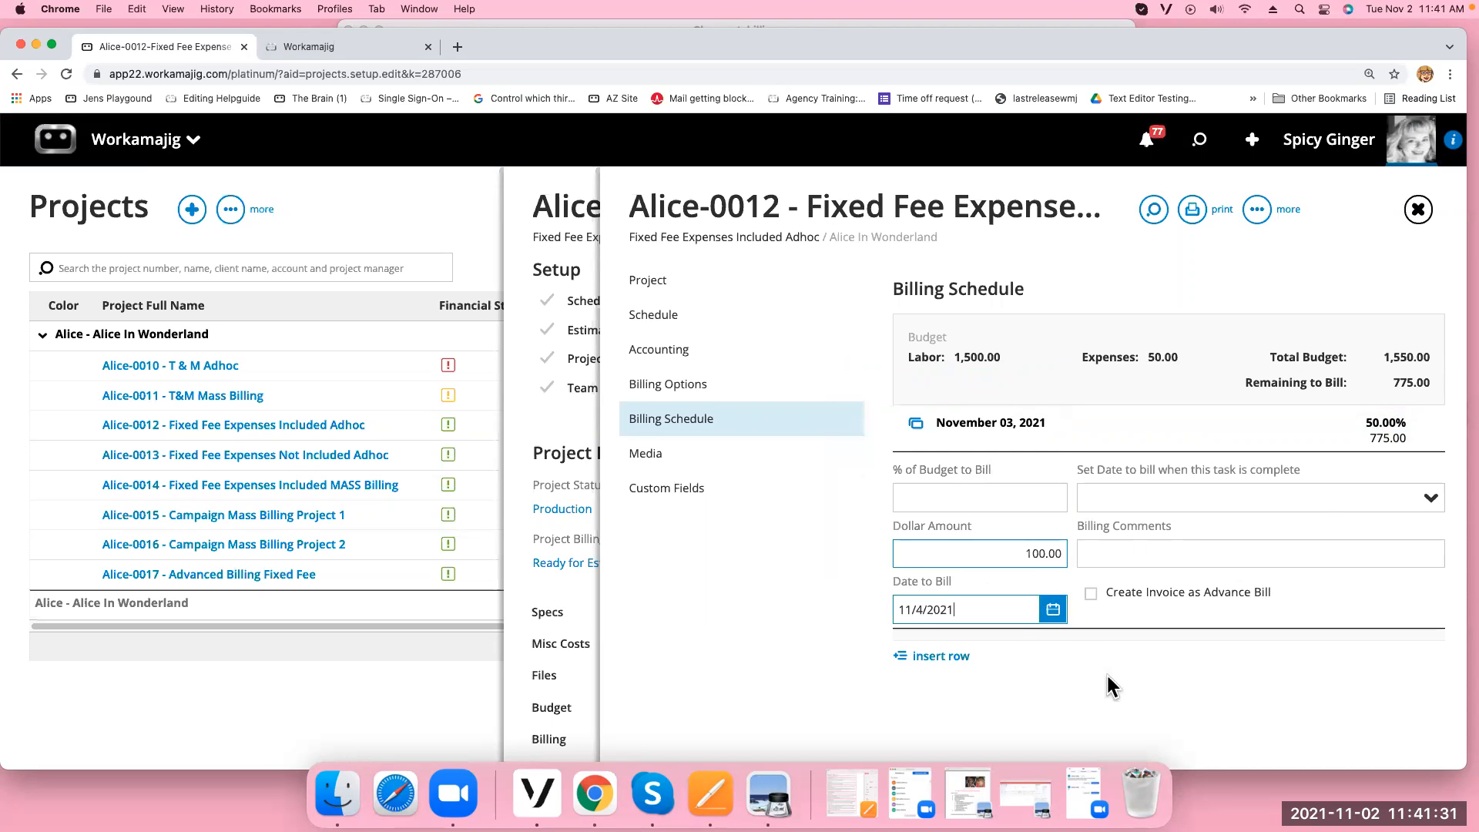
{"action": "left_click", "coordinate": [1106, 671]}
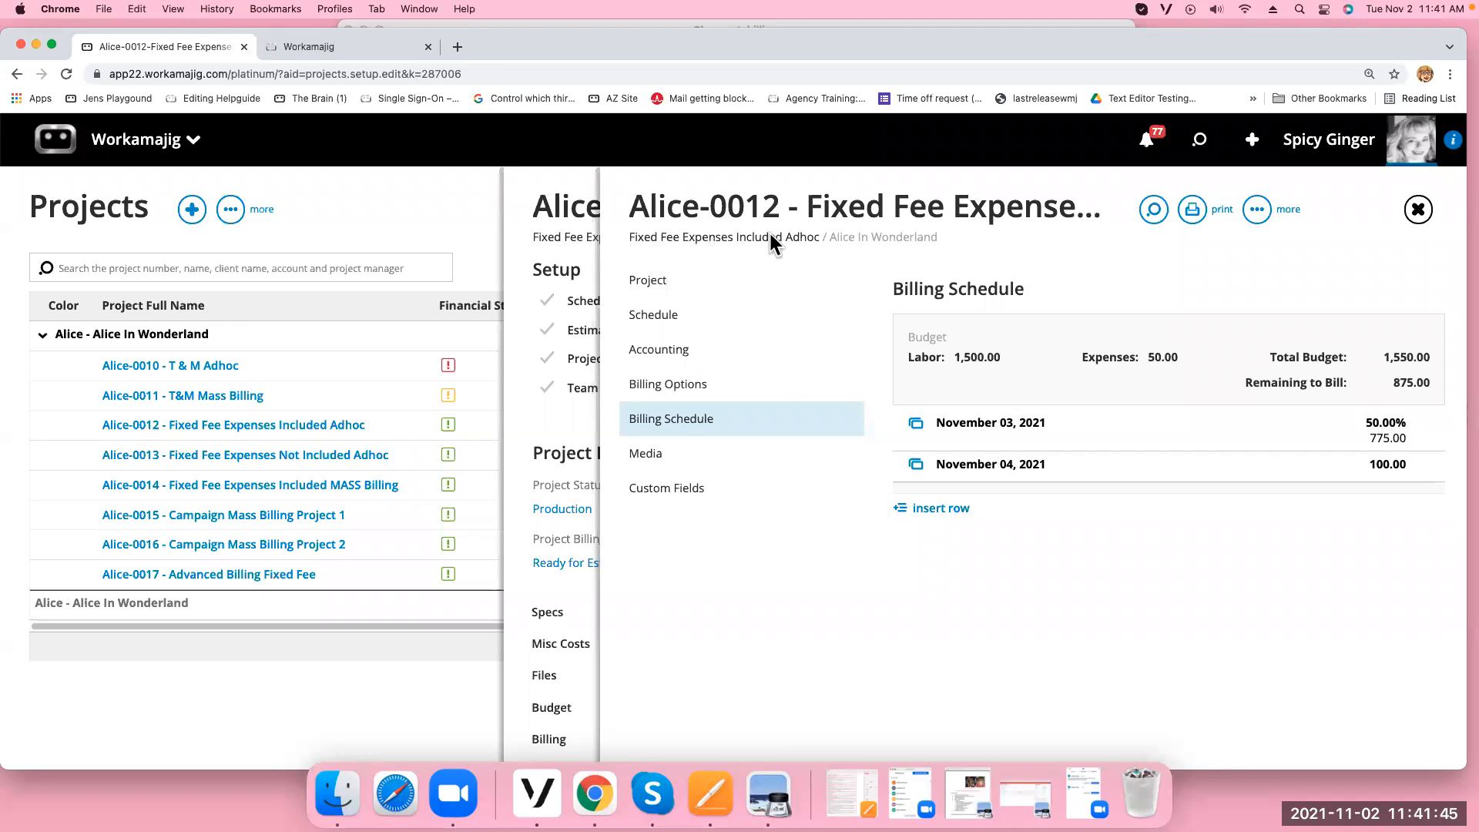
Add a 700.00 schedule row for task 3.2 Wire Frames dated November 17, 2021
{"action": "left_click", "coordinate": [941, 507]}
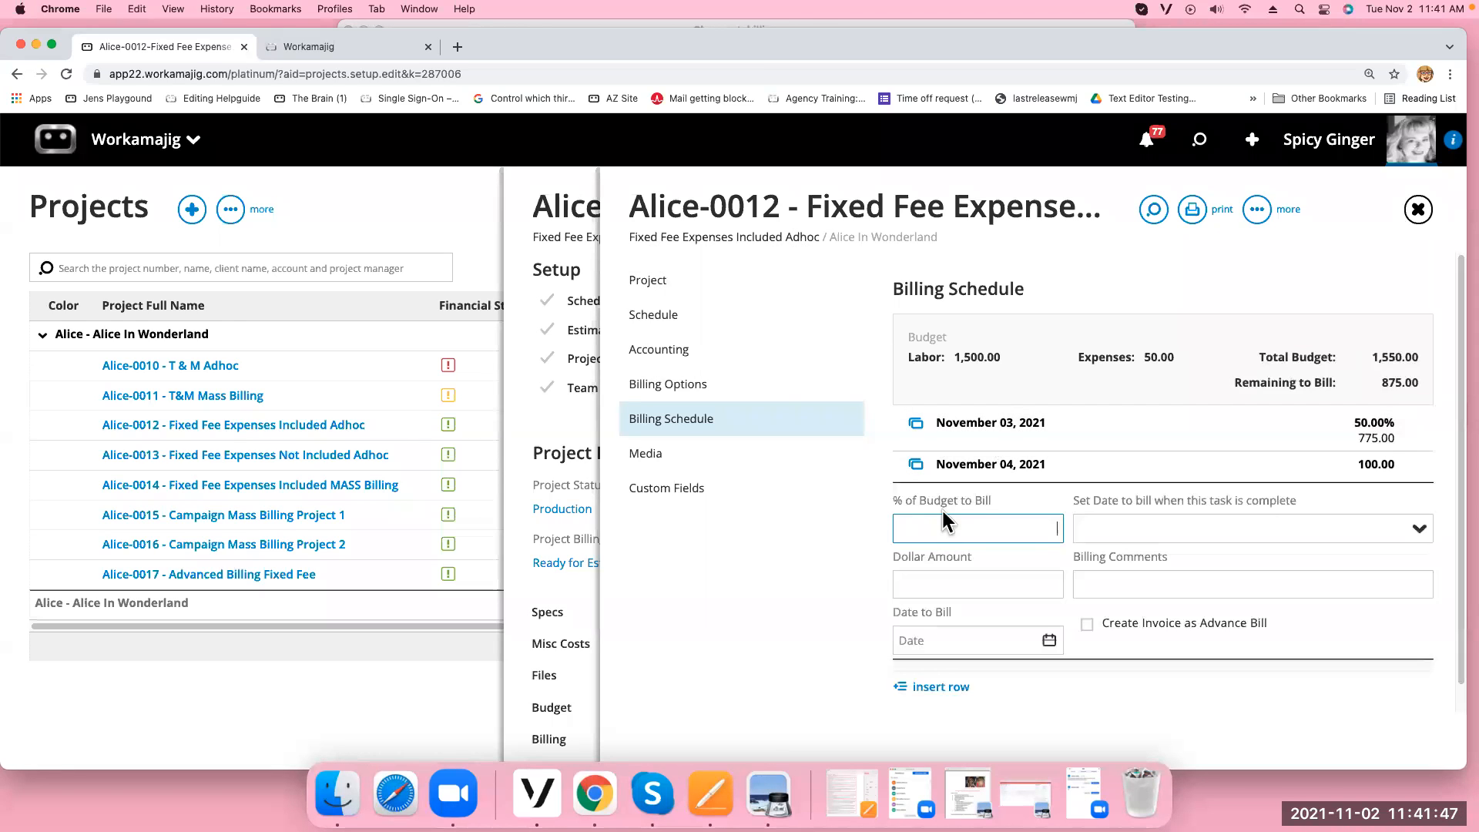
{"action": "left_click", "coordinate": [1418, 530]}
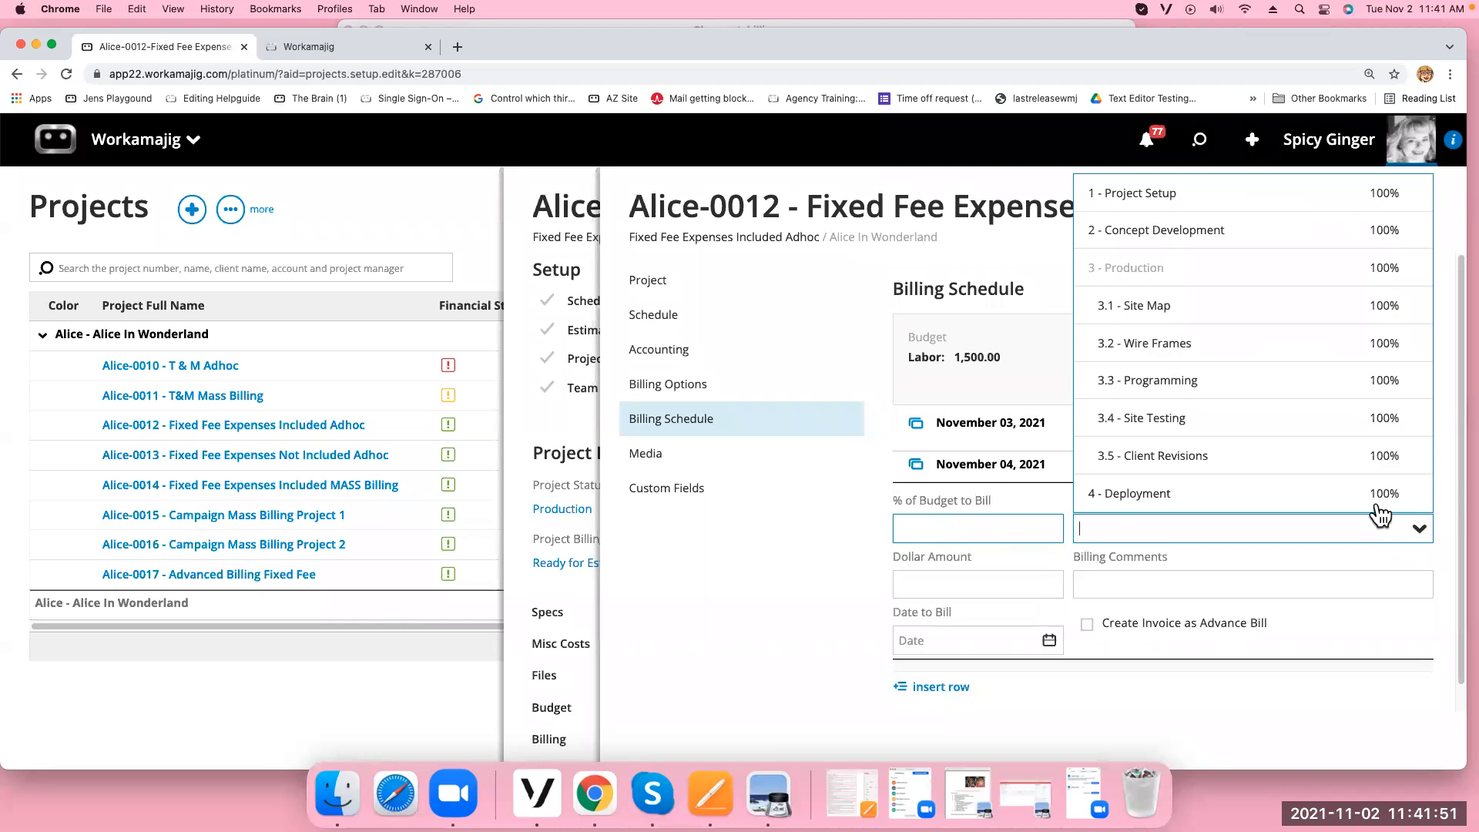
{"action": "left_click", "coordinate": [1210, 358]}
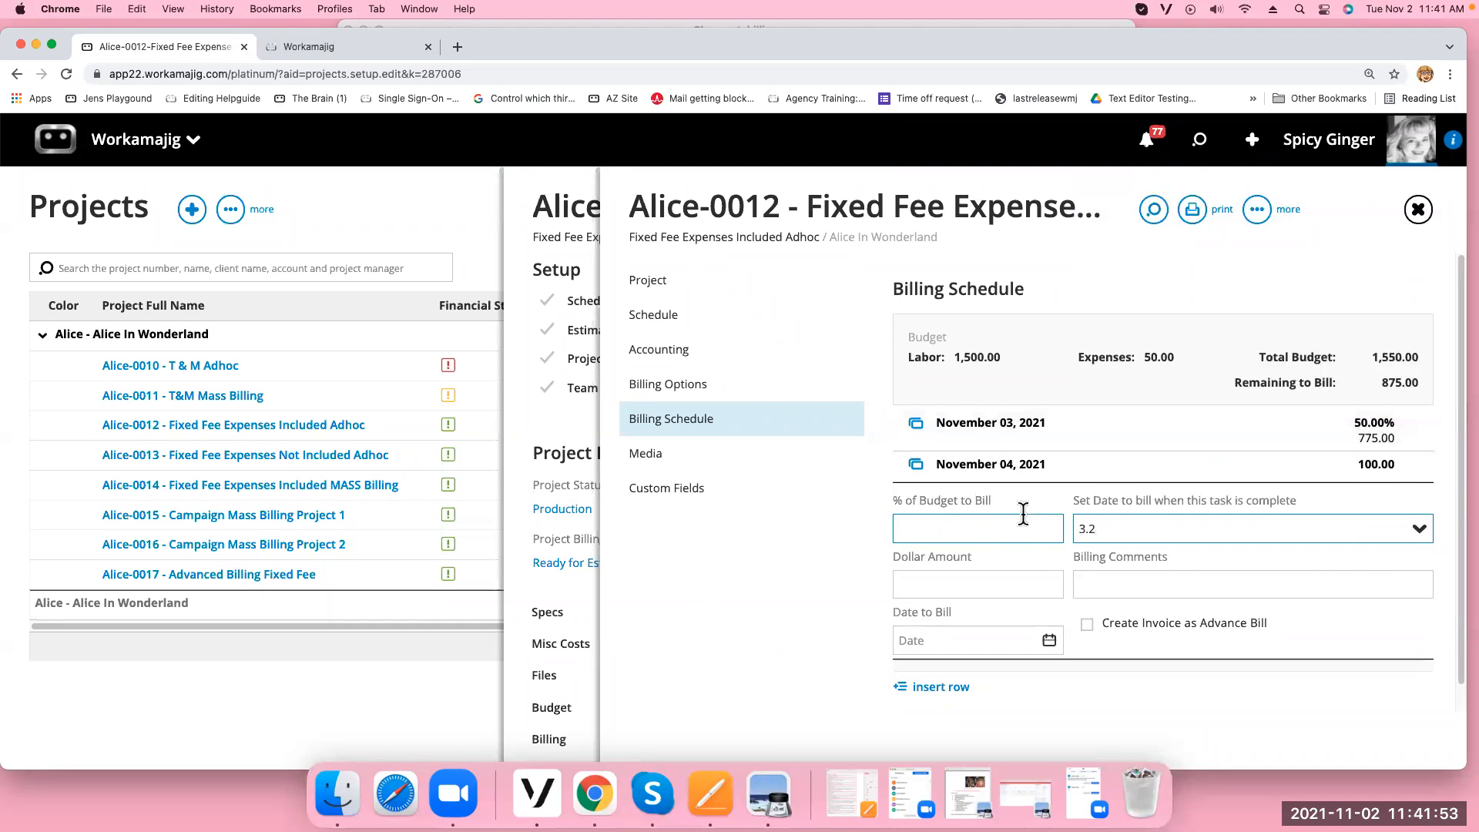
{"action": "left_click", "coordinate": [1049, 641]}
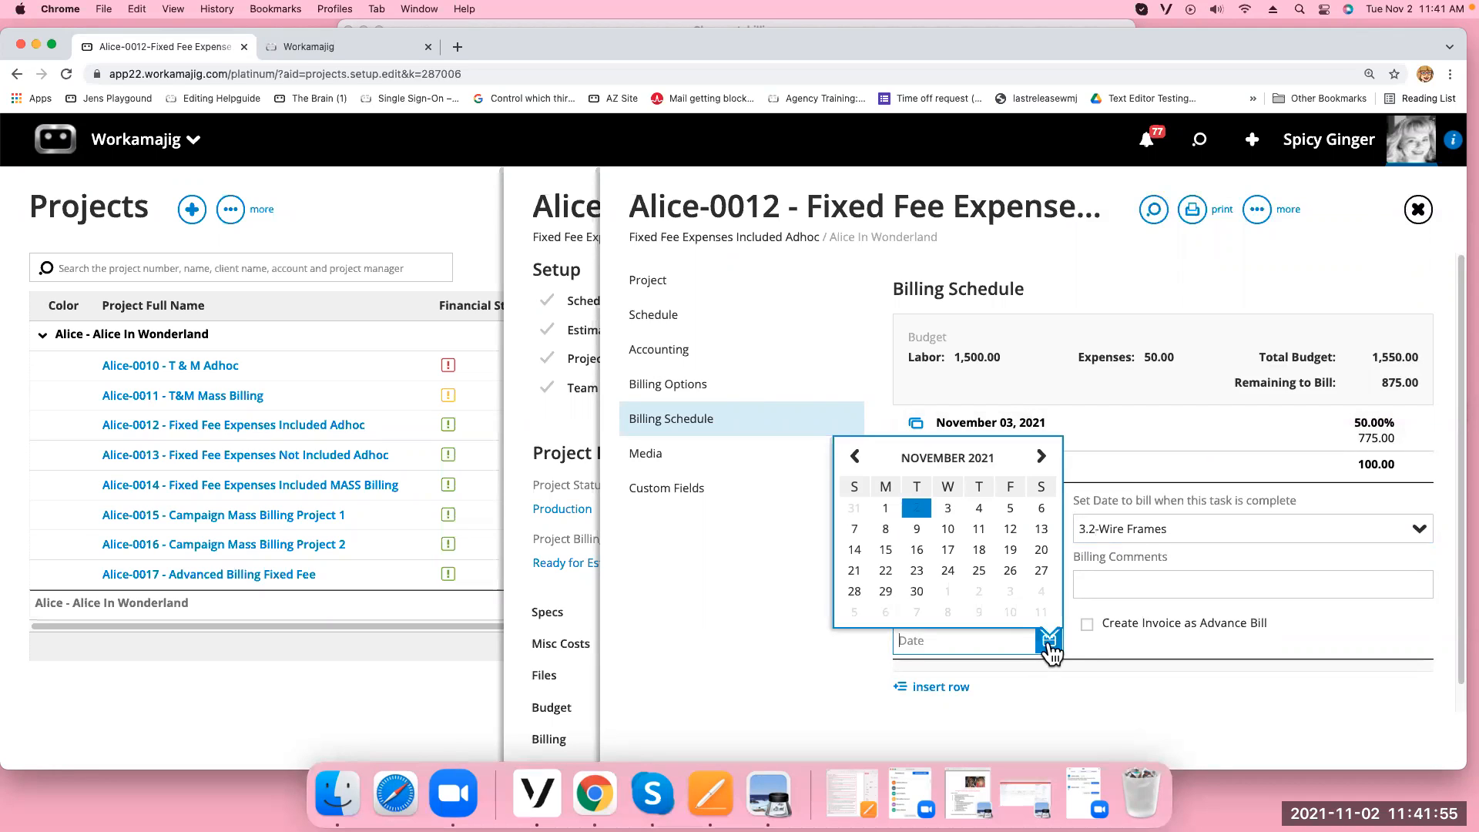
{"action": "left_click", "coordinate": [943, 549]}
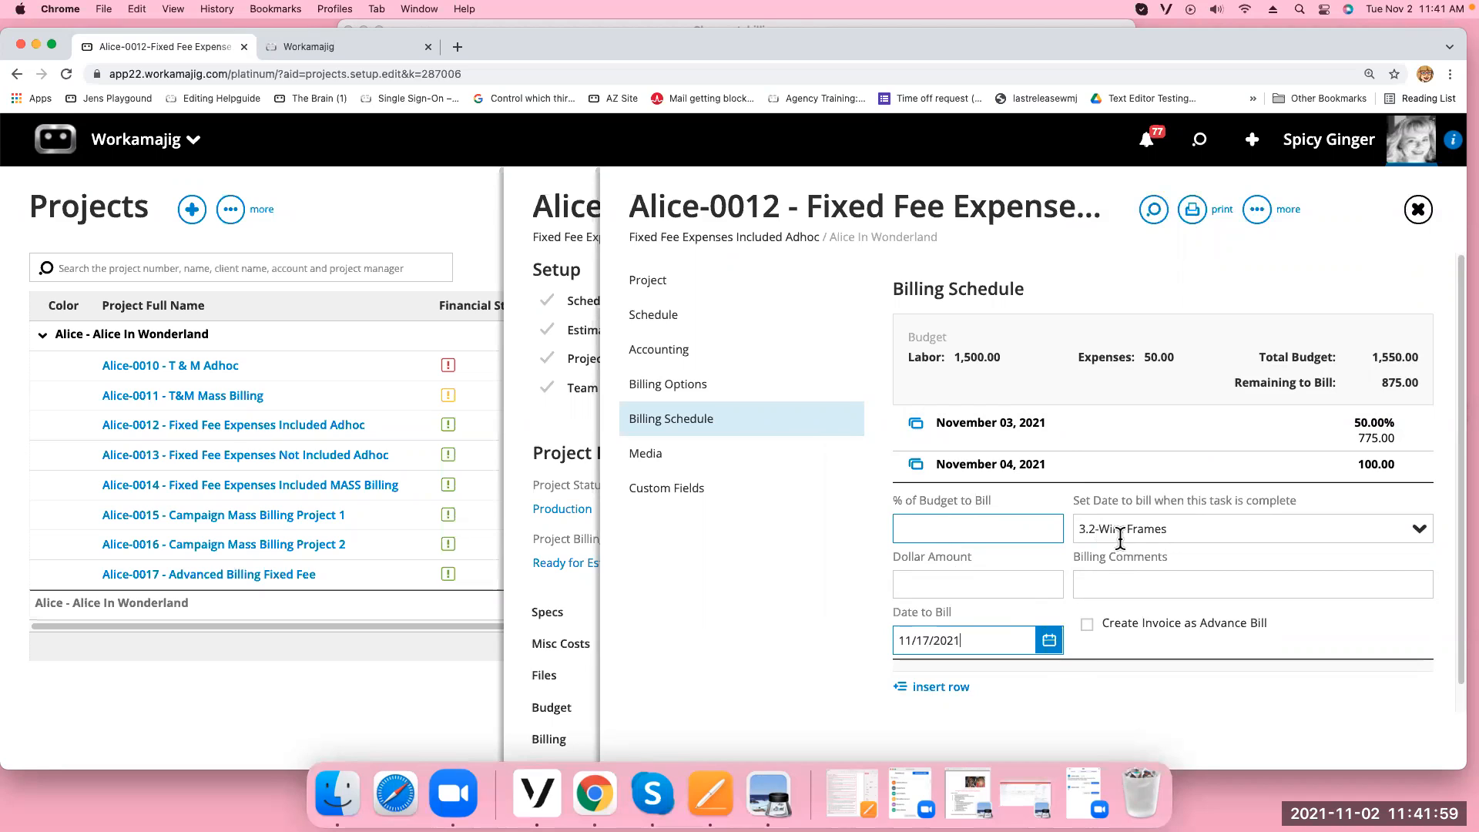
{"action": "left_click", "coordinate": [987, 583]}
{"action": "type", "text": "700"}
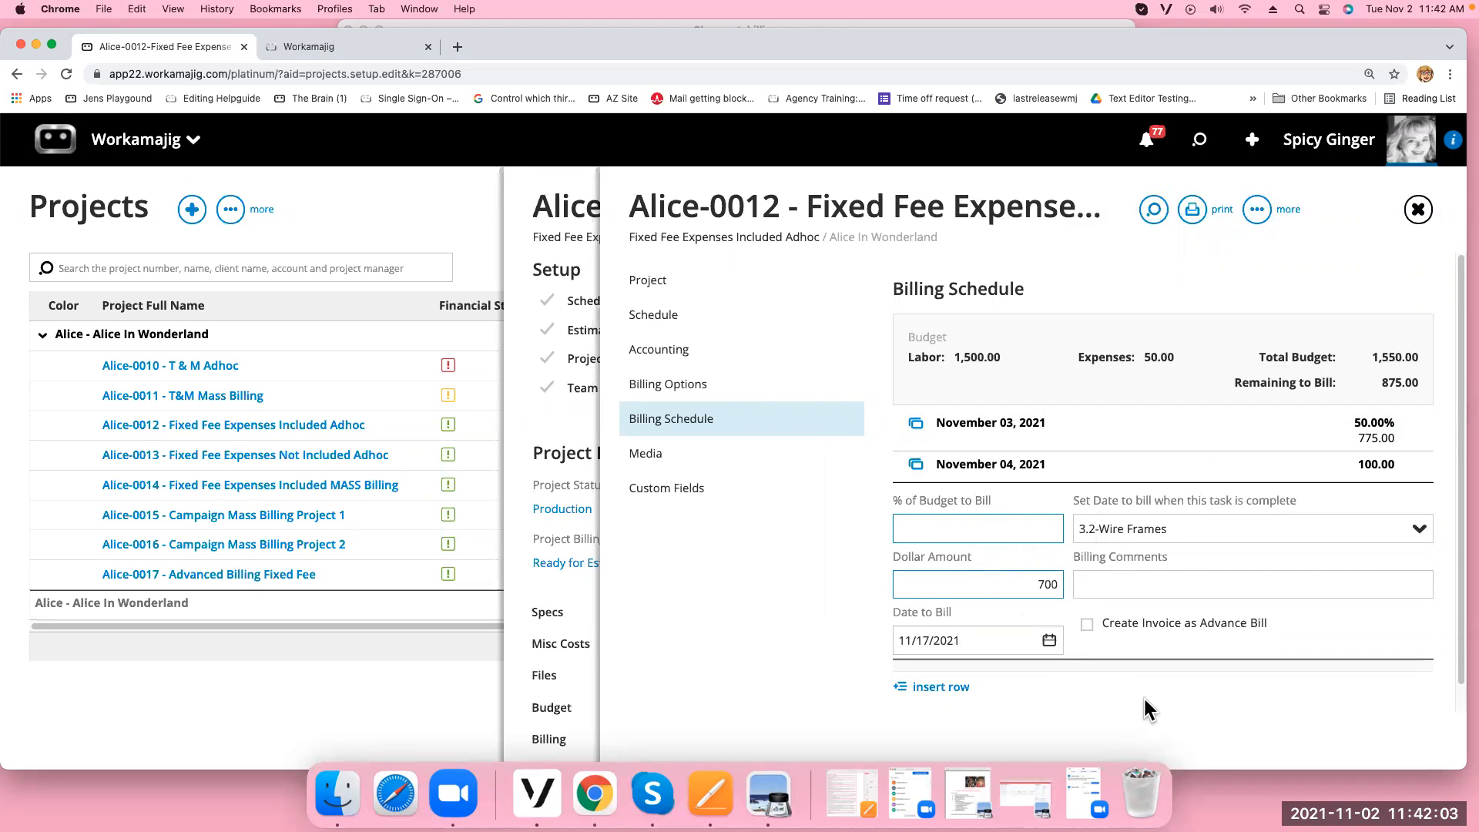
{"action": "key", "text": "Return"}
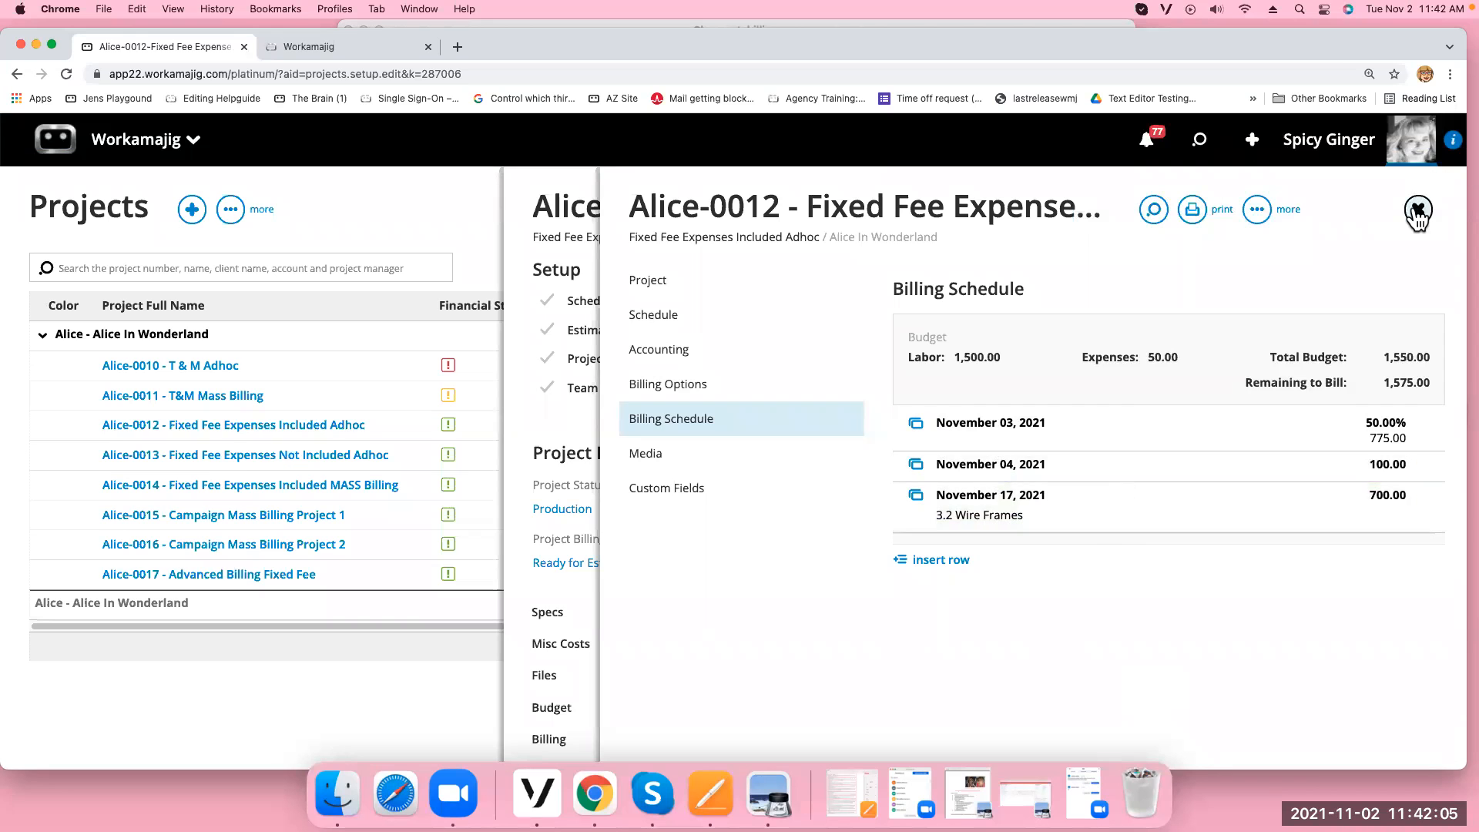
Close the project setup panel and go to the Today - Billing page
{"action": "left_click", "coordinate": [1417, 211]}
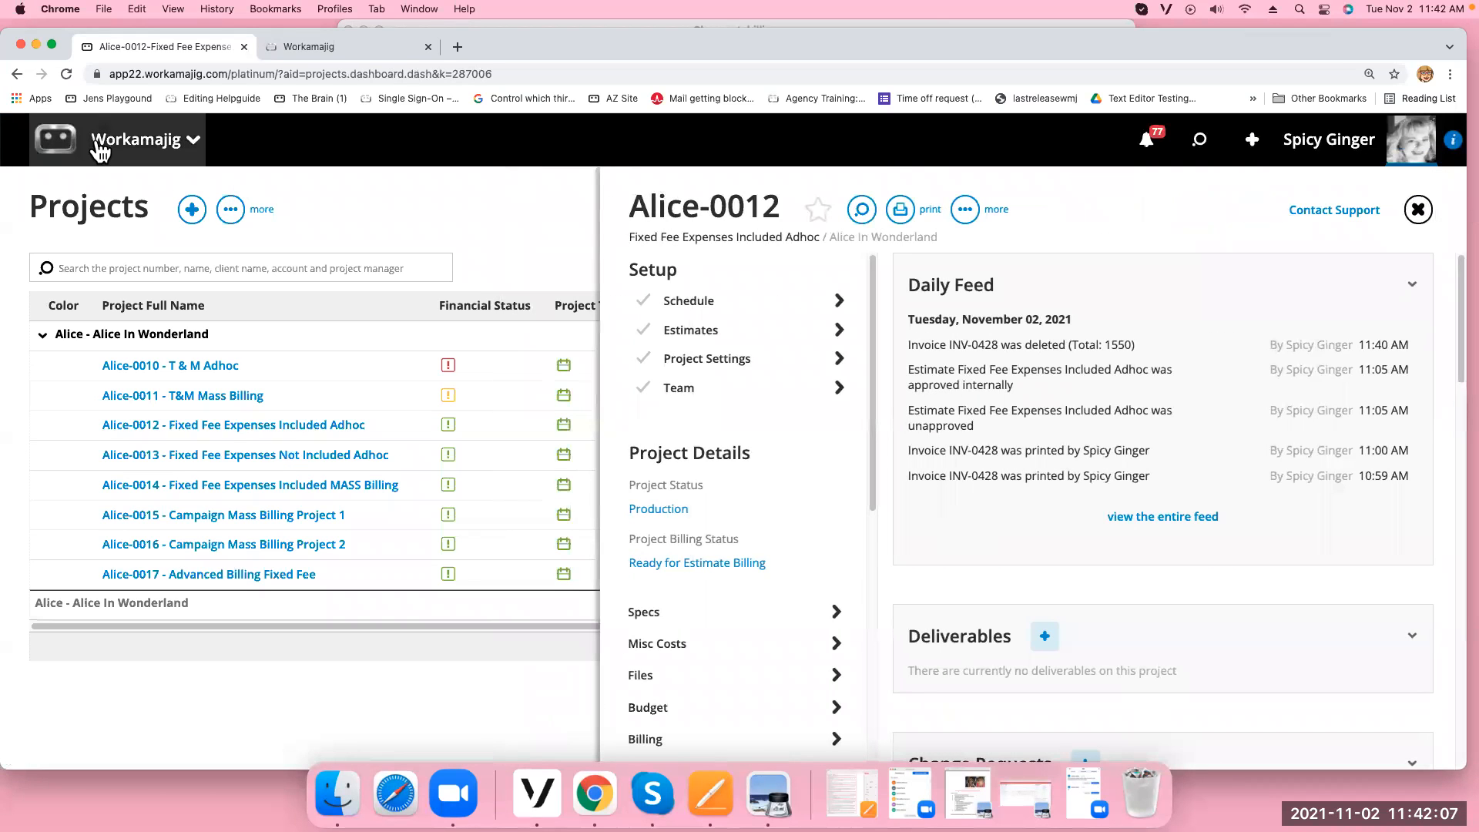
{"action": "left_click", "coordinate": [99, 147]}
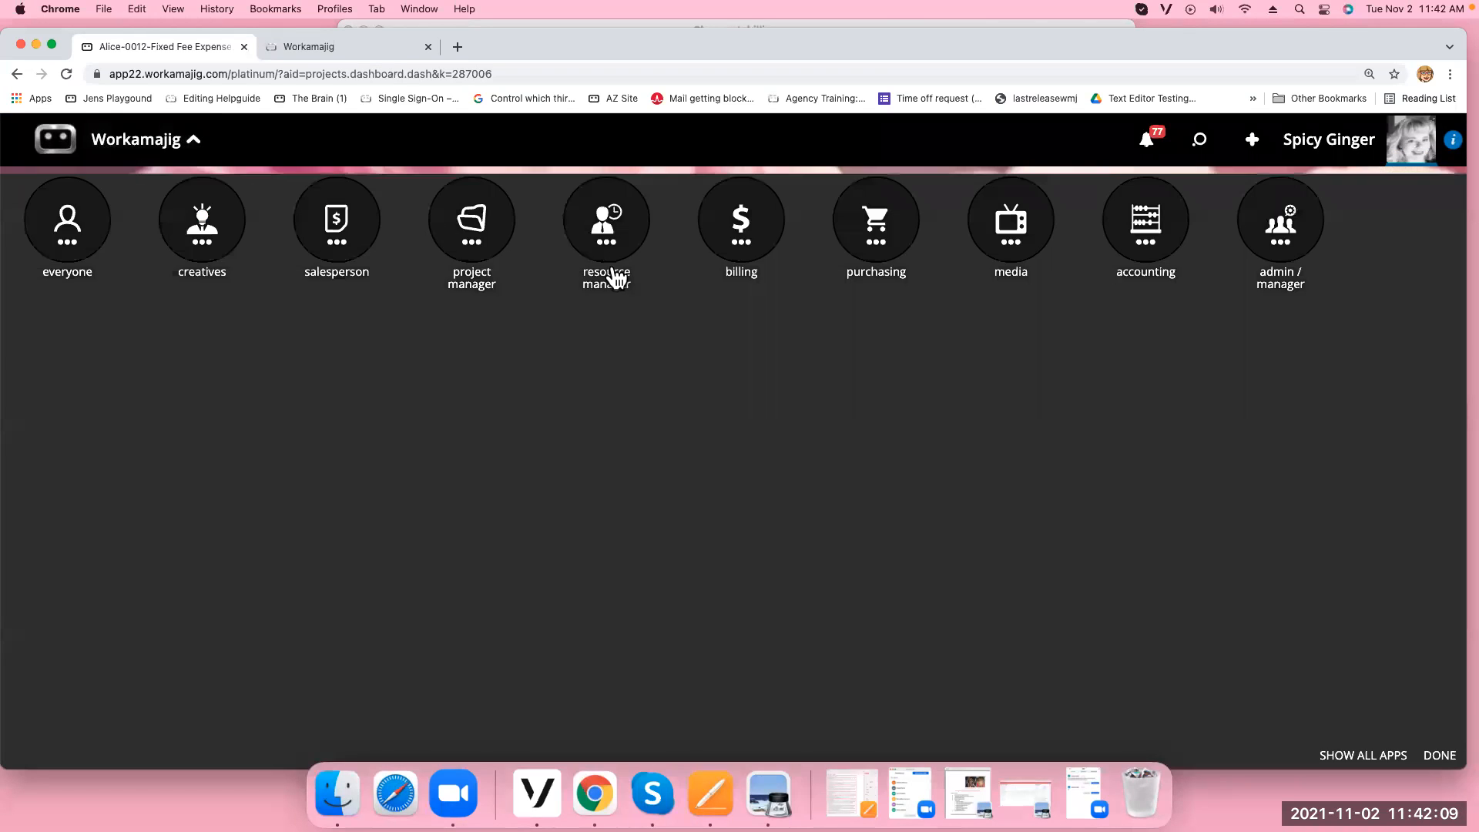
{"action": "left_click", "coordinate": [735, 243]}
{"action": "left_click", "coordinate": [68, 389]}
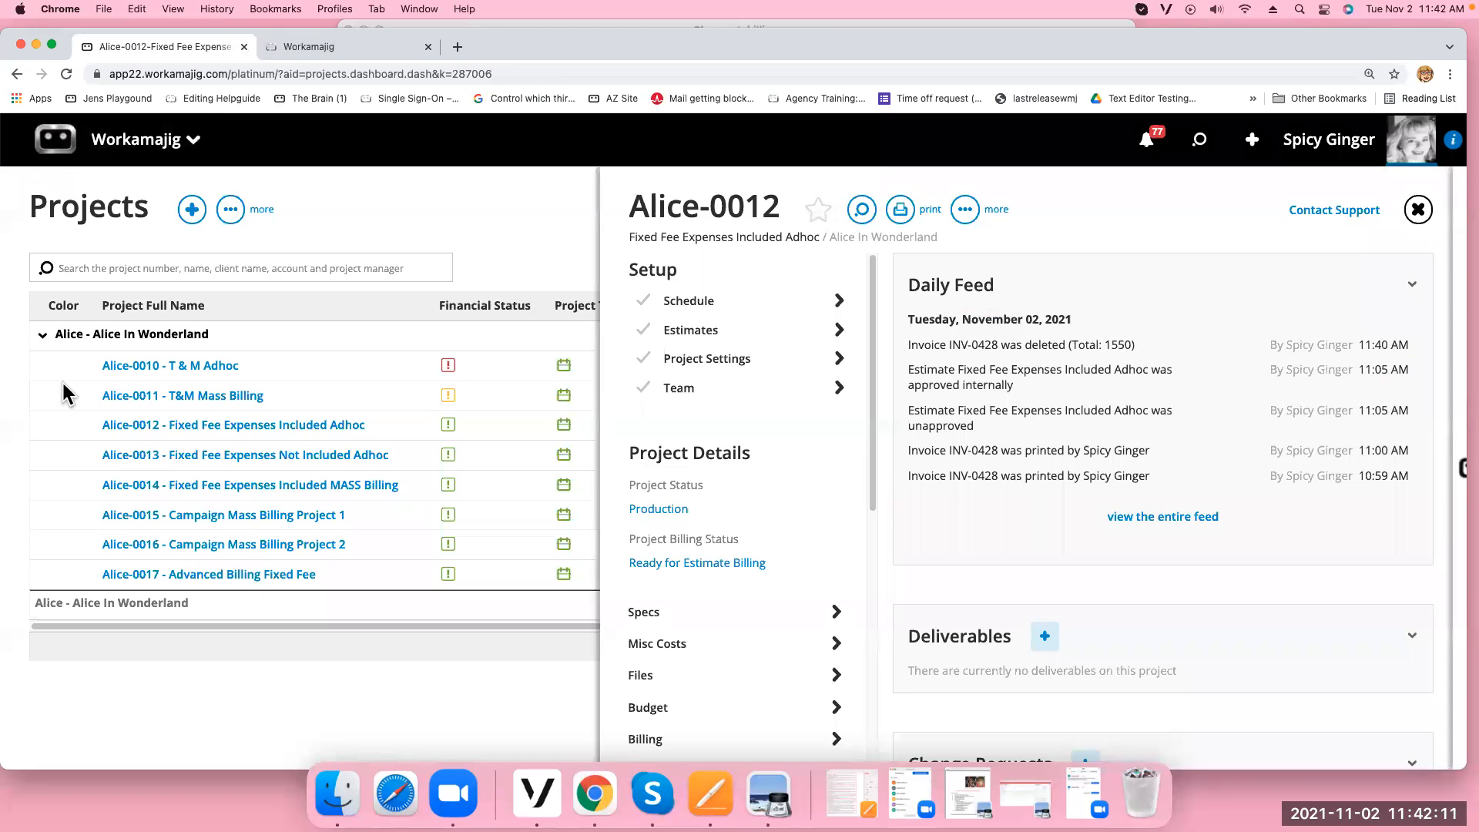
Filter Mass Billing - Fixed Fee to company Silver Linings and mark Alice-0012 for billing
{"action": "left_click", "coordinate": [58, 413]}
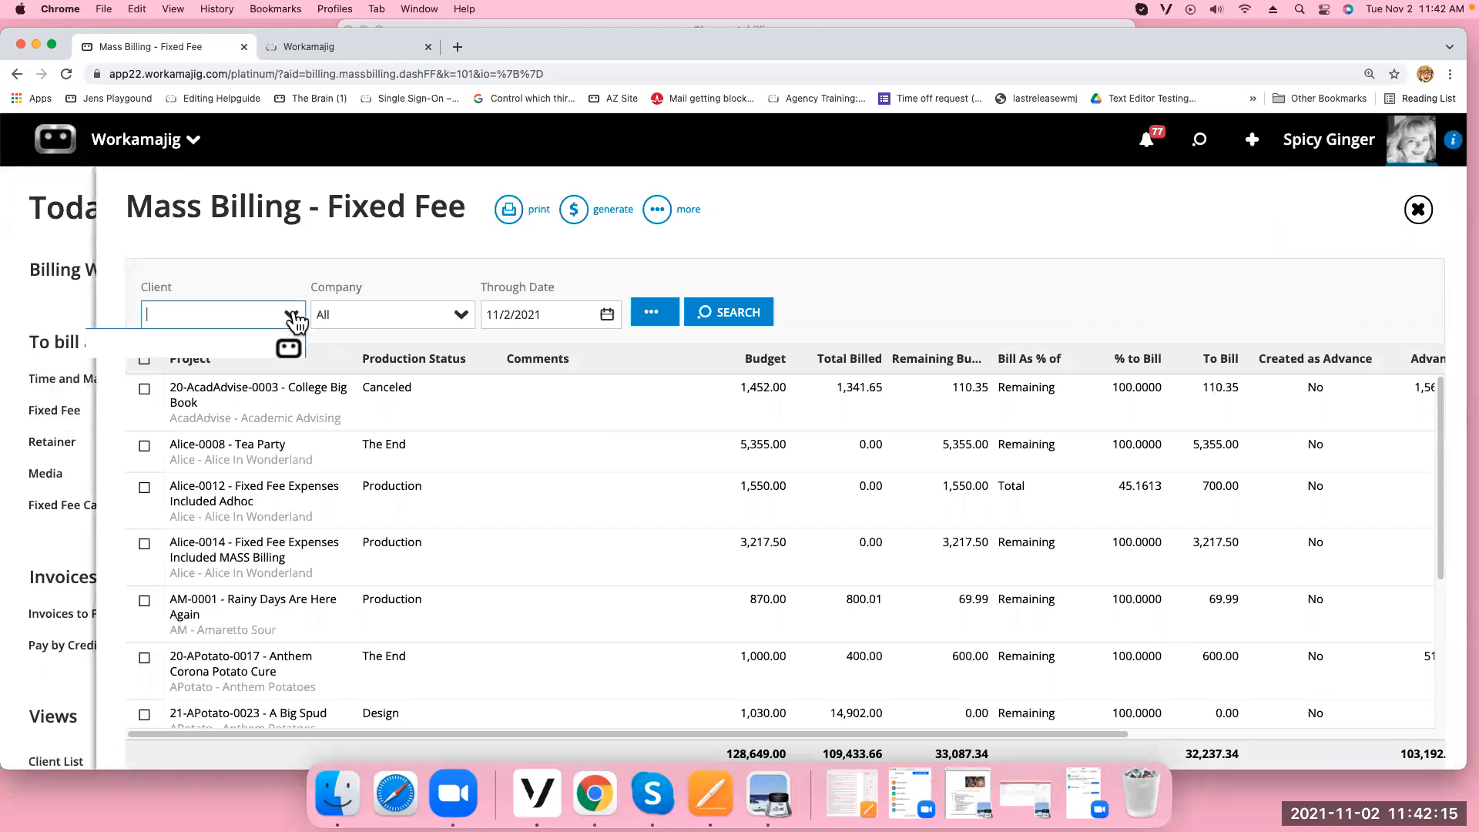
{"action": "left_click", "coordinate": [292, 314]}
{"action": "type", "text": "alic"}
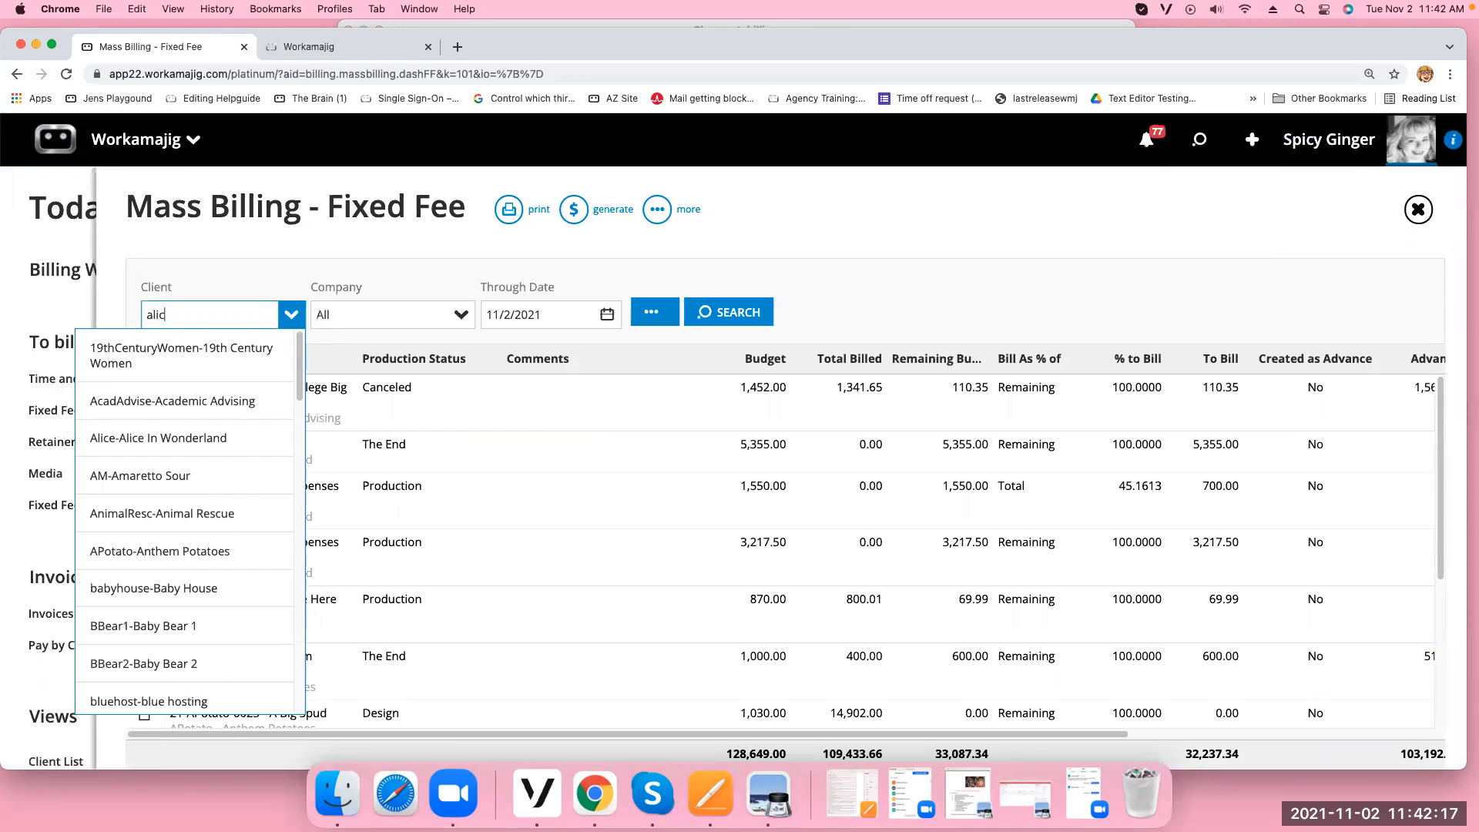
{"action": "key", "text": "Return"}
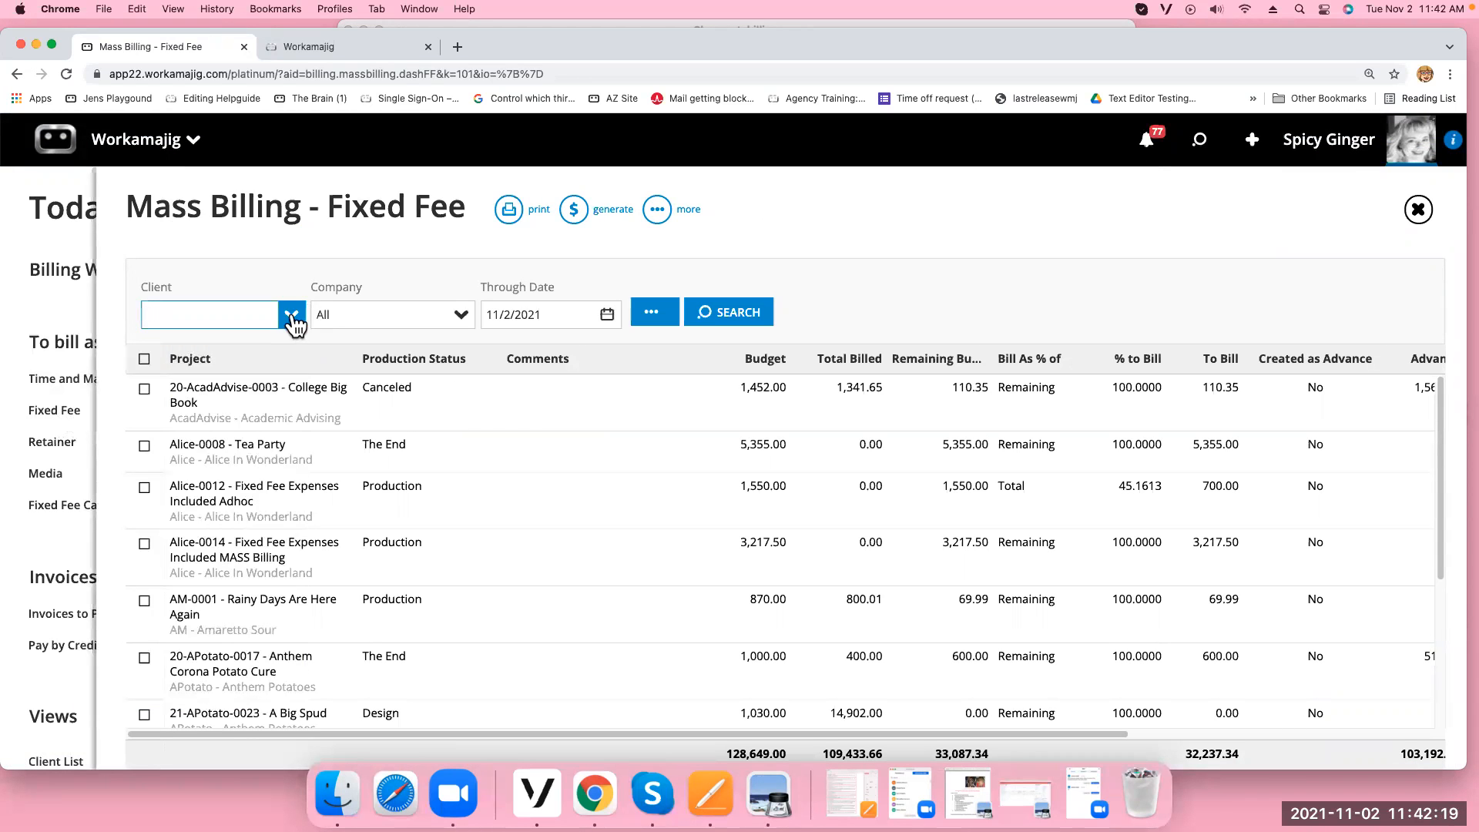
{"action": "left_click", "coordinate": [461, 315]}
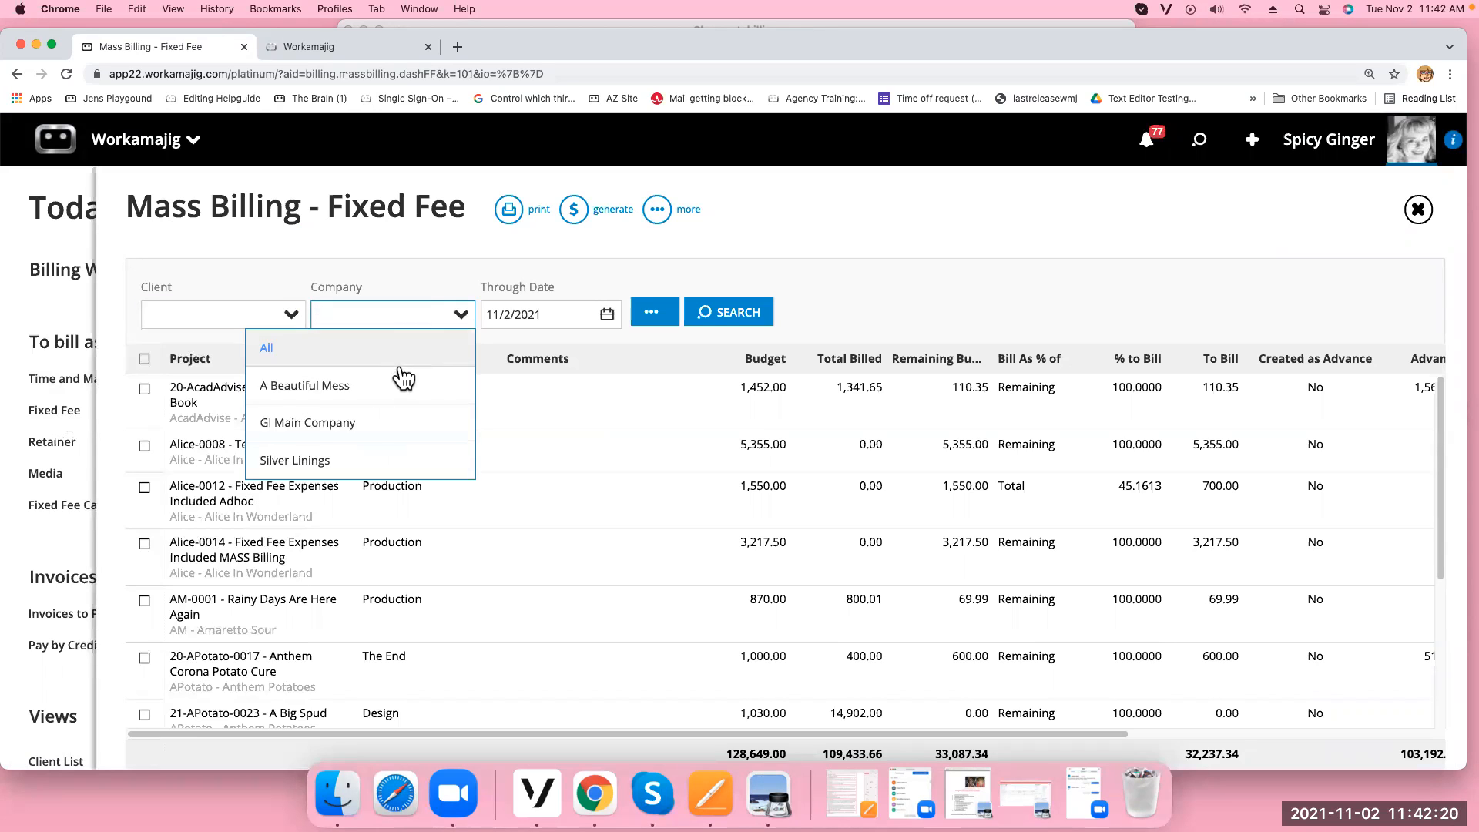
{"action": "left_click", "coordinate": [362, 461]}
{"action": "left_click", "coordinate": [747, 322]}
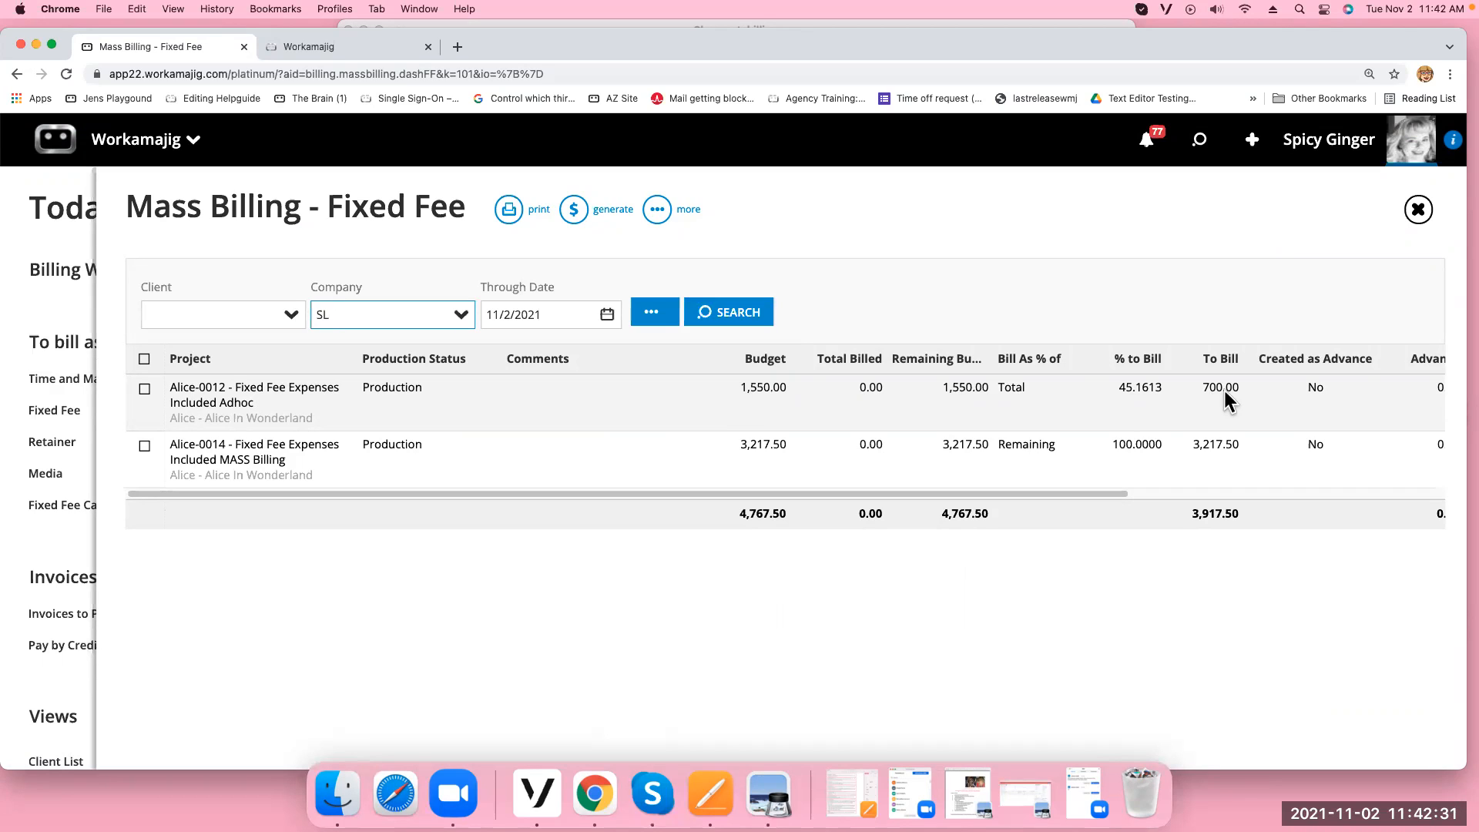
{"action": "left_click", "coordinate": [145, 389]}
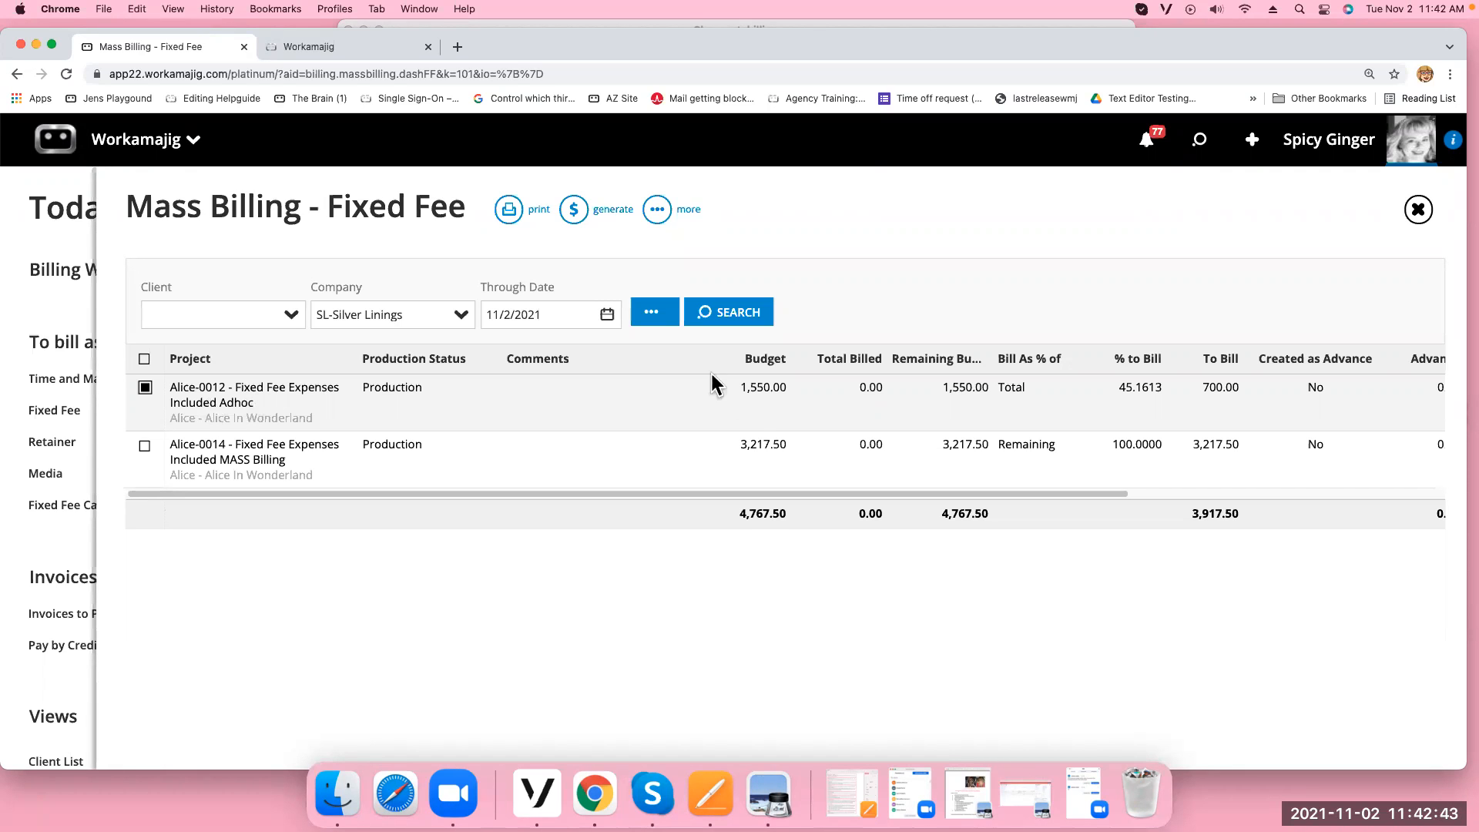
Open Generate's Billing Options and set One Line Per to Service/Item
{"action": "left_click", "coordinate": [574, 209]}
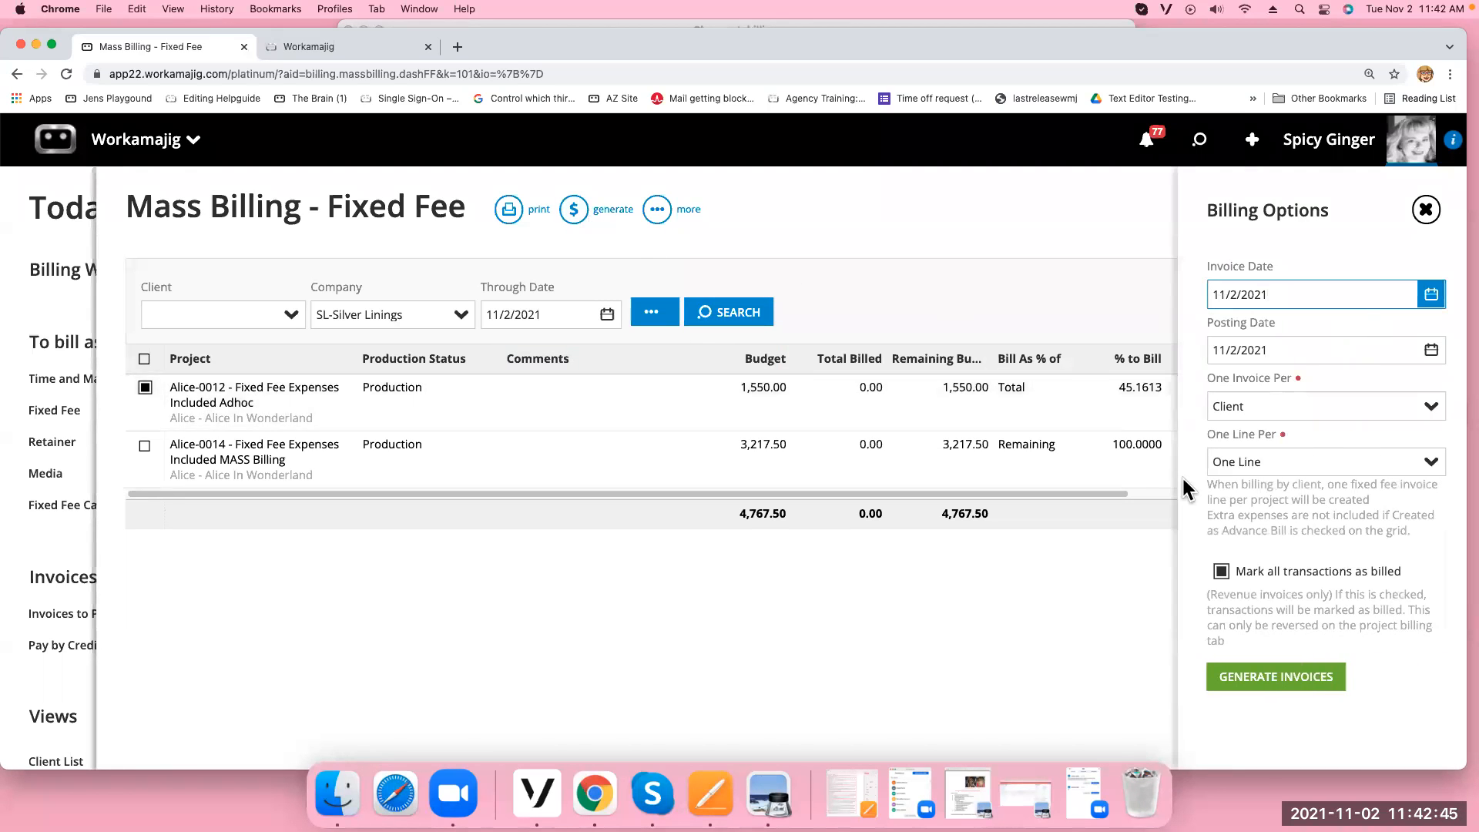
{"action": "left_click", "coordinate": [1427, 463]}
{"action": "left_click", "coordinate": [1319, 539]}
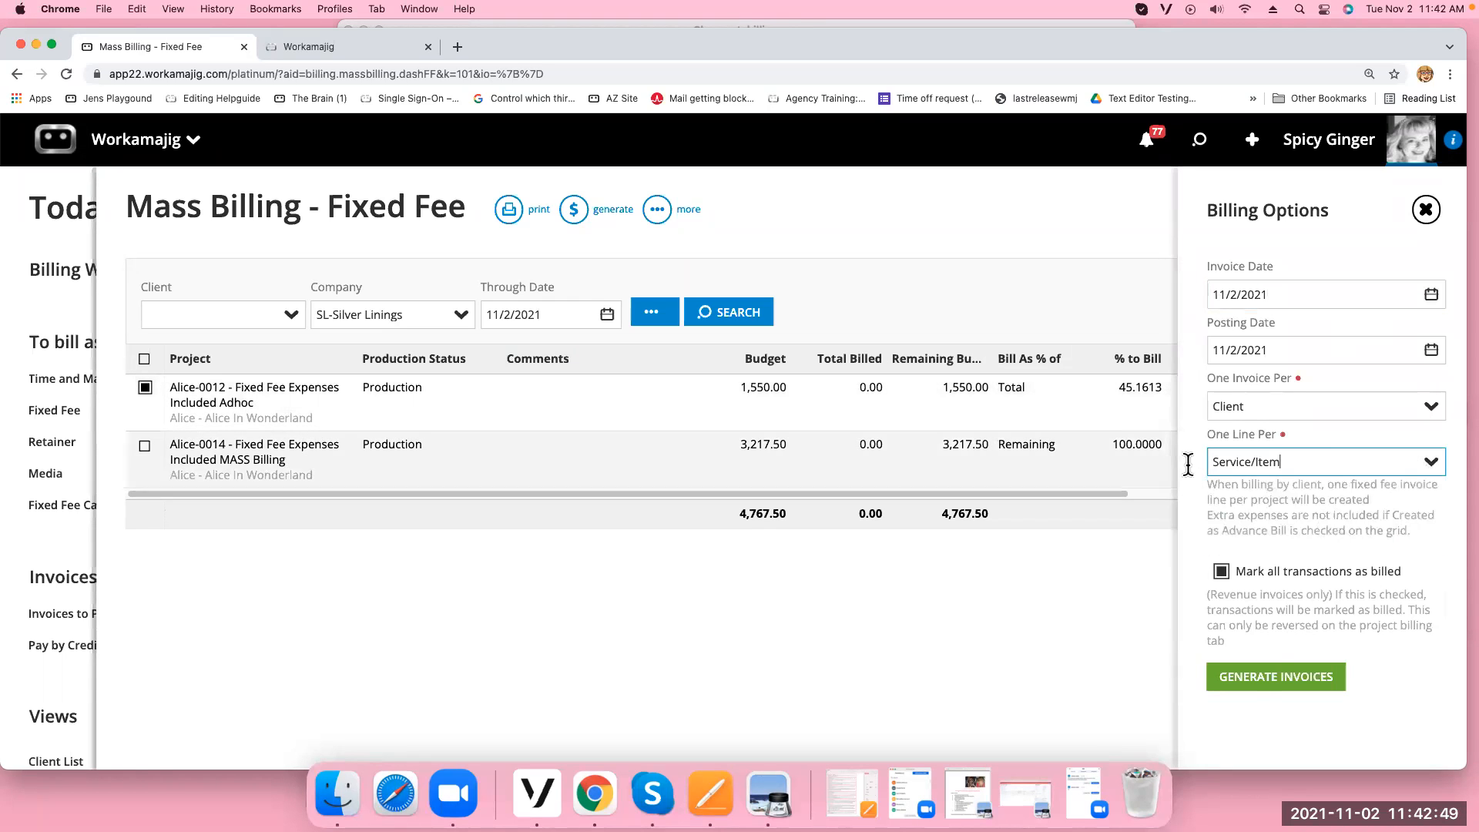